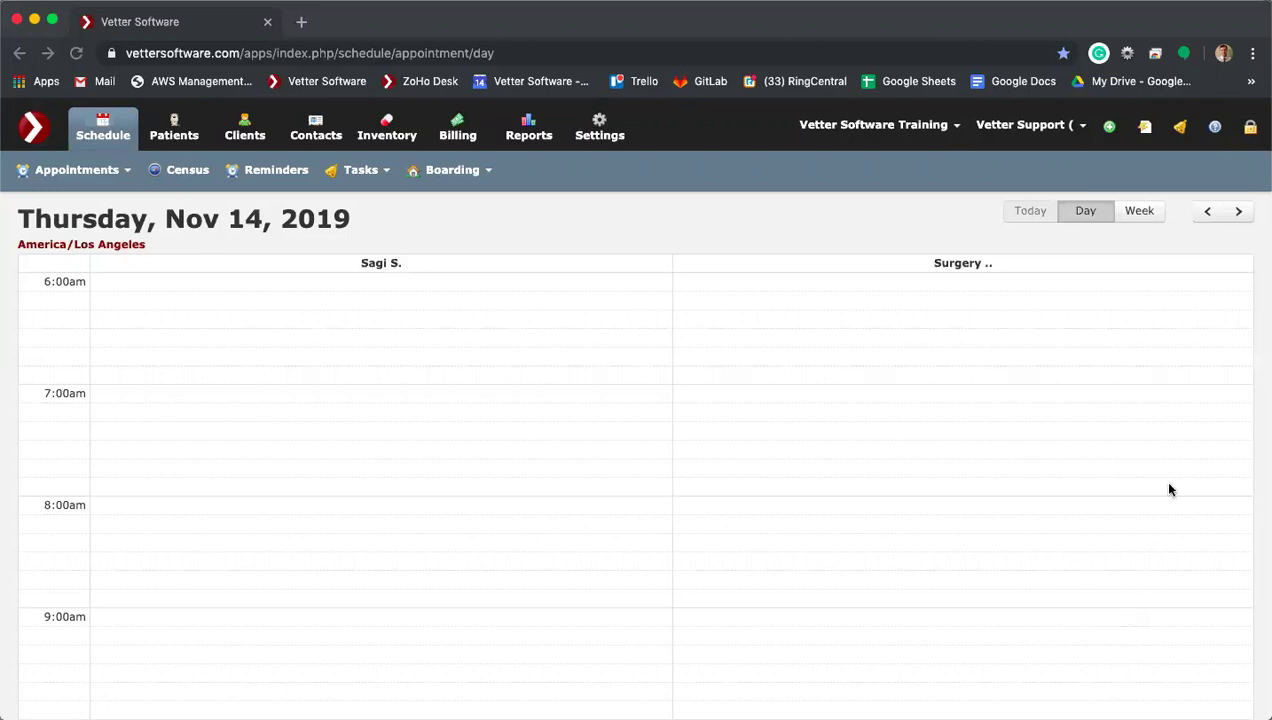
Step: Open the Help Desk support portal, view its account sign-up form, and return to the Sign In page
{"action": "left_click", "coordinate": [1215, 130]}
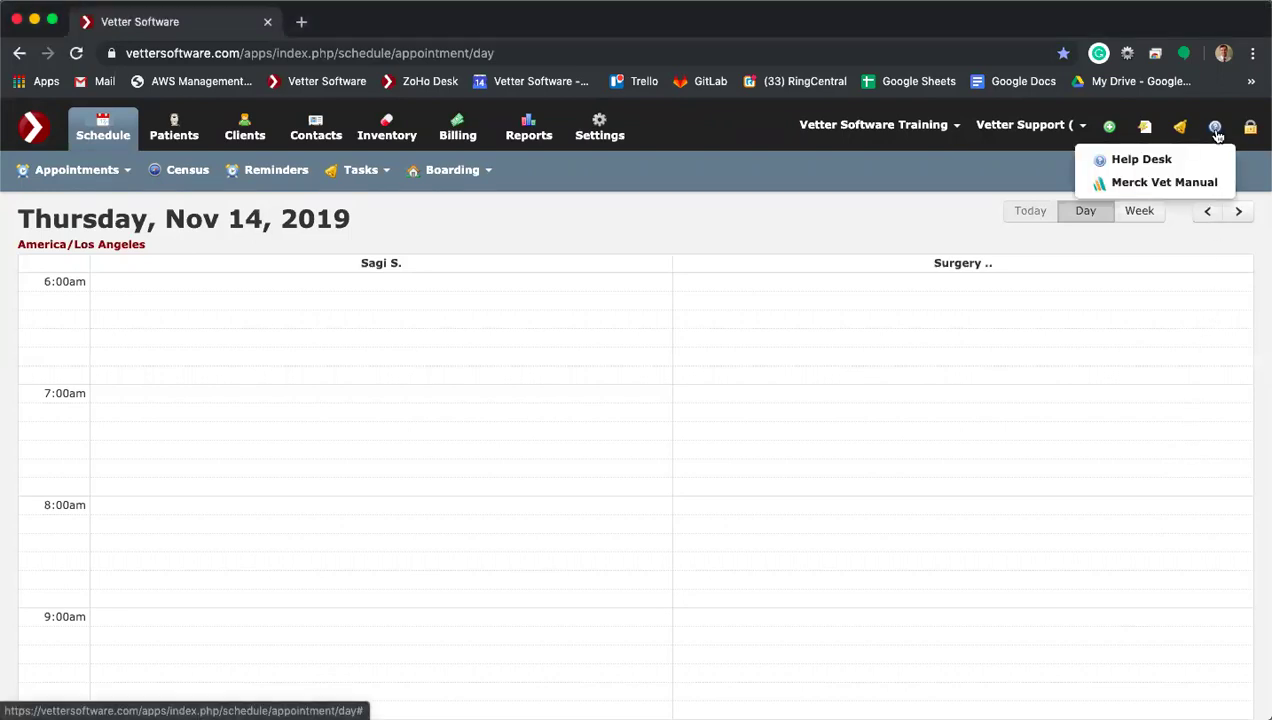
{"action": "left_click", "coordinate": [1170, 161]}
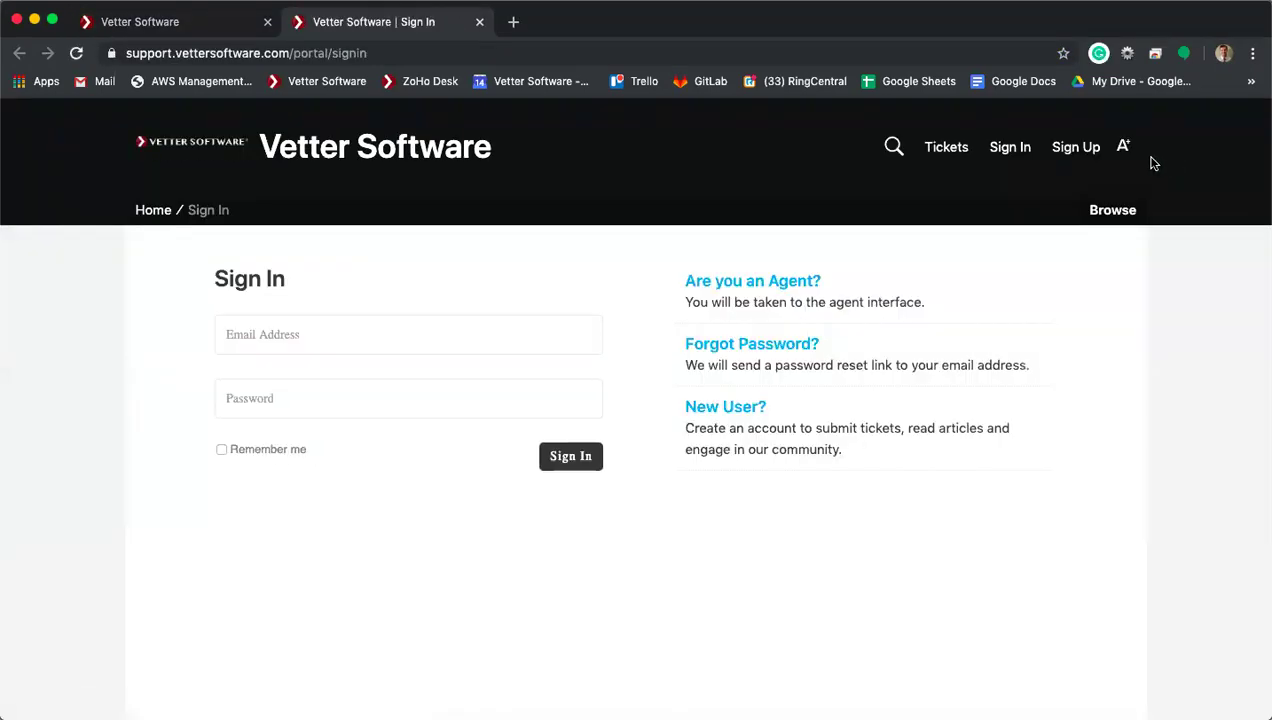
{"action": "left_click", "coordinate": [1074, 152]}
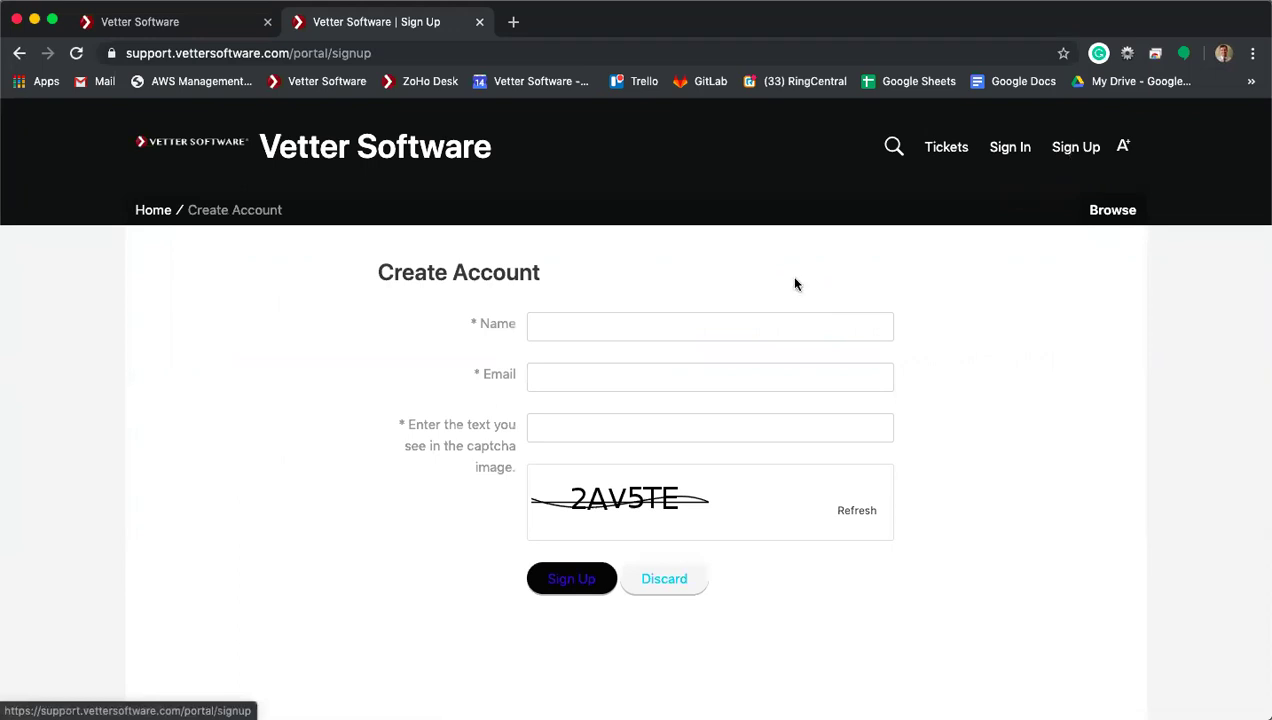
{"action": "left_click", "coordinate": [599, 325]}
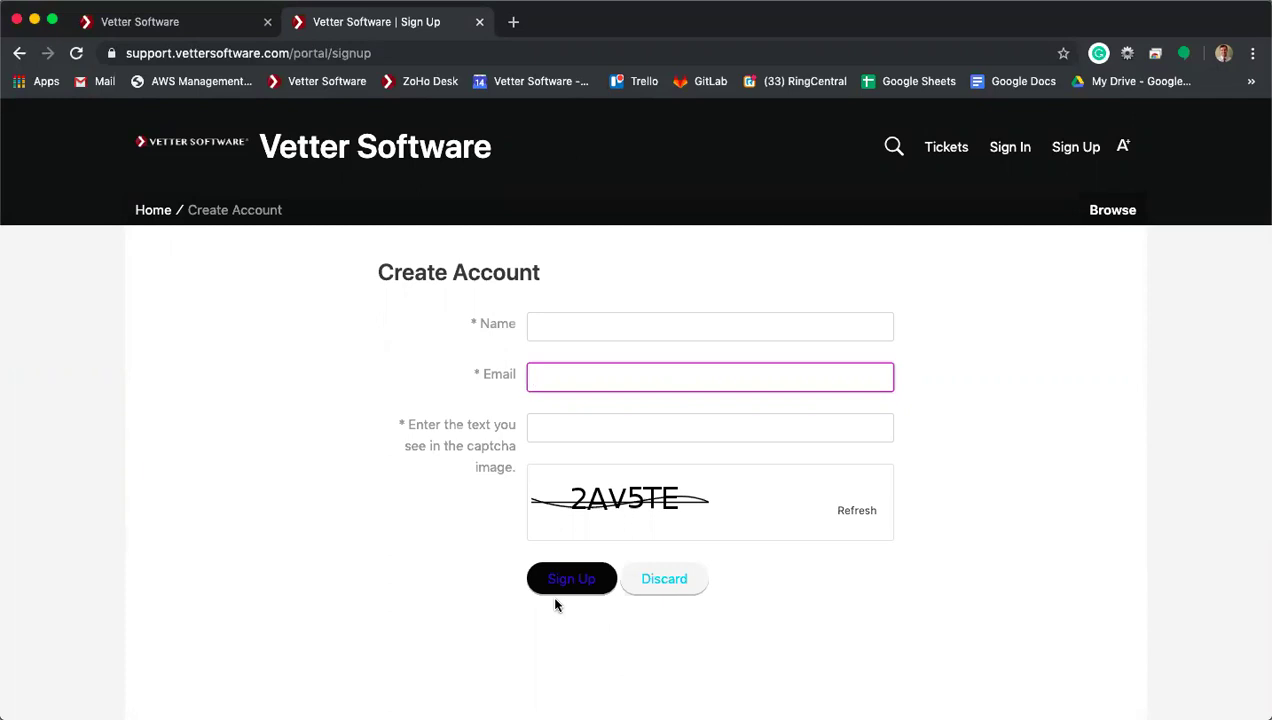
{"action": "left_click", "coordinate": [1007, 150]}
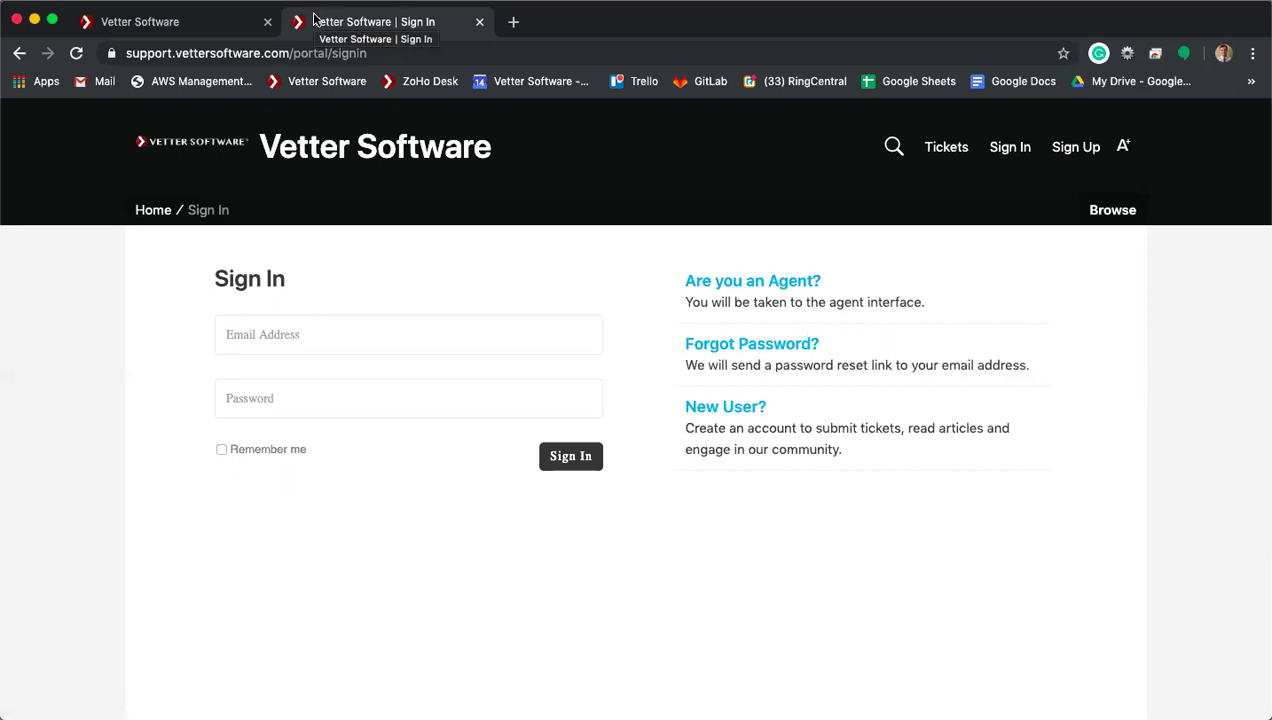
Step: Return to the practice management site and view the signed-in staff member's own profile and account options
{"action": "left_click", "coordinate": [204, 28]}
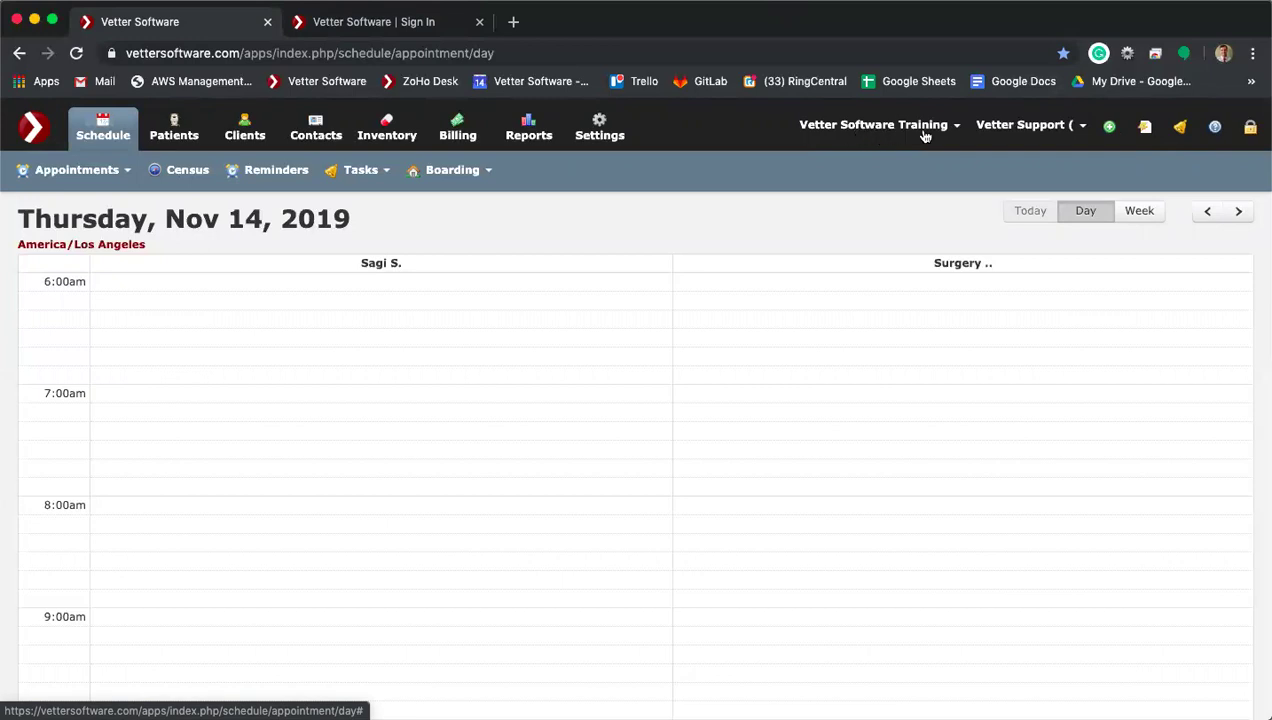
{"action": "left_click", "coordinate": [1067, 127]}
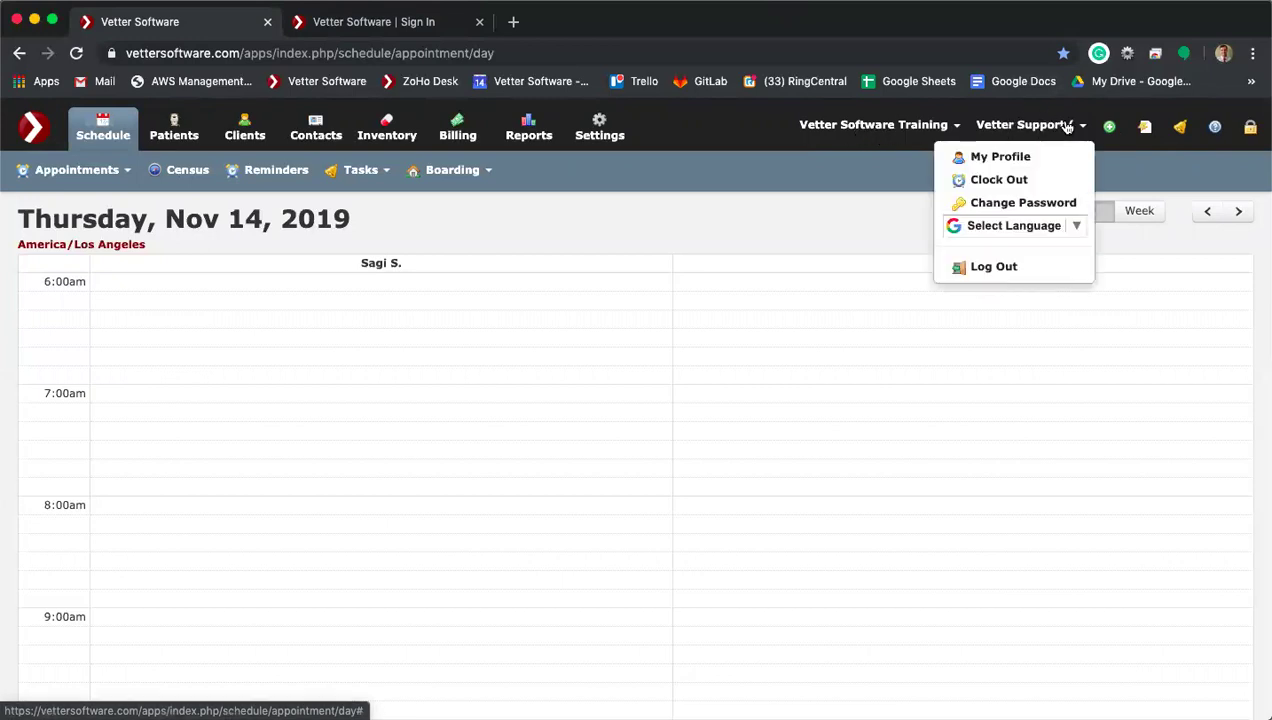
{"action": "left_click", "coordinate": [1015, 160]}
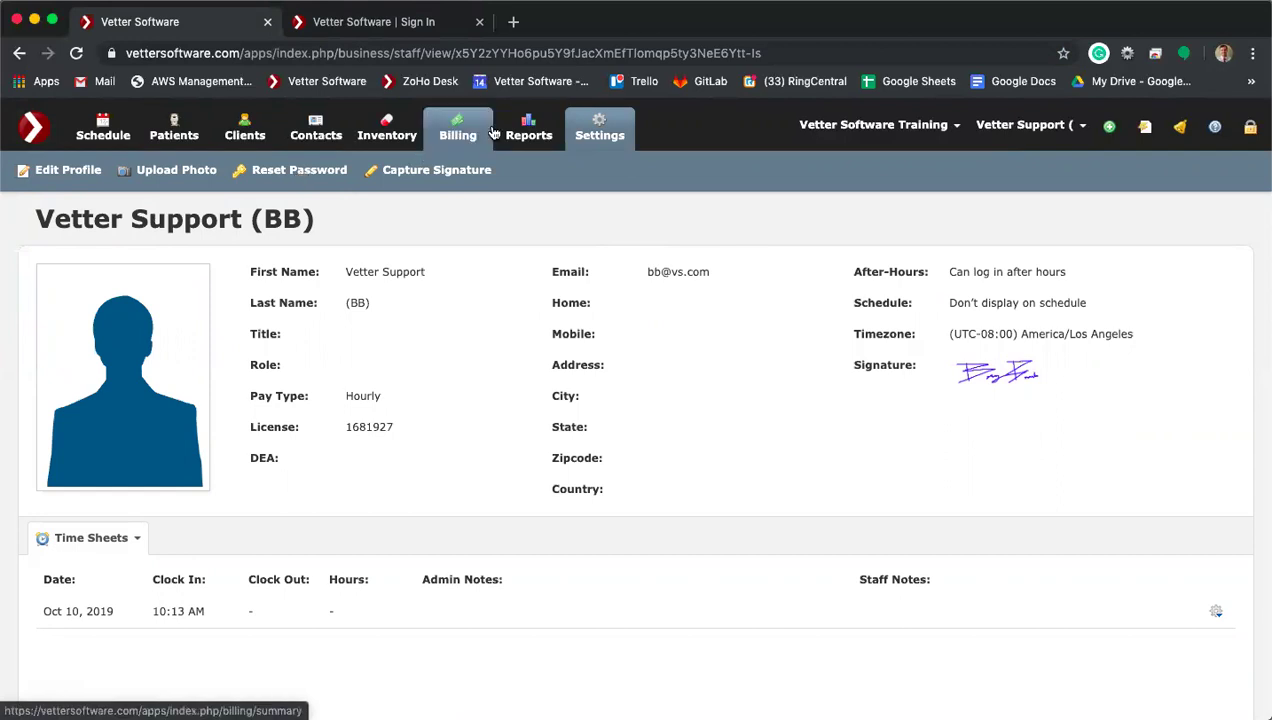
{"action": "left_click", "coordinate": [1067, 125]}
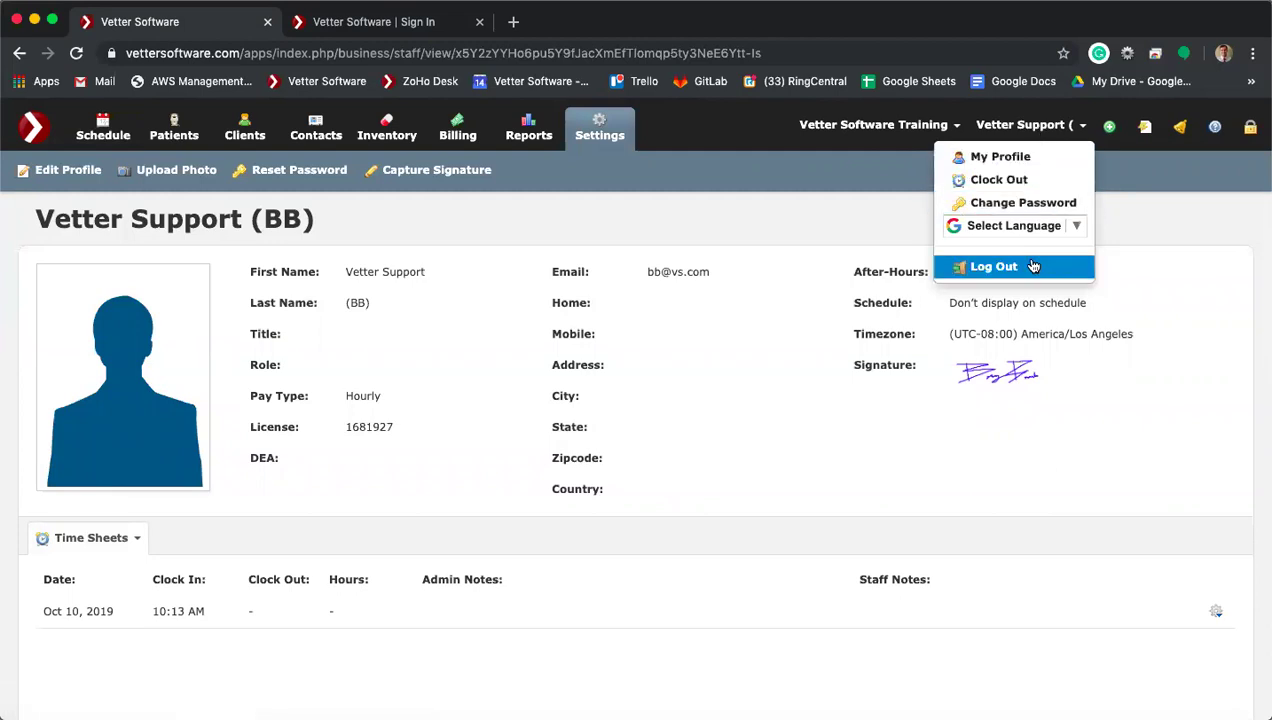
{"action": "left_click", "coordinate": [1140, 172]}
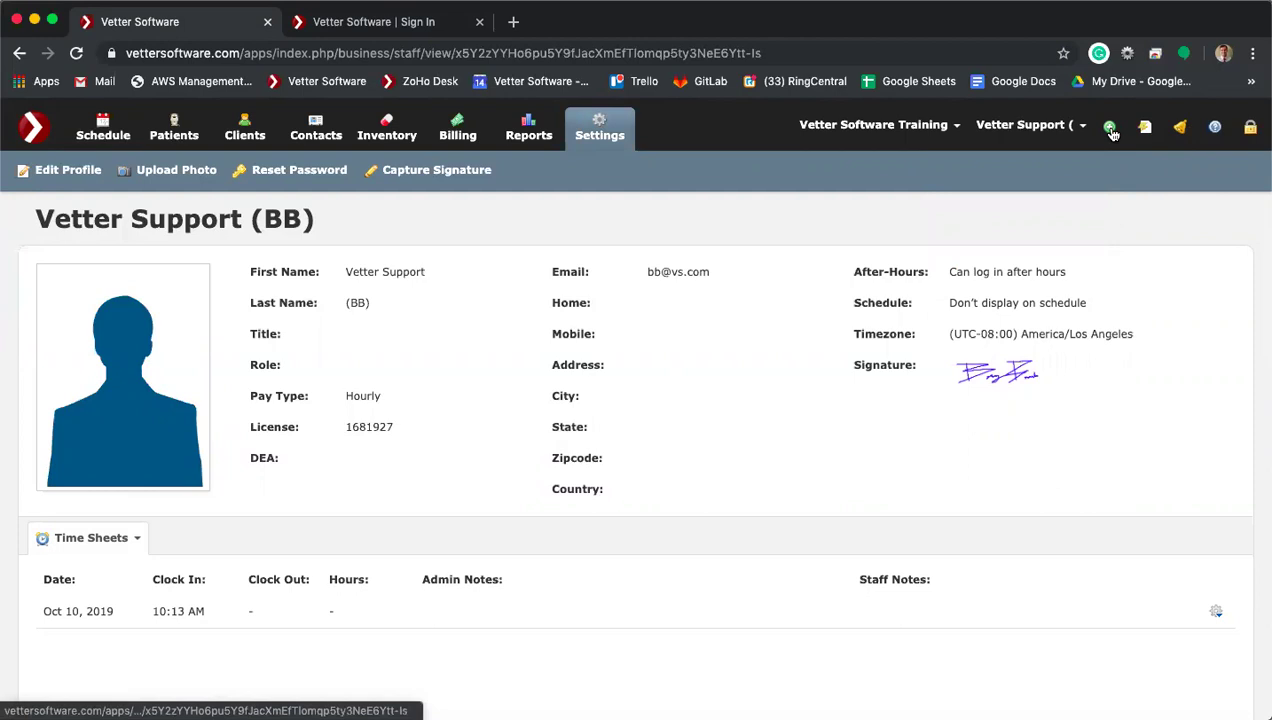
{"action": "left_click", "coordinate": [1110, 130]}
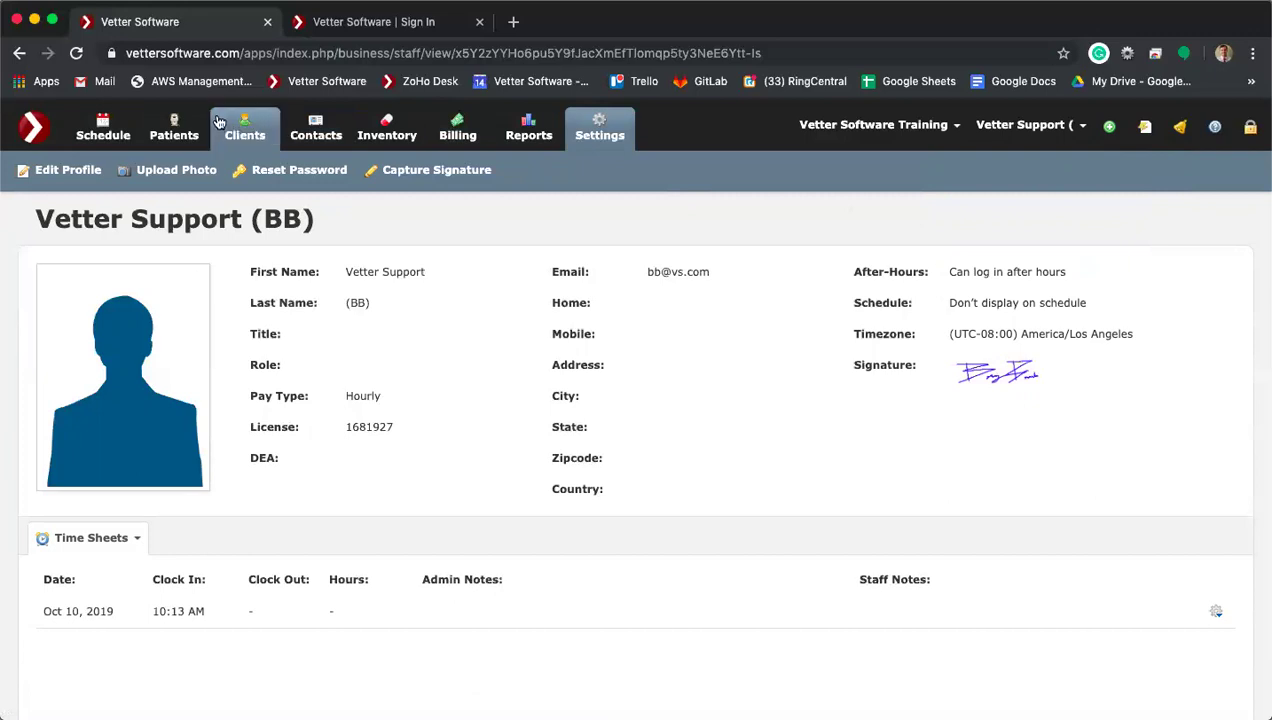
Step: Open the patient record for Aston, check the recently viewed records, and open the owner's client record
{"action": "left_click", "coordinate": [163, 133]}
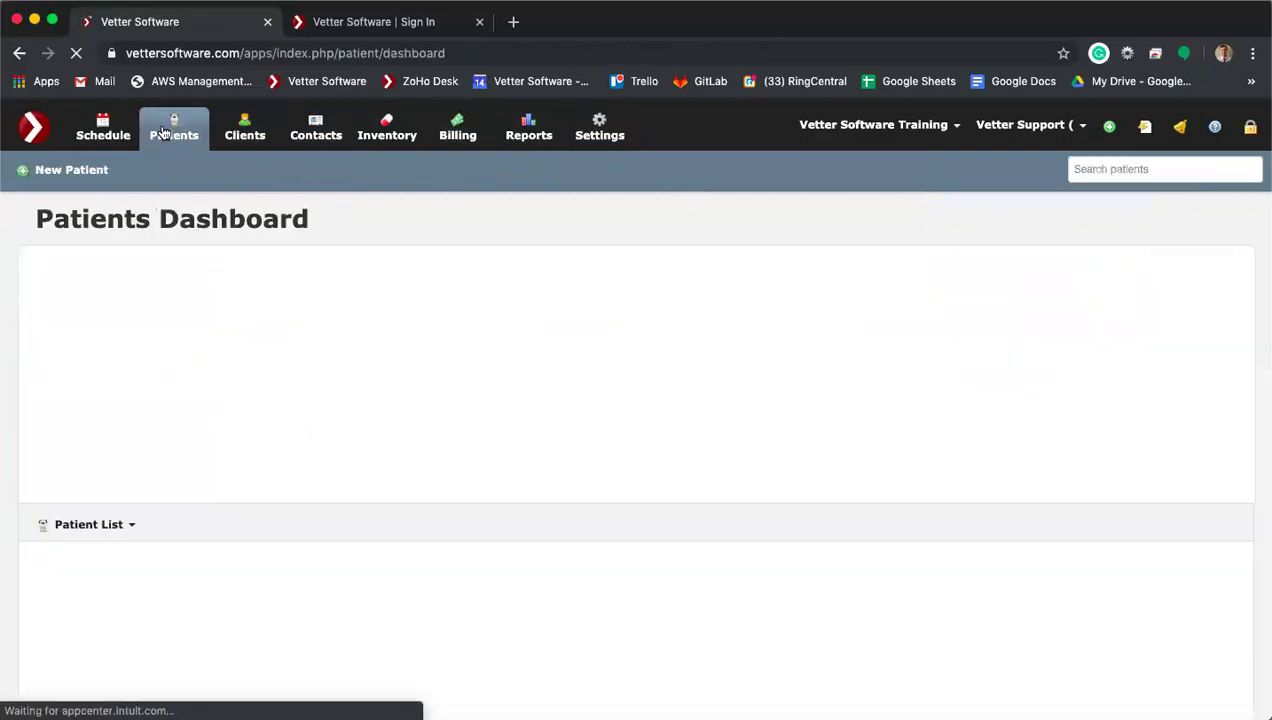
{"action": "left_click", "coordinate": [77, 660]}
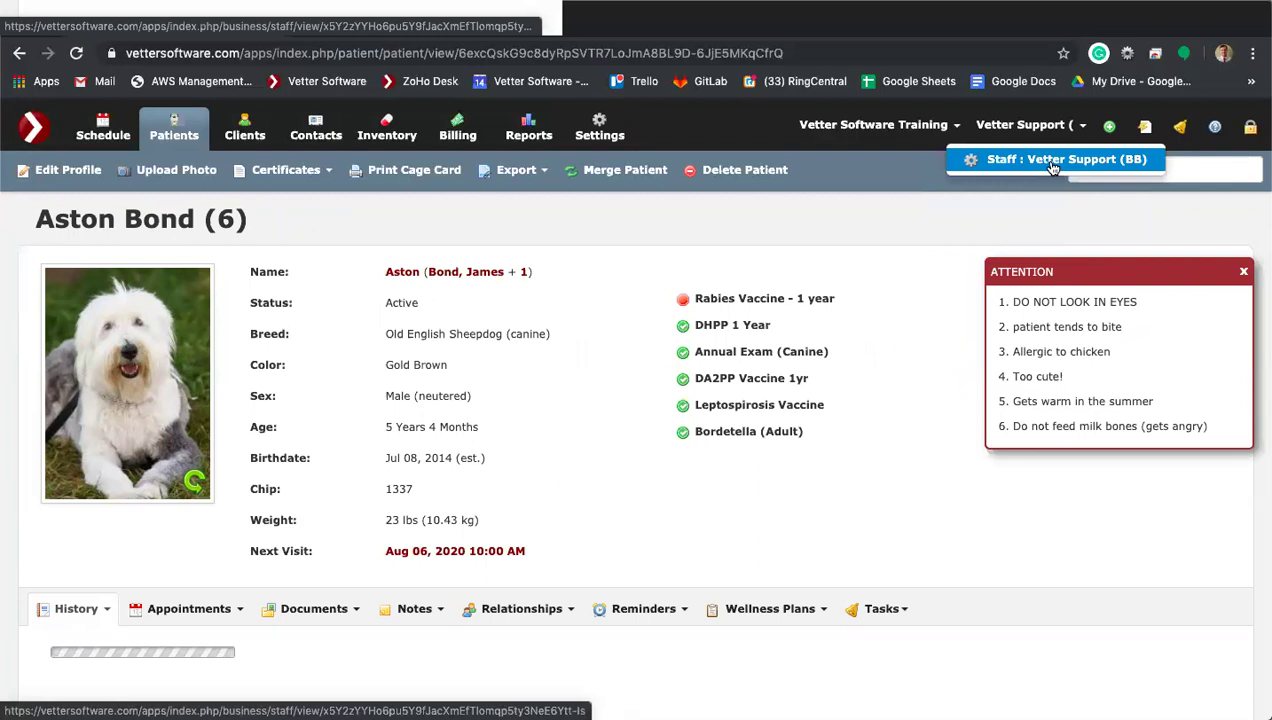
{"action": "left_click", "coordinate": [1052, 160]}
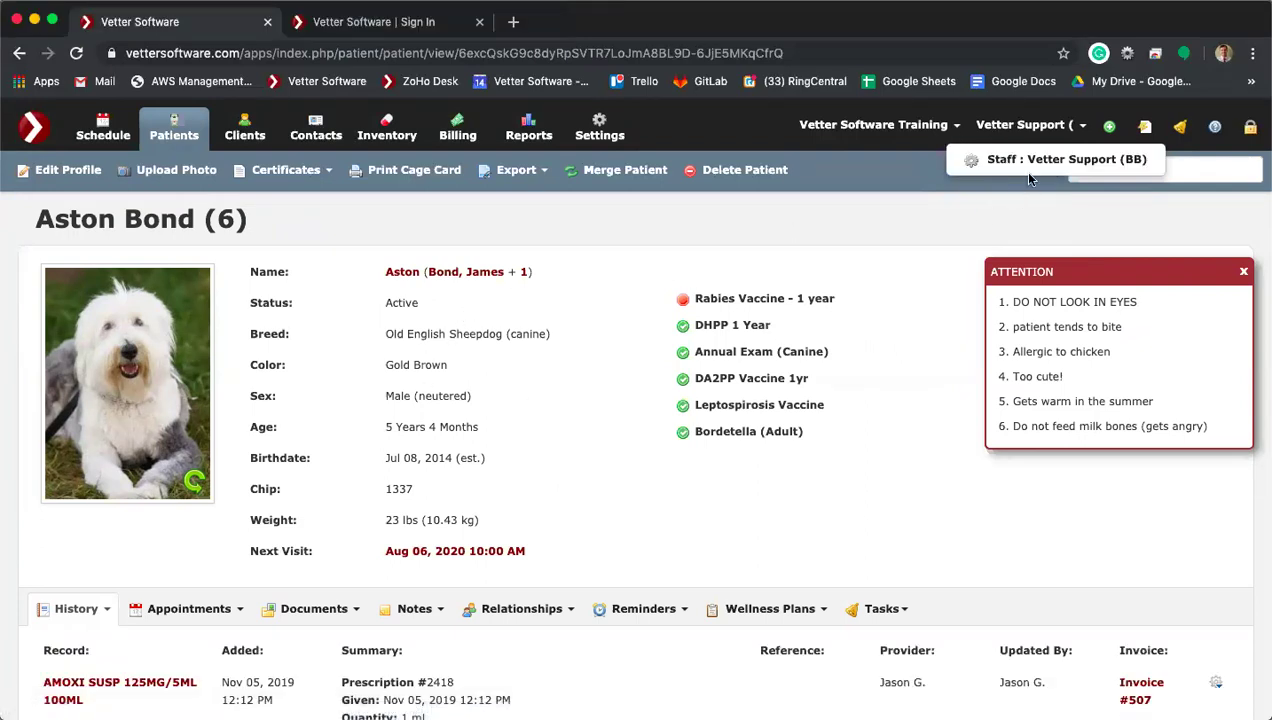
{"action": "left_click", "coordinate": [481, 277]}
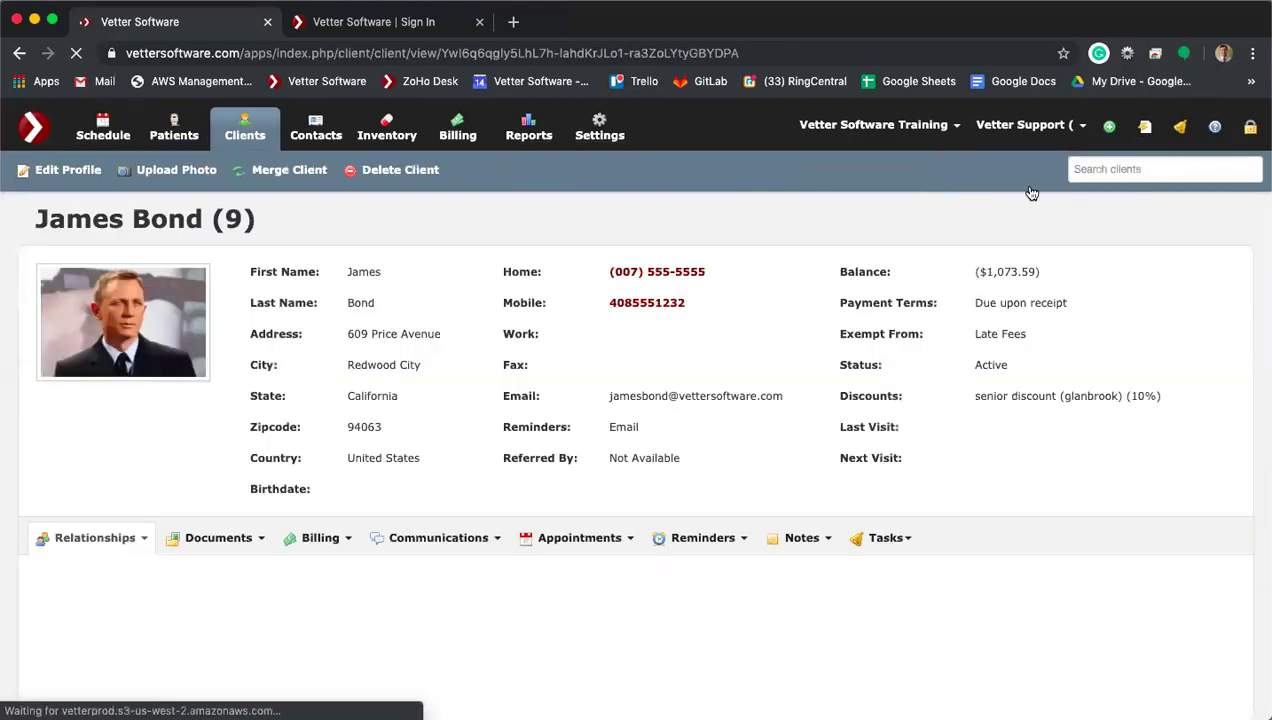
Step: Start a new task and assign it to two staff members and the Administrator group
{"action": "mouse_move", "coordinate": [1145, 131]}
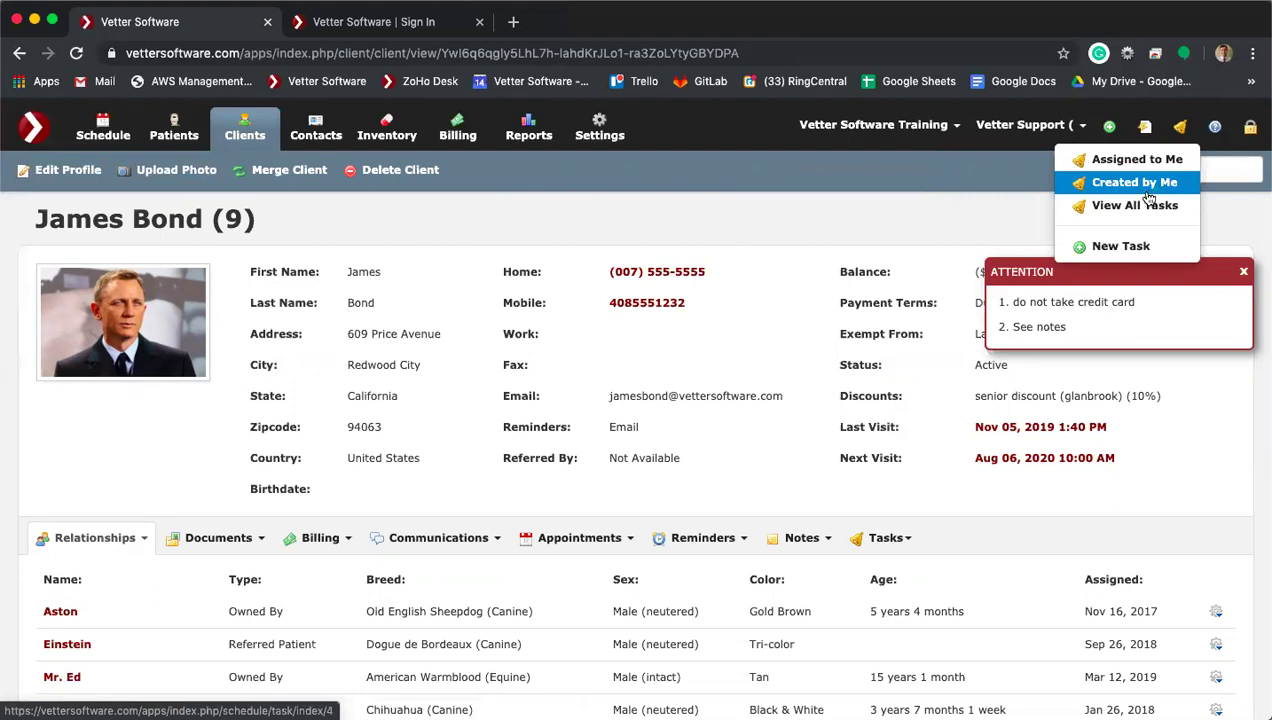
{"action": "left_click", "coordinate": [1125, 247]}
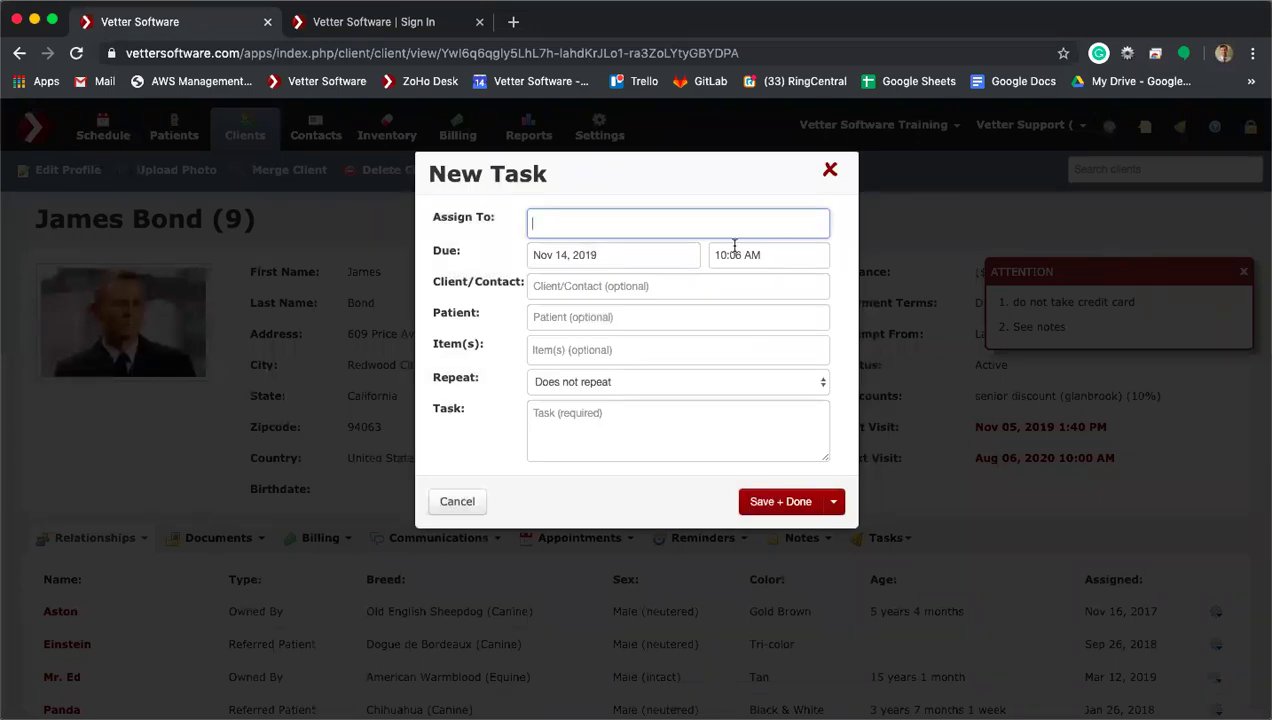
{"action": "left_click", "coordinate": [560, 216]}
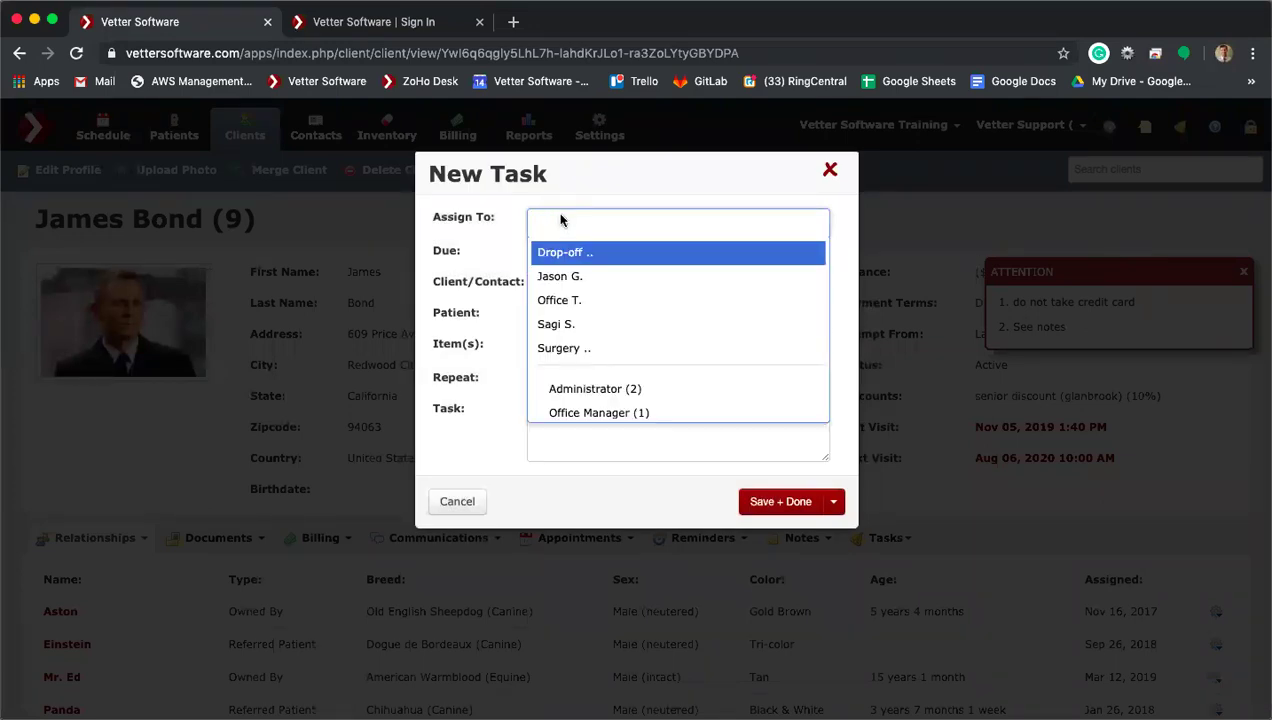
{"action": "left_click", "coordinate": [570, 277]}
{"action": "left_click", "coordinate": [614, 240]}
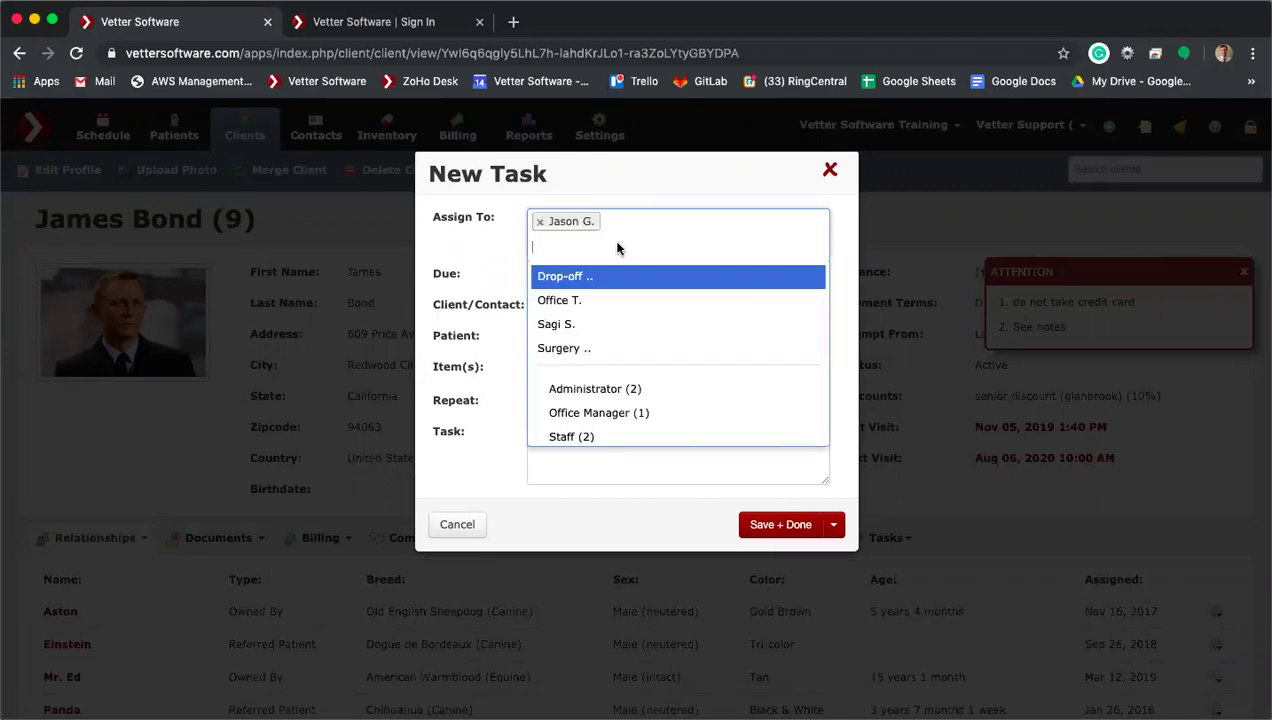
{"action": "left_click", "coordinate": [575, 328]}
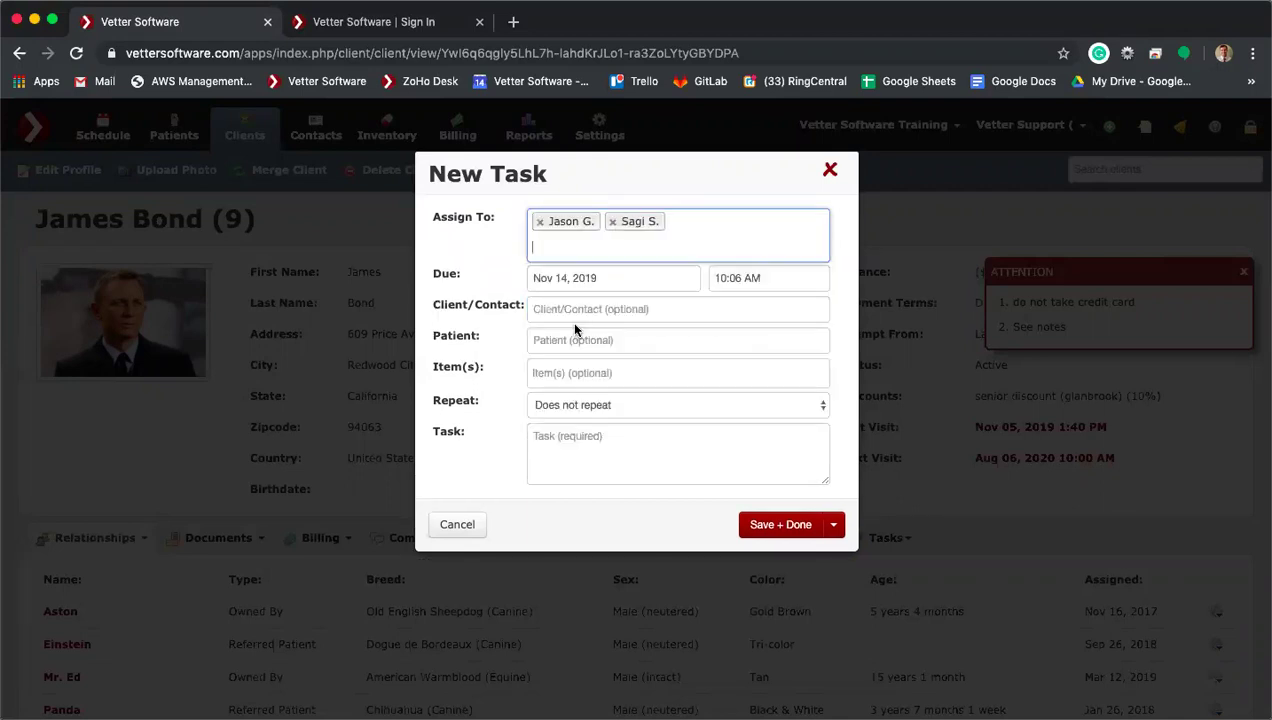
{"action": "left_click", "coordinate": [674, 246]}
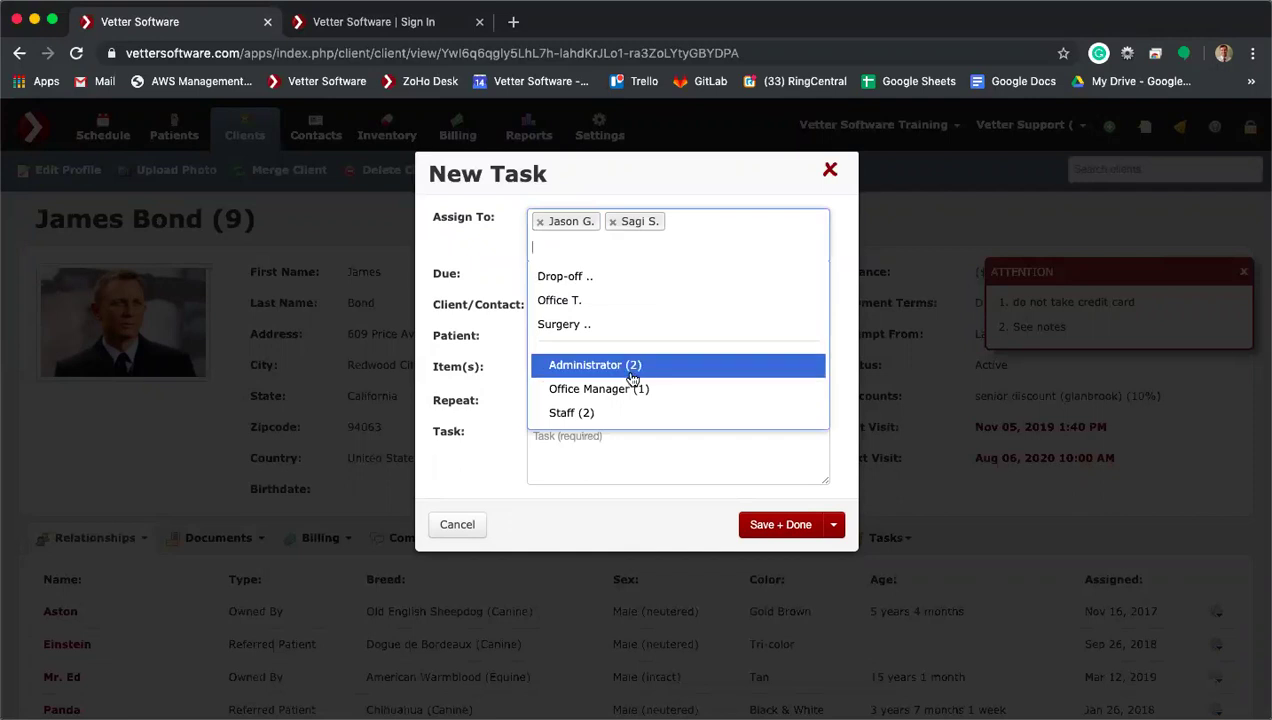
{"action": "left_click", "coordinate": [633, 367]}
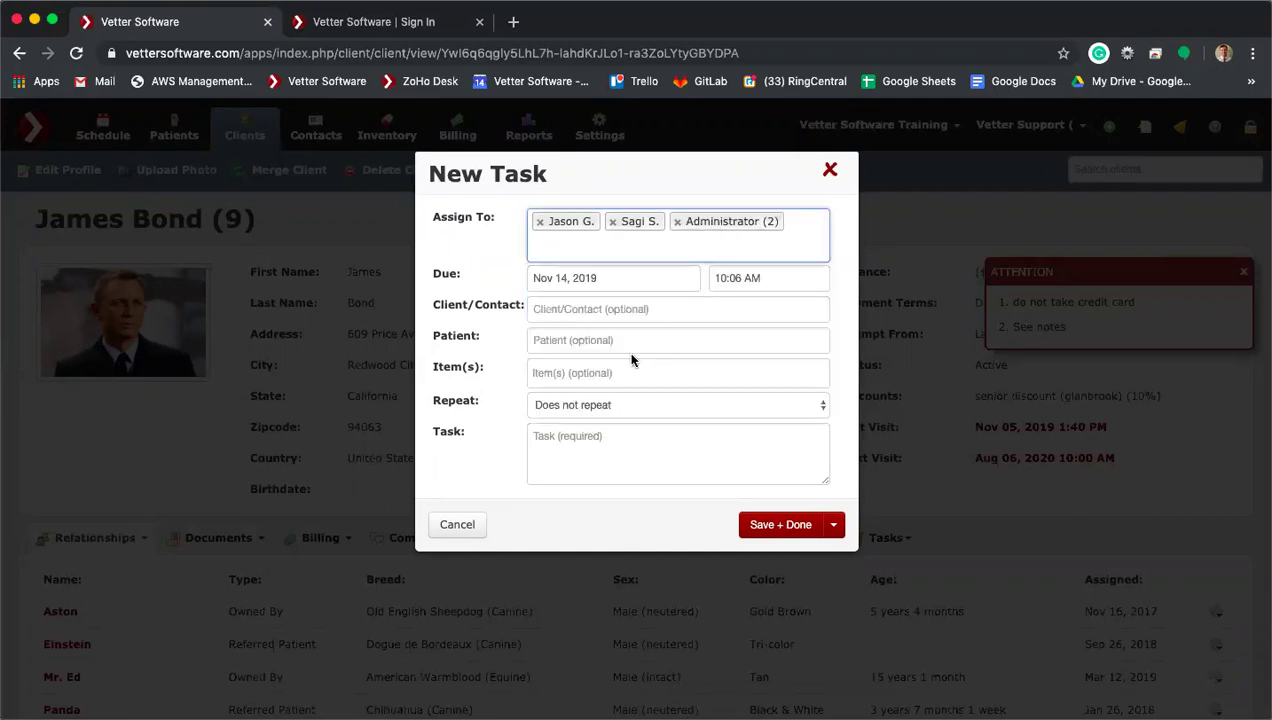
Step: Remove all assignees from the new task and close it without saving
{"action": "left_click", "coordinate": [677, 222]}
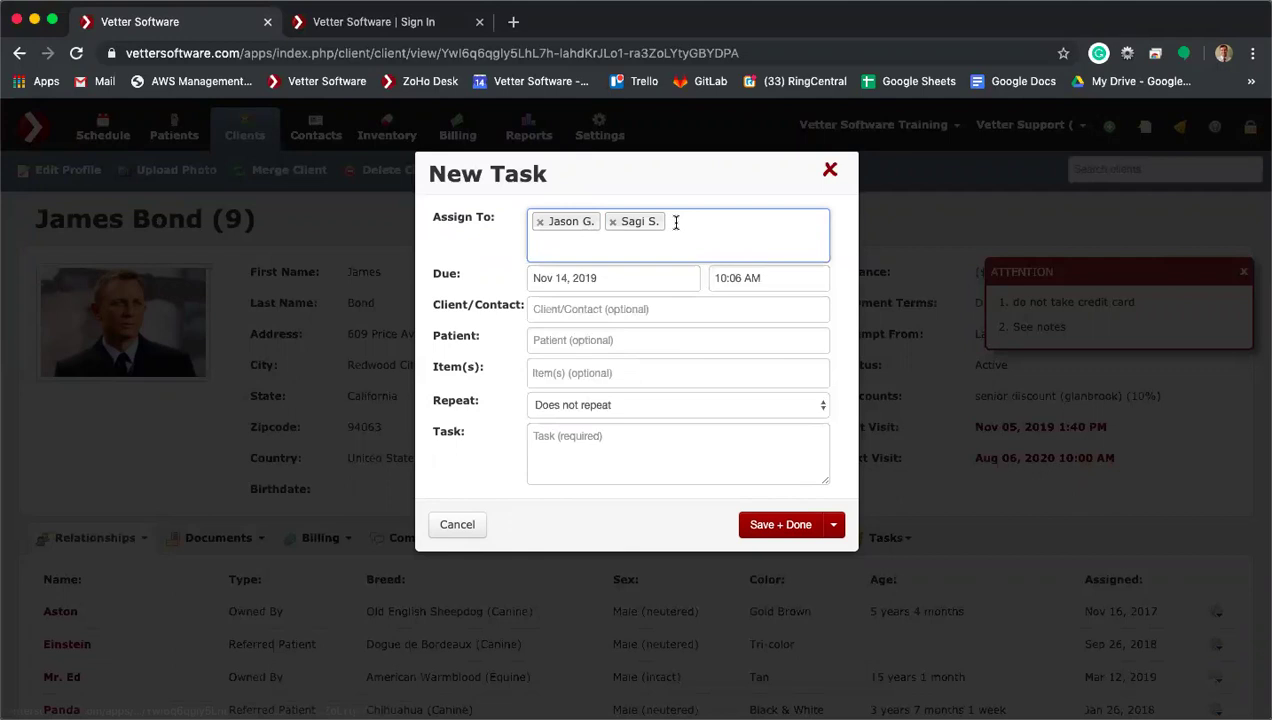
{"action": "left_click", "coordinate": [613, 222]}
{"action": "left_click", "coordinate": [540, 222]}
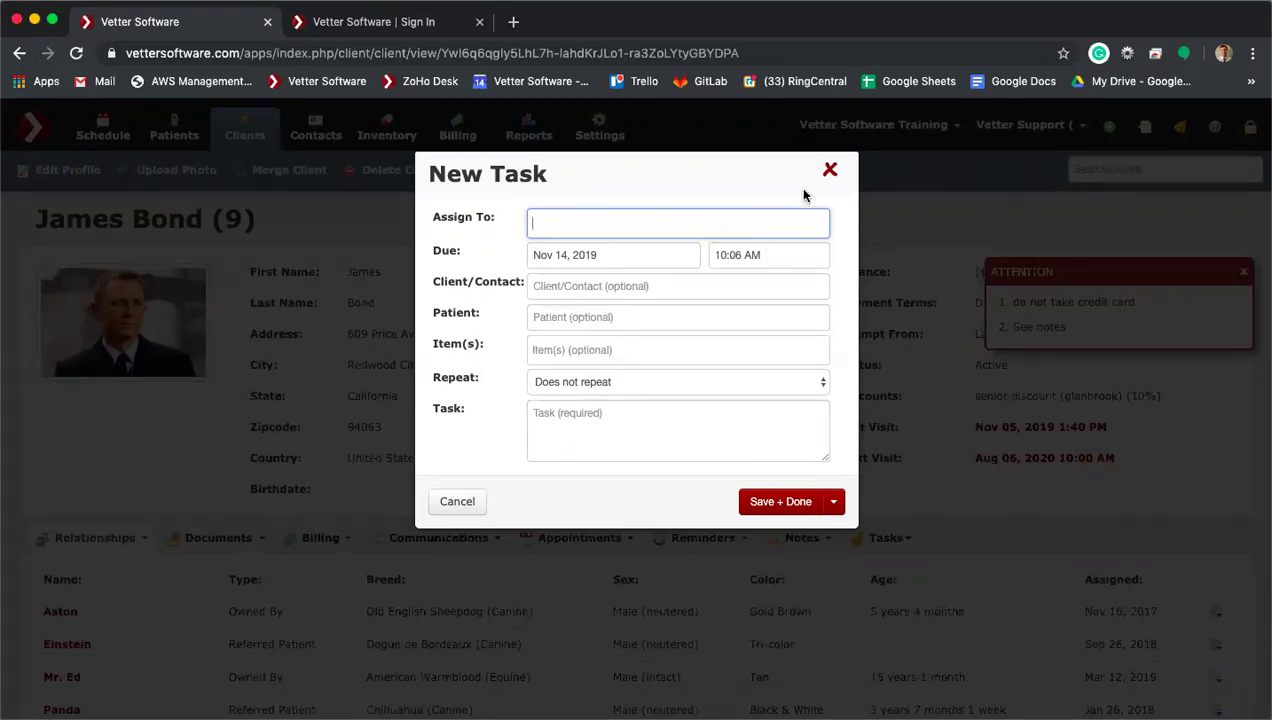
{"action": "left_click", "coordinate": [829, 169]}
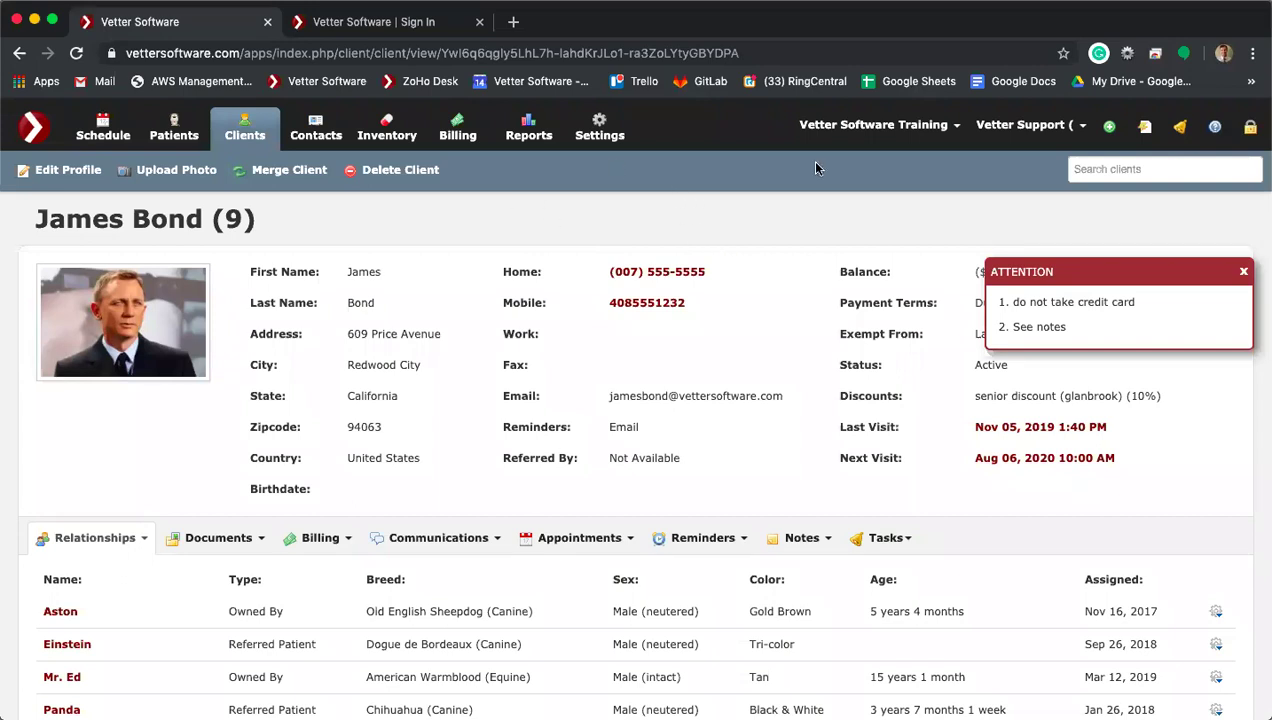
Step: Open the practice settings and show the list of Add-Ons
{"action": "left_click", "coordinate": [1208, 132]}
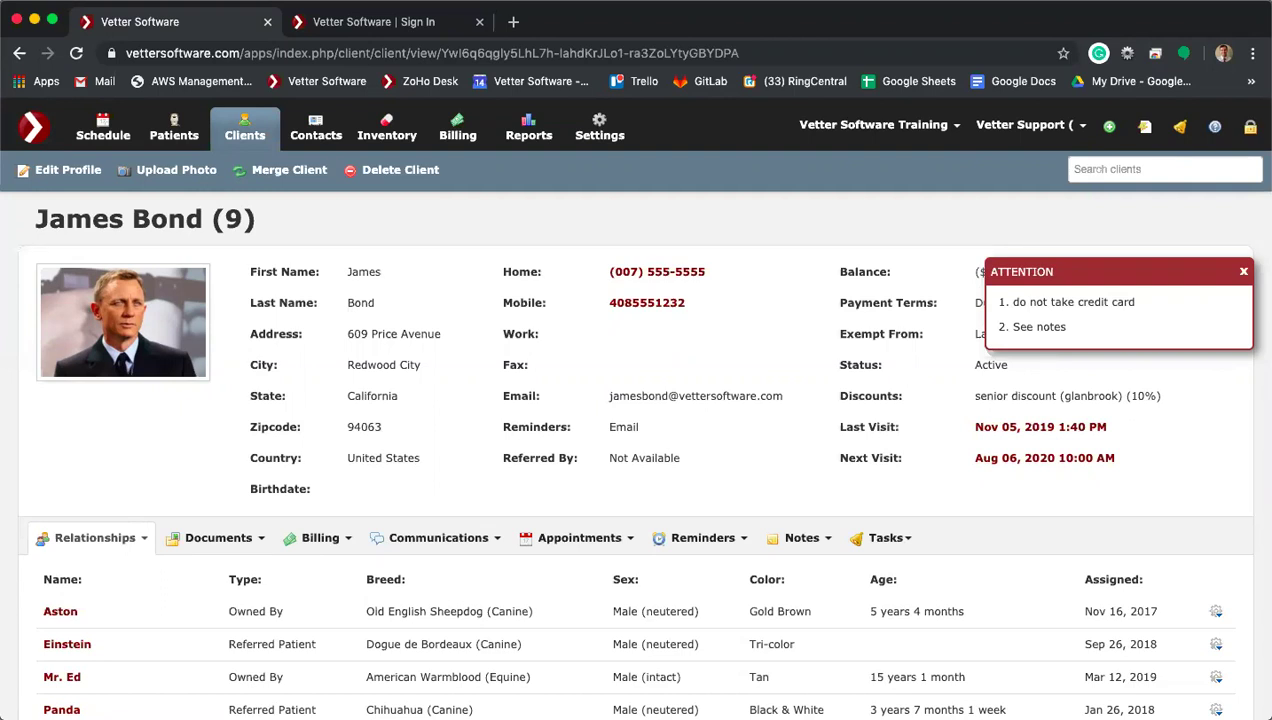
{"action": "left_click", "coordinate": [583, 139]}
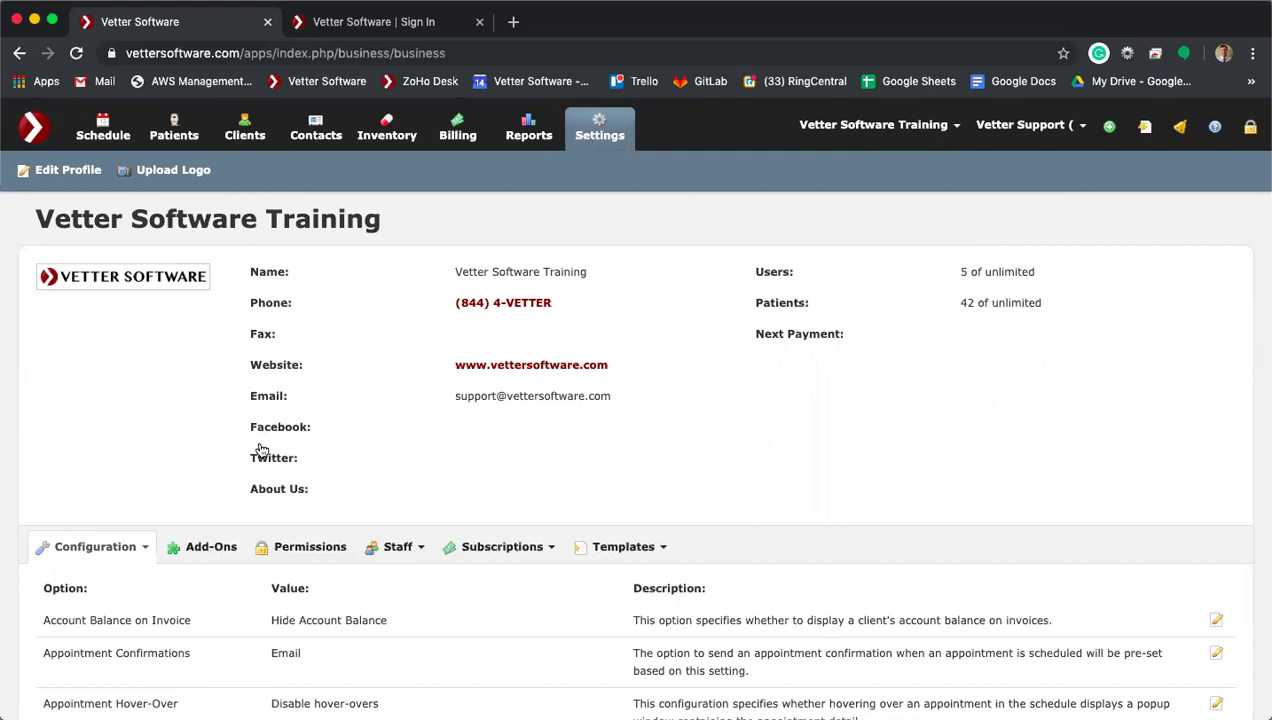
{"action": "left_click", "coordinate": [216, 547]}
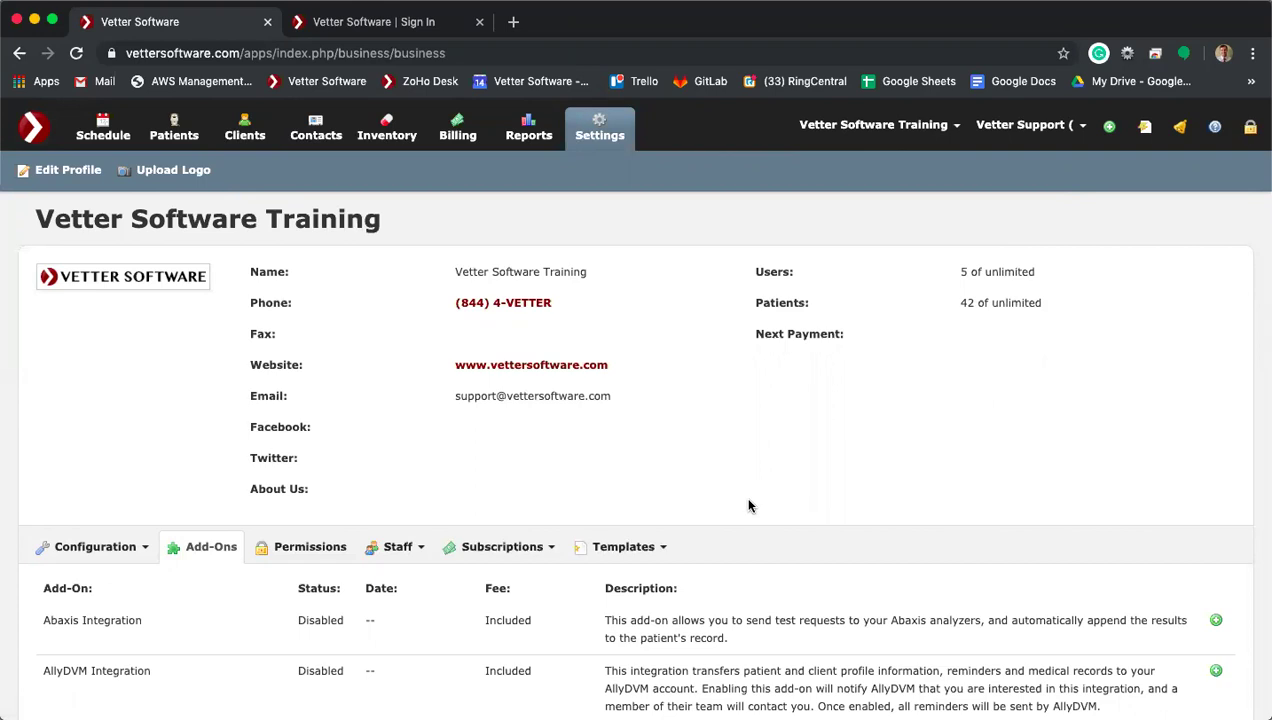
Step: Examine the status, fee and description of the available add-ons, highlighting the IDEXX Integration and MWI Integration entries
{"action": "scroll", "coordinate": [748, 505], "scroll_direction": "down", "scroll_amount": 3}
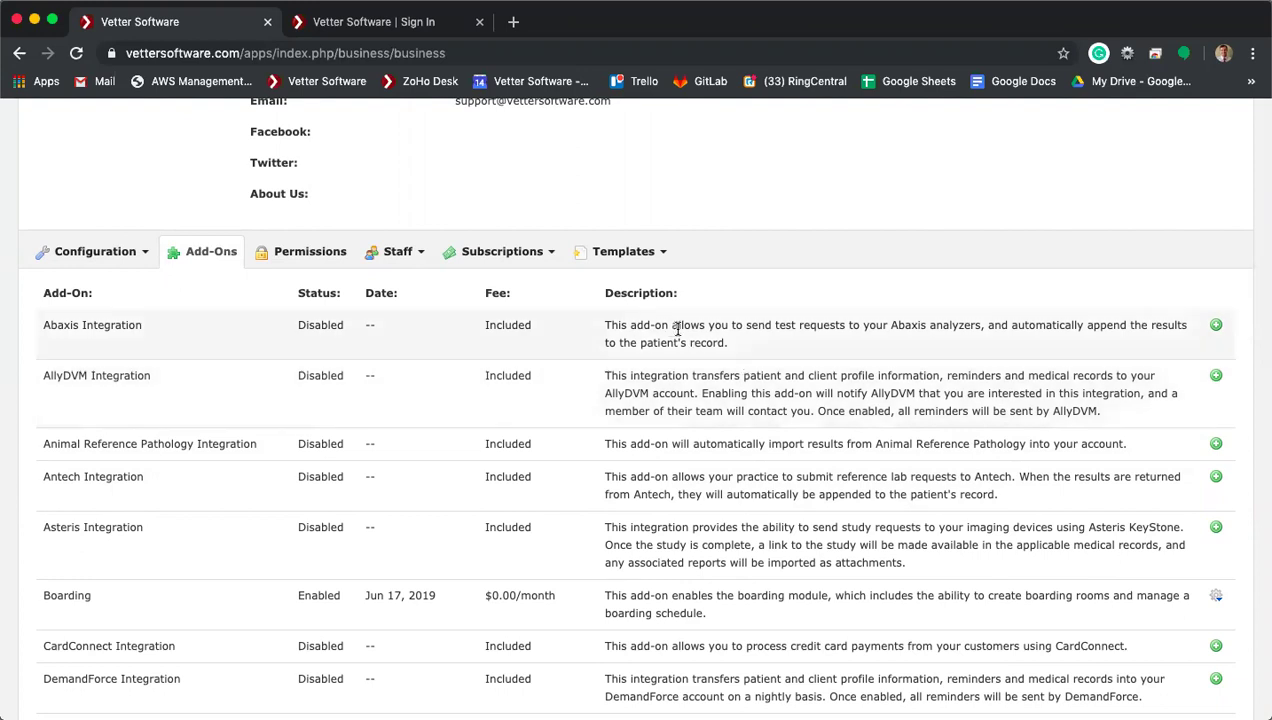
{"action": "scroll", "coordinate": [736, 497], "scroll_direction": "down", "scroll_amount": 3}
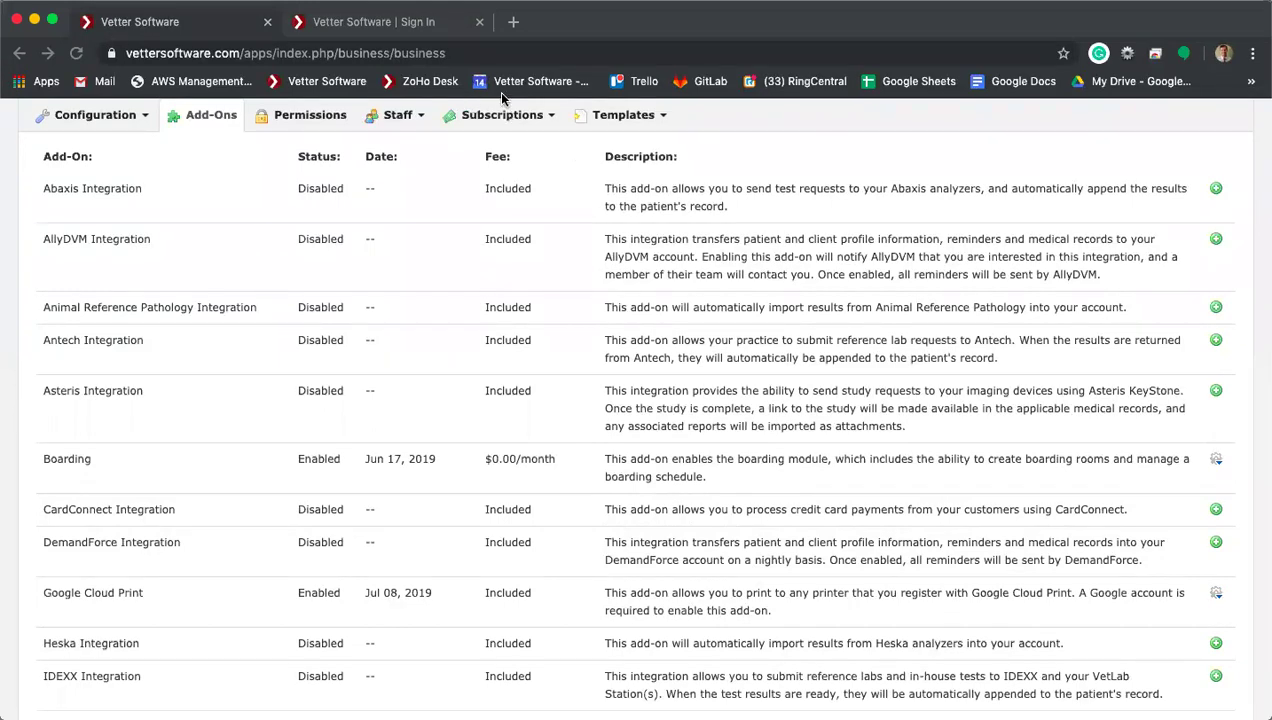
{"action": "left_click", "coordinate": [576, 369]}
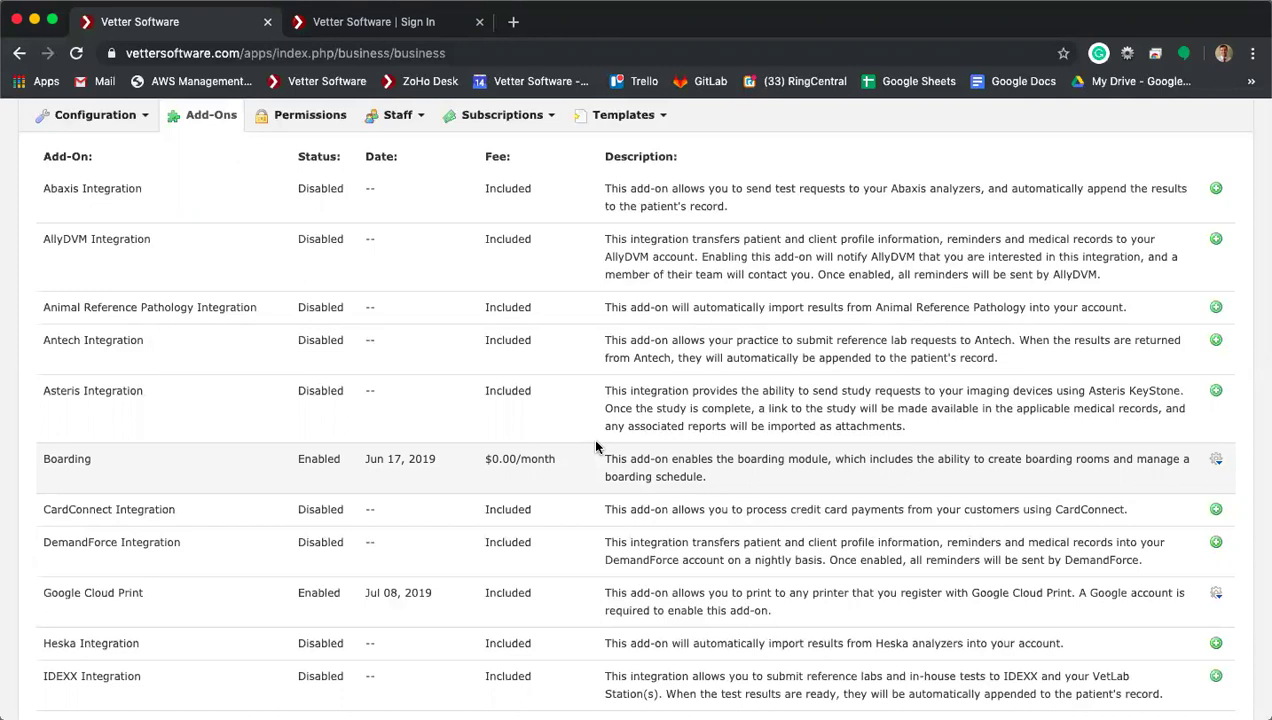
{"action": "scroll", "coordinate": [520, 442], "scroll_direction": "down", "scroll_amount": 2}
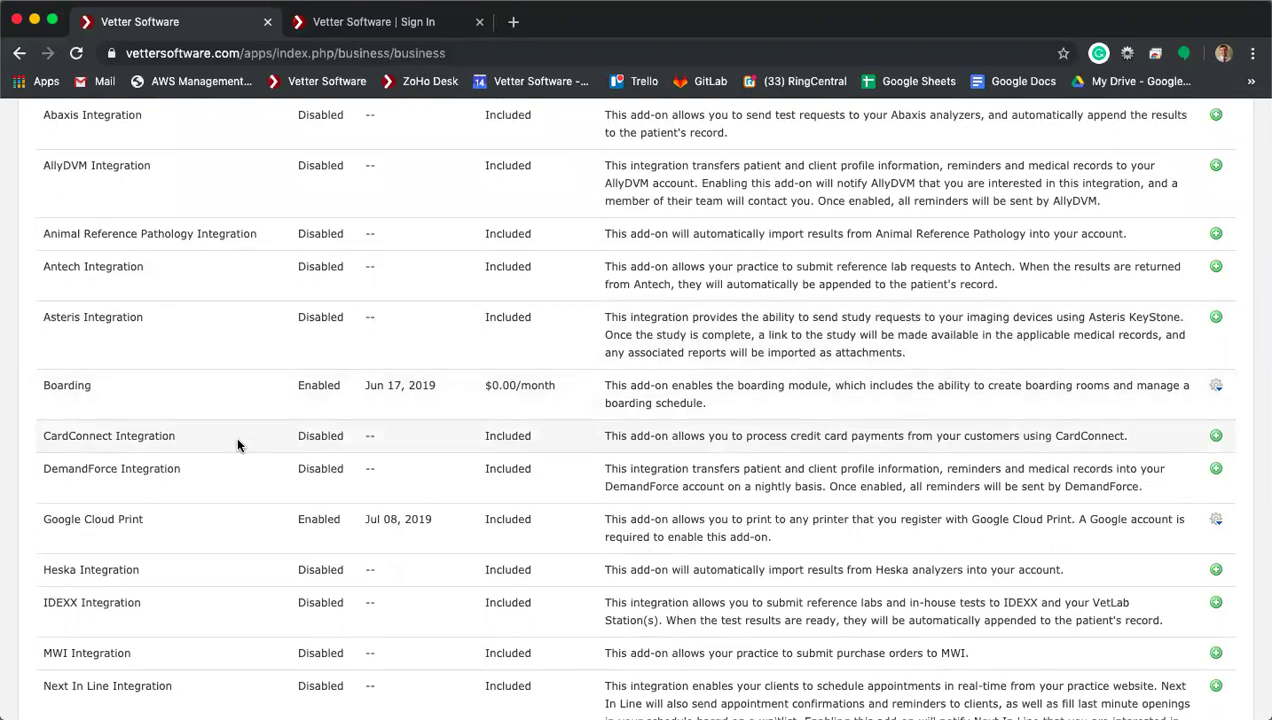
{"action": "scroll", "coordinate": [237, 443], "scroll_direction": "down", "scroll_amount": 1}
{"action": "left_click_drag", "start_coordinate": [147, 530], "coordinate": [175, 572]}
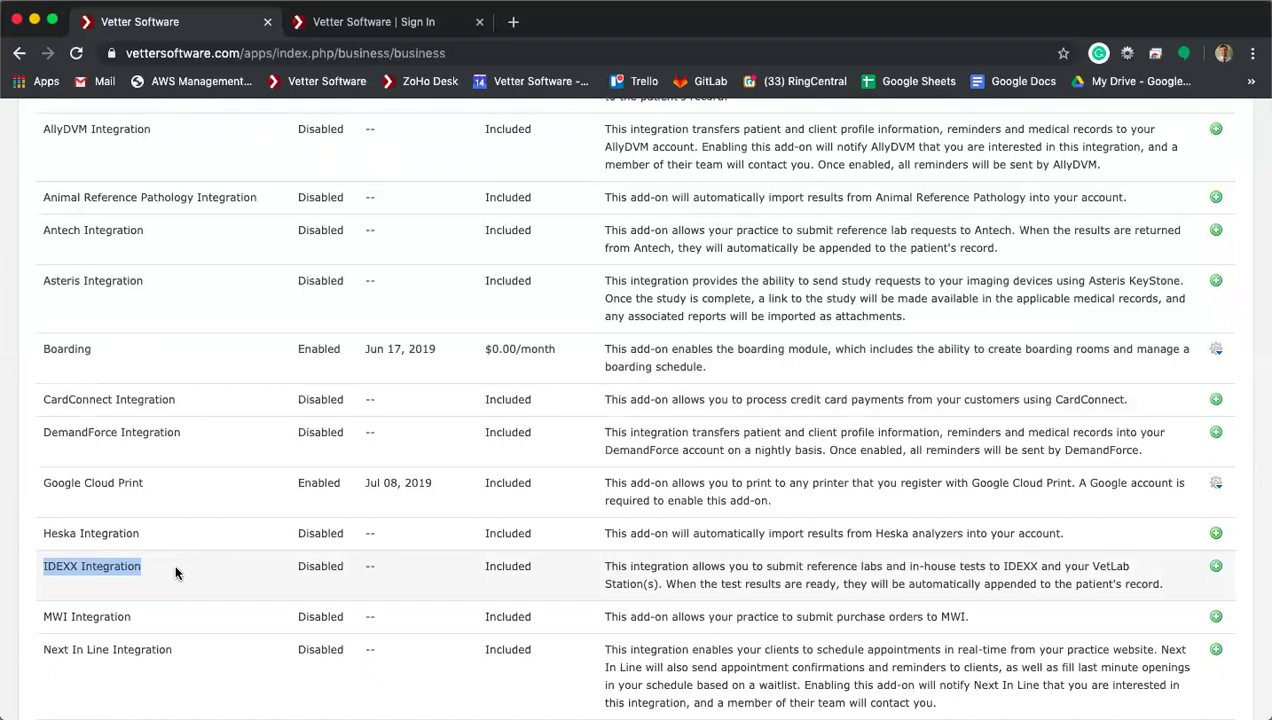
{"action": "scroll", "coordinate": [173, 570], "scroll_direction": "down", "scroll_amount": 1}
{"action": "left_click_drag", "start_coordinate": [149, 567], "coordinate": [42, 567]}
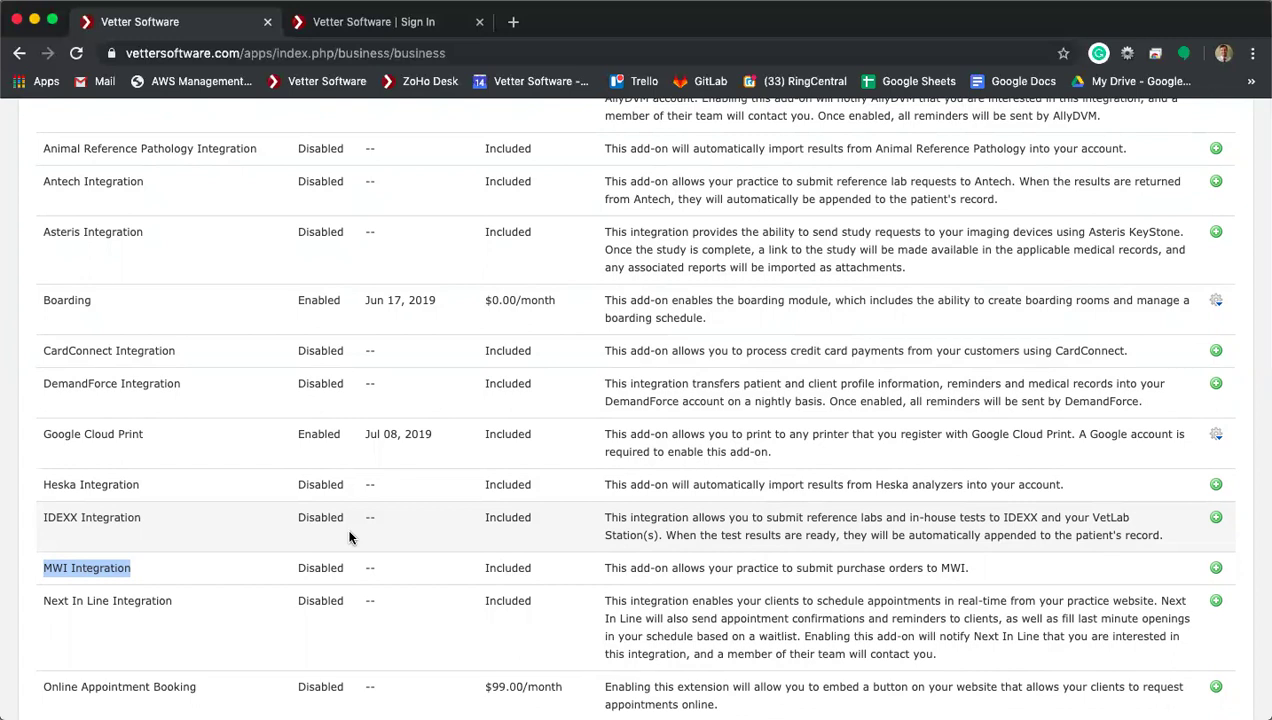
{"action": "scroll", "coordinate": [349, 537], "scroll_direction": "down", "scroll_amount": 2}
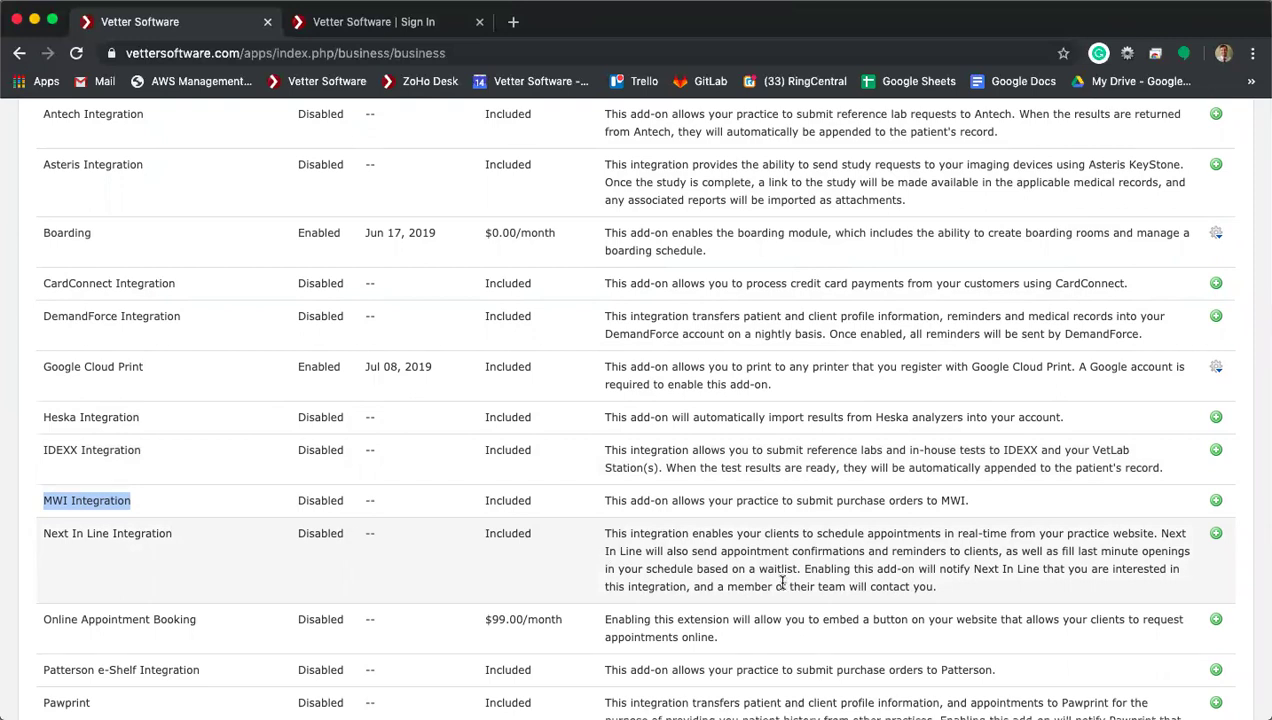
Step: Examine the status, fee and description of the add-ons from Next In Line Integration through VitusVet Integration
{"action": "scroll", "coordinate": [783, 583], "scroll_direction": "down", "scroll_amount": 2}
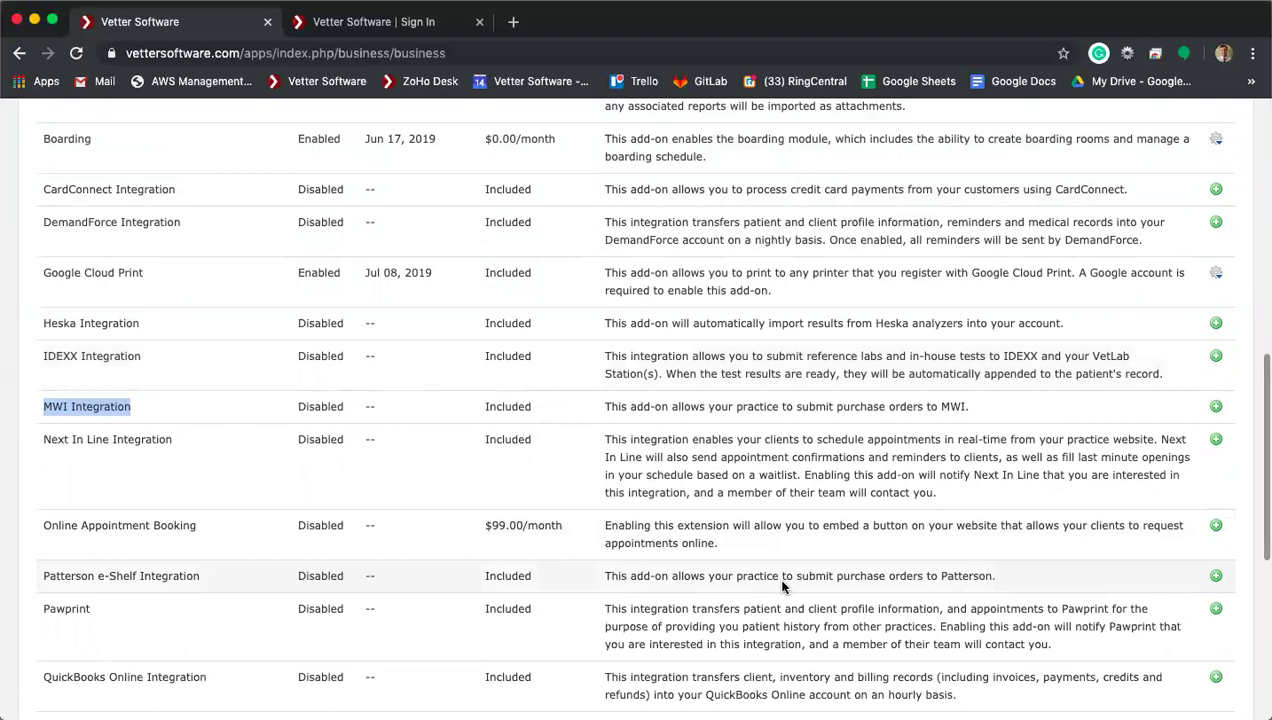
{"action": "scroll", "coordinate": [783, 583], "scroll_direction": "down", "scroll_amount": 3}
{"action": "scroll", "coordinate": [783, 583], "scroll_direction": "down", "scroll_amount": 4}
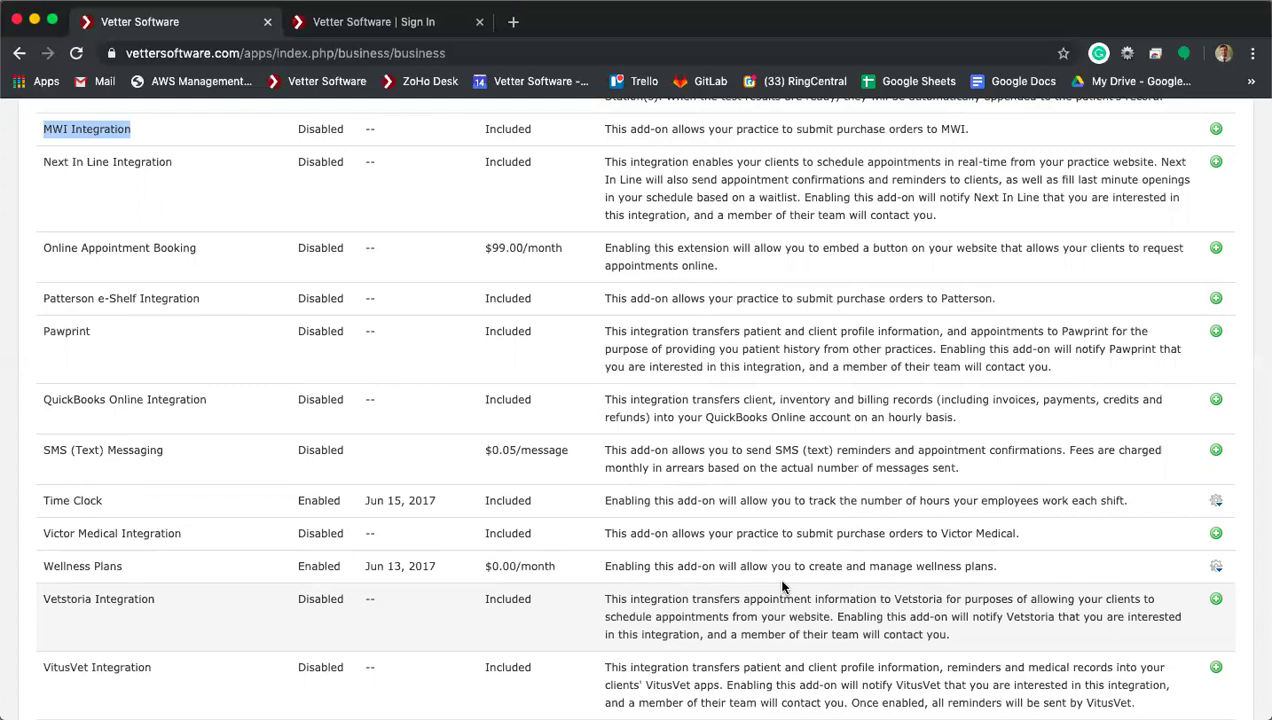
{"action": "scroll", "coordinate": [783, 587], "scroll_direction": "up", "scroll_amount": 3}
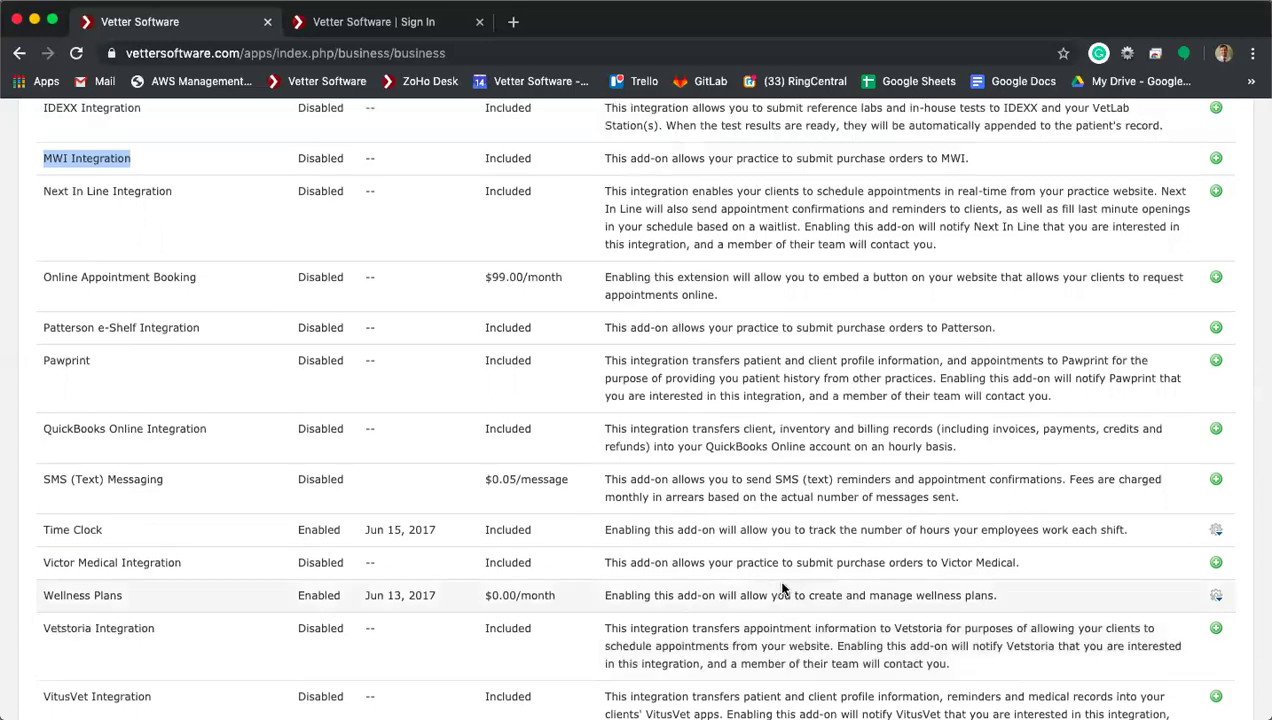
{"action": "scroll", "coordinate": [783, 587], "scroll_direction": "up", "scroll_amount": 7}
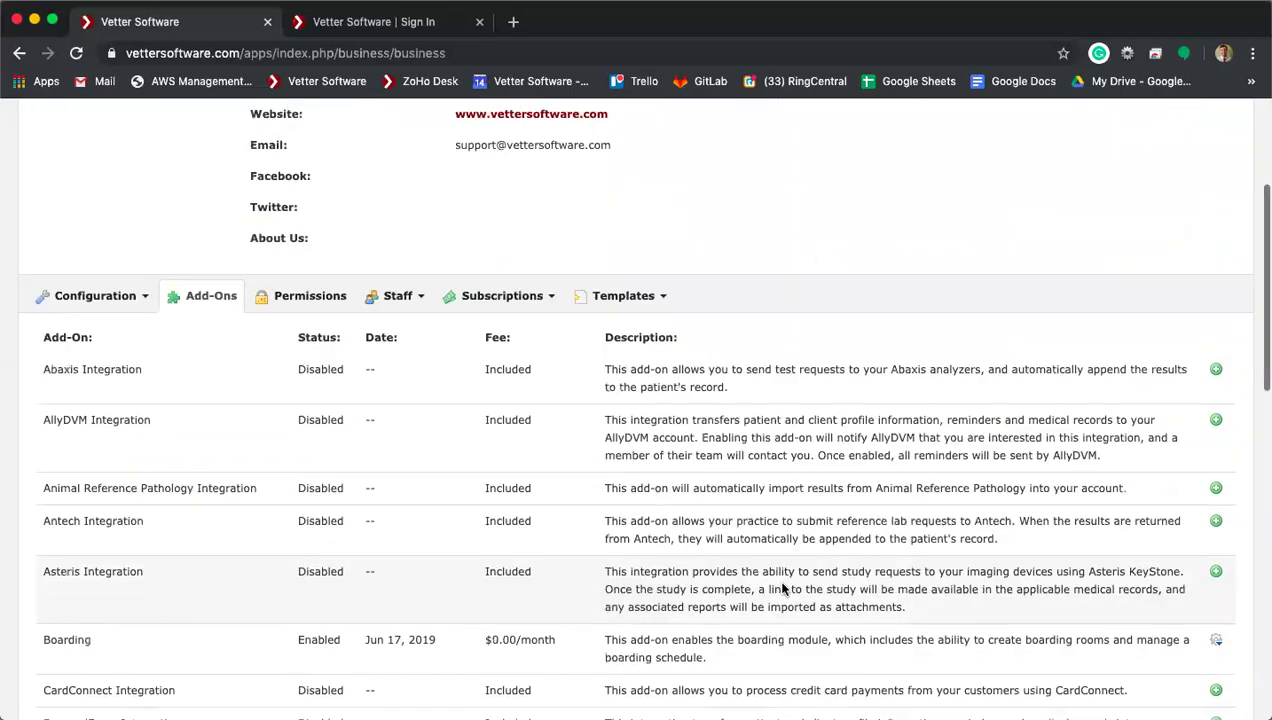
{"action": "scroll", "coordinate": [783, 585], "scroll_direction": "down", "scroll_amount": 1}
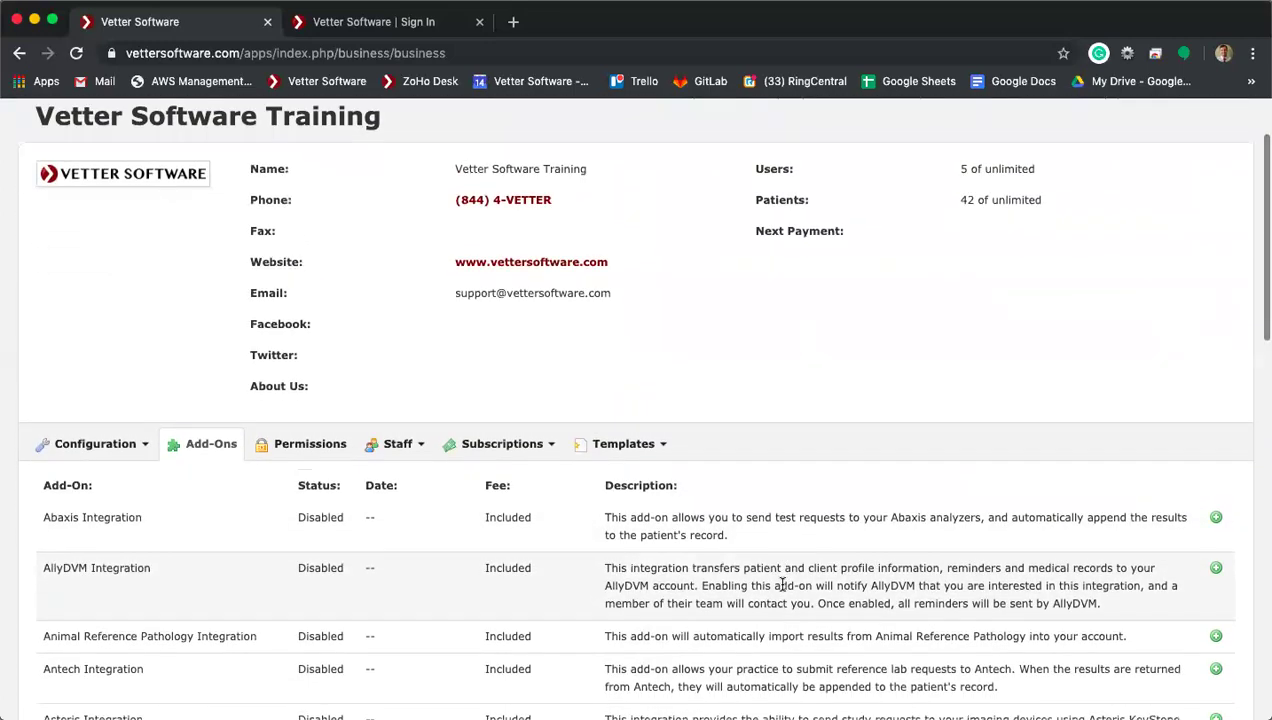
{"action": "scroll", "coordinate": [783, 585], "scroll_direction": "up", "scroll_amount": 1}
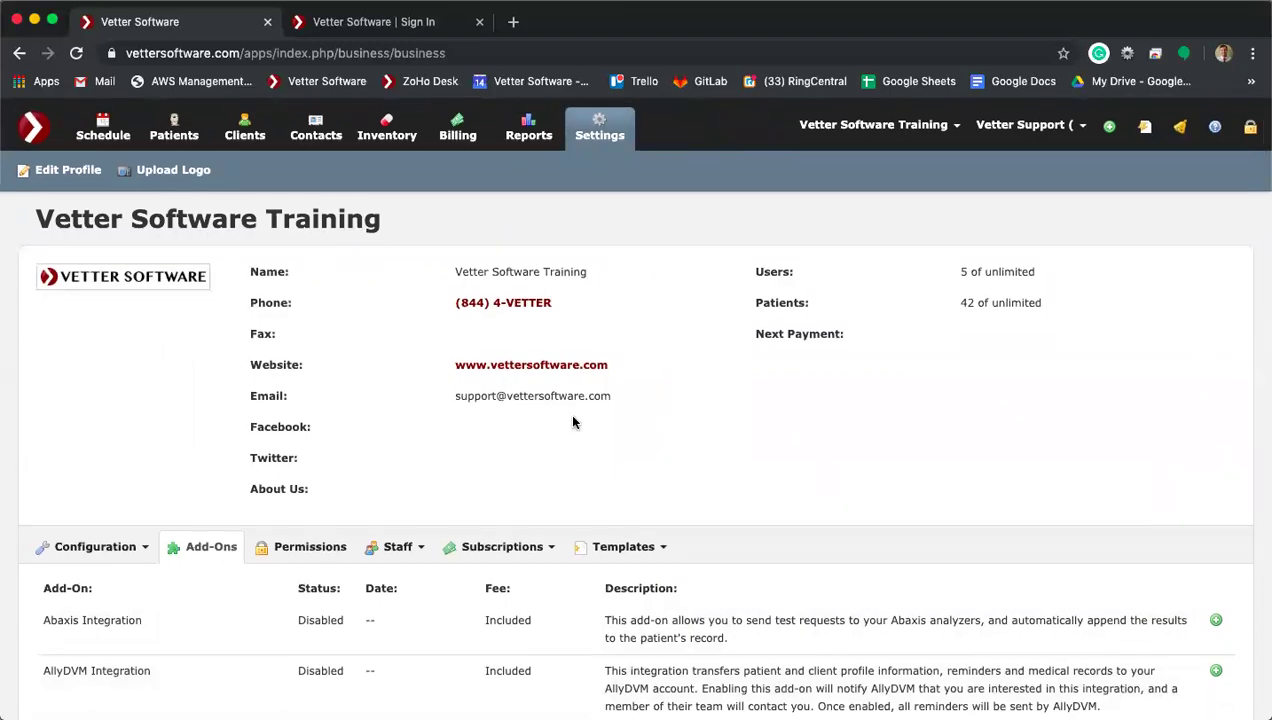
Step: Highlight the Google Cloud Print add-on, view its available action, and dismiss it without disabling the add-on
{"action": "scroll", "coordinate": [572, 422], "scroll_direction": "down", "scroll_amount": 6}
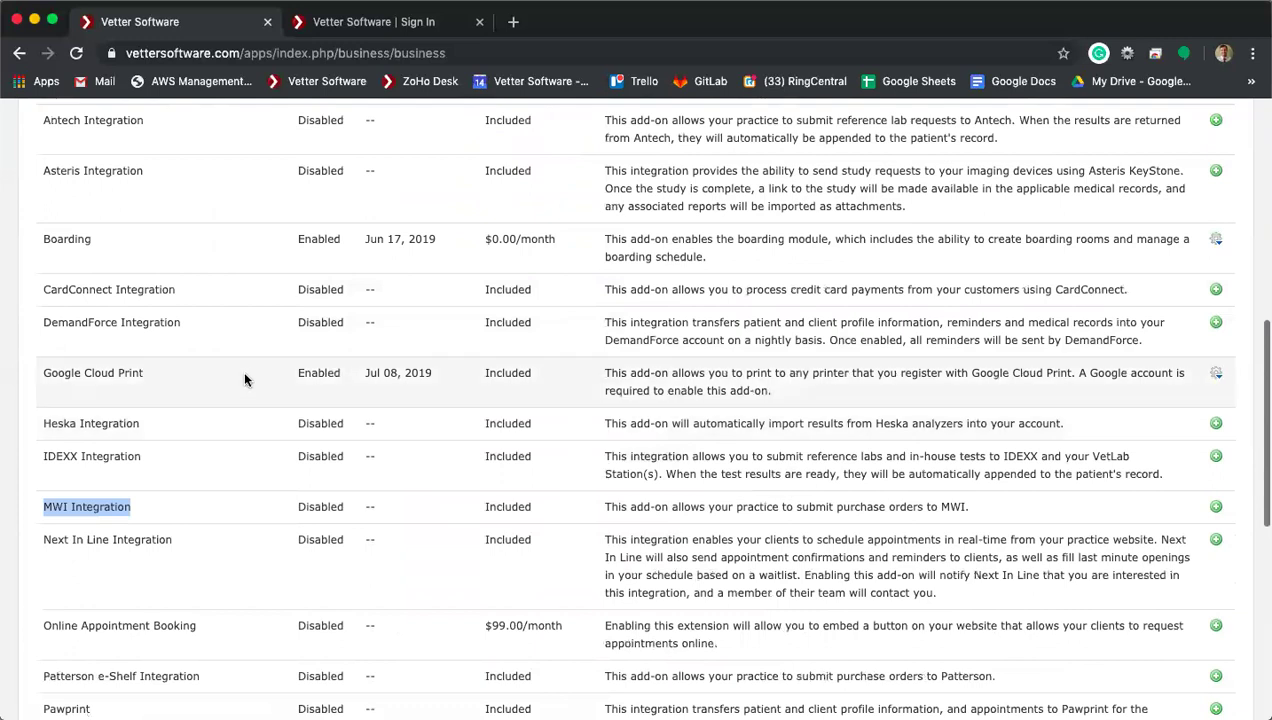
{"action": "left_click_drag", "start_coordinate": [143, 373], "coordinate": [44, 375]}
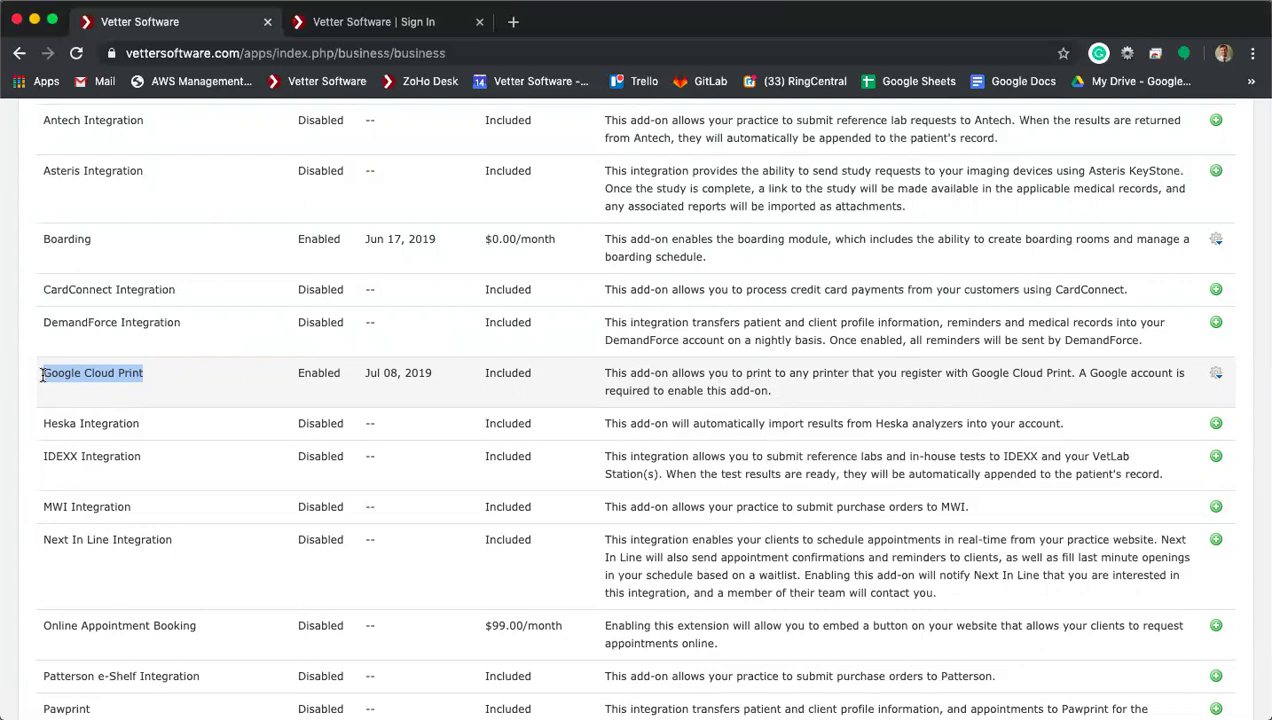
{"action": "left_click", "coordinate": [1215, 376]}
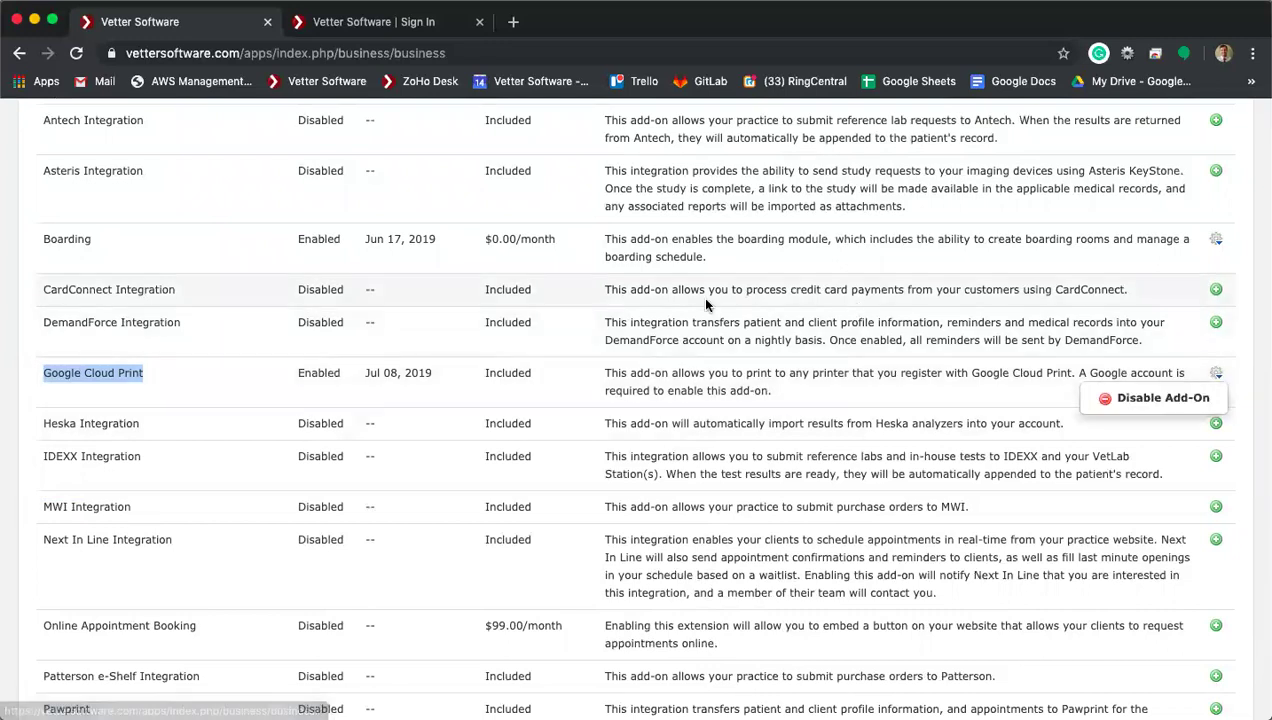
{"action": "left_click", "coordinate": [1080, 578]}
Step: View the account details required to enable the MWI Integration add-on, and close the dialog without enabling it
{"action": "scroll", "coordinate": [1080, 578], "scroll_direction": "down", "scroll_amount": 1}
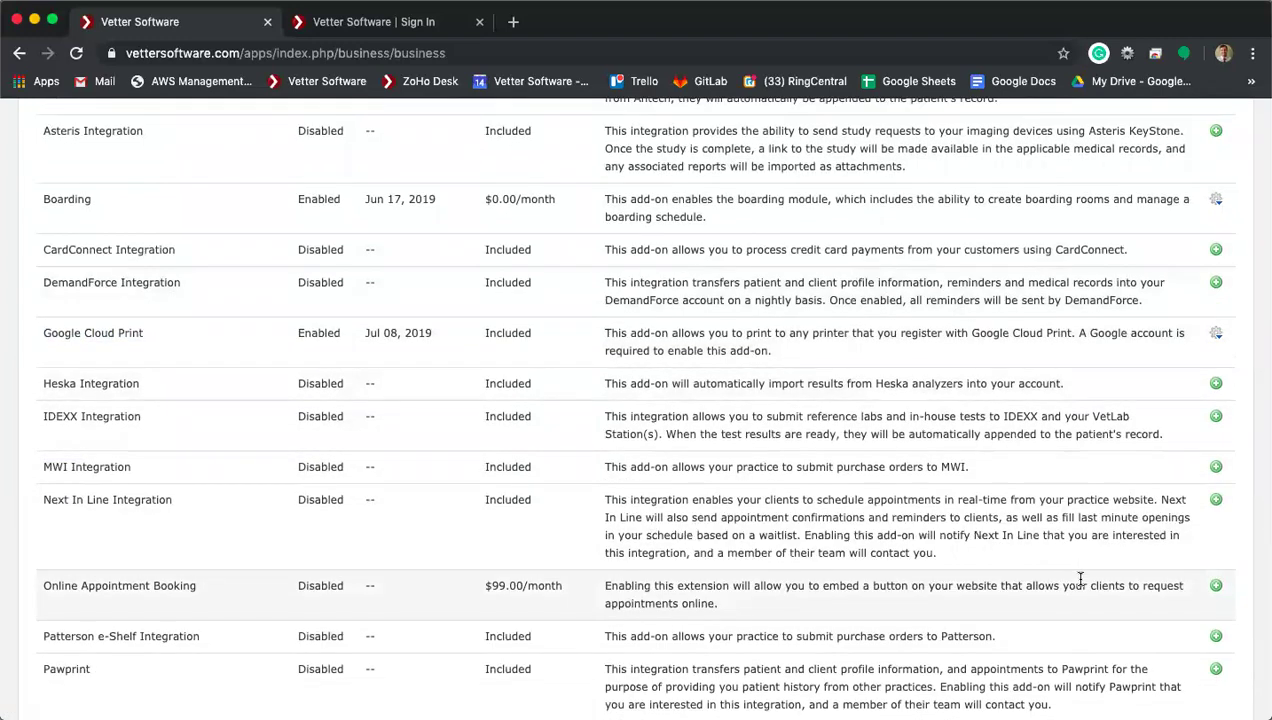
{"action": "left_click", "coordinate": [1216, 467]}
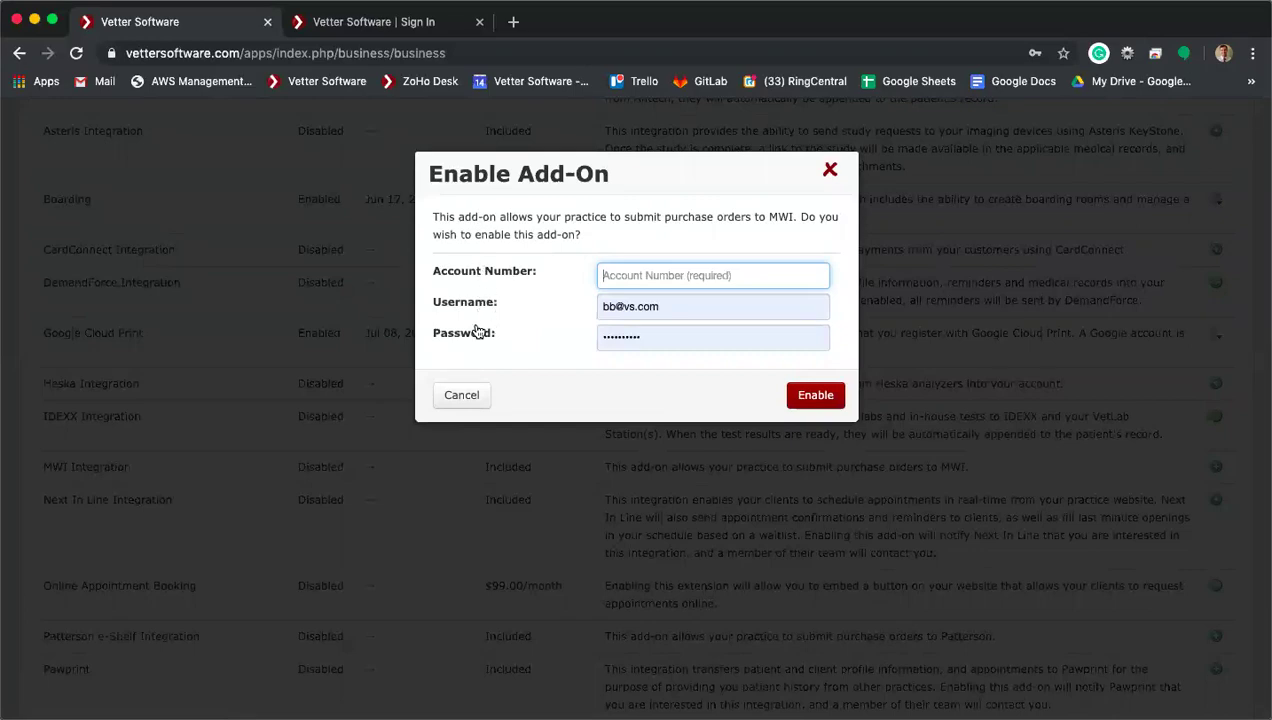
{"action": "left_click", "coordinate": [830, 170]}
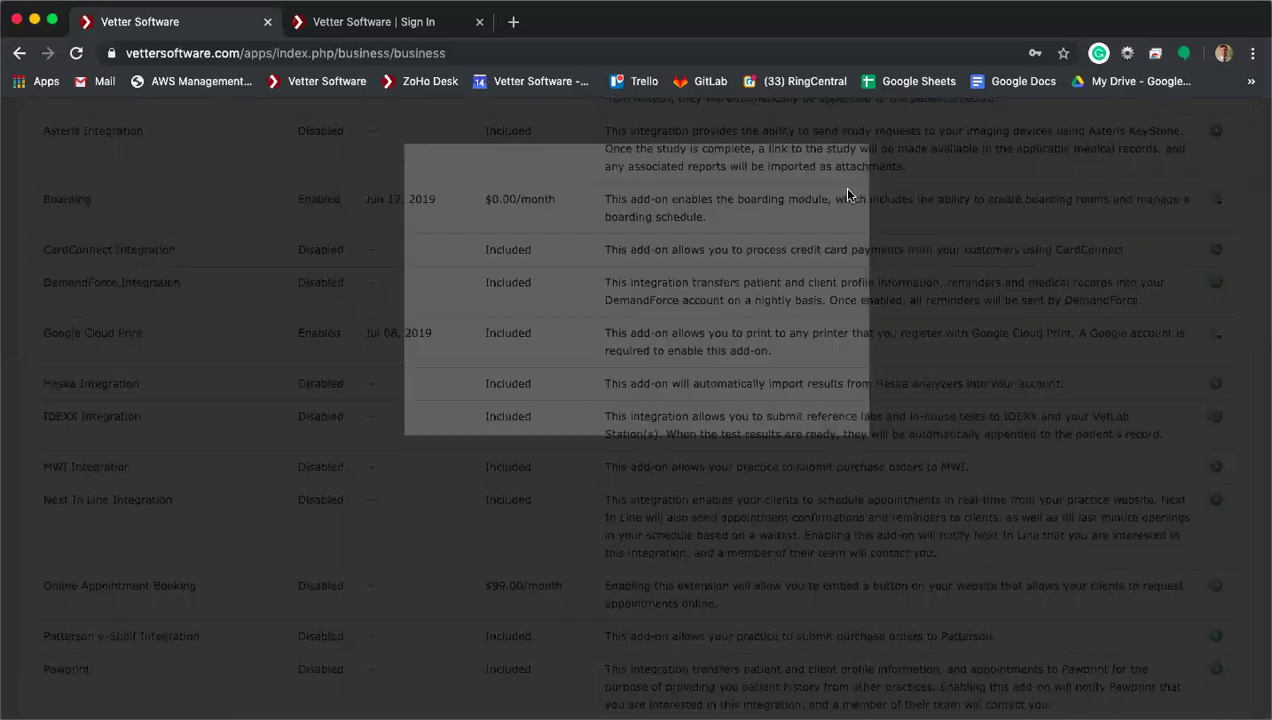
Step: Examine the rest of the add-ons list down to ZNLabs Integration, including SMS (Text) Messaging and Wellness Plans
{"action": "scroll", "coordinate": [1125, 488], "scroll_direction": "down", "scroll_amount": 5}
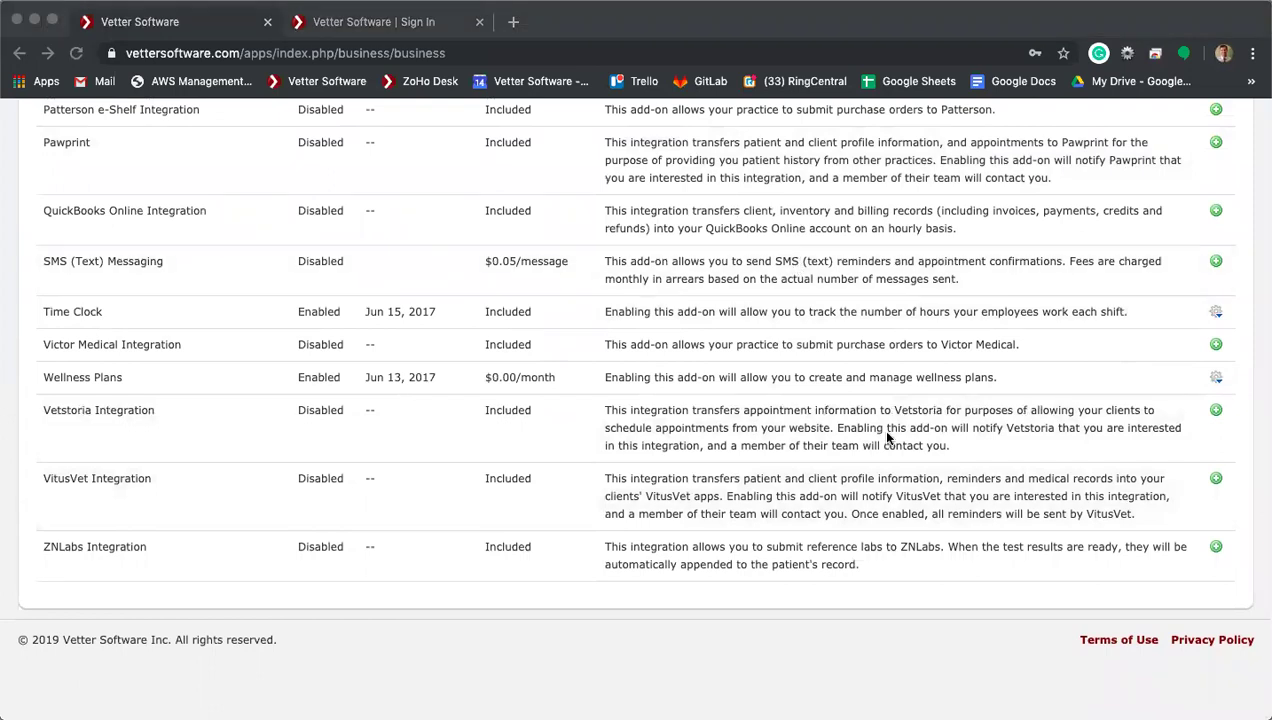
{"action": "scroll", "coordinate": [886, 437], "scroll_direction": "up", "scroll_amount": 2}
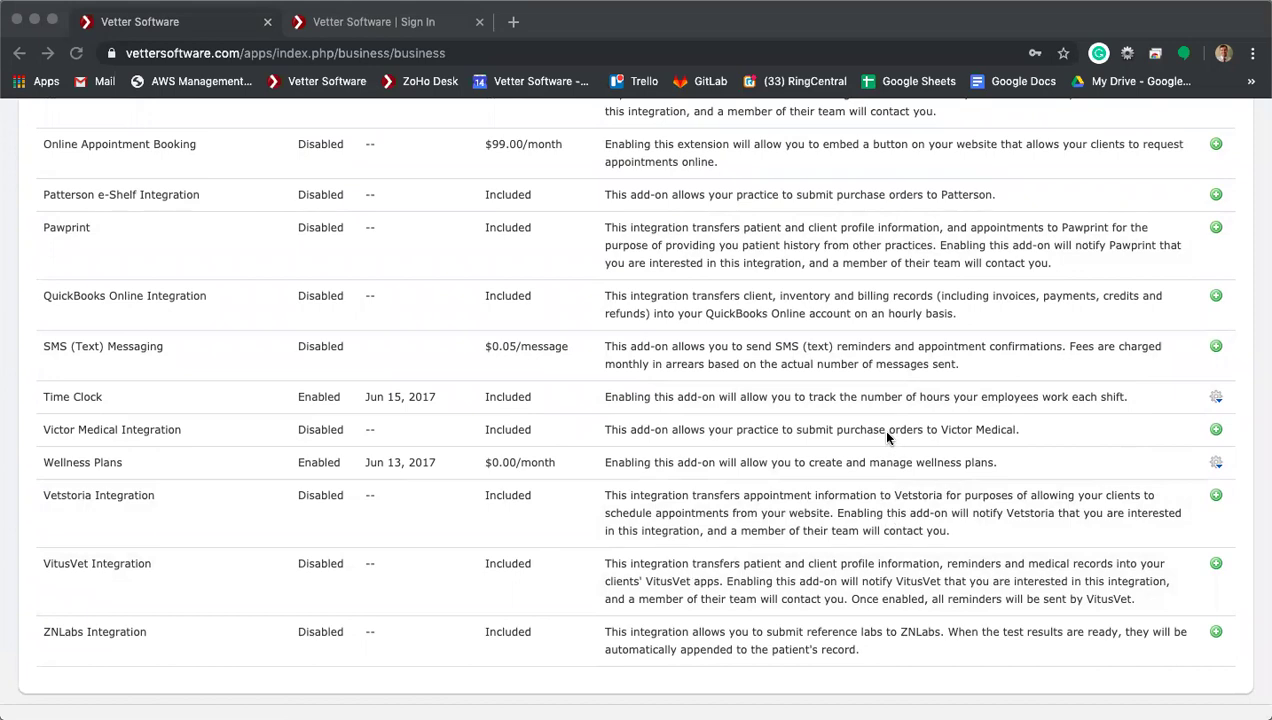
{"action": "left_click", "coordinate": [887, 433]}
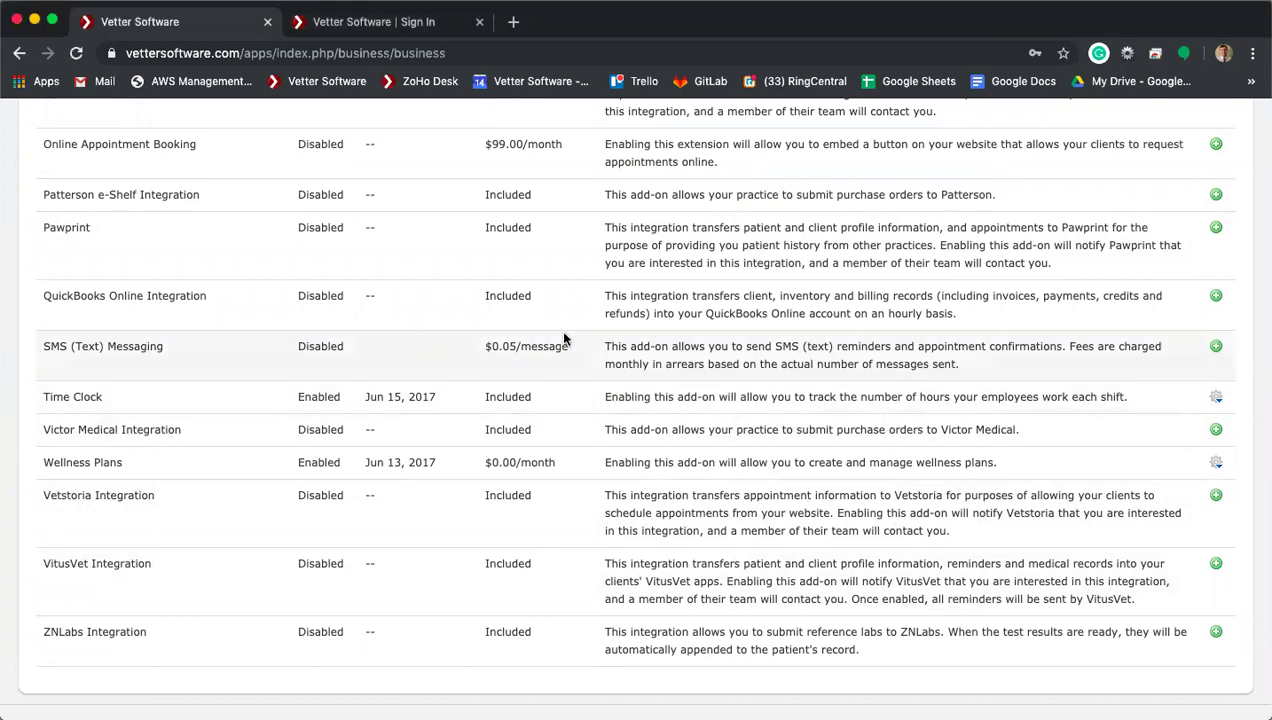
{"action": "scroll", "coordinate": [252, 461], "scroll_direction": "up", "scroll_amount": 3}
{"action": "scroll", "coordinate": [251, 458], "scroll_direction": "up", "scroll_amount": 5}
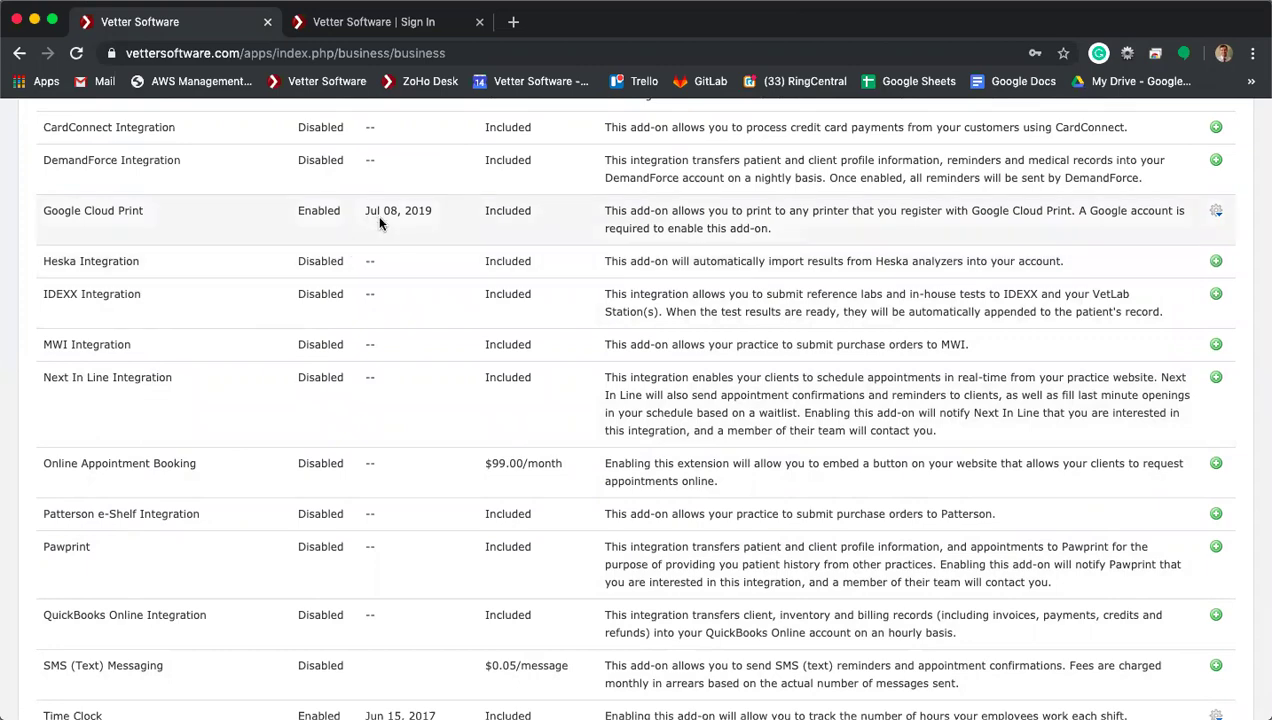
Step: Show the Configuration options of the practice settings and look over the available entries
{"action": "scroll", "coordinate": [417, 233], "scroll_direction": "up", "scroll_amount": 10}
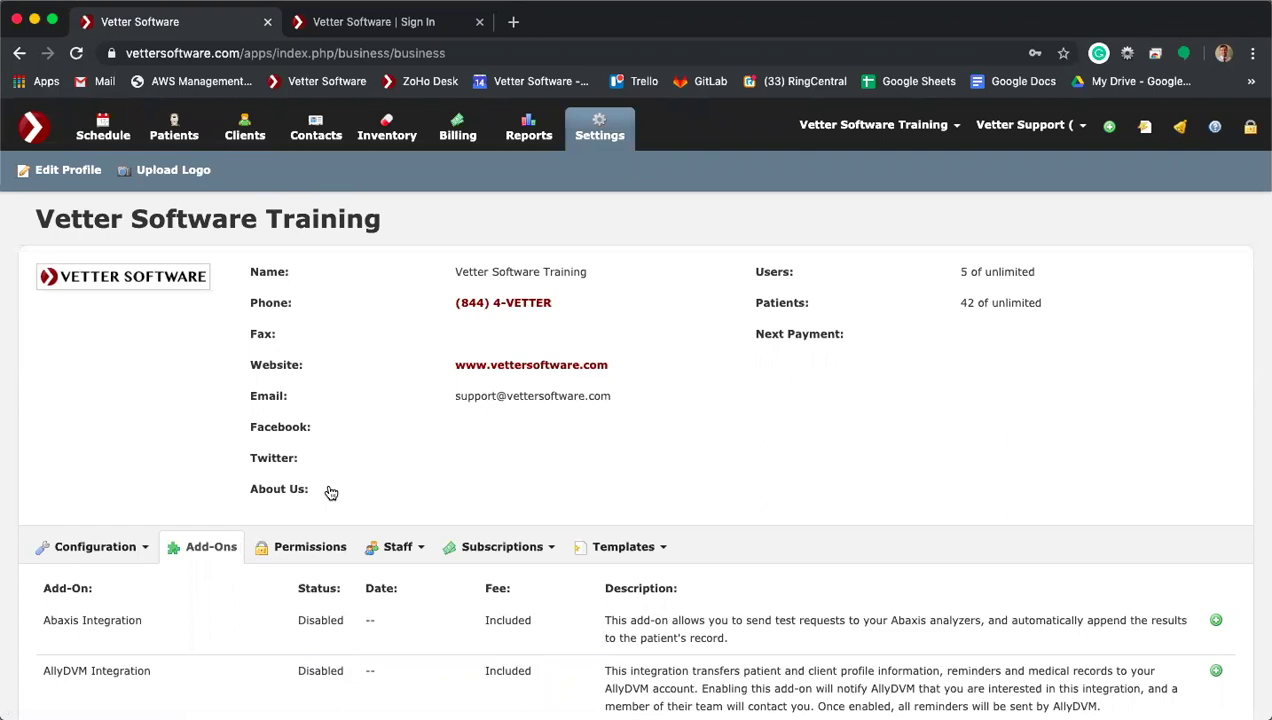
{"action": "left_click", "coordinate": [146, 550]}
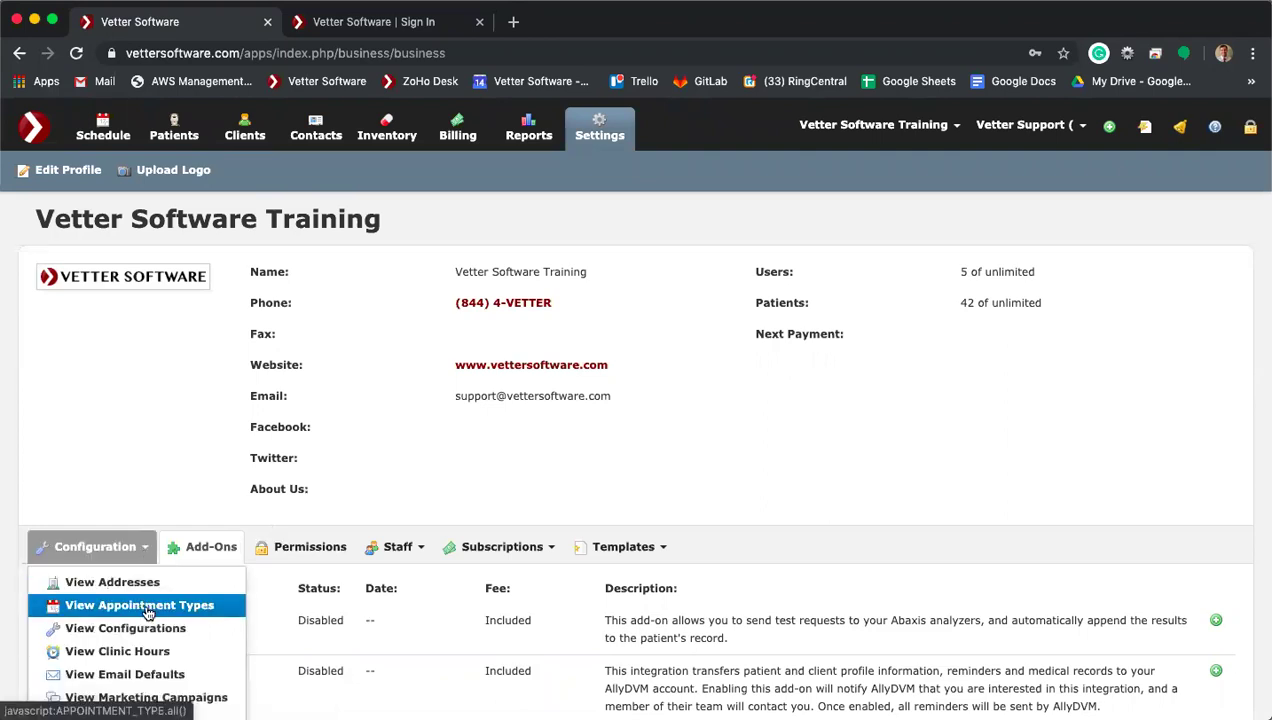
{"action": "scroll", "coordinate": [180, 435], "scroll_direction": "down", "scroll_amount": 3}
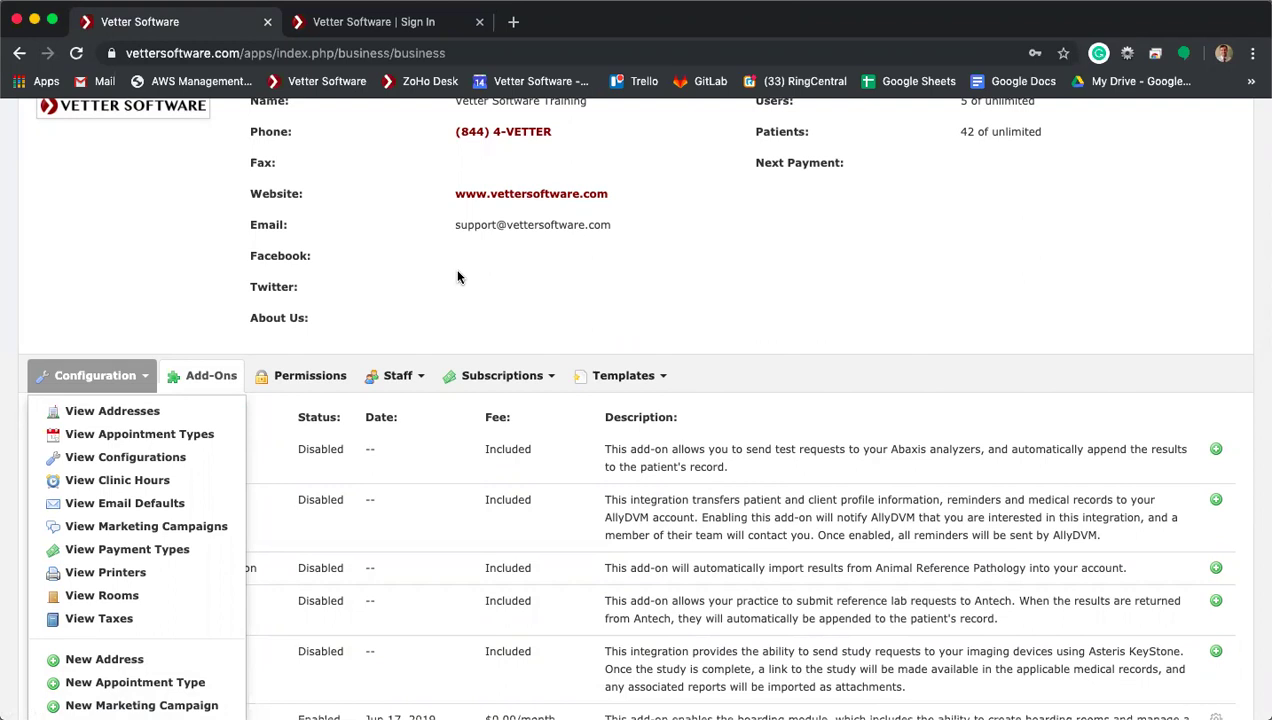
{"action": "scroll", "coordinate": [458, 277], "scroll_direction": "up", "scroll_amount": 4}
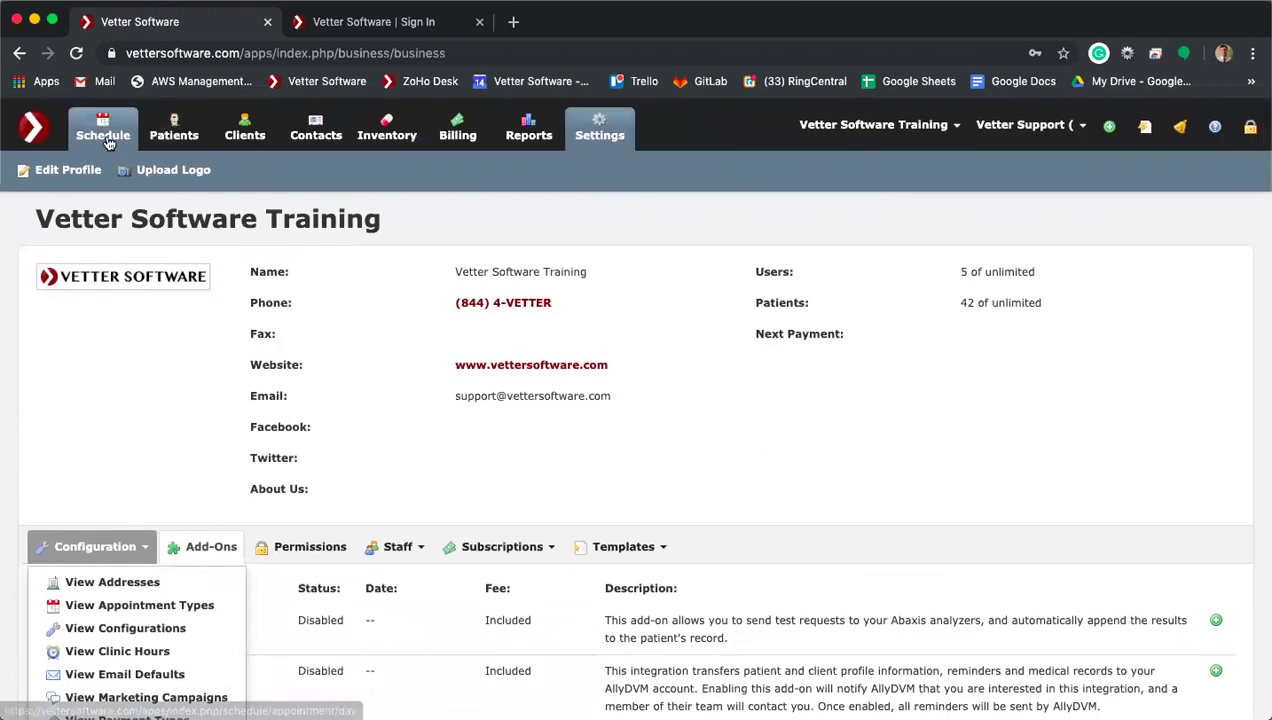
Step: Start a 7:00 AM appointment in the day schedule to view the appointment types, and close it without saving
{"action": "left_click", "coordinate": [108, 140]}
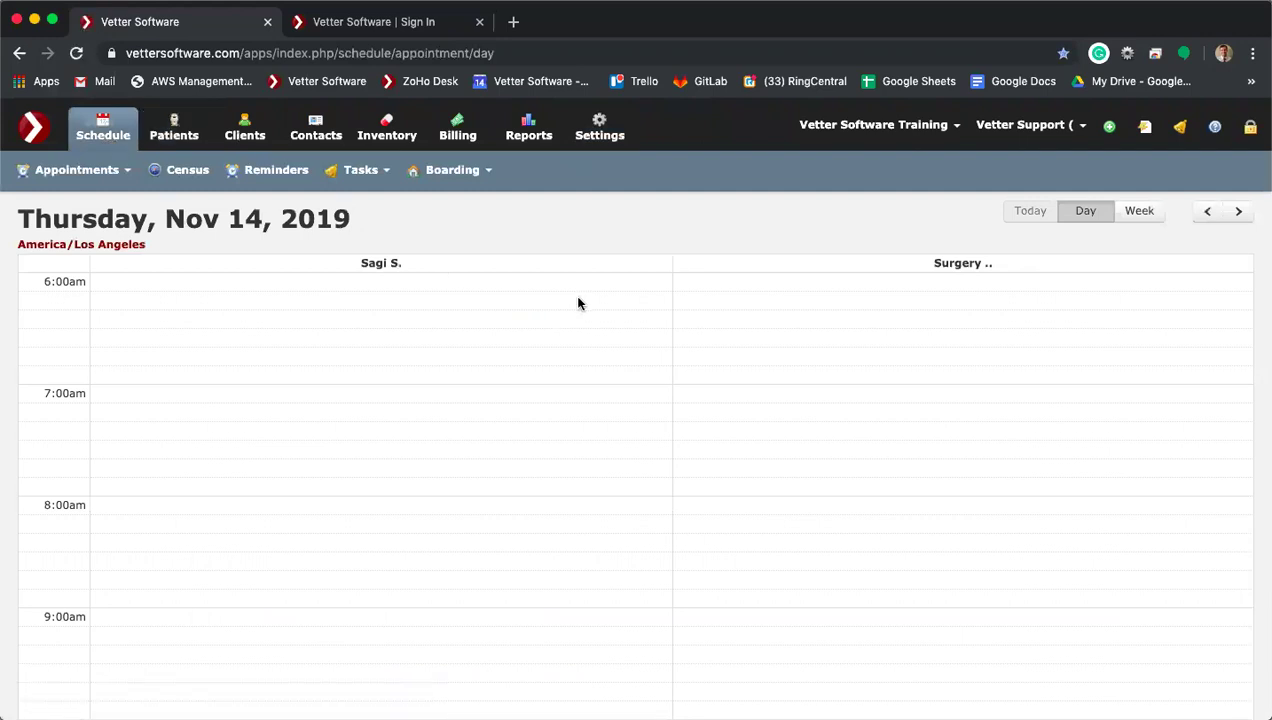
{"action": "left_click", "coordinate": [311, 393]}
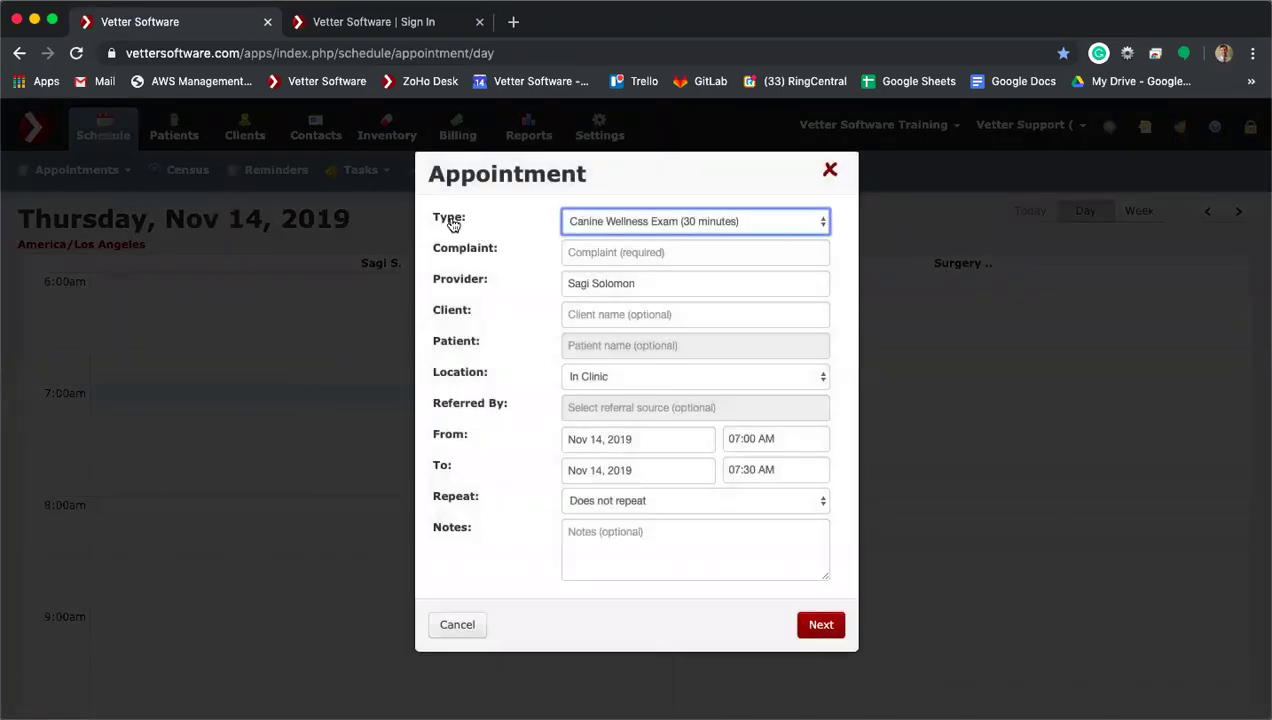
{"action": "left_click", "coordinate": [628, 226]}
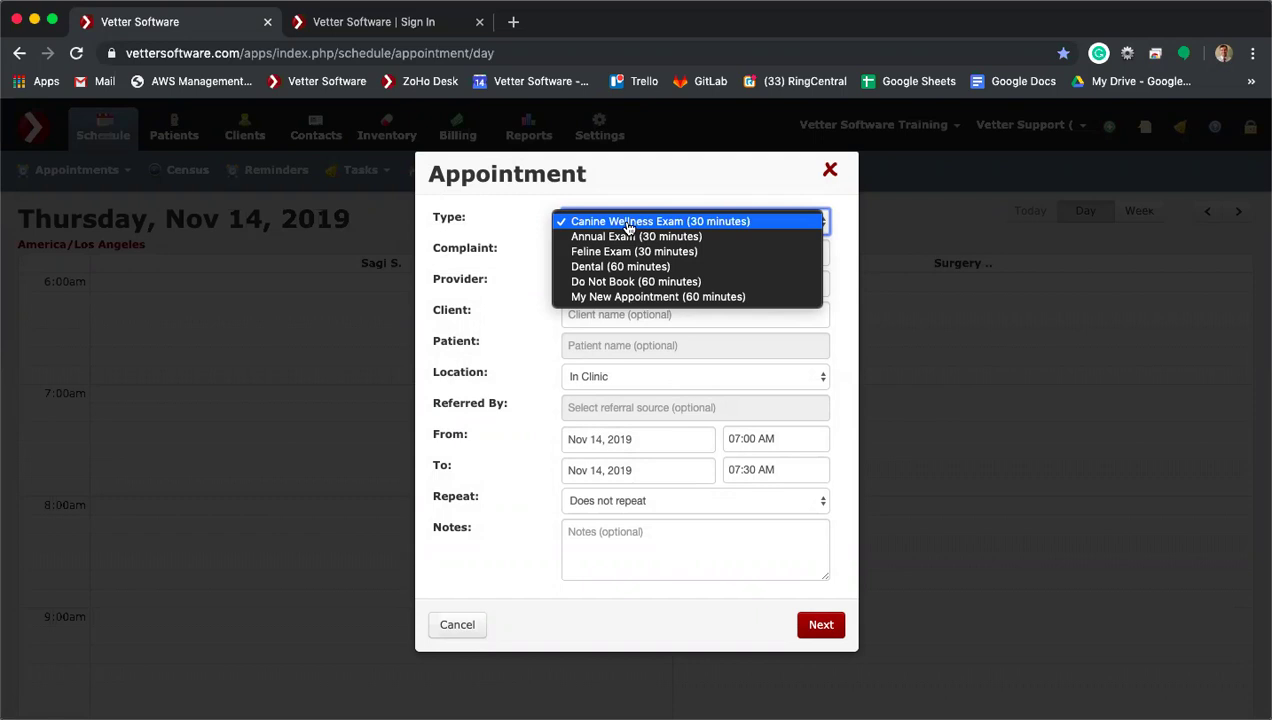
{"action": "left_click", "coordinate": [830, 175]}
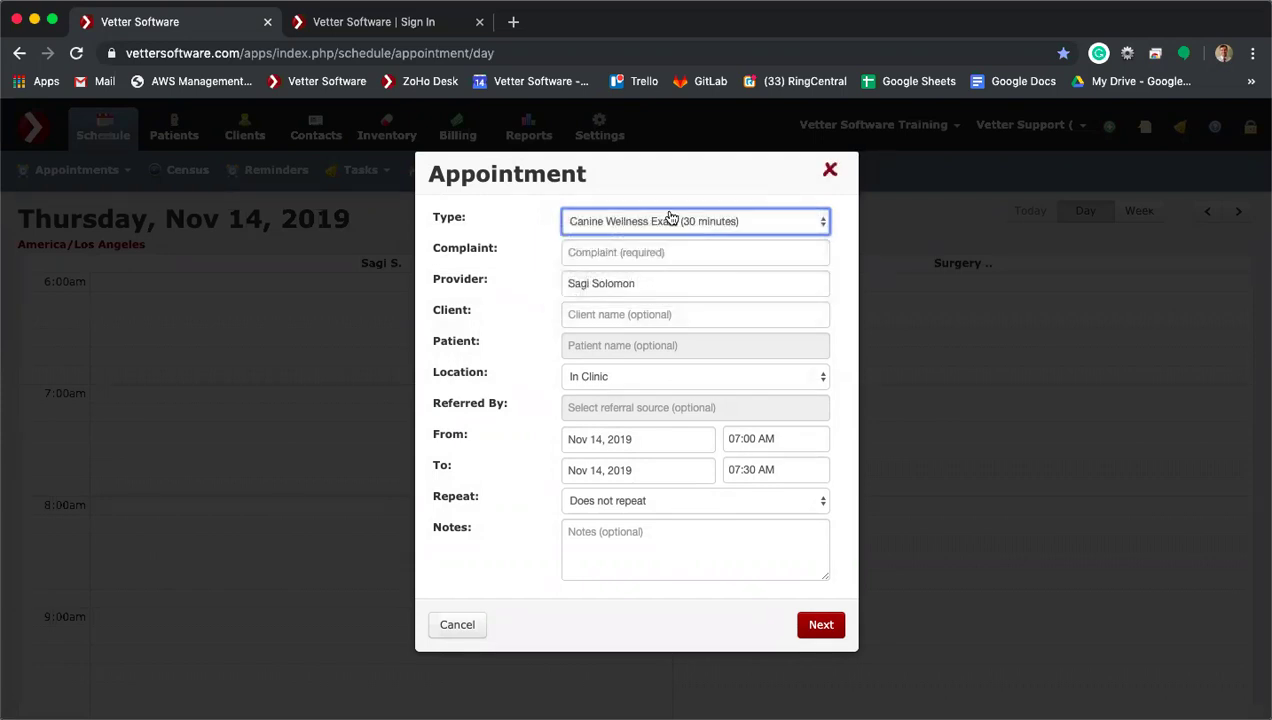
{"action": "left_click", "coordinate": [829, 171]}
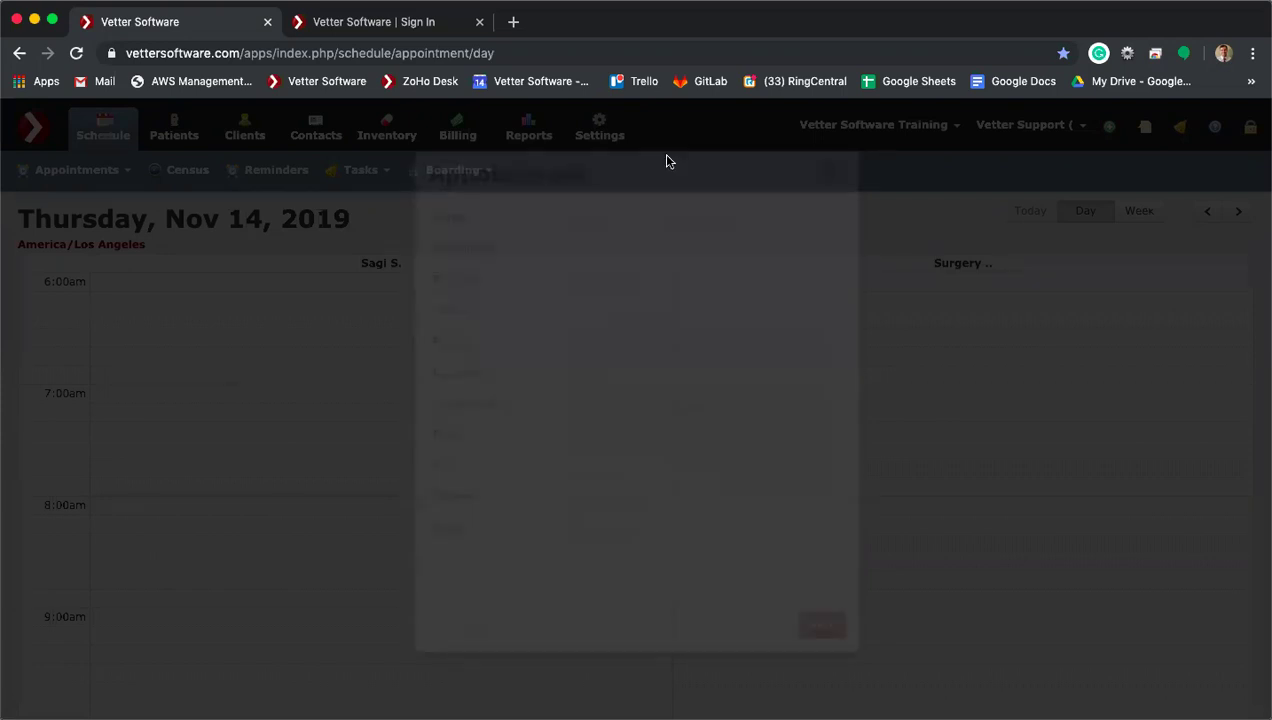
Step: Return to the practice settings and start a new appointment type from the configuration options
{"action": "left_click", "coordinate": [594, 141]}
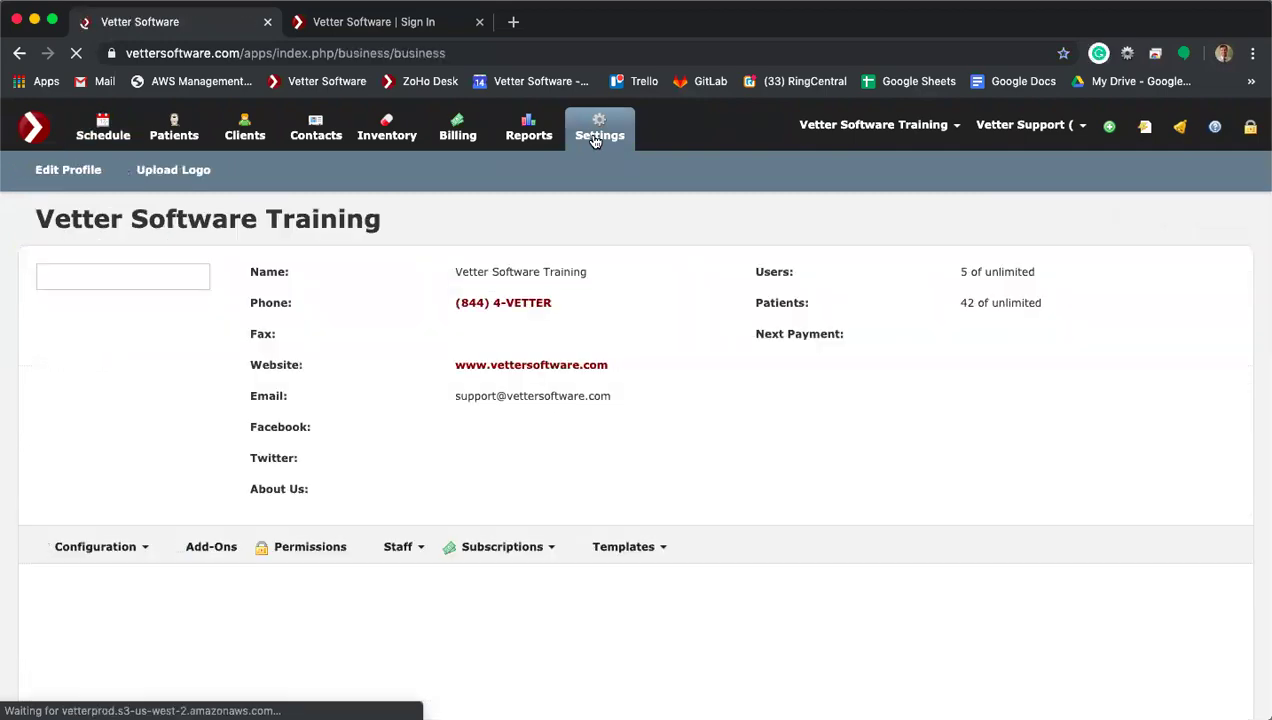
{"action": "left_click", "coordinate": [128, 547]}
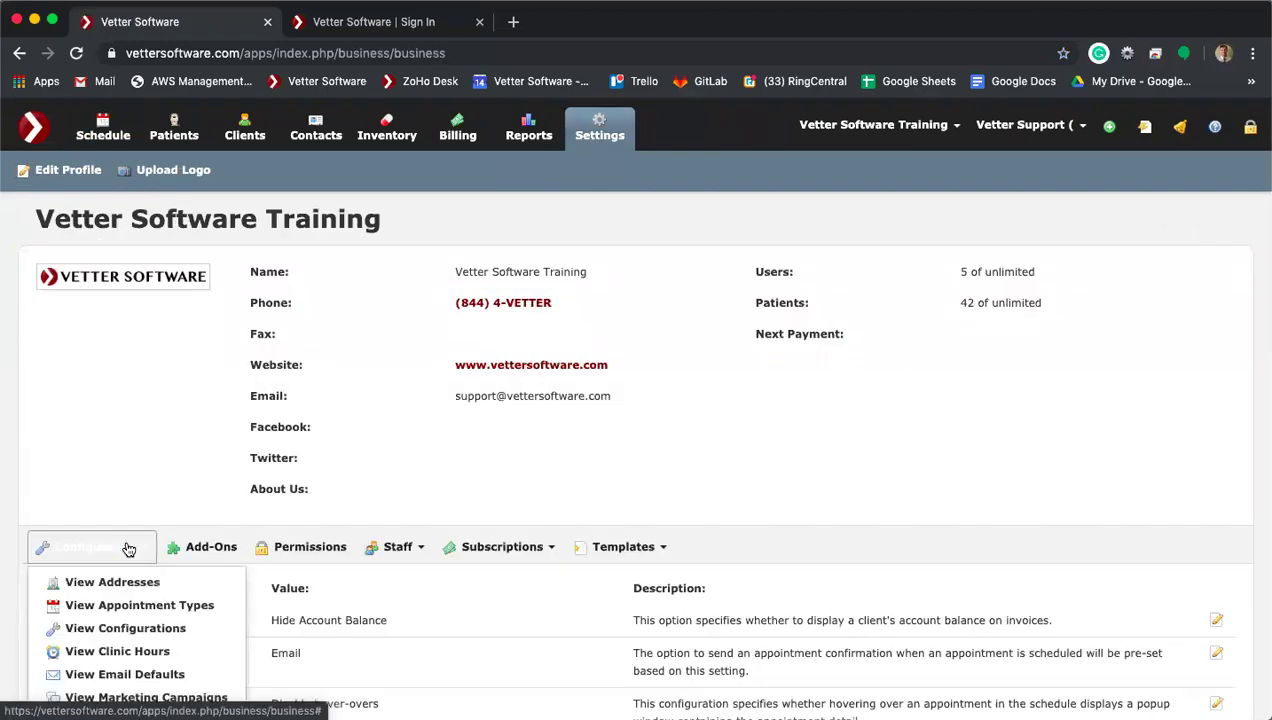
{"action": "scroll", "coordinate": [128, 548], "scroll_direction": "down", "scroll_amount": 5}
{"action": "scroll", "coordinate": [128, 548], "scroll_direction": "down", "scroll_amount": 1}
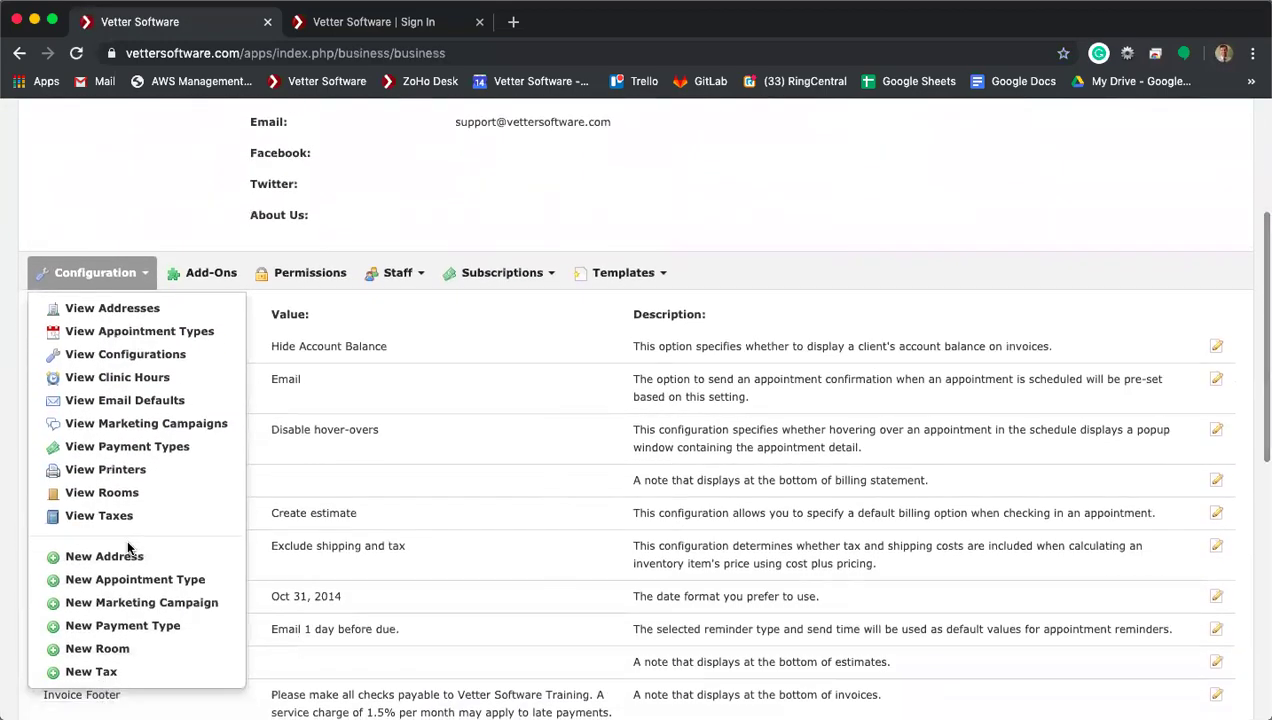
{"action": "left_click", "coordinate": [147, 582]}
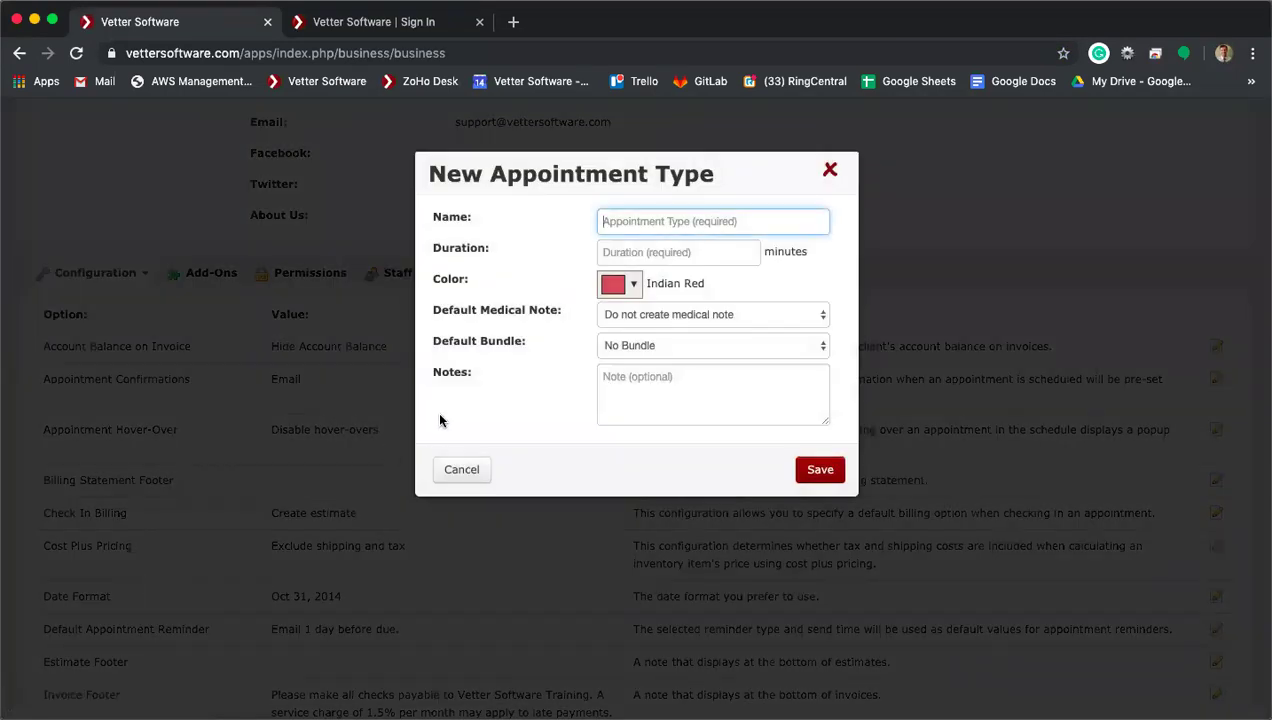
Step: Name the new appointment type Surgery Appointment and set its duration to 60 minutes
{"action": "type", "text": "Sur"}
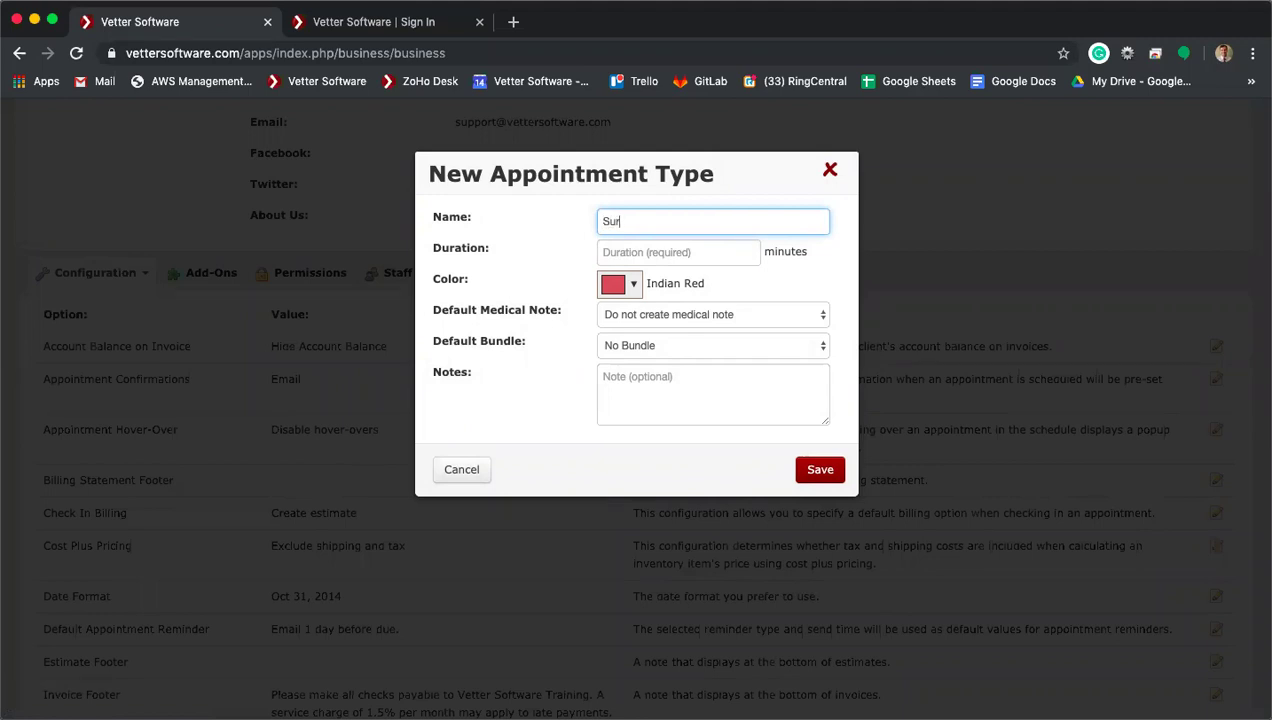
{"action": "type", "text": "gery Appointment"}
{"action": "left_click", "coordinate": [646, 252]}
{"action": "type", "text": "60"}
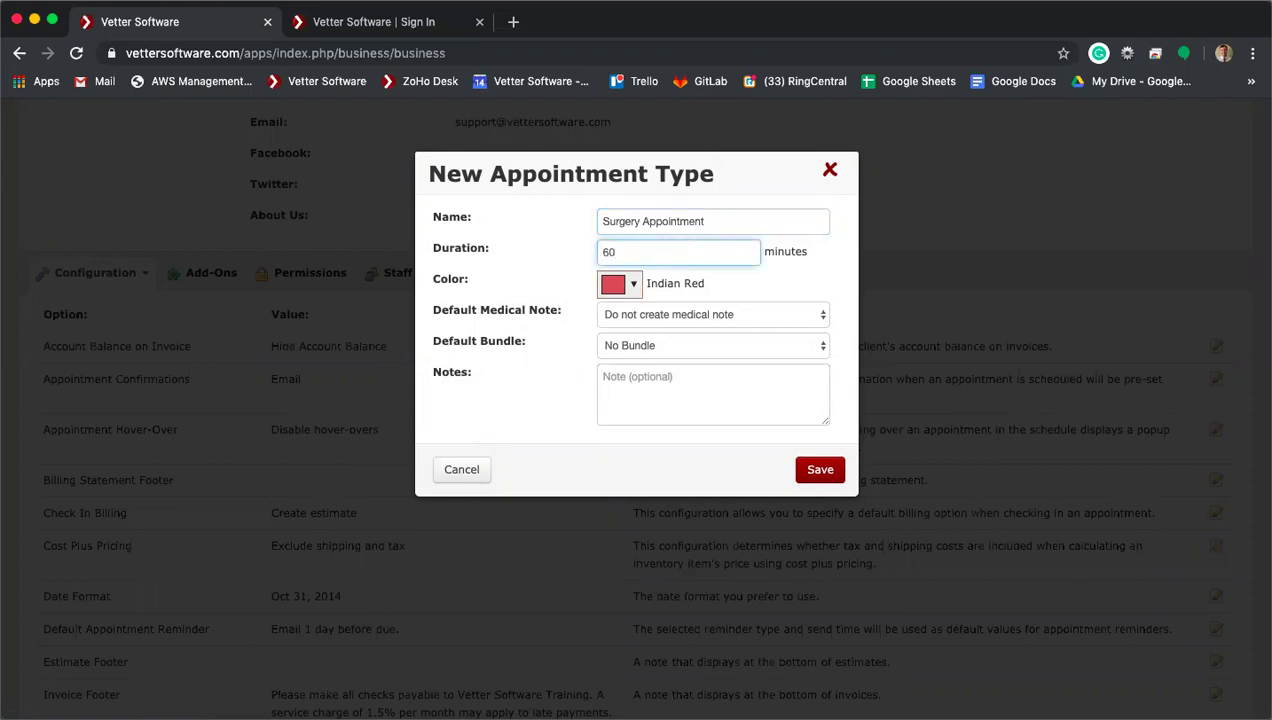
Step: Try #ff1100 as the color of the new Surgery Appointment type
{"action": "left_click", "coordinate": [633, 284]}
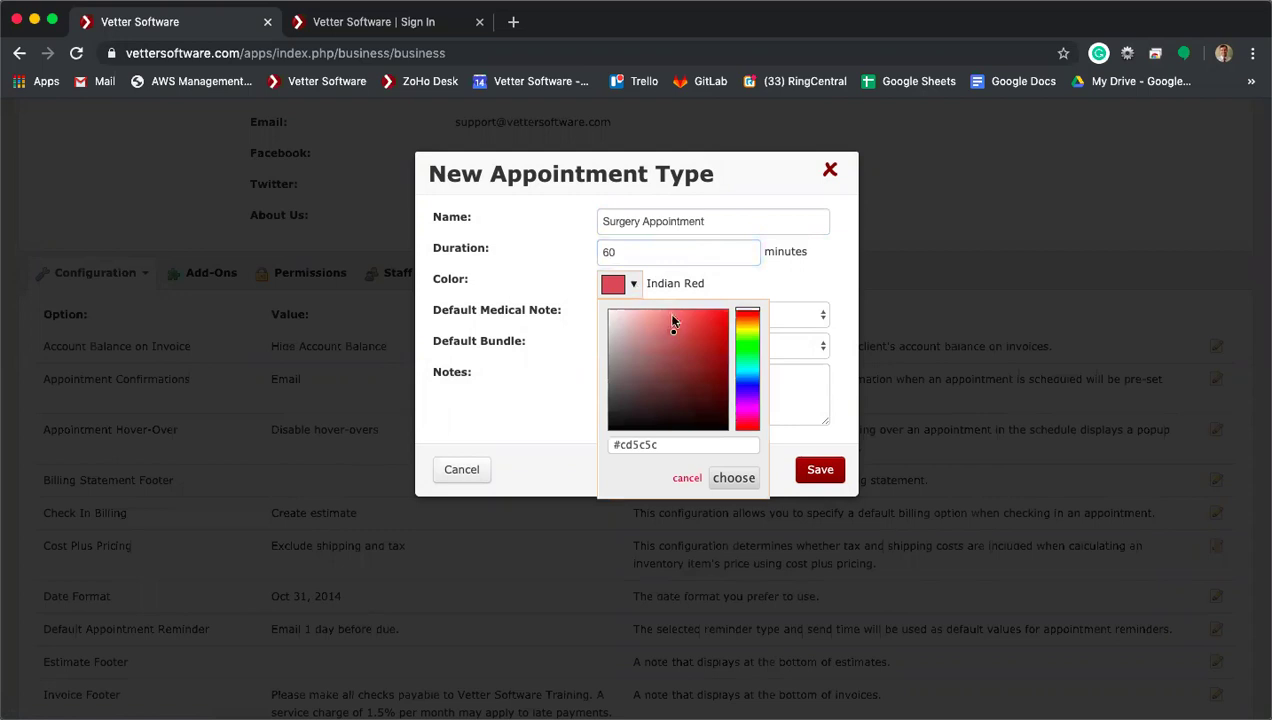
{"action": "left_click", "coordinate": [670, 446]}
{"action": "left_click_drag", "start_coordinate": [668, 445], "coordinate": [620, 446]}
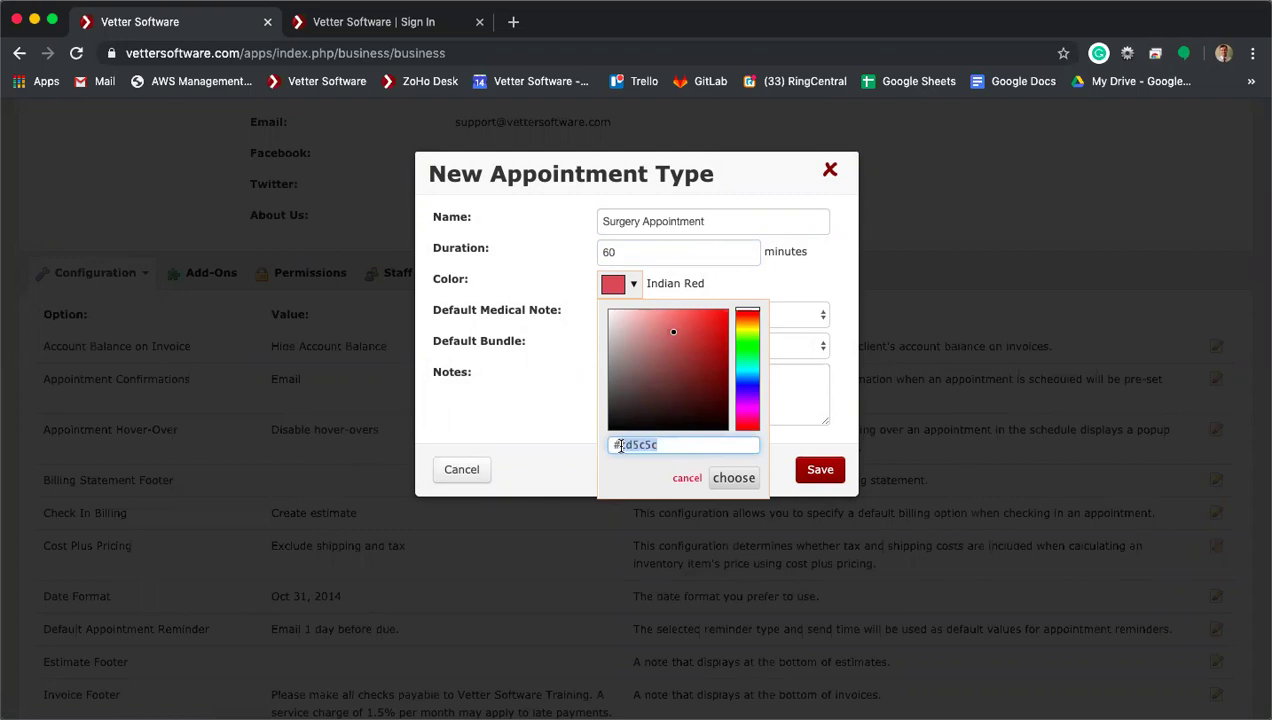
{"action": "type", "text": "ff1100"}
{"action": "key", "text": "Return"}
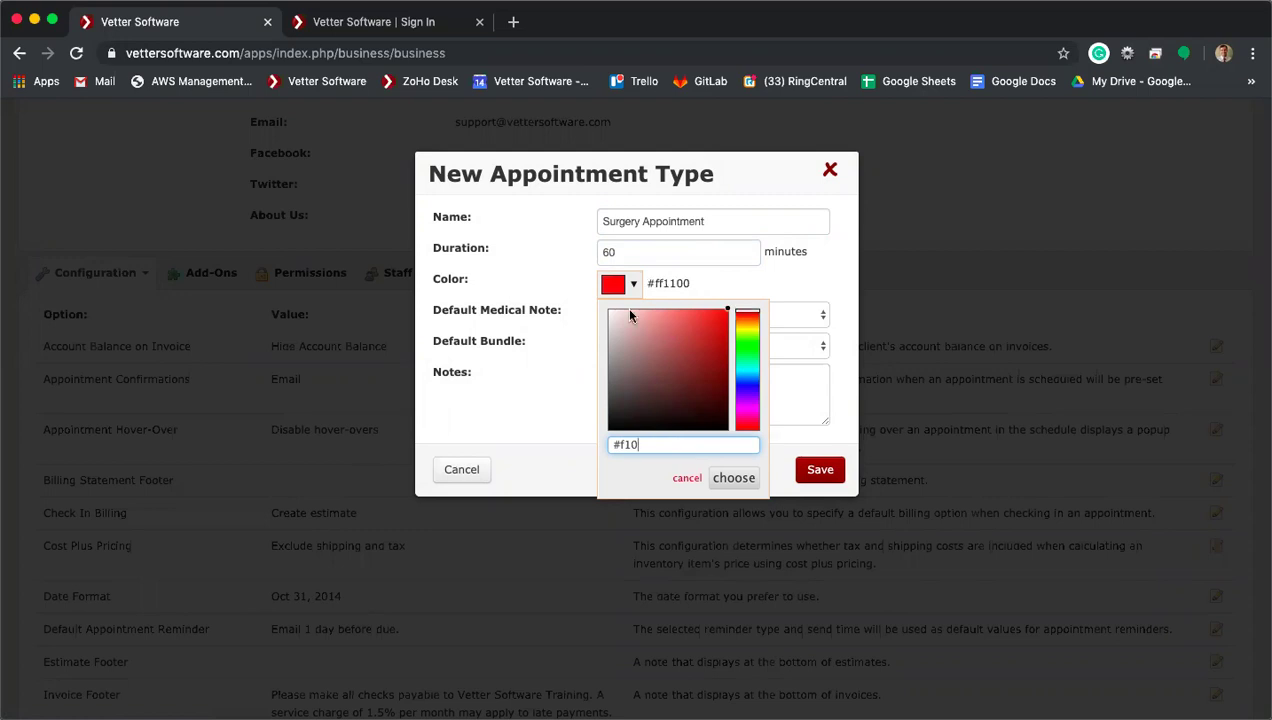
Step: Change the Surgery Appointment type's color to light blue #00ddff
{"action": "left_click", "coordinate": [752, 389]}
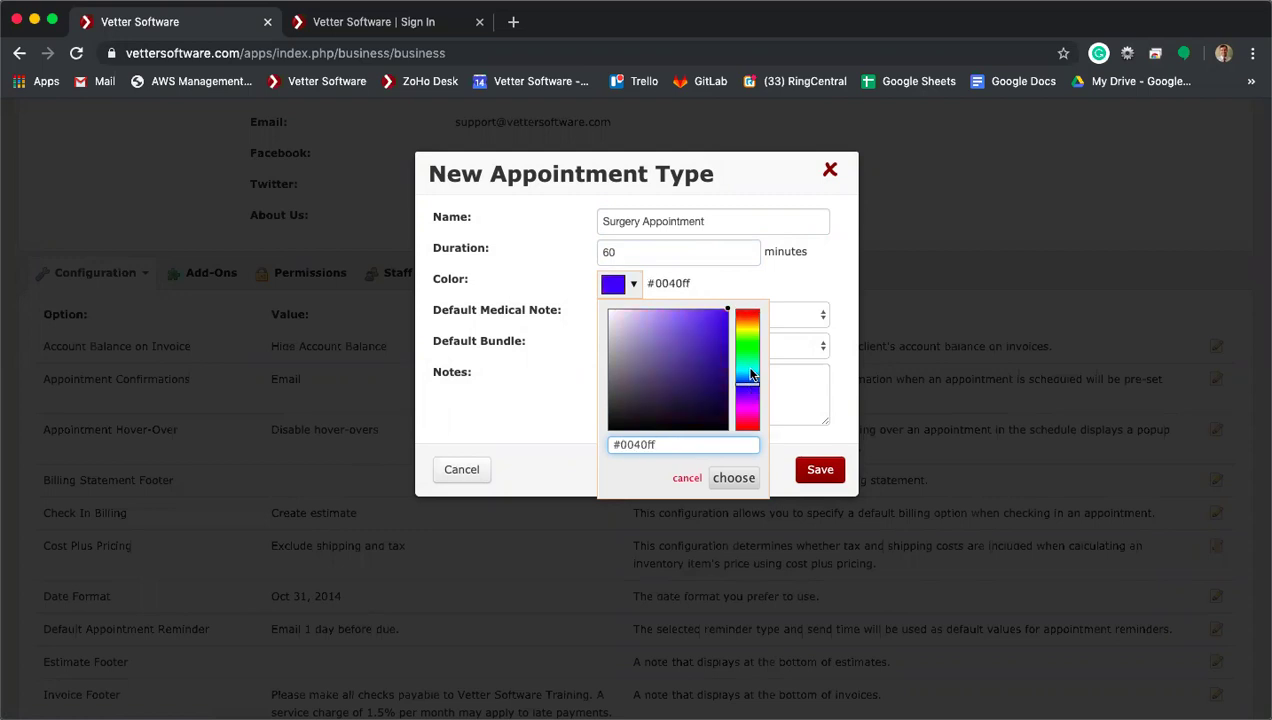
{"action": "left_click", "coordinate": [748, 372]}
{"action": "left_click_drag", "start_coordinate": [697, 341], "coordinate": [735, 295]}
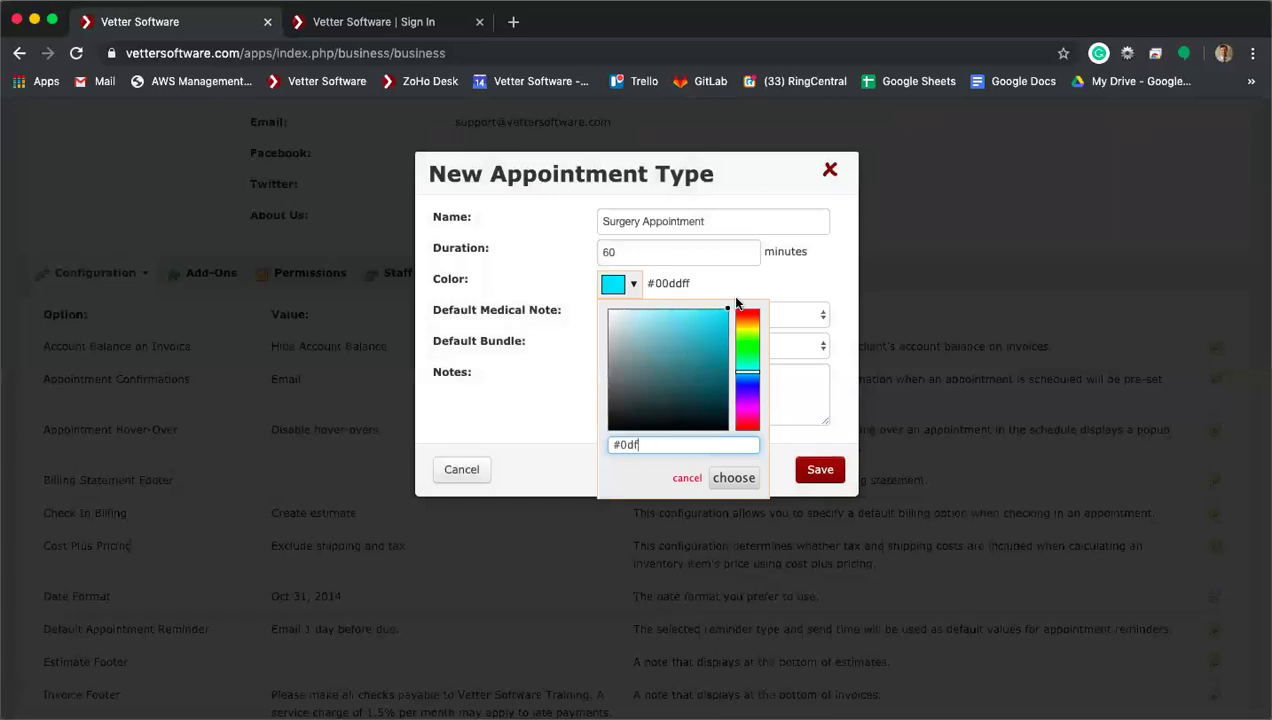
{"action": "left_click", "coordinate": [521, 390]}
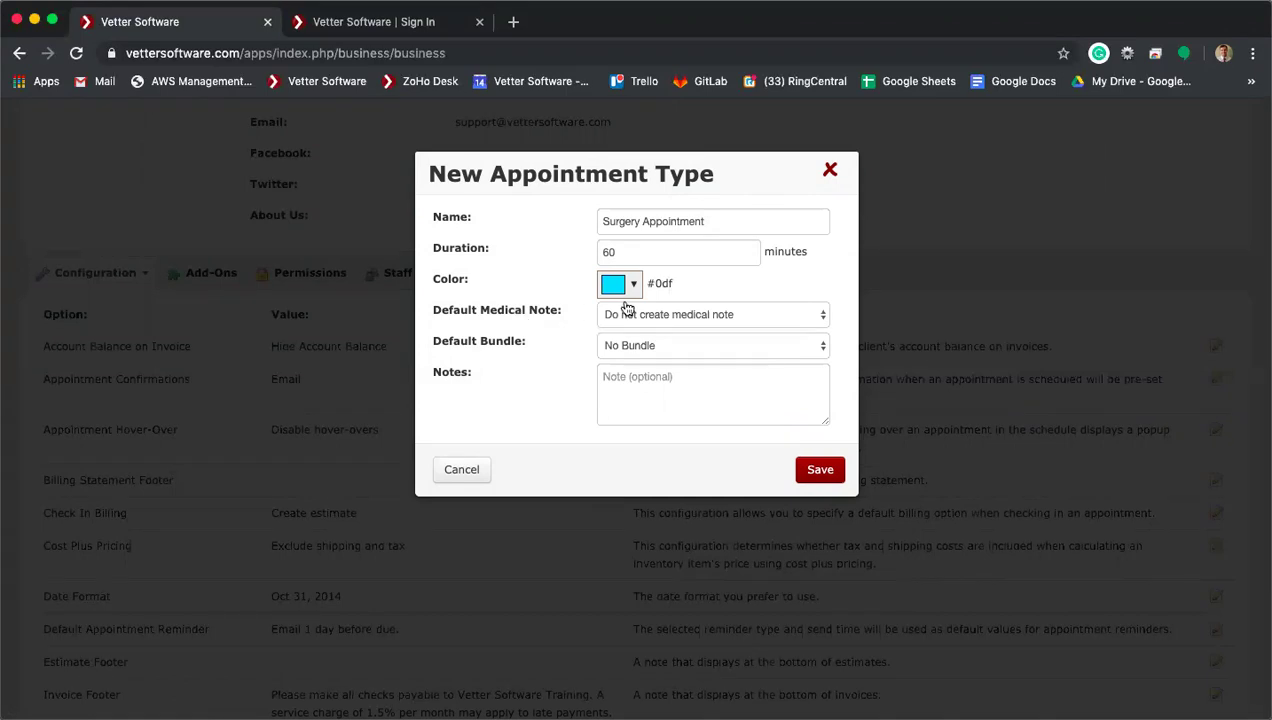
Step: Set the default medical note of the Surgery Appointment type to Basic SOAP
{"action": "left_click", "coordinate": [687, 316]}
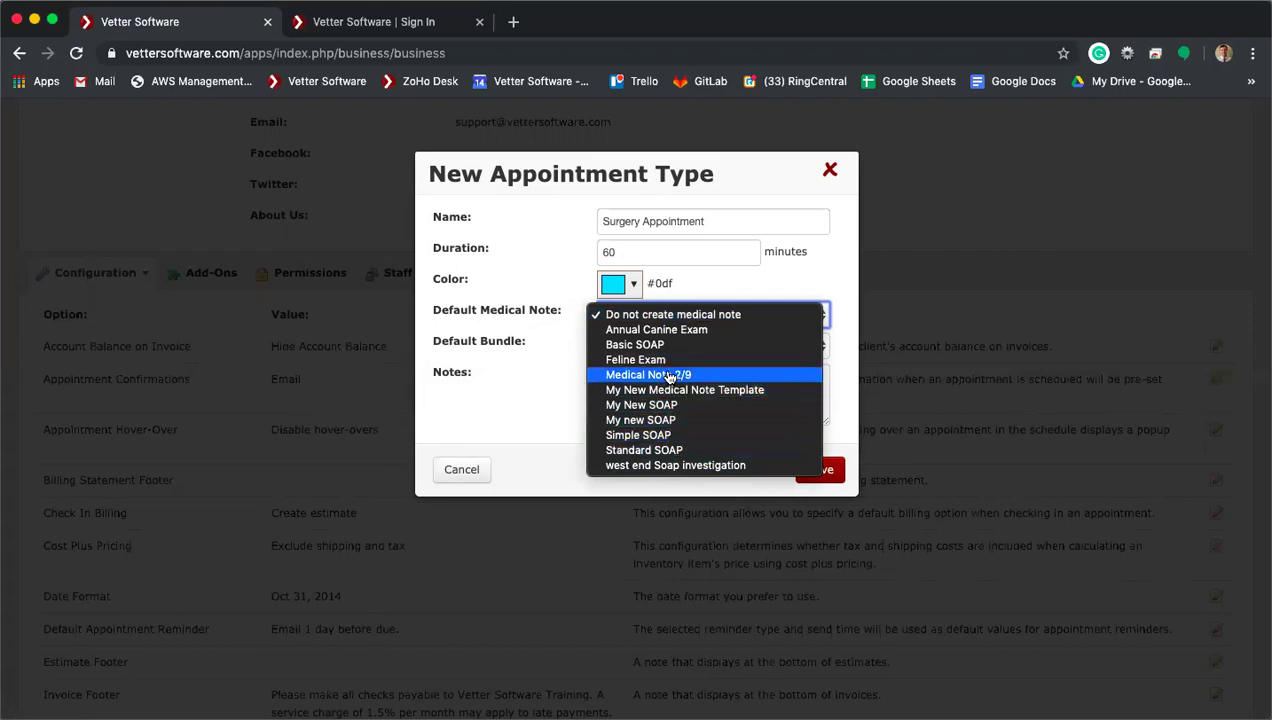
{"action": "left_click", "coordinate": [655, 345]}
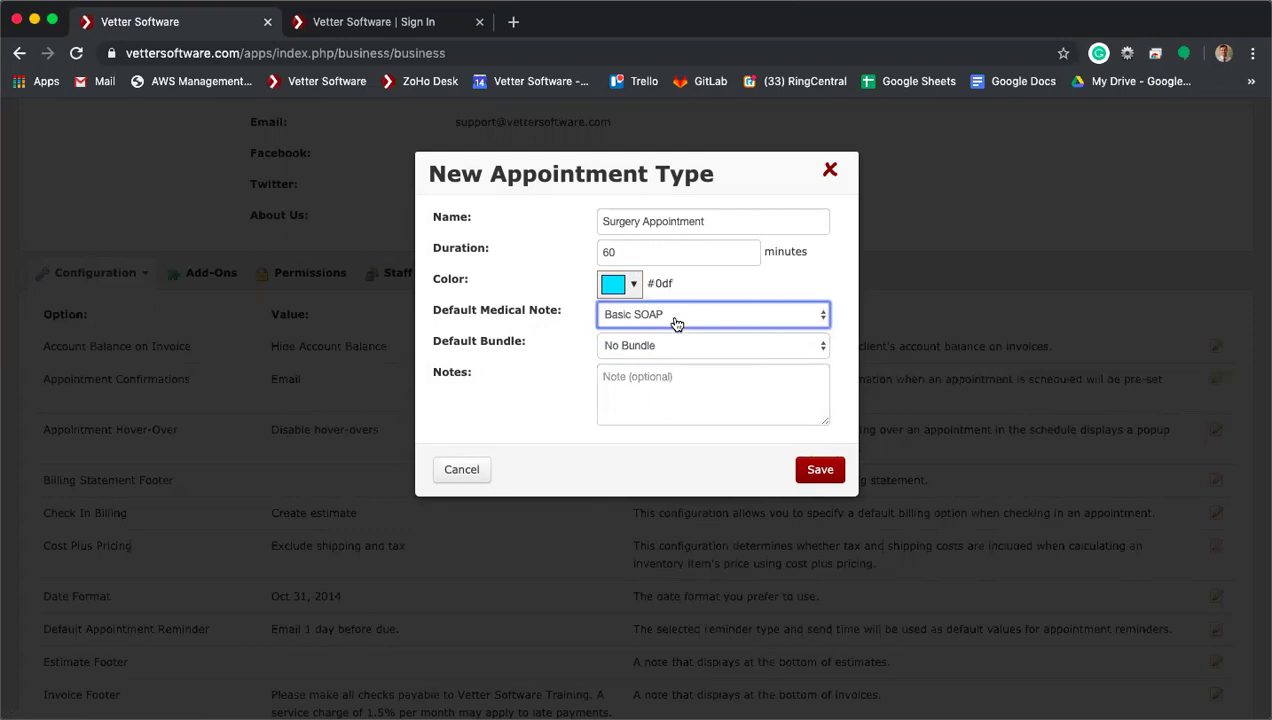
{"action": "left_click", "coordinate": [637, 324]}
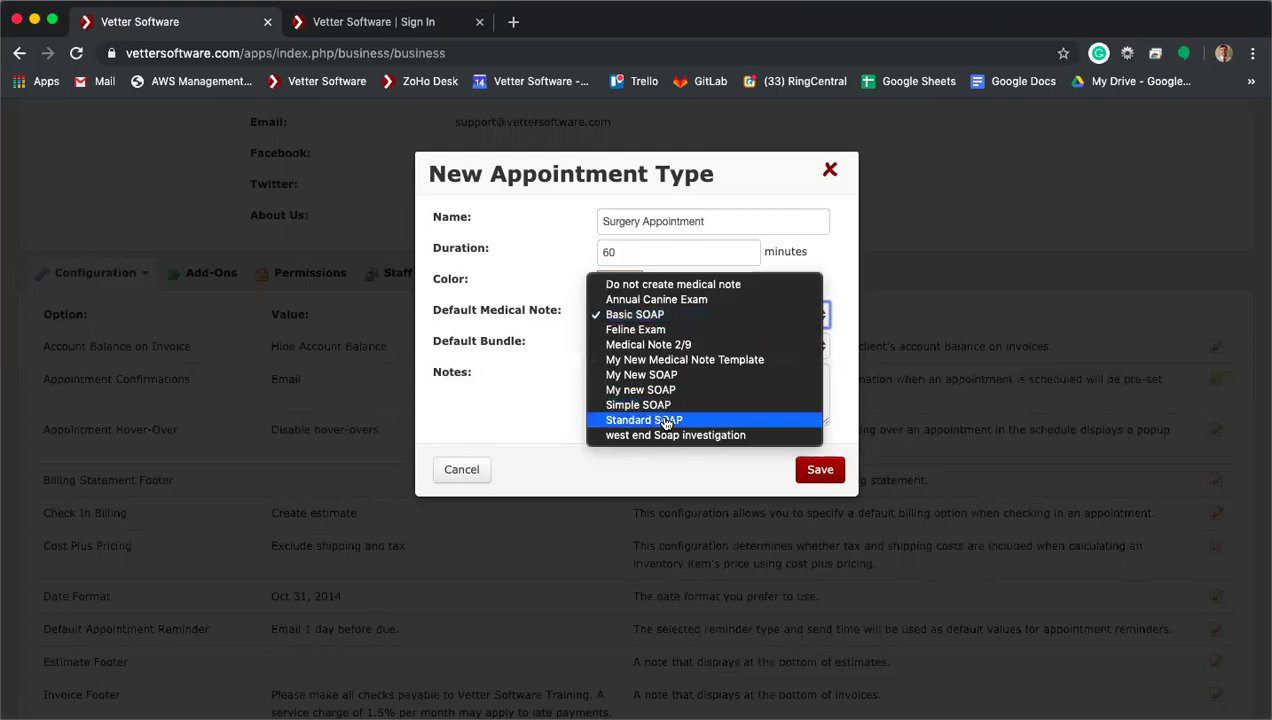
{"action": "left_click", "coordinate": [646, 320]}
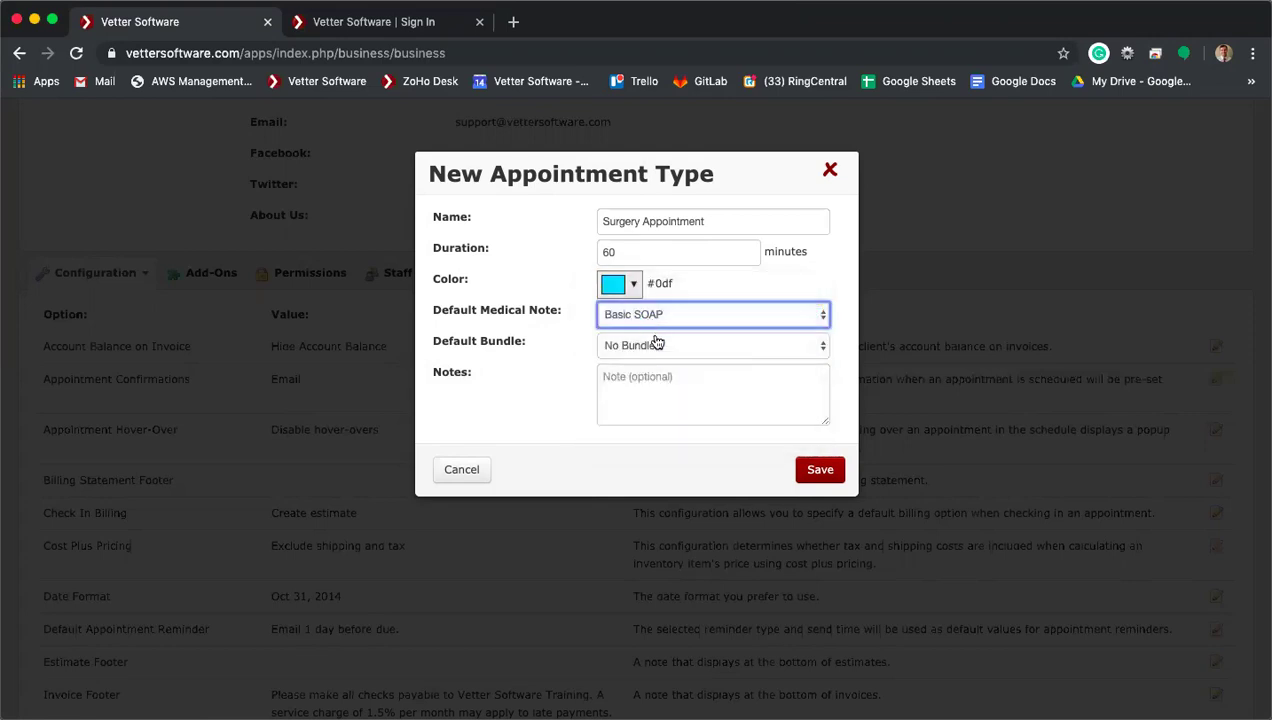
Step: Look over the default bundle choices, keep No Bundle, and close the new appointment type without saving
{"action": "left_click", "coordinate": [657, 344]}
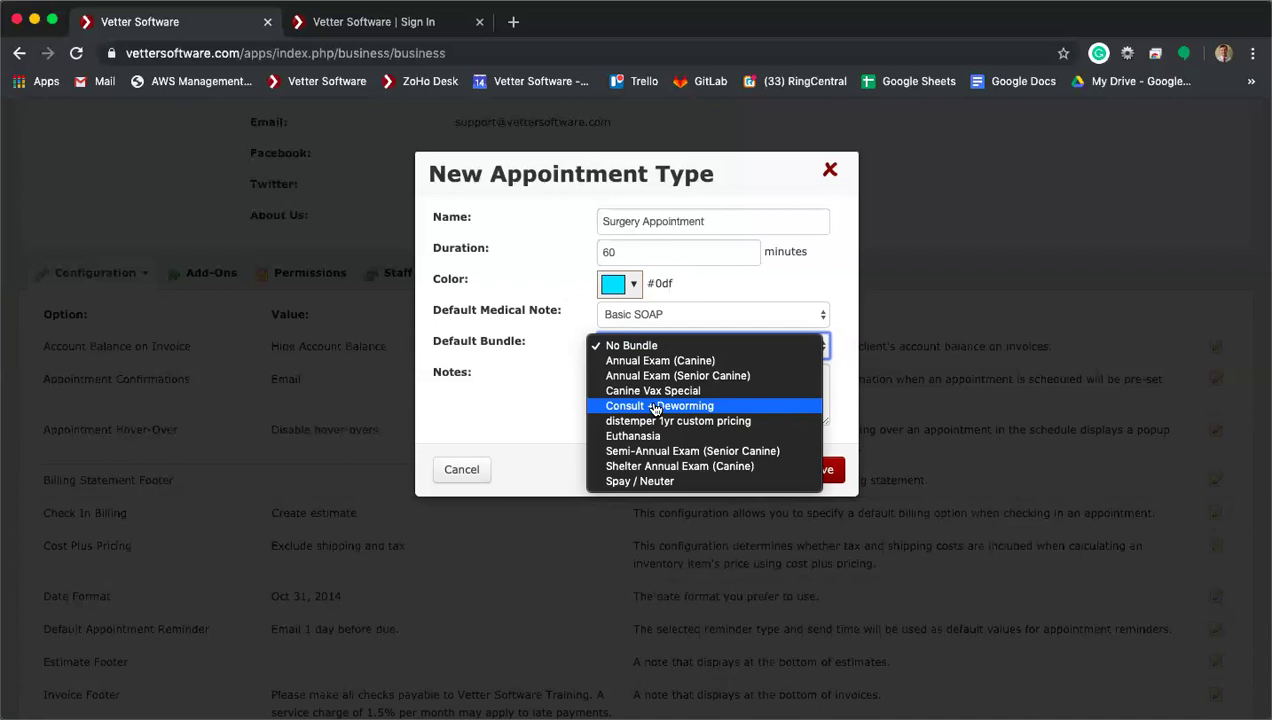
{"action": "left_click", "coordinate": [533, 386]}
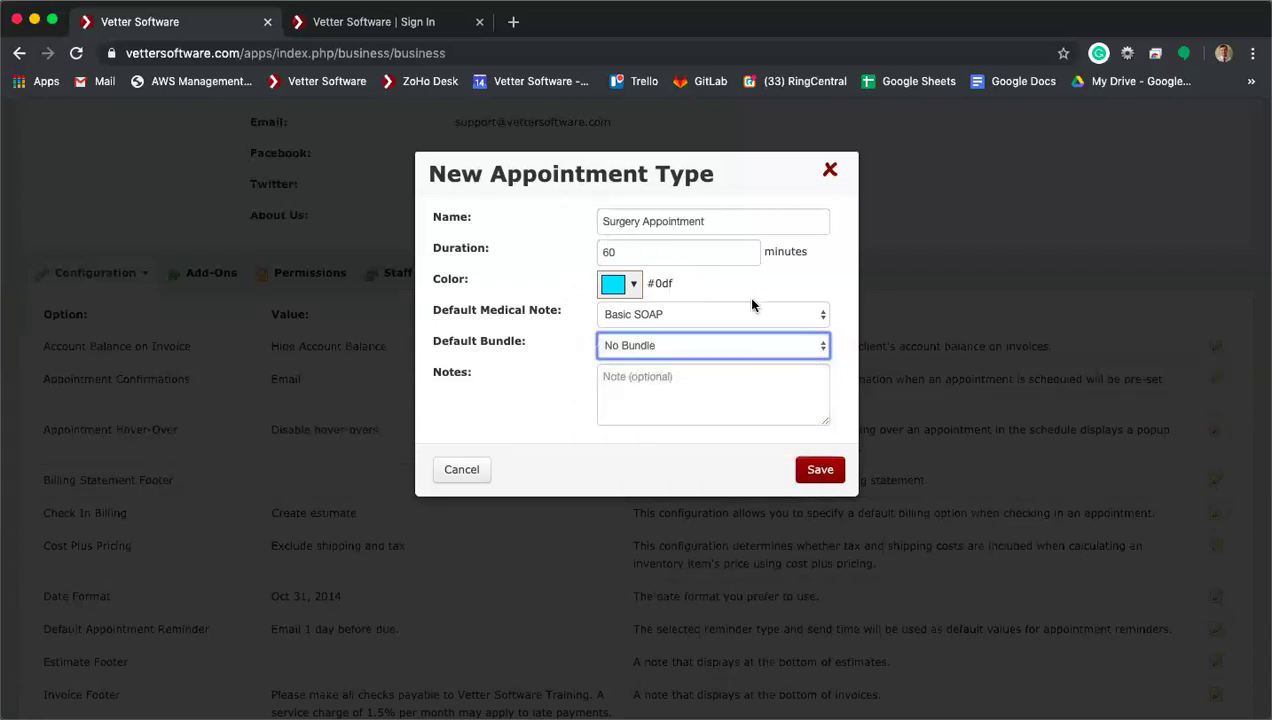
{"action": "left_click", "coordinate": [829, 170]}
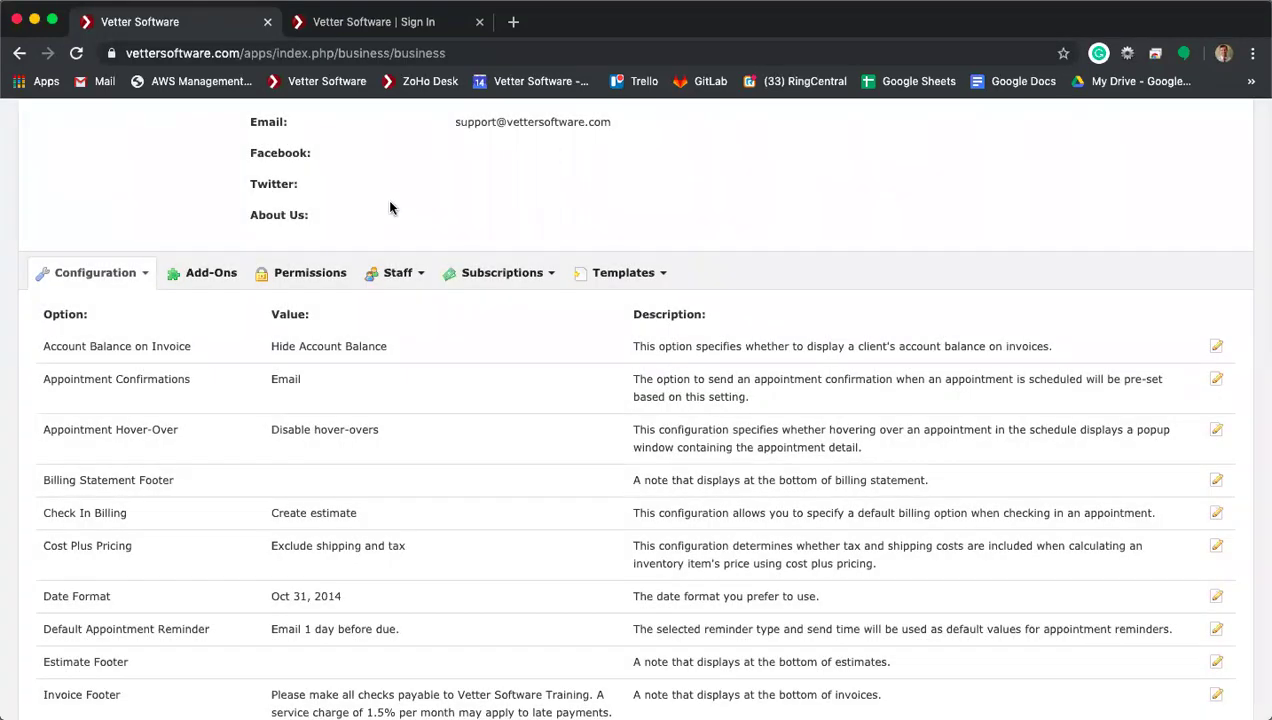
Step: Show the list of existing appointment types from the practice's configuration options
{"action": "left_click", "coordinate": [115, 276]}
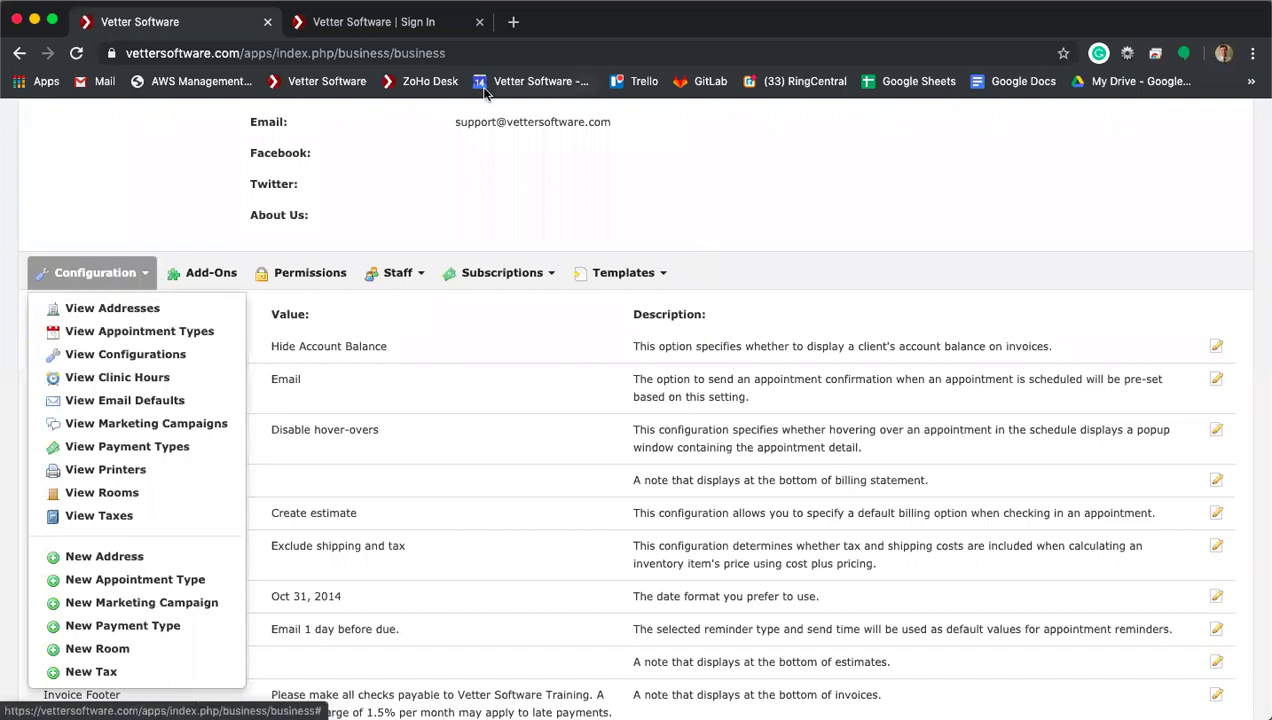
{"action": "scroll", "coordinate": [474, 193], "scroll_direction": "up", "scroll_amount": 5}
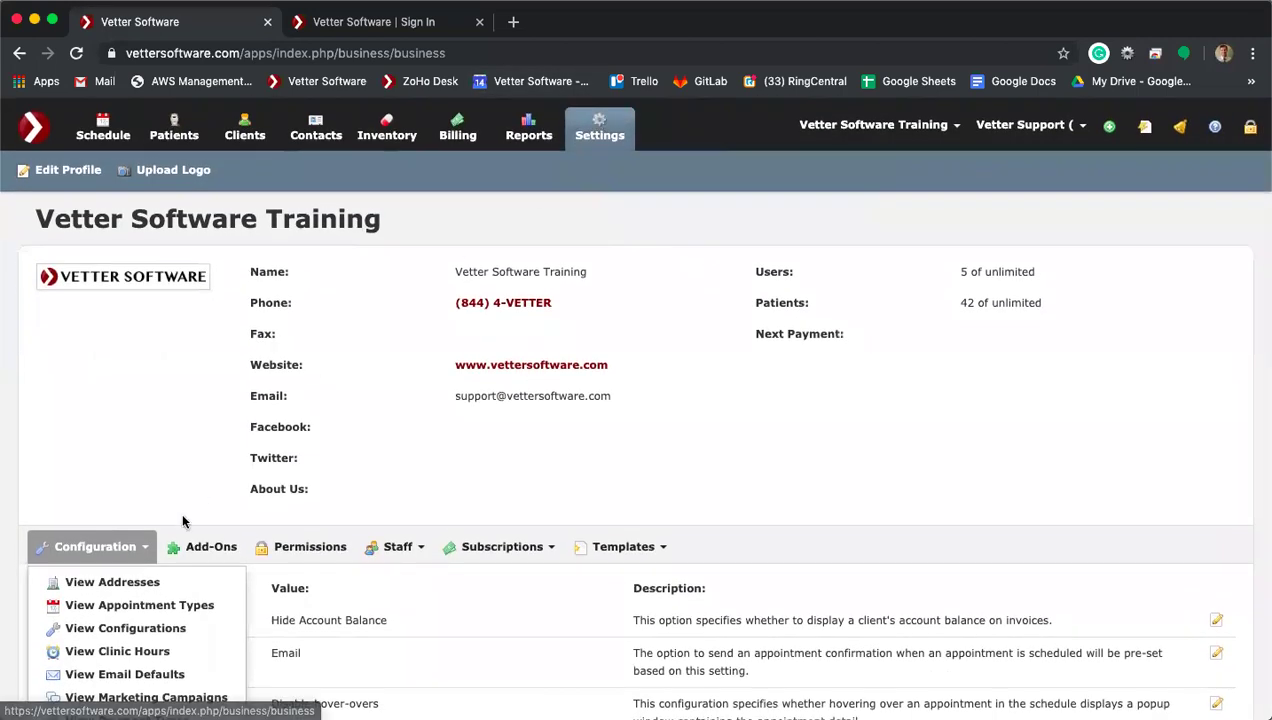
{"action": "scroll", "coordinate": [185, 518], "scroll_direction": "down", "scroll_amount": 5}
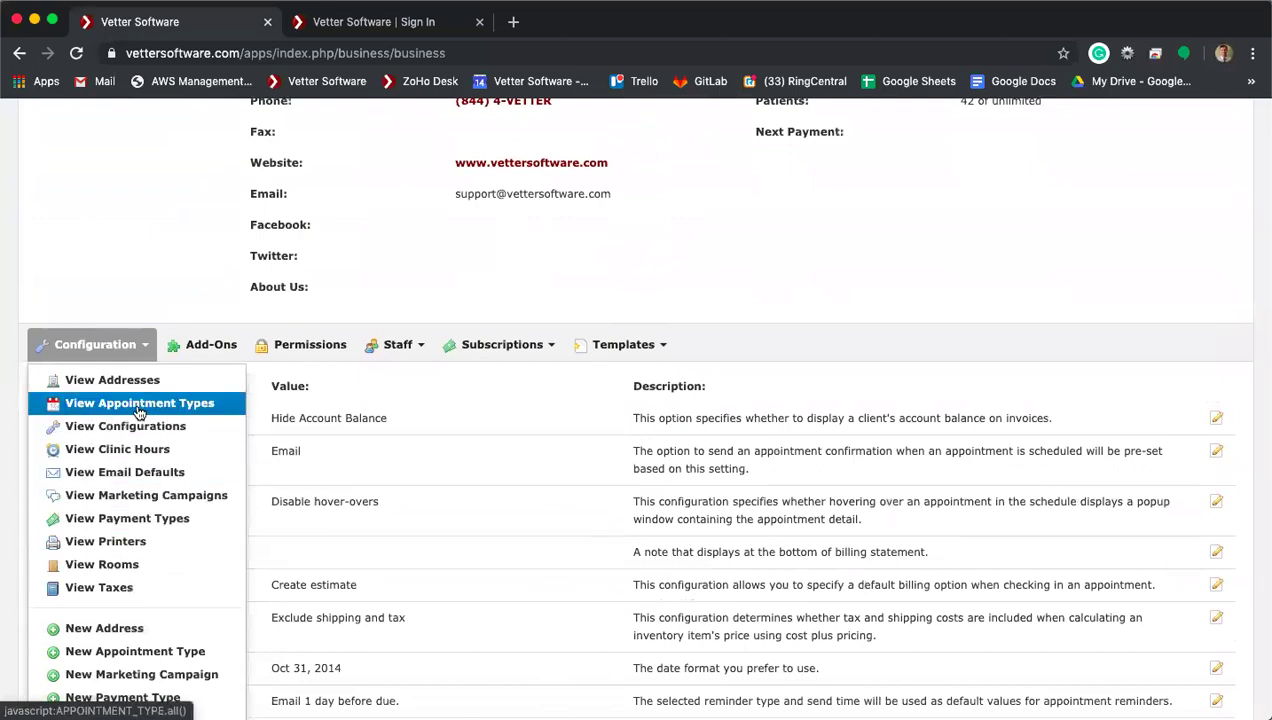
{"action": "left_click", "coordinate": [136, 402]}
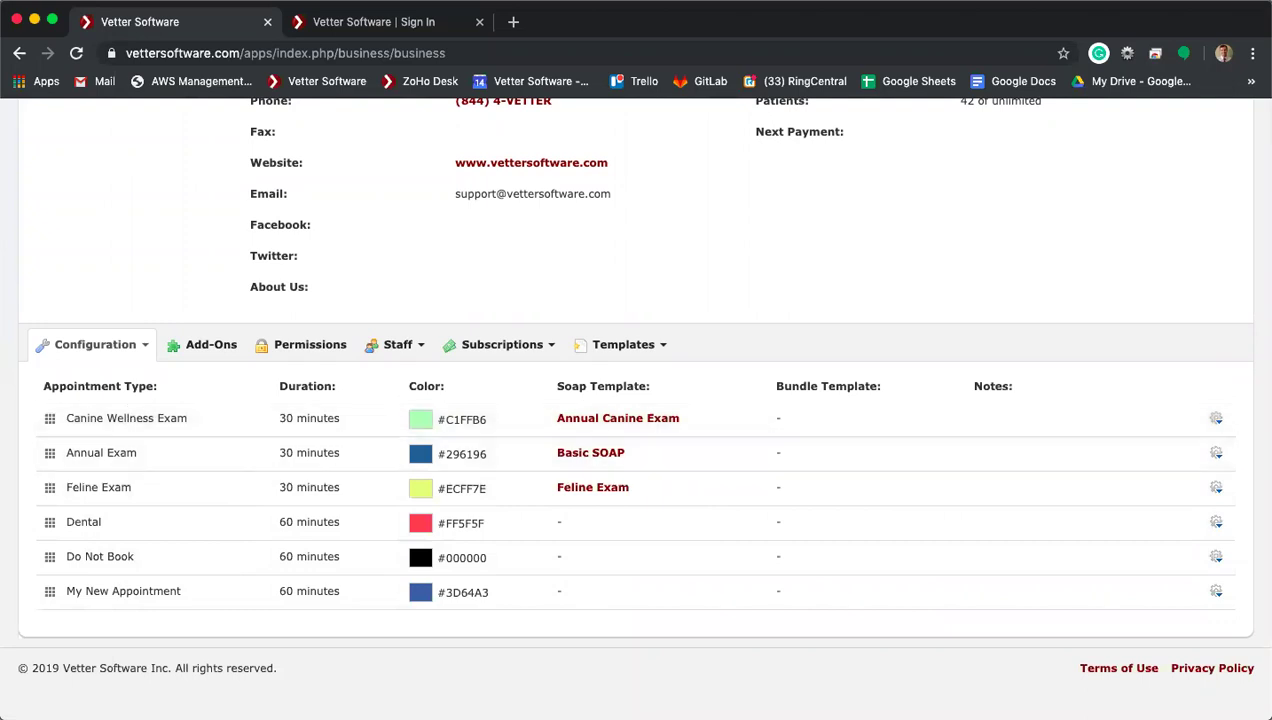
Step: Open the Annual Exam appointment type for editing and close it without saving
{"action": "left_click", "coordinate": [1218, 456]}
{"action": "left_click", "coordinate": [1166, 485]}
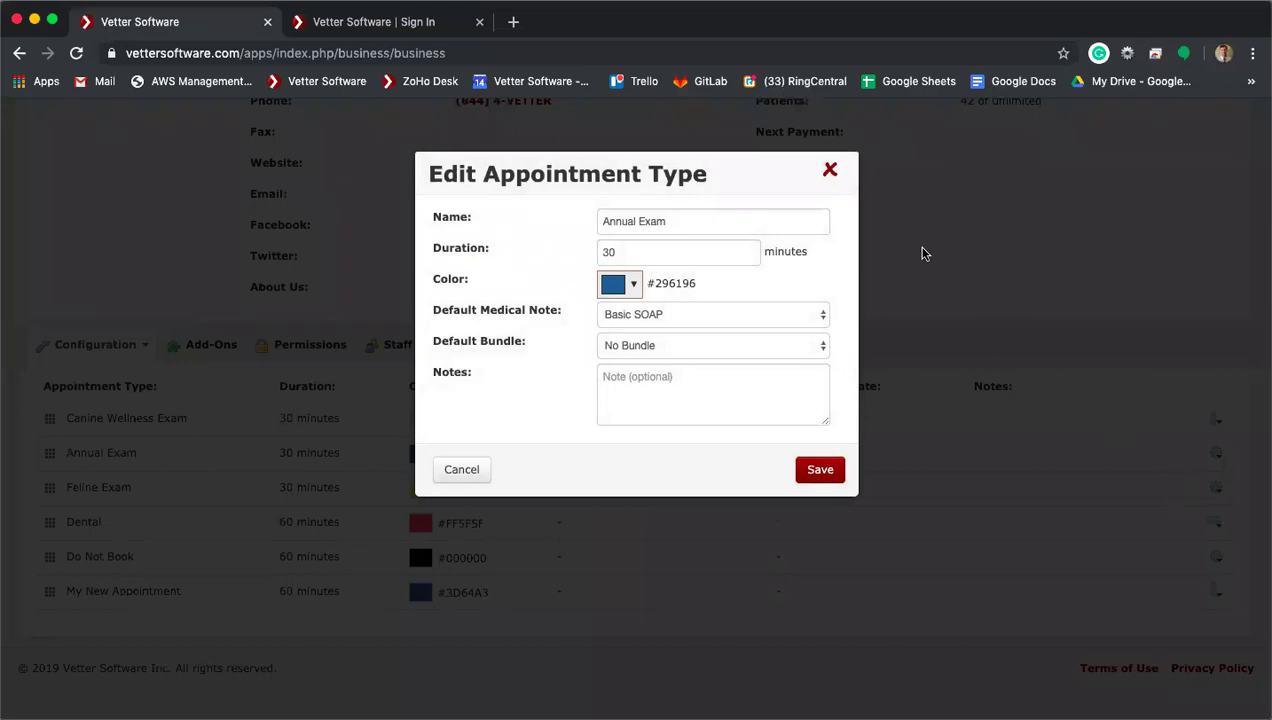
{"action": "left_click", "coordinate": [829, 171]}
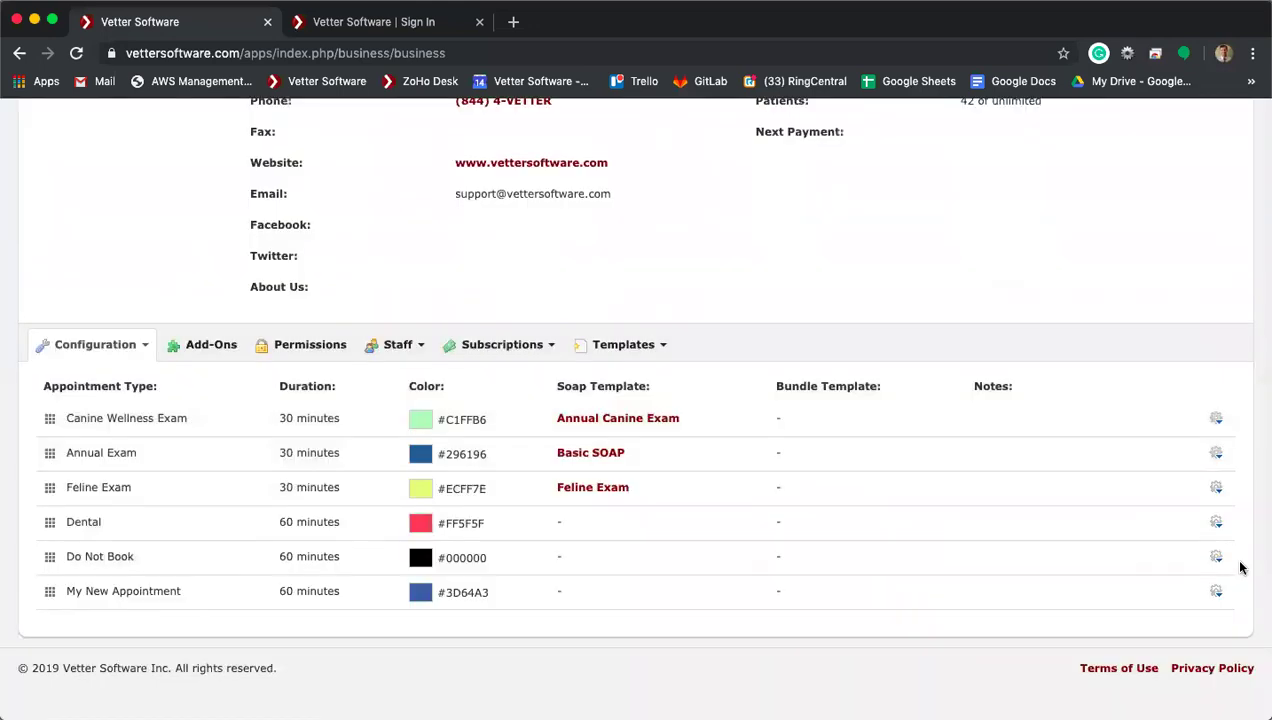
Step: View the actions for the Do Not Book type, then open the Dental type for editing and close it without saving
{"action": "left_click", "coordinate": [1215, 557]}
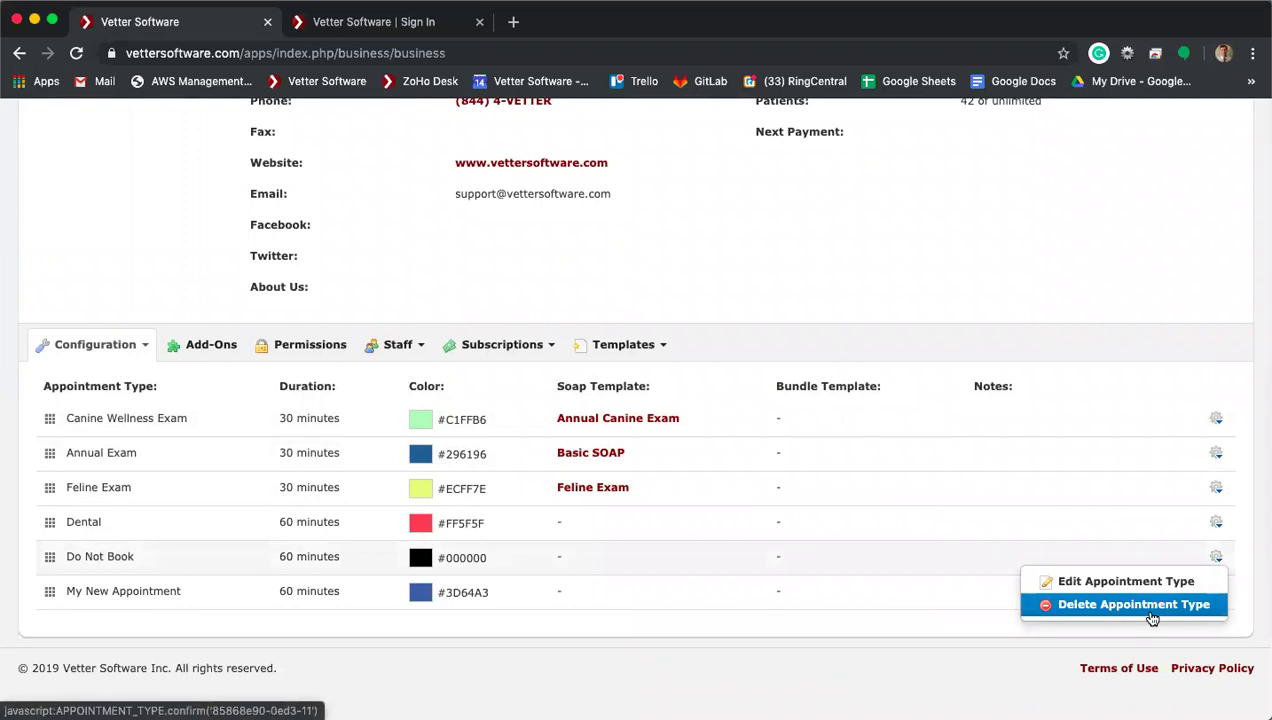
{"action": "left_click", "coordinate": [1110, 292]}
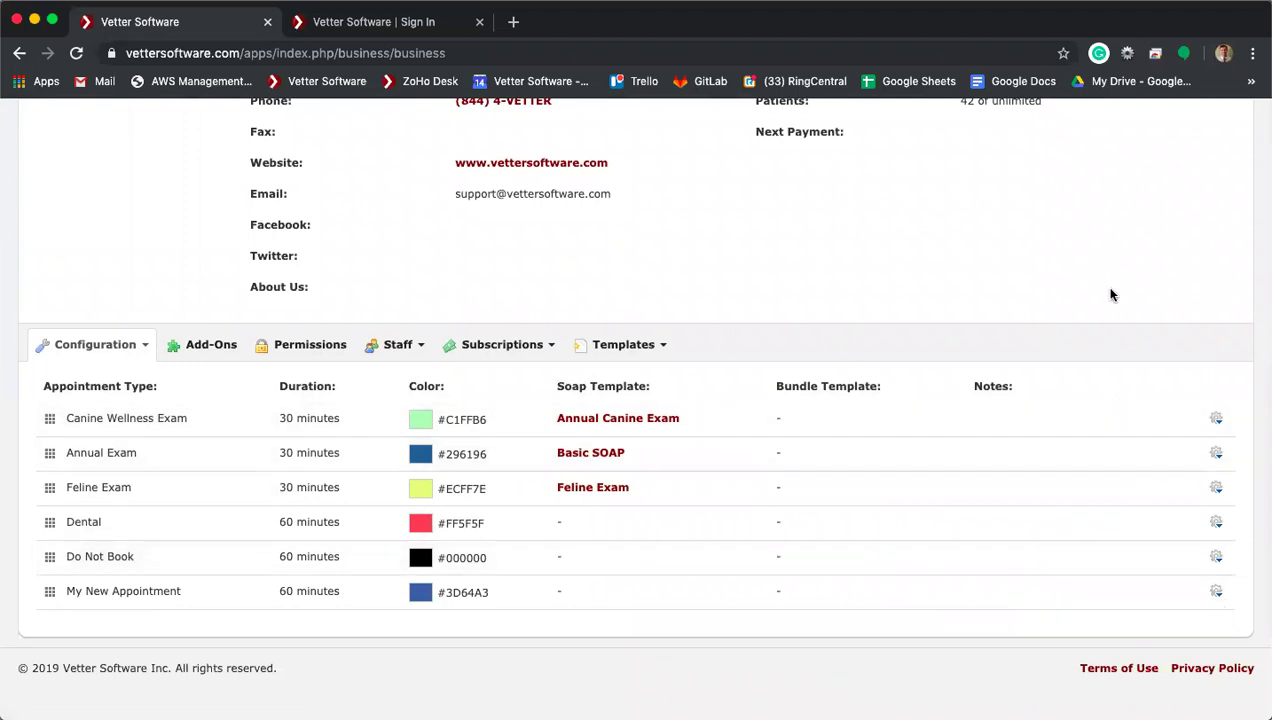
{"action": "left_click", "coordinate": [1216, 522]}
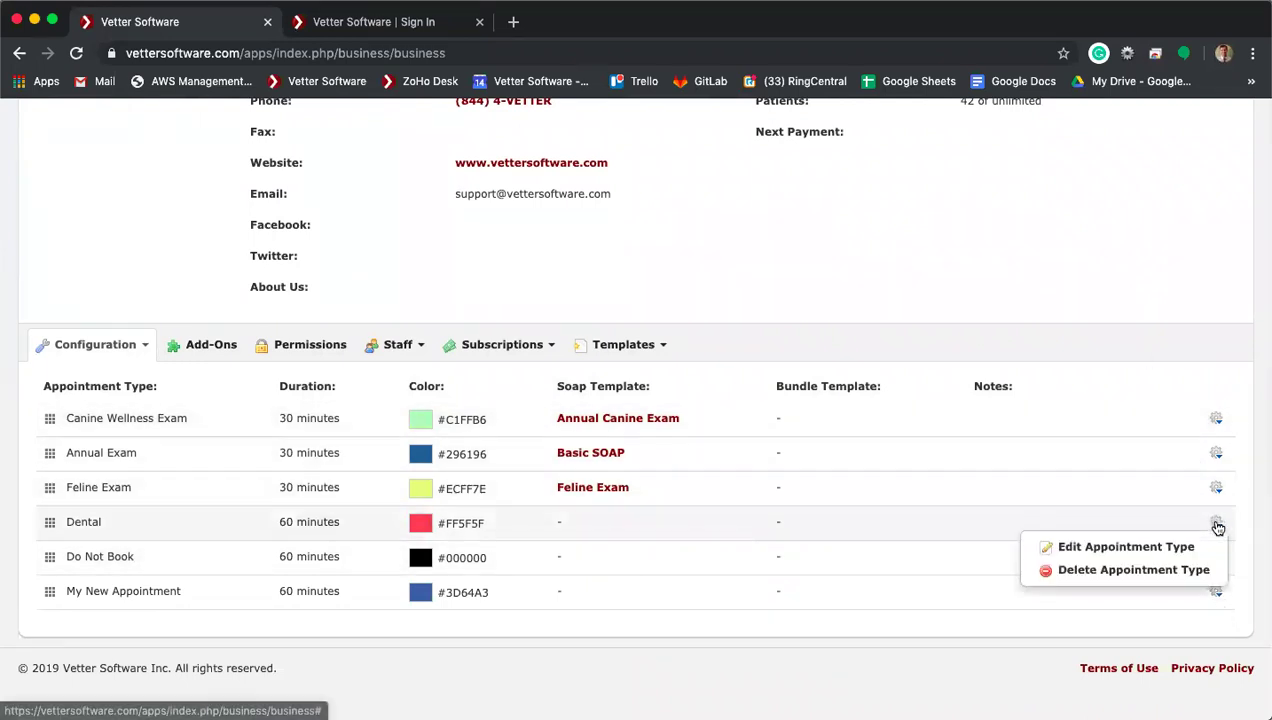
{"action": "left_click", "coordinate": [1165, 546]}
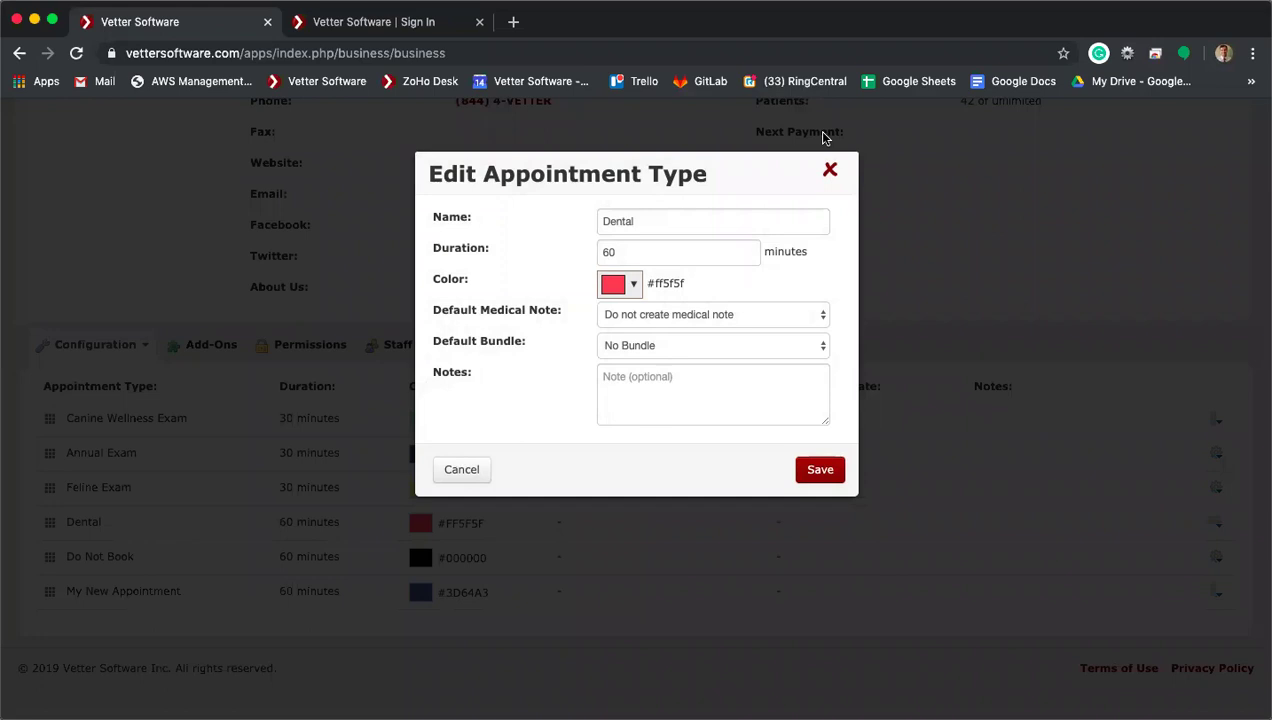
{"action": "left_click", "coordinate": [835, 177]}
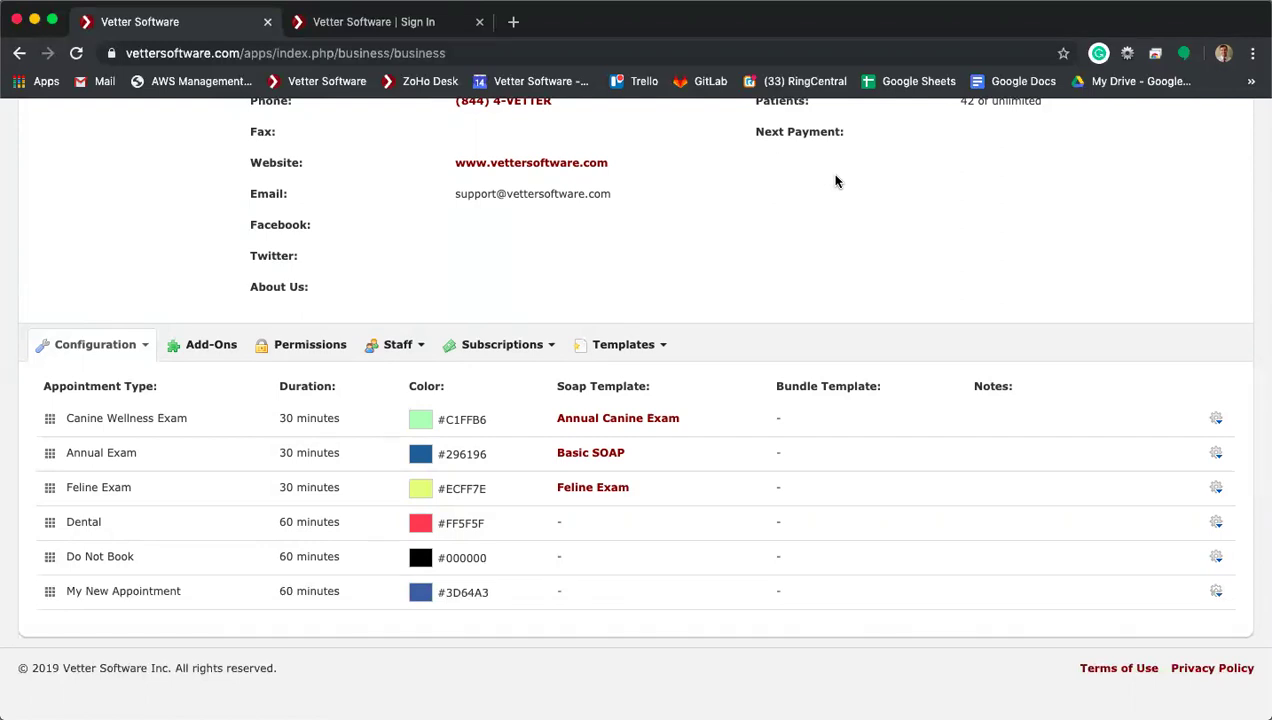
Step: Return to the practice's configuration list and open Check In Billing to view its choices, keeping Create estimate
{"action": "scroll", "coordinate": [1216, 177], "scroll_direction": "up", "scroll_amount": 4}
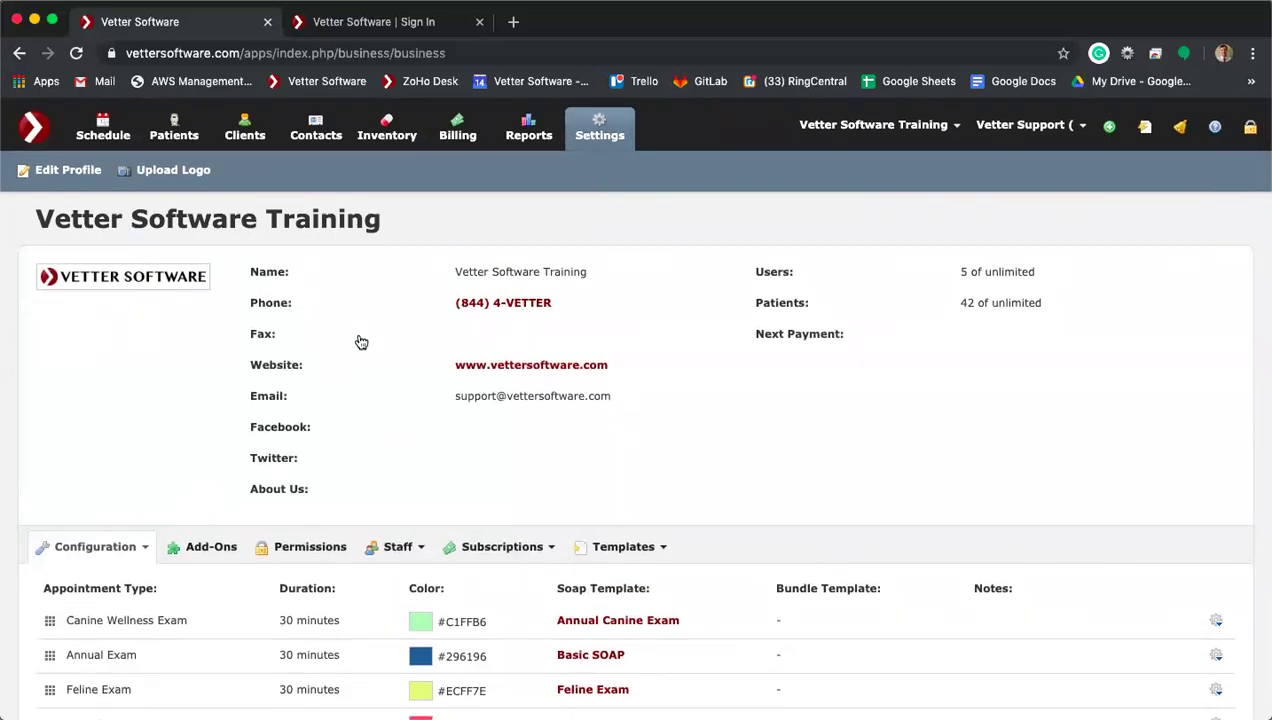
{"action": "left_click", "coordinate": [600, 130]}
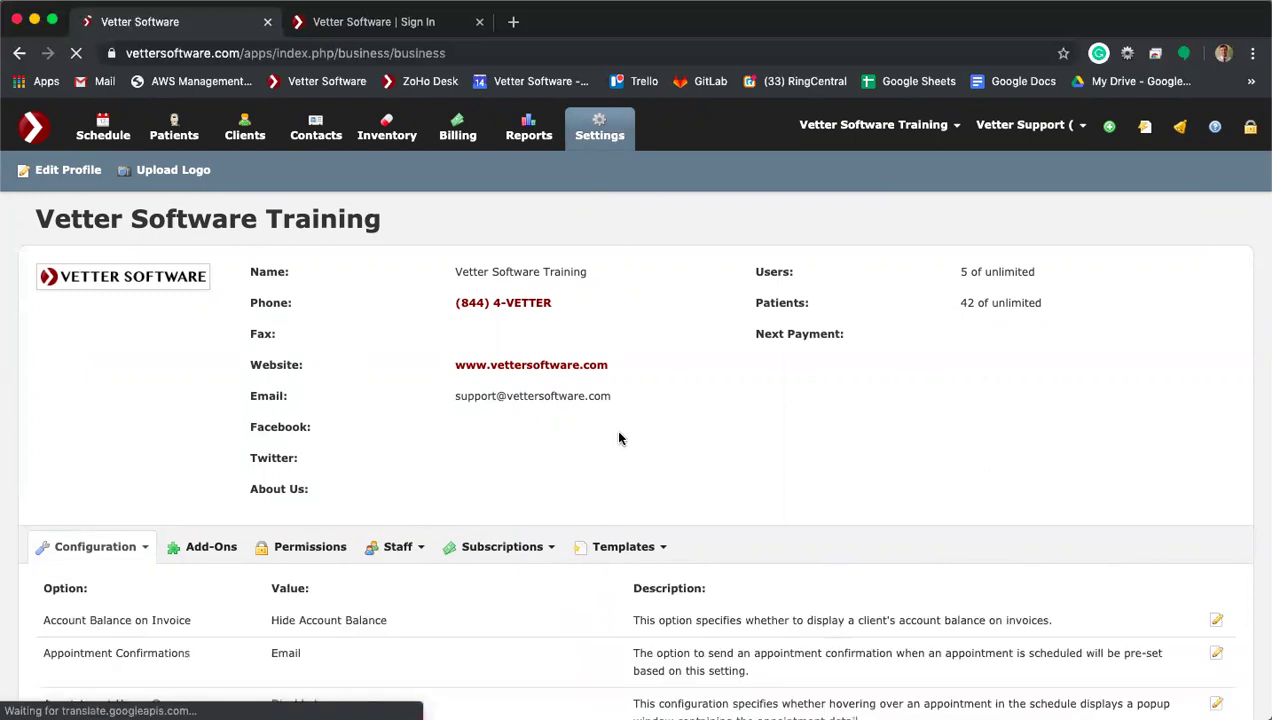
{"action": "scroll", "coordinate": [600, 420], "scroll_direction": "down", "scroll_amount": 5}
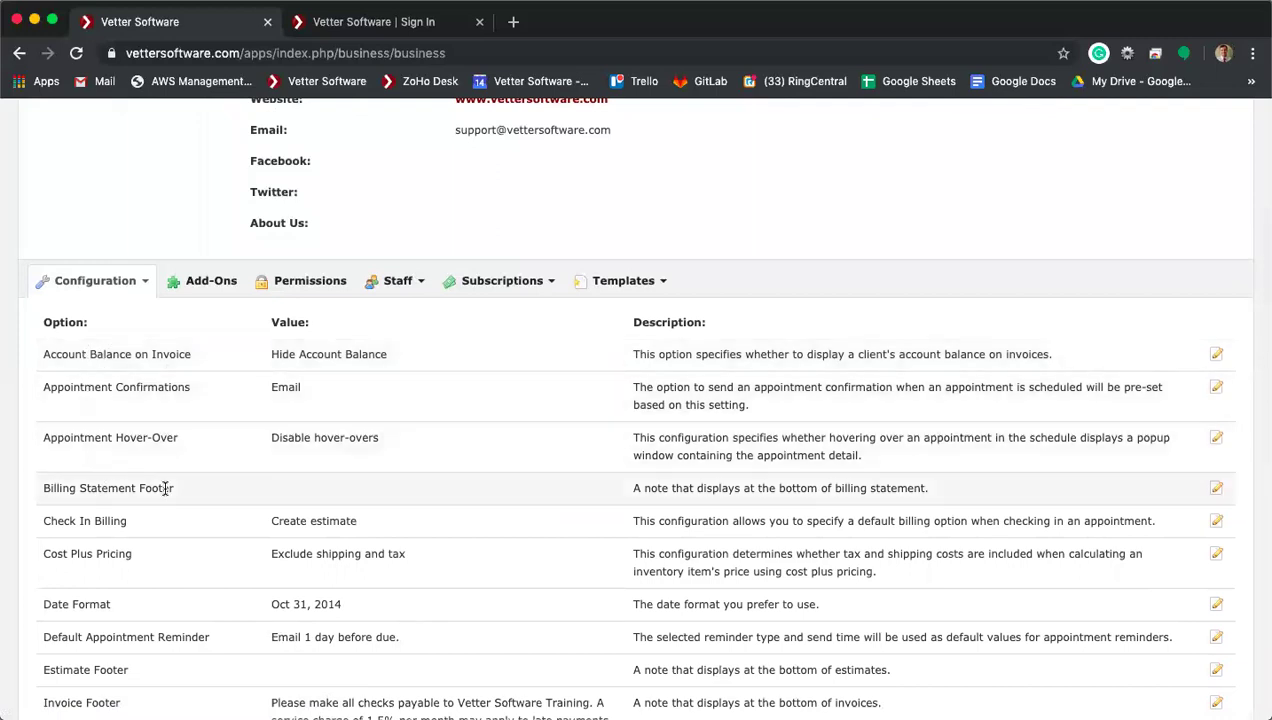
{"action": "scroll", "coordinate": [227, 551], "scroll_direction": "down", "scroll_amount": 2}
{"action": "scroll", "coordinate": [227, 551], "scroll_direction": "down", "scroll_amount": 1}
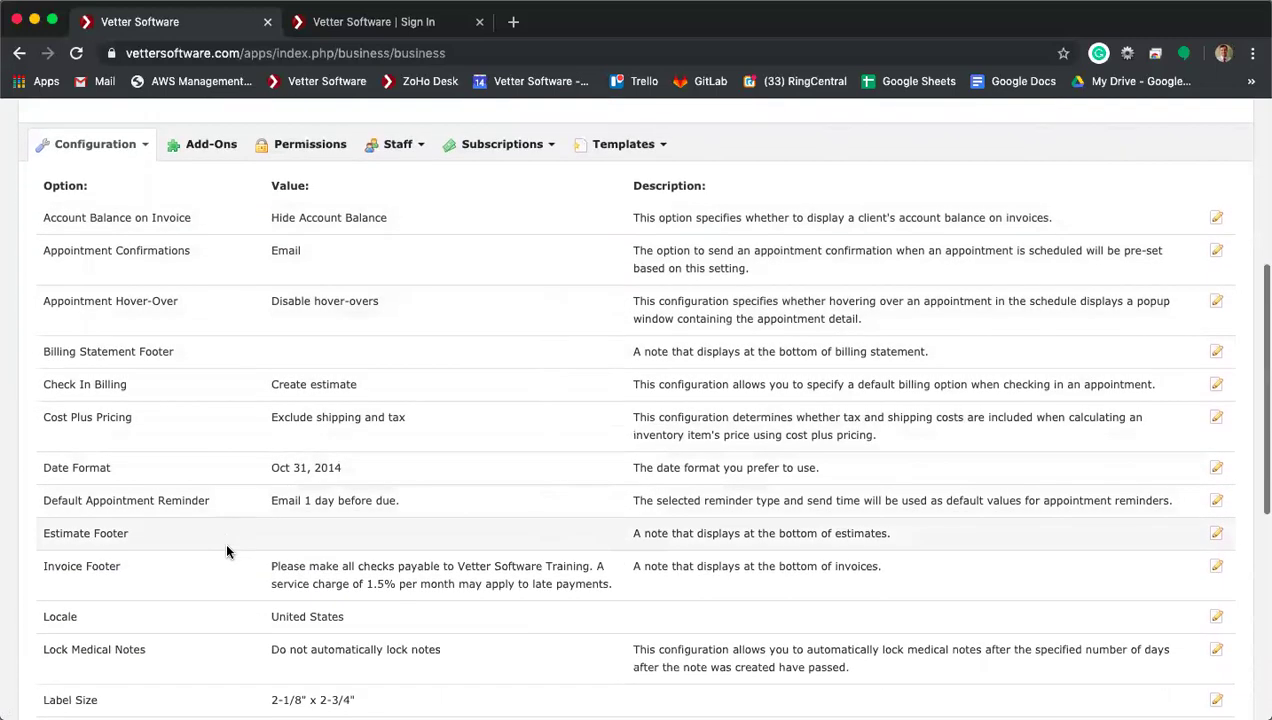
{"action": "scroll", "coordinate": [200, 515], "scroll_direction": "down", "scroll_amount": 1}
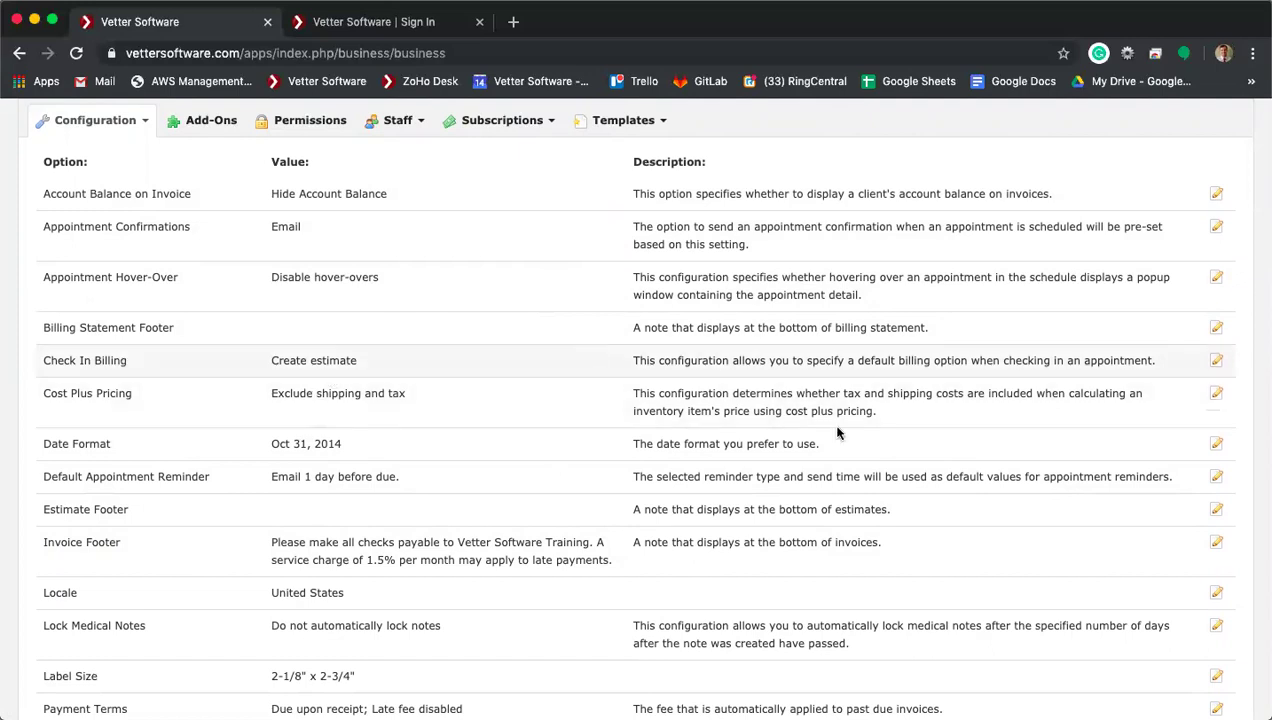
{"action": "left_click", "coordinate": [1219, 366]}
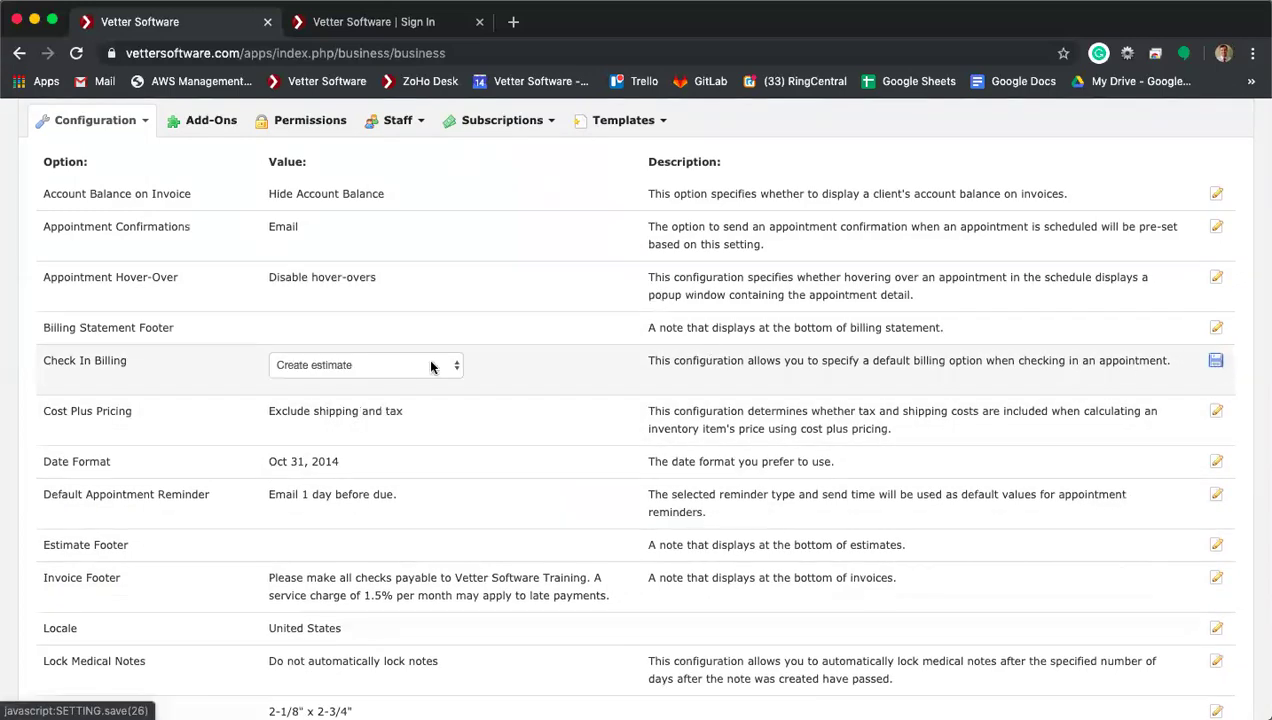
{"action": "left_click", "coordinate": [398, 367]}
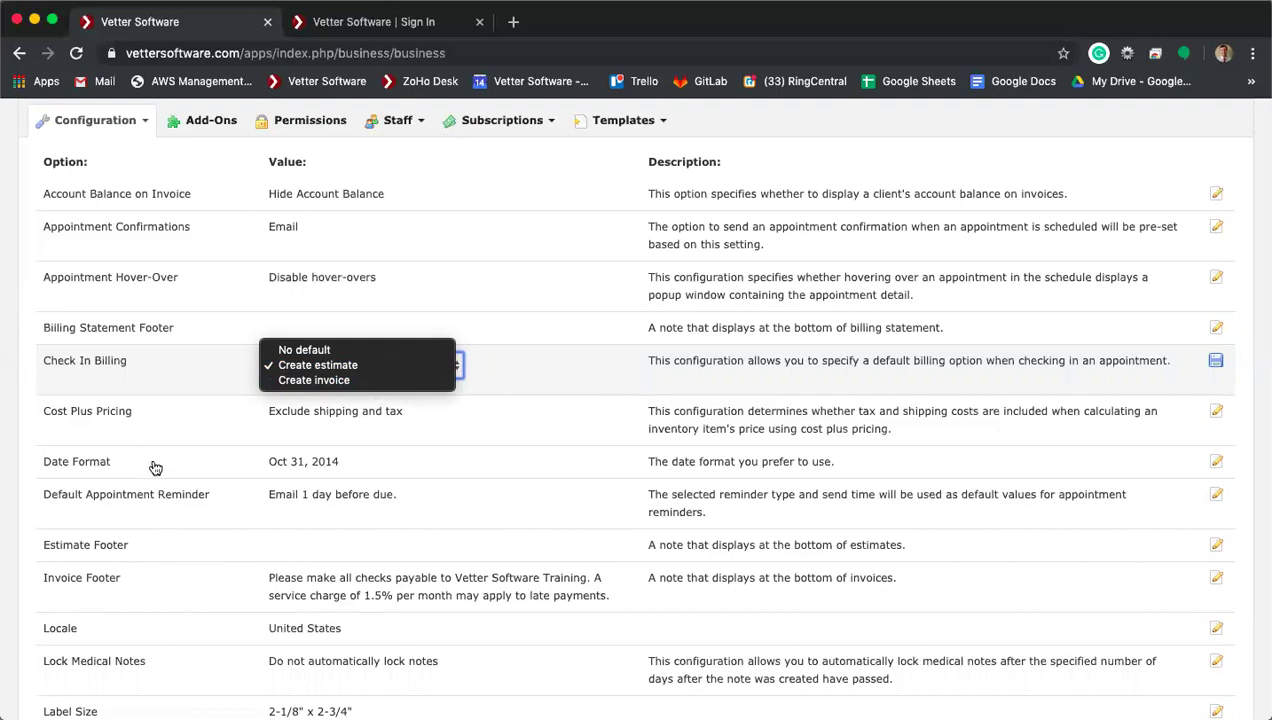
{"action": "left_click", "coordinate": [202, 520]}
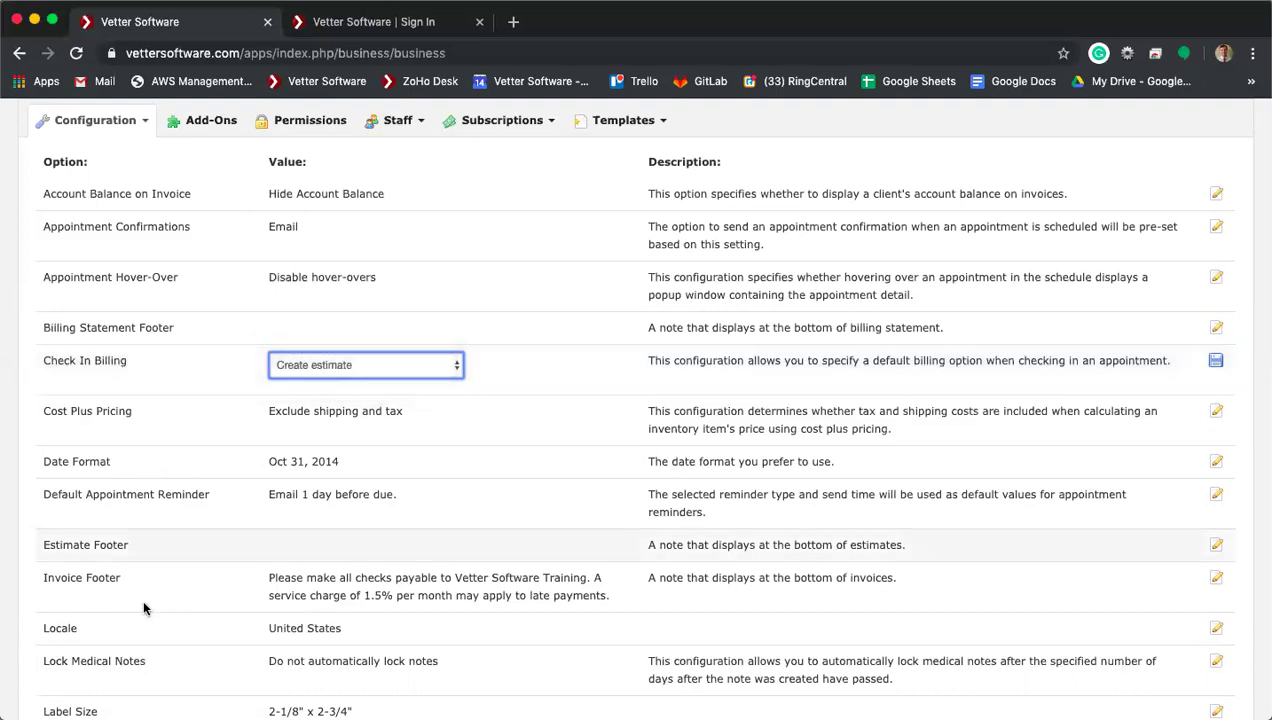
Step: Look through the remaining configuration options and highlight the Services Location label
{"action": "scroll", "coordinate": [110, 582], "scroll_direction": "down", "scroll_amount": 8}
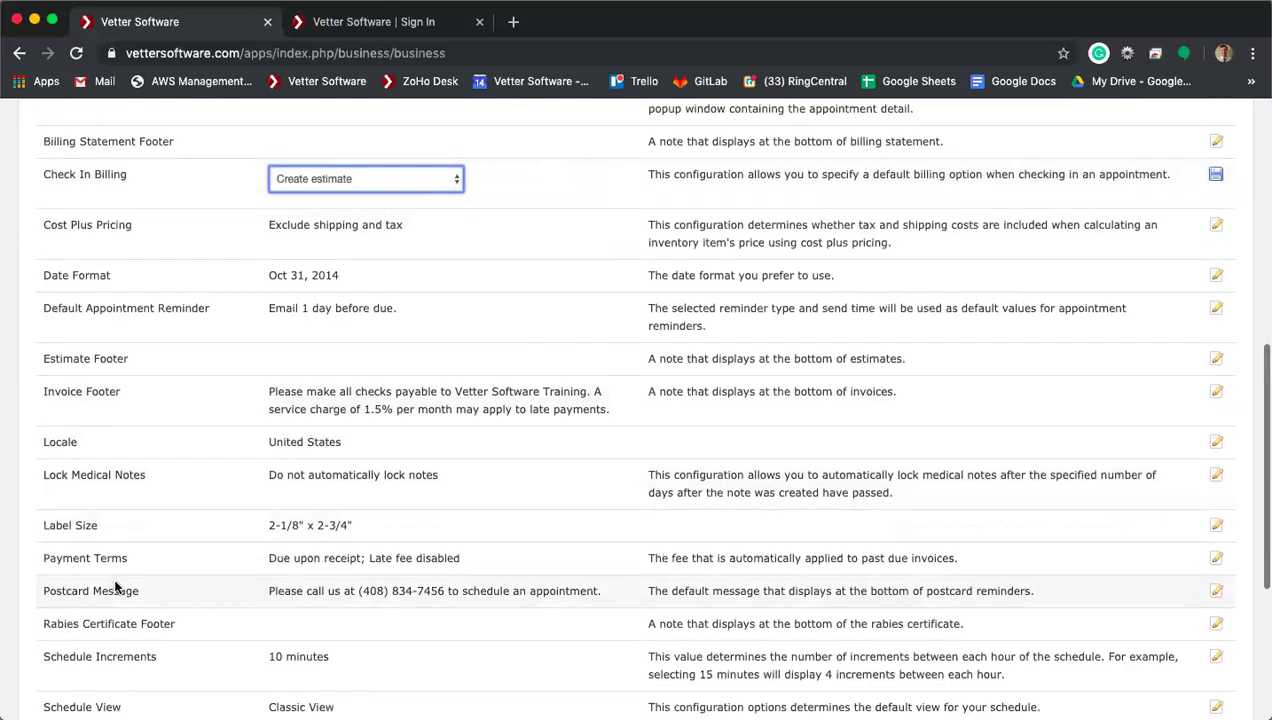
{"action": "scroll", "coordinate": [115, 587], "scroll_direction": "down", "scroll_amount": 3}
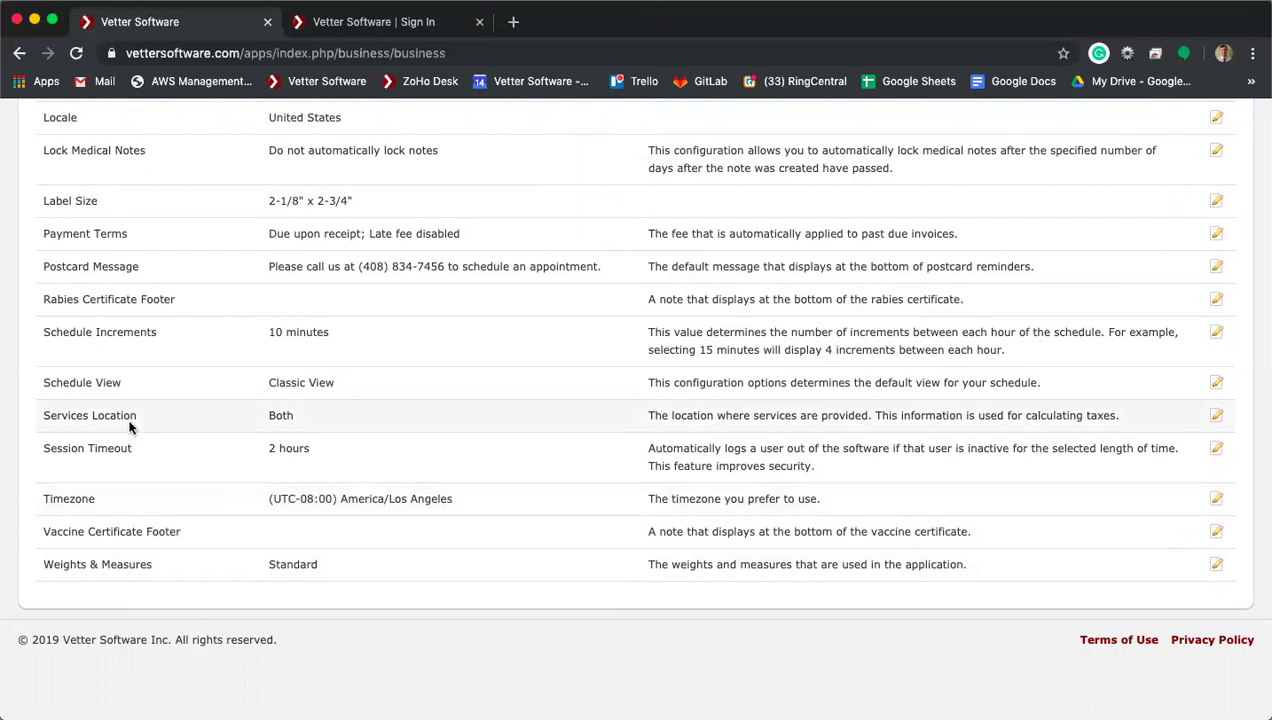
{"action": "left_click_drag", "start_coordinate": [140, 414], "coordinate": [41, 421]}
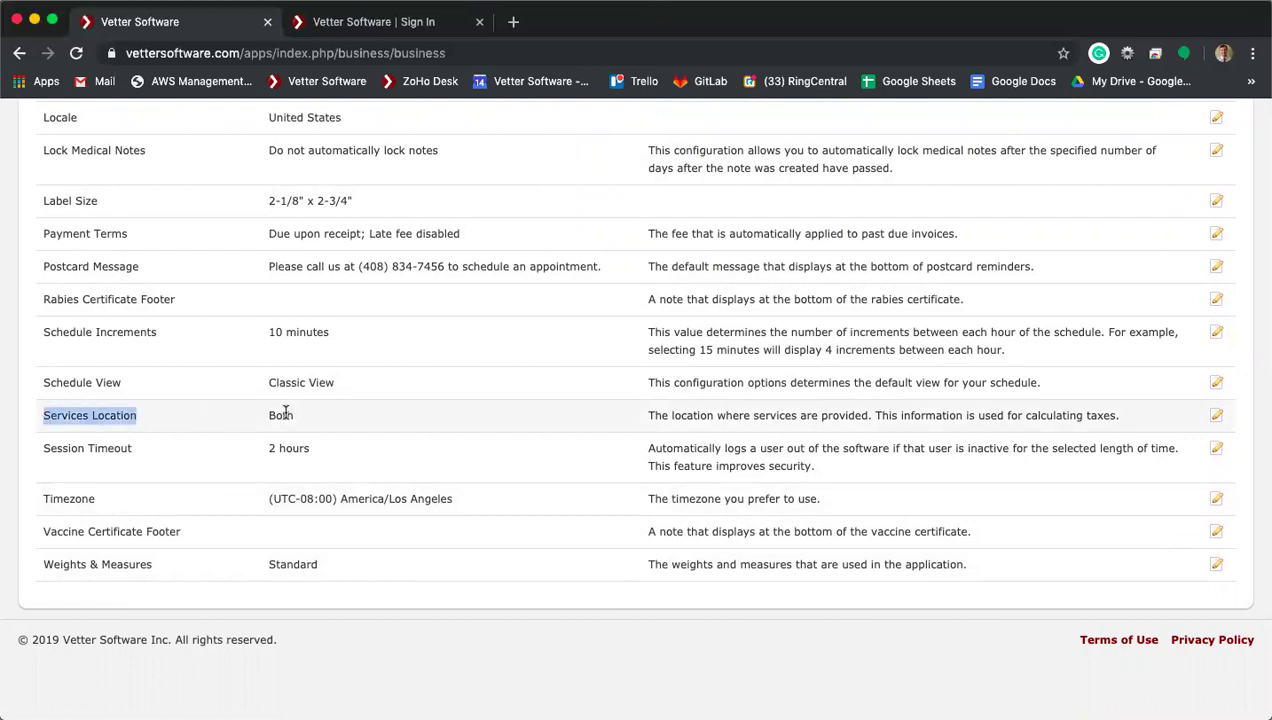
Step: Open the Services Location option for editing and view its choices, keeping Both
{"action": "scroll", "coordinate": [843, 363], "scroll_direction": "up", "scroll_amount": 10}
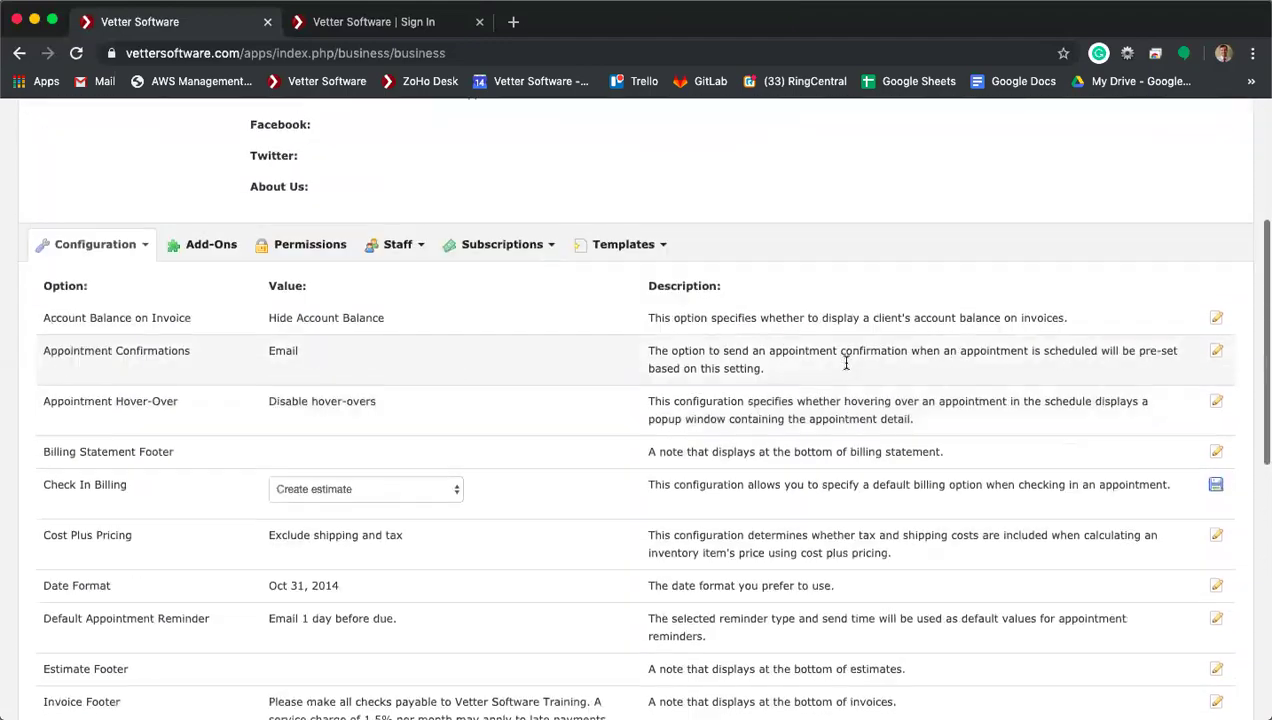
{"action": "scroll", "coordinate": [845, 363], "scroll_direction": "up", "scroll_amount": 2}
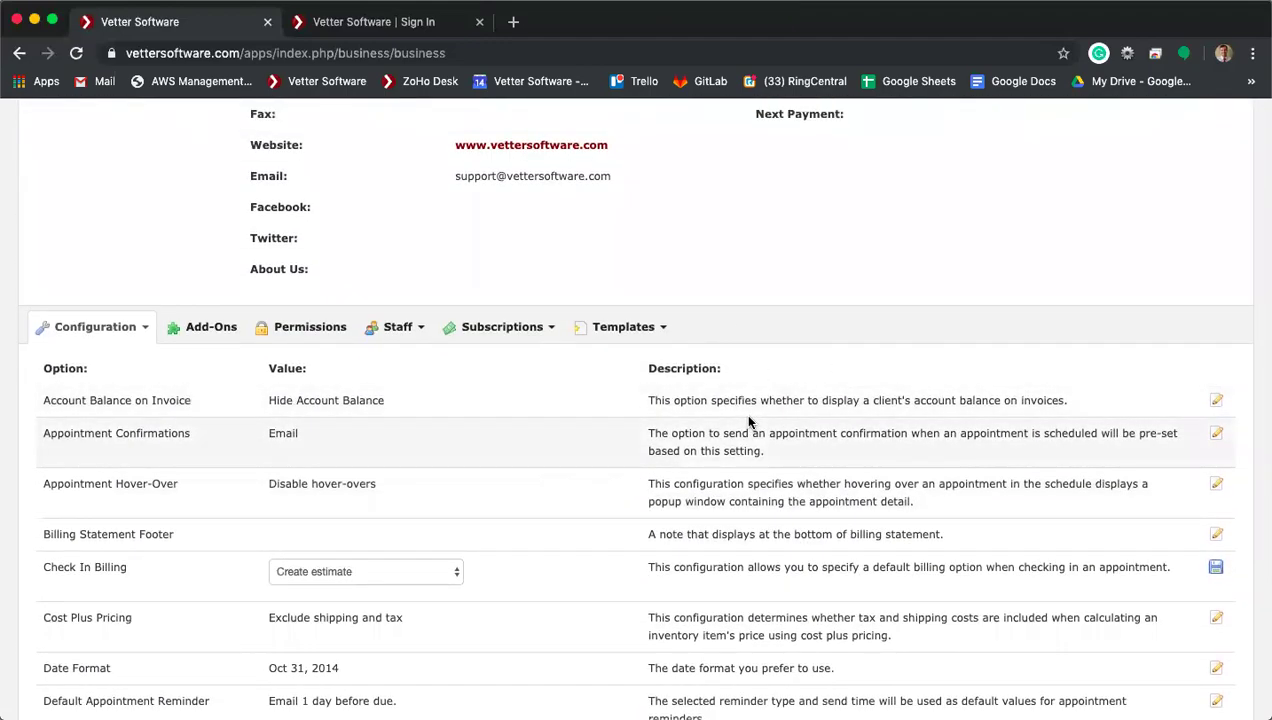
{"action": "scroll", "coordinate": [748, 421], "scroll_direction": "down", "scroll_amount": 15}
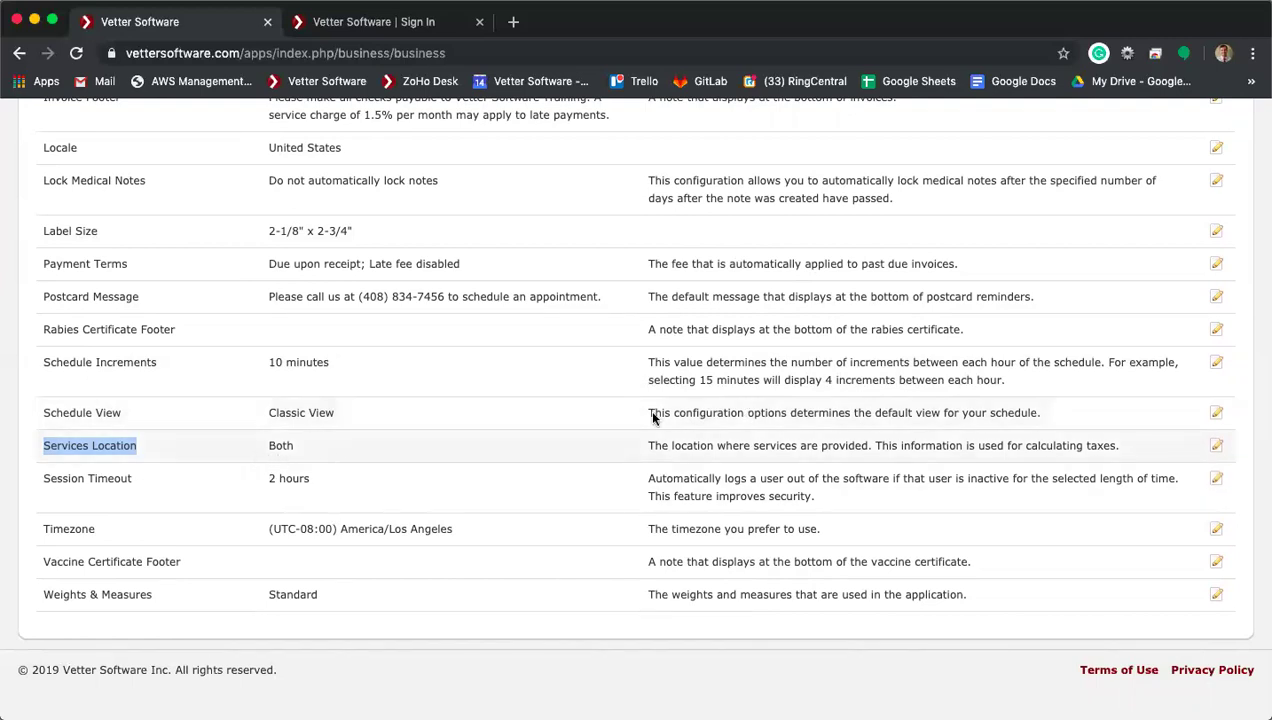
{"action": "left_click", "coordinate": [1216, 446]}
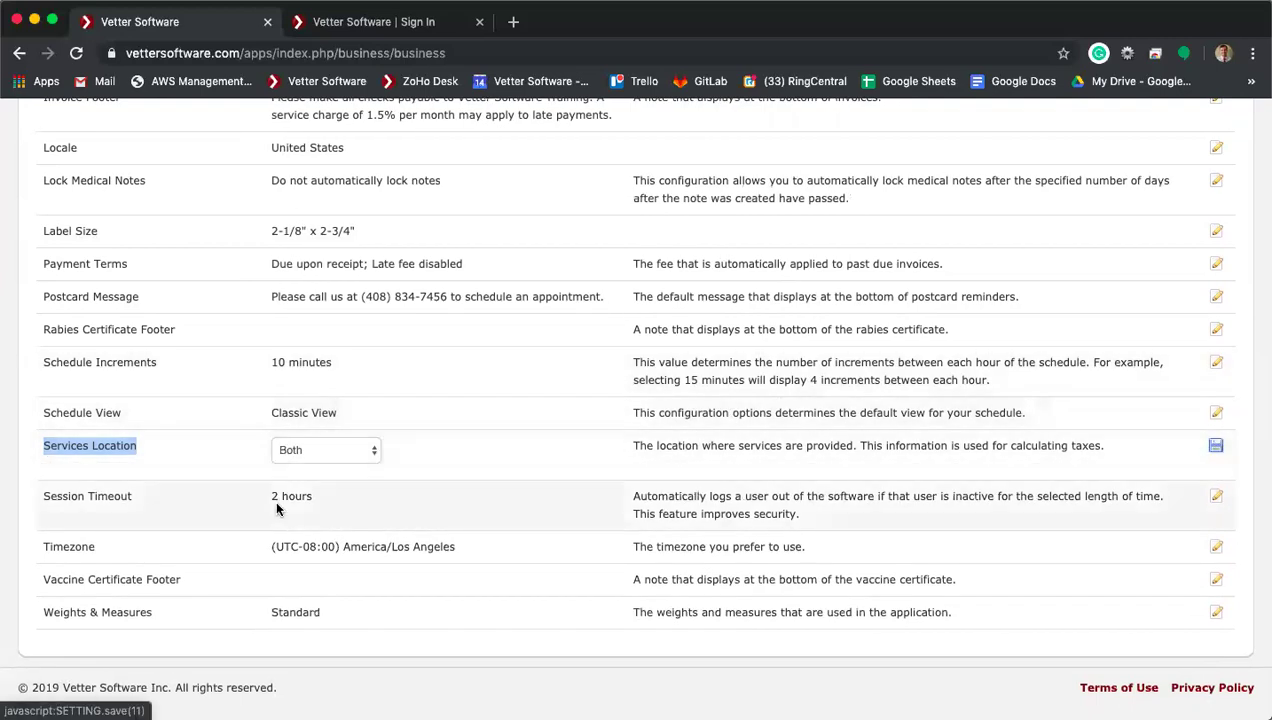
{"action": "left_click", "coordinate": [348, 458]}
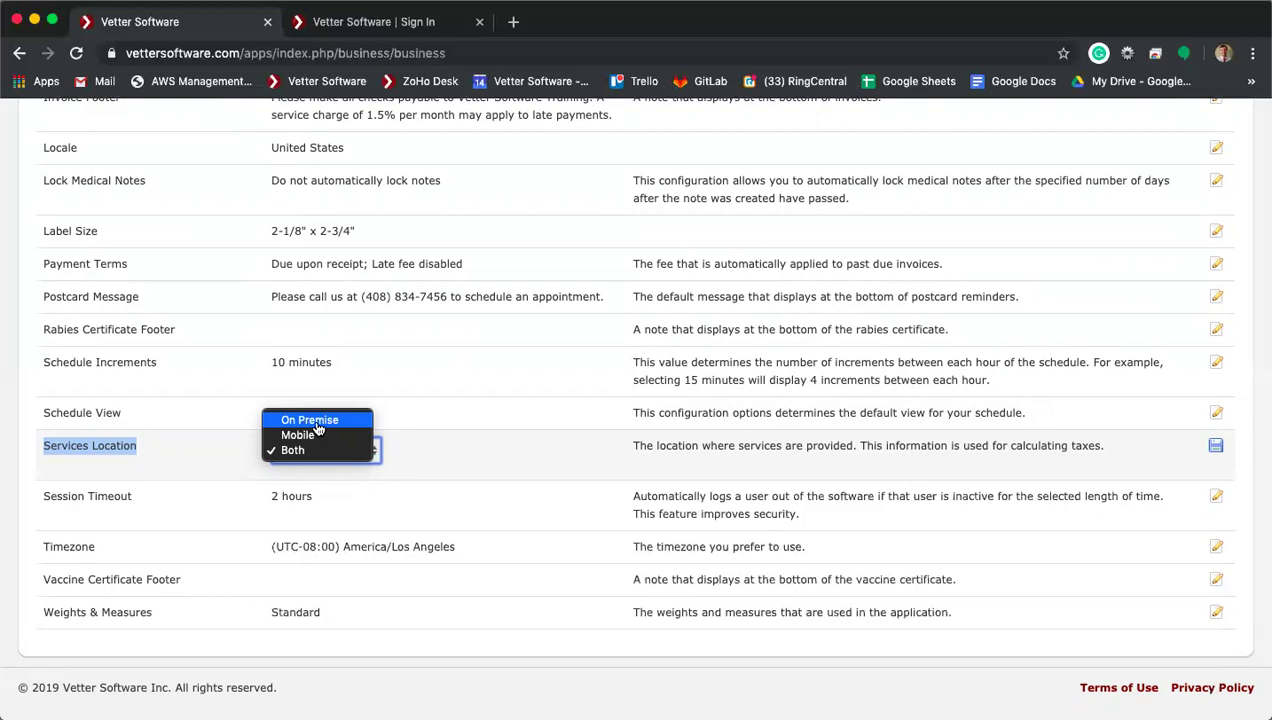
{"action": "left_click", "coordinate": [657, 428]}
Step: Open the practice's list of addresses and look over the available configuration views and new-item options, including New Address
{"action": "scroll", "coordinate": [625, 400], "scroll_direction": "up", "scroll_amount": 2}
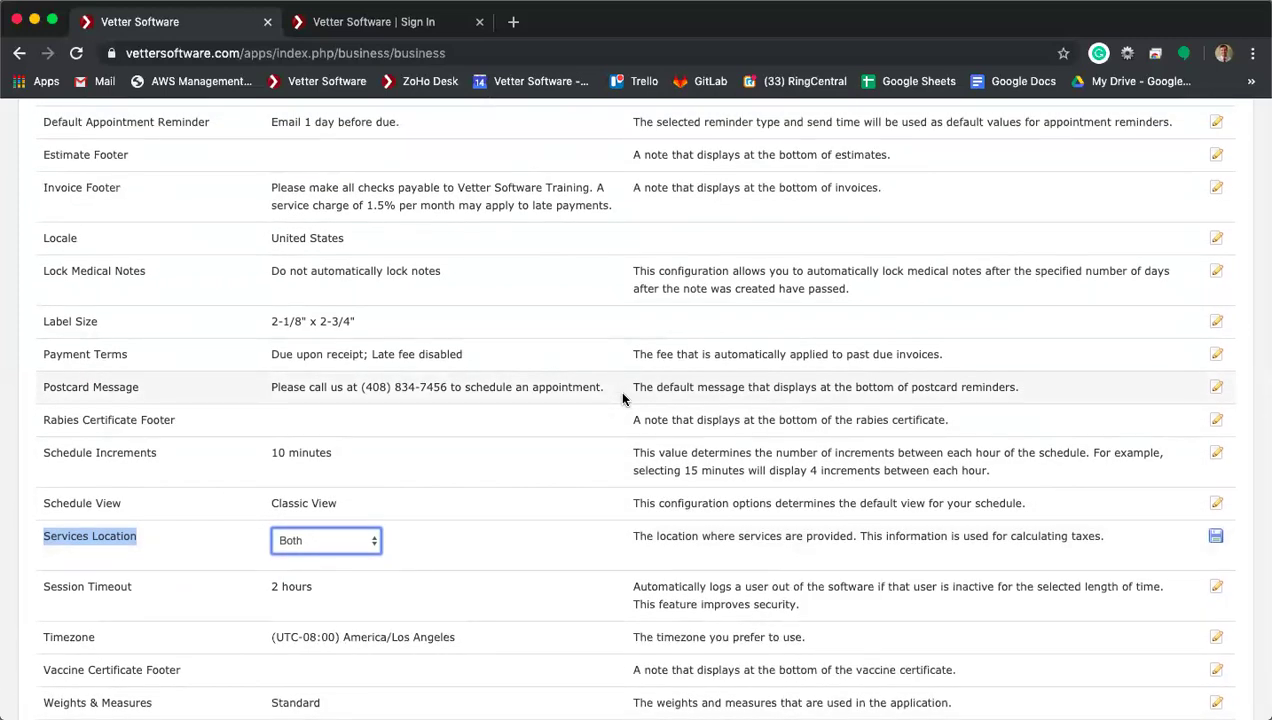
{"action": "scroll", "coordinate": [622, 398], "scroll_direction": "up", "scroll_amount": 10}
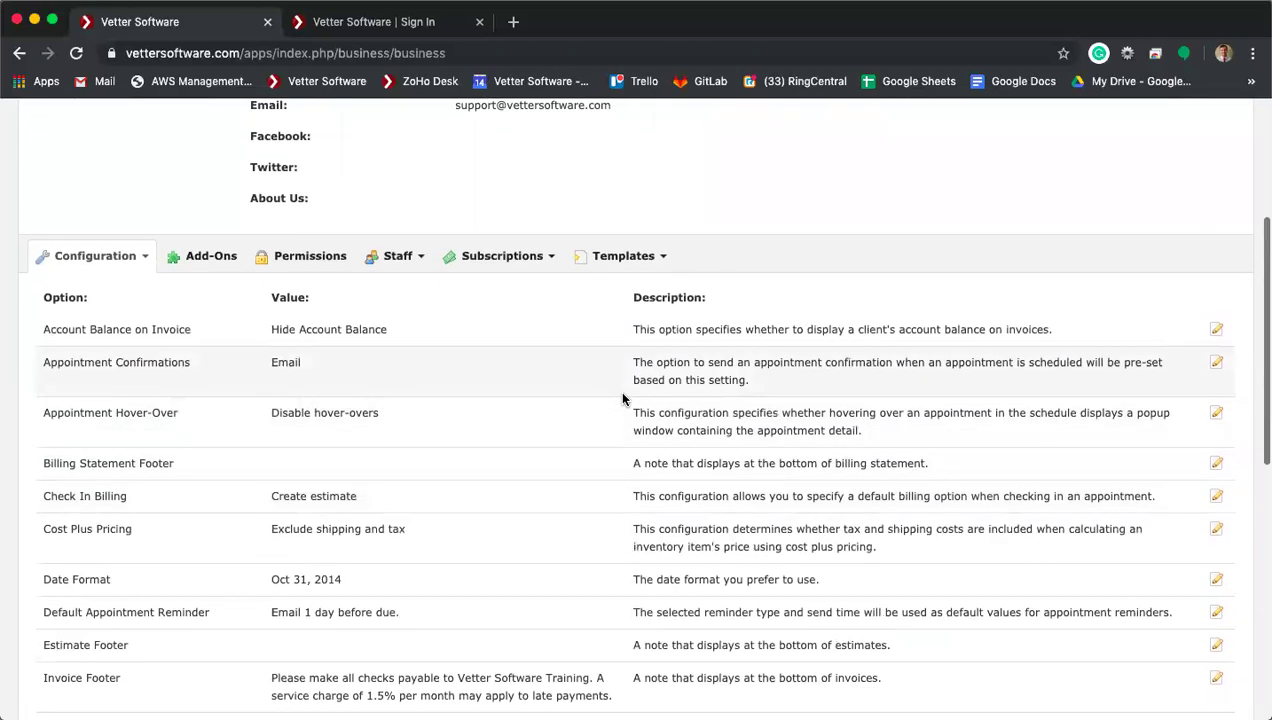
{"action": "scroll", "coordinate": [622, 398], "scroll_direction": "up", "scroll_amount": 6}
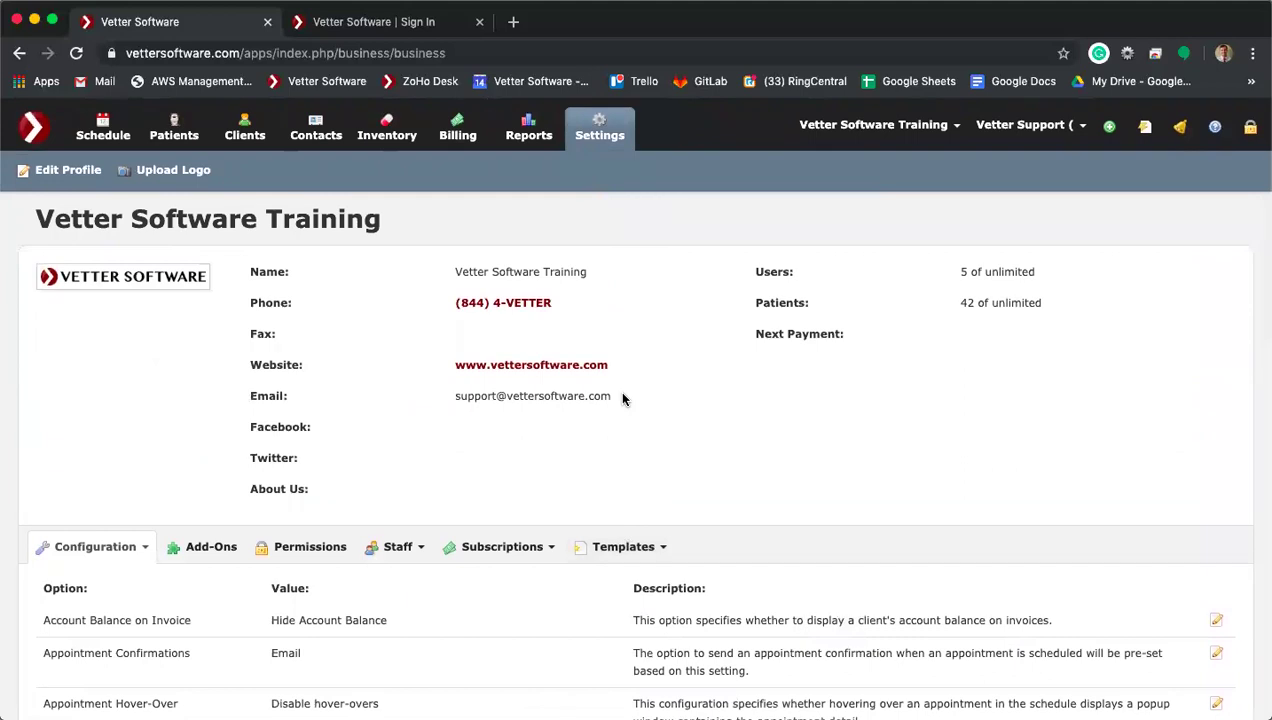
{"action": "left_click", "coordinate": [113, 555]}
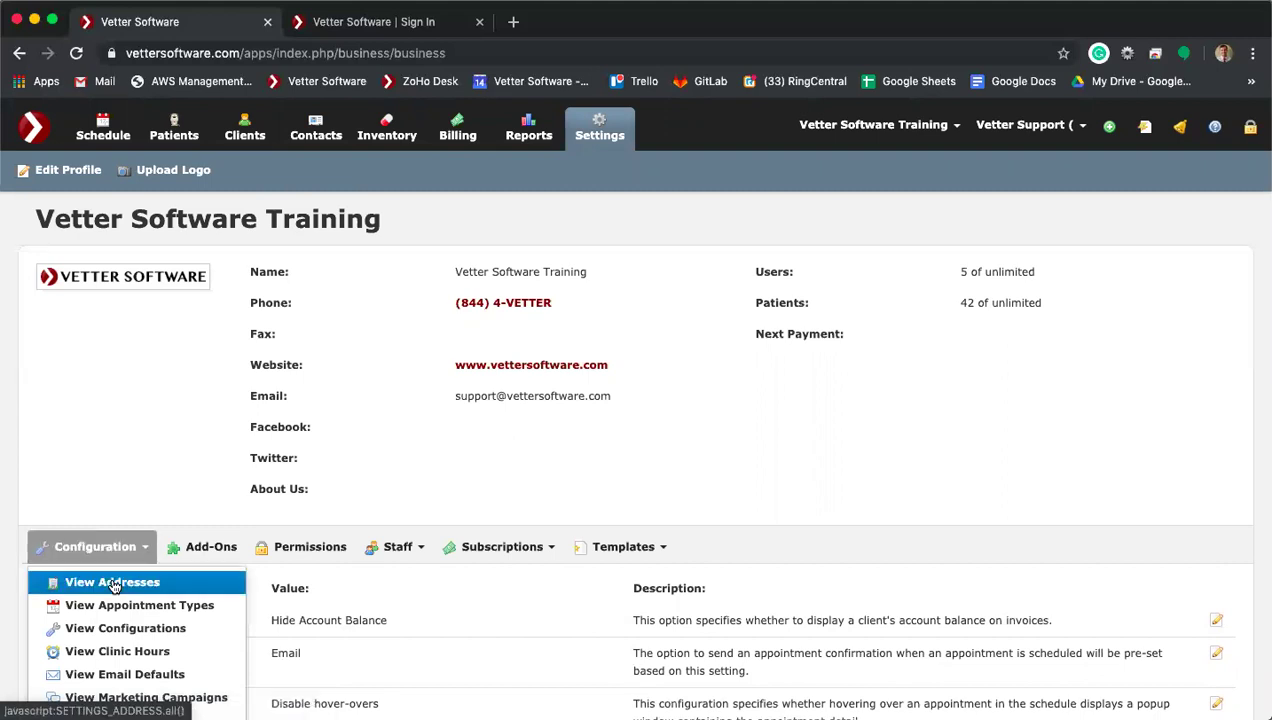
{"action": "left_click", "coordinate": [115, 588]}
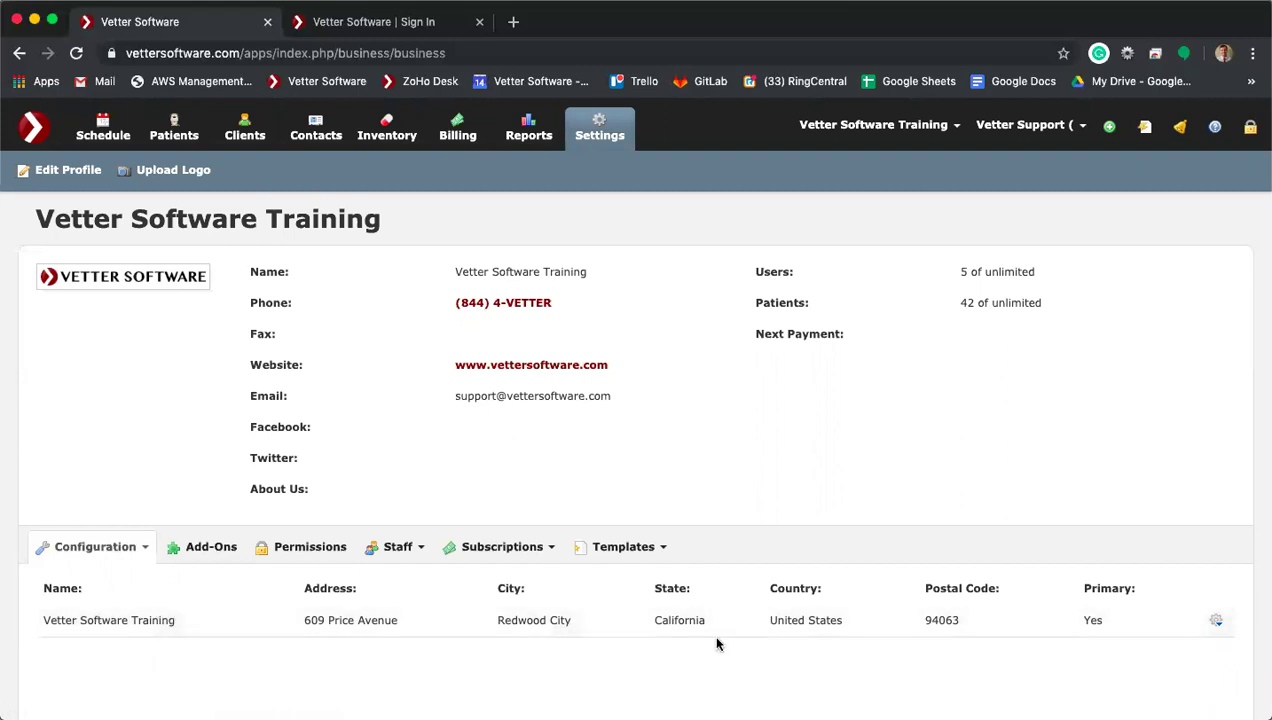
{"action": "left_click", "coordinate": [109, 546]}
{"action": "scroll", "coordinate": [107, 543], "scroll_direction": "down", "scroll_amount": 3}
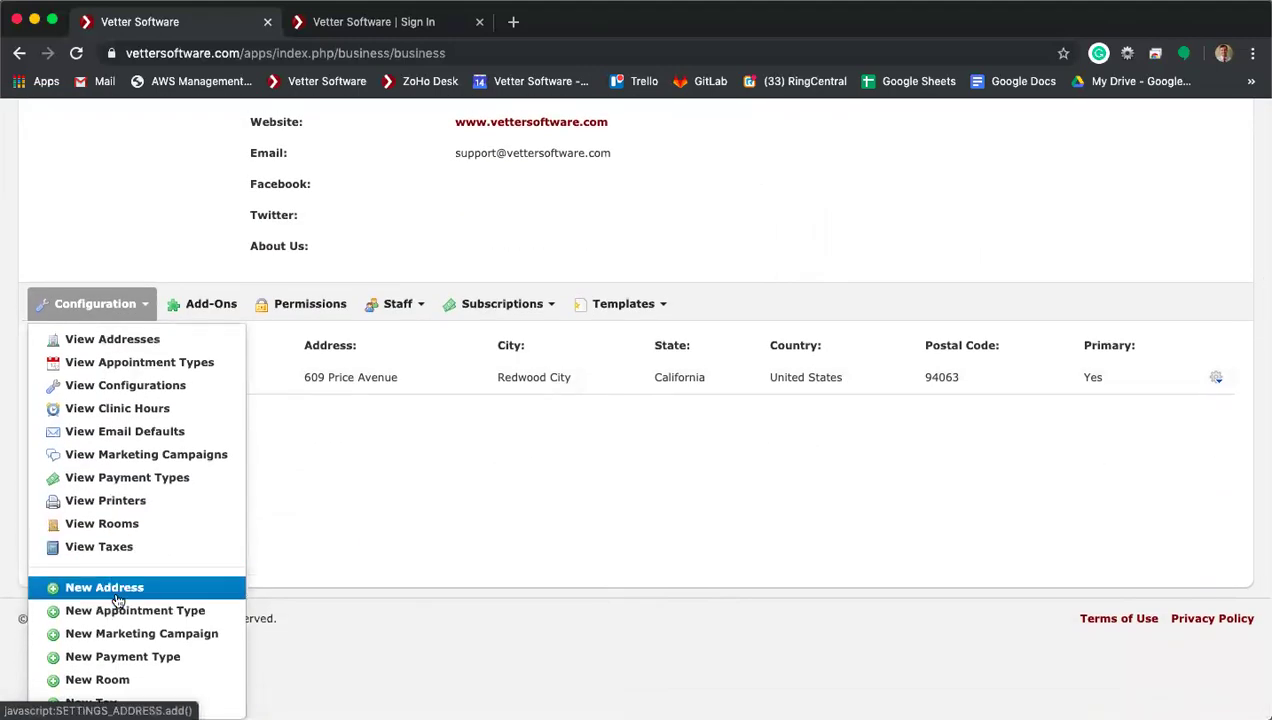
{"action": "left_click", "coordinate": [865, 399]}
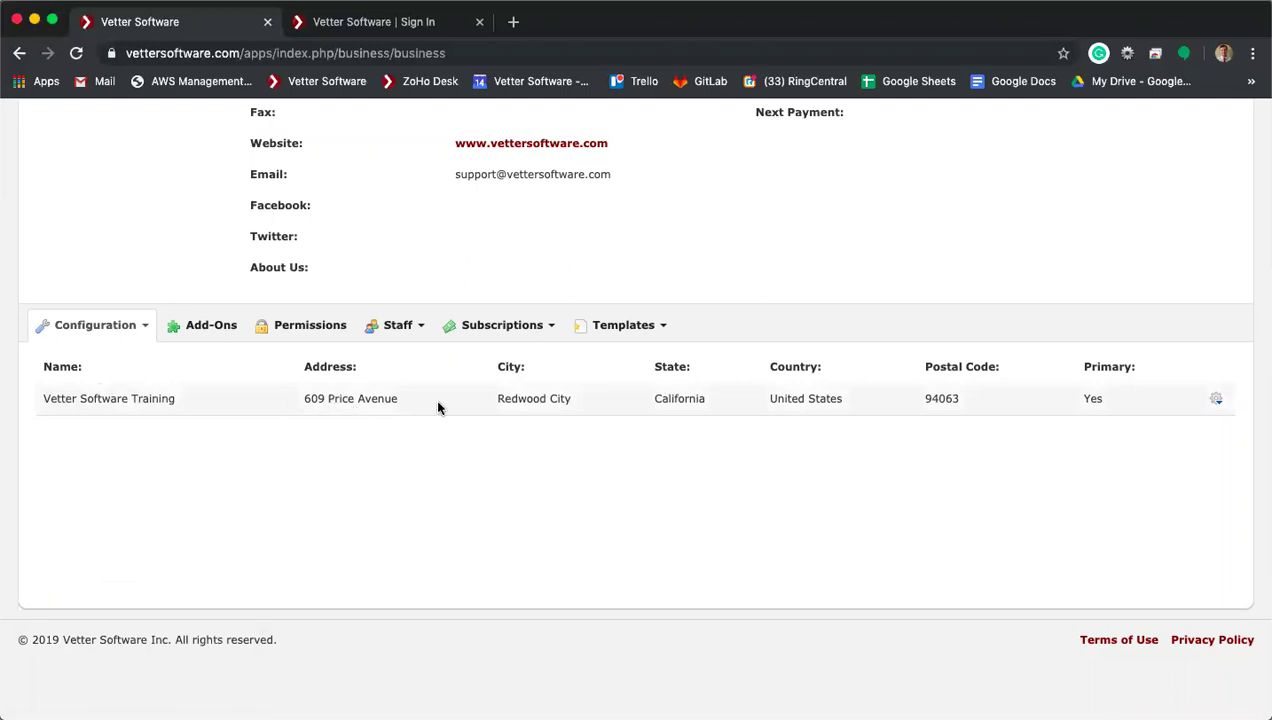
Step: Open the practice's primary address for editing, retype the end of the street address and pick the matching Redwood City suggestion
{"action": "left_click", "coordinate": [1216, 398]}
{"action": "left_click", "coordinate": [1170, 428]}
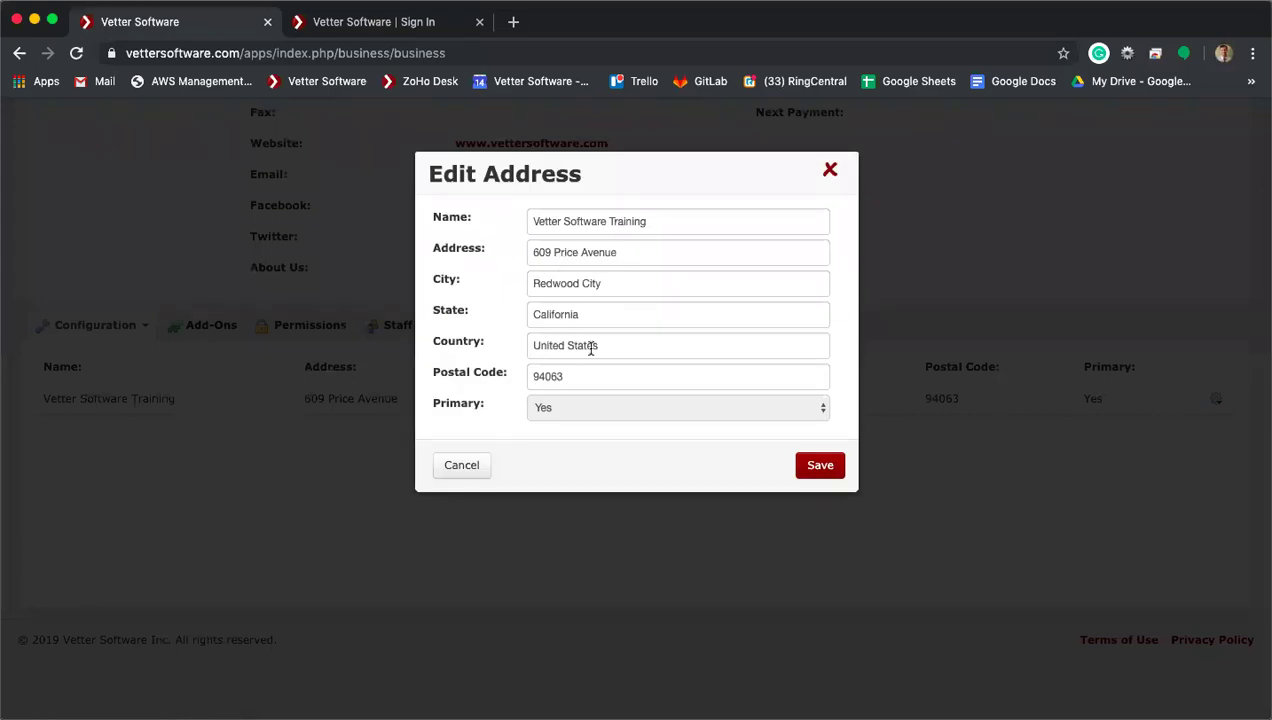
{"action": "left_click", "coordinate": [618, 255]}
{"action": "key", "text": "BackSpace"}
{"action": "key", "text": "BackSpace"}
{"action": "key", "text": "BackSpace"}
{"action": "key", "text": "BackSpace"}
{"action": "key", "text": "BackSpace"}
{"action": "key", "text": "BackSpace"}
{"action": "type", "text": "Avenue"}
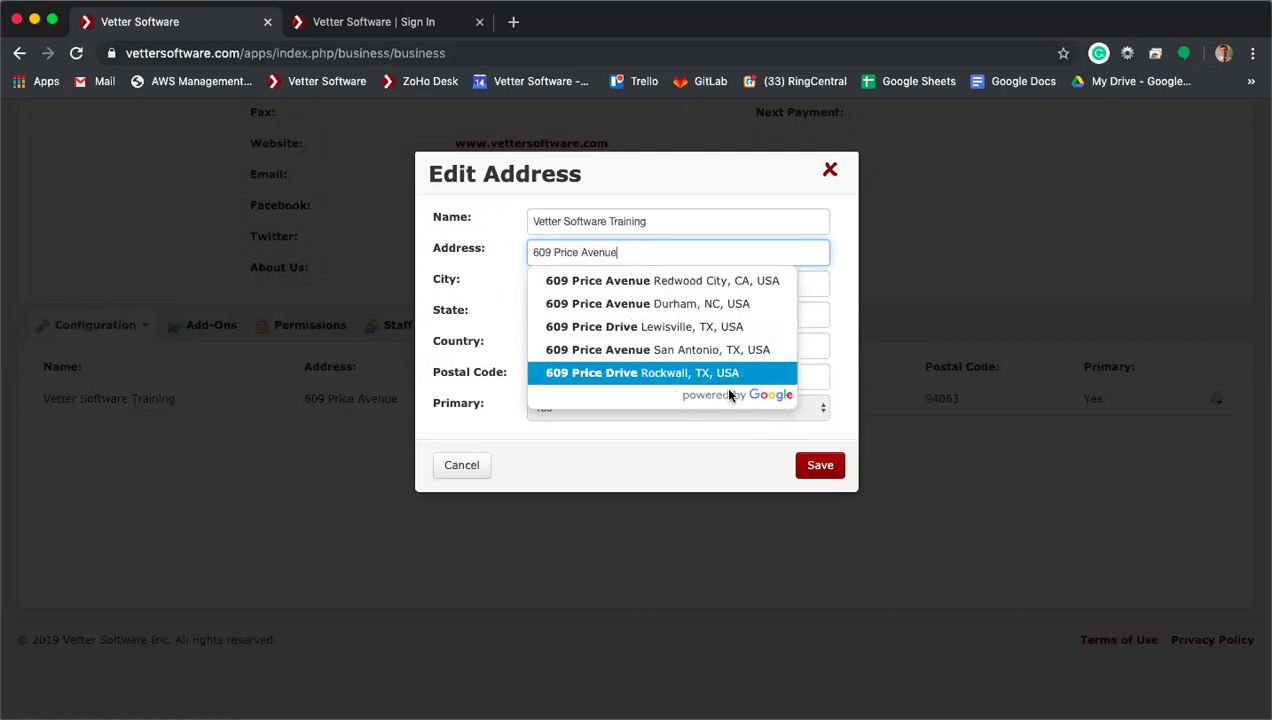
{"action": "left_click", "coordinate": [618, 282]}
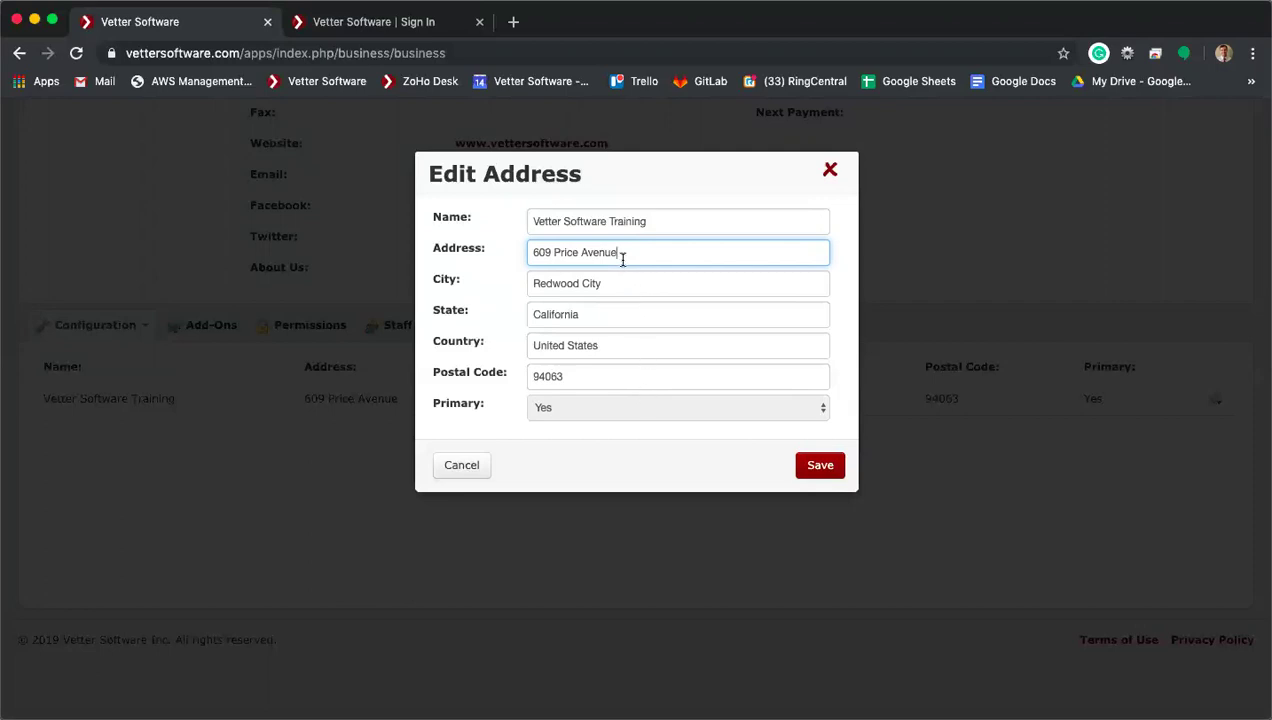
Step: Bring up the street address suggestions again, then close the address without saving
{"action": "key", "text": "BackSpace"}
{"action": "type", "text": "e"}
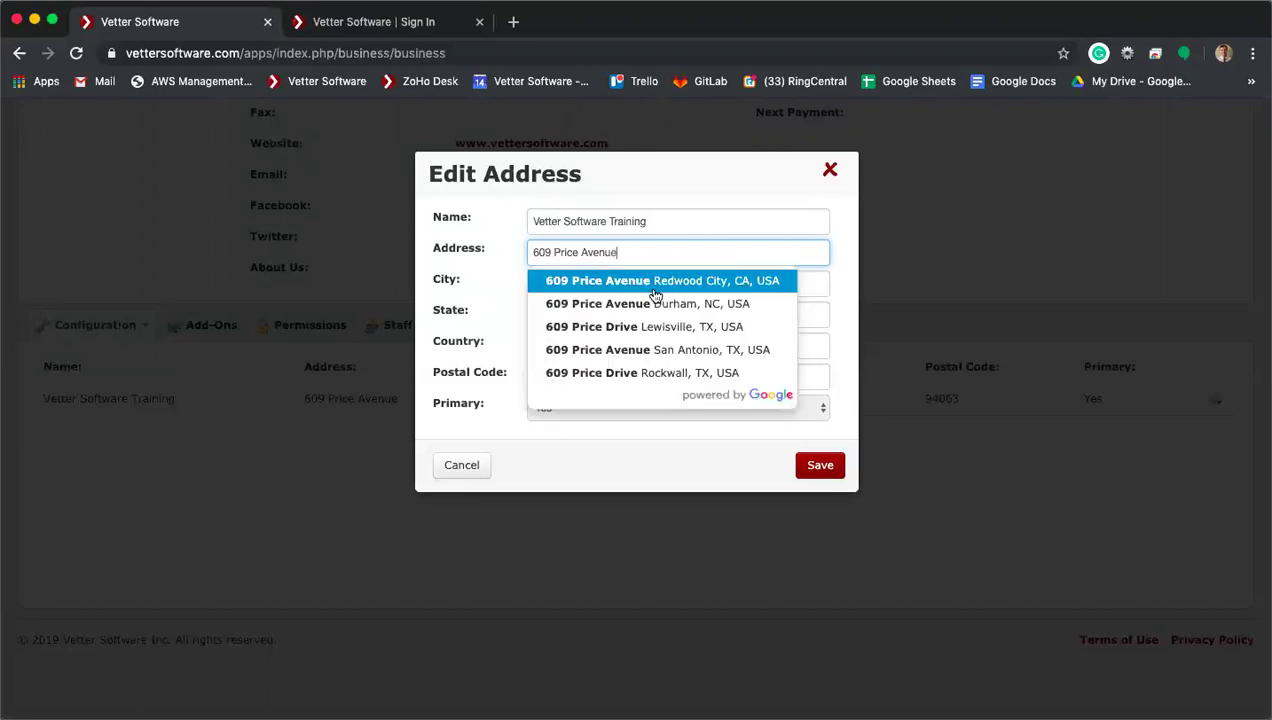
{"action": "left_click", "coordinate": [842, 172]}
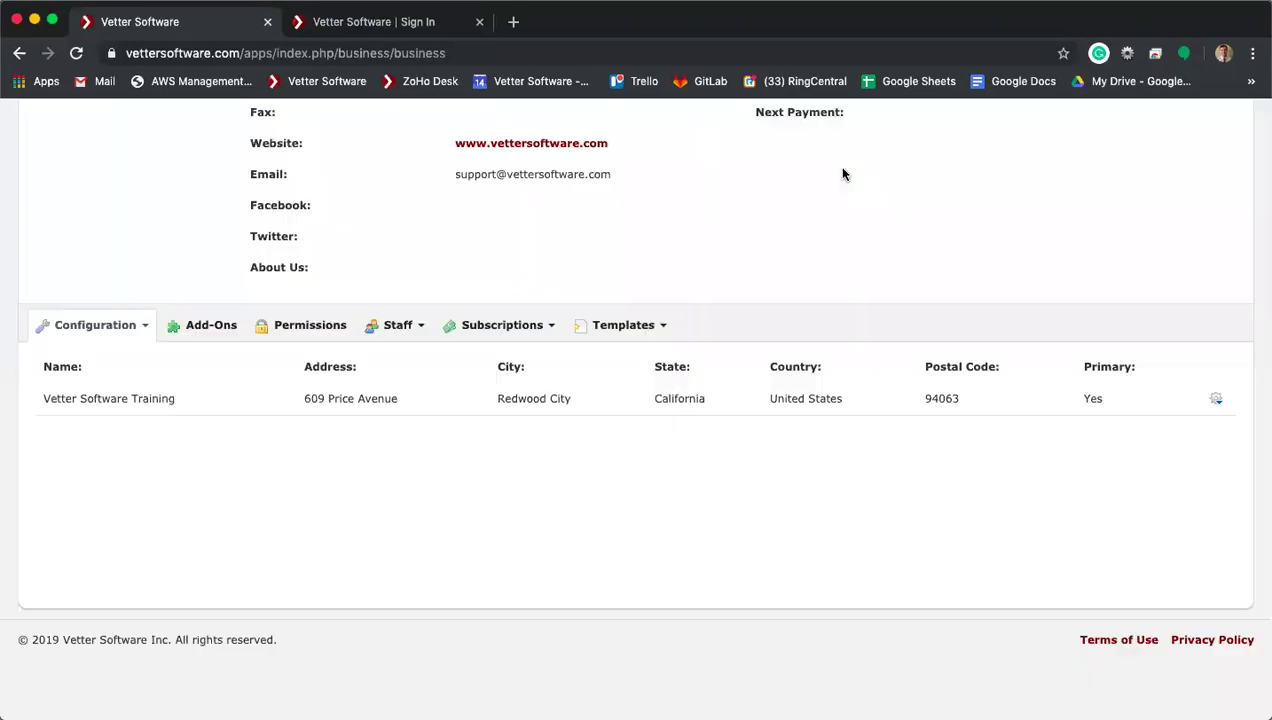
Step: Start a new tax named CA State Tax with a rate of 7.25%
{"action": "scroll", "coordinate": [233, 250], "scroll_direction": "up", "scroll_amount": 2}
{"action": "scroll", "coordinate": [233, 250], "scroll_direction": "up", "scroll_amount": 1}
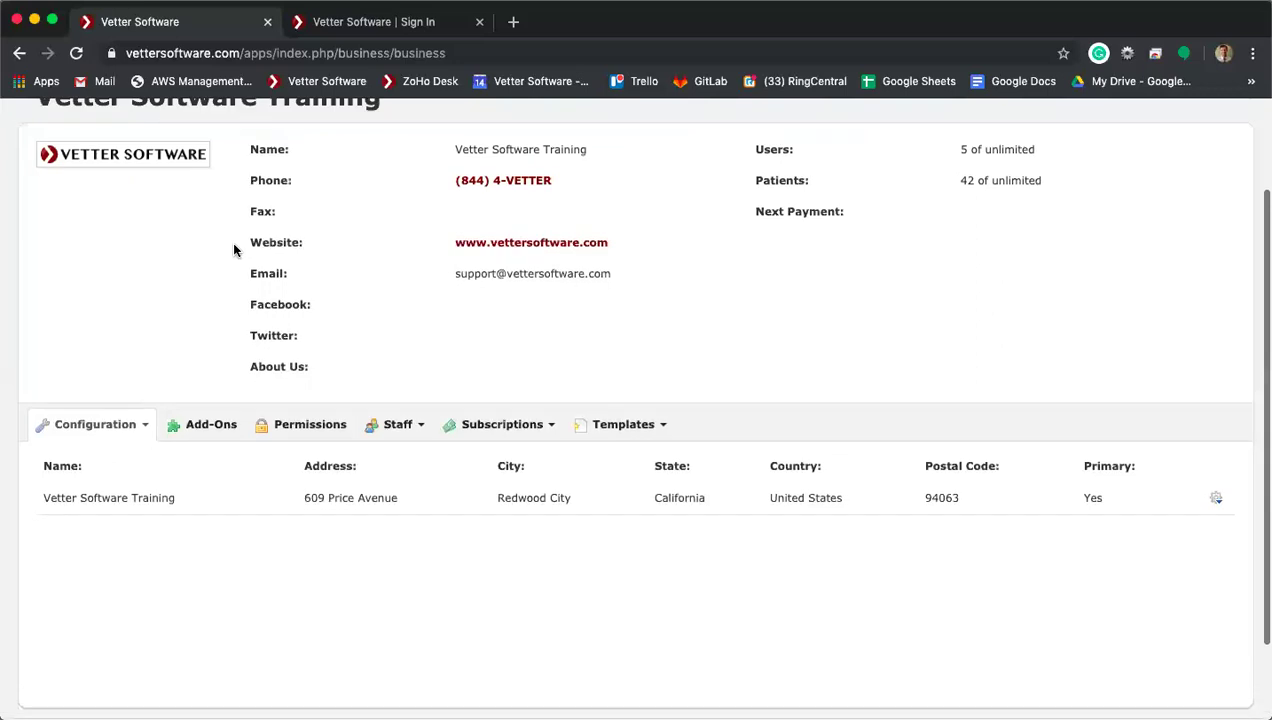
{"action": "left_click", "coordinate": [135, 427]}
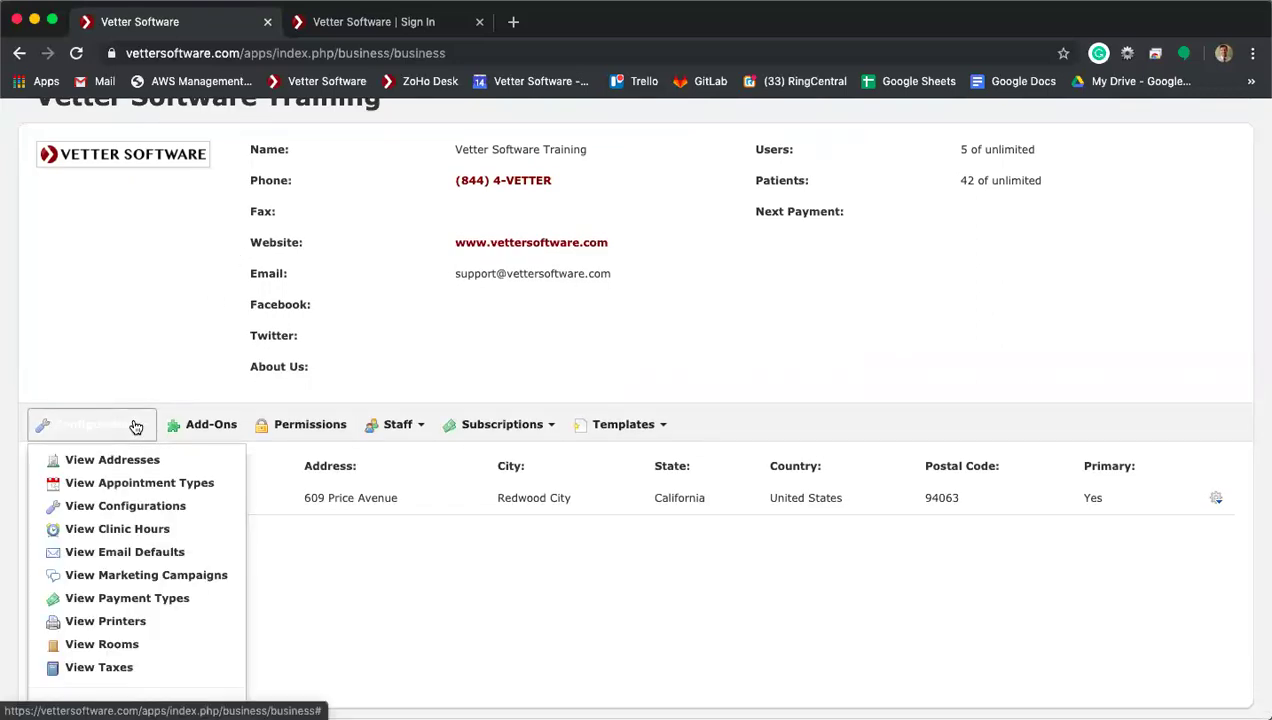
{"action": "scroll", "coordinate": [135, 427], "scroll_direction": "down", "scroll_amount": 2}
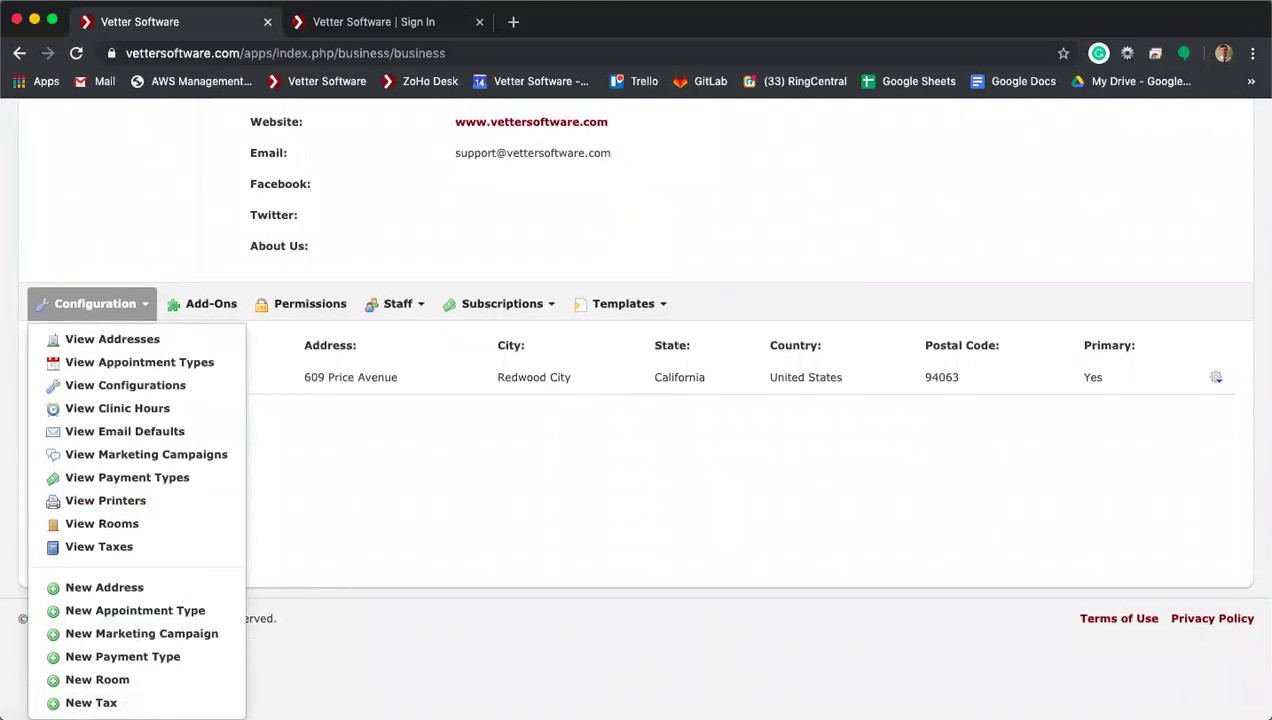
{"action": "left_click", "coordinate": [130, 702]}
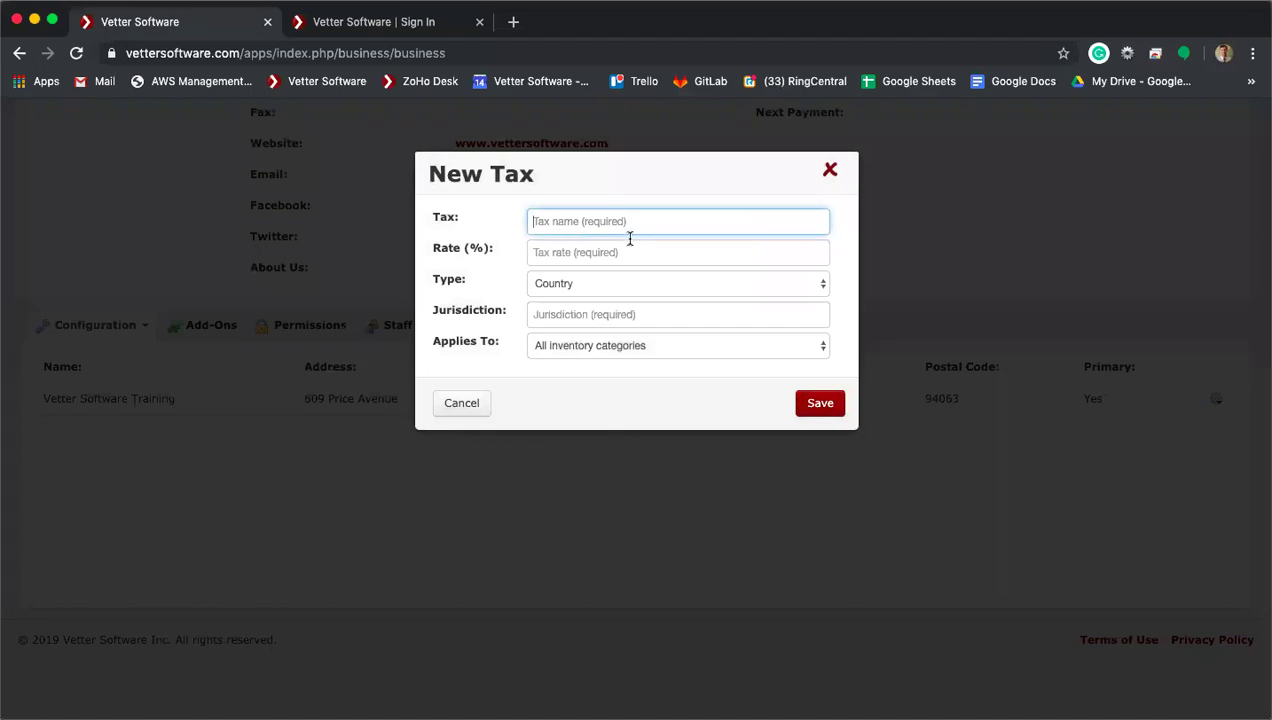
{"action": "type", "text": "CA State"}
{"action": "key", "text": "BackSpace"}
{"action": "type", "text": "te Tax"}
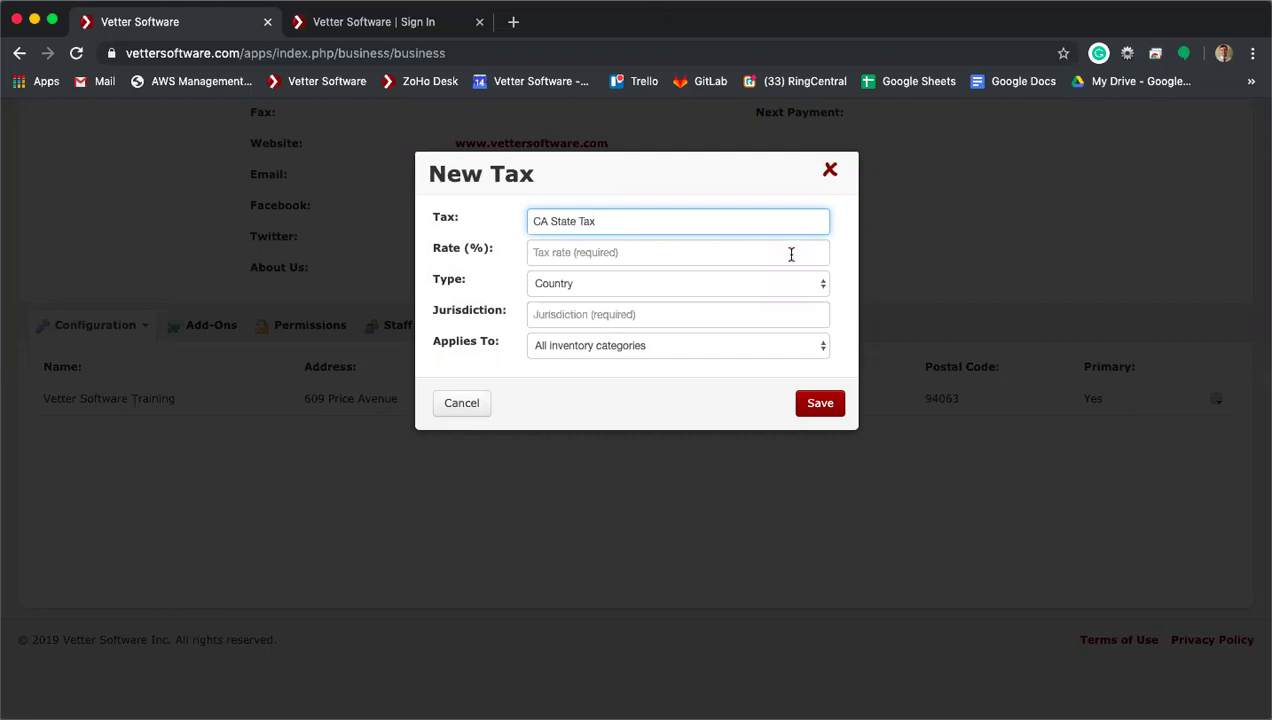
{"action": "left_click", "coordinate": [670, 256]}
{"action": "type", "text": "7.25"}
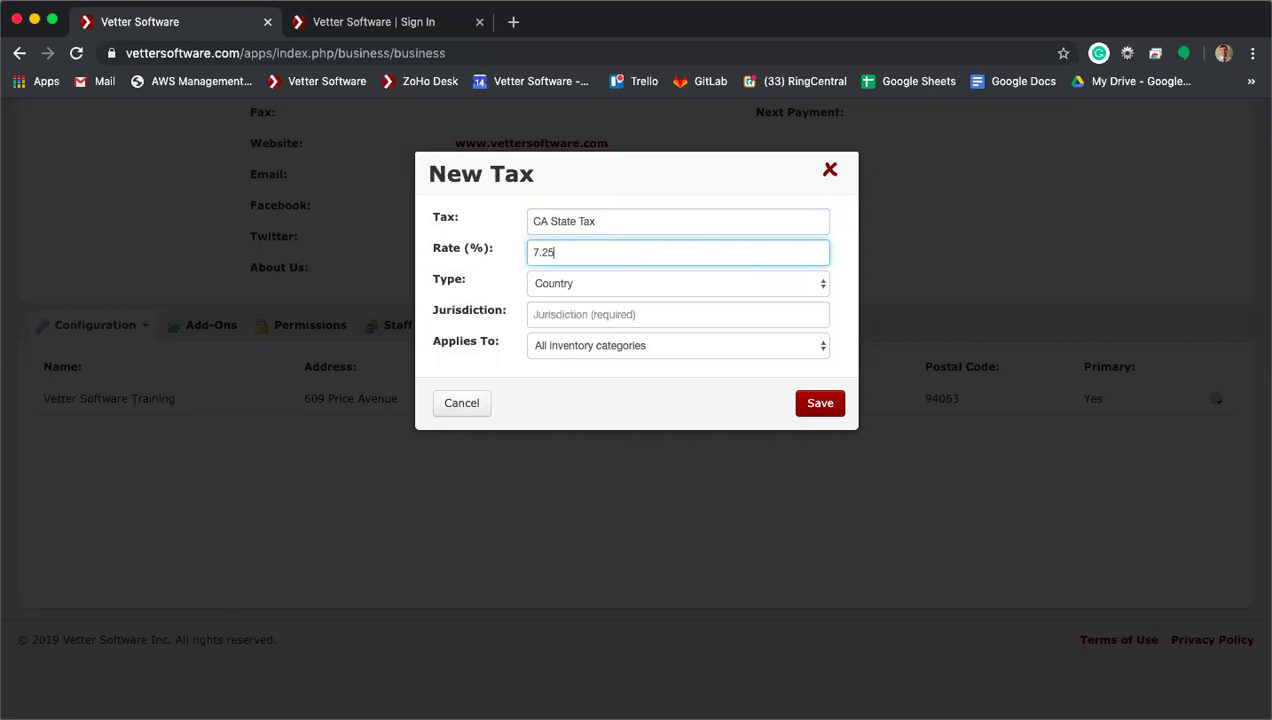
Step: Set the new tax's type to State and its jurisdiction to California, United States
{"action": "left_click", "coordinate": [645, 284]}
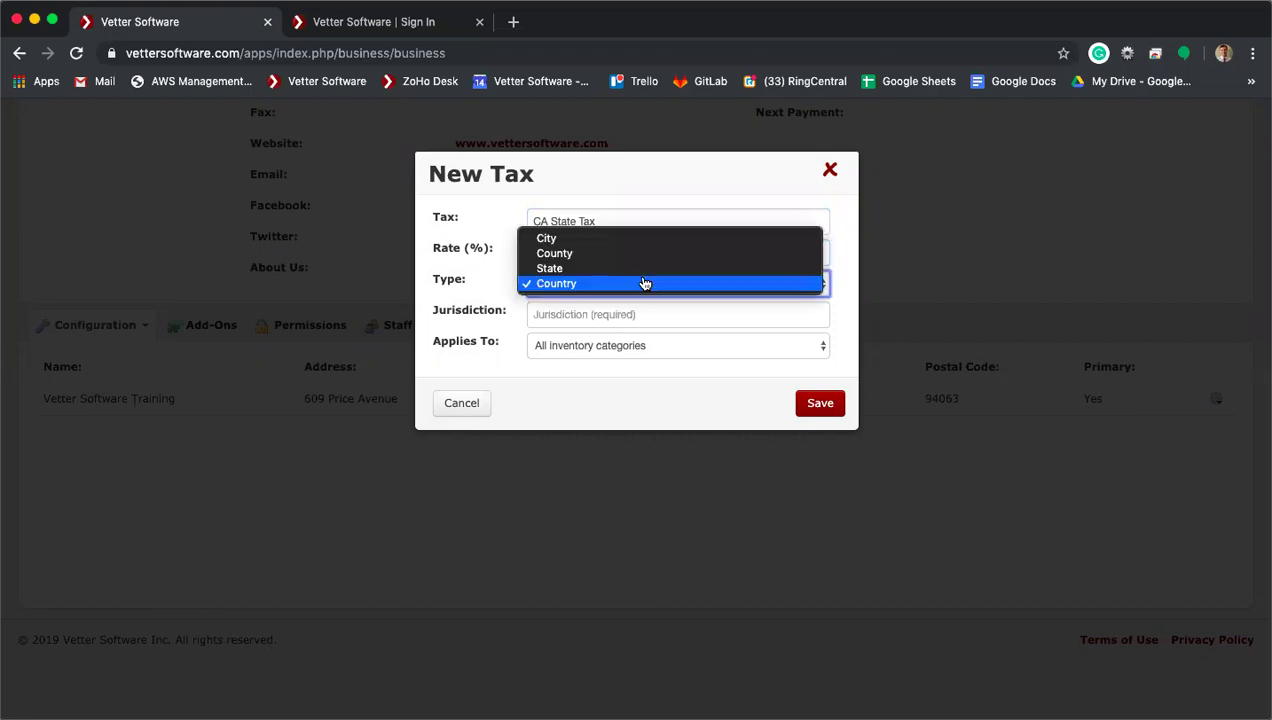
{"action": "left_click", "coordinate": [612, 276]}
{"action": "left_click", "coordinate": [598, 316]}
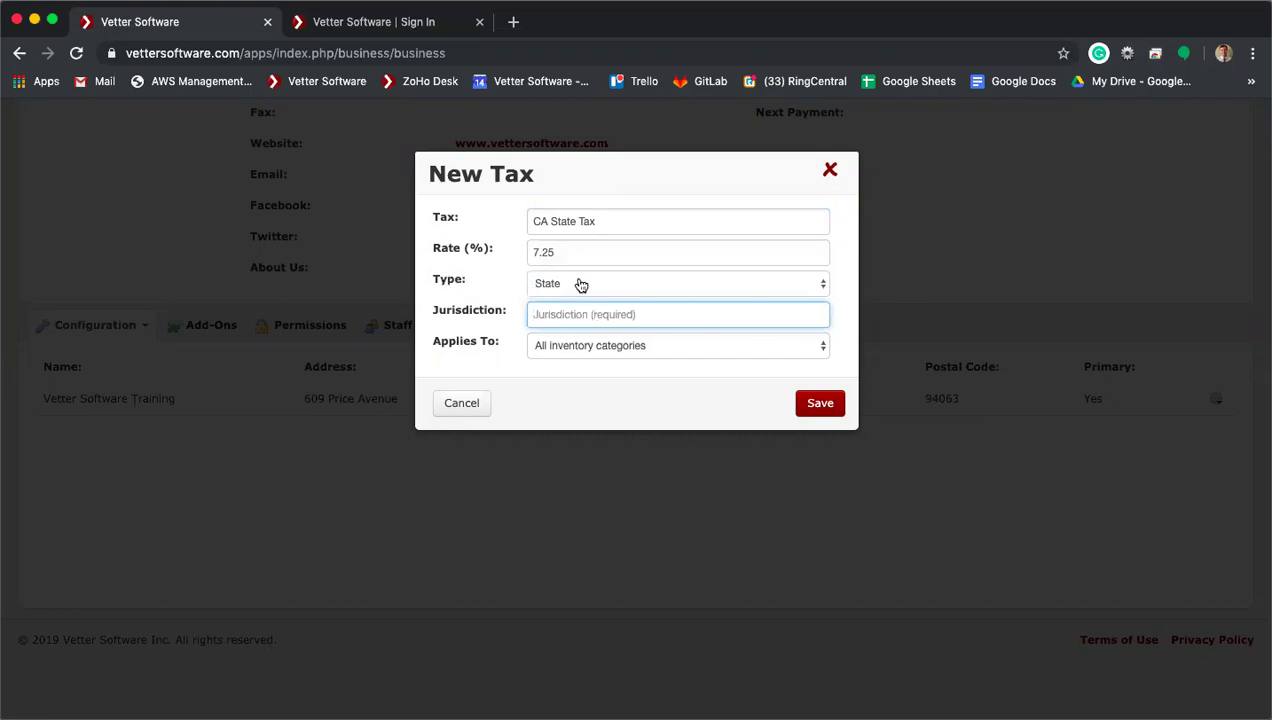
{"action": "type", "text": "califor"}
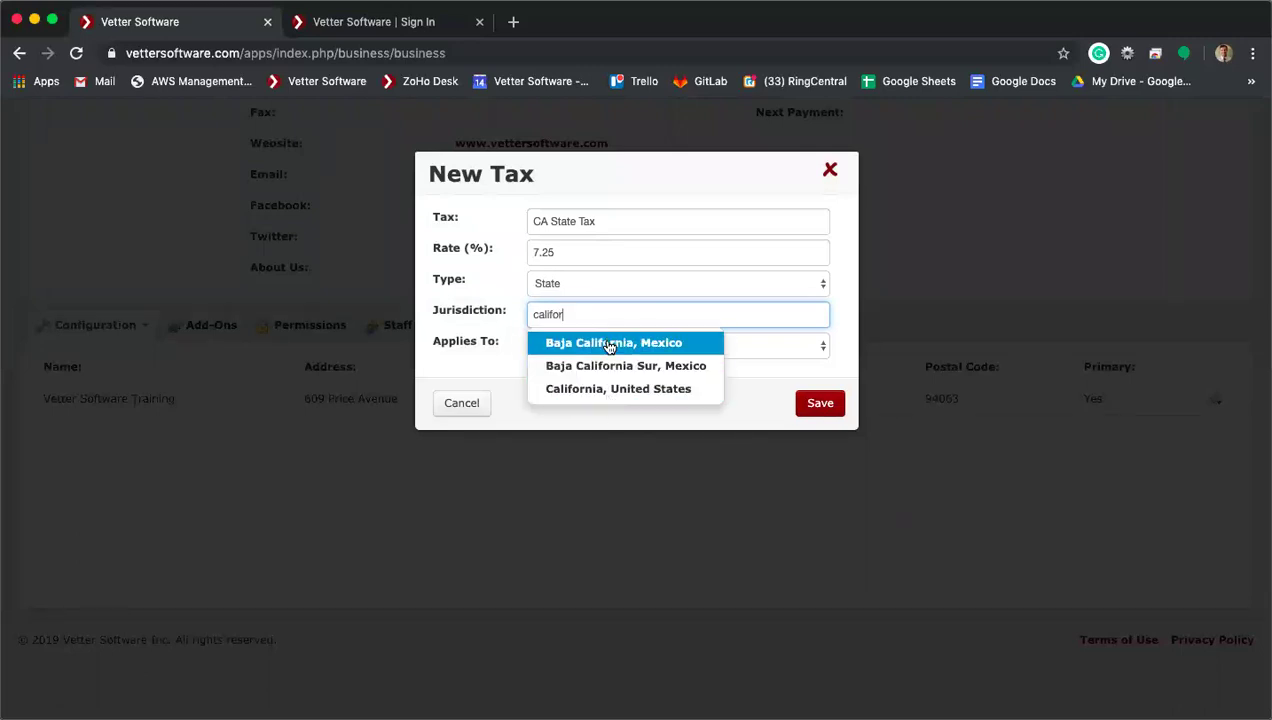
{"action": "left_click", "coordinate": [625, 396]}
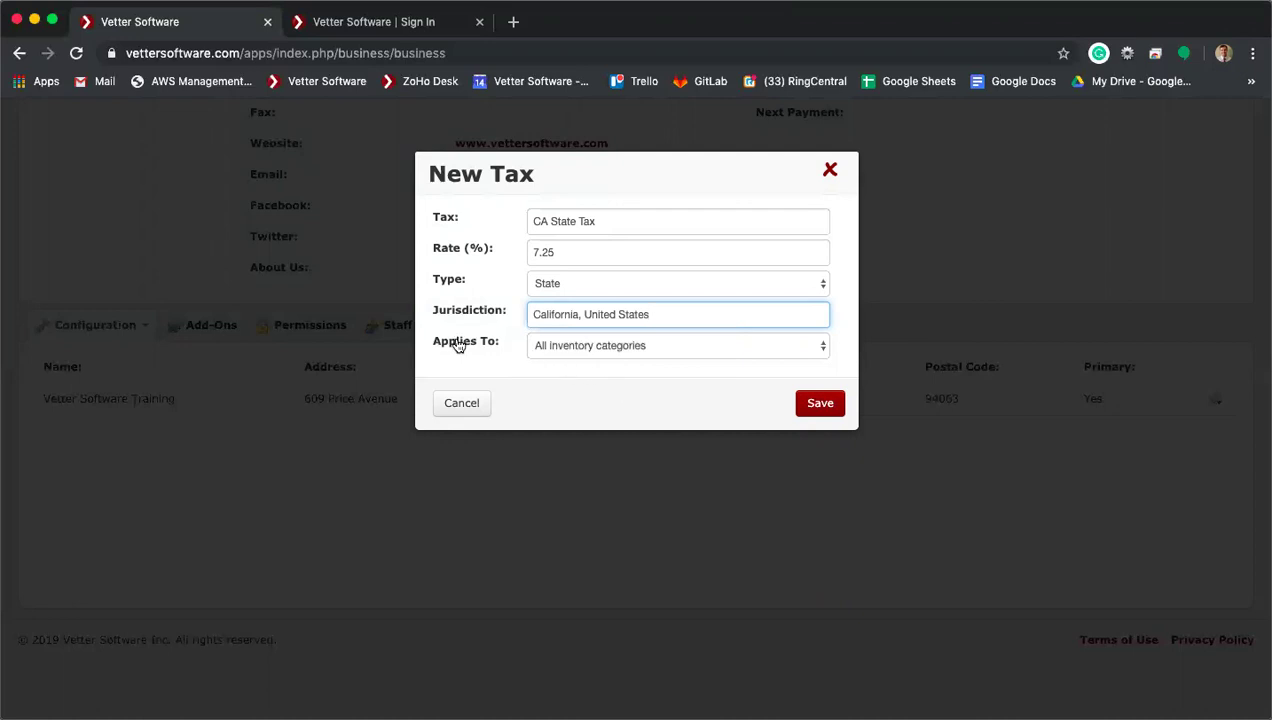
Step: Apply the new tax to specific inventory categories and add the Retail category
{"action": "left_click", "coordinate": [575, 357]}
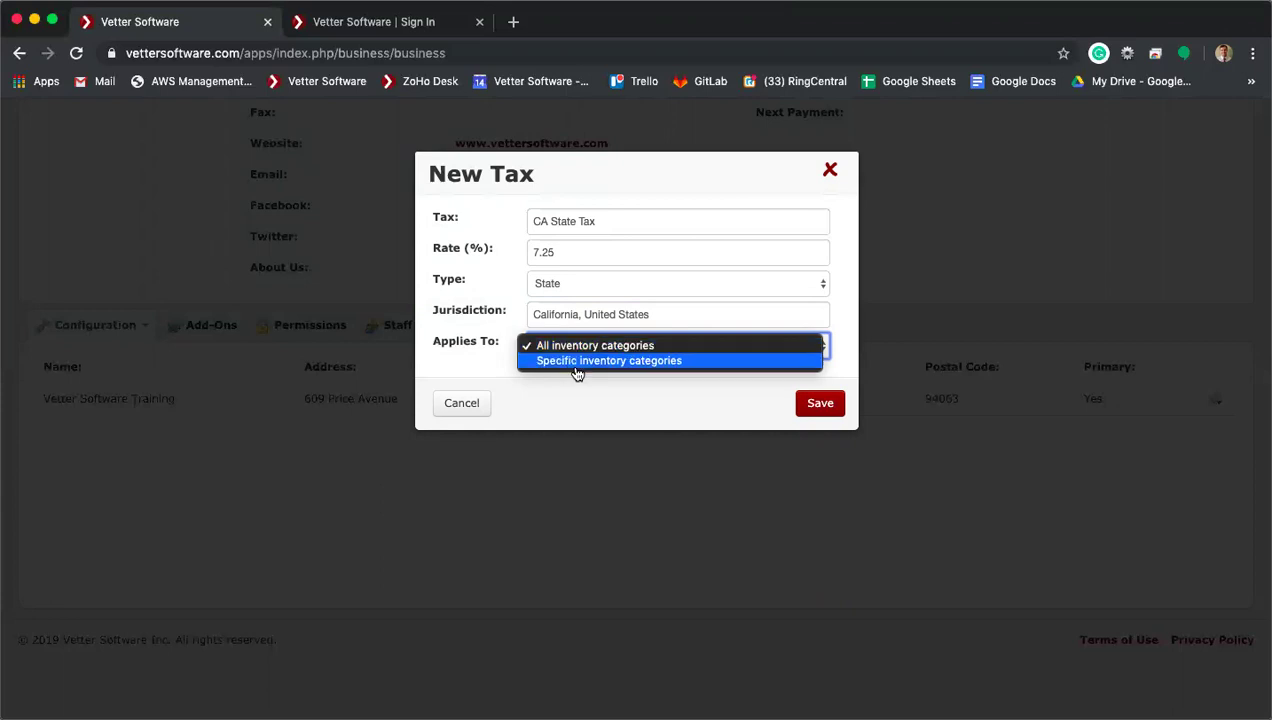
{"action": "left_click", "coordinate": [574, 362]}
{"action": "left_click", "coordinate": [573, 378]}
{"action": "type", "text": "retail"}
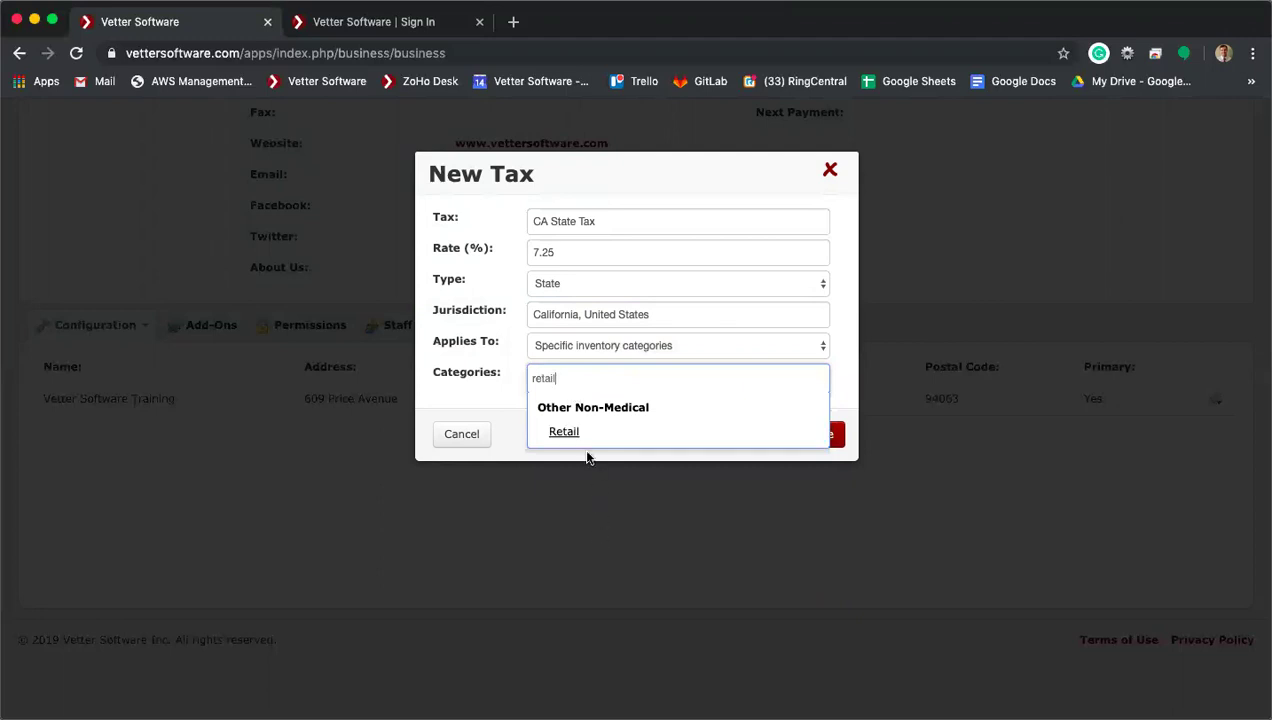
{"action": "left_click", "coordinate": [566, 433]}
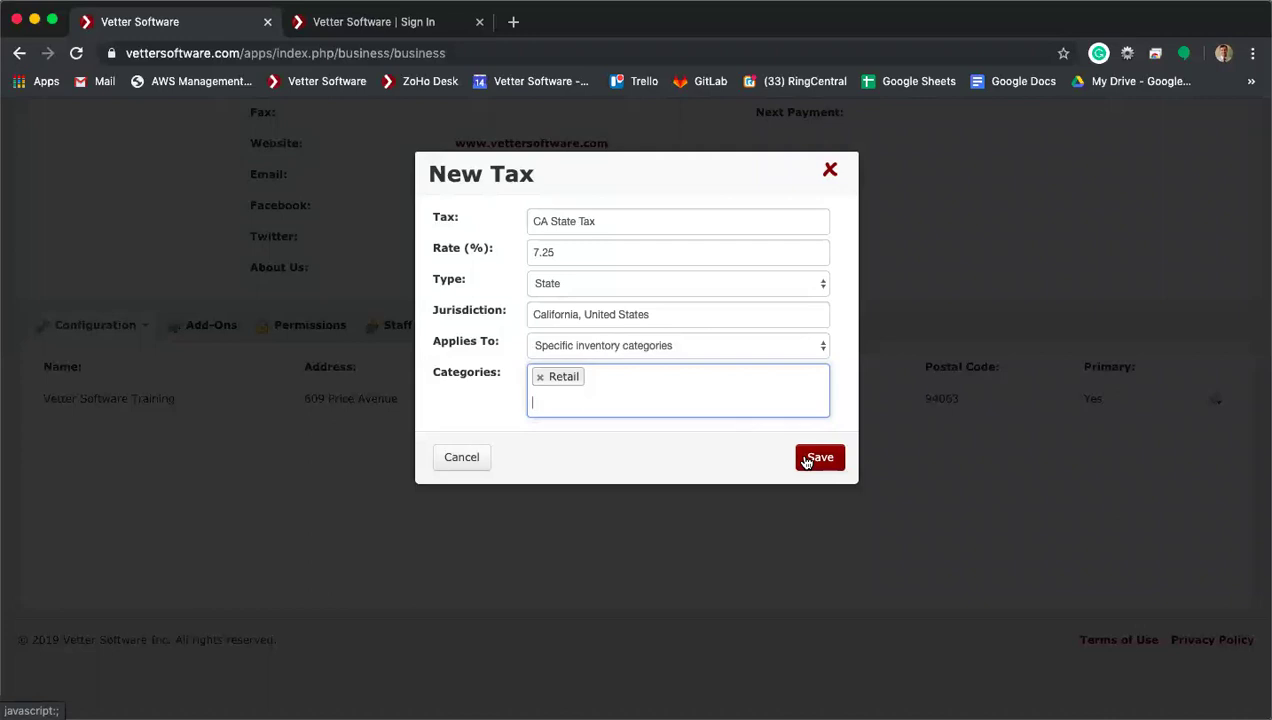
Step: Change the new tax's type to County, then close the tax form without saving
{"action": "left_click", "coordinate": [676, 287]}
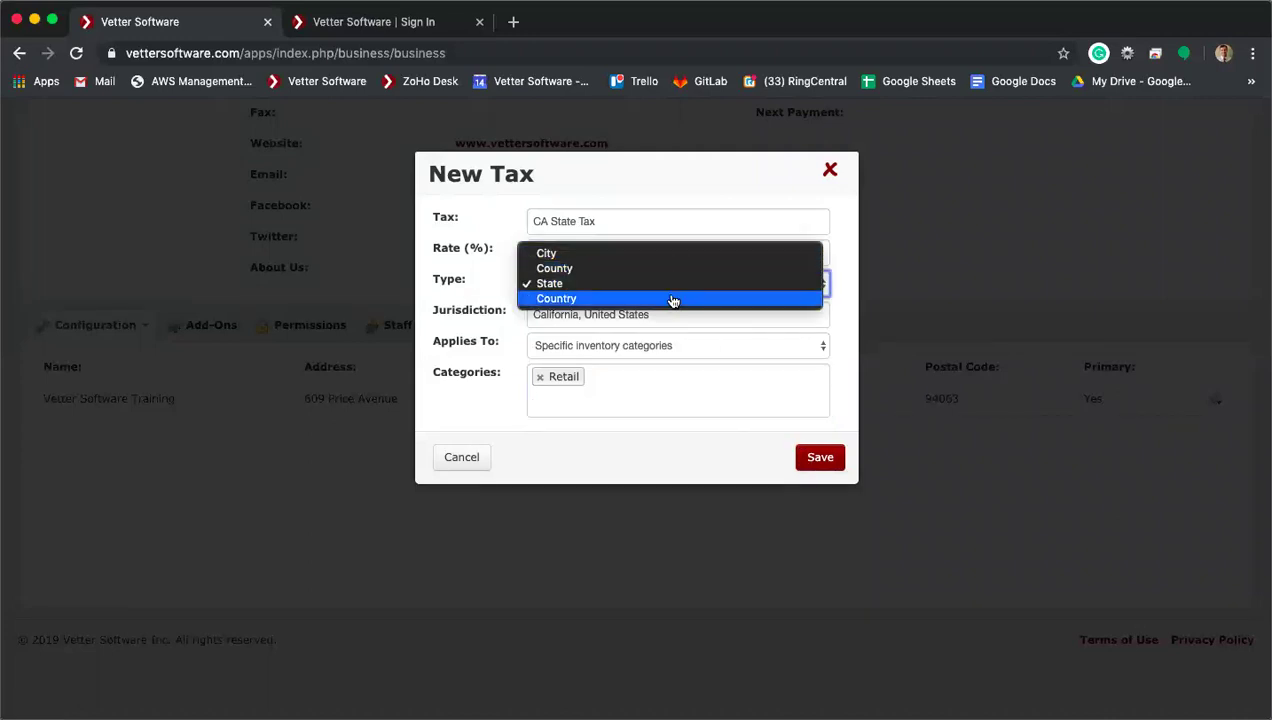
{"action": "left_click", "coordinate": [567, 276]}
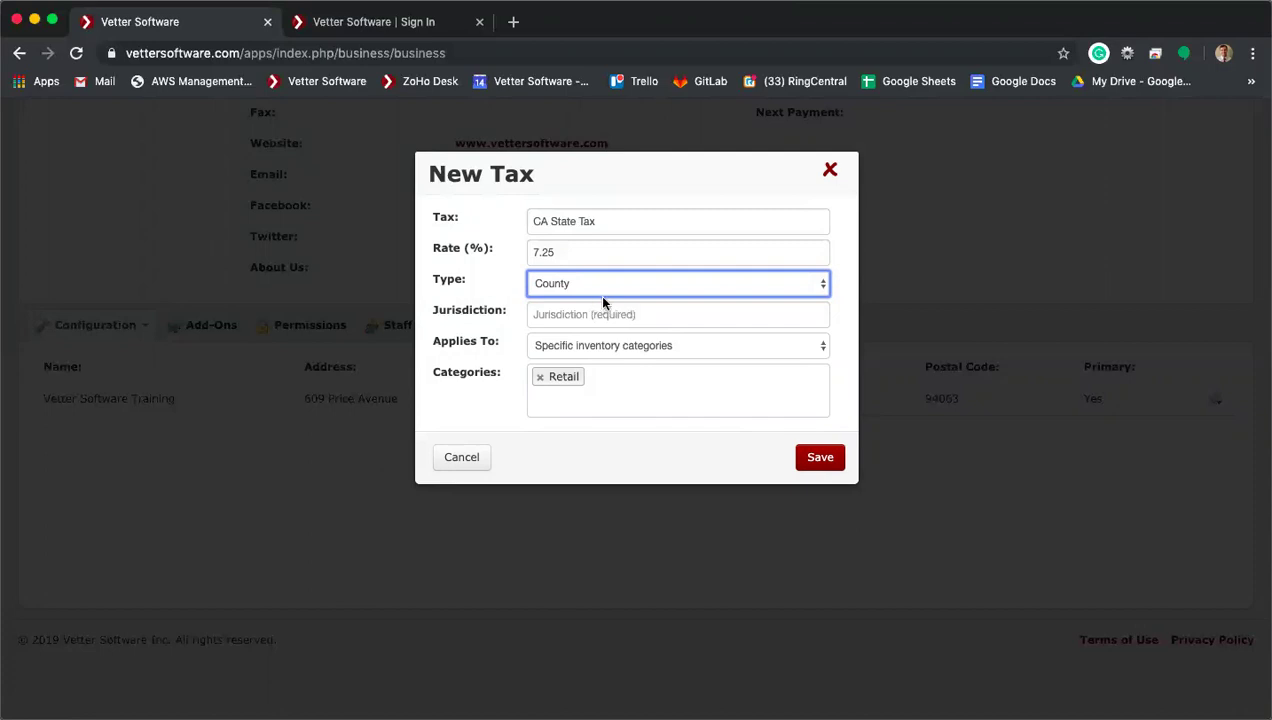
{"action": "left_click", "coordinate": [829, 172]}
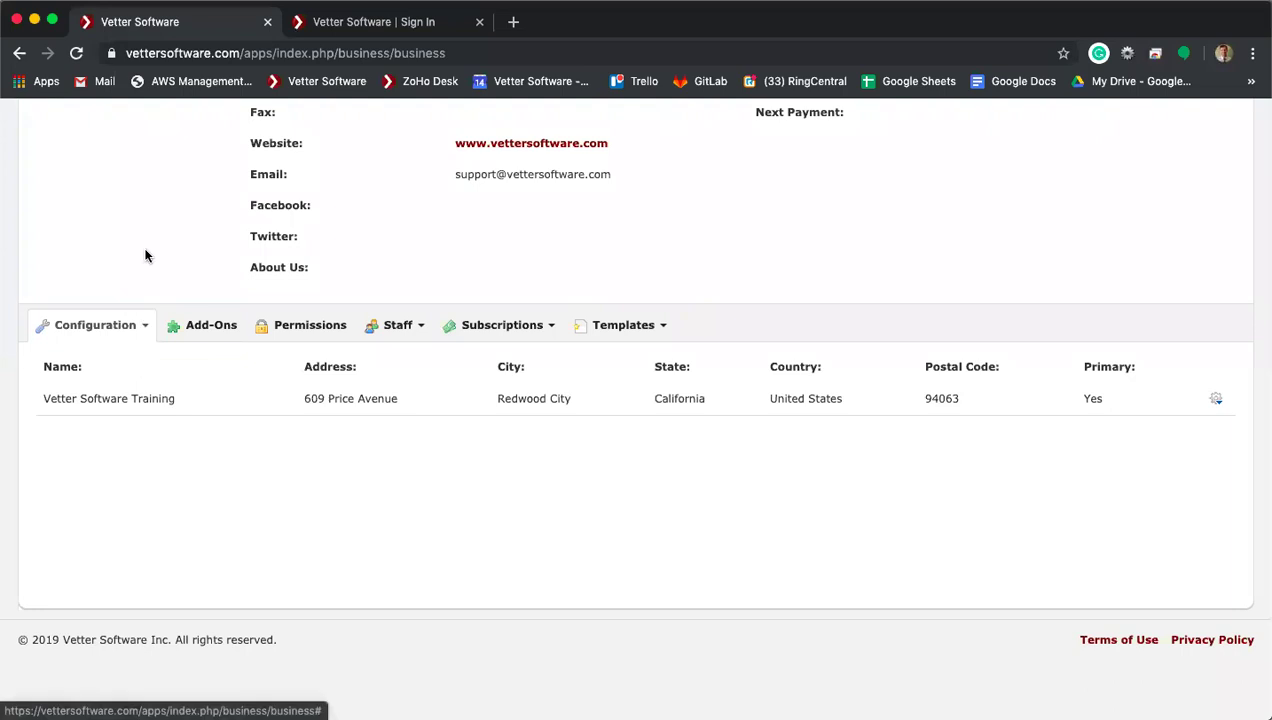
Step: List the practice's taxes and open the California state tax for review, then close it without changes
{"action": "scroll", "coordinate": [145, 256], "scroll_direction": "up", "scroll_amount": 5}
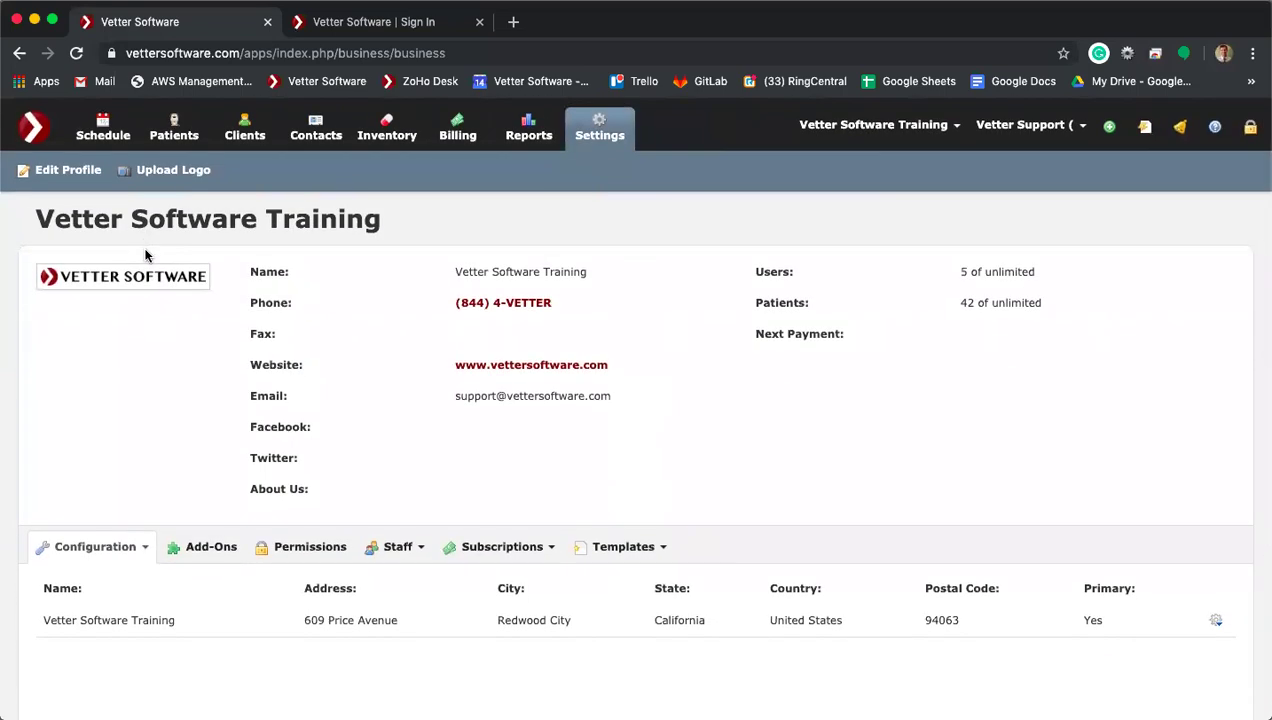
{"action": "left_click", "coordinate": [125, 542]}
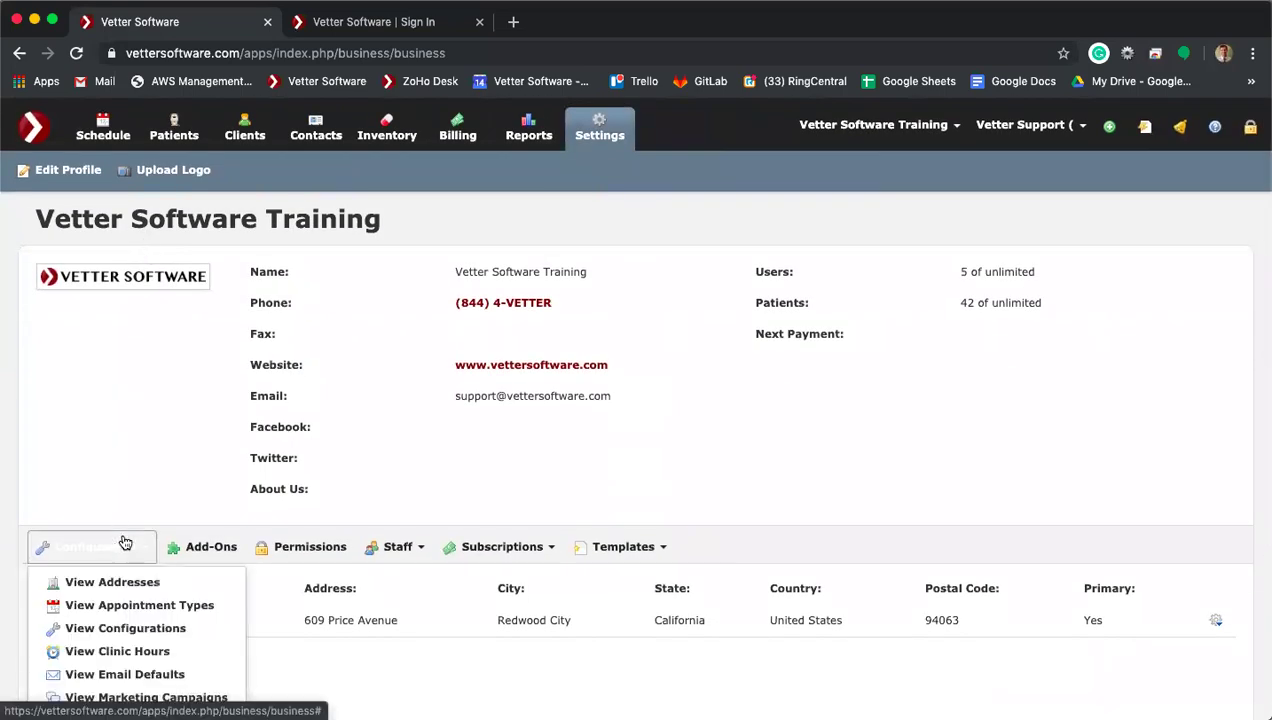
{"action": "scroll", "coordinate": [125, 542], "scroll_direction": "down", "scroll_amount": 3}
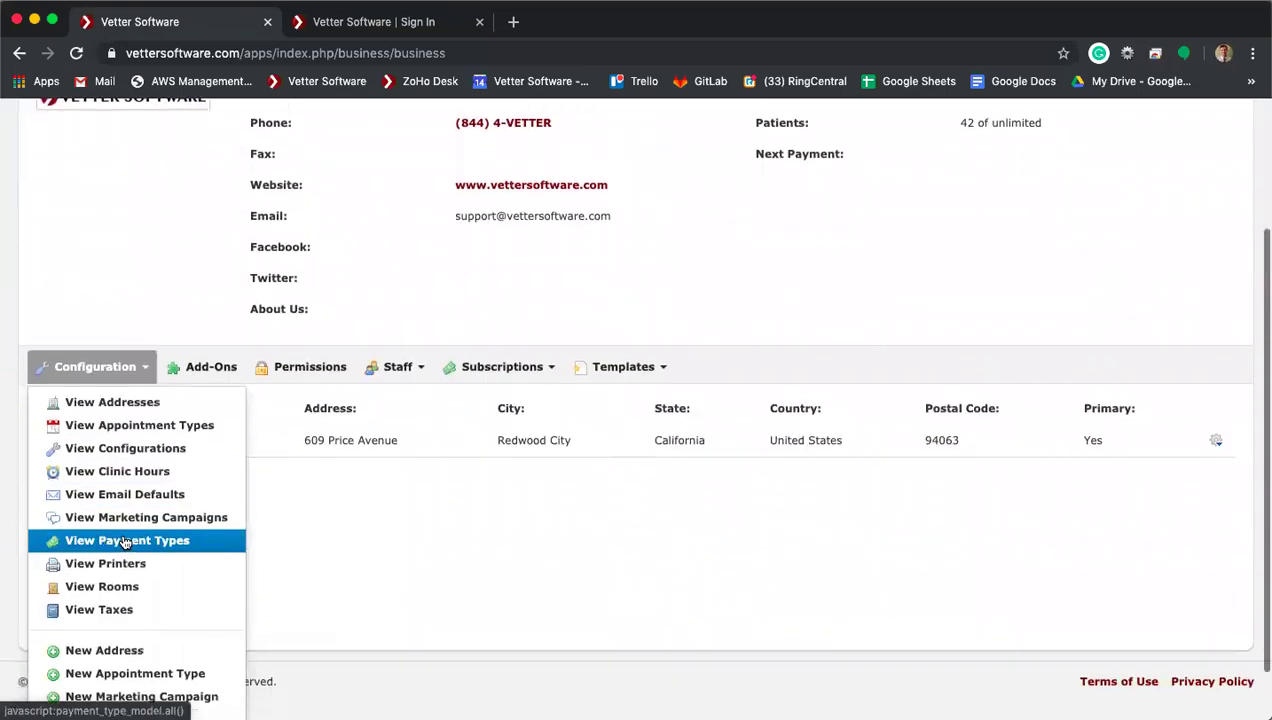
{"action": "left_click", "coordinate": [130, 609]}
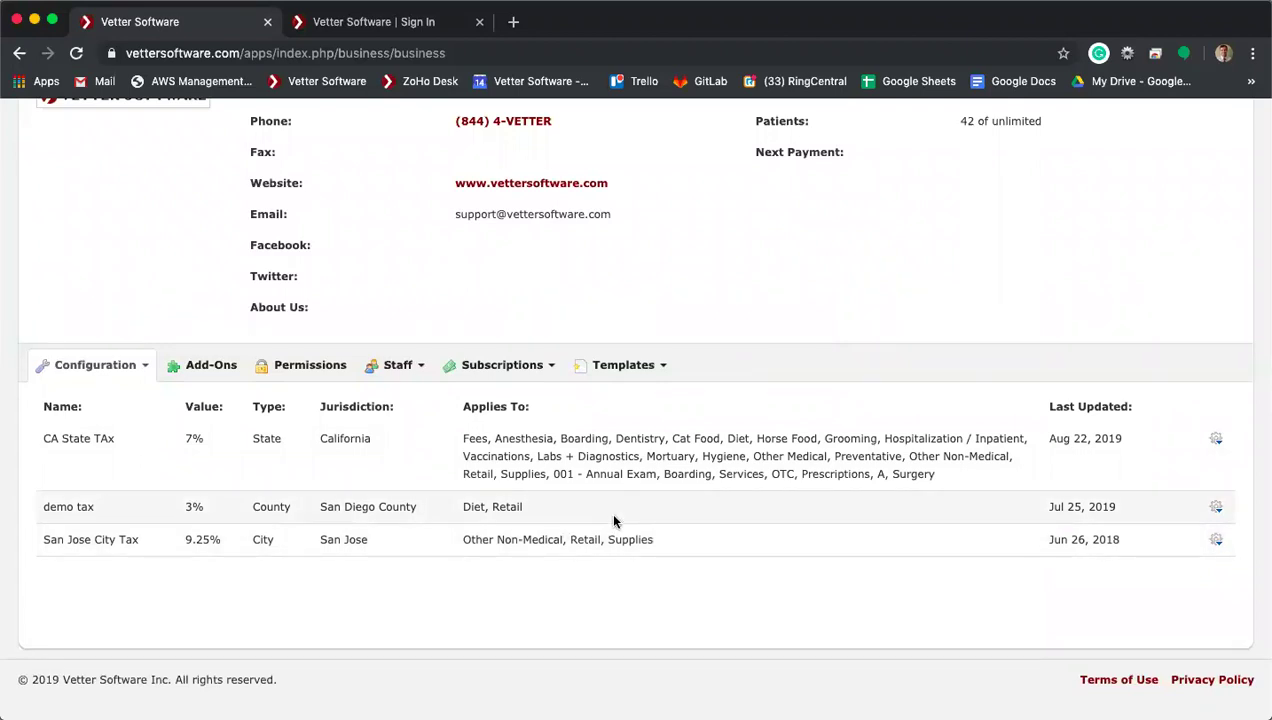
{"action": "left_click", "coordinate": [1216, 440]}
{"action": "left_click", "coordinate": [1165, 461]}
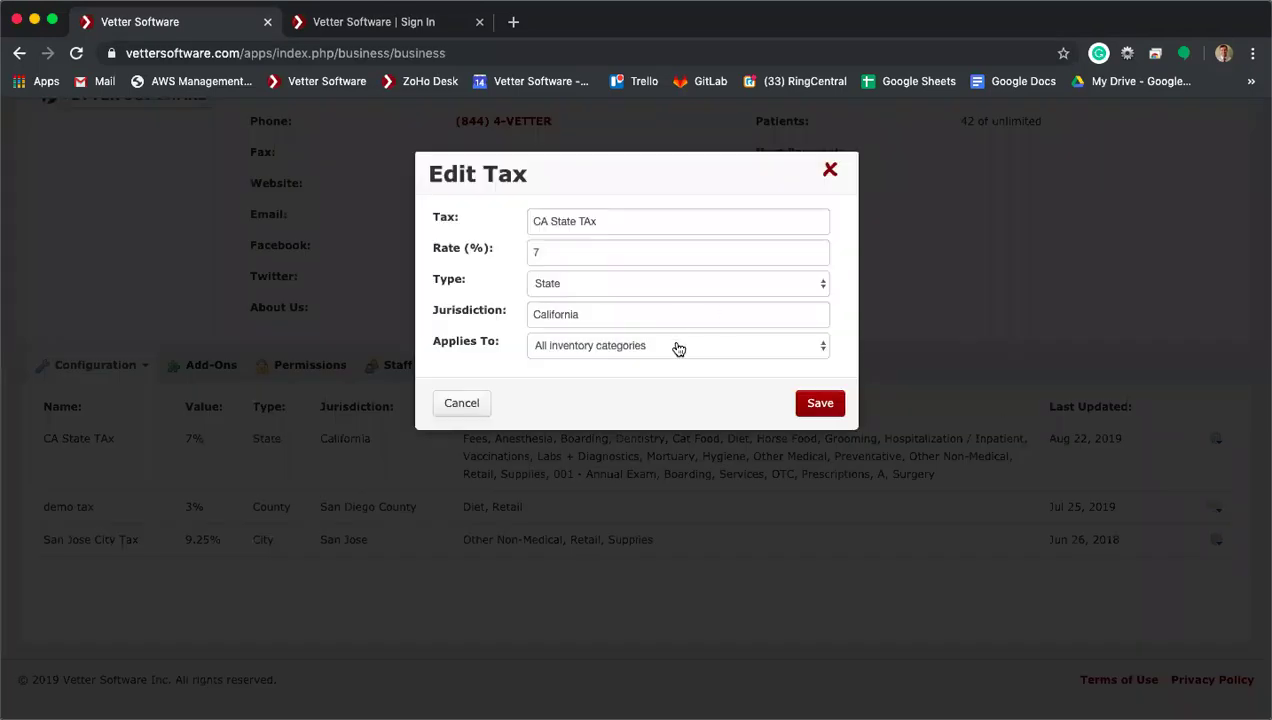
{"action": "left_click", "coordinate": [830, 171]}
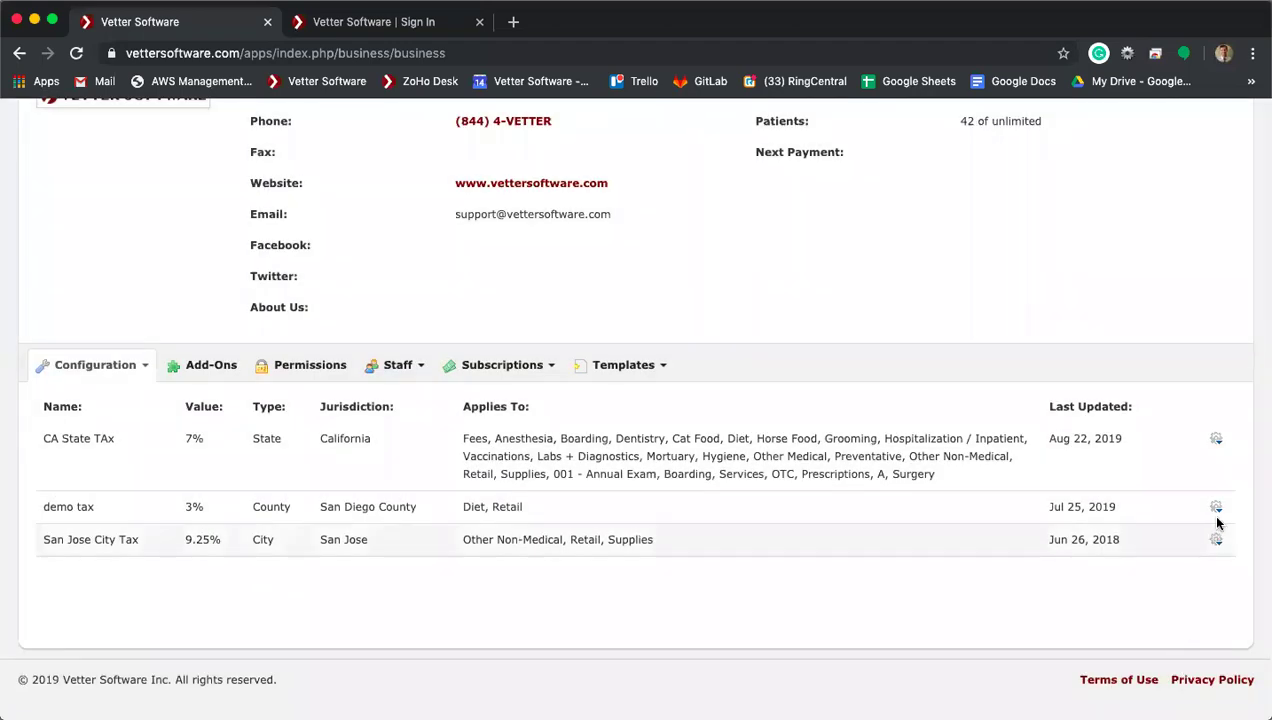
Step: Try removing the Diet category from the demo tax, browse the other available categories, and close the form without saving
{"action": "left_click", "coordinate": [1216, 507]}
{"action": "left_click", "coordinate": [1170, 527]}
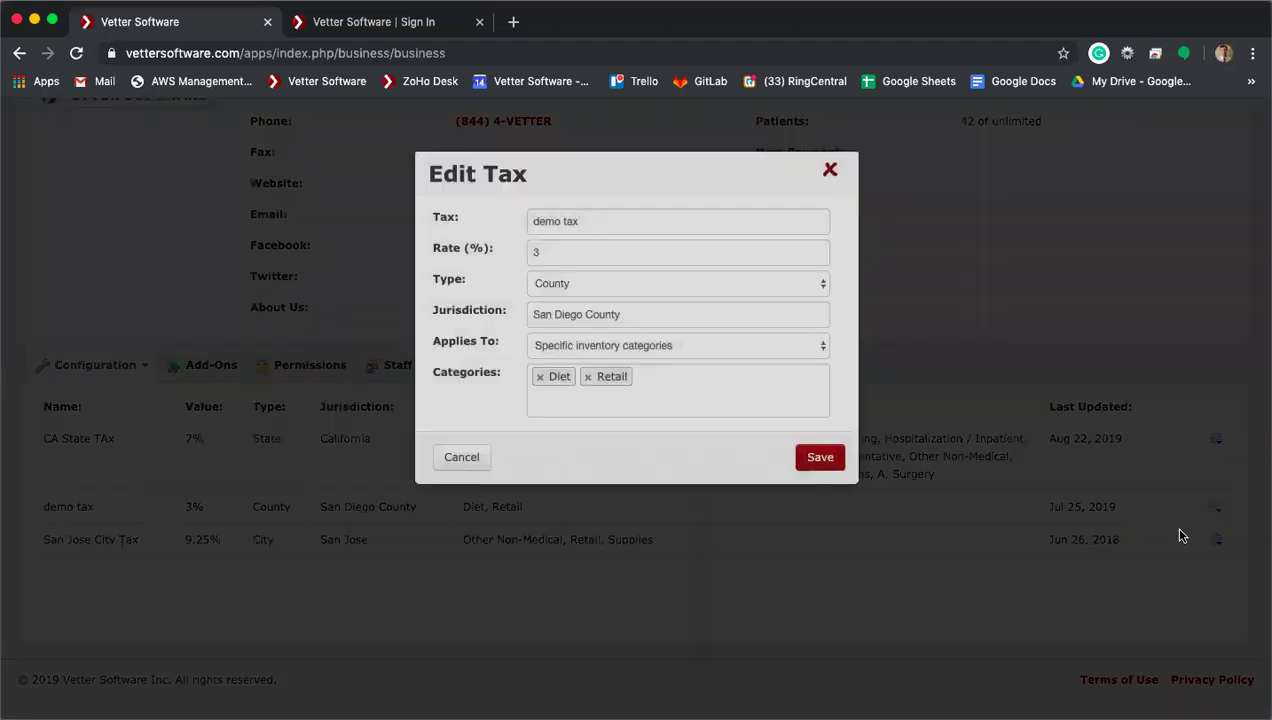
{"action": "left_click", "coordinate": [540, 377]}
{"action": "left_click", "coordinate": [637, 447]}
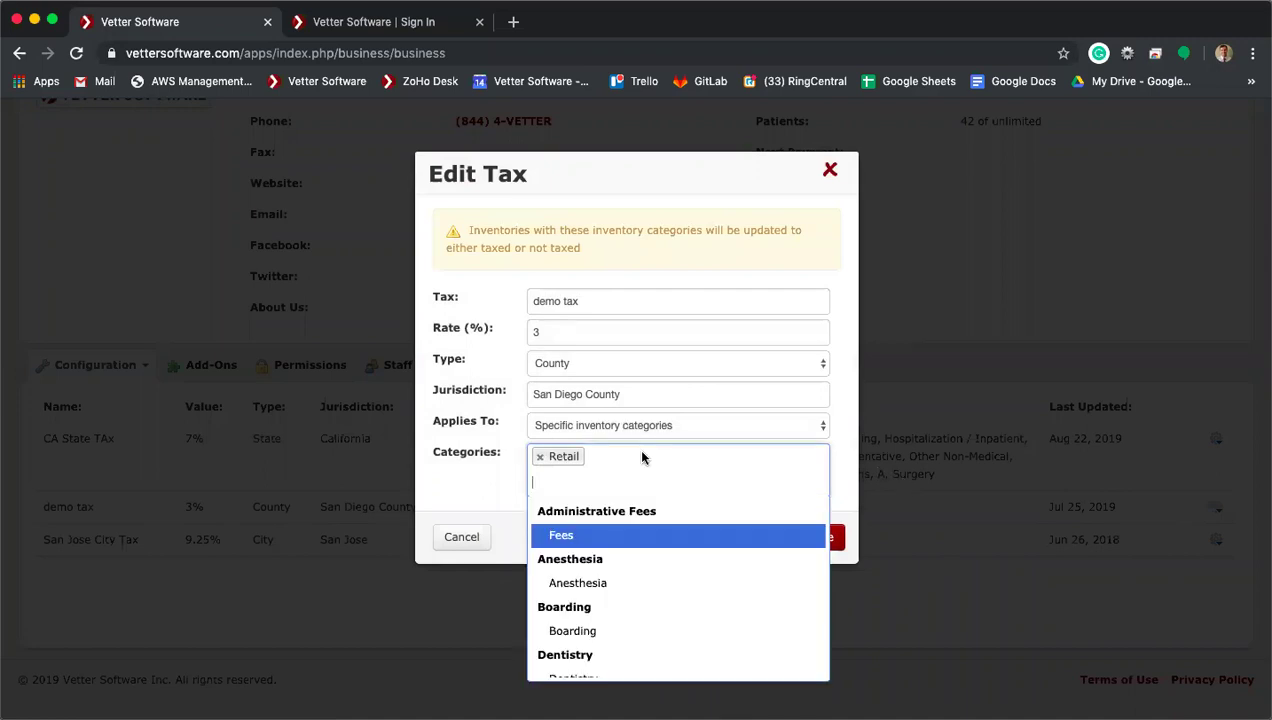
{"action": "scroll", "coordinate": [565, 628], "scroll_direction": "down", "scroll_amount": 3}
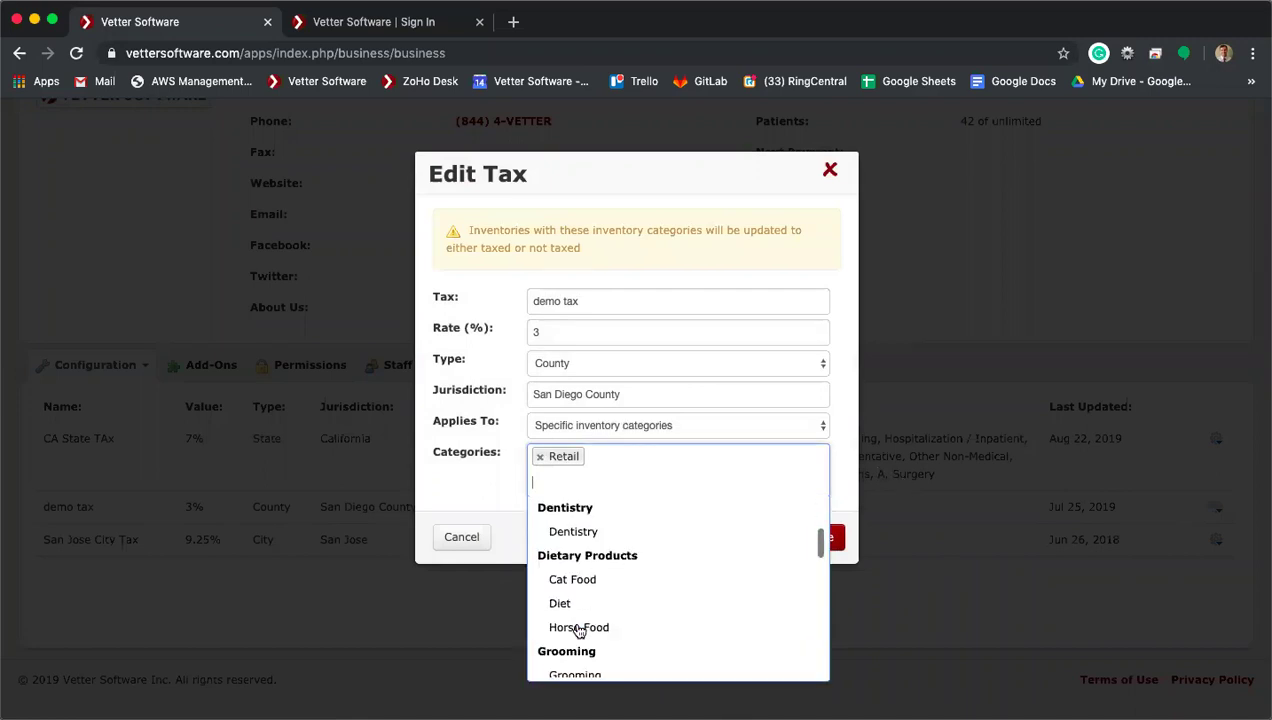
{"action": "left_click", "coordinate": [838, 176]}
{"action": "left_click", "coordinate": [838, 176]}
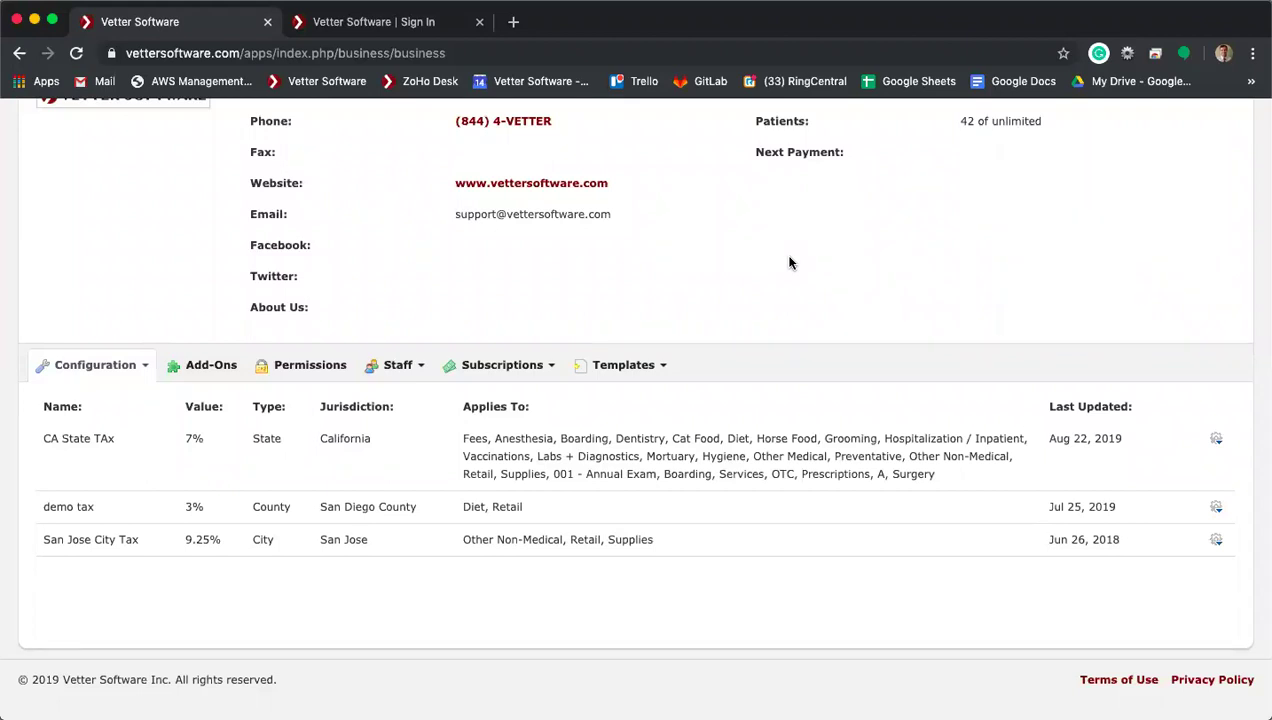
Step: Start a new inventory category of type Immunizations from the inventory dashboard, then close the form without saving
{"action": "scroll", "coordinate": [789, 263], "scroll_direction": "up", "scroll_amount": 5}
{"action": "left_click", "coordinate": [382, 139]}
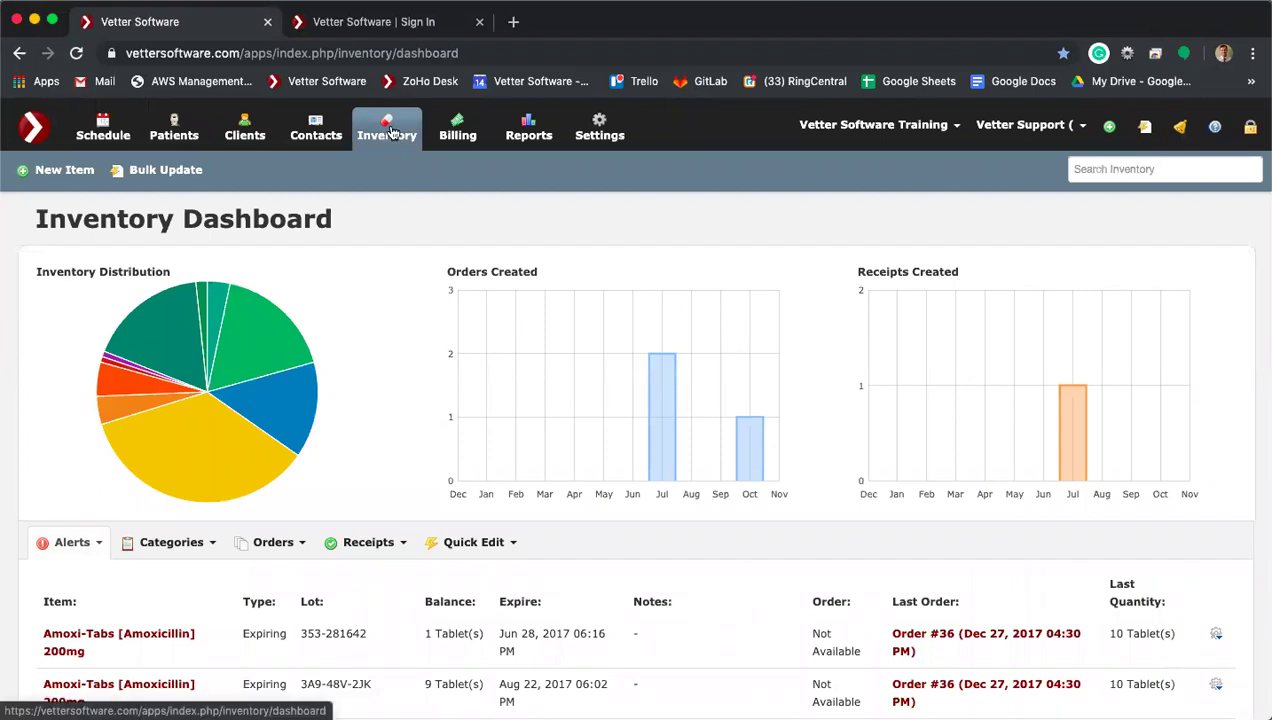
{"action": "left_click", "coordinate": [204, 545]}
{"action": "left_click", "coordinate": [200, 620]}
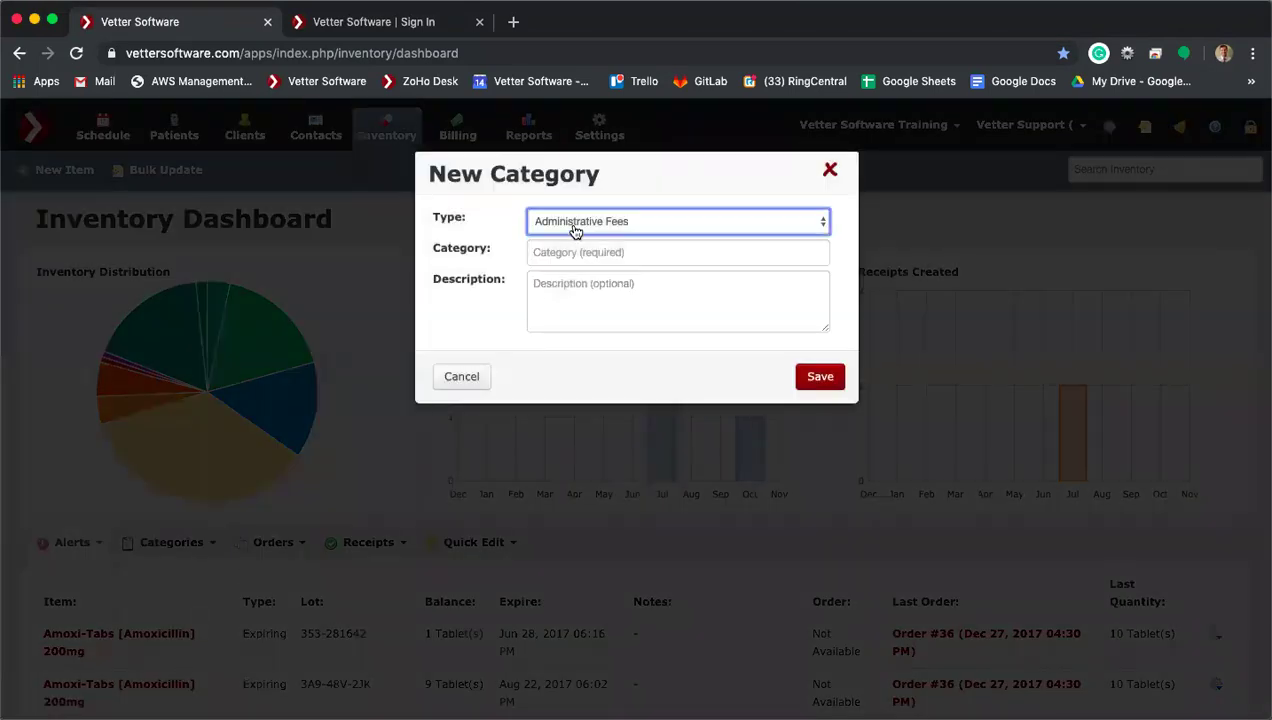
{"action": "left_click", "coordinate": [570, 229]}
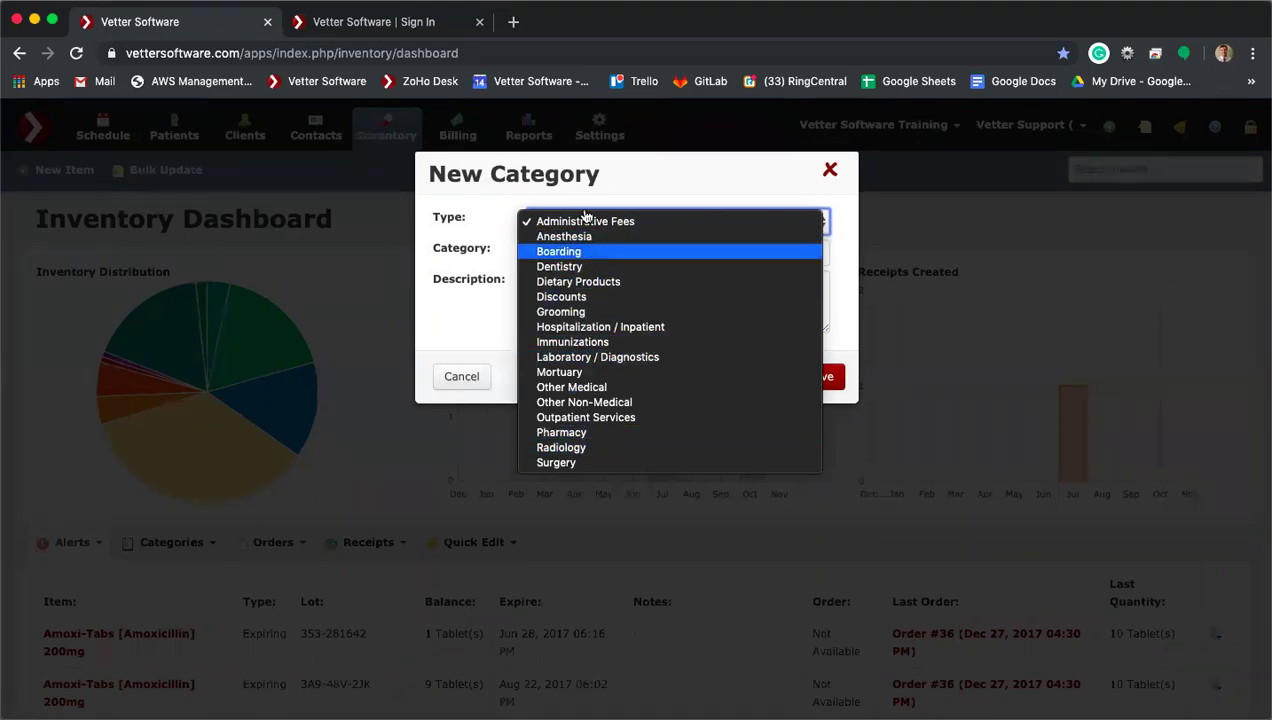
{"action": "left_click", "coordinate": [575, 343]}
{"action": "left_click", "coordinate": [569, 260]}
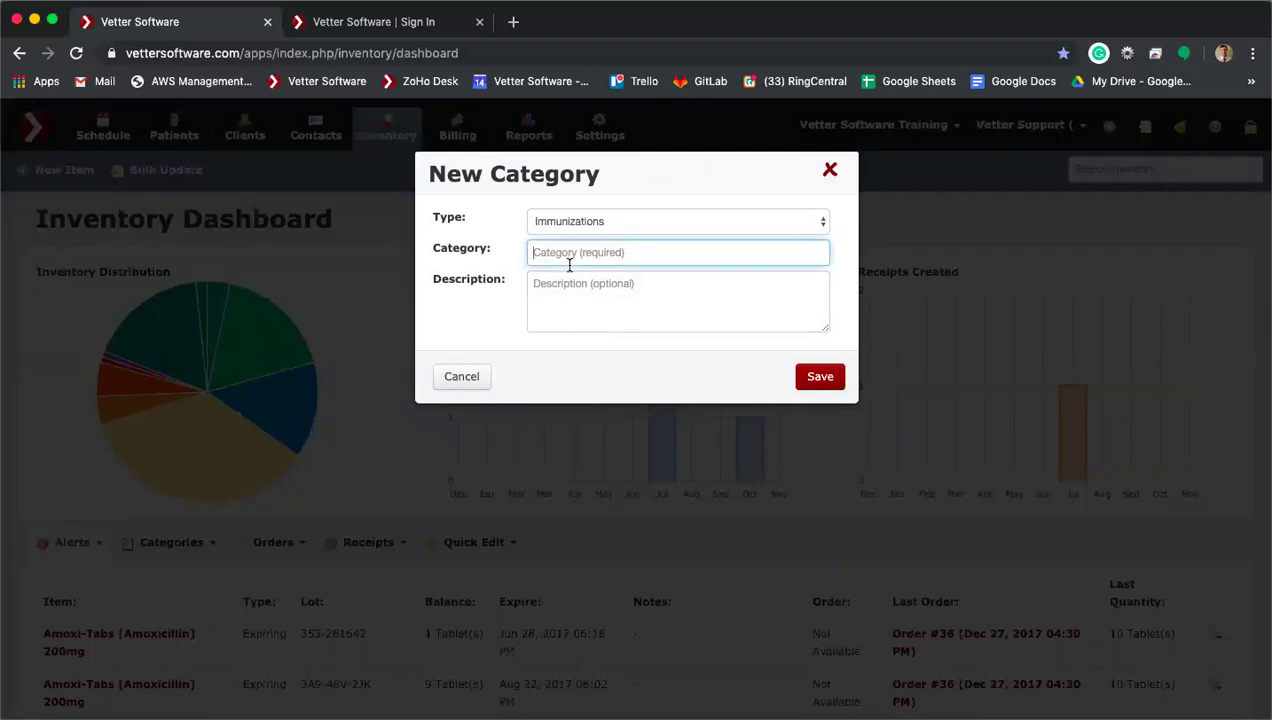
{"action": "left_click", "coordinate": [829, 170]}
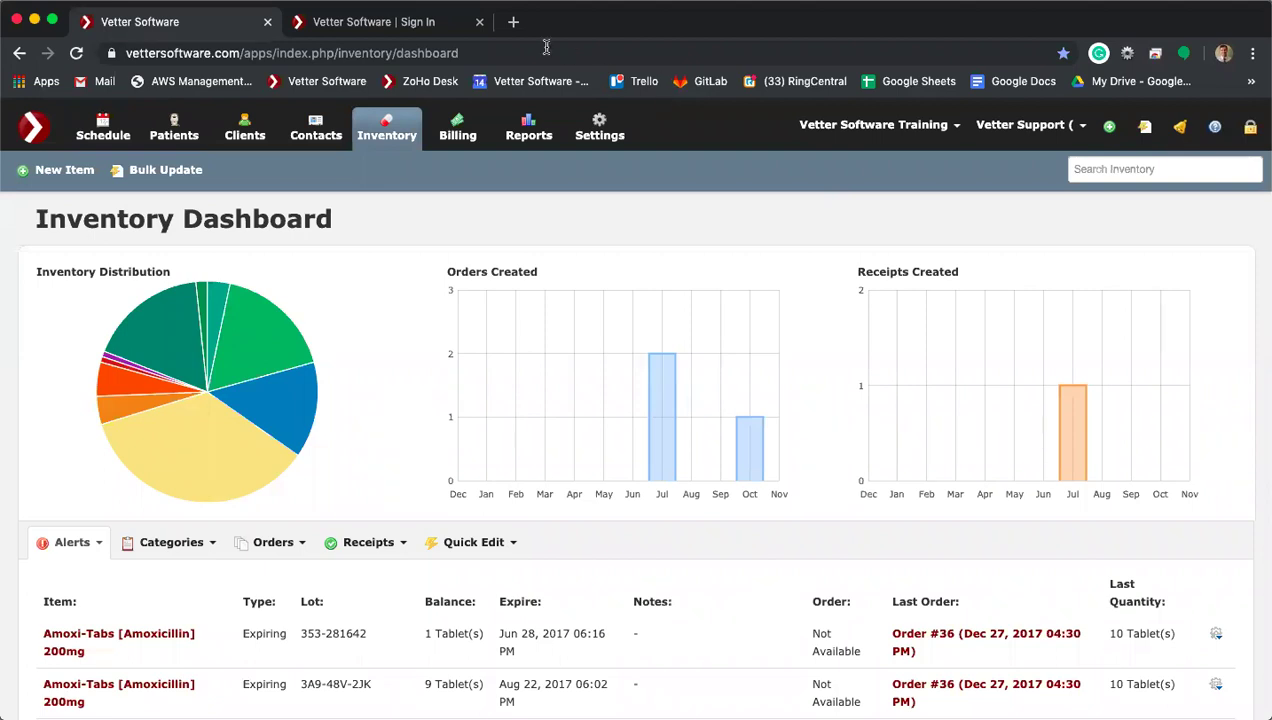
Step: Return to the practice settings and display the email defaults
{"action": "left_click", "coordinate": [591, 146]}
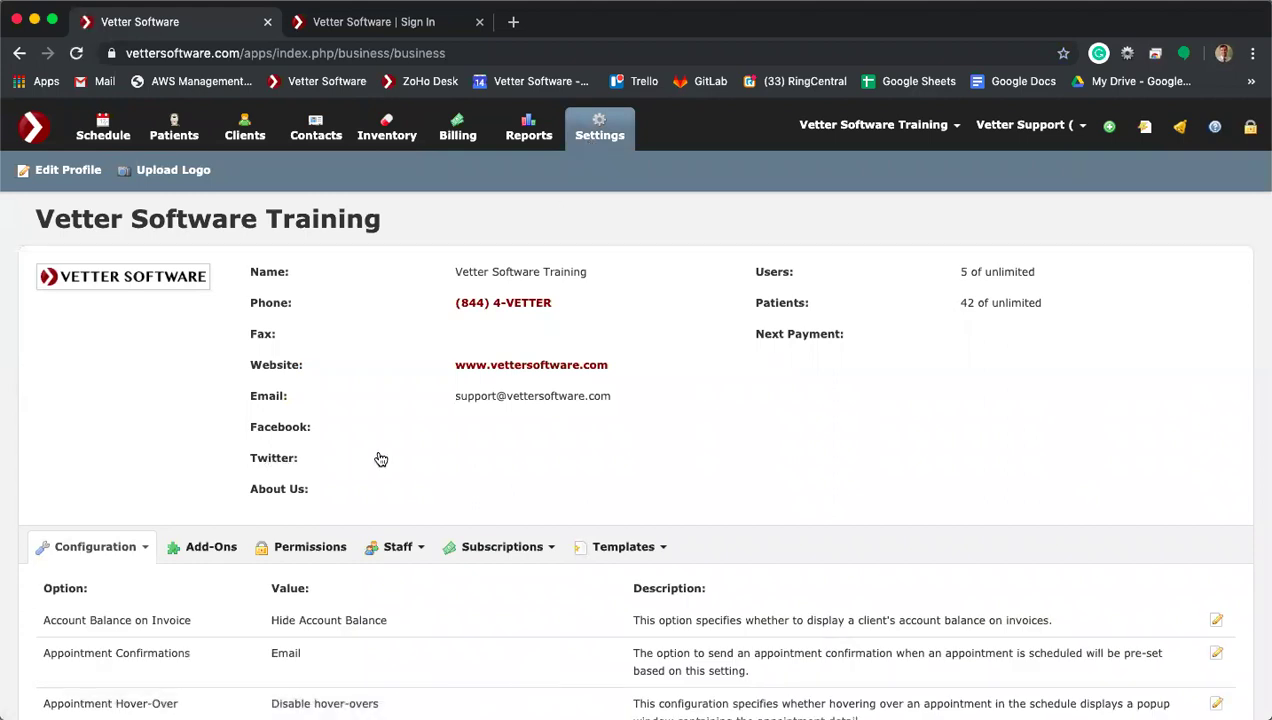
{"action": "scroll", "coordinate": [381, 459], "scroll_direction": "down", "scroll_amount": 2}
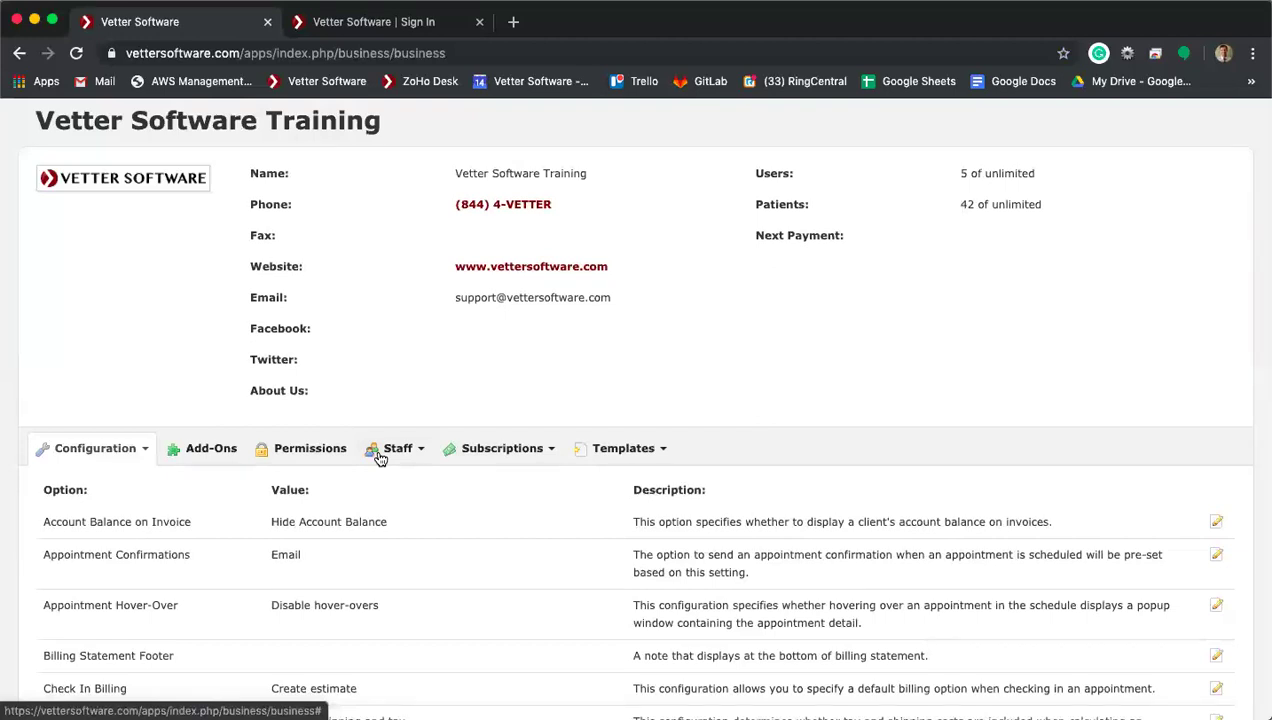
{"action": "scroll", "coordinate": [380, 458], "scroll_direction": "down", "scroll_amount": 4}
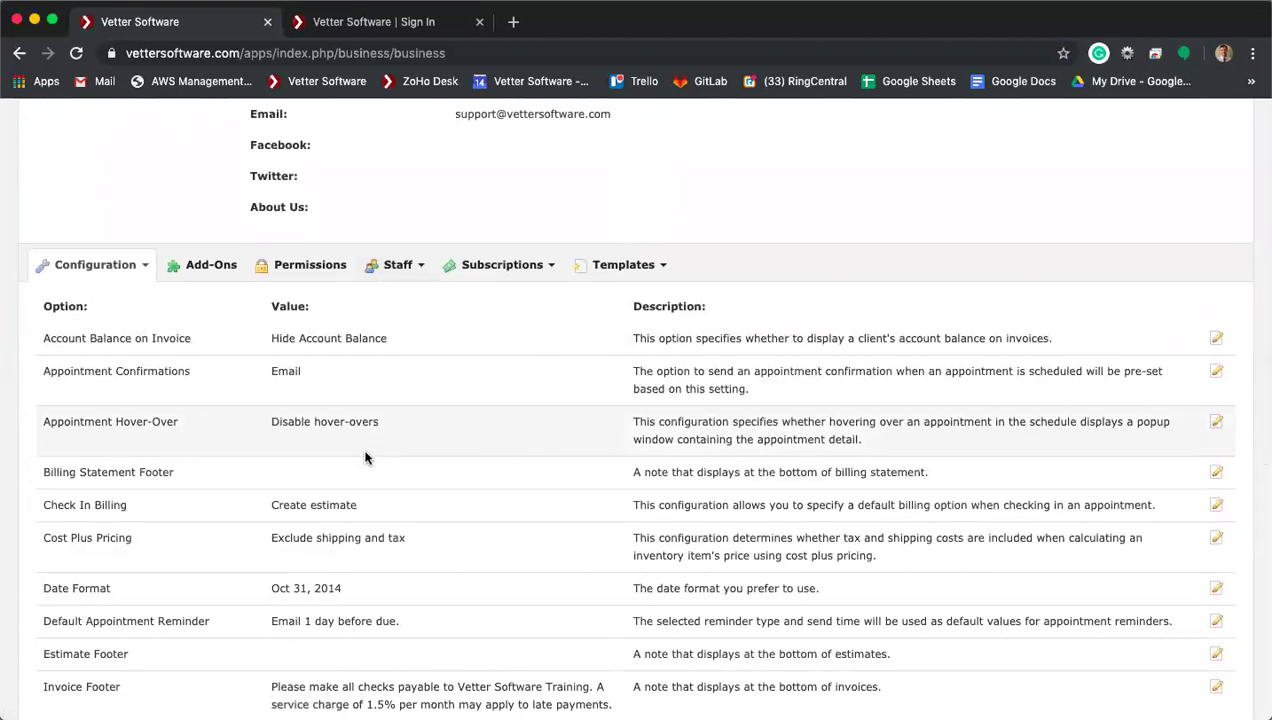
{"action": "left_click", "coordinate": [140, 270]}
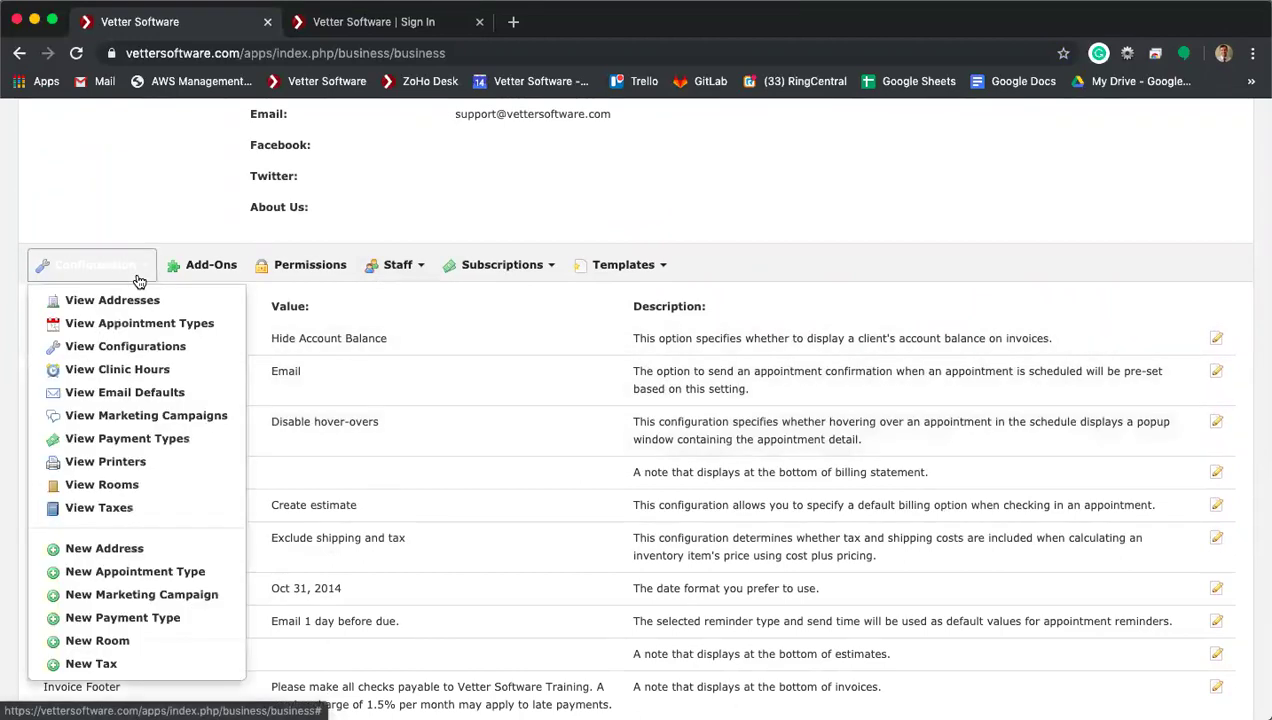
{"action": "left_click", "coordinate": [147, 392]}
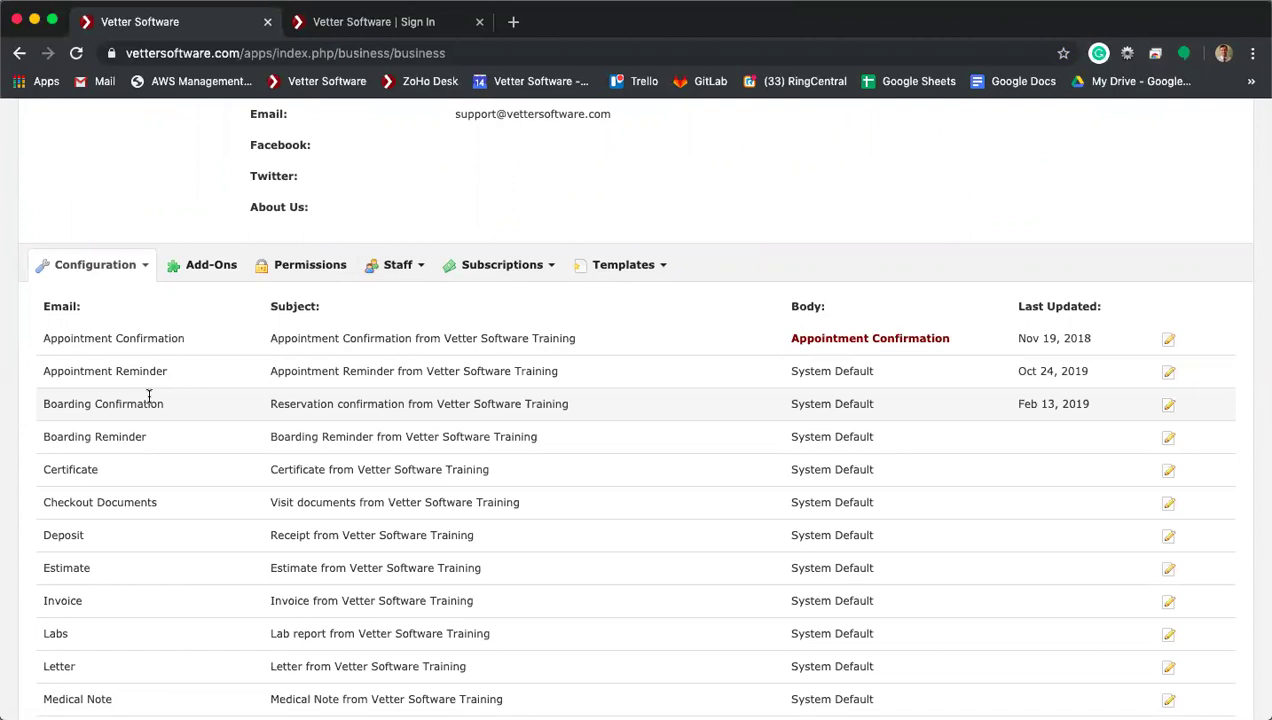
Step: Reload the email defaults and examine the Invoice entry's name and subject line
{"action": "scroll", "coordinate": [336, 298], "scroll_direction": "up", "scroll_amount": 3}
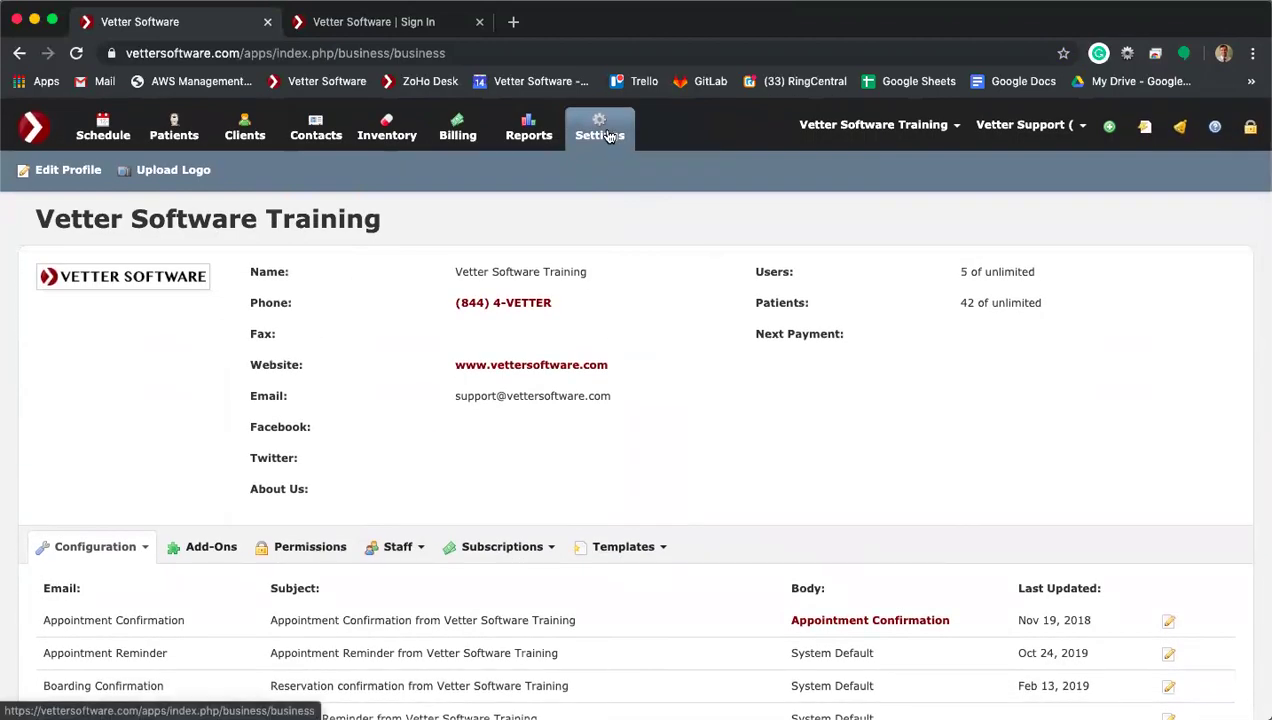
{"action": "left_click", "coordinate": [134, 549]}
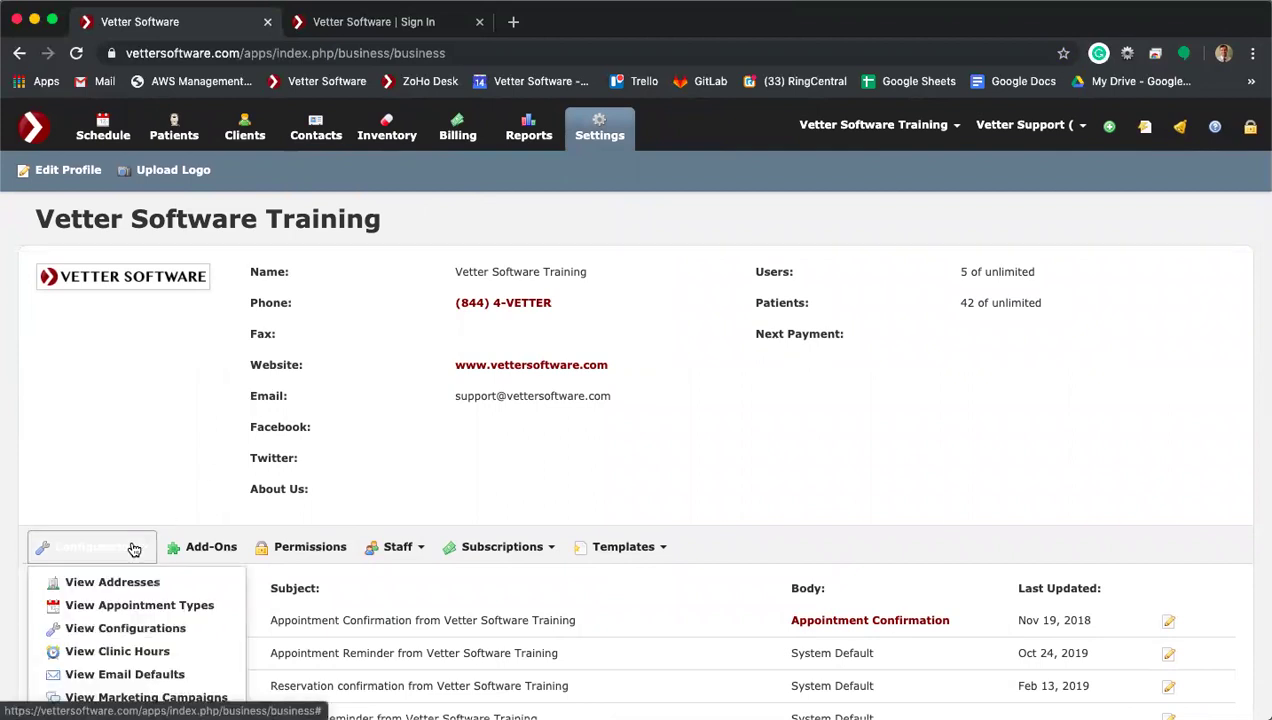
{"action": "scroll", "coordinate": [131, 545], "scroll_direction": "down", "scroll_amount": 3}
{"action": "left_click", "coordinate": [122, 534]}
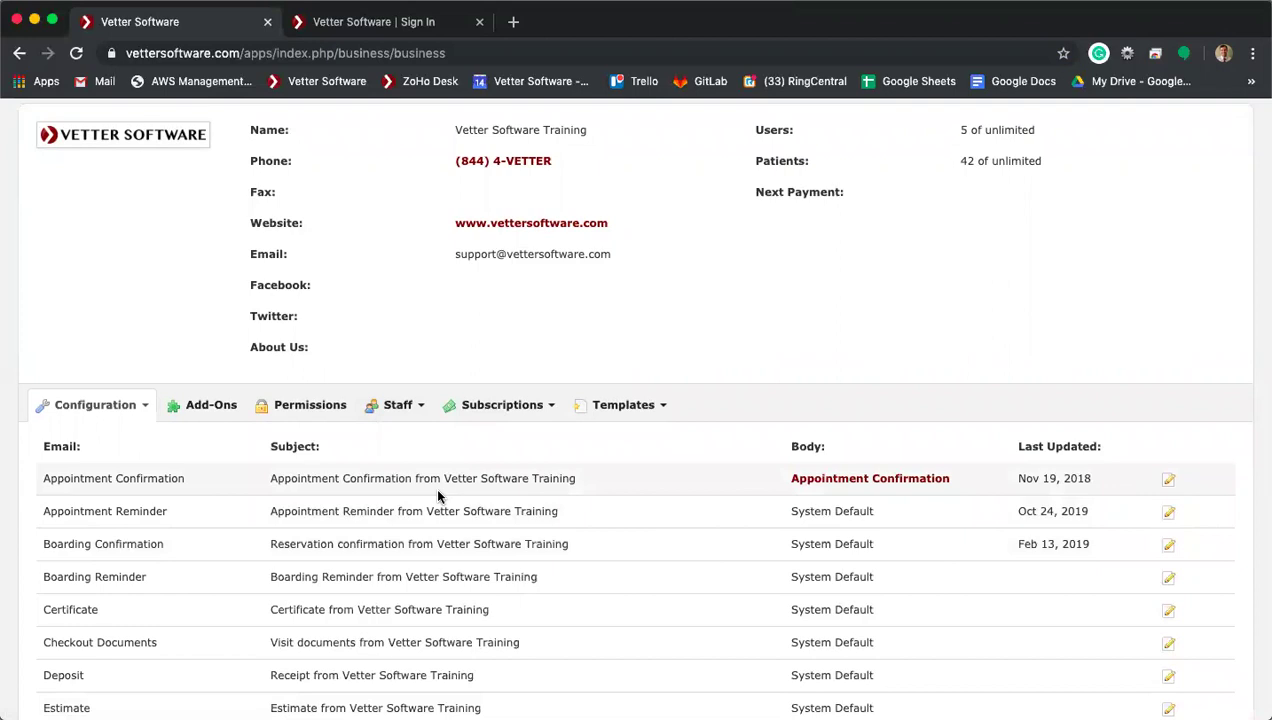
{"action": "scroll", "coordinate": [437, 495], "scroll_direction": "down", "scroll_amount": 5}
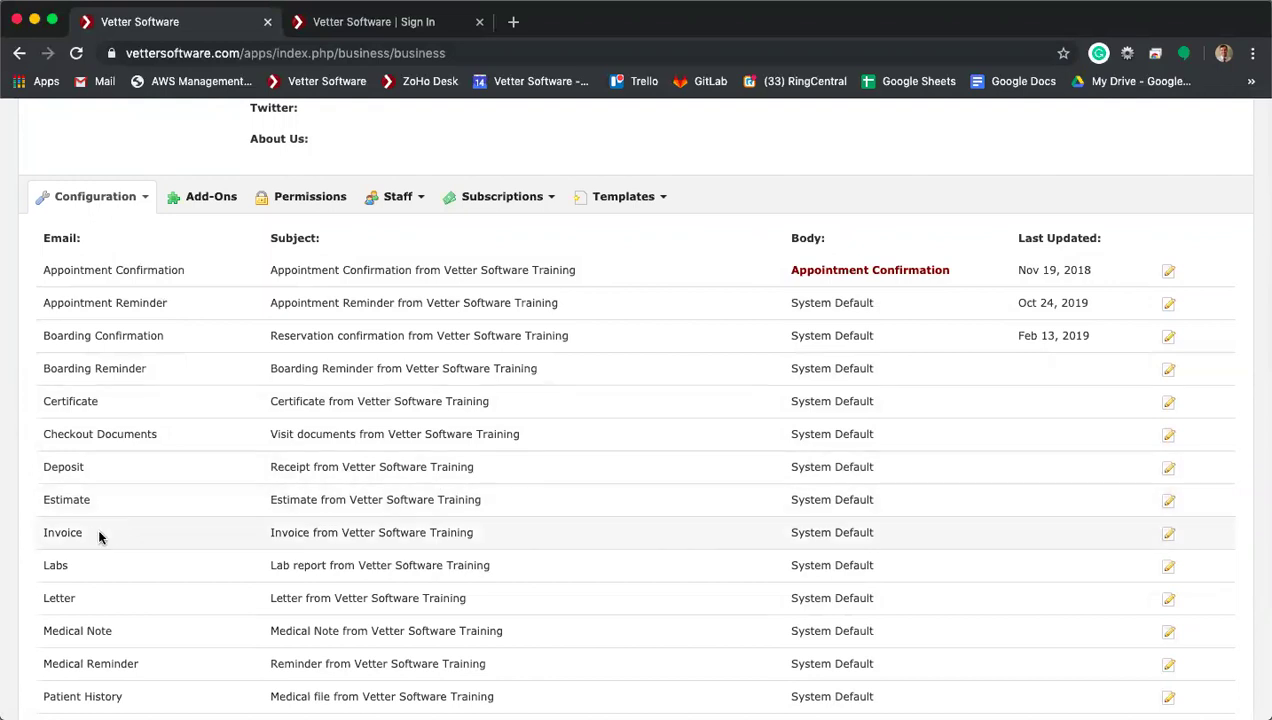
{"action": "left_click_drag", "start_coordinate": [100, 531], "coordinate": [43, 530]}
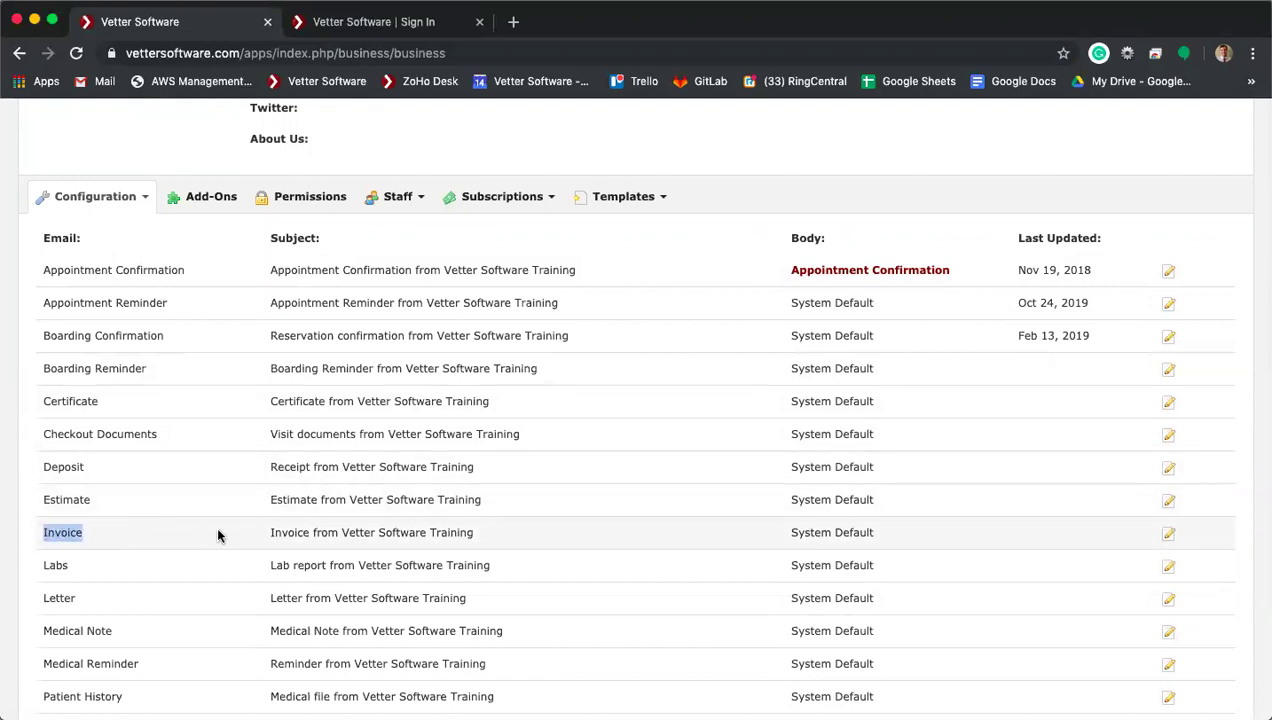
{"action": "left_click_drag", "start_coordinate": [270, 532], "coordinate": [476, 545]}
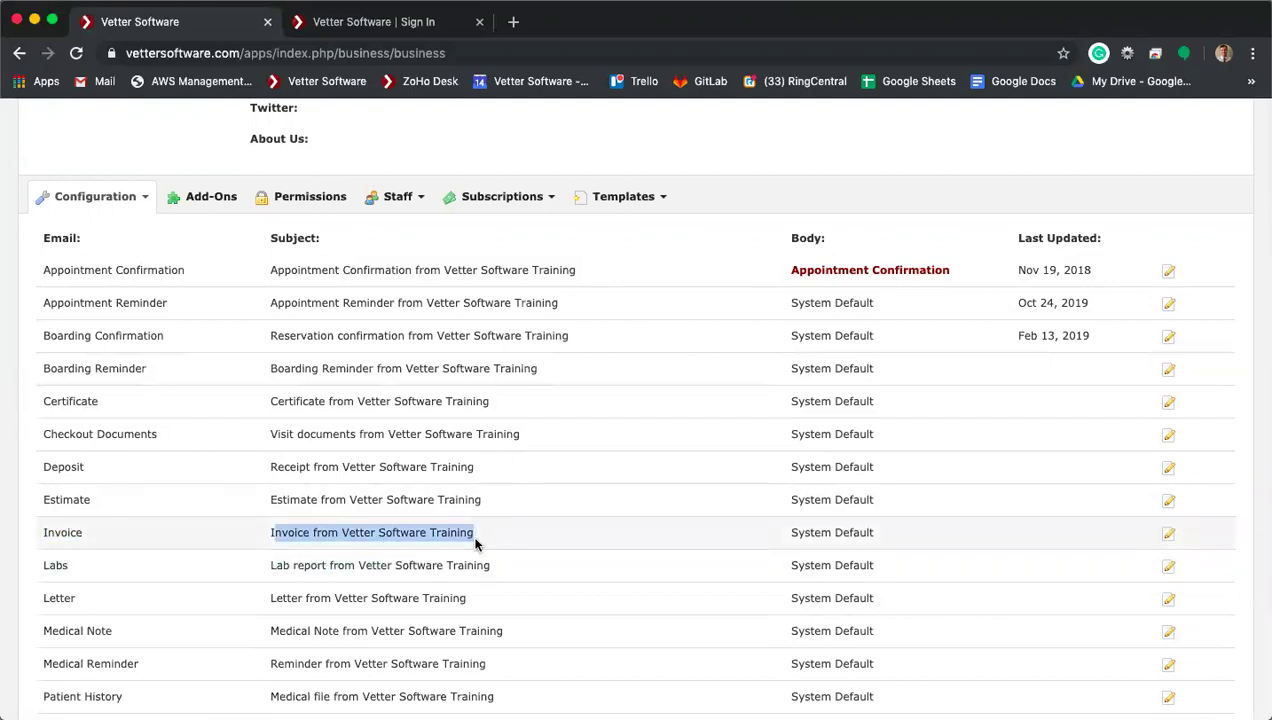
{"action": "left_click", "coordinate": [474, 541]}
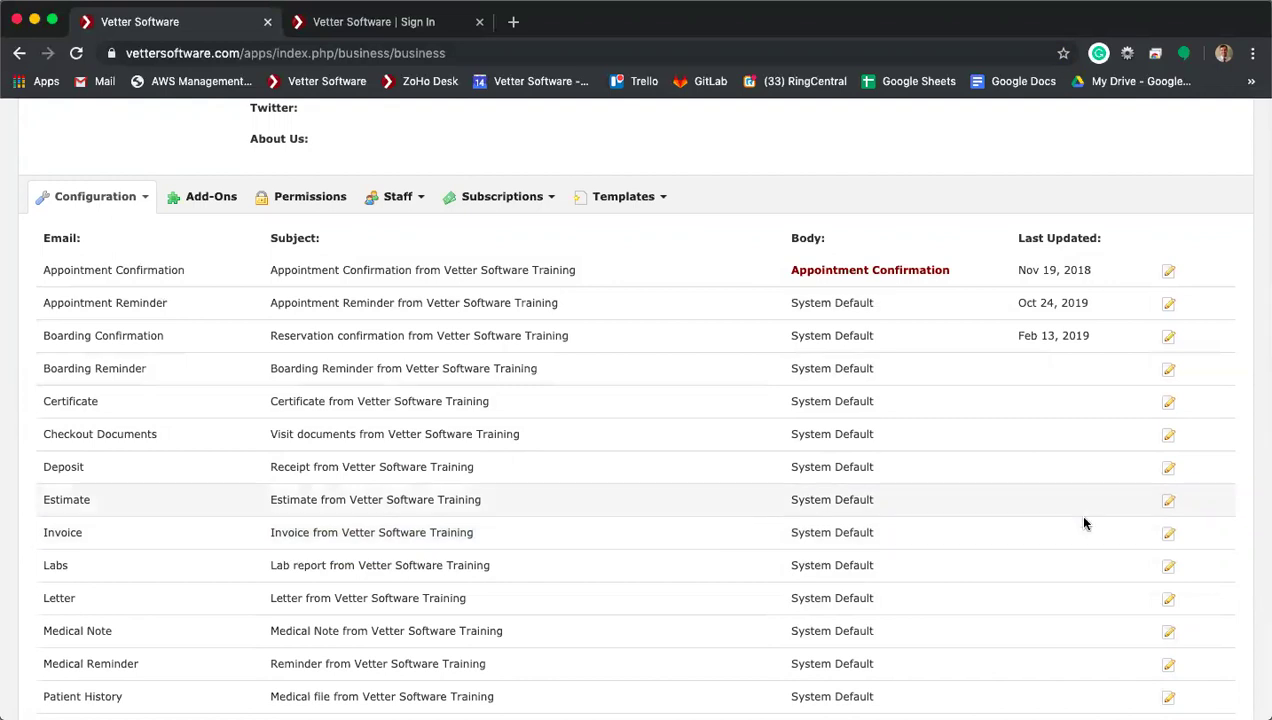
Step: Edit the Invoice email default and try Anesthesia Consent as its body template
{"action": "left_click", "coordinate": [1169, 538]}
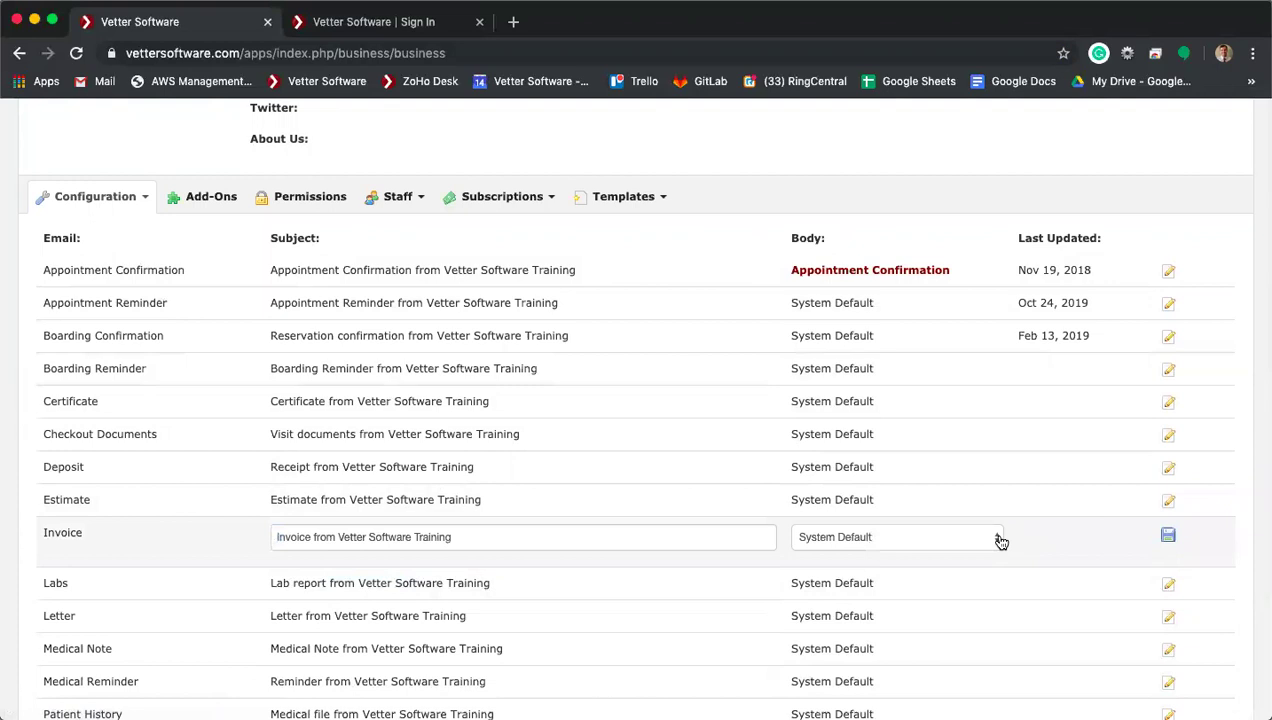
{"action": "left_click", "coordinate": [957, 541]}
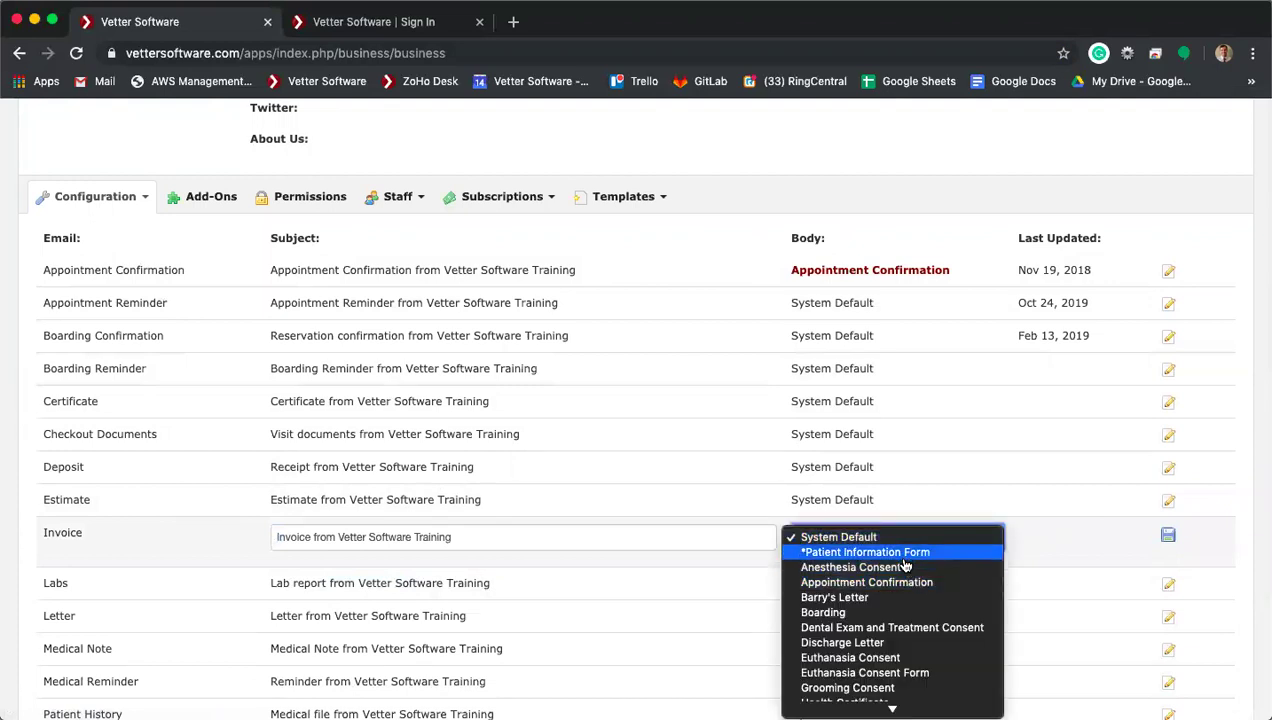
{"action": "scroll", "coordinate": [897, 646], "scroll_direction": "down", "scroll_amount": 3}
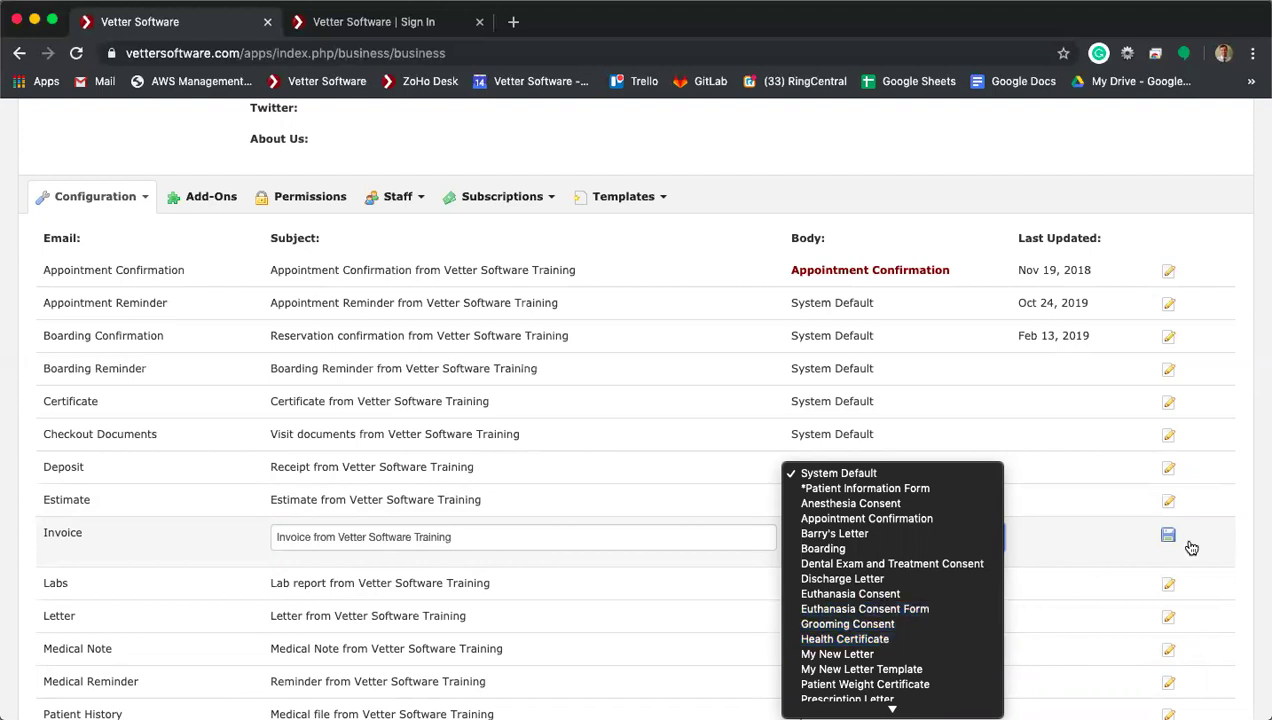
{"action": "left_click", "coordinate": [850, 503]}
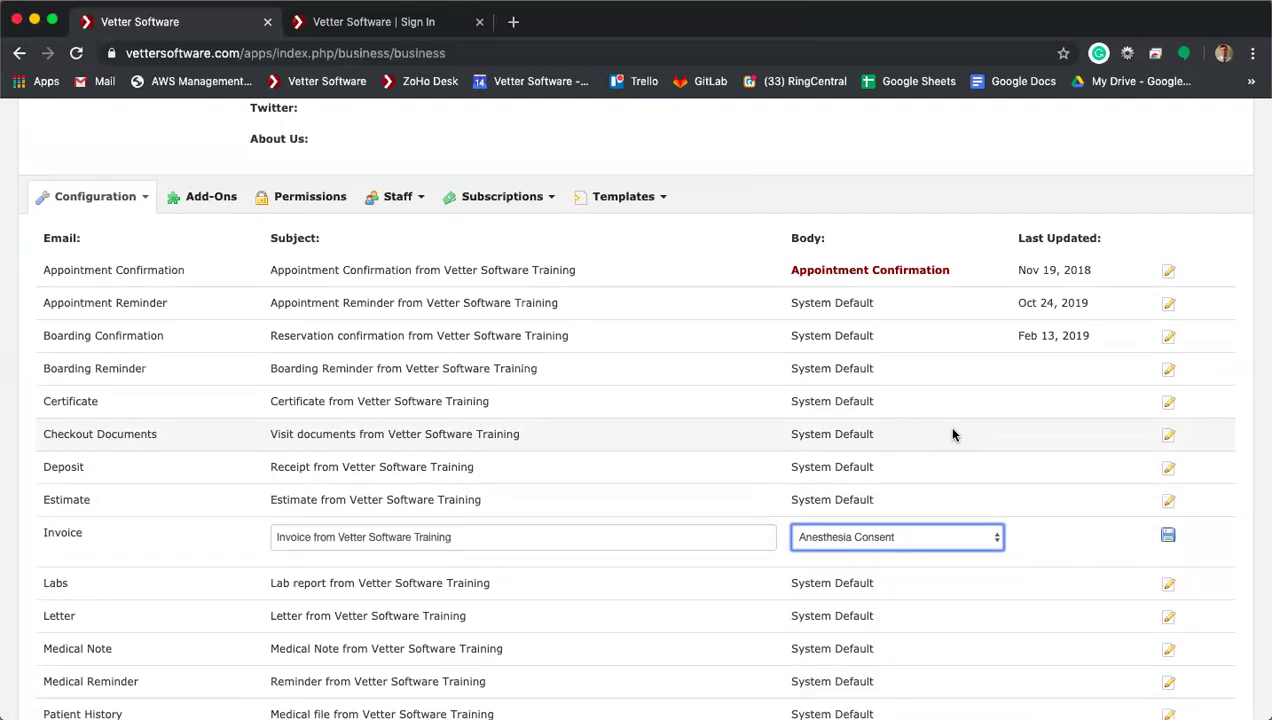
Step: Reopen the email defaults list, discarding the unsaved body change on the Invoice entry
{"action": "scroll", "coordinate": [884, 369], "scroll_direction": "up", "scroll_amount": 5}
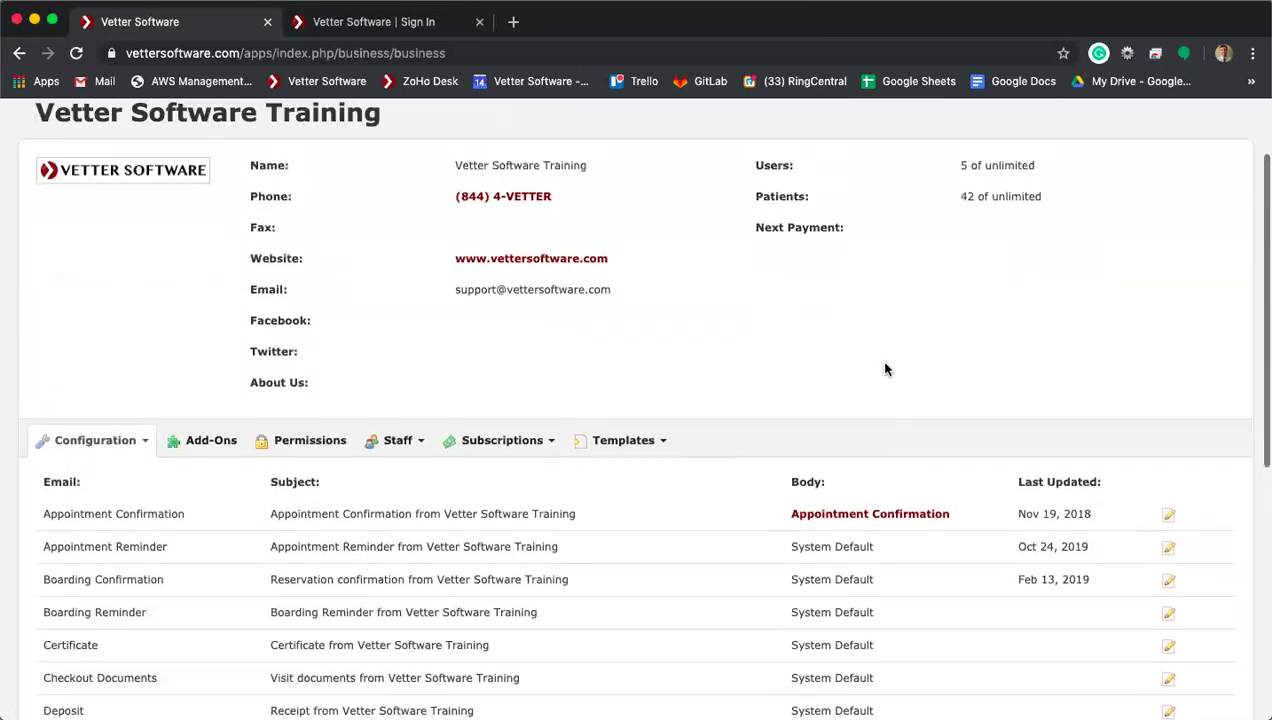
{"action": "scroll", "coordinate": [884, 369], "scroll_direction": "up", "scroll_amount": 1}
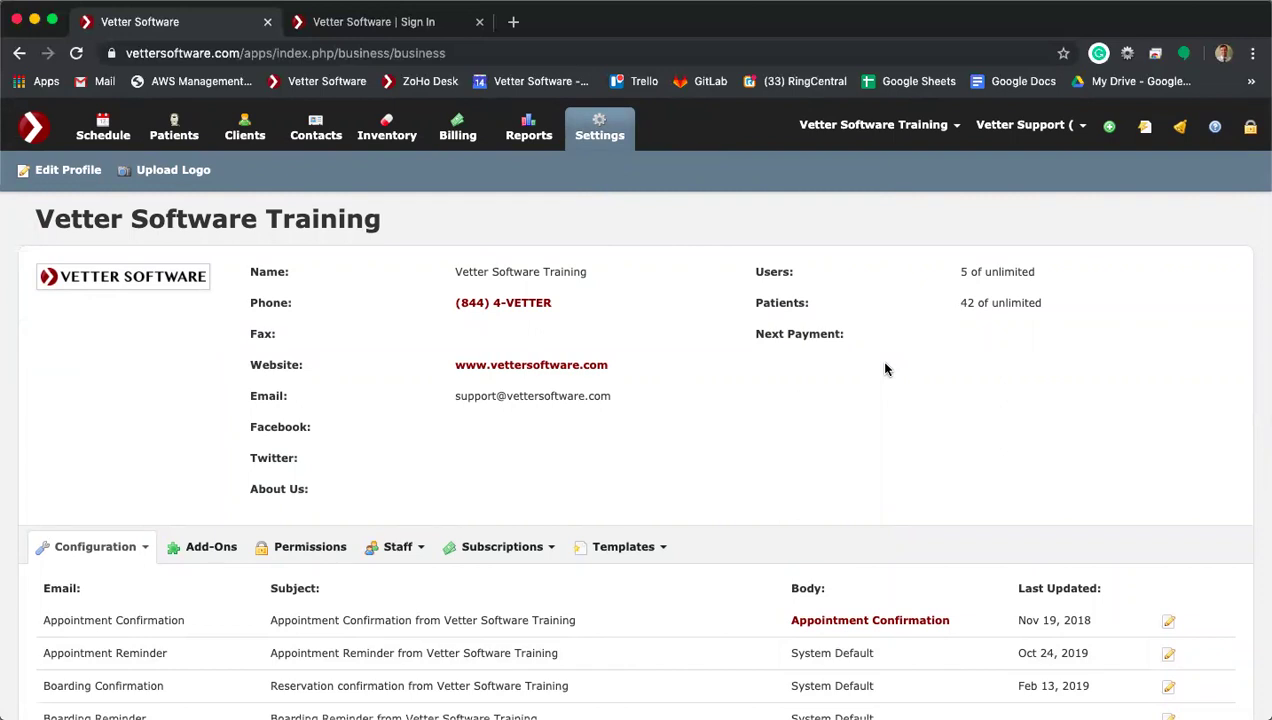
{"action": "scroll", "coordinate": [884, 369], "scroll_direction": "down", "scroll_amount": 4}
{"action": "scroll", "coordinate": [870, 330], "scroll_direction": "up", "scroll_amount": 4}
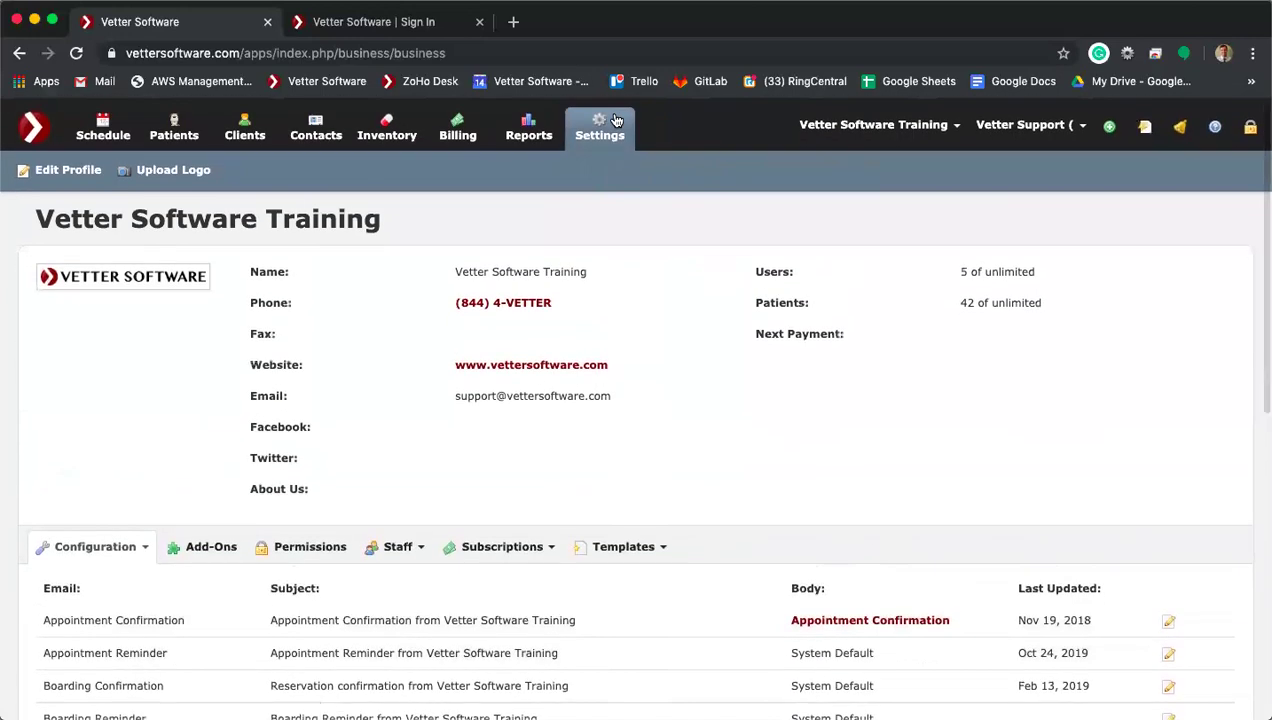
{"action": "left_click", "coordinate": [95, 546]}
{"action": "scroll", "coordinate": [114, 558], "scroll_direction": "down", "scroll_amount": 5}
{"action": "left_click", "coordinate": [137, 434]}
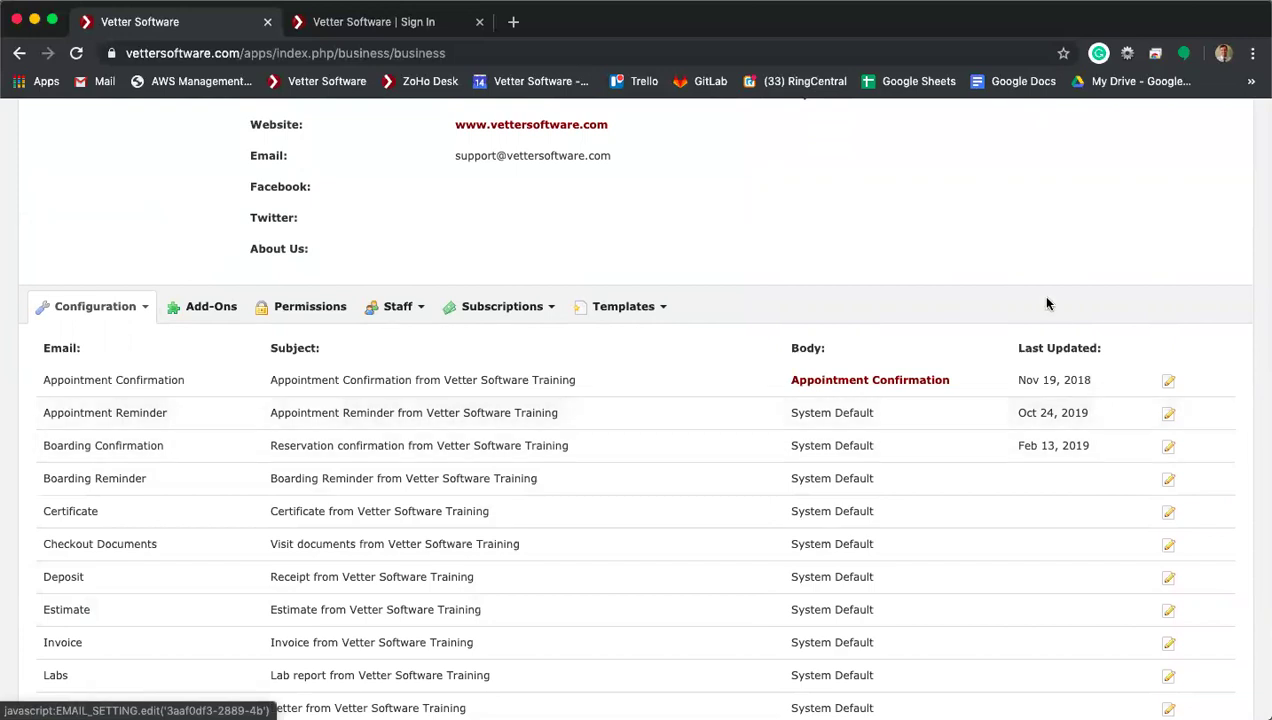
Step: Leave the email defaults and display the practice's staff list
{"action": "scroll", "coordinate": [1041, 300], "scroll_direction": "down", "scroll_amount": 2}
{"action": "scroll", "coordinate": [1045, 302], "scroll_direction": "up", "scroll_amount": 6}
{"action": "scroll", "coordinate": [1047, 303], "scroll_direction": "up", "scroll_amount": 2}
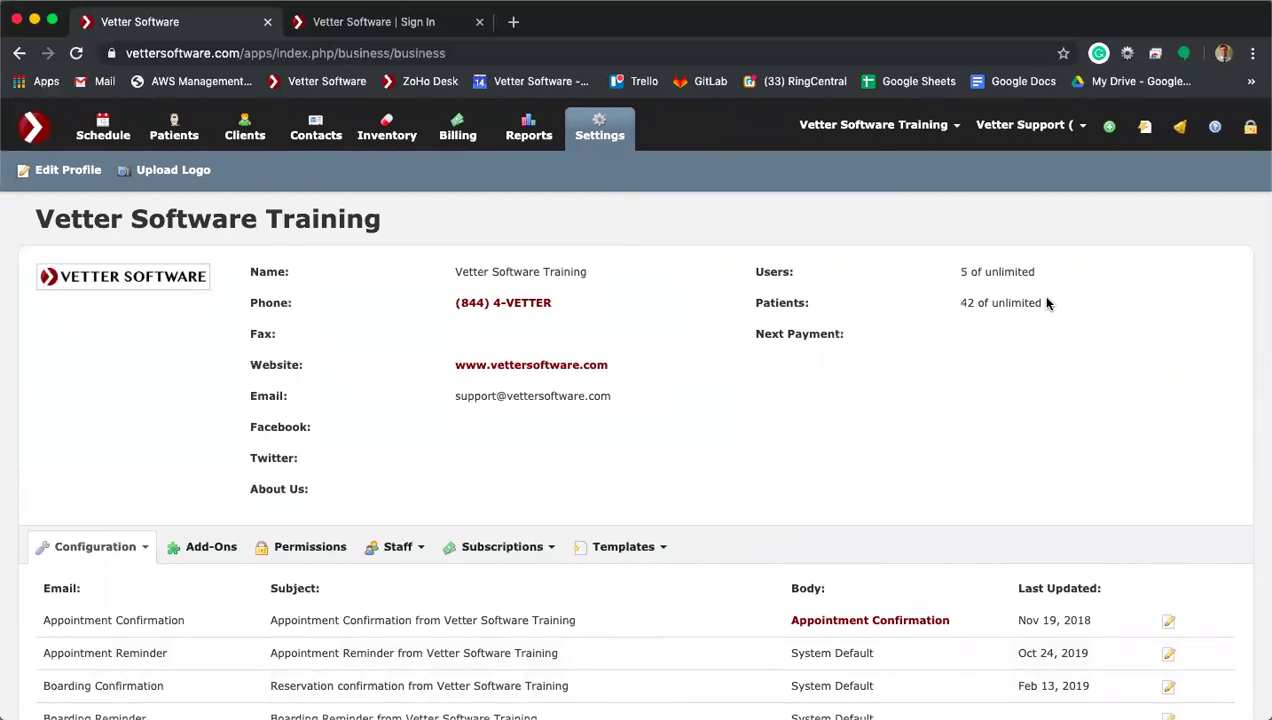
{"action": "left_click", "coordinate": [399, 558]}
{"action": "left_click", "coordinate": [411, 582]}
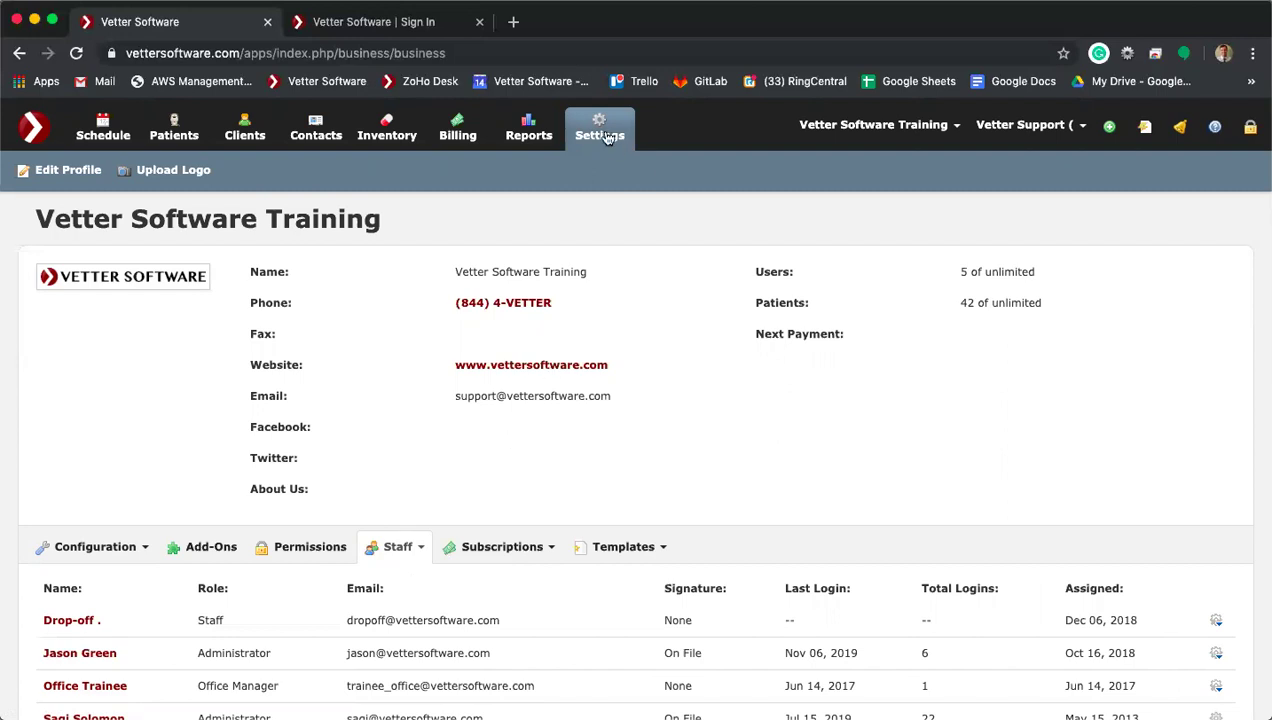
Step: Check the practice's user allowance and look through the roles, signatures and logins in the staff list
{"action": "left_click", "coordinate": [415, 559]}
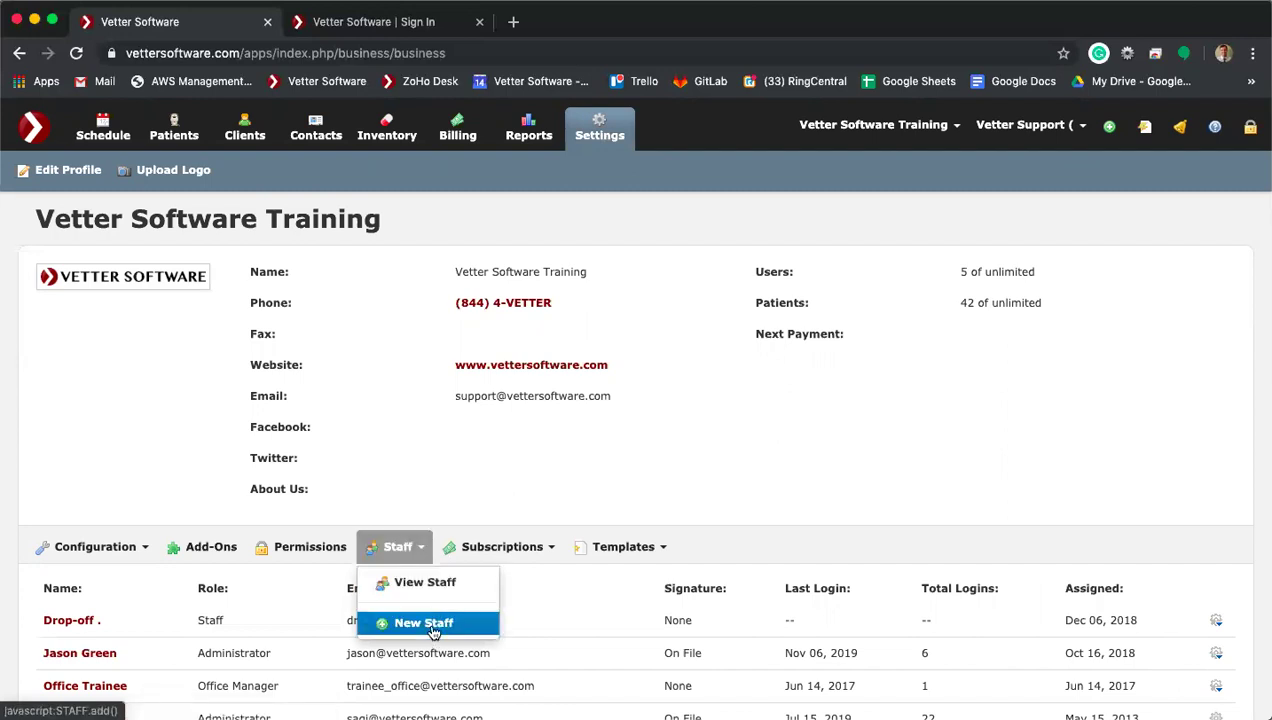
{"action": "double_click", "coordinate": [1012, 272]}
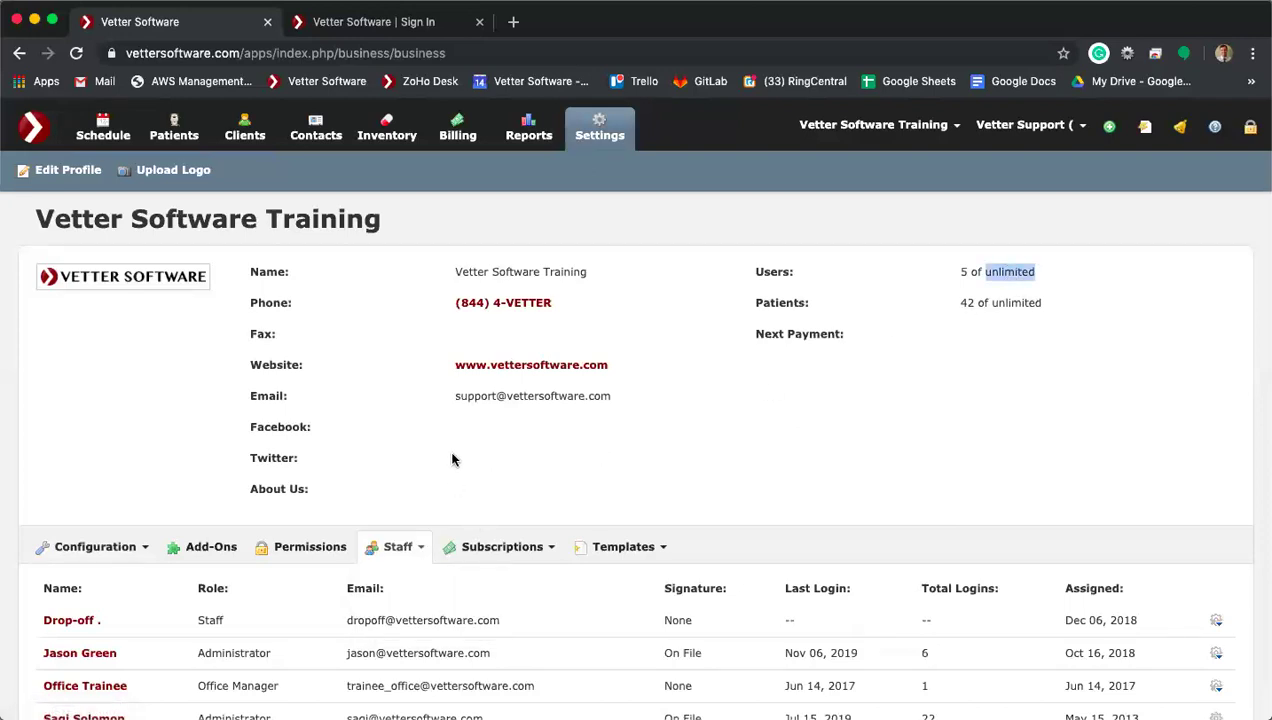
{"action": "scroll", "coordinate": [450, 458], "scroll_direction": "down", "scroll_amount": 2}
{"action": "scroll", "coordinate": [452, 452], "scroll_direction": "down", "scroll_amount": 2}
{"action": "scroll", "coordinate": [452, 455], "scroll_direction": "up", "scroll_amount": 4}
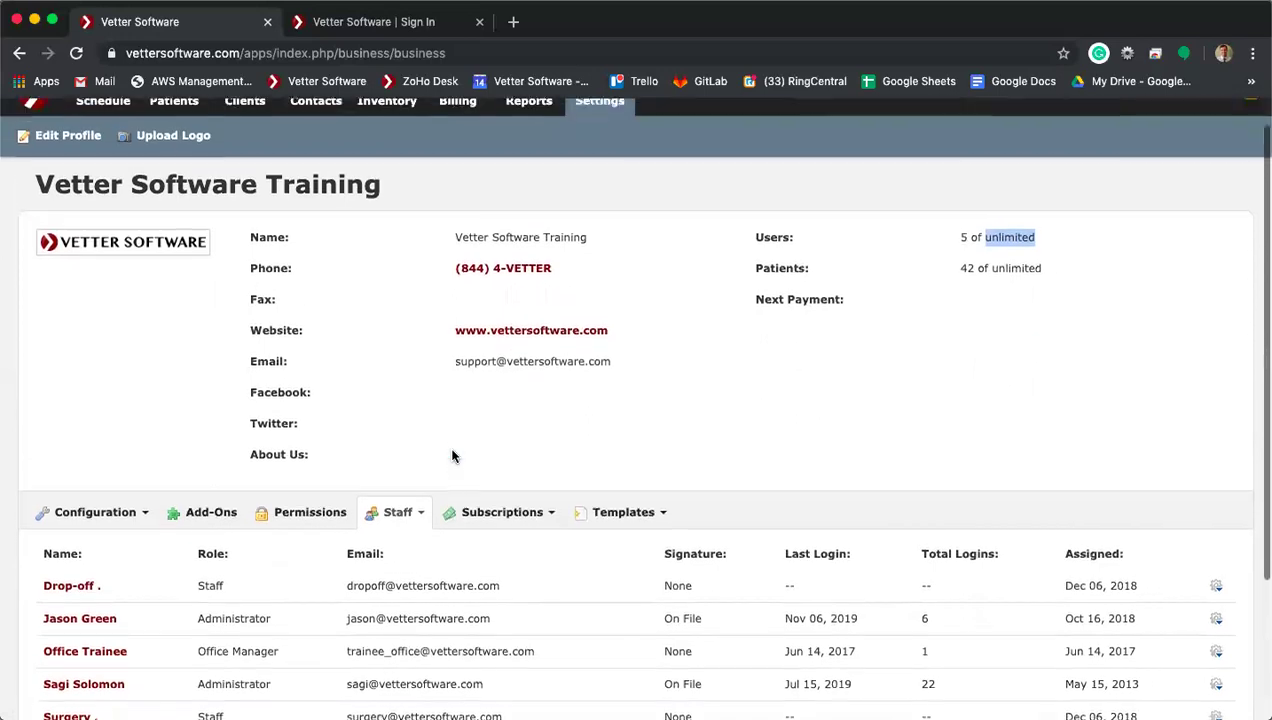
Step: Start a new staff record and review the available role and pay type options, keeping Administrator and Hourly
{"action": "left_click", "coordinate": [400, 528]}
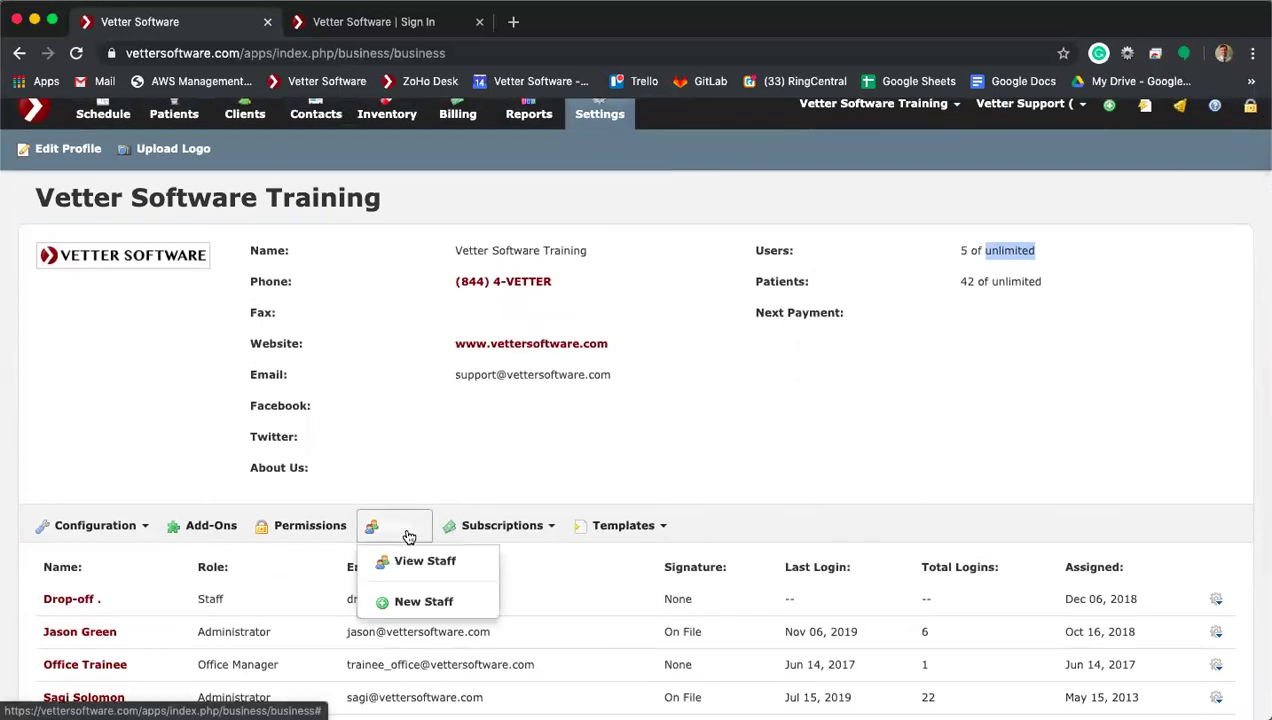
{"action": "left_click", "coordinate": [422, 601]}
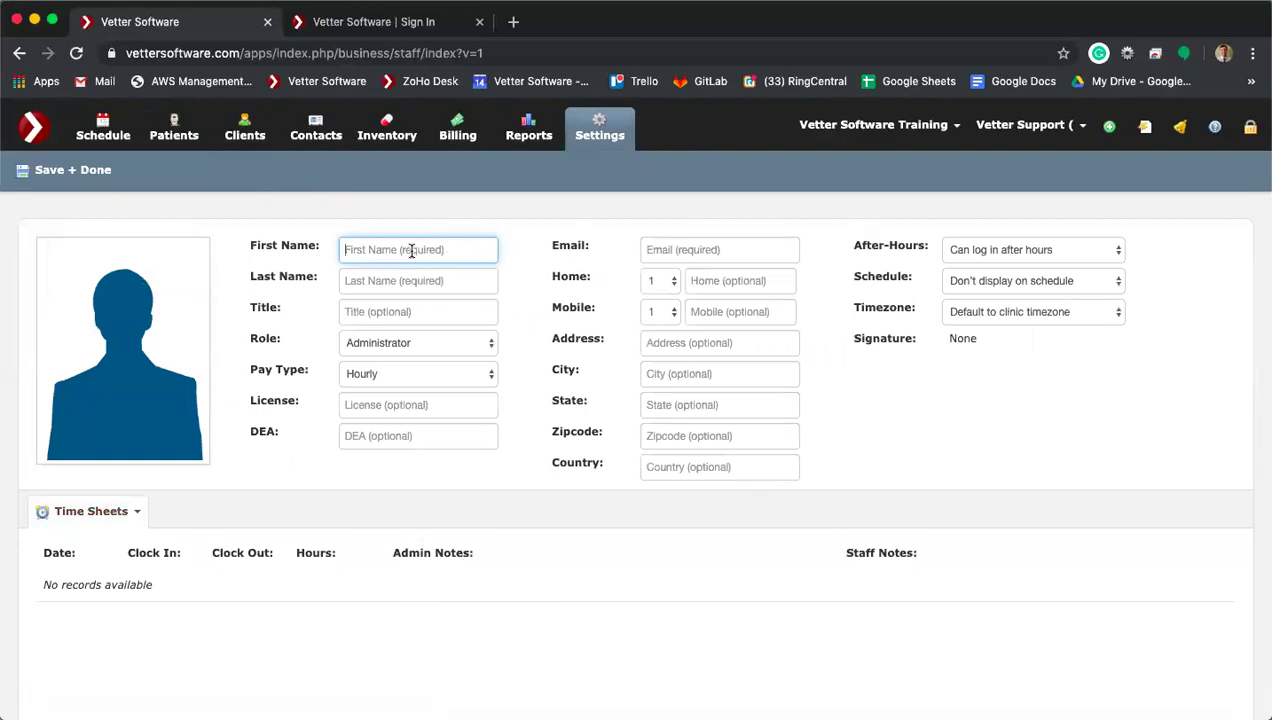
{"action": "left_click", "coordinate": [419, 342]}
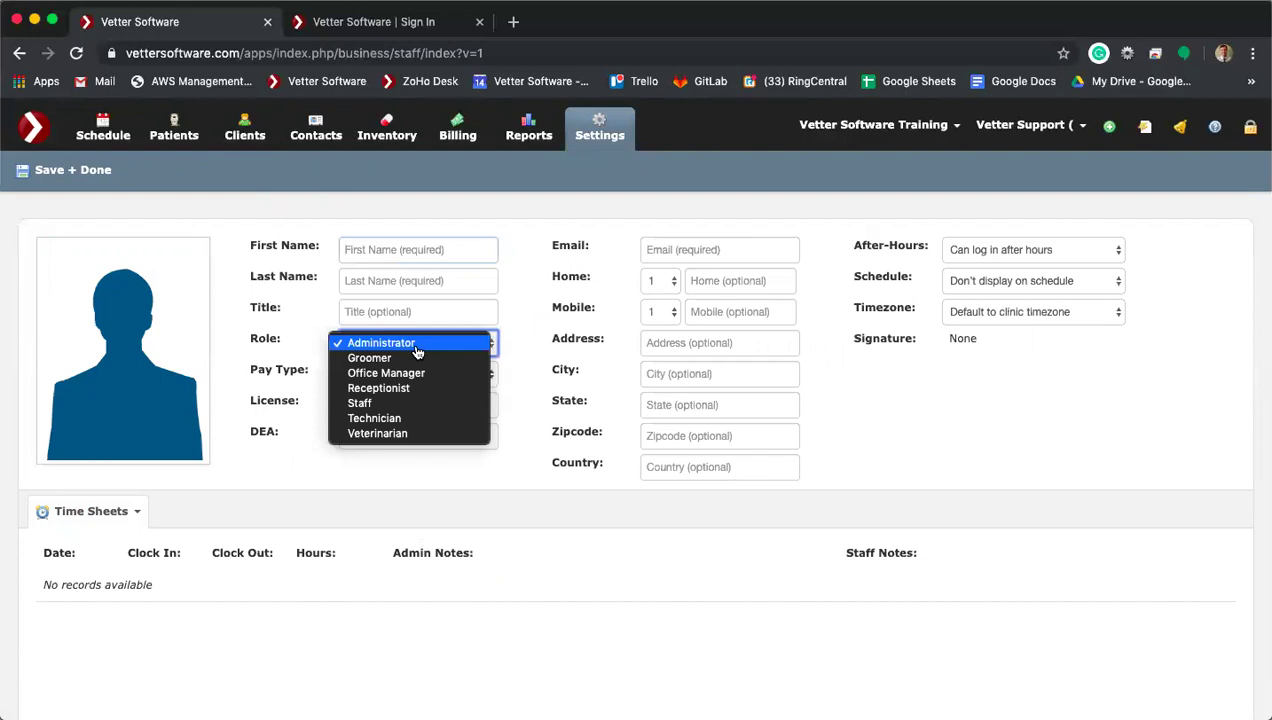
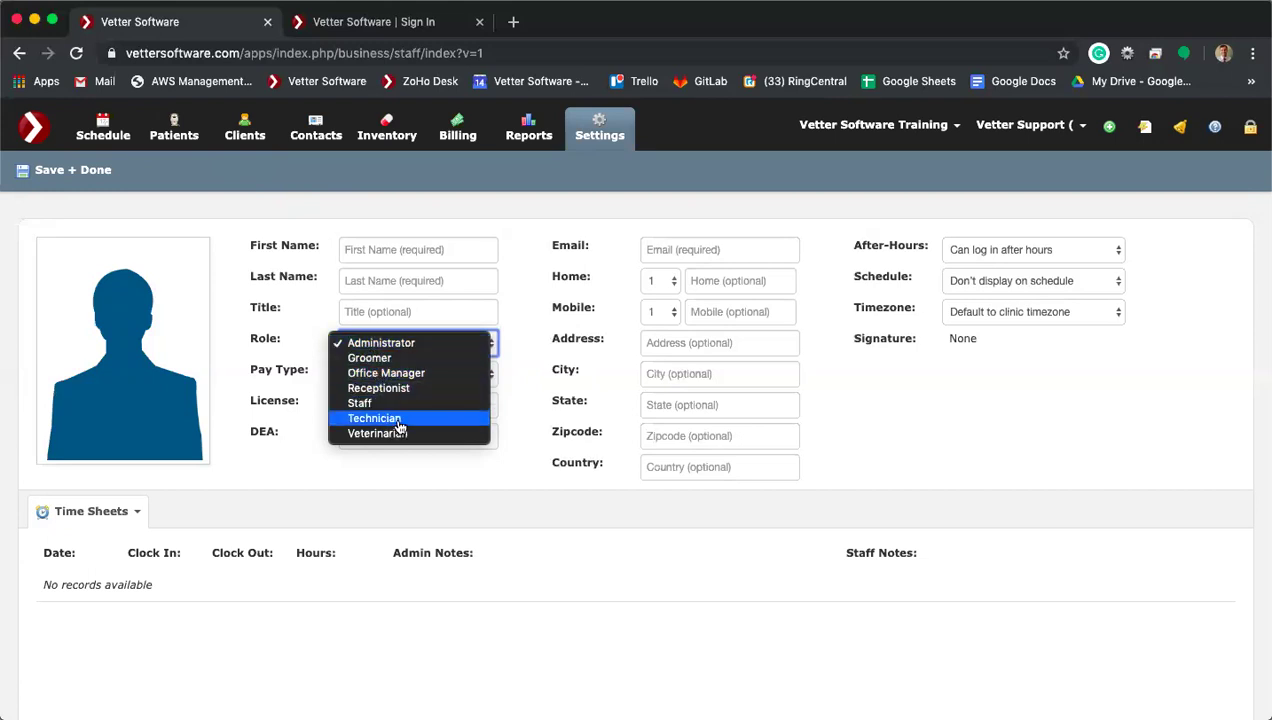
{"action": "left_click", "coordinate": [288, 396]}
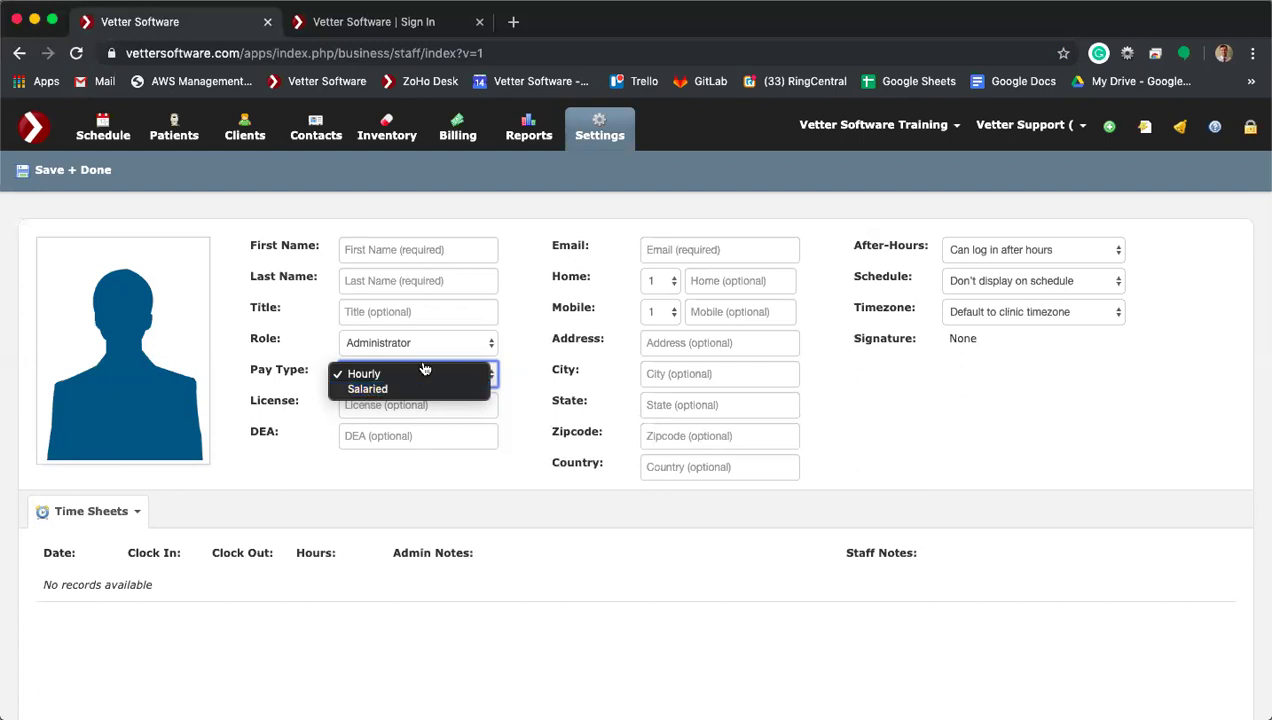
{"action": "left_click", "coordinate": [531, 340]}
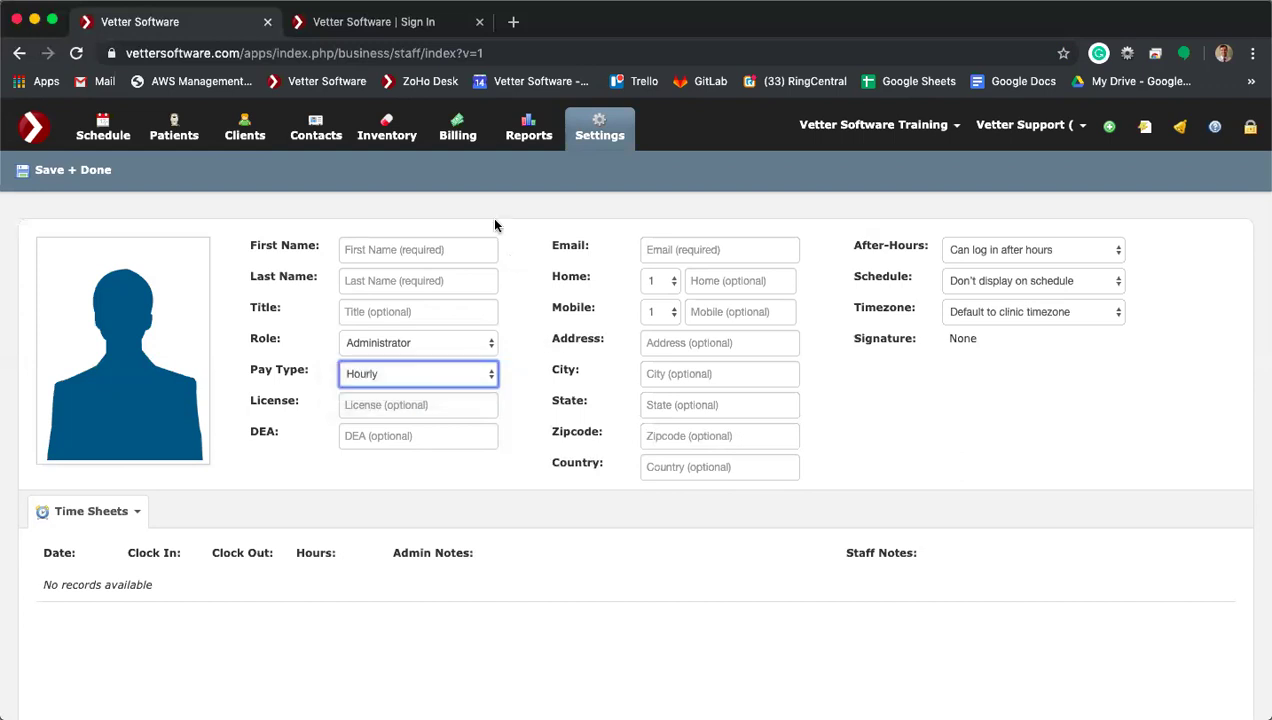
Step: Load Vetter Software in the second browser tab and look through the practice's general configuration options
{"action": "left_click", "coordinate": [384, 24]}
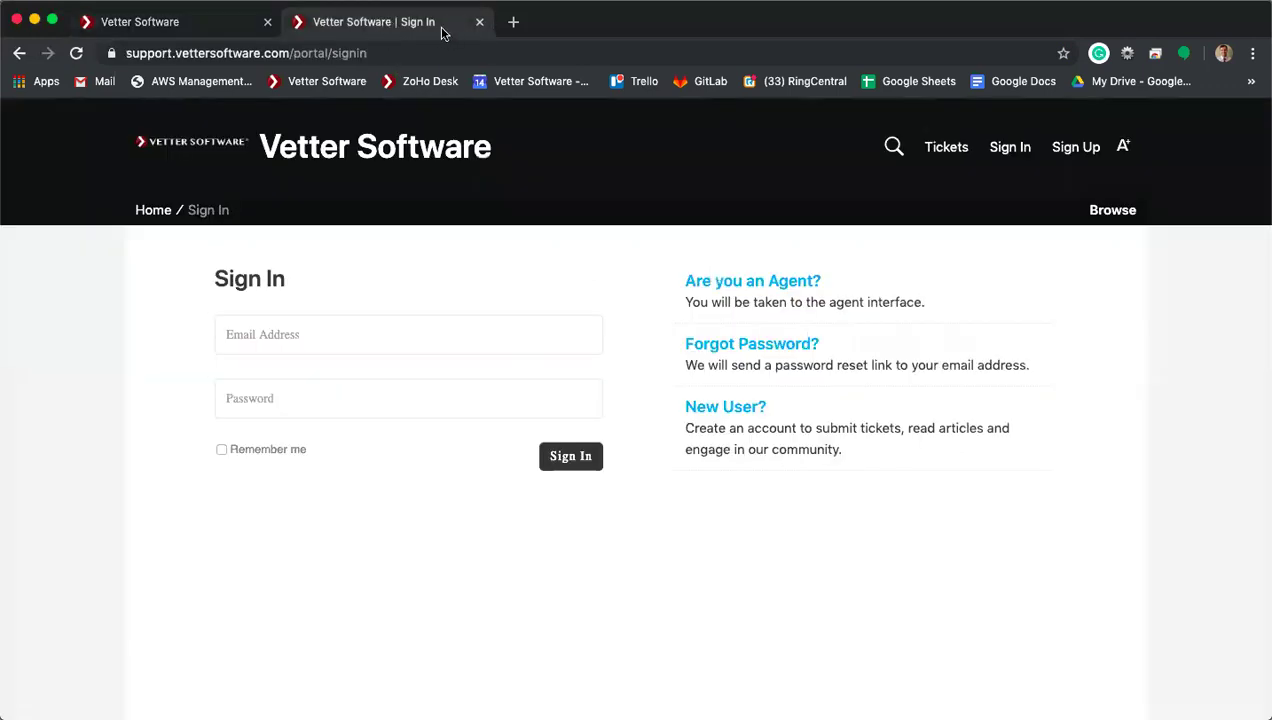
{"action": "left_click", "coordinate": [330, 82]}
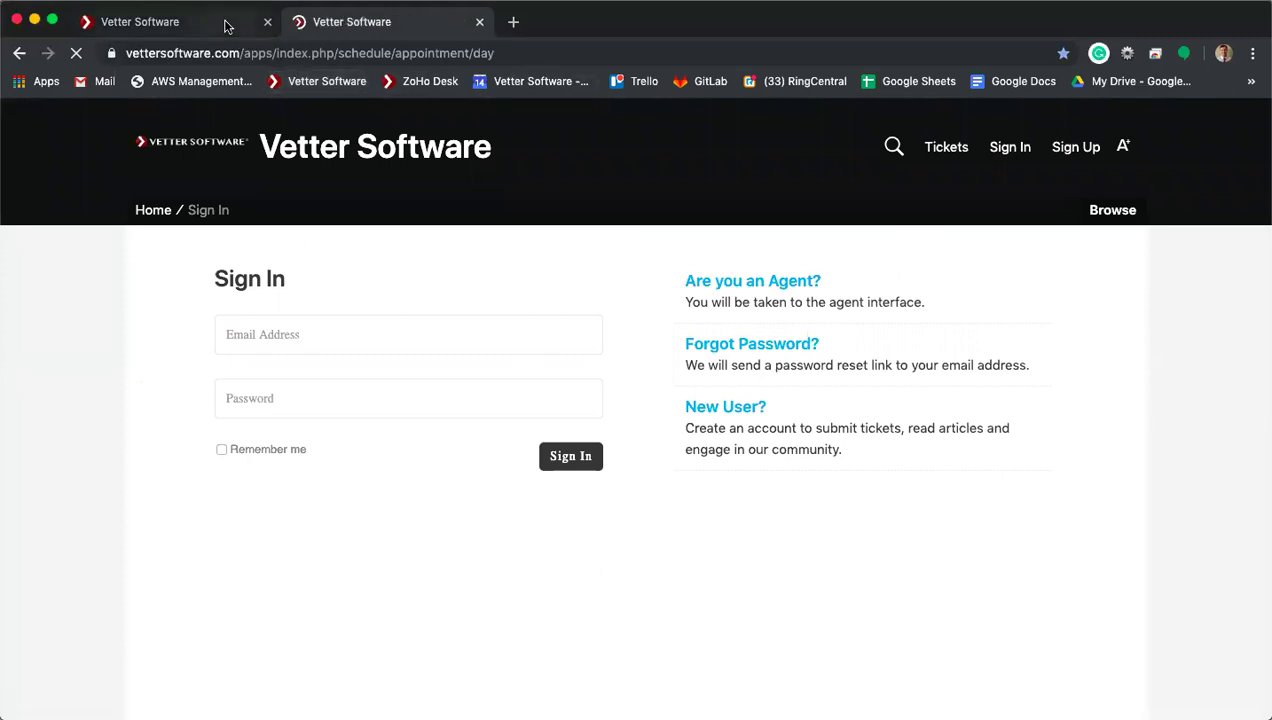
{"action": "left_click", "coordinate": [227, 23]}
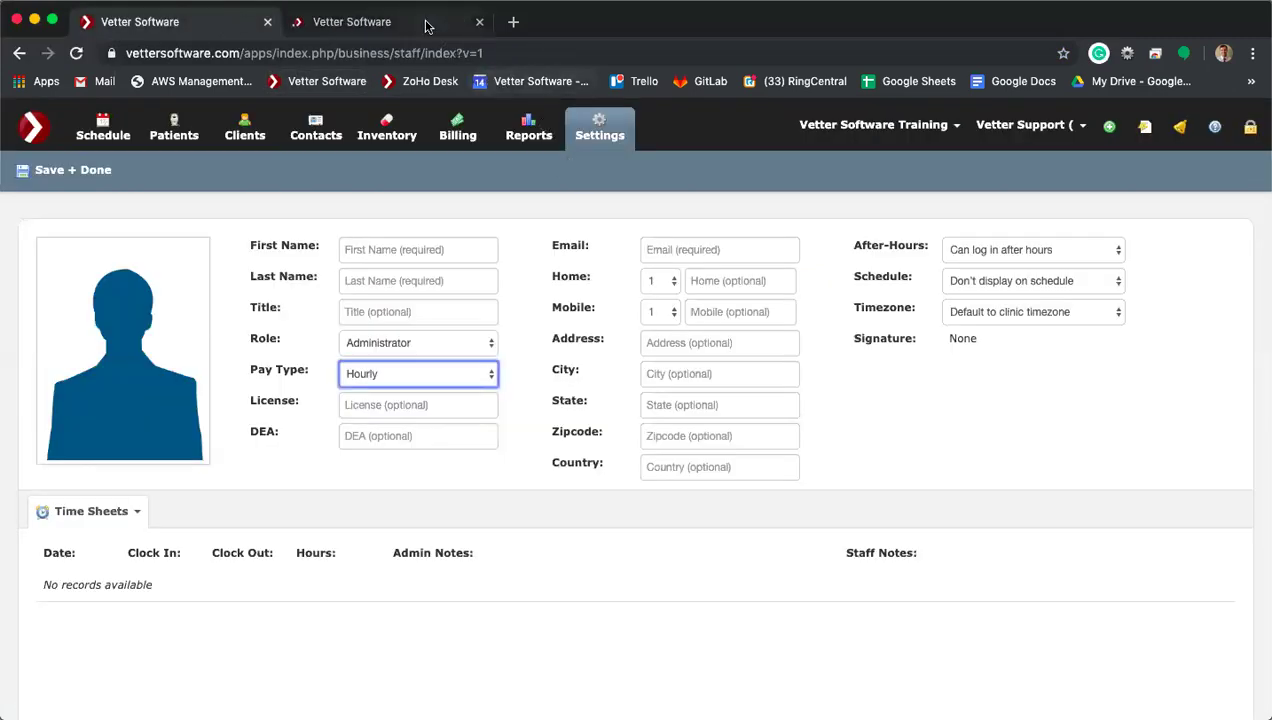
{"action": "left_click", "coordinate": [420, 25]}
{"action": "left_click", "coordinate": [602, 131]}
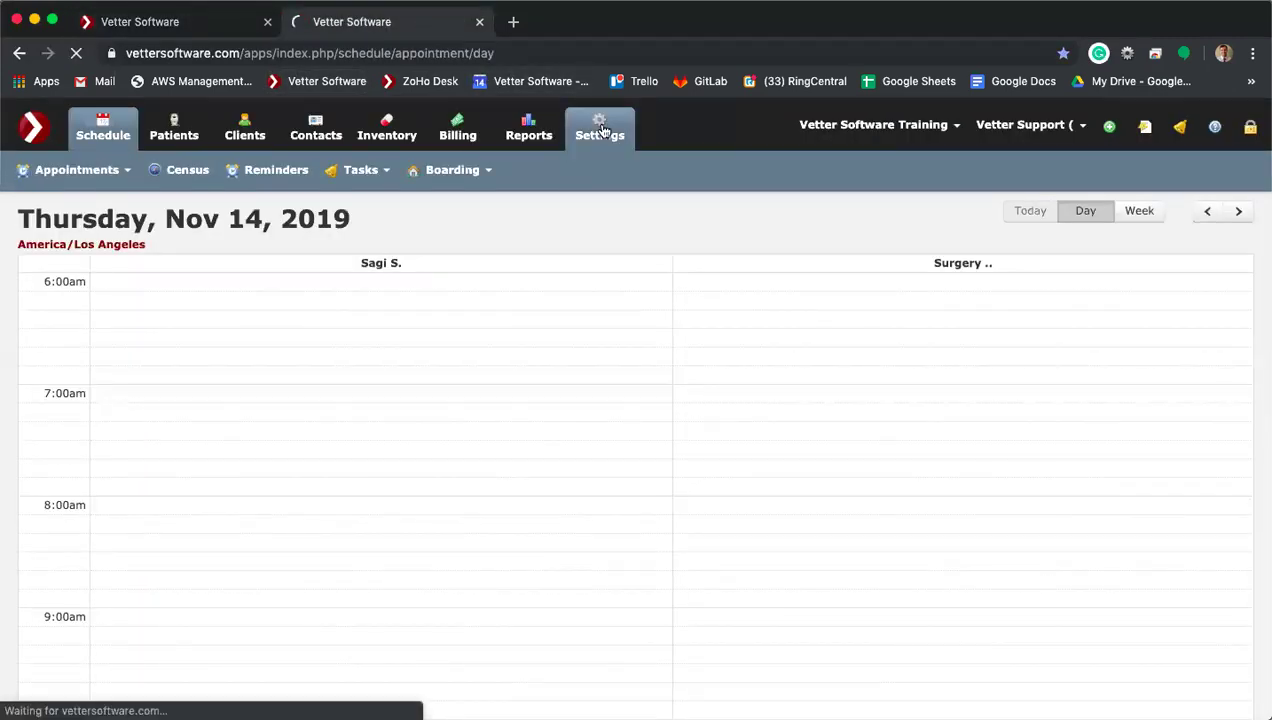
{"action": "scroll", "coordinate": [745, 475], "scroll_direction": "down", "scroll_amount": 15}
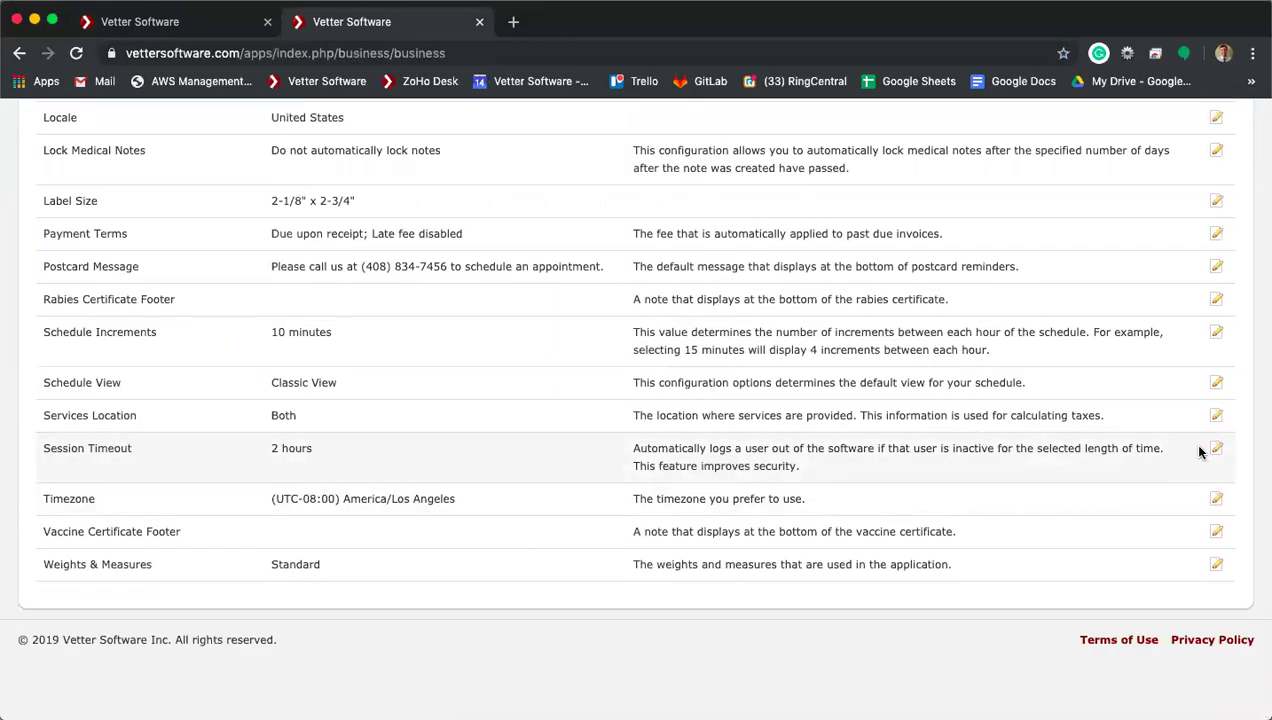
{"action": "scroll", "coordinate": [1060, 413], "scroll_direction": "up", "scroll_amount": 2}
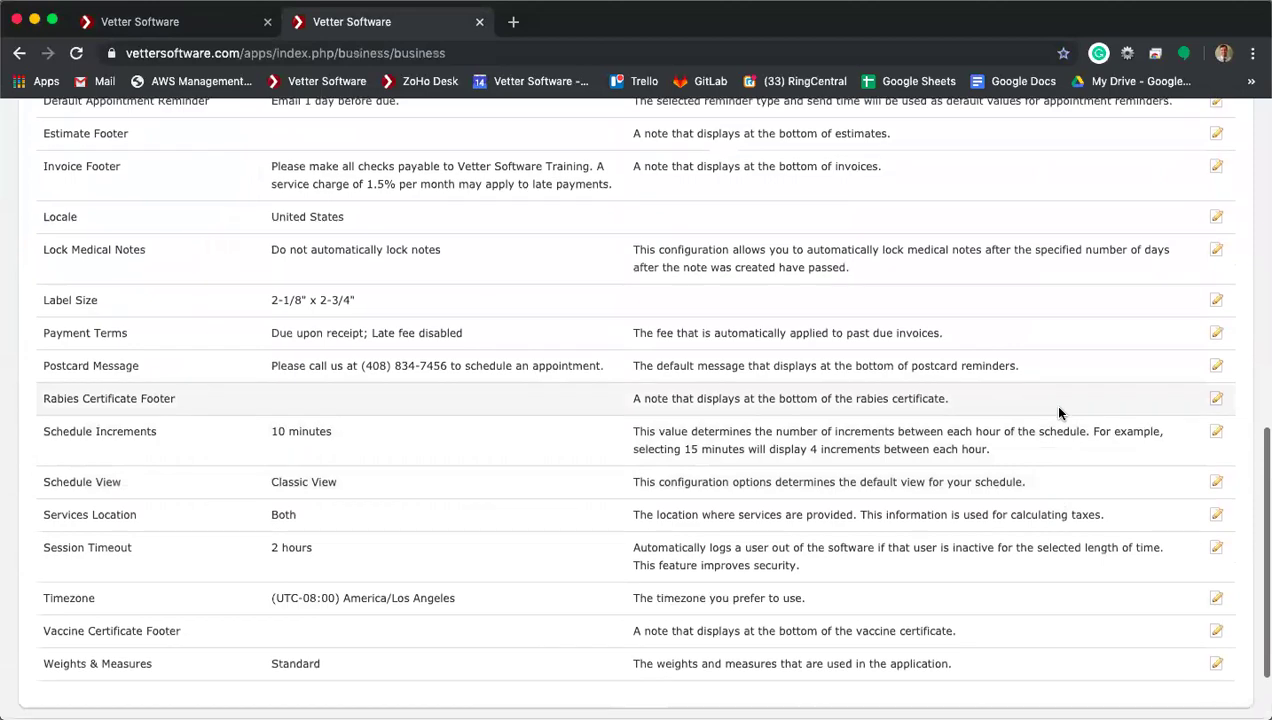
{"action": "scroll", "coordinate": [1060, 413], "scroll_direction": "up", "scroll_amount": 3}
{"action": "scroll", "coordinate": [1060, 413], "scroll_direction": "up", "scroll_amount": 9}
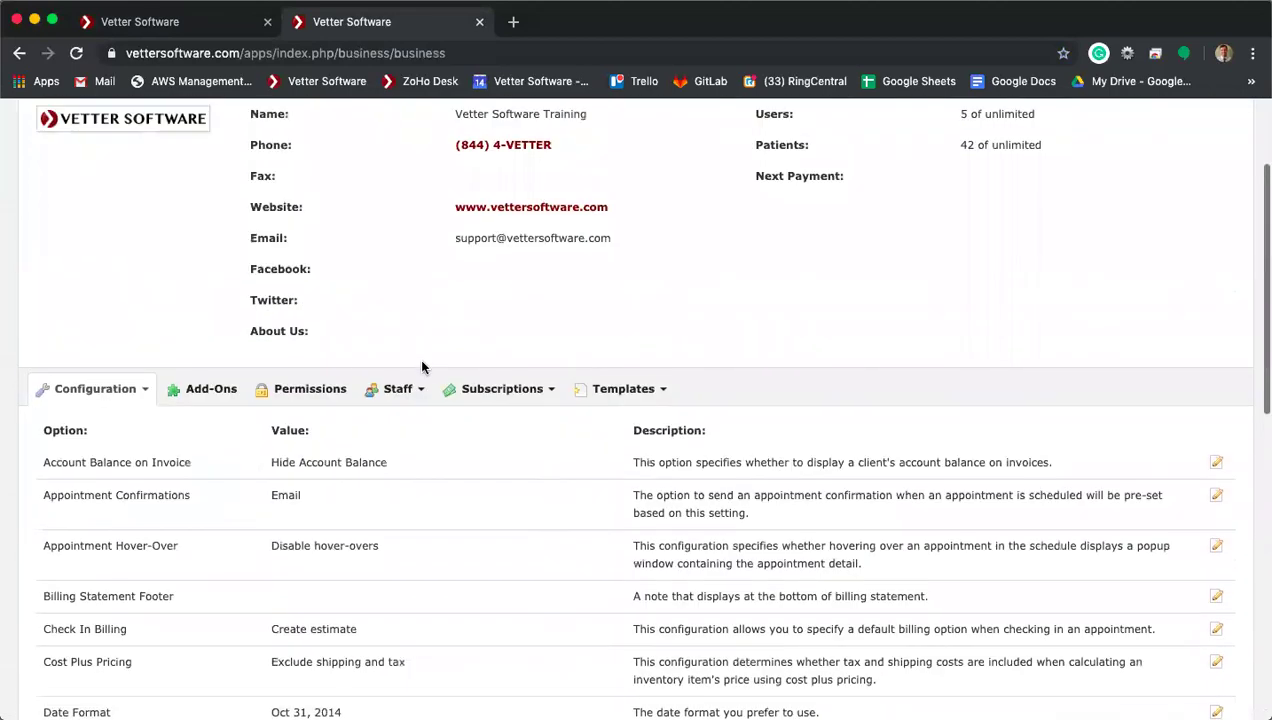
Step: Find the Time Clock add-on and examine its clock-in and clock-out rounding and automatic logout settings, leaving them unsaved
{"action": "left_click", "coordinate": [215, 392]}
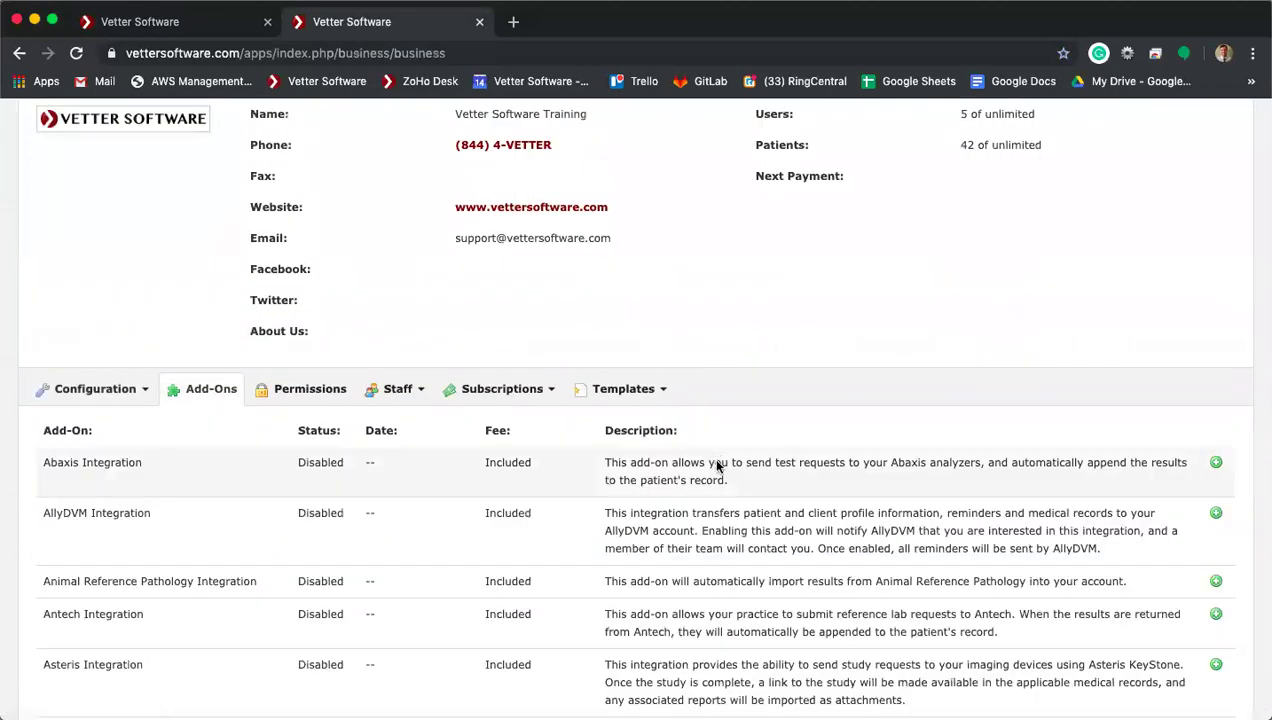
{"action": "scroll", "coordinate": [716, 462], "scroll_direction": "up", "scroll_amount": 3}
{"action": "scroll", "coordinate": [716, 462], "scroll_direction": "down", "scroll_amount": 20}
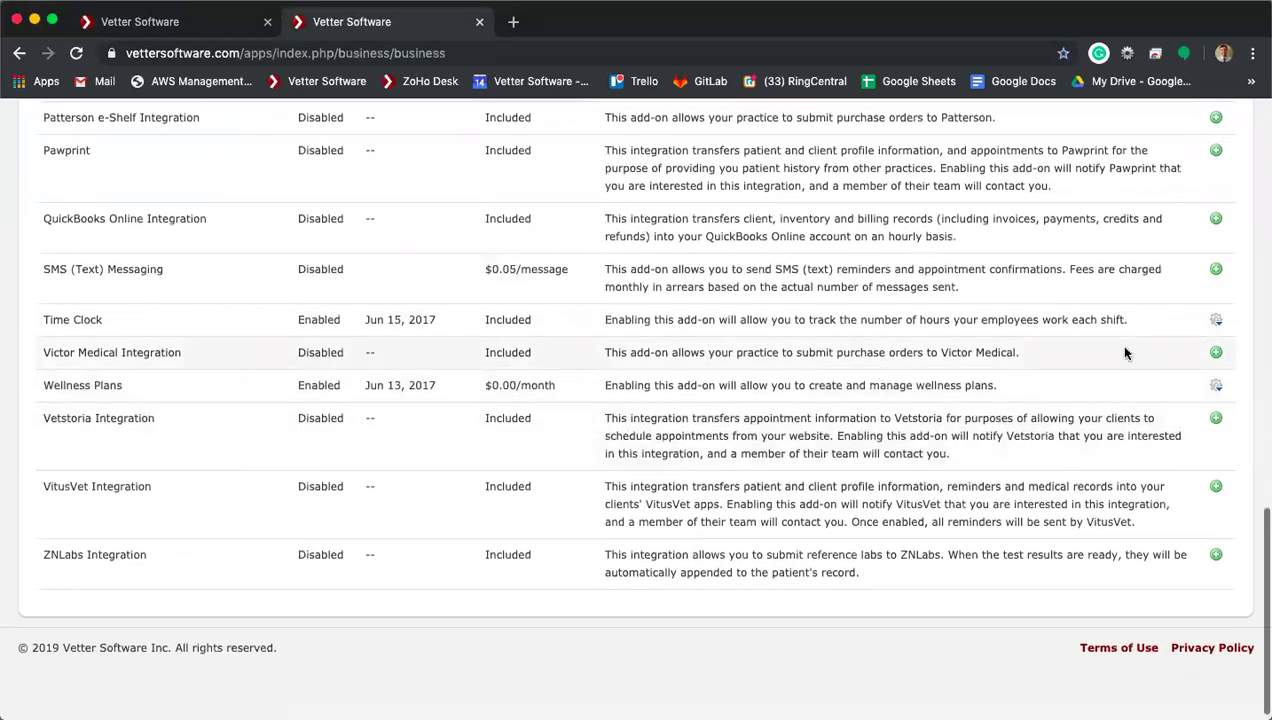
{"action": "left_click", "coordinate": [1216, 320]}
{"action": "left_click", "coordinate": [1198, 345]}
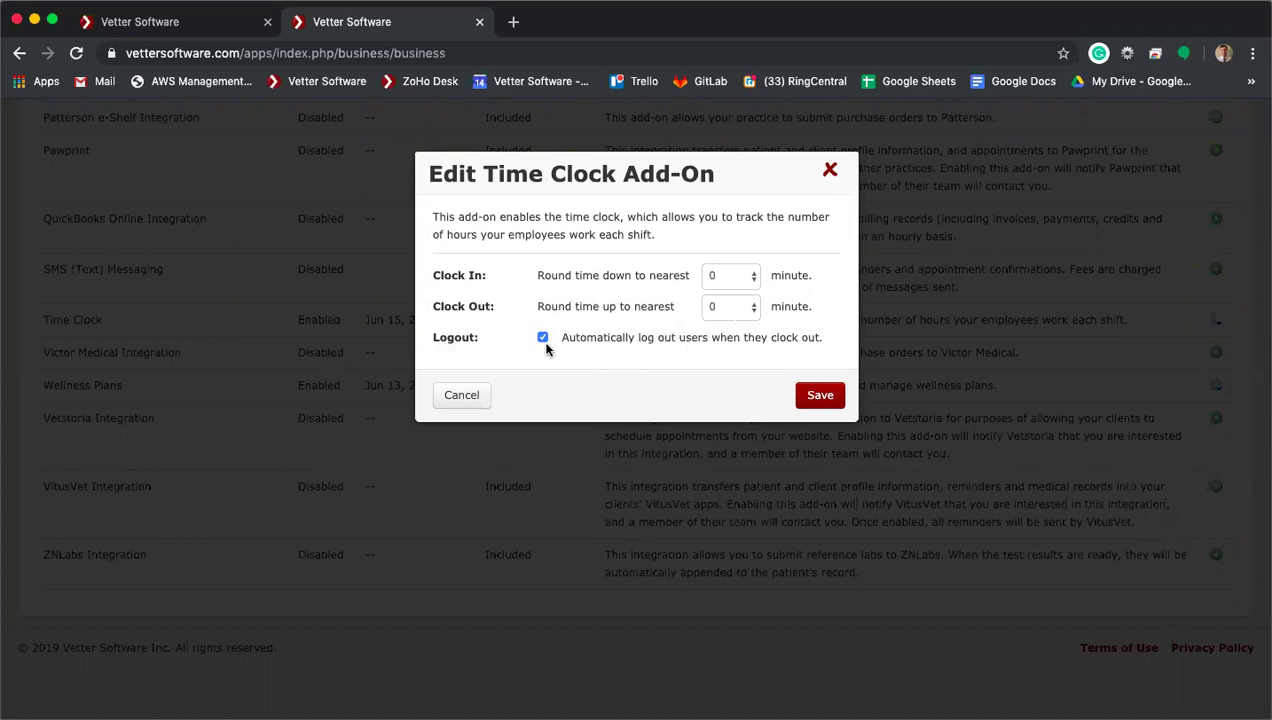
{"action": "left_click", "coordinate": [829, 172]}
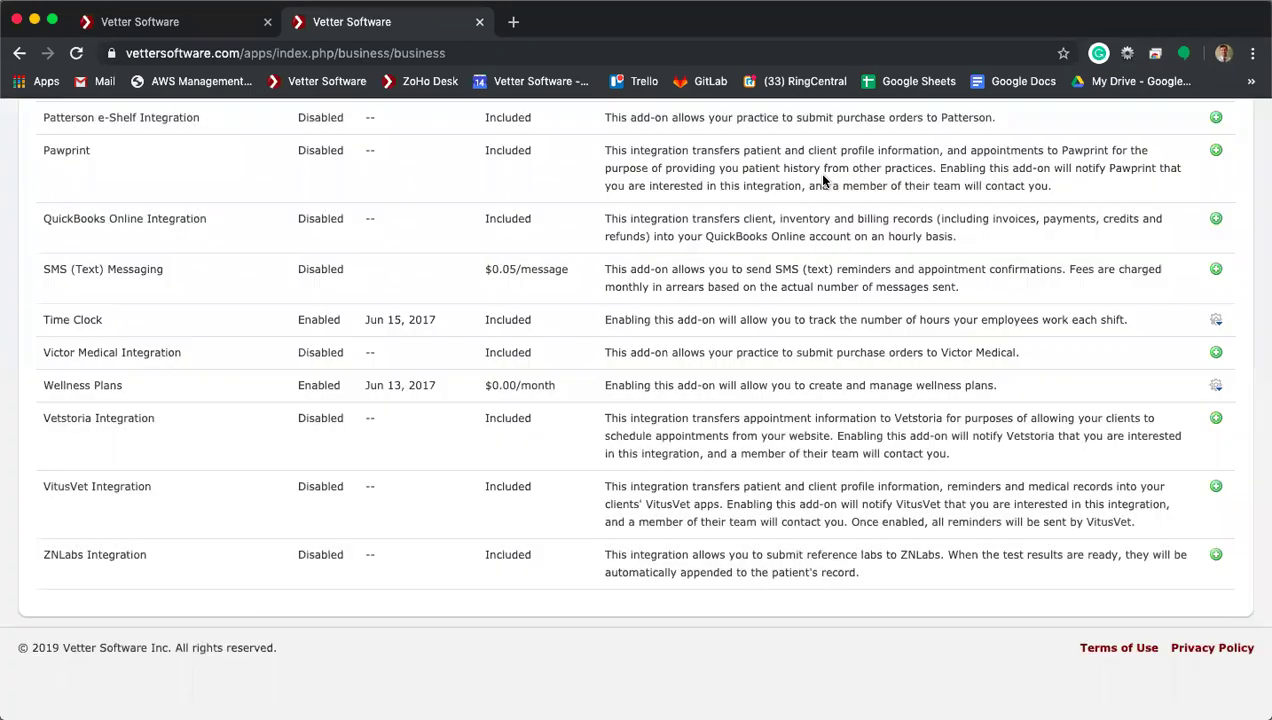
Step: Return to the new staff form and review the email field, after-hours login options and schedule display options
{"action": "left_click", "coordinate": [165, 14]}
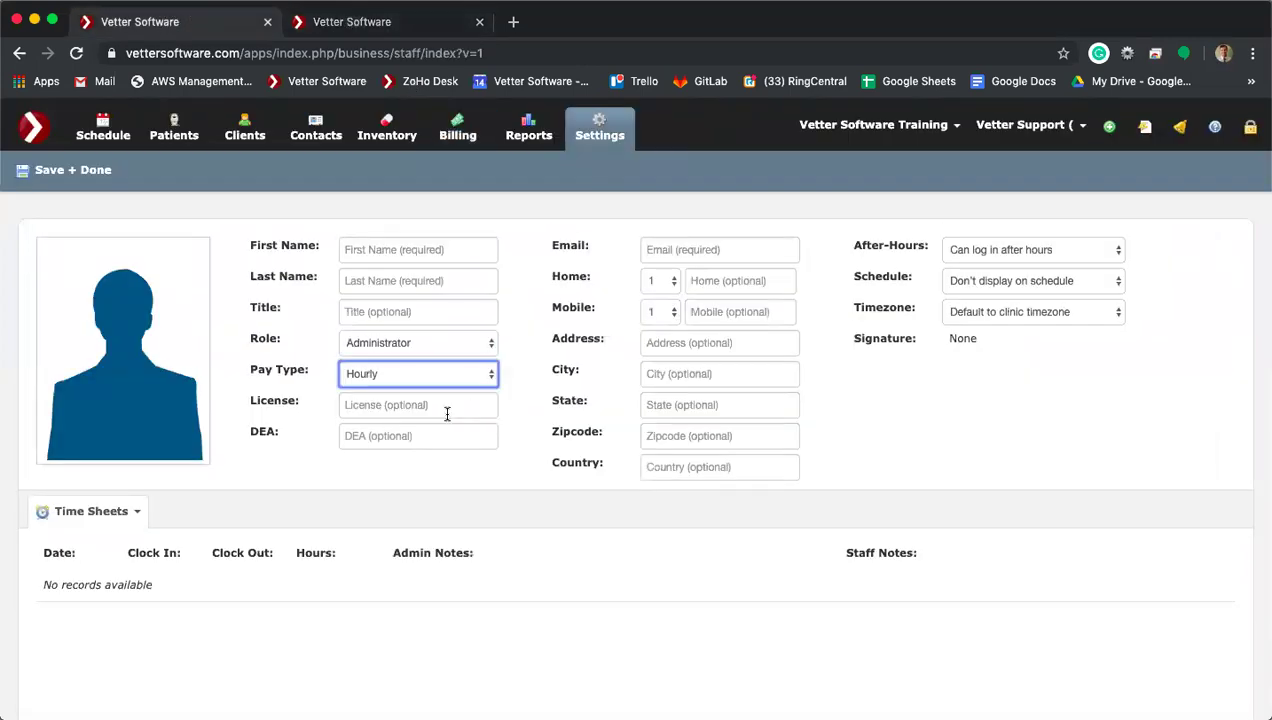
{"action": "left_click", "coordinate": [686, 248]}
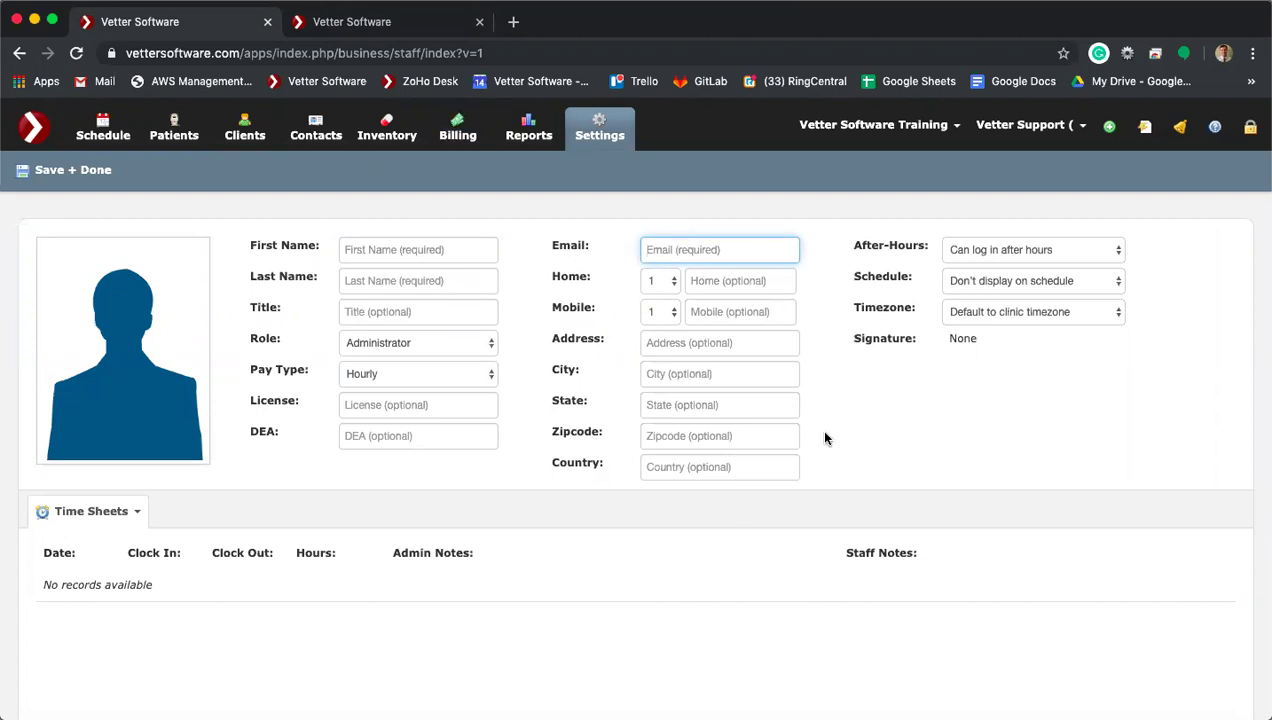
{"action": "left_click", "coordinate": [1032, 252]}
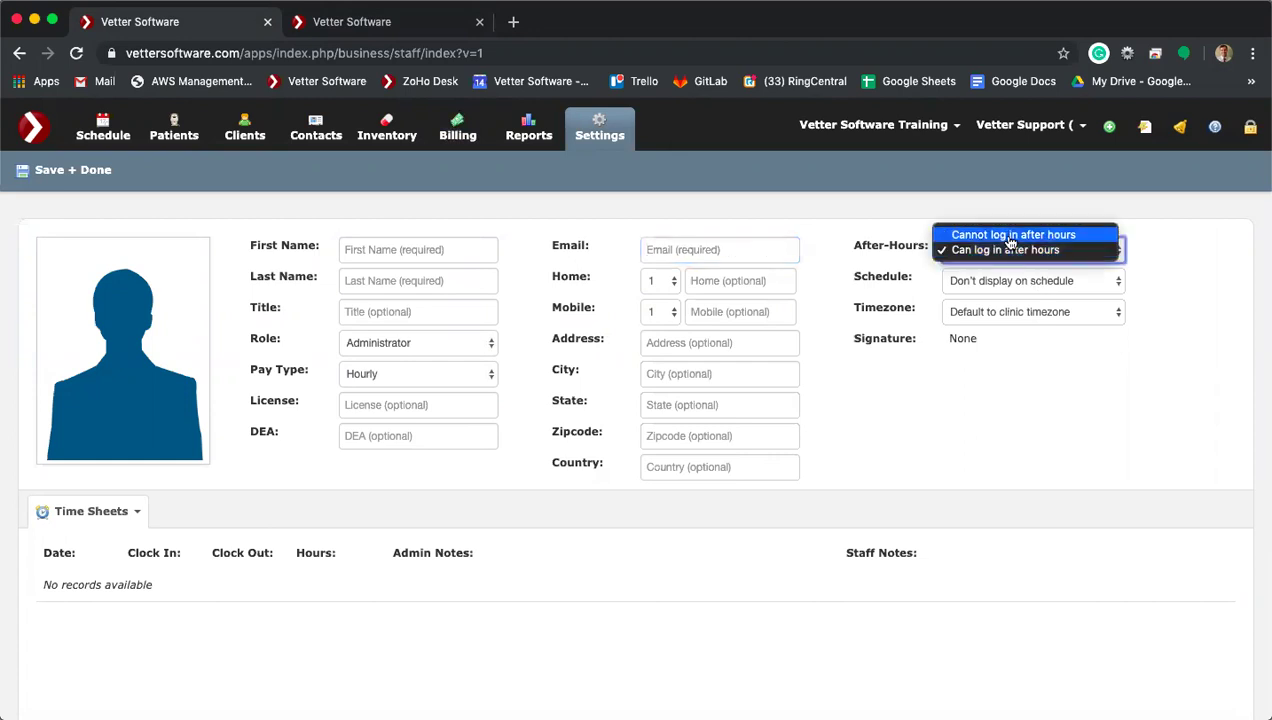
{"action": "left_click", "coordinate": [1178, 295]}
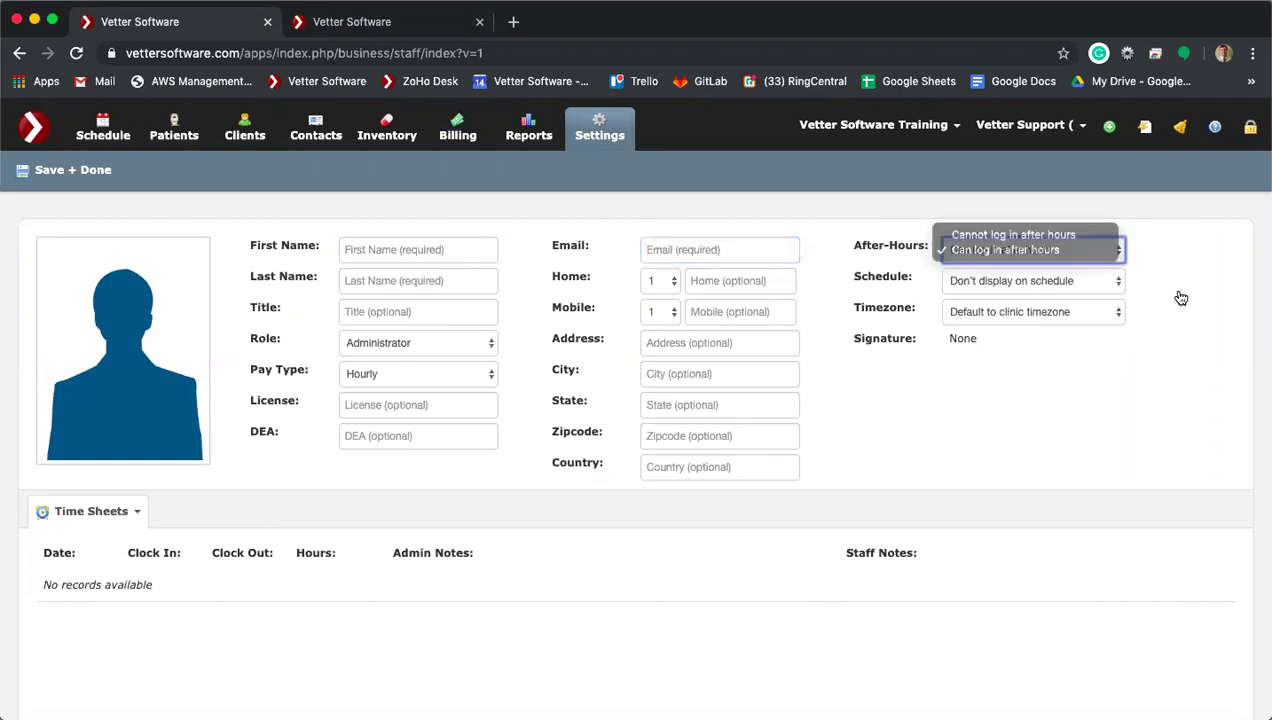
{"action": "left_click", "coordinate": [1082, 287]}
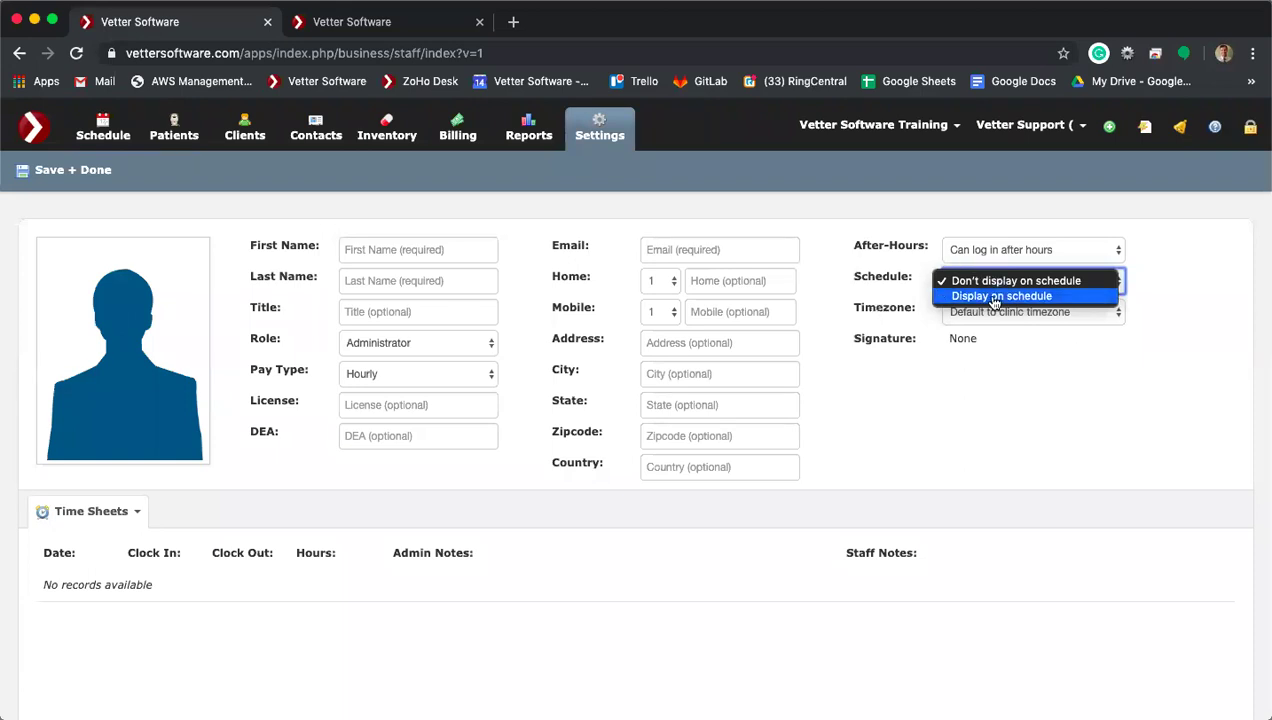
{"action": "left_click", "coordinate": [1165, 278]}
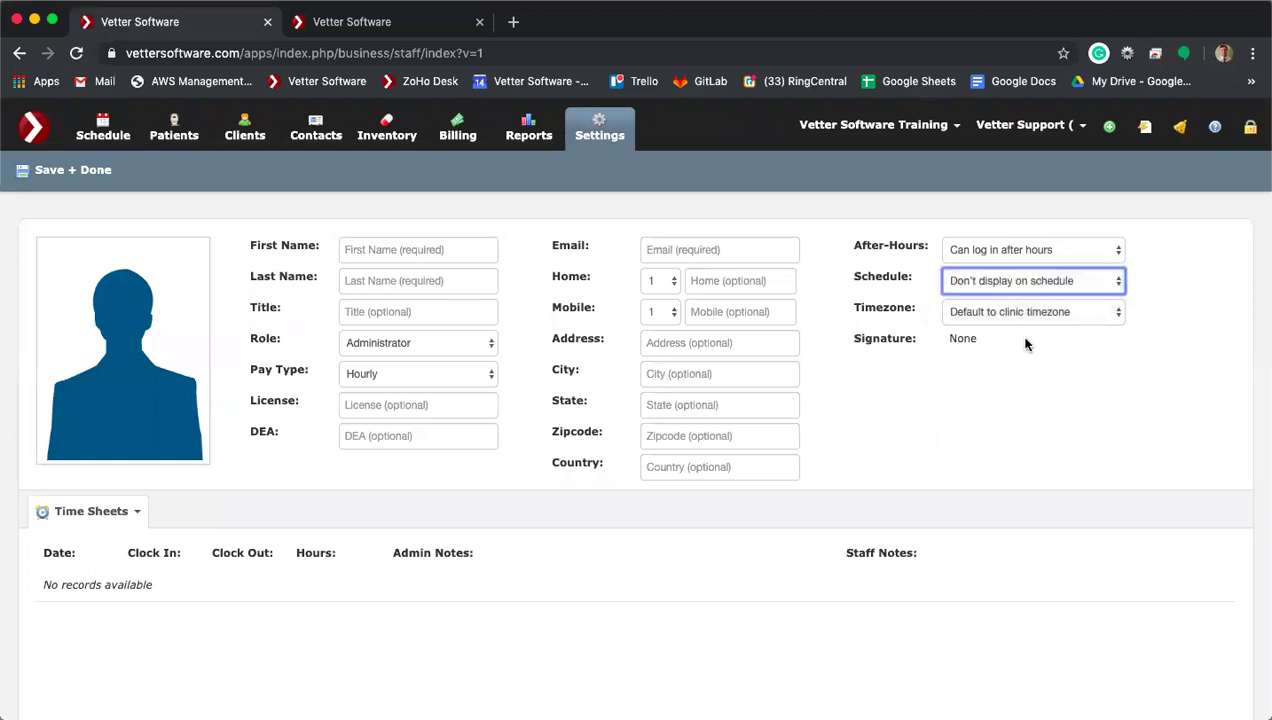
Step: Browse the timezone options for the new staff member, keeping the clinic's default timezone
{"action": "left_click", "coordinate": [1013, 318]}
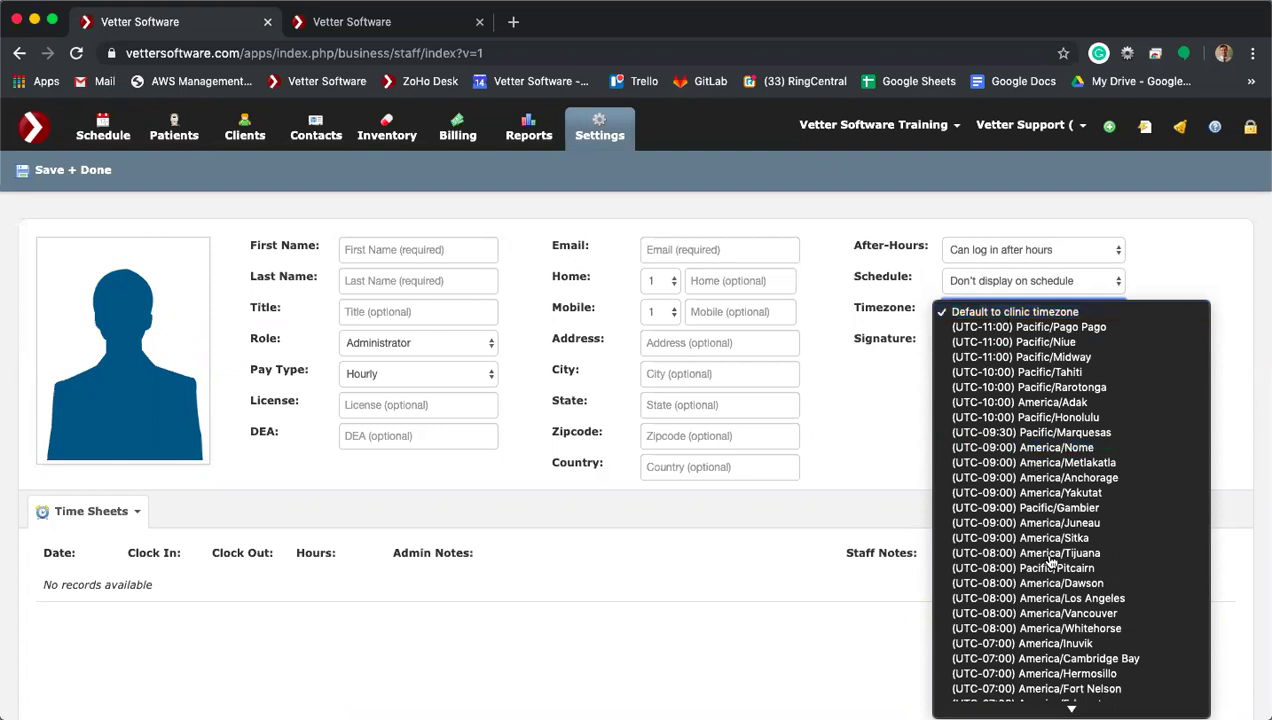
{"action": "scroll", "coordinate": [1048, 570], "scroll_direction": "down", "scroll_amount": 10}
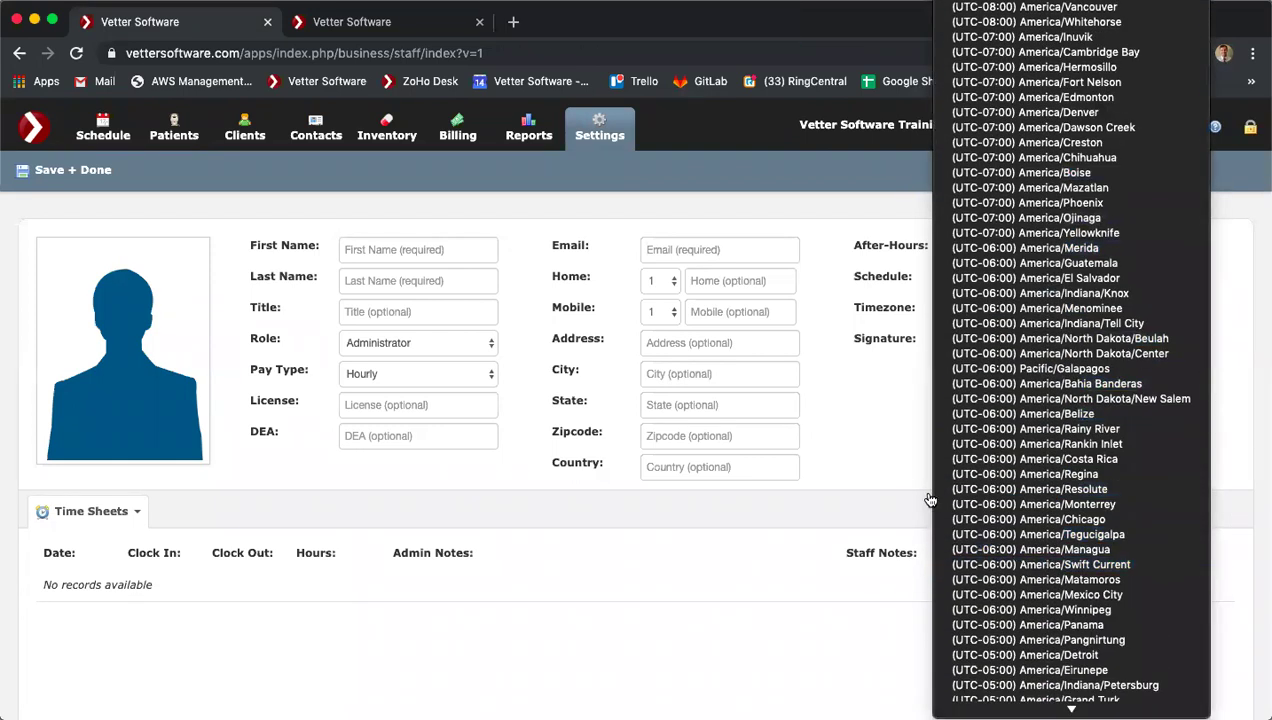
{"action": "left_click", "coordinate": [852, 404]}
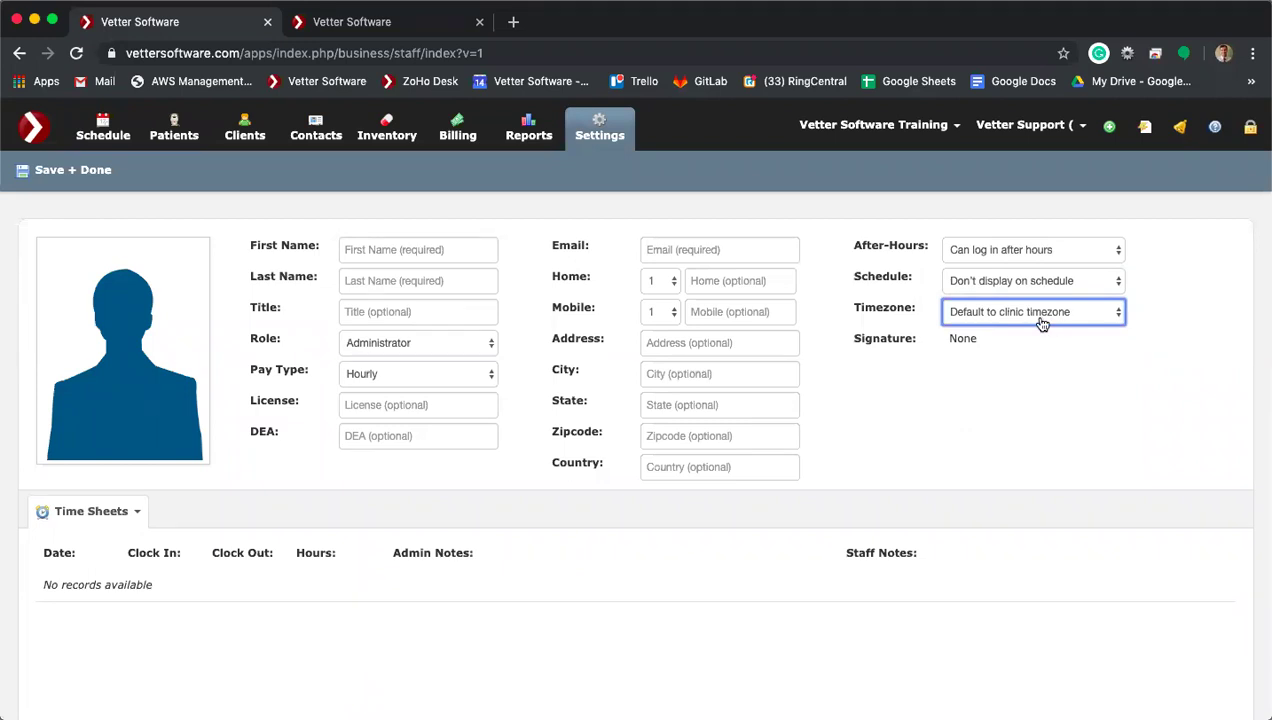
Step: Review the time sheet options on the new staff form and display its time sheets
{"action": "left_click", "coordinate": [130, 512]}
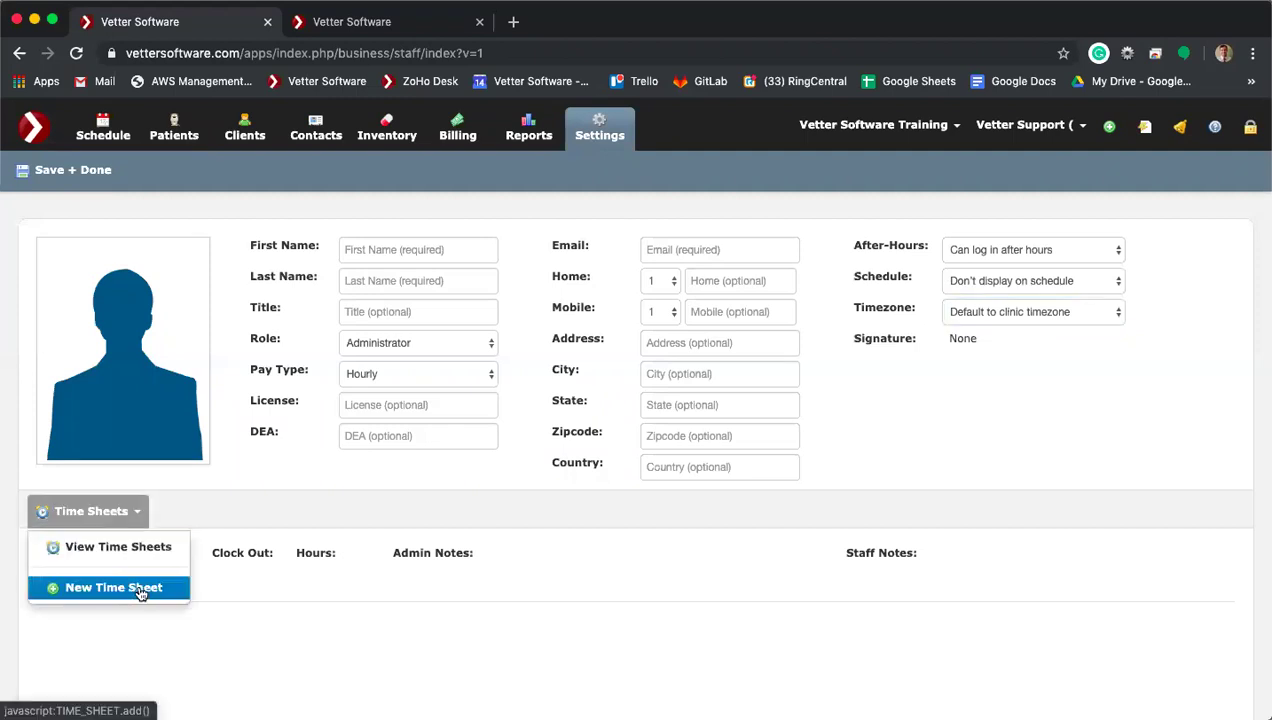
{"action": "left_click", "coordinate": [236, 511]}
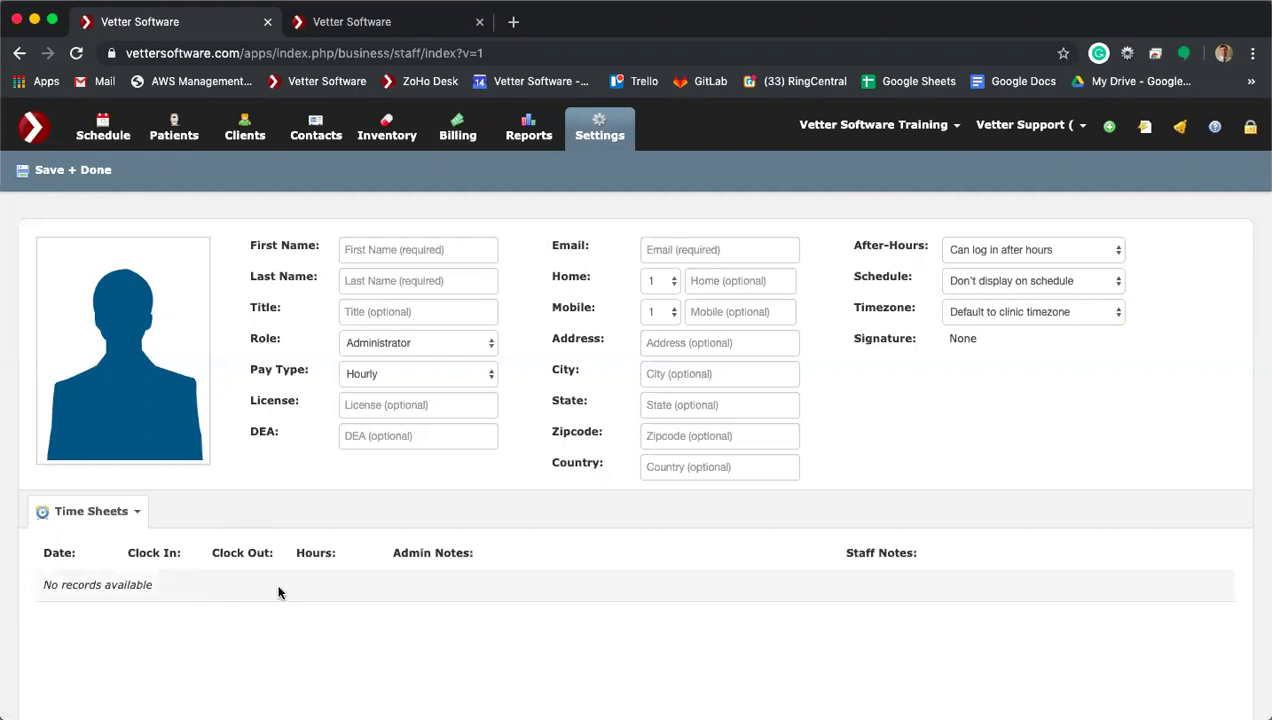
{"action": "left_click", "coordinate": [137, 512]}
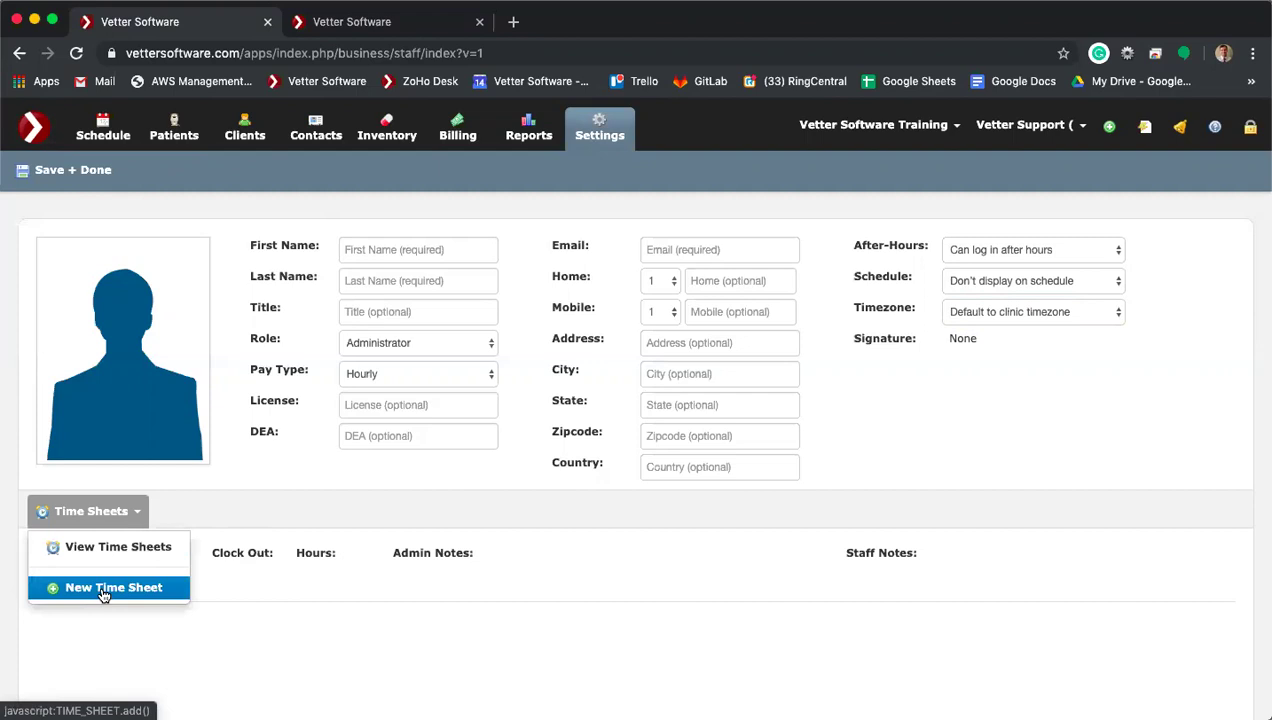
{"action": "left_click", "coordinate": [118, 547]}
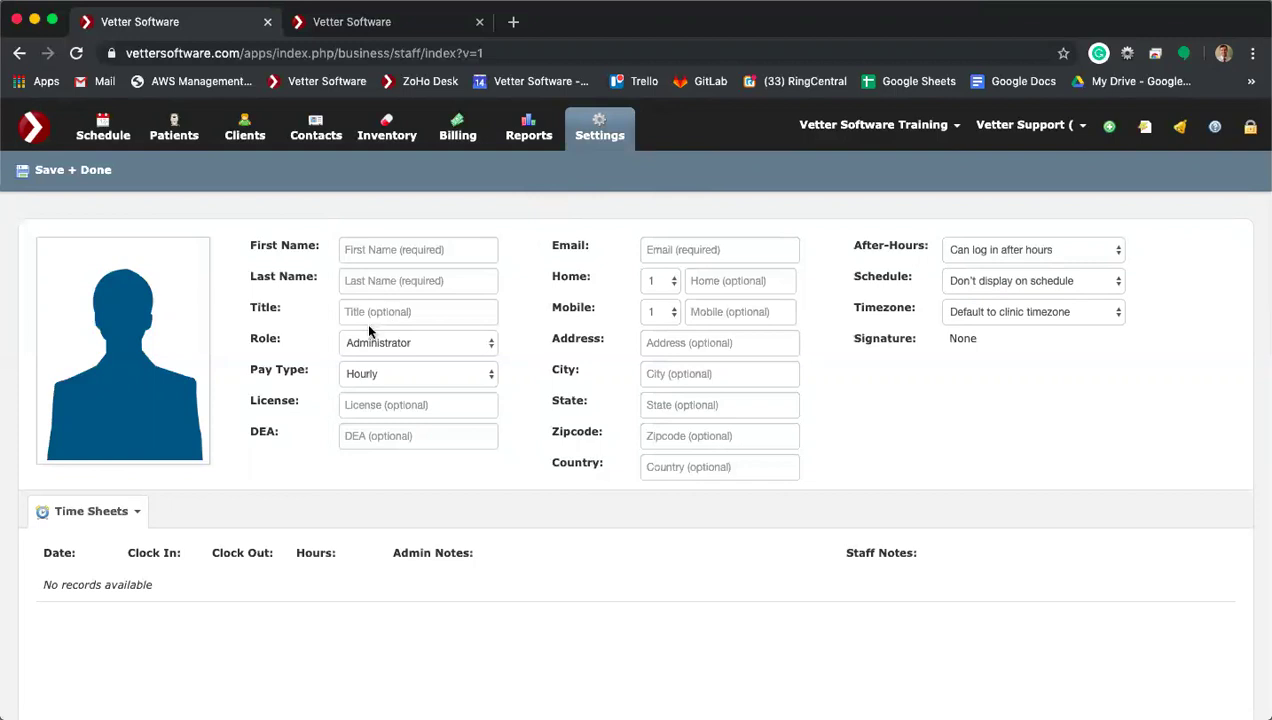
Step: Return to the practice settings and review the subscription plan and payment method form, closing it without updating
{"action": "left_click", "coordinate": [593, 143]}
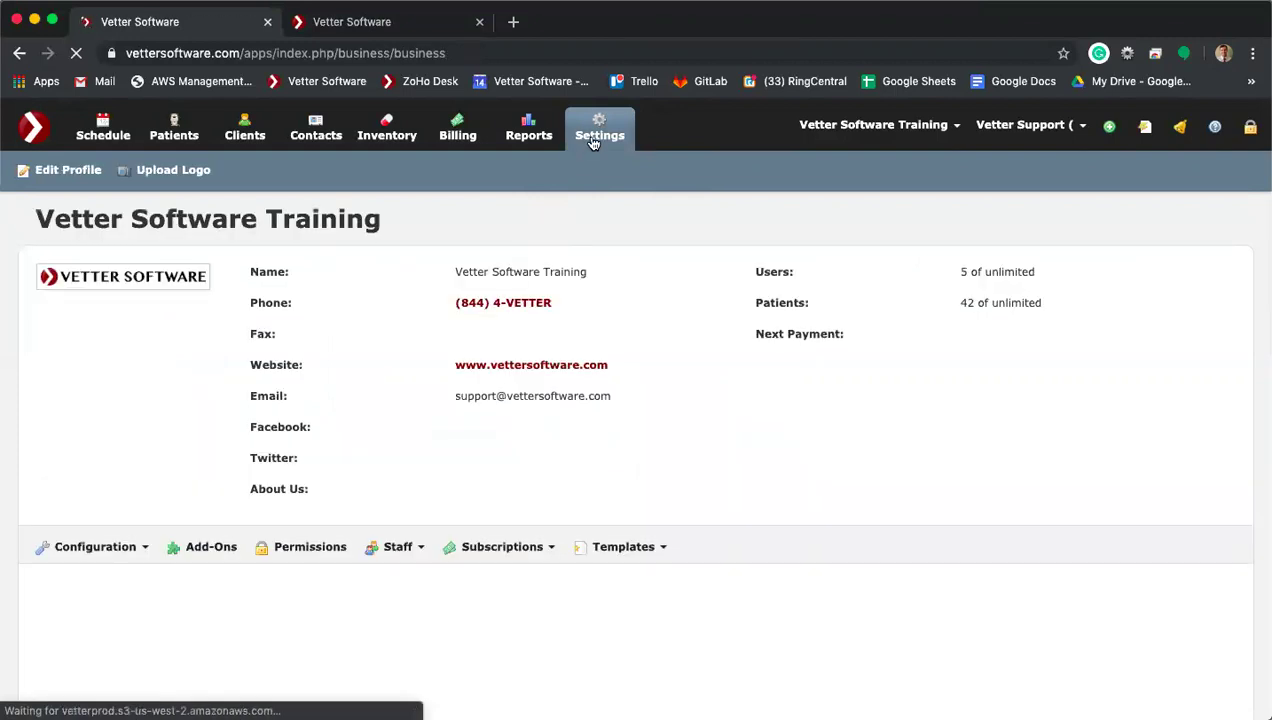
{"action": "left_click", "coordinate": [410, 552]}
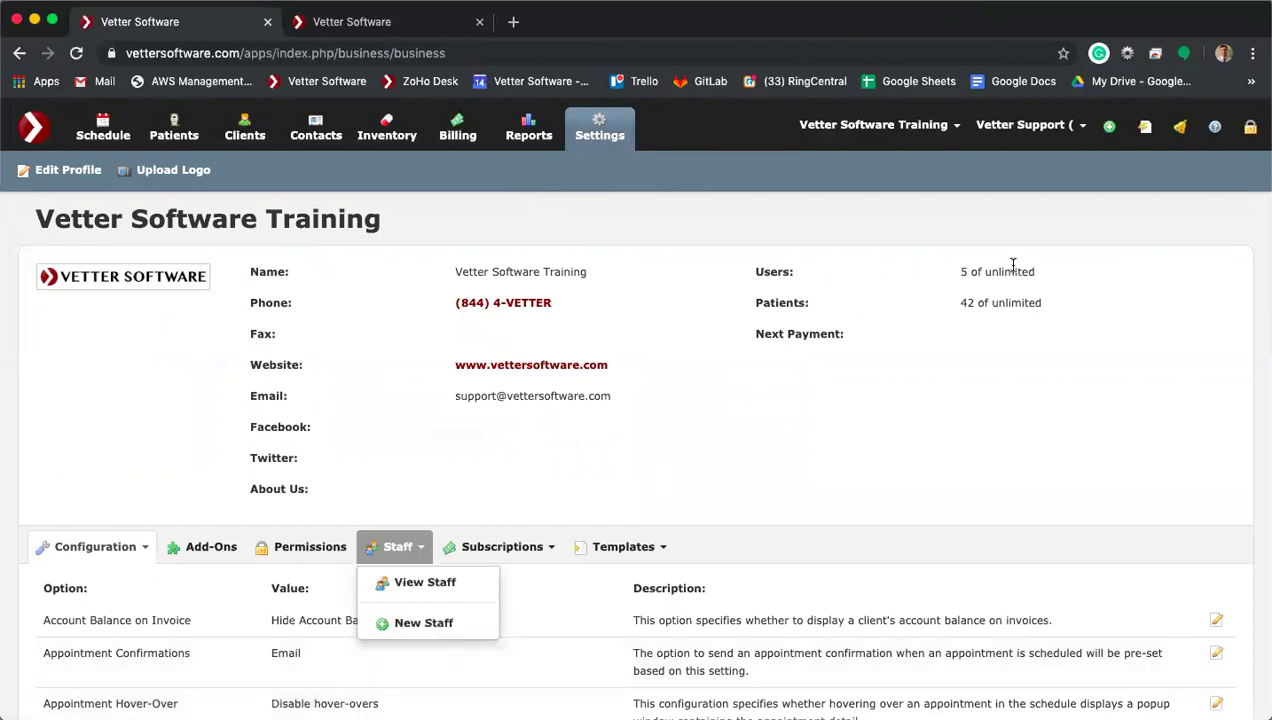
{"action": "left_click", "coordinate": [518, 546]}
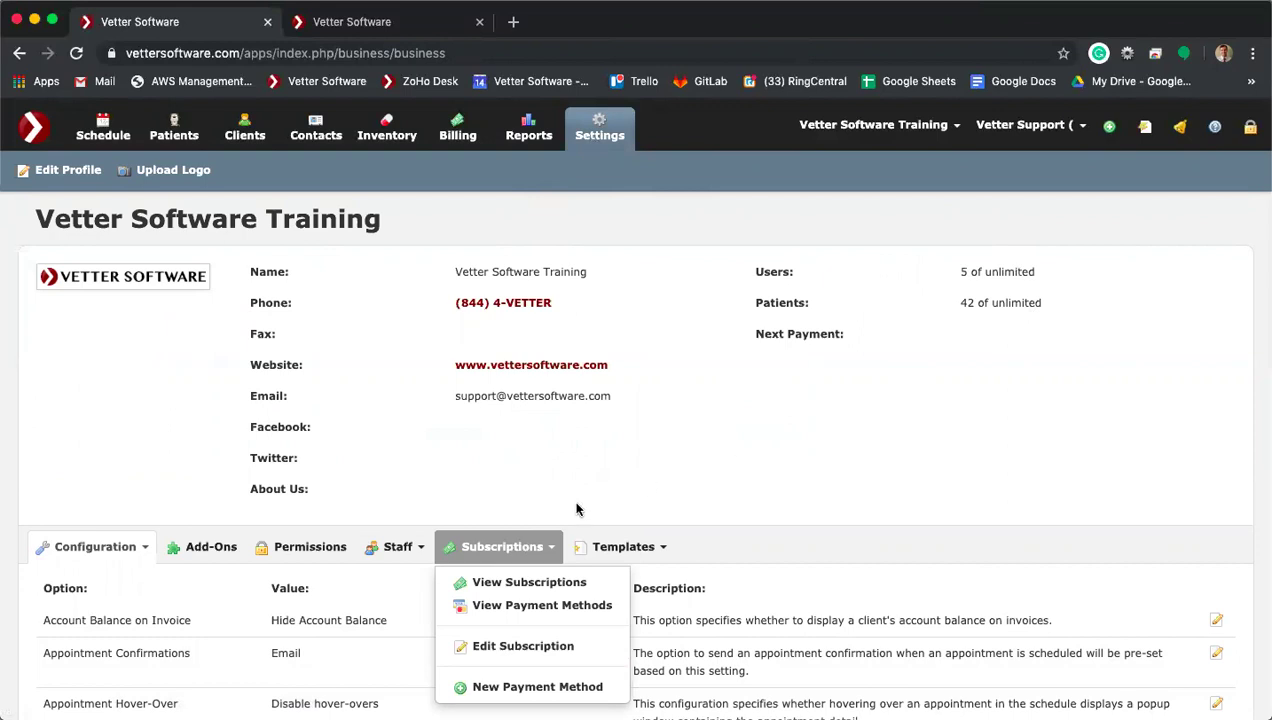
{"action": "left_click", "coordinate": [519, 645]}
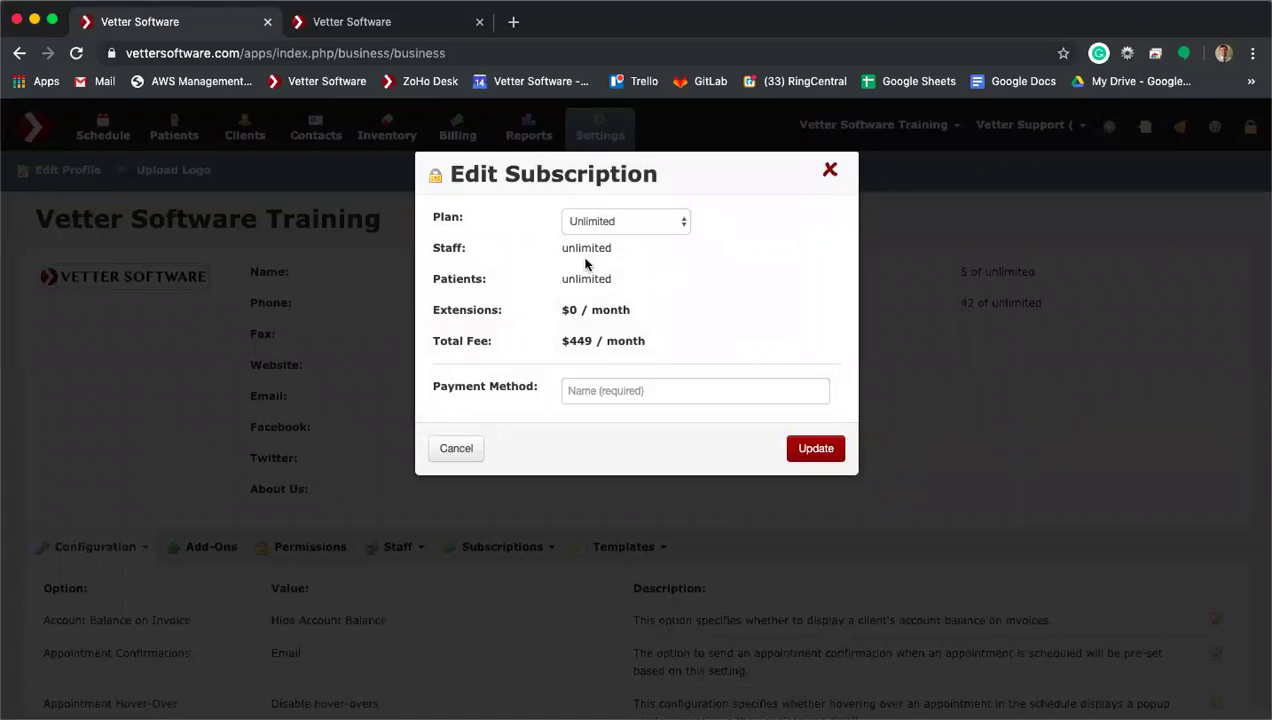
{"action": "left_click", "coordinate": [829, 170]}
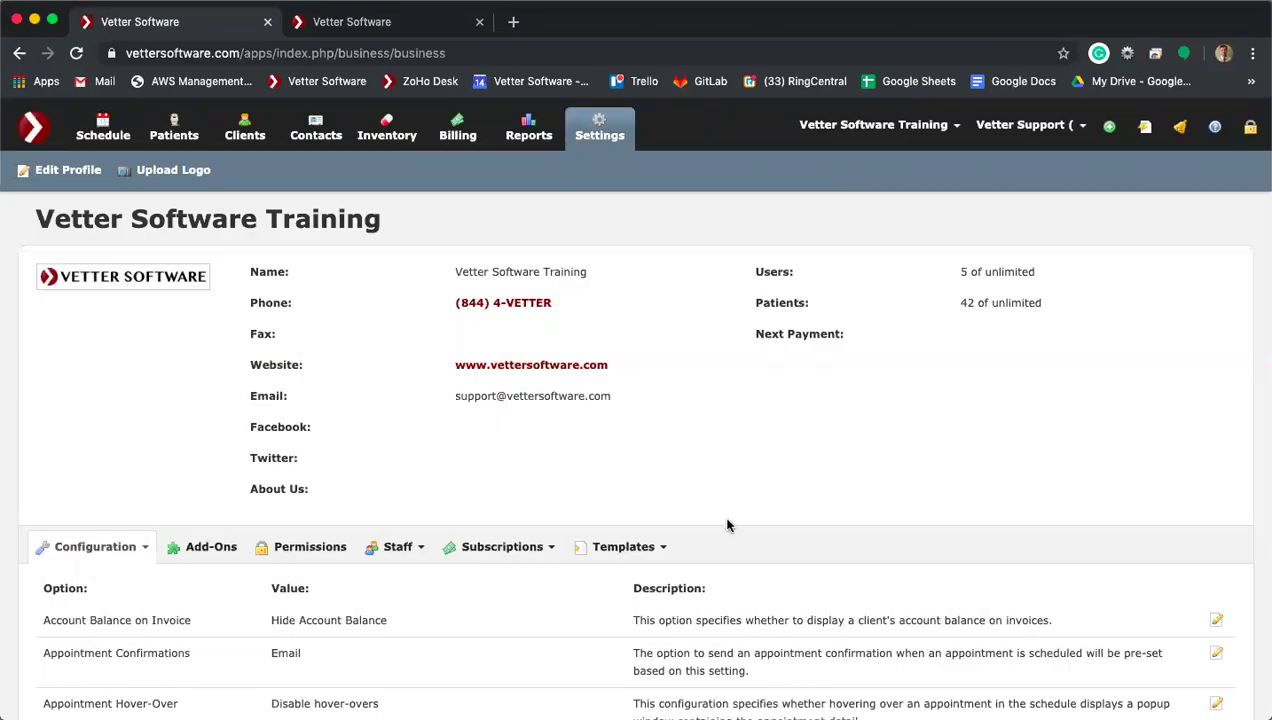
Step: Display the practice's staff list and review the account actions available for the Surgery staff member
{"action": "left_click", "coordinate": [410, 547]}
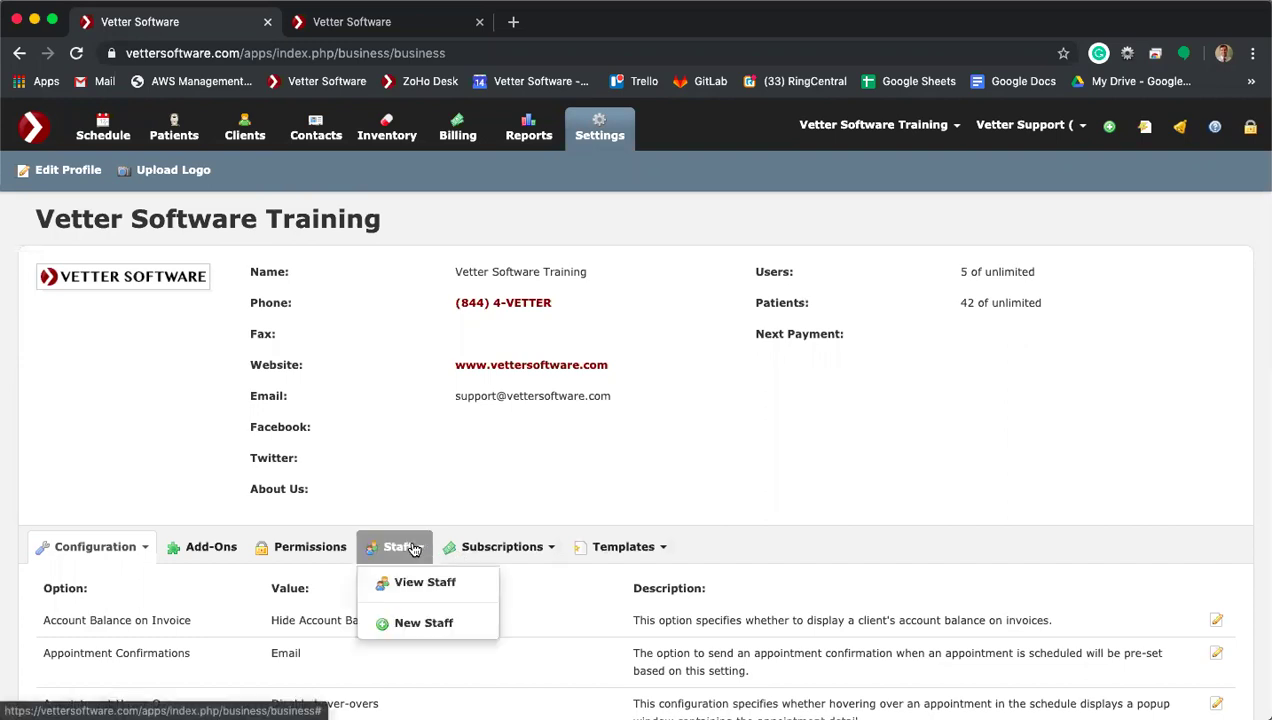
{"action": "left_click", "coordinate": [414, 583]}
{"action": "scroll", "coordinate": [420, 588], "scroll_direction": "down", "scroll_amount": 5}
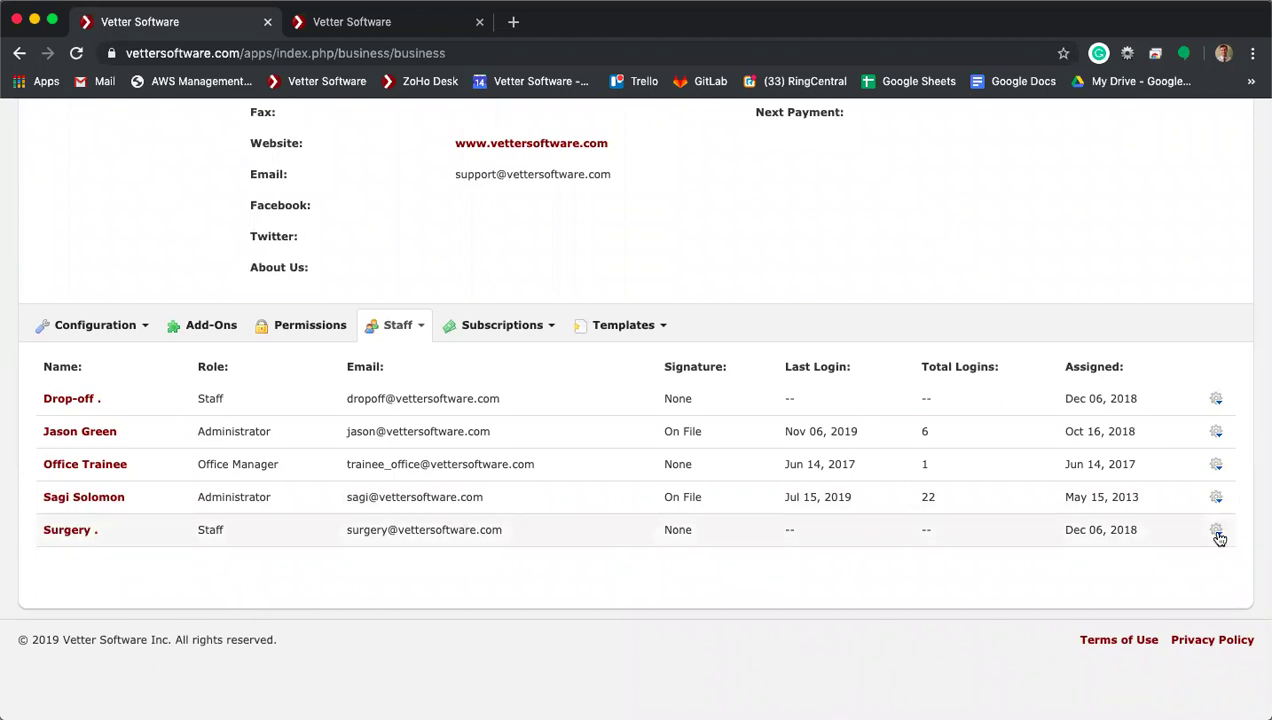
{"action": "left_click", "coordinate": [1216, 531]}
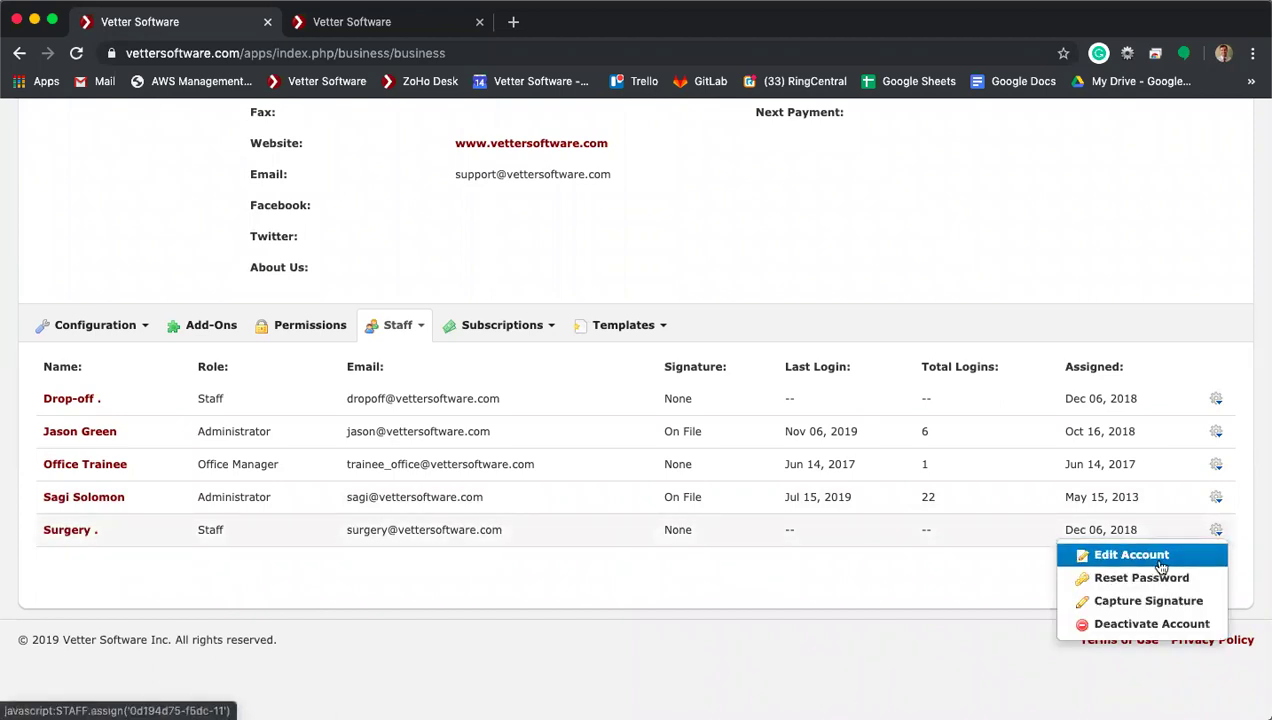
{"action": "left_click", "coordinate": [555, 261]}
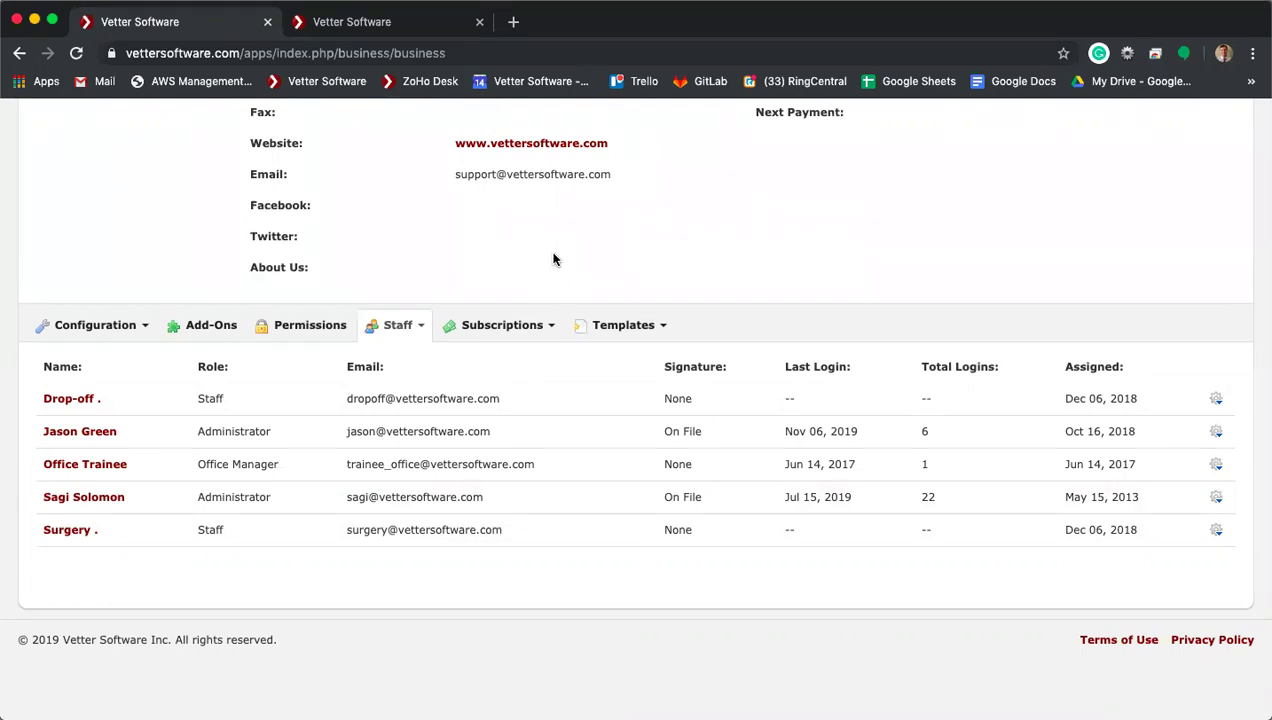
Step: Open the Staff role's permissions for editing and review its Schedule permissions for appointments, boarding, reminders and tasks
{"action": "left_click", "coordinate": [318, 329]}
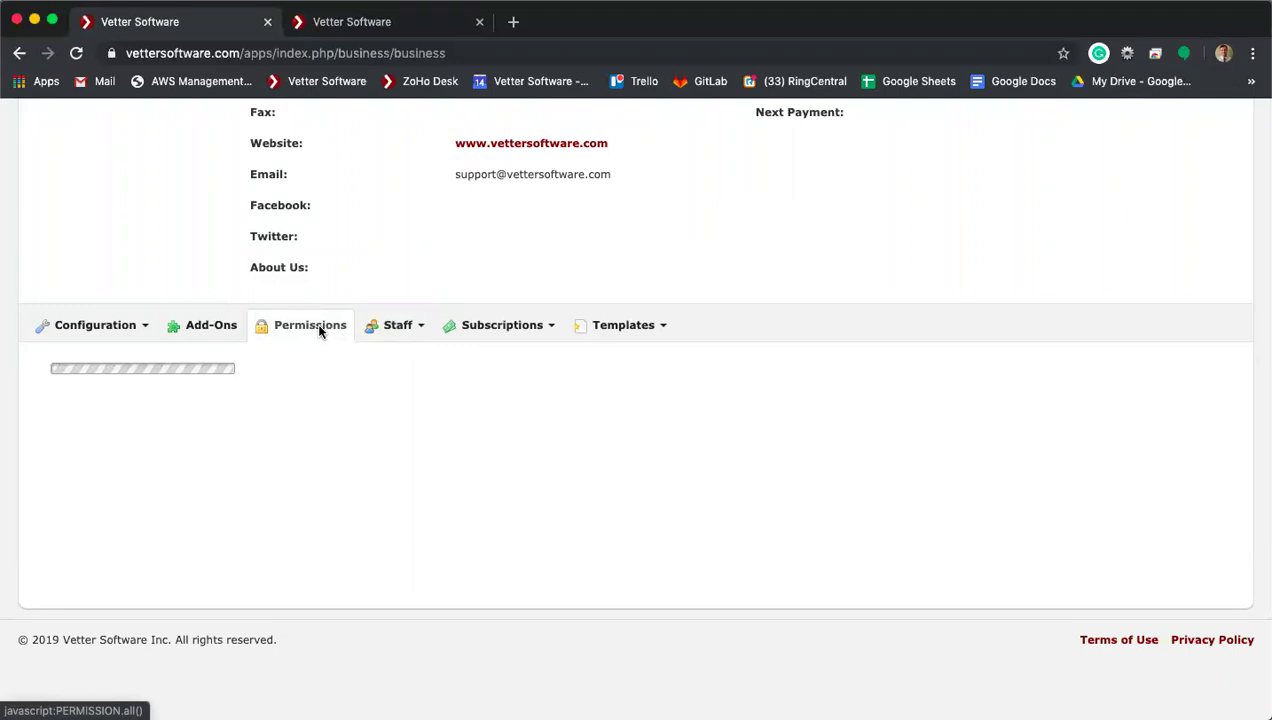
{"action": "scroll", "coordinate": [378, 252], "scroll_direction": "up", "scroll_amount": 3}
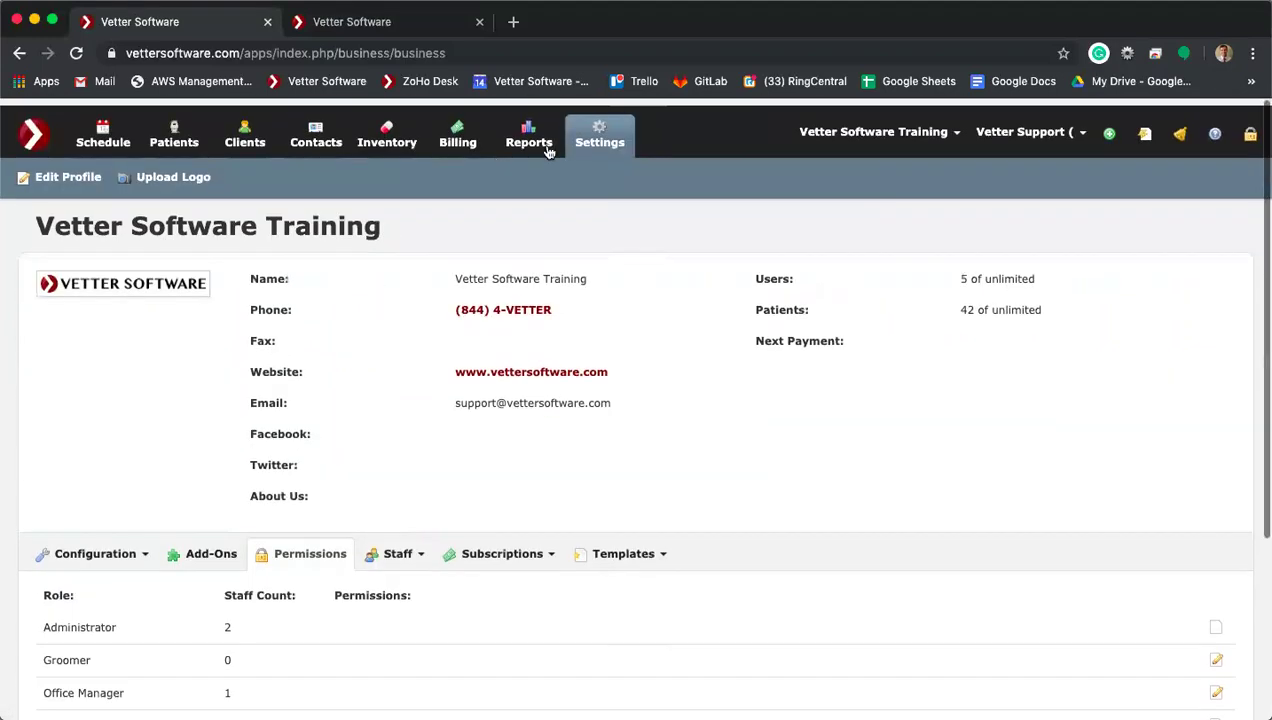
{"action": "scroll", "coordinate": [429, 425], "scroll_direction": "down", "scroll_amount": 3}
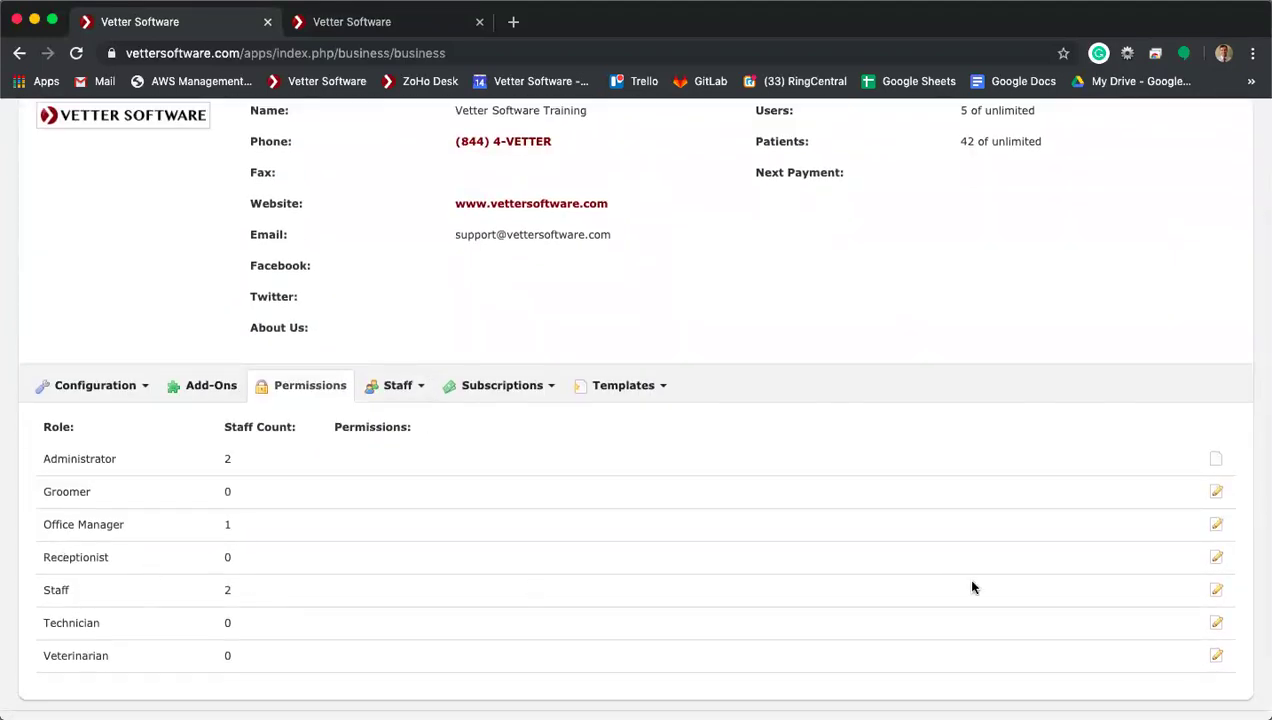
{"action": "left_click", "coordinate": [1216, 590]}
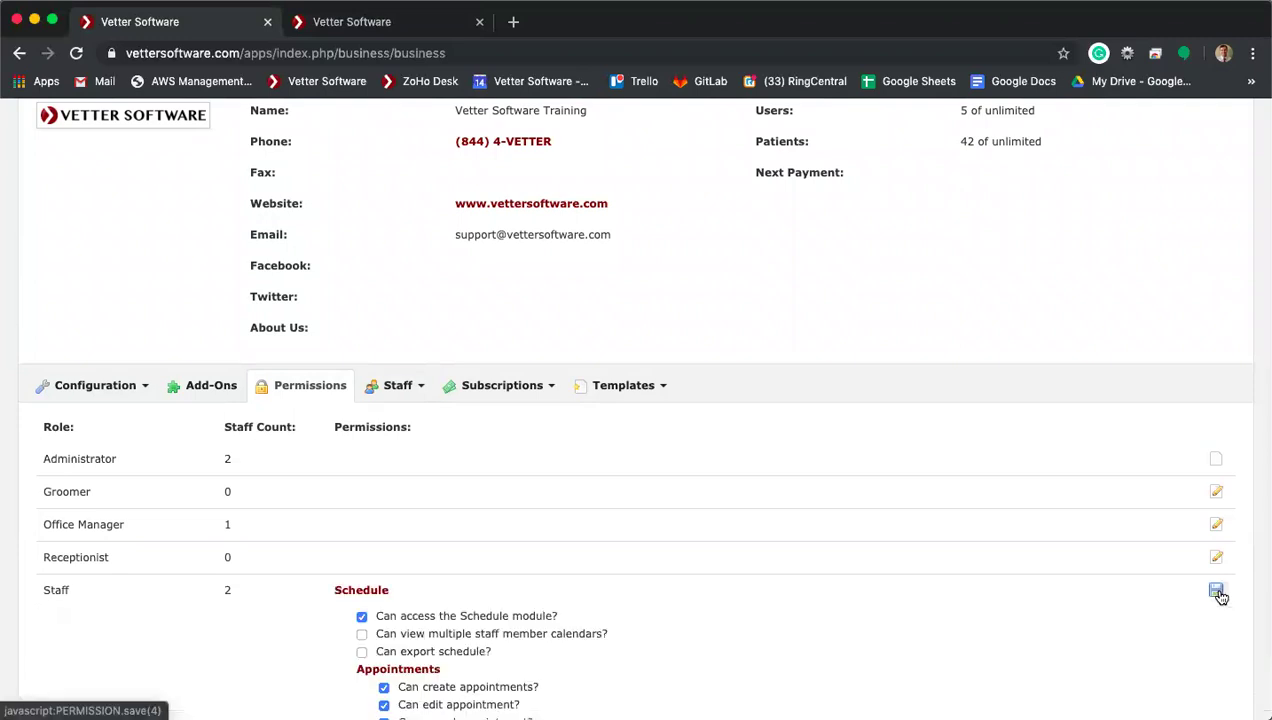
{"action": "scroll", "coordinate": [650, 537], "scroll_direction": "down", "scroll_amount": 7}
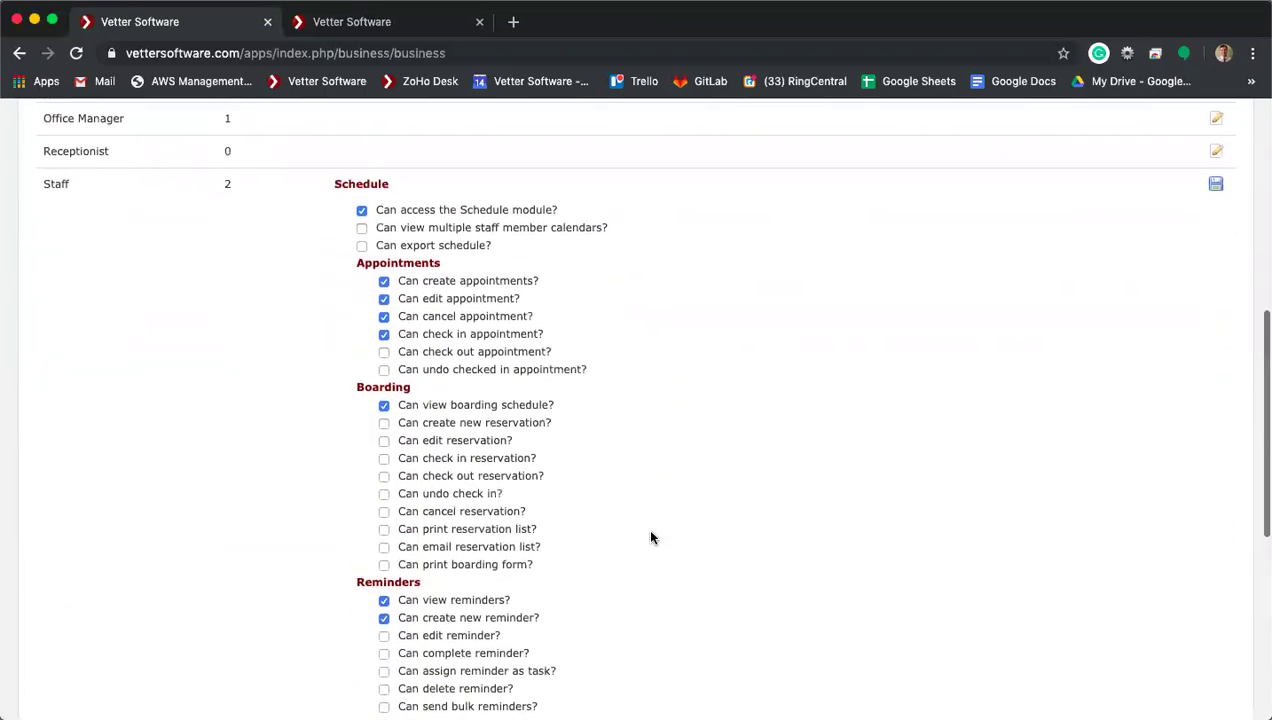
{"action": "scroll", "coordinate": [650, 537], "scroll_direction": "down", "scroll_amount": 4}
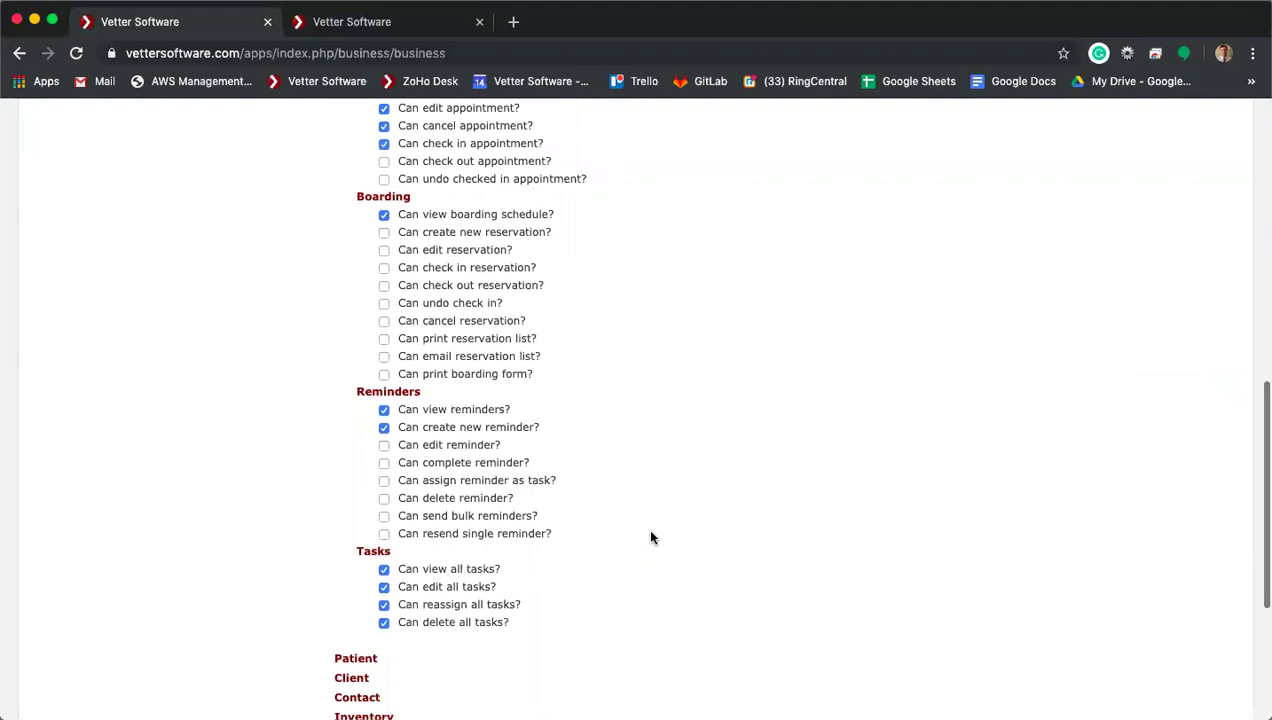
{"action": "scroll", "coordinate": [460, 625], "scroll_direction": "down", "scroll_amount": 3}
Step: Review the Staff role's Patient permissions, including the option to delete a patient record
{"action": "left_click", "coordinate": [358, 518]}
{"action": "scroll", "coordinate": [600, 400], "scroll_direction": "down", "scroll_amount": 8}
{"action": "scroll", "coordinate": [641, 371], "scroll_direction": "up", "scroll_amount": 3}
{"action": "scroll", "coordinate": [641, 371], "scroll_direction": "up", "scroll_amount": 3}
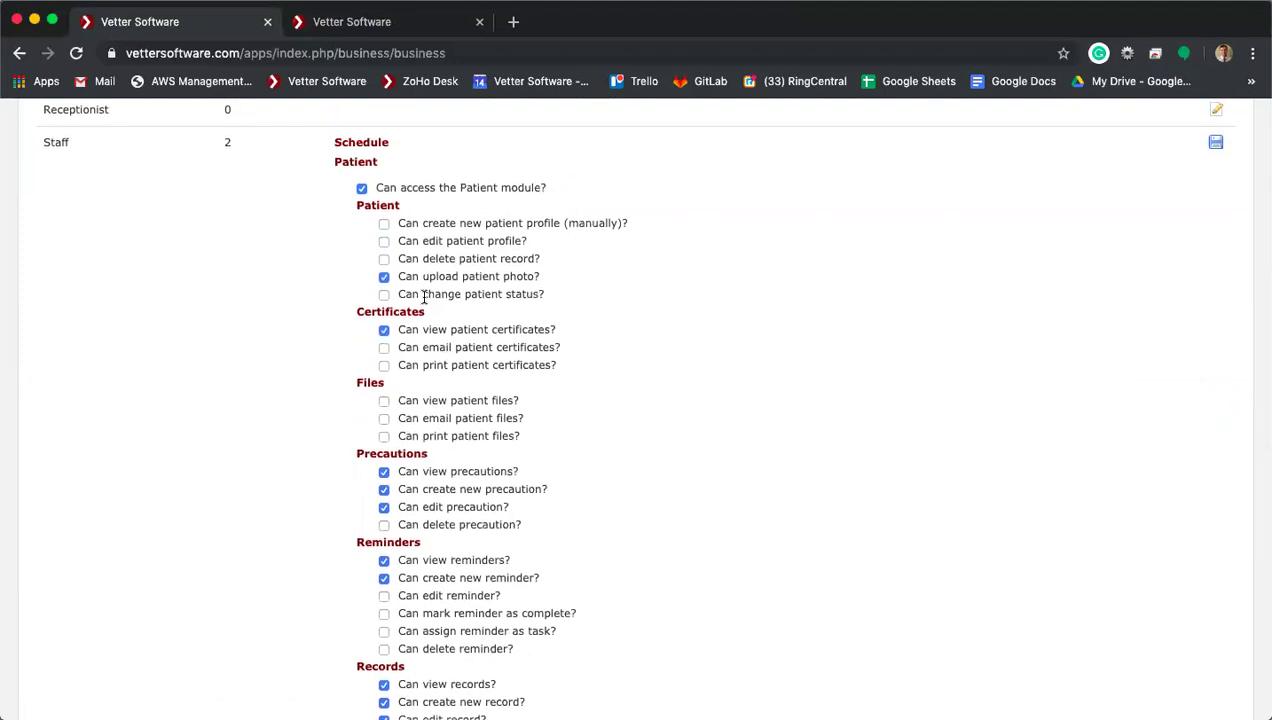
{"action": "left_click", "coordinate": [385, 260]}
{"action": "scroll", "coordinate": [622, 396], "scroll_direction": "down", "scroll_amount": 8}
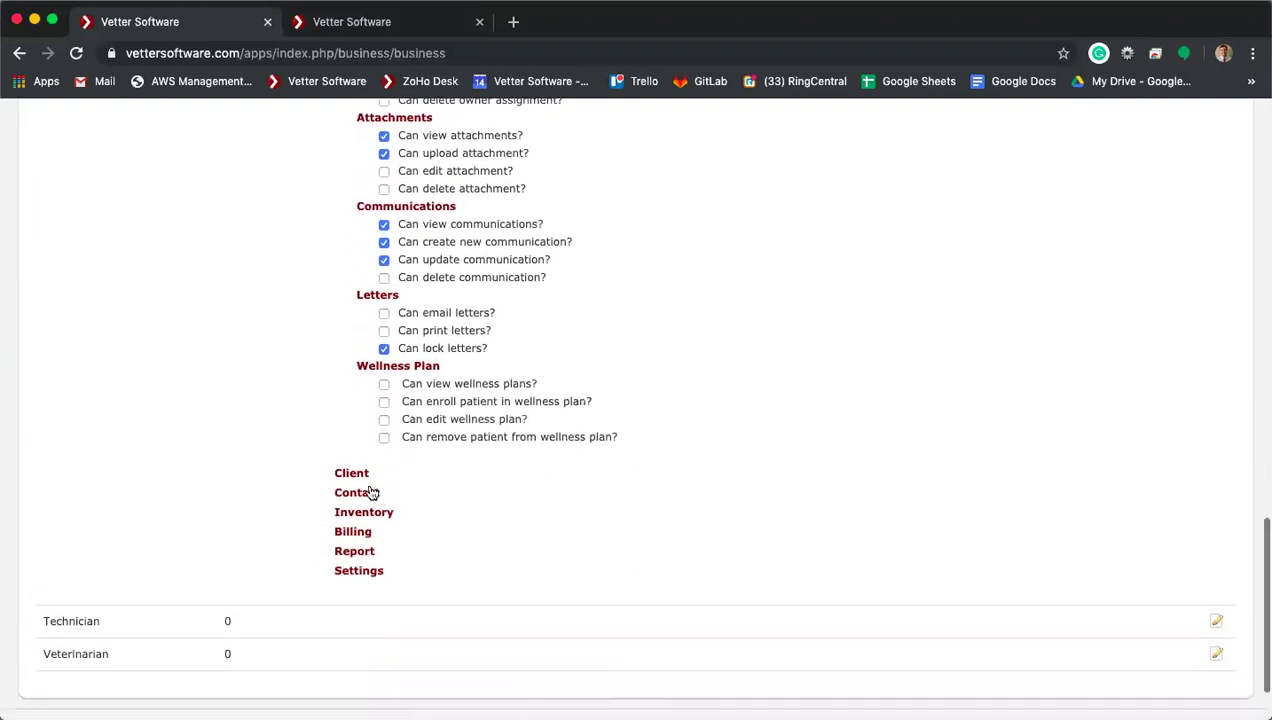
Step: Review the Staff role's Client permissions and collapse that section
{"action": "left_click", "coordinate": [356, 473]}
{"action": "scroll", "coordinate": [624, 349], "scroll_direction": "up", "scroll_amount": 5}
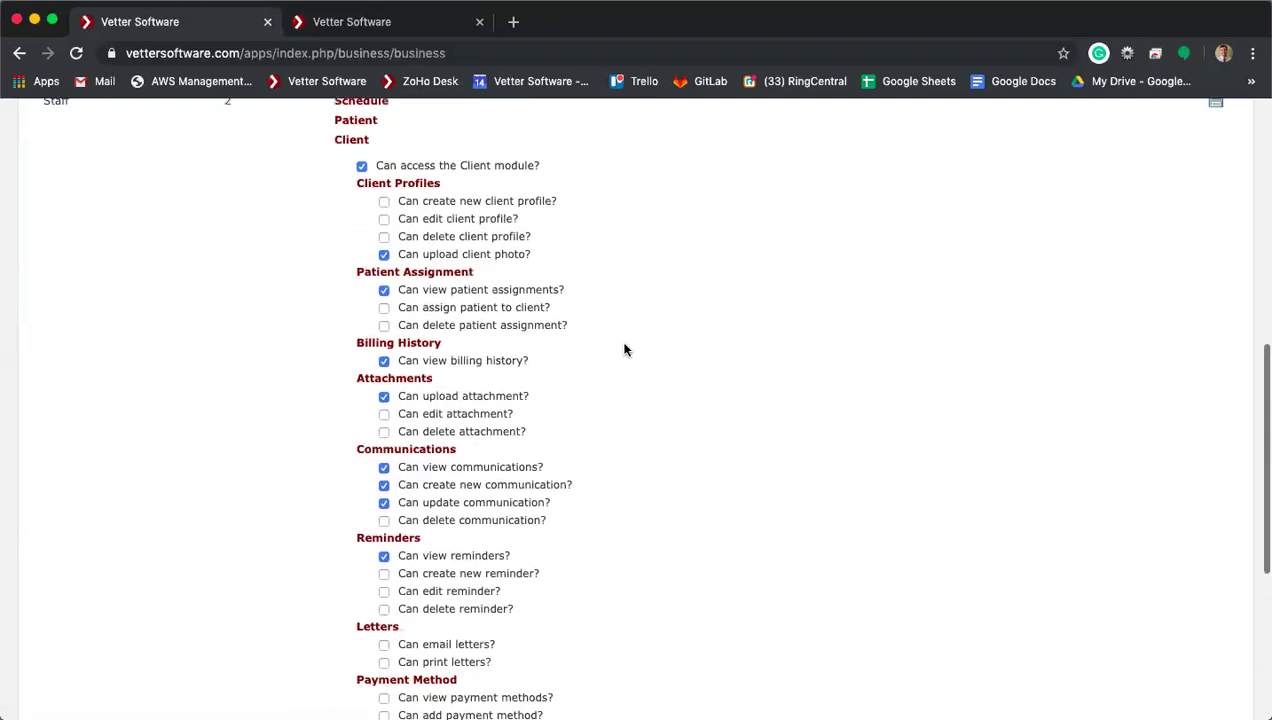
{"action": "scroll", "coordinate": [624, 349], "scroll_direction": "down", "scroll_amount": 2}
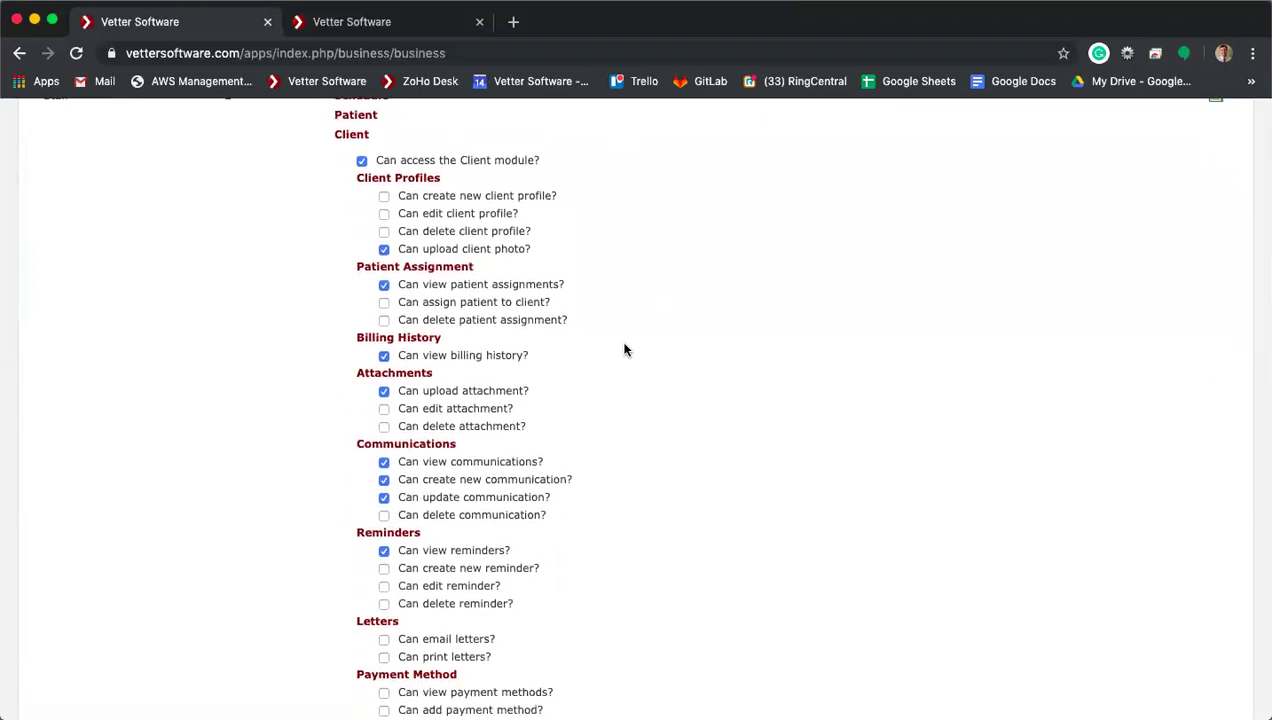
{"action": "left_click", "coordinate": [348, 134]}
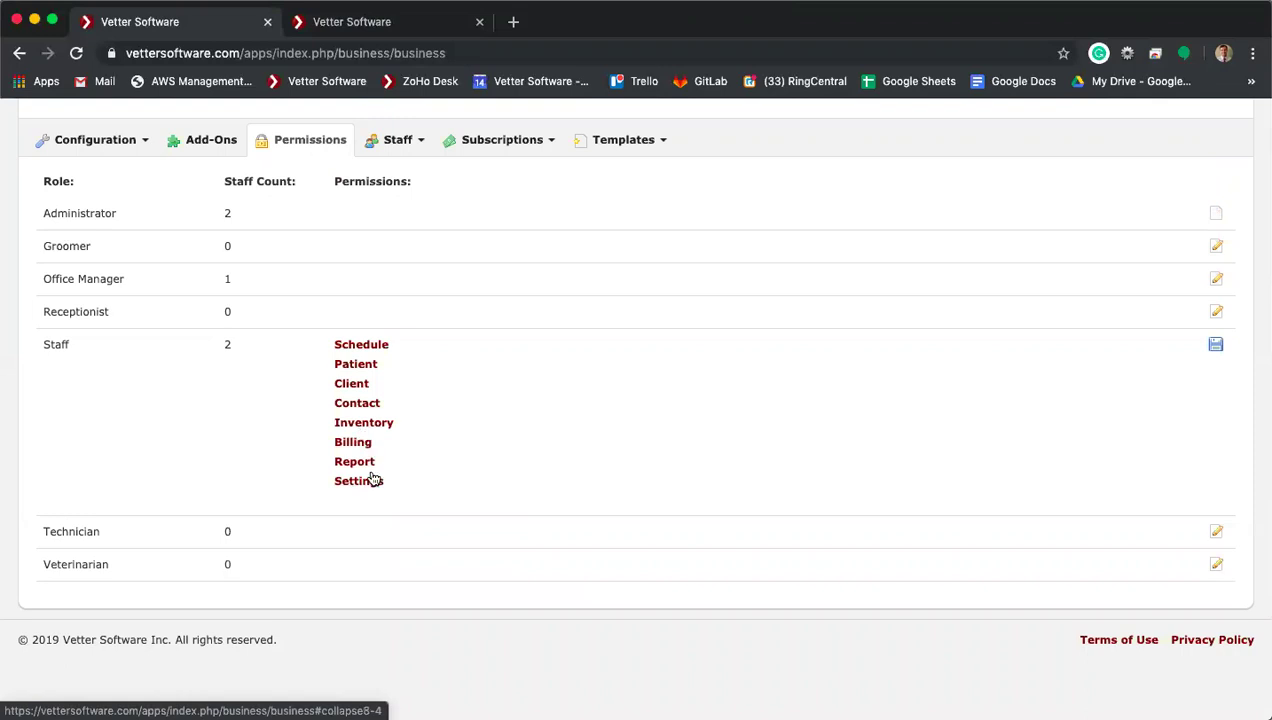
Step: Review the Staff role's Billing permissions for estimates, invoices, payments, credits, returns, refunds, write-offs and cash
{"action": "left_click", "coordinate": [368, 441]}
{"action": "scroll", "coordinate": [335, 443], "scroll_direction": "down", "scroll_amount": 3}
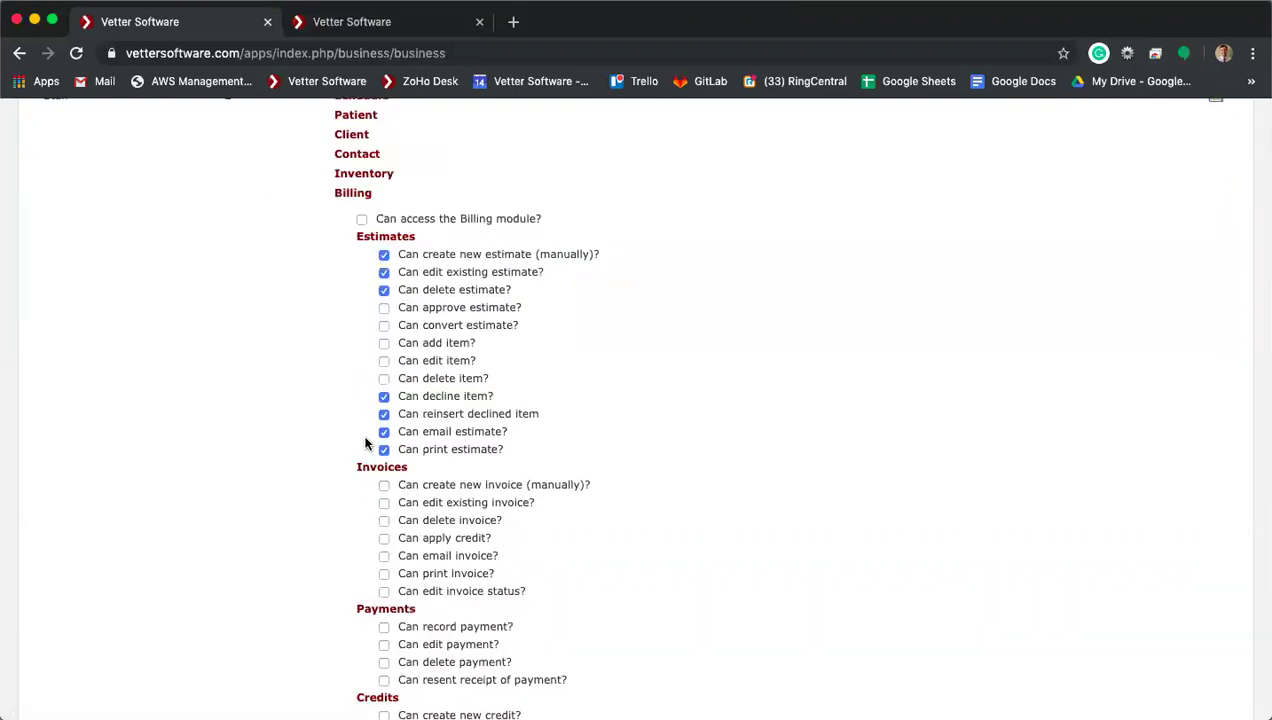
{"action": "scroll", "coordinate": [729, 421], "scroll_direction": "down", "scroll_amount": 3}
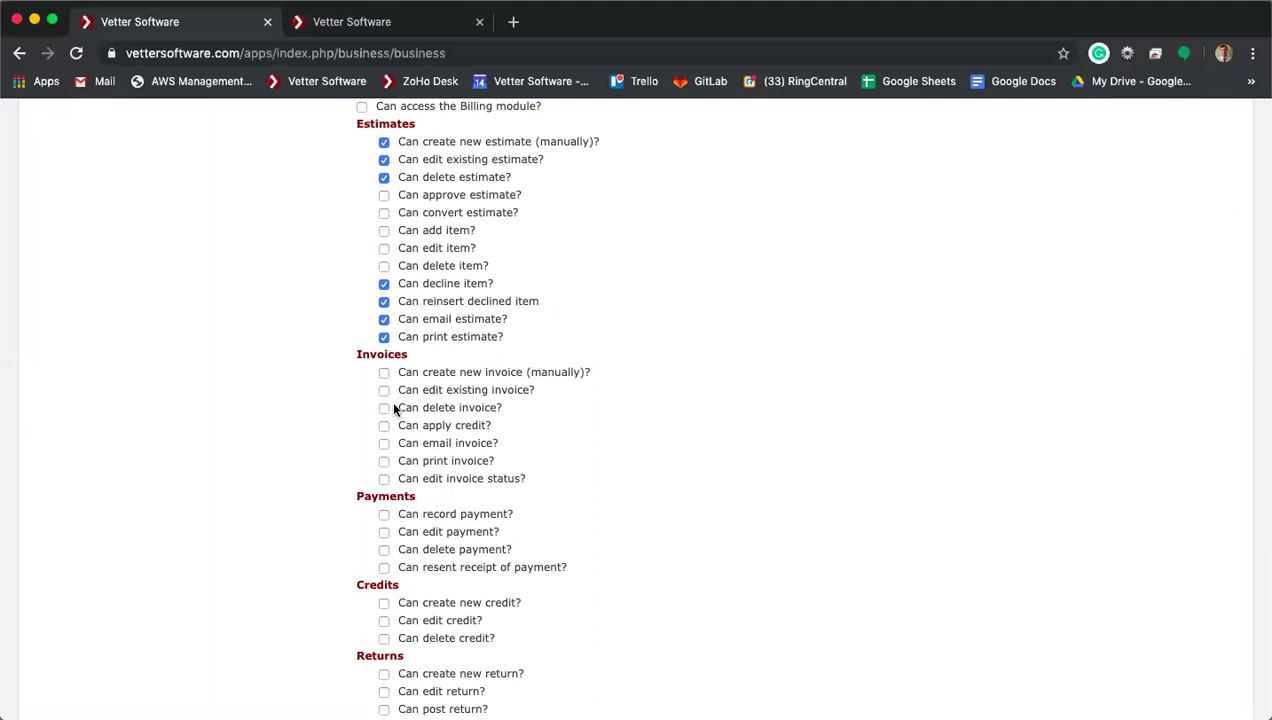
{"action": "left_click", "coordinate": [384, 374]}
{"action": "scroll", "coordinate": [592, 550], "scroll_direction": "down", "scroll_amount": 3}
{"action": "scroll", "coordinate": [592, 550], "scroll_direction": "down", "scroll_amount": 5}
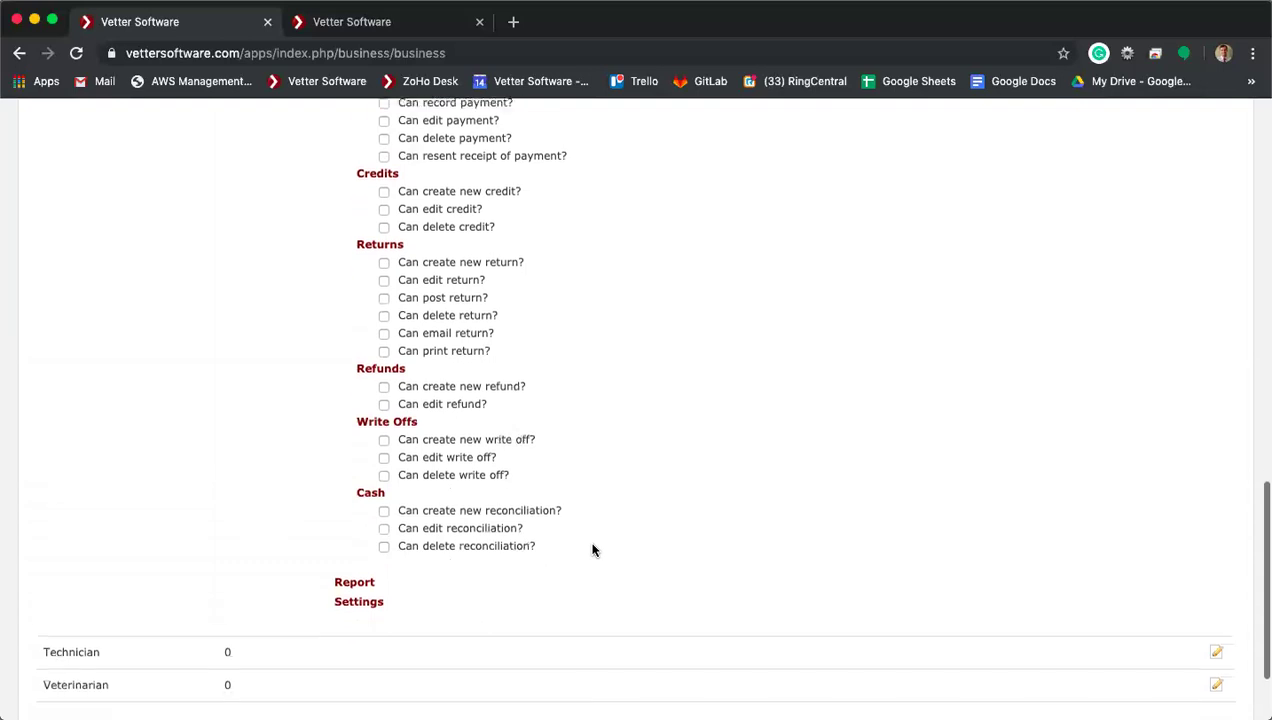
Step: Review which reports the Staff role can view, and collapse its Report permissions
{"action": "left_click", "coordinate": [366, 582]}
{"action": "scroll", "coordinate": [616, 474], "scroll_direction": "down", "scroll_amount": 8}
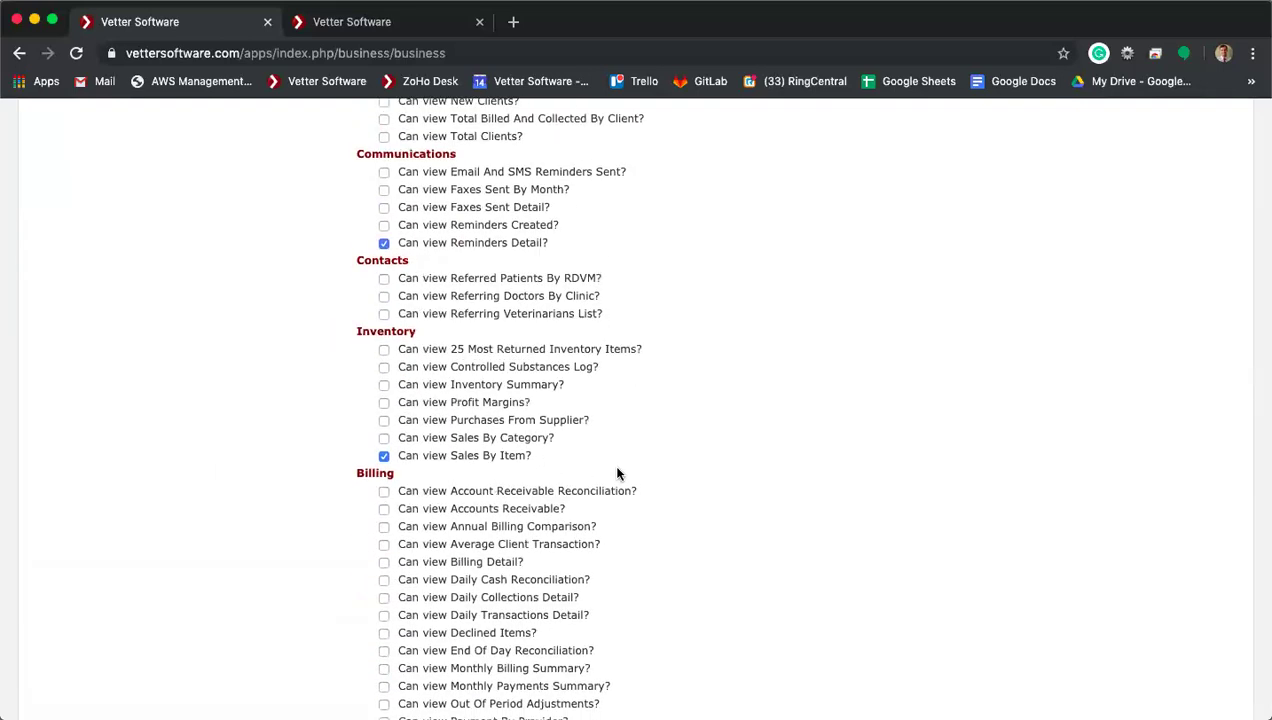
{"action": "scroll", "coordinate": [617, 473], "scroll_direction": "up", "scroll_amount": 13}
{"action": "scroll", "coordinate": [617, 473], "scroll_direction": "up", "scroll_amount": 1}
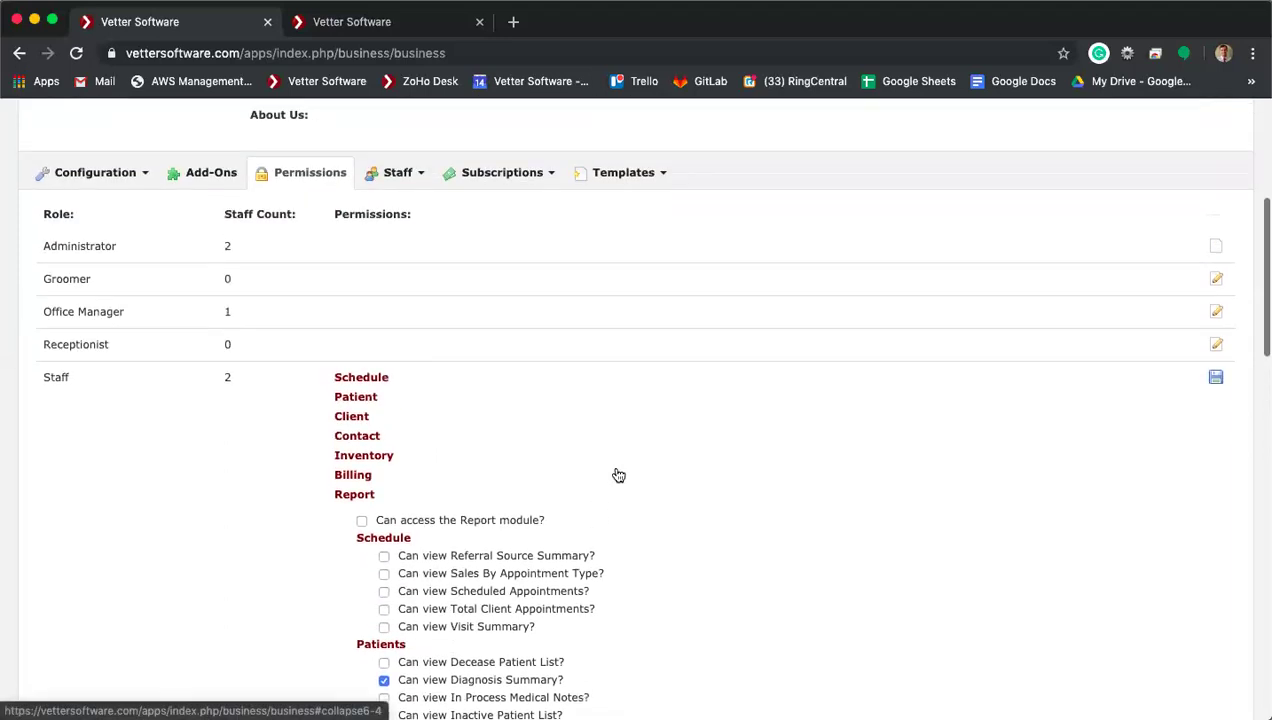
{"action": "left_click", "coordinate": [355, 495]}
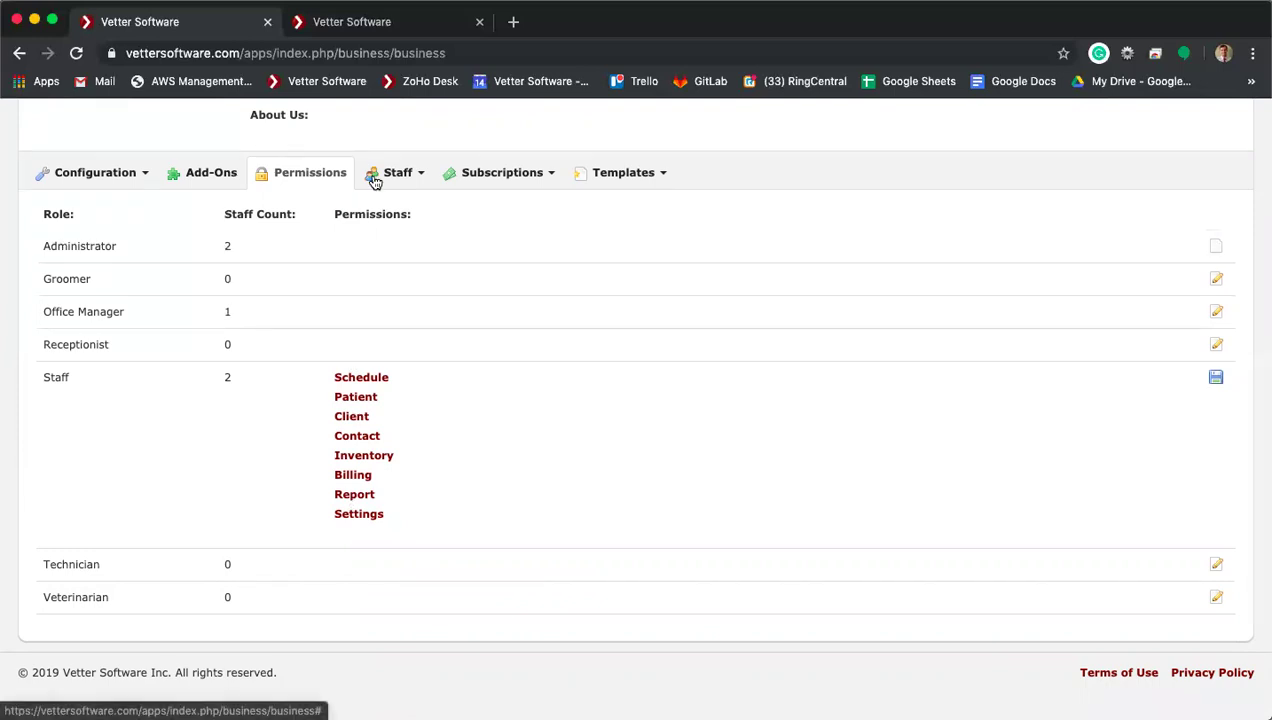
Step: Check the add-ons list in the other browser tab, and return to the practice's role permissions page
{"action": "left_click", "coordinate": [376, 28]}
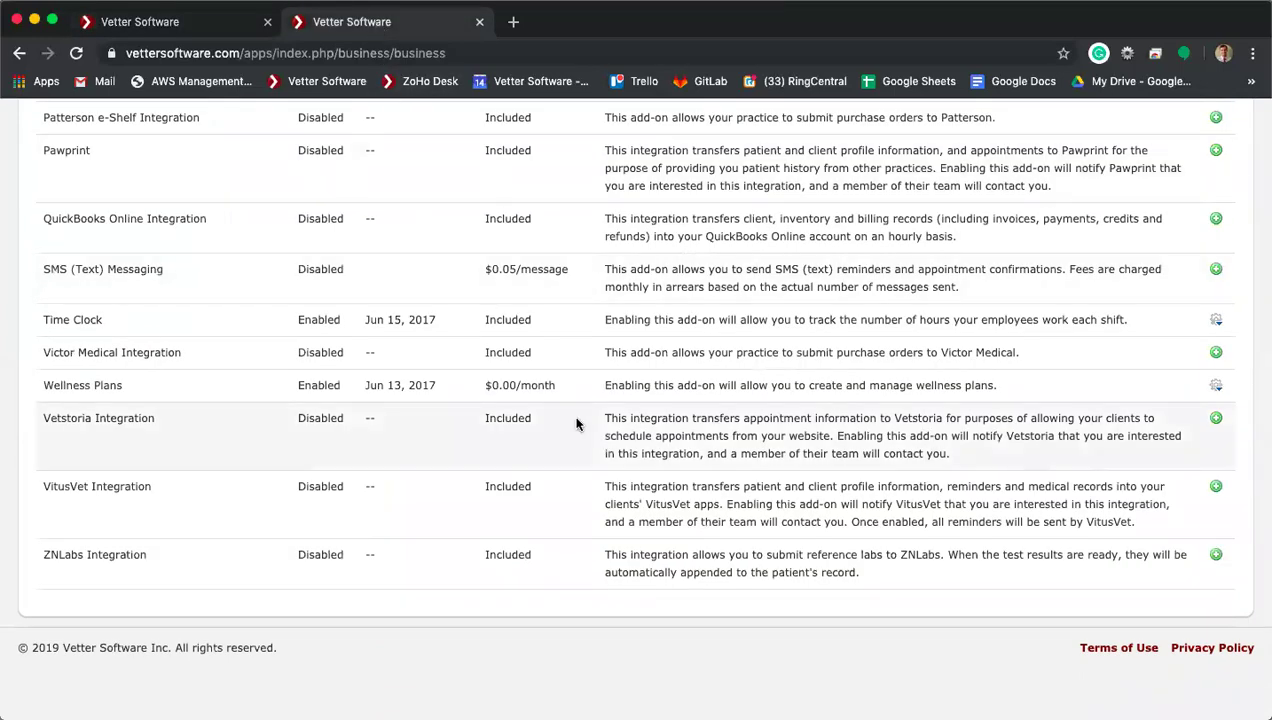
{"action": "scroll", "coordinate": [576, 424], "scroll_direction": "up", "scroll_amount": 1}
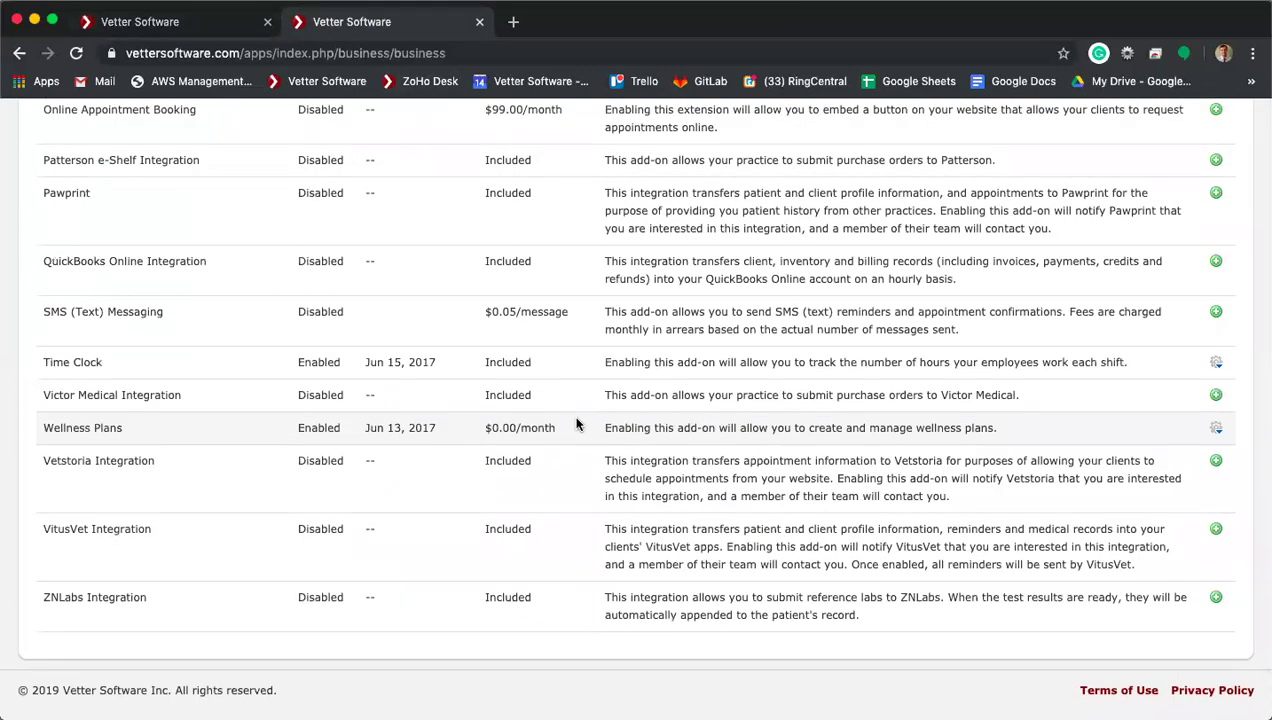
{"action": "left_click", "coordinate": [235, 24]}
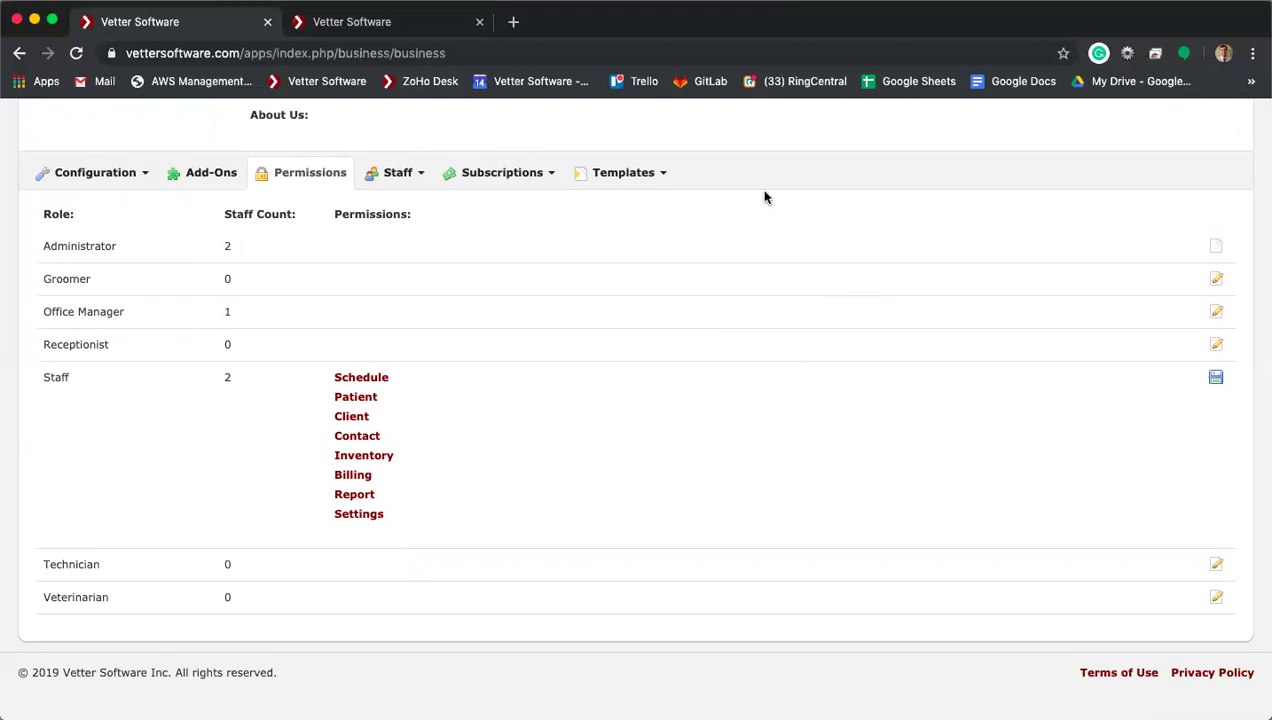
{"action": "scroll", "coordinate": [764, 197], "scroll_direction": "up", "scroll_amount": 5}
{"action": "scroll", "coordinate": [764, 197], "scroll_direction": "down", "scroll_amount": 1}
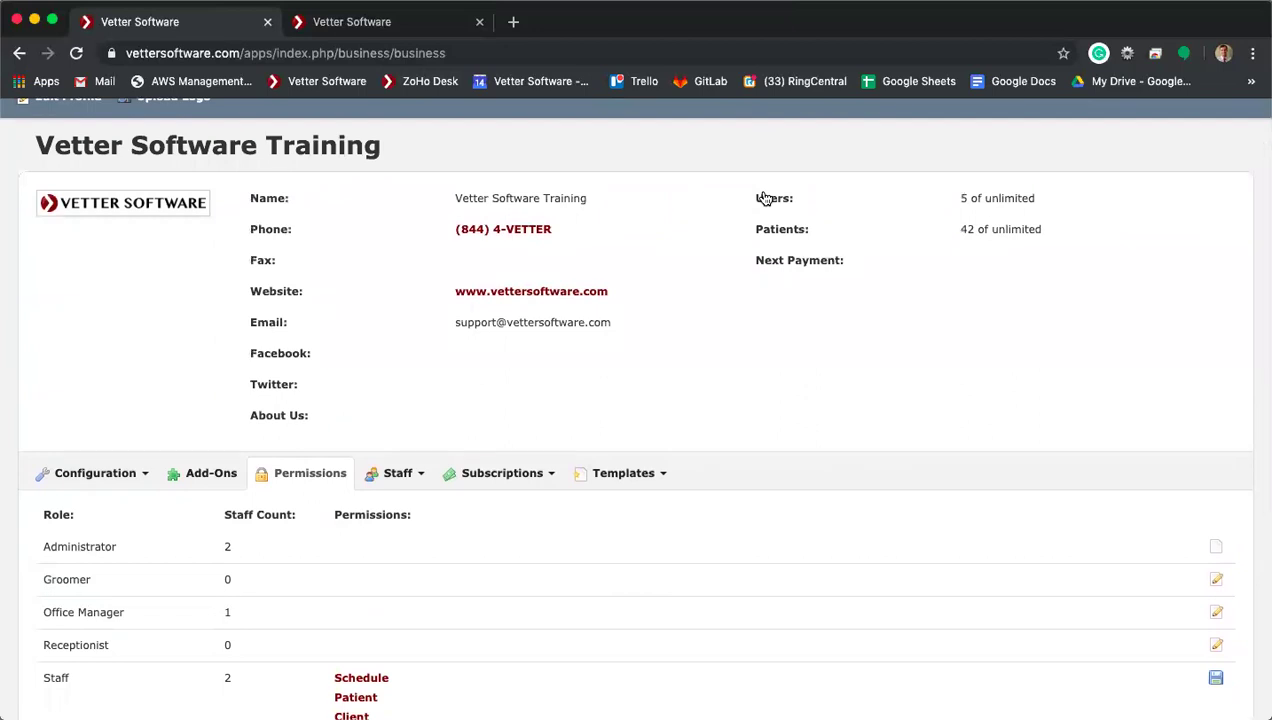
{"action": "scroll", "coordinate": [676, 212], "scroll_direction": "up", "scroll_amount": 1}
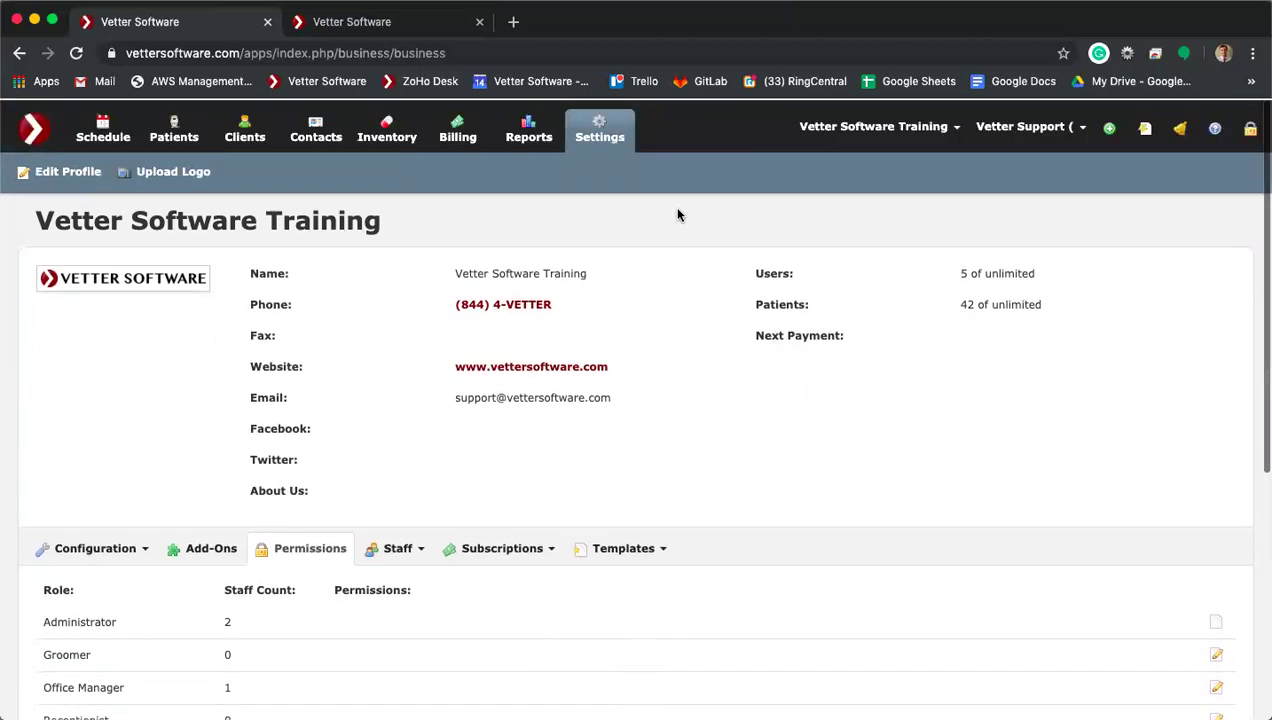
Step: Open the Time Sheets report from the staff reports
{"action": "left_click", "coordinate": [538, 141]}
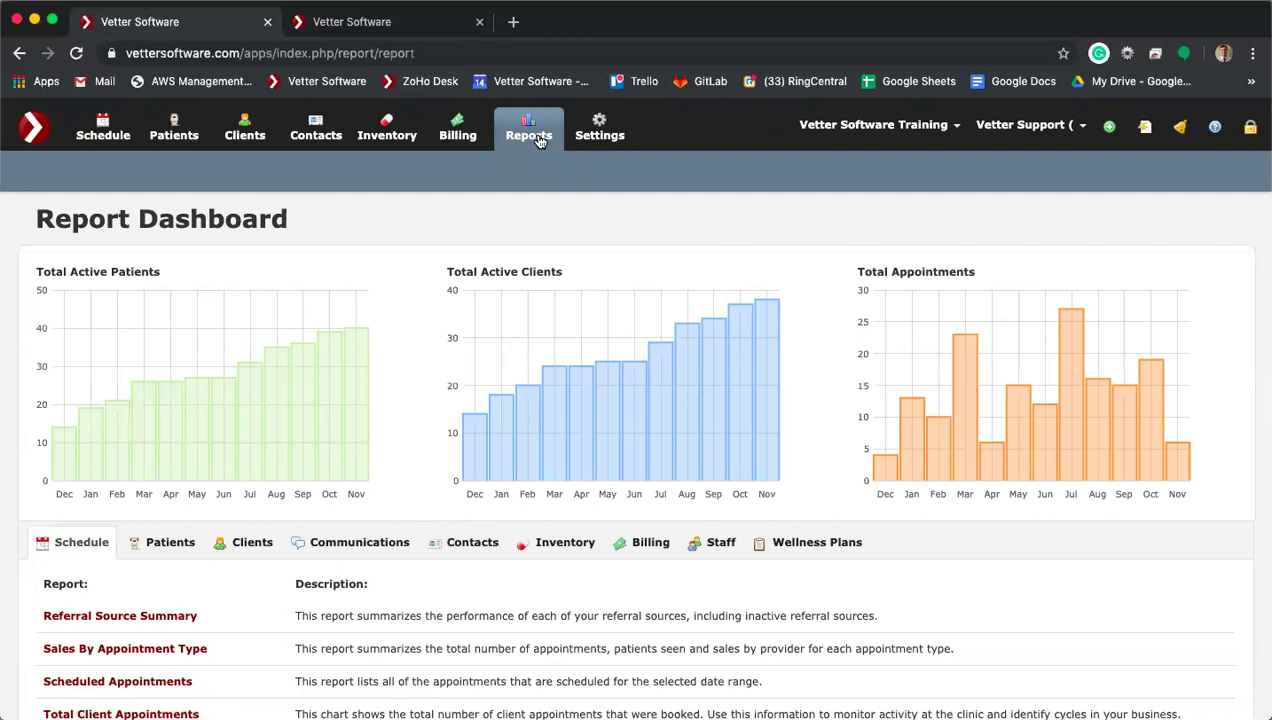
{"action": "left_click", "coordinate": [707, 550]}
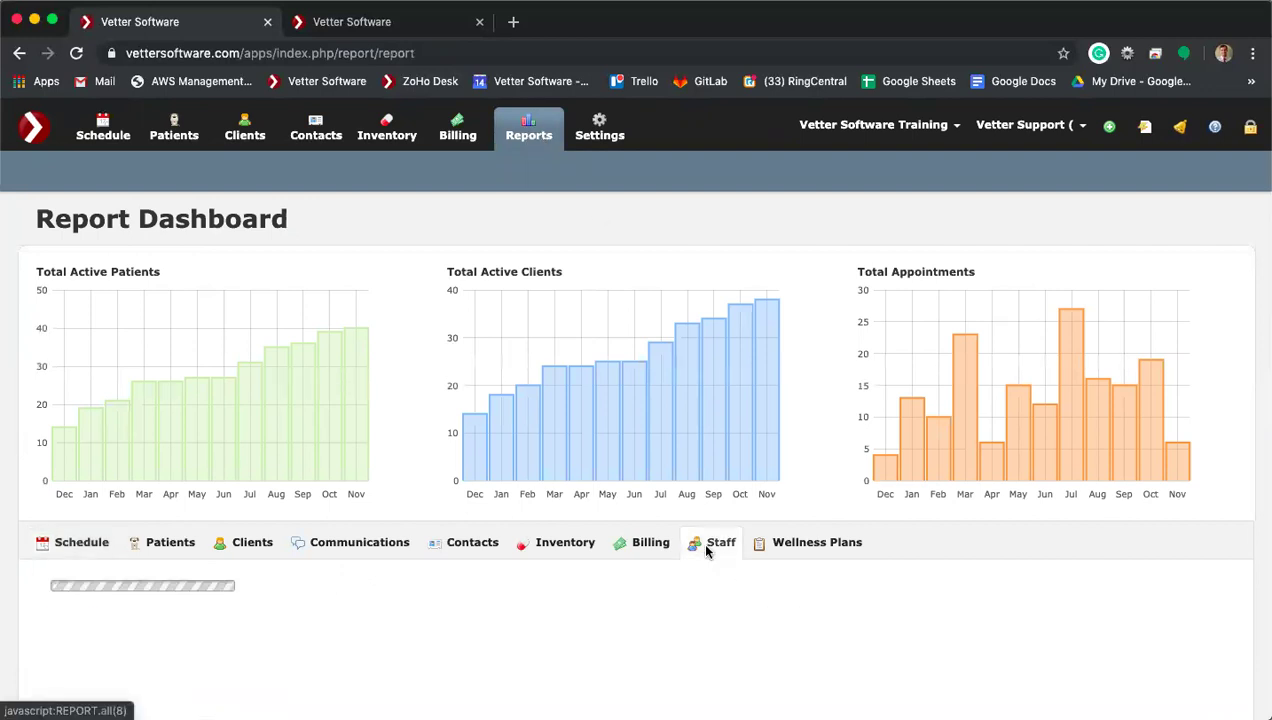
{"action": "scroll", "coordinate": [250, 628], "scroll_direction": "down", "scroll_amount": 3}
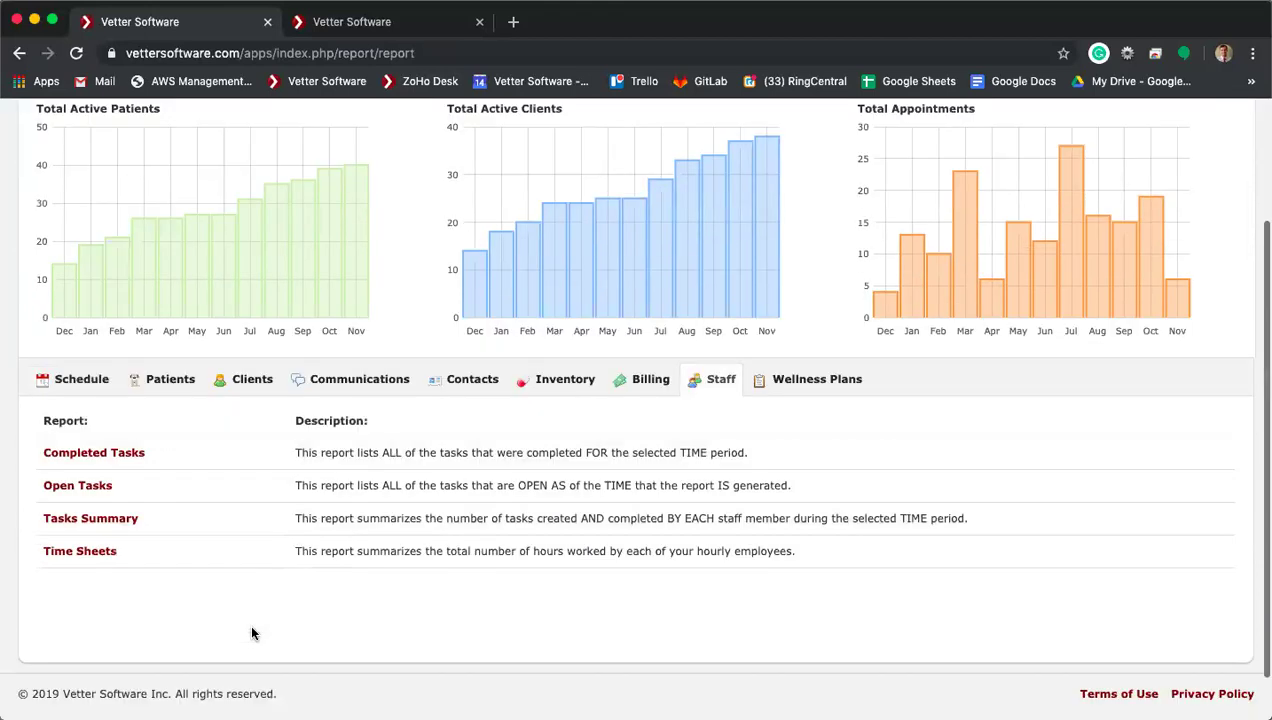
{"action": "left_click", "coordinate": [90, 552]}
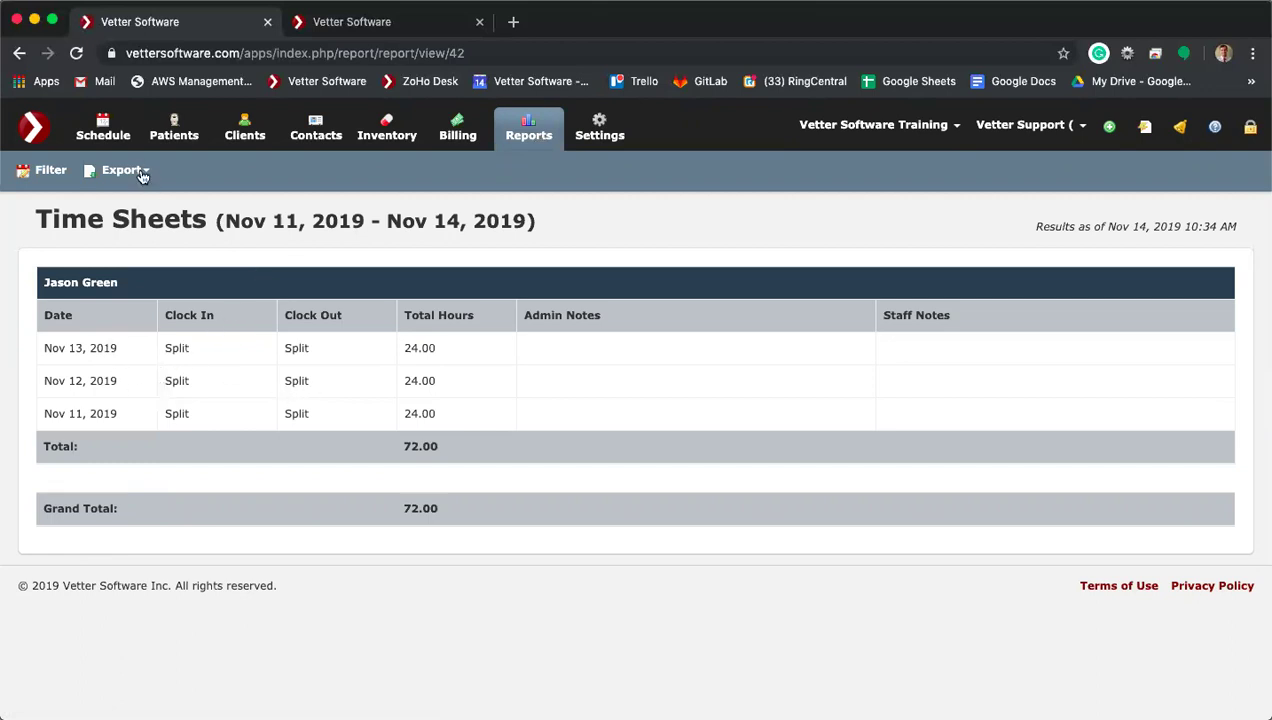
Step: Set a custom date range of Oct 01, 2019 to Oct 31, 2019 in the Time Sheets filter
{"action": "left_click", "coordinate": [55, 172]}
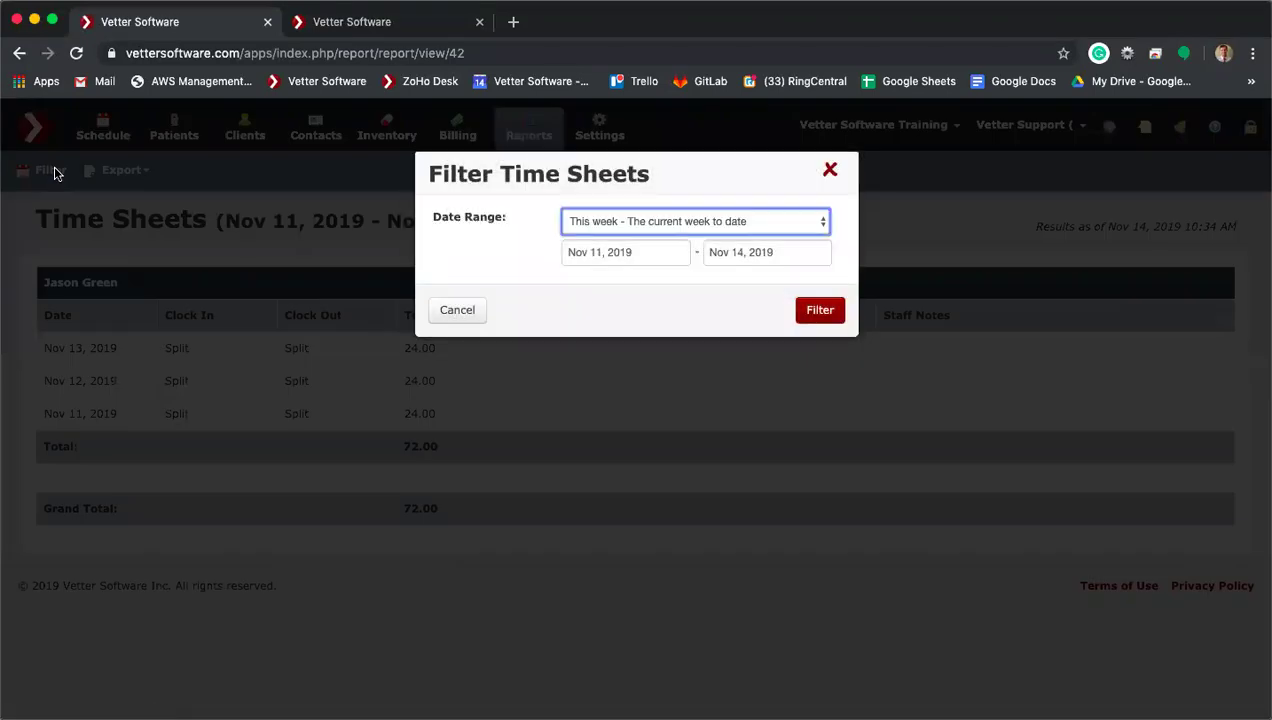
{"action": "left_click", "coordinate": [632, 228]}
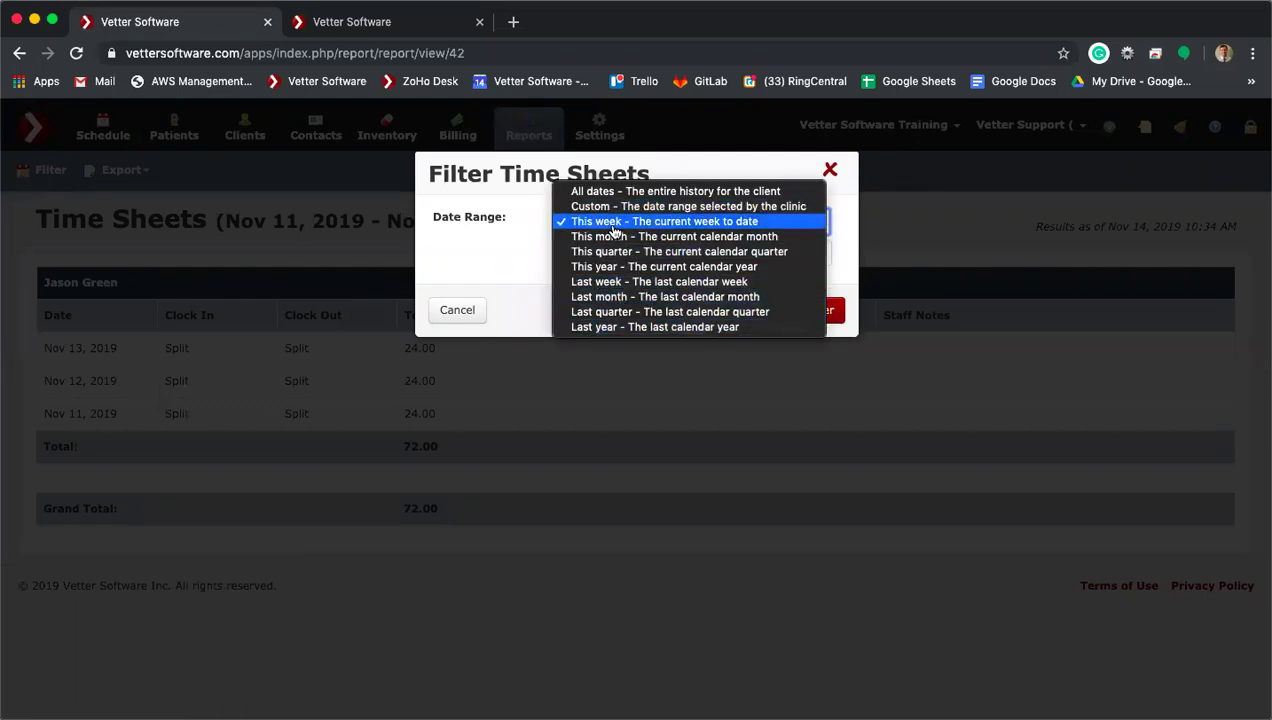
{"action": "left_click", "coordinate": [524, 249]}
{"action": "left_click", "coordinate": [608, 253]}
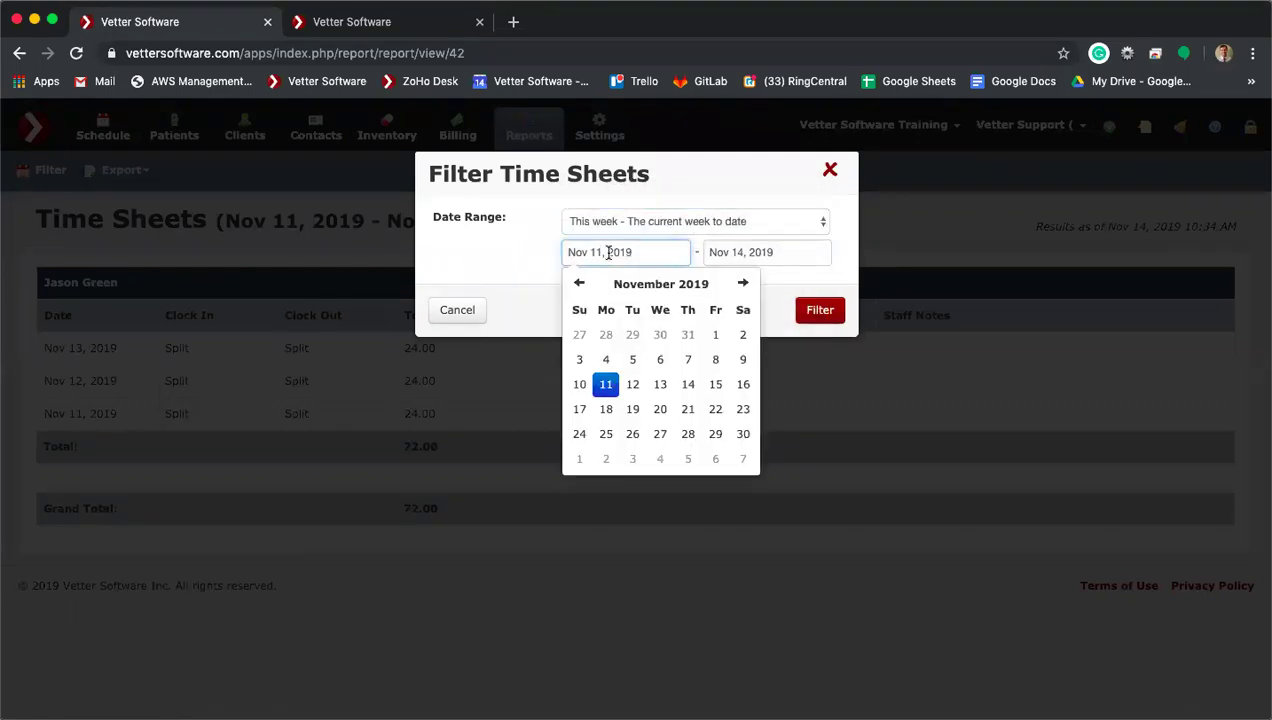
{"action": "left_click", "coordinate": [620, 287]}
{"action": "left_click", "coordinate": [639, 431]}
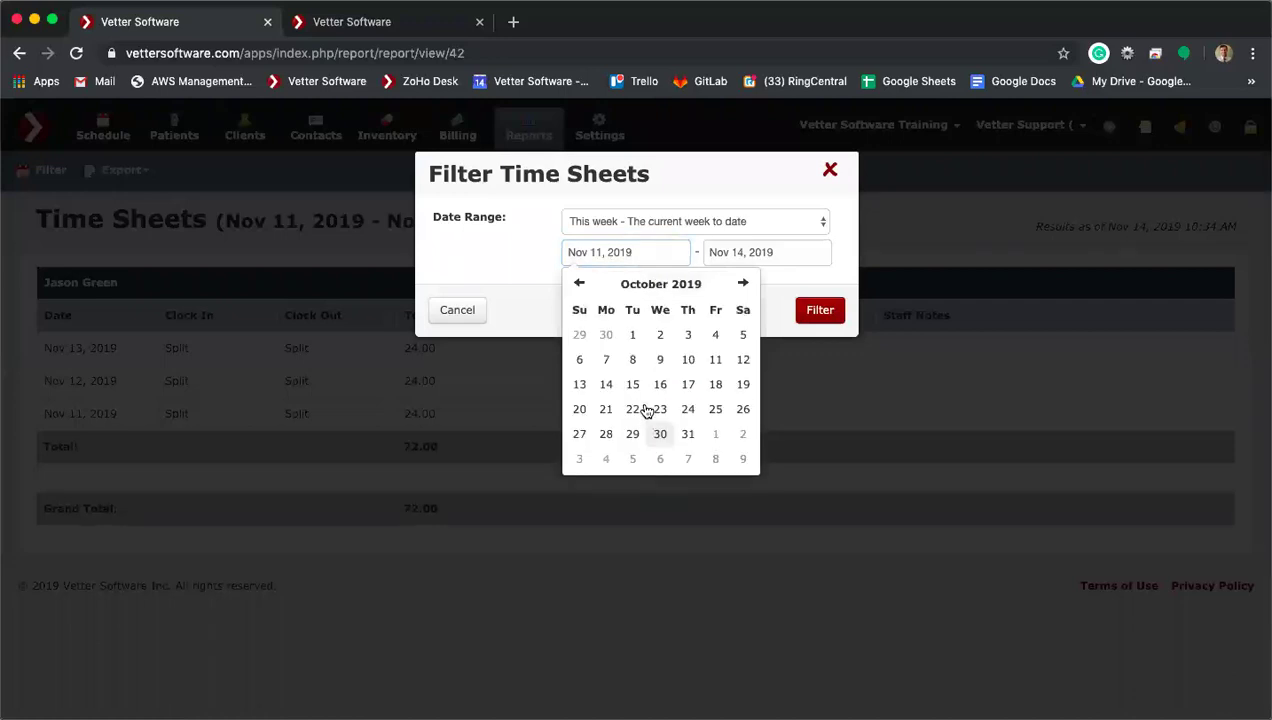
{"action": "left_click", "coordinate": [634, 336]}
{"action": "left_click", "coordinate": [724, 252]}
{"action": "left_click", "coordinate": [783, 288]}
{"action": "left_click", "coordinate": [779, 429]}
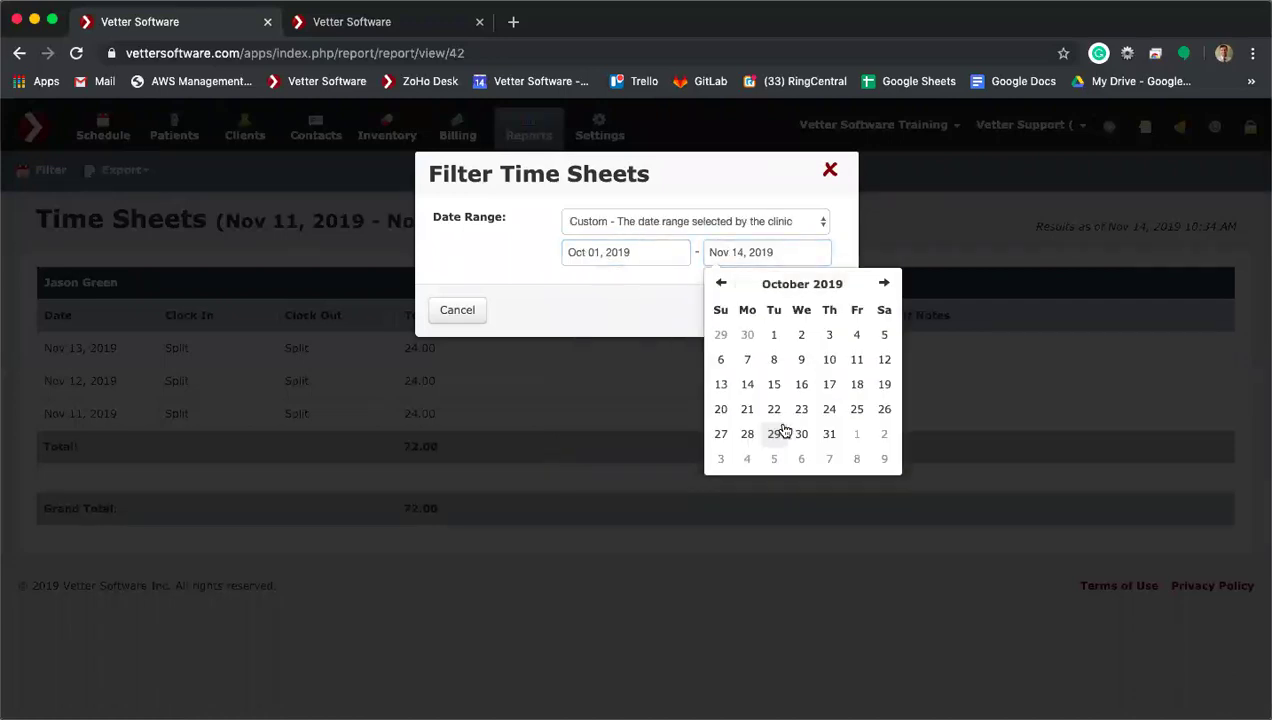
{"action": "left_click", "coordinate": [829, 443]}
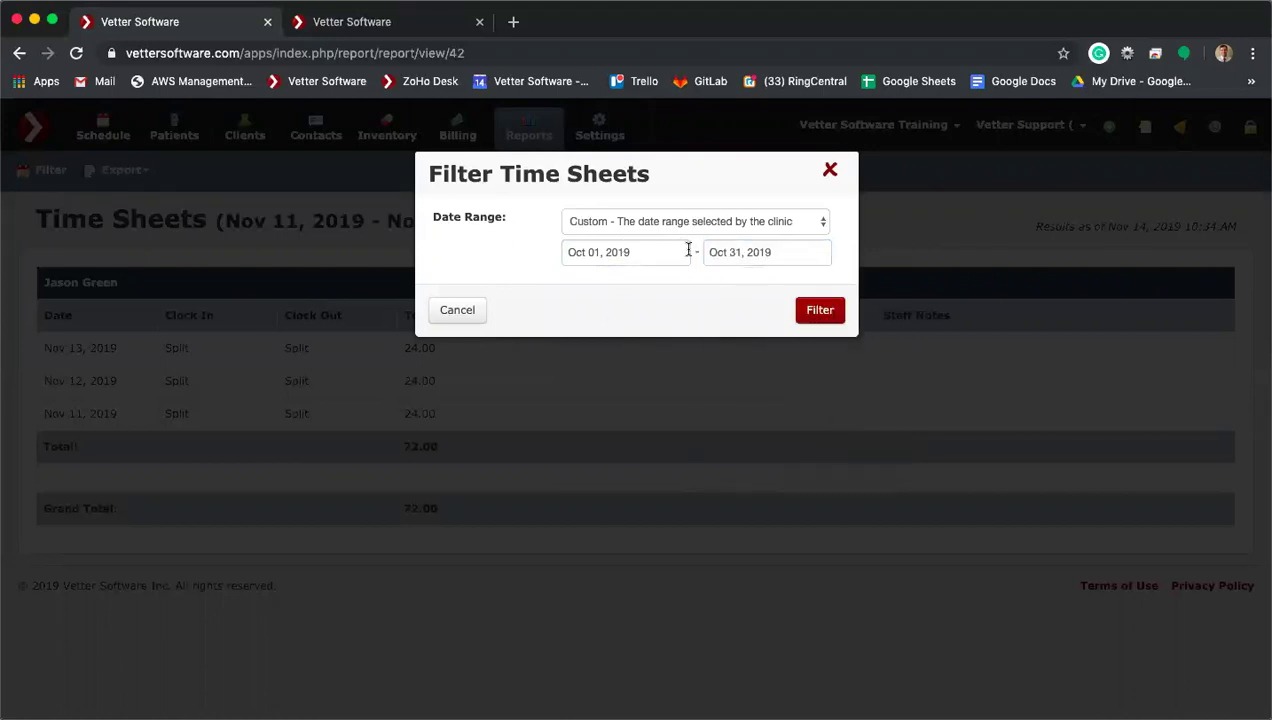
Step: Try the Last month and This month presets as the Time Sheets date range, and close the filter without applying it
{"action": "left_click", "coordinate": [762, 224]}
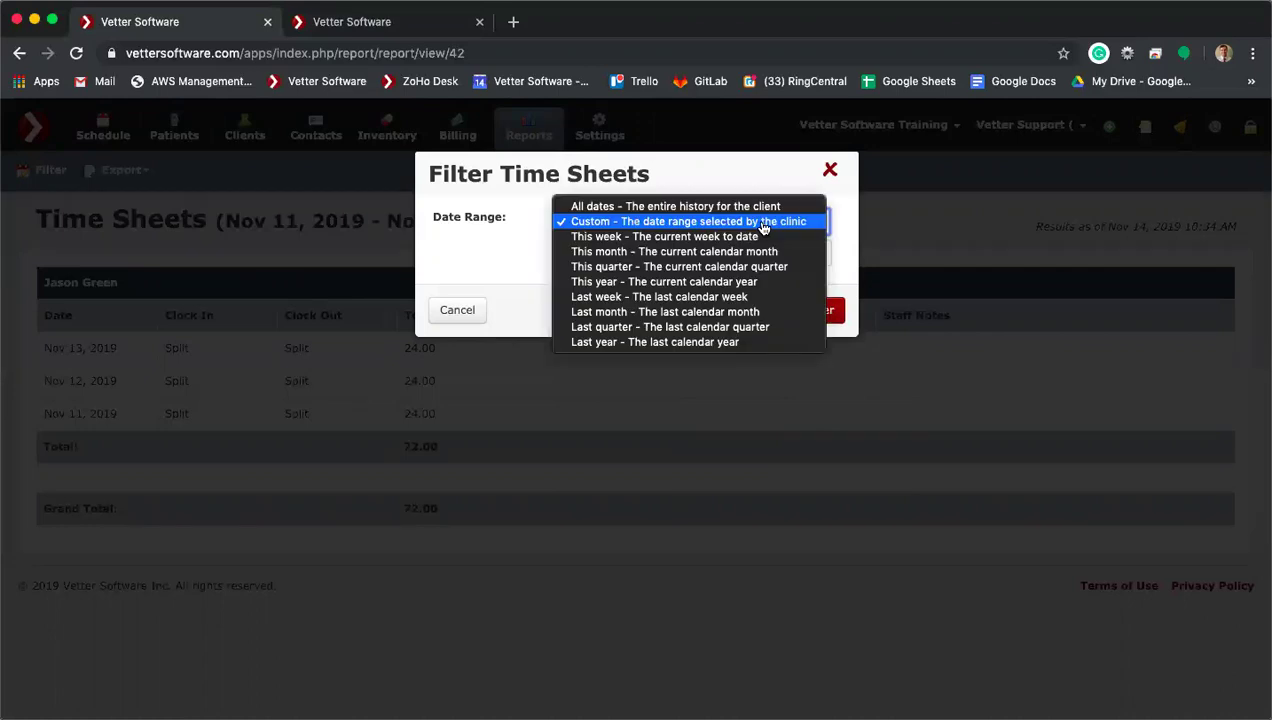
{"action": "left_click", "coordinate": [648, 316]}
{"action": "left_click", "coordinate": [658, 230]}
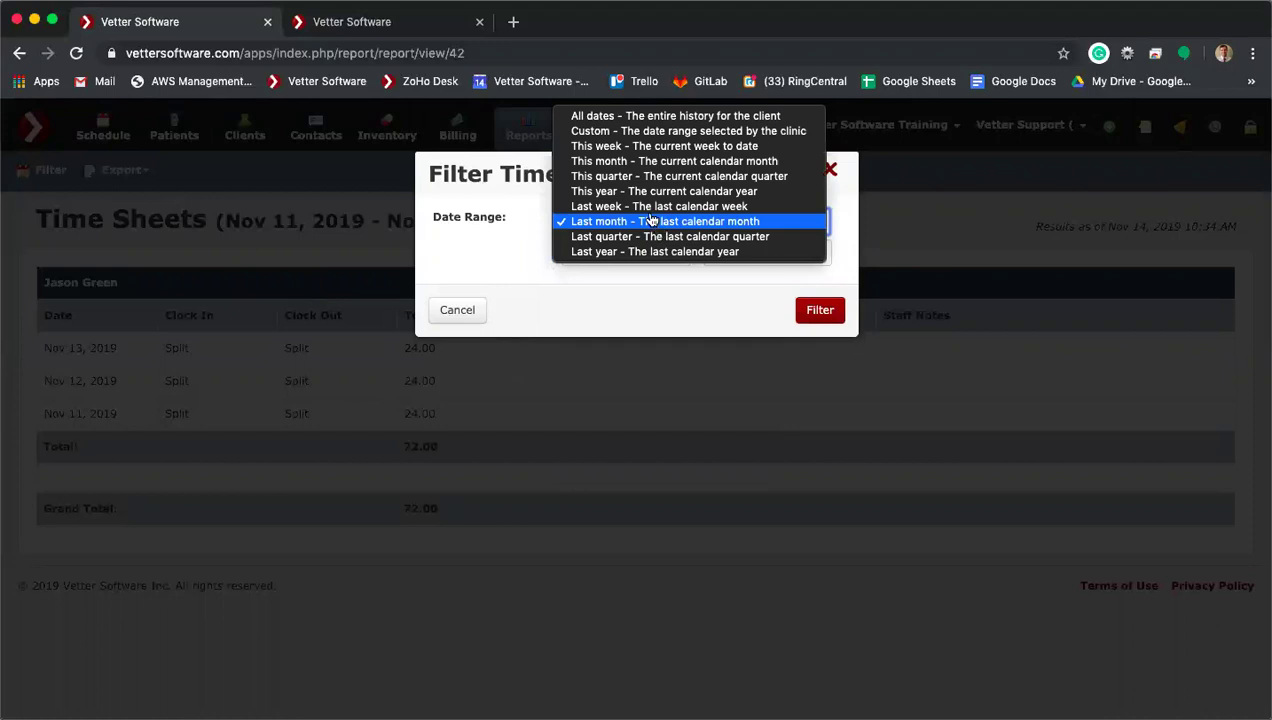
{"action": "left_click", "coordinate": [634, 163]}
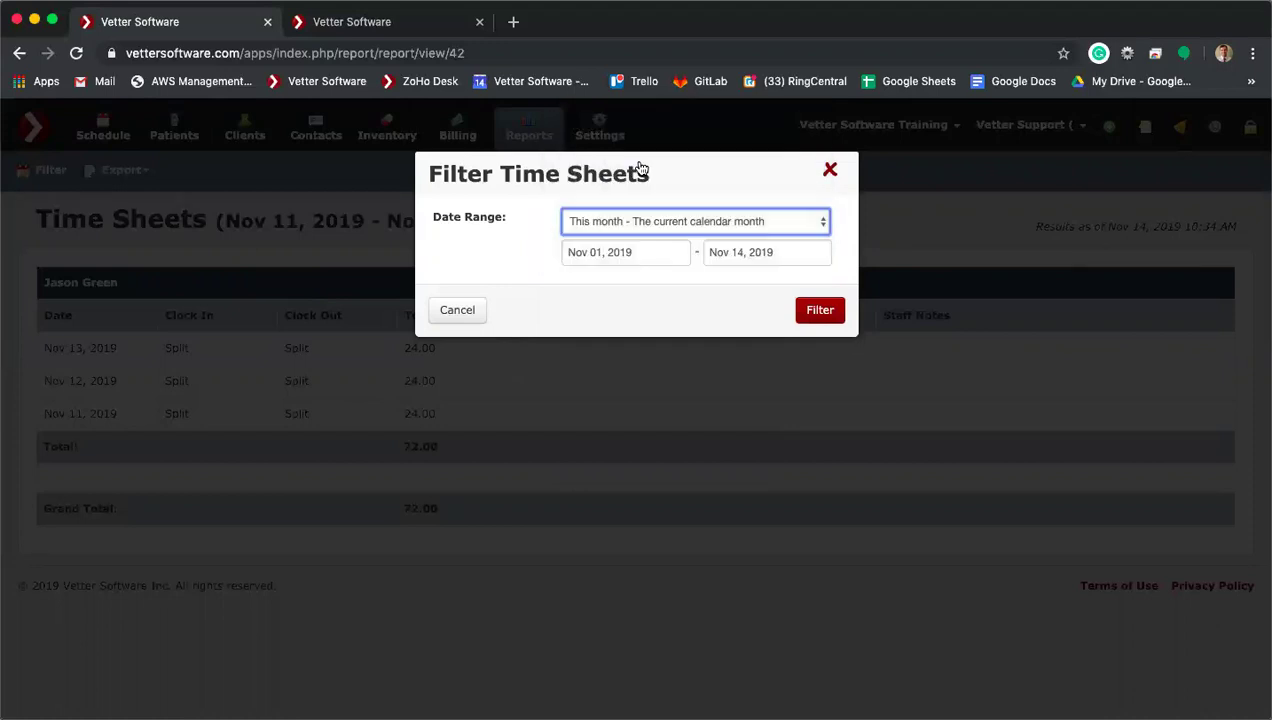
{"action": "left_click", "coordinate": [713, 231]}
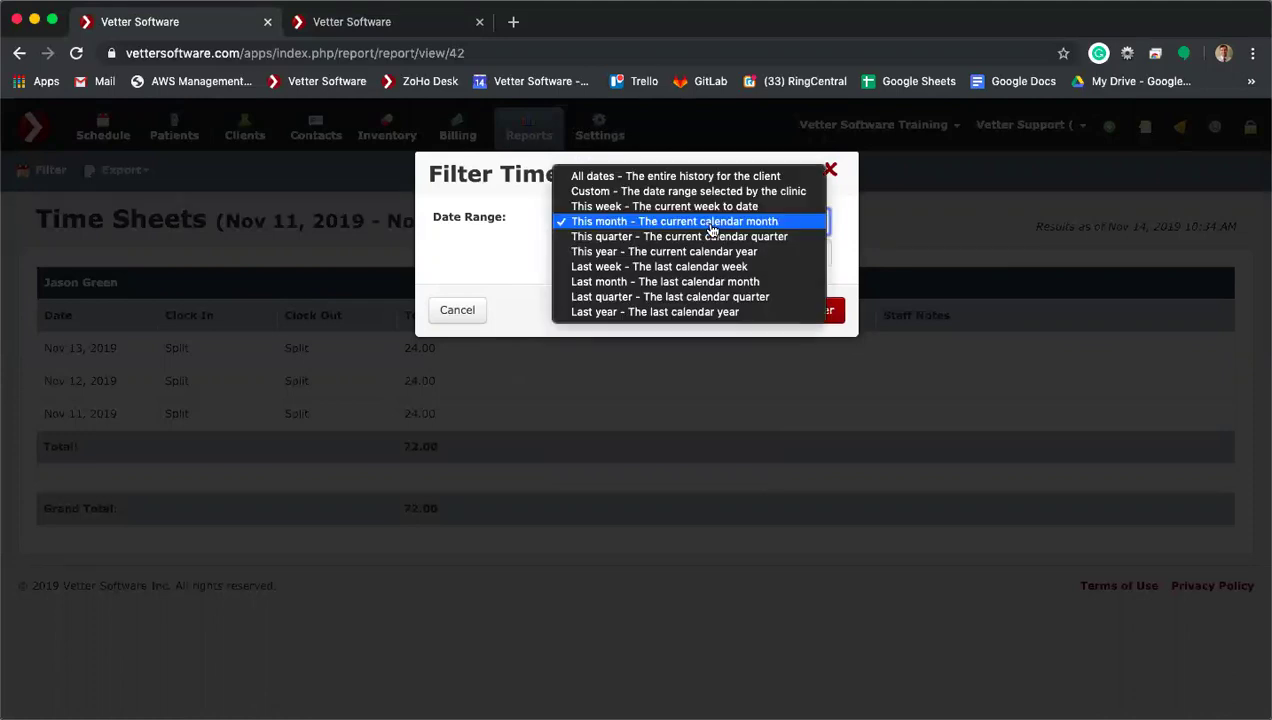
{"action": "left_click", "coordinate": [696, 282]}
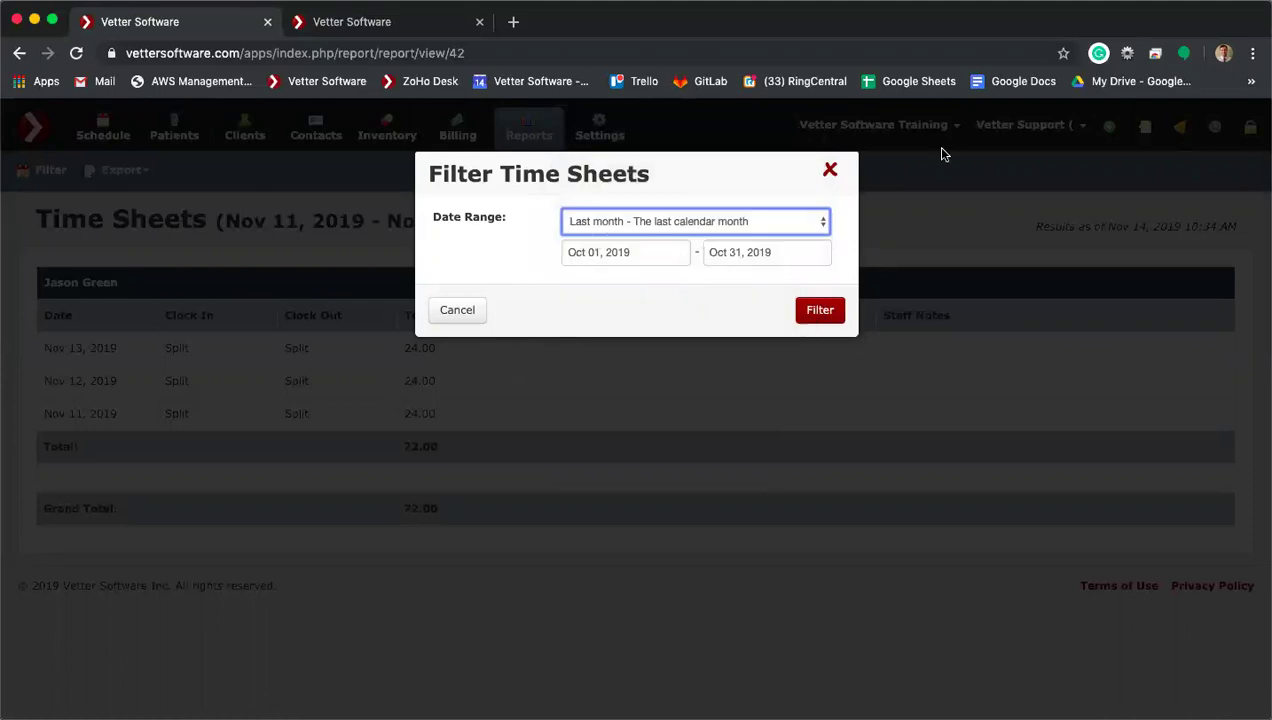
{"action": "left_click", "coordinate": [830, 170]}
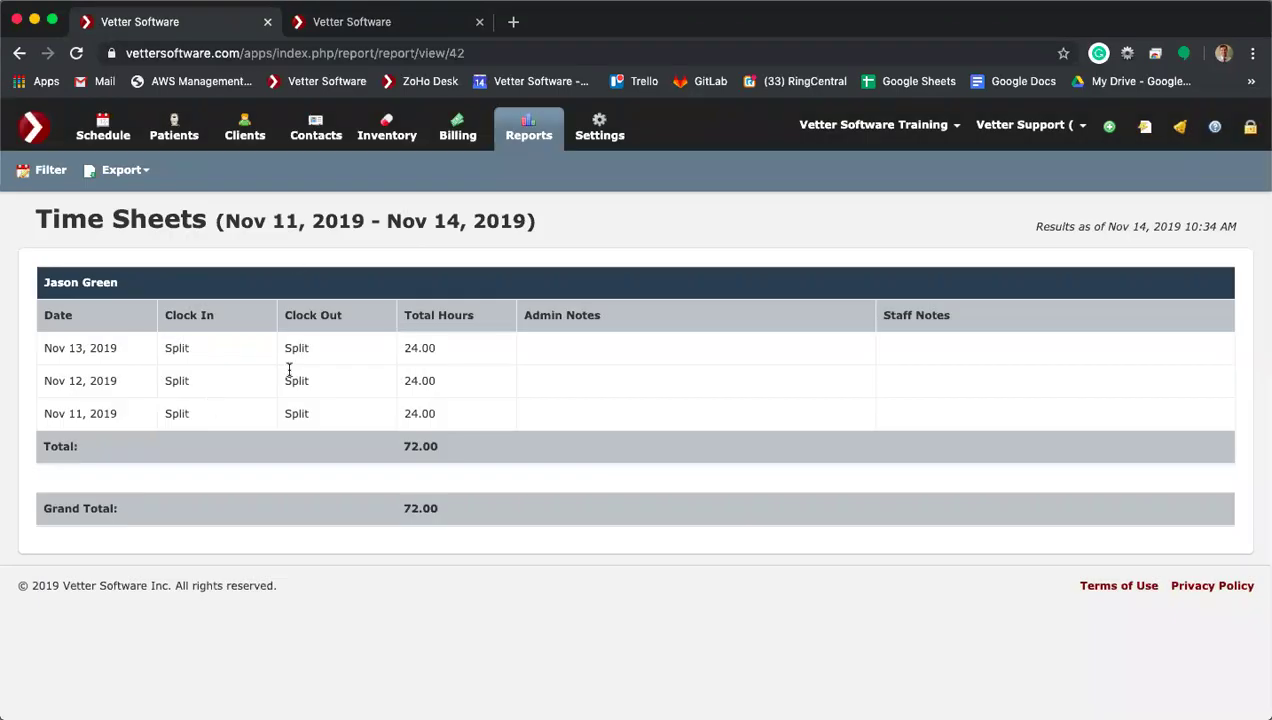
Step: Look at the export options of the Time Sheets report
{"action": "left_click", "coordinate": [131, 175]}
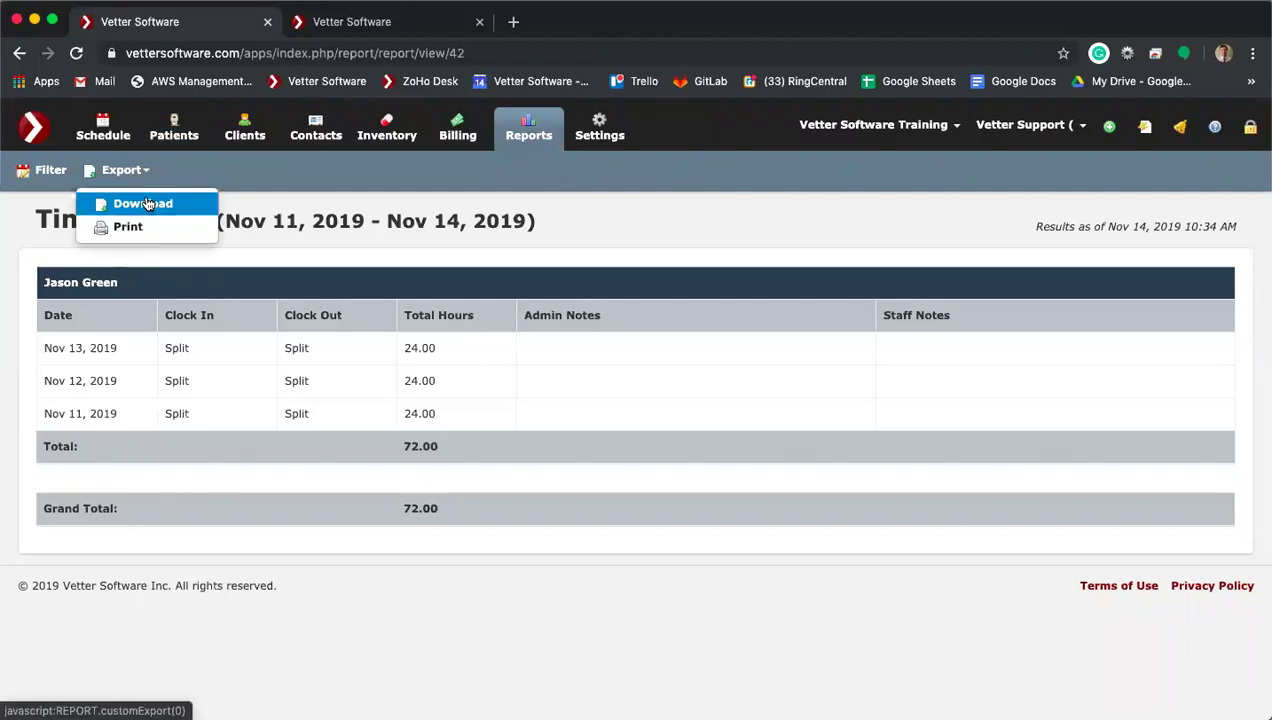
{"action": "left_click", "coordinate": [120, 175]}
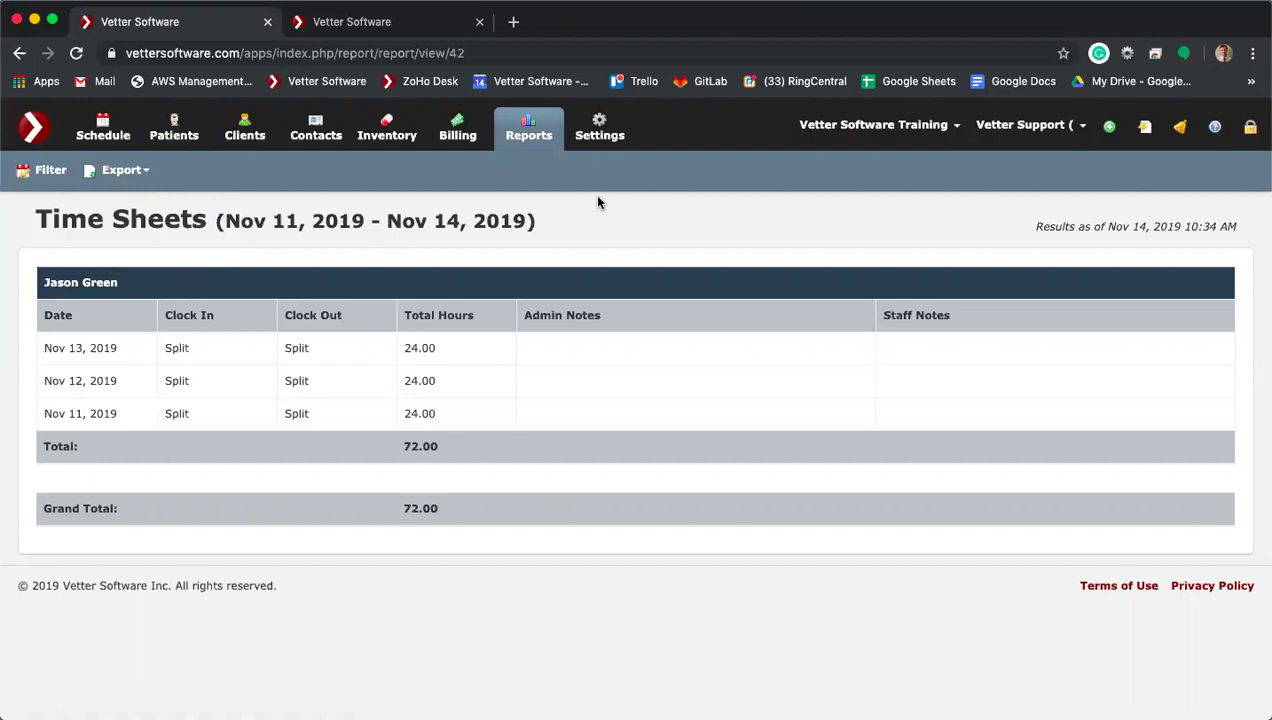
Step: Start a new template from the practice settings, and review the available template types while keeping Bundle
{"action": "left_click", "coordinate": [601, 137]}
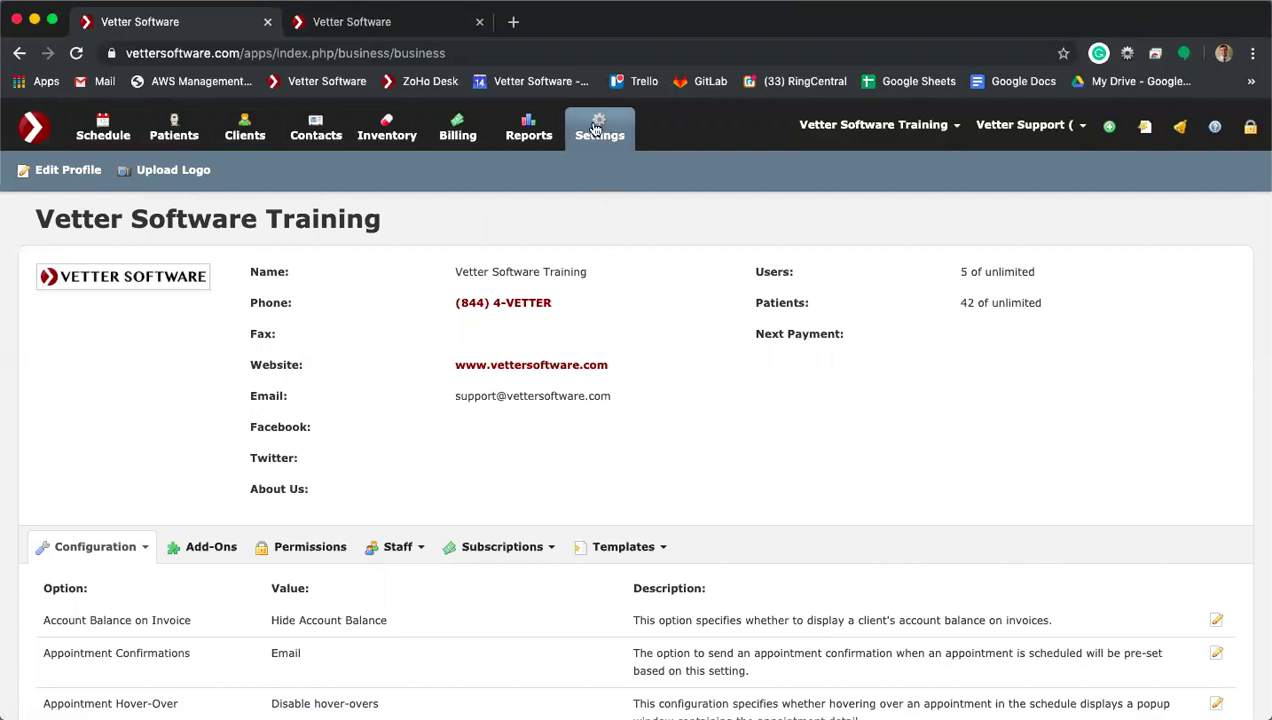
{"action": "left_click", "coordinate": [648, 550]}
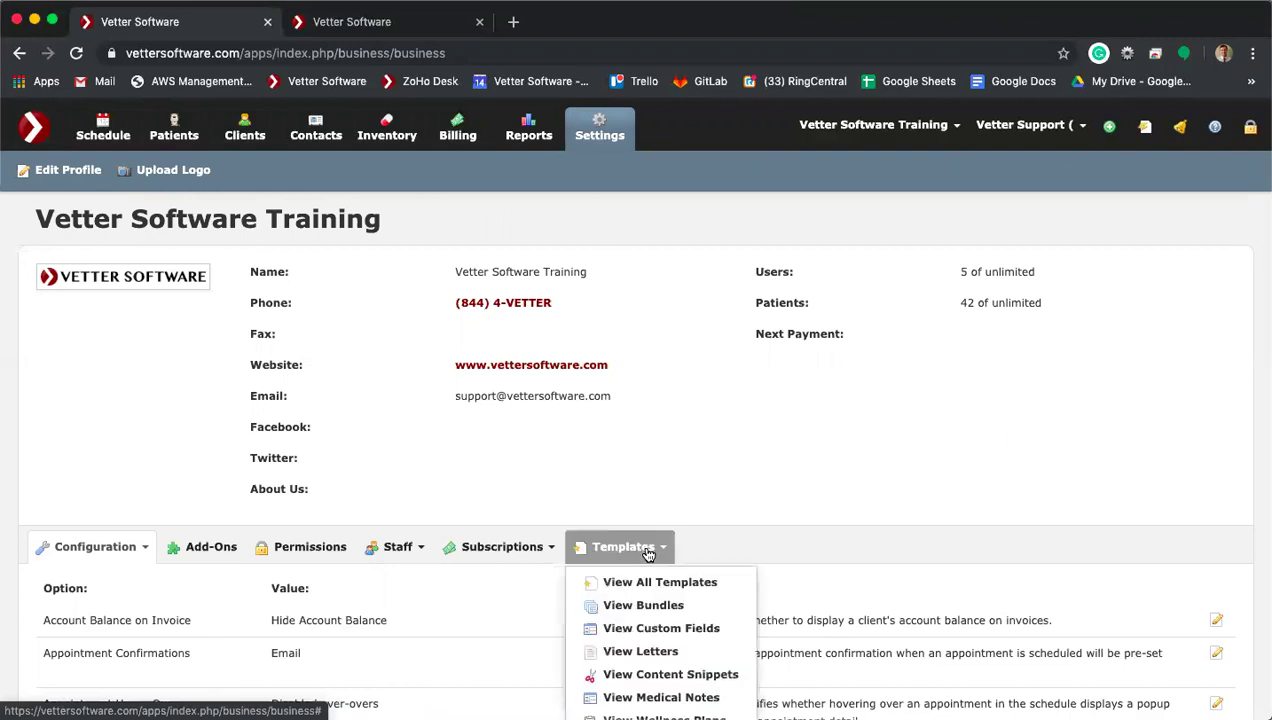
{"action": "scroll", "coordinate": [648, 553], "scroll_direction": "down", "scroll_amount": 3}
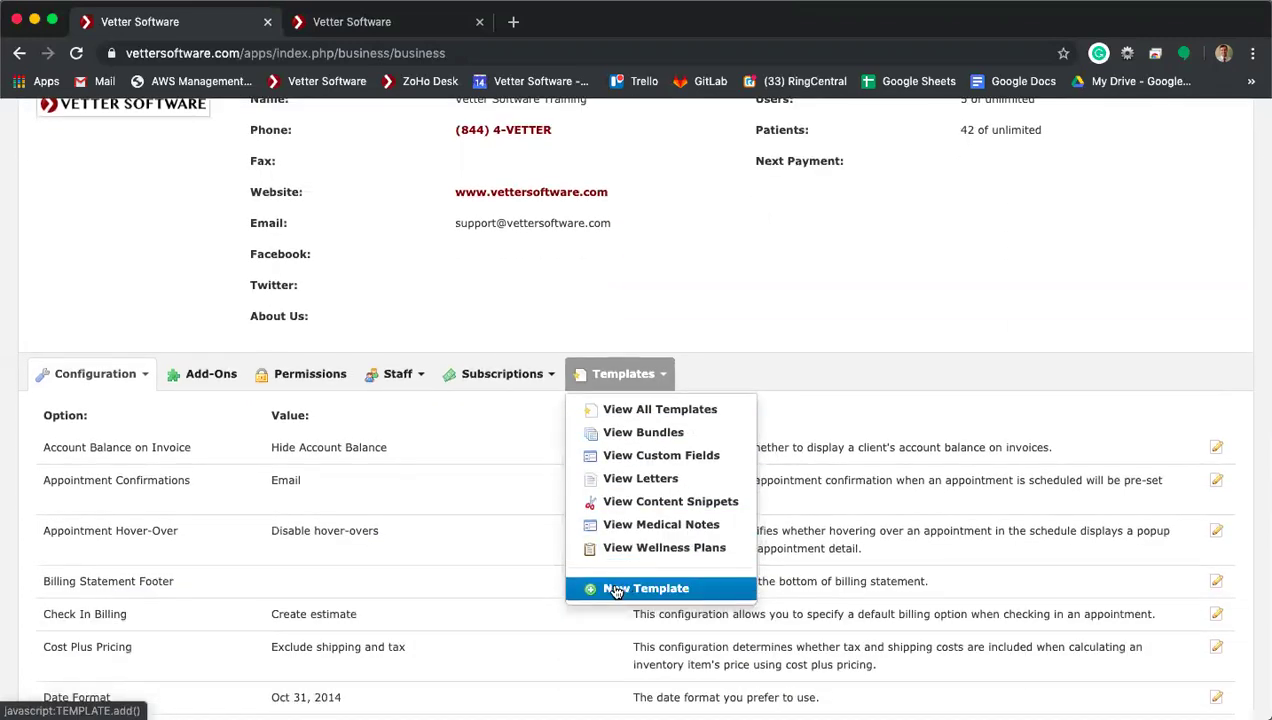
{"action": "left_click", "coordinate": [616, 590]}
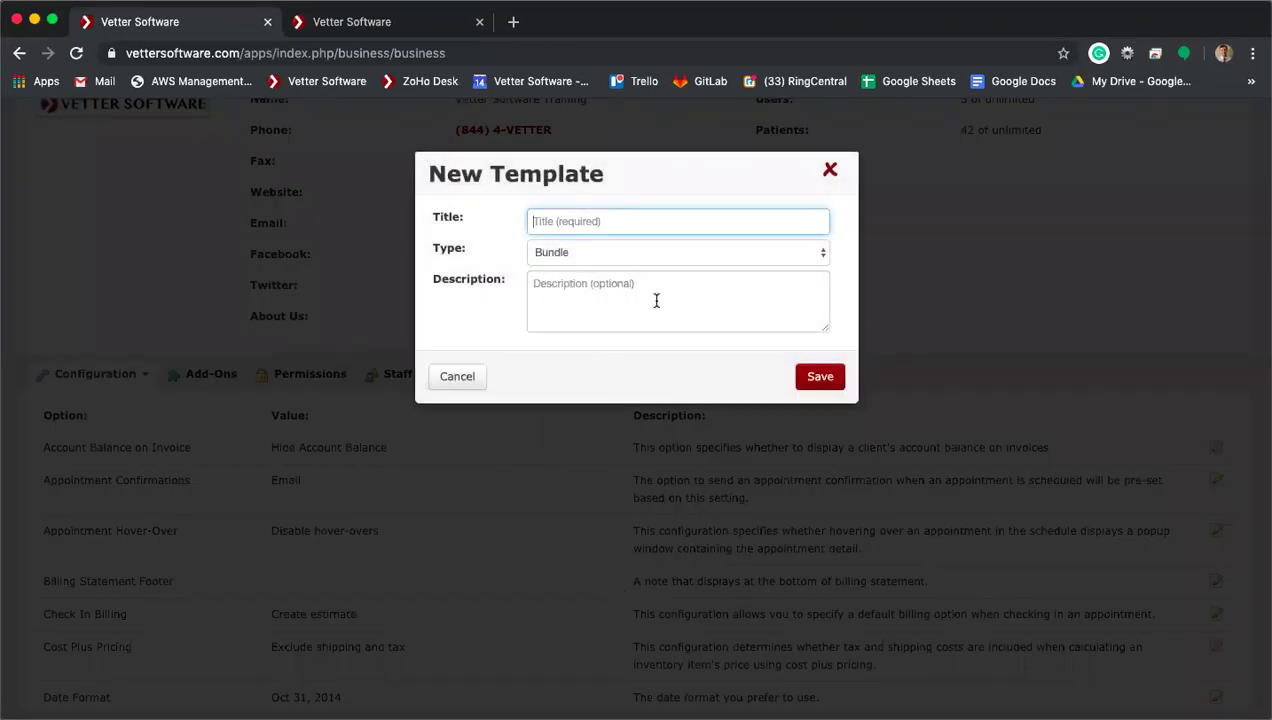
{"action": "left_click", "coordinate": [598, 256]}
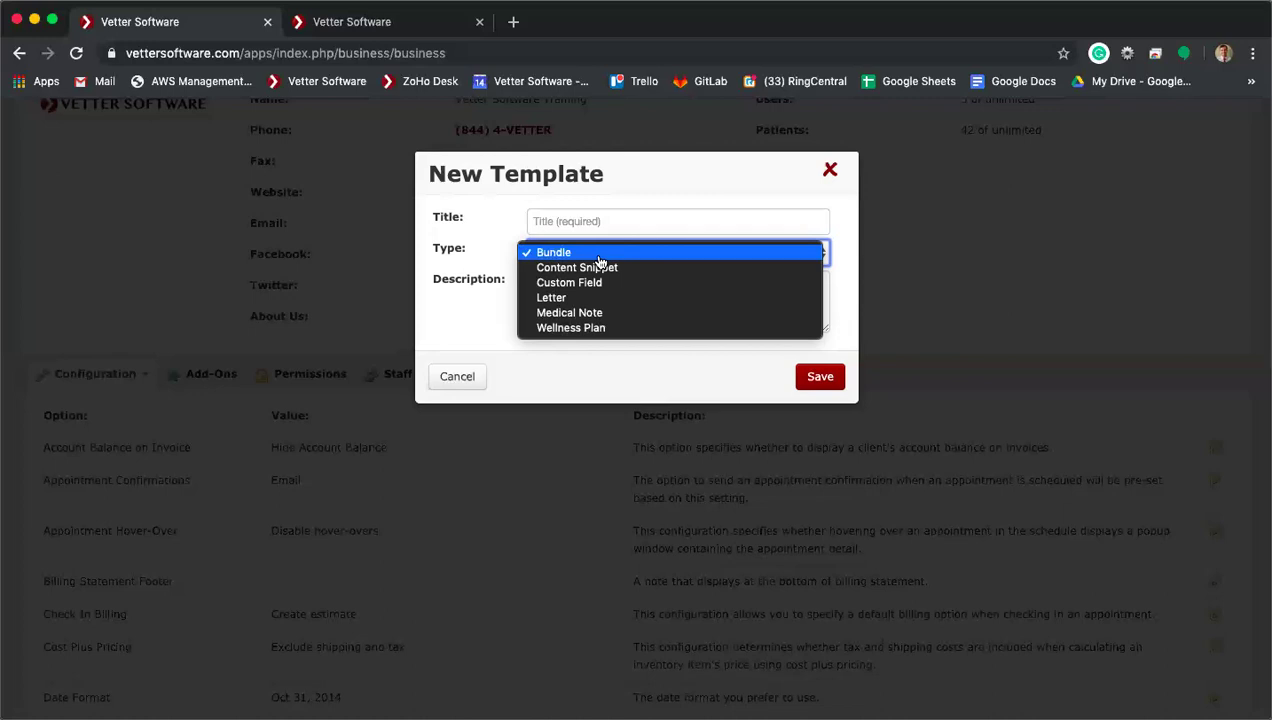
{"action": "left_click", "coordinate": [388, 24]}
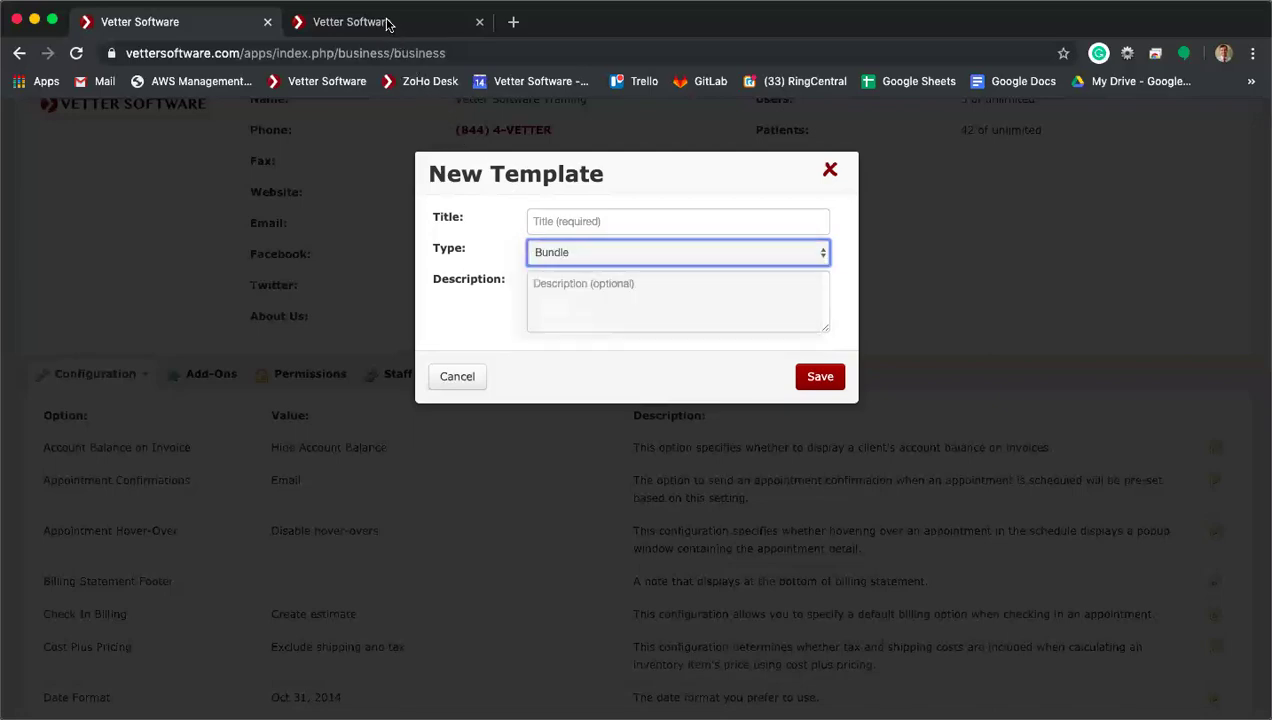
Step: Switch to the other browser tab and open the recently viewed patient Aston's record
{"action": "left_click", "coordinate": [349, 24]}
{"action": "scroll", "coordinate": [800, 160], "scroll_direction": "up", "scroll_amount": 2}
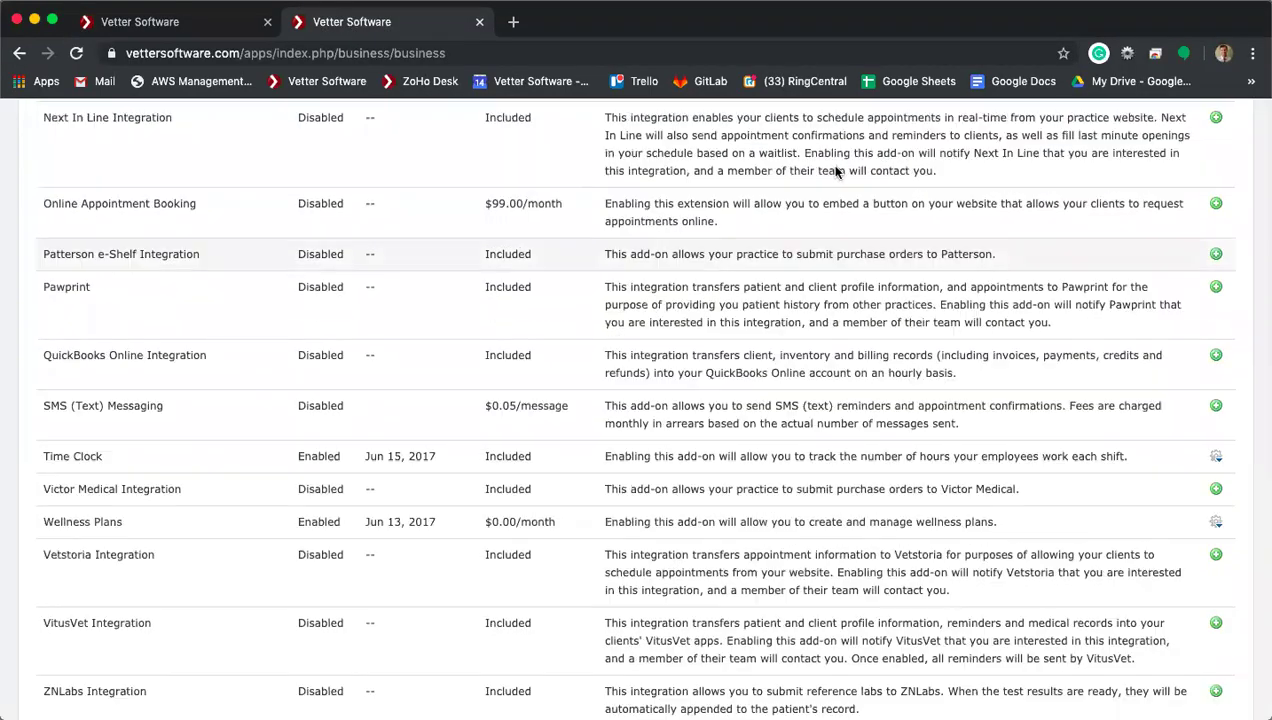
{"action": "scroll", "coordinate": [838, 172], "scroll_direction": "up", "scroll_amount": 15}
{"action": "mouse_move", "coordinate": [1140, 130]}
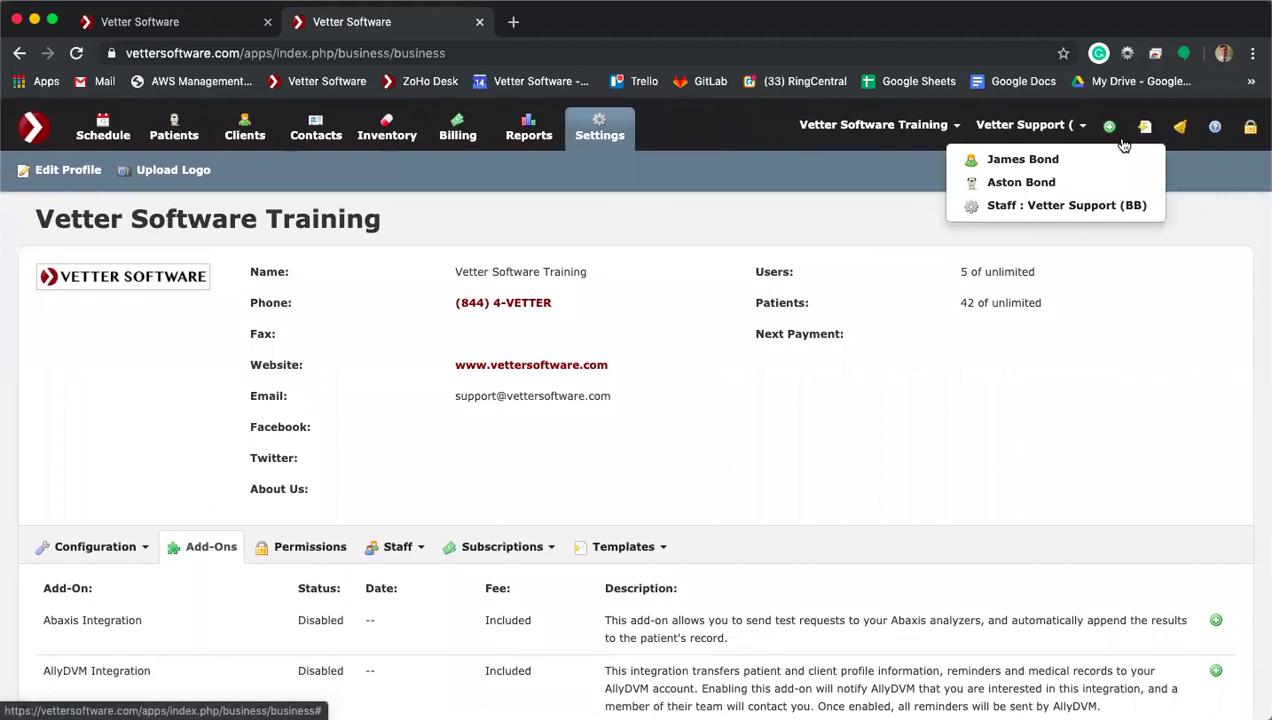
{"action": "left_click", "coordinate": [1040, 184]}
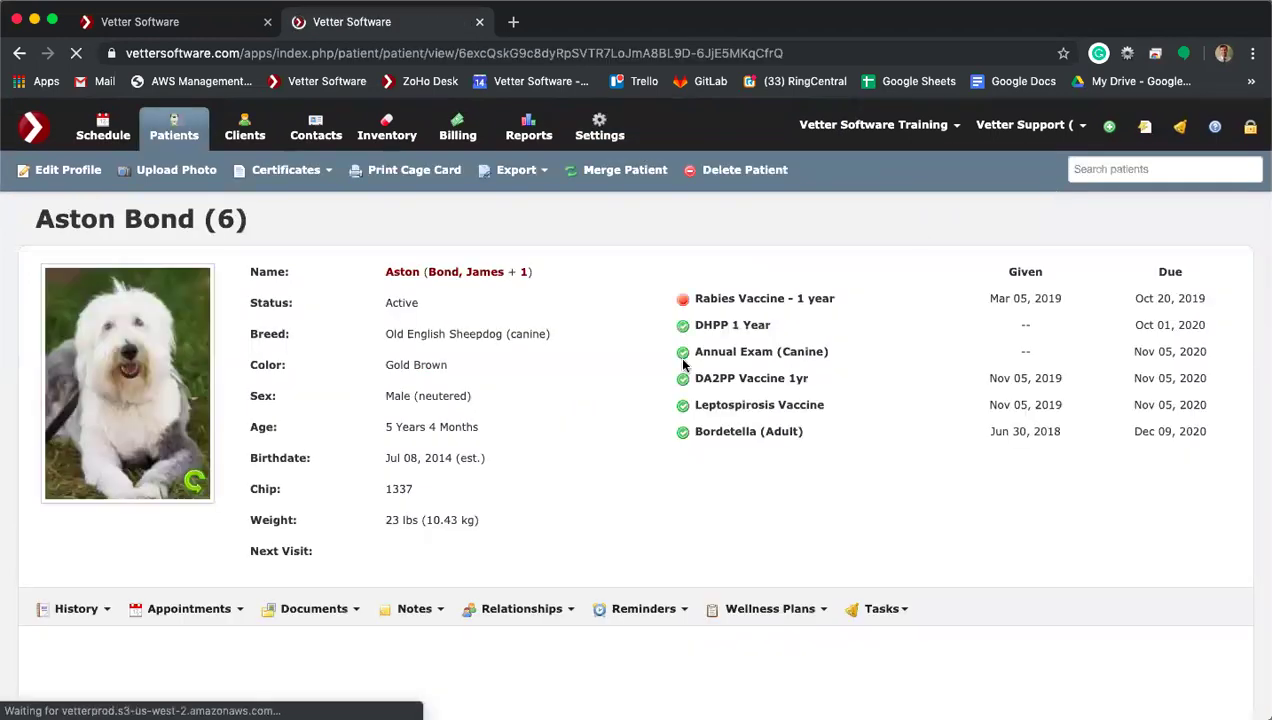
{"action": "scroll", "coordinate": [344, 559], "scroll_direction": "down", "scroll_amount": 1}
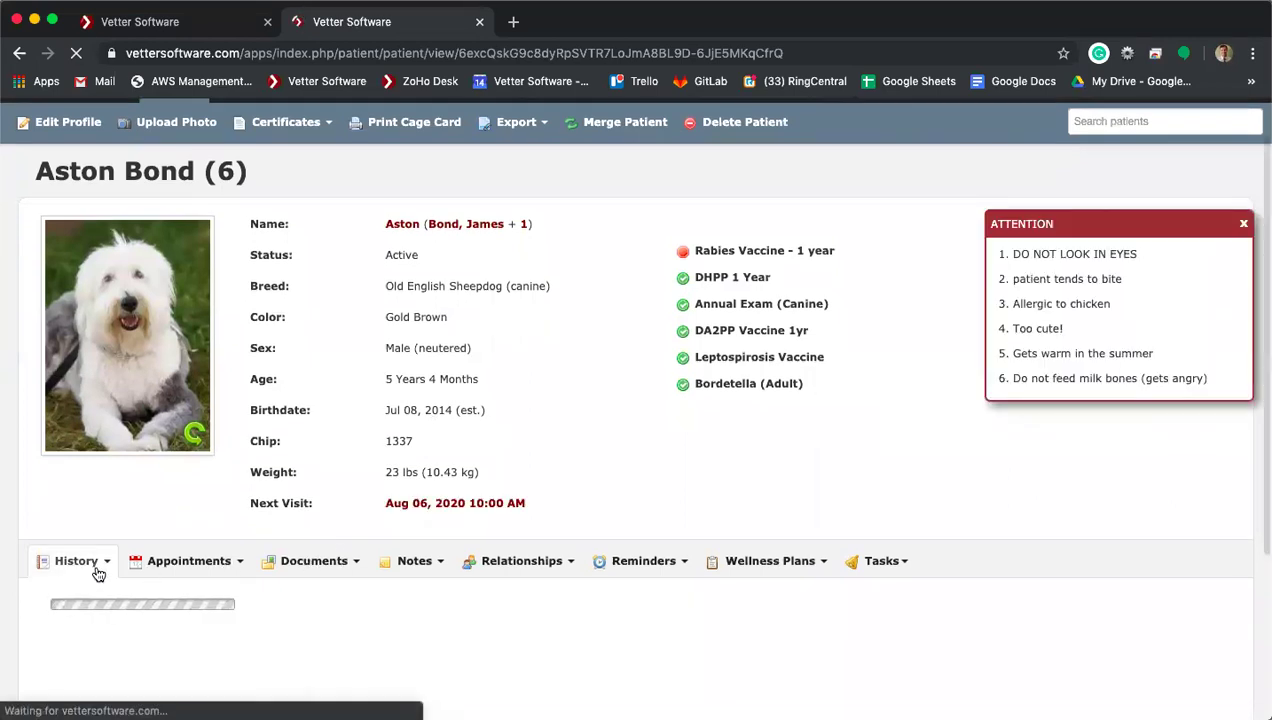
Step: Start adding the Annual Exam (Canine) bundle to the patient's history, enter the provider's name, and continue to the bundle items
{"action": "mouse_move", "coordinate": [98, 572]}
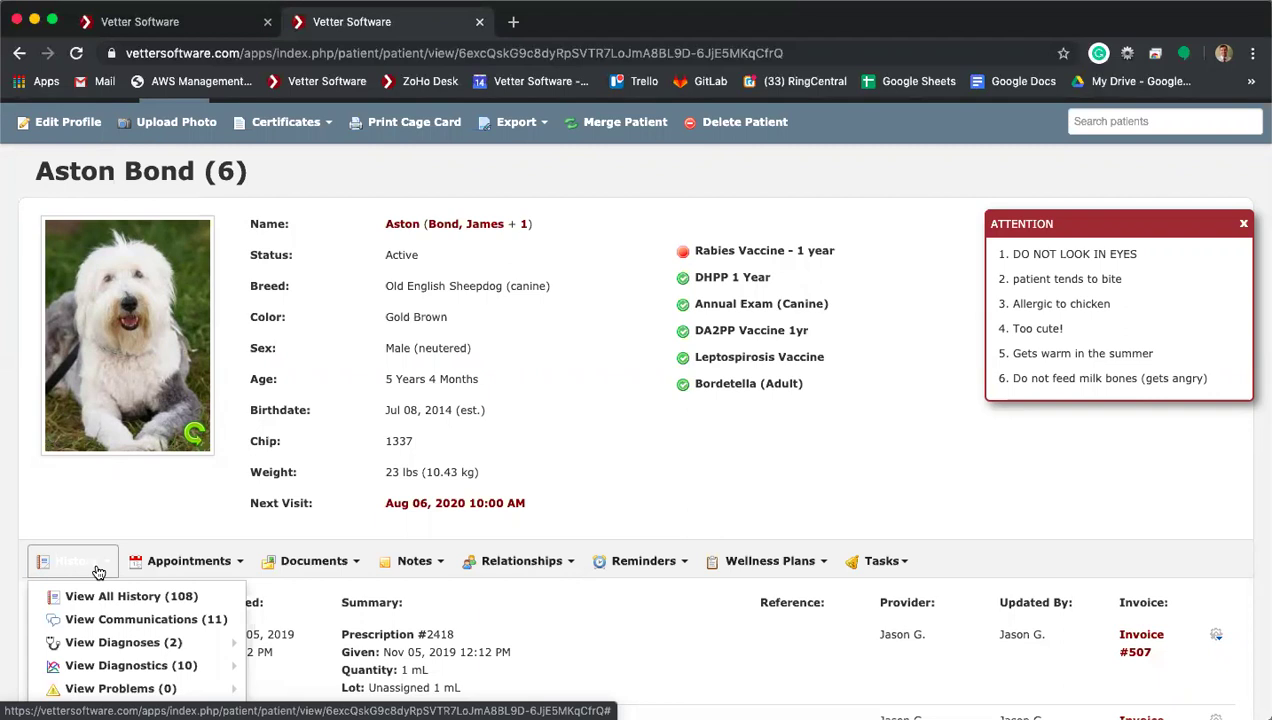
{"action": "scroll", "coordinate": [99, 572], "scroll_direction": "down", "scroll_amount": 3}
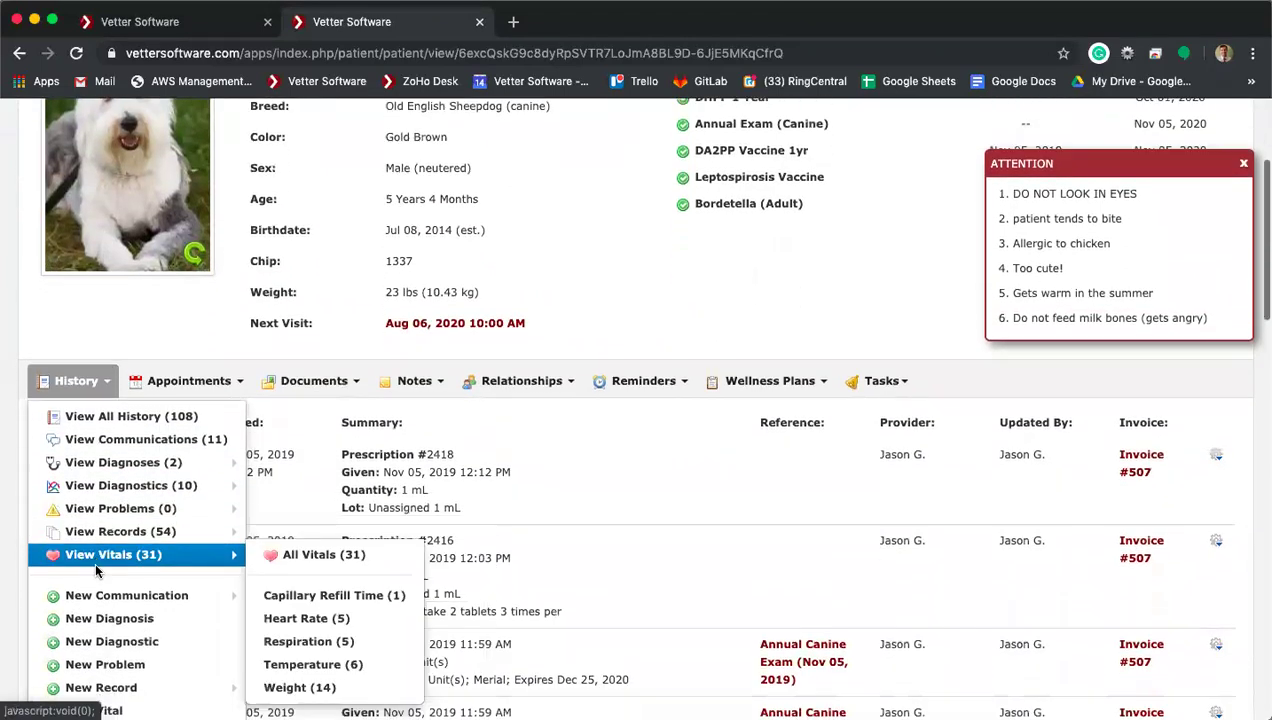
{"action": "left_click", "coordinate": [300, 562]}
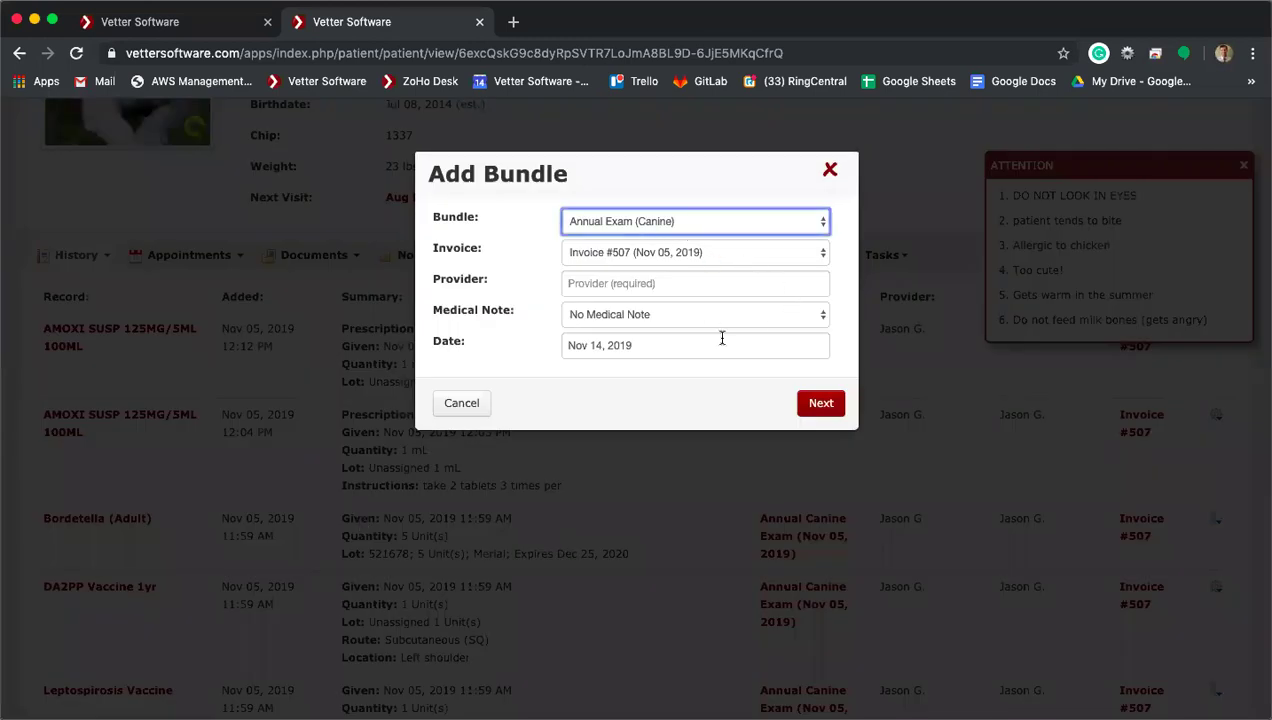
{"action": "left_click", "coordinate": [830, 405]}
{"action": "left_click", "coordinate": [645, 283]}
{"action": "left_click", "coordinate": [624, 316]}
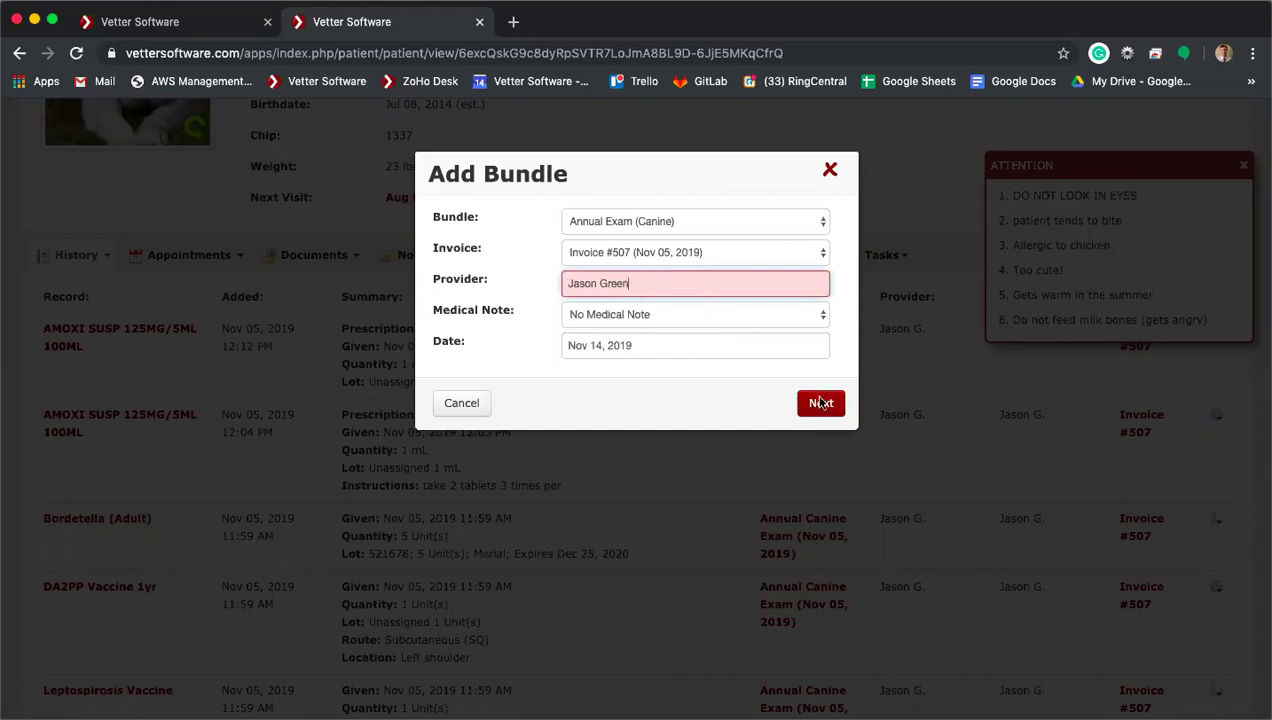
{"action": "left_click", "coordinate": [827, 409]}
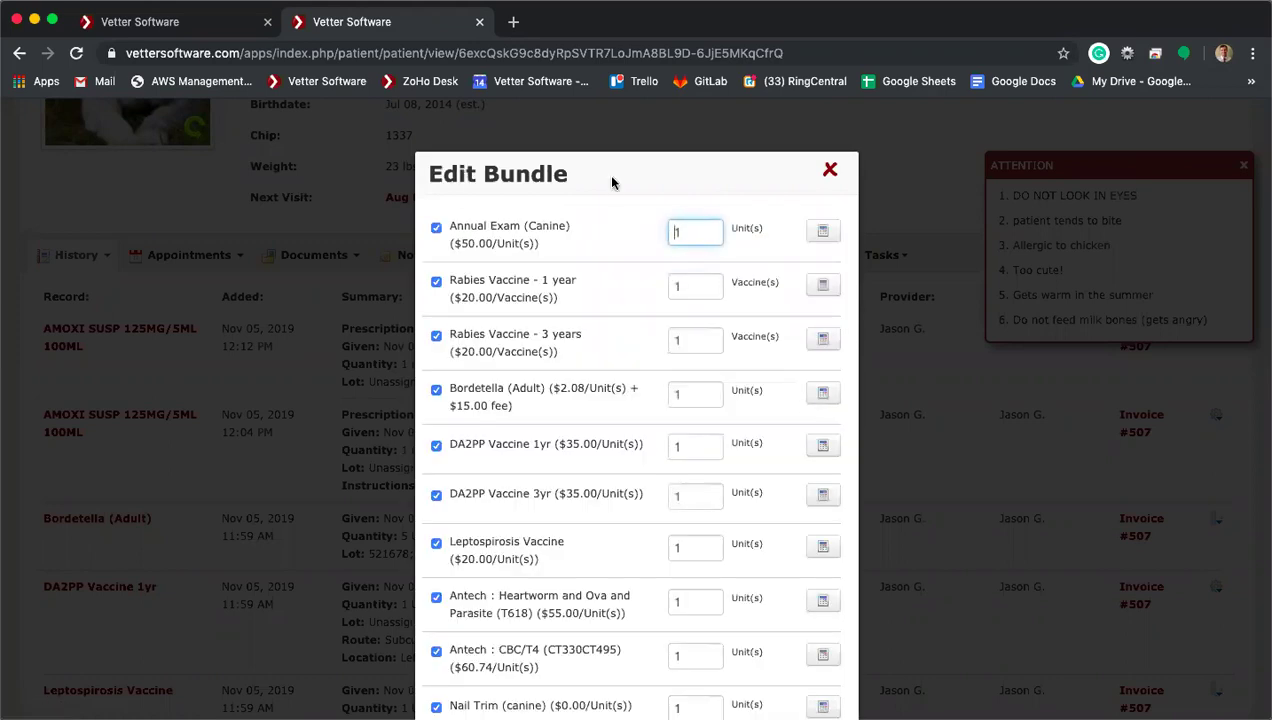
Step: Exclude Annual Exam (Canine), Rabies Vaccine - 3 years and DA2PP Vaccine 3yr from the bundle, and close it without saving
{"action": "scroll", "coordinate": [612, 180], "scroll_direction": "down", "scroll_amount": 1}
{"action": "scroll", "coordinate": [613, 183], "scroll_direction": "up", "scroll_amount": 1}
{"action": "scroll", "coordinate": [613, 183], "scroll_direction": "down", "scroll_amount": 1}
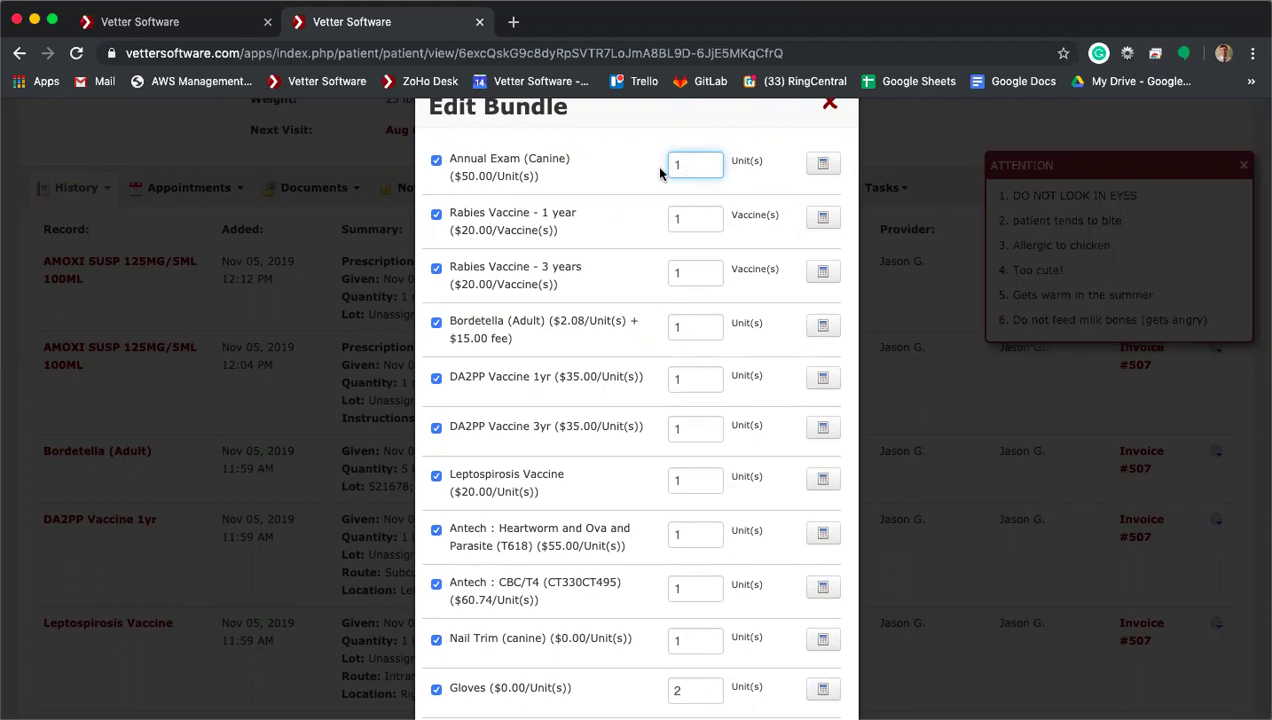
{"action": "left_click", "coordinate": [437, 164]}
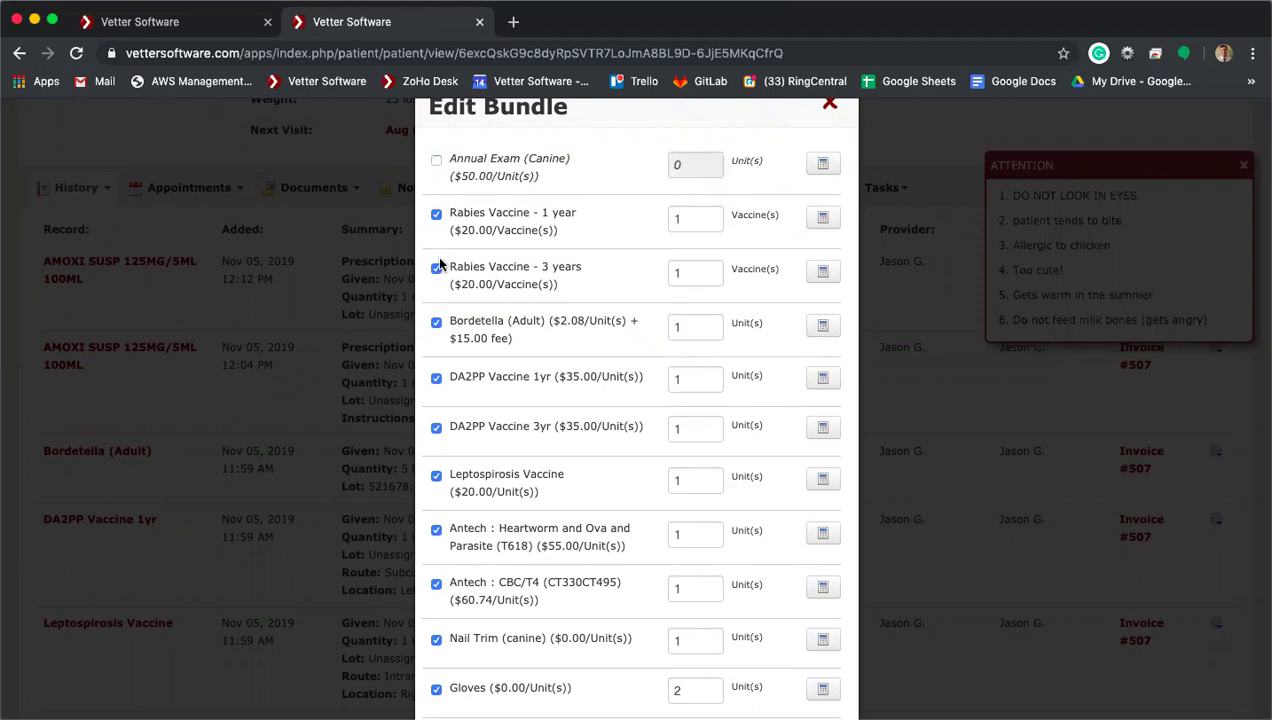
{"action": "left_click", "coordinate": [436, 268]}
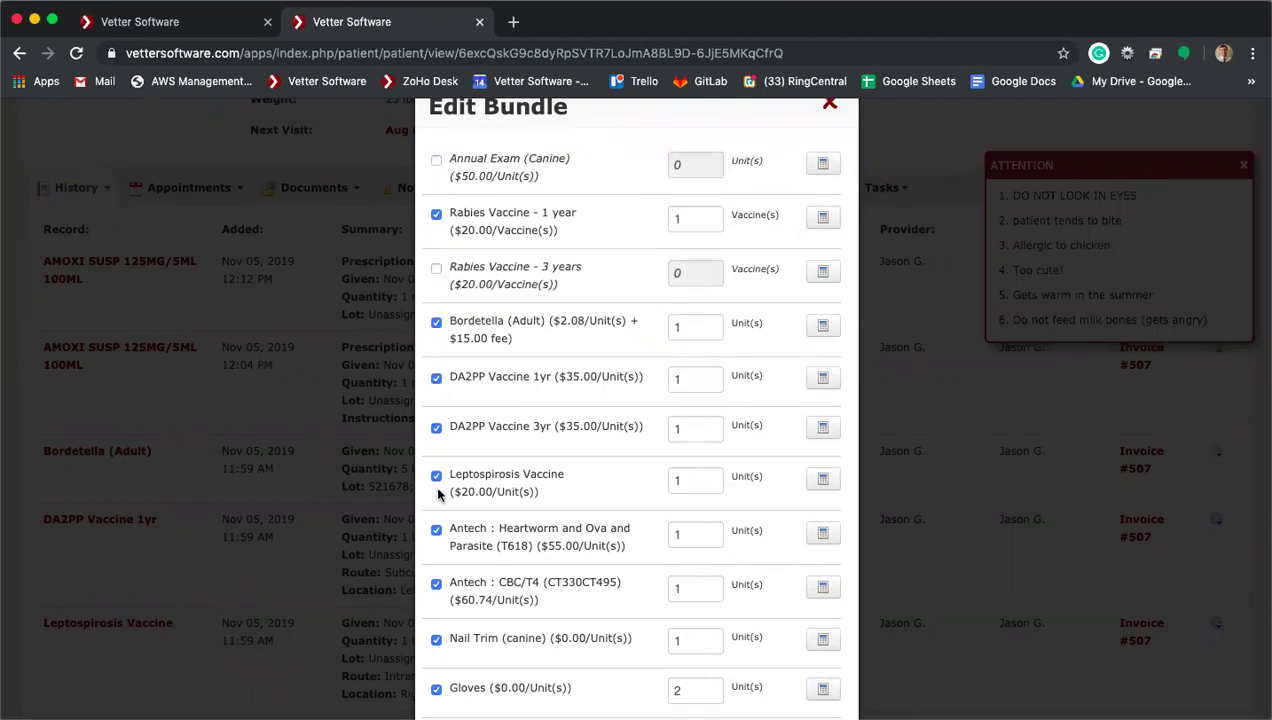
{"action": "left_click", "coordinate": [436, 428]}
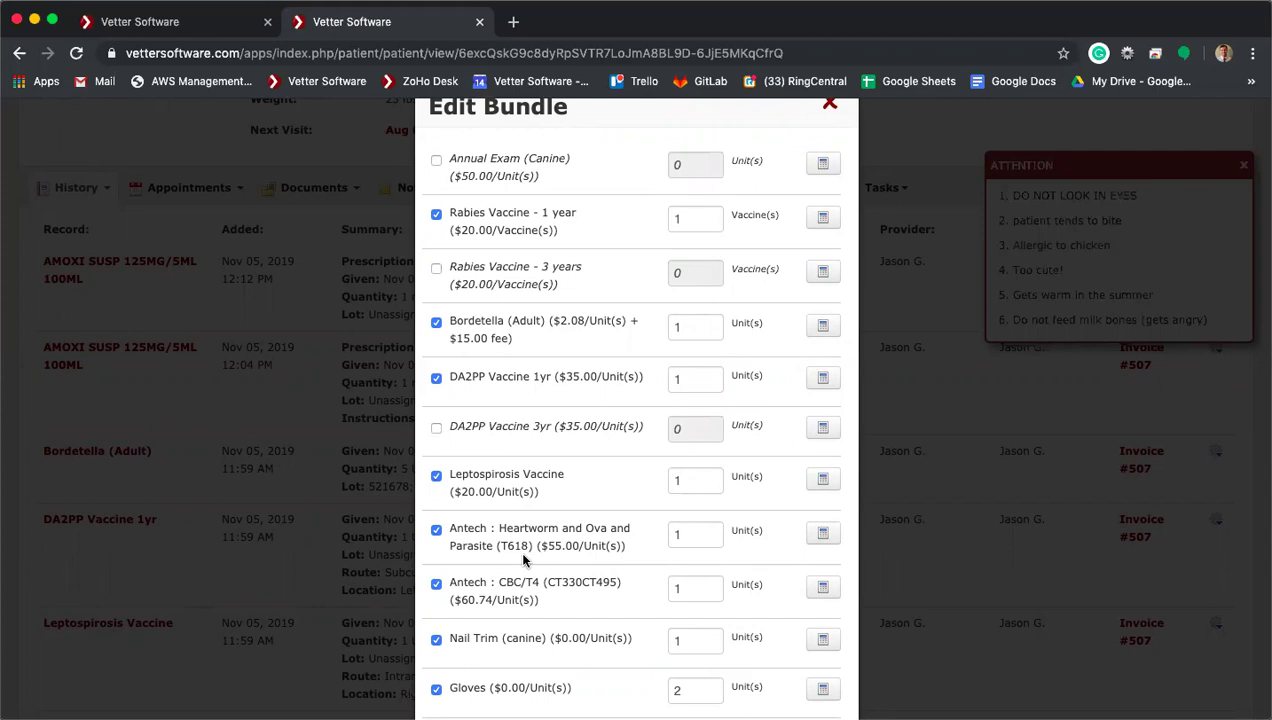
{"action": "left_click", "coordinate": [829, 104]}
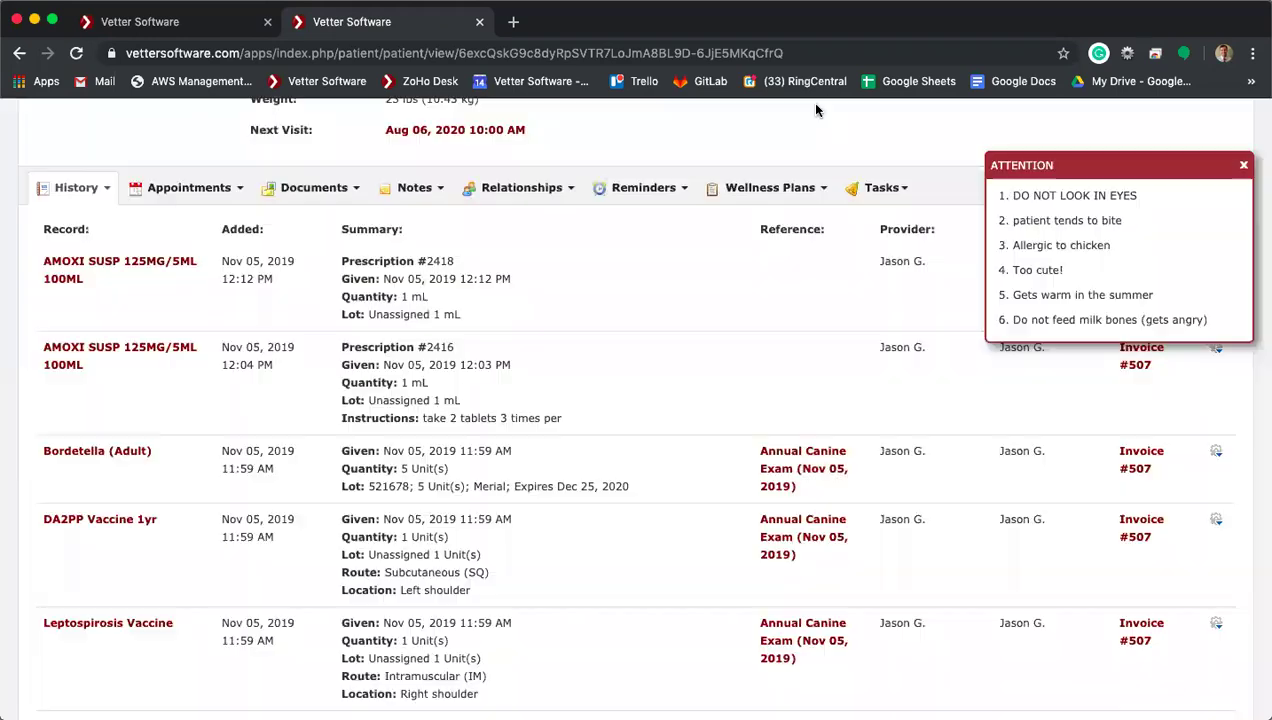
Step: Return to the new template form in the other browser tab and begin filling in its title
{"action": "left_click", "coordinate": [175, 21]}
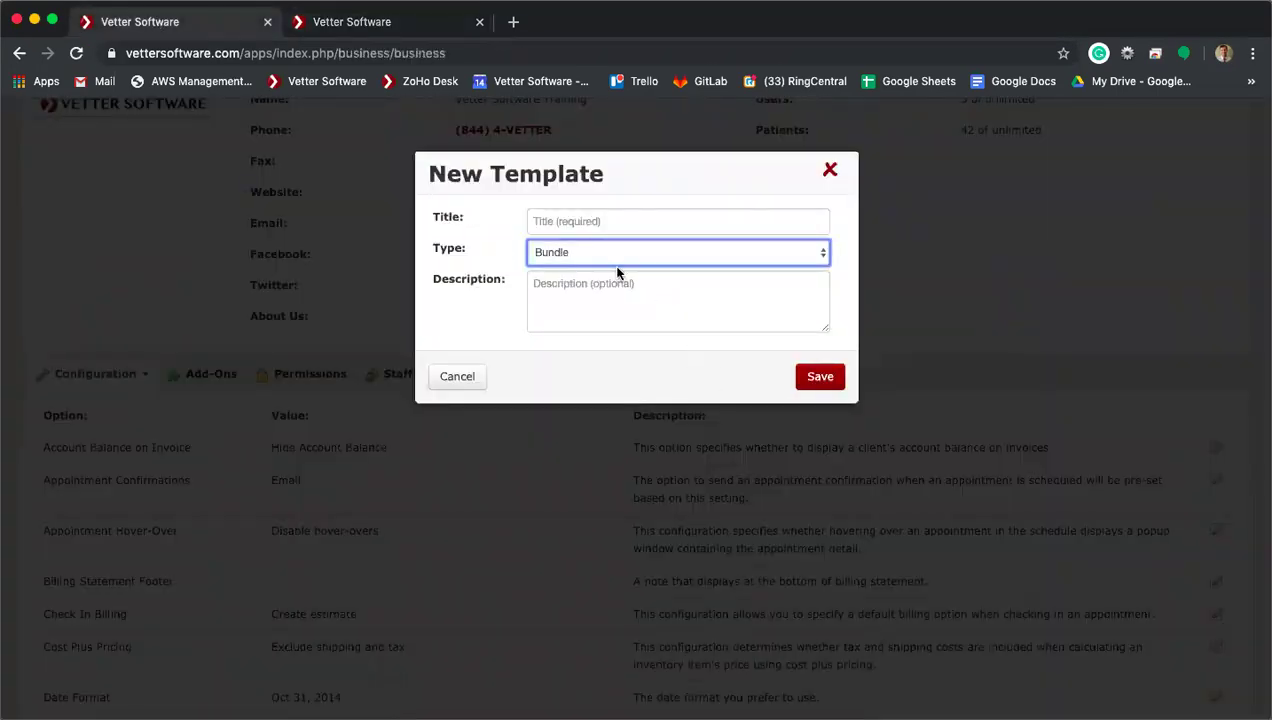
{"action": "left_click", "coordinate": [574, 228]}
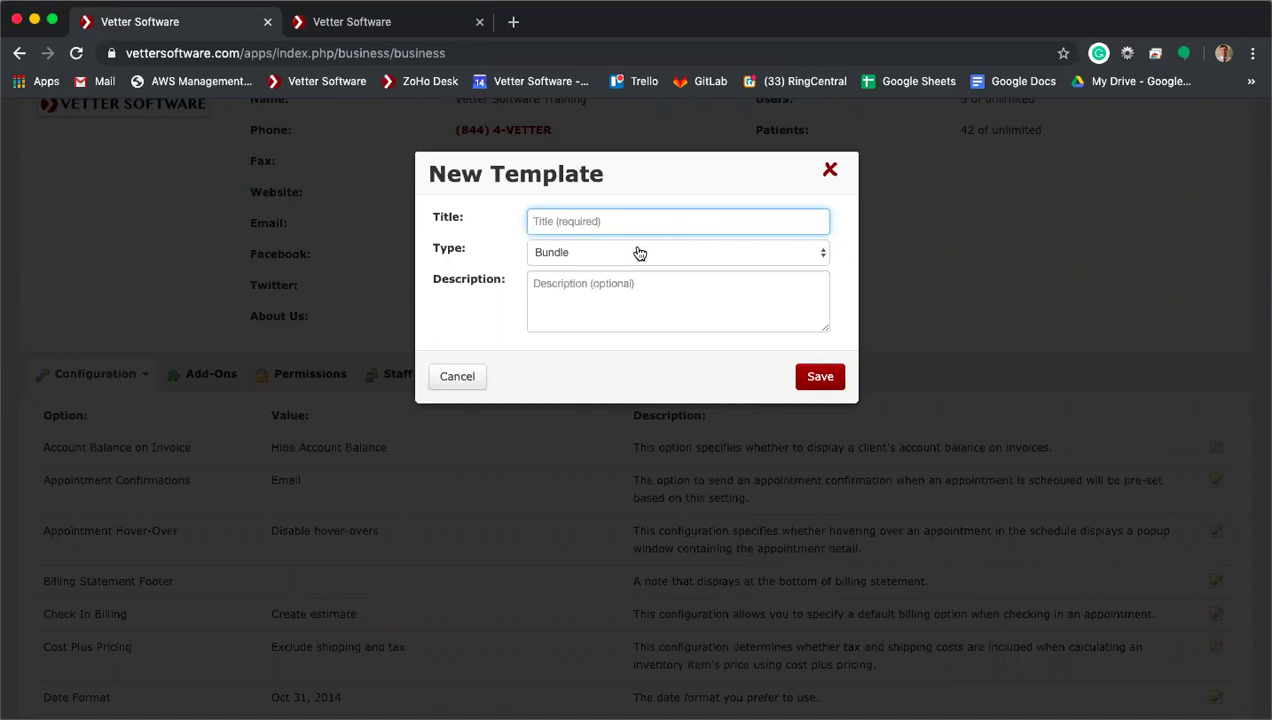
Step: Create a Content Snippet template titled "Content Snippet" and save "help" as its content
{"action": "left_click", "coordinate": [594, 252]}
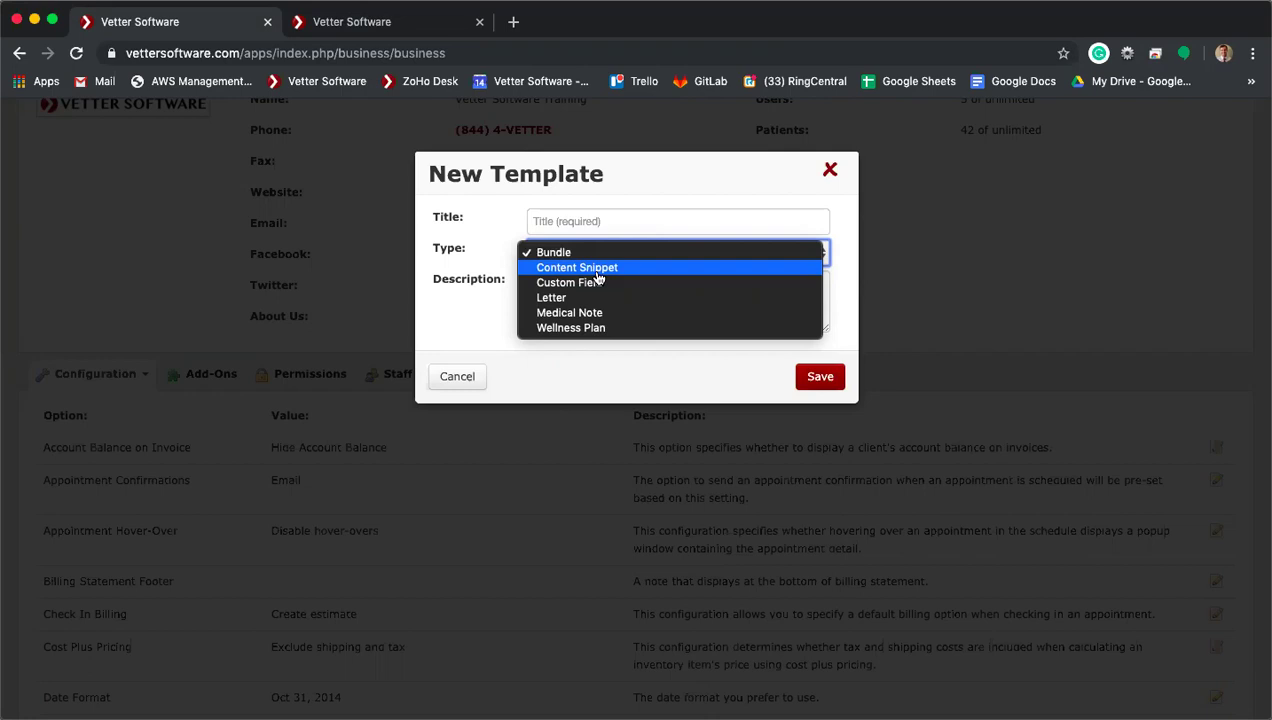
{"action": "left_click", "coordinate": [597, 268]}
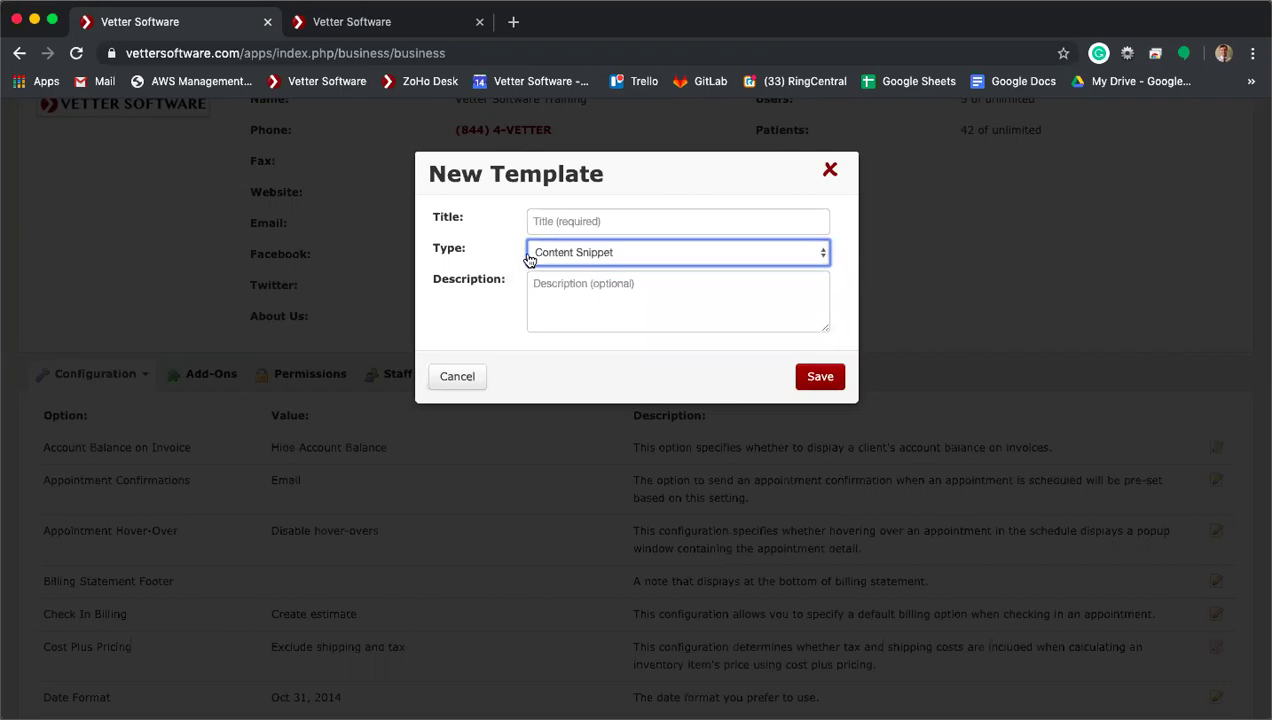
{"action": "left_click", "coordinate": [572, 224]}
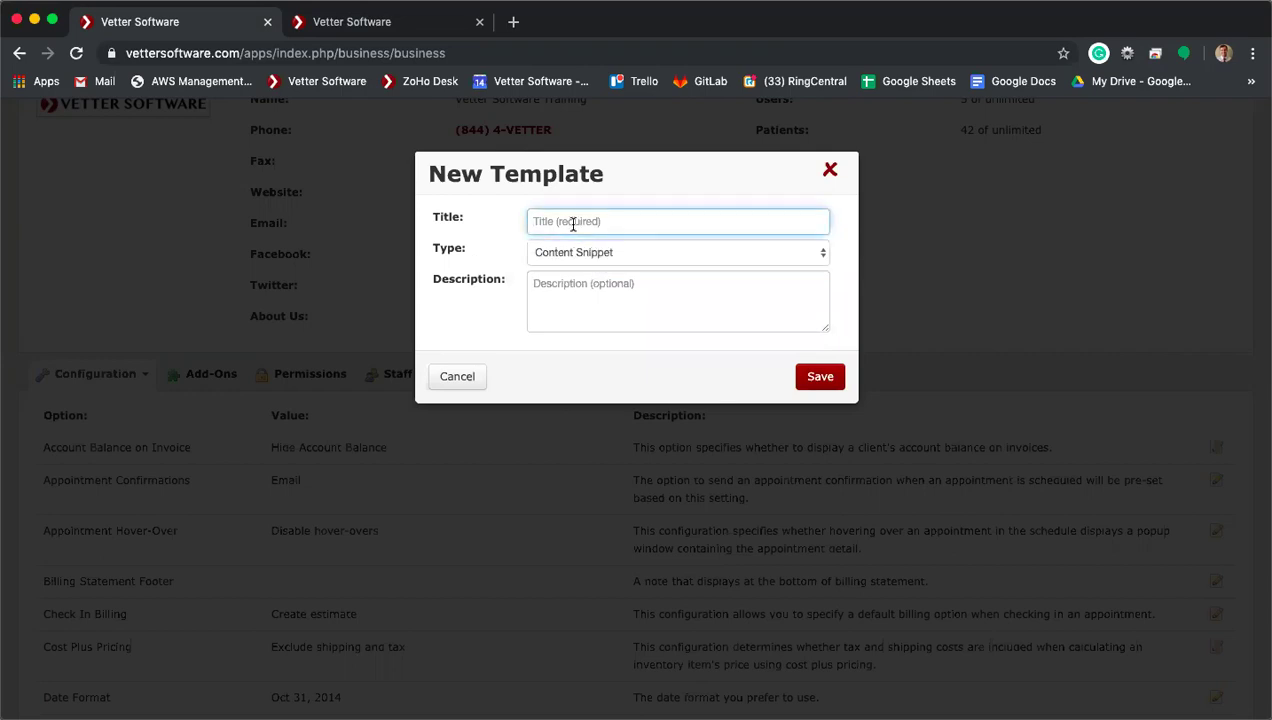
{"action": "type", "text": "Content Snippet"}
{"action": "left_click", "coordinate": [818, 384]}
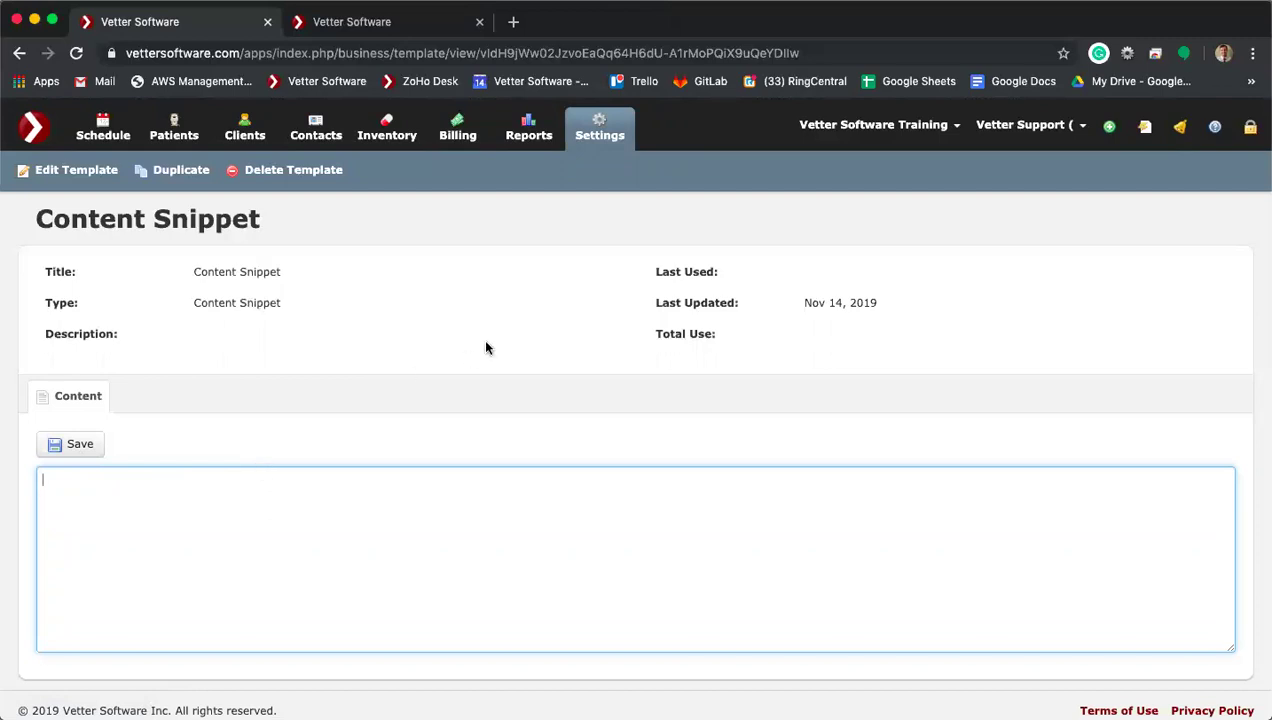
{"action": "type", "text": "help"}
{"action": "left_click", "coordinate": [77, 449]}
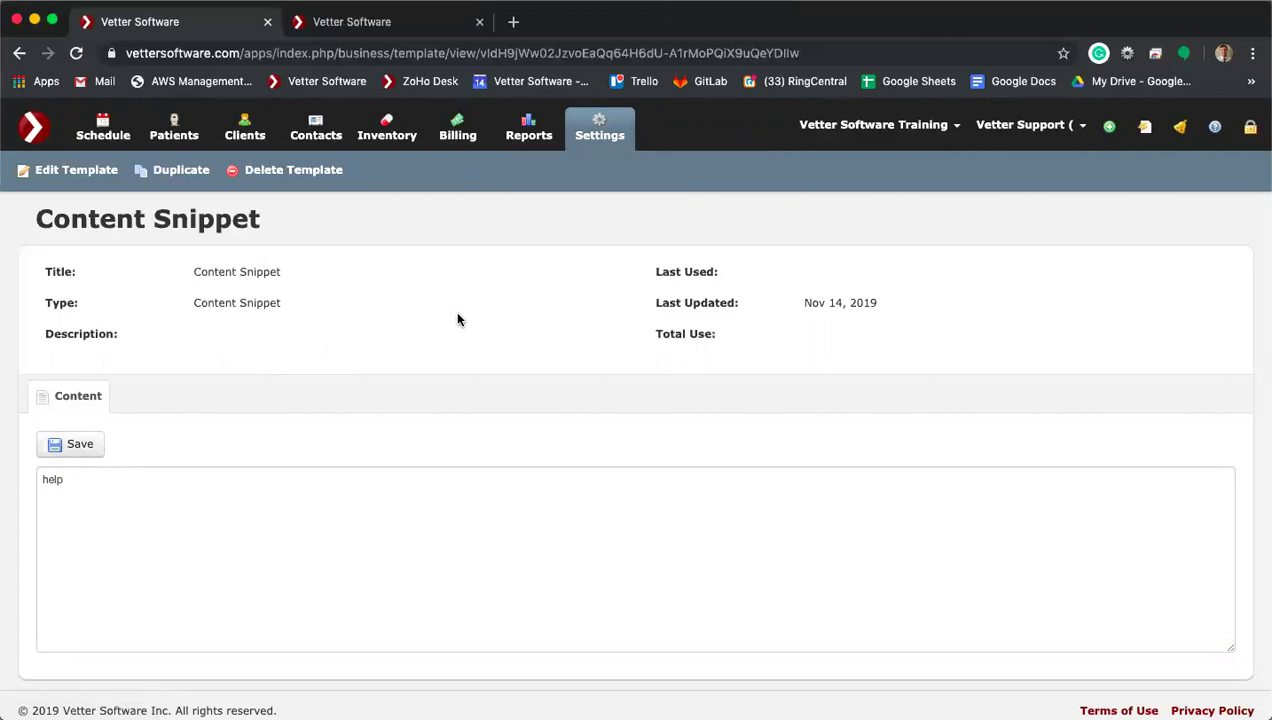
Step: List the practice's content snippet templates and open the "Content Snippet" template for editing
{"action": "left_click", "coordinate": [597, 137]}
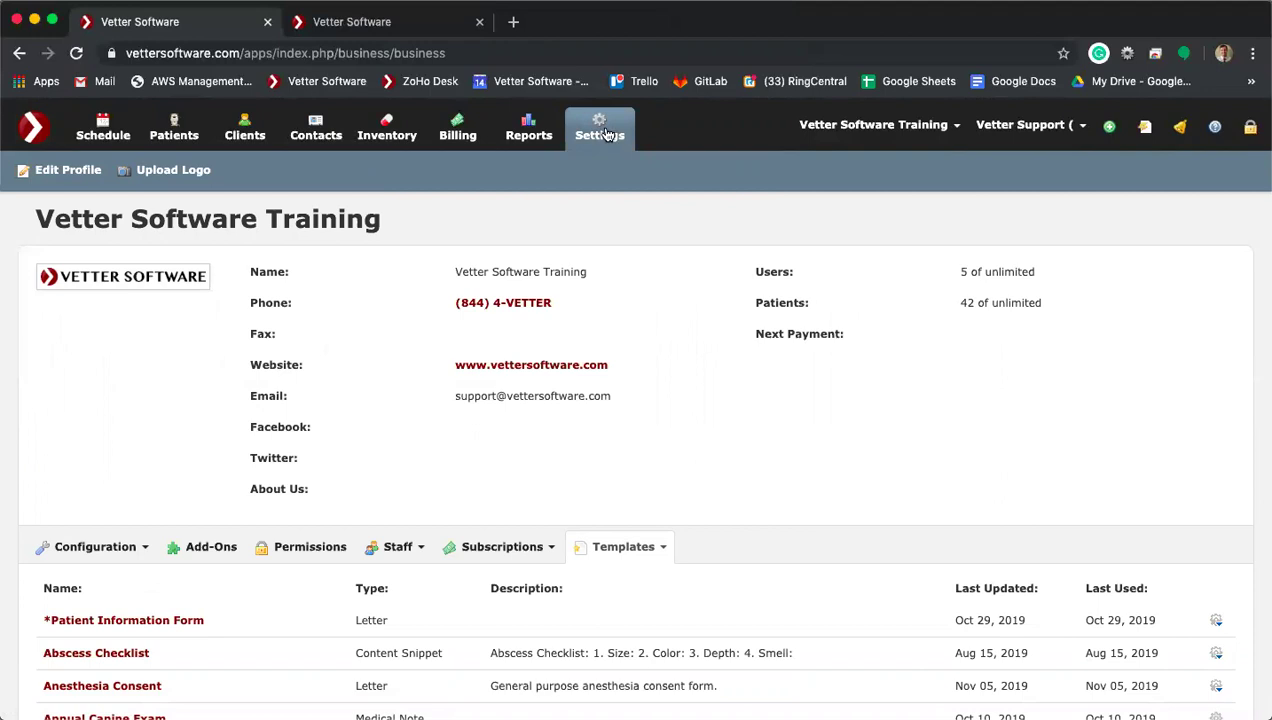
{"action": "left_click", "coordinate": [653, 556]}
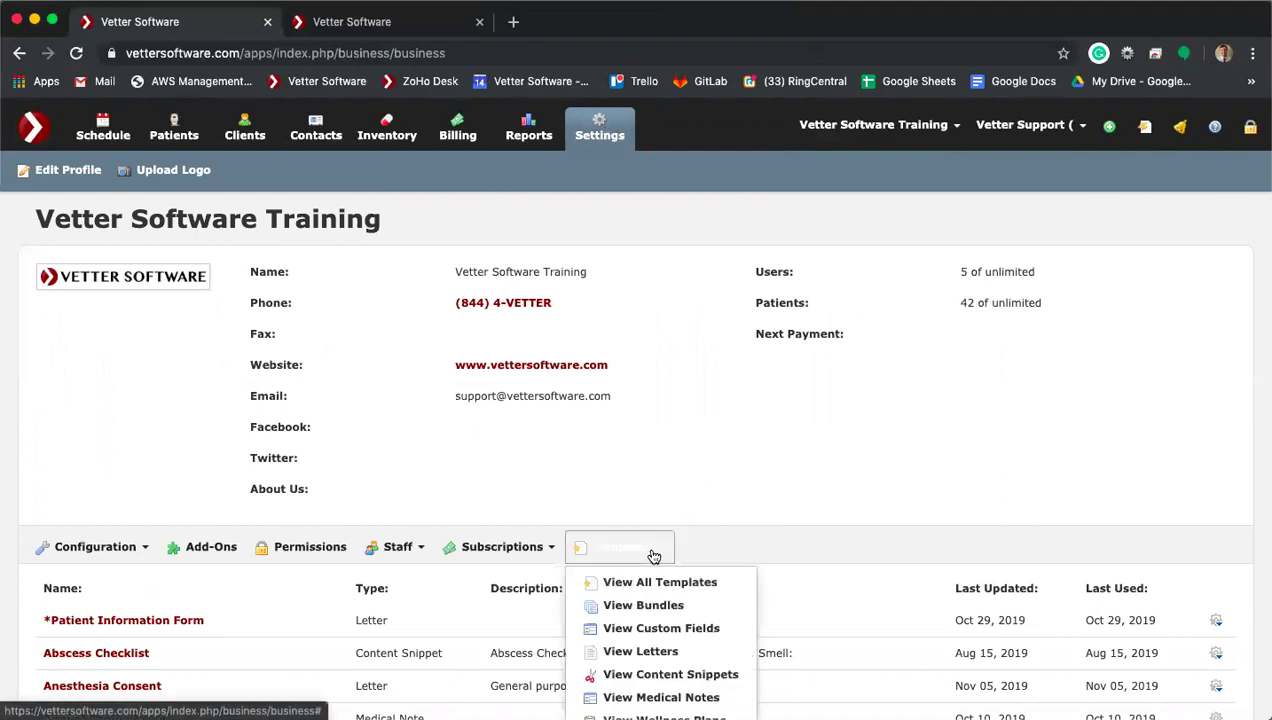
{"action": "scroll", "coordinate": [653, 556], "scroll_direction": "down", "scroll_amount": 3}
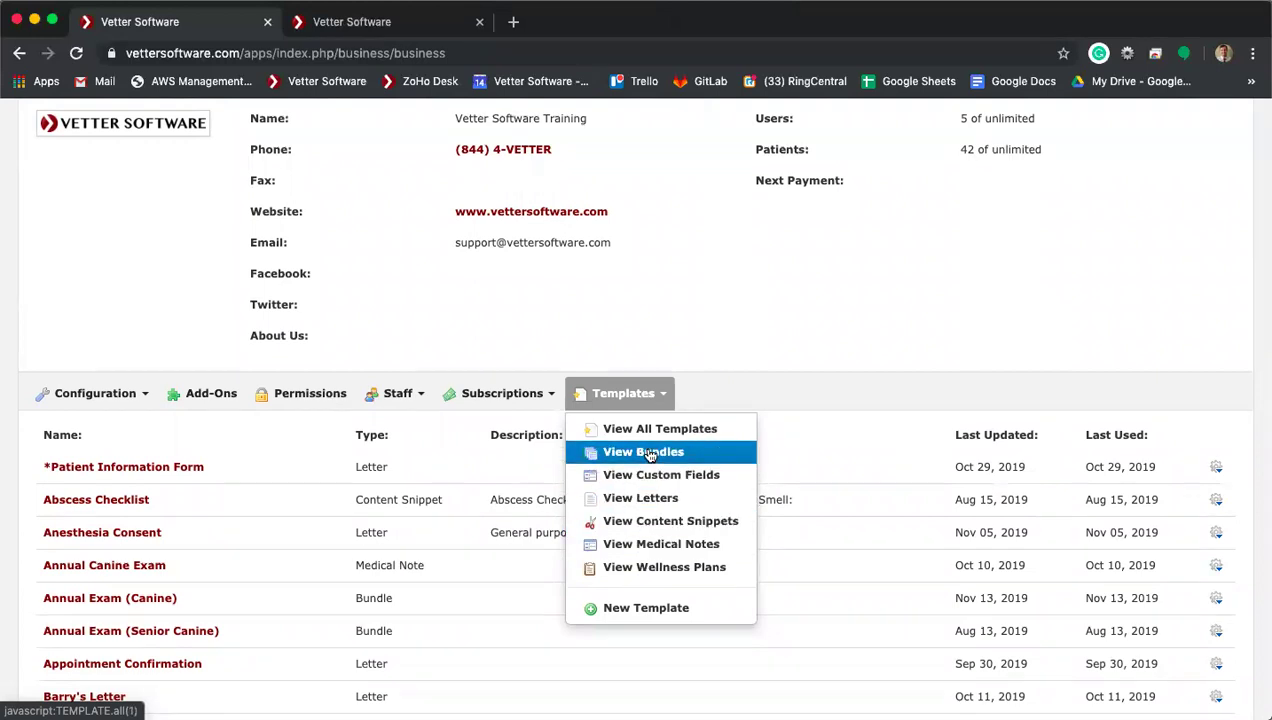
{"action": "left_click", "coordinate": [647, 521]}
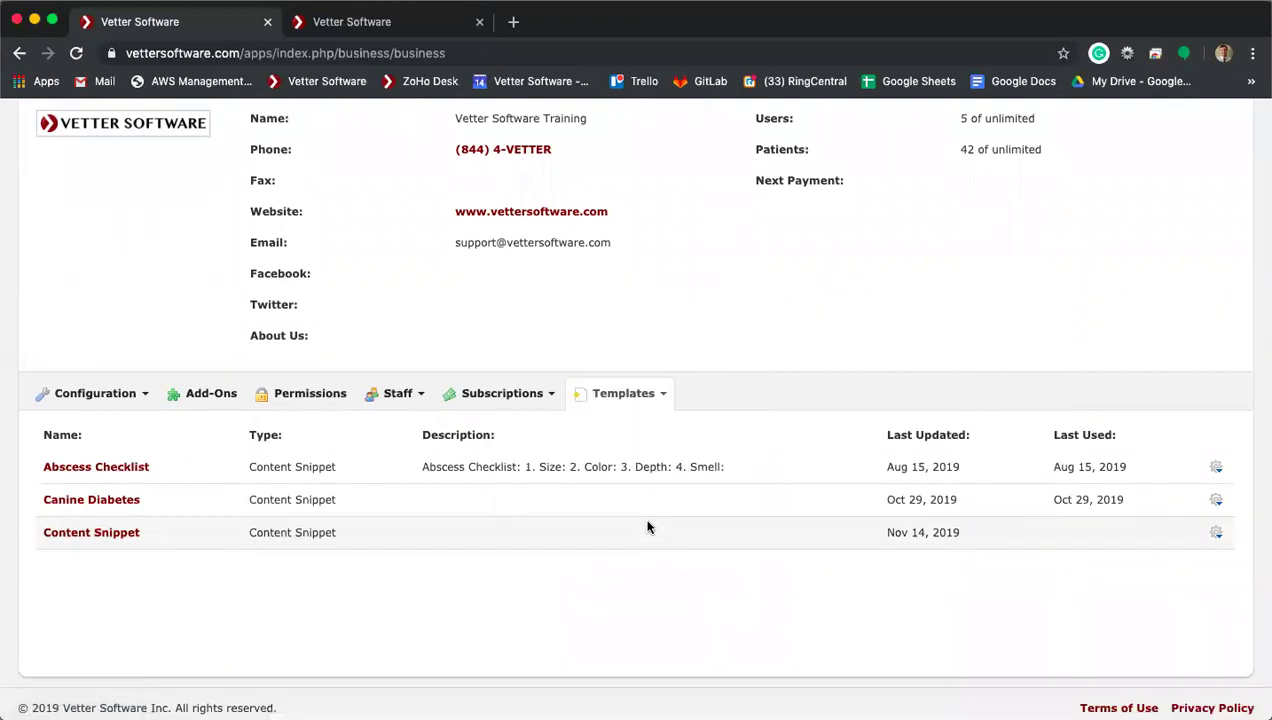
{"action": "left_click", "coordinate": [654, 394]}
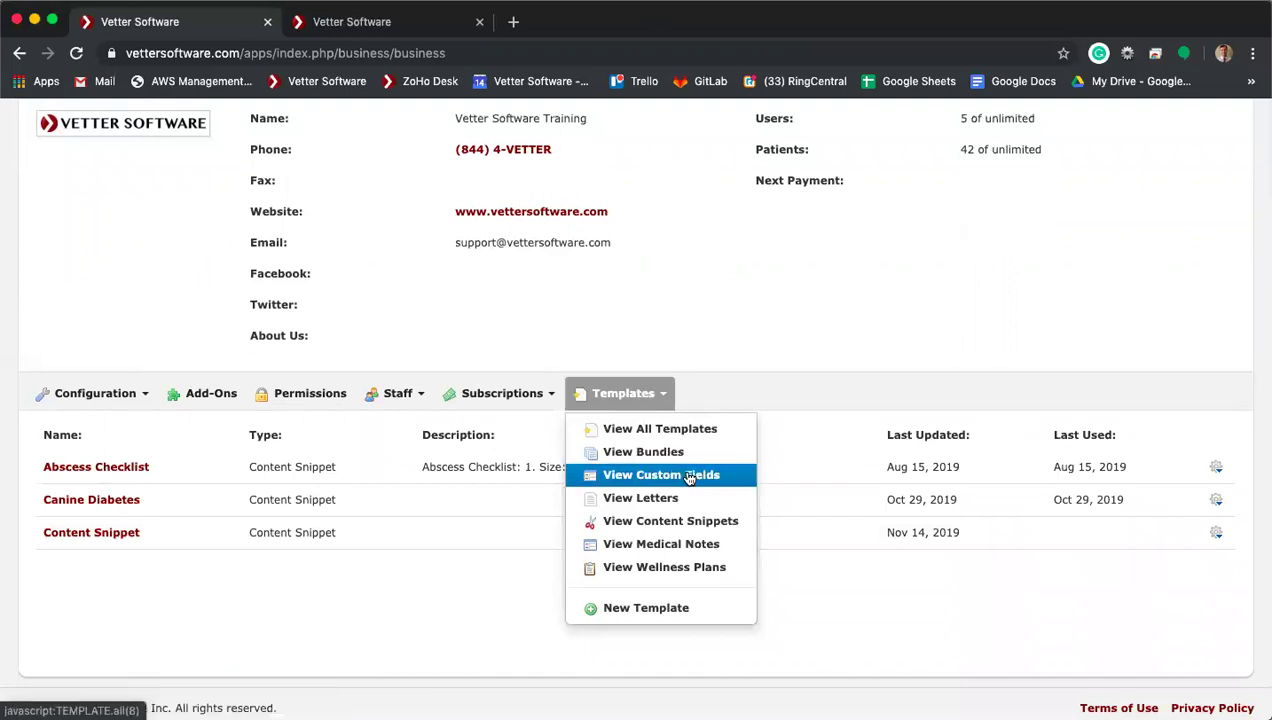
{"action": "left_click", "coordinate": [681, 524]}
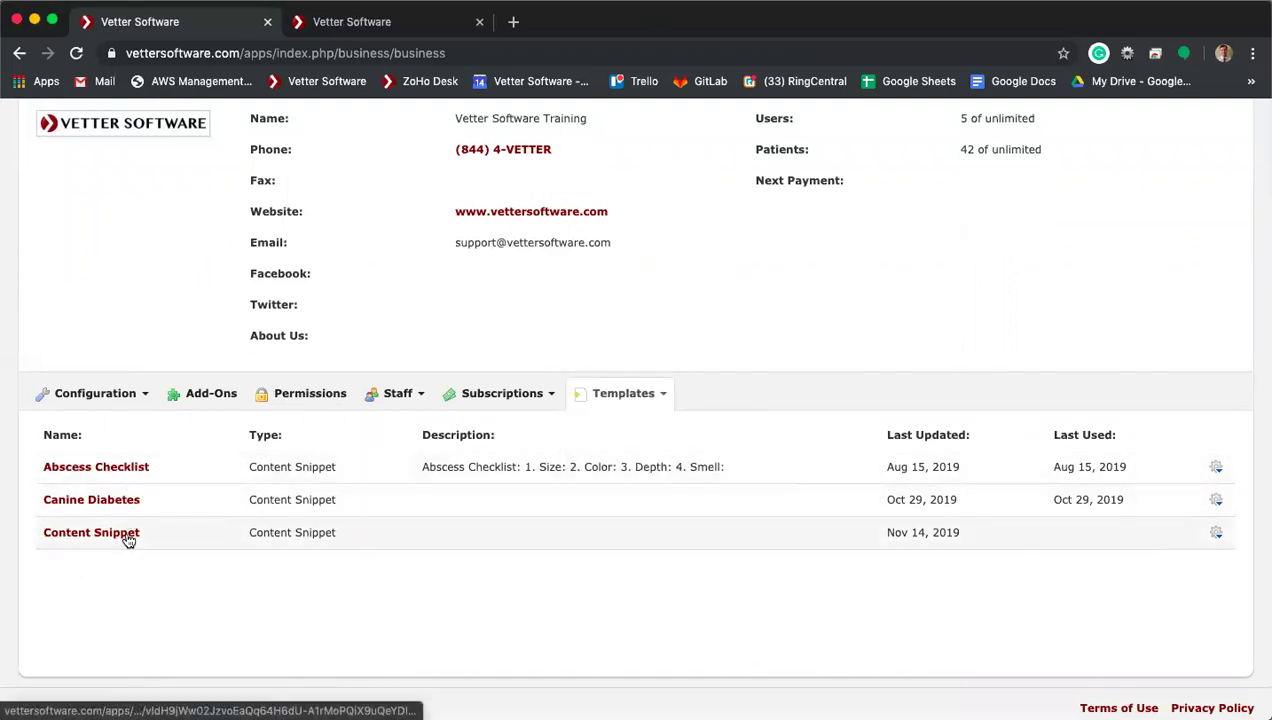
{"action": "left_click", "coordinate": [1219, 537]}
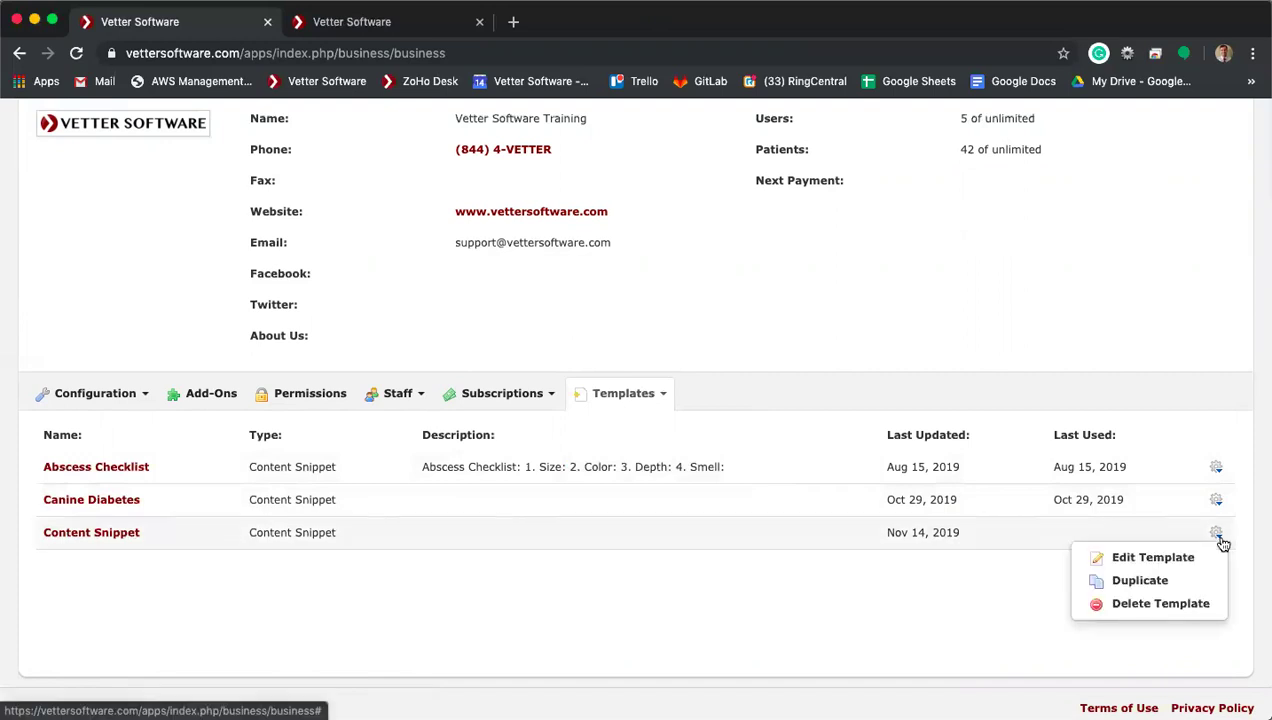
{"action": "left_click", "coordinate": [1174, 559]}
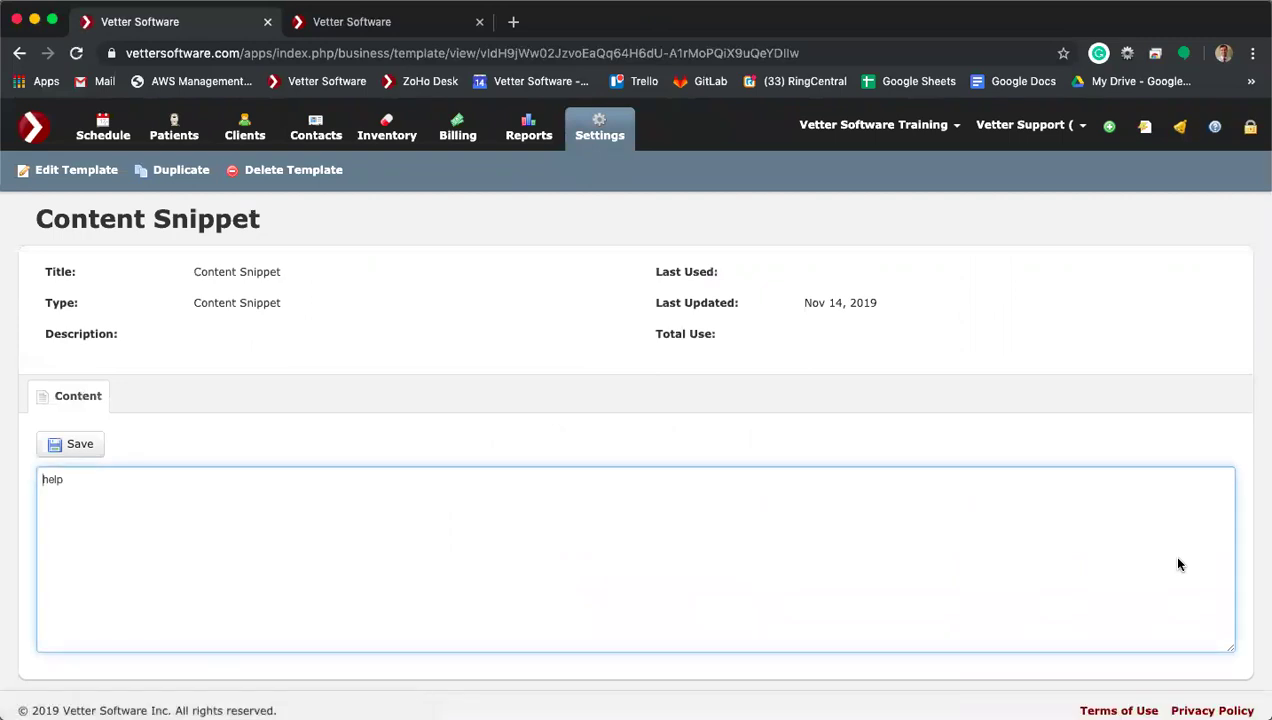
Step: List the practice's bundle templates and open the Annual Exam (Canine) bundle
{"action": "left_click", "coordinate": [600, 120]}
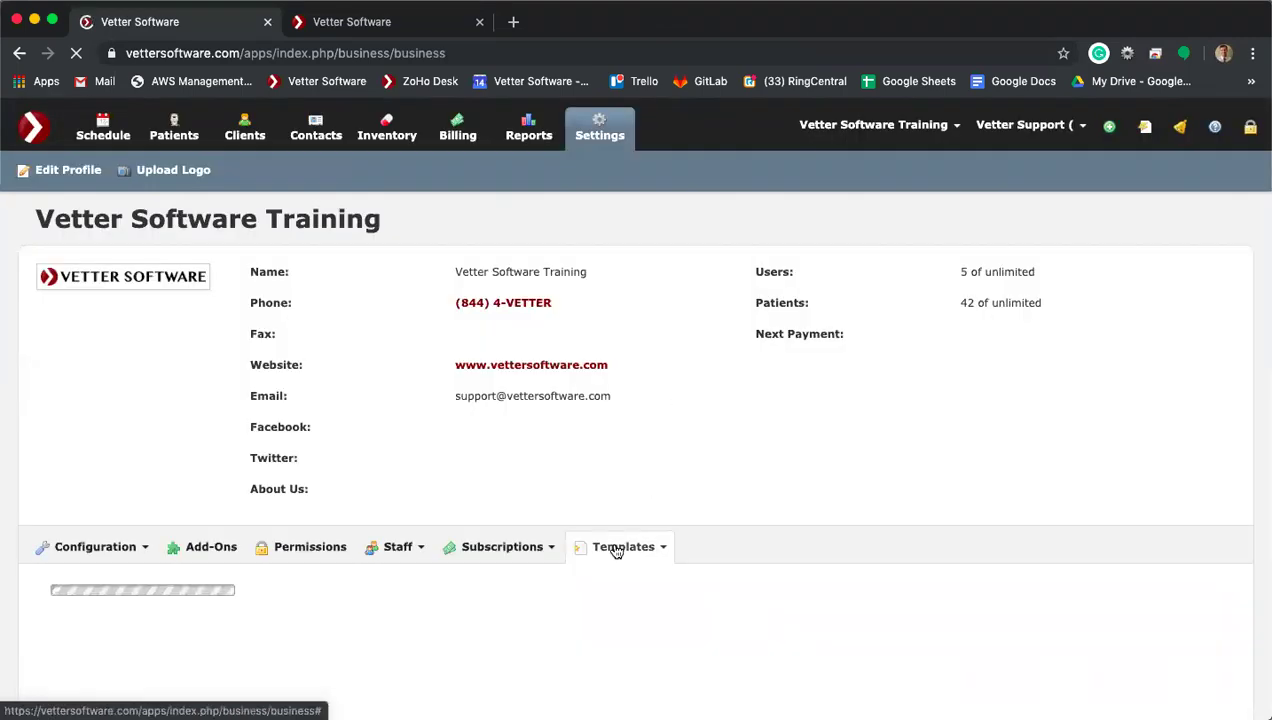
{"action": "left_click", "coordinate": [617, 549]}
{"action": "left_click", "coordinate": [625, 604]}
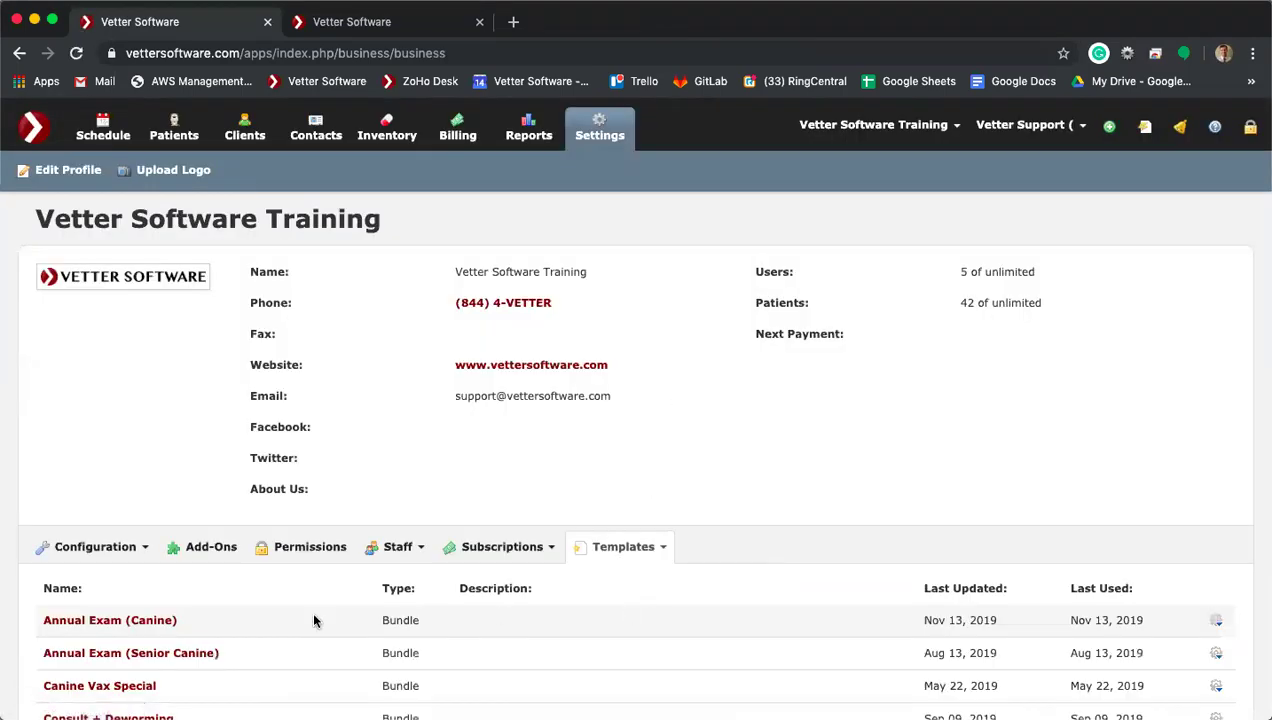
{"action": "left_click", "coordinate": [620, 547]}
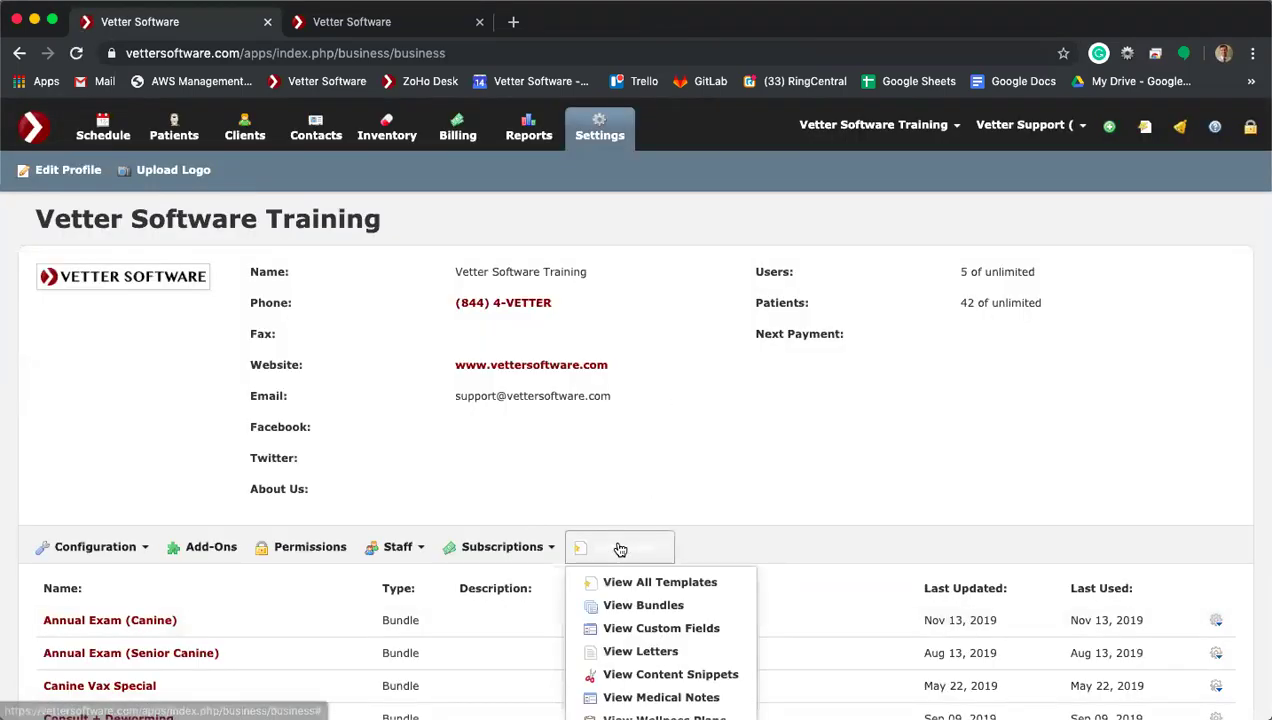
{"action": "left_click", "coordinate": [633, 607]}
{"action": "left_click", "coordinate": [172, 621]}
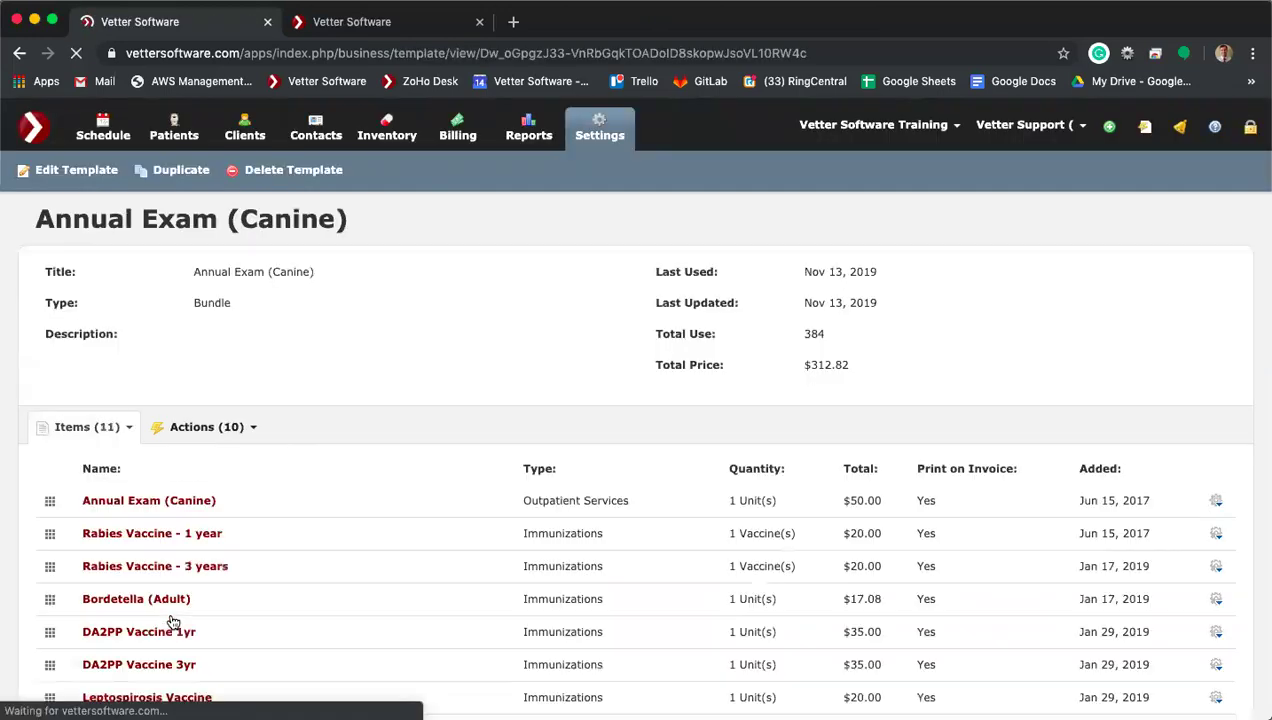
Step: Review the bundle's items and check the options for editing an item, adding items and adding actions
{"action": "scroll", "coordinate": [578, 502], "scroll_direction": "down", "scroll_amount": 3}
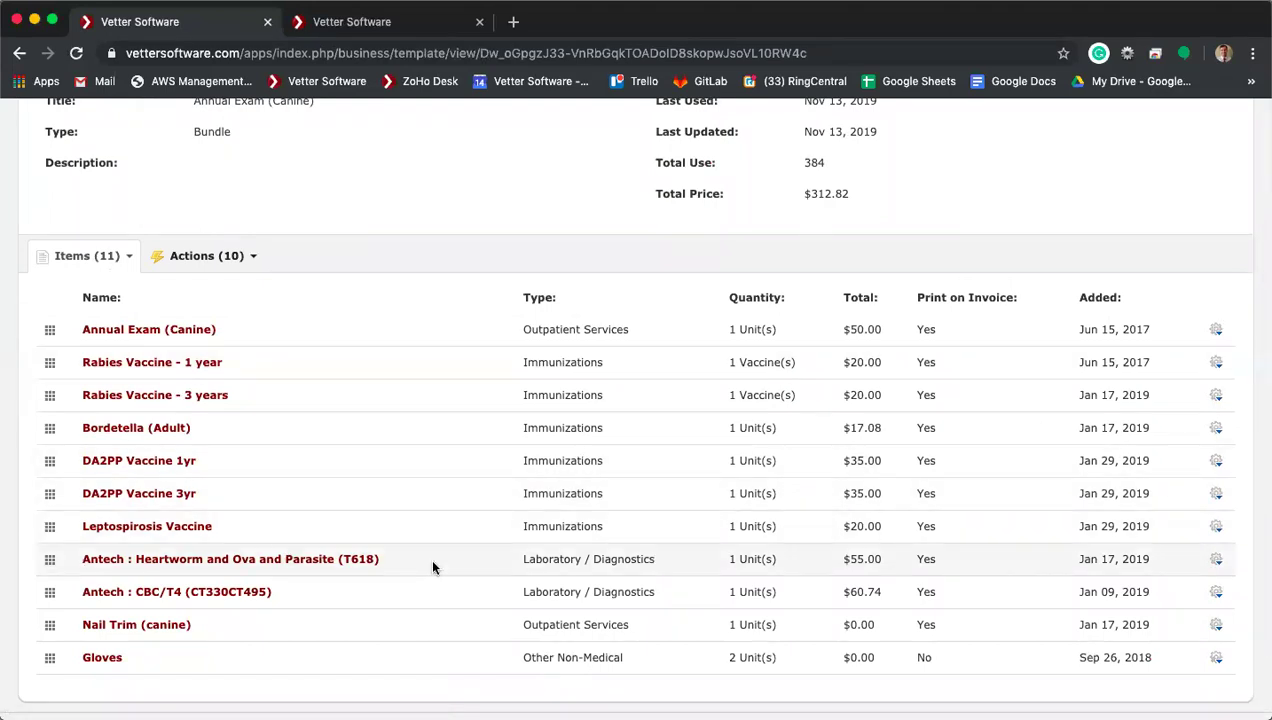
{"action": "left_click", "coordinate": [1216, 526]}
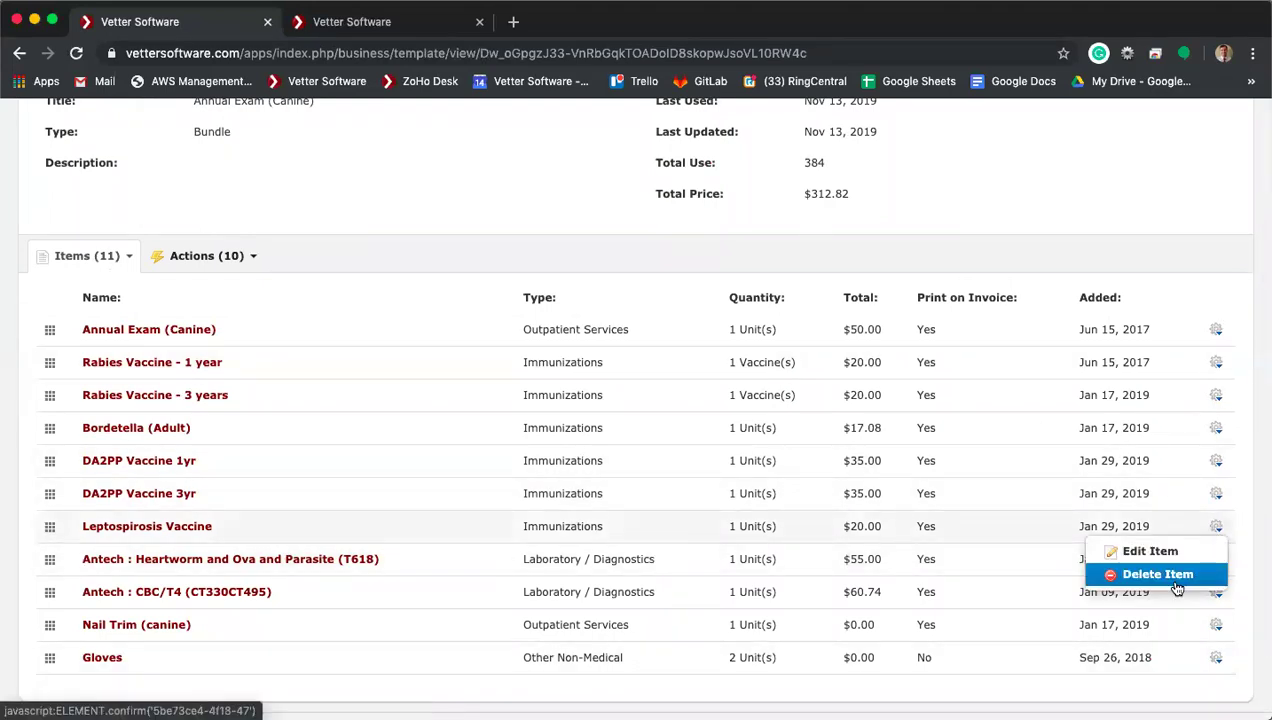
{"action": "left_click", "coordinate": [274, 208]}
{"action": "left_click", "coordinate": [86, 258]}
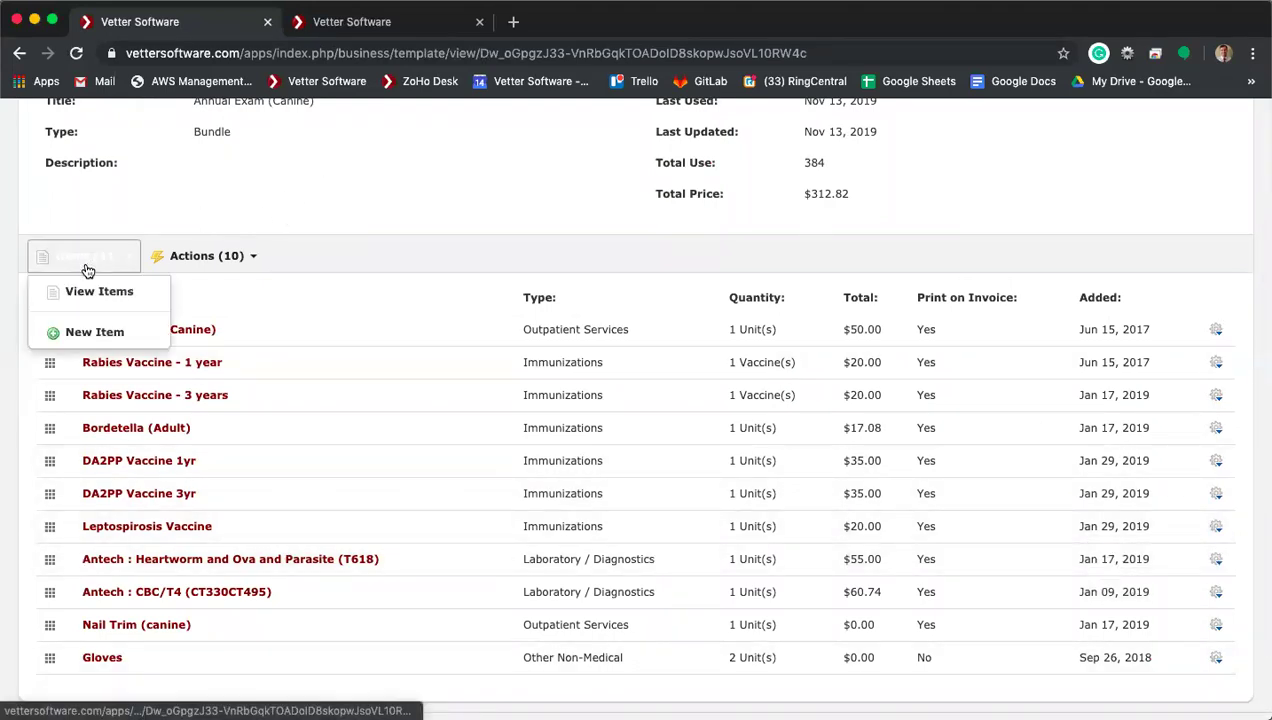
{"action": "left_click", "coordinate": [380, 228]}
{"action": "left_click", "coordinate": [246, 257]}
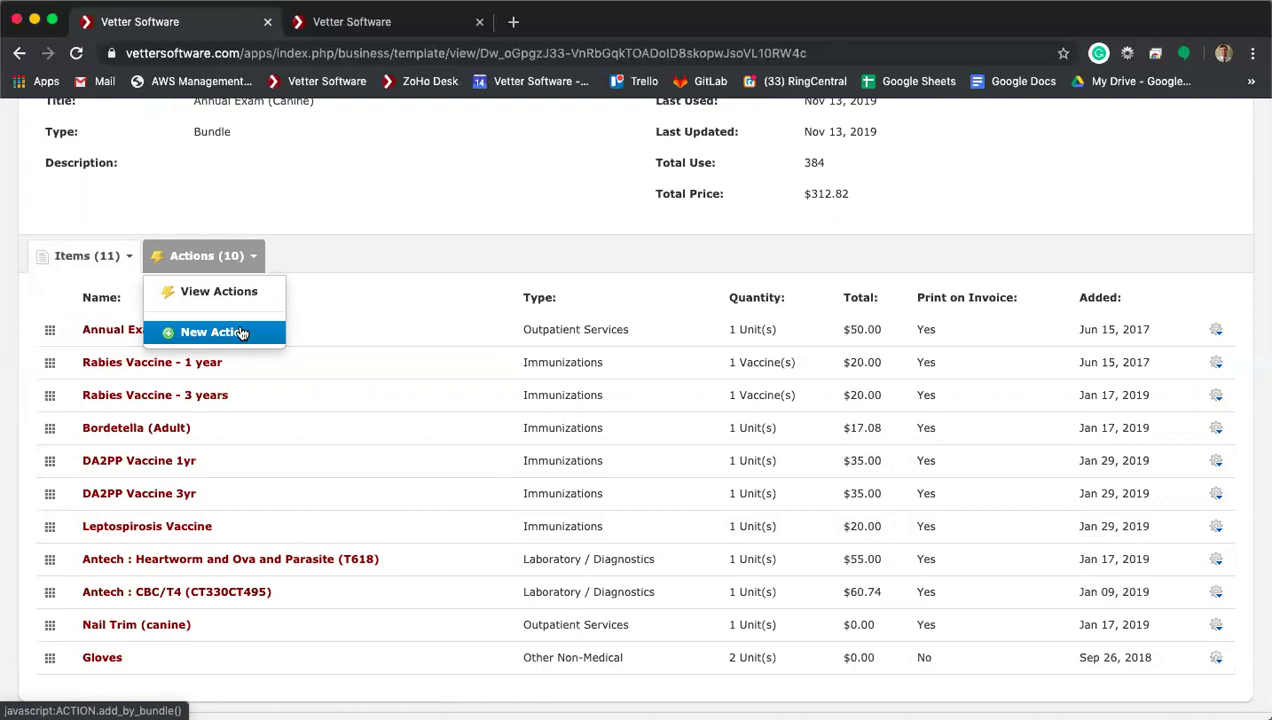
{"action": "scroll", "coordinate": [540, 155], "scroll_direction": "up", "scroll_amount": 3}
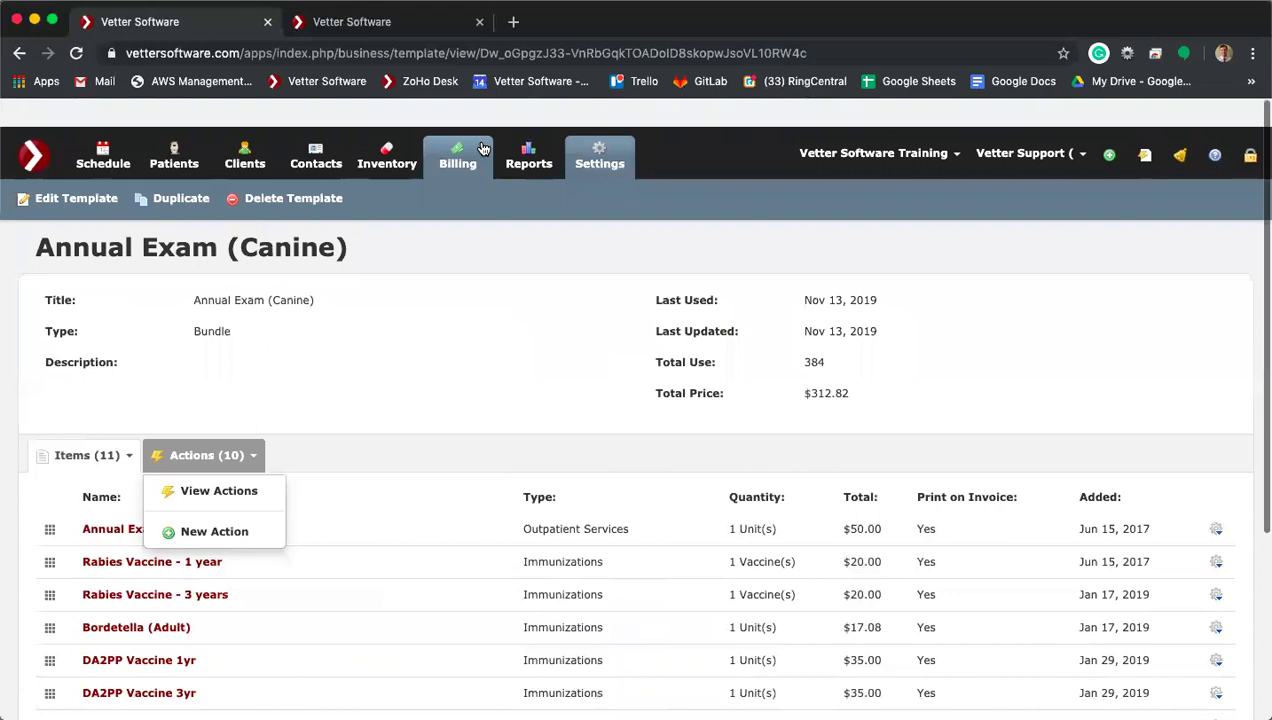
Step: Return to the practice settings and check which template types are available for a new template
{"action": "left_click", "coordinate": [600, 158]}
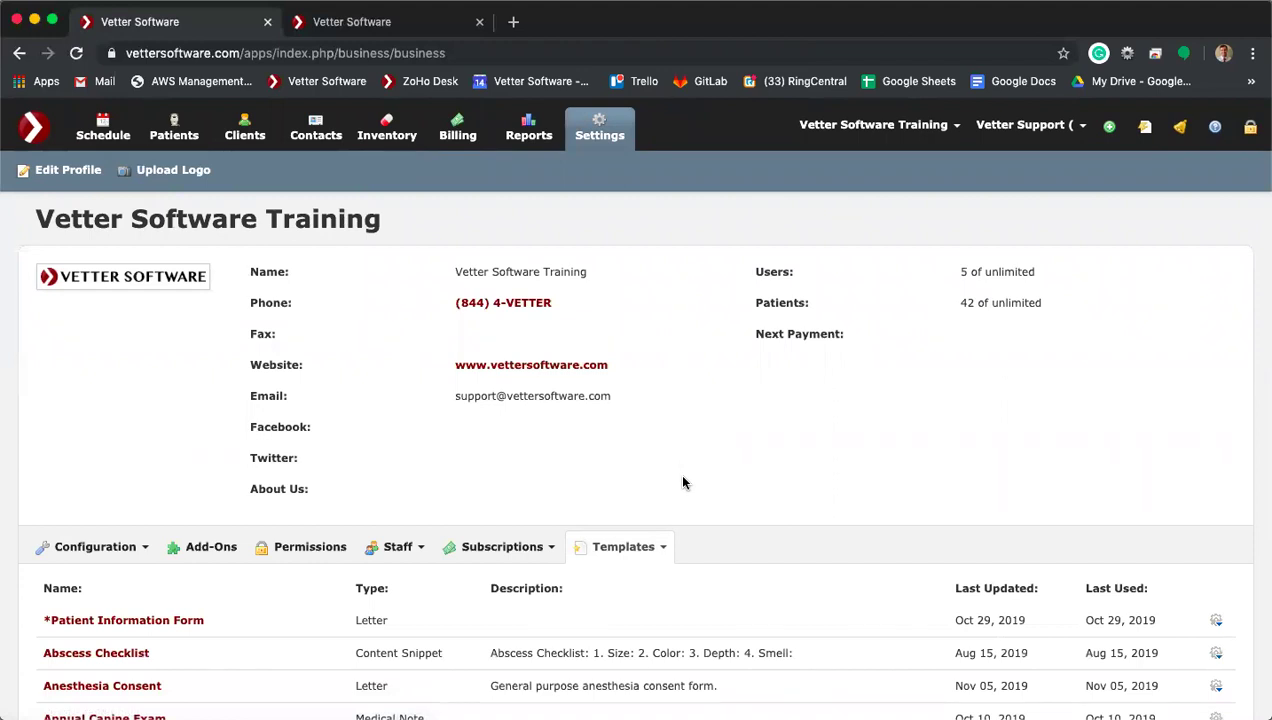
{"action": "left_click", "coordinate": [652, 548]}
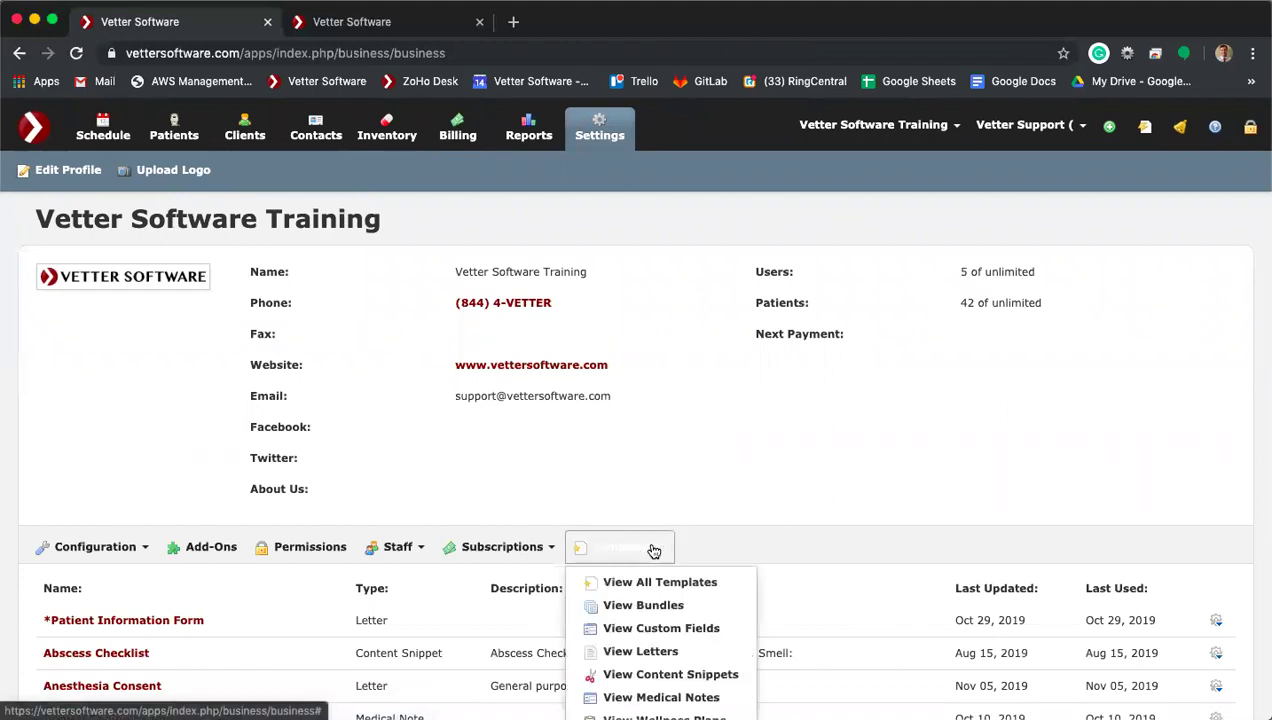
{"action": "scroll", "coordinate": [651, 549], "scroll_direction": "down", "scroll_amount": 2}
{"action": "scroll", "coordinate": [652, 551], "scroll_direction": "down", "scroll_amount": 1}
{"action": "left_click", "coordinate": [653, 645]}
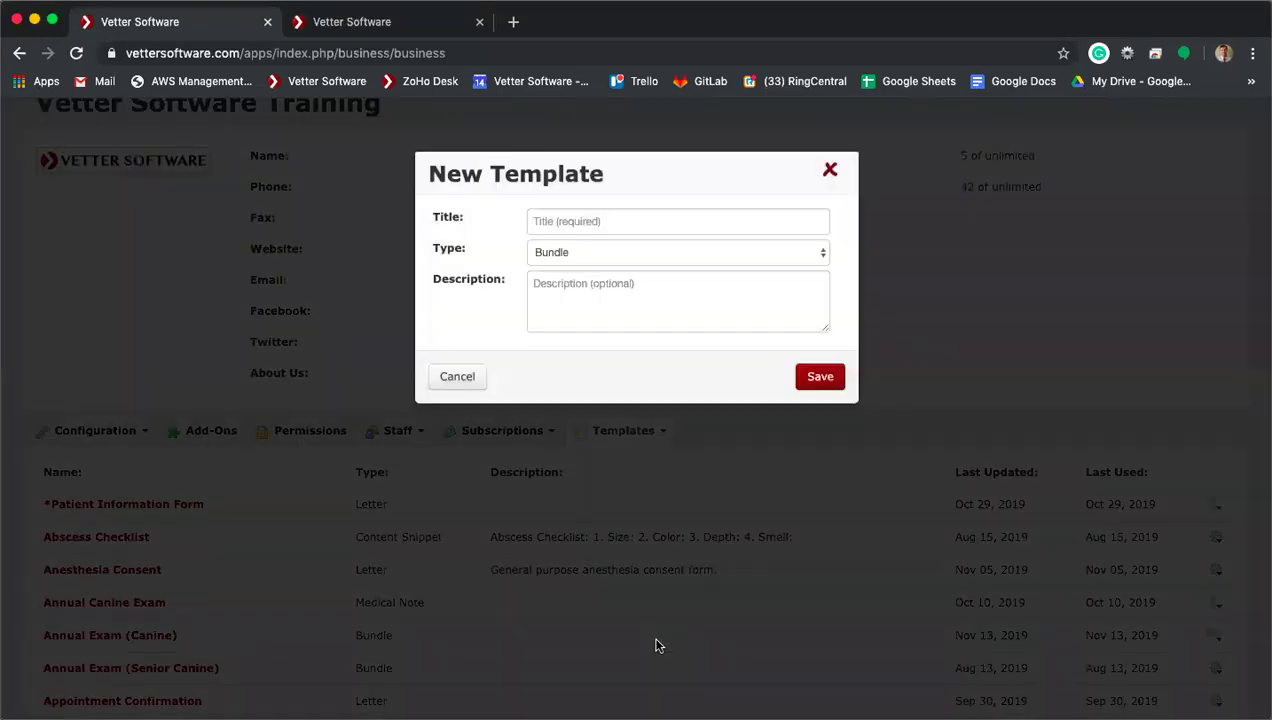
{"action": "left_click", "coordinate": [830, 170]}
{"action": "left_click", "coordinate": [636, 251]}
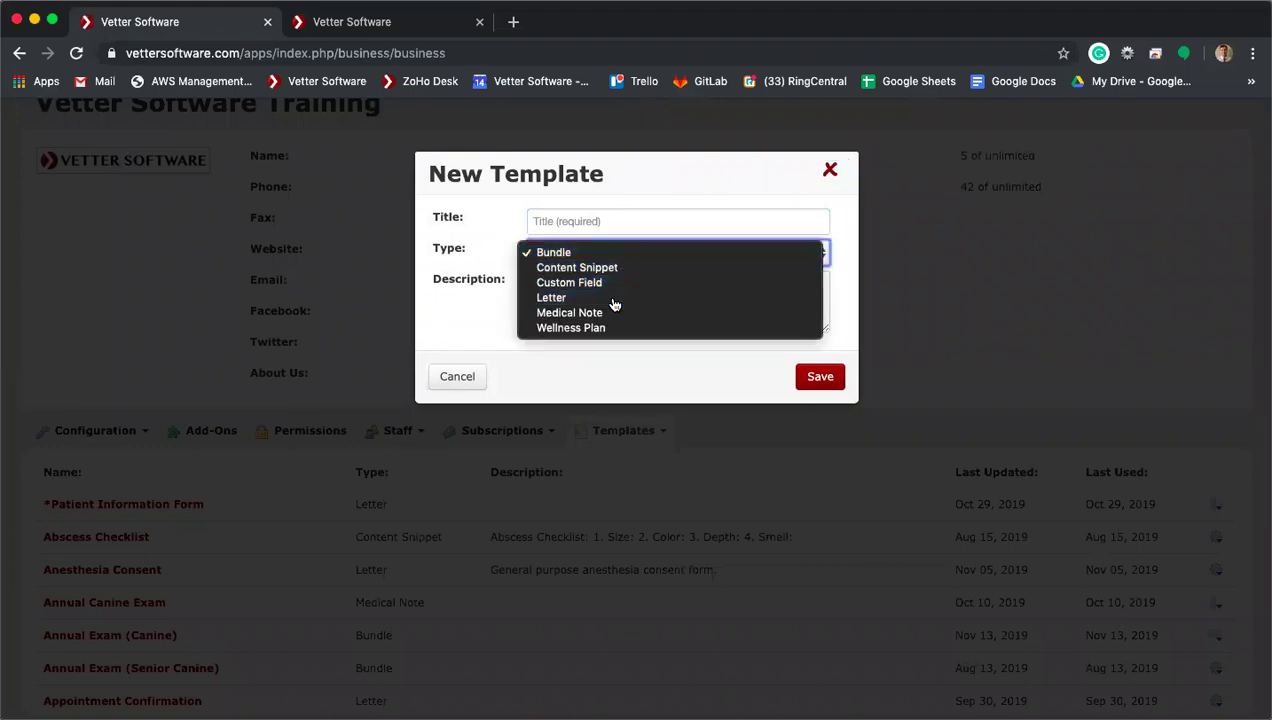
{"action": "left_click", "coordinate": [614, 300]}
{"action": "left_click", "coordinate": [820, 377]}
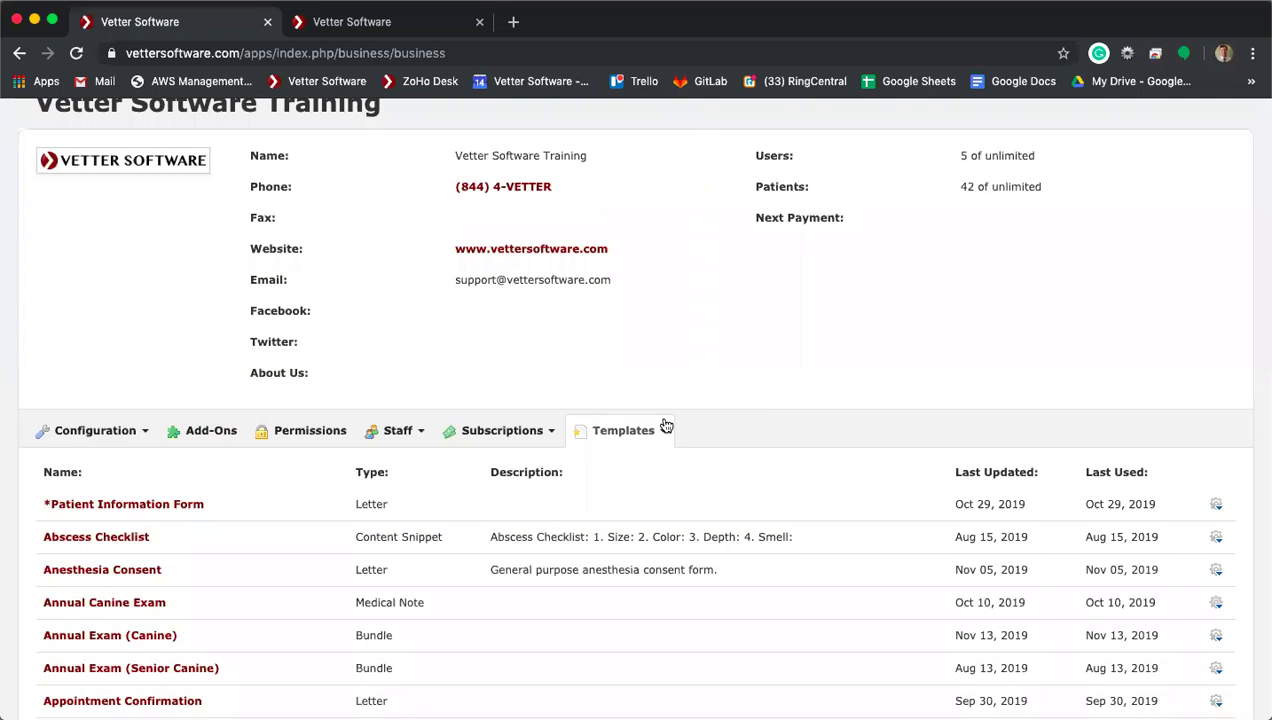
Step: List the practice's letter templates and open the Euthanasia Consent letter
{"action": "left_click", "coordinate": [665, 430]}
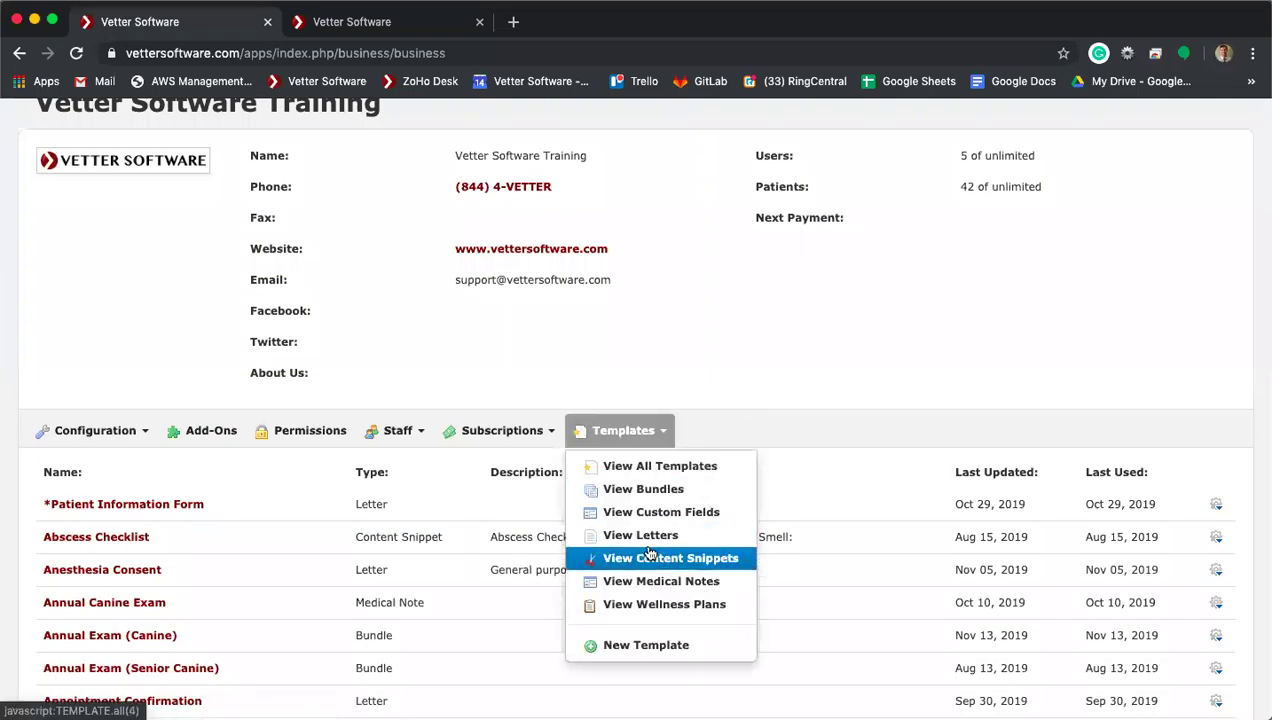
{"action": "left_click", "coordinate": [645, 537]}
{"action": "scroll", "coordinate": [124, 585], "scroll_direction": "down", "scroll_amount": 5}
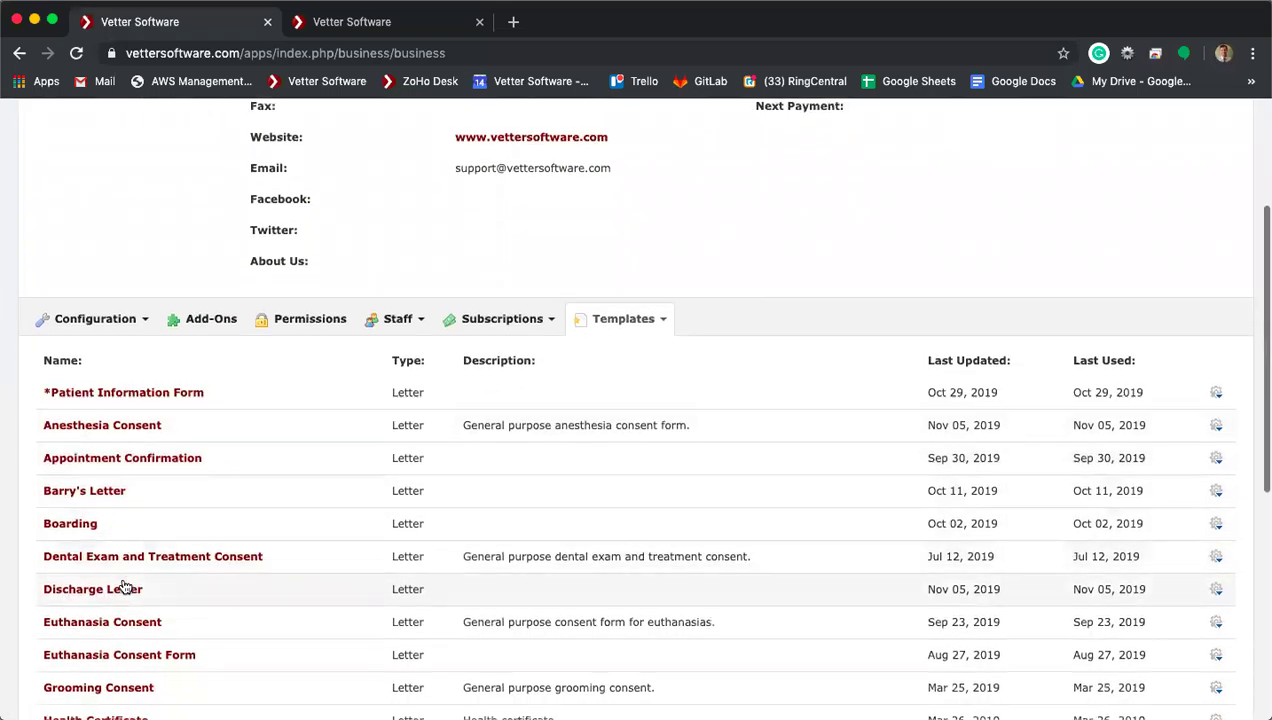
{"action": "scroll", "coordinate": [124, 585], "scroll_direction": "down", "scroll_amount": 1}
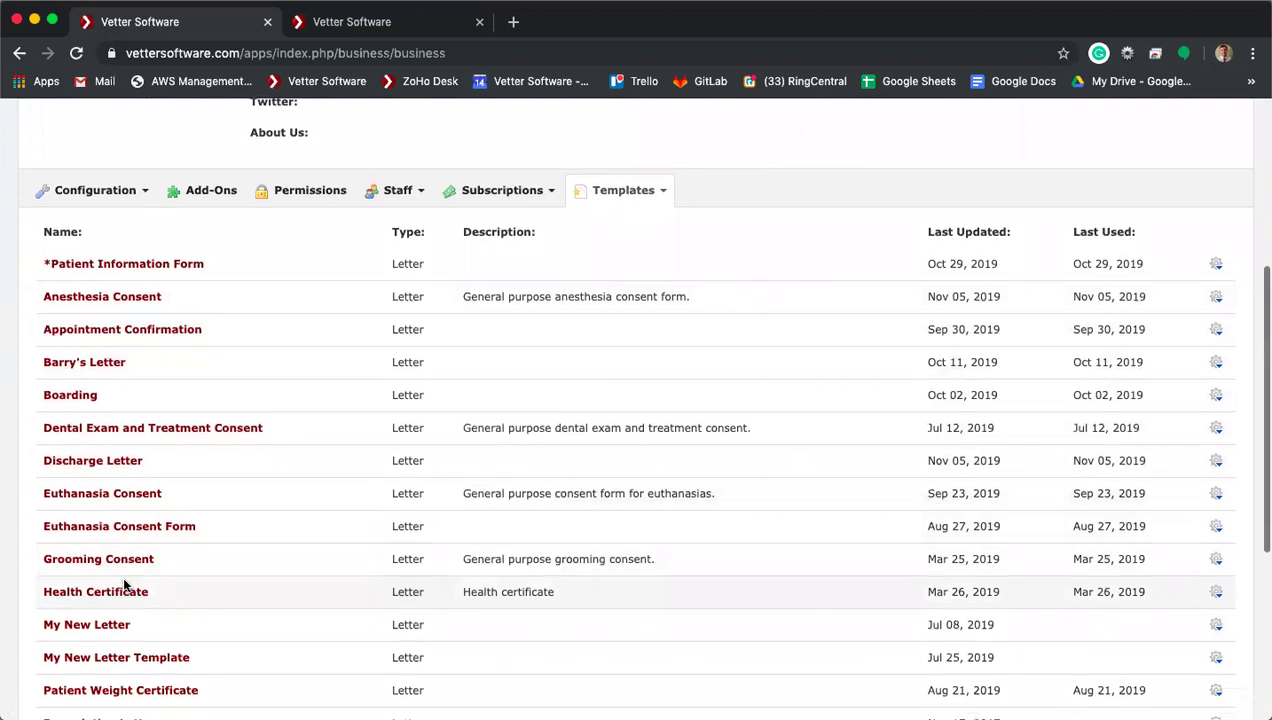
{"action": "left_click", "coordinate": [124, 486]}
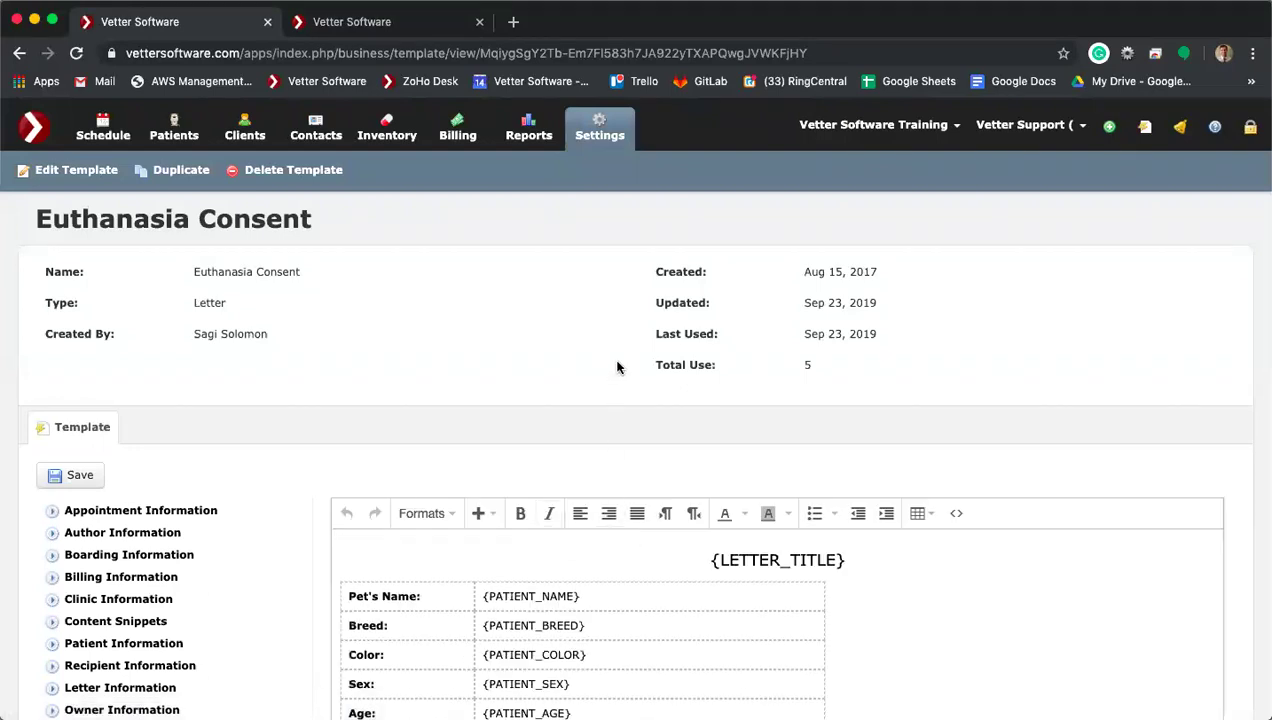
Step: Examine the Euthanasia Consent letter's body and select its {LETTER_TITLE} placeholder
{"action": "scroll", "coordinate": [617, 367], "scroll_direction": "down", "scroll_amount": 5}
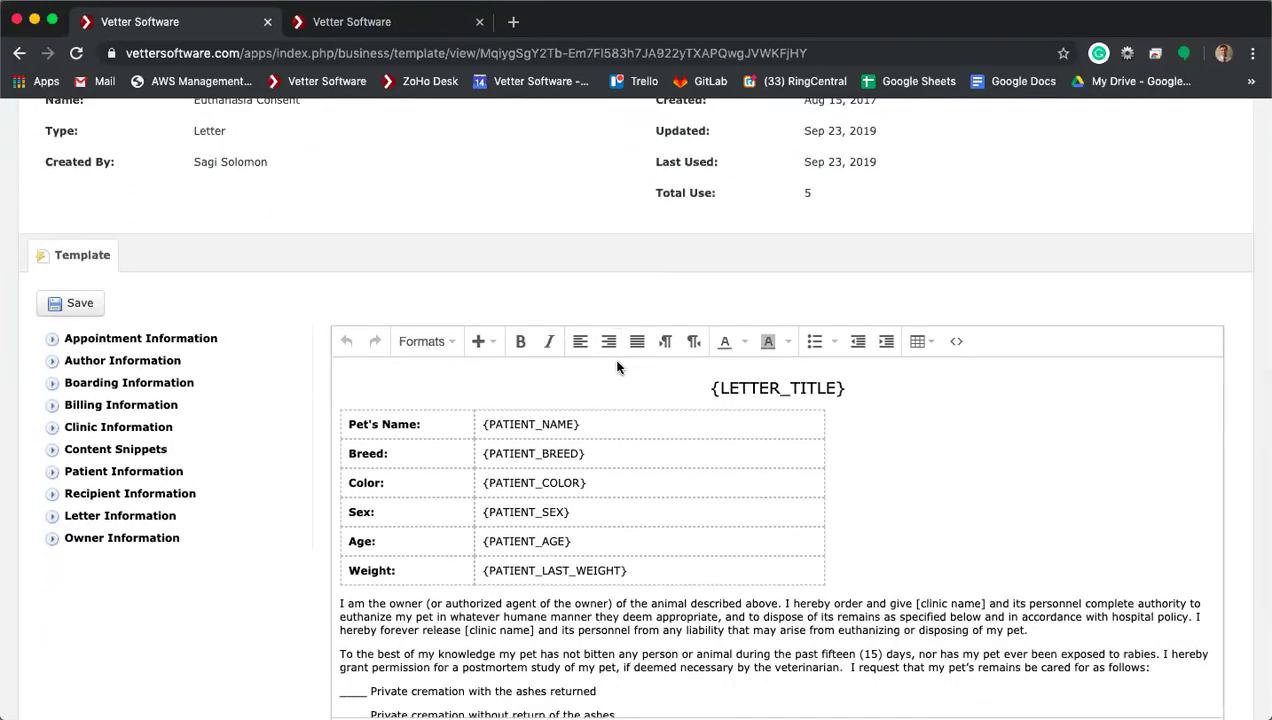
{"action": "scroll", "coordinate": [617, 365], "scroll_direction": "down", "scroll_amount": 1}
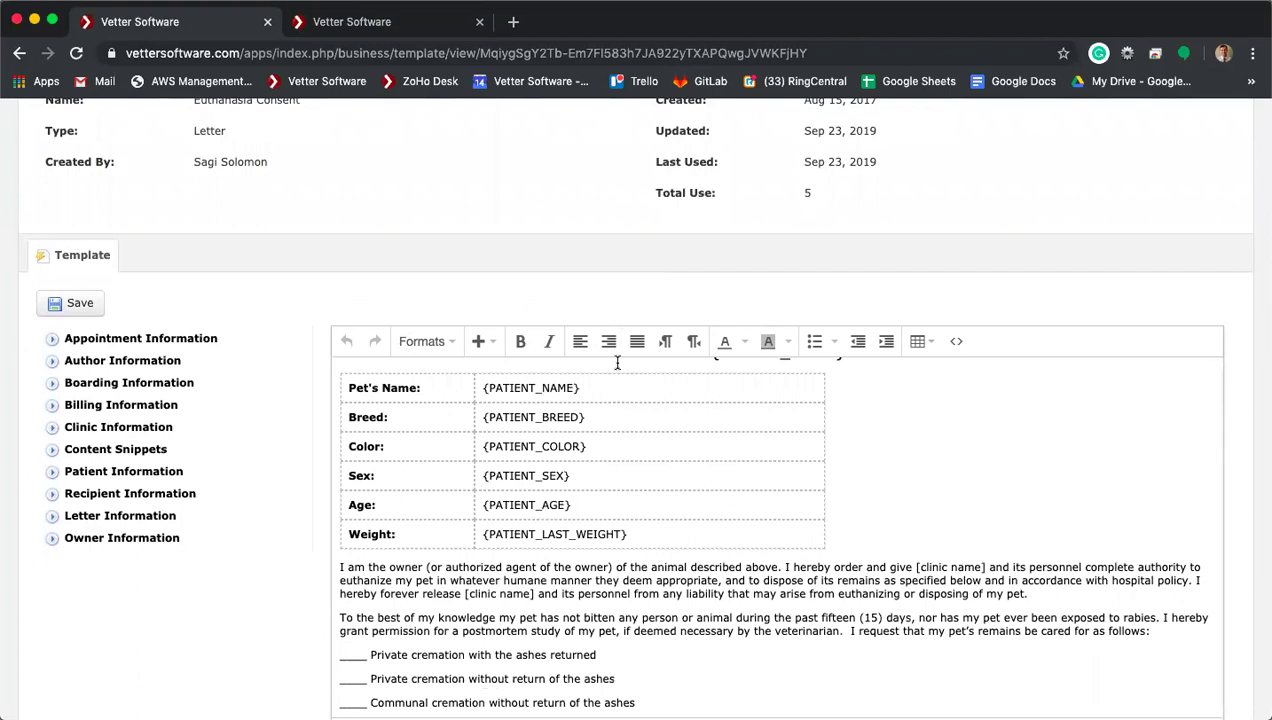
{"action": "scroll", "coordinate": [638, 430], "scroll_direction": "up", "scroll_amount": 1}
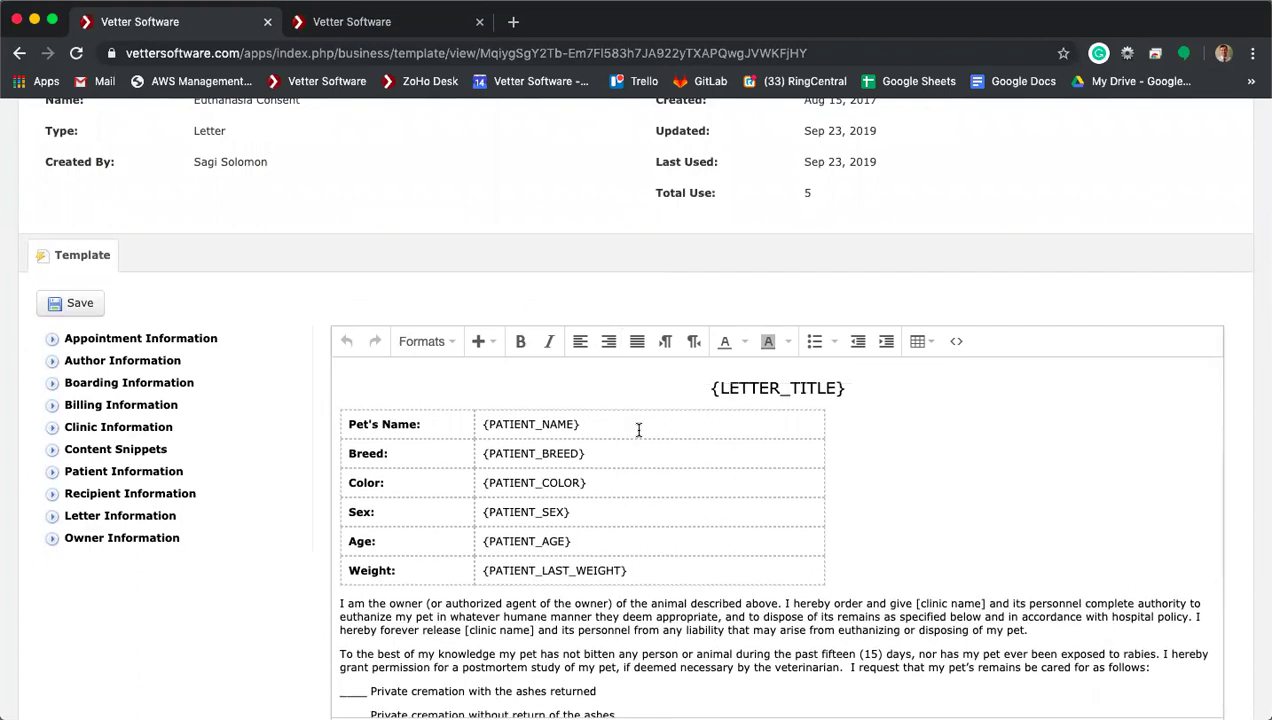
{"action": "left_click_drag", "start_coordinate": [848, 391], "coordinate": [712, 391]}
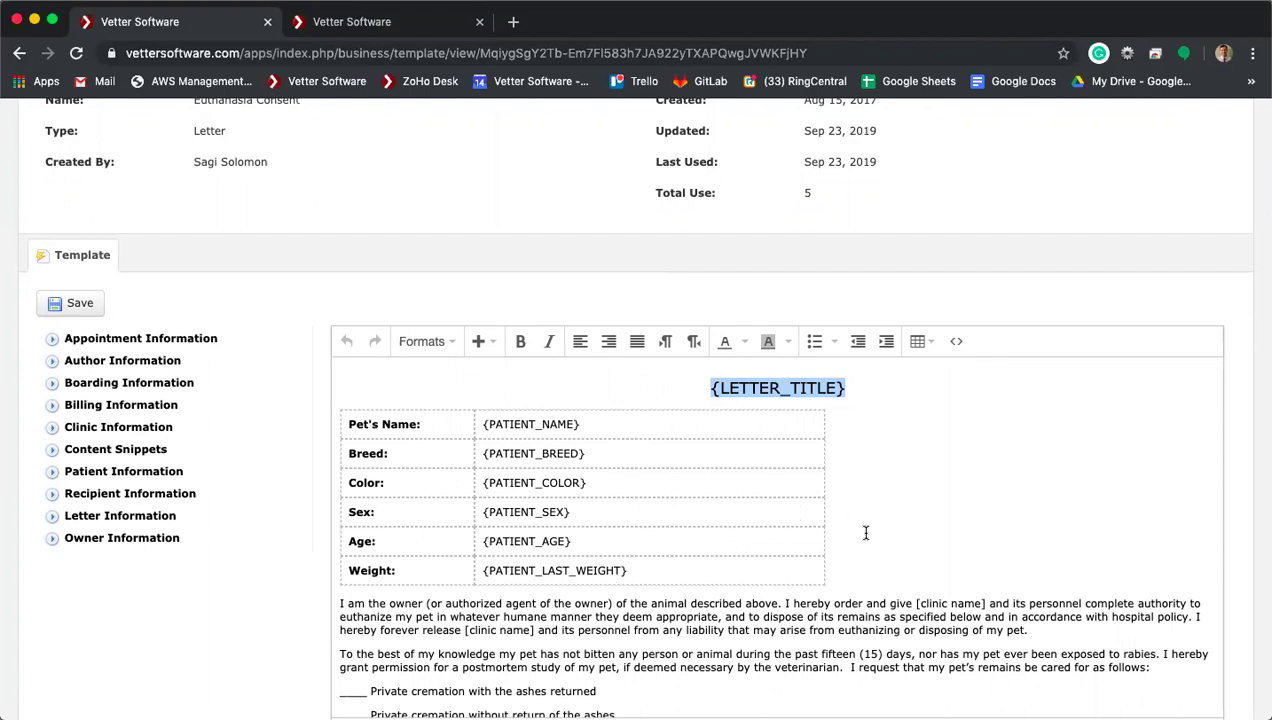
Step: Insert the patient's Current Weight placeholder on a new line between the final consent paragraph and the signature line
{"action": "scroll", "coordinate": [865, 533], "scroll_direction": "down", "scroll_amount": 3}
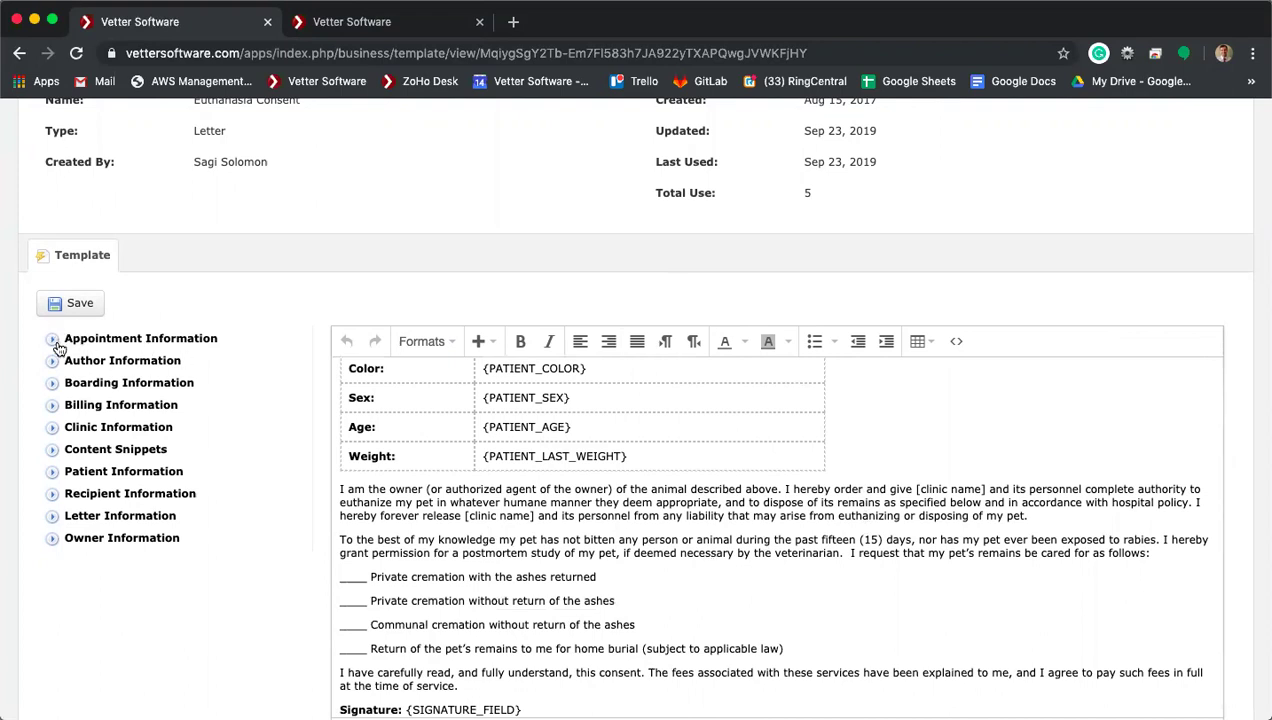
{"action": "left_click", "coordinate": [53, 473]}
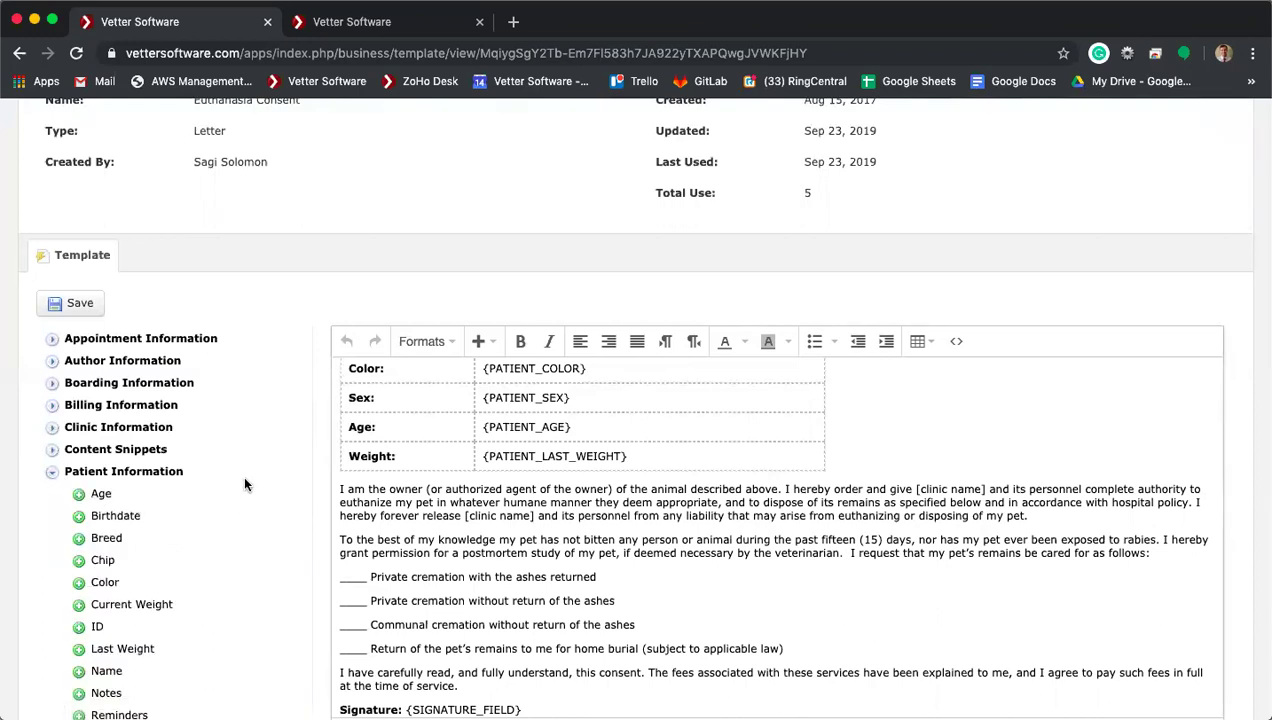
{"action": "scroll", "coordinate": [247, 477], "scroll_direction": "down", "scroll_amount": 1}
{"action": "scroll", "coordinate": [249, 479], "scroll_direction": "down", "scroll_amount": 2}
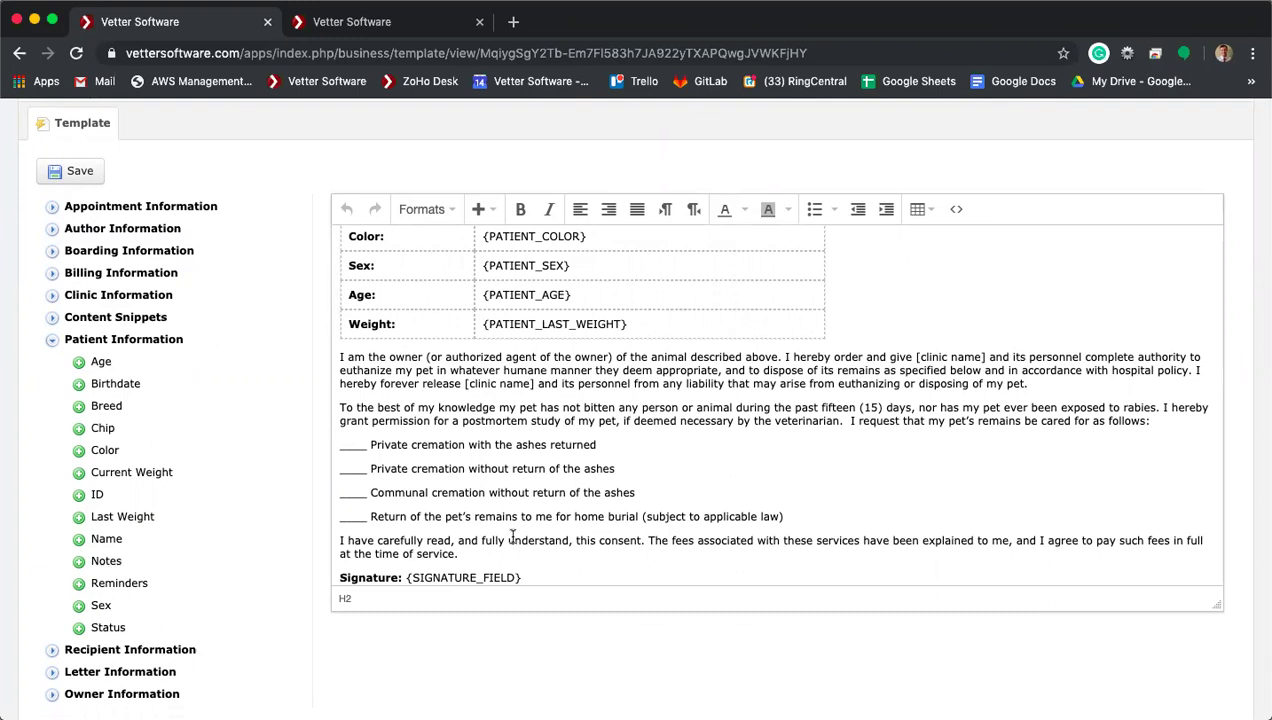
{"action": "left_click", "coordinate": [465, 550]}
{"action": "key", "text": "Return"}
{"action": "key", "text": "Return"}
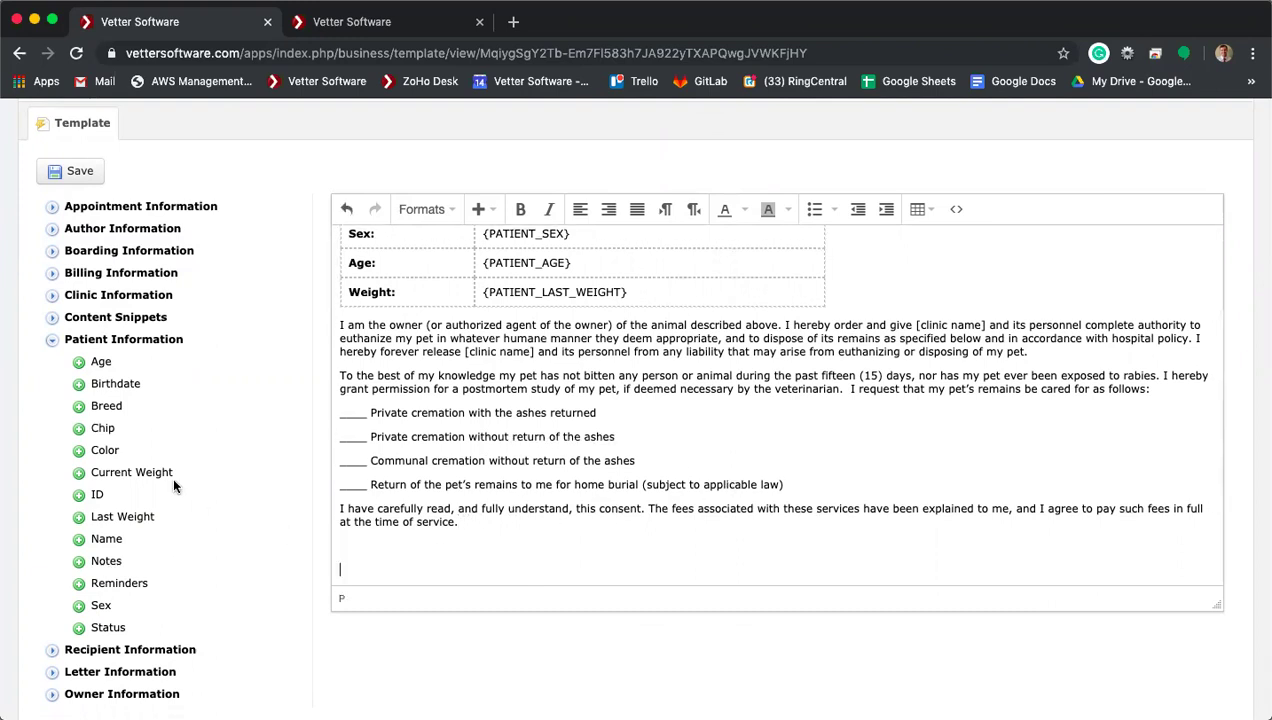
{"action": "left_click", "coordinate": [80, 477]}
{"action": "scroll", "coordinate": [489, 568], "scroll_direction": "down", "scroll_amount": 2}
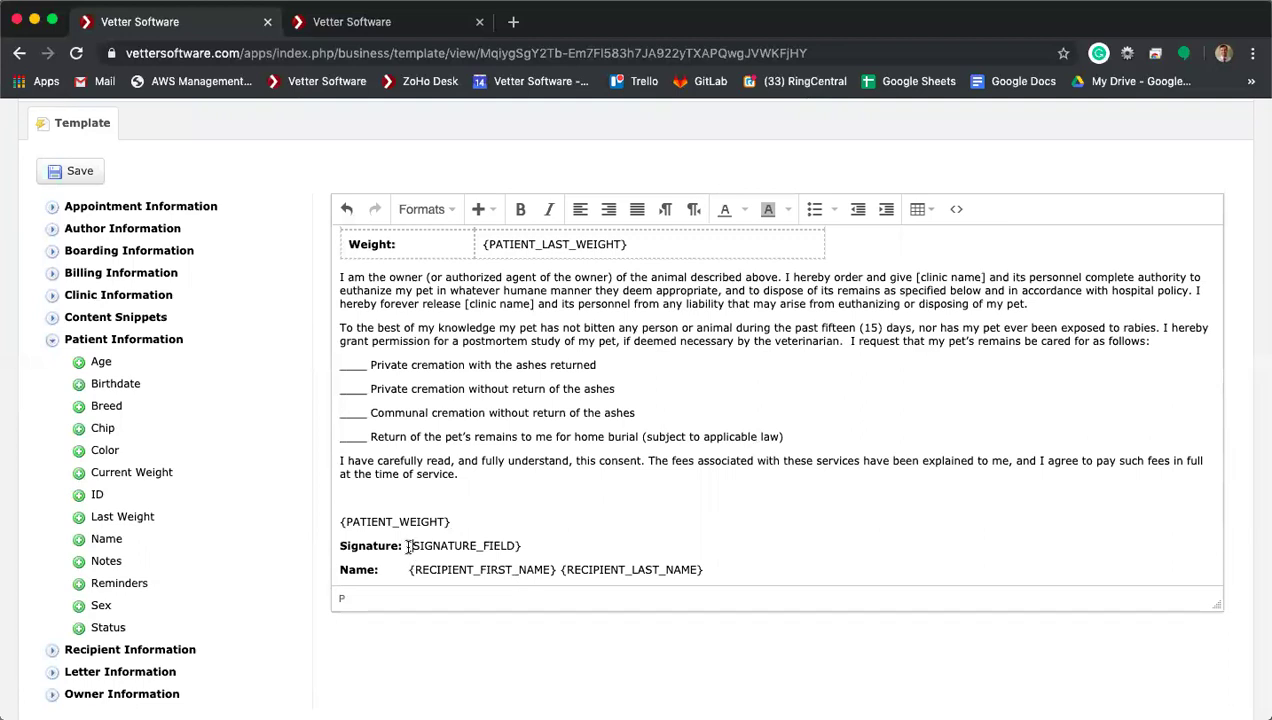
Step: Examine the {SIGNATURE_FIELD} placeholder and the rest of the letter's body
{"action": "left_click", "coordinate": [508, 547]}
{"action": "left_click_drag", "start_coordinate": [522, 547], "coordinate": [406, 546]}
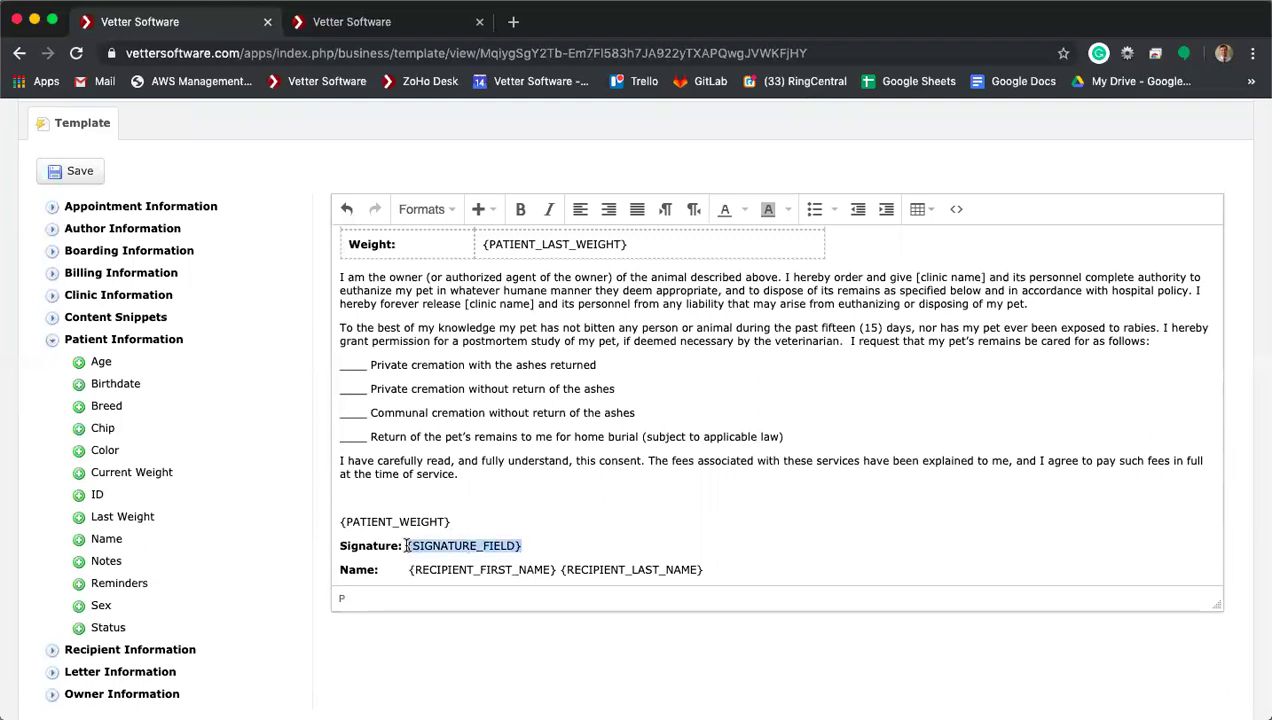
{"action": "left_click", "coordinate": [605, 508]}
{"action": "scroll", "coordinate": [539, 545], "scroll_direction": "up", "scroll_amount": 5}
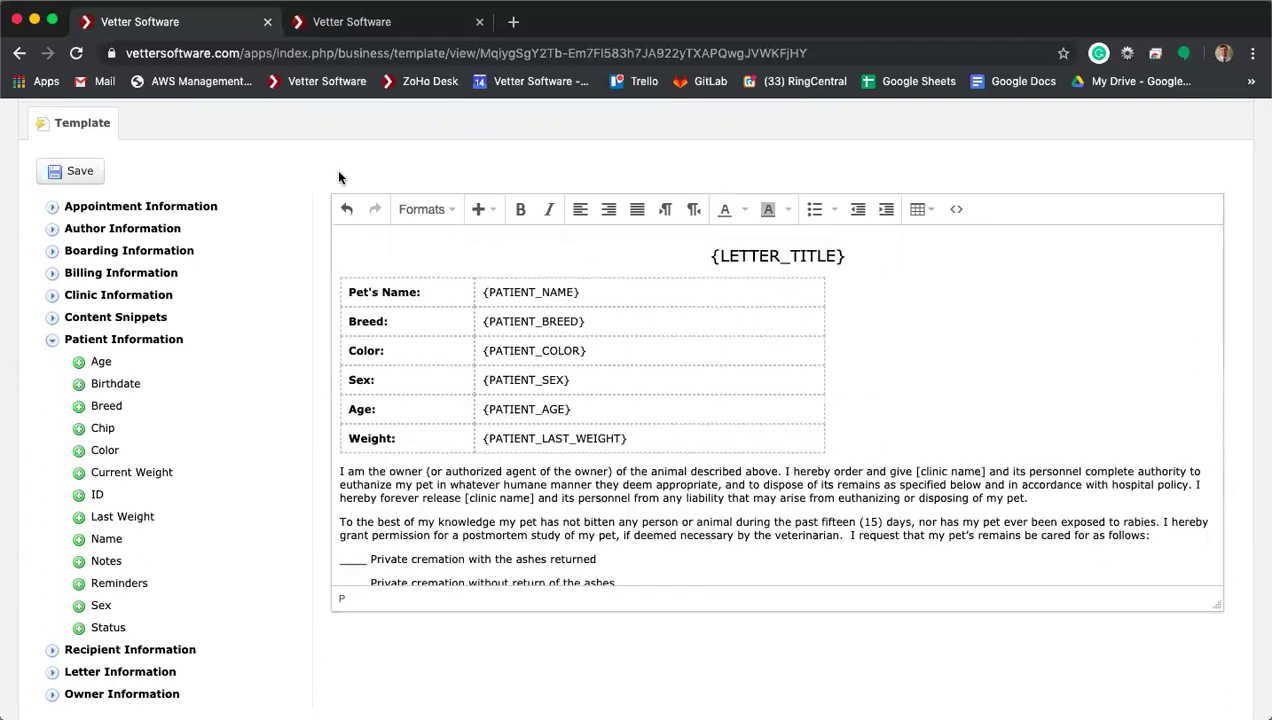
{"action": "scroll", "coordinate": [338, 177], "scroll_direction": "up", "scroll_amount": 3}
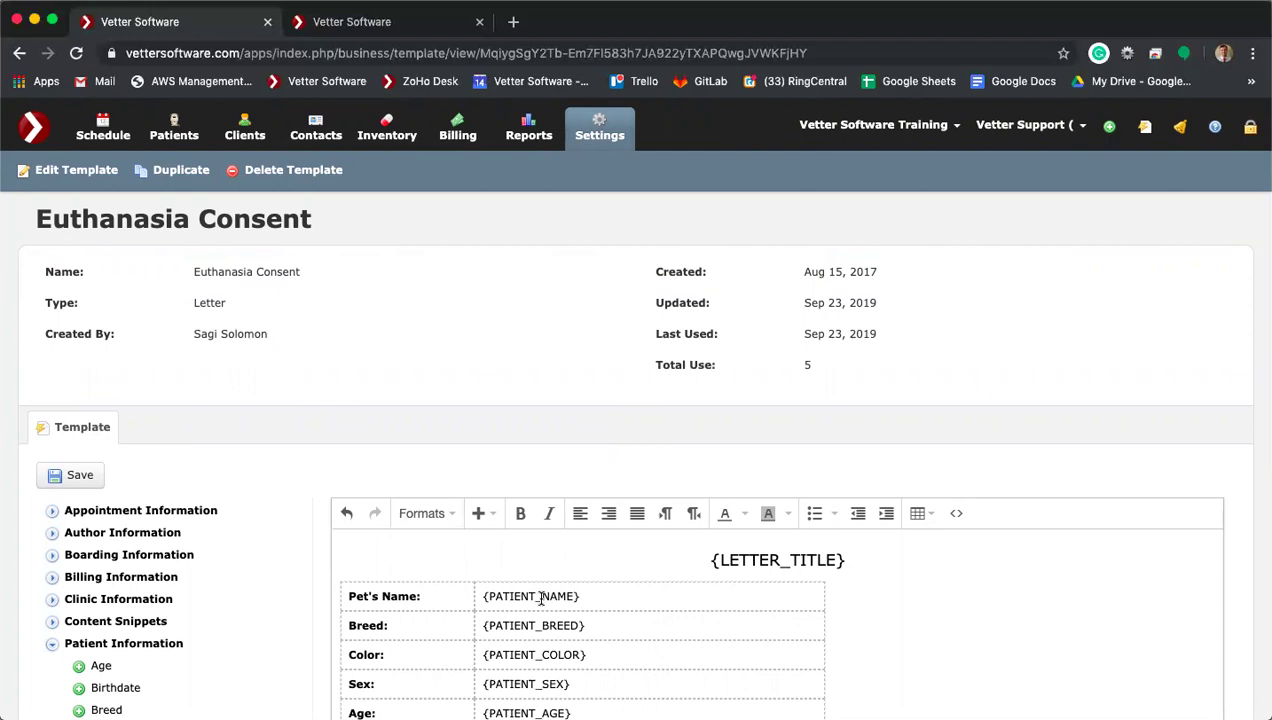
{"action": "scroll", "coordinate": [540, 597], "scroll_direction": "down", "scroll_amount": 2}
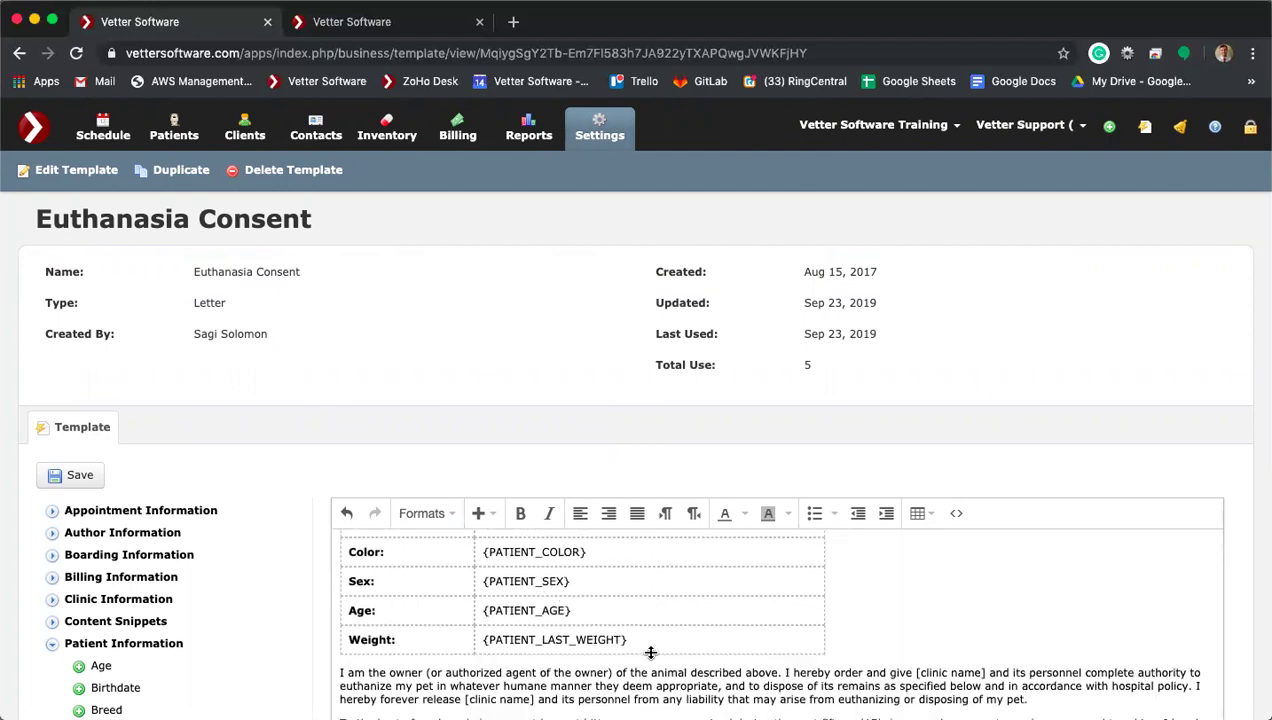
Step: Review the placeholders offered under Owner Information, Clinic Information and Billing Information
{"action": "scroll", "coordinate": [650, 654], "scroll_direction": "down", "scroll_amount": 5}
{"action": "scroll", "coordinate": [262, 627], "scroll_direction": "down", "scroll_amount": 5}
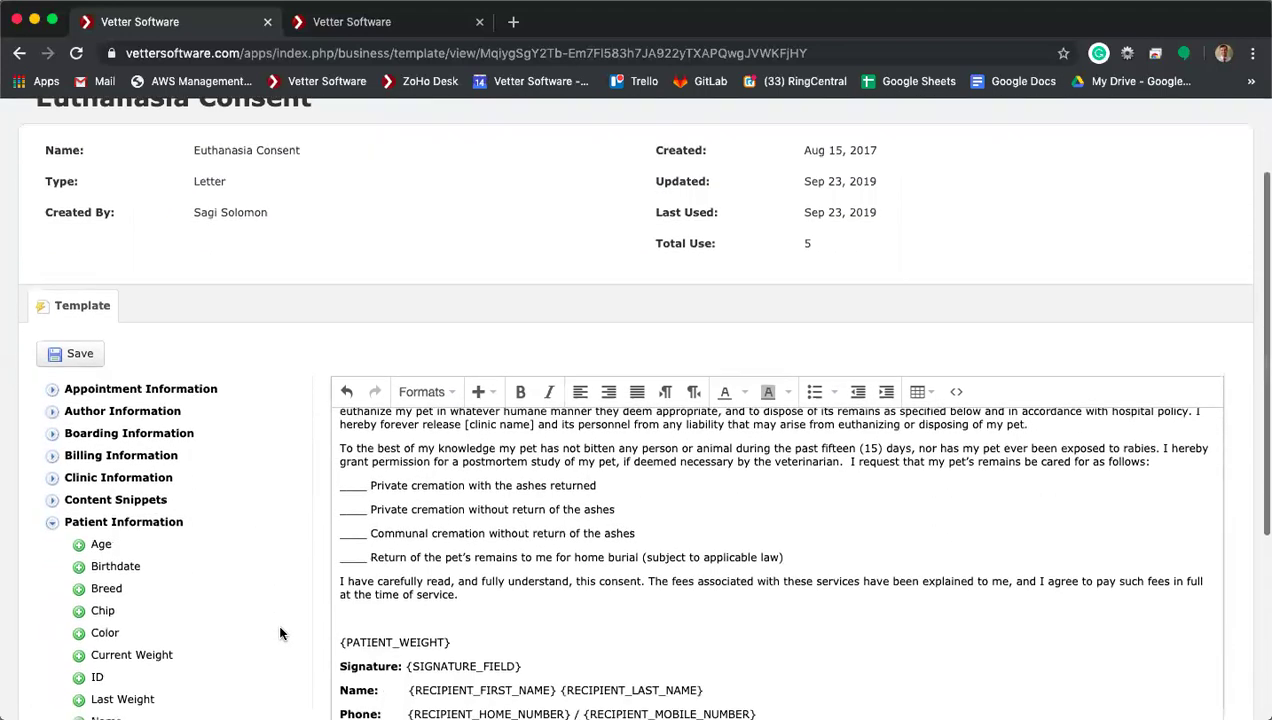
{"action": "scroll", "coordinate": [280, 633], "scroll_direction": "down", "scroll_amount": 2}
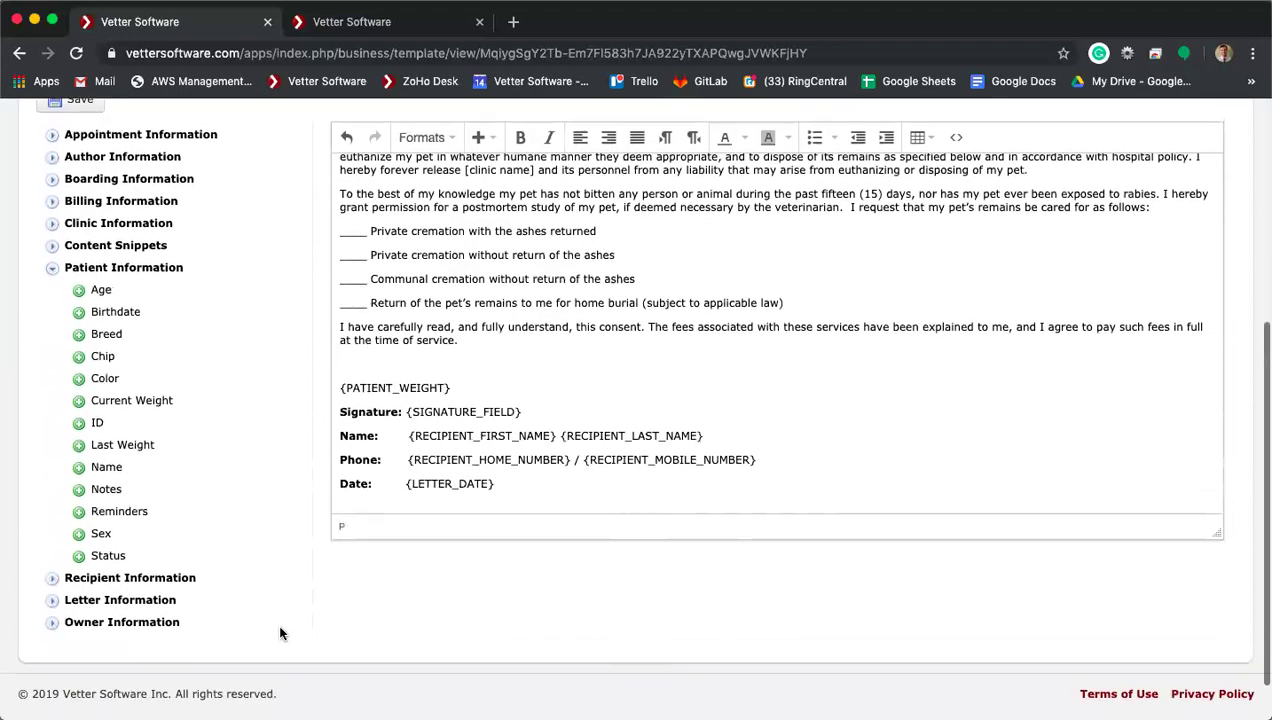
{"action": "left_click", "coordinate": [55, 623]}
{"action": "scroll", "coordinate": [110, 640], "scroll_direction": "down", "scroll_amount": 3}
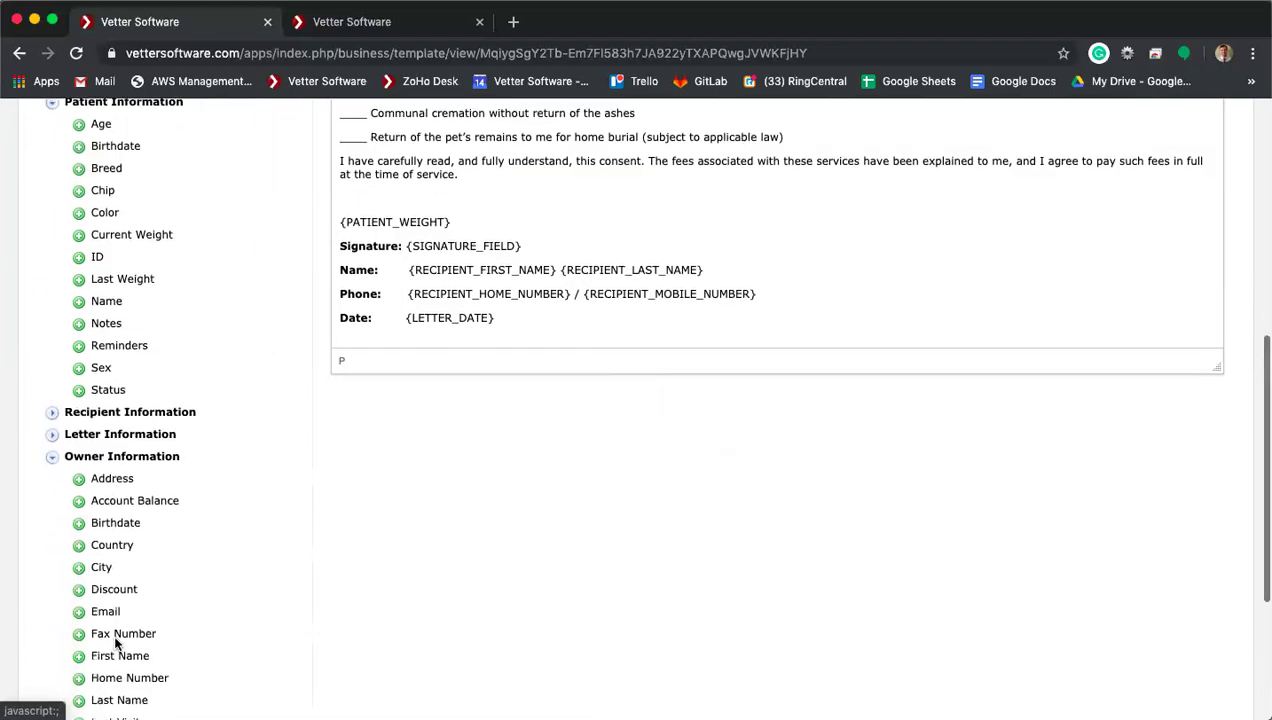
{"action": "scroll", "coordinate": [105, 580], "scroll_direction": "up", "scroll_amount": 5}
{"action": "left_click", "coordinate": [52, 314]}
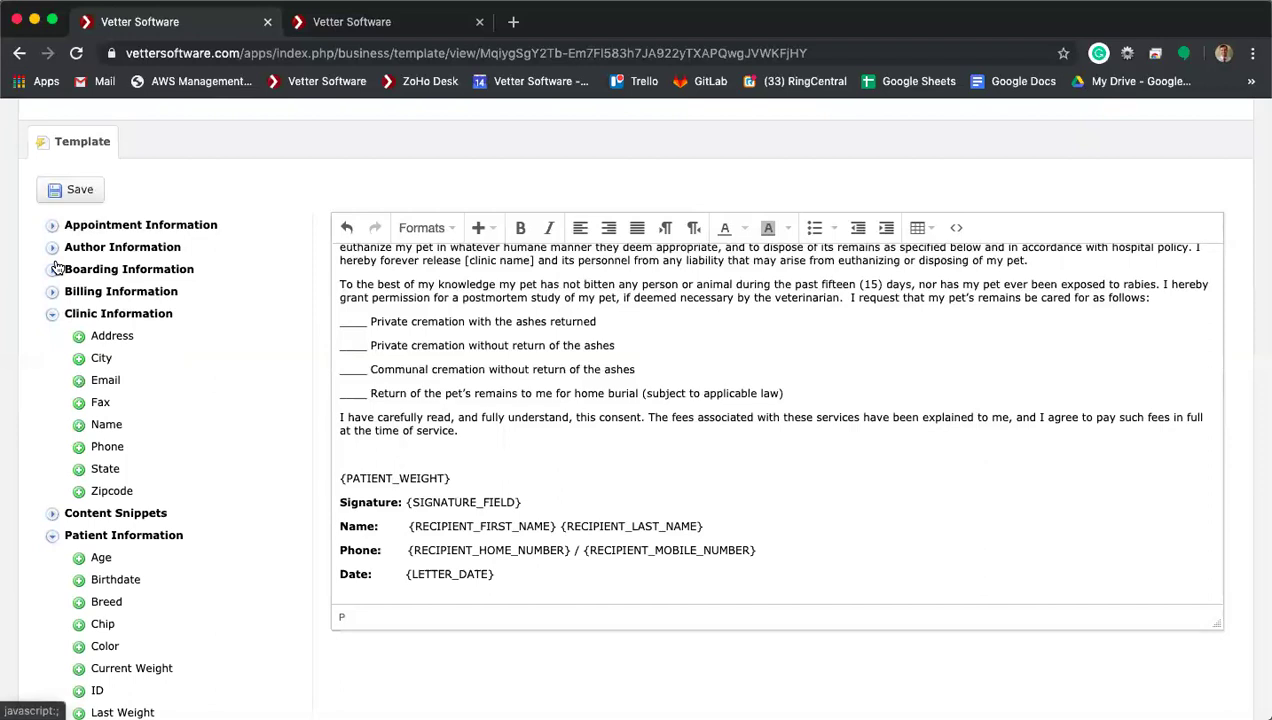
{"action": "left_click", "coordinate": [52, 291]}
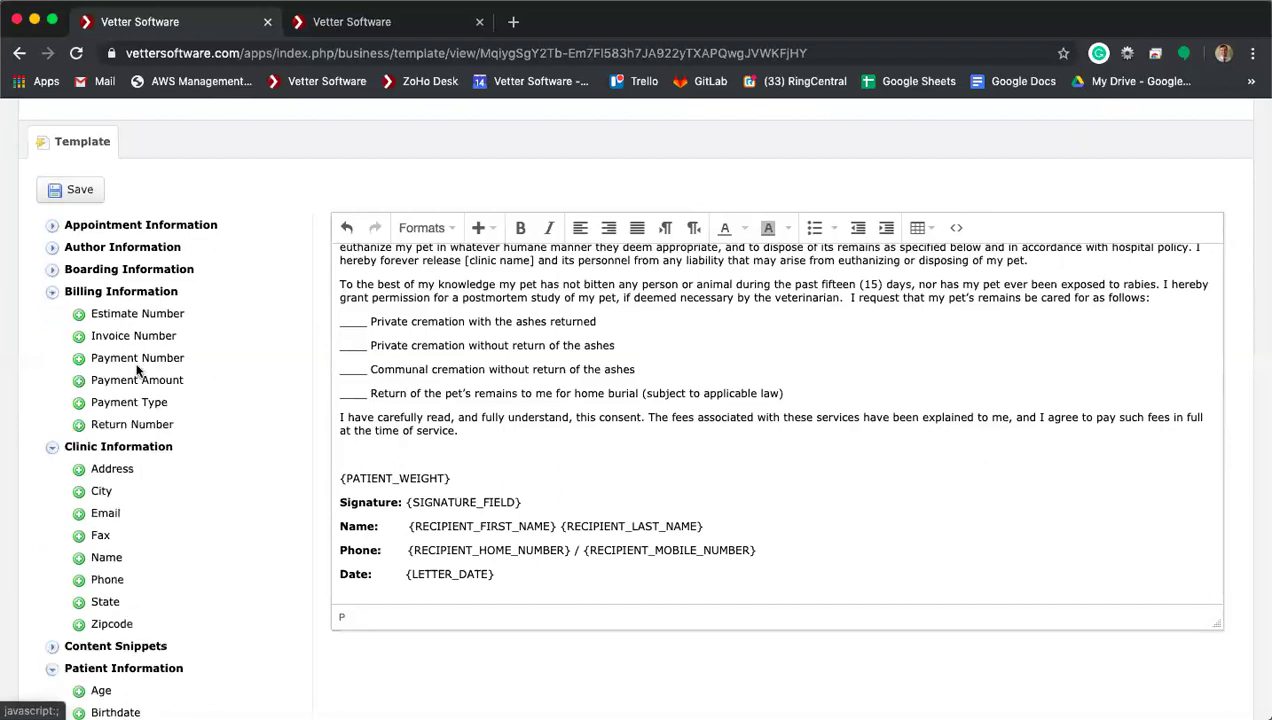
Step: Collapse the Patient, Owner, Clinic and Billing Information placeholder groups
{"action": "scroll", "coordinate": [137, 370], "scroll_direction": "down", "scroll_amount": 3}
{"action": "scroll", "coordinate": [137, 372], "scroll_direction": "down", "scroll_amount": 3}
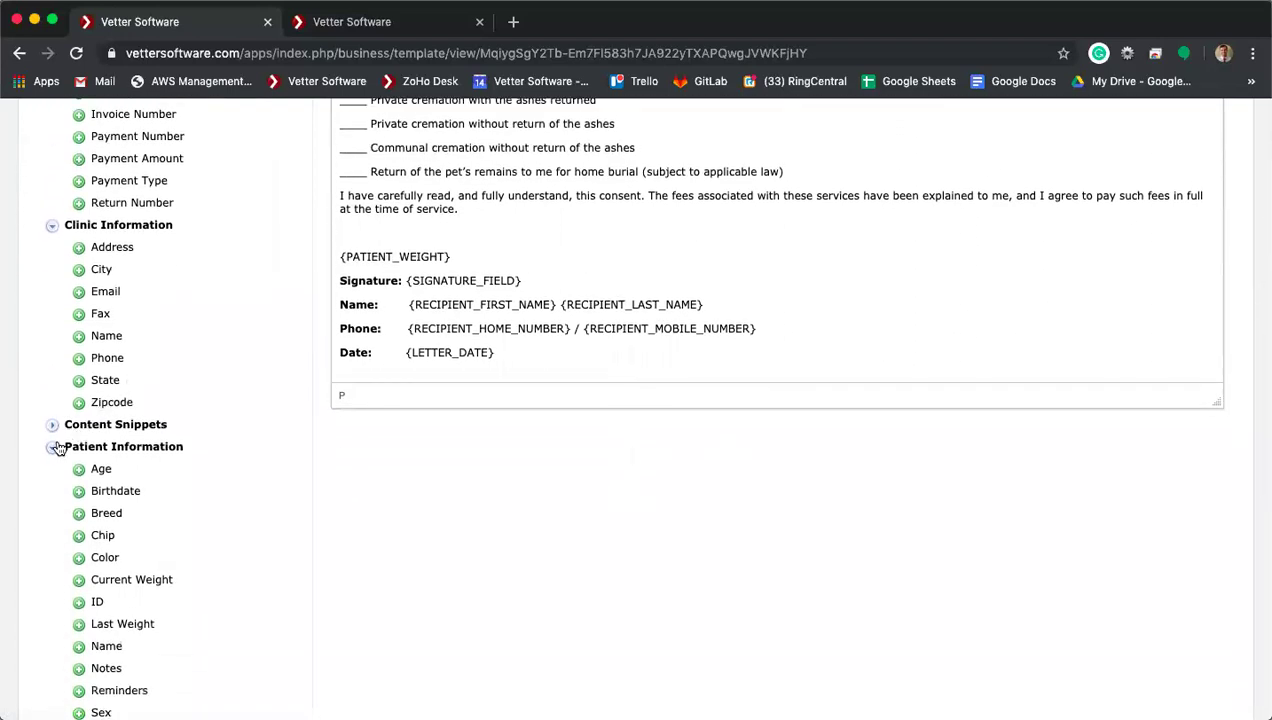
{"action": "left_click", "coordinate": [55, 450]}
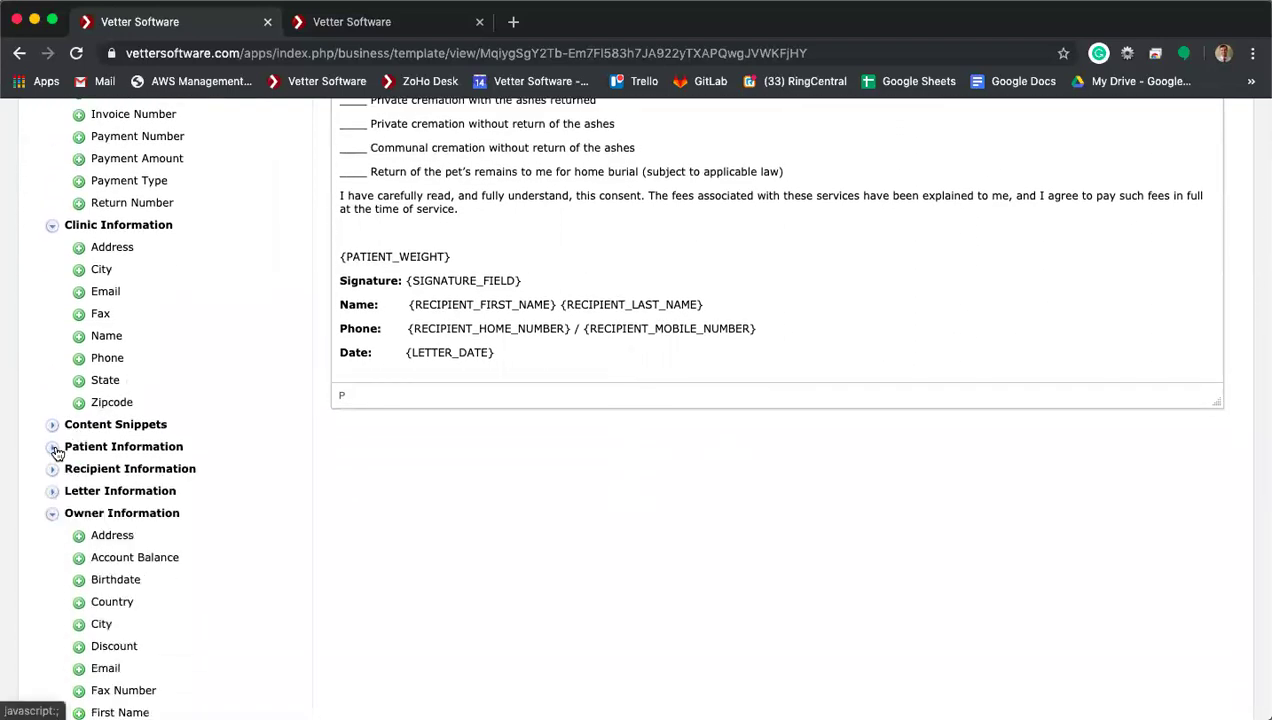
{"action": "left_click", "coordinate": [53, 515]}
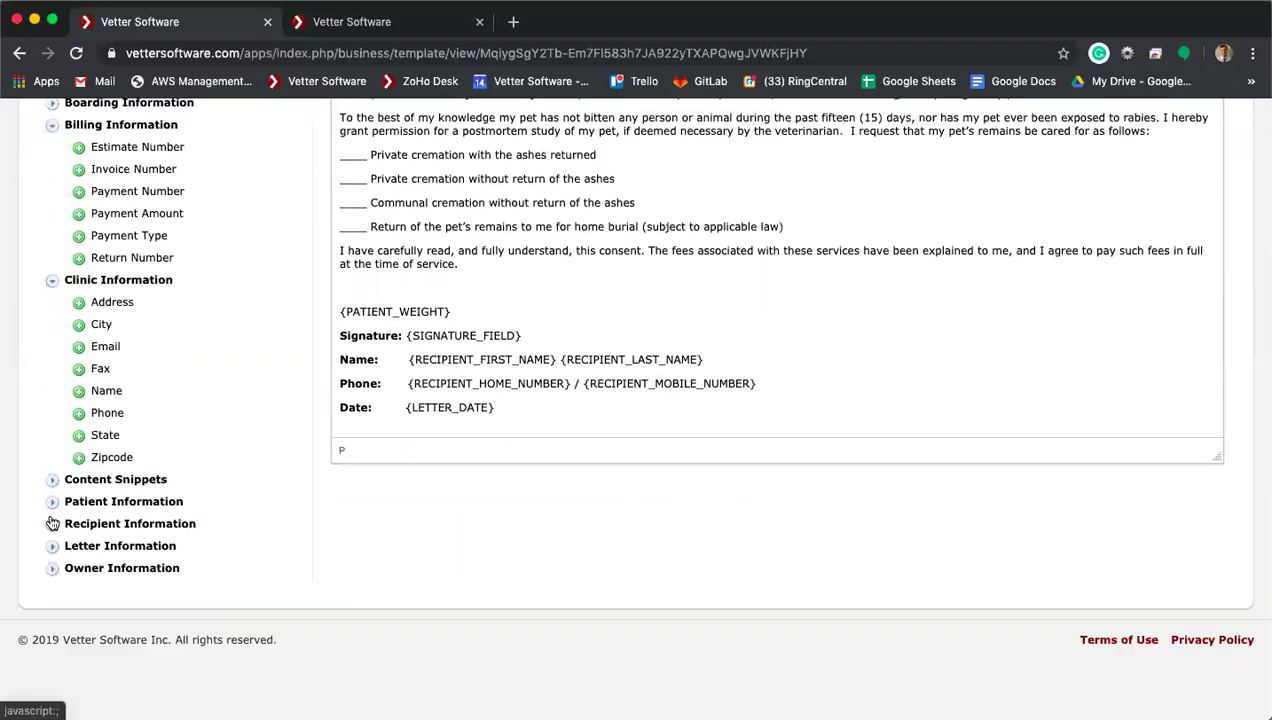
{"action": "left_click", "coordinate": [52, 280]}
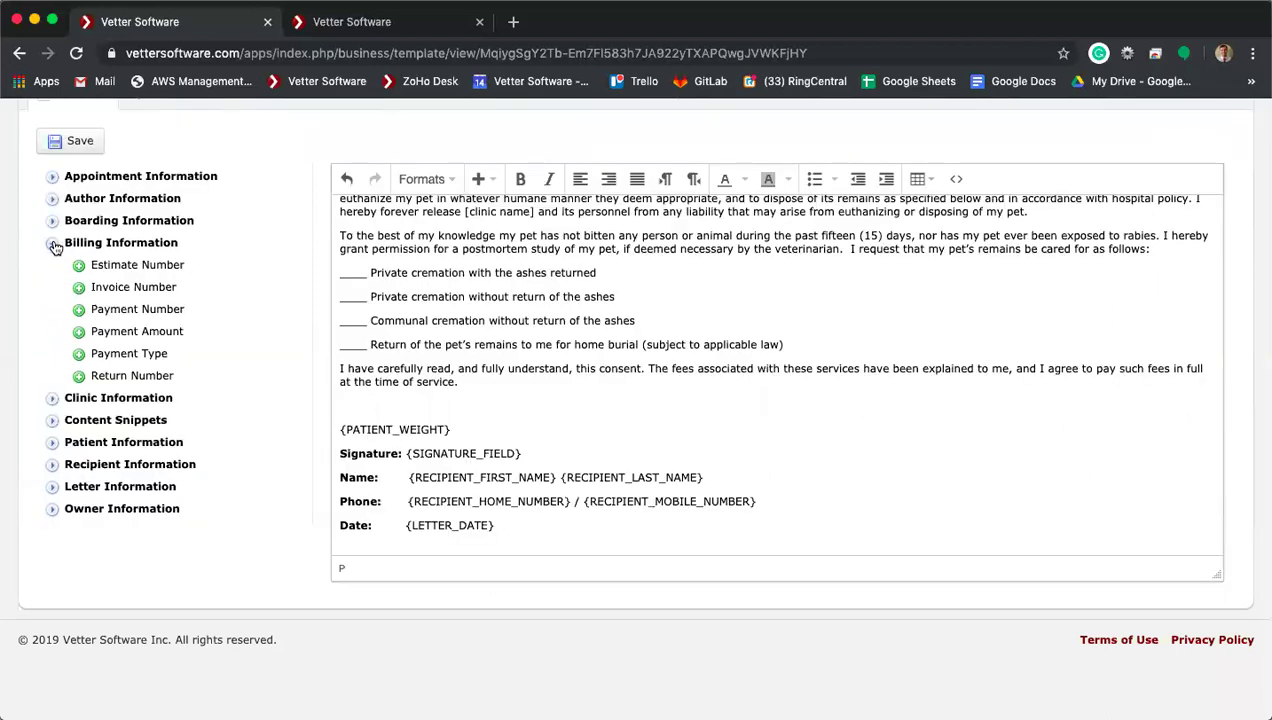
{"action": "left_click", "coordinate": [55, 244]}
Step: Delete the {PATIENT_WEIGHT} placeholder above the signature line of the letter
{"action": "left_click", "coordinate": [463, 423]}
{"action": "left_click_drag", "start_coordinate": [463, 423], "coordinate": [342, 403]}
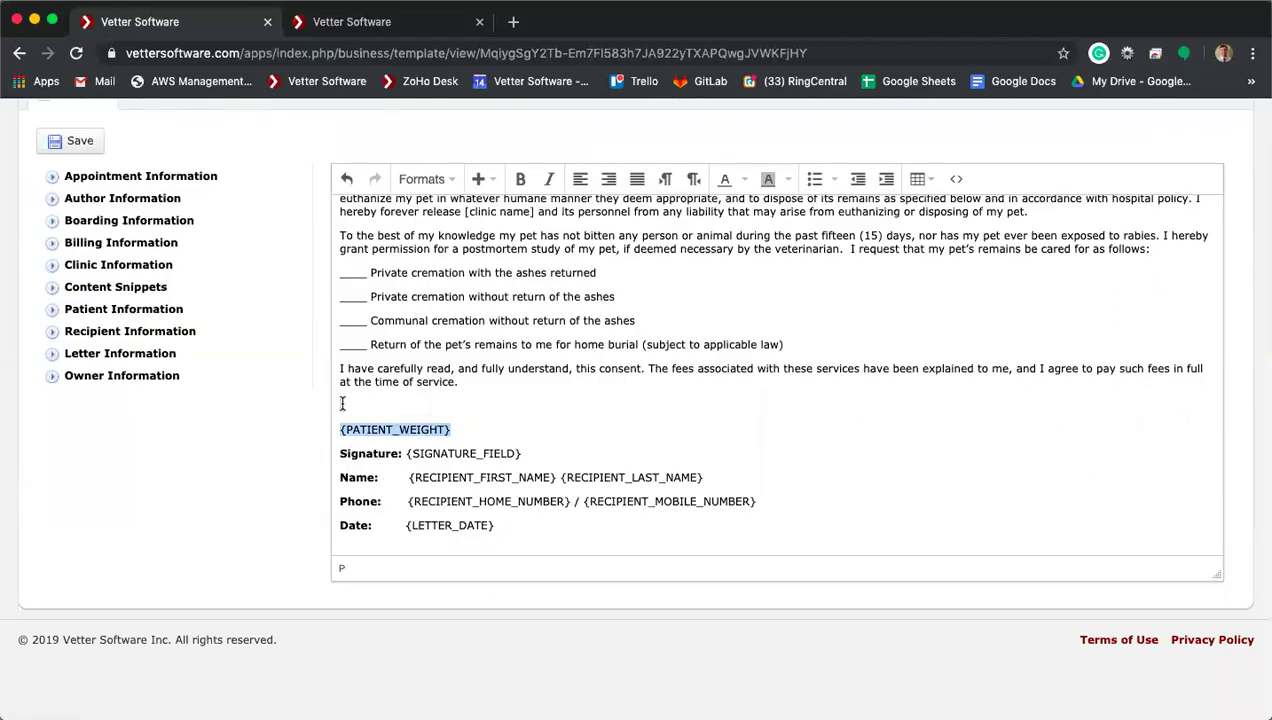
{"action": "key", "text": "BackSpace"}
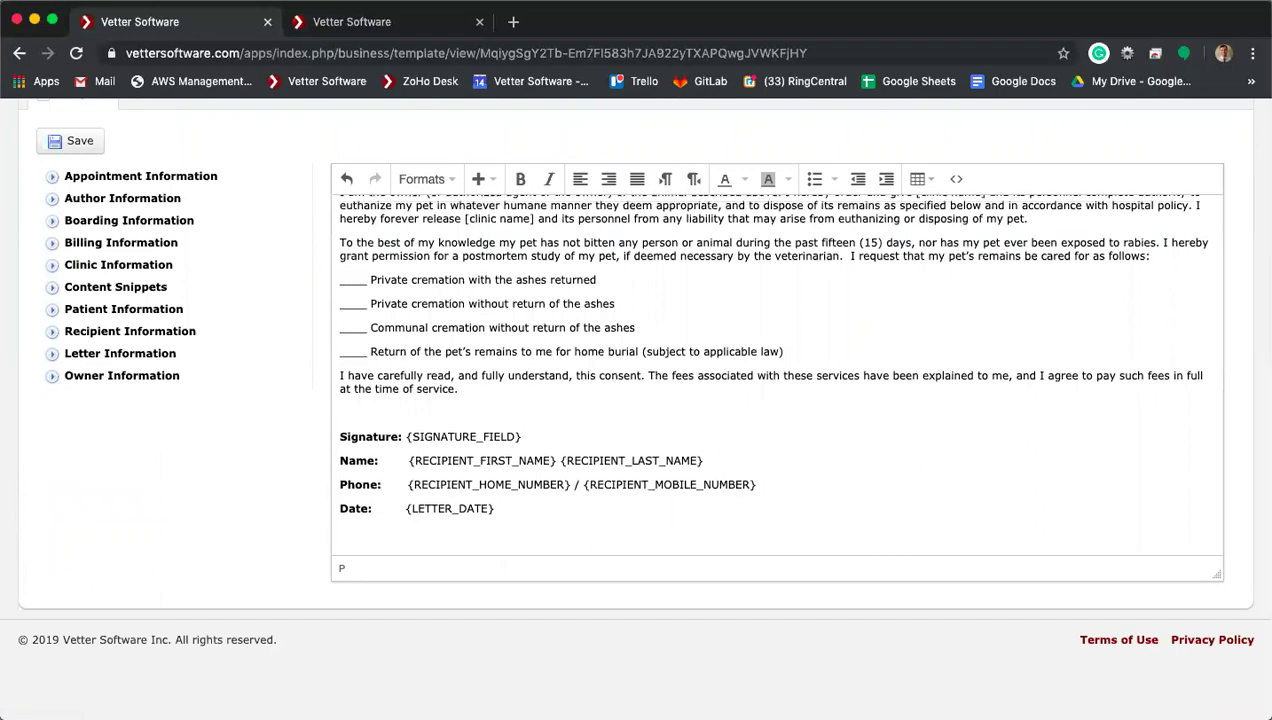
{"action": "key", "text": "BackSpace"}
{"action": "key", "text": "Return"}
Step: Open Aston's patient record and start a new letter among its documents
{"action": "scroll", "coordinate": [261, 199], "scroll_direction": "up", "scroll_amount": 5}
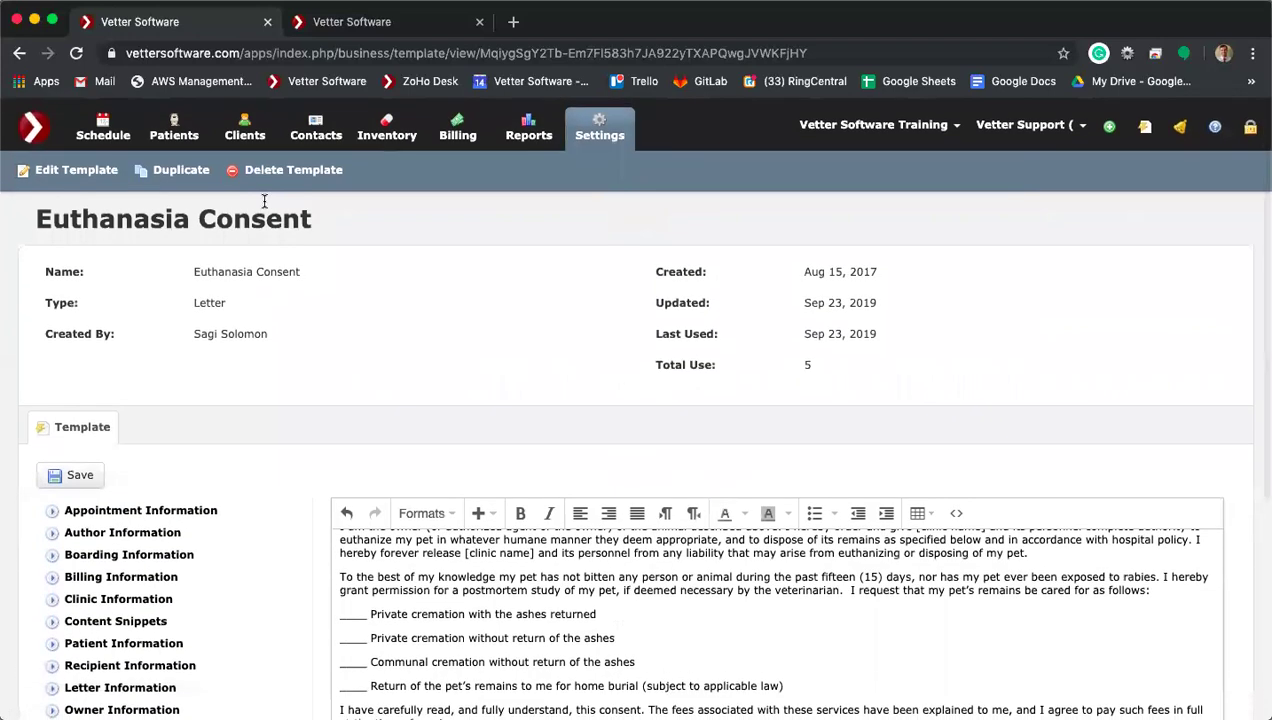
{"action": "left_click", "coordinate": [185, 137]}
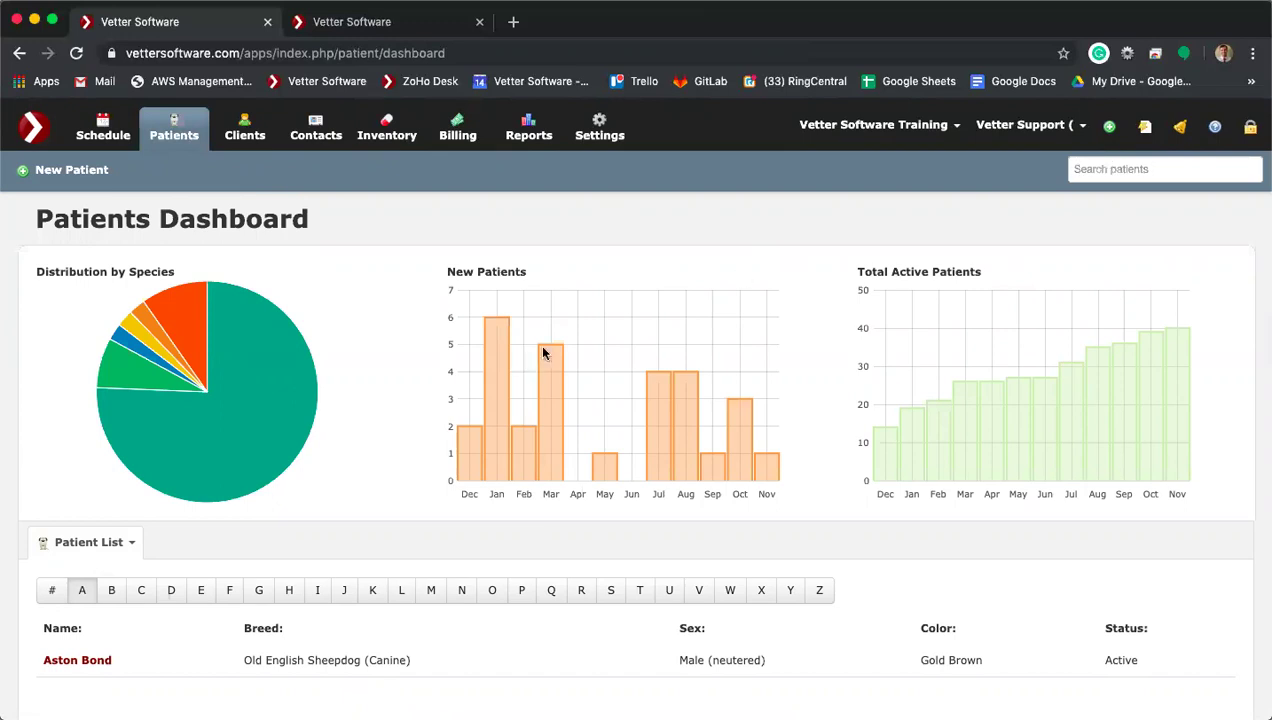
{"action": "left_click", "coordinate": [98, 664]}
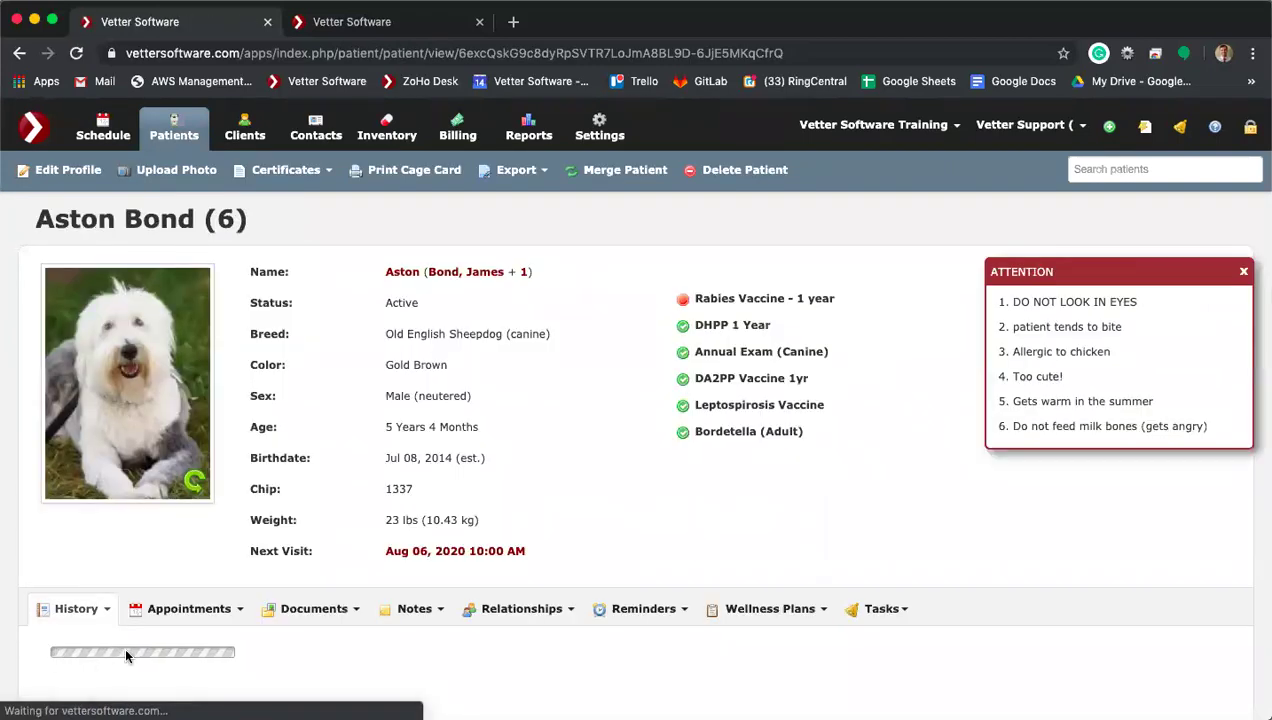
{"action": "left_click", "coordinate": [336, 609]}
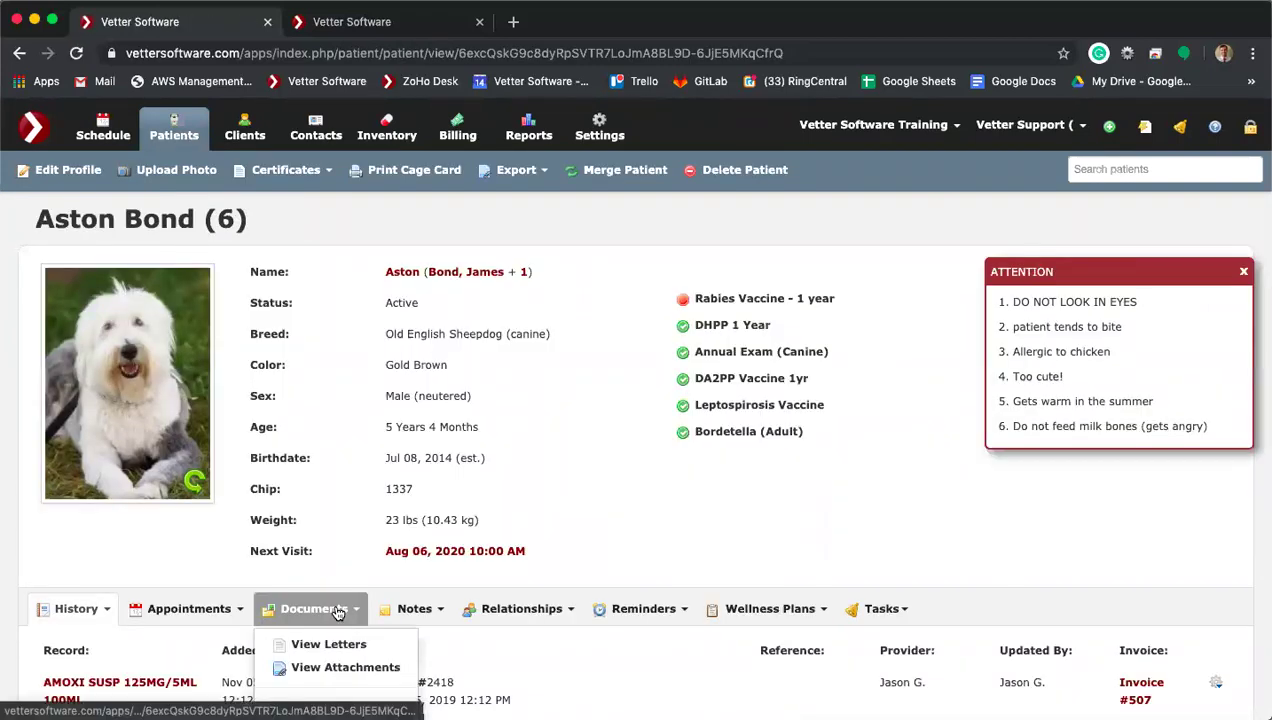
{"action": "scroll", "coordinate": [338, 612], "scroll_direction": "down", "scroll_amount": 3}
{"action": "left_click", "coordinate": [326, 550]}
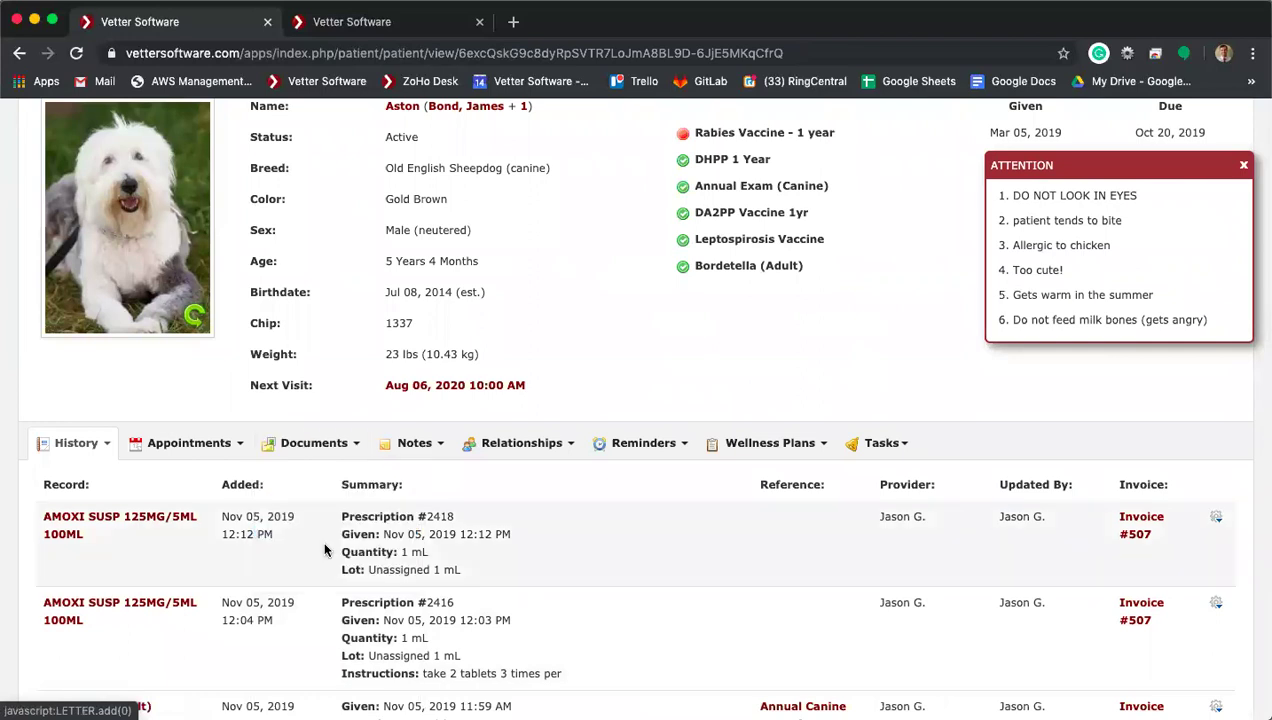
Step: Base the new letter on the Euthanasia Consent template
{"action": "left_click", "coordinate": [684, 232]}
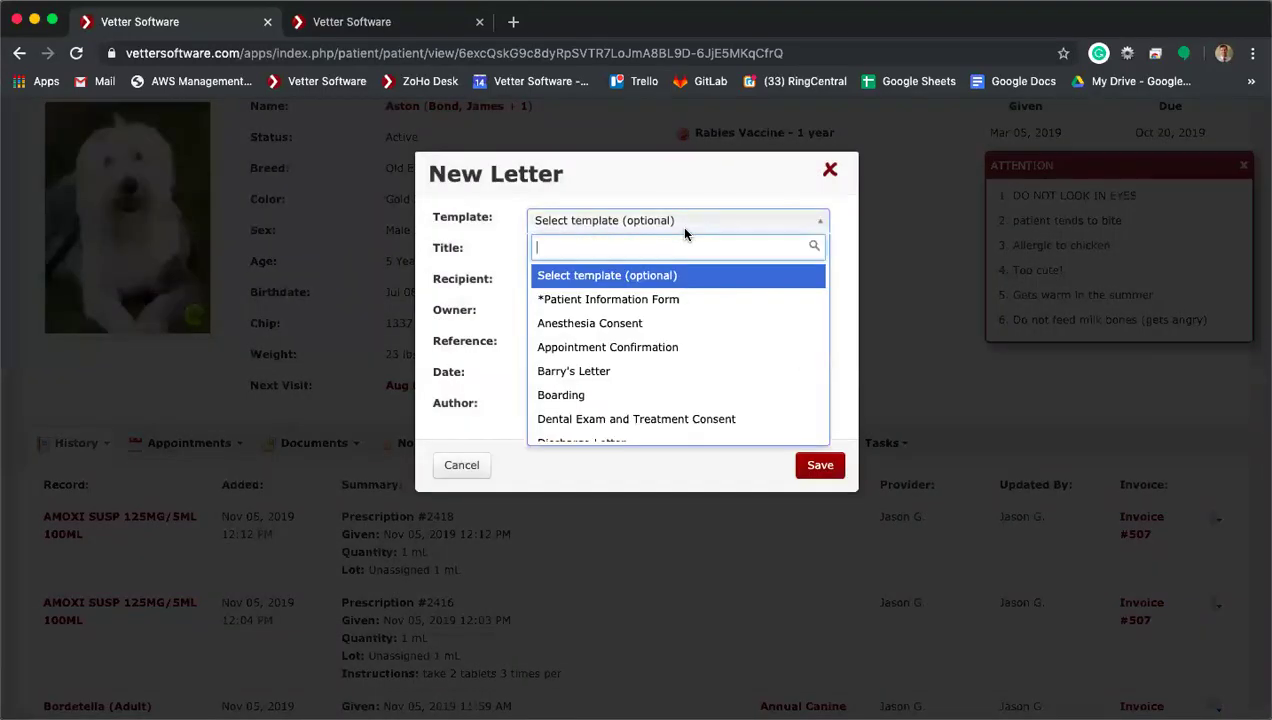
{"action": "scroll", "coordinate": [657, 396], "scroll_direction": "down", "scroll_amount": 5}
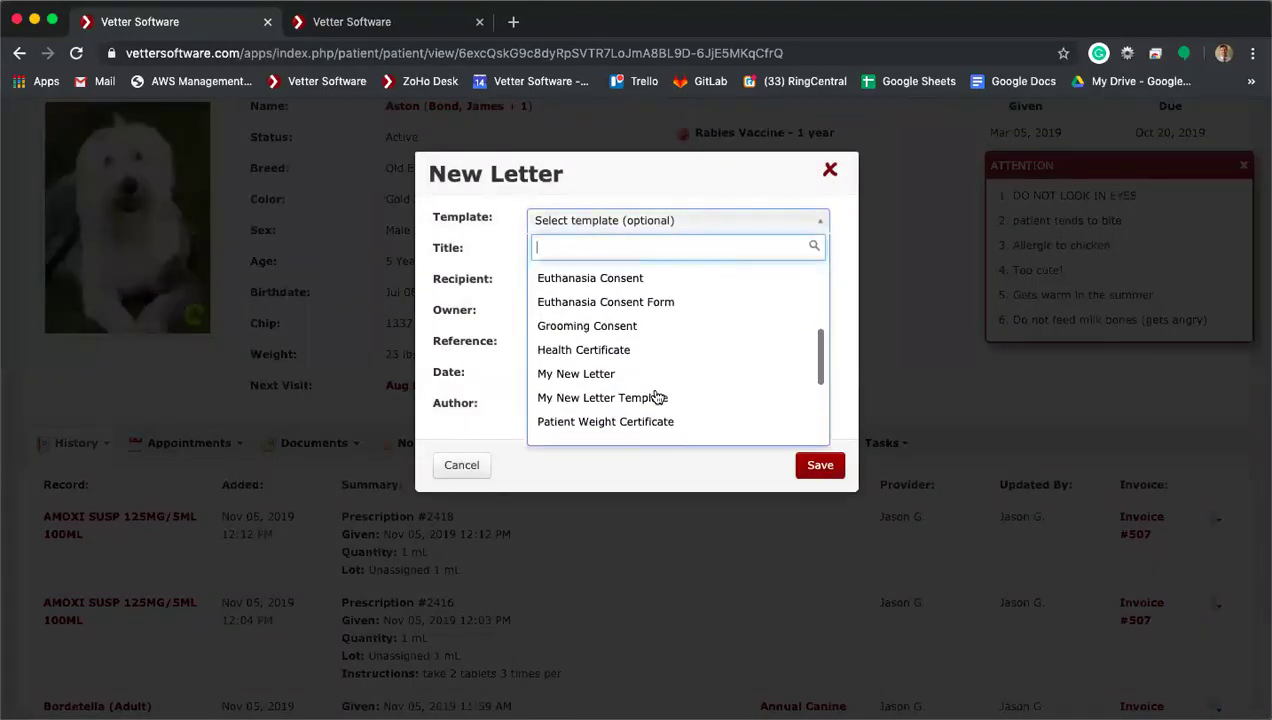
{"action": "left_click", "coordinate": [643, 279]}
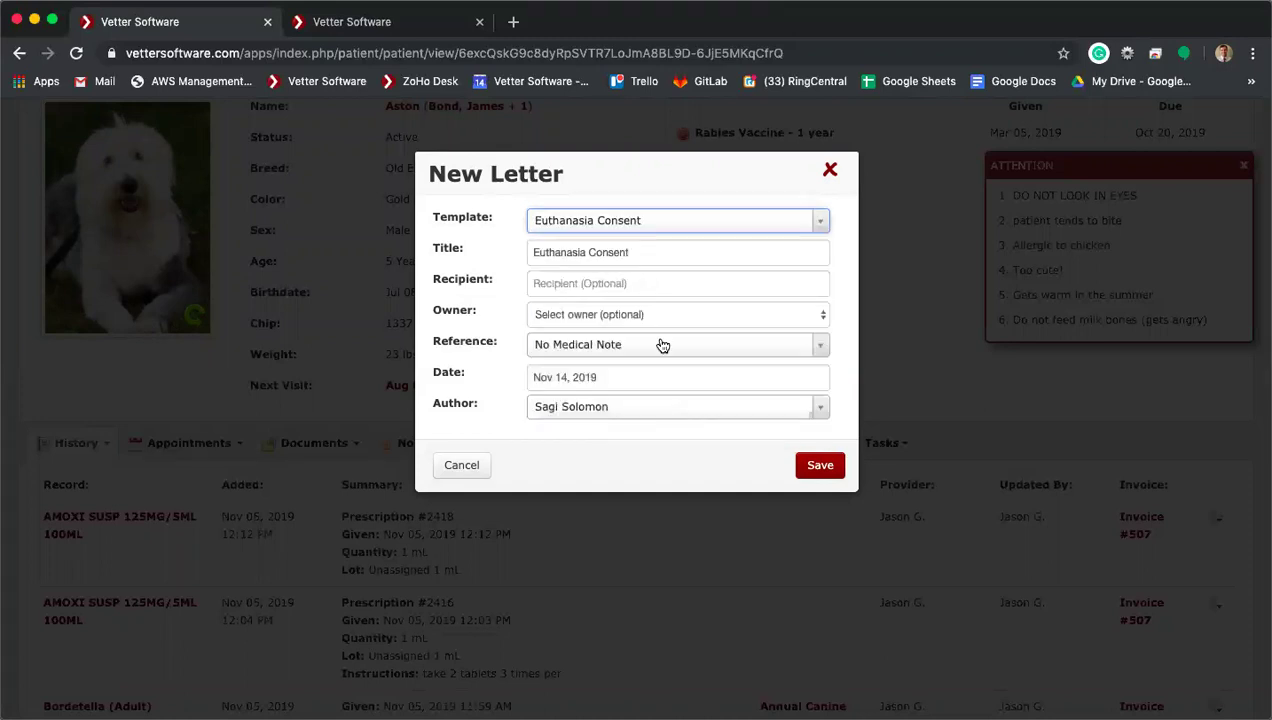
Step: Set the patient's first listed owner as both the owner and the recipient of the letter
{"action": "left_click", "coordinate": [612, 318]}
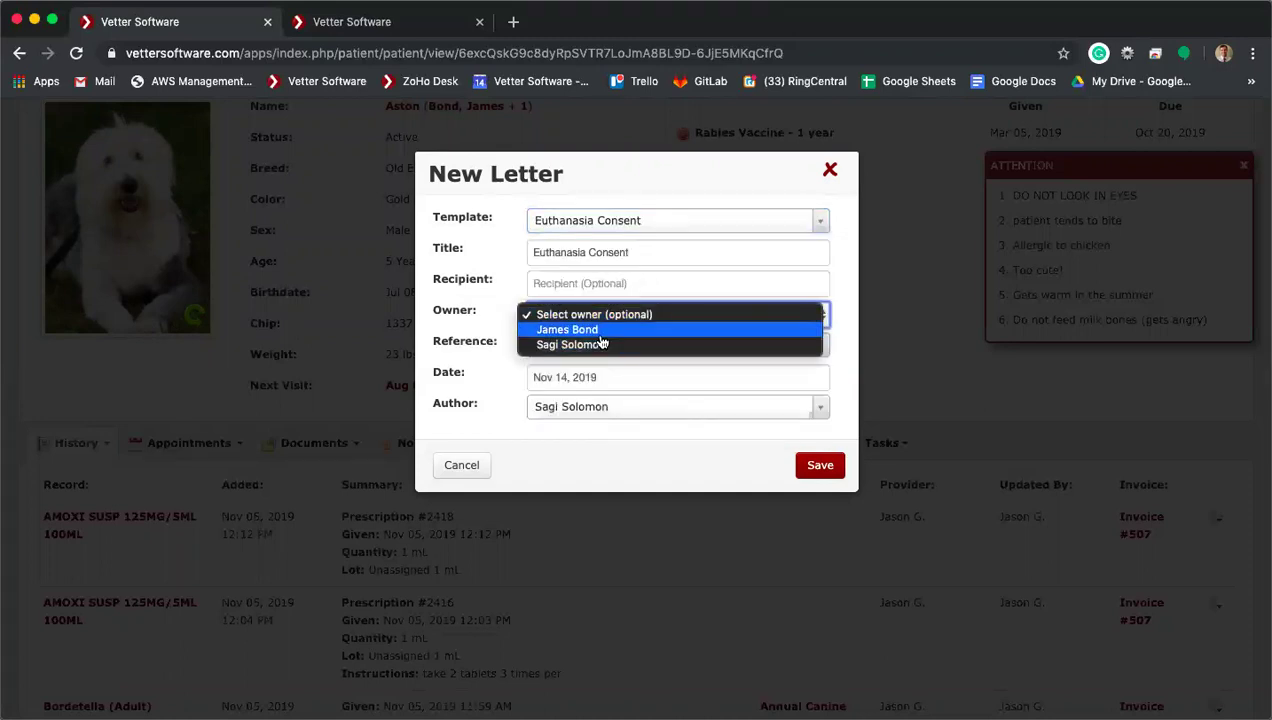
{"action": "key", "text": "Return"}
{"action": "left_click", "coordinate": [596, 284]}
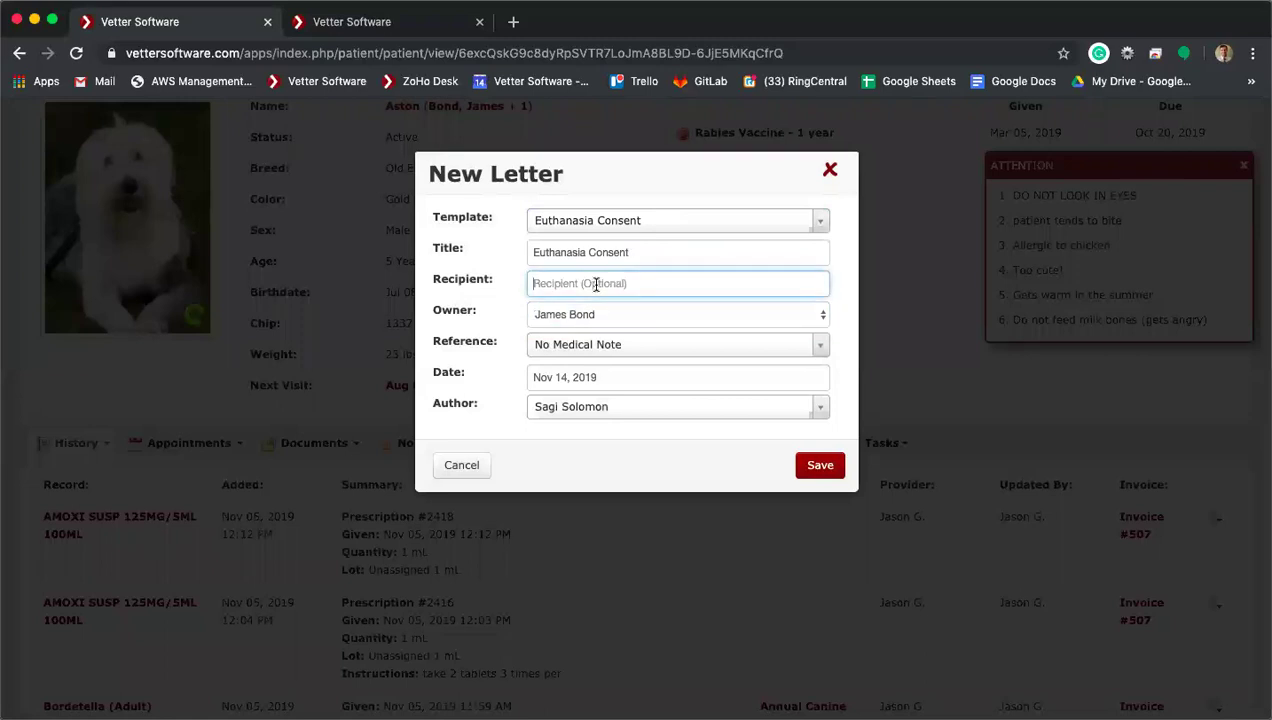
{"action": "type", "text": "james"}
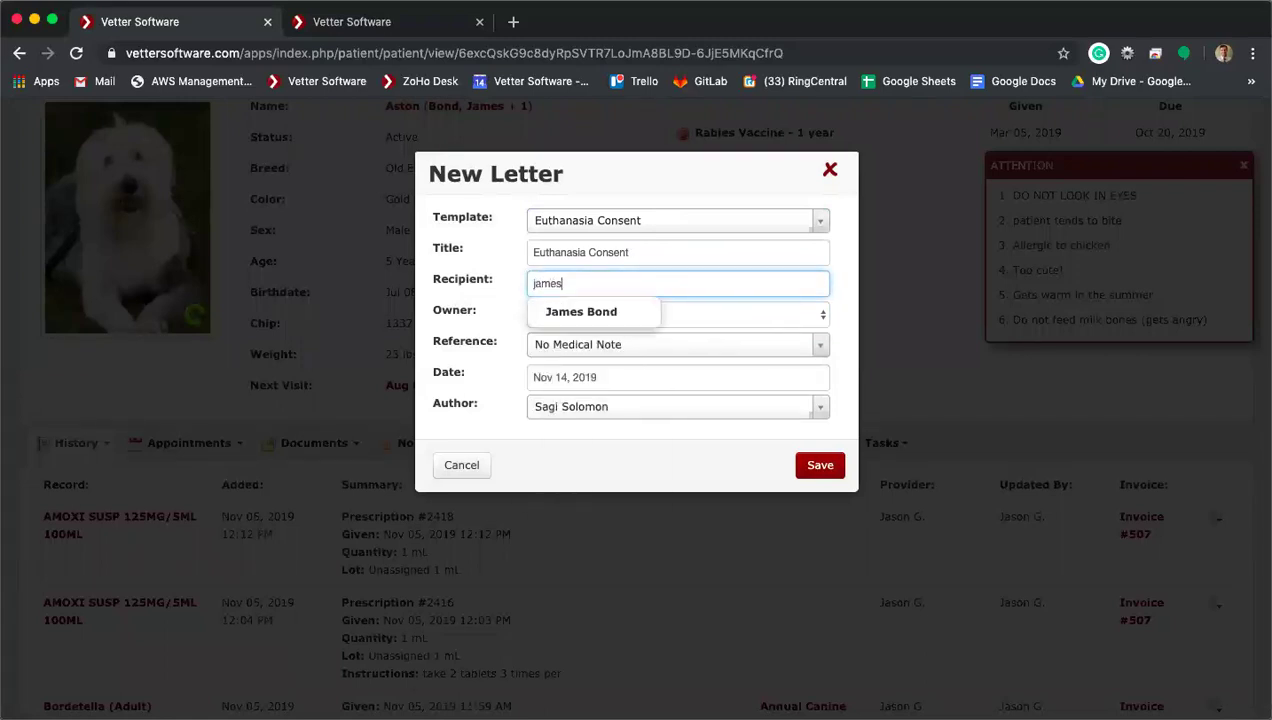
{"action": "left_click", "coordinate": [603, 312]}
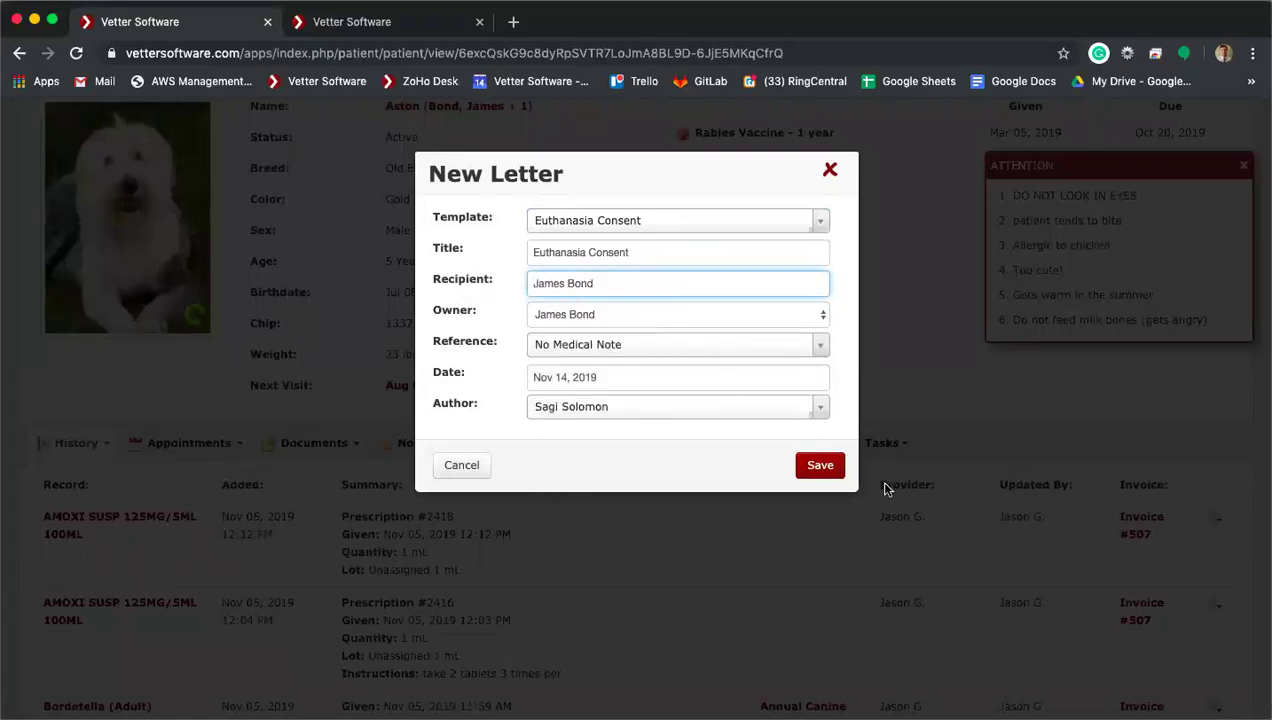
Step: Save the new letter and review how its placeholders are filled in
{"action": "left_click", "coordinate": [818, 466]}
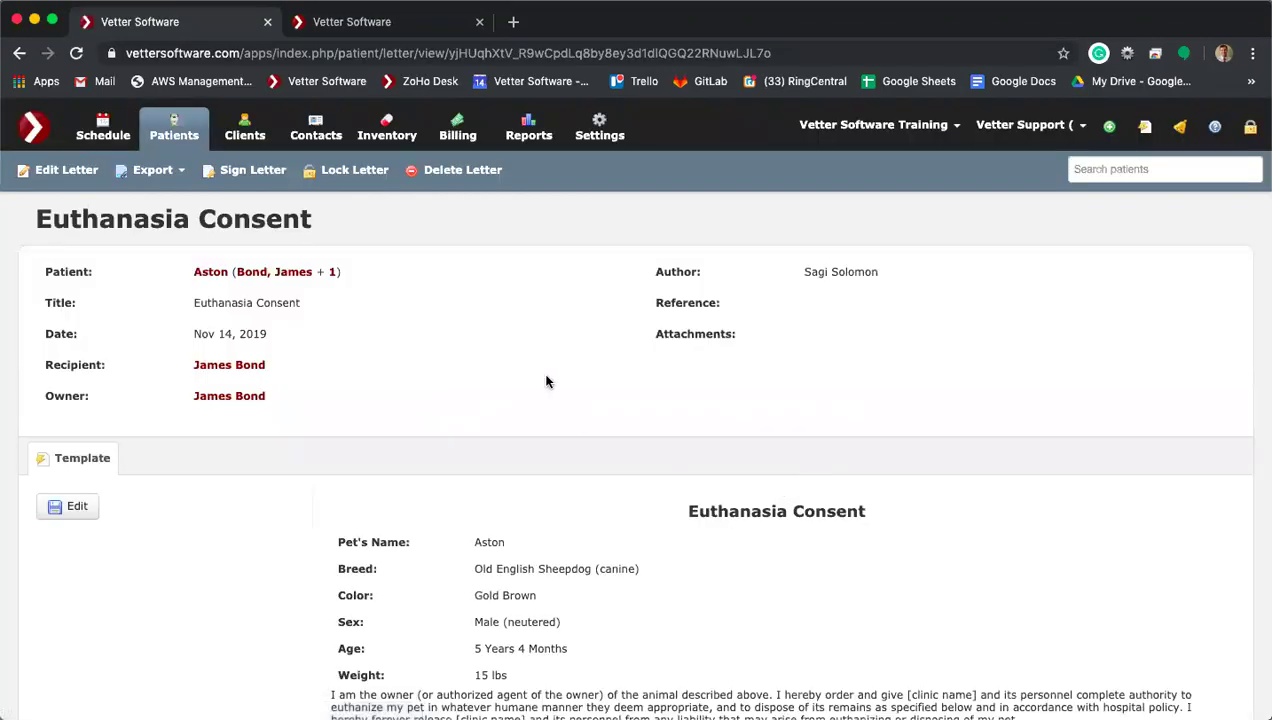
{"action": "scroll", "coordinate": [546, 381], "scroll_direction": "down", "scroll_amount": 3}
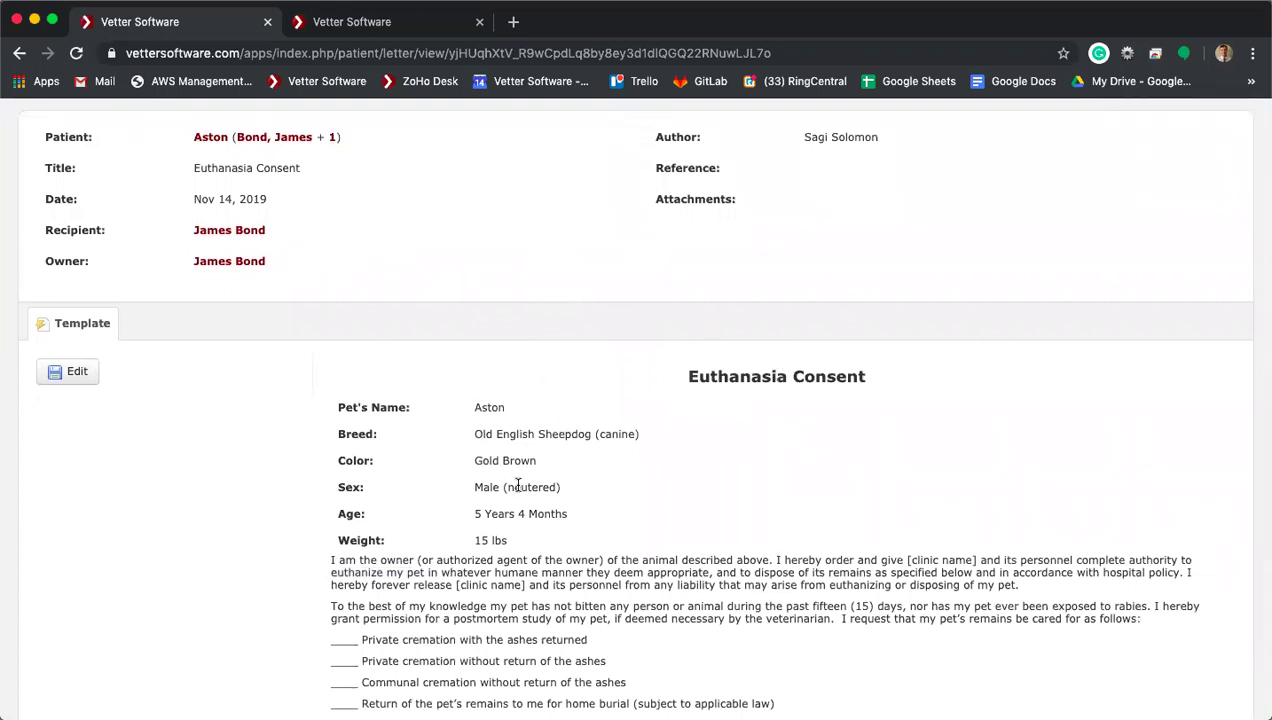
{"action": "scroll", "coordinate": [523, 539], "scroll_direction": "down", "scroll_amount": 5}
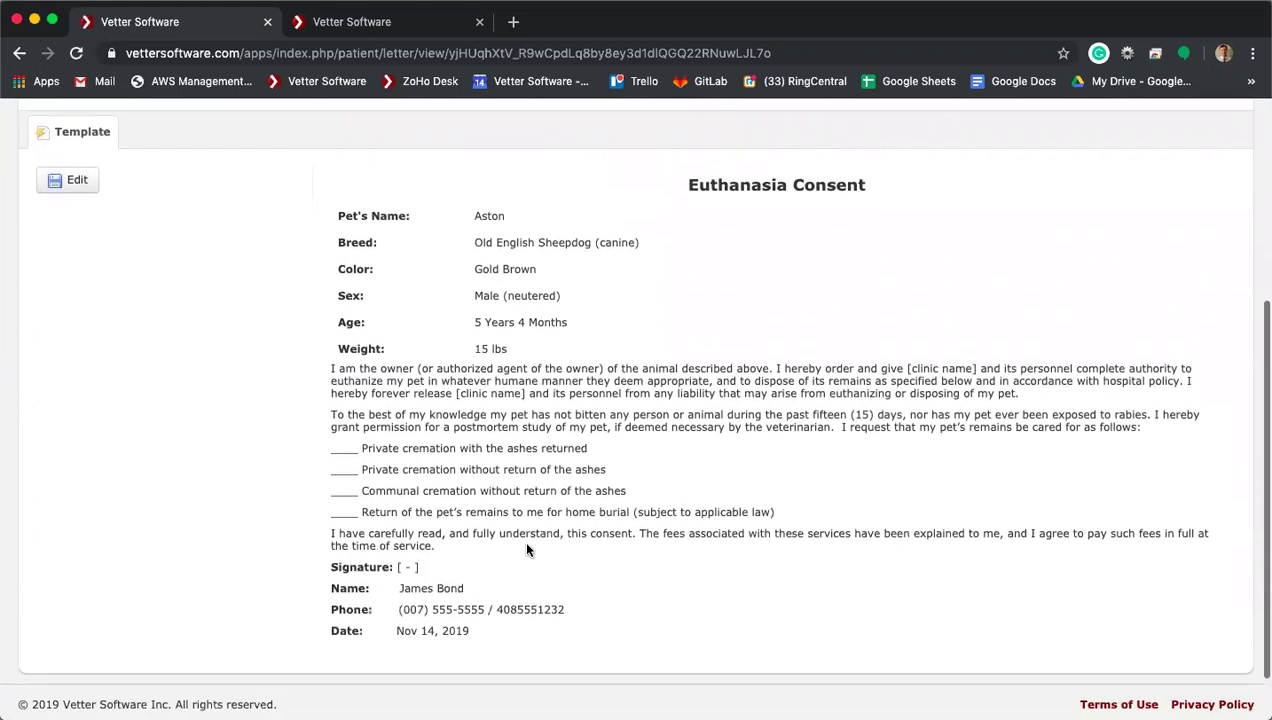
Step: Examine the signature placeholder and the header details of the Euthanasia Consent letter
{"action": "left_click_drag", "start_coordinate": [420, 556], "coordinate": [397, 555]}
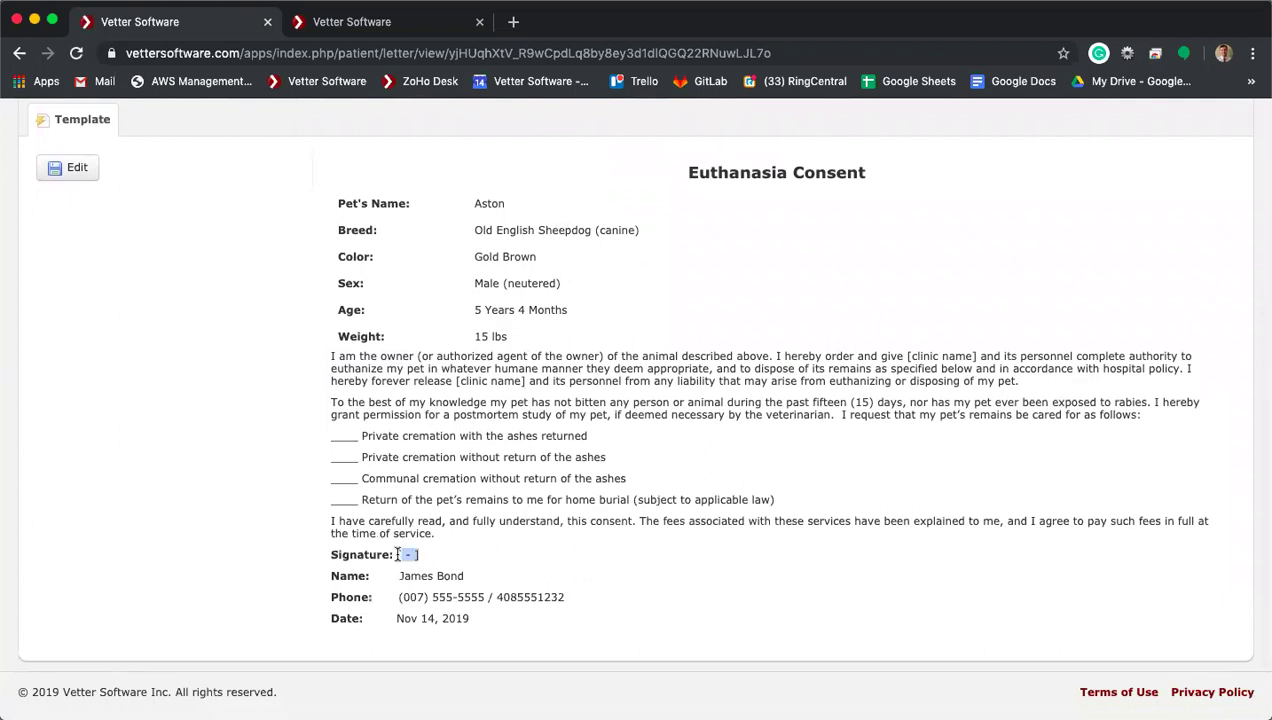
{"action": "scroll", "coordinate": [497, 460], "scroll_direction": "up", "scroll_amount": 5}
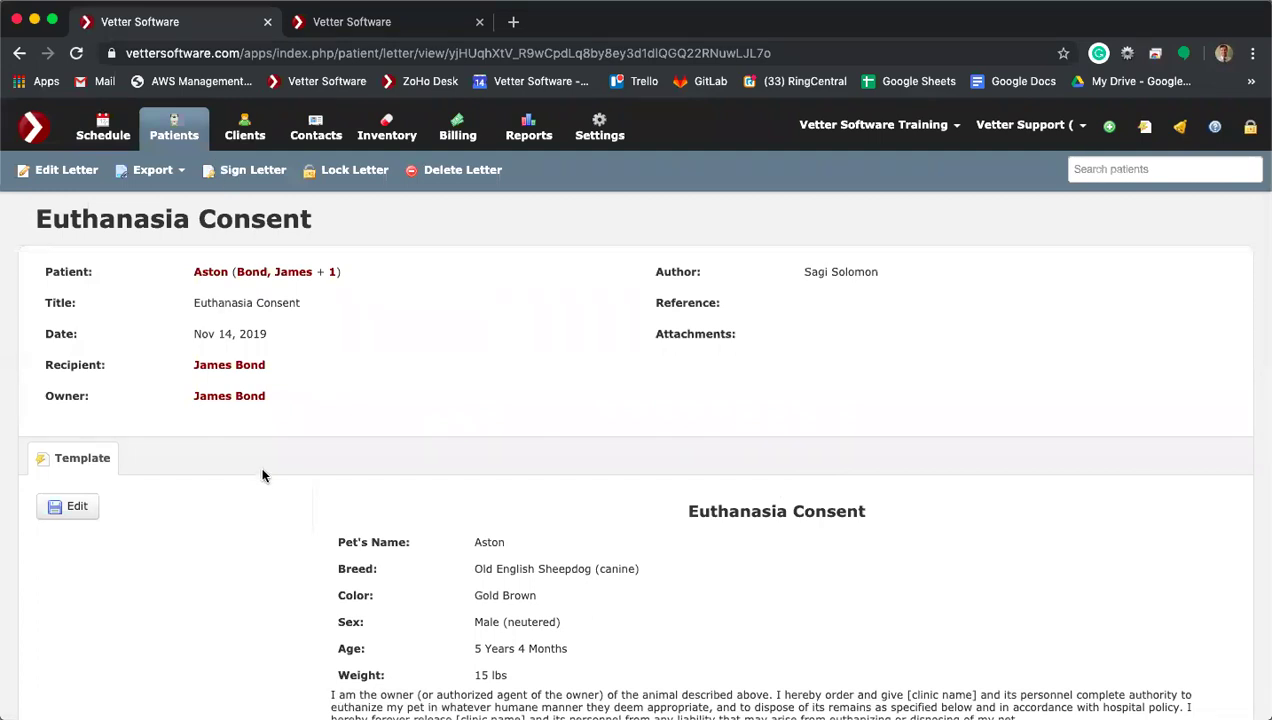
{"action": "scroll", "coordinate": [262, 475], "scroll_direction": "down", "scroll_amount": 3}
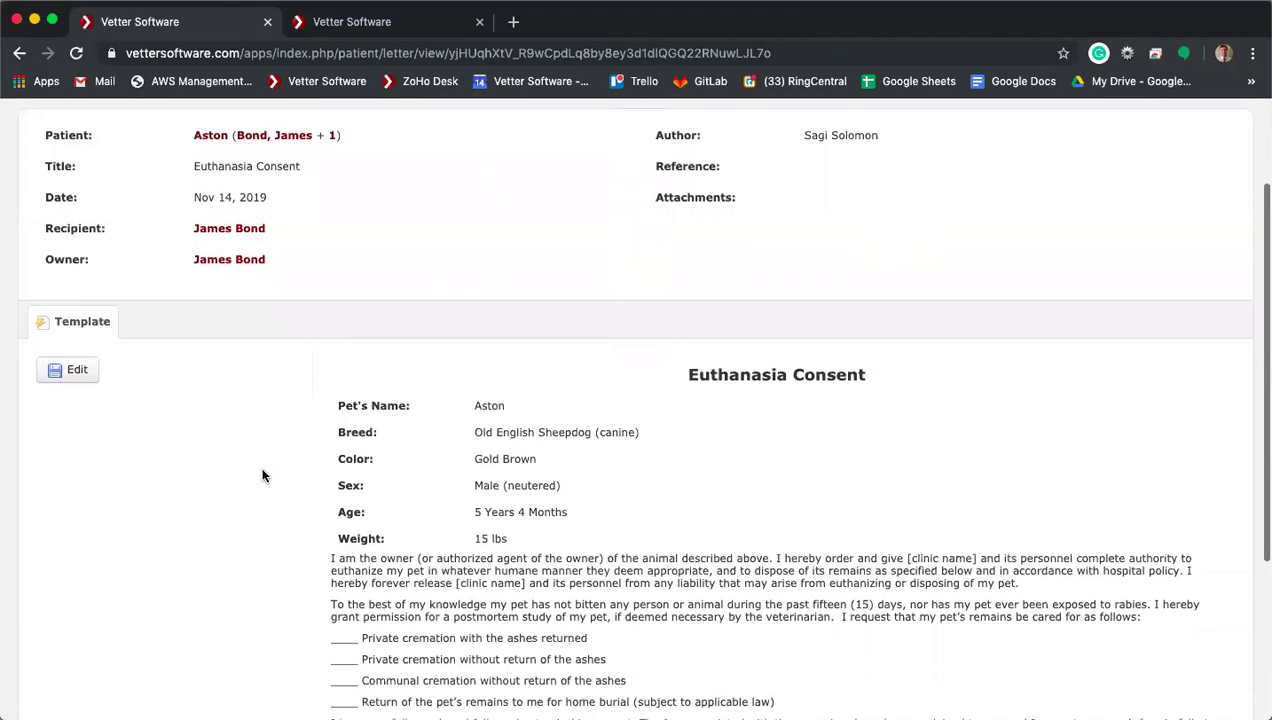
Step: Edit the letter to try marking the "Private cremation with the ashes returned" option with an x, and remove the mark
{"action": "left_click", "coordinate": [82, 372]}
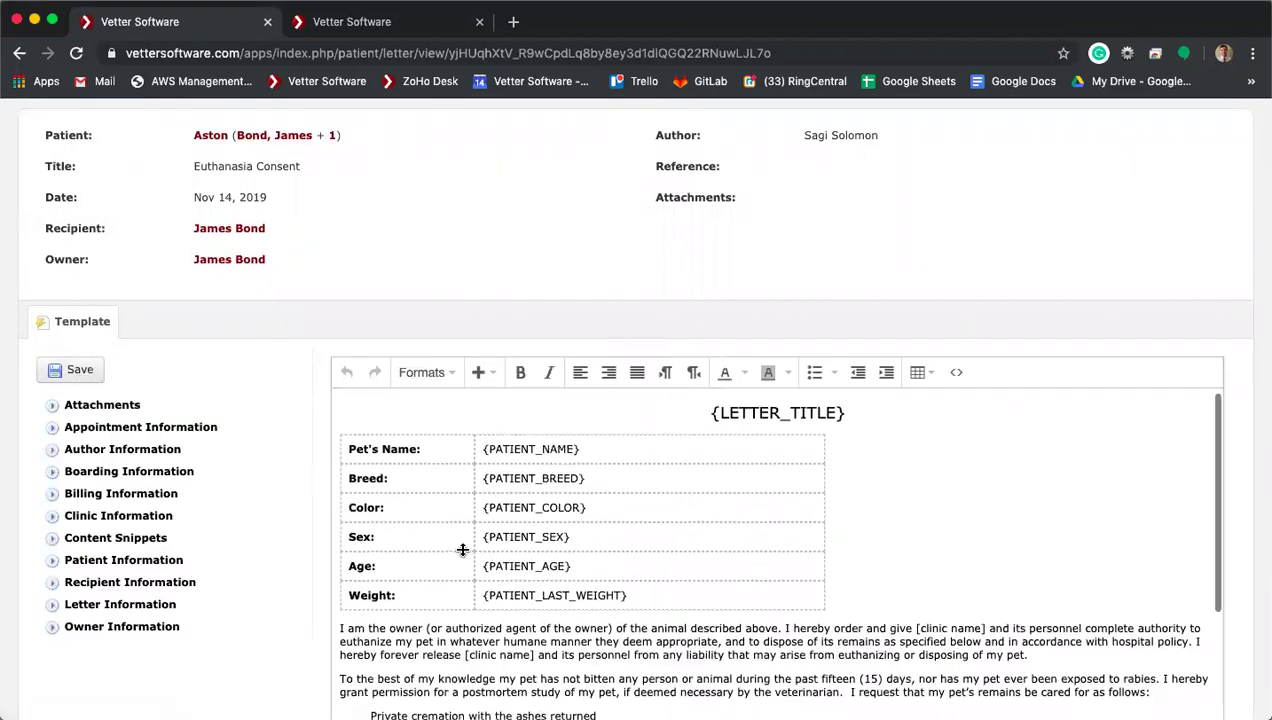
{"action": "scroll", "coordinate": [455, 546], "scroll_direction": "down", "scroll_amount": 5}
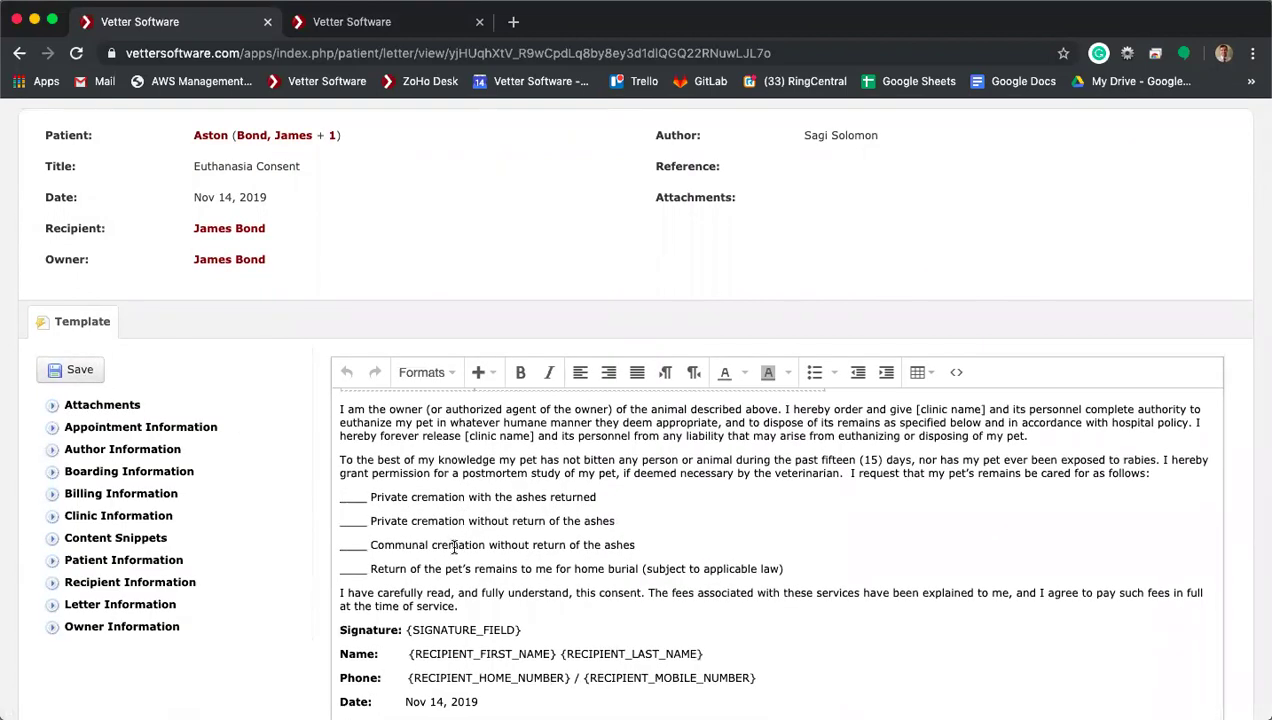
{"action": "left_click", "coordinate": [353, 497]}
{"action": "type", "text": "x"}
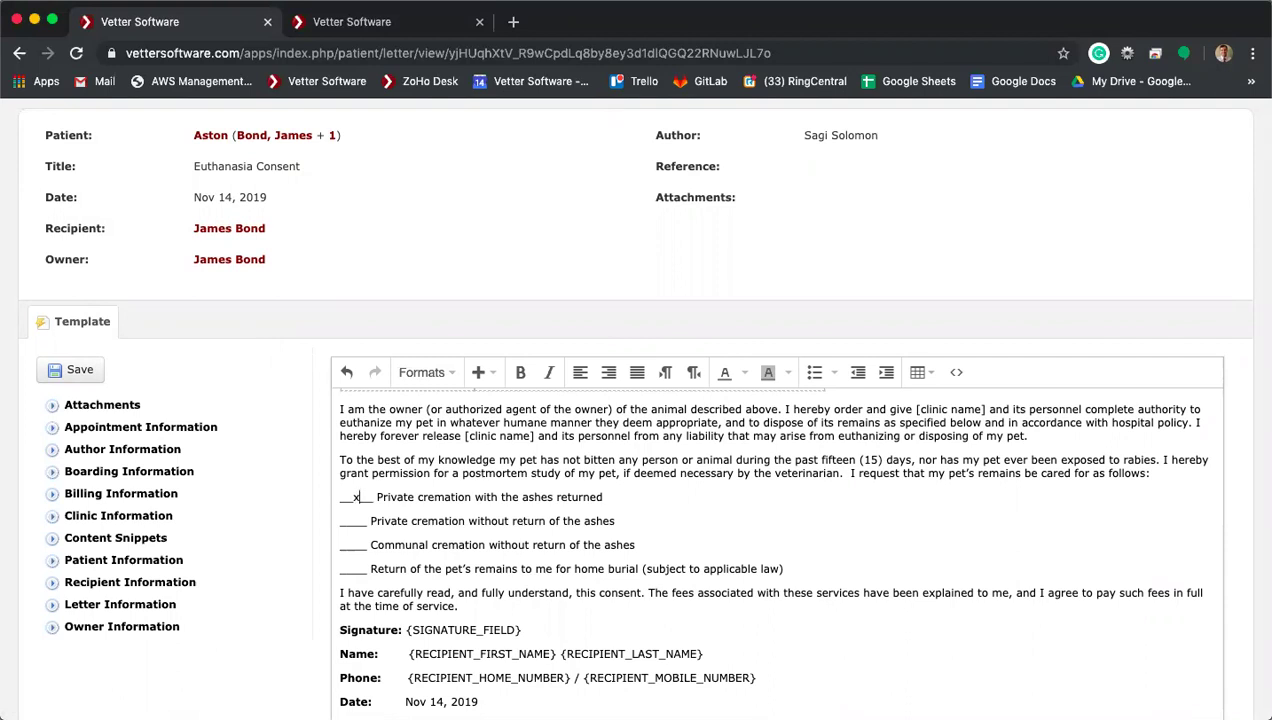
{"action": "key", "text": "BackSpace"}
Step: Save the letter's edits and dismiss the notification
{"action": "scroll", "coordinate": [677, 596], "scroll_direction": "down", "scroll_amount": 2}
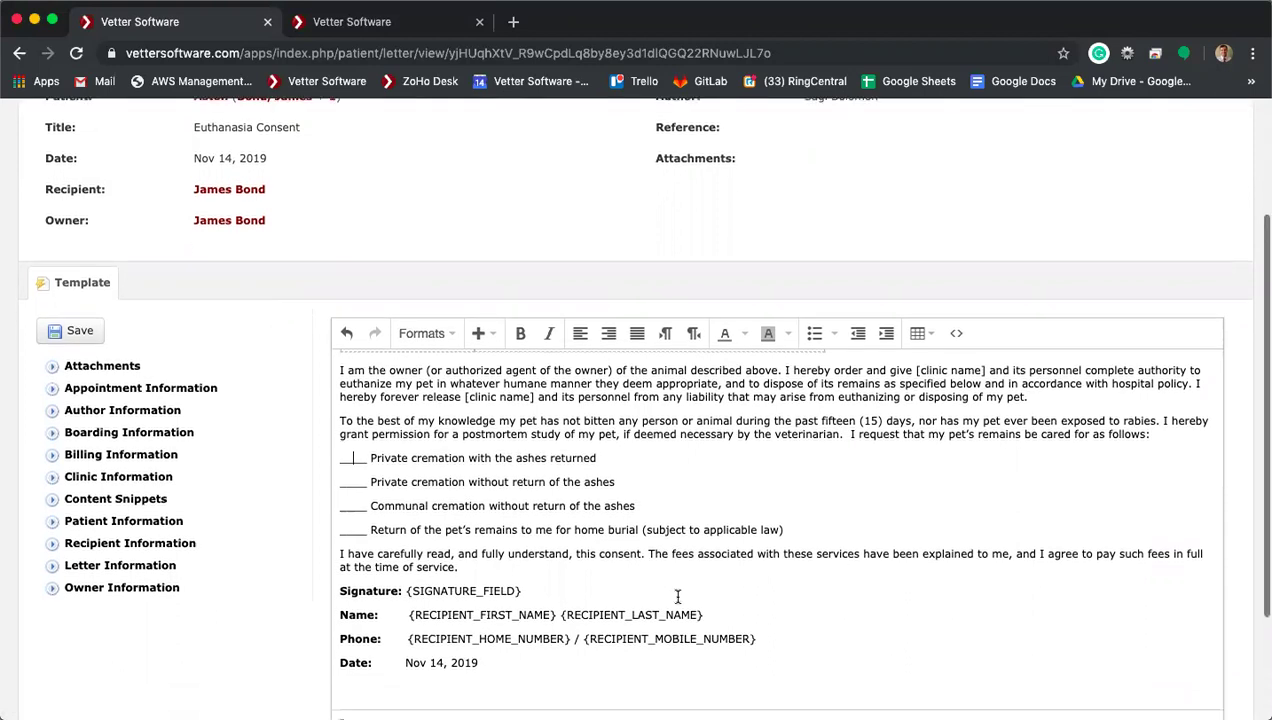
{"action": "scroll", "coordinate": [677, 596], "scroll_direction": "up", "scroll_amount": 2}
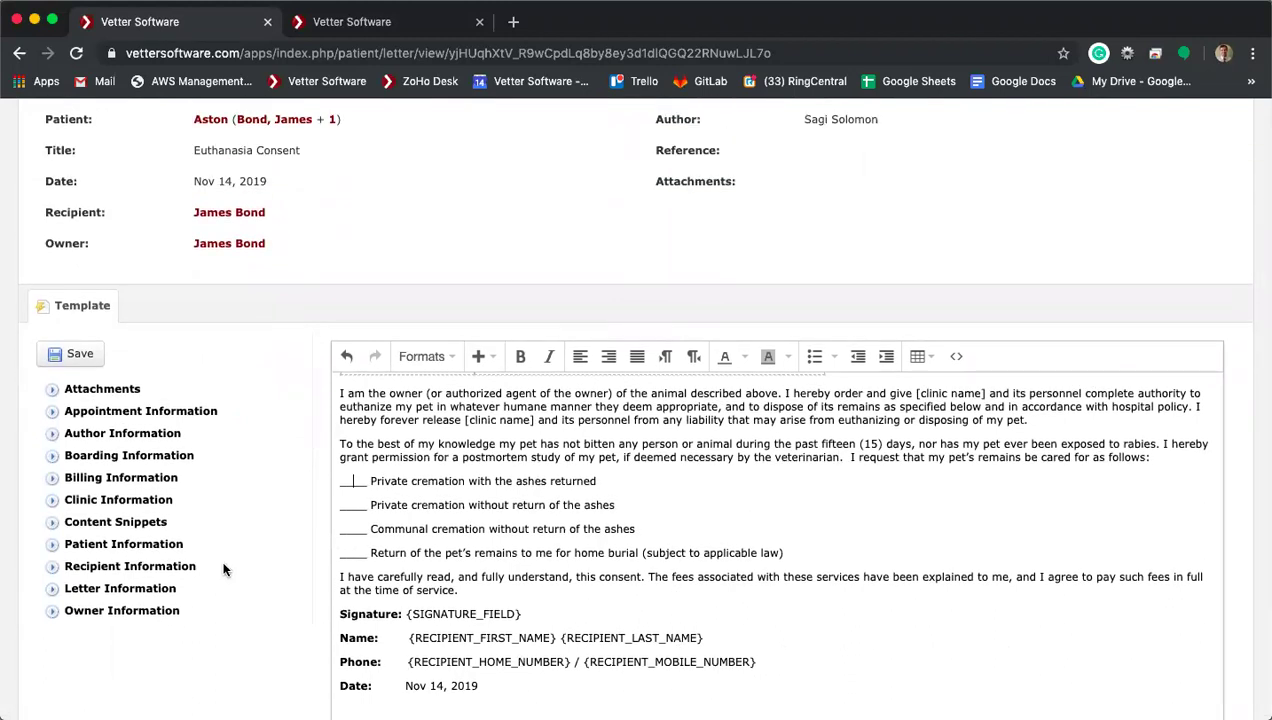
{"action": "left_click", "coordinate": [80, 355]}
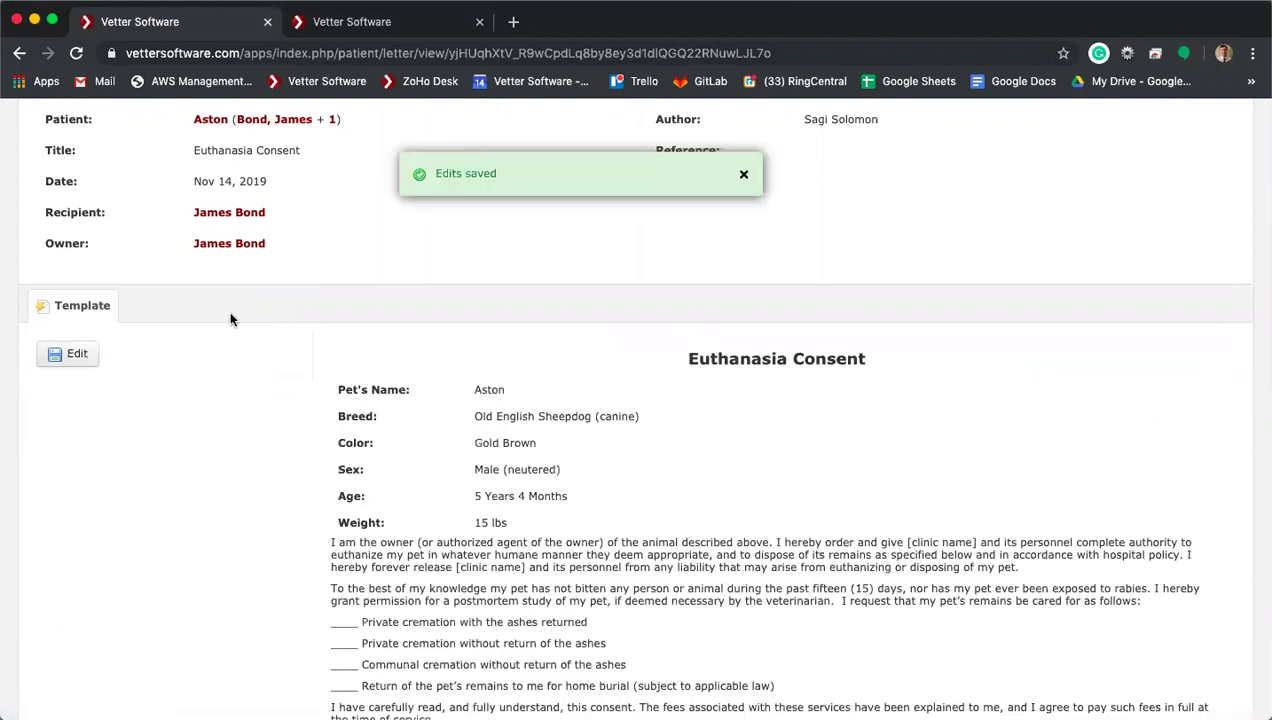
{"action": "scroll", "coordinate": [329, 272], "scroll_direction": "up", "scroll_amount": 3}
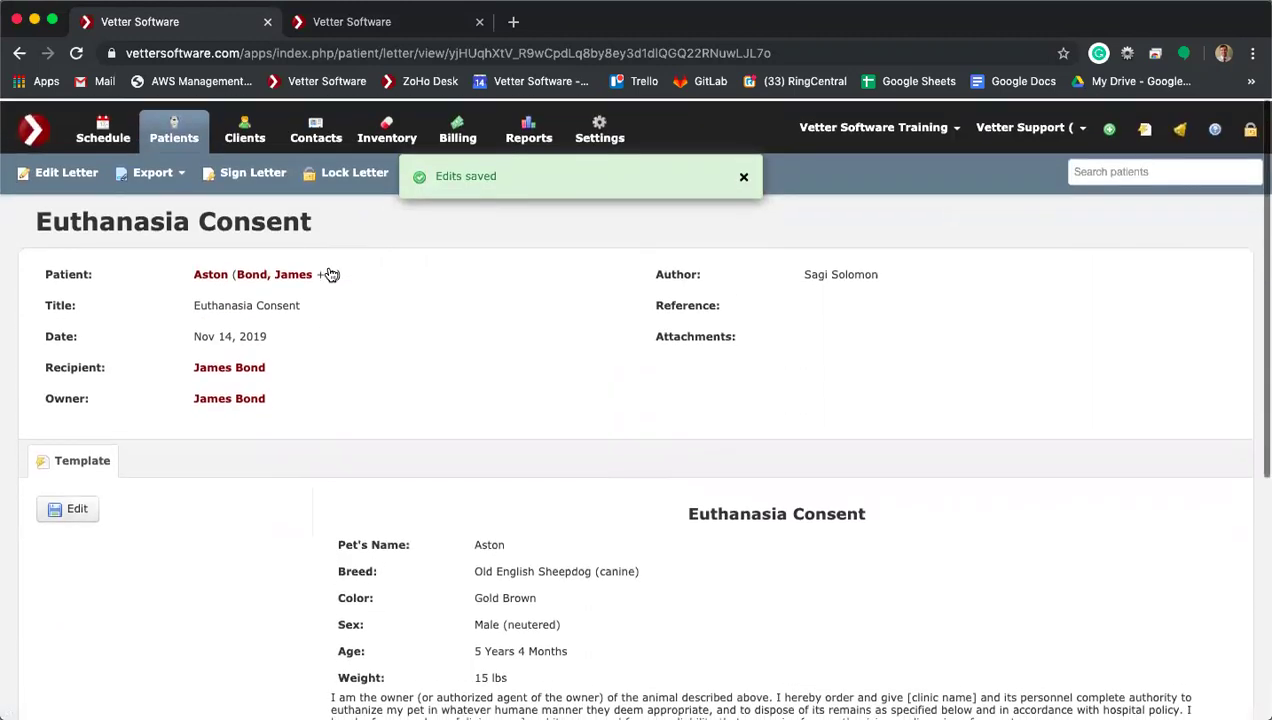
{"action": "left_click", "coordinate": [743, 174]}
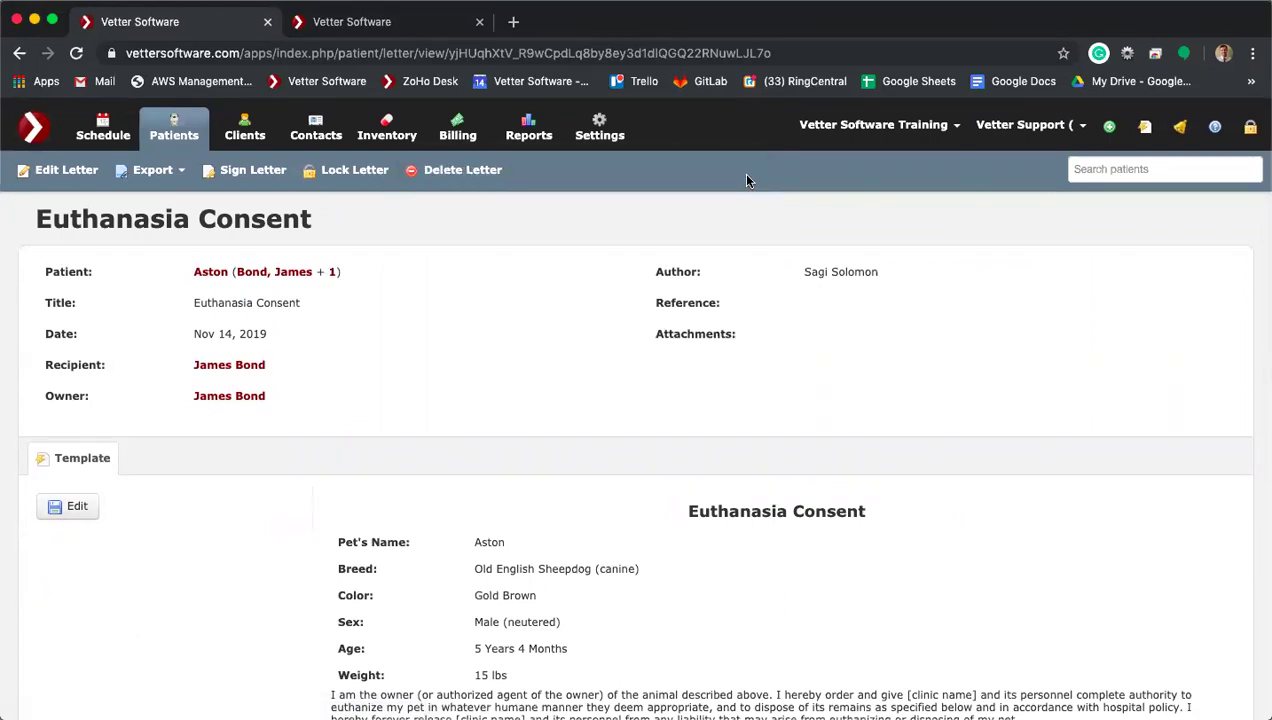
Step: Try a hand-drawn signature for the letter, check the typed signature option, and close the signing dialog without signing
{"action": "left_click", "coordinate": [251, 176]}
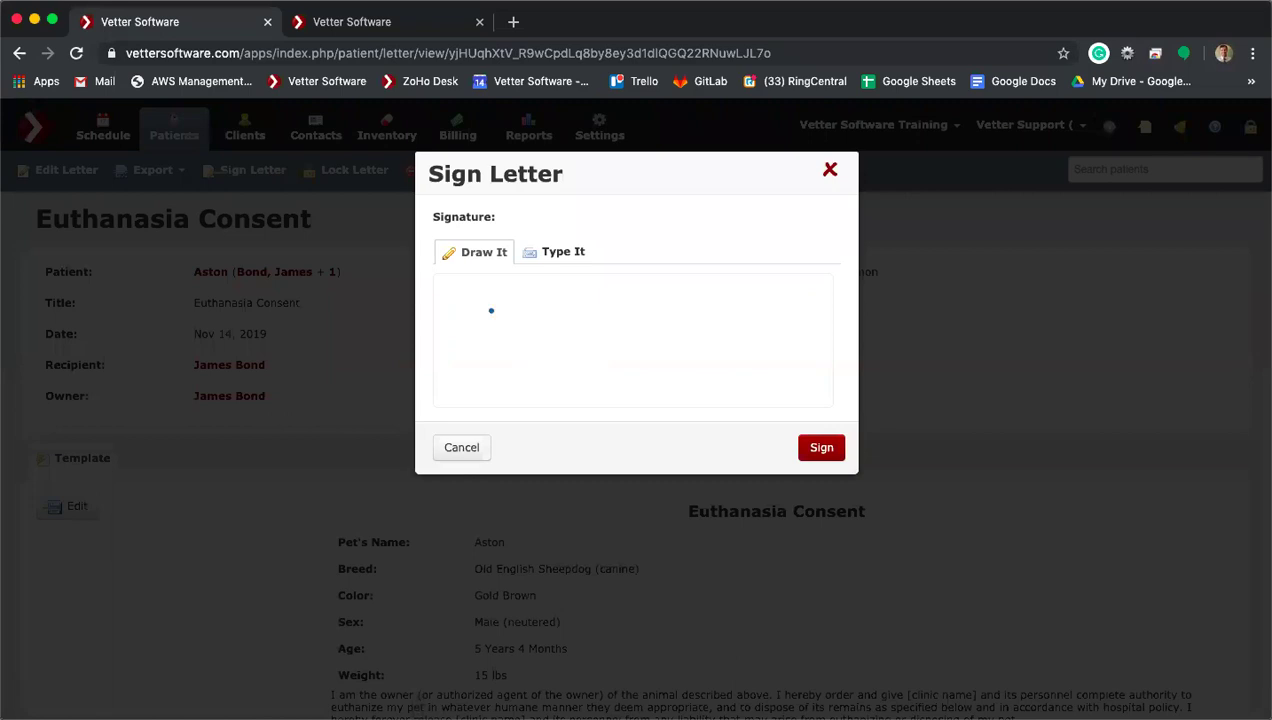
{"action": "left_click_drag", "start_coordinate": [491, 300], "coordinate": [486, 357]}
{"action": "mouse_move", "coordinate": [459, 309]}
{"action": "left_mouse_down"}
{"action": "mouse_move", "coordinate": [436, 384]}
{"action": "mouse_move", "coordinate": [484, 405]}
{"action": "mouse_move", "coordinate": [630, 363]}
{"action": "mouse_move", "coordinate": [883, 241]}
{"action": "left_mouse_up"}
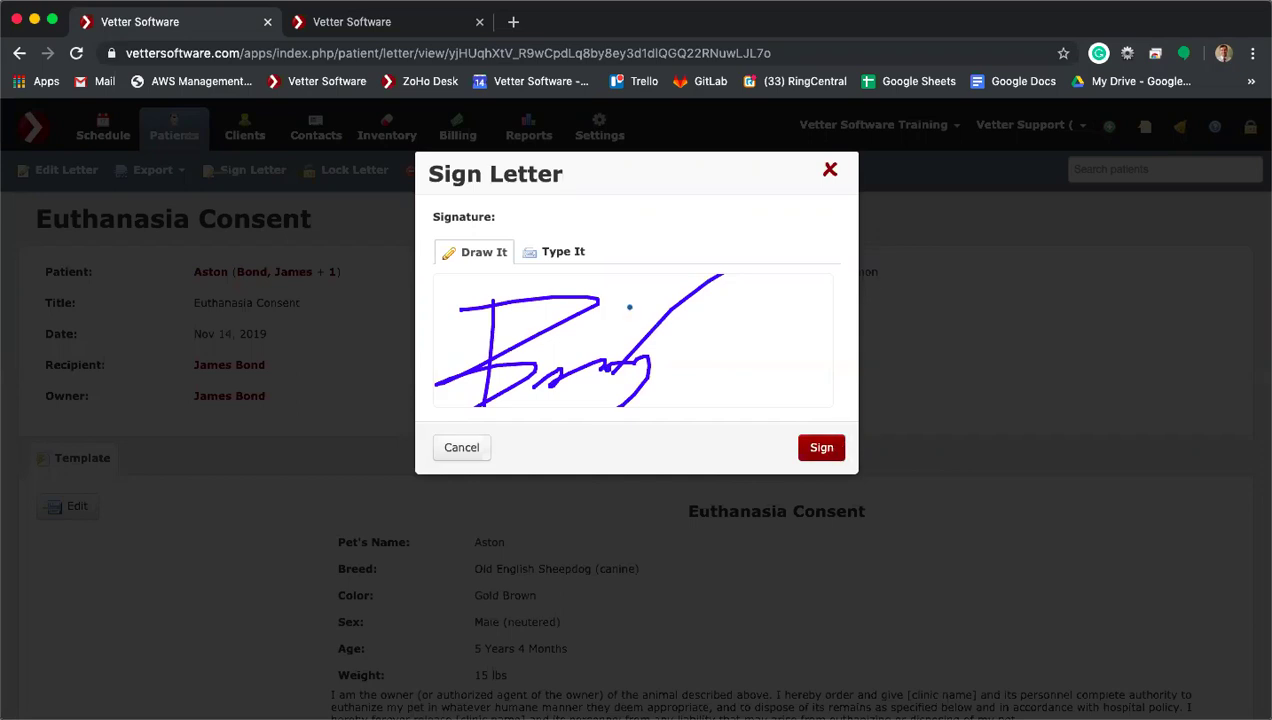
{"action": "left_click", "coordinate": [556, 260]}
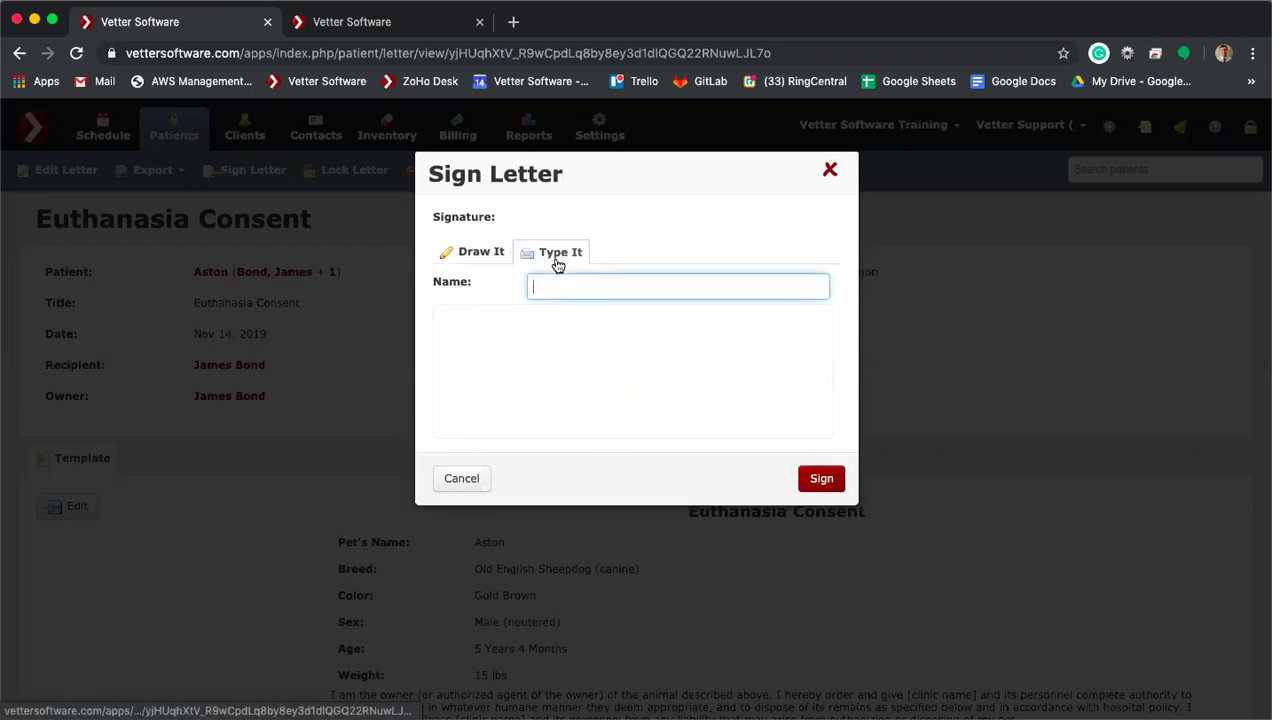
{"action": "left_click", "coordinate": [476, 254]}
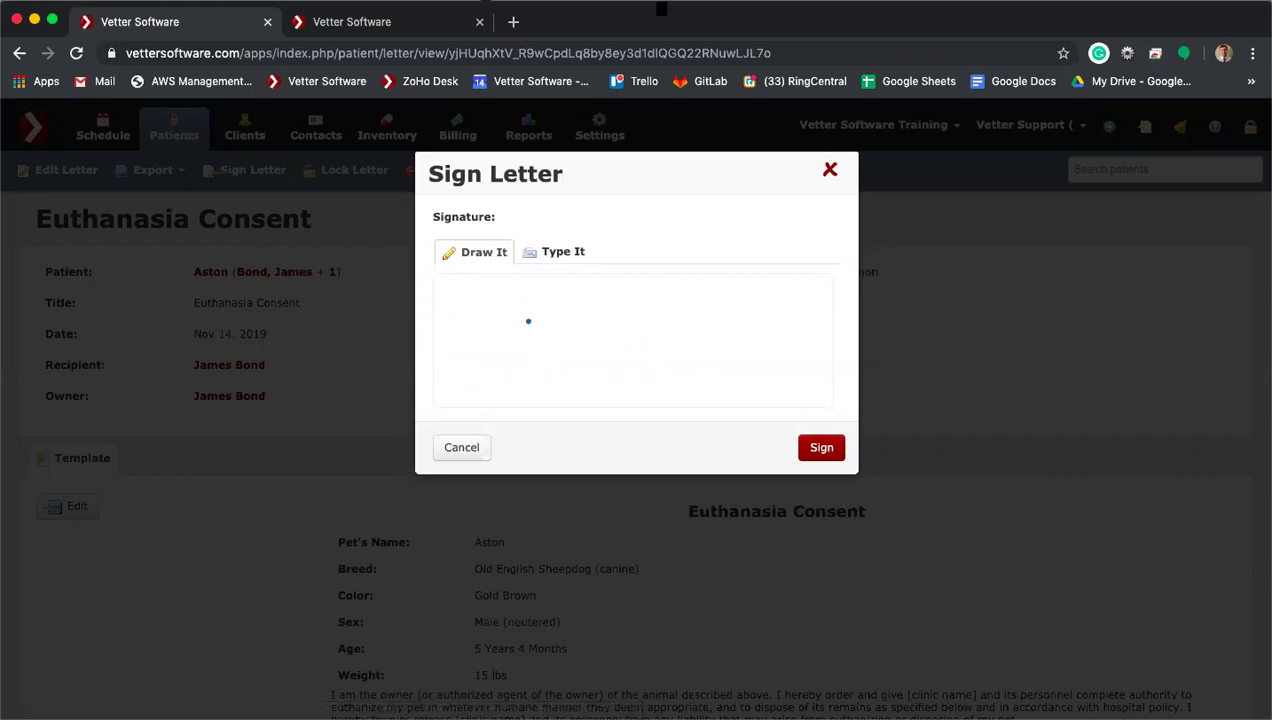
{"action": "left_click", "coordinate": [831, 172]}
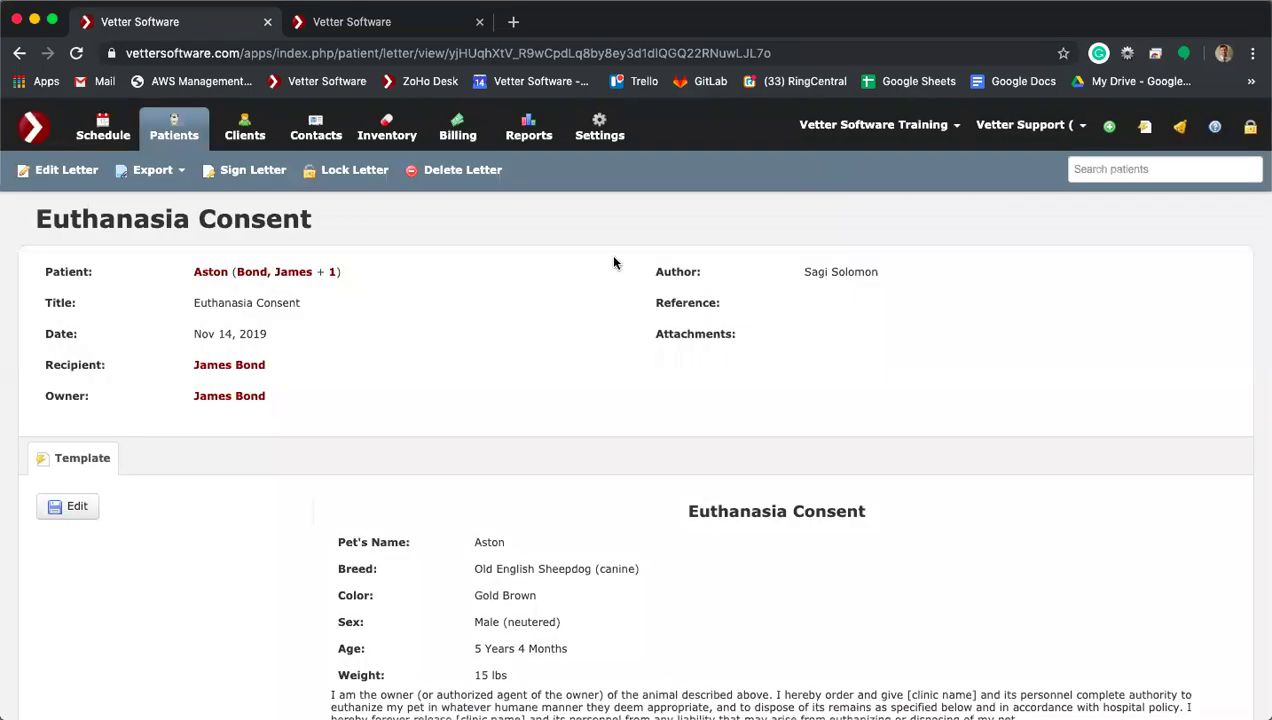
Step: Sign the letter with a hand-drawn signature and check it in the letter's signature field
{"action": "left_click_drag", "start_coordinate": [517, 302], "coordinate": [532, 404]}
{"action": "left_click_drag", "start_coordinate": [488, 310], "coordinate": [578, 384]}
{"action": "mouse_move", "coordinate": [666, 354]}
{"action": "left_mouse_down"}
{"action": "mouse_move", "coordinate": [684, 340]}
{"action": "mouse_move", "coordinate": [776, 356]}
{"action": "left_mouse_up"}
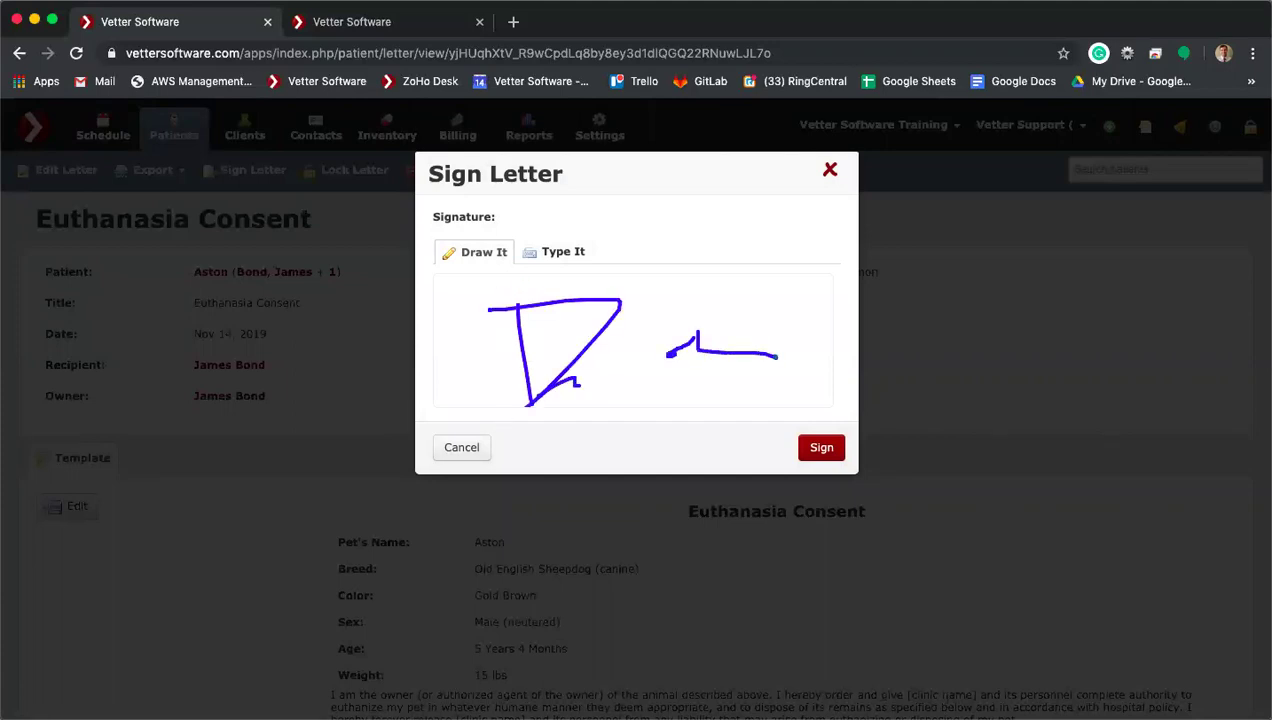
{"action": "left_click", "coordinate": [822, 449]}
{"action": "scroll", "coordinate": [568, 543], "scroll_direction": "down", "scroll_amount": 5}
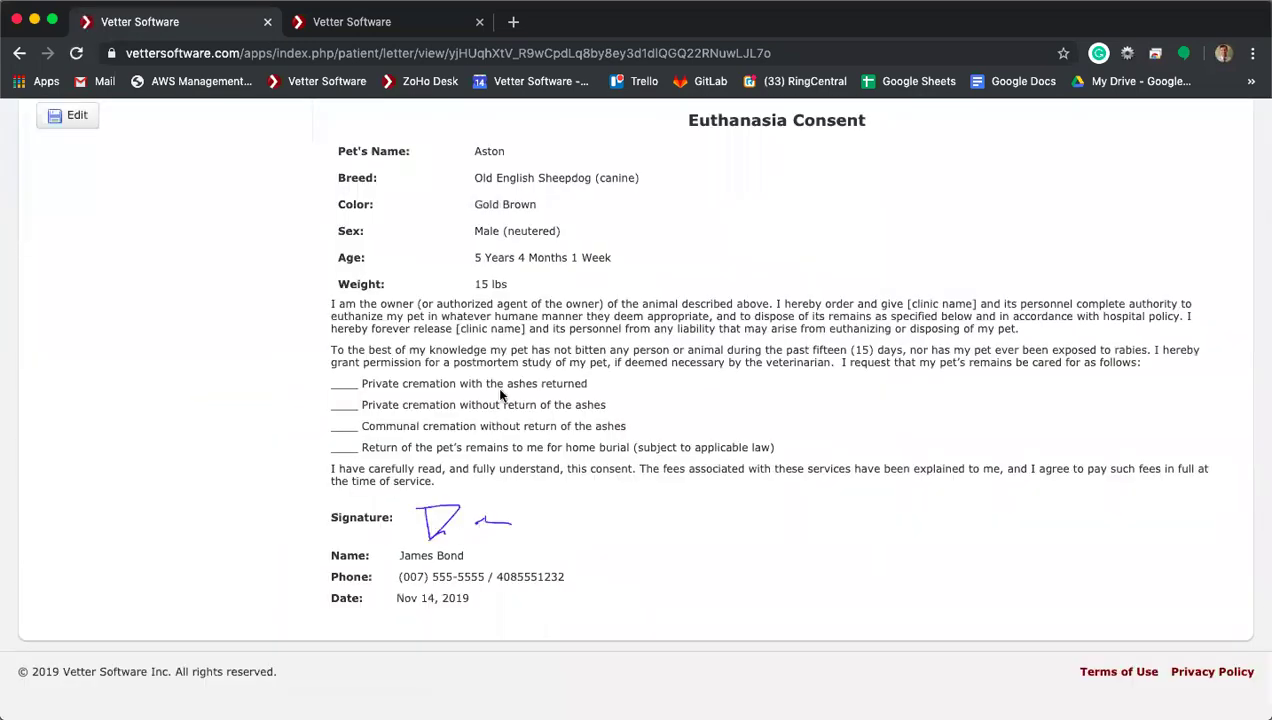
Step: Look at the options for exporting the signed letter
{"action": "scroll", "coordinate": [497, 389], "scroll_direction": "up", "scroll_amount": 5}
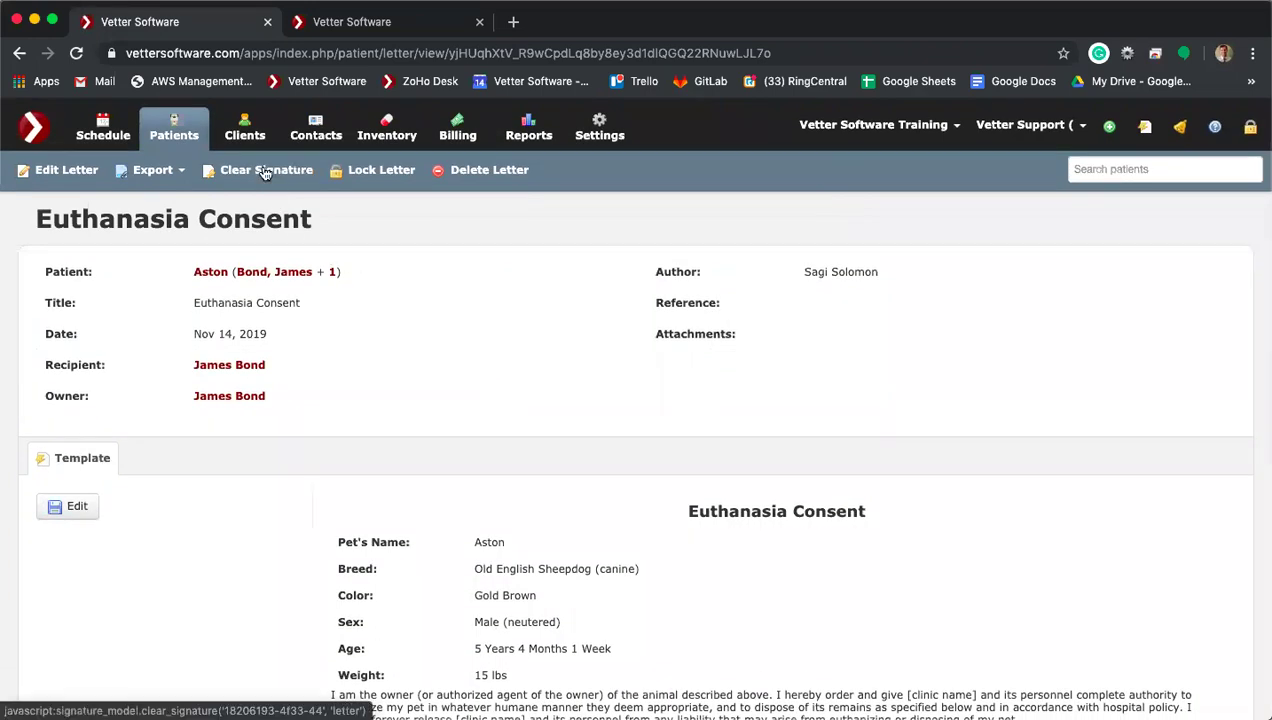
{"action": "left_click", "coordinate": [153, 172]}
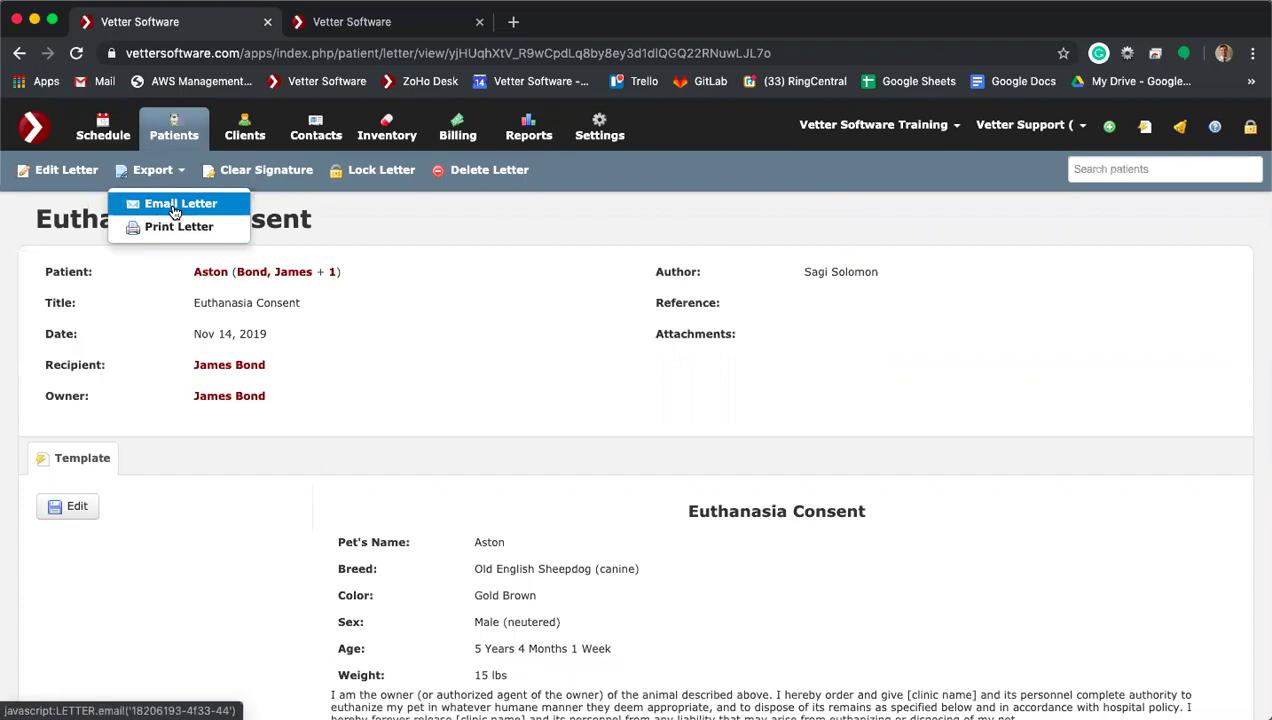
{"action": "left_click", "coordinate": [411, 313]}
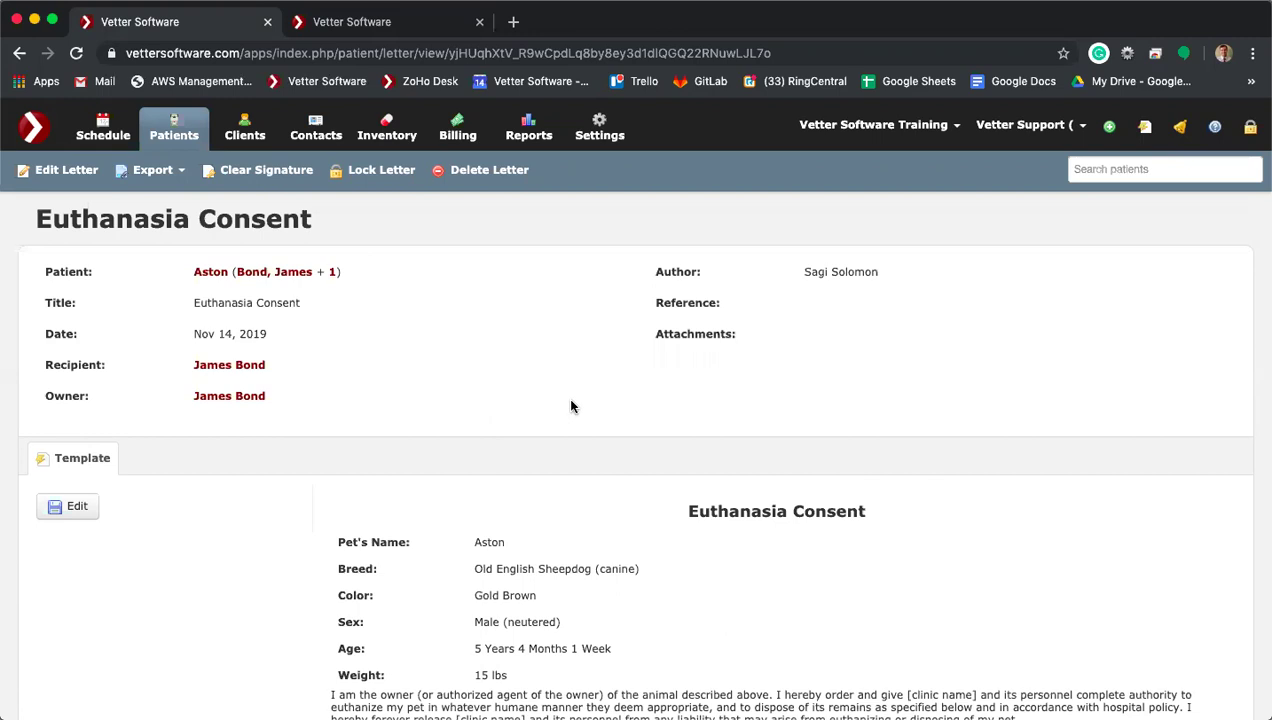
Step: Open the letter for editing and expand its available attachments and content snippets
{"action": "scroll", "coordinate": [571, 406], "scroll_direction": "down", "scroll_amount": 5}
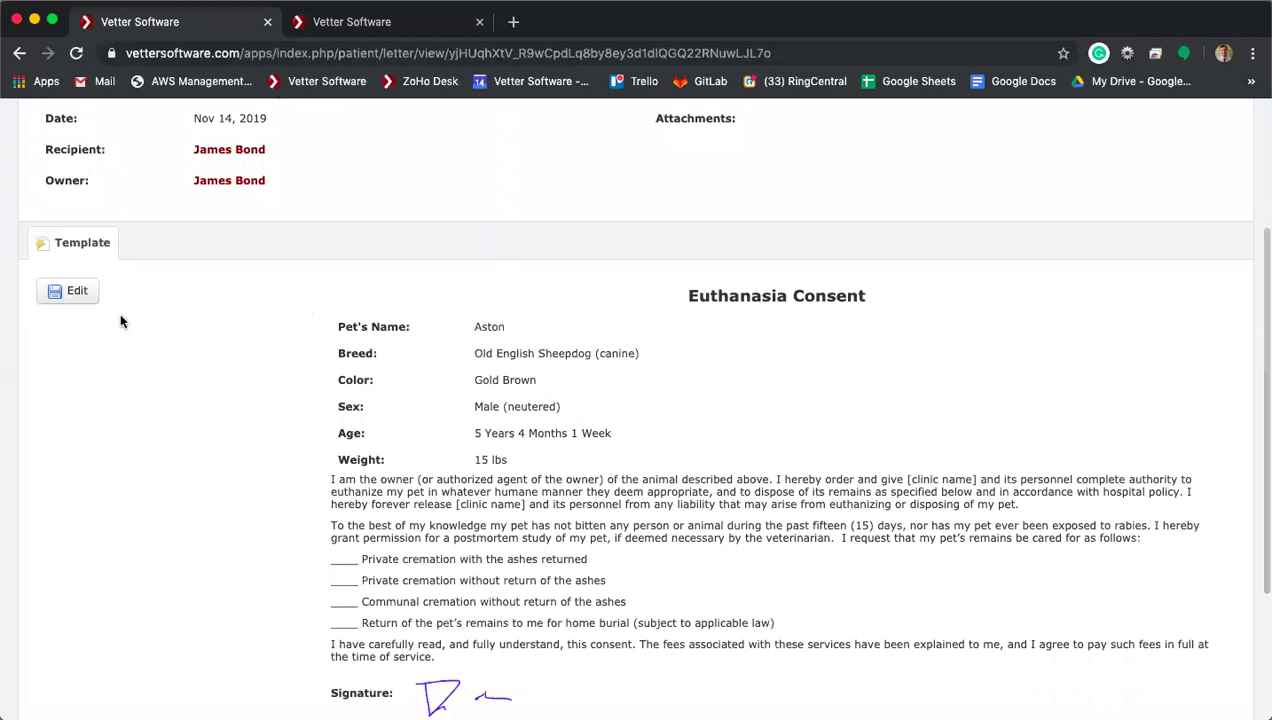
{"action": "left_click", "coordinate": [68, 292]}
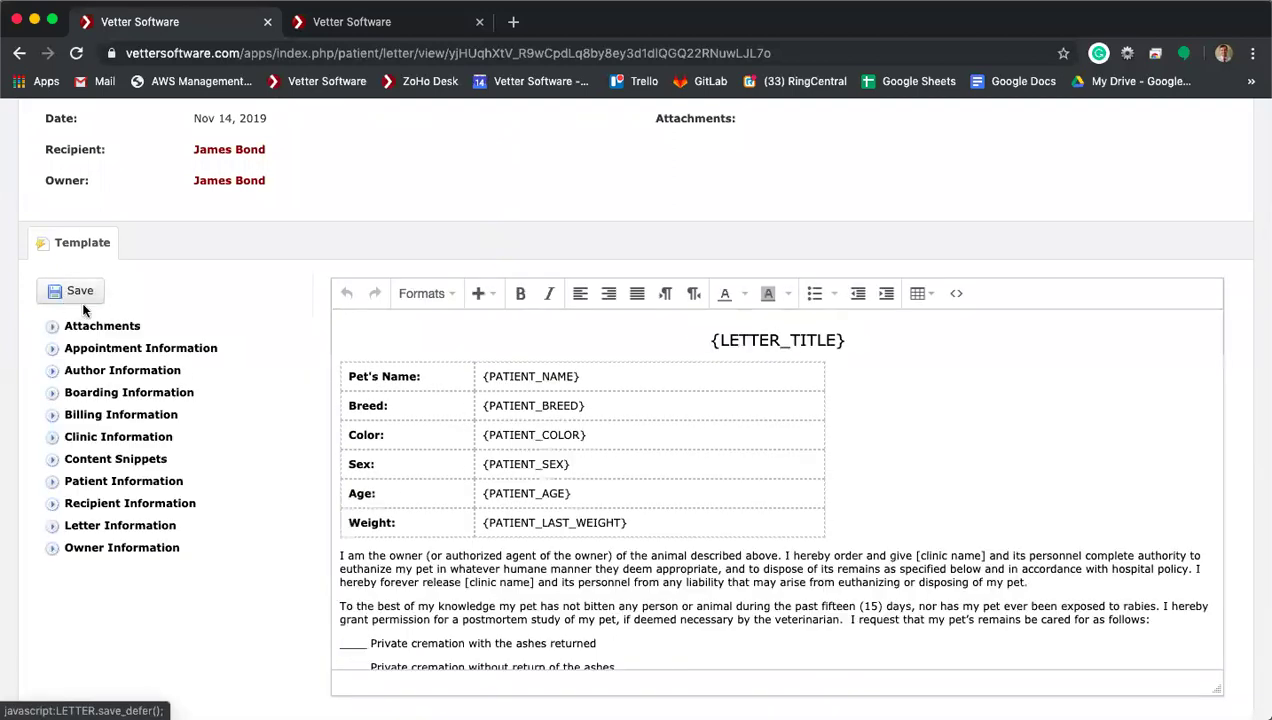
{"action": "left_click", "coordinate": [54, 327]}
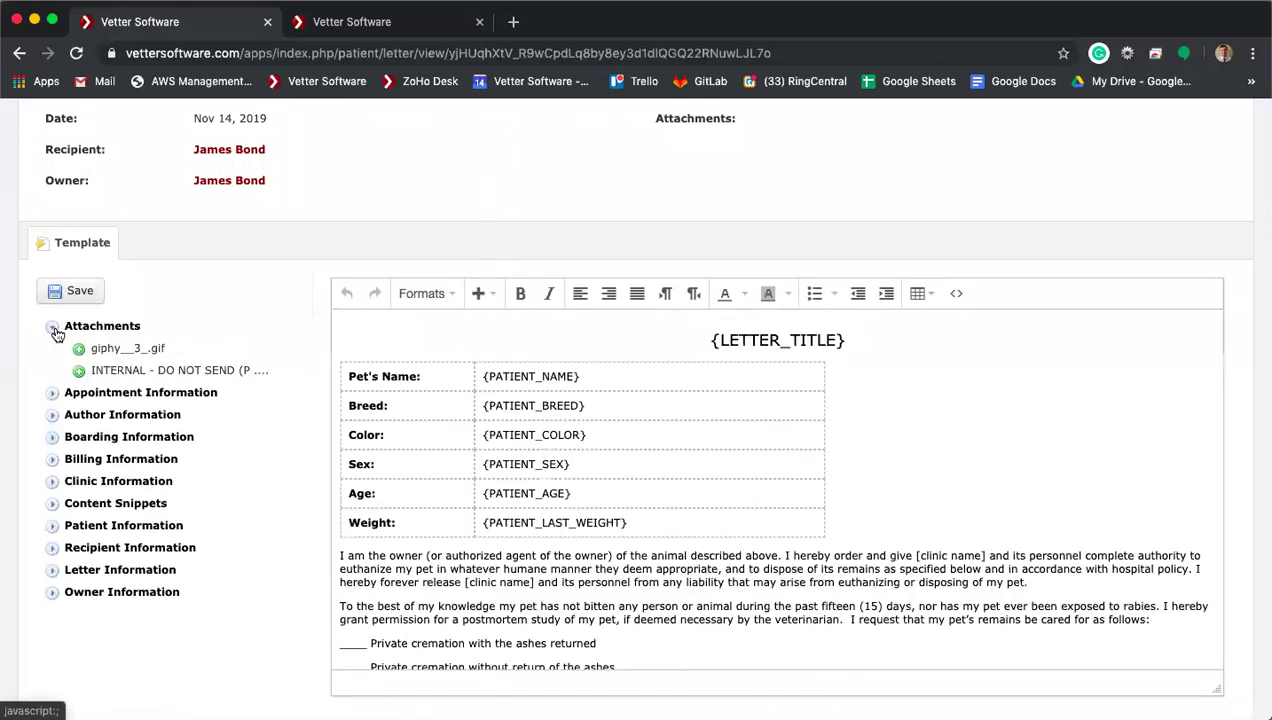
{"action": "left_click", "coordinate": [55, 504]}
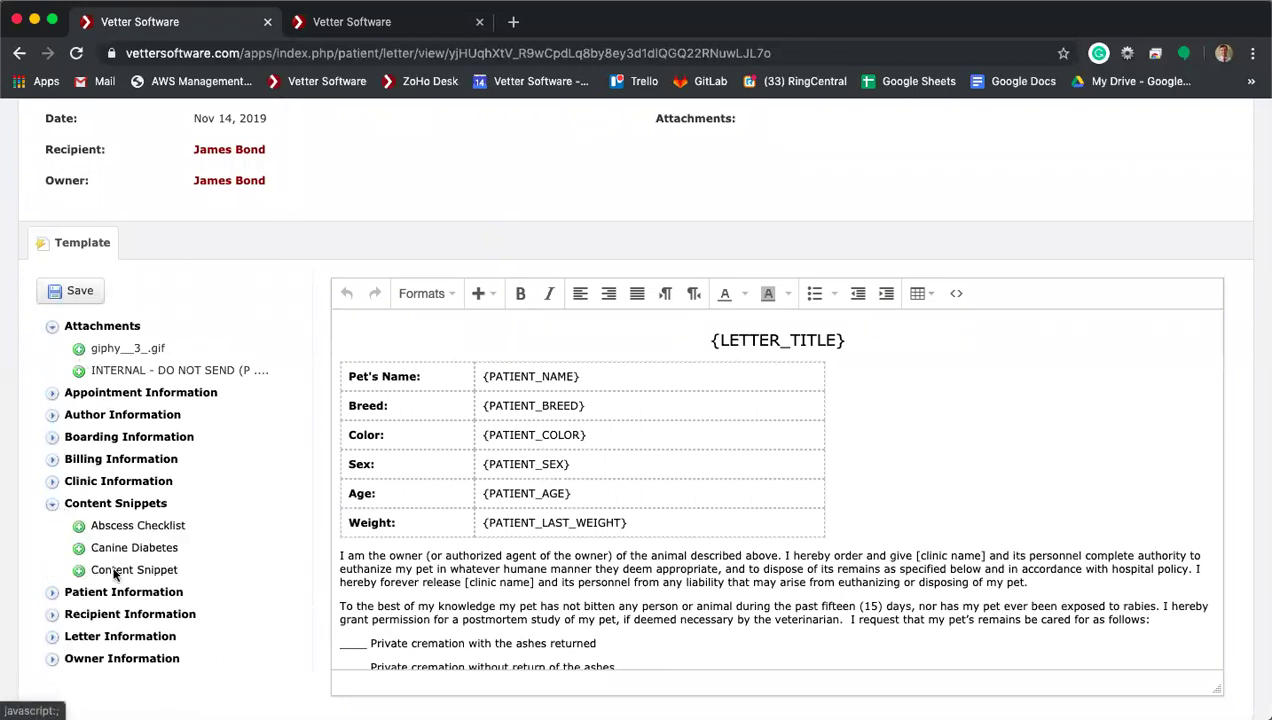
Step: Insert the Abscess Checklist content snippet on a new line after the letter's first consent paragraph
{"action": "left_click", "coordinate": [558, 590]}
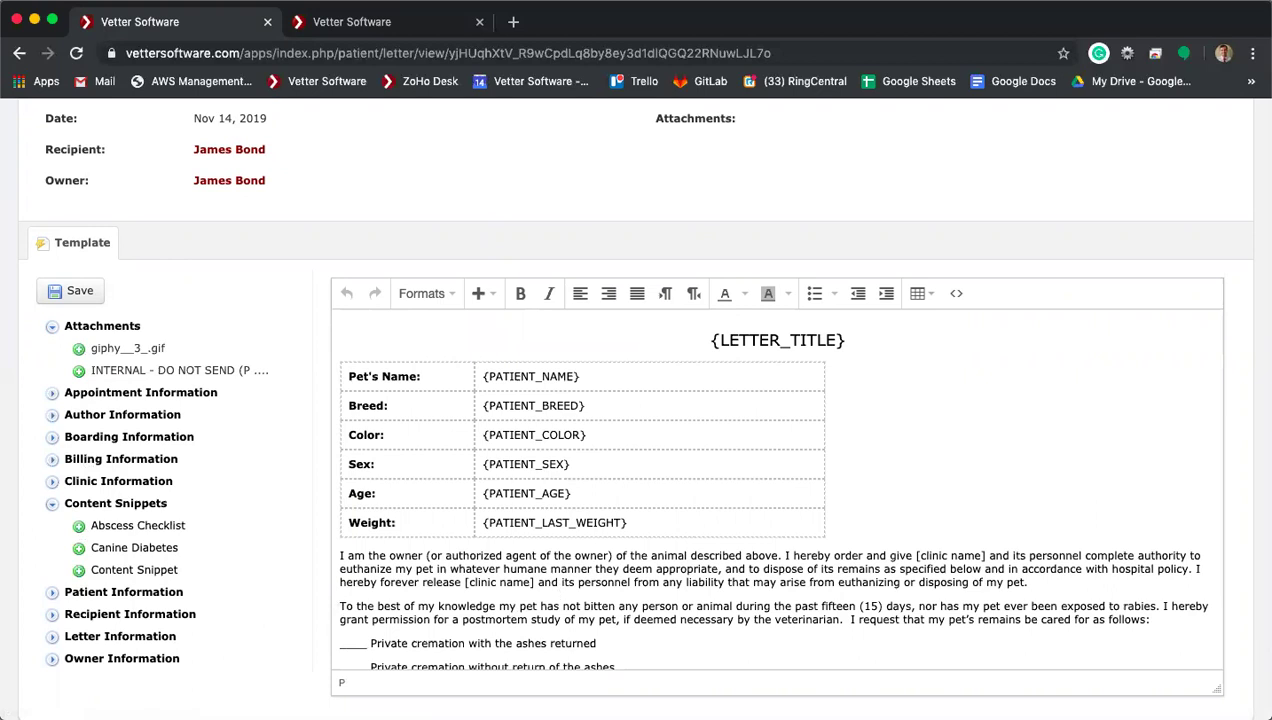
{"action": "key", "text": "Return"}
{"action": "key", "text": "Return"}
{"action": "key", "text": "Up"}
{"action": "key", "text": "Up"}
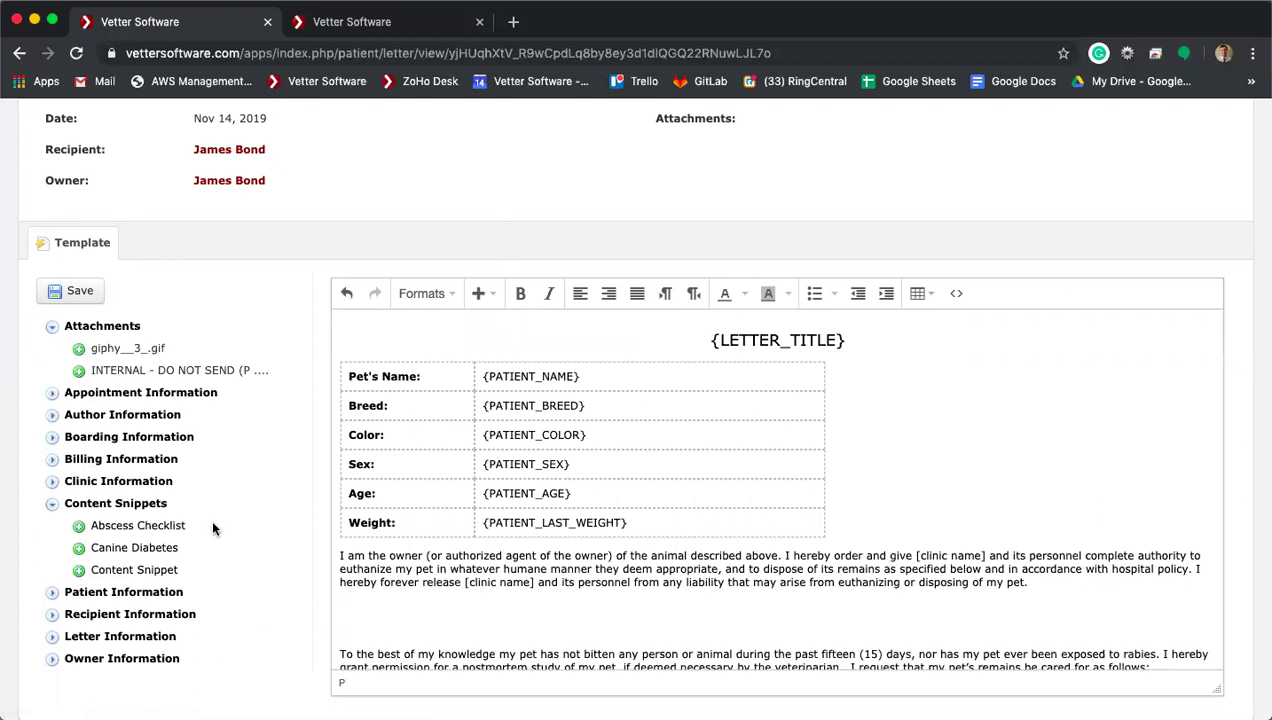
{"action": "left_click", "coordinate": [80, 530]}
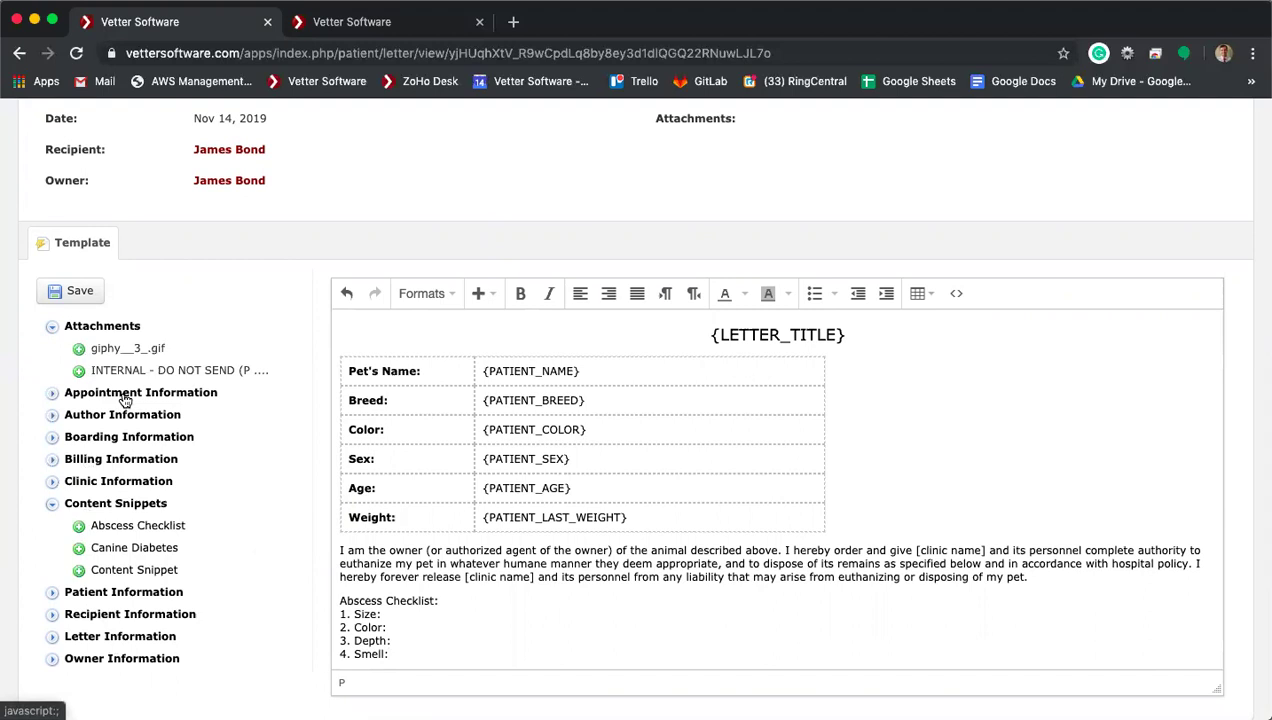
Step: Return to Aston's patient record and look through the history entries
{"action": "scroll", "coordinate": [343, 174], "scroll_direction": "up", "scroll_amount": 4}
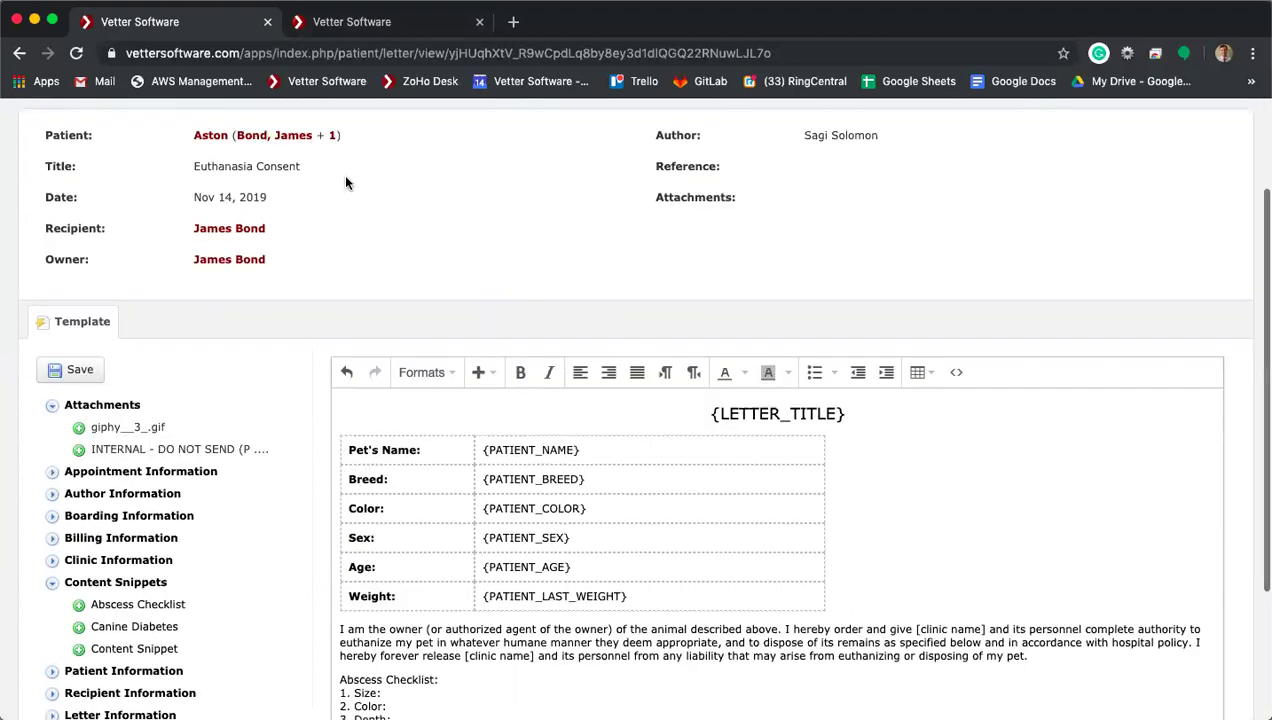
{"action": "left_click", "coordinate": [219, 273]}
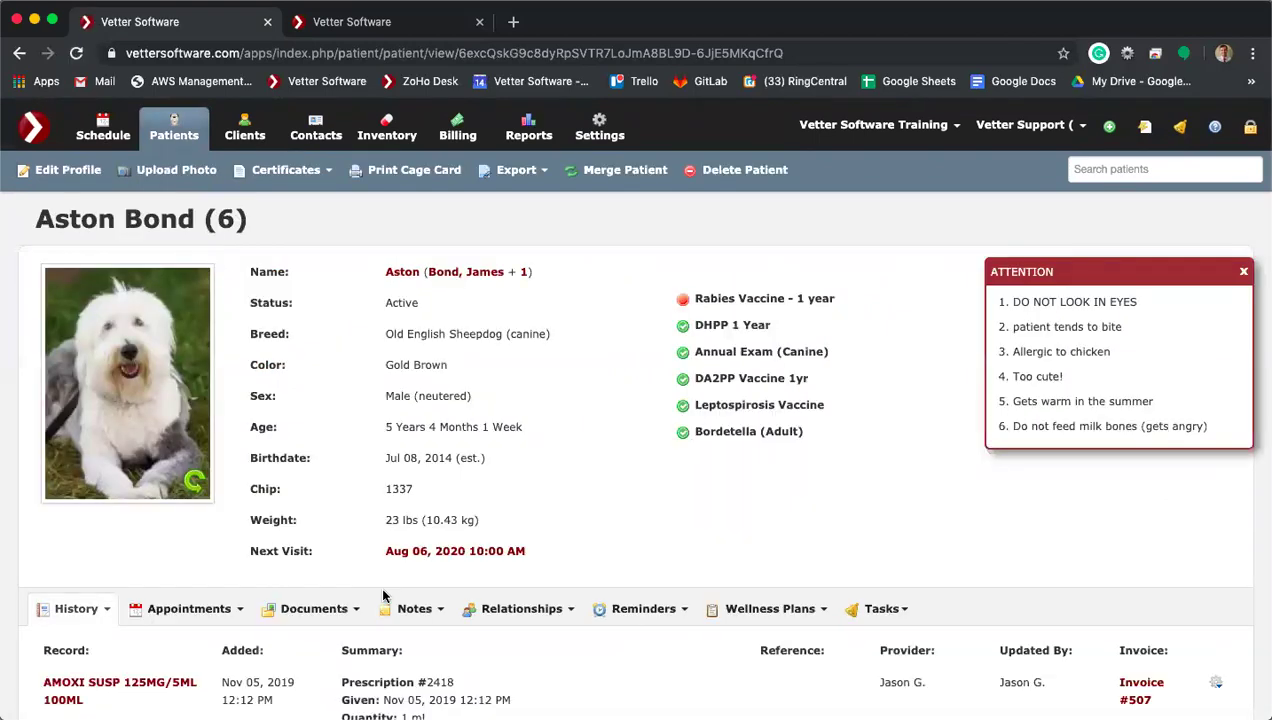
{"action": "scroll", "coordinate": [355, 515], "scroll_direction": "down", "scroll_amount": 2}
{"action": "scroll", "coordinate": [355, 515], "scroll_direction": "down", "scroll_amount": 5}
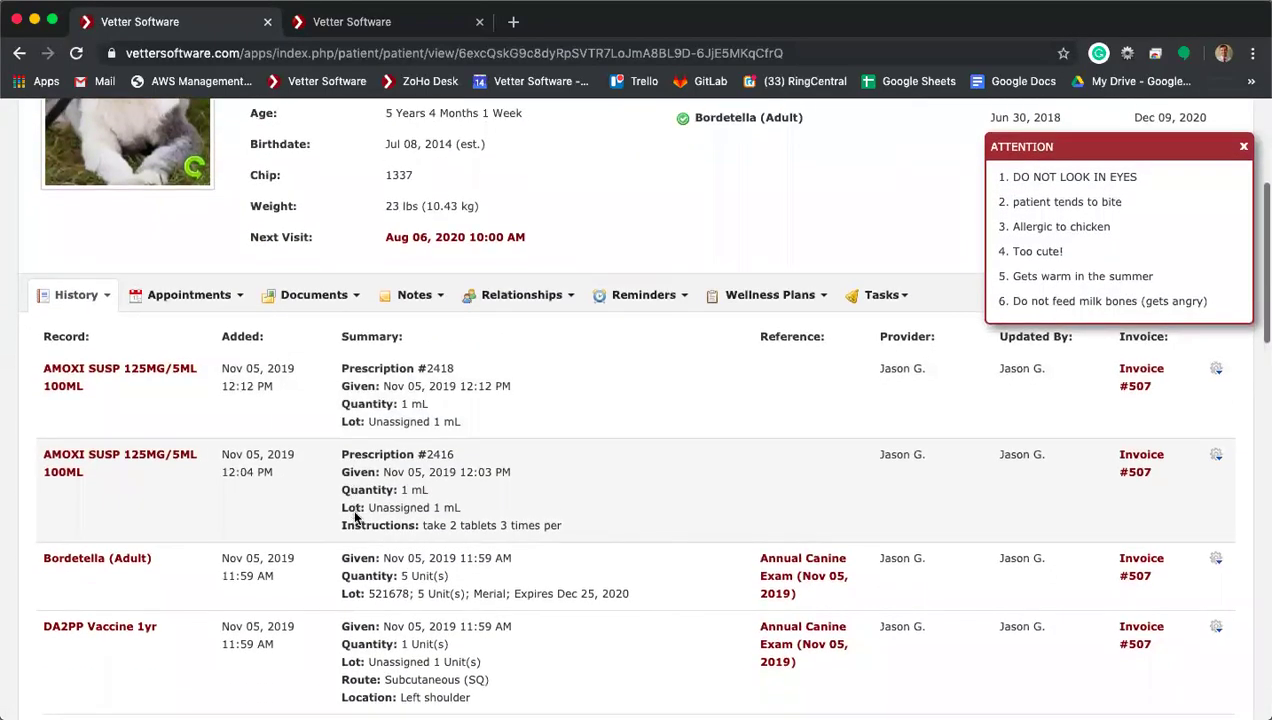
{"action": "scroll", "coordinate": [355, 512], "scroll_direction": "down", "scroll_amount": 3}
{"action": "scroll", "coordinate": [355, 512], "scroll_direction": "down", "scroll_amount": 2}
{"action": "scroll", "coordinate": [355, 515], "scroll_direction": "up", "scroll_amount": 10}
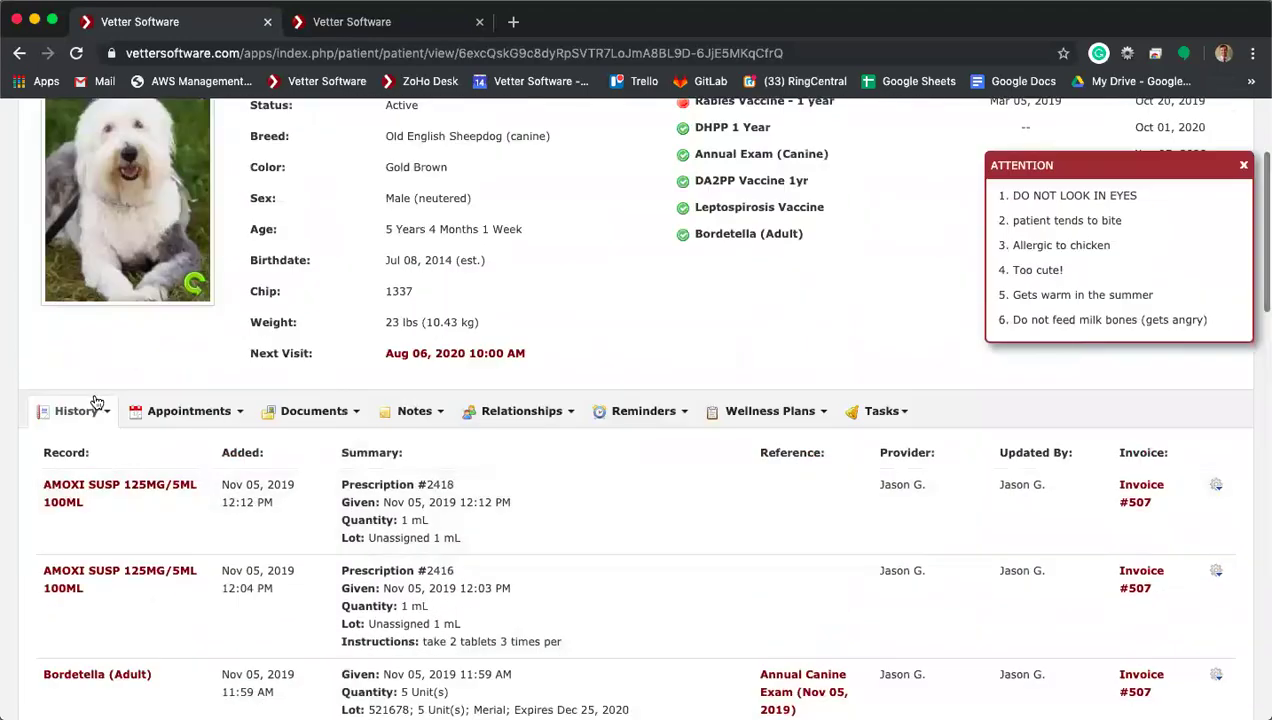
Step: Filter Aston's history to medical notes and open the Annual Canine Exam of Nov 05, 2019
{"action": "left_click", "coordinate": [96, 402]}
{"action": "mouse_move", "coordinate": [150, 563]}
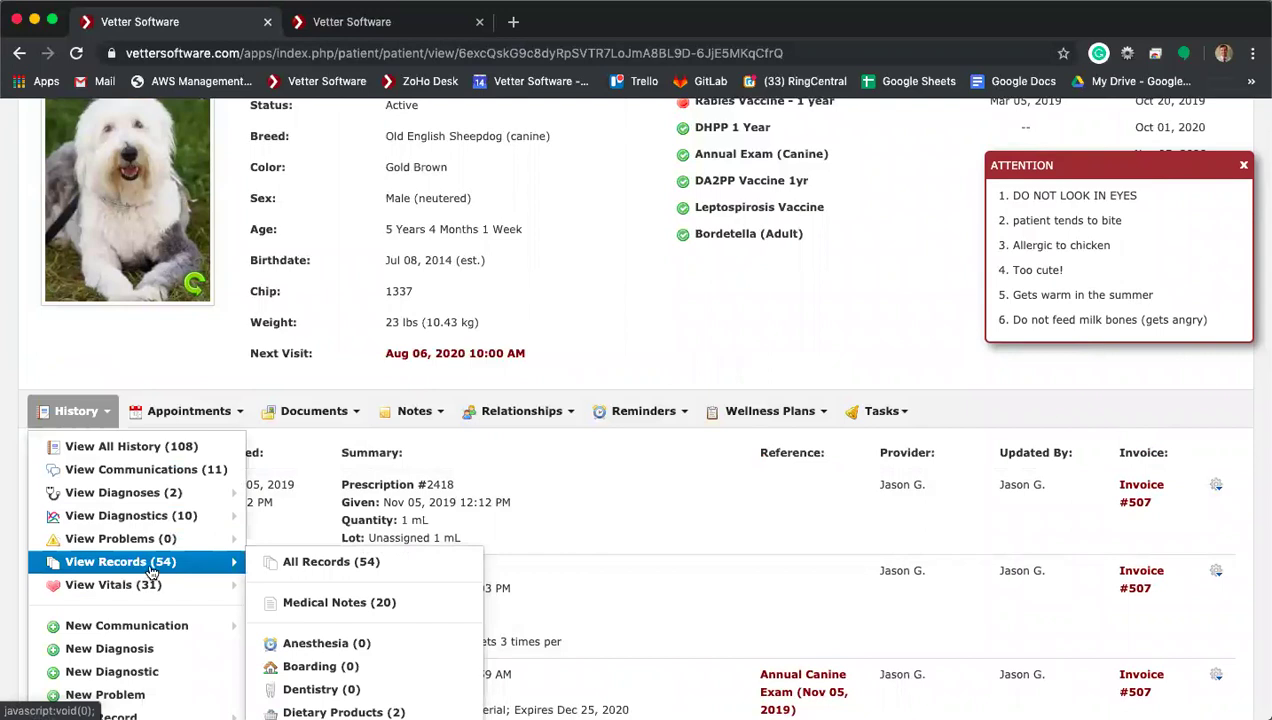
{"action": "left_click", "coordinate": [340, 602]}
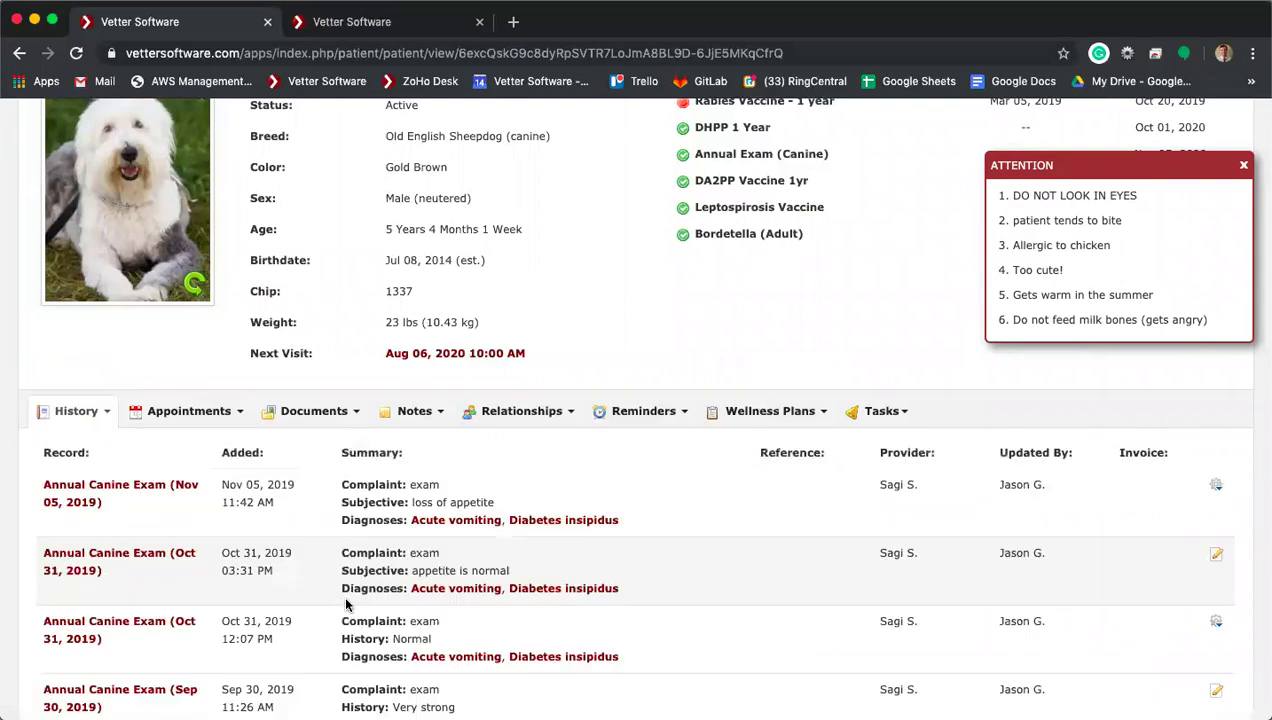
{"action": "left_click", "coordinate": [131, 492]}
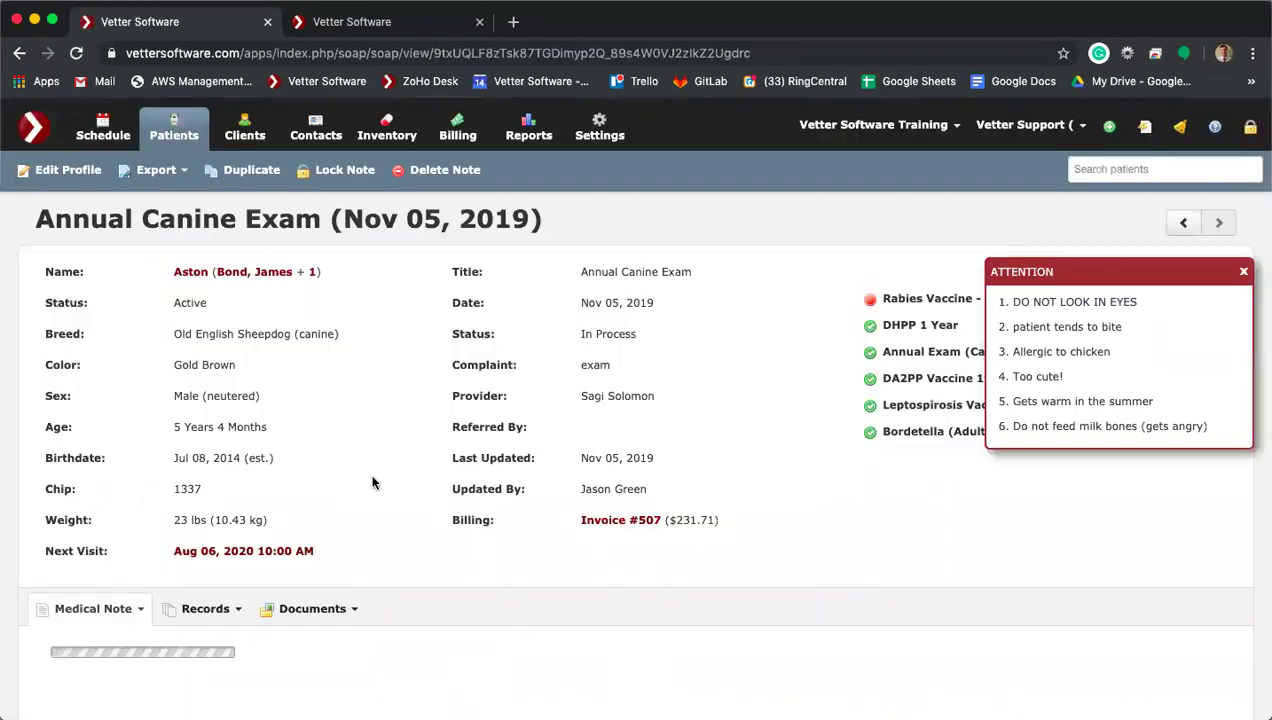
Step: Create a new letter from the exam note using the Anesthesia Consent template, with the first listed owner selected
{"action": "scroll", "coordinate": [372, 483], "scroll_direction": "down", "scroll_amount": 1}
{"action": "scroll", "coordinate": [372, 483], "scroll_direction": "down", "scroll_amount": 3}
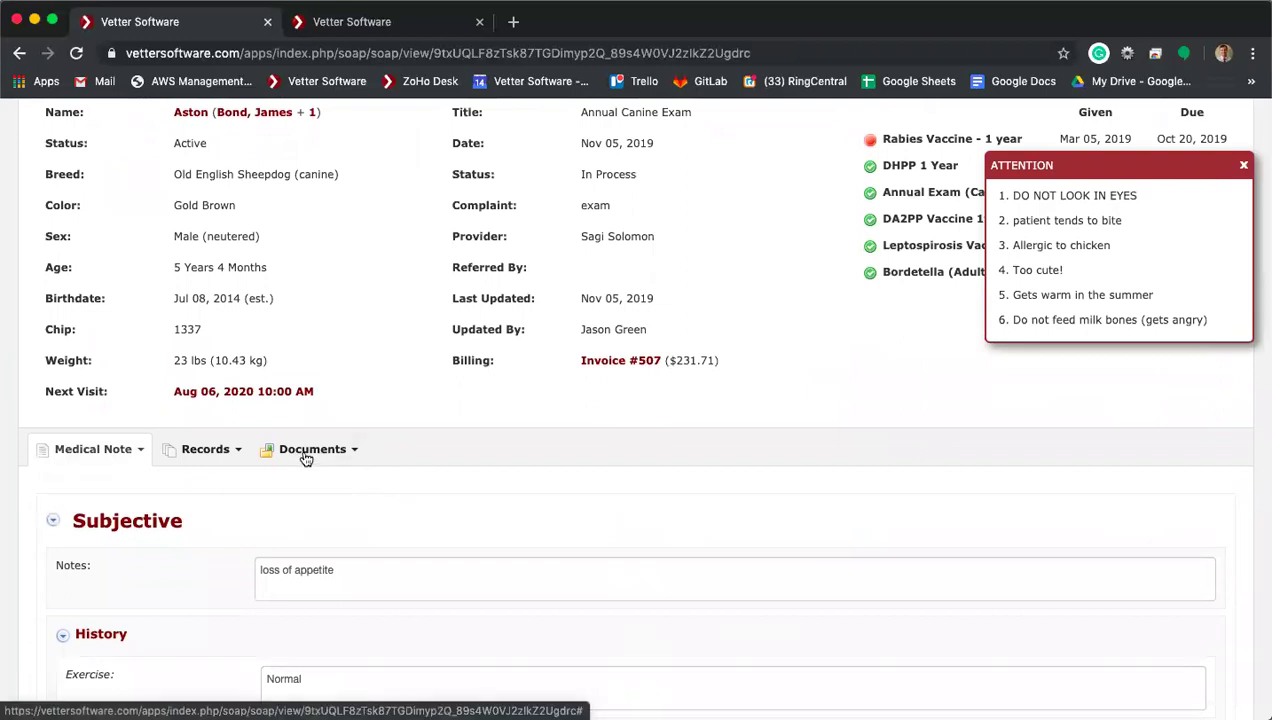
{"action": "left_click", "coordinate": [306, 452]}
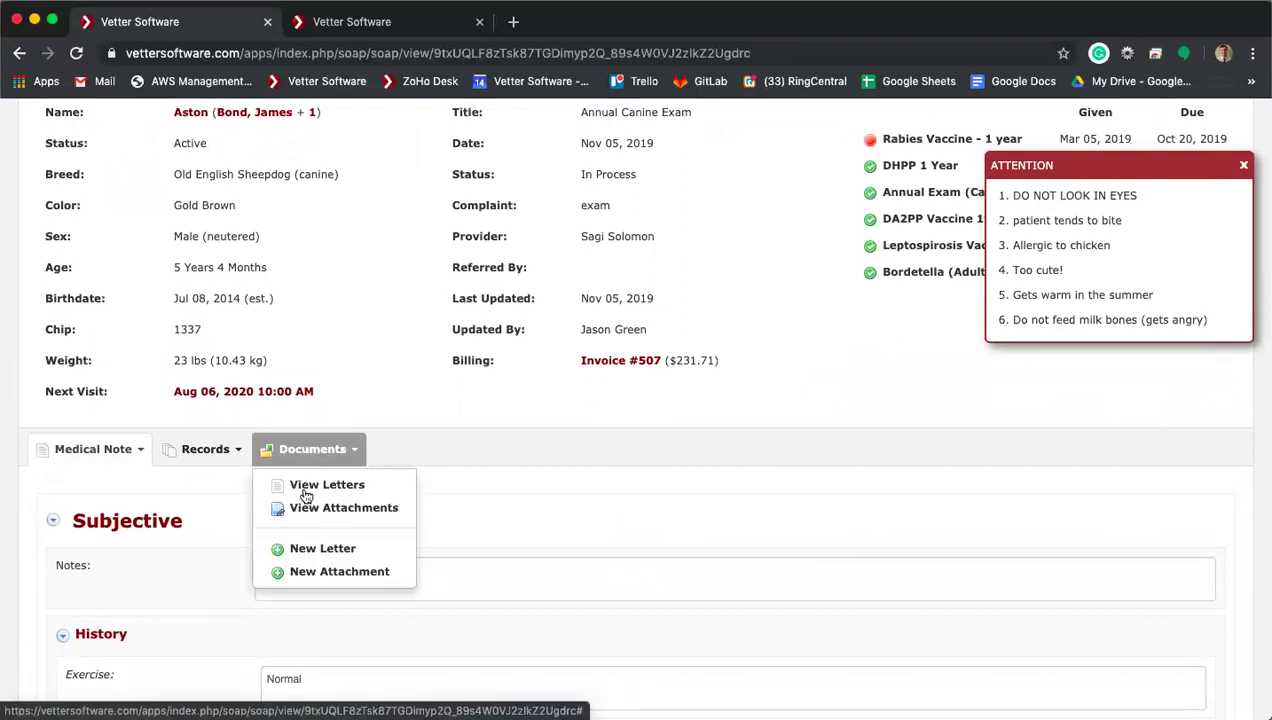
{"action": "left_click", "coordinate": [320, 547]}
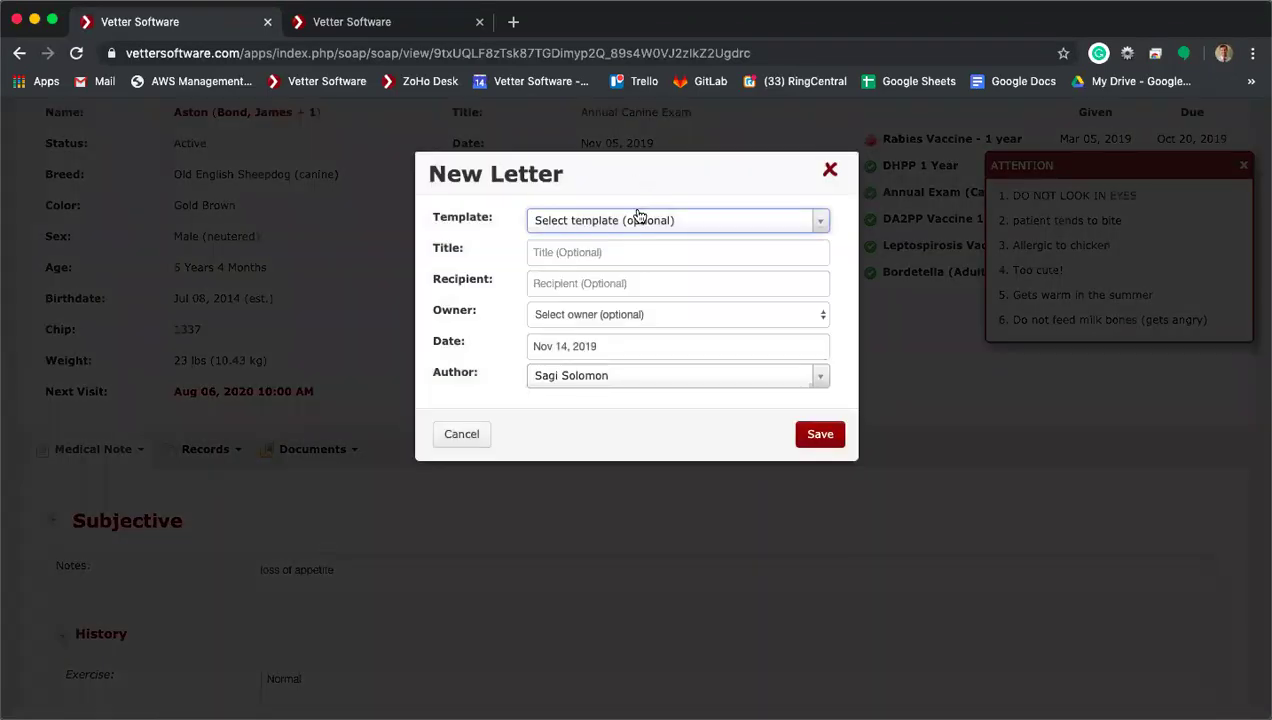
{"action": "left_click", "coordinate": [639, 218]}
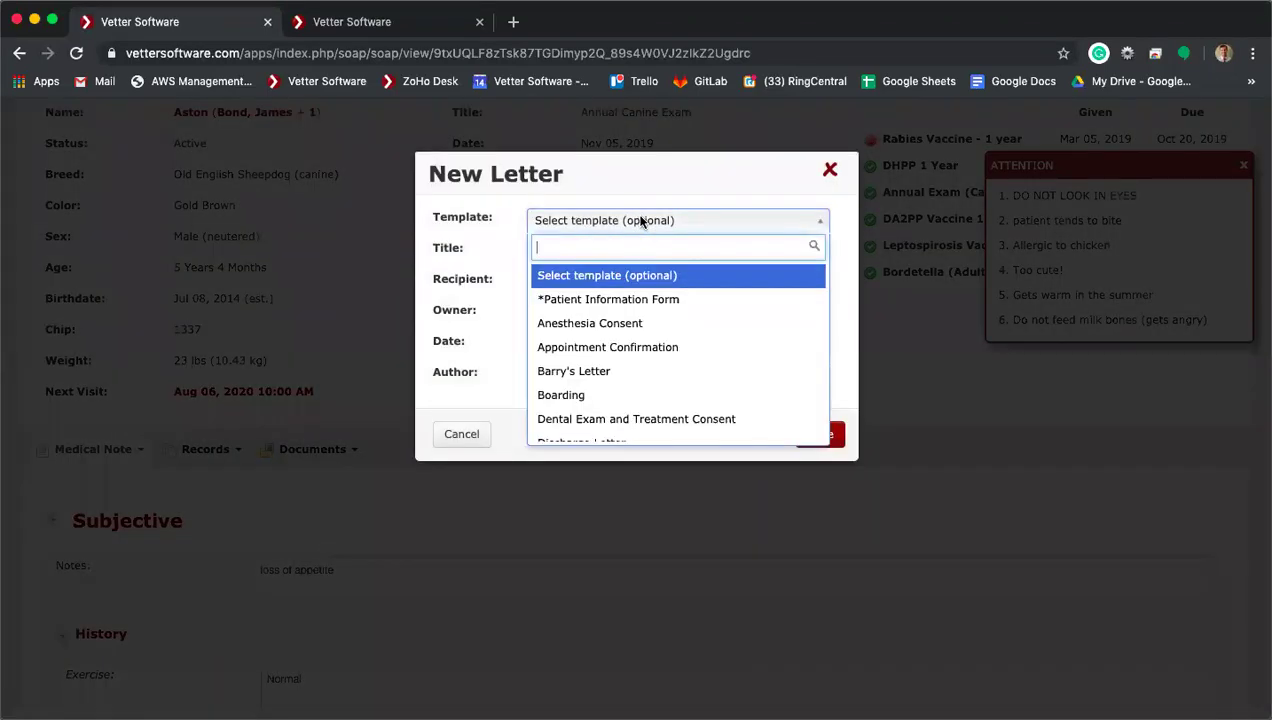
{"action": "left_click", "coordinate": [662, 334]}
{"action": "left_click", "coordinate": [630, 315]}
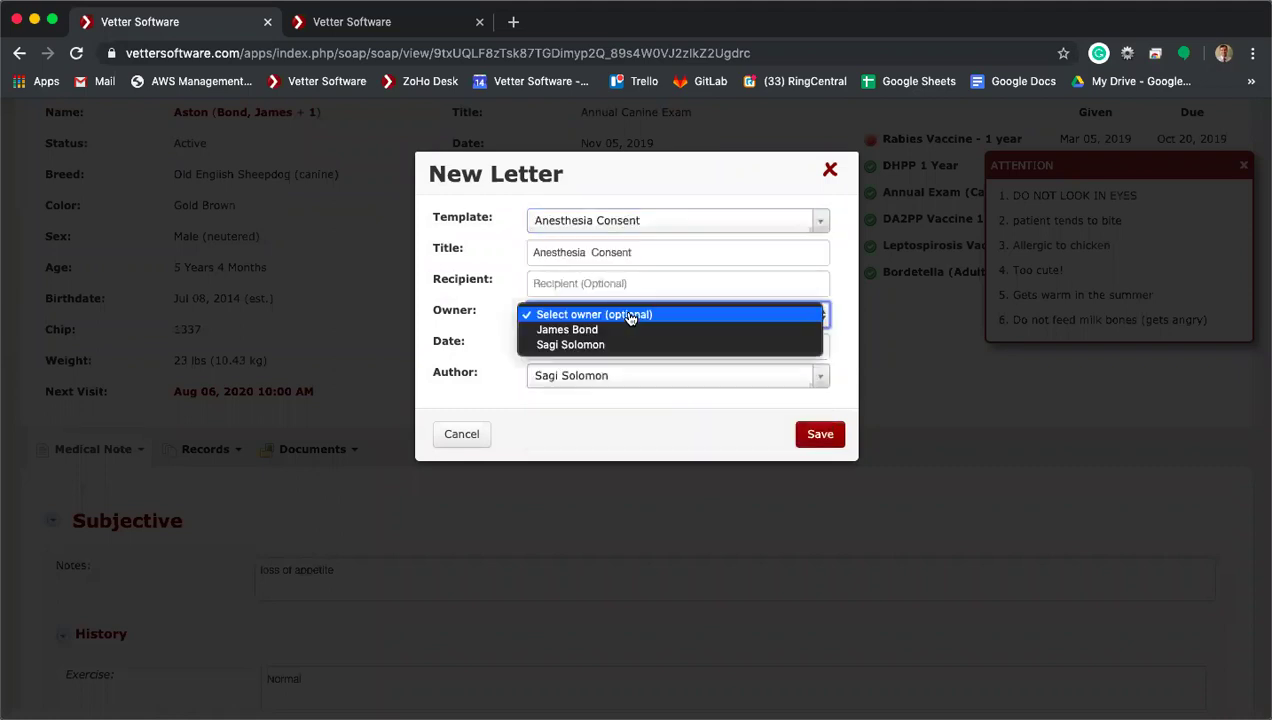
{"action": "left_click", "coordinate": [627, 330]}
{"action": "left_click", "coordinate": [826, 439]}
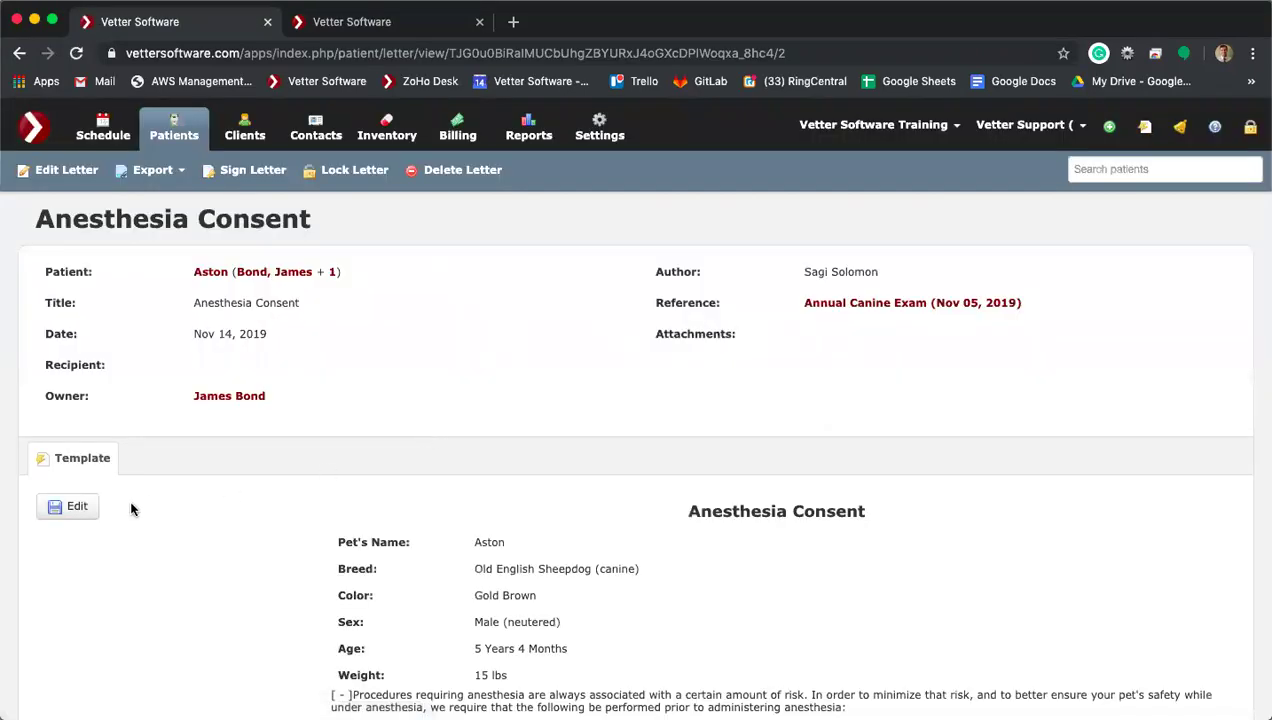
Step: Open the new letter for editing and expand the Medical Note Information and Medical Records placeholder groups
{"action": "left_click", "coordinate": [90, 508]}
{"action": "scroll", "coordinate": [224, 486], "scroll_direction": "down", "scroll_amount": 2}
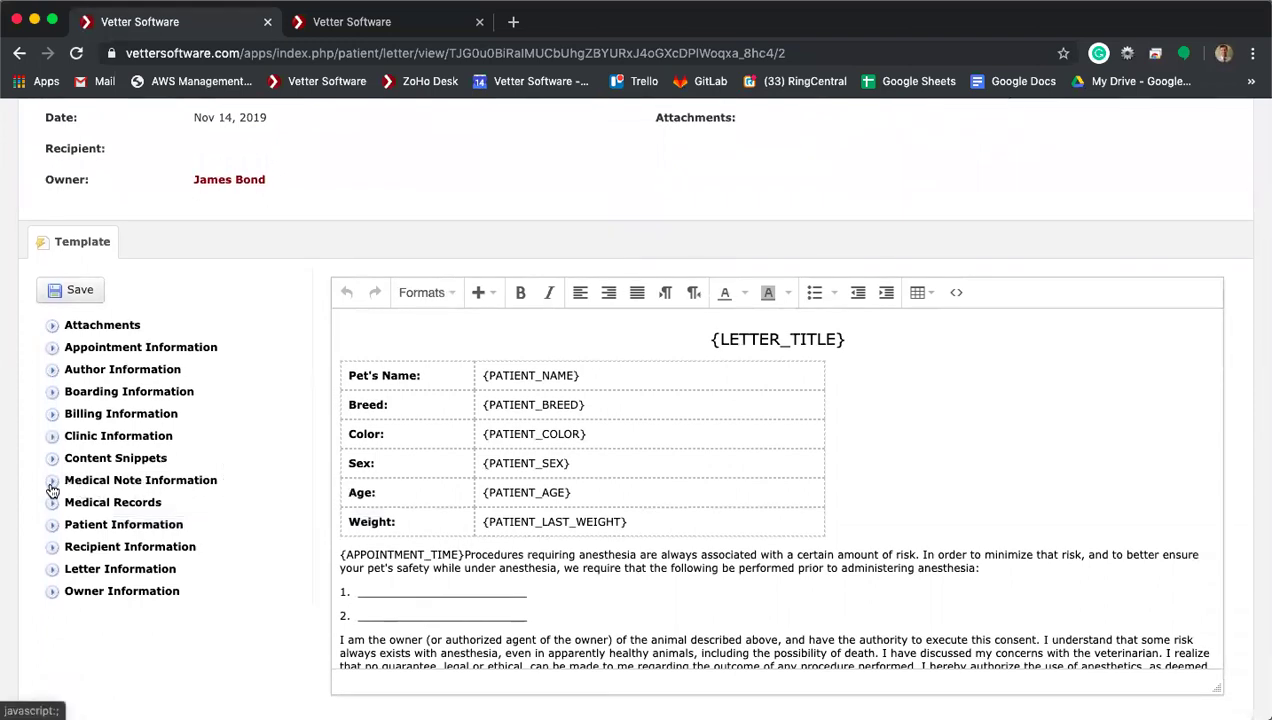
{"action": "left_click", "coordinate": [52, 482]}
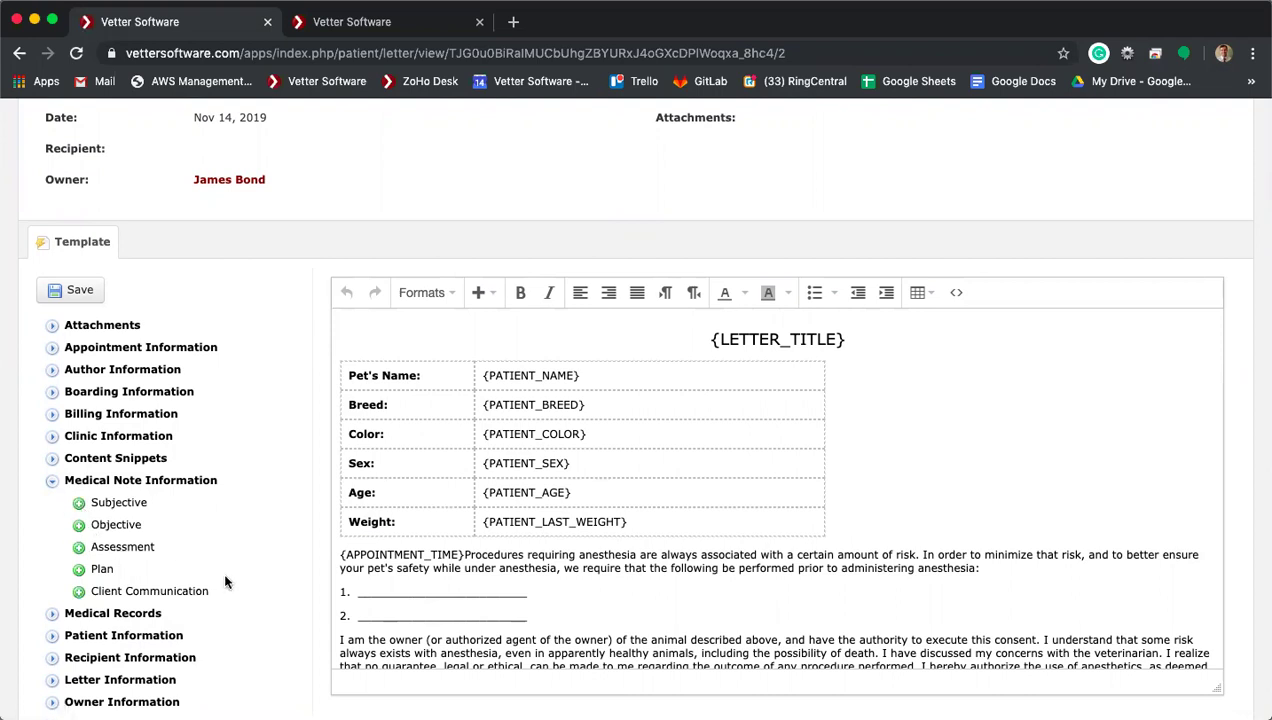
{"action": "scroll", "coordinate": [223, 570], "scroll_direction": "down", "scroll_amount": 1}
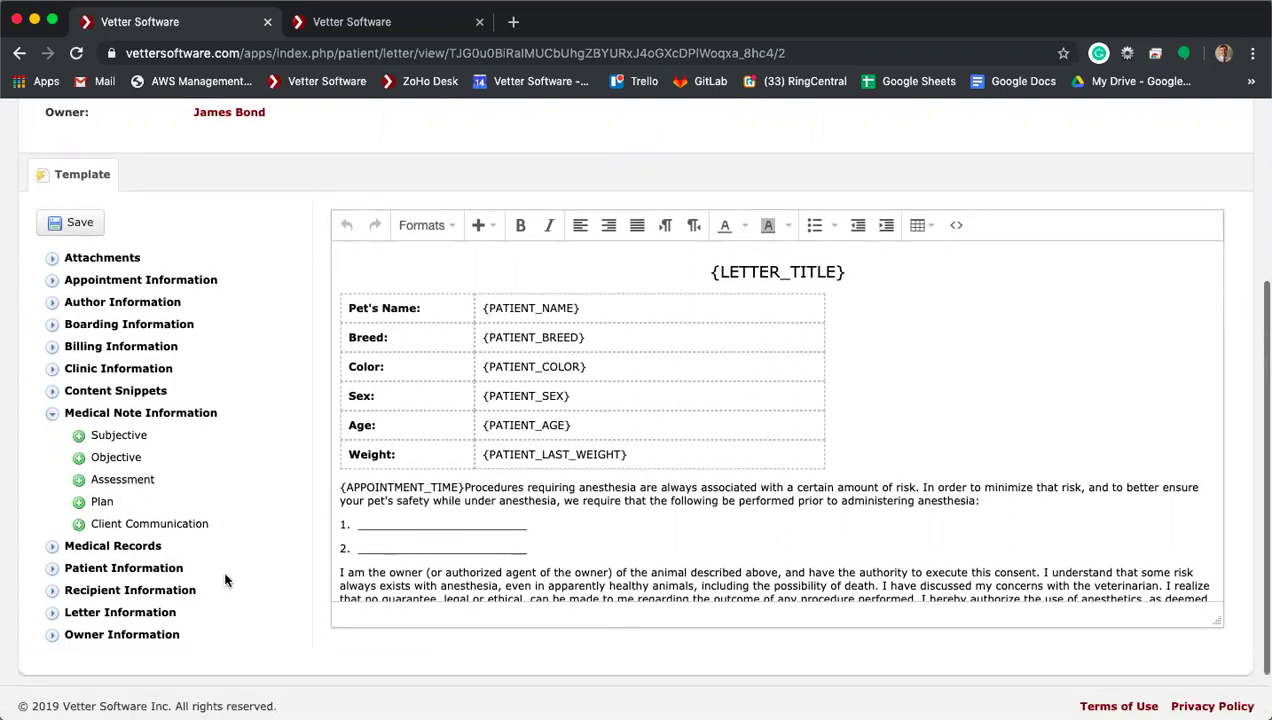
{"action": "left_click", "coordinate": [55, 549]}
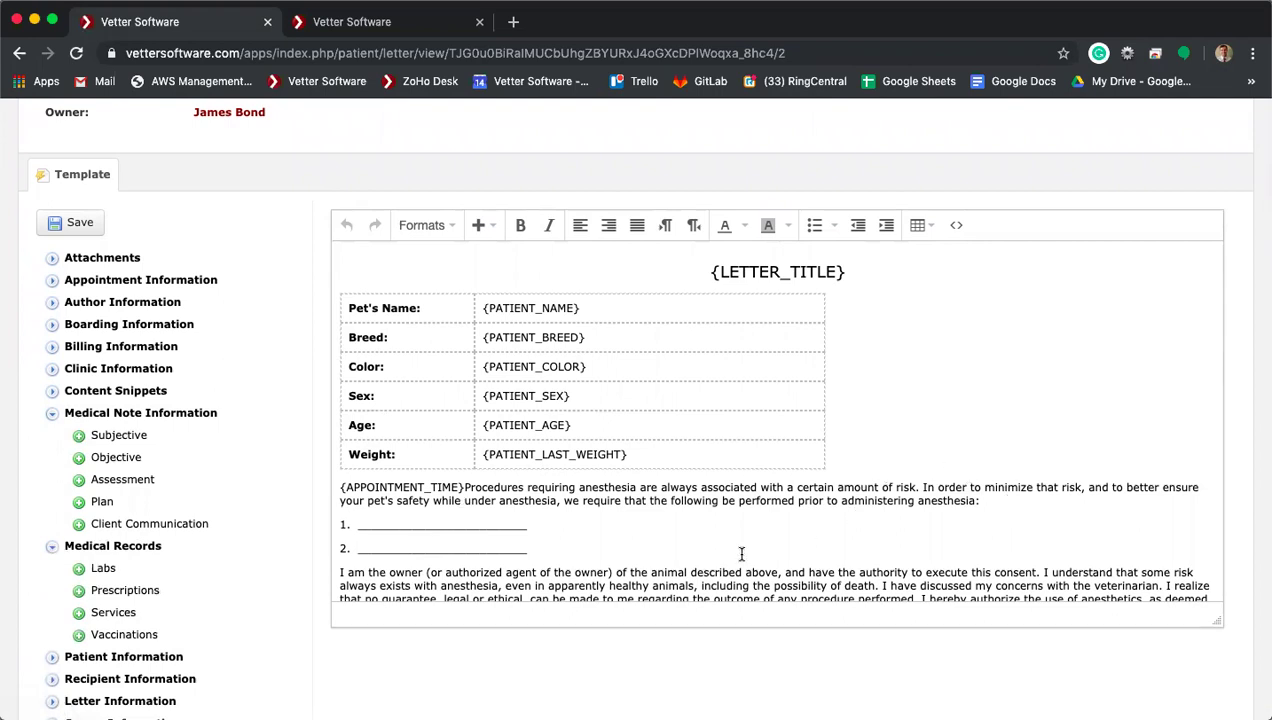
Step: Insert the Prescriptions placeholder below the date with blank lines around it, save the letter, and review the generated prescriptions table
{"action": "scroll", "coordinate": [733, 535], "scroll_direction": "down", "scroll_amount": 2}
{"action": "scroll", "coordinate": [735, 535], "scroll_direction": "down", "scroll_amount": 3}
{"action": "left_click", "coordinate": [489, 525]}
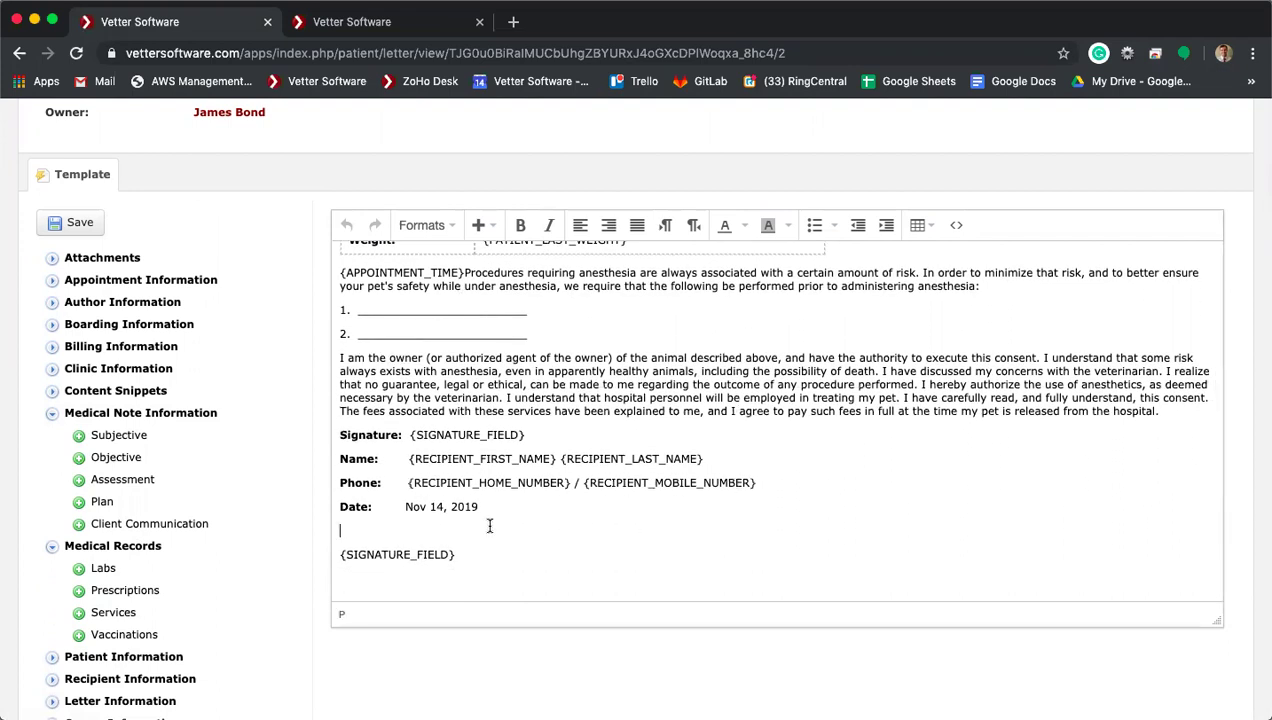
{"action": "key", "text": "Return"}
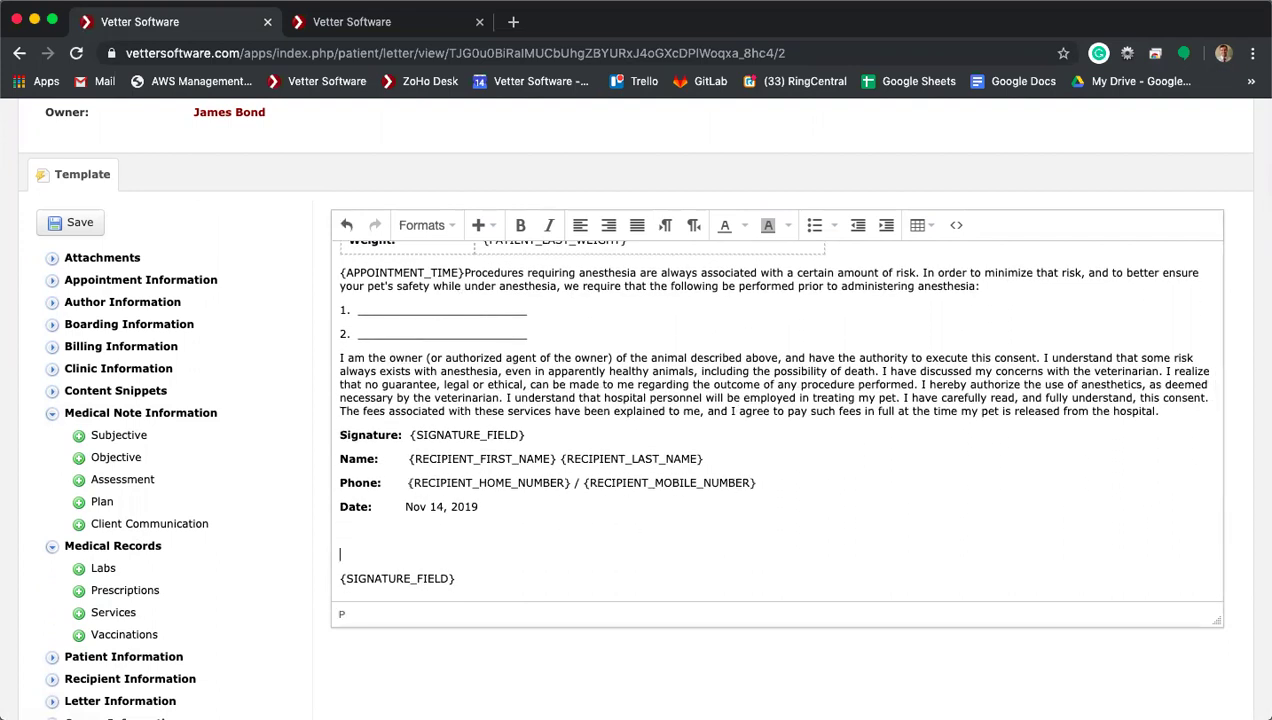
{"action": "left_click", "coordinate": [84, 590]}
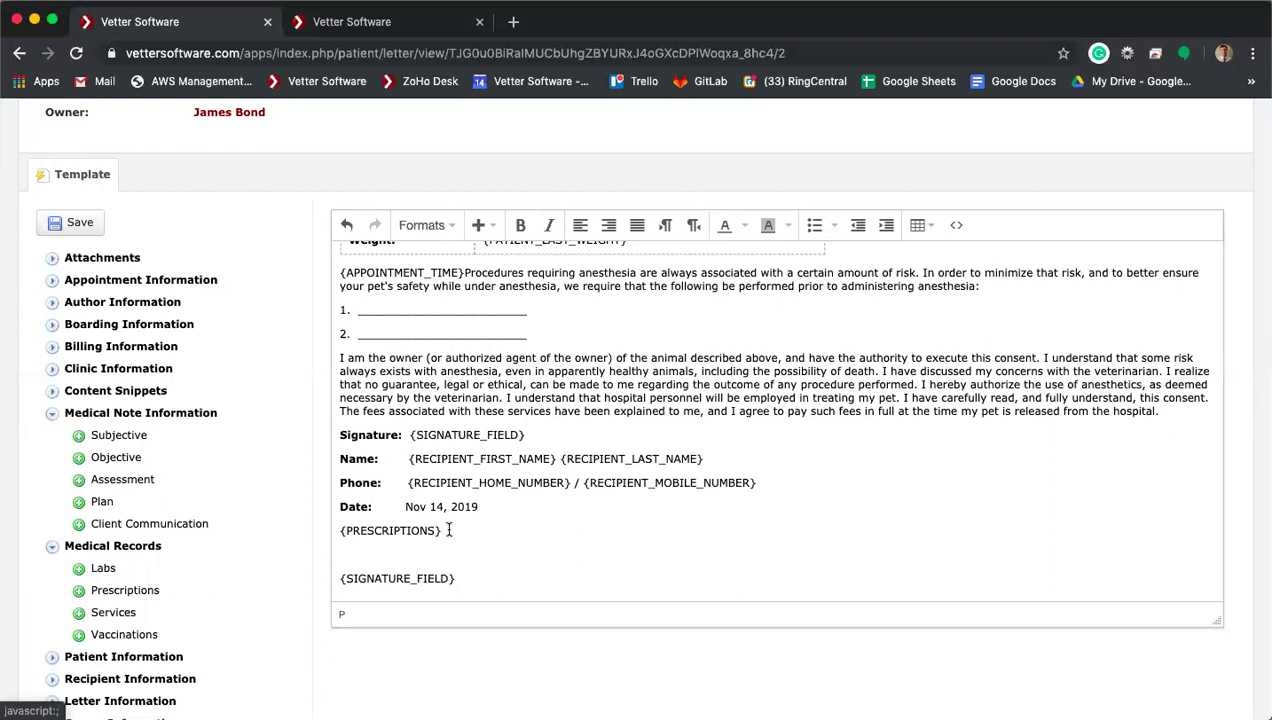
{"action": "left_click", "coordinate": [340, 531]}
{"action": "key", "text": "Return"}
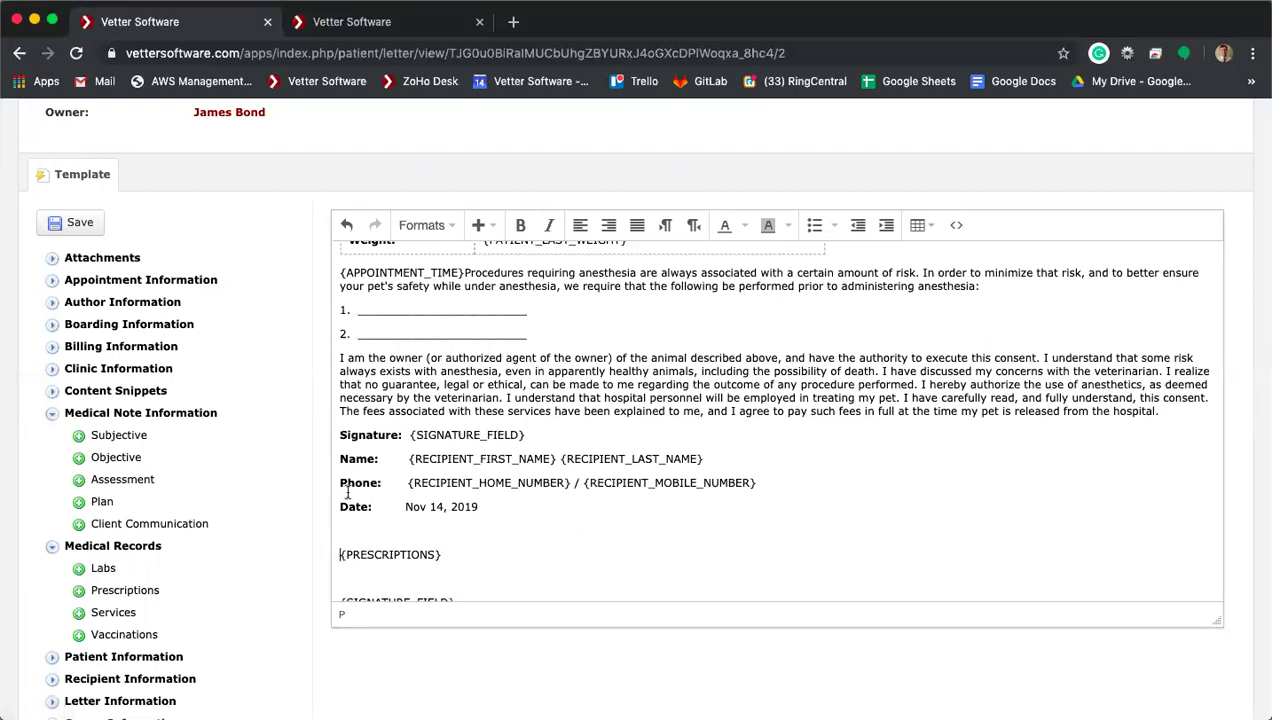
{"action": "left_click", "coordinate": [85, 227]}
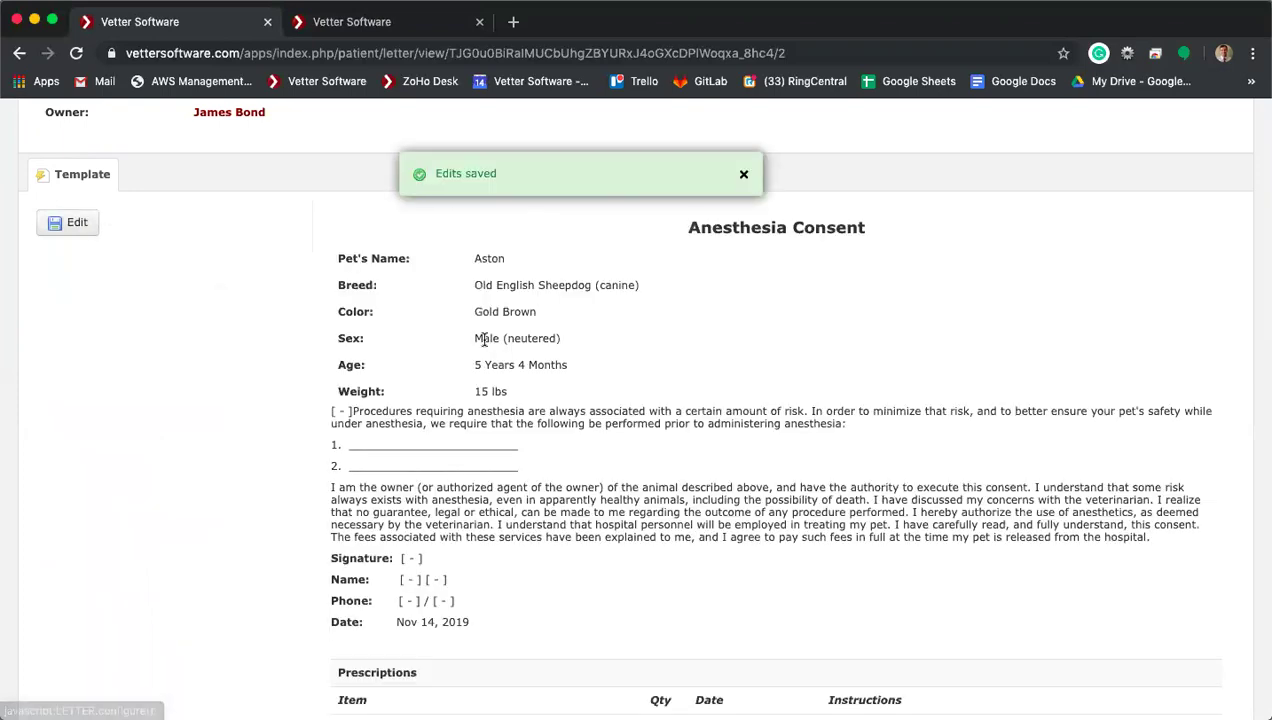
{"action": "scroll", "coordinate": [516, 513], "scroll_direction": "down", "scroll_amount": 5}
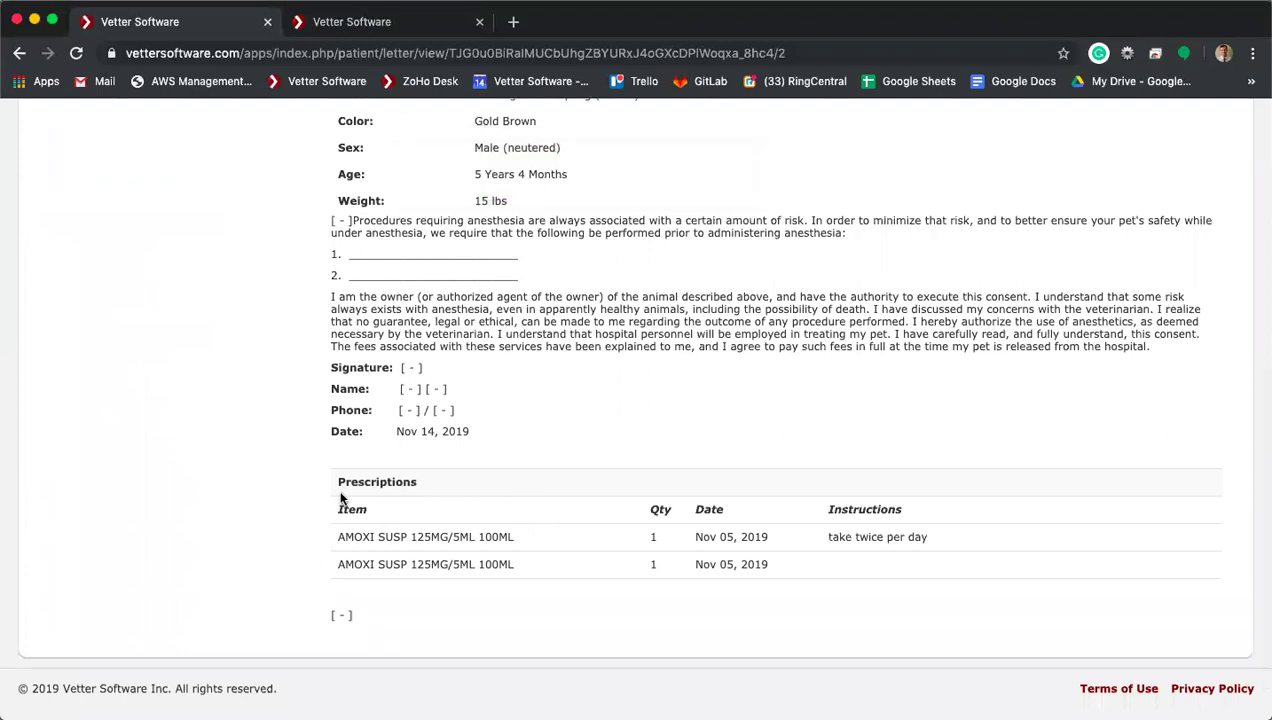
{"action": "left_click_drag", "start_coordinate": [539, 593], "coordinate": [378, 527]}
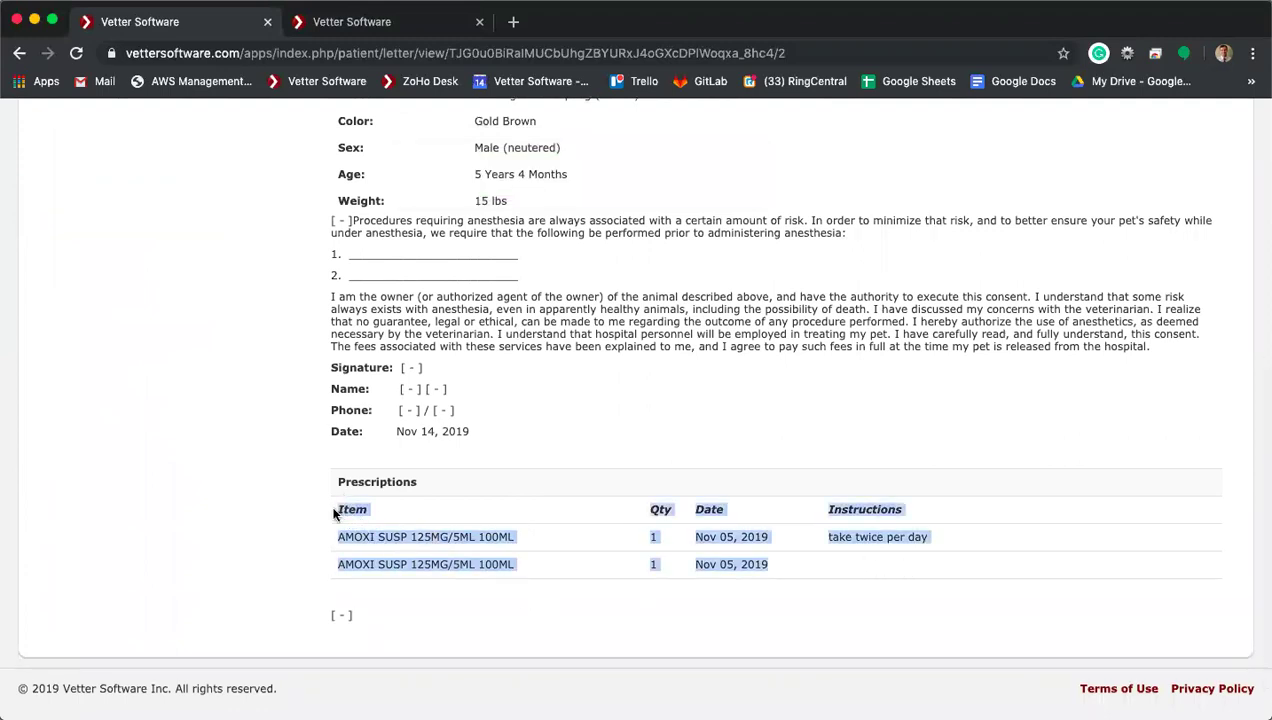
Step: Reopen the letter for editing and expand its Medical Records and Medical Note Information placeholders
{"action": "scroll", "coordinate": [155, 408], "scroll_direction": "up", "scroll_amount": 5}
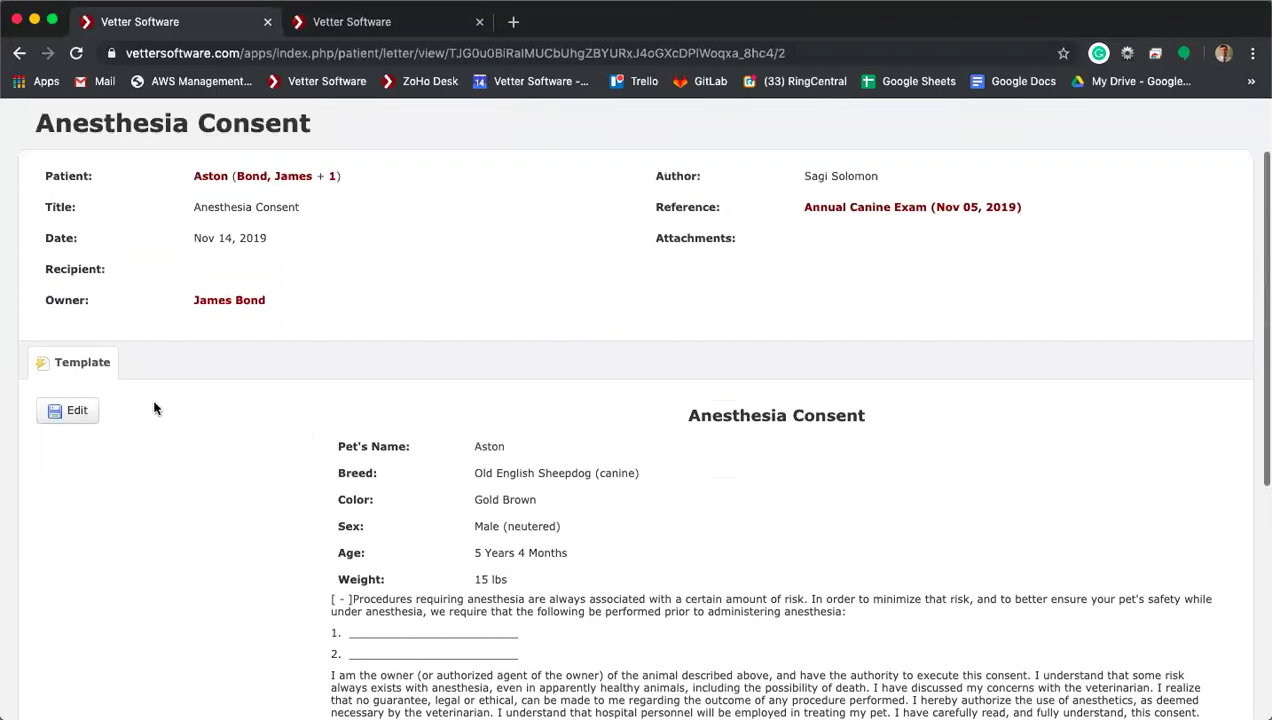
{"action": "left_click", "coordinate": [50, 415]}
{"action": "scroll", "coordinate": [218, 515], "scroll_direction": "down", "scroll_amount": 1}
{"action": "scroll", "coordinate": [218, 519], "scroll_direction": "down", "scroll_amount": 1}
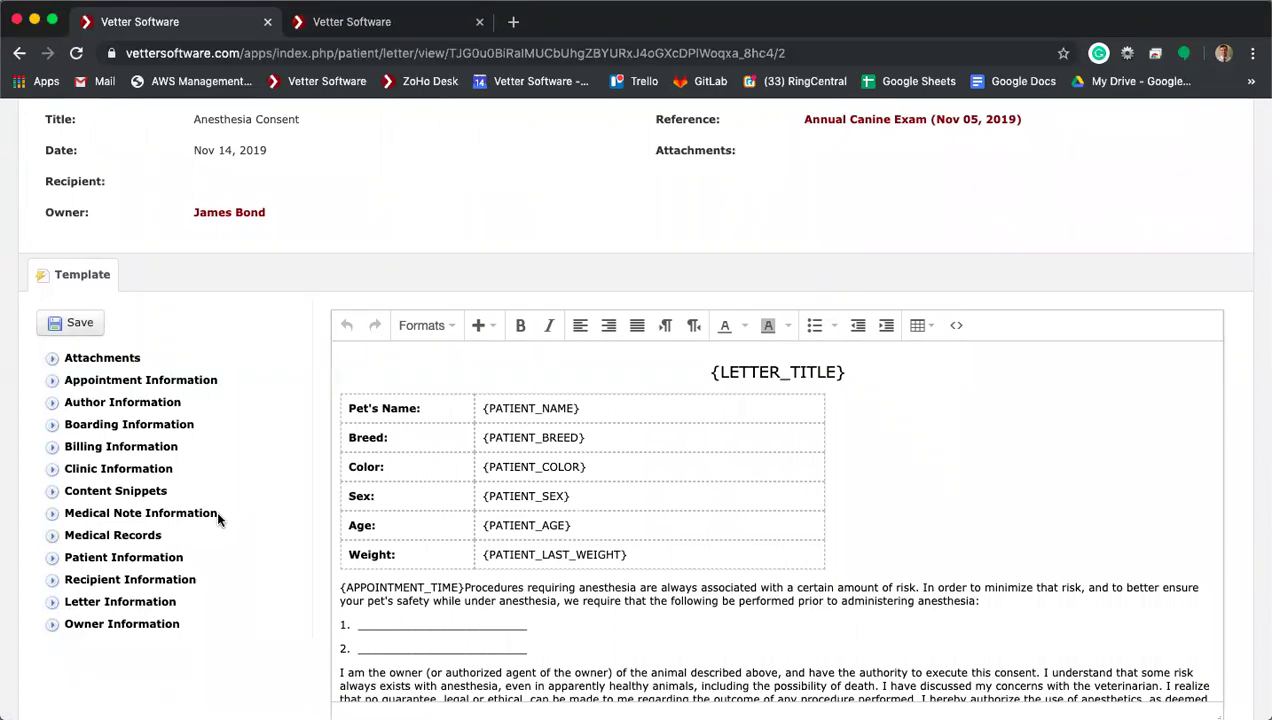
{"action": "left_click", "coordinate": [53, 536]}
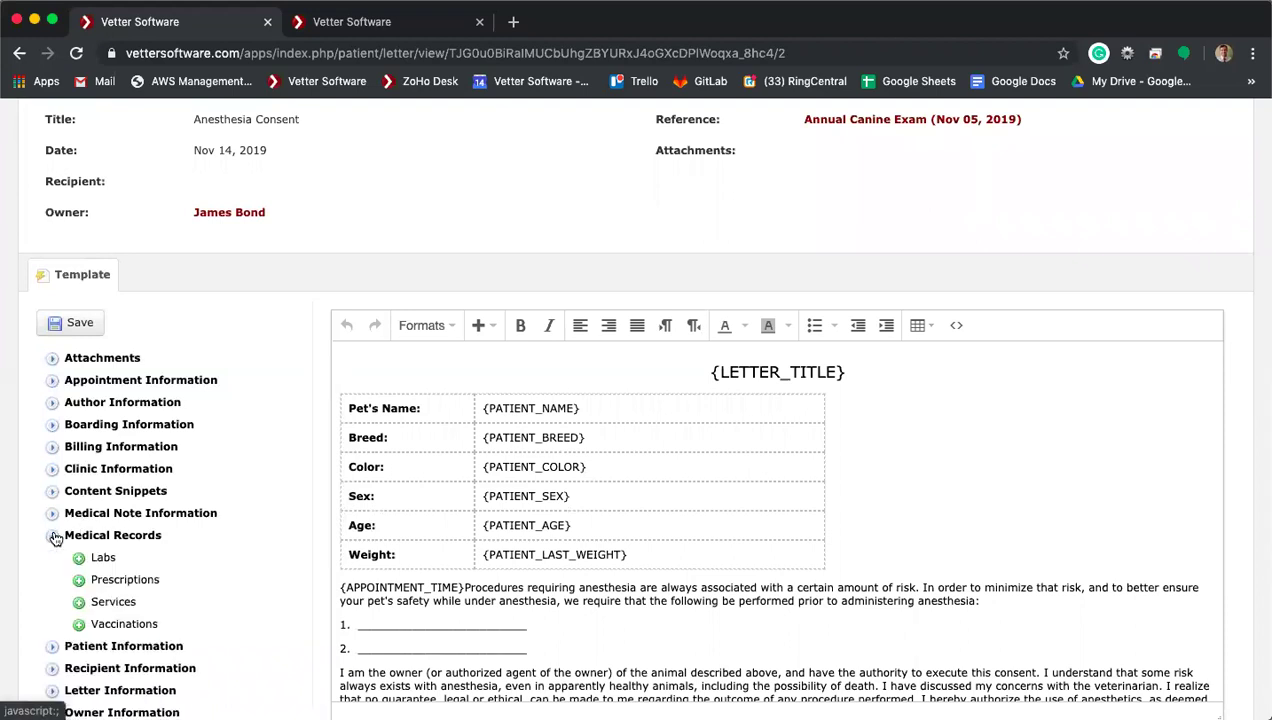
{"action": "left_click", "coordinate": [52, 513]}
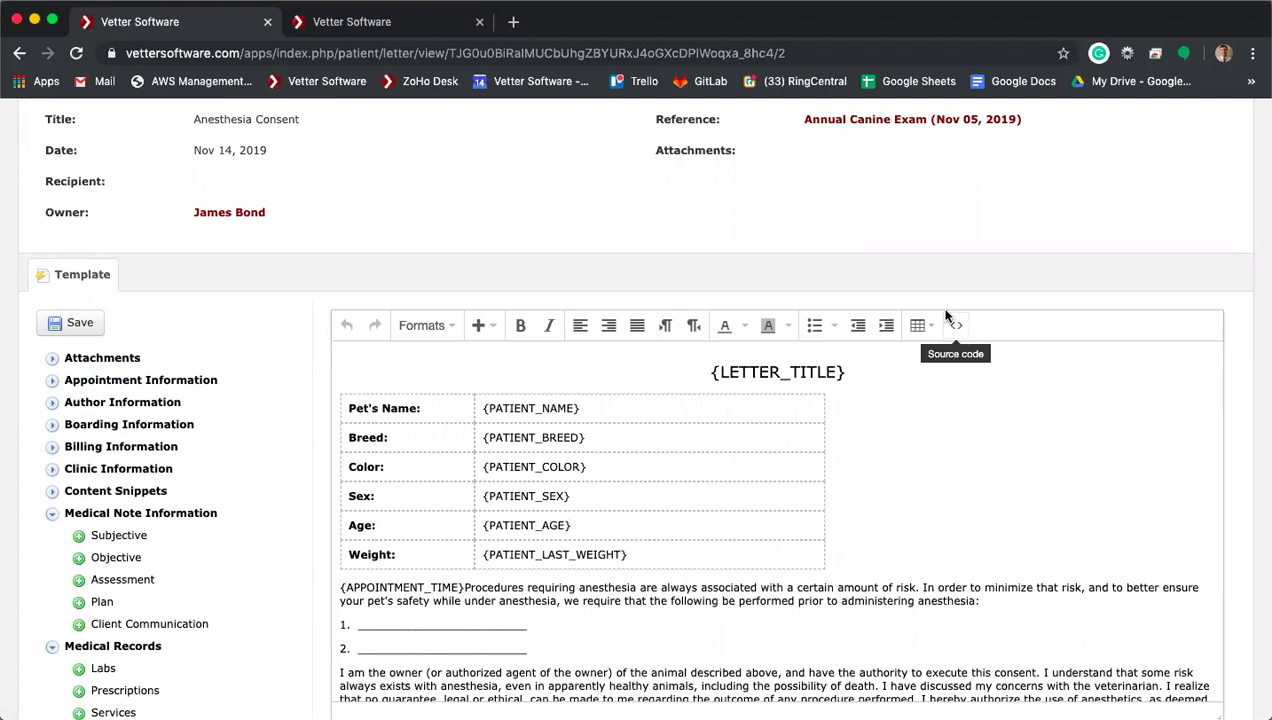
Step: Replace the {PRESCRIPTIONS} placeholder with a table of five columns and two rows, and look over the letter's layout
{"action": "scroll", "coordinate": [772, 542], "scroll_direction": "down", "scroll_amount": 5}
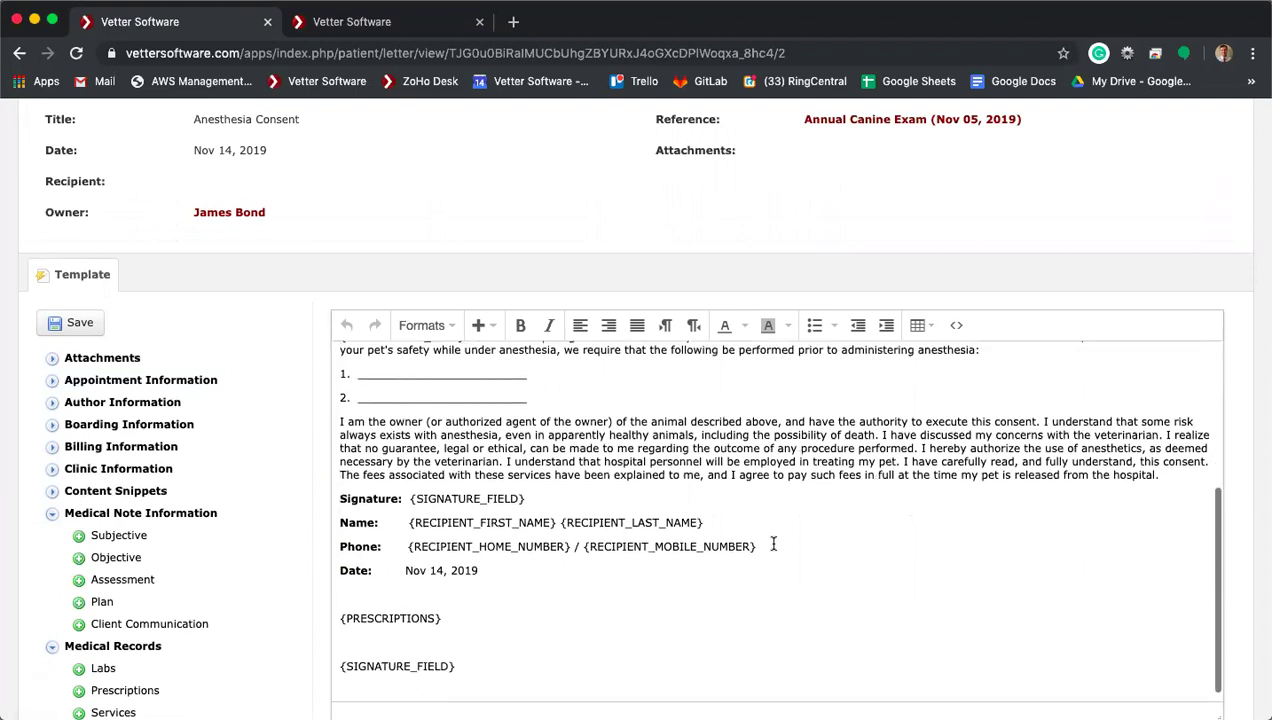
{"action": "left_click_drag", "start_coordinate": [465, 610], "coordinate": [327, 600]}
{"action": "key", "text": "BackSpace"}
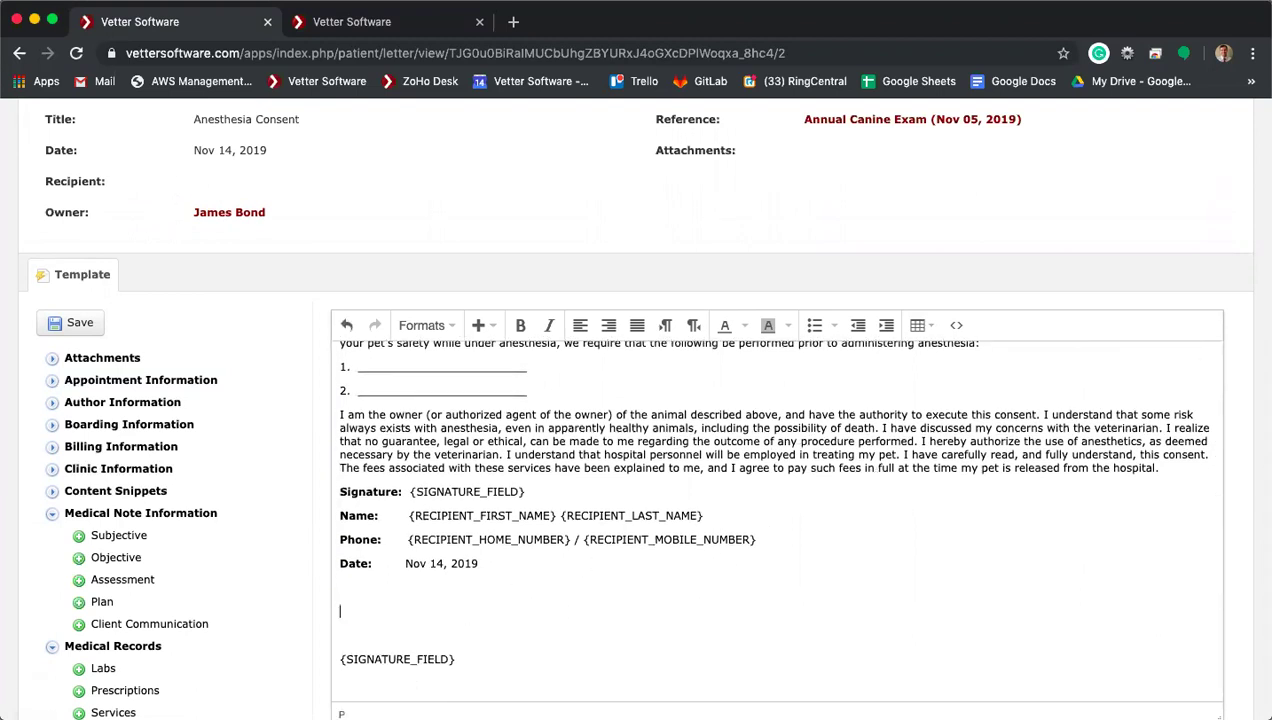
{"action": "left_click", "coordinate": [918, 325]}
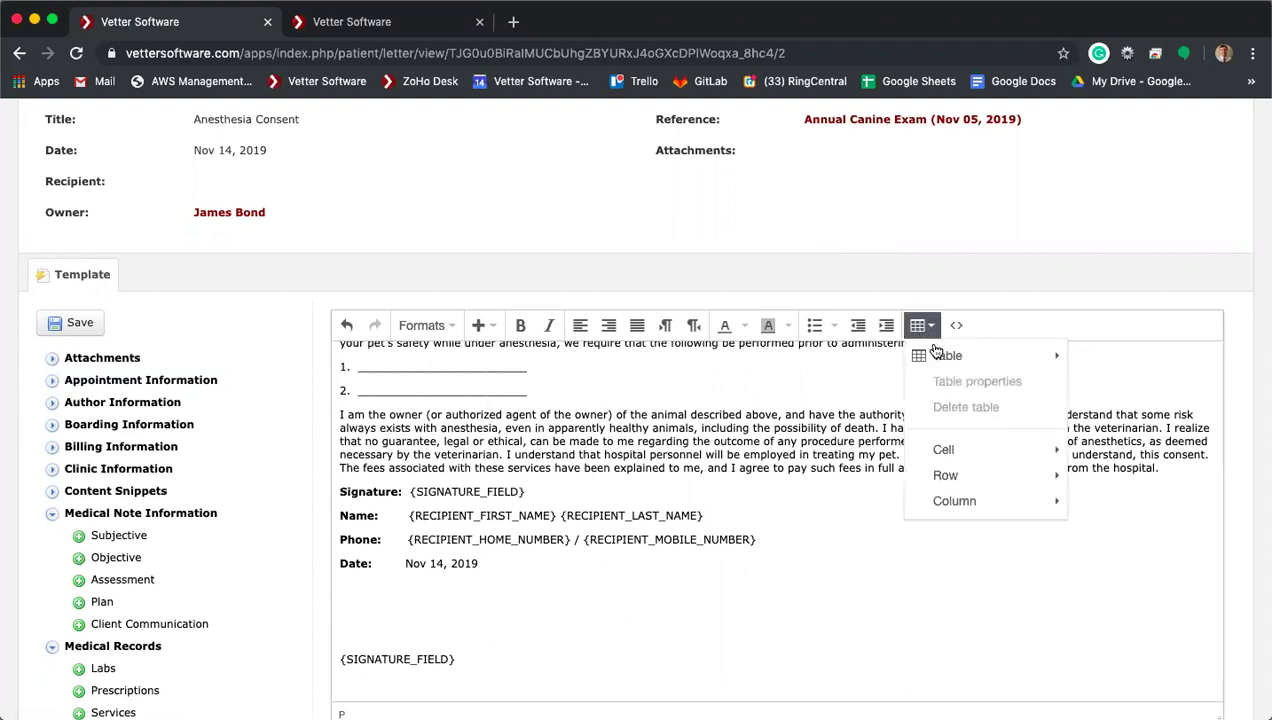
{"action": "mouse_move", "coordinate": [938, 353]}
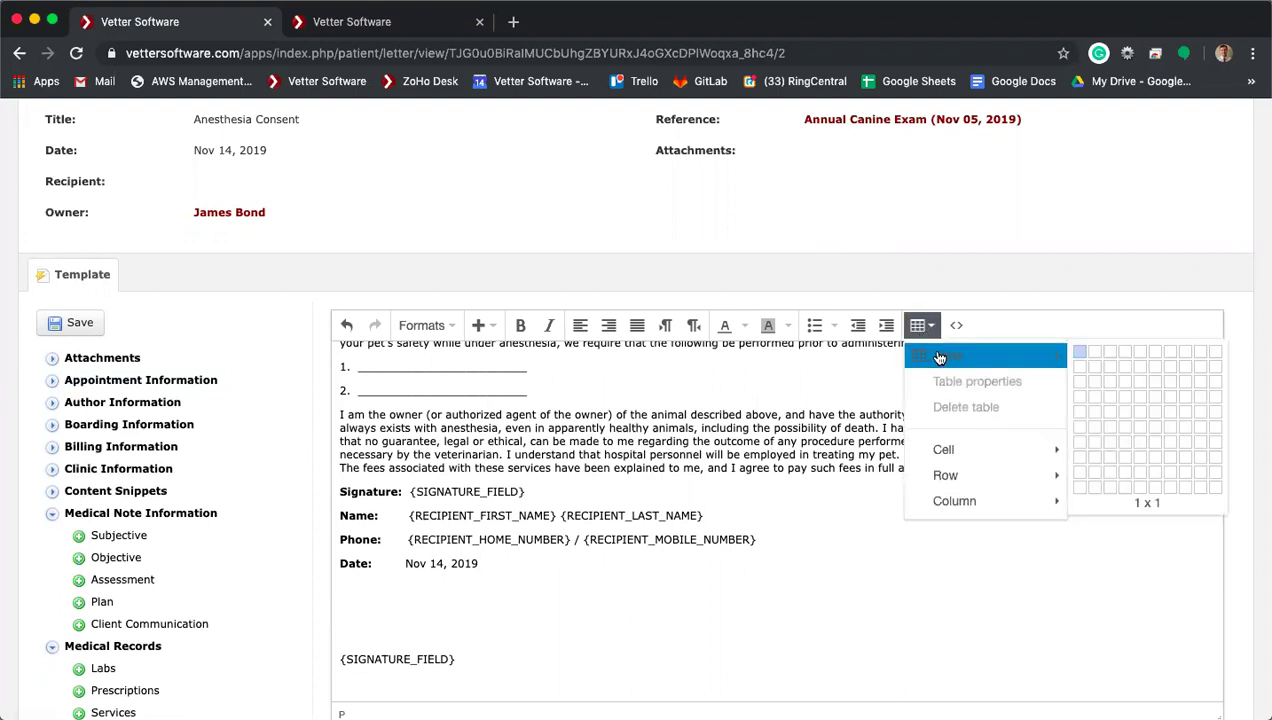
{"action": "left_click", "coordinate": [1137, 372]}
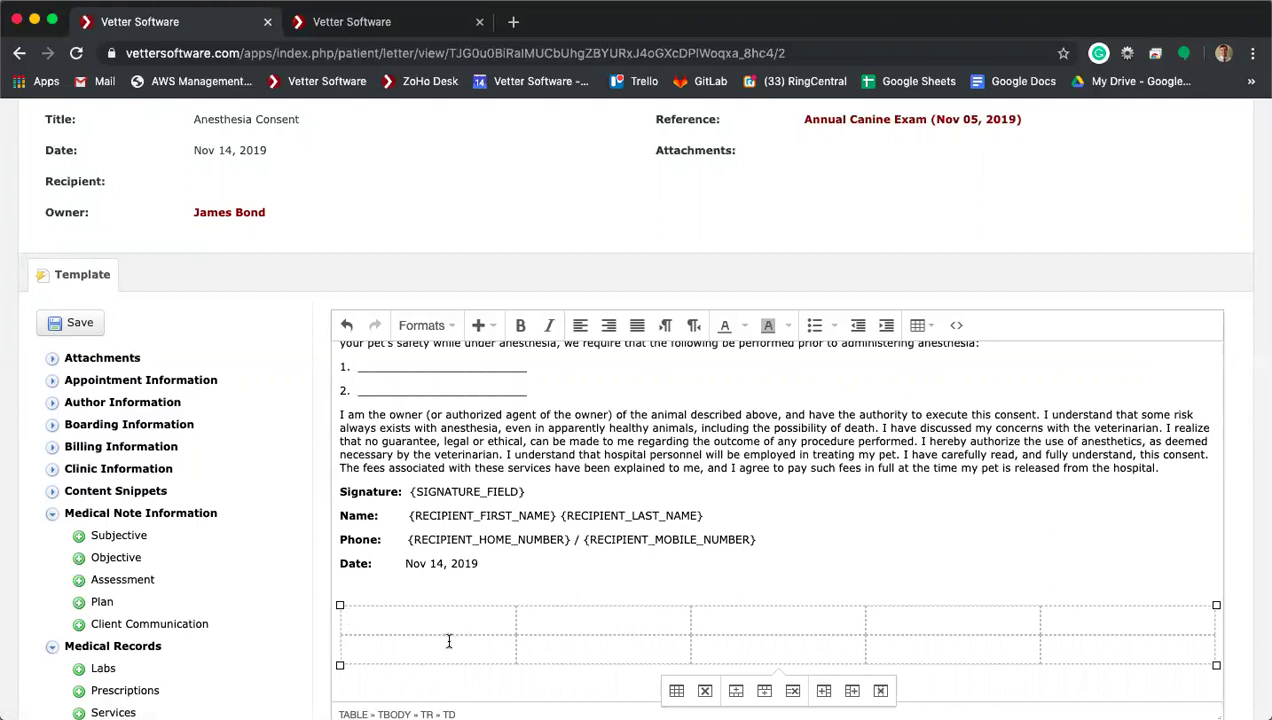
{"action": "scroll", "coordinate": [543, 516], "scroll_direction": "up", "scroll_amount": 1}
{"action": "scroll", "coordinate": [543, 516], "scroll_direction": "up", "scroll_amount": 5}
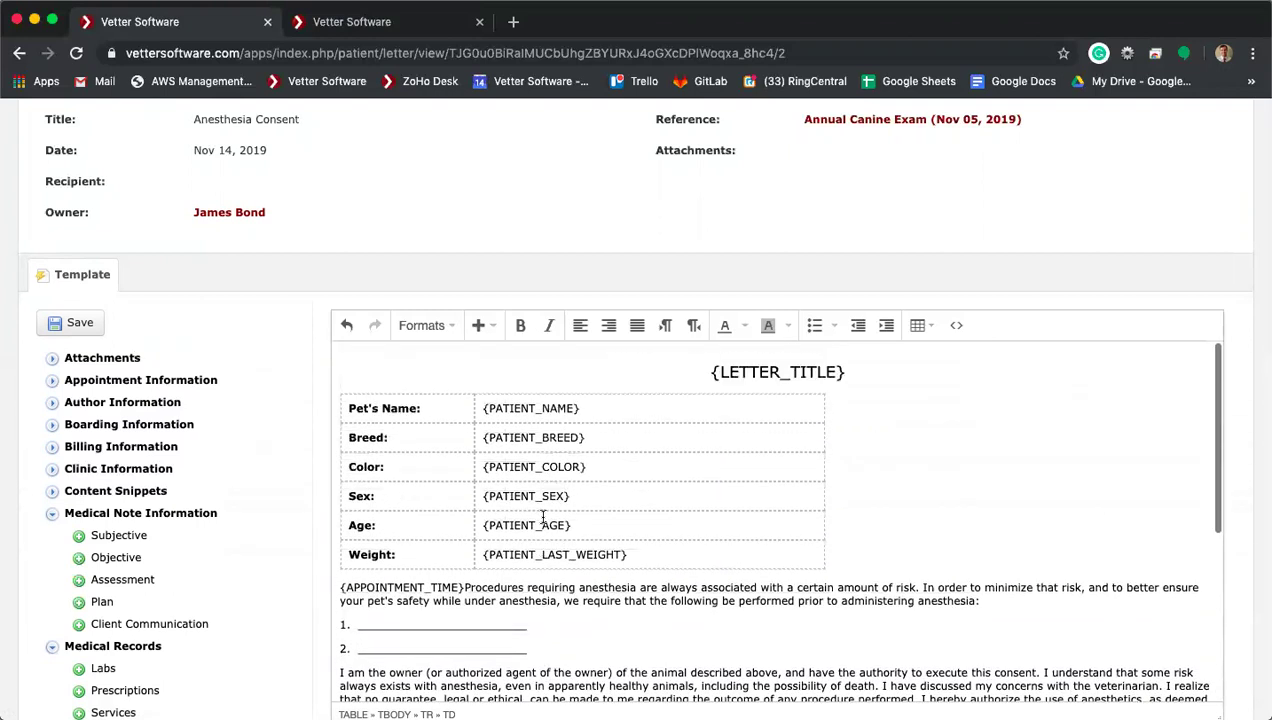
{"action": "scroll", "coordinate": [543, 516], "scroll_direction": "down", "scroll_amount": 3}
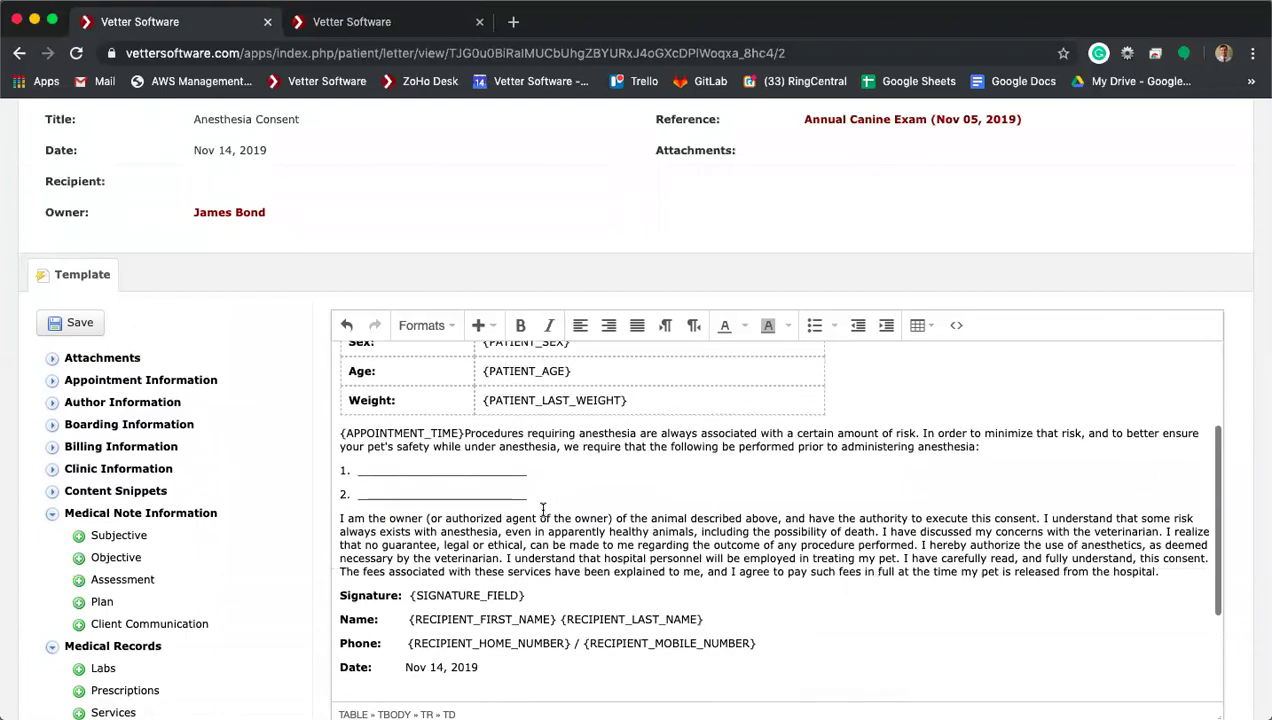
{"action": "scroll", "coordinate": [543, 509], "scroll_direction": "down", "scroll_amount": 2}
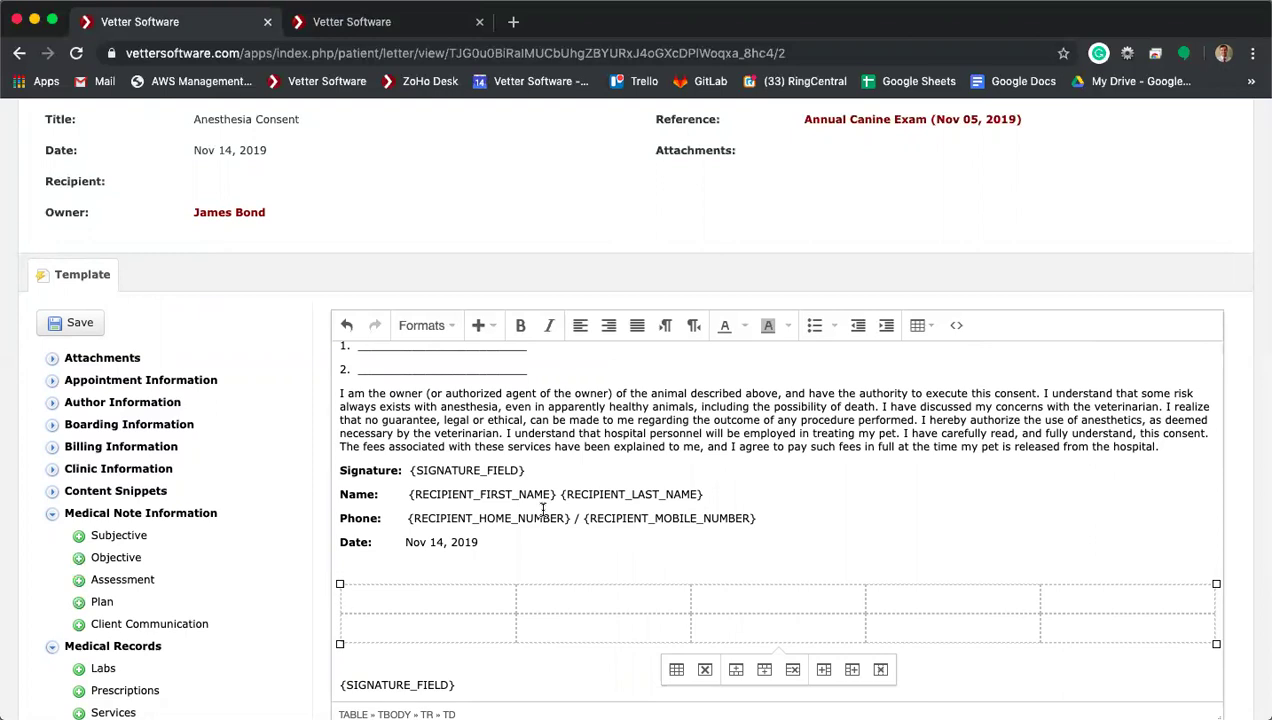
Step: Leave the letter for the clinic settings and filter the templates list by template type
{"action": "scroll", "coordinate": [660, 216], "scroll_direction": "up", "scroll_amount": 3}
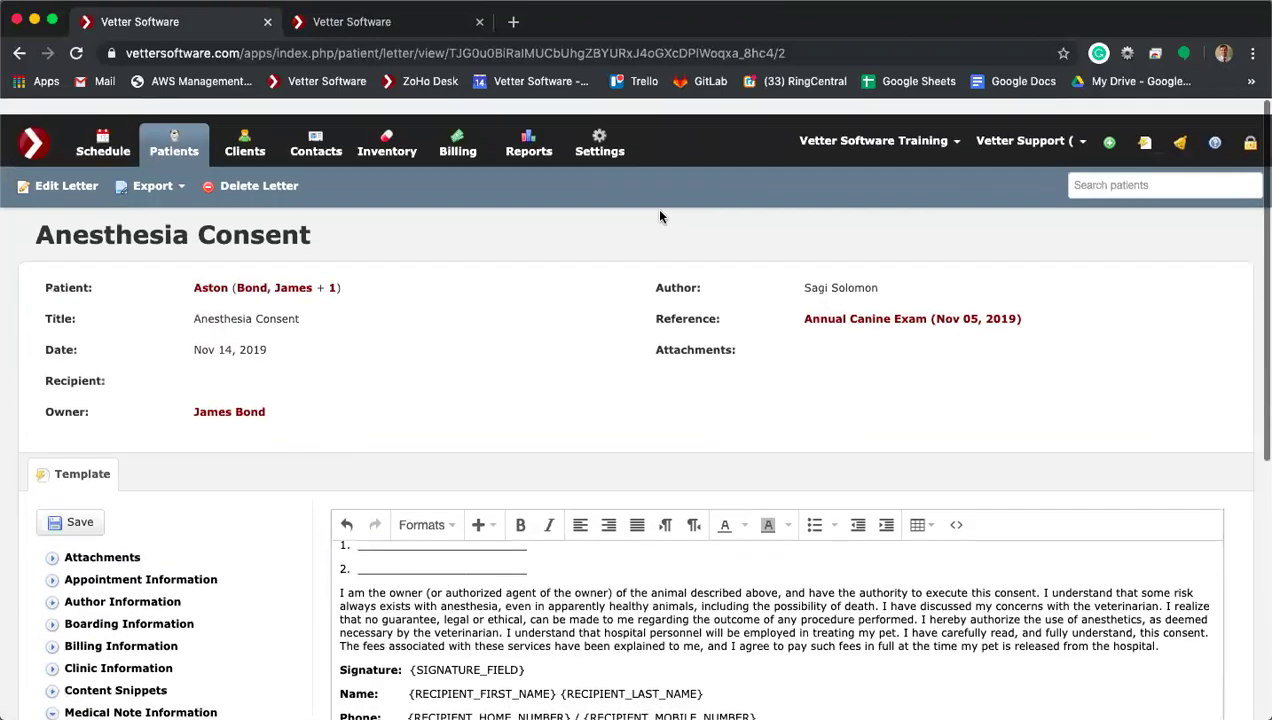
{"action": "left_click", "coordinate": [608, 134]}
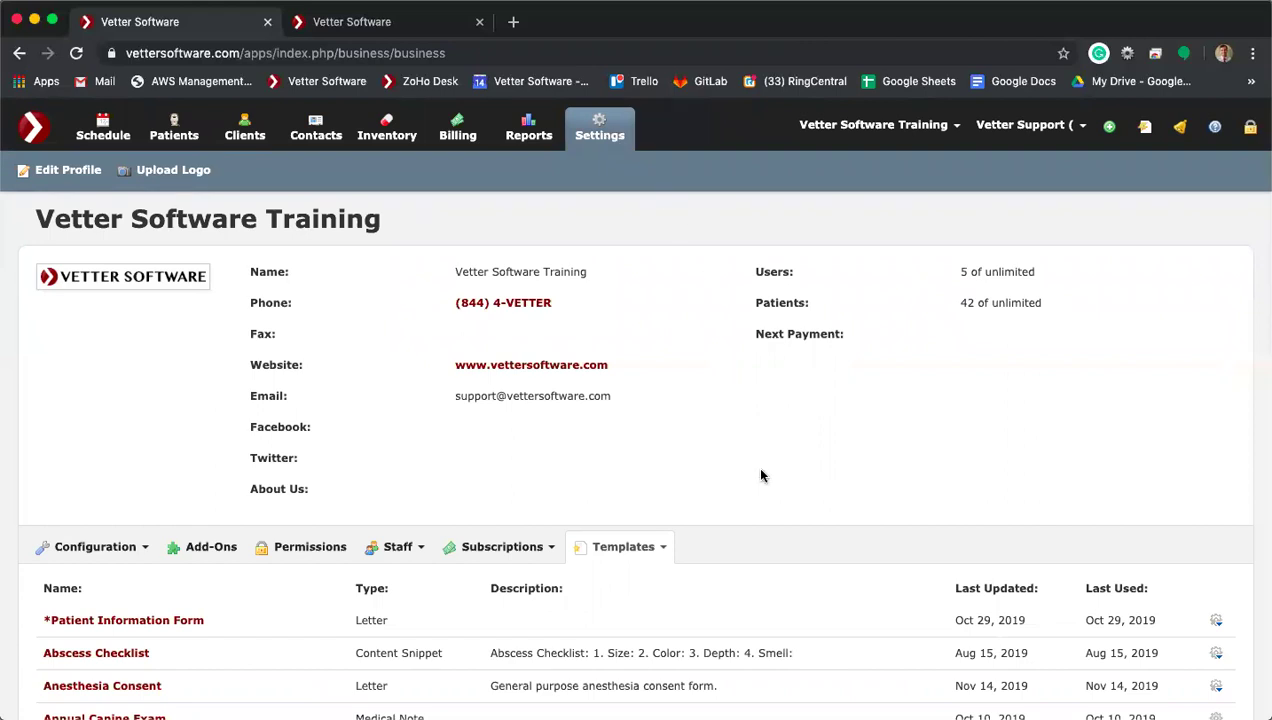
{"action": "scroll", "coordinate": [760, 475], "scroll_direction": "down", "scroll_amount": 2}
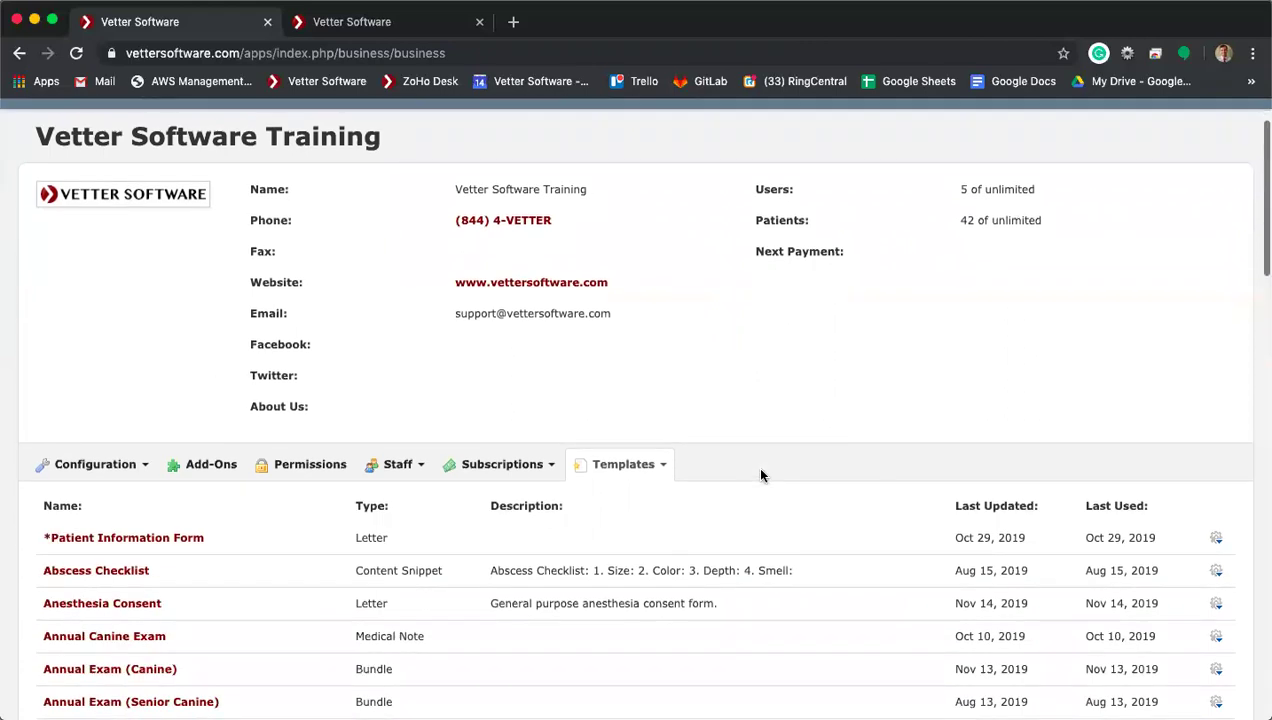
{"action": "left_click", "coordinate": [655, 467]}
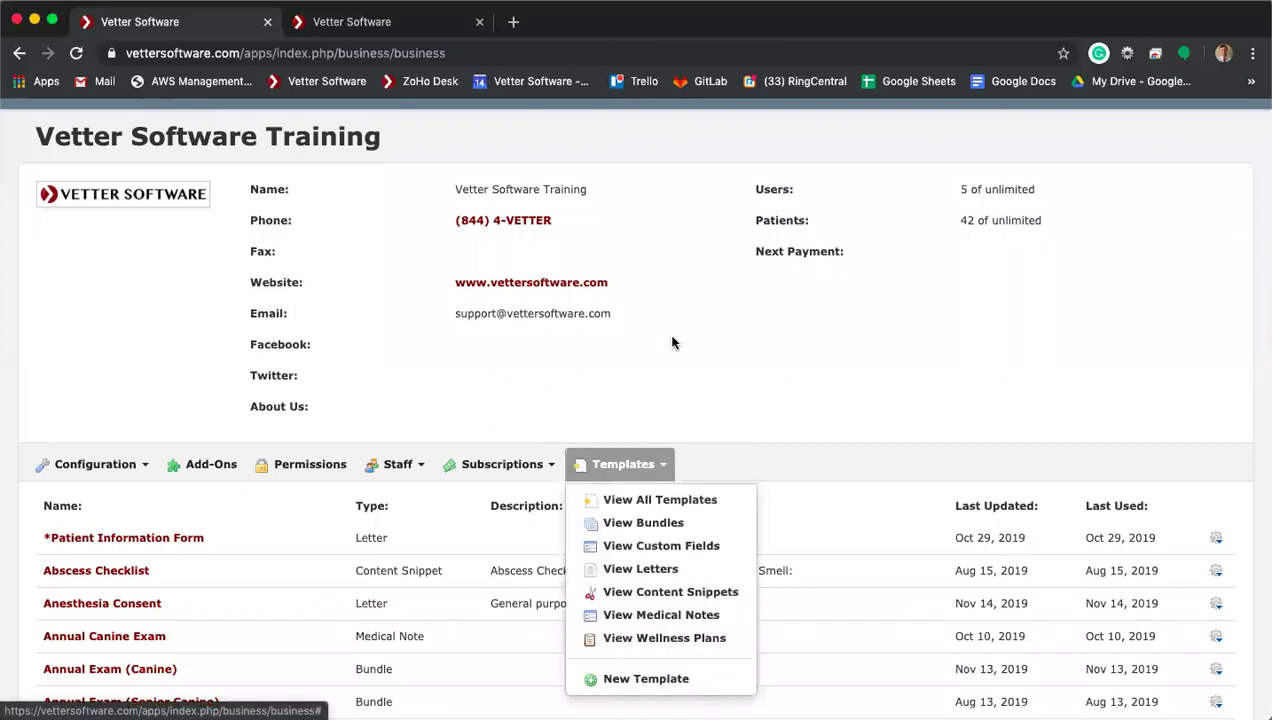
{"action": "scroll", "coordinate": [672, 340], "scroll_direction": "up", "scroll_amount": 2}
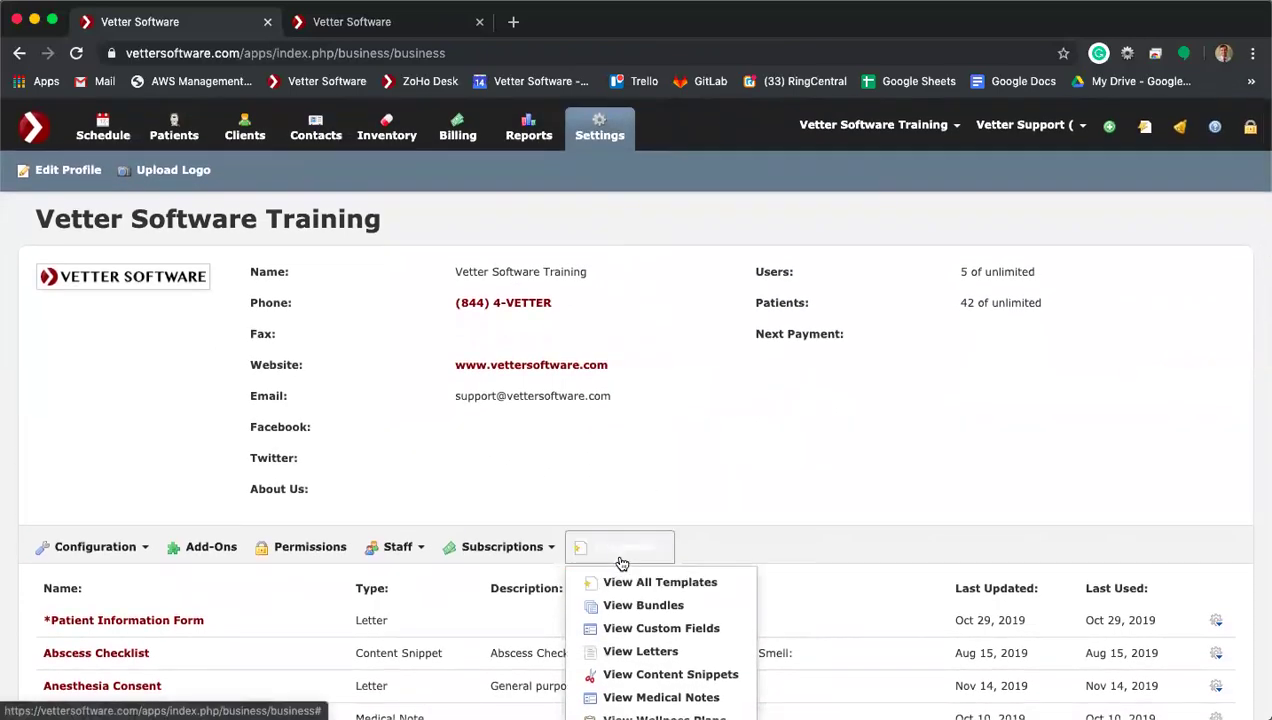
{"action": "scroll", "coordinate": [648, 630], "scroll_direction": "down", "scroll_amount": 1}
{"action": "left_click", "coordinate": [646, 629]}
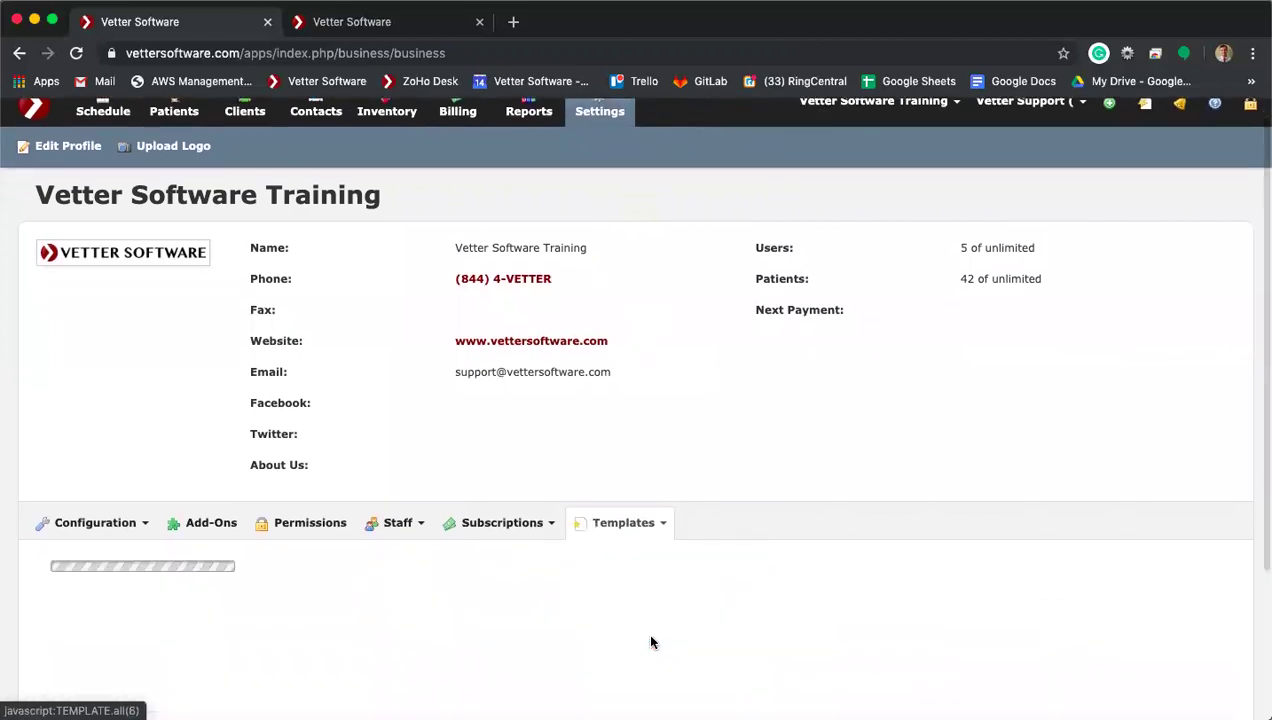
Step: Duplicate the letter template listed just above Boarding, titling the copy with the staff member's first name plus "New Letter", and look over its contents
{"action": "scroll", "coordinate": [647, 568], "scroll_direction": "down", "scroll_amount": 3}
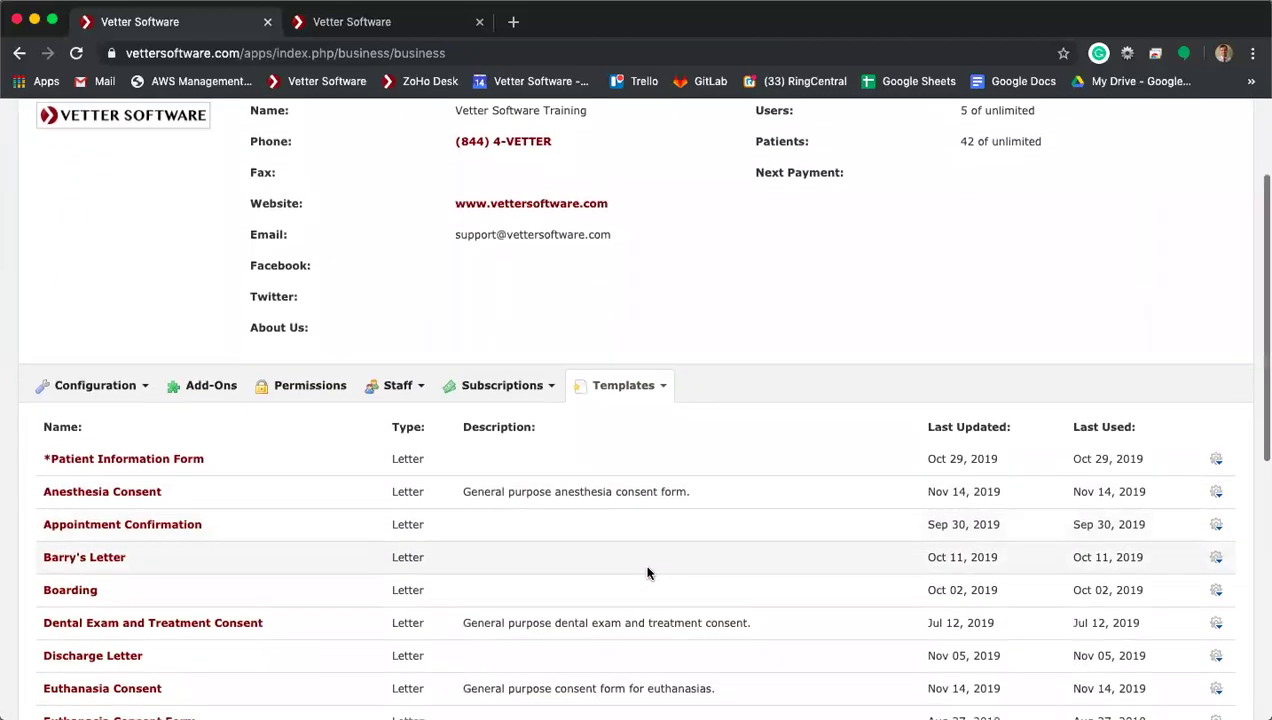
{"action": "left_click", "coordinate": [1219, 496]}
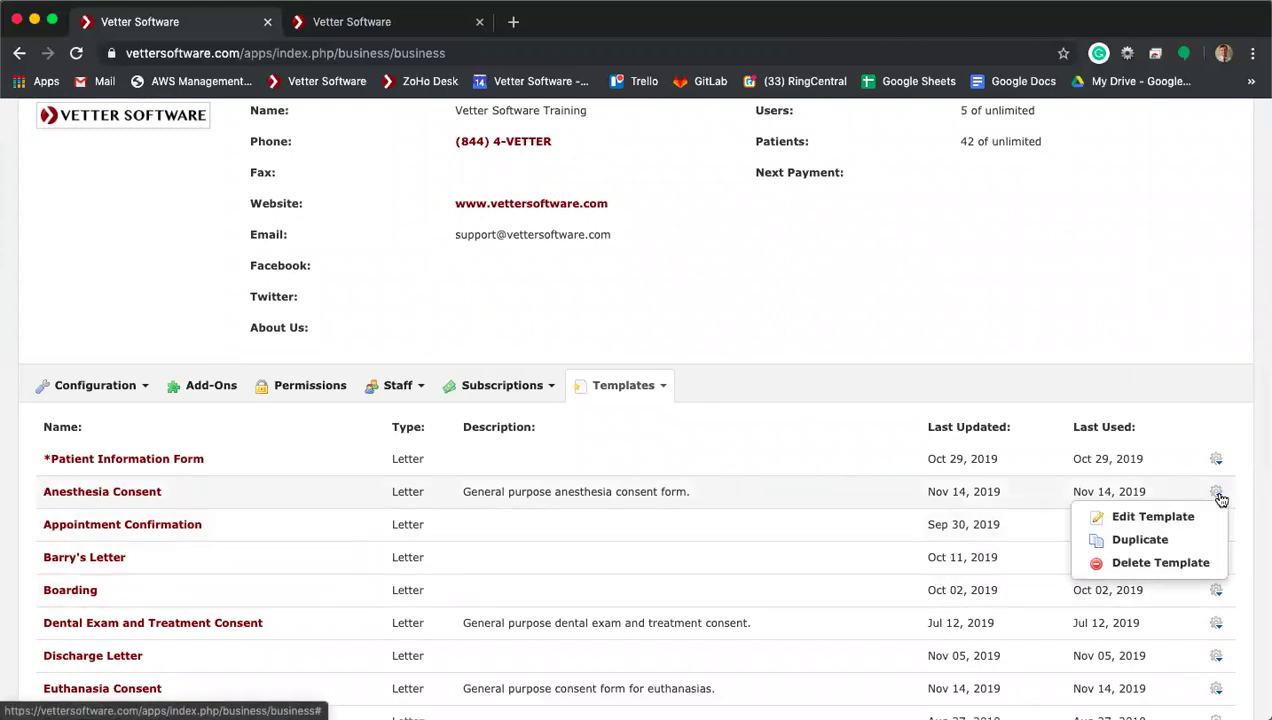
{"action": "left_click", "coordinate": [903, 541]}
{"action": "left_click", "coordinate": [1216, 558]}
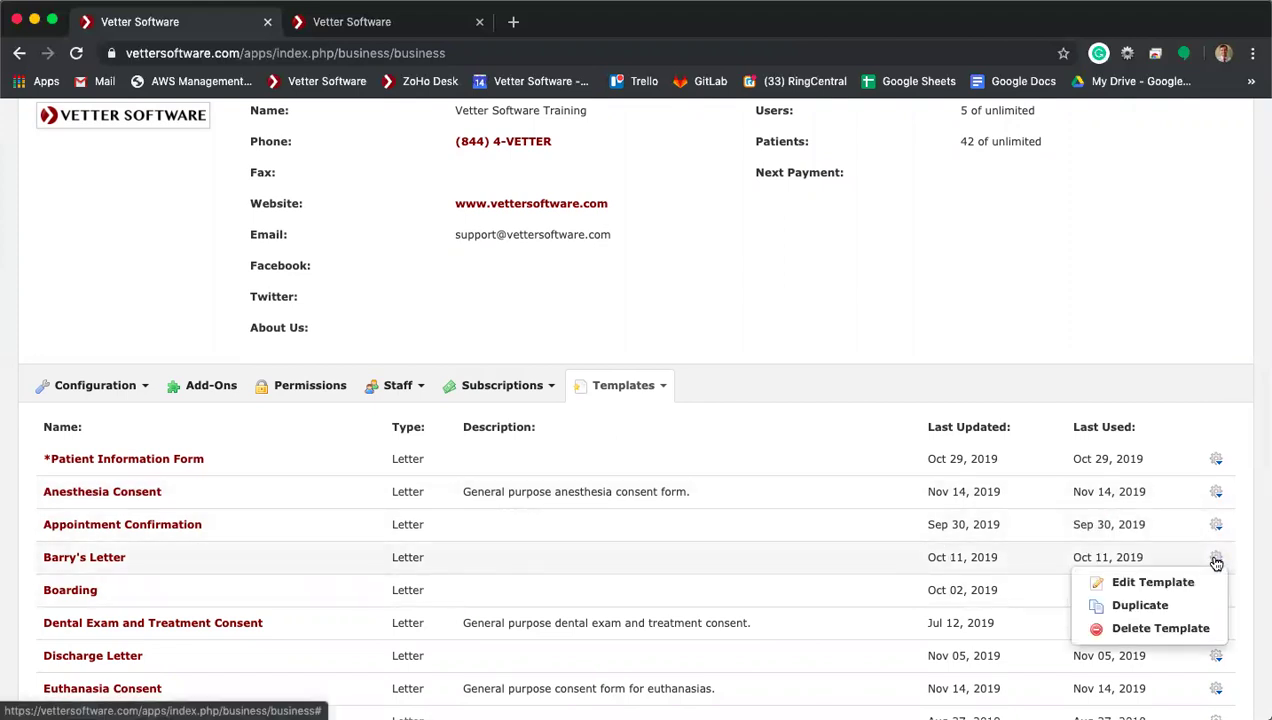
{"action": "left_click", "coordinate": [1140, 604]}
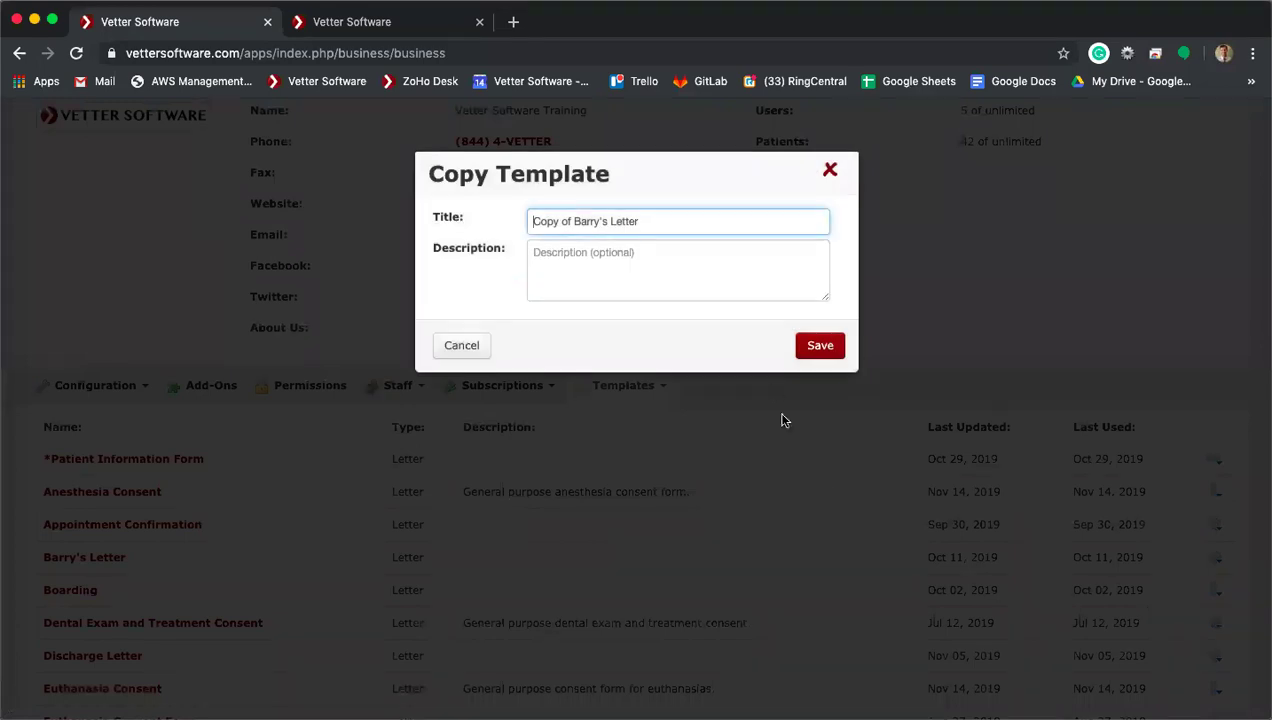
{"action": "left_click_drag", "start_coordinate": [642, 221], "coordinate": [303, 216]}
{"action": "type", "text": "Barr"}
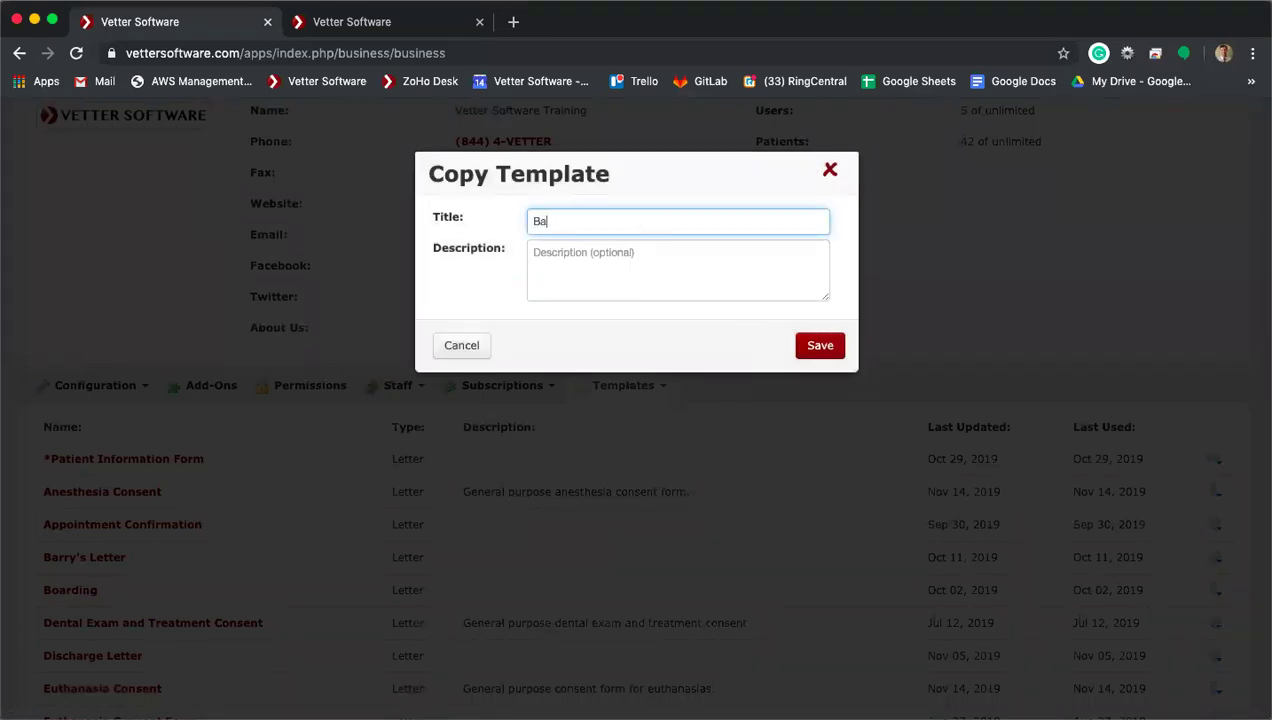
{"action": "type", "text": "y's New Letter"}
{"action": "left_click", "coordinate": [818, 345]}
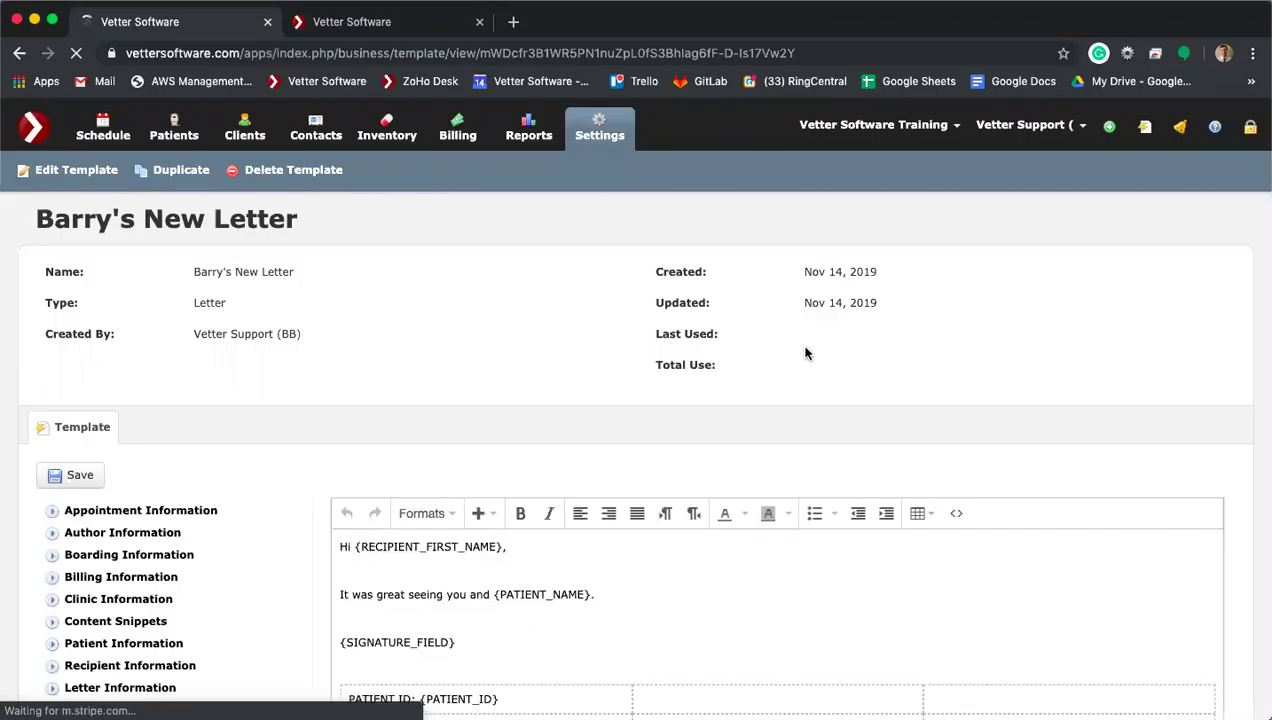
{"action": "scroll", "coordinate": [612, 607], "scroll_direction": "down", "scroll_amount": 1}
{"action": "scroll", "coordinate": [614, 607], "scroll_direction": "down", "scroll_amount": 3}
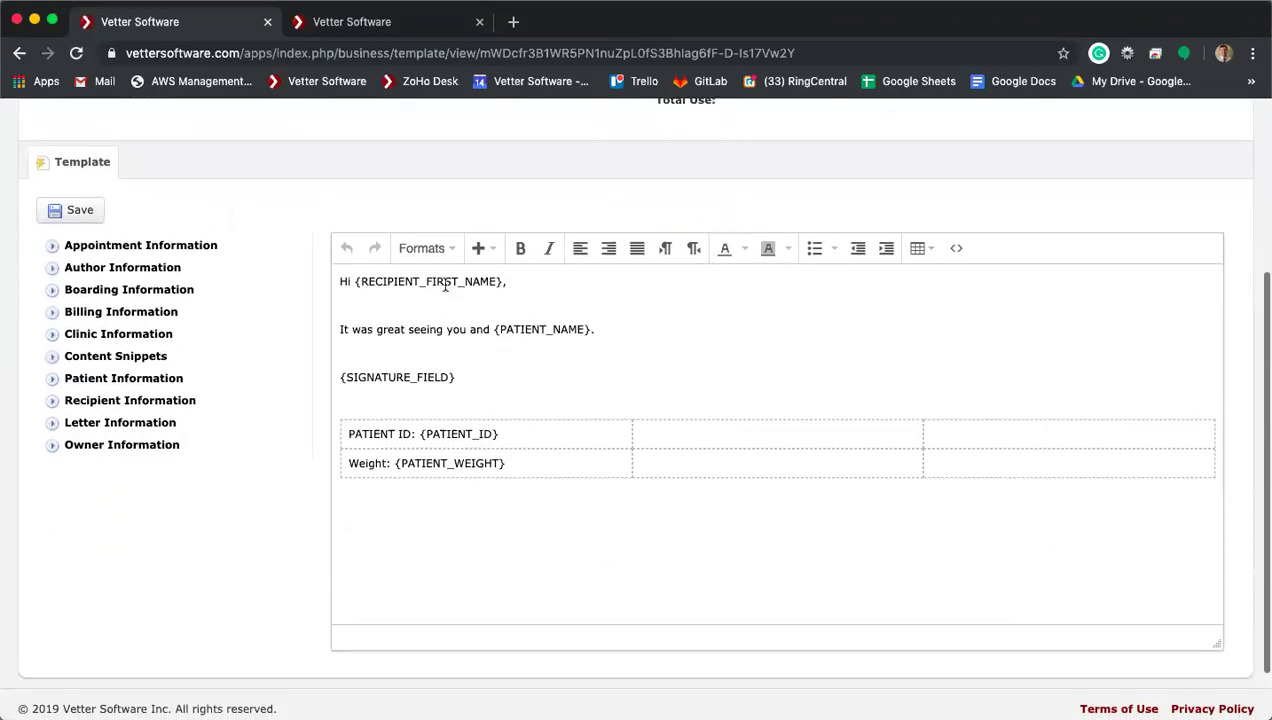
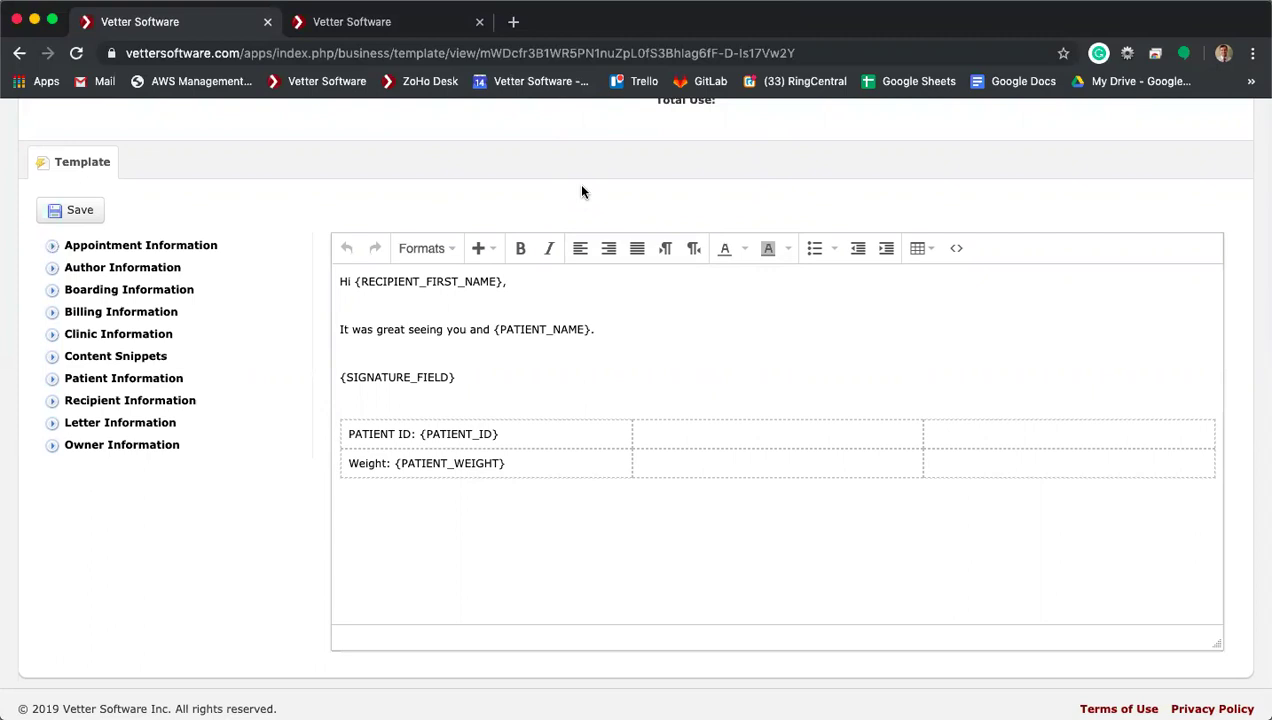
{"action": "scroll", "coordinate": [582, 192], "scroll_direction": "up", "scroll_amount": 3}
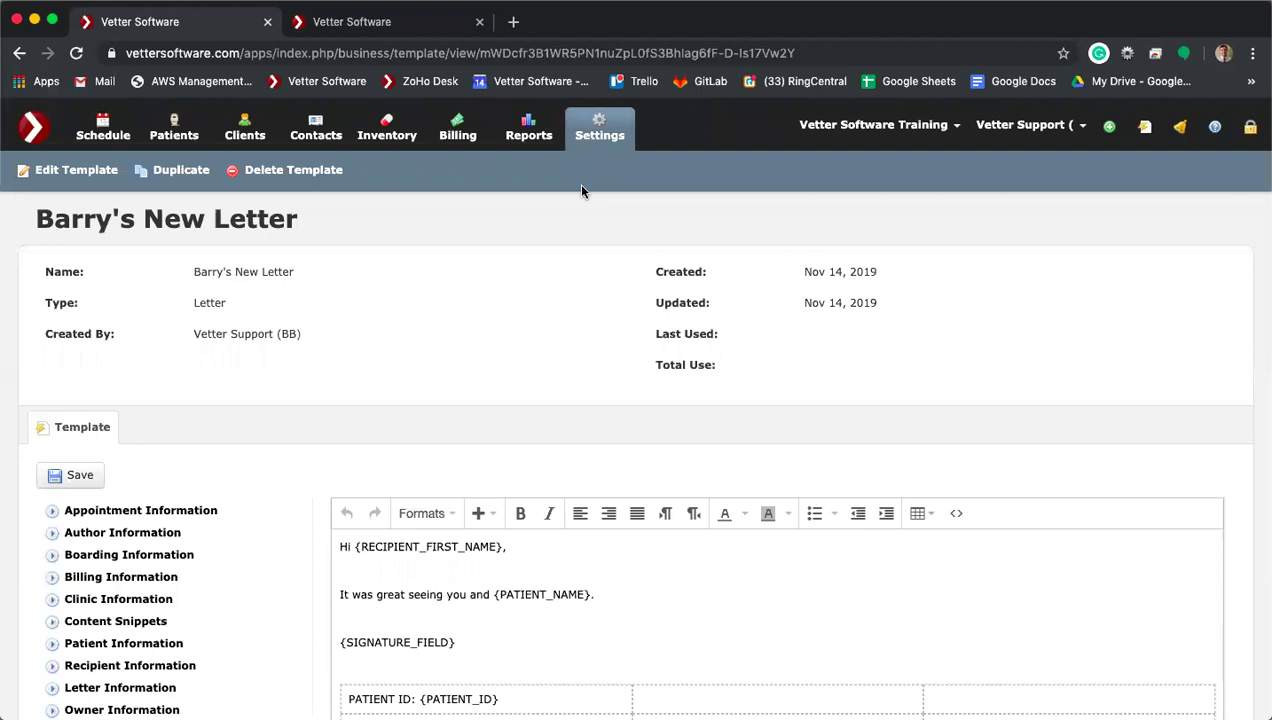
Step: Return to the clinic settings' templates and start a new template of type Medical Note
{"action": "left_click", "coordinate": [604, 143]}
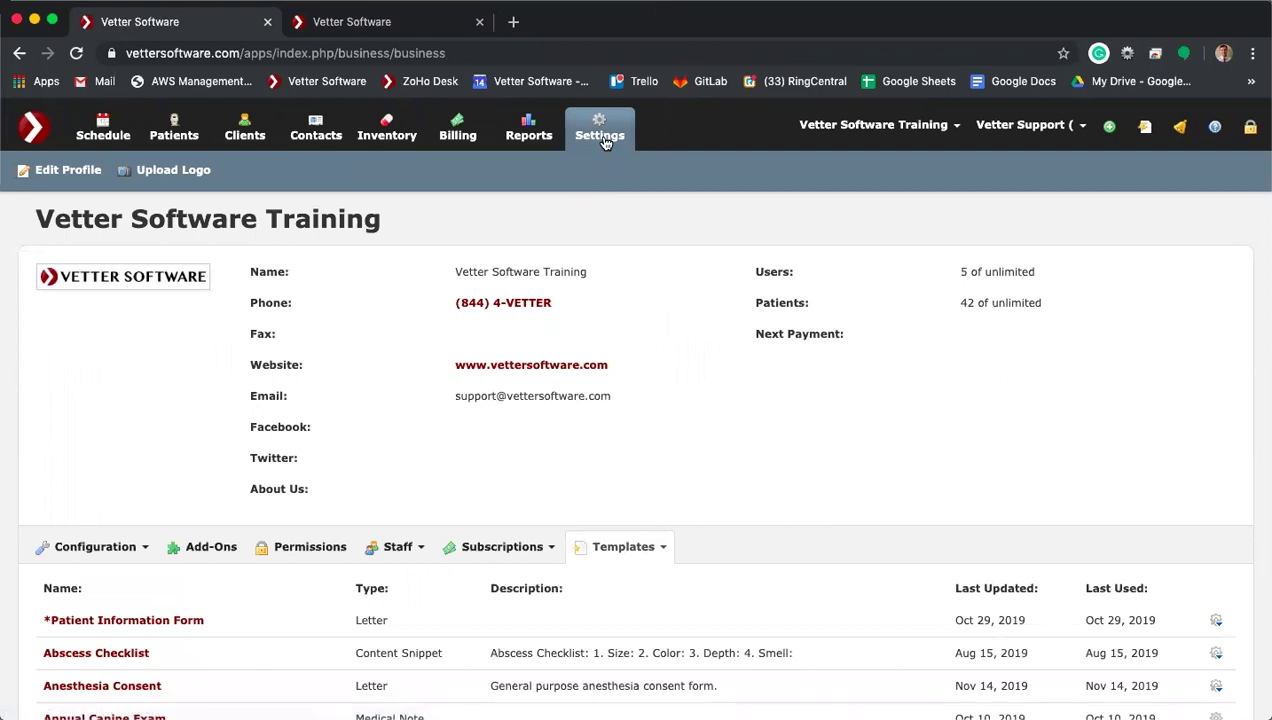
{"action": "left_click", "coordinate": [615, 549]}
{"action": "scroll", "coordinate": [650, 595], "scroll_direction": "down", "scroll_amount": 3}
{"action": "left_click", "coordinate": [661, 649]}
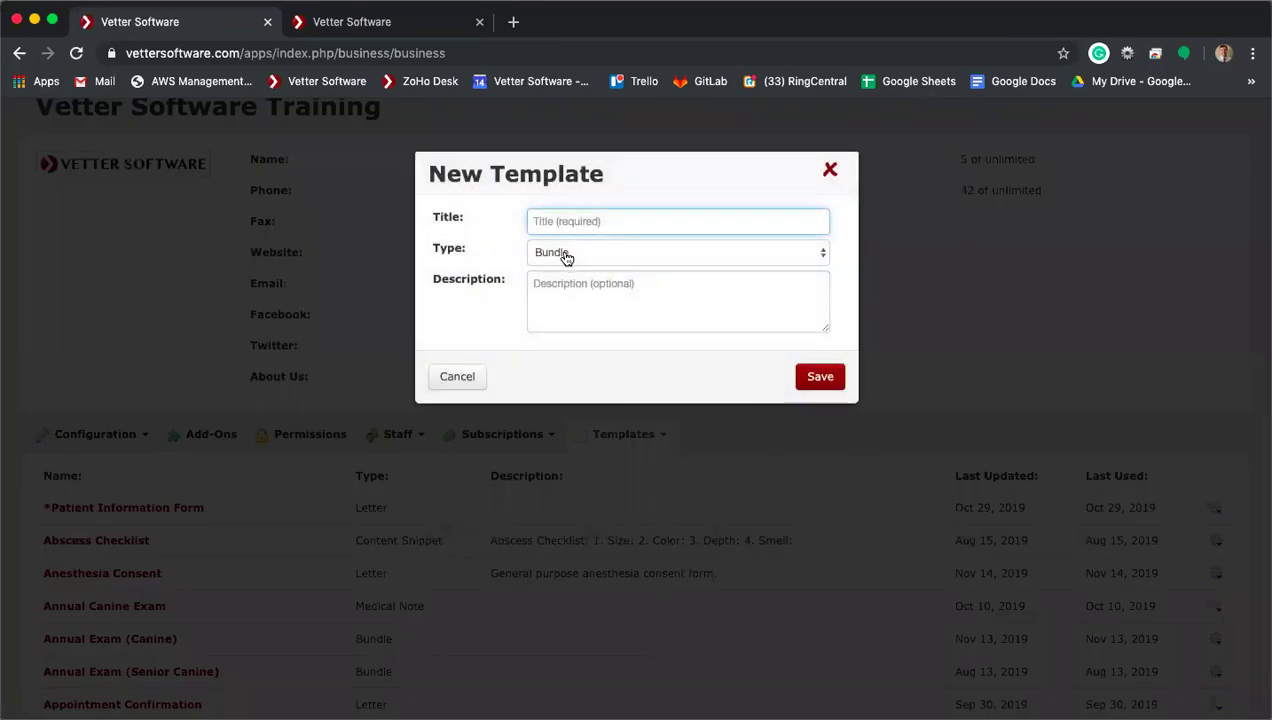
{"action": "left_click", "coordinate": [565, 257]}
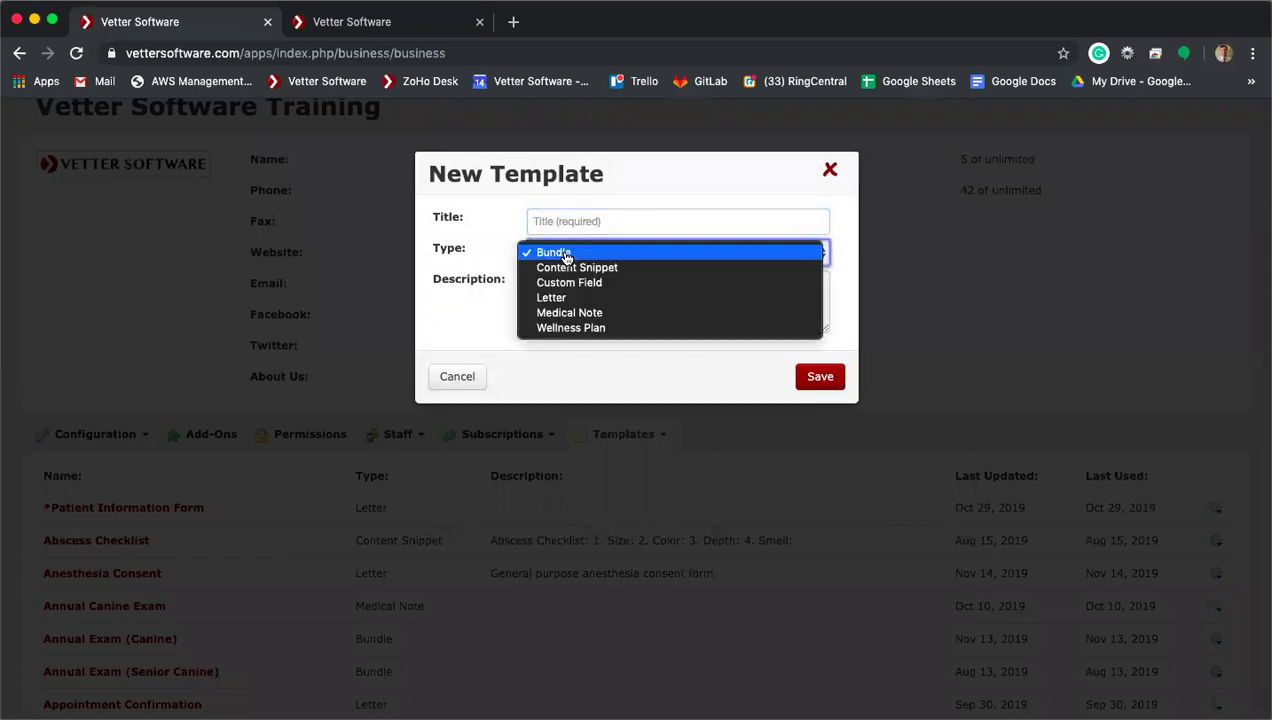
{"action": "left_click", "coordinate": [581, 314]}
Step: Title the new medical note template with the staff member's first name plus "SOAP", leave the description empty, and save it
{"action": "left_click", "coordinate": [565, 221]}
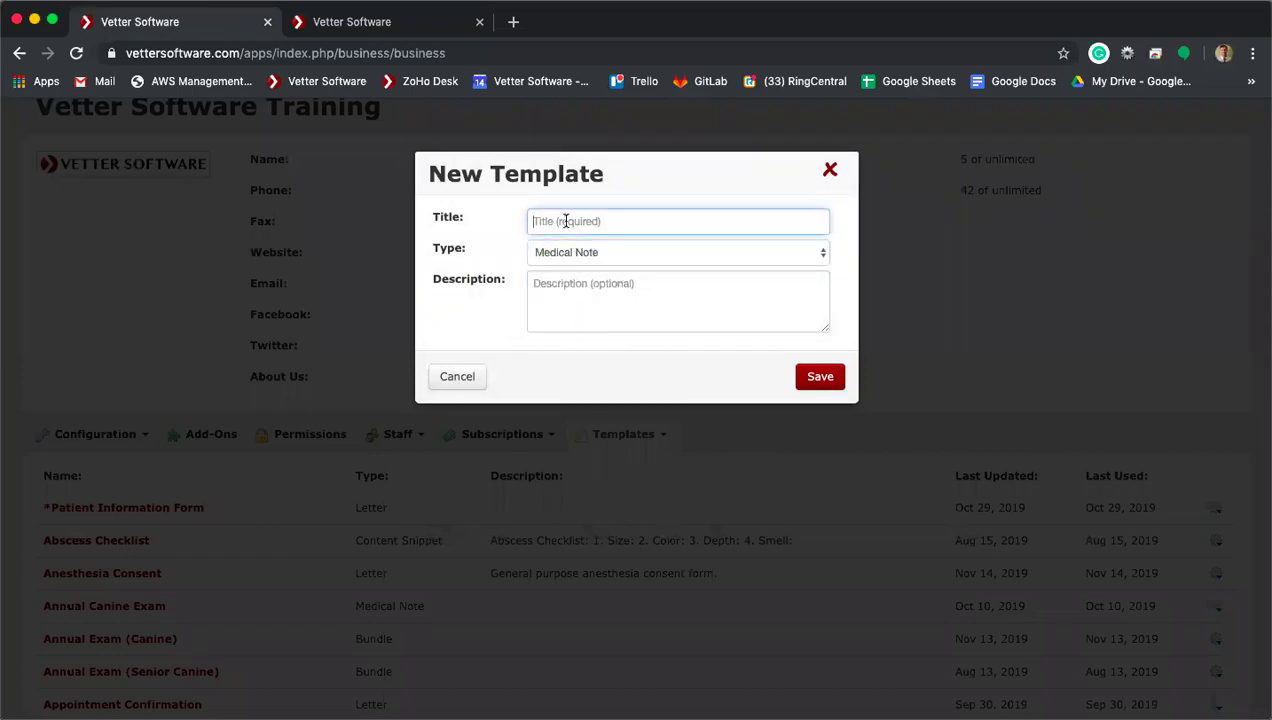
{"action": "type", "text": "Barry's M"}
{"action": "type", "text": "edi"}
{"action": "key", "text": "BackSpace"}
{"action": "key", "text": "BackSpace"}
{"action": "key", "text": "BackSpace"}
{"action": "key", "text": "BackSpace"}
{"action": "type", "text": "SOAP"}
{"action": "left_click", "coordinate": [642, 590]}
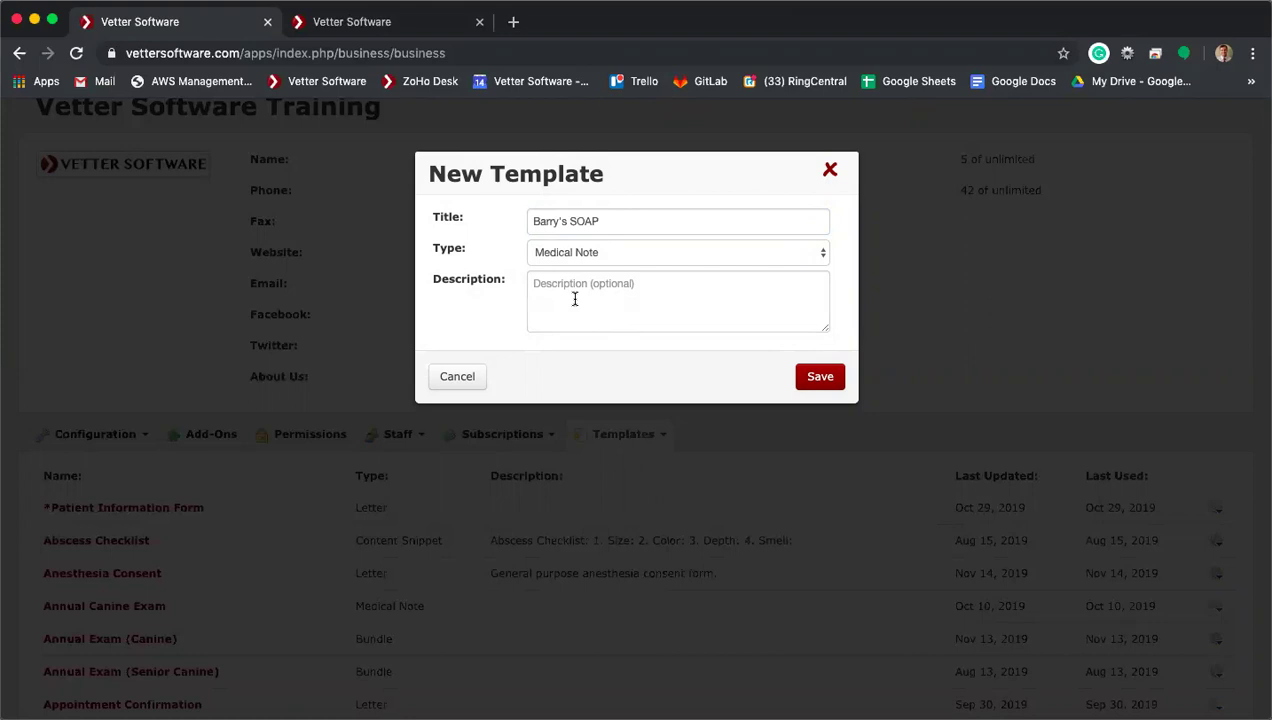
{"action": "left_click", "coordinate": [816, 377]}
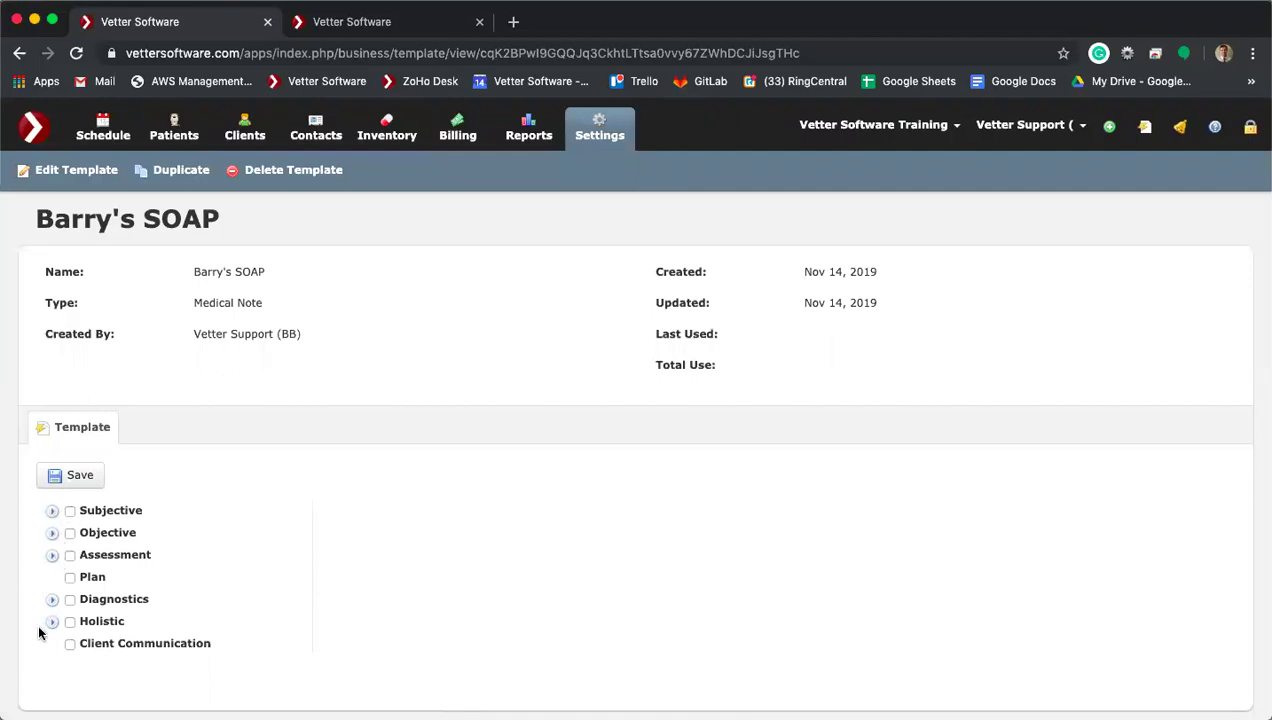
Step: Add the Coughing, Exercise and Feces fields from Subjective > History to the medical note template
{"action": "left_click", "coordinate": [52, 511]}
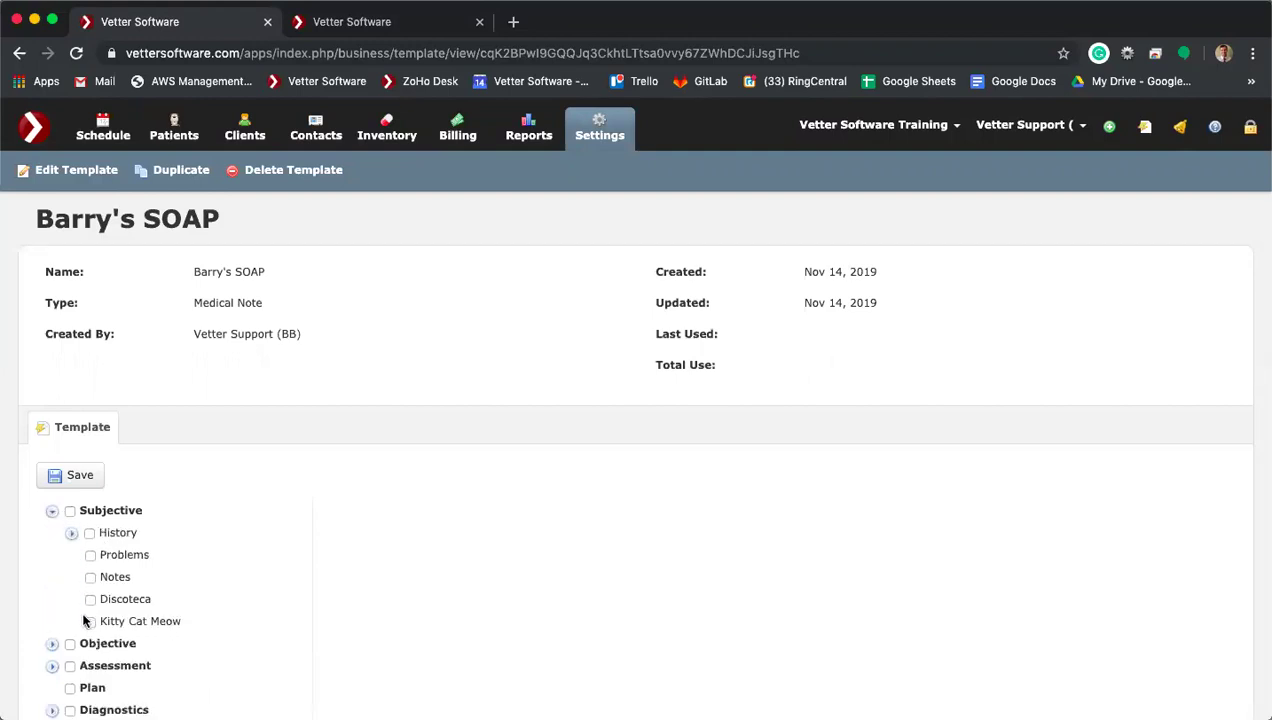
{"action": "left_click", "coordinate": [73, 535]}
{"action": "scroll", "coordinate": [239, 562], "scroll_direction": "down", "scroll_amount": 8}
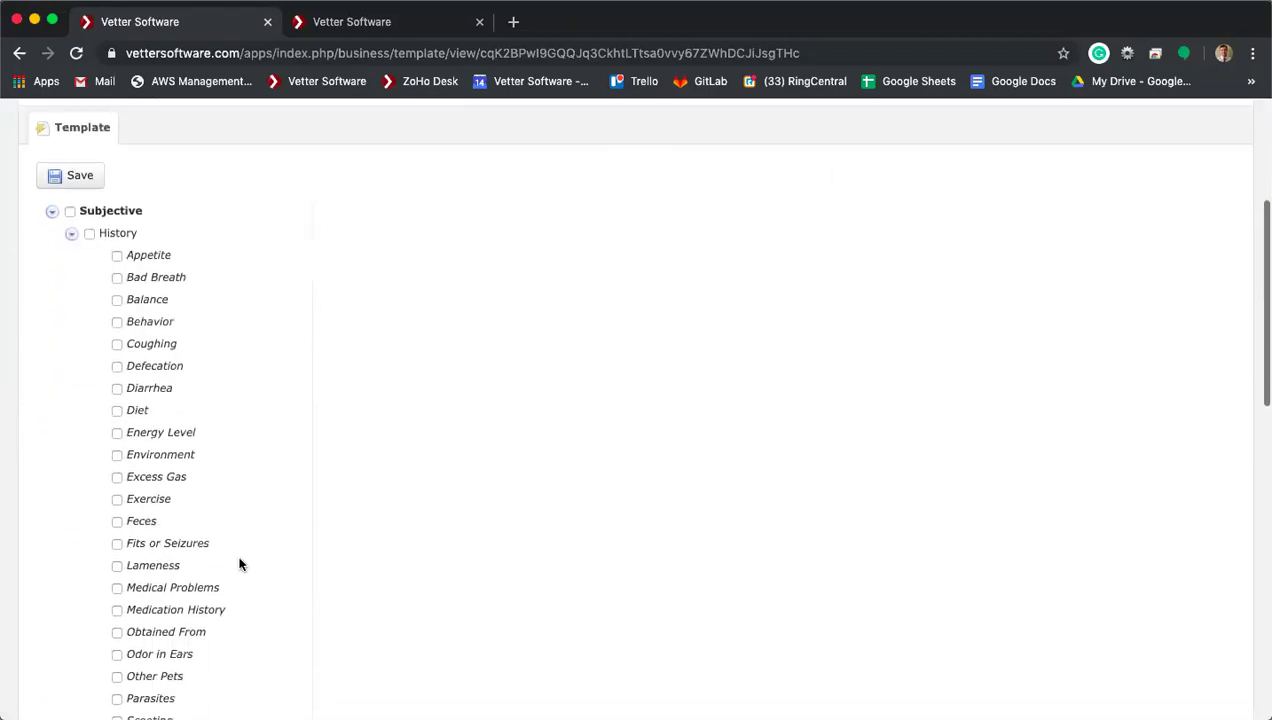
{"action": "scroll", "coordinate": [239, 565], "scroll_direction": "up", "scroll_amount": 3}
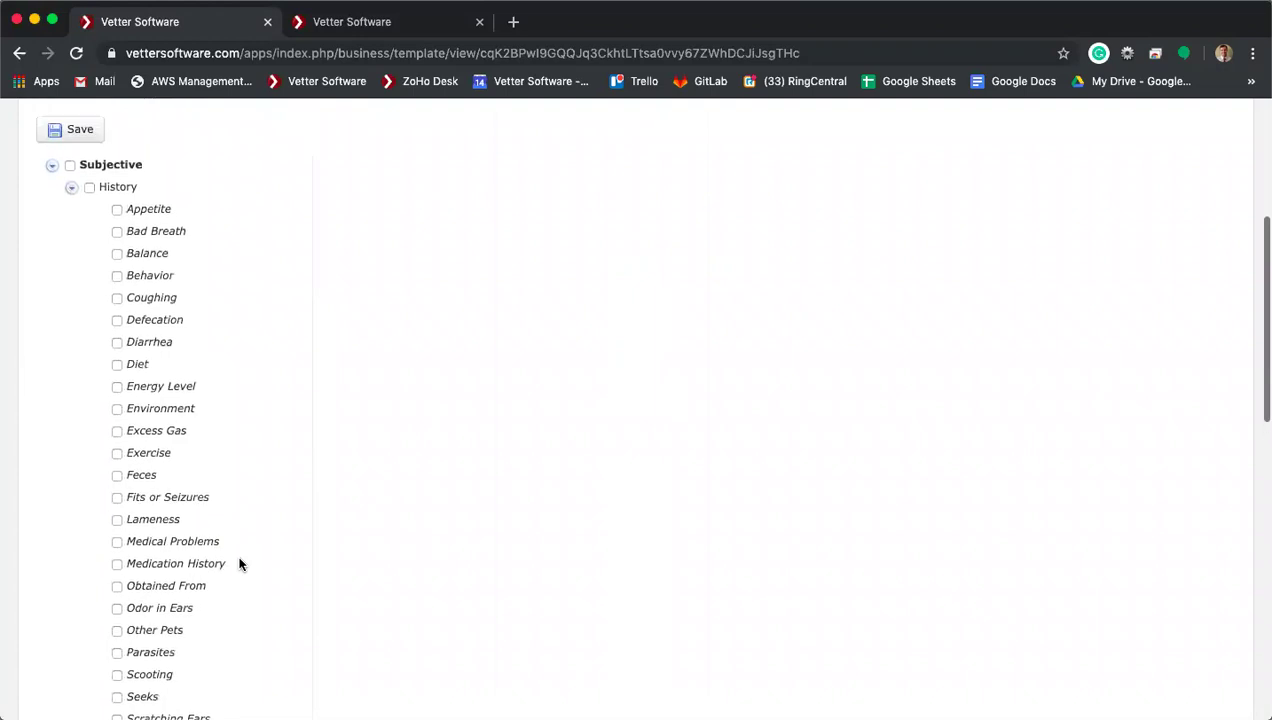
{"action": "scroll", "coordinate": [239, 566], "scroll_direction": "up", "scroll_amount": 1}
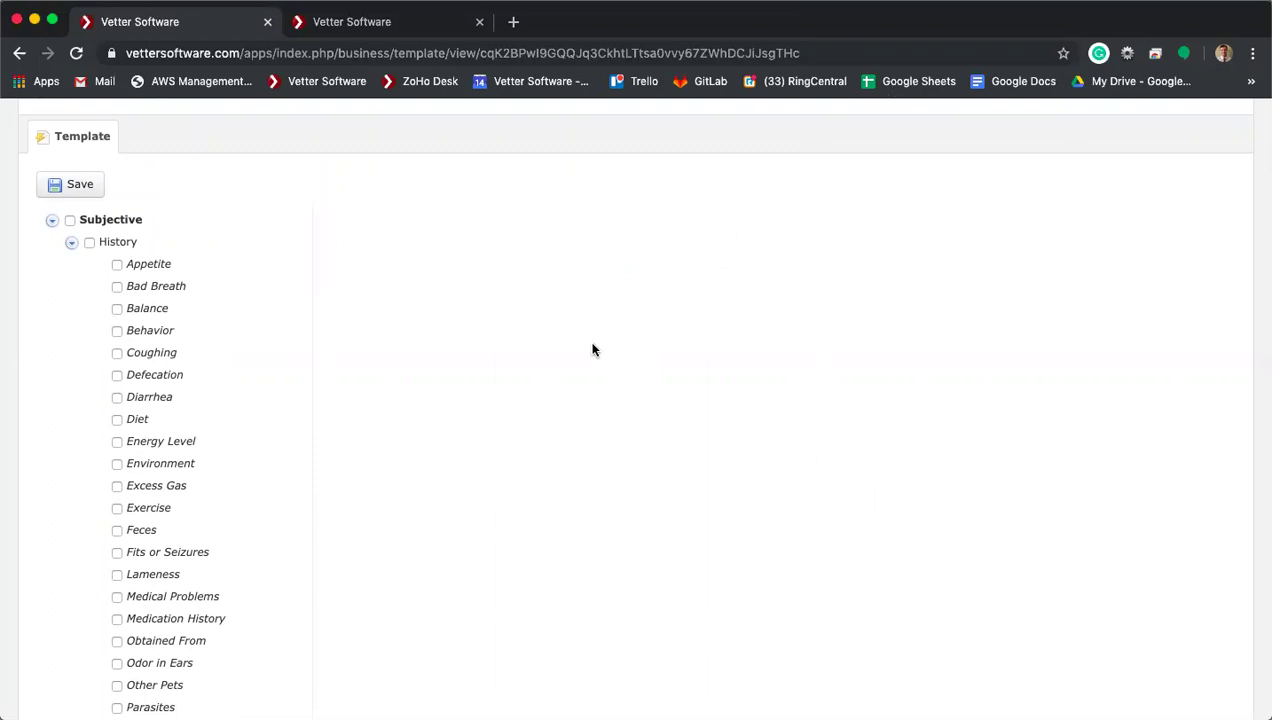
{"action": "left_click", "coordinate": [116, 353]}
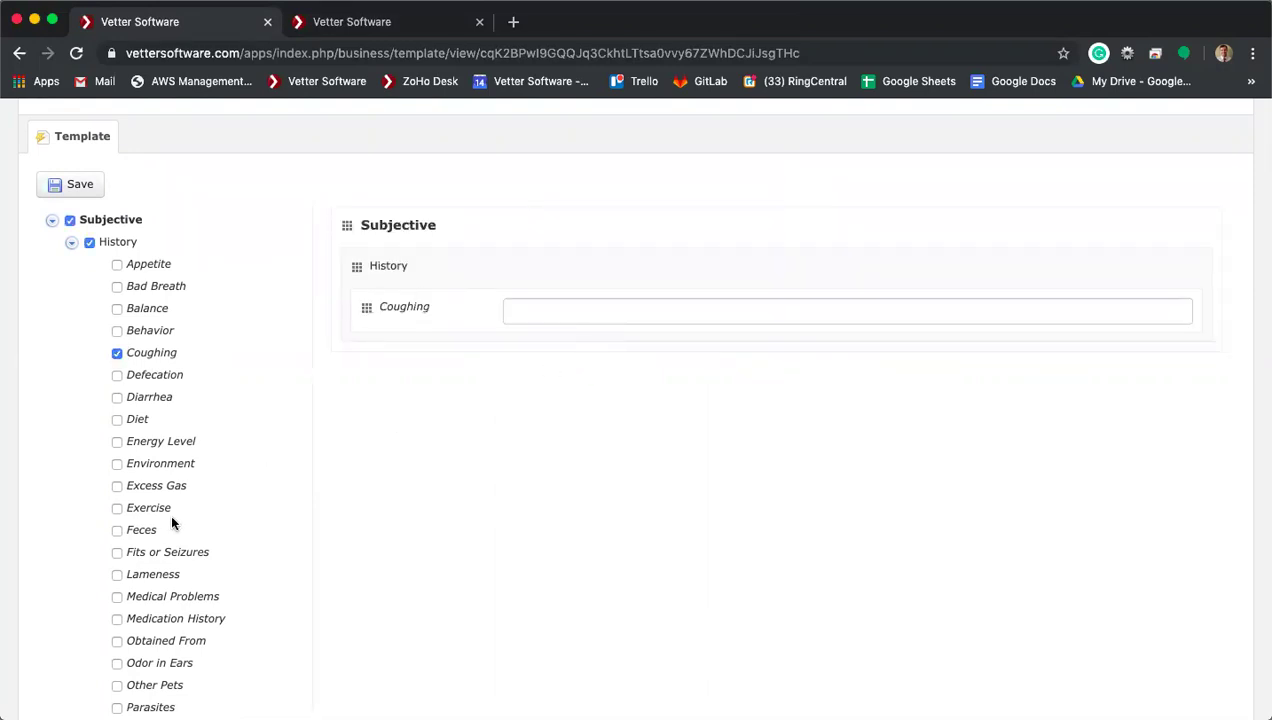
{"action": "left_click", "coordinate": [117, 508]}
{"action": "left_click", "coordinate": [117, 530]}
Step: Reorder the History fields to Feces, Exercise, Coughing
{"action": "left_click_drag", "start_coordinate": [367, 407], "coordinate": [363, 306]}
{"action": "left_click_drag", "start_coordinate": [364, 358], "coordinate": [369, 408]}
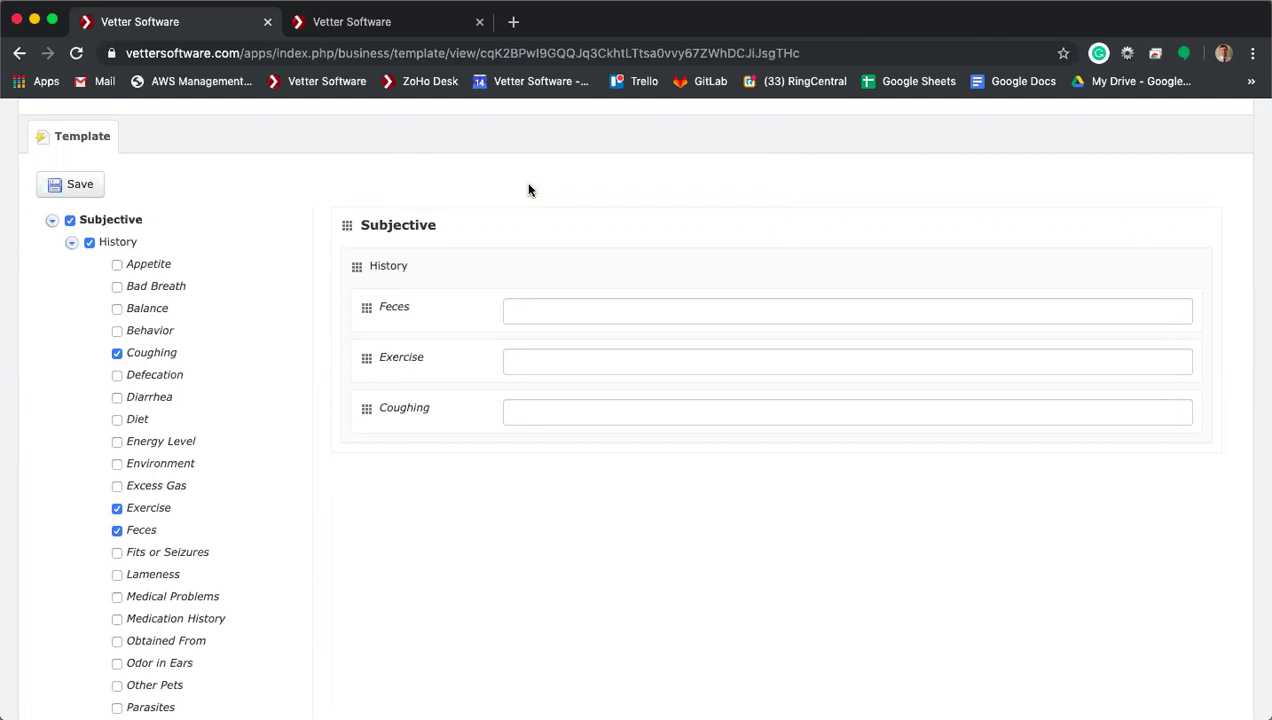
{"action": "scroll", "coordinate": [530, 190], "scroll_direction": "up", "scroll_amount": 1}
{"action": "scroll", "coordinate": [530, 190], "scroll_direction": "up", "scroll_amount": 2}
{"action": "scroll", "coordinate": [530, 190], "scroll_direction": "down", "scroll_amount": 2}
Step: Try "normal" and "( ) Yes ( ) No" as default text in the Feces field, and clear the field again
{"action": "left_click", "coordinate": [532, 375]}
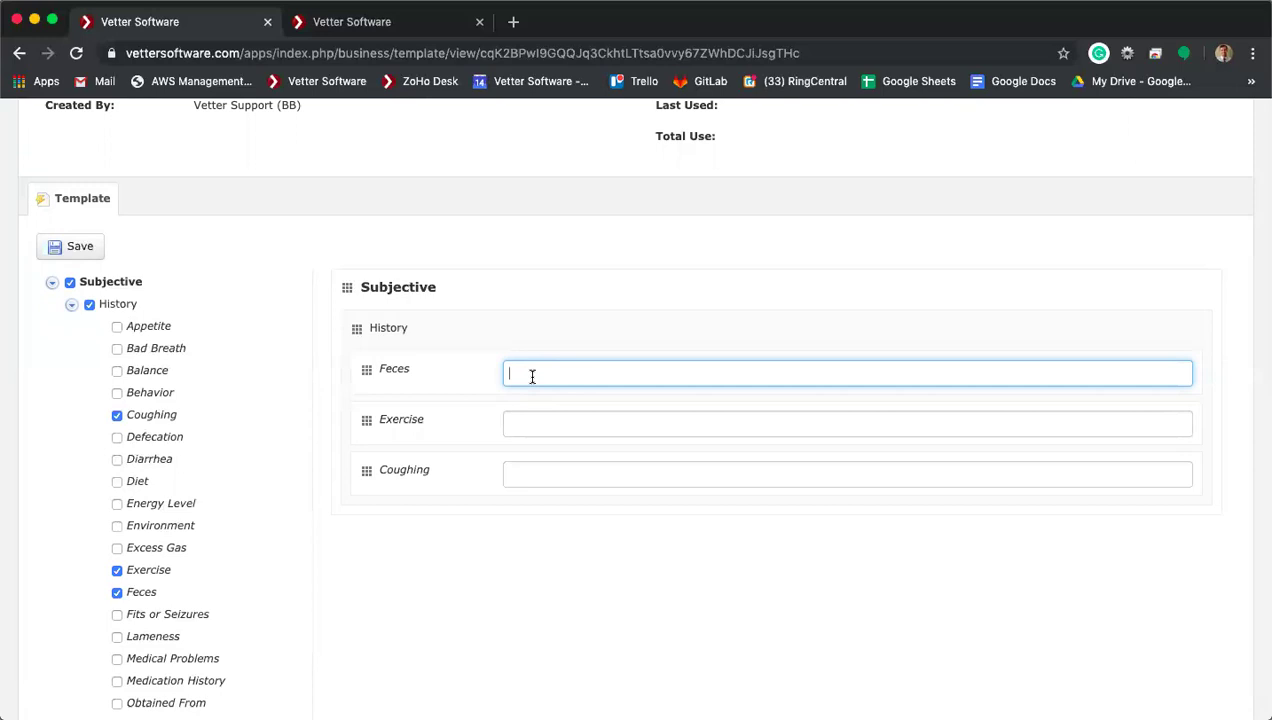
{"action": "type", "text": "normal"}
{"action": "key", "text": "BackSpace"}
{"action": "key", "text": "BackSpace"}
{"action": "key", "text": "BackSpace"}
{"action": "key", "text": "BackSpace"}
{"action": "key", "text": "BackSpace"}
{"action": "key", "text": "BackSpace"}
{"action": "type", "text": "(.)"}
{"action": "key", "text": "BackSpace"}
{"action": "key", "text": "BackSpace"}
{"action": "key", "text": "BackSpace"}
{"action": "type", "text": "( ) Yes ( ) No"}
{"action": "left_click_drag", "start_coordinate": [578, 372], "coordinate": [457, 377]}
{"action": "key", "text": "super+x"}
Step: Add the Scratching Ears field from the Subjective History list to the template
{"action": "scroll", "coordinate": [81, 486], "scroll_direction": "down", "scroll_amount": 10}
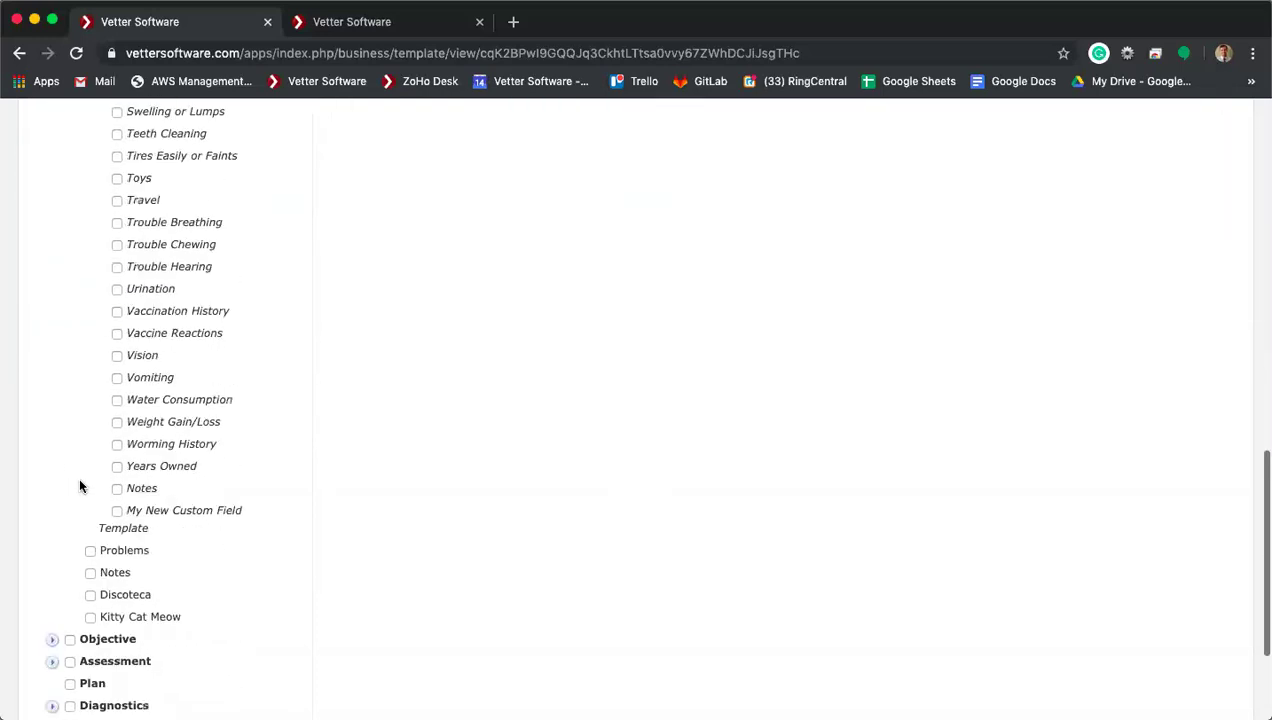
{"action": "scroll", "coordinate": [162, 345], "scroll_direction": "up", "scroll_amount": 5}
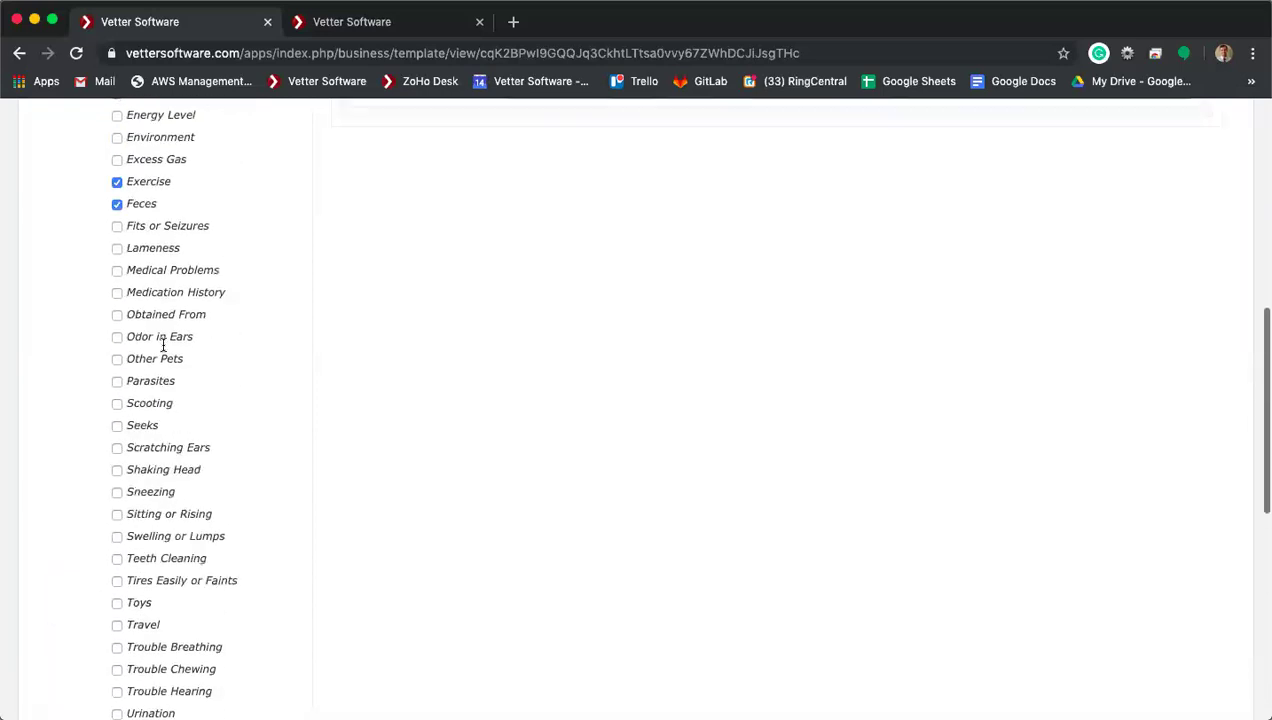
{"action": "scroll", "coordinate": [162, 345], "scroll_direction": "up", "scroll_amount": 2}
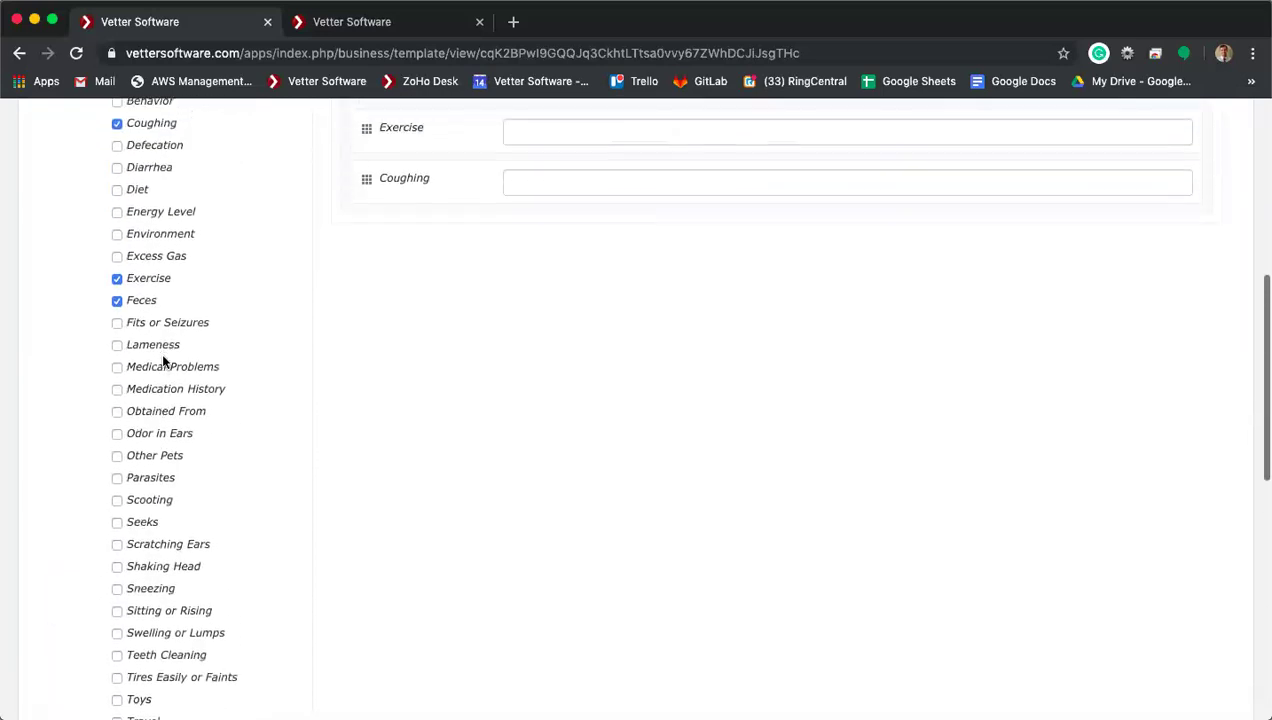
{"action": "left_click", "coordinate": [117, 544]}
Step: Add the Weight field from Objective > Vital Signs to the template
{"action": "scroll", "coordinate": [77, 584], "scroll_direction": "down", "scroll_amount": 10}
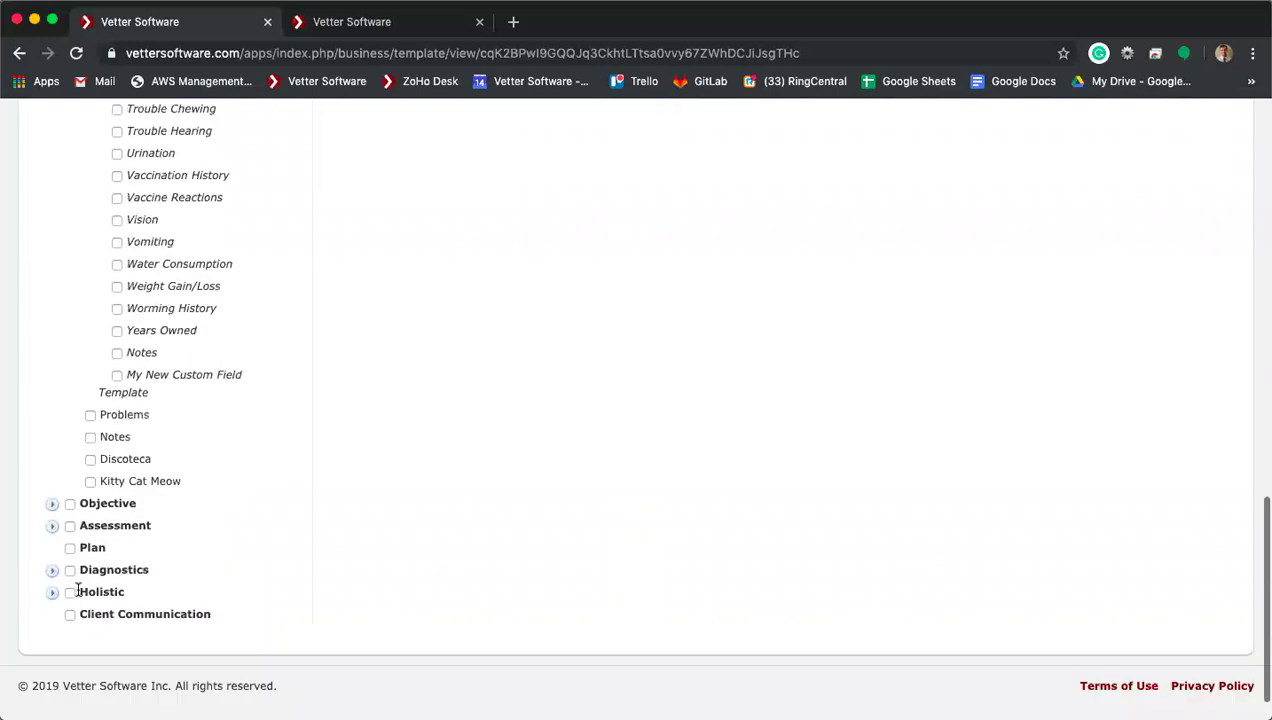
{"action": "left_click", "coordinate": [52, 503]}
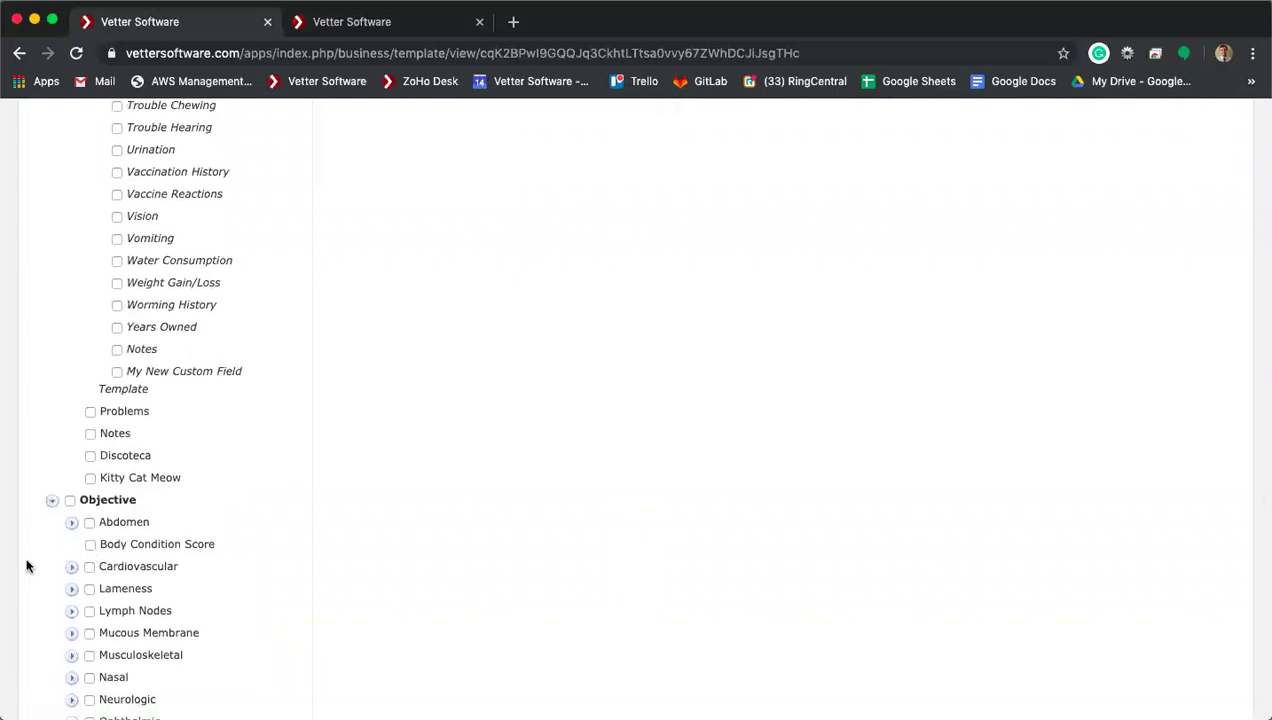
{"action": "scroll", "coordinate": [26, 565], "scroll_direction": "down", "scroll_amount": 5}
{"action": "scroll", "coordinate": [26, 566], "scroll_direction": "down", "scroll_amount": 3}
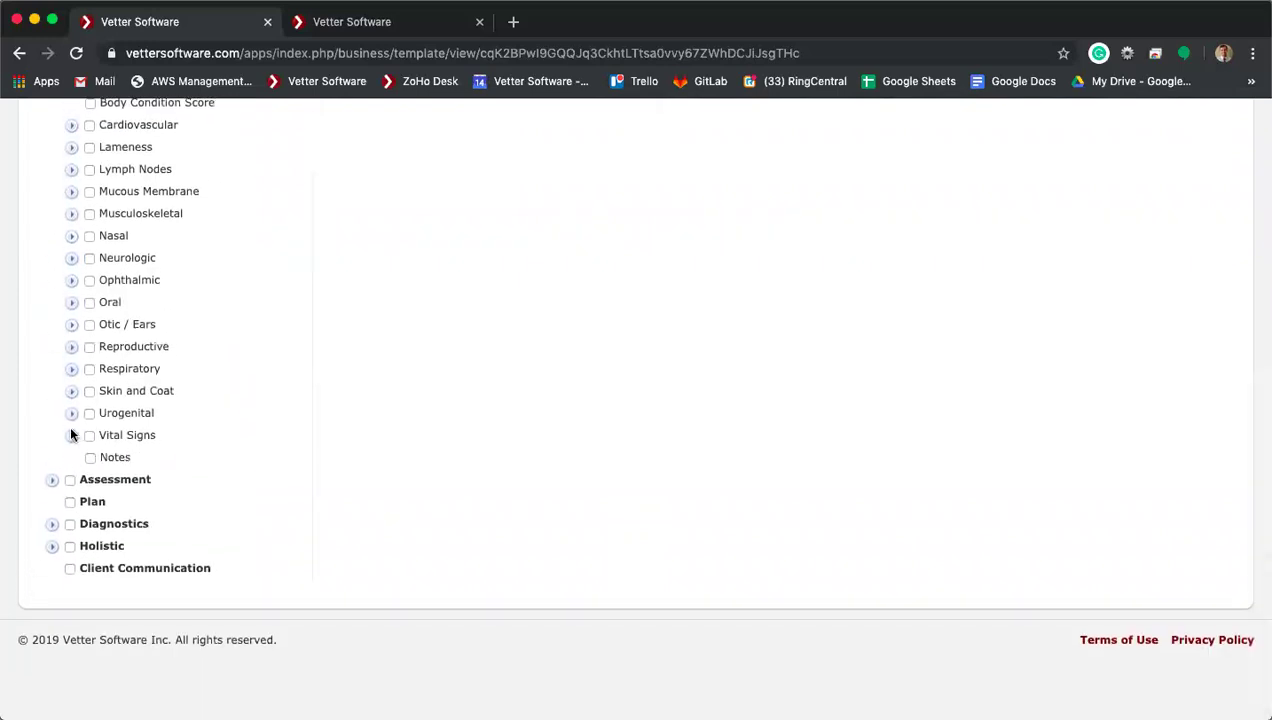
{"action": "left_click", "coordinate": [71, 435]}
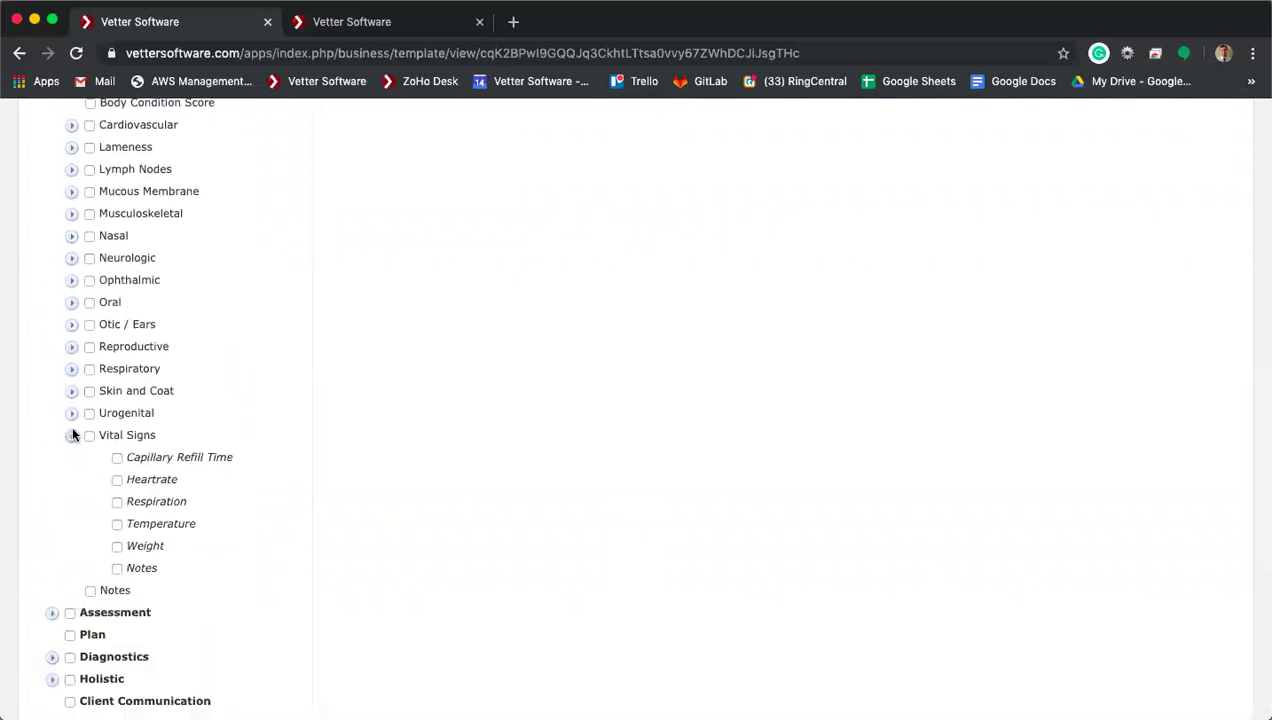
{"action": "left_click", "coordinate": [117, 547]}
Step: Check the unit options of the Weight field and look over the template's Subjective and Objective sections
{"action": "scroll", "coordinate": [473, 354], "scroll_direction": "up", "scroll_amount": 10}
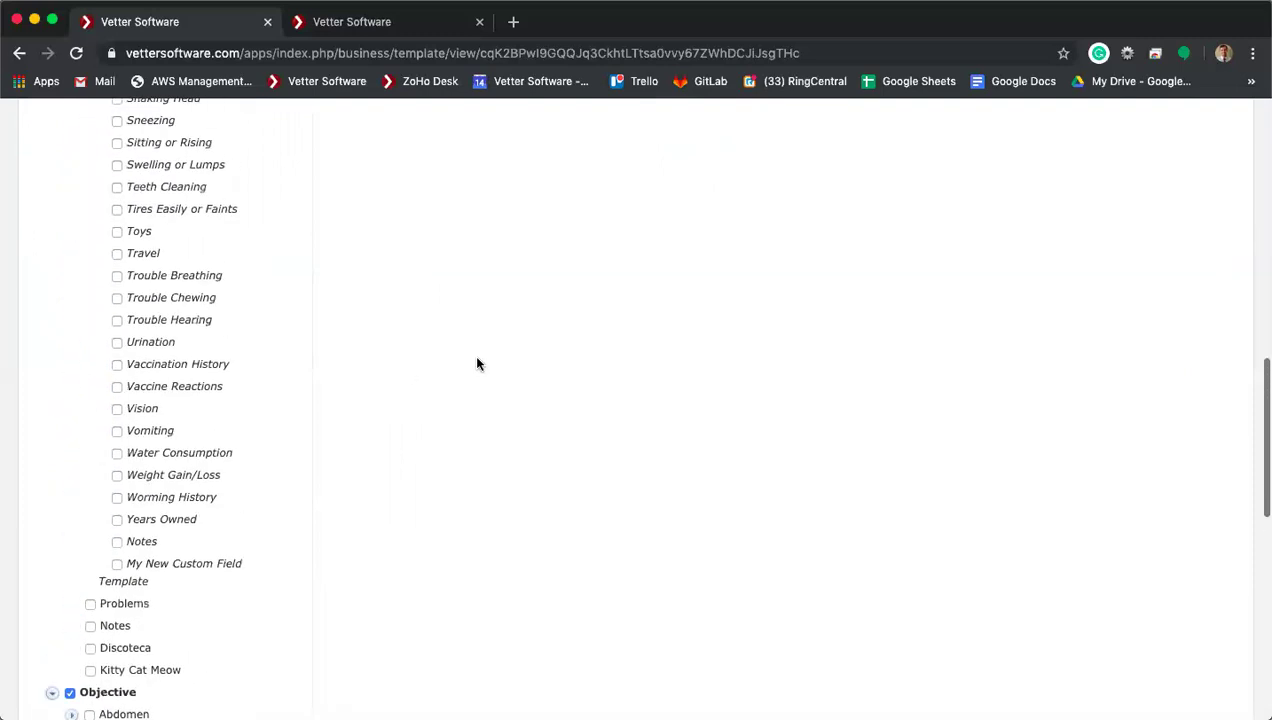
{"action": "scroll", "coordinate": [477, 364], "scroll_direction": "down", "scroll_amount": 1}
{"action": "left_click", "coordinate": [609, 442]}
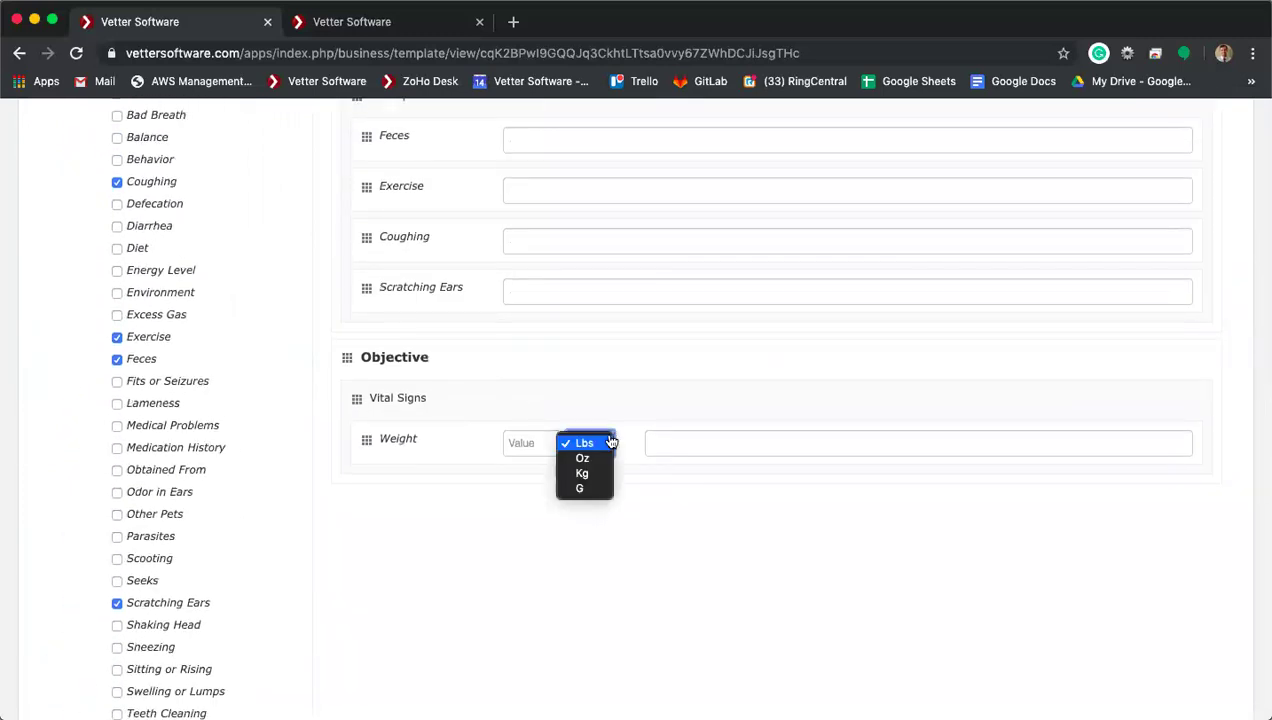
{"action": "left_click", "coordinate": [611, 442]}
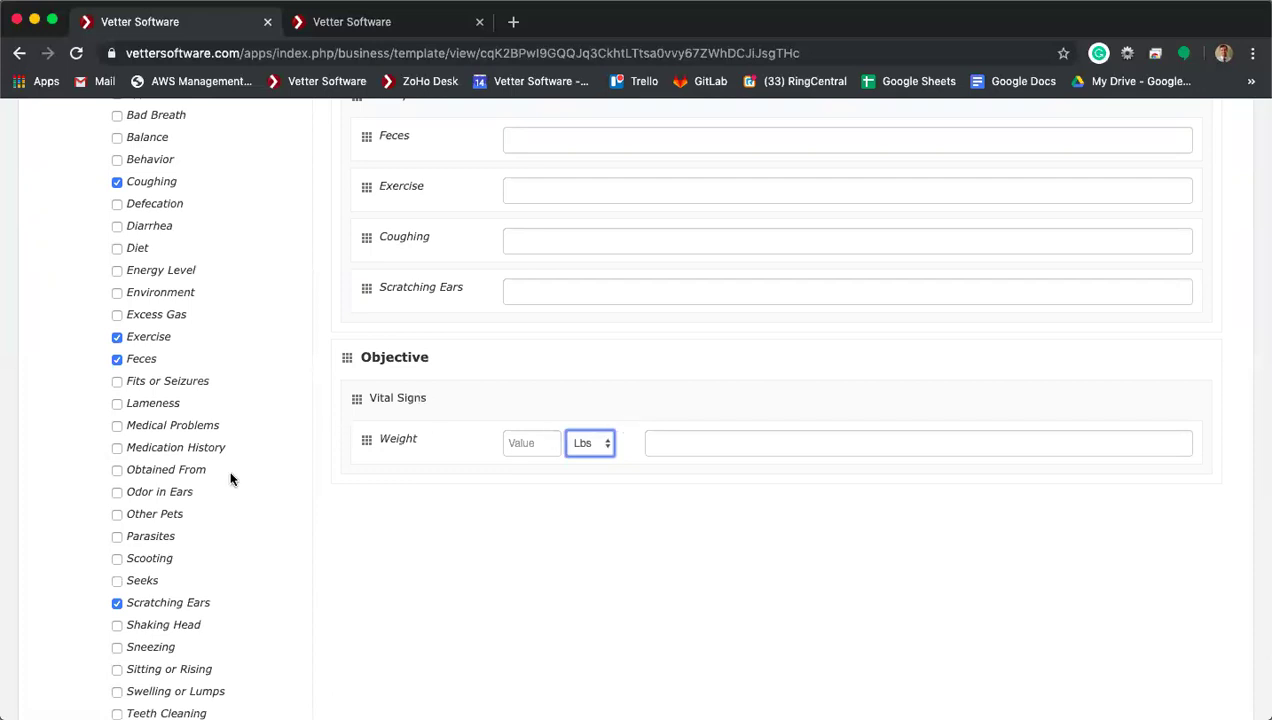
{"action": "scroll", "coordinate": [230, 479], "scroll_direction": "down", "scroll_amount": 5}
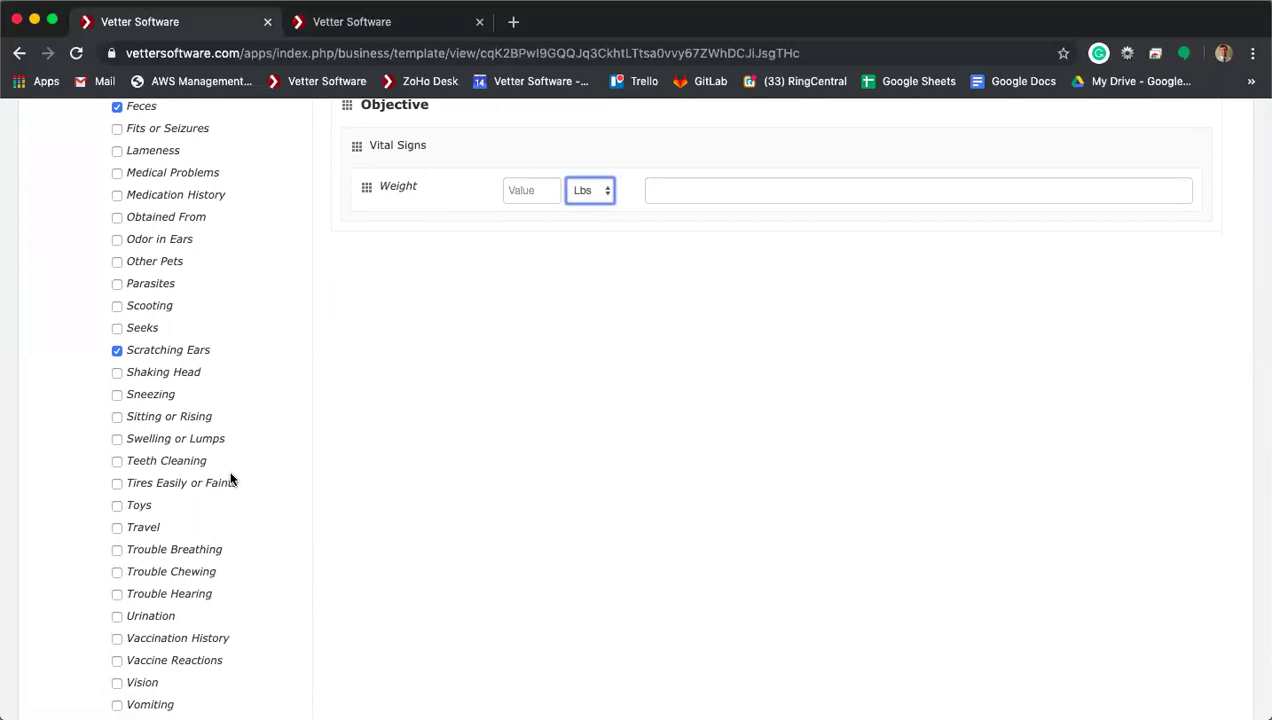
{"action": "scroll", "coordinate": [230, 479], "scroll_direction": "up", "scroll_amount": 8}
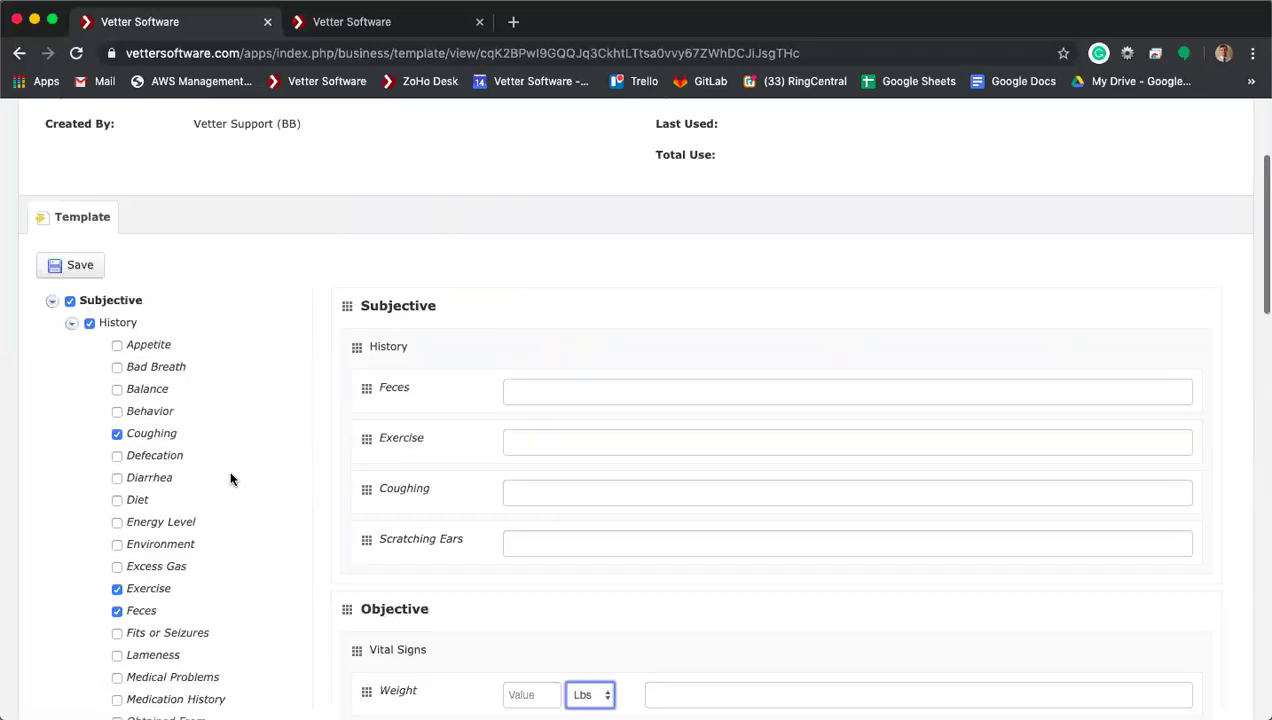
{"action": "scroll", "coordinate": [230, 476], "scroll_direction": "down", "scroll_amount": 3}
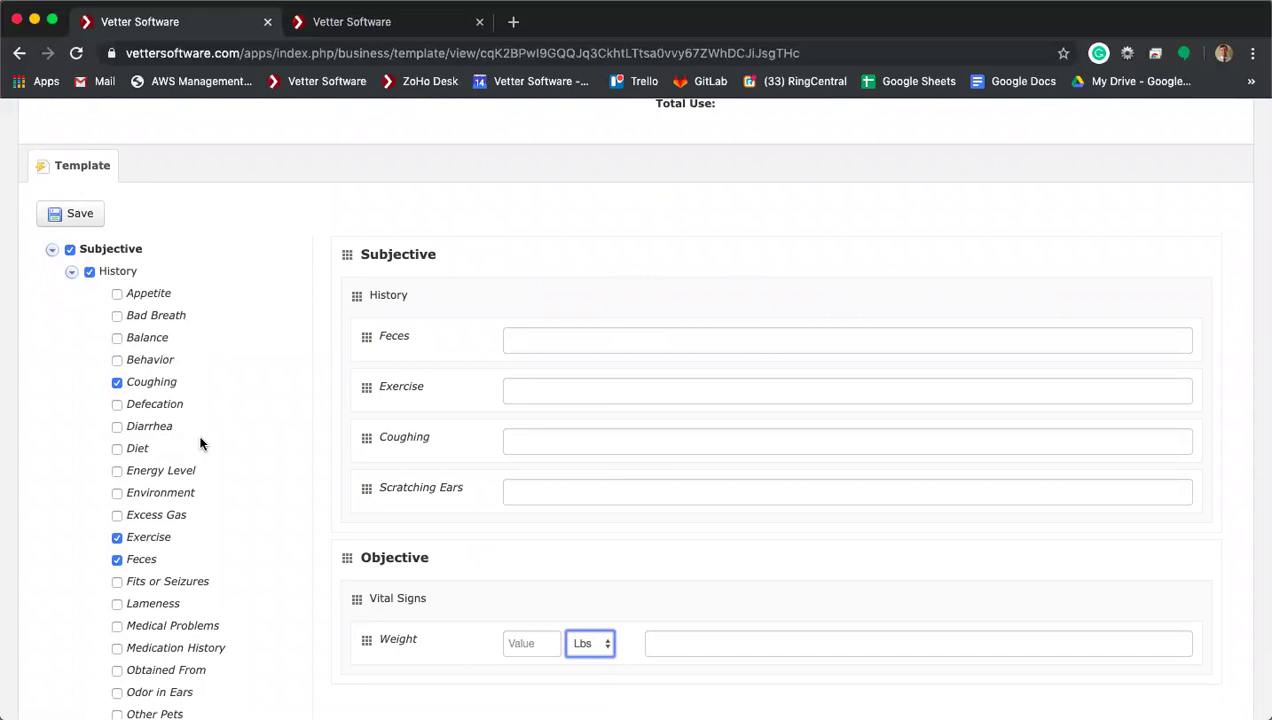
{"action": "scroll", "coordinate": [200, 444], "scroll_direction": "down", "scroll_amount": 2}
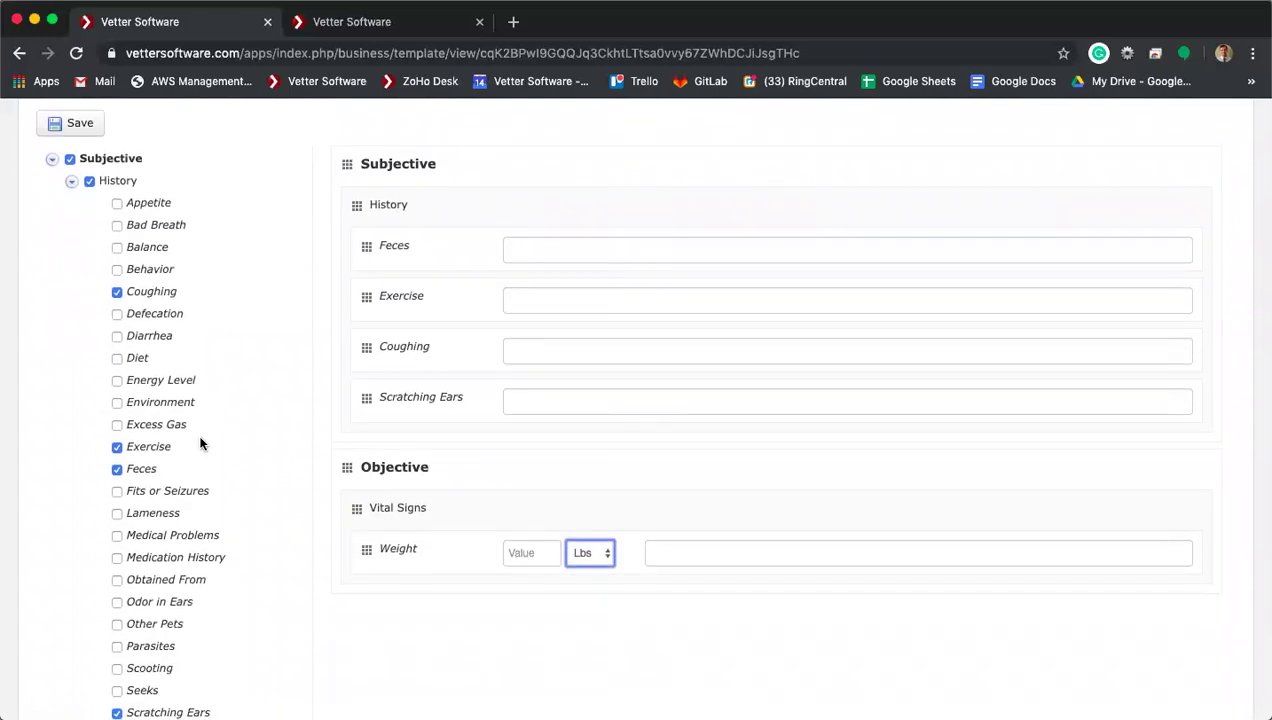
{"action": "scroll", "coordinate": [200, 444], "scroll_direction": "down", "scroll_amount": 5}
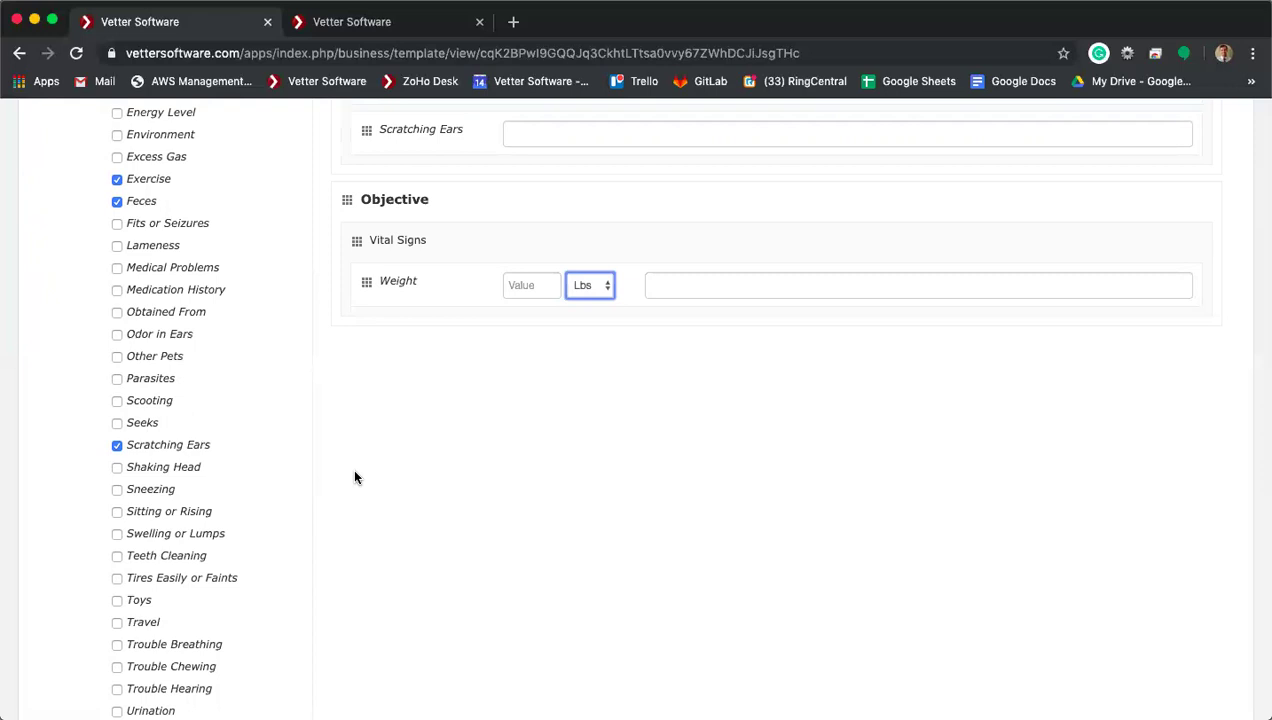
{"action": "left_click", "coordinate": [350, 398]}
Step: Start a new template titled "Feces Field" in the practice settings, with Custom Field as its type
{"action": "scroll", "coordinate": [586, 440], "scroll_direction": "up", "scroll_amount": 10}
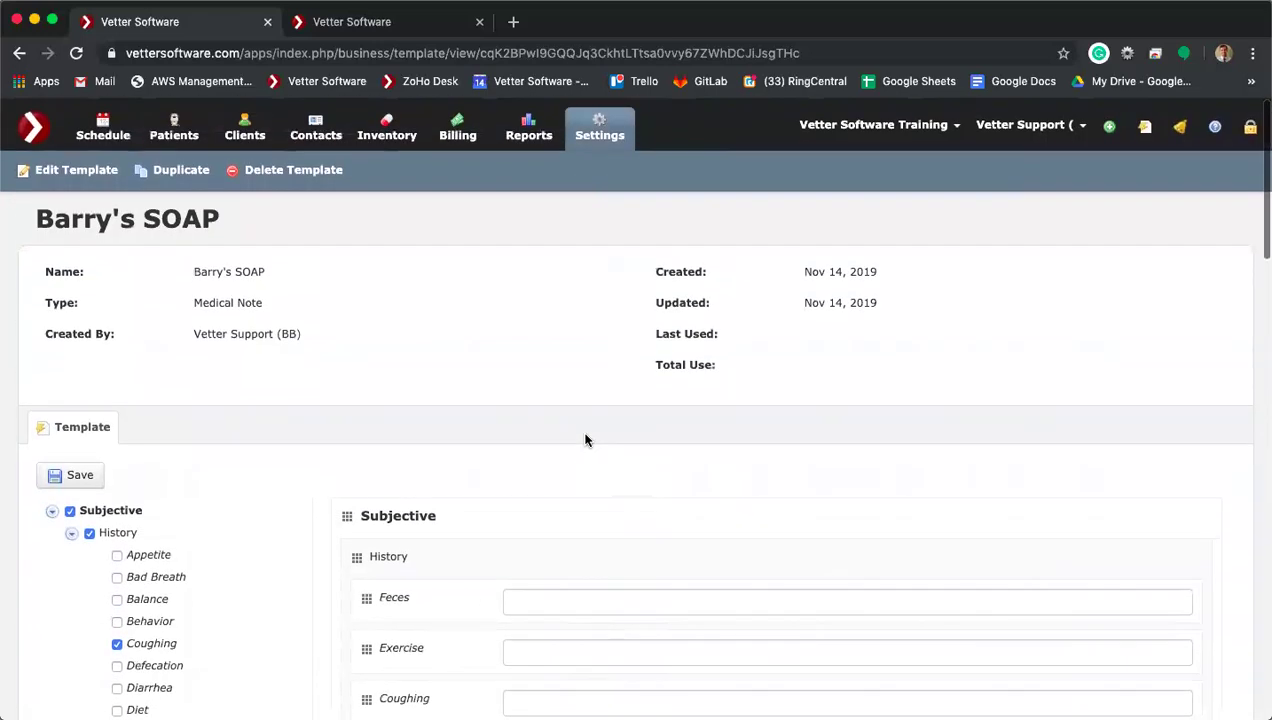
{"action": "left_click", "coordinate": [601, 134]}
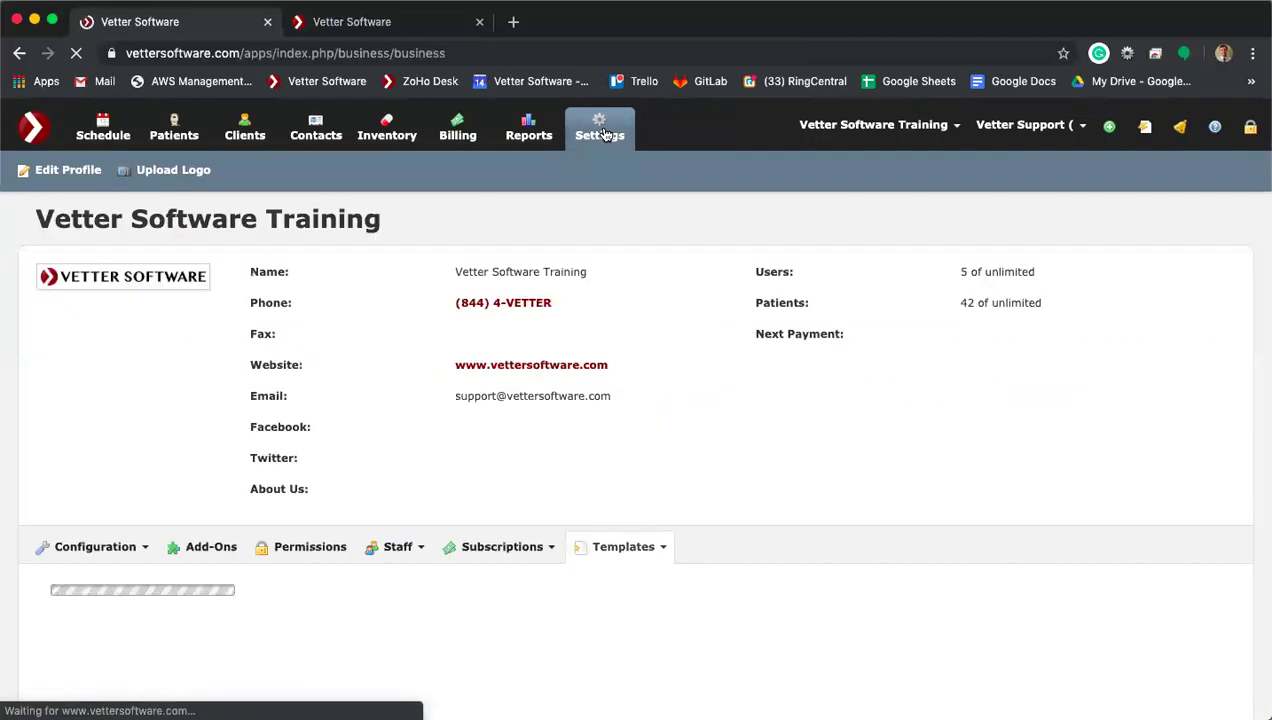
{"action": "left_click", "coordinate": [611, 552]}
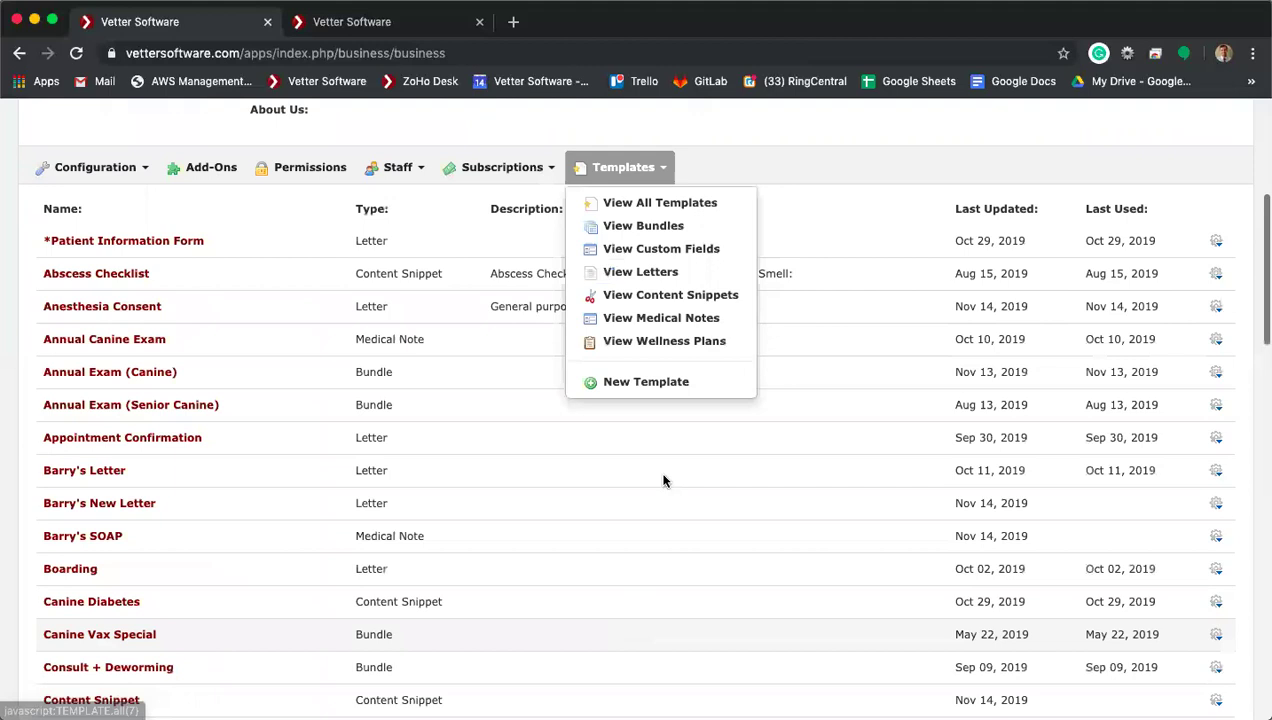
{"action": "left_click", "coordinate": [652, 382]}
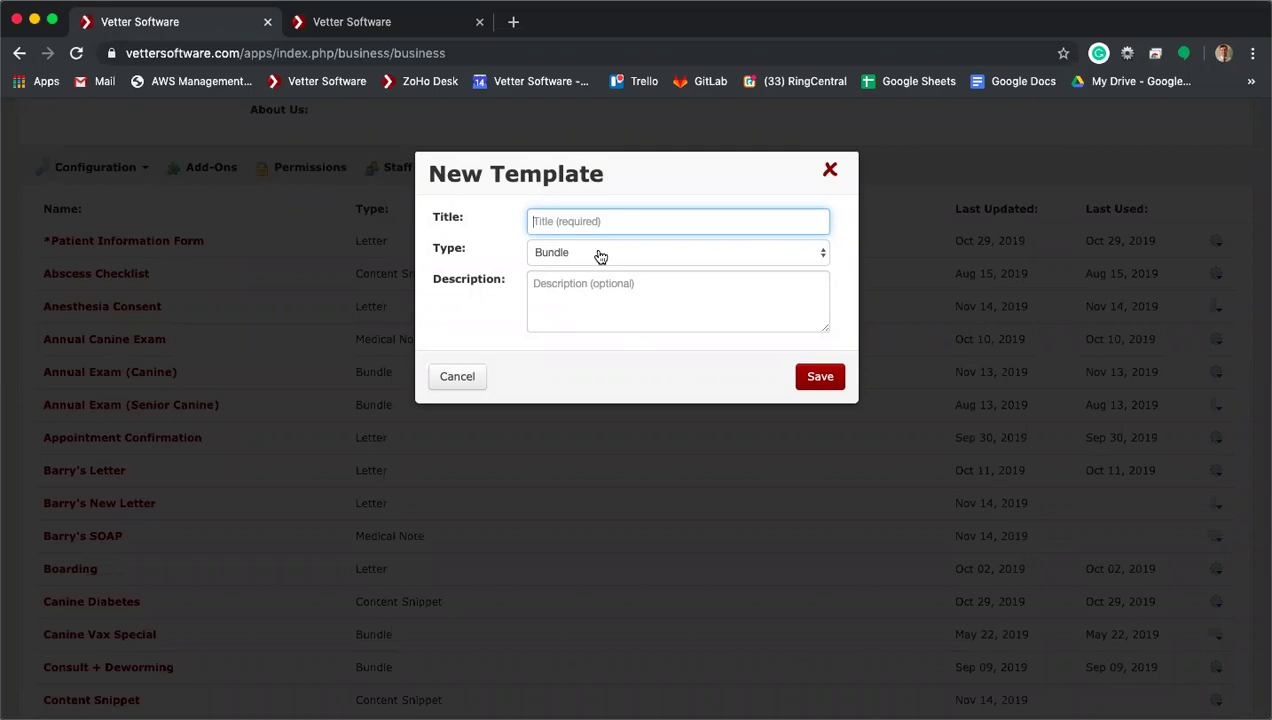
{"action": "type", "text": "Feces Field"}
{"action": "left_click", "coordinate": [595, 256]}
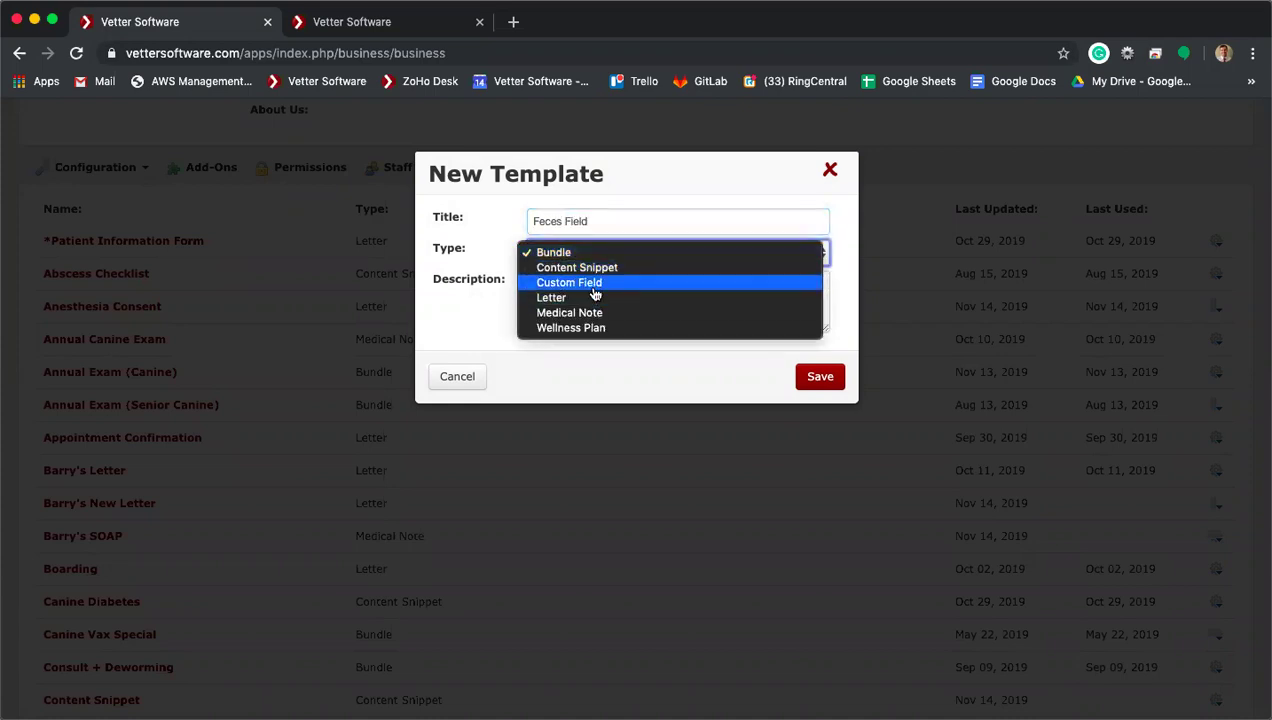
{"action": "left_click", "coordinate": [593, 287]}
{"action": "left_click", "coordinate": [572, 287]}
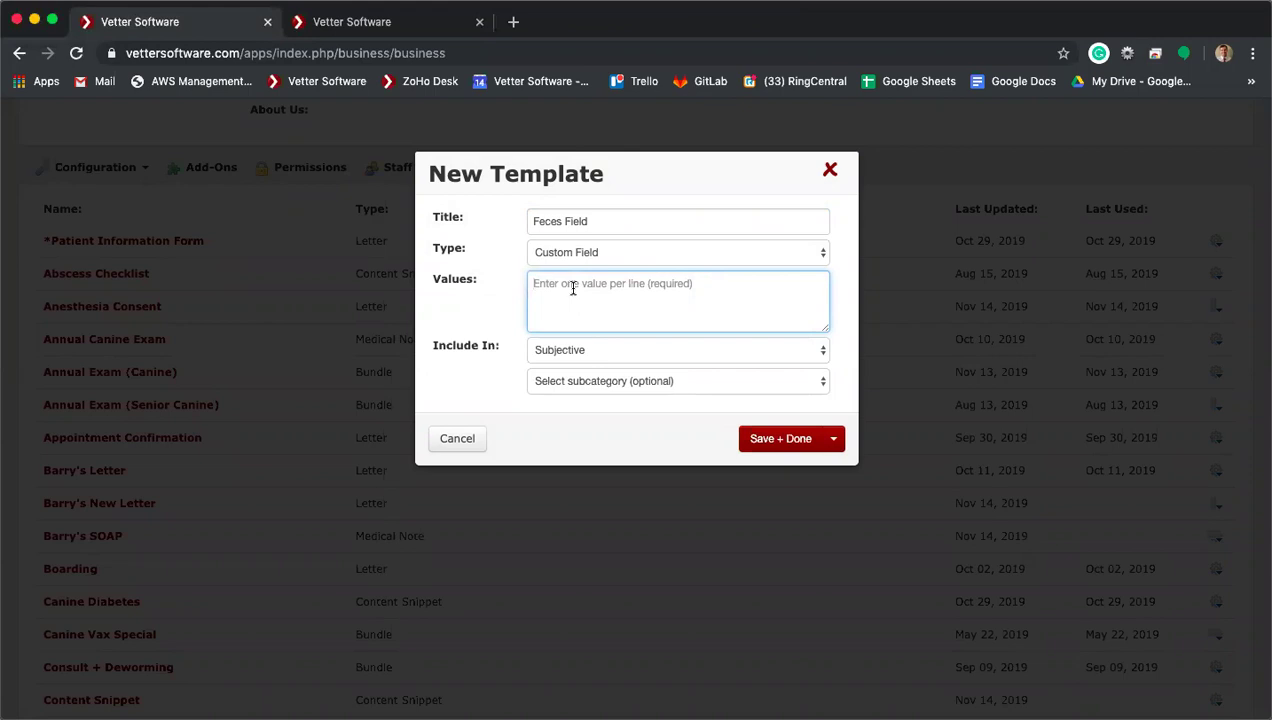
Step: Try 1, 2, 3 and 4 as the custom field's values, one per line, and clear them again
{"action": "type", "text": "1"}
{"action": "key", "text": "Return"}
{"action": "type", "text": "2"}
{"action": "key", "text": "Return"}
{"action": "type", "text": "3"}
{"action": "key", "text": "Return"}
{"action": "type", "text": "4"}
{"action": "key", "text": "Return"}
{"action": "key", "text": "BackSpace"}
{"action": "key", "text": "BackSpace"}
{"action": "key", "text": "BackSpace"}
{"action": "key", "text": "BackSpace"}
{"action": "key", "text": "BackSpace"}
{"action": "key", "text": "BackSpace"}
{"action": "key", "text": "BackSpace"}
{"action": "key", "text": "BackSpace"}
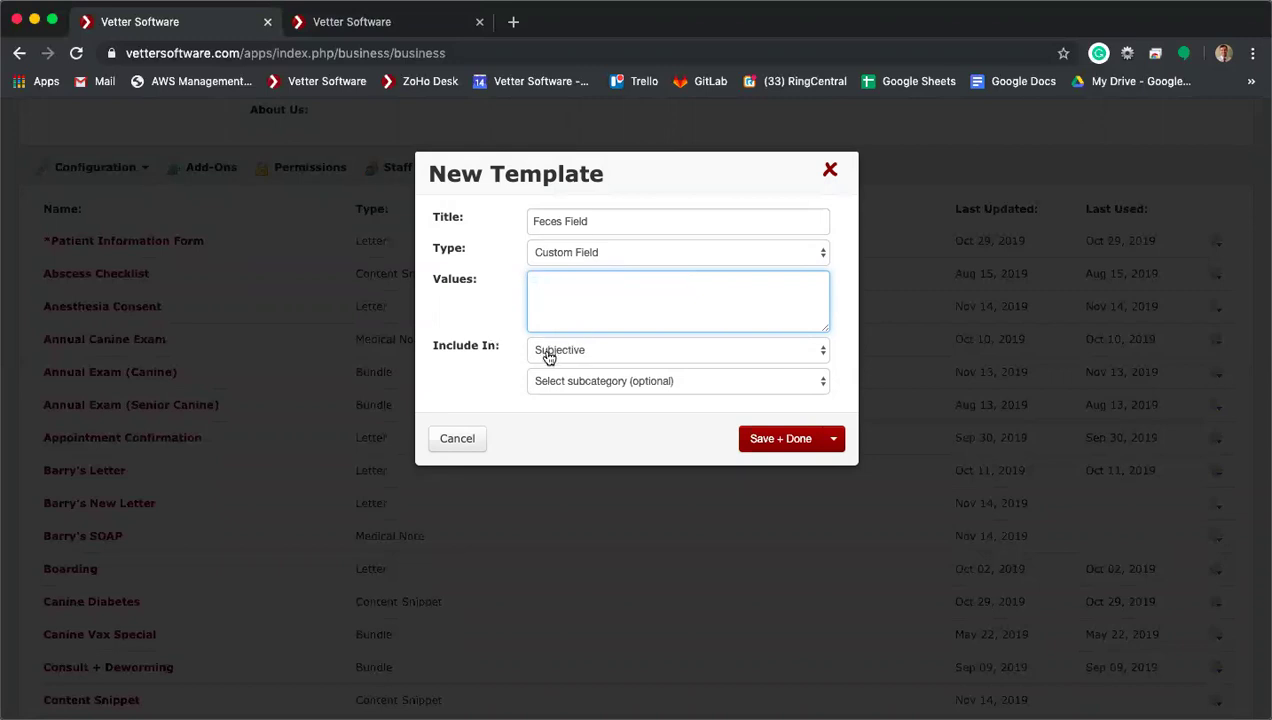
Step: Try including the custom field in Subjective with the History subcategory, and discard the new template
{"action": "left_click", "coordinate": [549, 357]}
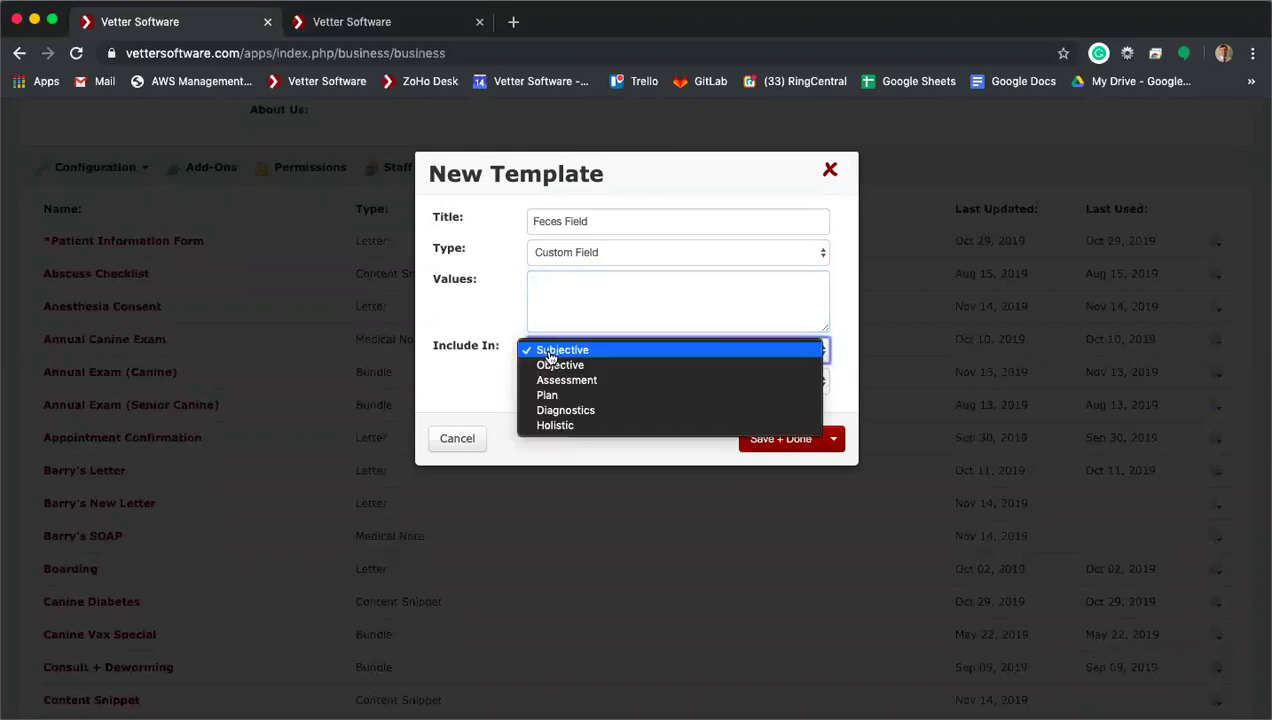
{"action": "left_click", "coordinate": [497, 369]}
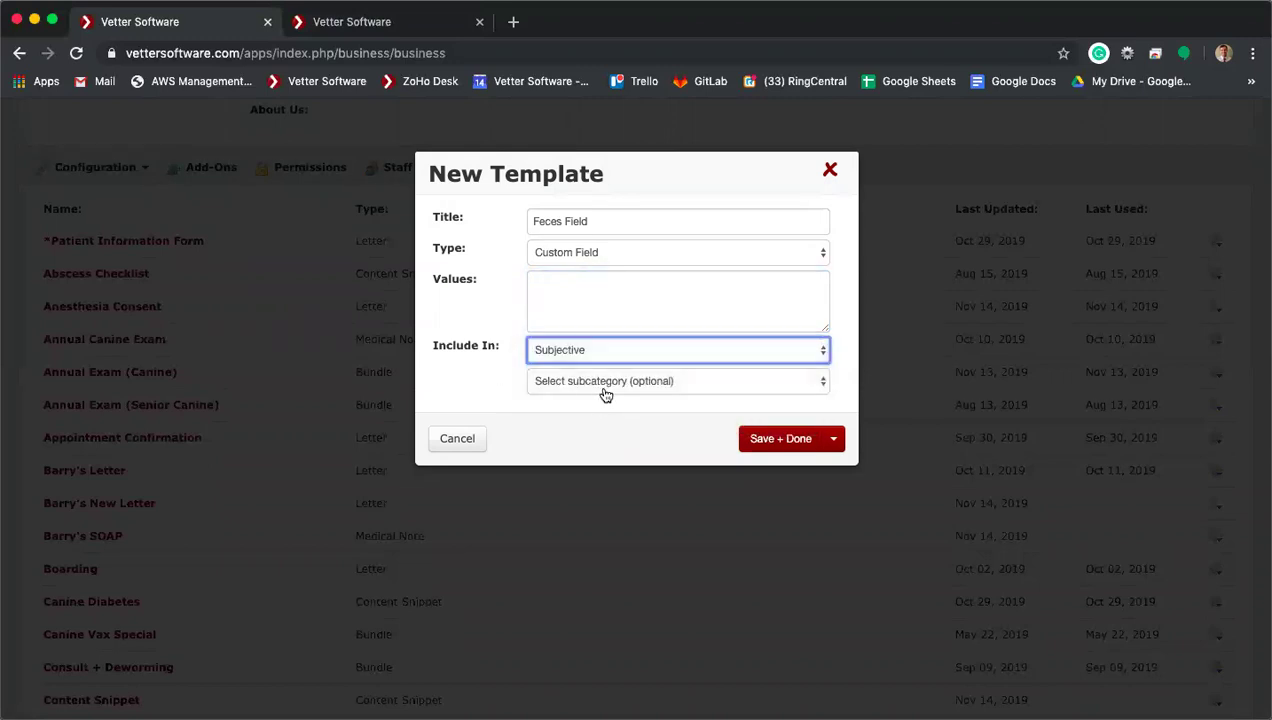
{"action": "left_click", "coordinate": [606, 394]}
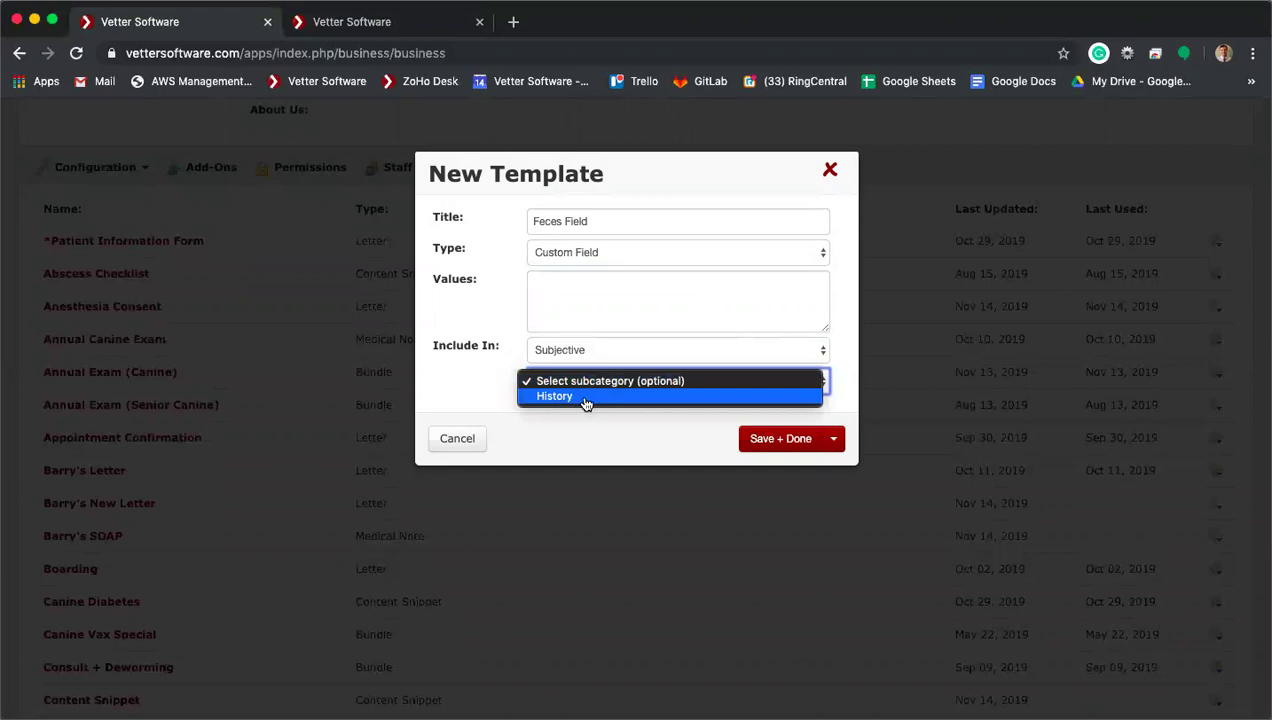
{"action": "left_click", "coordinate": [586, 398]}
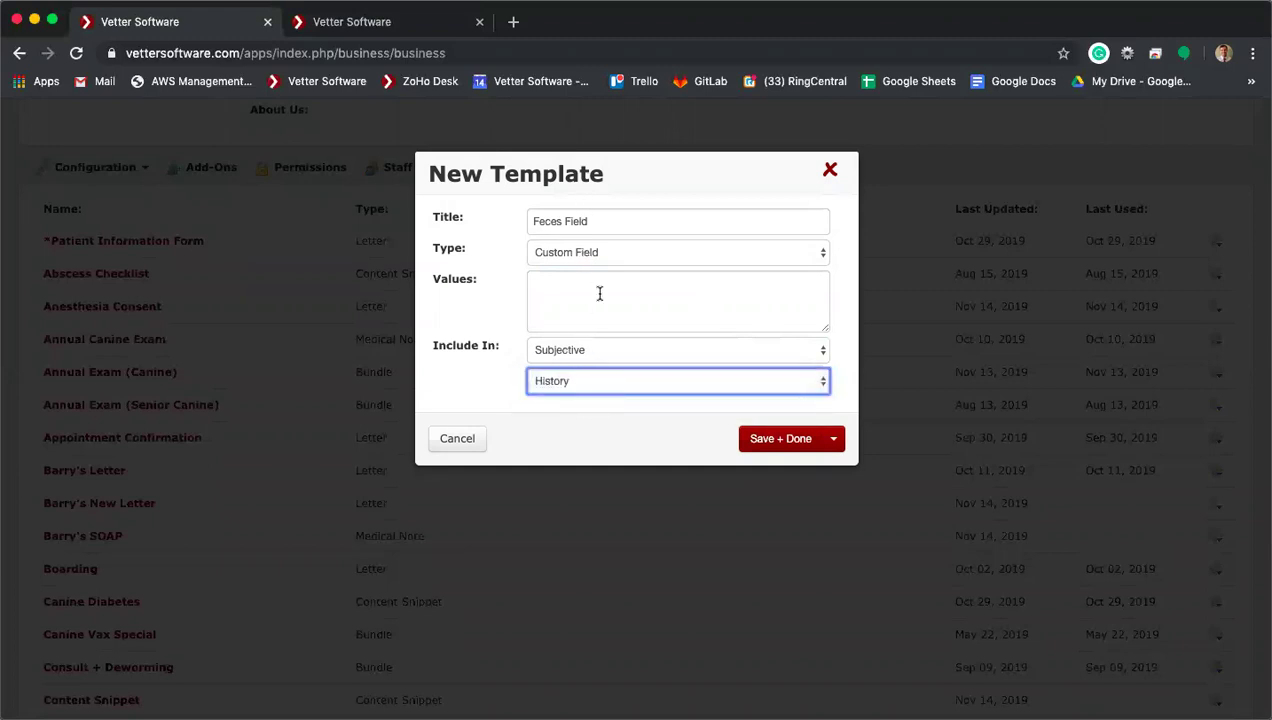
{"action": "left_click", "coordinate": [834, 178]}
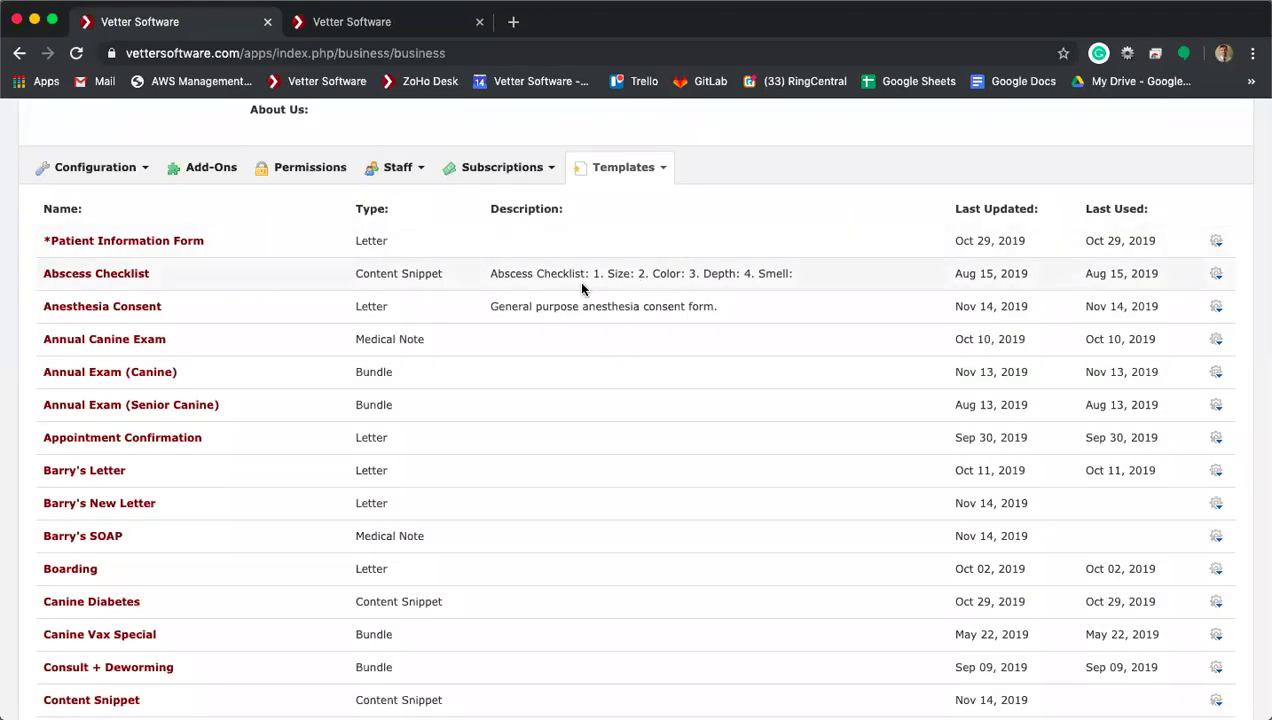
Step: Show only the bundle templates and open the Annual Exam (Canine) bundle
{"action": "scroll", "coordinate": [581, 288], "scroll_direction": "up", "scroll_amount": 3}
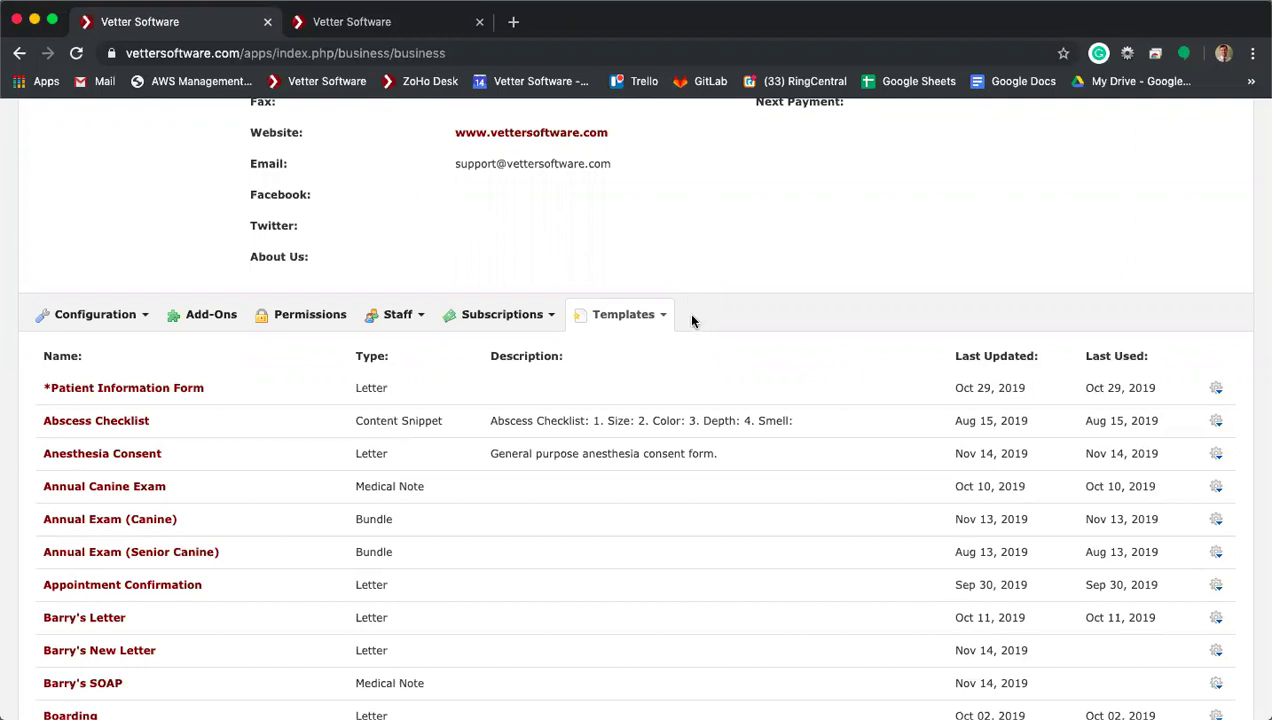
{"action": "left_click", "coordinate": [646, 319]}
{"action": "left_click", "coordinate": [640, 373]}
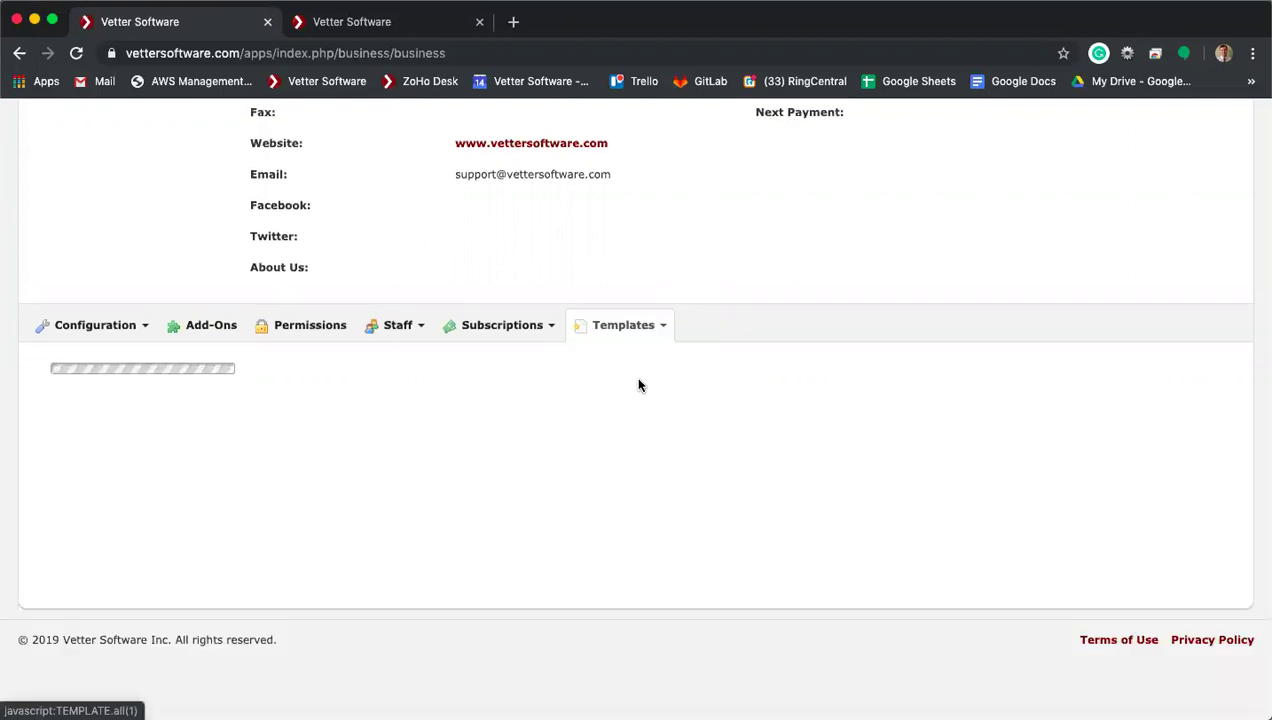
{"action": "left_click", "coordinate": [104, 394]}
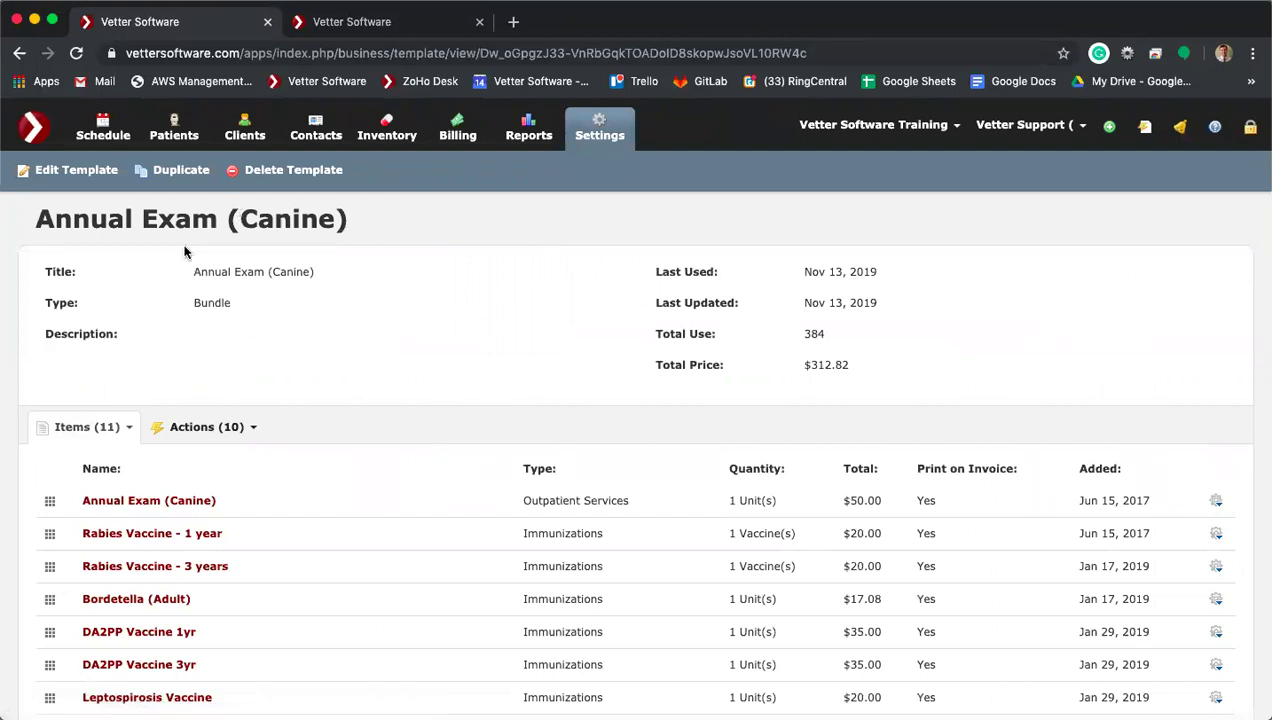
Step: Start a new bundle item, search for "rabies" and choose Rabies Large Animal - Horses (1 of 2)
{"action": "left_click", "coordinate": [117, 430]}
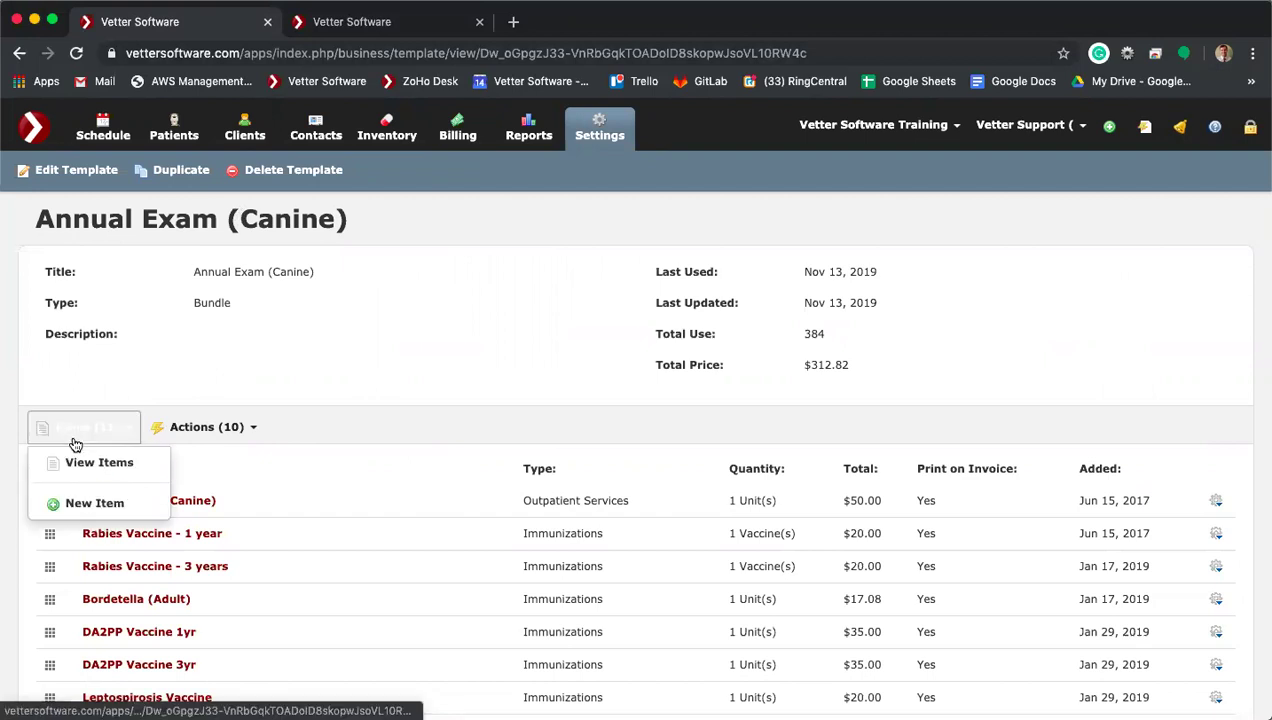
{"action": "left_click", "coordinate": [121, 502]}
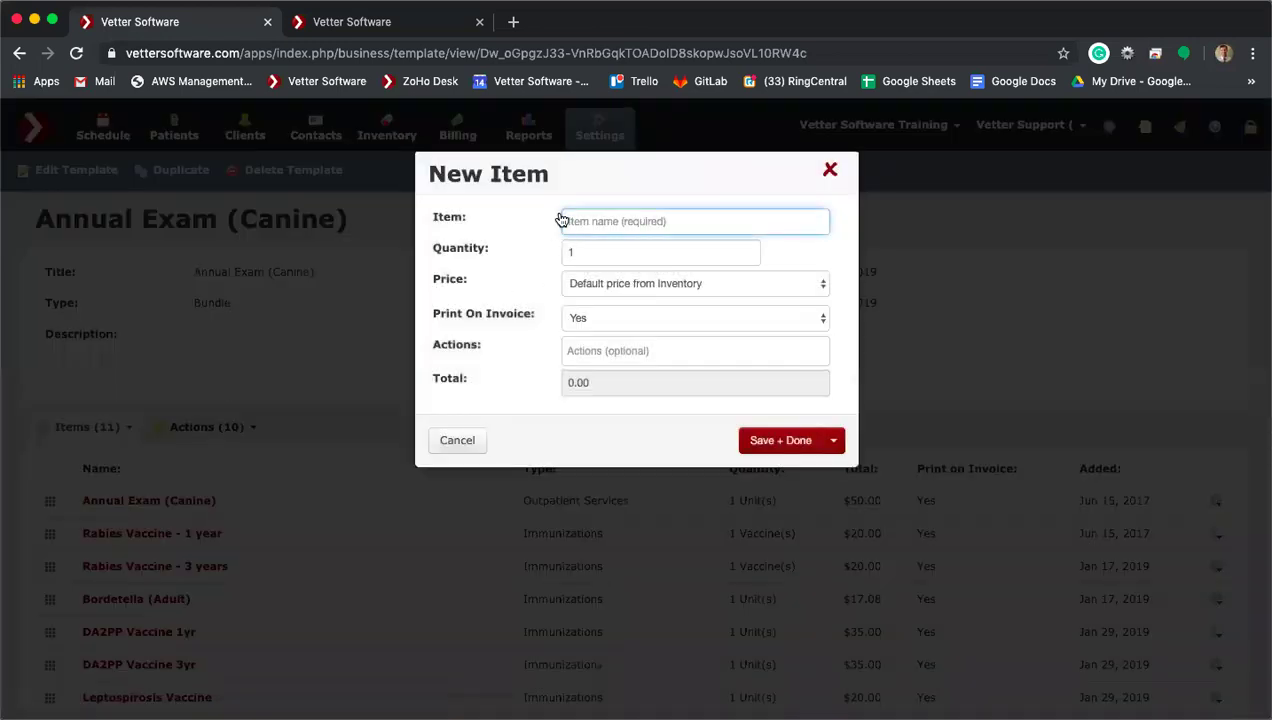
{"action": "type", "text": "rabies"}
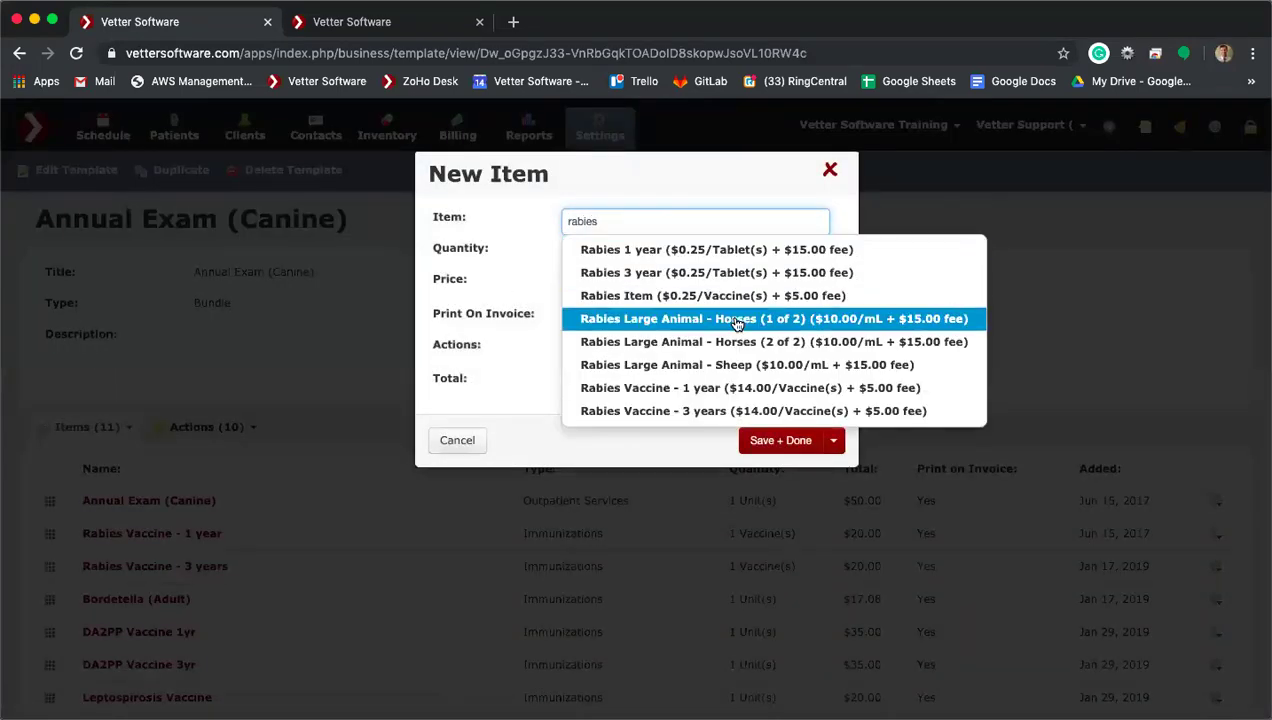
{"action": "left_click", "coordinate": [732, 322]}
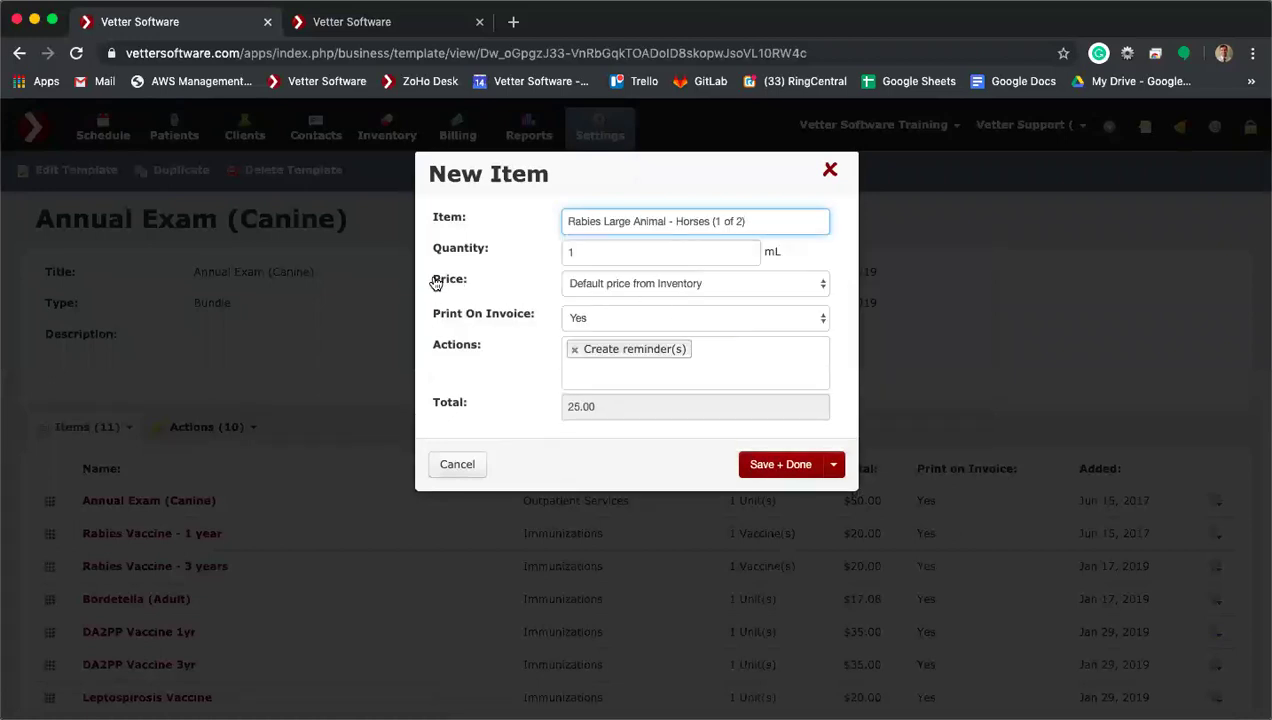
Step: Try a custom price for the rabies item, remove its Dispensing Fee and select the unit price for editing
{"action": "left_click", "coordinate": [578, 287]}
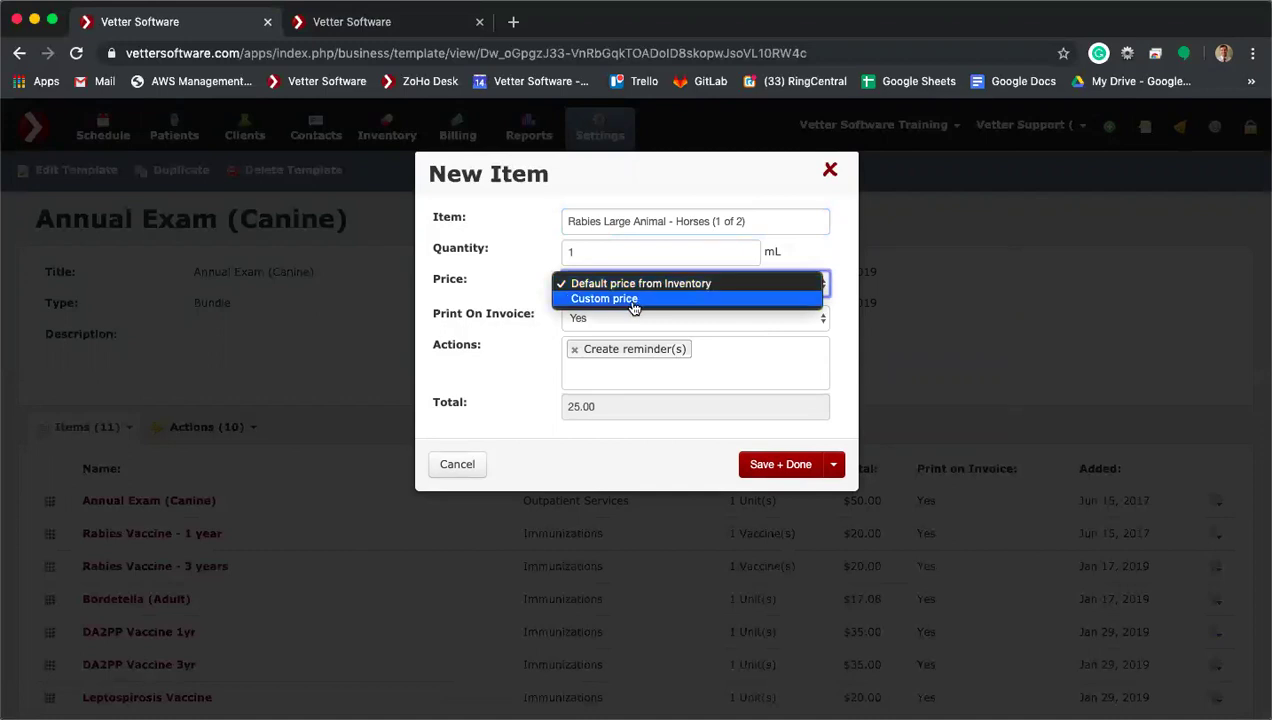
{"action": "left_click", "coordinate": [630, 299]}
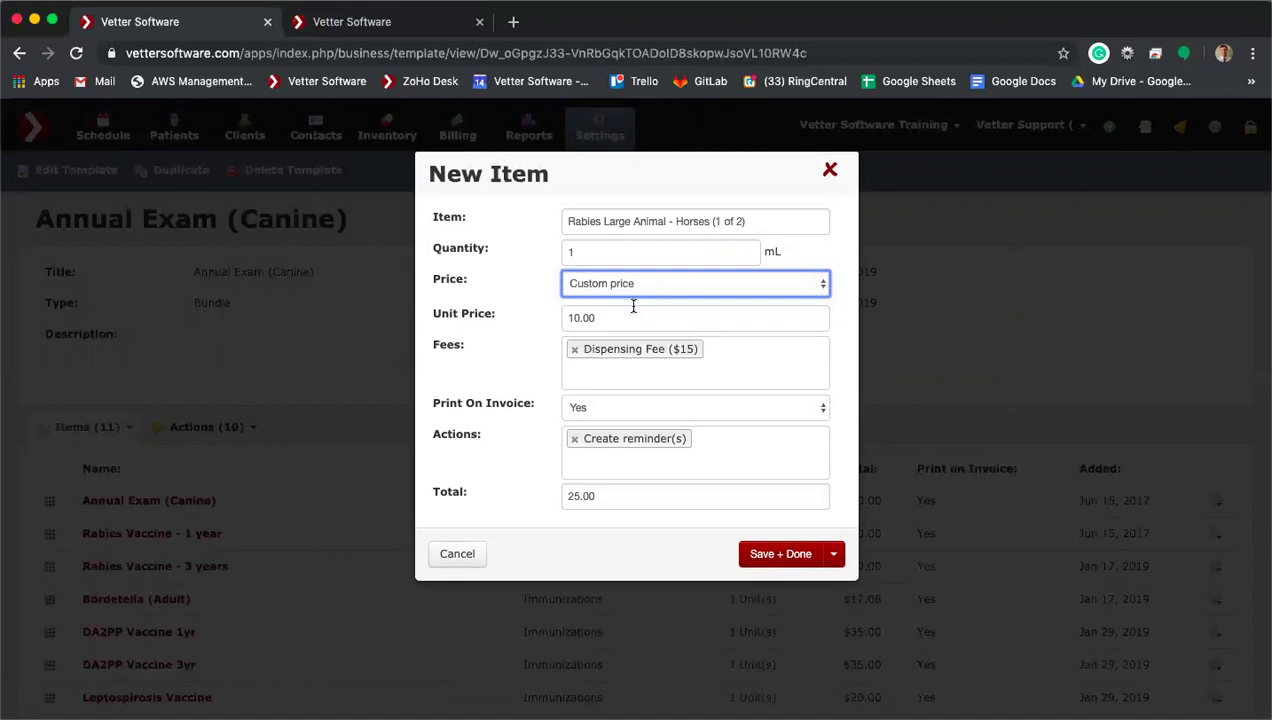
{"action": "left_click", "coordinate": [574, 350]}
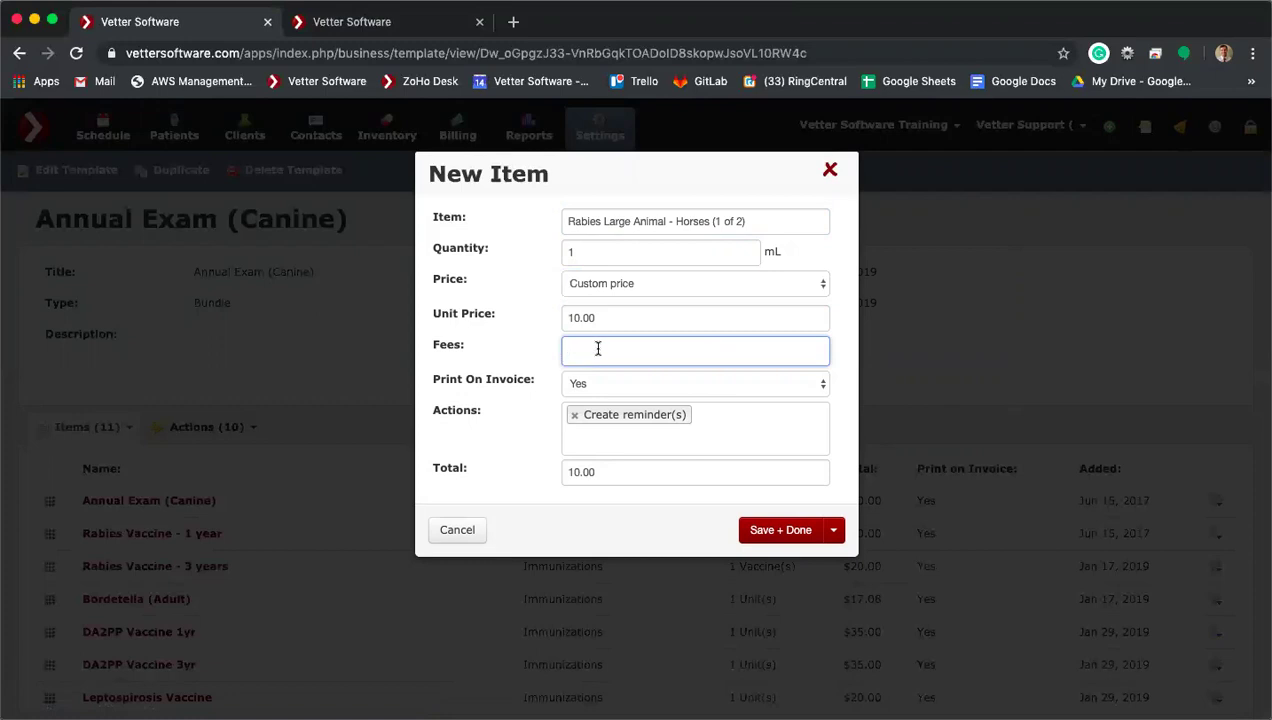
{"action": "left_click", "coordinate": [605, 321]}
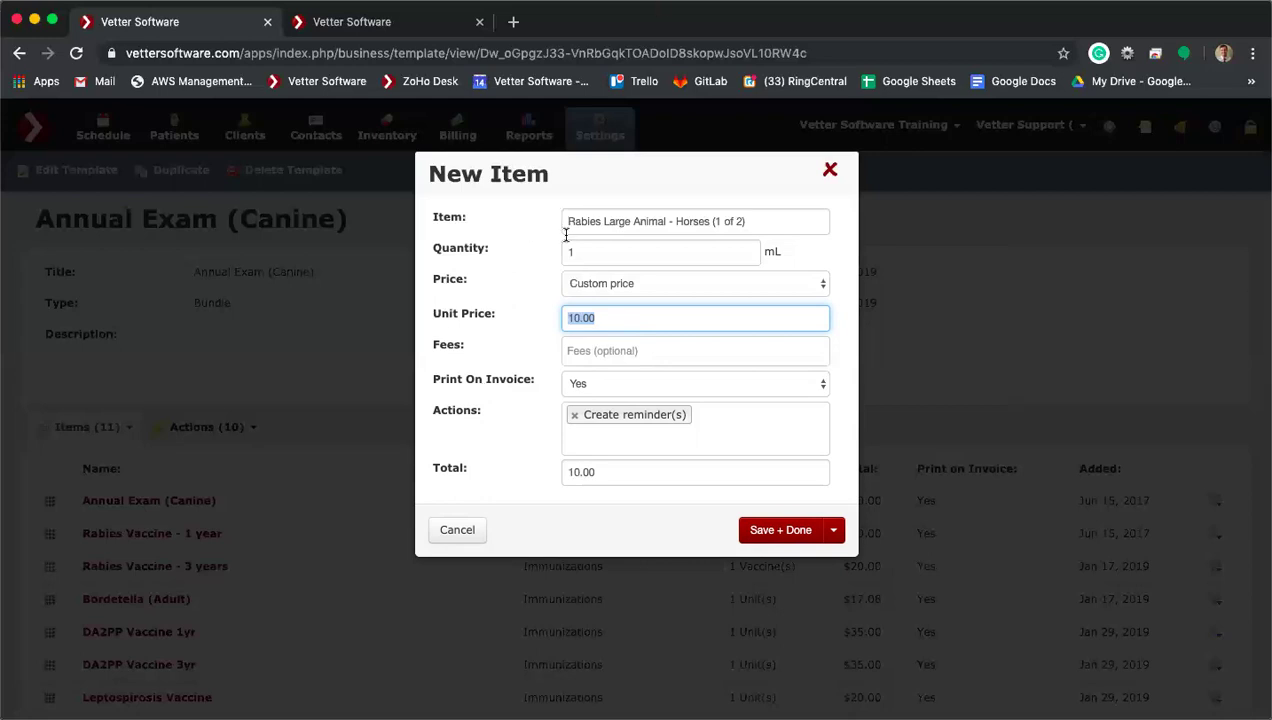
Step: Remove the Create reminder(s) action from the rabies item and discard the new item
{"action": "left_click", "coordinate": [575, 416]}
{"action": "left_click", "coordinate": [575, 424]}
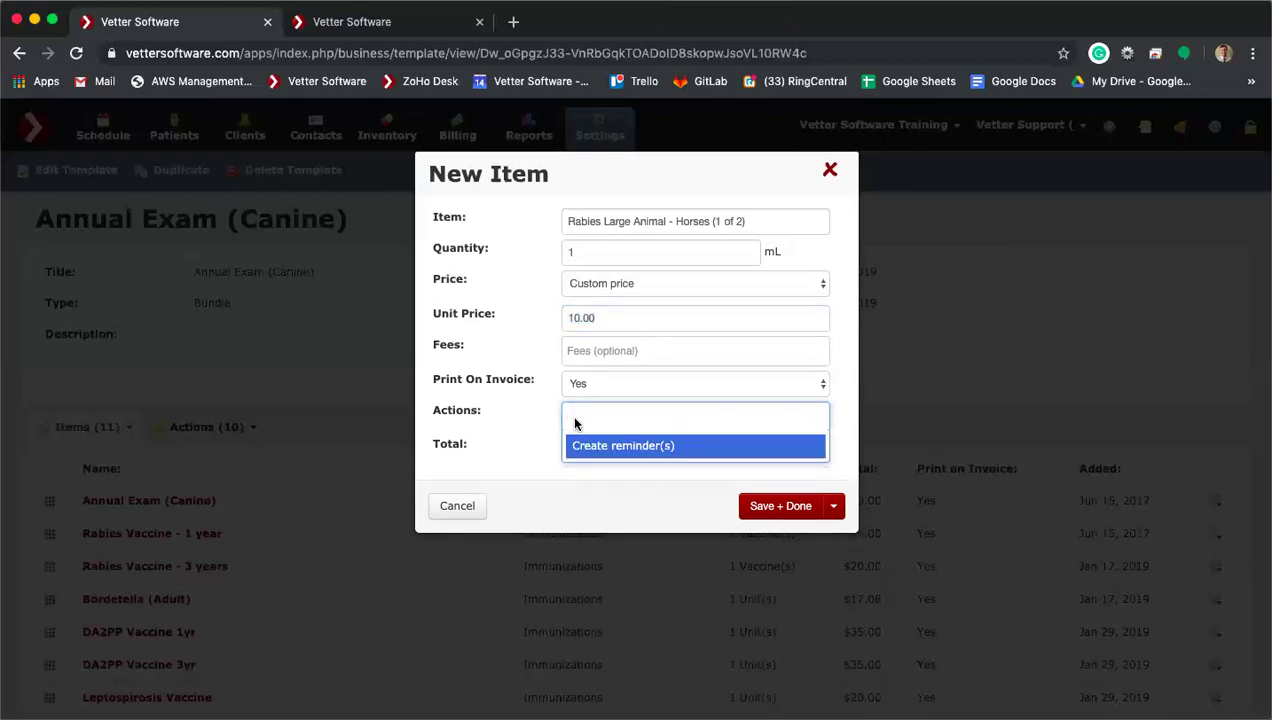
{"action": "left_click", "coordinate": [531, 431]}
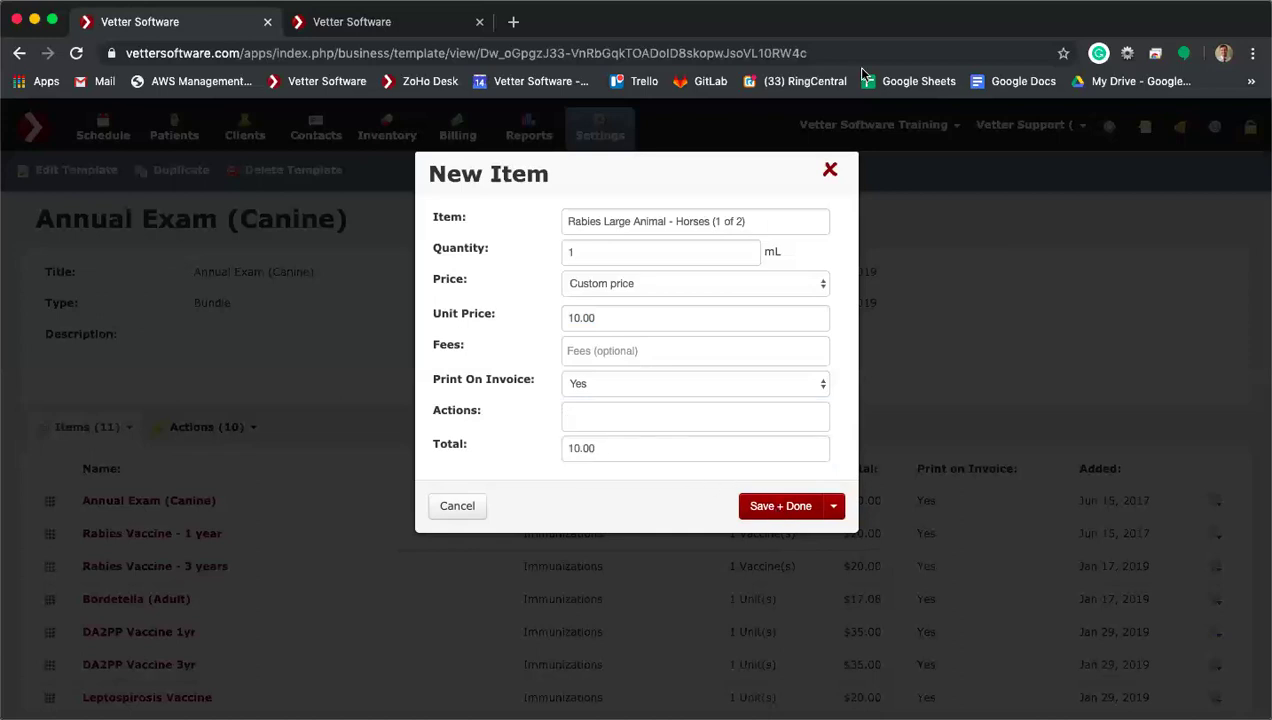
{"action": "left_click", "coordinate": [831, 172]}
Step: Try adding a Create reminder action to the bundle, and discard it
{"action": "left_click", "coordinate": [246, 428]}
{"action": "left_click", "coordinate": [232, 507]}
{"action": "left_click", "coordinate": [646, 220]}
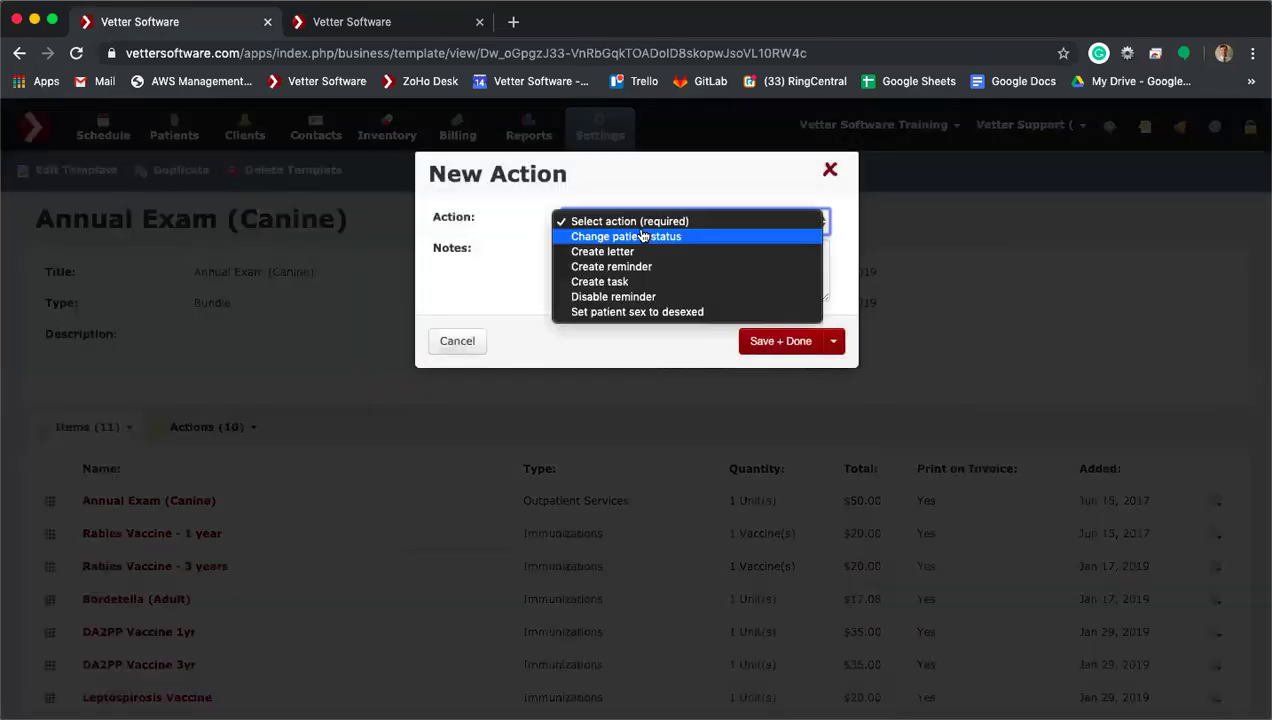
{"action": "left_click", "coordinate": [611, 267]}
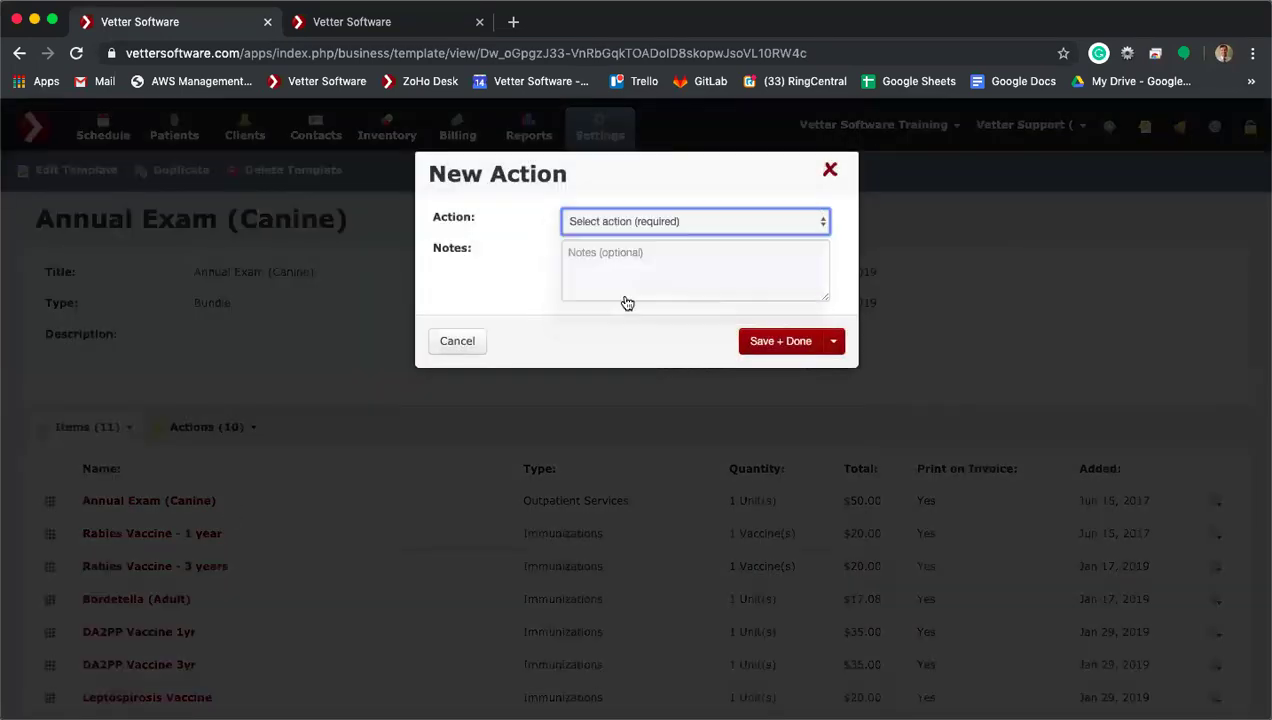
{"action": "left_click", "coordinate": [828, 173]}
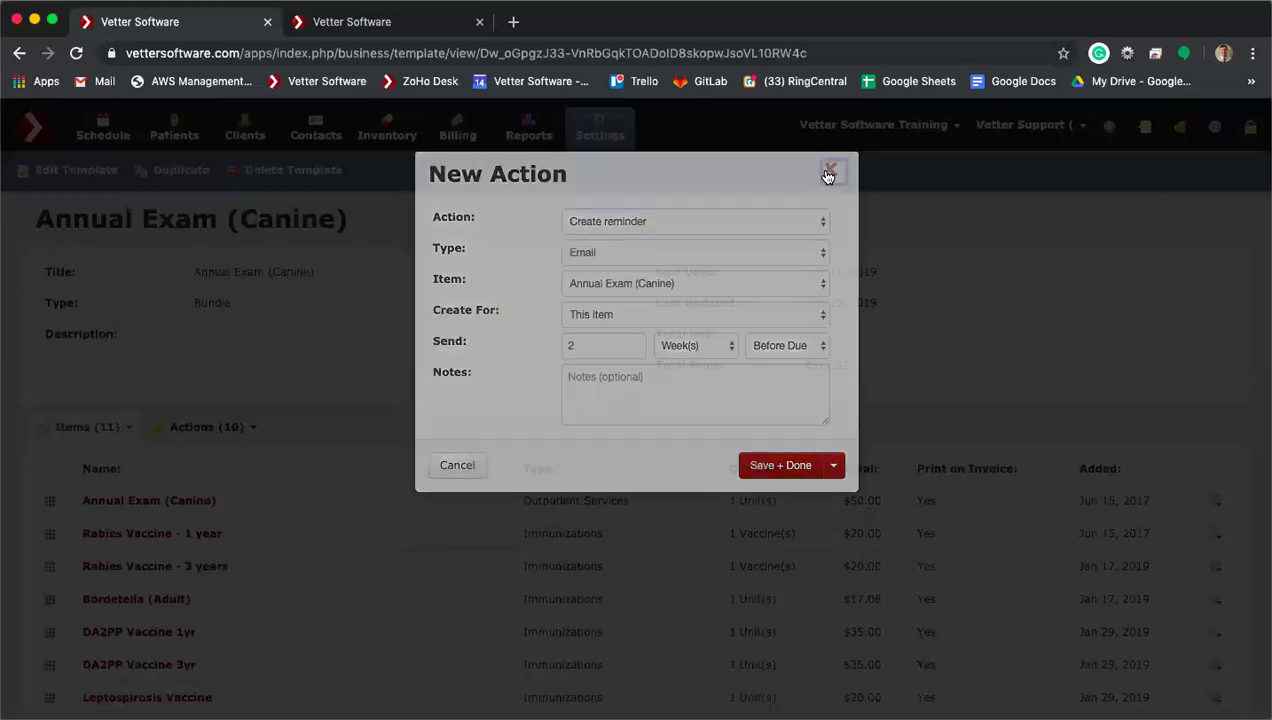
{"action": "scroll", "coordinate": [504, 333], "scroll_direction": "down", "scroll_amount": 3}
{"action": "scroll", "coordinate": [504, 333], "scroll_direction": "down", "scroll_amount": 3}
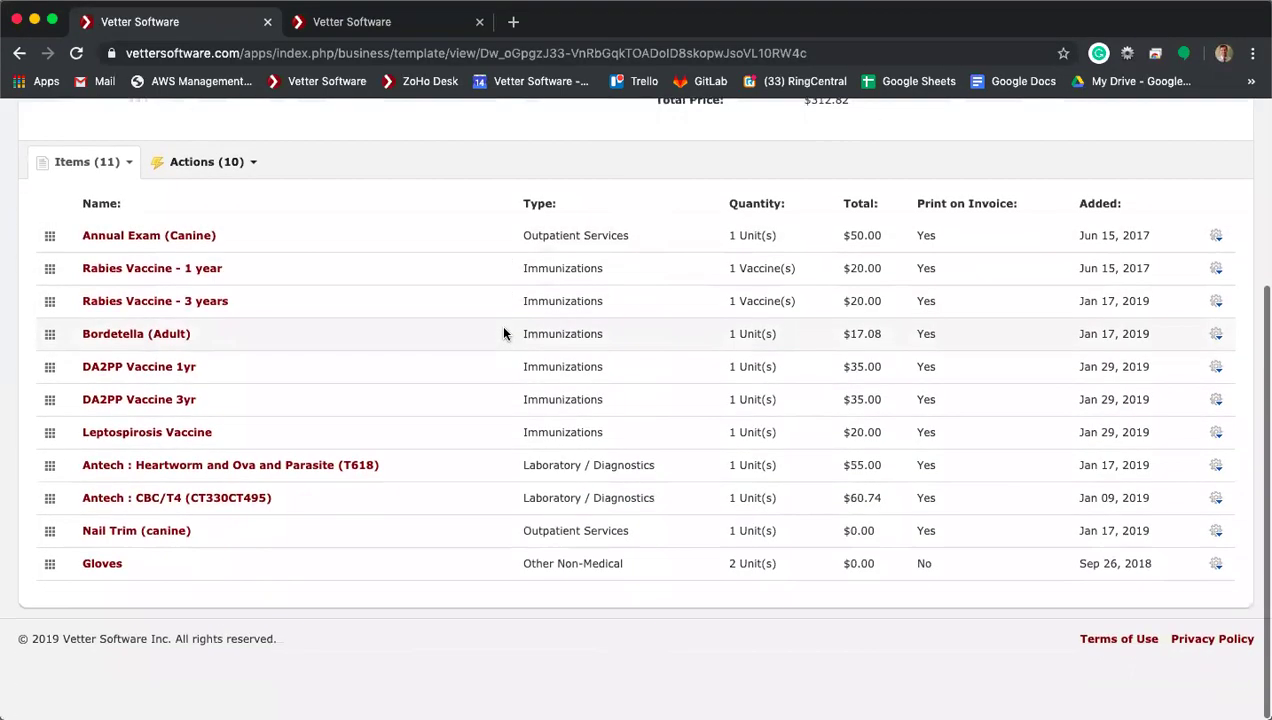
{"action": "scroll", "coordinate": [502, 332], "scroll_direction": "up", "scroll_amount": 3}
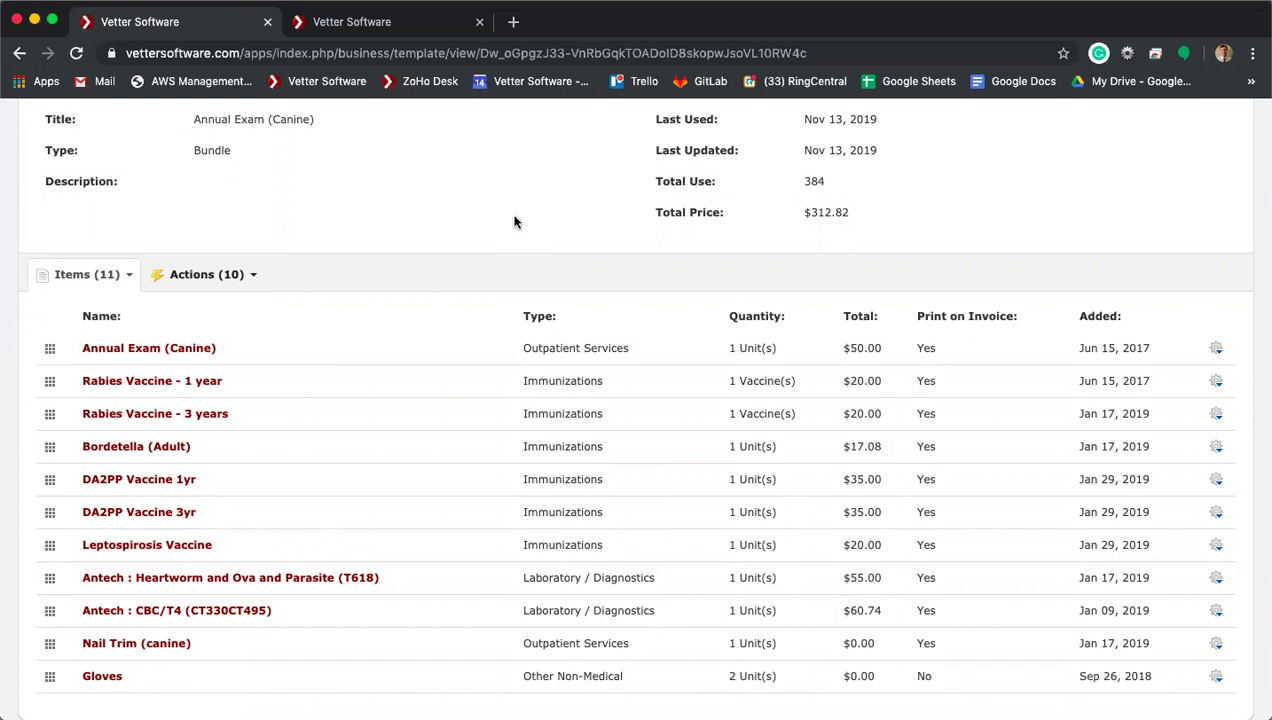
{"action": "scroll", "coordinate": [514, 222], "scroll_direction": "up", "scroll_amount": 3}
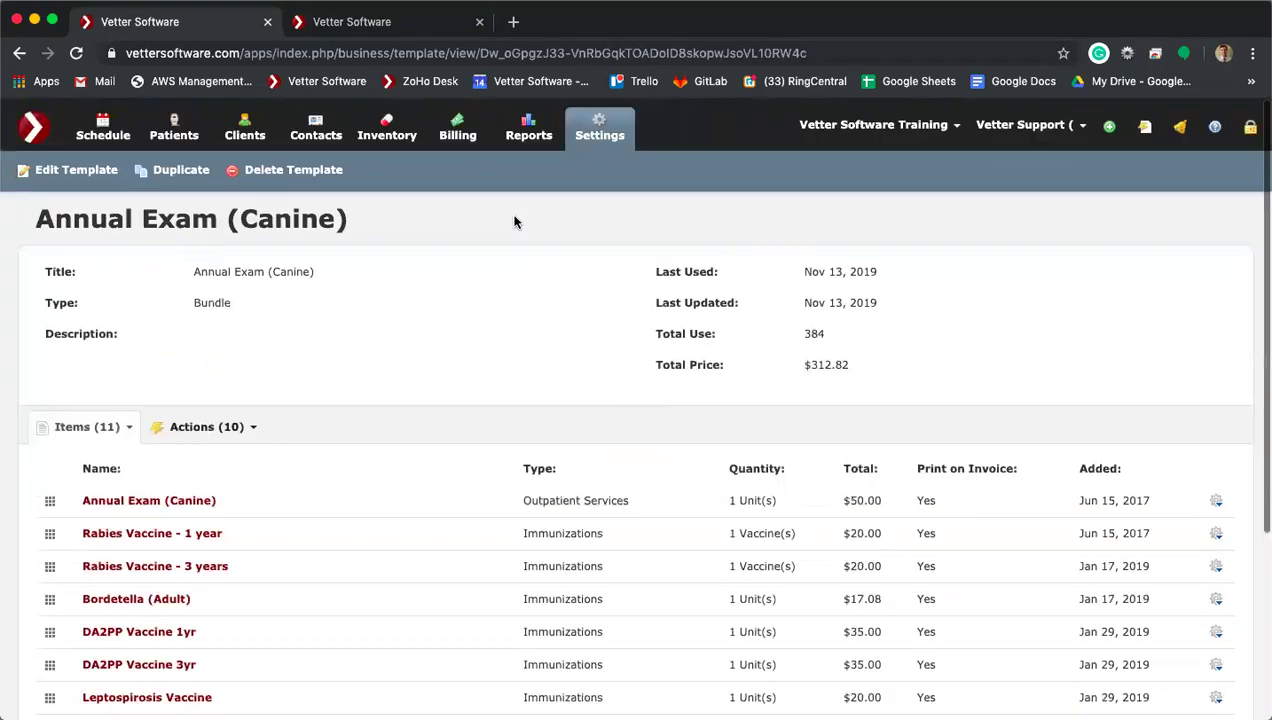
Step: Search the inventory for "rab" and open the Rabies Vaccine Stock item
{"action": "left_click", "coordinate": [394, 136]}
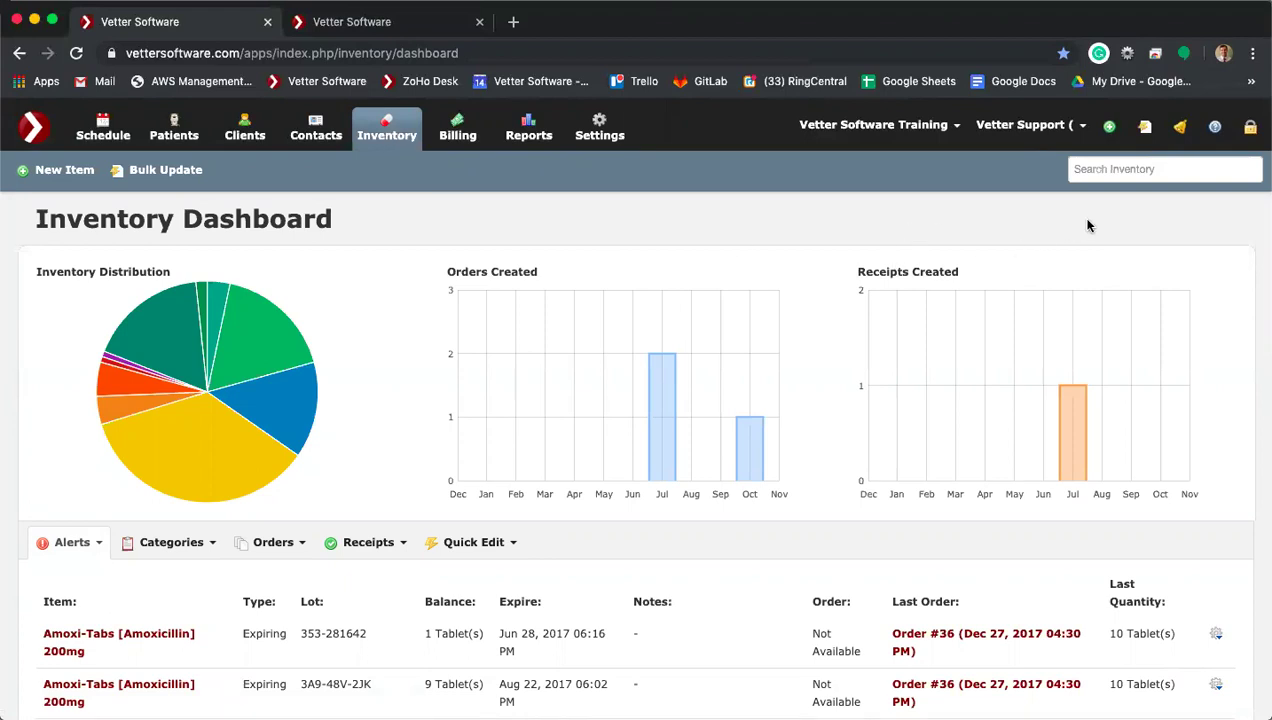
{"action": "left_click", "coordinate": [1112, 169]}
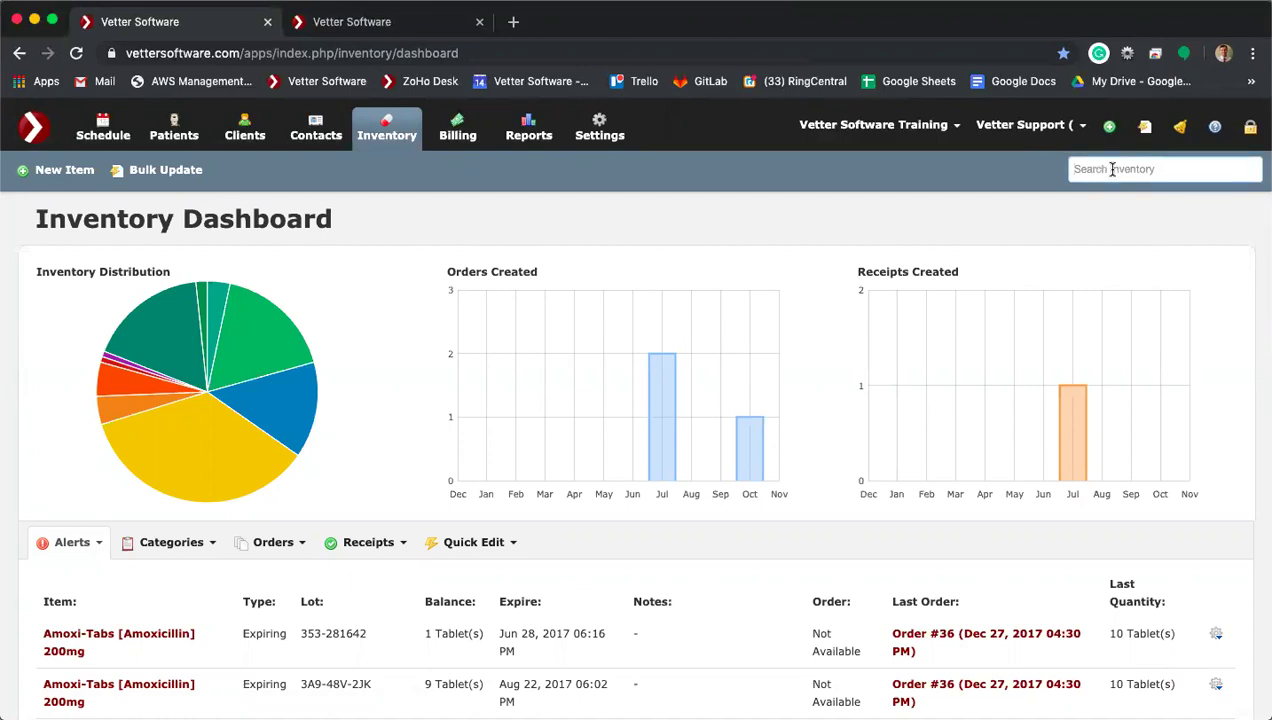
{"action": "type", "text": "rab"}
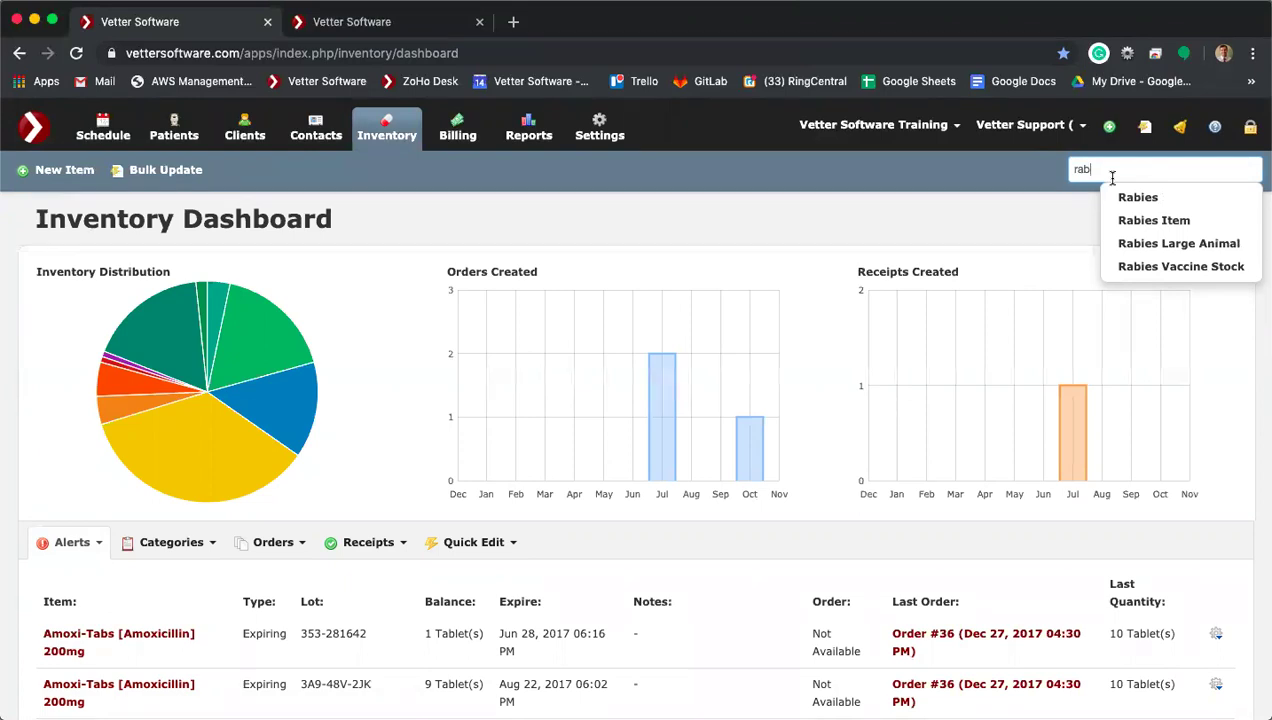
{"action": "left_click", "coordinate": [1148, 268]}
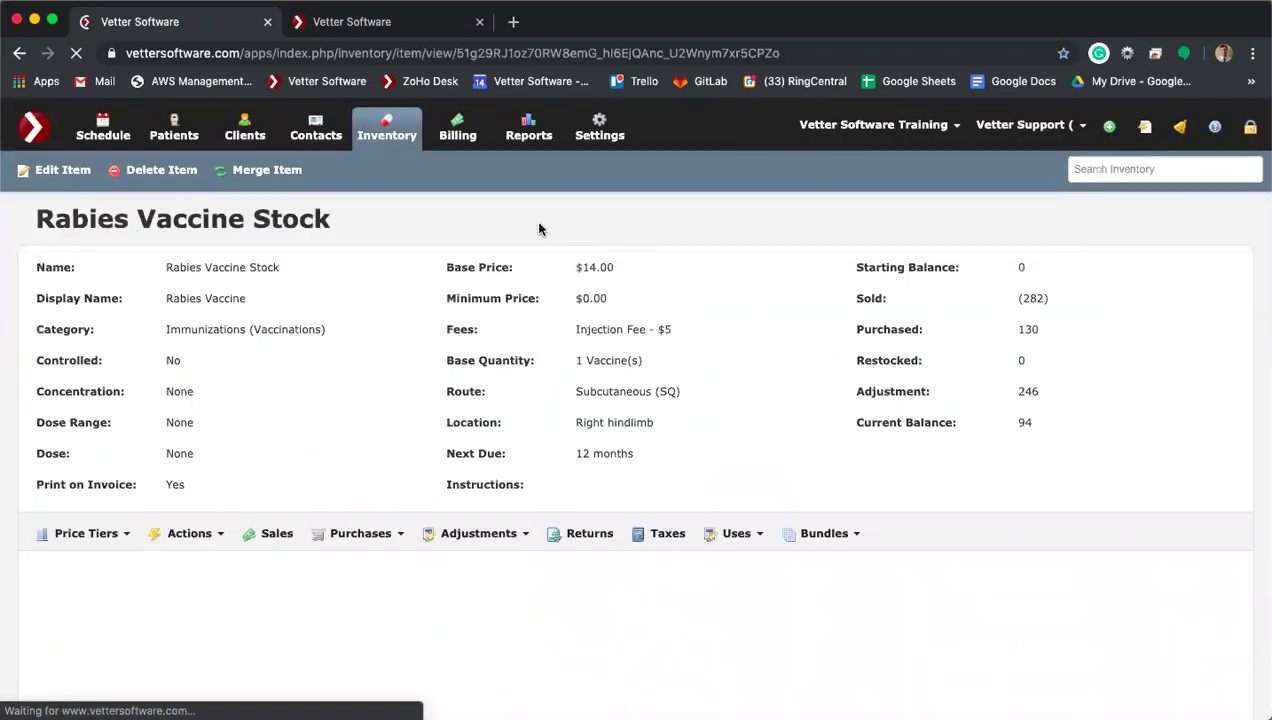
Step: List the Immunizations items for quick editing and check the Leptospirosis Vaccine's balance and available item actions
{"action": "left_click", "coordinate": [387, 135]}
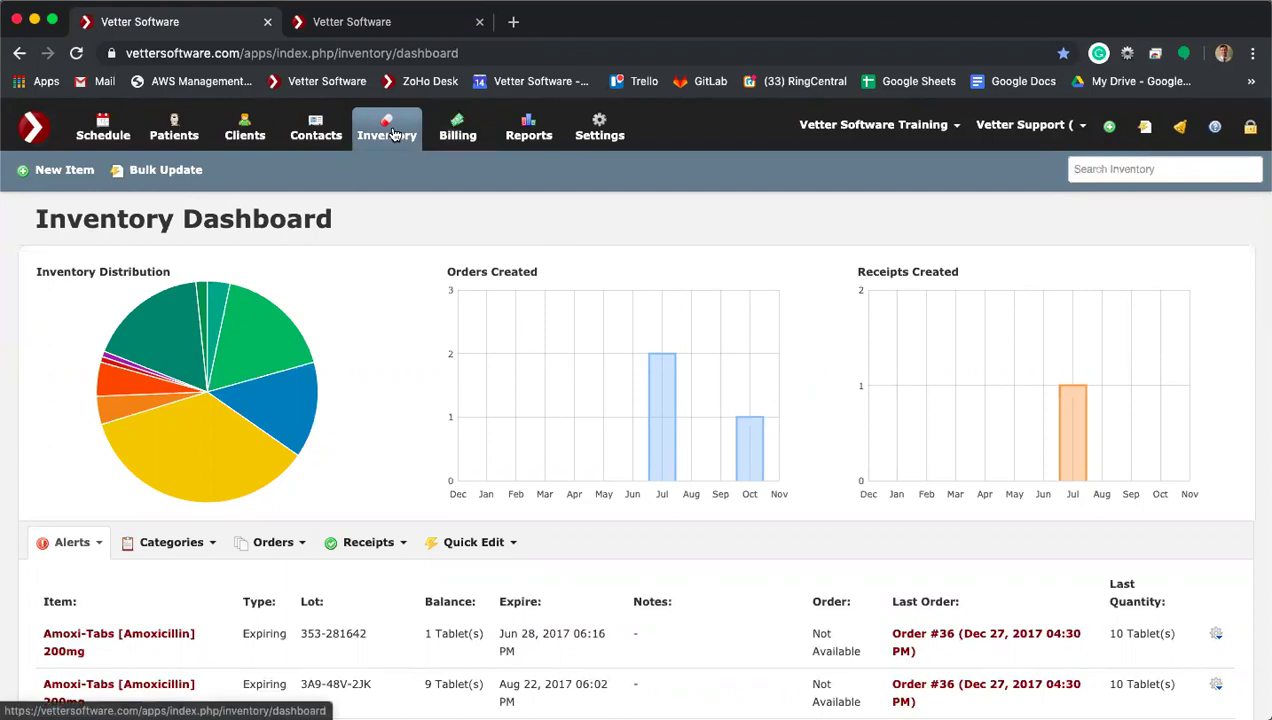
{"action": "left_click", "coordinate": [474, 542]}
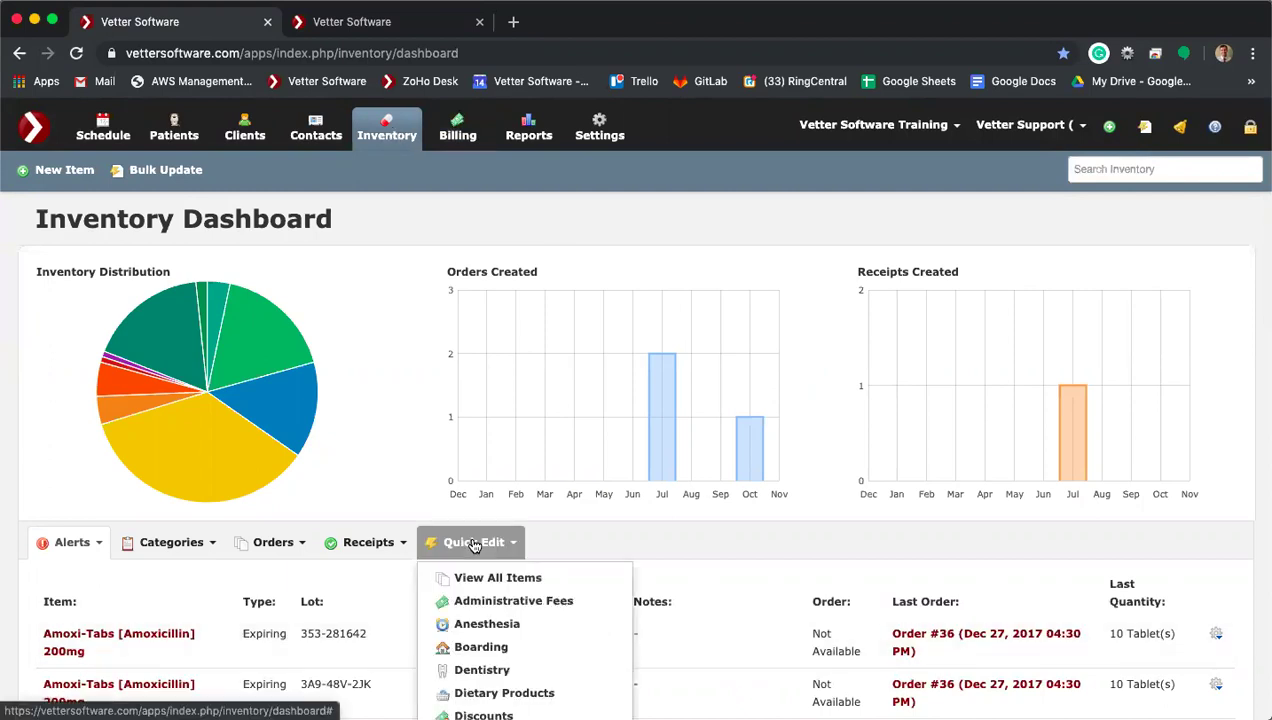
{"action": "scroll", "coordinate": [474, 542], "scroll_direction": "down", "scroll_amount": 5}
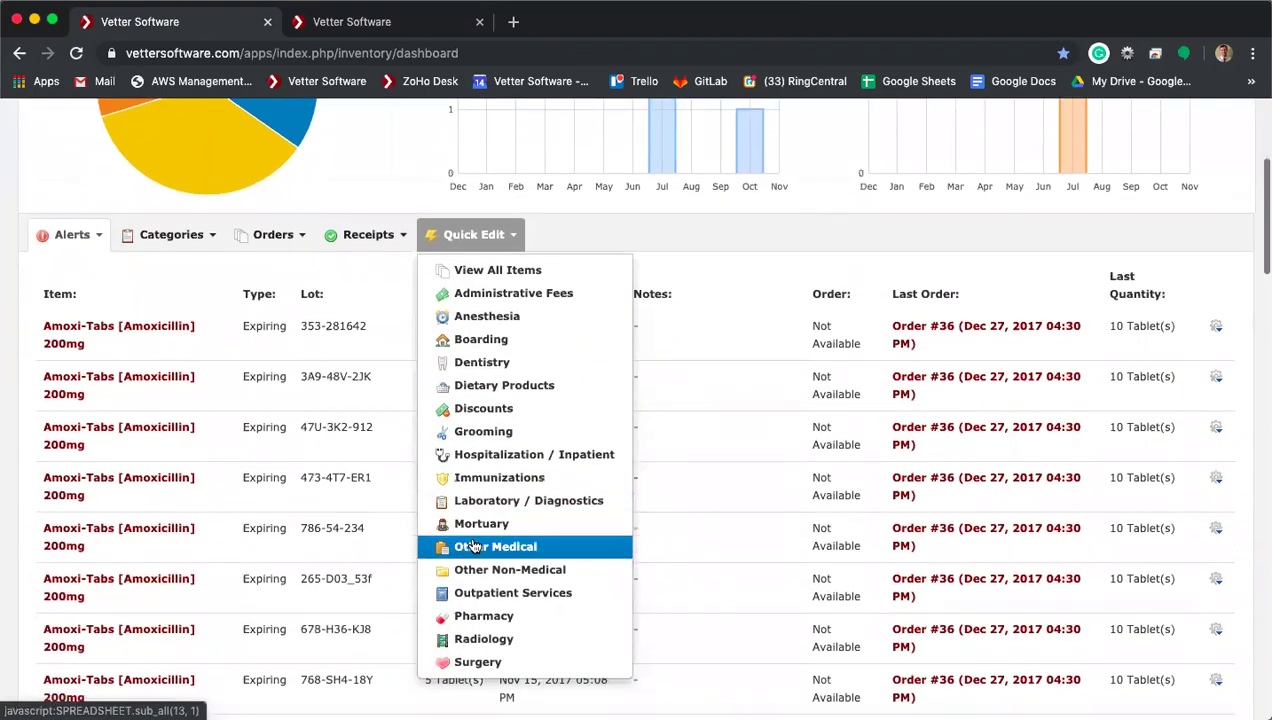
{"action": "left_click", "coordinate": [506, 480]}
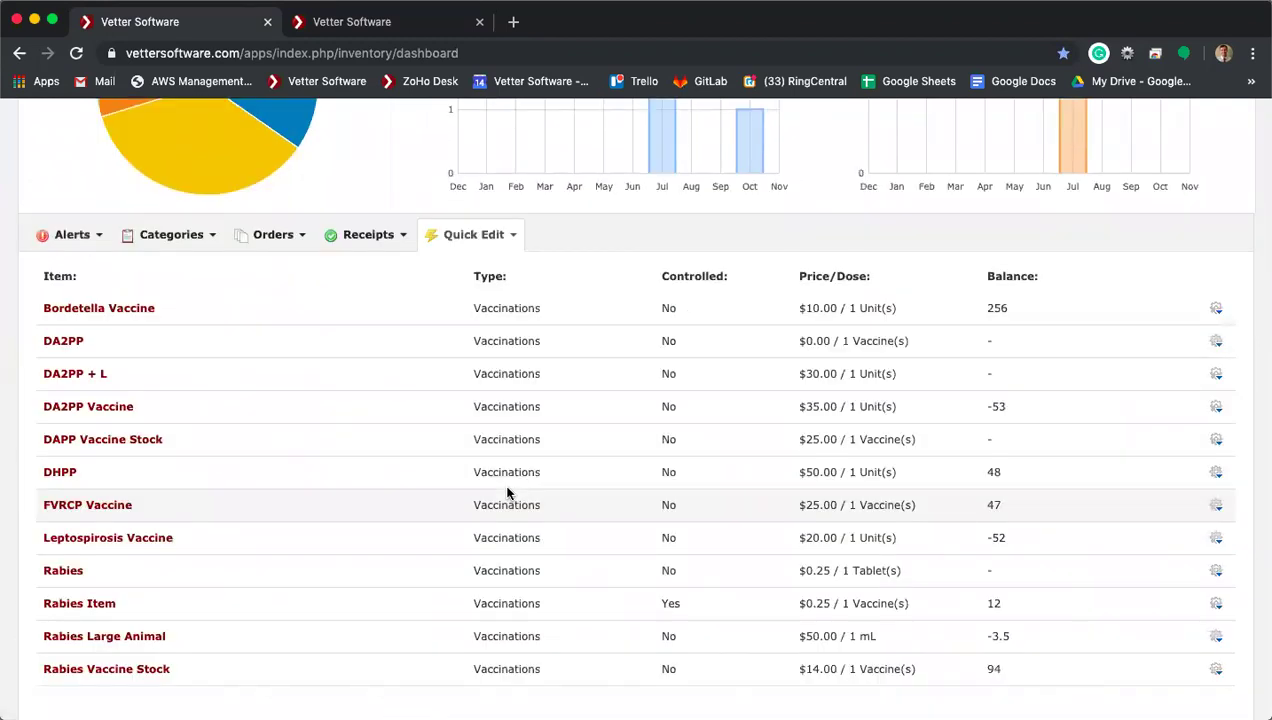
{"action": "scroll", "coordinate": [507, 492], "scroll_direction": "down", "scroll_amount": 3}
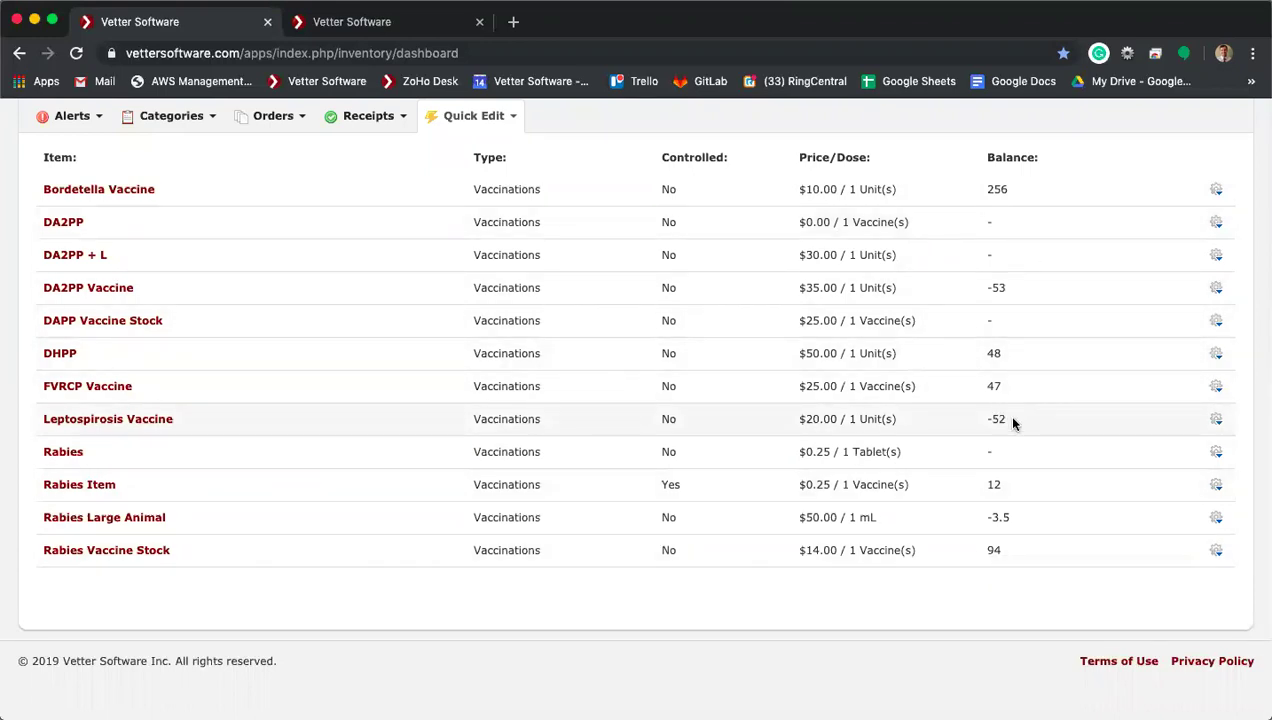
{"action": "left_click_drag", "start_coordinate": [1013, 423], "coordinate": [982, 425]}
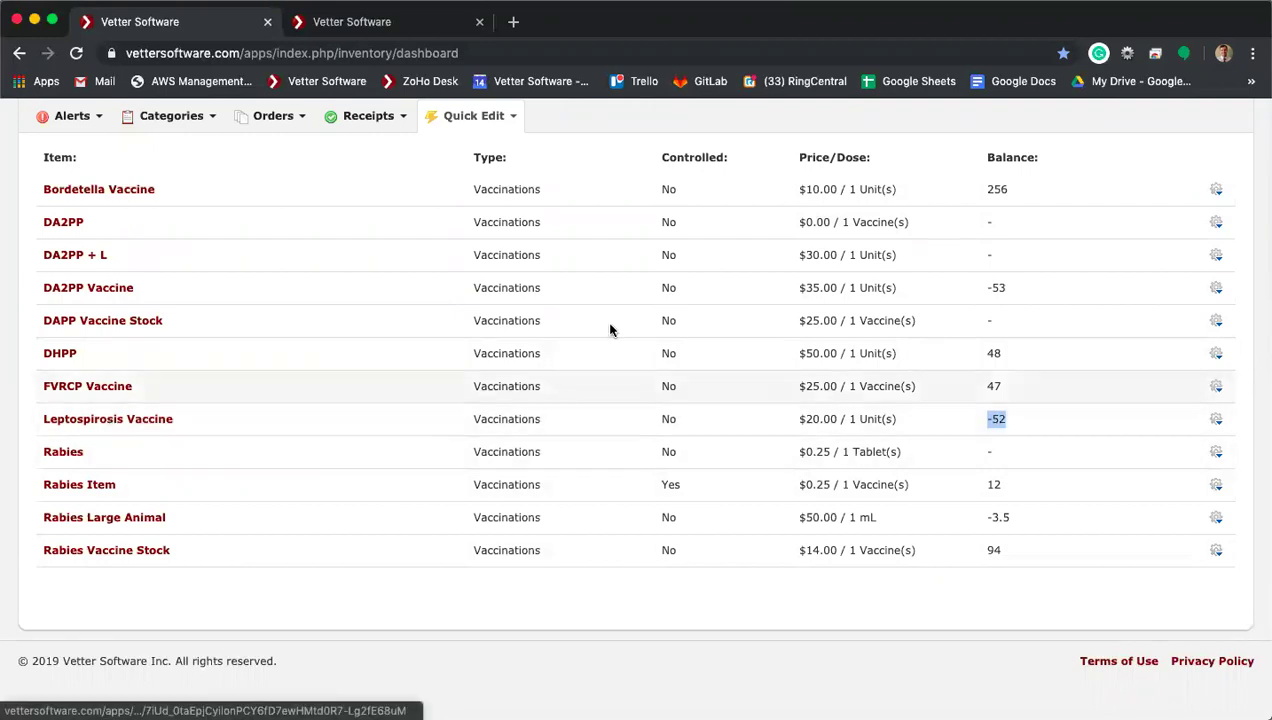
{"action": "left_click", "coordinate": [1216, 421]}
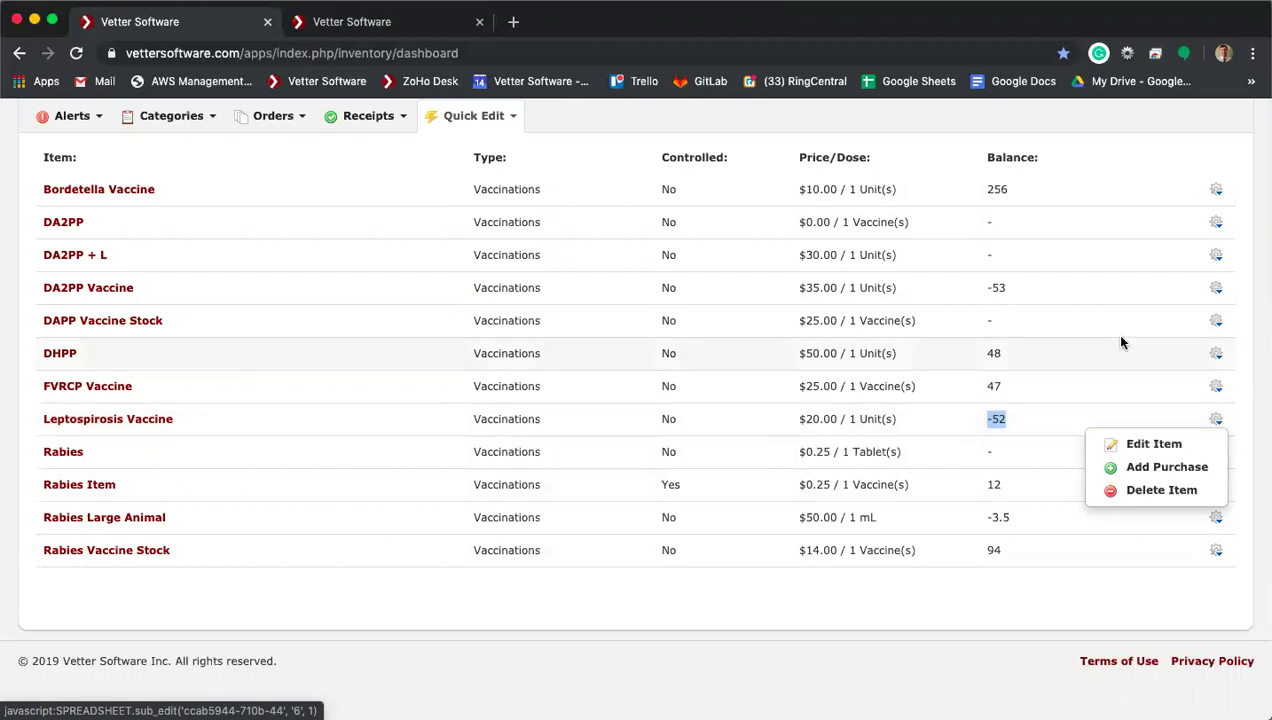
{"action": "left_click", "coordinate": [1101, 301]}
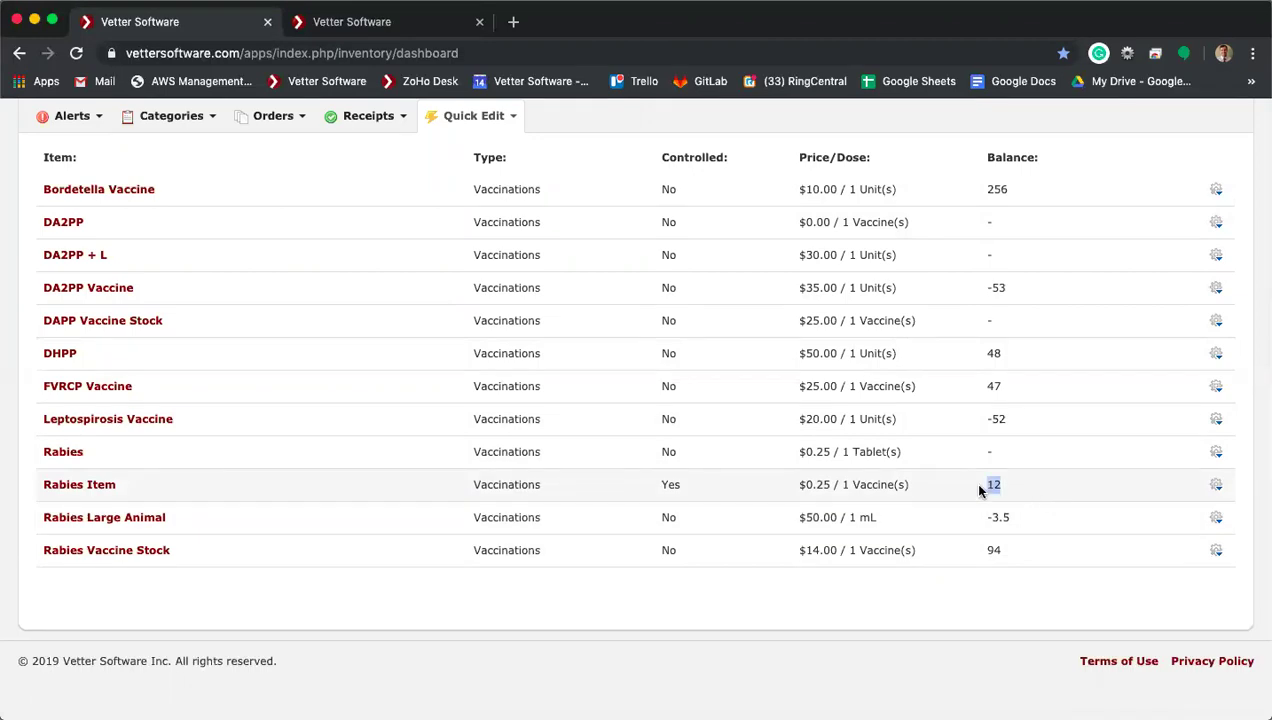
Step: Try adding a purchase for Rabies Item, view the supplier choices, and discard the purchase
{"action": "left_click", "coordinate": [1216, 486]}
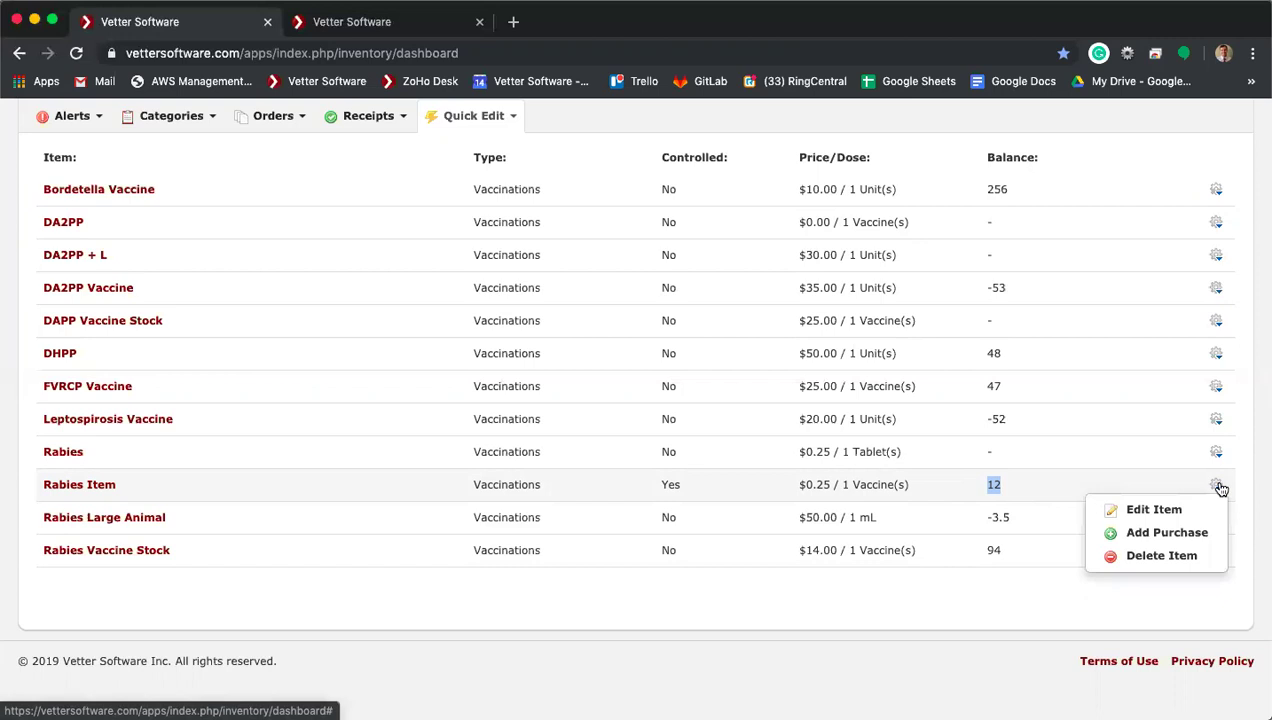
{"action": "left_click", "coordinate": [1189, 536]}
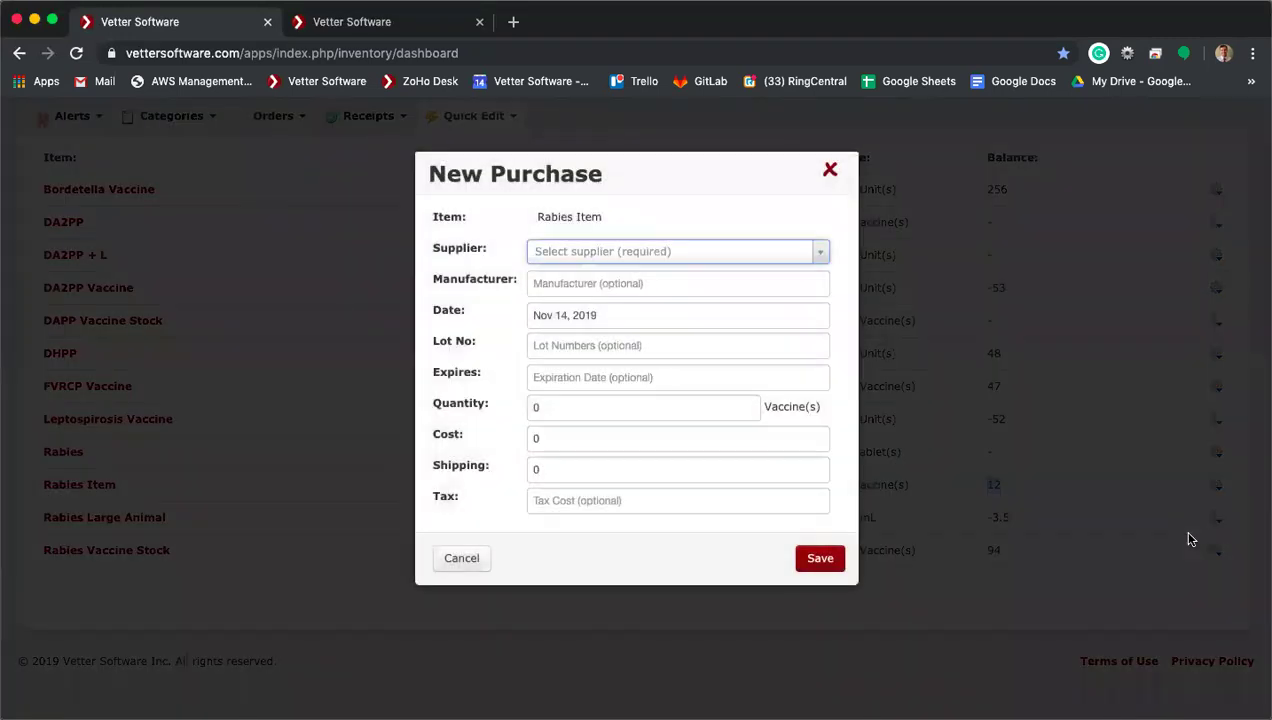
{"action": "left_click", "coordinate": [743, 256]}
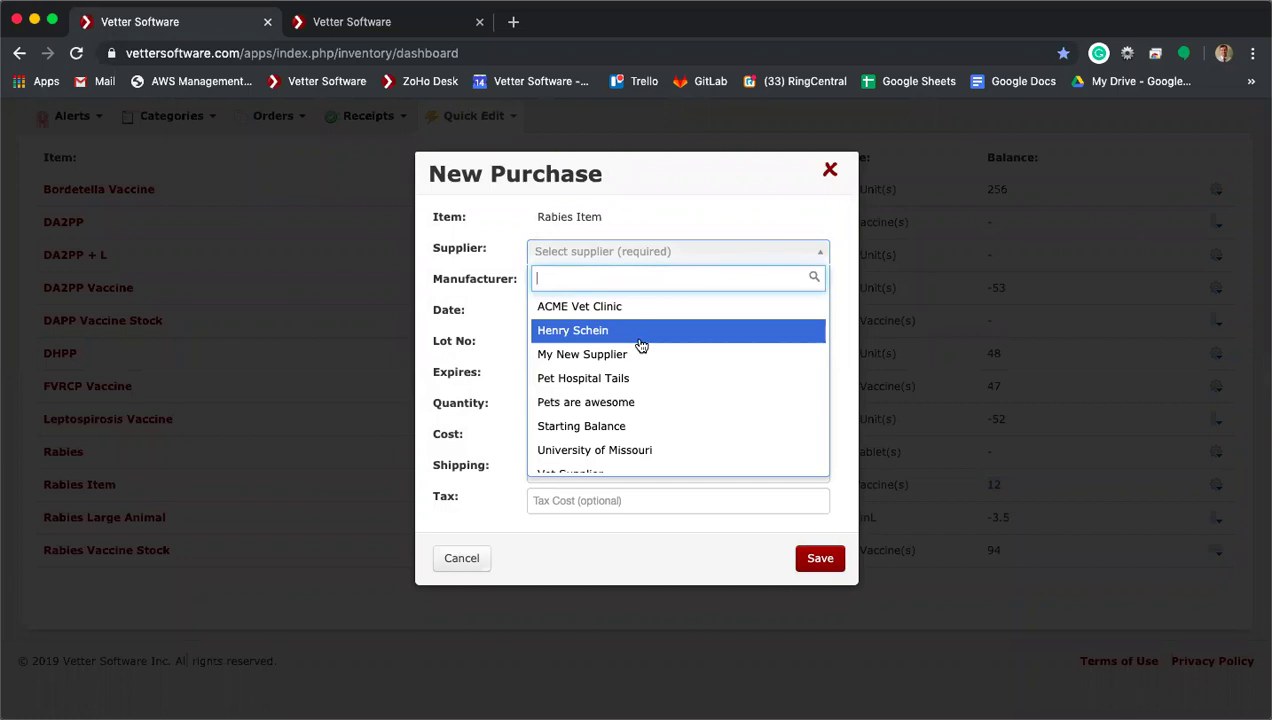
{"action": "left_click", "coordinate": [831, 172]}
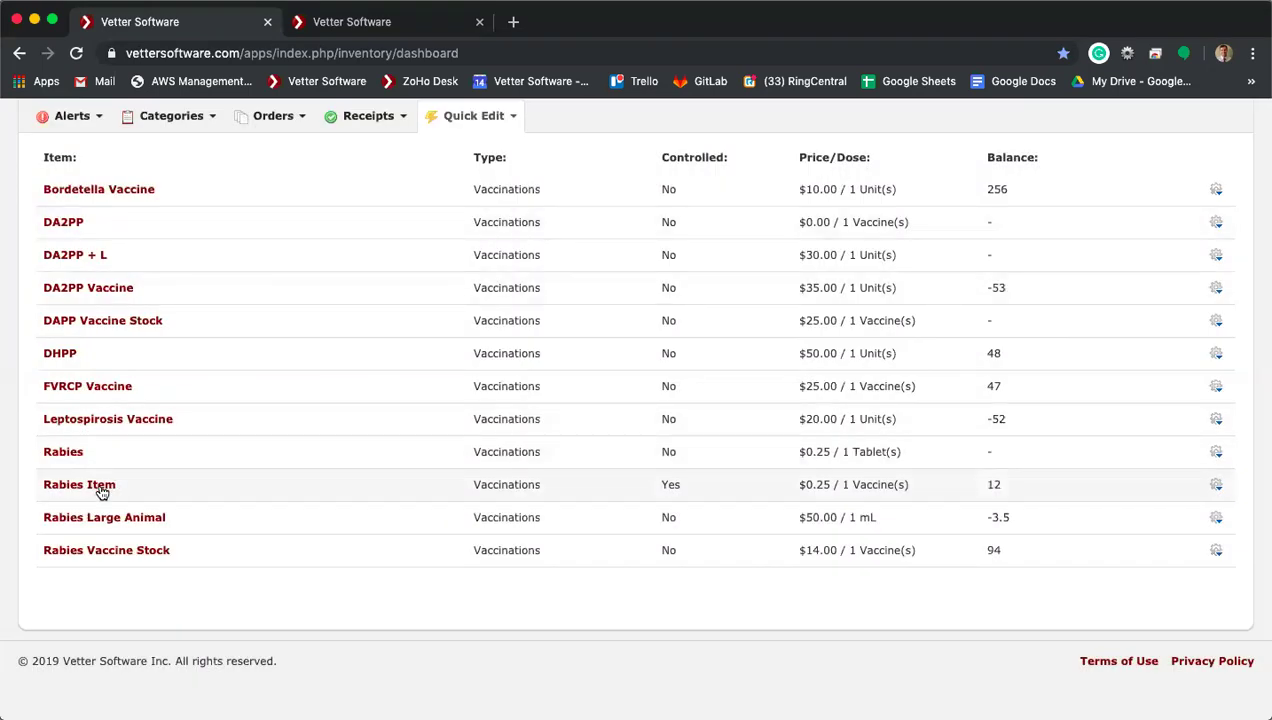
Step: Open the Rabies Item record and view its purchase options
{"action": "left_click", "coordinate": [100, 489]}
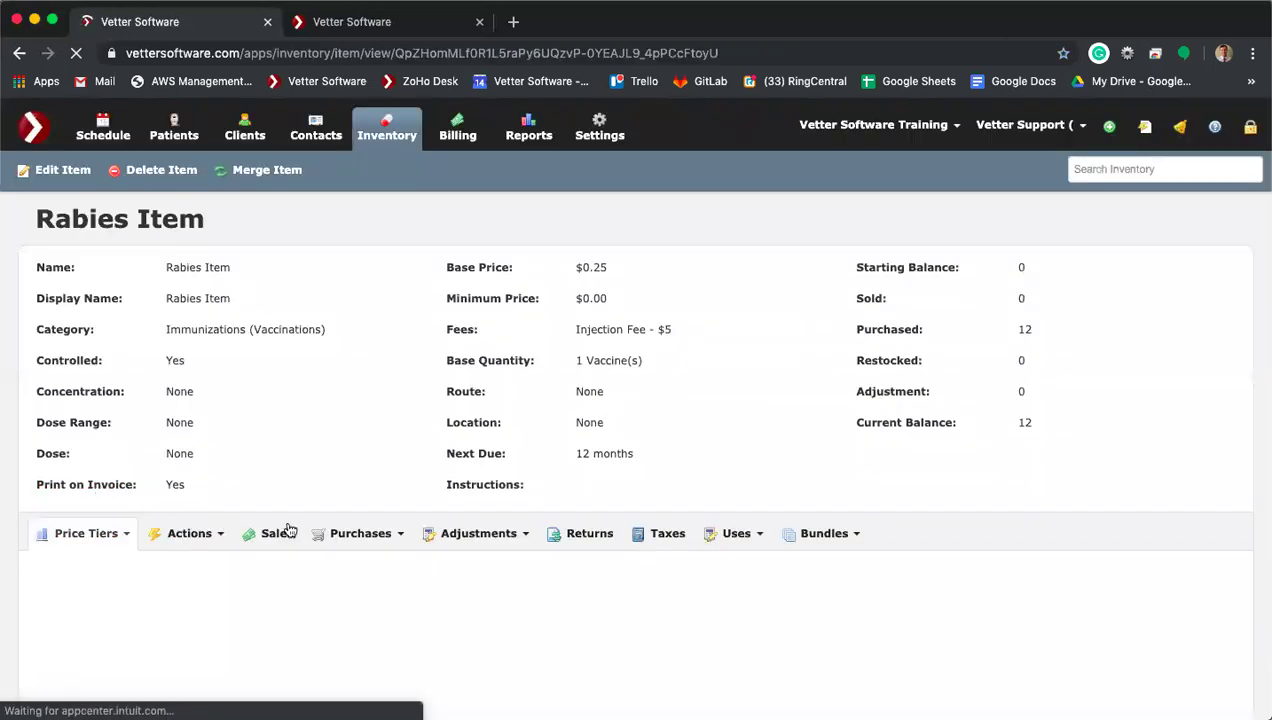
{"action": "left_click", "coordinate": [340, 537]}
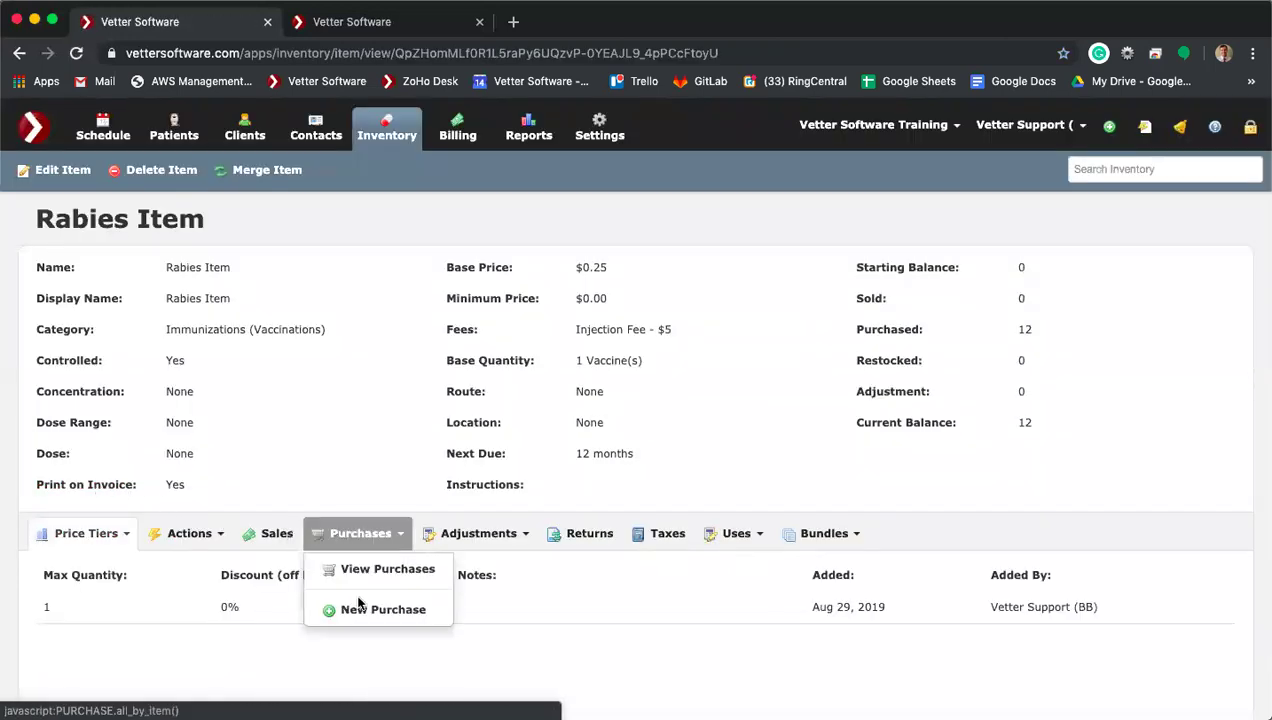
{"action": "left_click", "coordinate": [641, 443]}
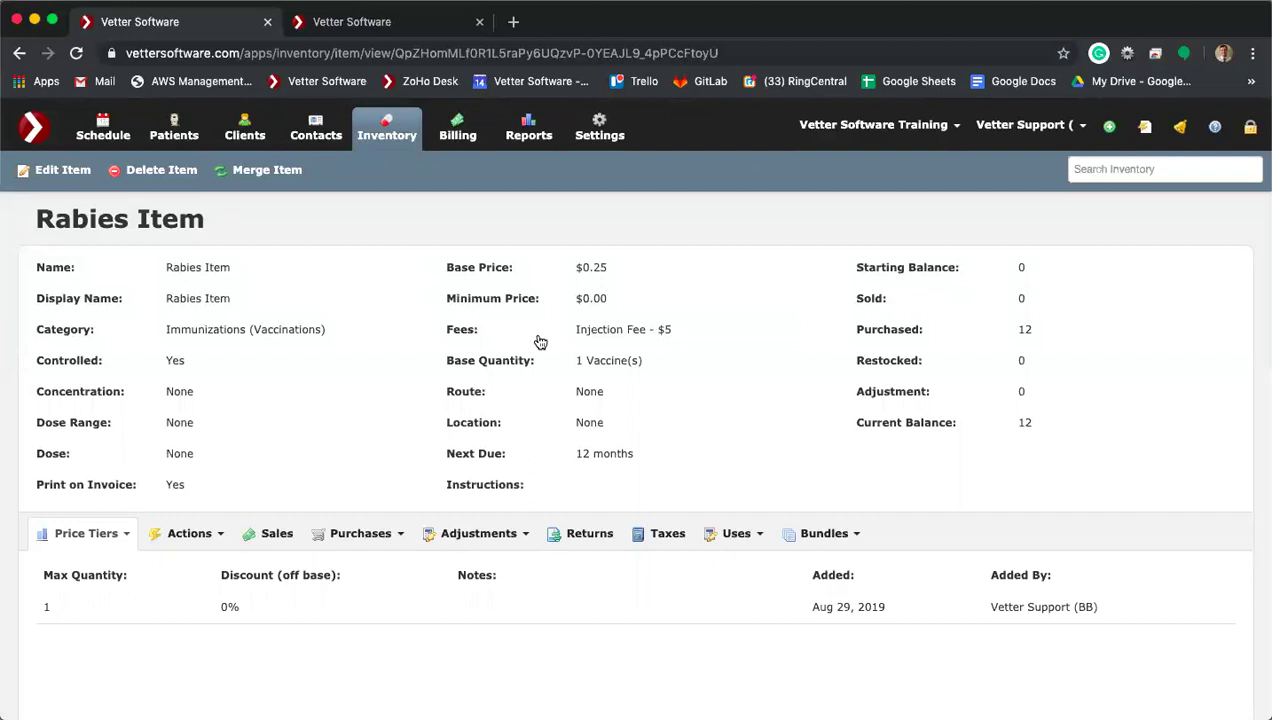
Step: Start a new inventory item and set its category to Hygiene under Other Medical
{"action": "left_click", "coordinate": [396, 131]}
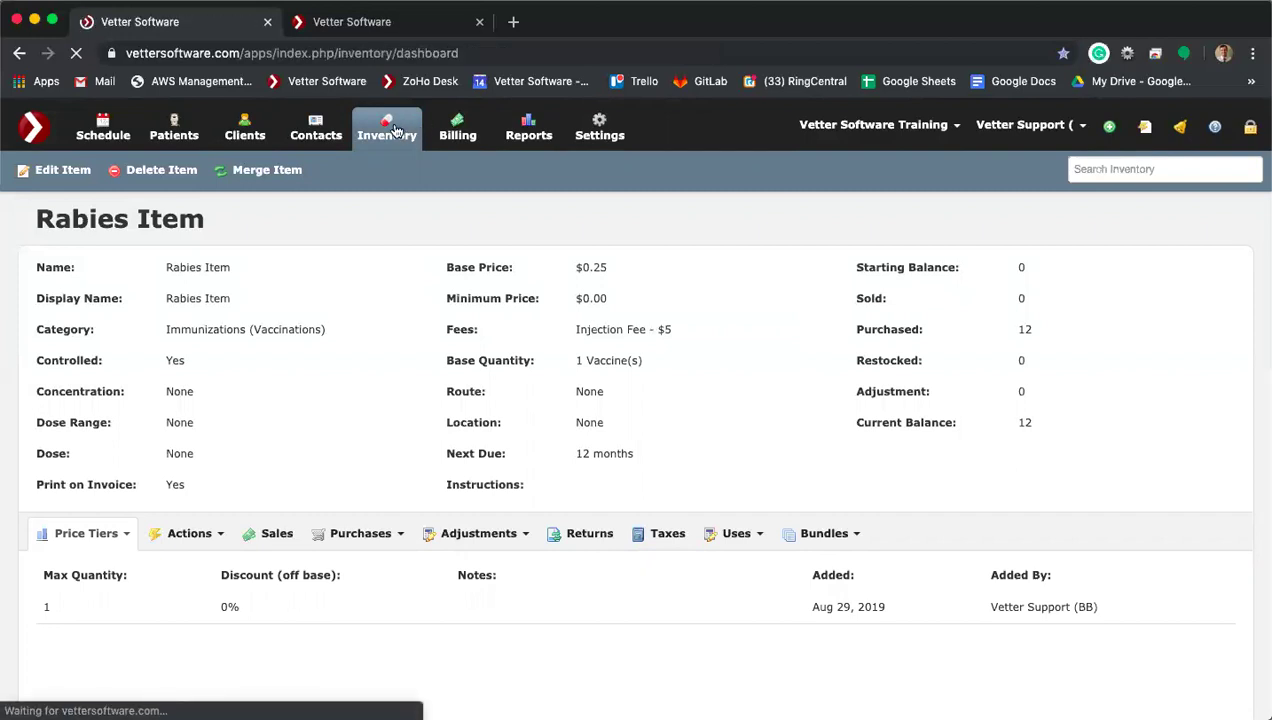
{"action": "left_click", "coordinate": [77, 171]}
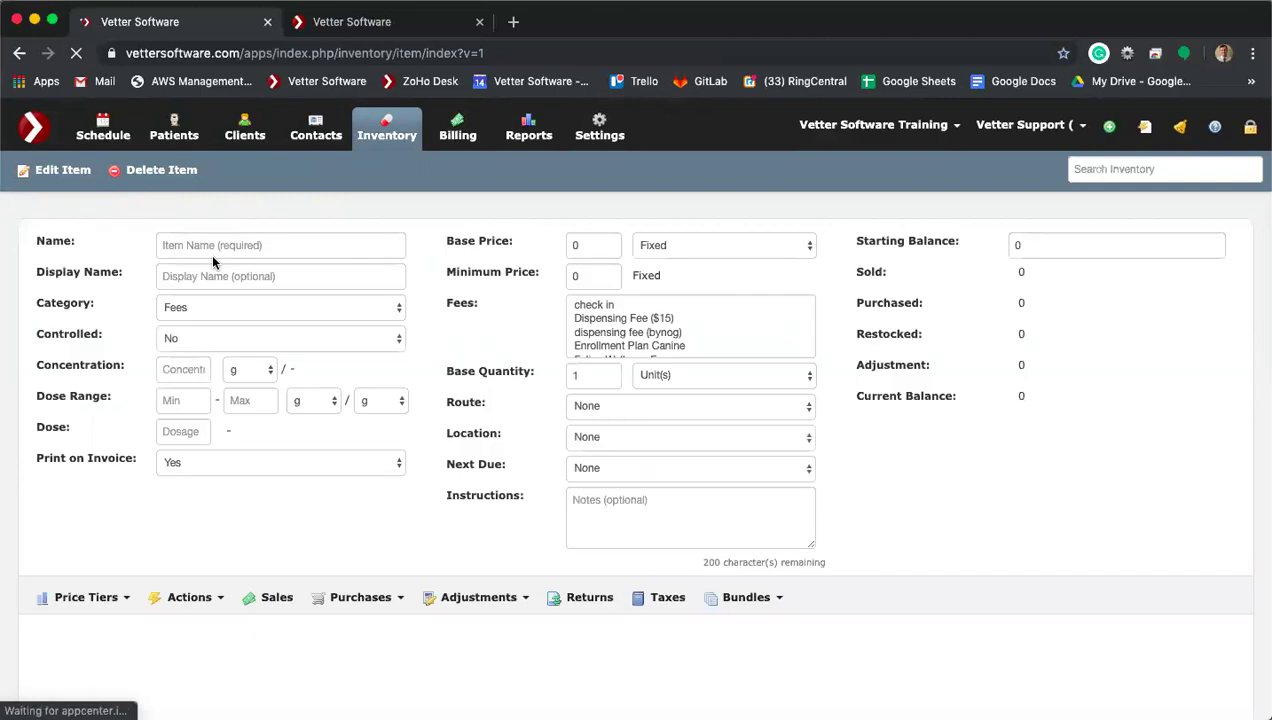
{"action": "left_click", "coordinate": [199, 307]}
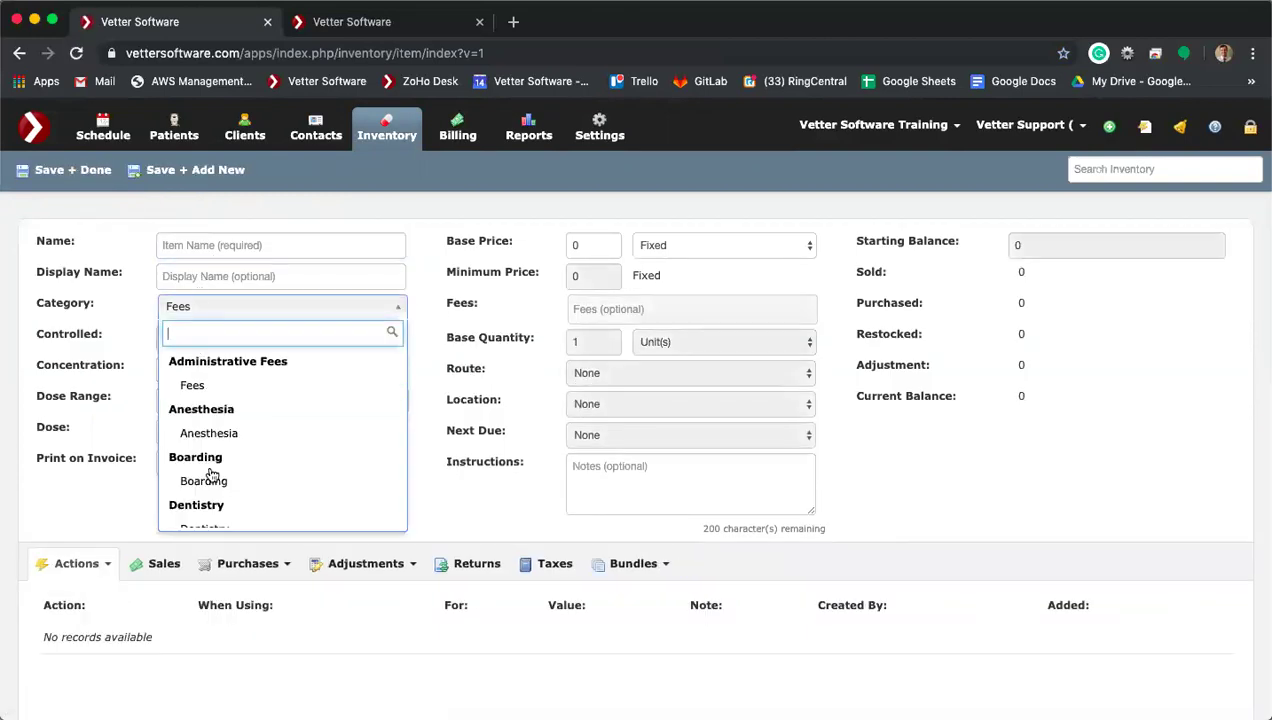
{"action": "scroll", "coordinate": [211, 474], "scroll_direction": "down", "scroll_amount": 2}
{"action": "scroll", "coordinate": [211, 474], "scroll_direction": "down", "scroll_amount": 1}
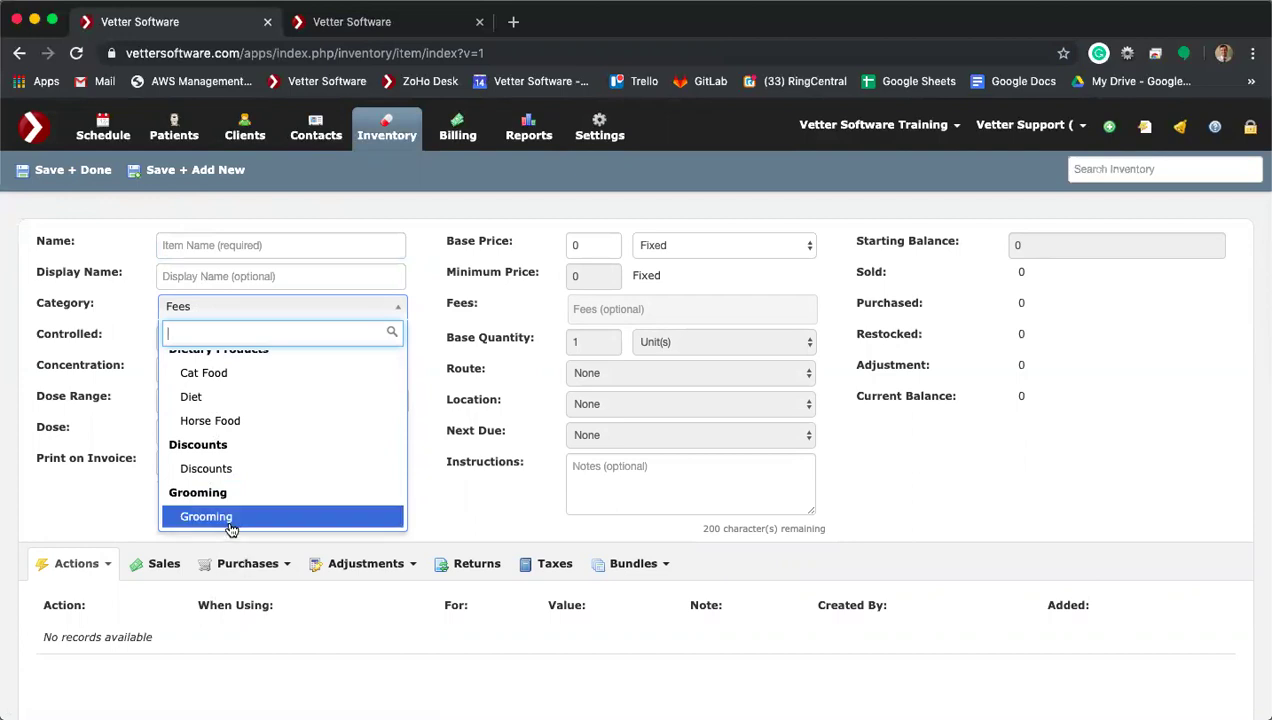
{"action": "scroll", "coordinate": [238, 482], "scroll_direction": "down", "scroll_amount": 5}
{"action": "scroll", "coordinate": [238, 482], "scroll_direction": "down", "scroll_amount": 3}
{"action": "left_click", "coordinate": [228, 409]}
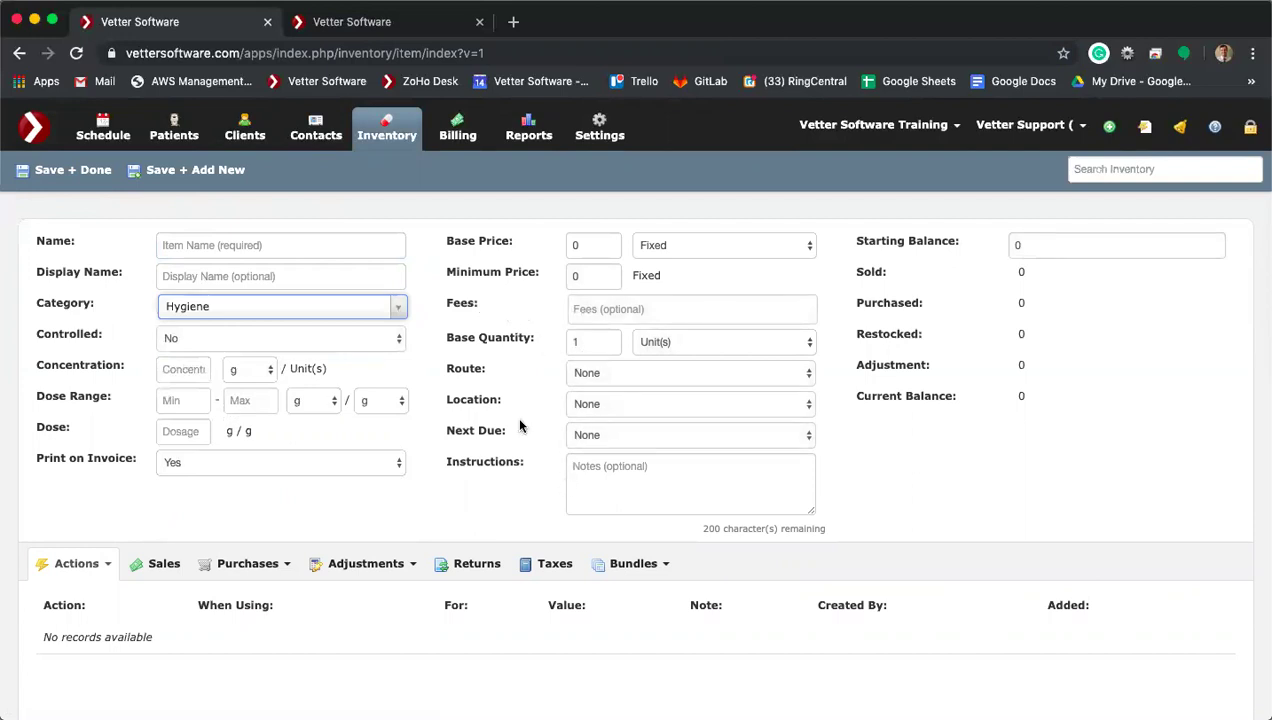
Step: Set the new item's category to Fees and check the pricing methods available for its base price
{"action": "left_click", "coordinate": [299, 307]}
{"action": "scroll", "coordinate": [277, 452], "scroll_direction": "up", "scroll_amount": 5}
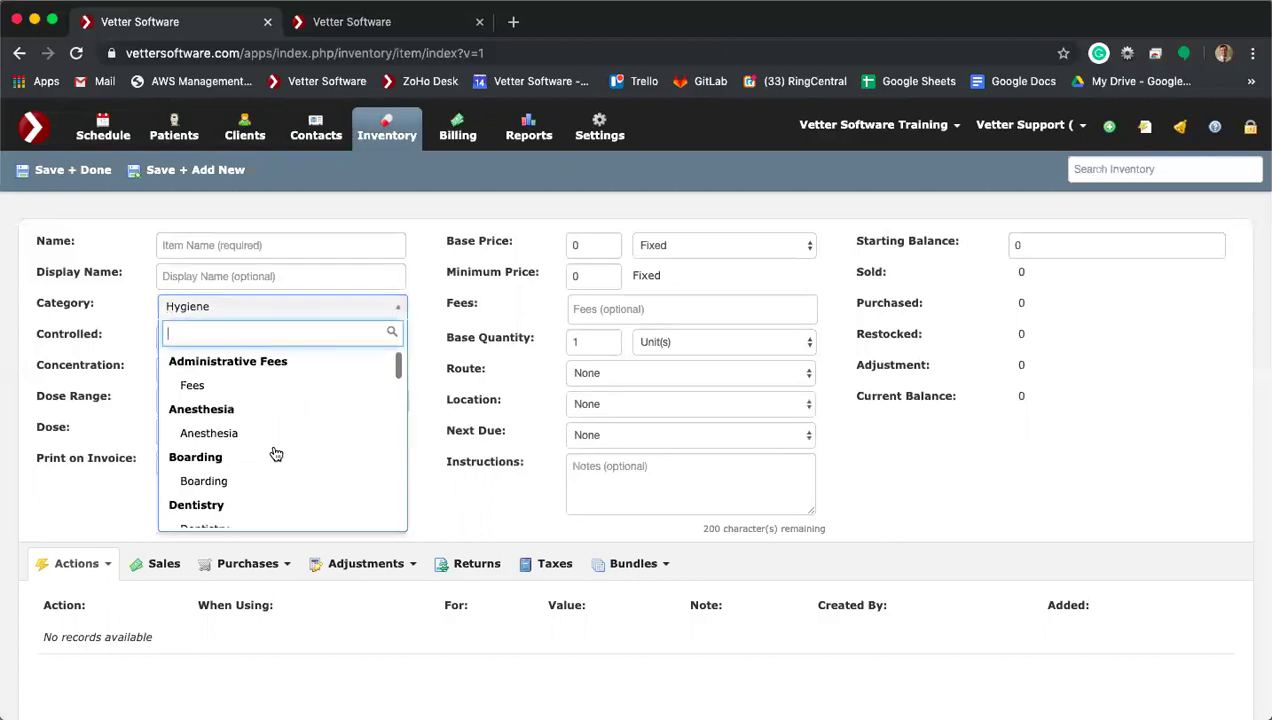
{"action": "left_click", "coordinate": [226, 390]}
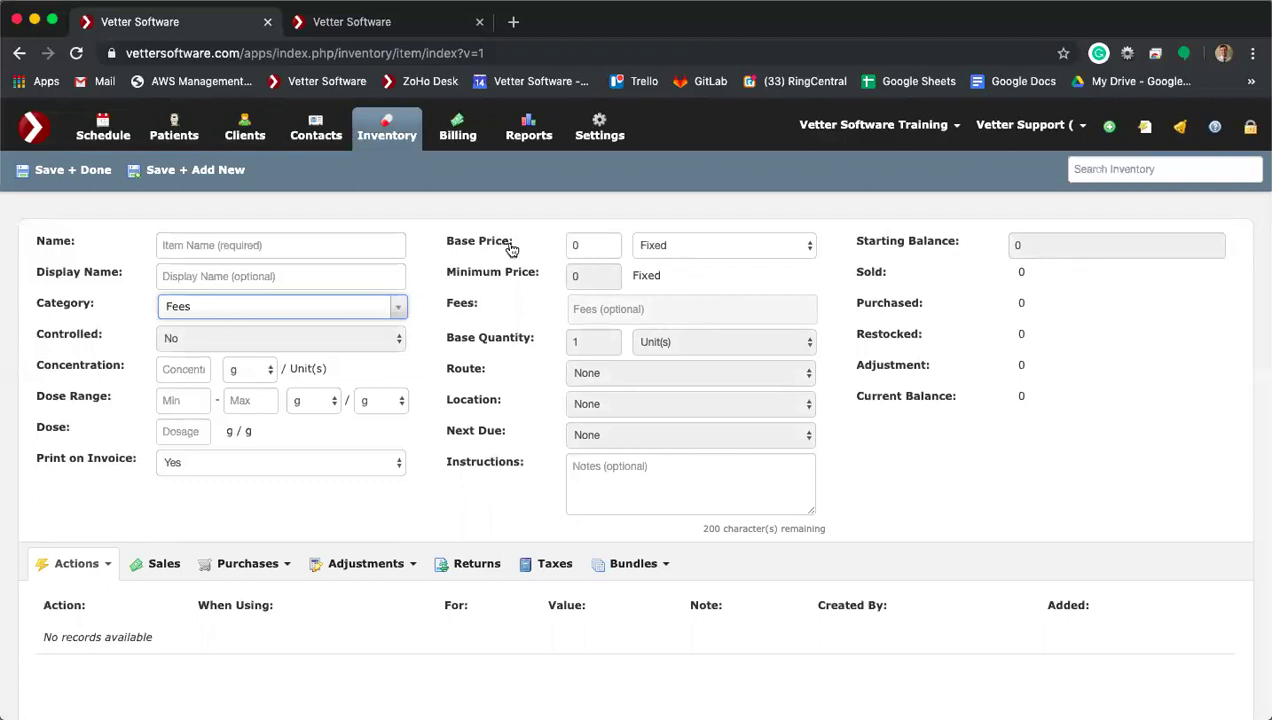
{"action": "left_click", "coordinate": [703, 259]}
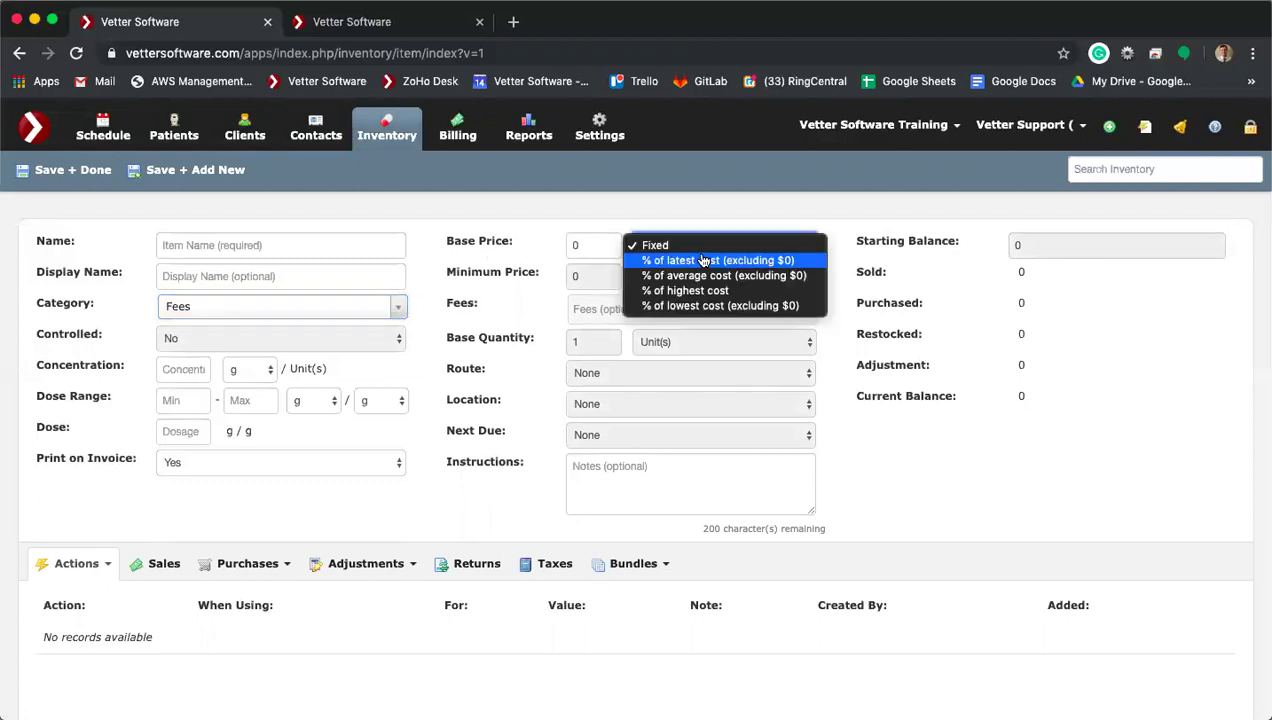
{"action": "left_click", "coordinate": [600, 245]}
{"action": "left_click", "coordinate": [578, 244]}
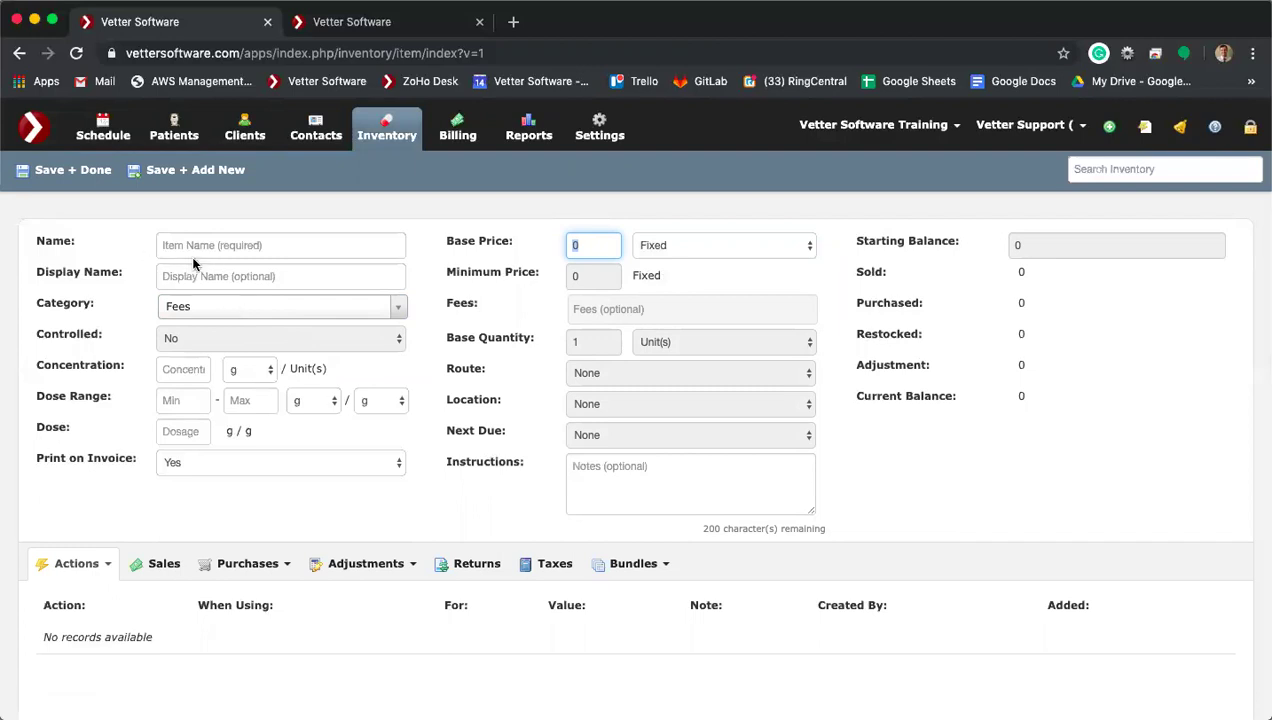
Step: Set the new item's category to Vaccinations and add the Injection Fee - $5 to its fees
{"action": "left_click", "coordinate": [270, 309]}
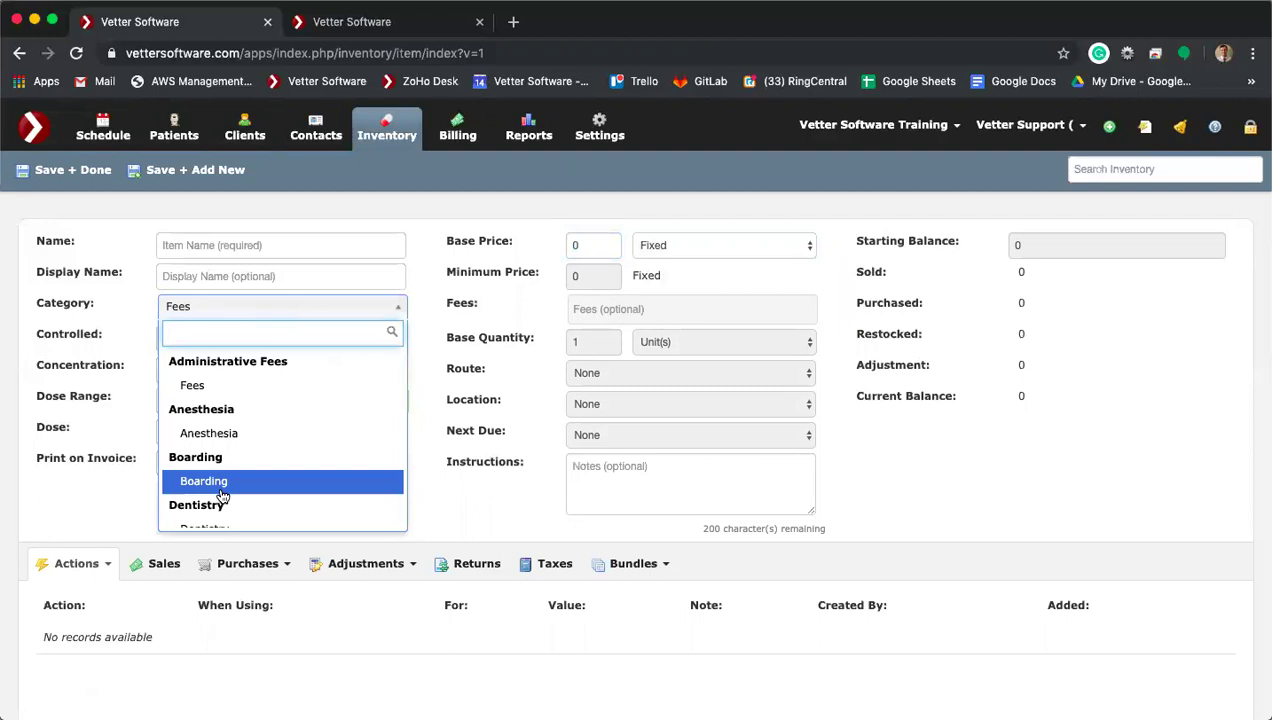
{"action": "scroll", "coordinate": [222, 497], "scroll_direction": "down", "scroll_amount": 3}
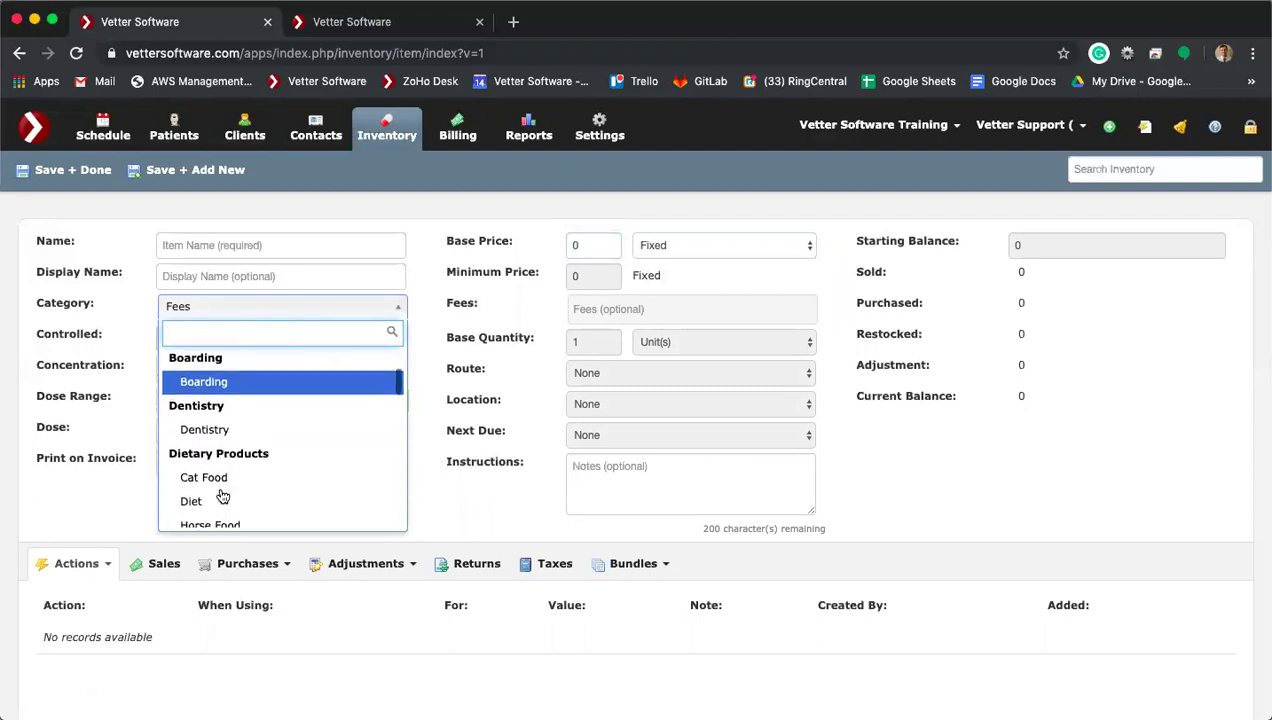
{"action": "scroll", "coordinate": [222, 497], "scroll_direction": "down", "scroll_amount": 12}
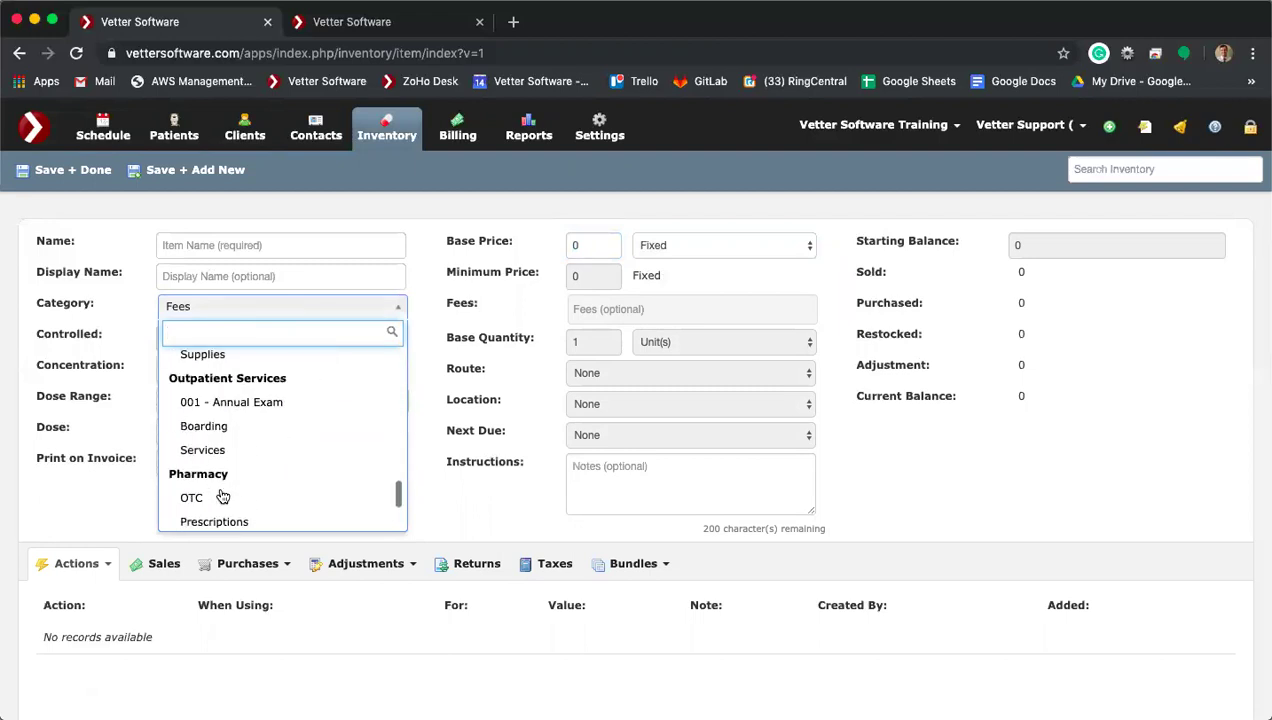
{"action": "scroll", "coordinate": [222, 500], "scroll_direction": "up", "scroll_amount": 3}
{"action": "scroll", "coordinate": [224, 508], "scroll_direction": "up", "scroll_amount": 5}
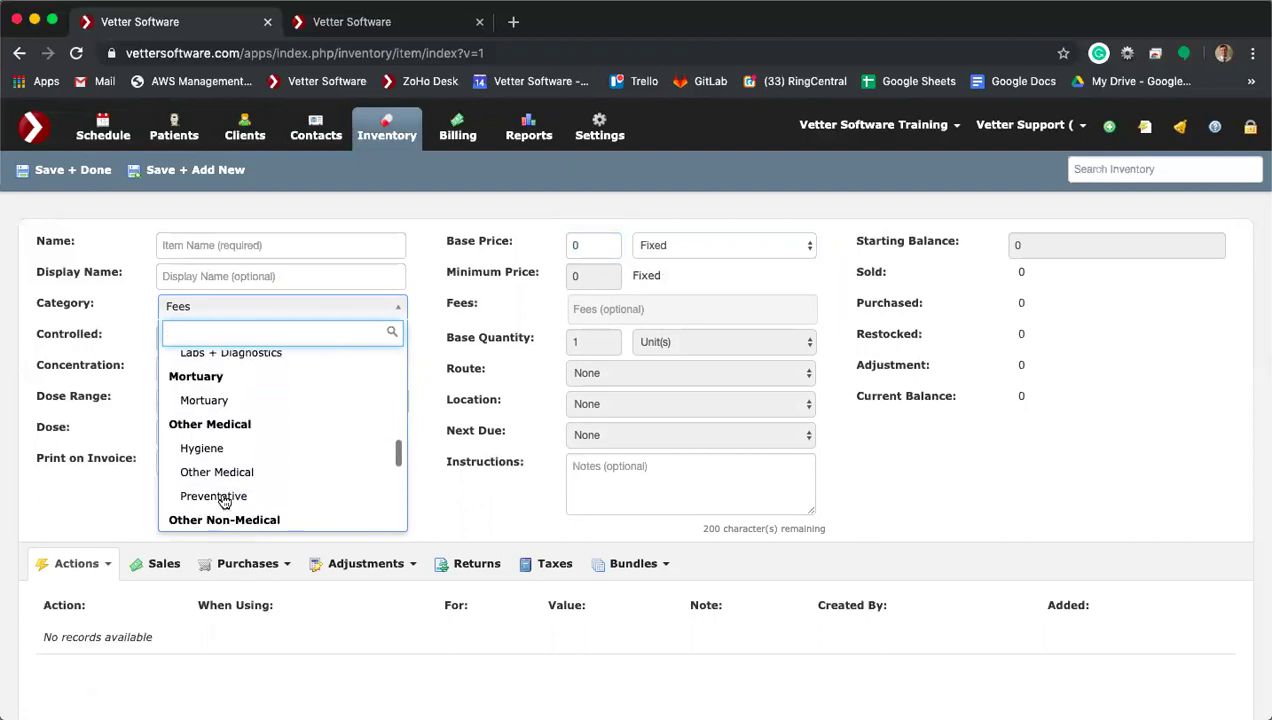
{"action": "scroll", "coordinate": [213, 499], "scroll_direction": "up", "scroll_amount": 5}
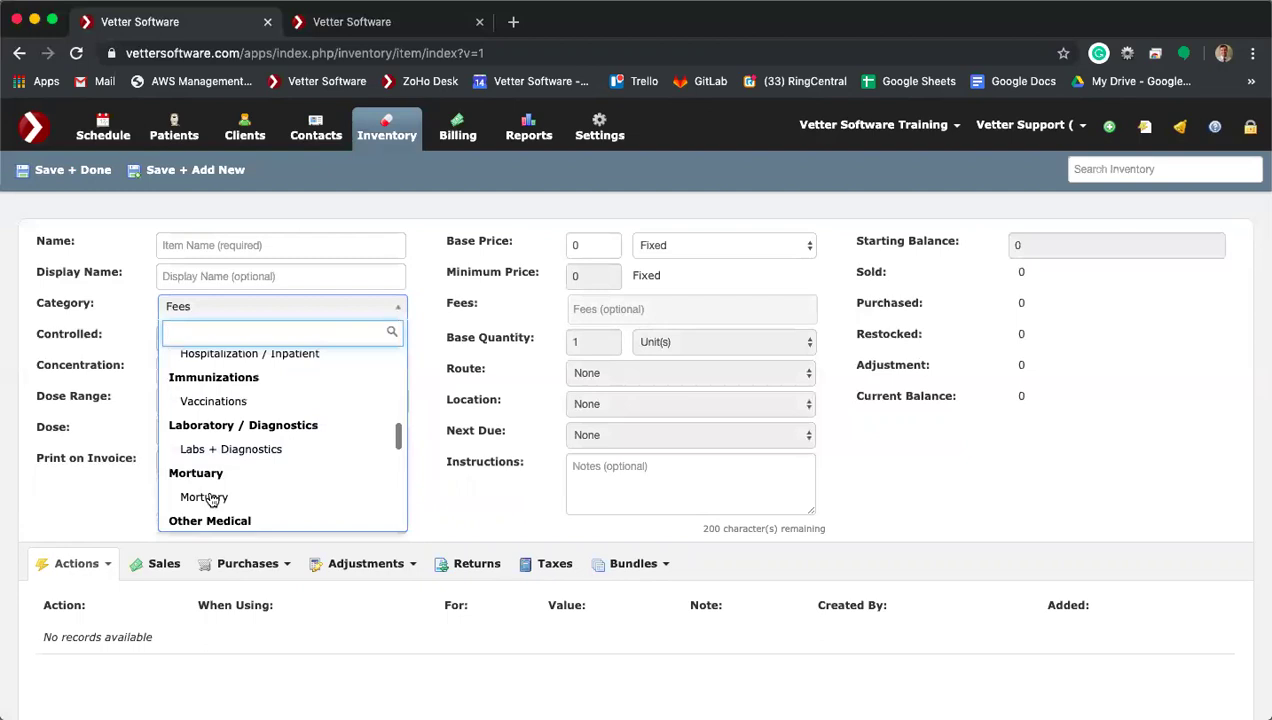
{"action": "left_click", "coordinate": [213, 460]}
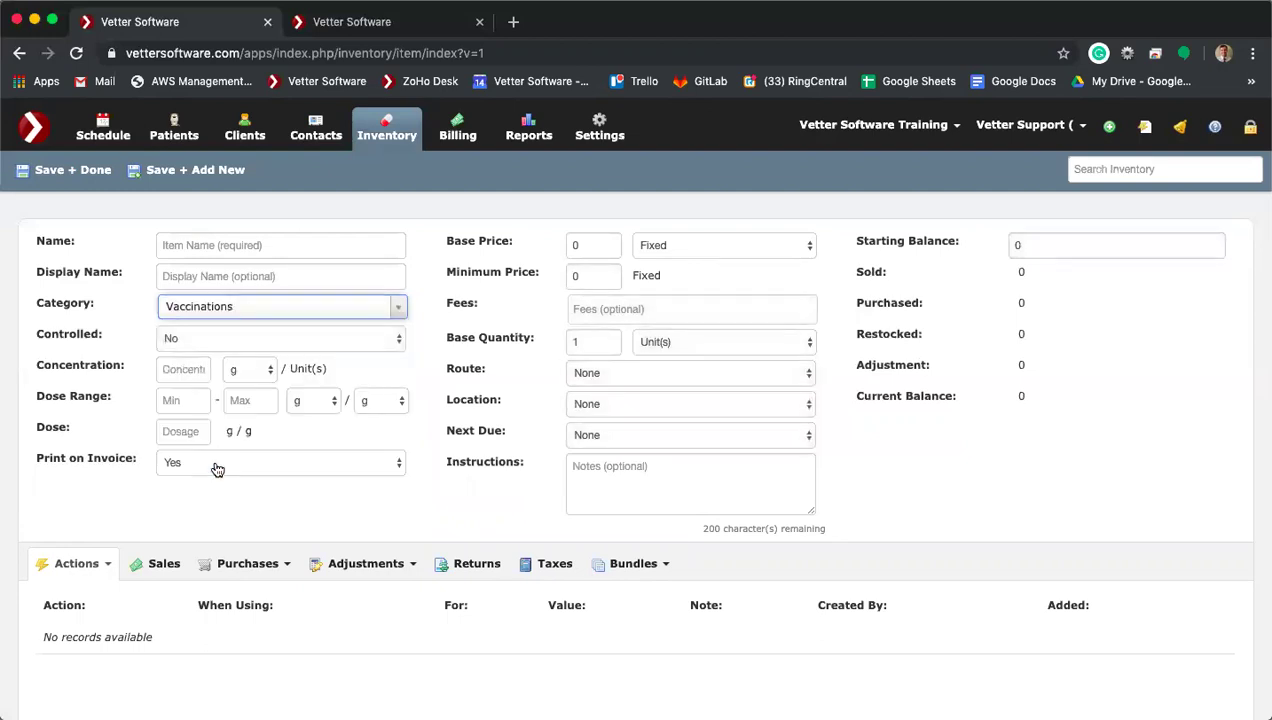
{"action": "left_click", "coordinate": [607, 309]}
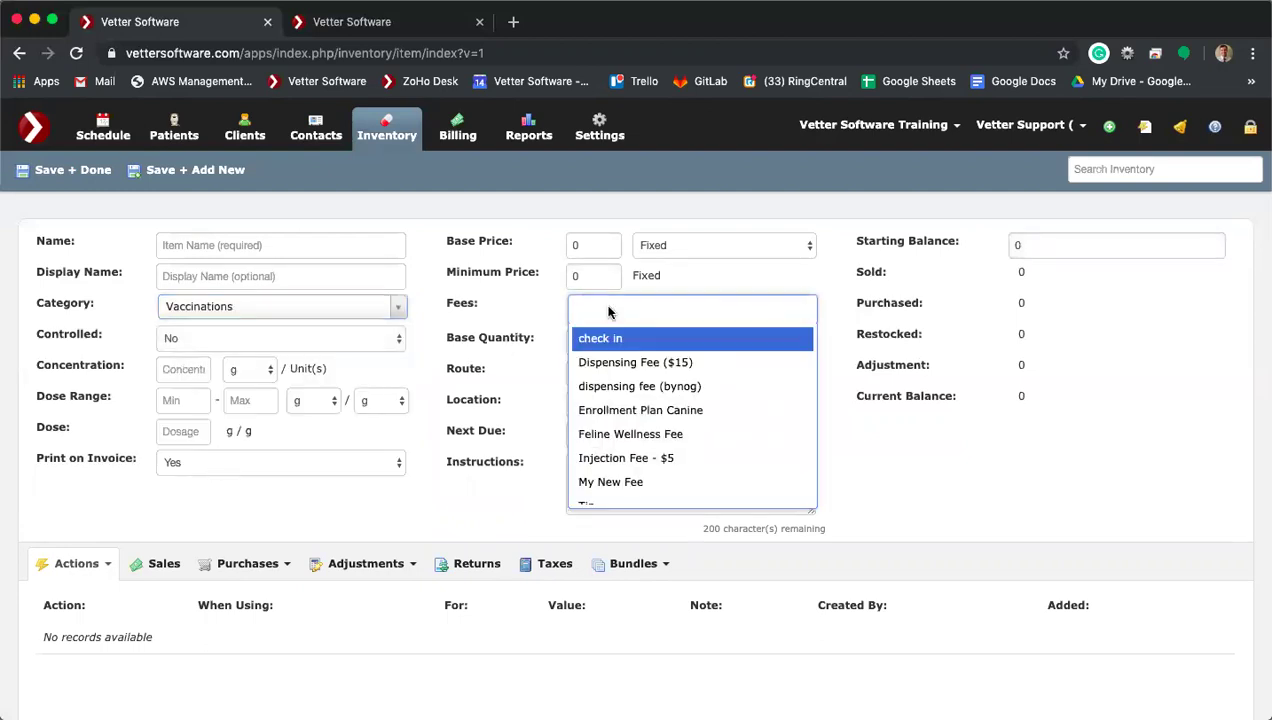
{"action": "left_click", "coordinate": [643, 460]}
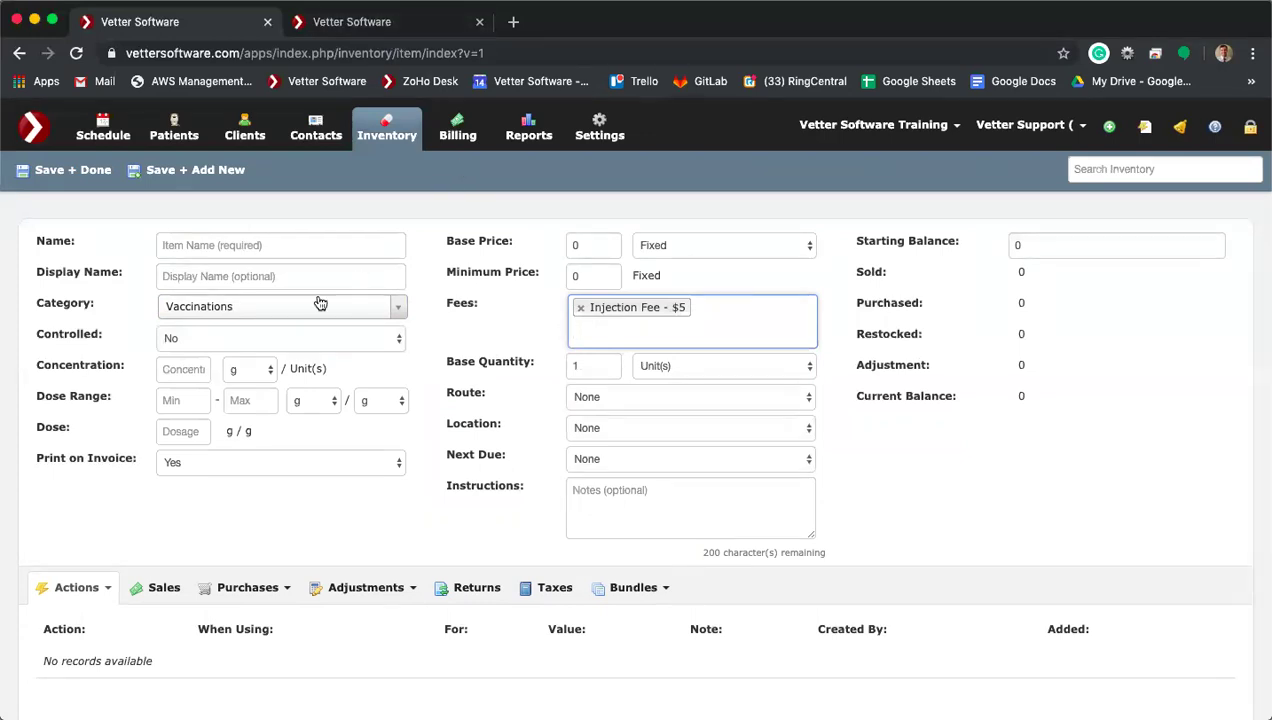
Step: Return to the inventory dashboard and view the categories of the Immunizations type
{"action": "left_click", "coordinate": [402, 134]}
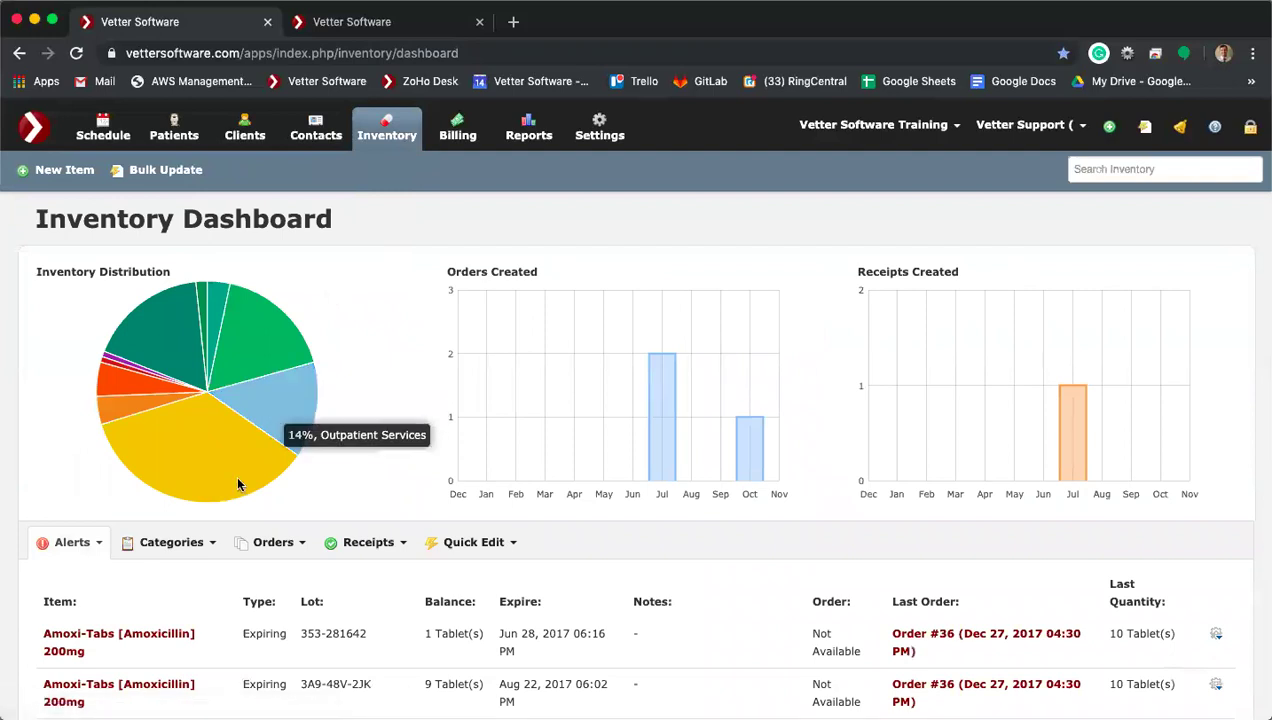
{"action": "left_click", "coordinate": [210, 545]}
{"action": "scroll", "coordinate": [214, 555], "scroll_direction": "down", "scroll_amount": 2}
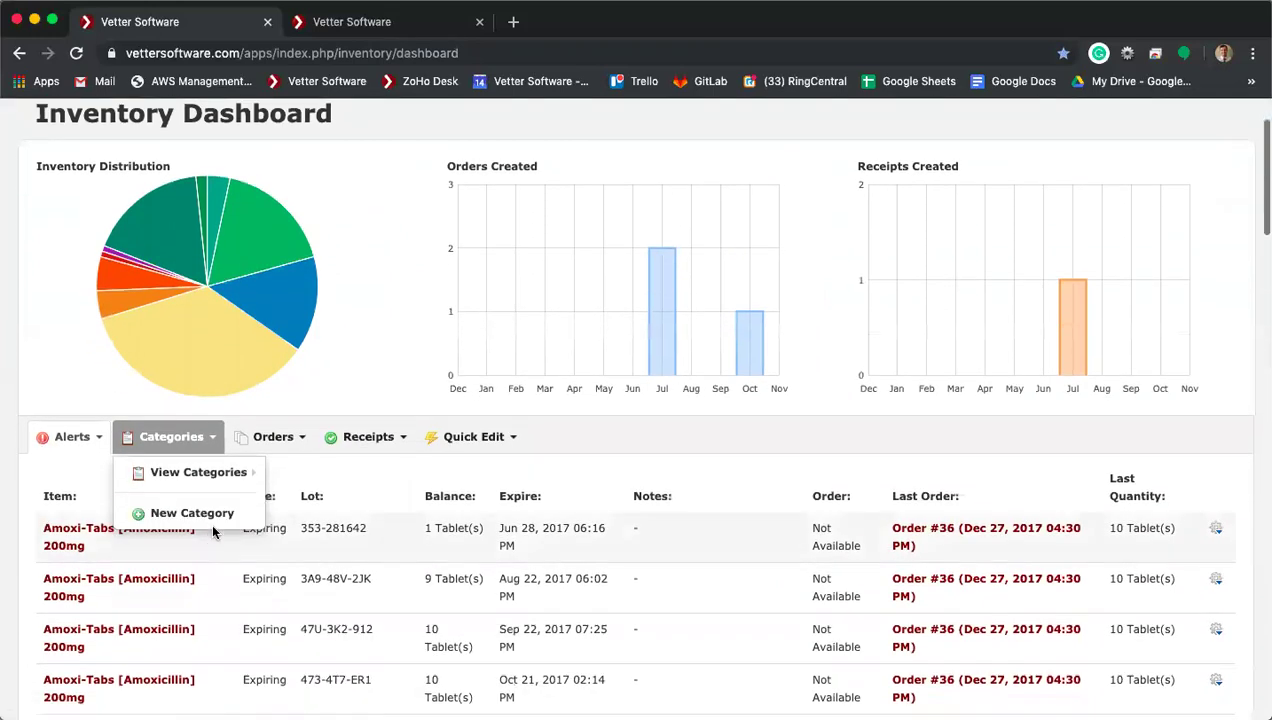
{"action": "mouse_move", "coordinate": [218, 475]}
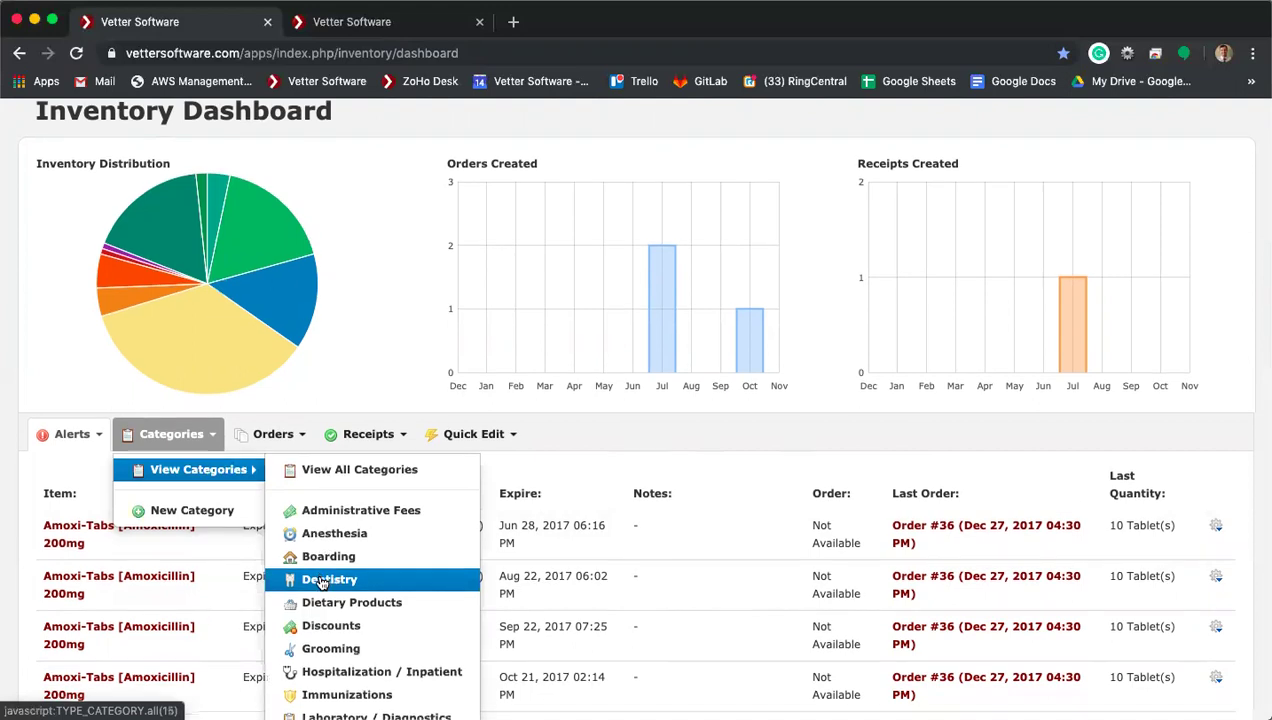
{"action": "scroll", "coordinate": [325, 580], "scroll_direction": "down", "scroll_amount": 3}
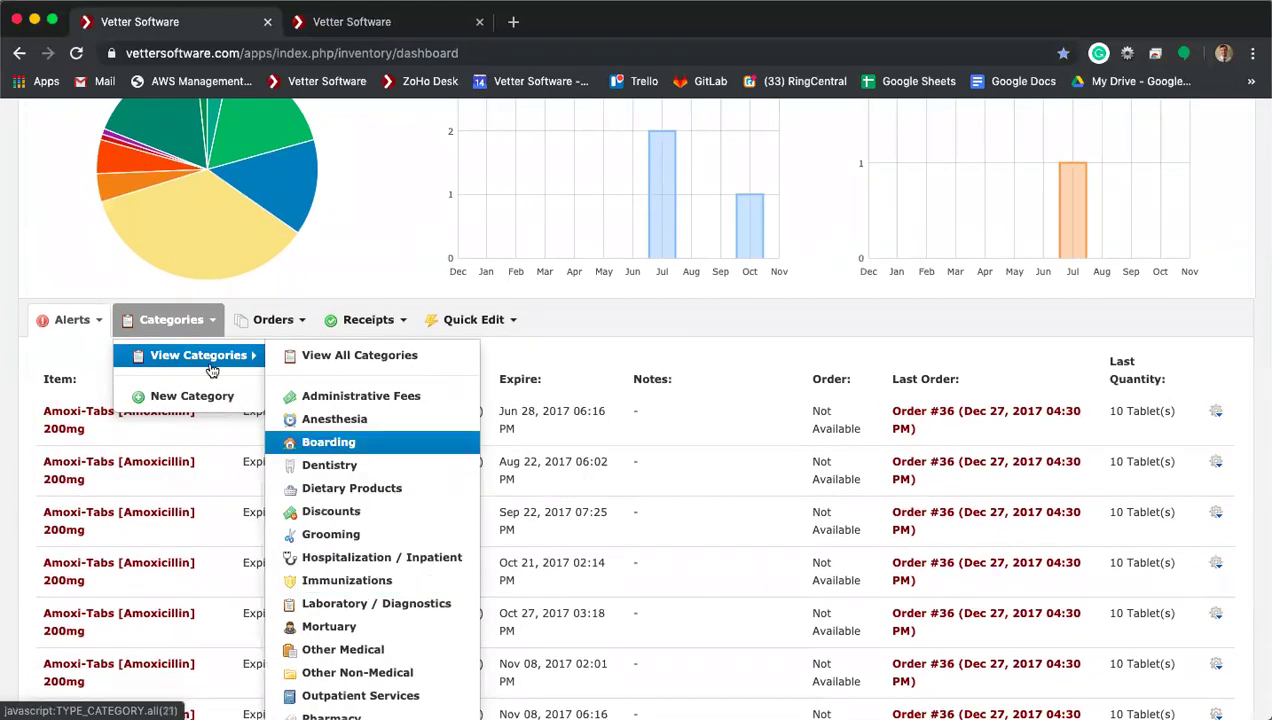
{"action": "scroll", "coordinate": [405, 612], "scroll_direction": "down", "scroll_amount": 2}
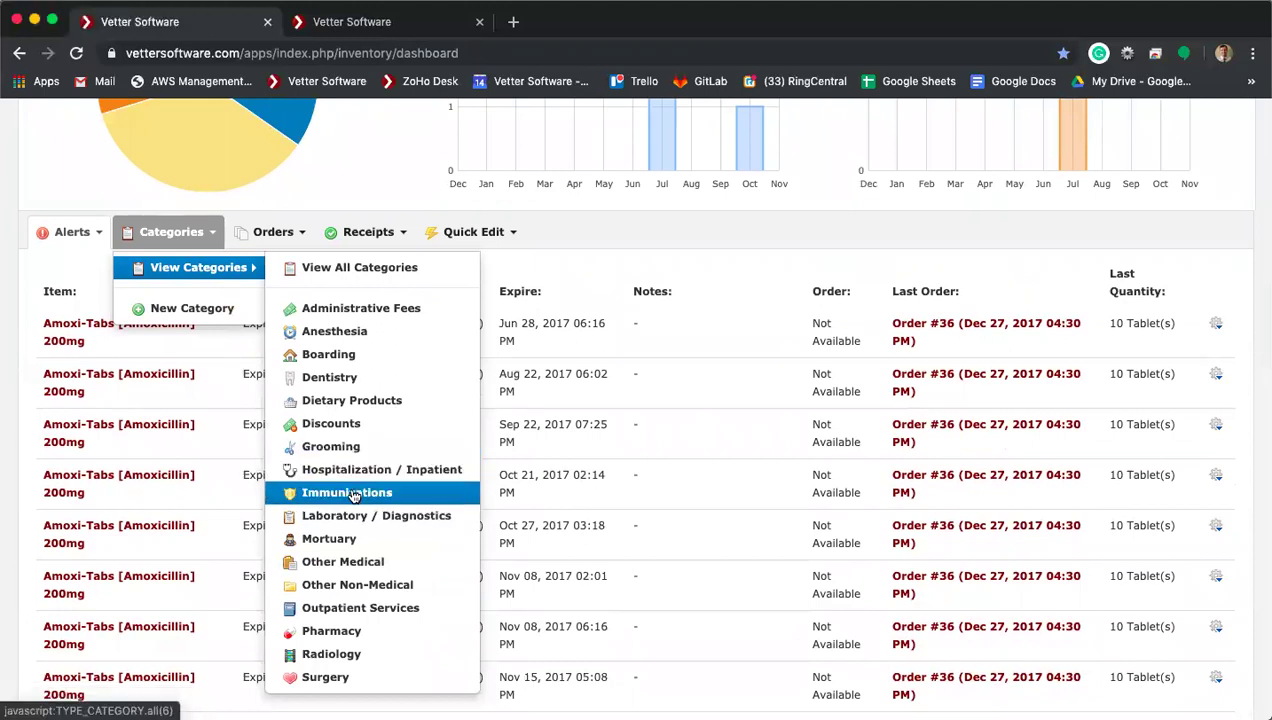
{"action": "left_click", "coordinate": [350, 493]}
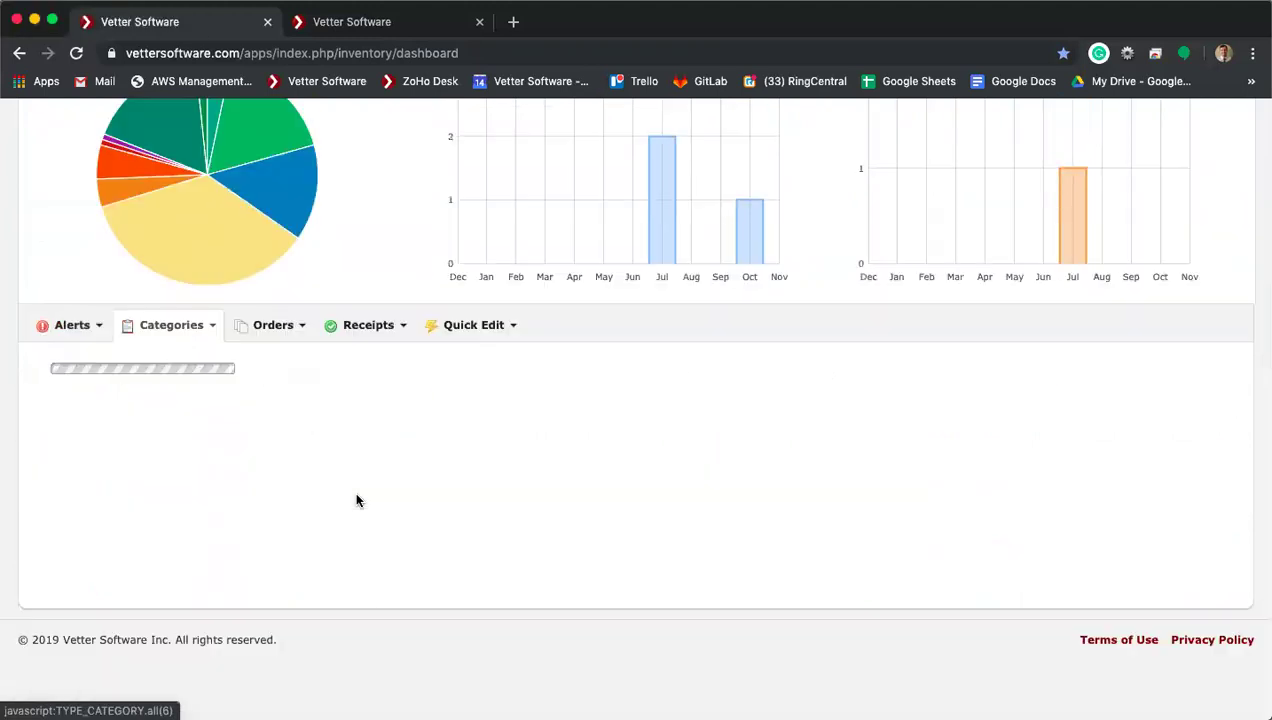
{"action": "left_click", "coordinate": [202, 327]}
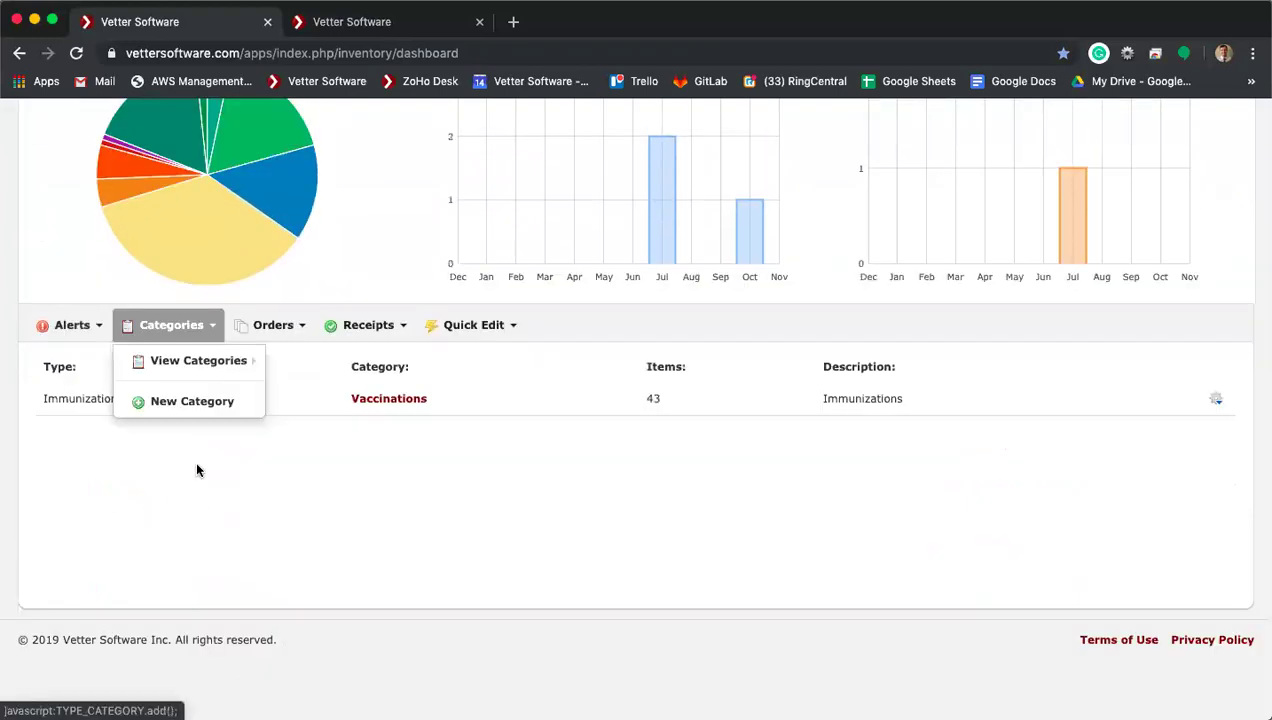
{"action": "left_click", "coordinate": [274, 470]}
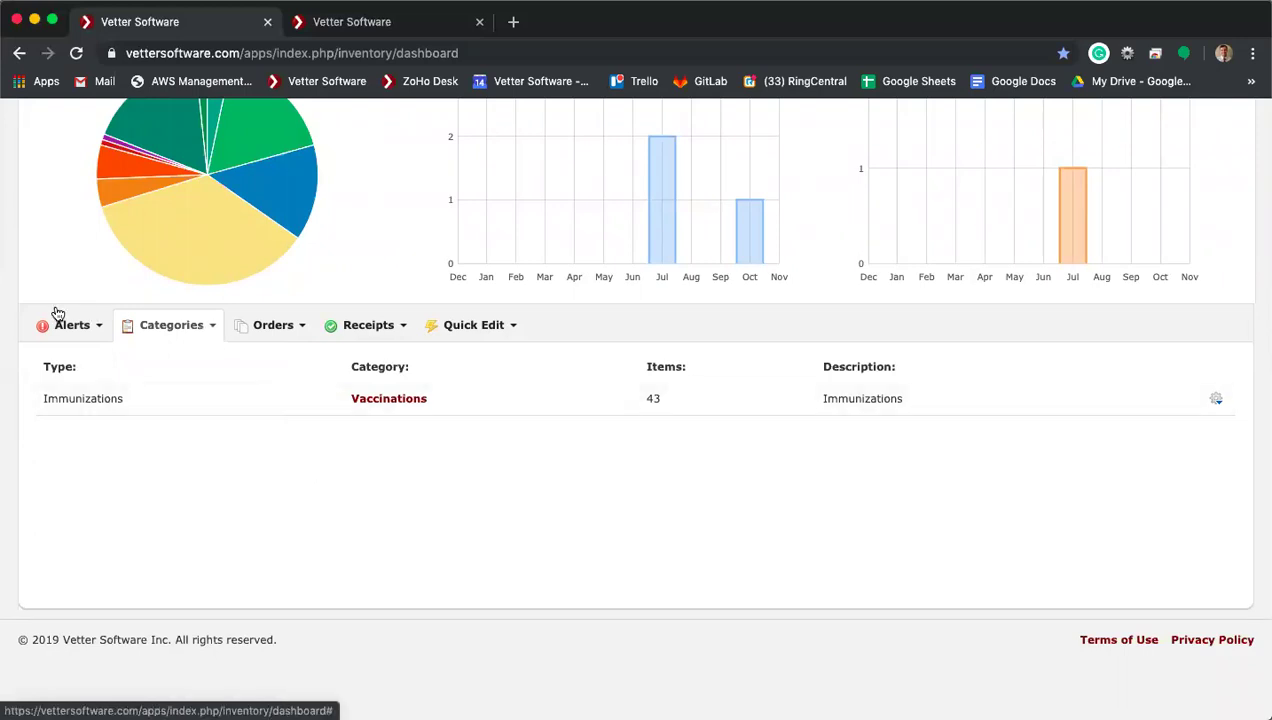
Step: View all items for quick editing, then list the categories of the Other Non-Medical type
{"action": "left_click", "coordinate": [462, 328]}
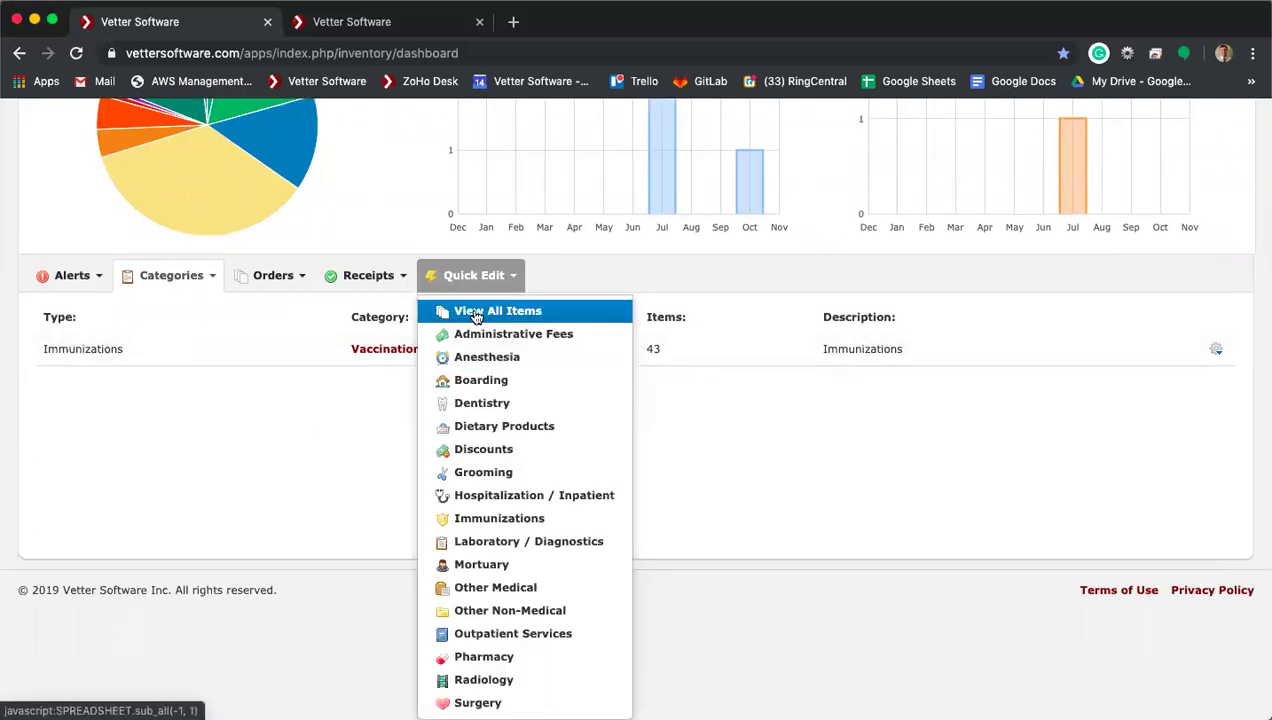
{"action": "left_click", "coordinate": [452, 311]}
{"action": "left_click", "coordinate": [189, 330]}
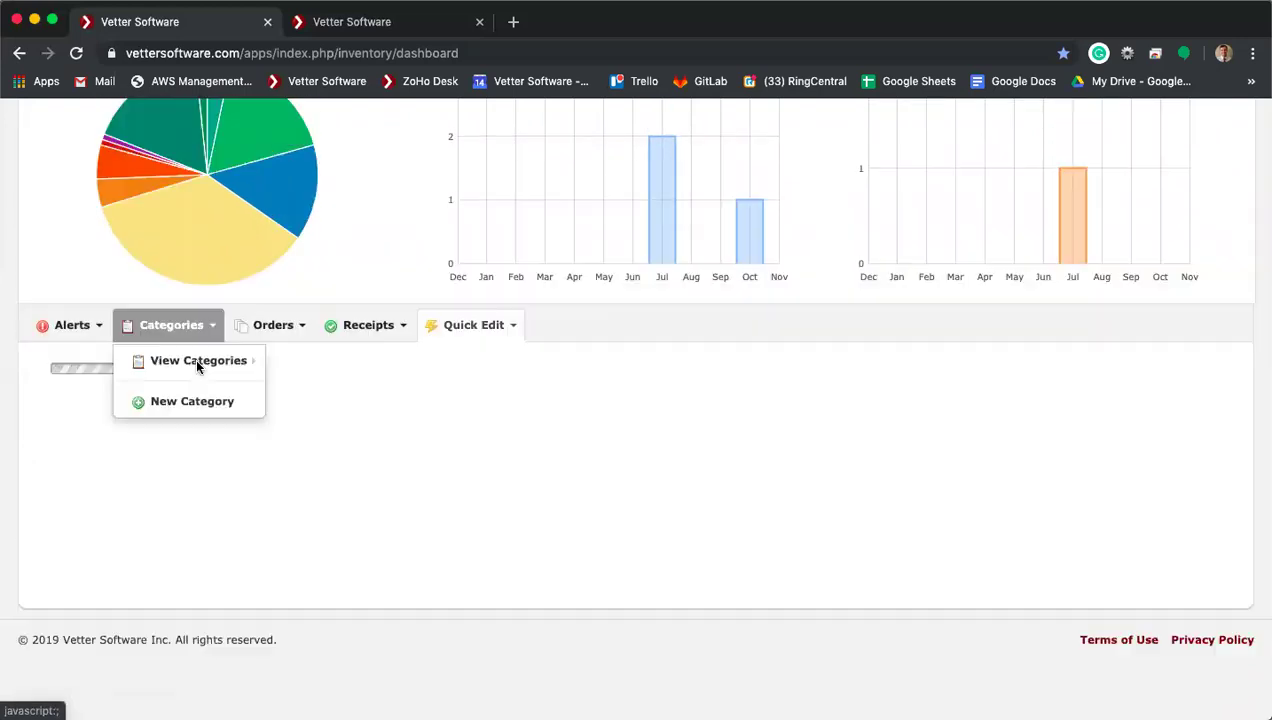
{"action": "mouse_move", "coordinate": [243, 265]}
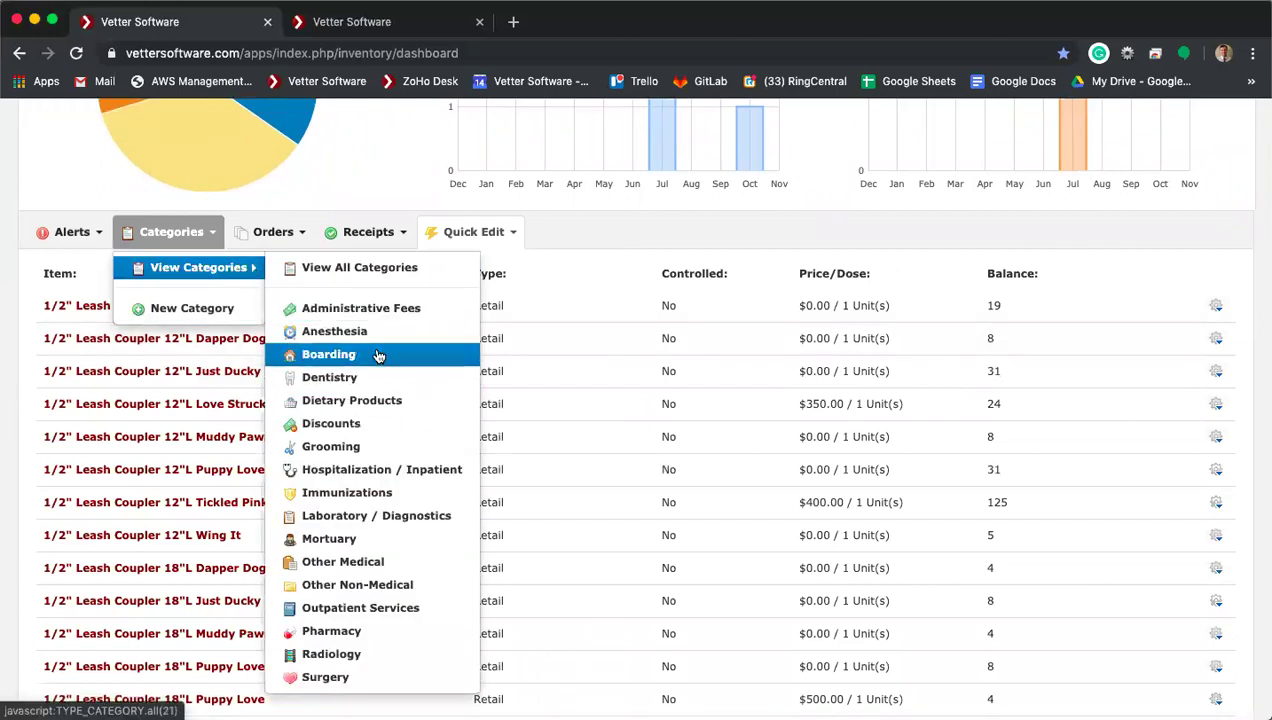
{"action": "left_click", "coordinate": [350, 585]}
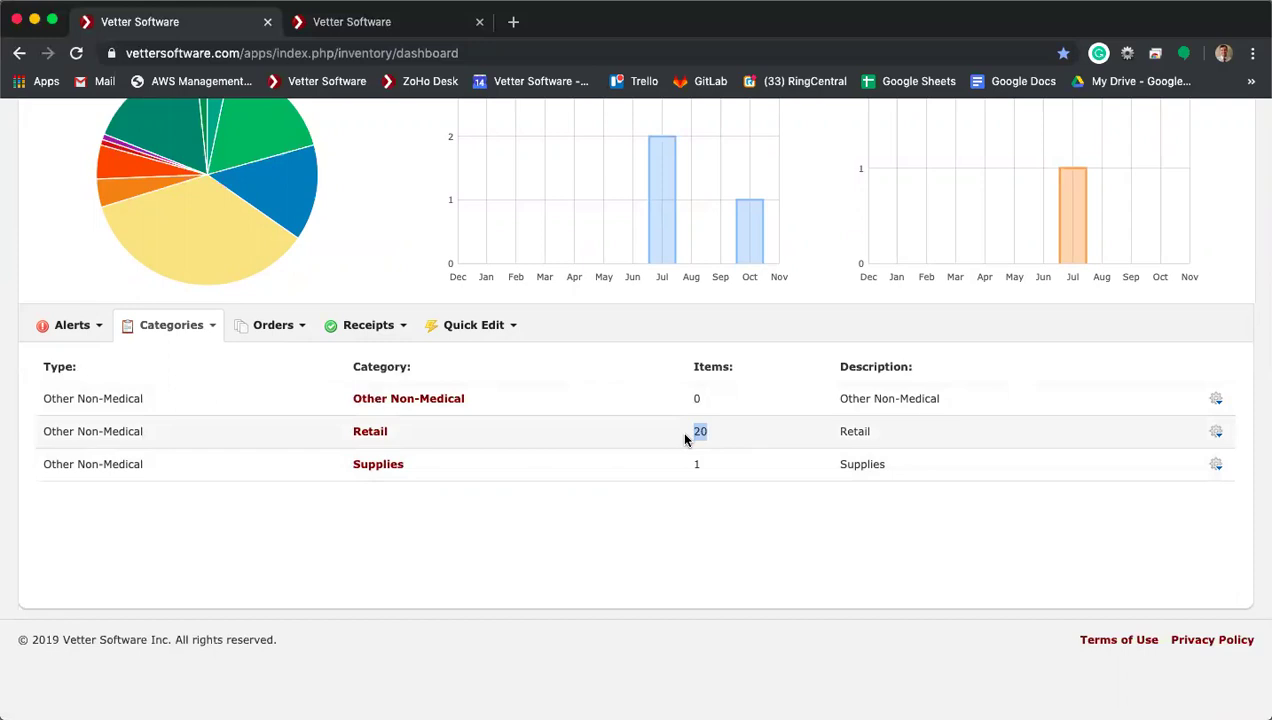
Step: Open the Retail category for editing, check its available types and category name, and close it without saving
{"action": "left_click", "coordinate": [1216, 433]}
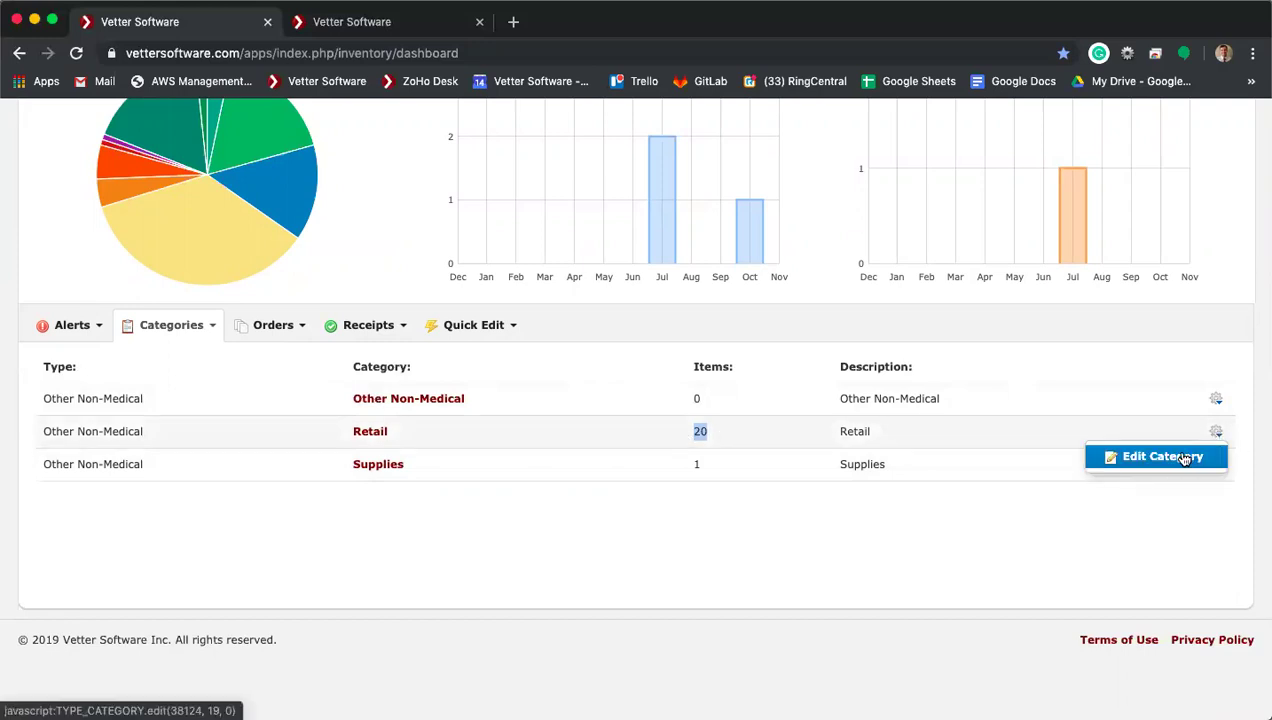
{"action": "left_click", "coordinate": [1184, 458]}
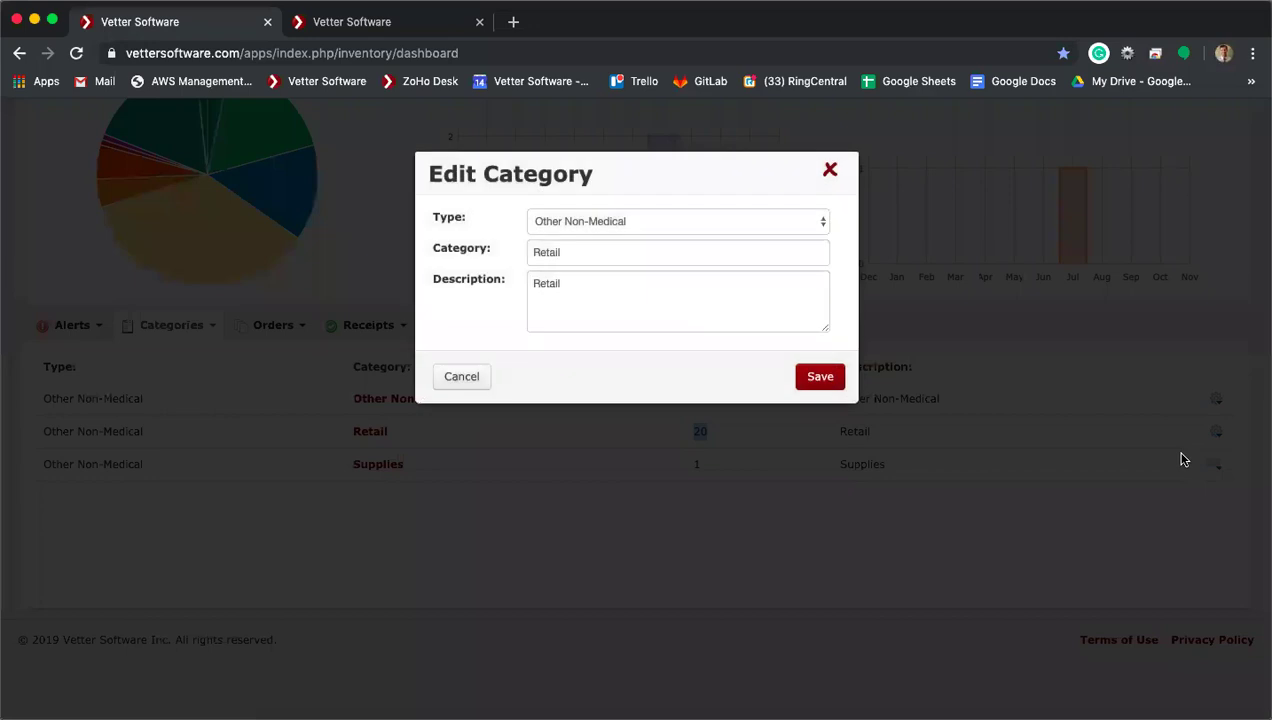
{"action": "left_click", "coordinate": [622, 222]}
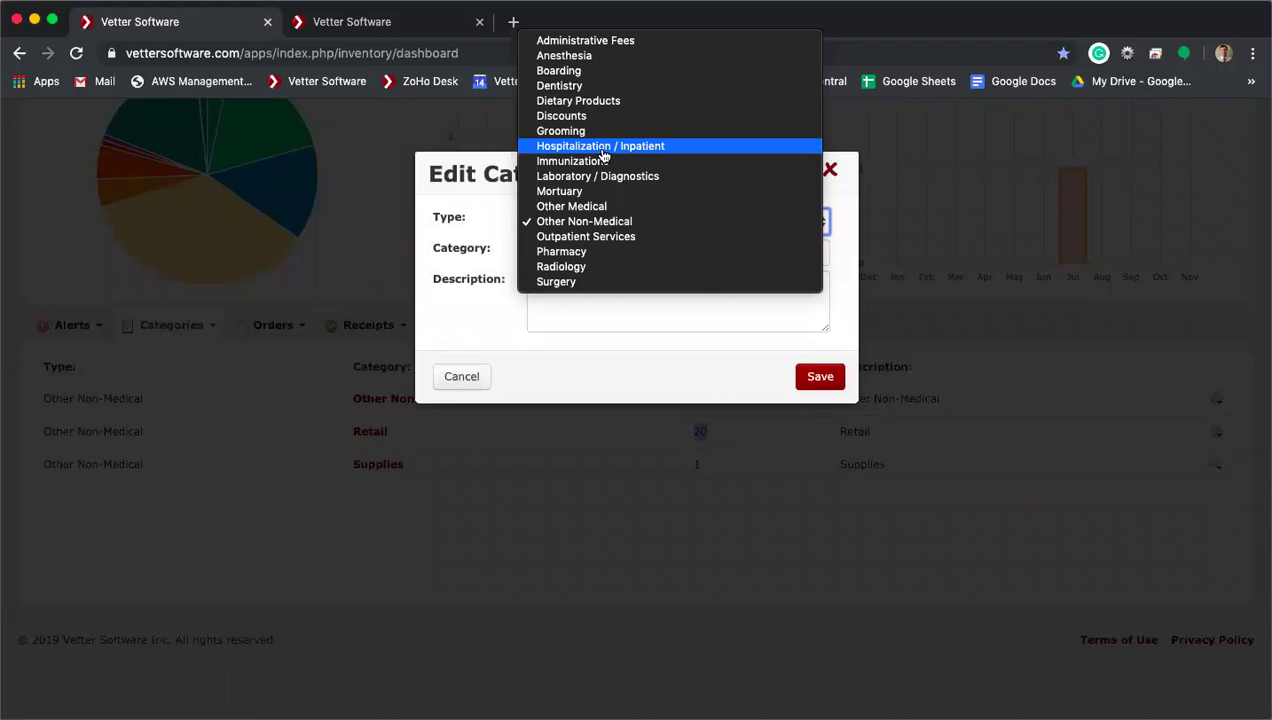
{"action": "left_click", "coordinate": [442, 252]}
{"action": "left_click", "coordinate": [557, 252]}
{"action": "left_click_drag", "start_coordinate": [513, 258], "coordinate": [511, 258]}
{"action": "left_click", "coordinate": [834, 173]}
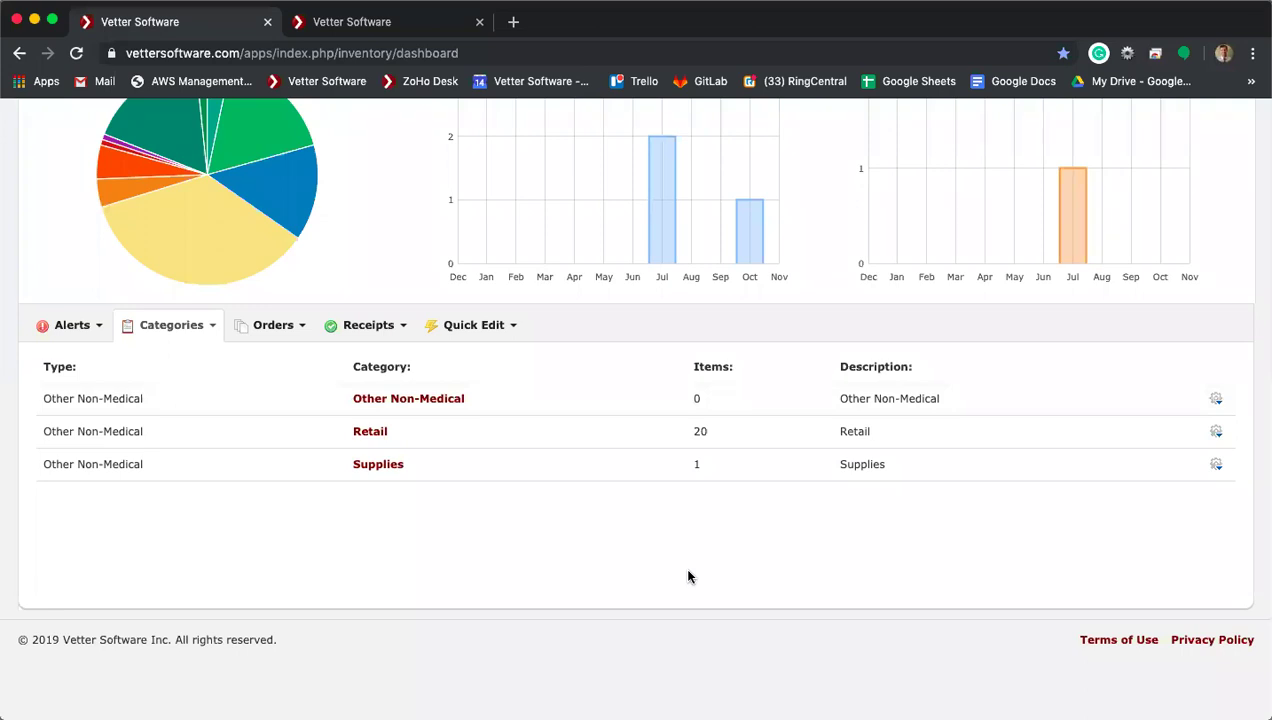
{"action": "scroll", "coordinate": [688, 576], "scroll_direction": "up", "scroll_amount": 3}
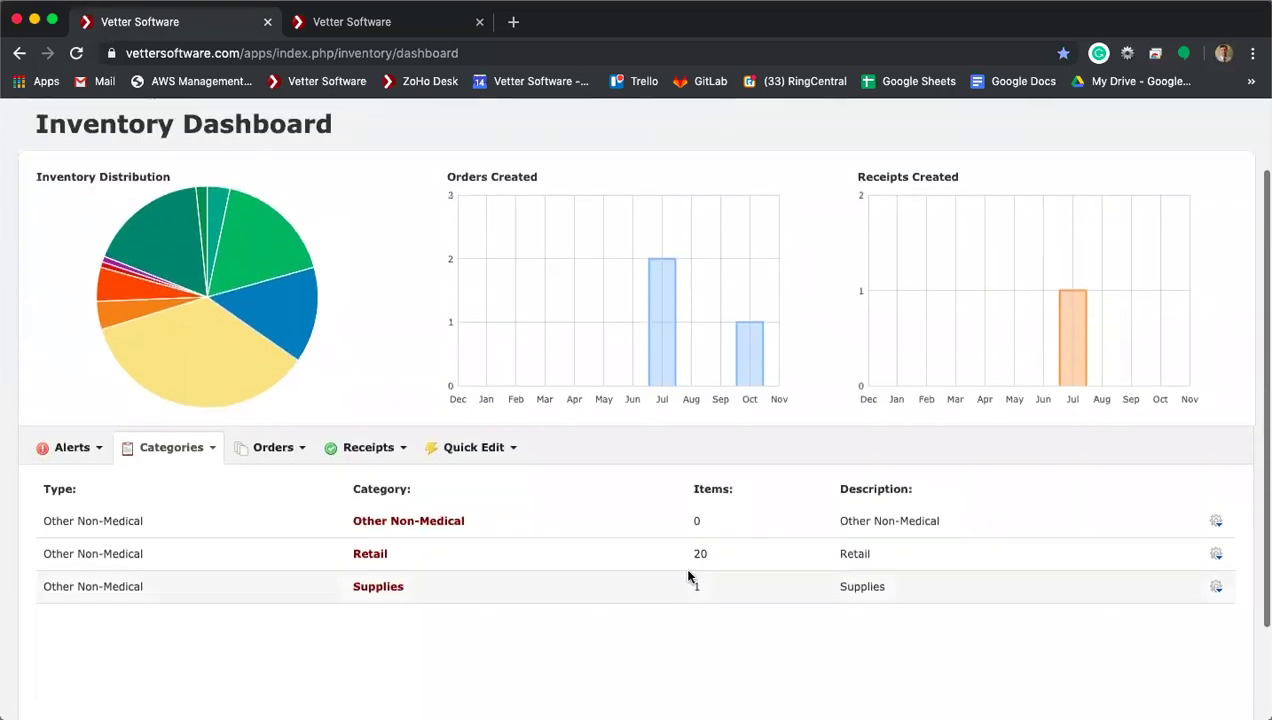
{"action": "scroll", "coordinate": [688, 576], "scroll_direction": "down", "scroll_amount": 3}
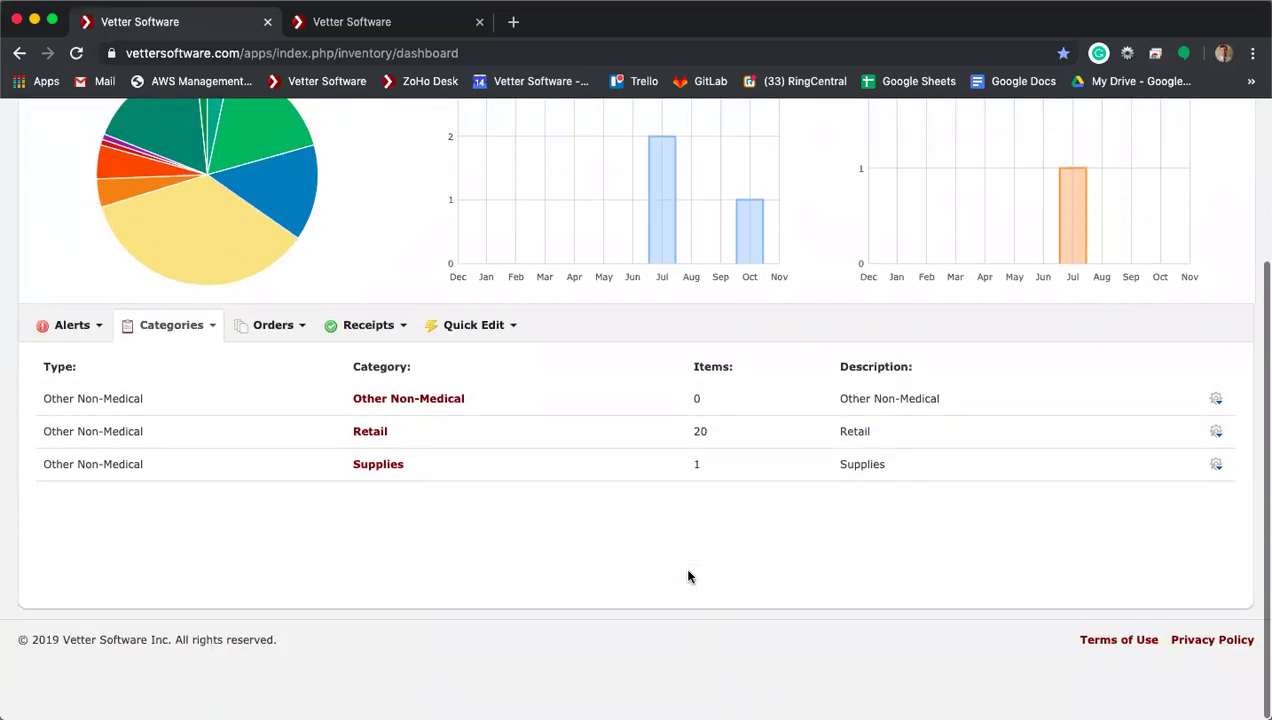
{"action": "scroll", "coordinate": [688, 576], "scroll_direction": "up", "scroll_amount": 4}
{"action": "scroll", "coordinate": [688, 576], "scroll_direction": "up", "scroll_amount": 1}
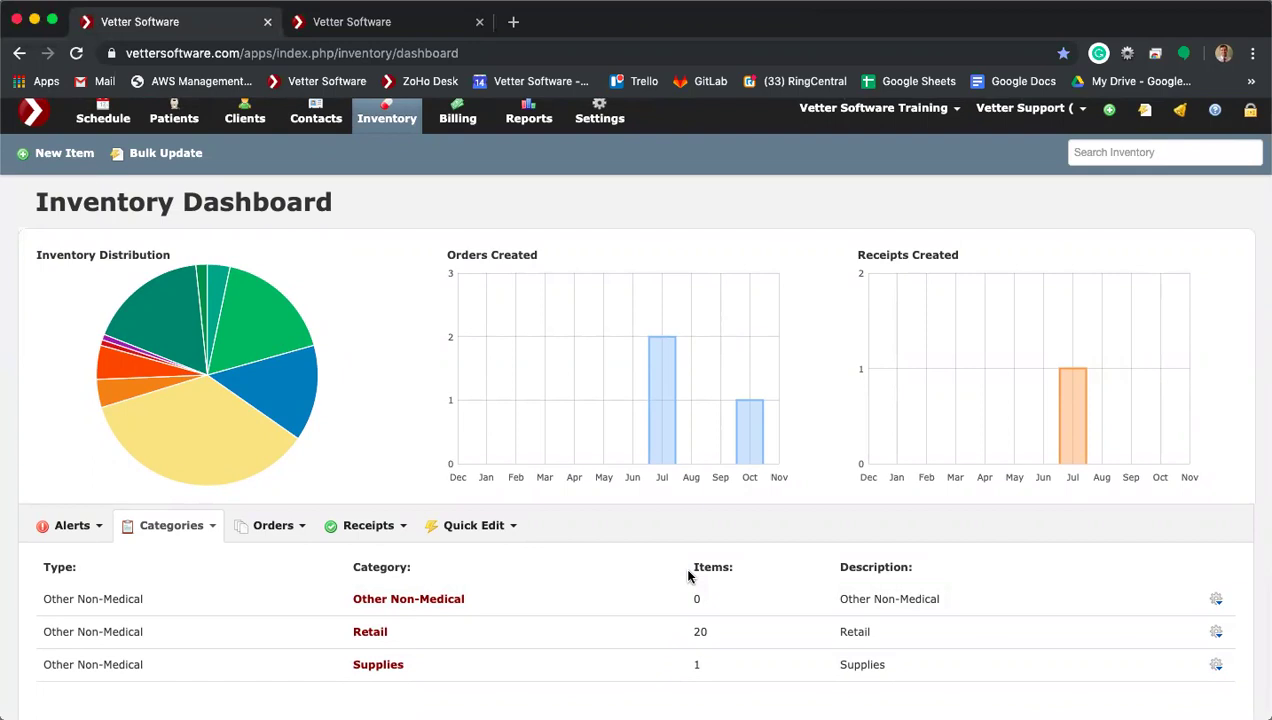
{"action": "scroll", "coordinate": [688, 575], "scroll_direction": "up", "scroll_amount": 1}
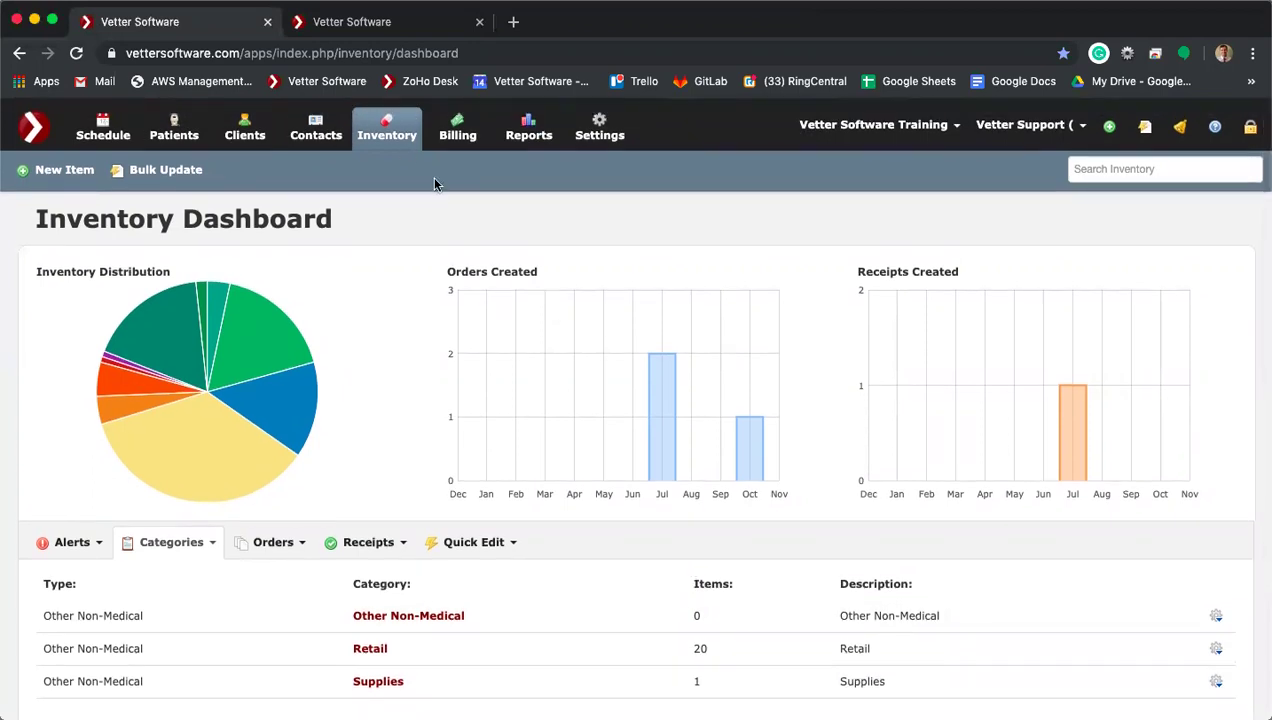
Step: Open a blank item from the inventory dashboard, return to the dashboard, and start a new inventory item from the global quick-add options
{"action": "left_click", "coordinate": [387, 135]}
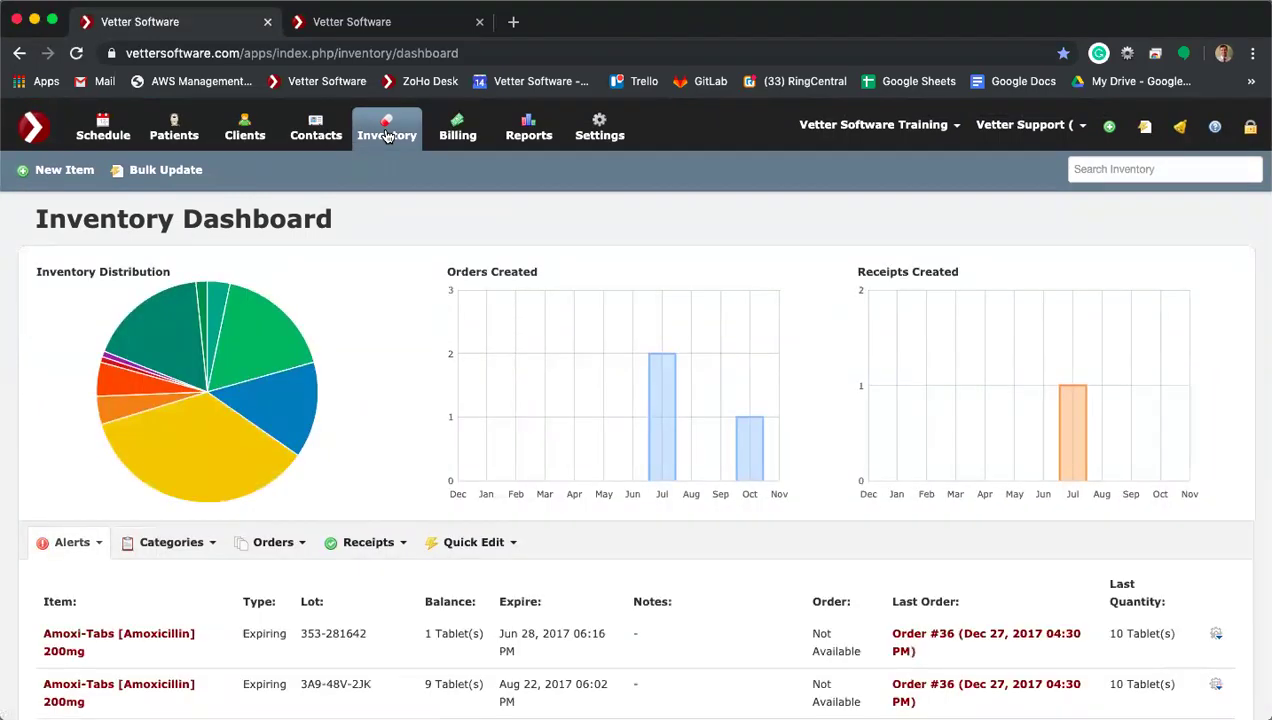
{"action": "left_click", "coordinate": [63, 173]}
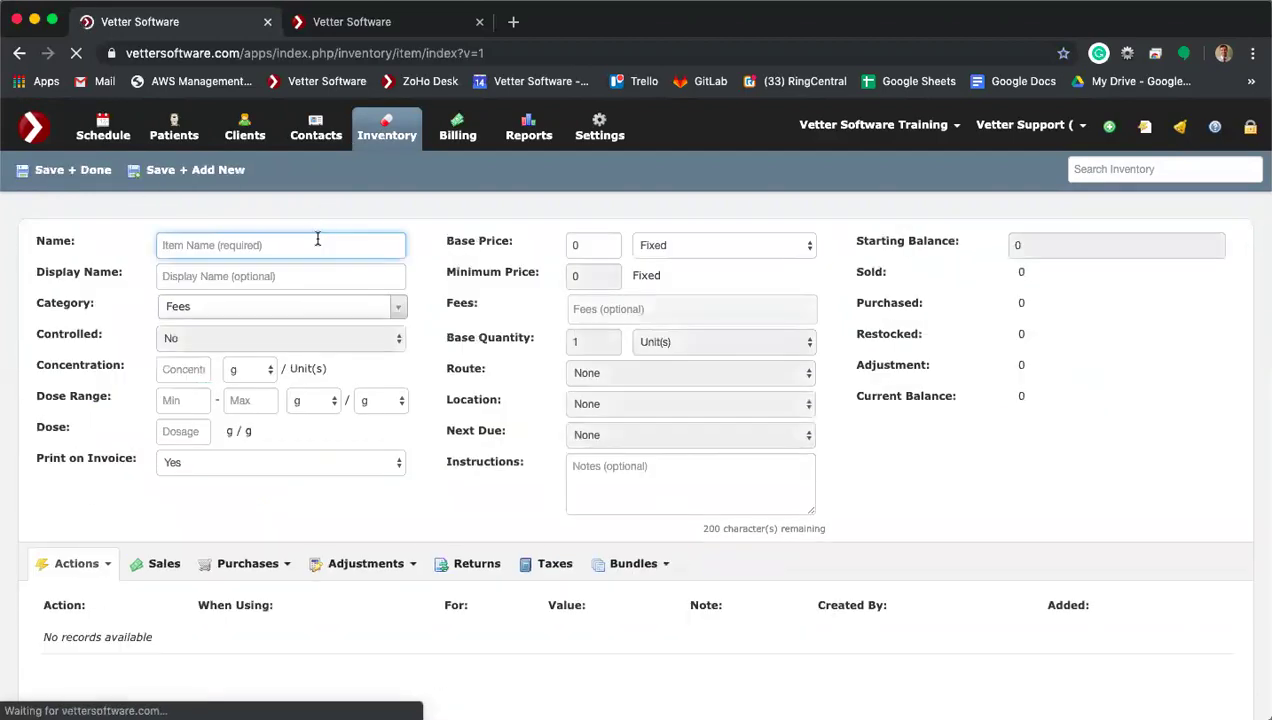
{"action": "left_click", "coordinate": [390, 135]}
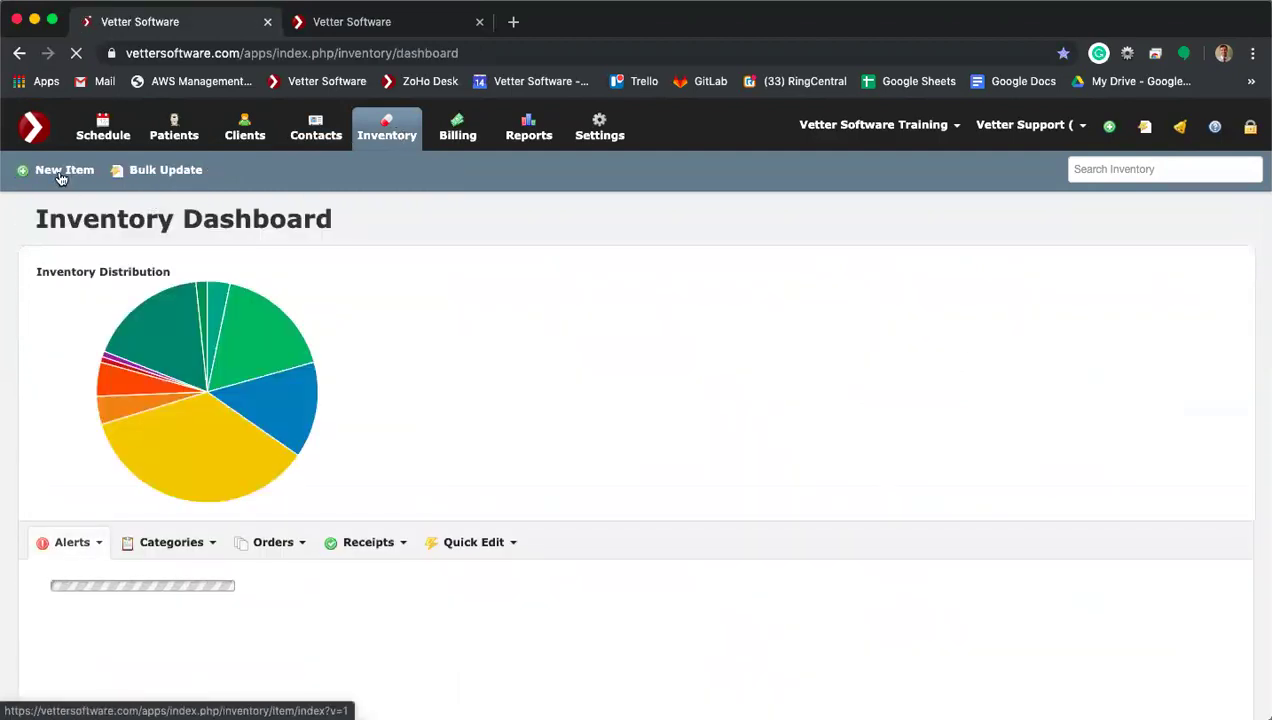
{"action": "left_click", "coordinate": [1109, 127]}
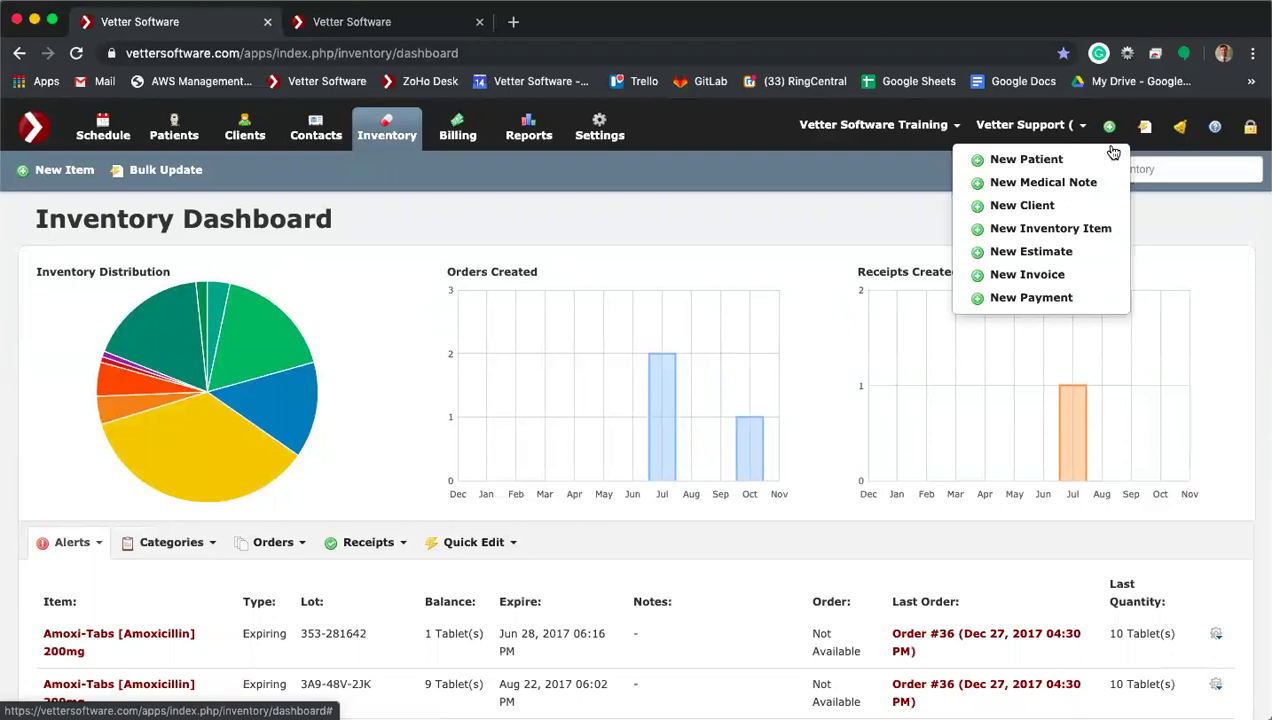
{"action": "left_click", "coordinate": [1080, 228]}
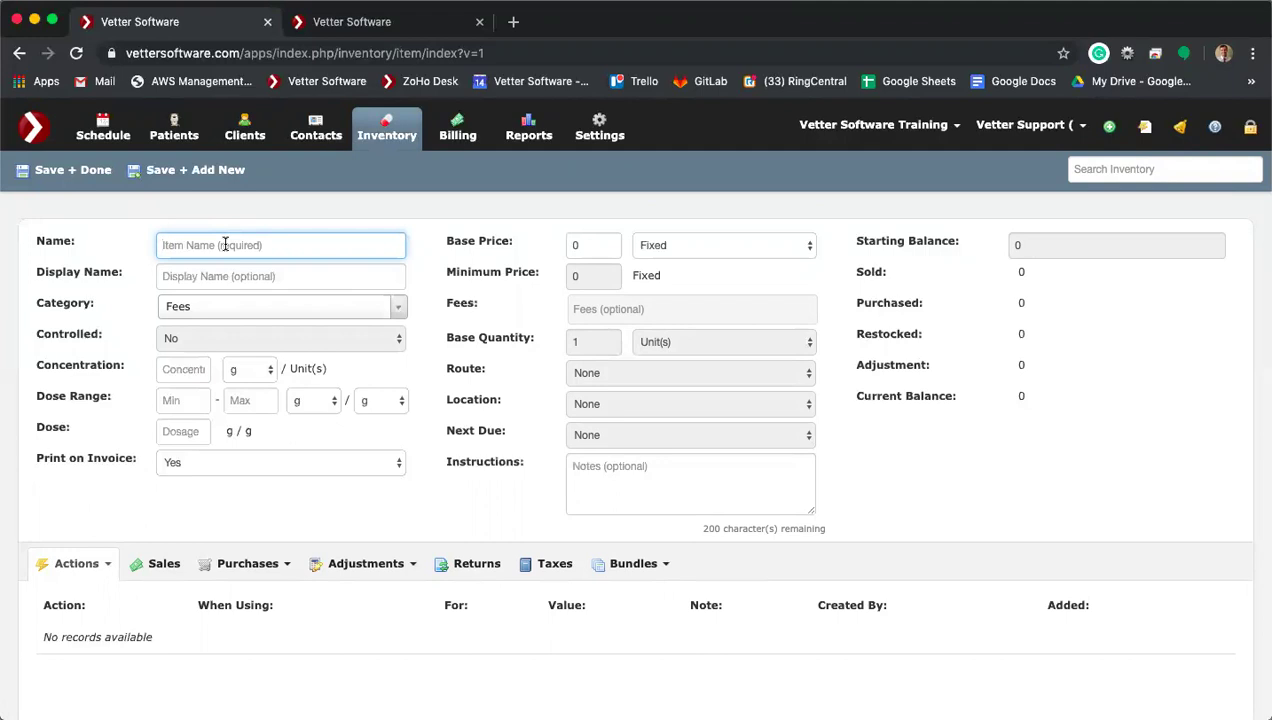
Step: Review the new item's name and display name fields and browse its category choices as far as Immunizations
{"action": "left_click", "coordinate": [225, 286]}
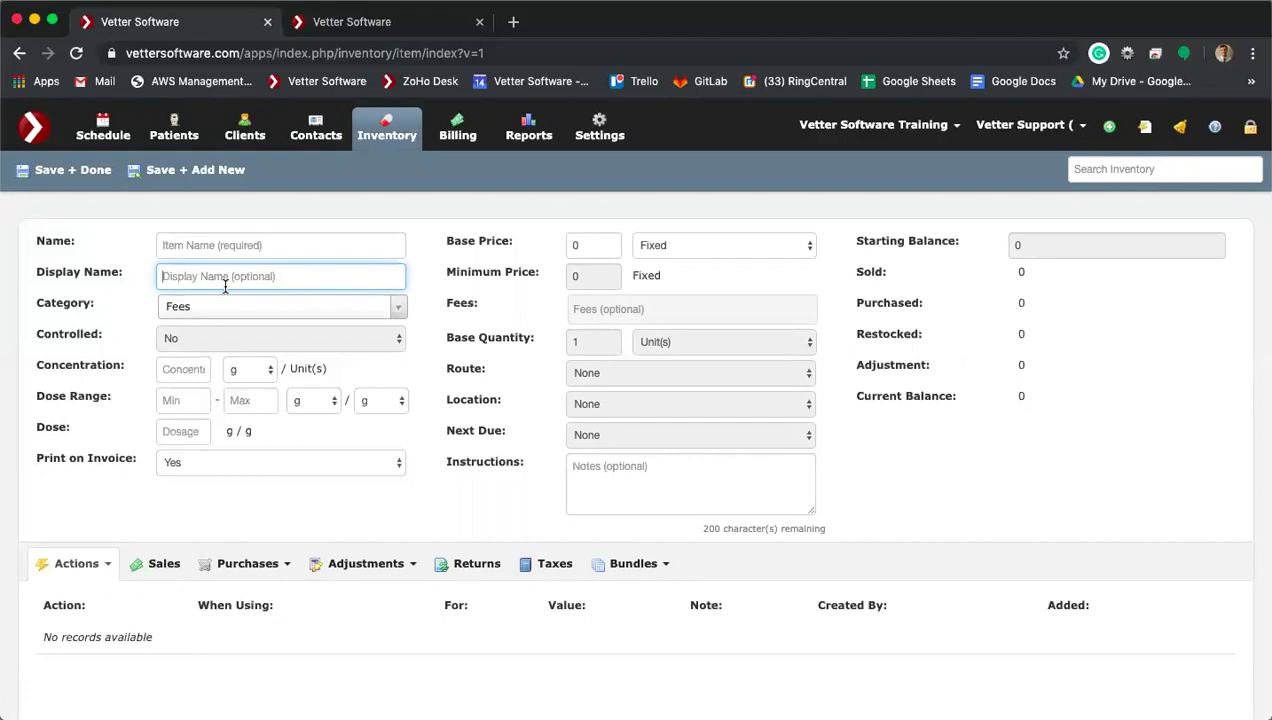
{"action": "left_click", "coordinate": [185, 245]}
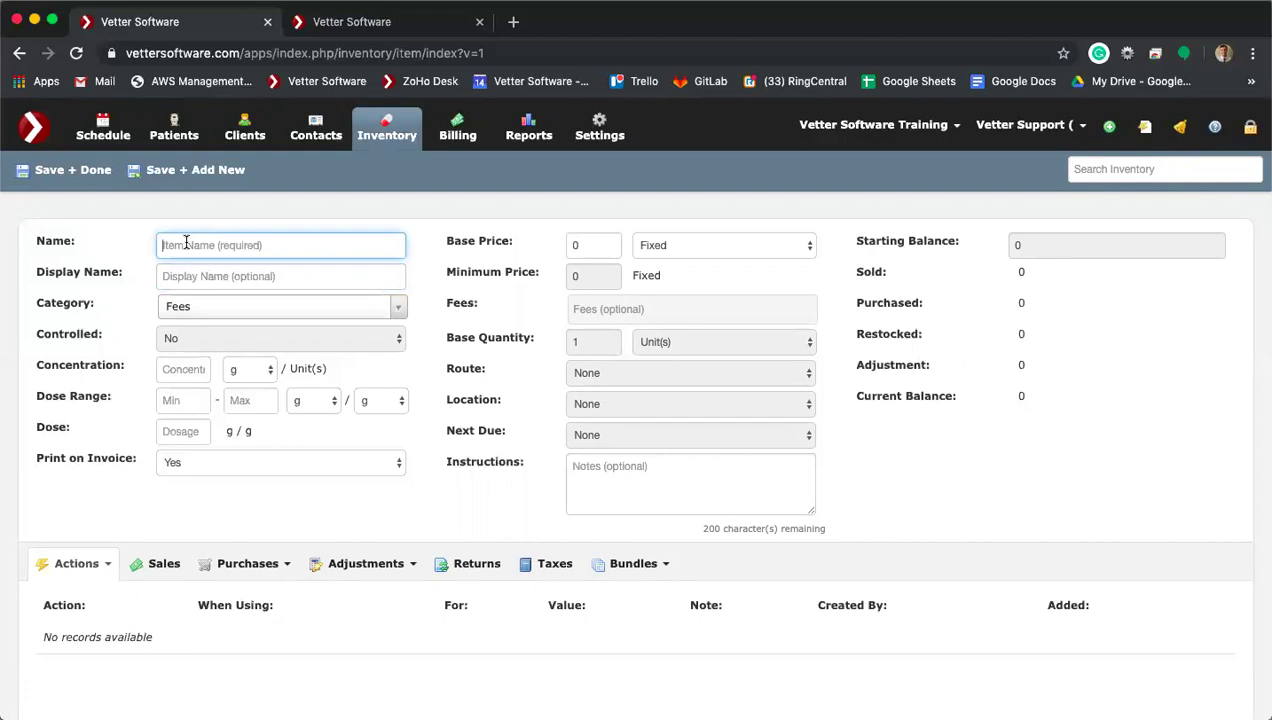
{"action": "left_click", "coordinate": [216, 308]}
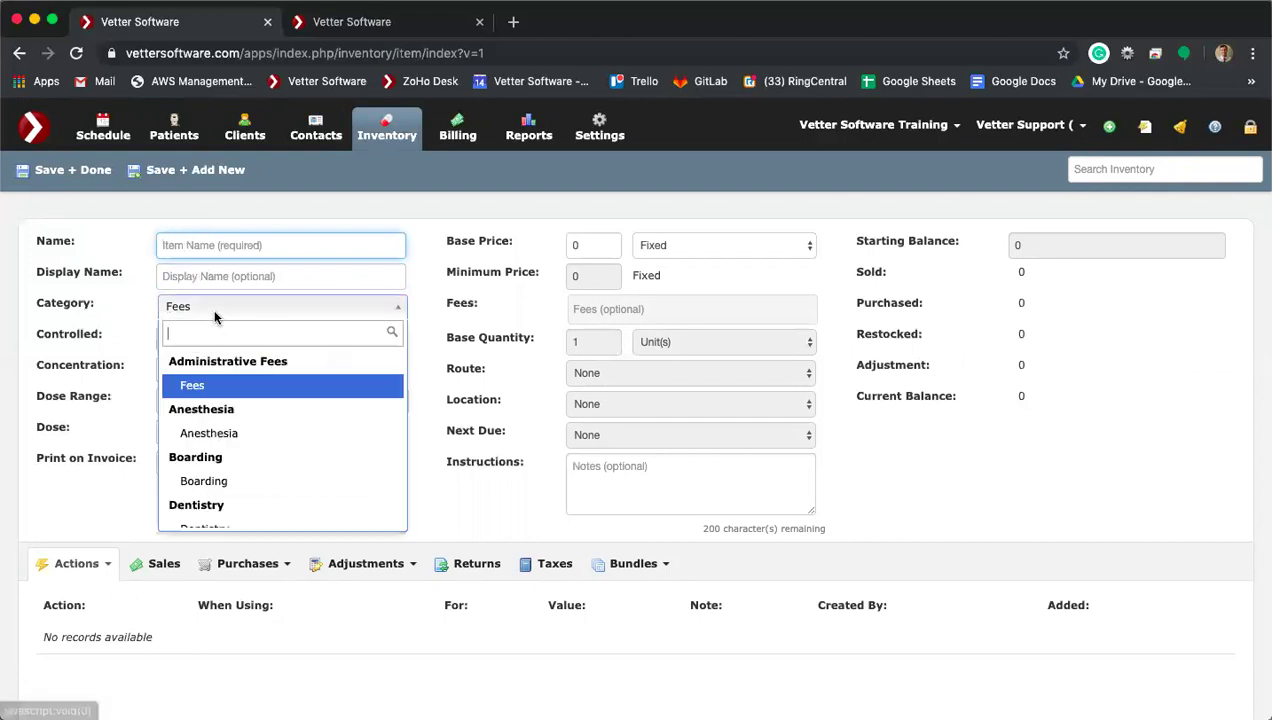
{"action": "scroll", "coordinate": [265, 442], "scroll_direction": "down", "scroll_amount": 2}
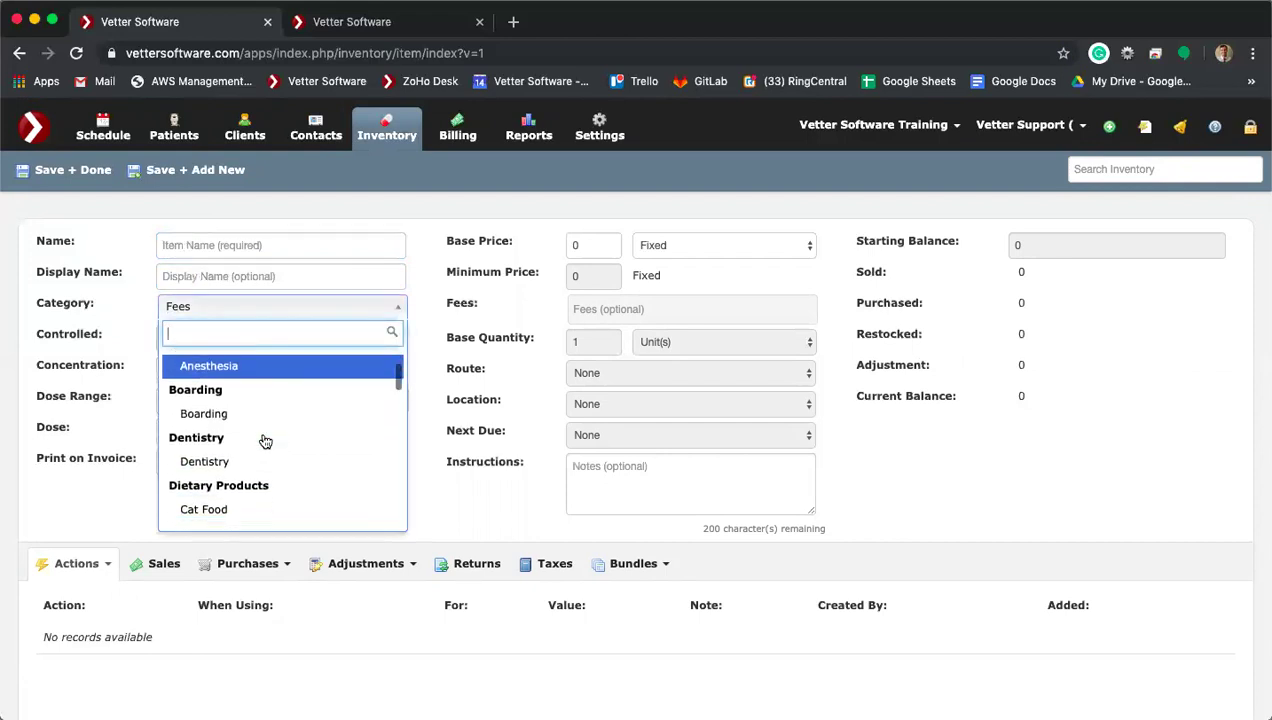
{"action": "scroll", "coordinate": [265, 442], "scroll_direction": "down", "scroll_amount": 1}
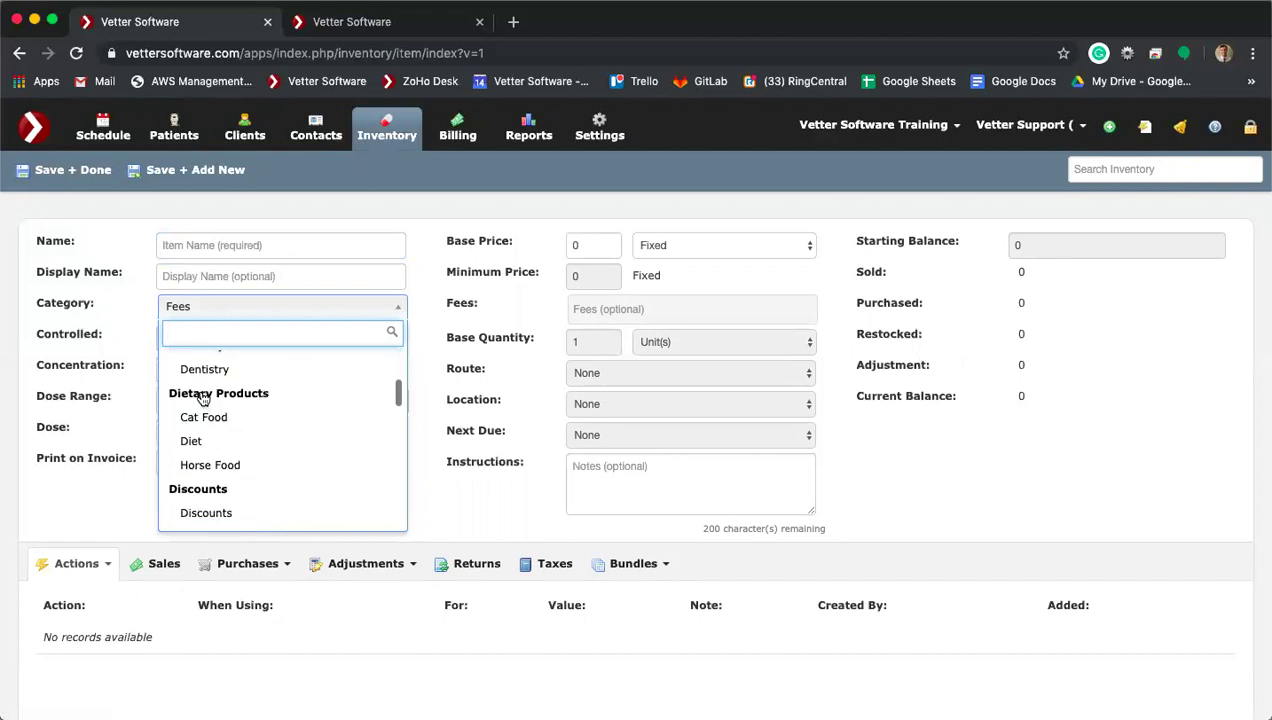
{"action": "scroll", "coordinate": [239, 499], "scroll_direction": "down", "scroll_amount": 3}
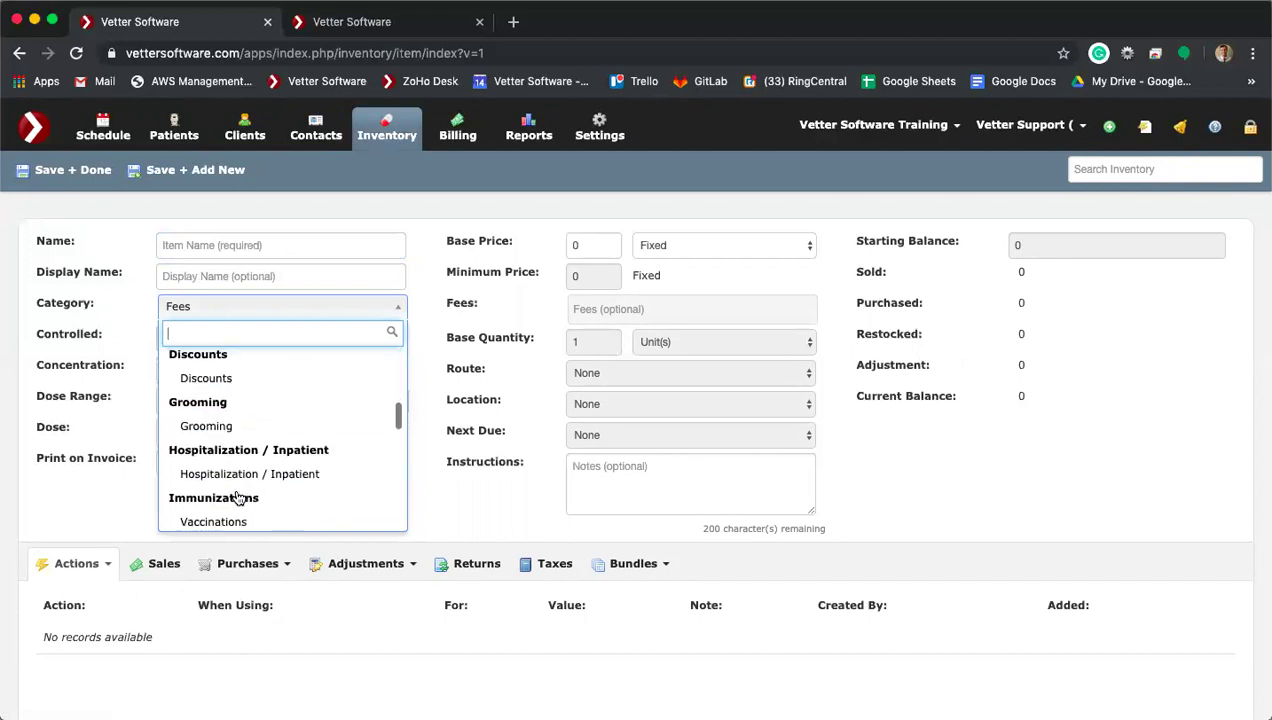
Step: Assign the new inventory item to the Vaccinations category and mark it as controlled
{"action": "scroll", "coordinate": [239, 499], "scroll_direction": "down", "scroll_amount": 2}
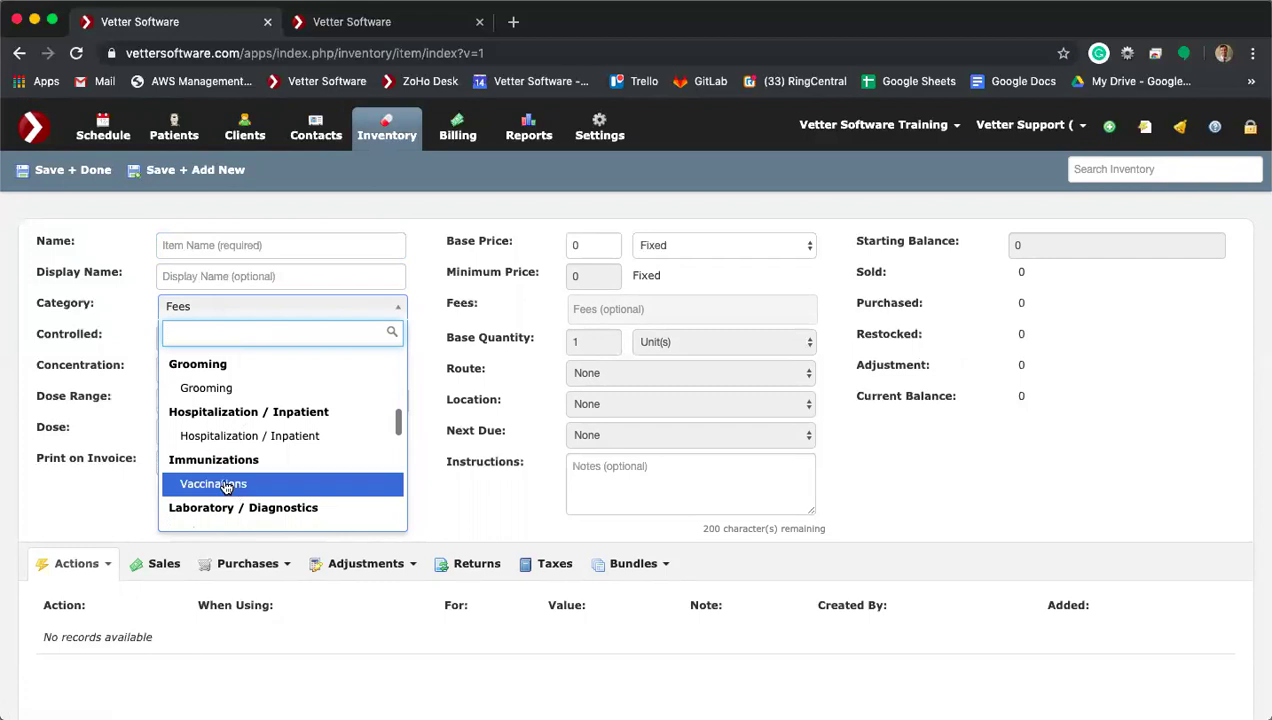
{"action": "left_click", "coordinate": [226, 485]}
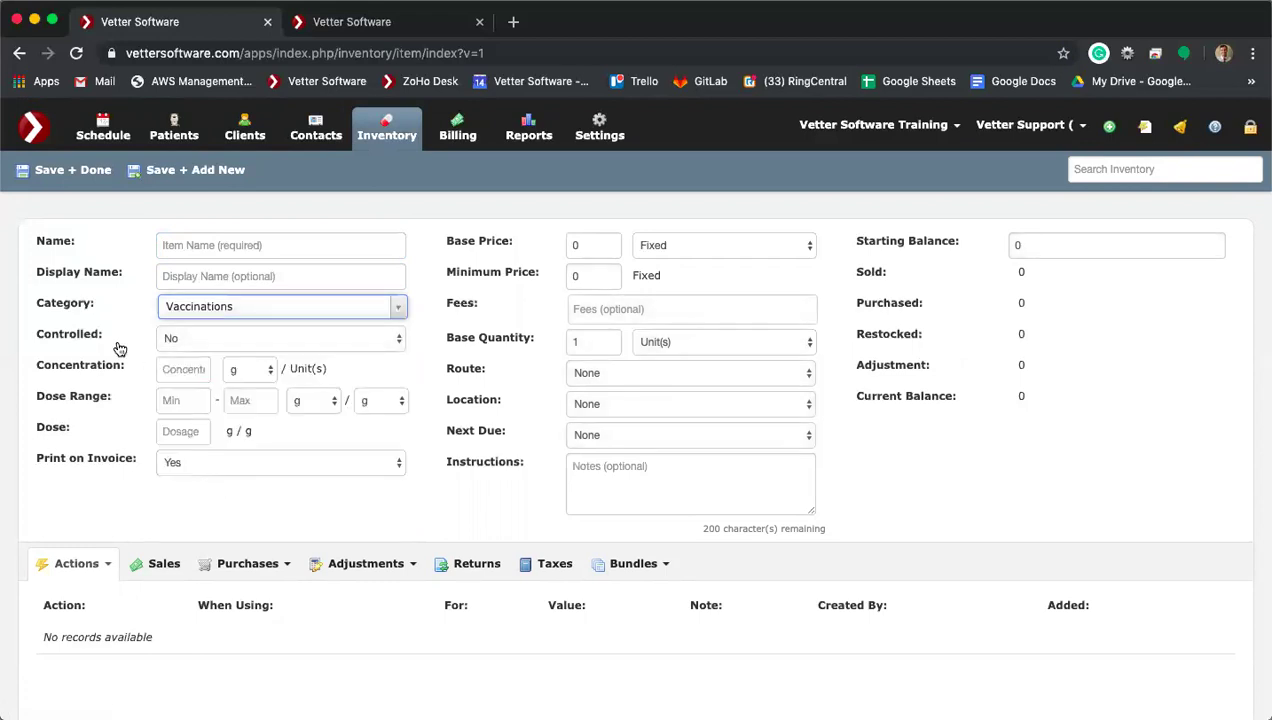
{"action": "left_click", "coordinate": [249, 345]}
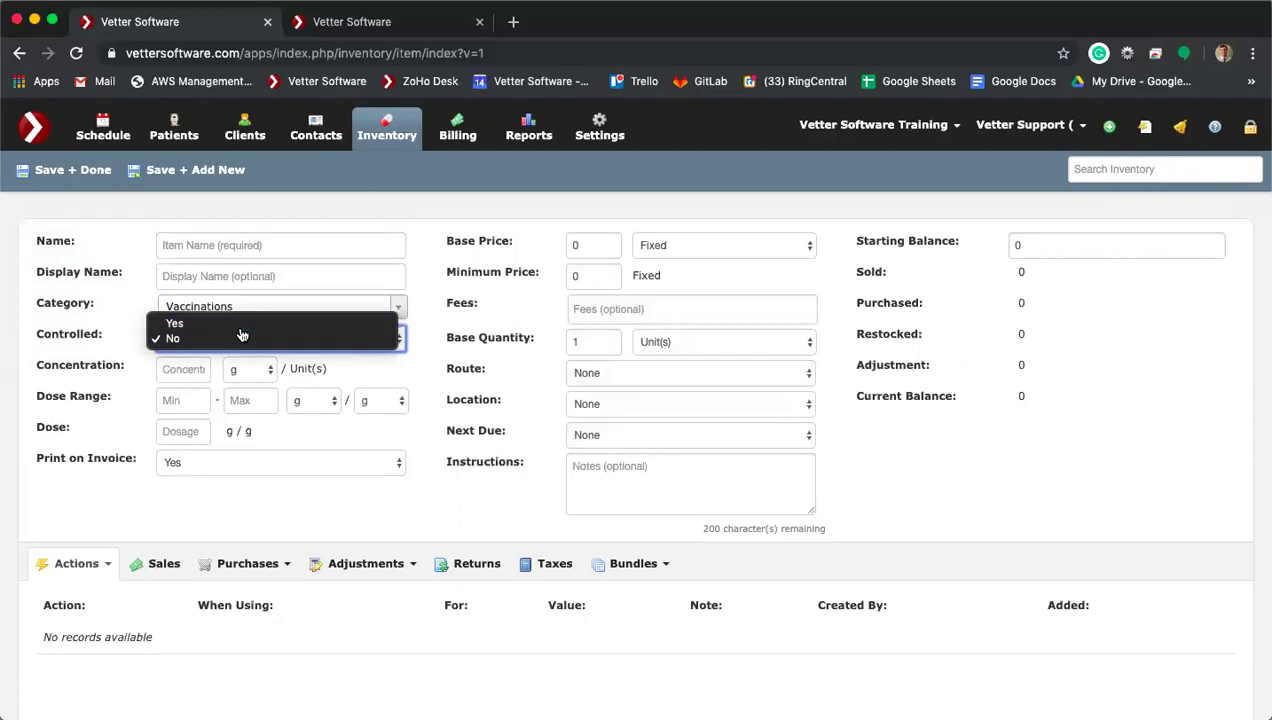
{"action": "left_click", "coordinate": [241, 323]}
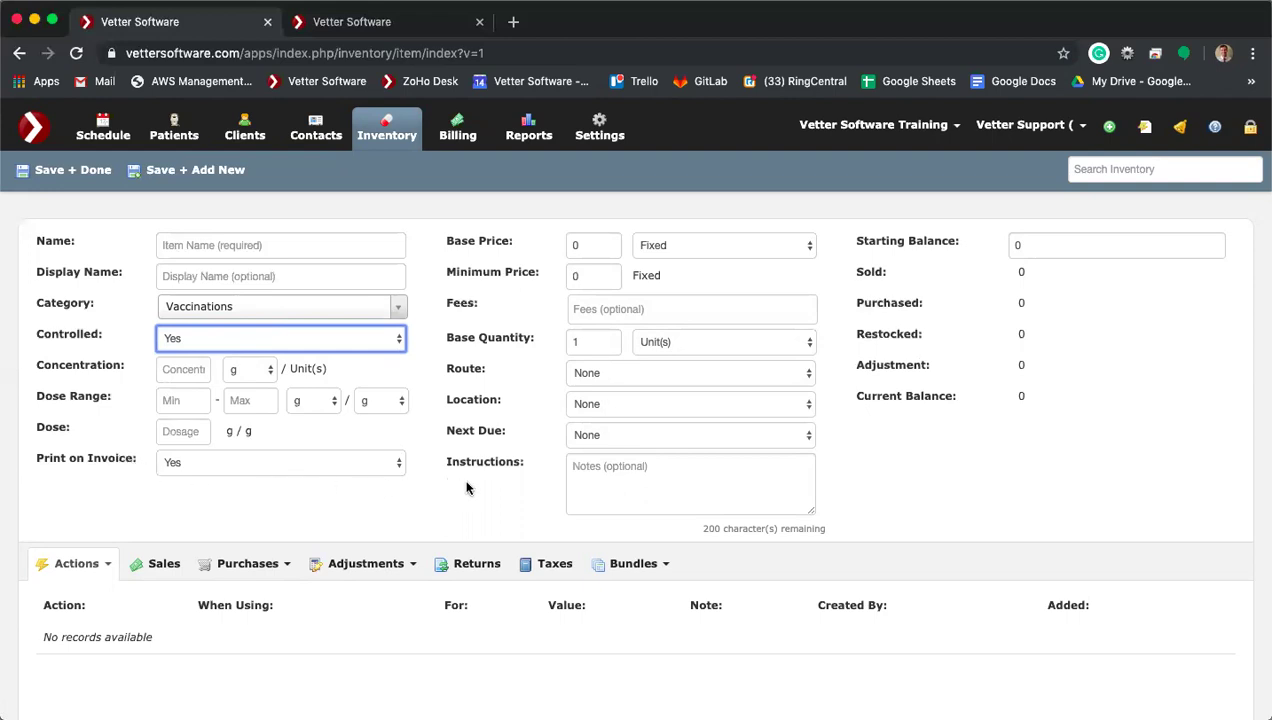
Step: Set the unit of the new item's base quantity to Vaccine(s)
{"action": "left_click", "coordinate": [386, 466]}
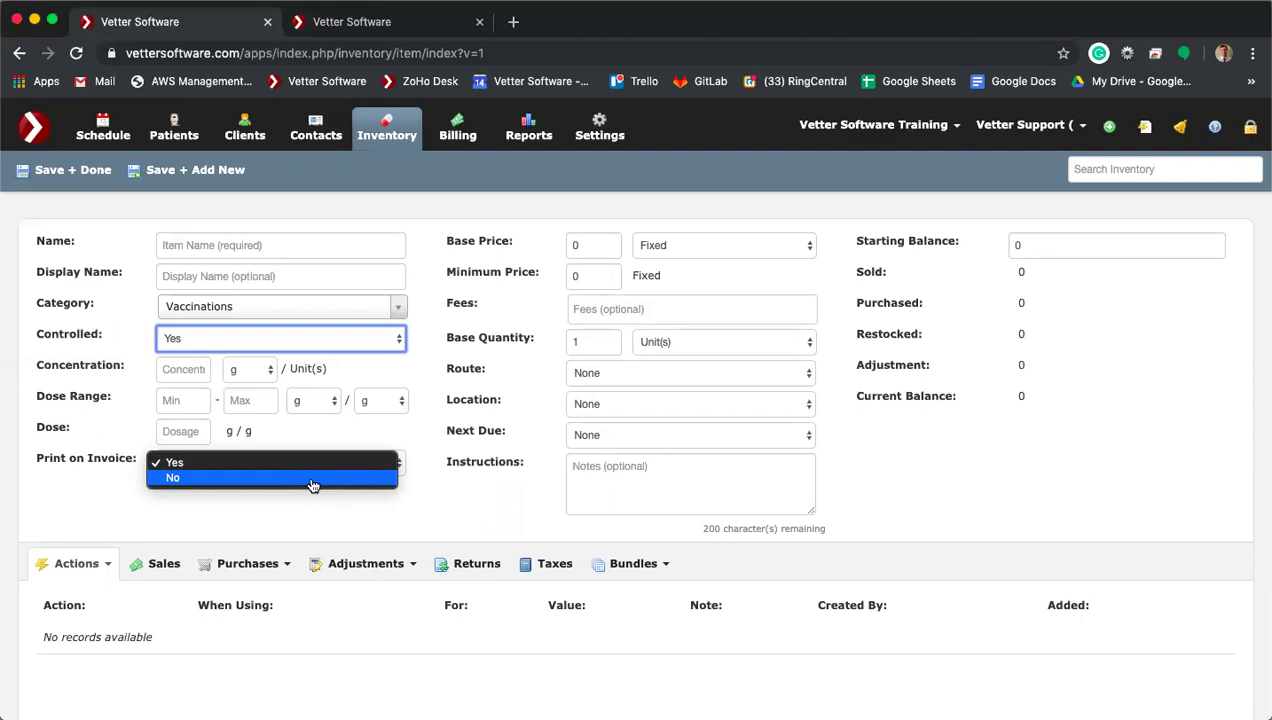
{"action": "left_click", "coordinate": [550, 238]}
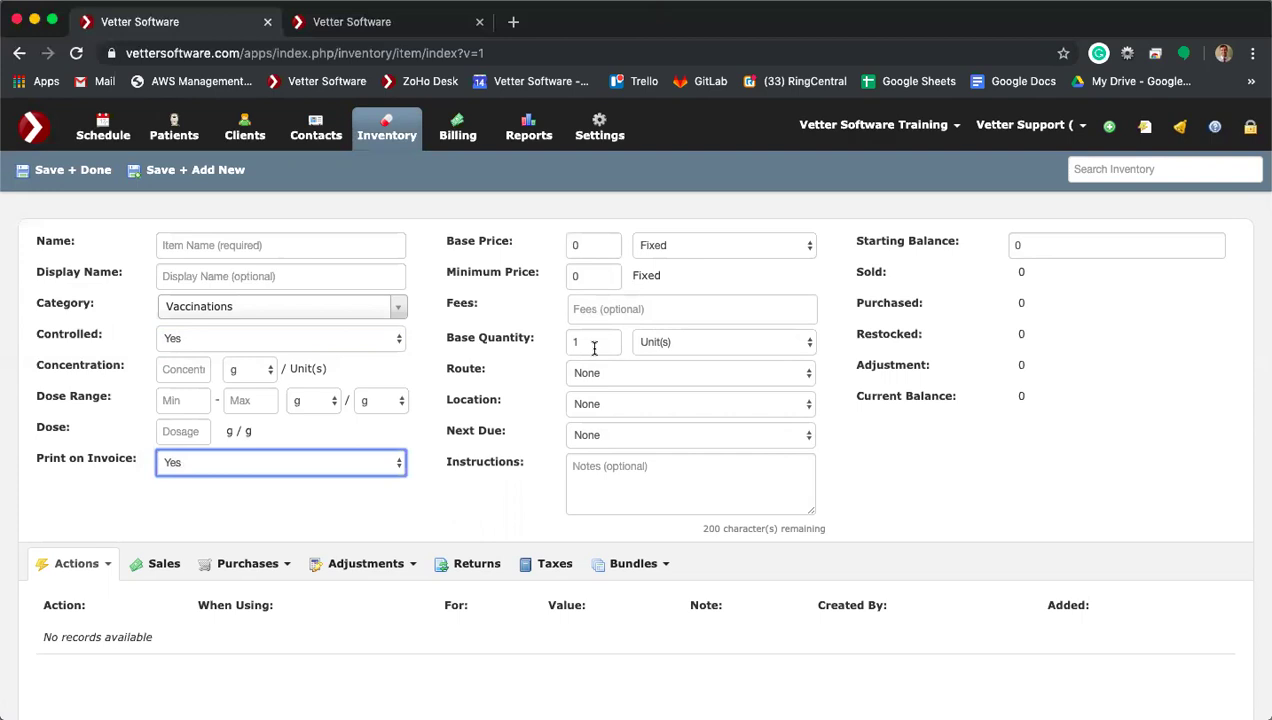
{"action": "left_click", "coordinate": [693, 346]}
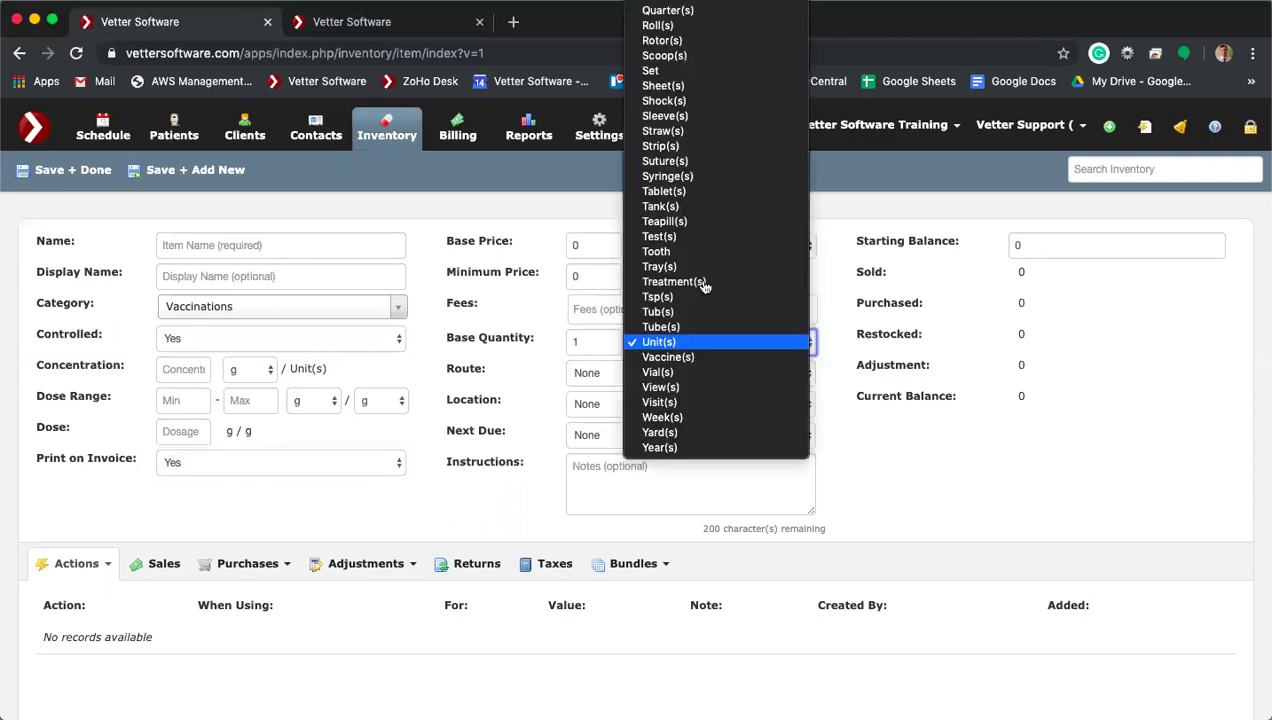
{"action": "left_click", "coordinate": [700, 358]}
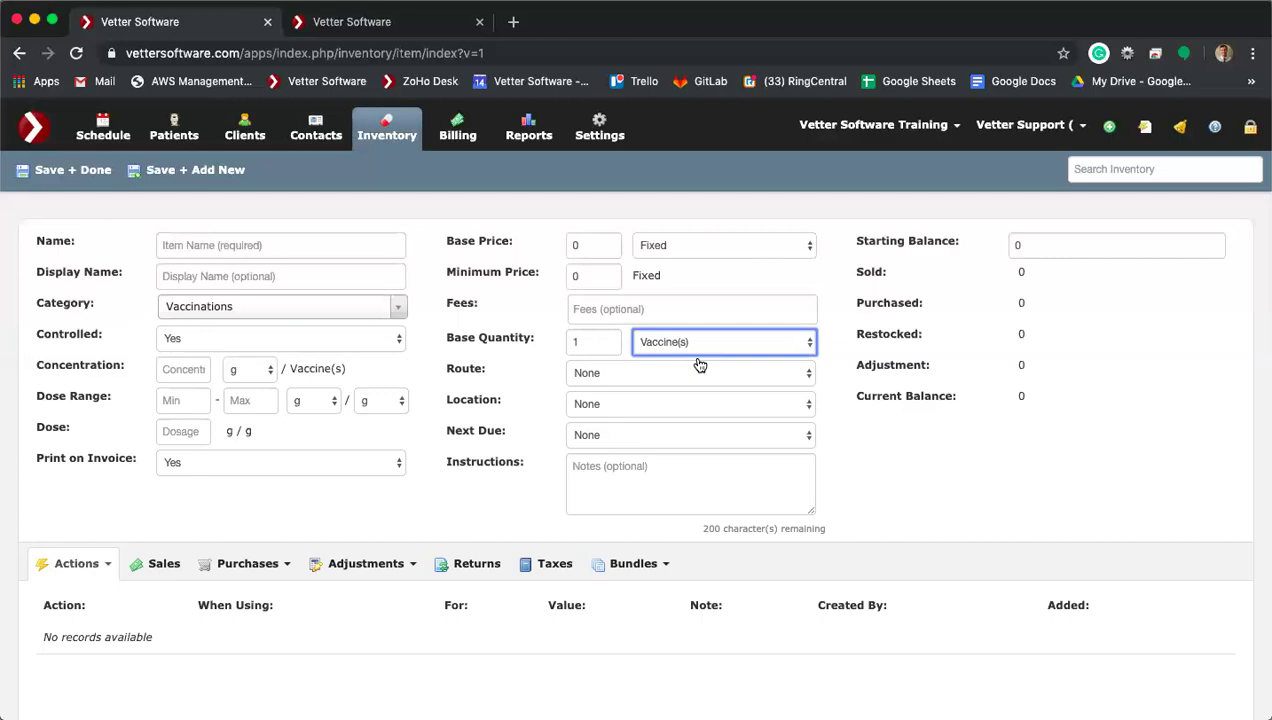
{"action": "left_click", "coordinate": [615, 311]}
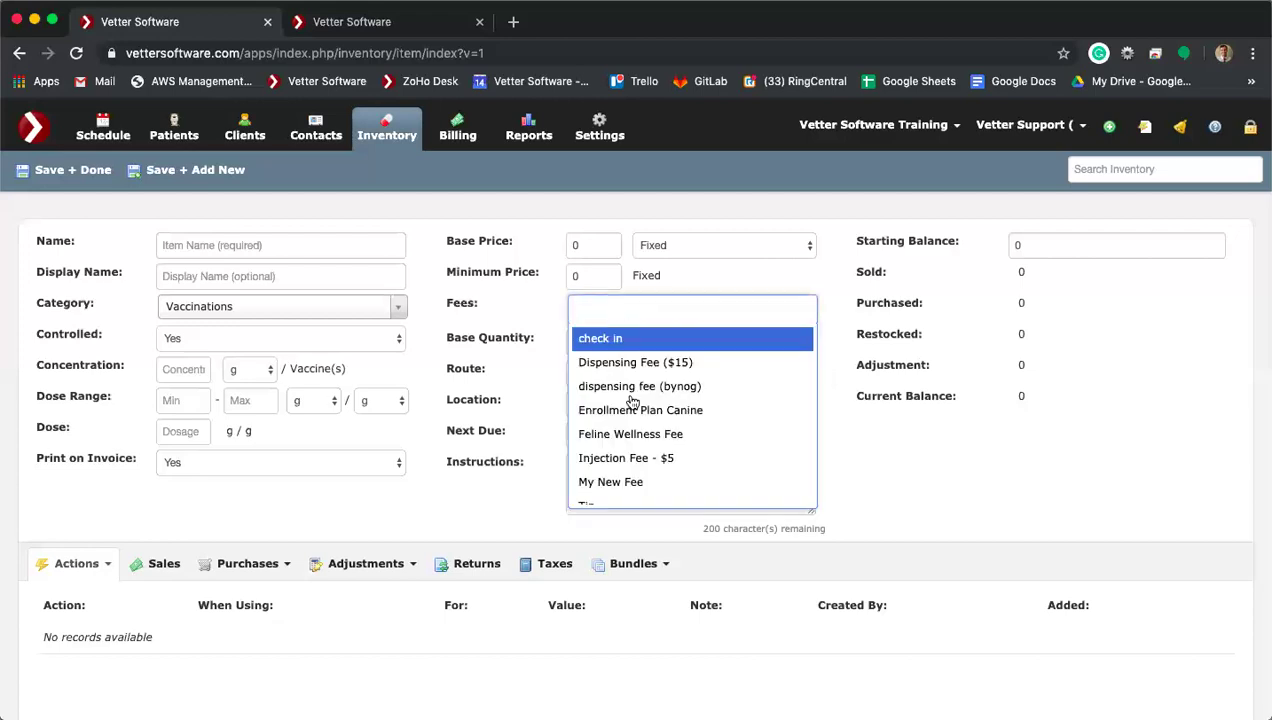
{"action": "left_click", "coordinate": [517, 325]}
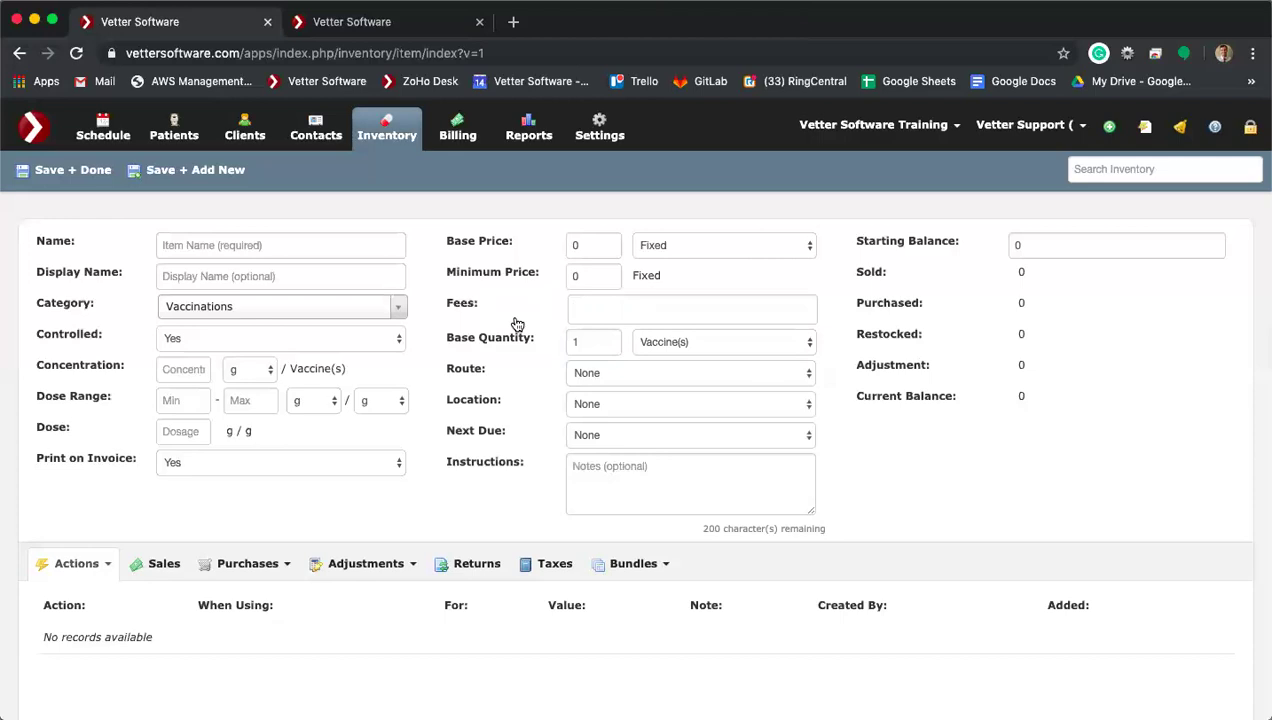
{"action": "left_click", "coordinate": [618, 305]}
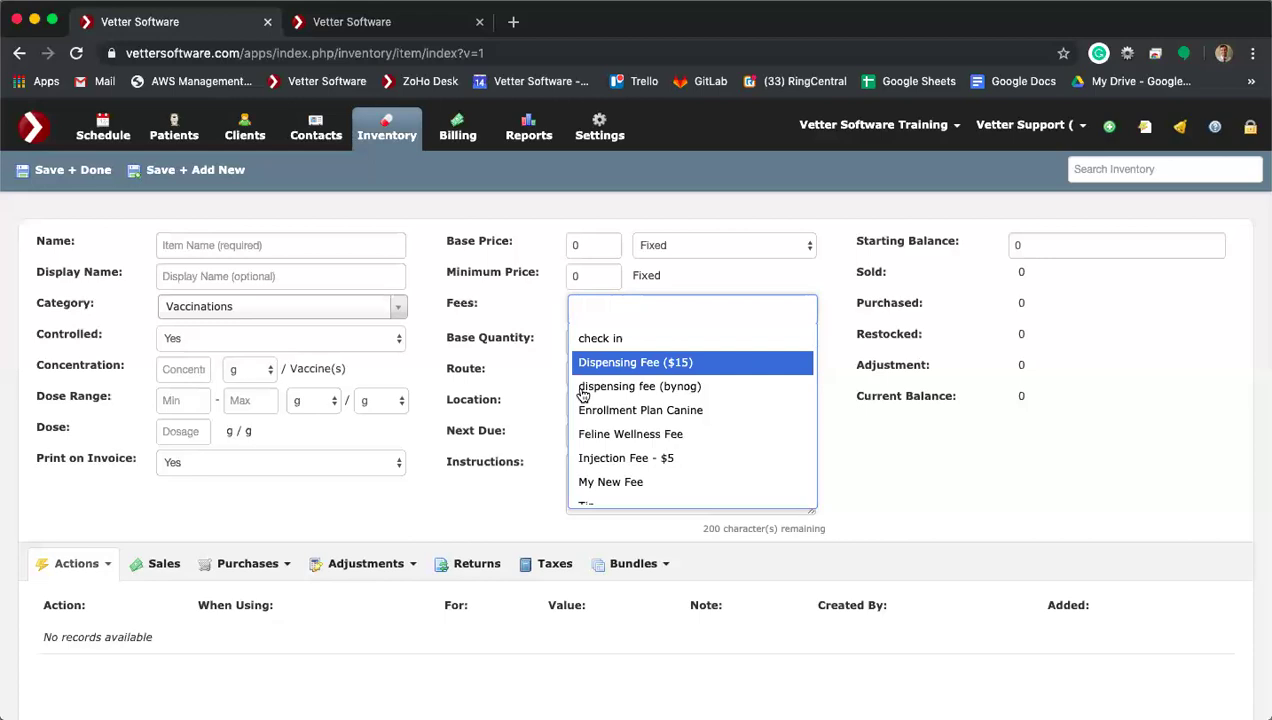
{"action": "left_click", "coordinate": [528, 381]}
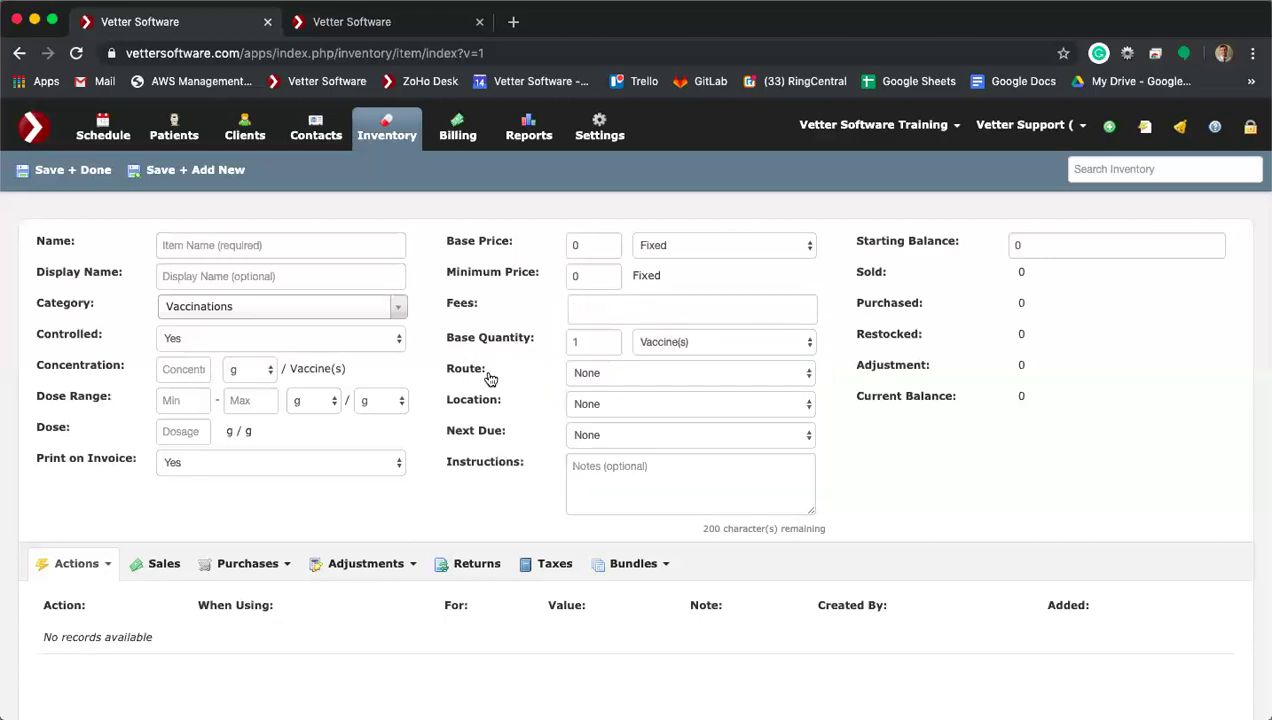
Step: Set the vaccine's route to Subcutaneous (SQ) and its location to Right hip
{"action": "left_click", "coordinate": [614, 372]}
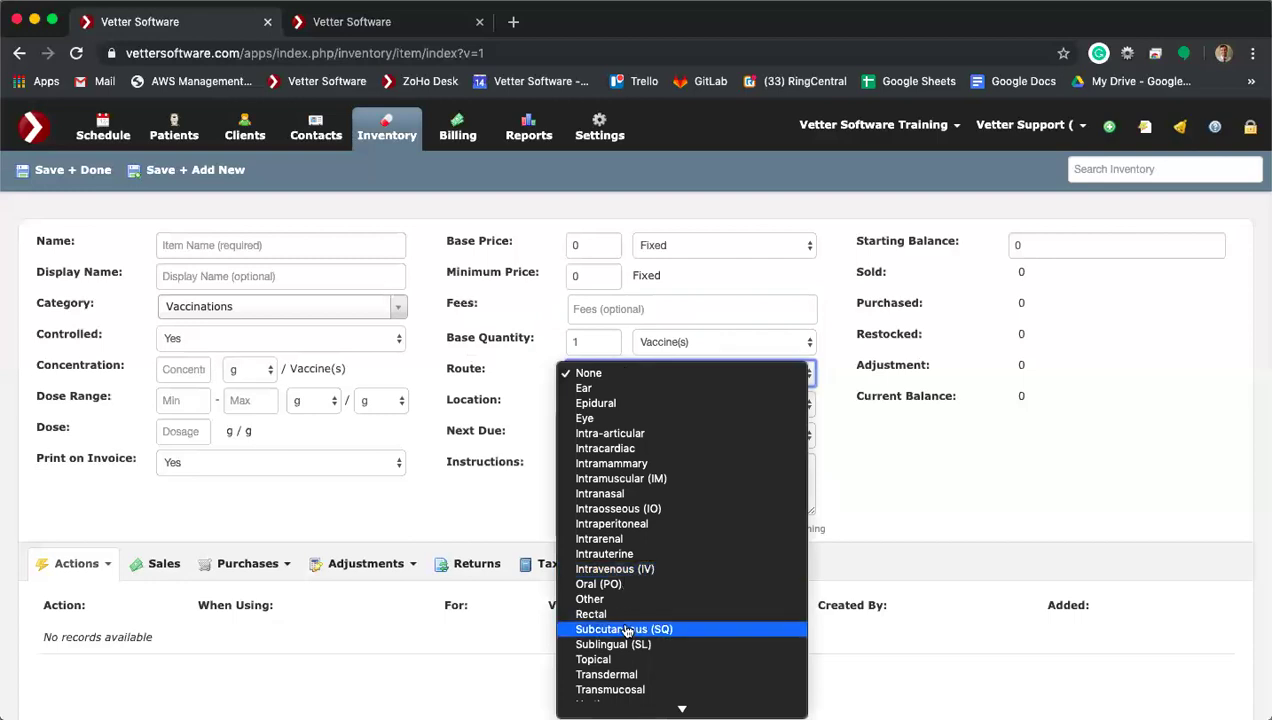
{"action": "left_click", "coordinate": [626, 629]}
{"action": "left_click", "coordinate": [606, 410]}
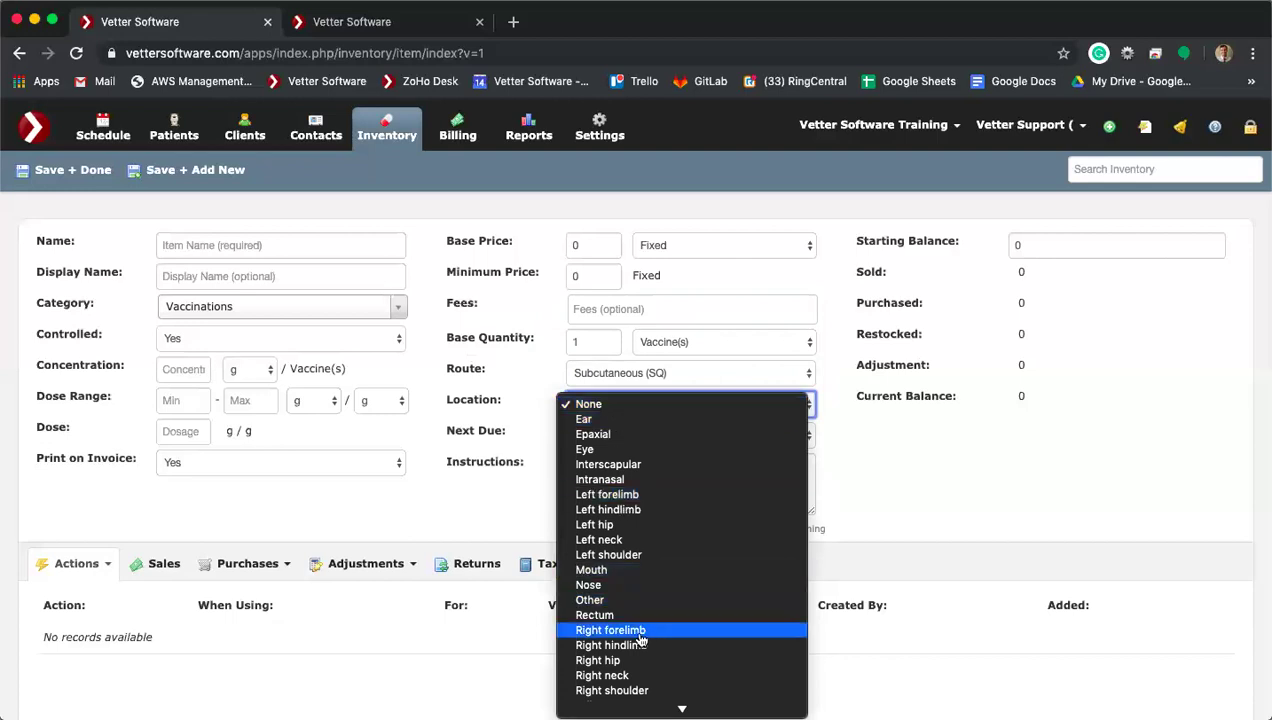
{"action": "scroll", "coordinate": [640, 640], "scroll_direction": "down", "scroll_amount": 3}
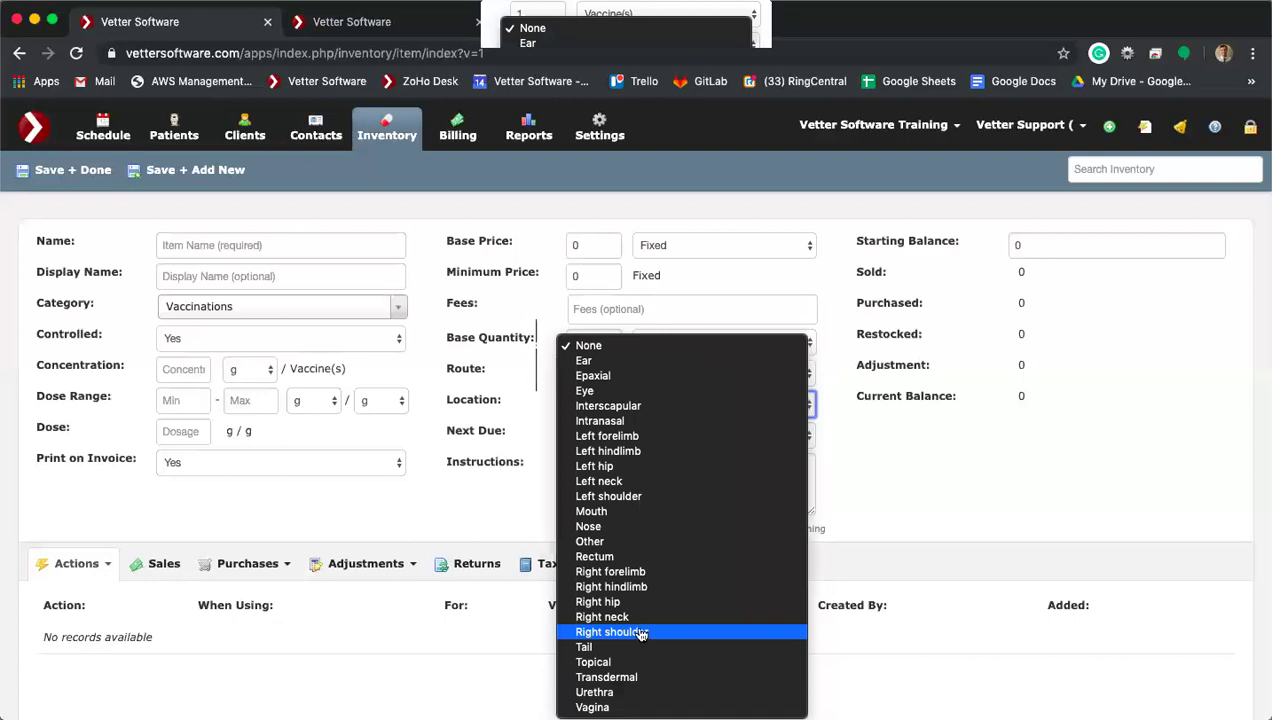
{"action": "left_click", "coordinate": [619, 603]}
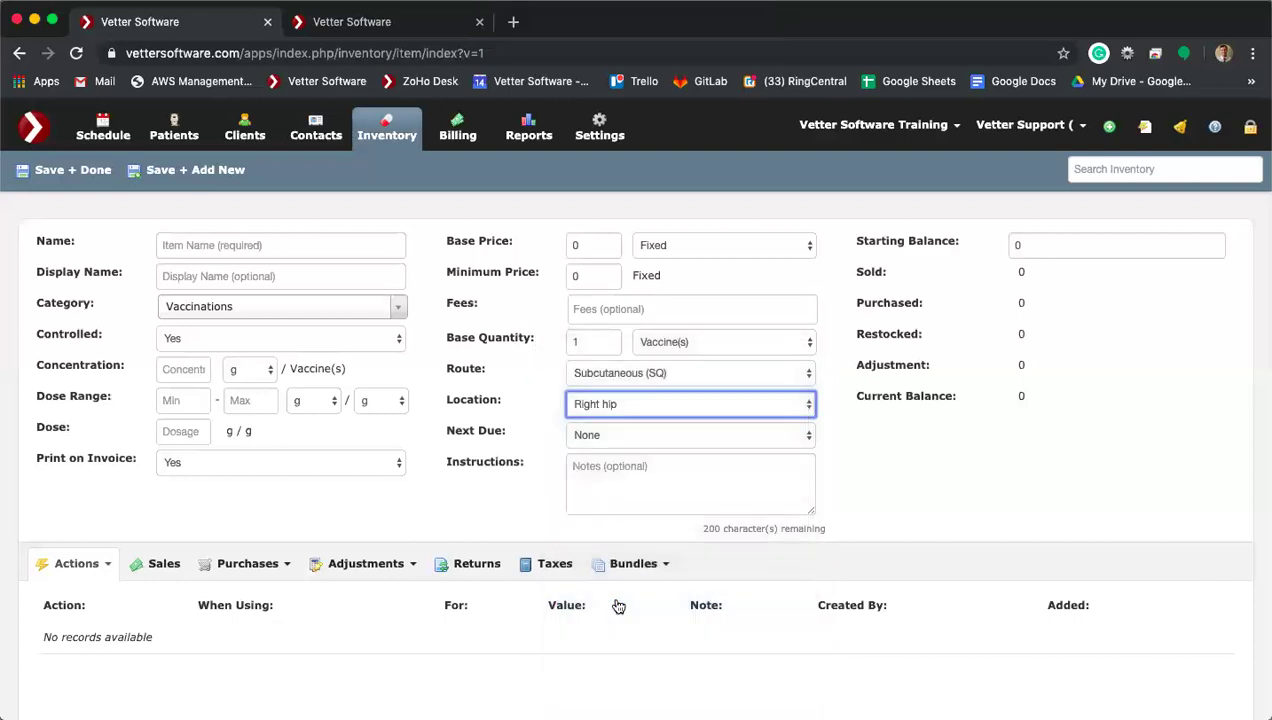
Step: Set the vaccine's next due interval to 12 months
{"action": "left_click", "coordinate": [470, 440]}
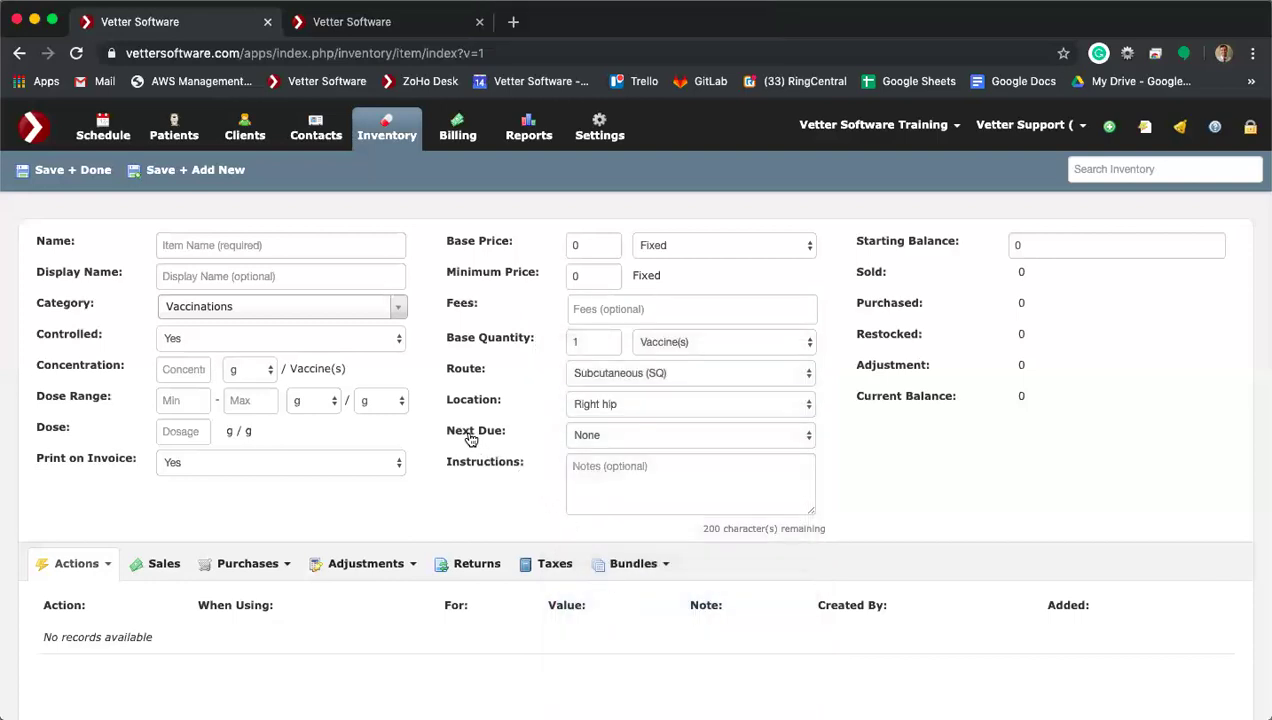
{"action": "left_click_drag", "start_coordinate": [448, 436], "coordinate": [508, 440]}
{"action": "left_click", "coordinate": [1120, 477]}
{"action": "left_click", "coordinate": [620, 439]}
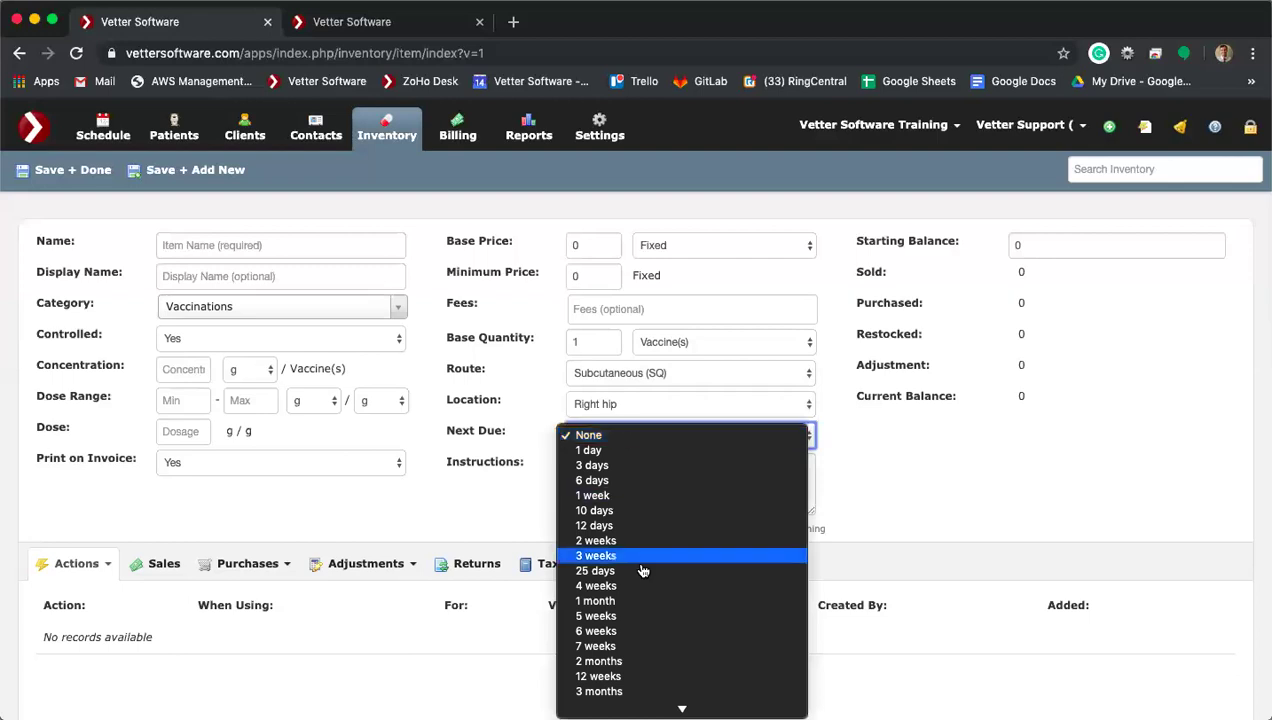
{"action": "scroll", "coordinate": [645, 630], "scroll_direction": "down", "scroll_amount": 3}
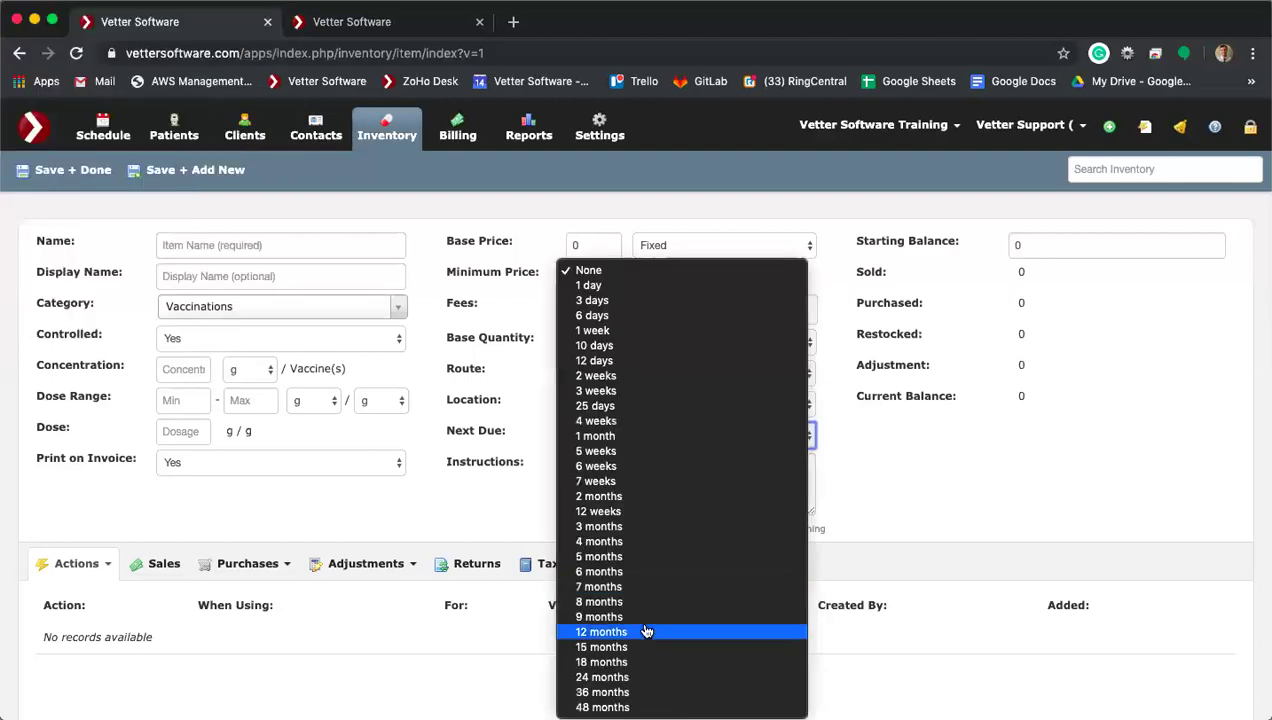
{"action": "left_click", "coordinate": [626, 634]}
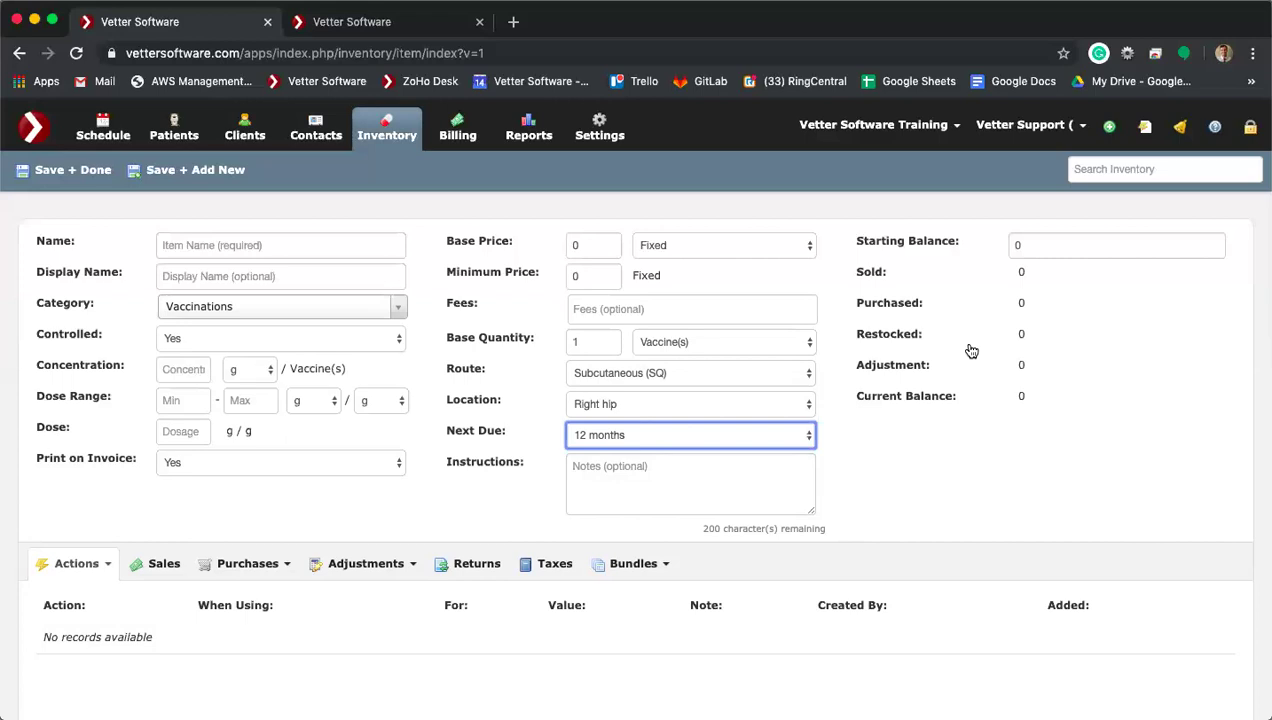
{"action": "left_click", "coordinate": [868, 464]}
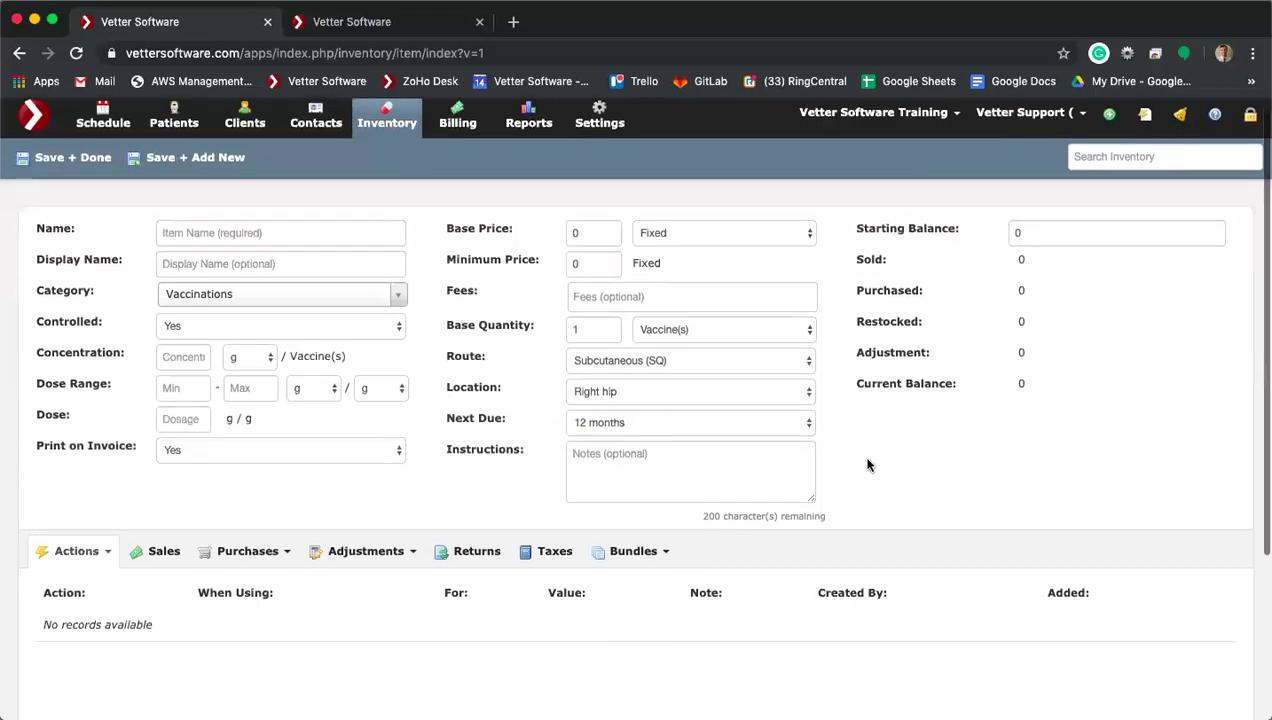
Step: Search the inventory for "rabies" and open the Rabies Large Animal item
{"action": "left_click", "coordinate": [1110, 170]}
{"action": "type", "text": "rabies"}
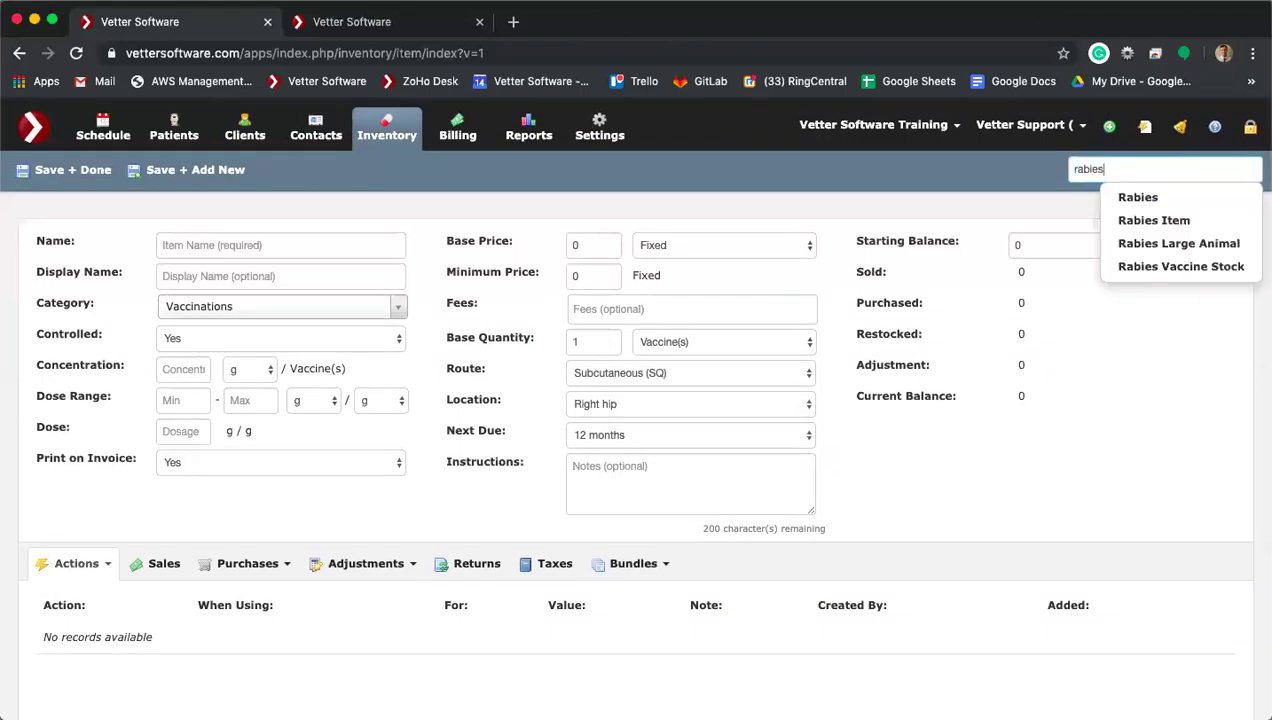
{"action": "left_click", "coordinate": [1195, 244]}
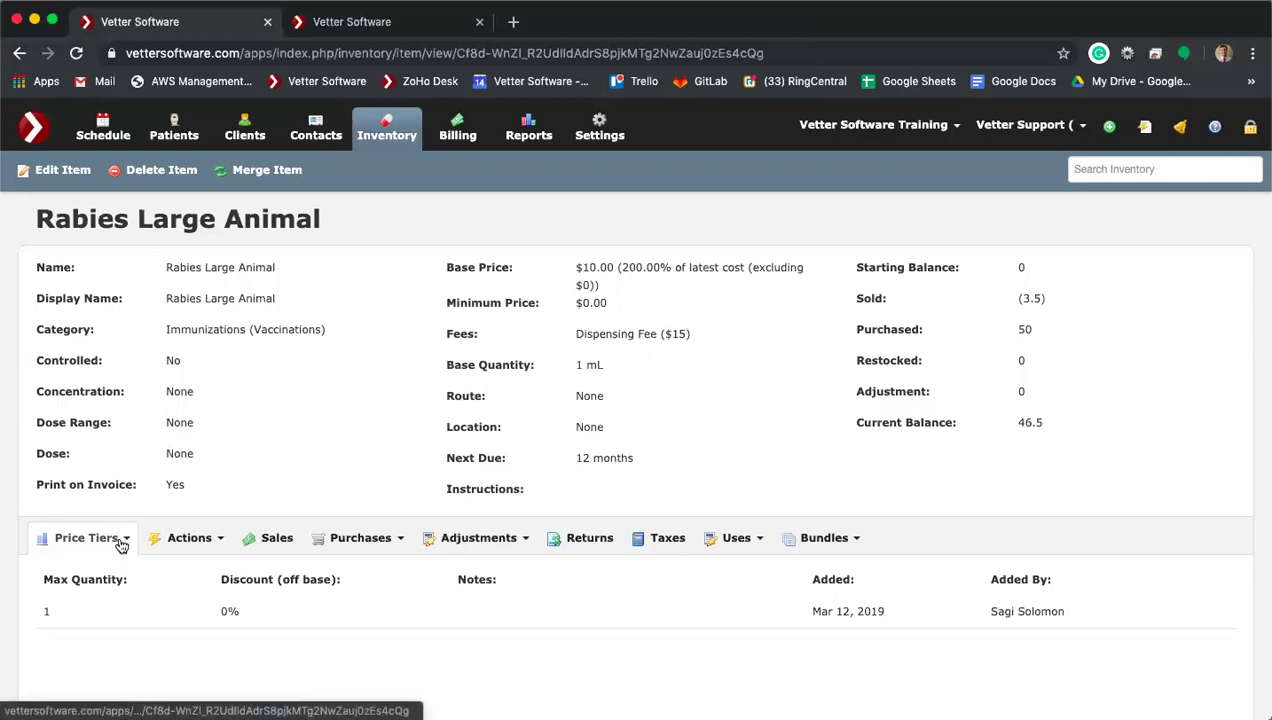
Step: Add a price tier to the Rabies Large Animal item with a maximum quantity of 6 and a 10% discount
{"action": "left_click", "coordinate": [121, 543]}
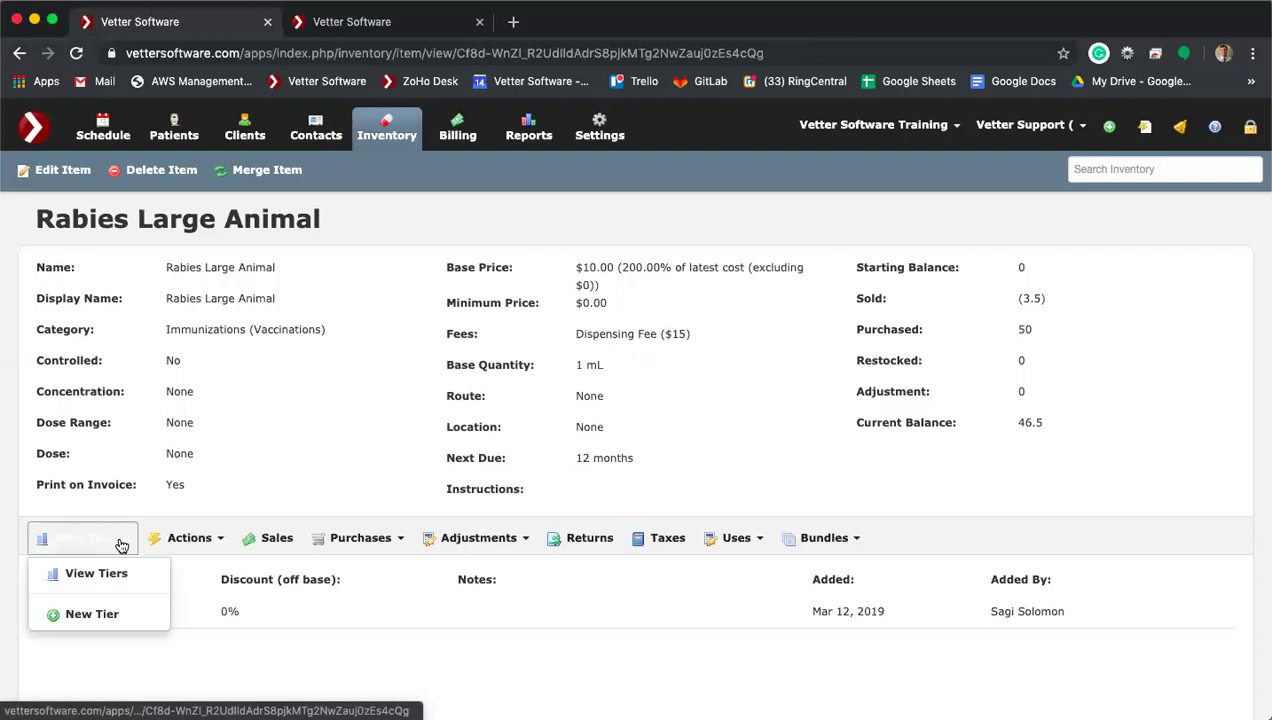
{"action": "left_click", "coordinate": [110, 615]}
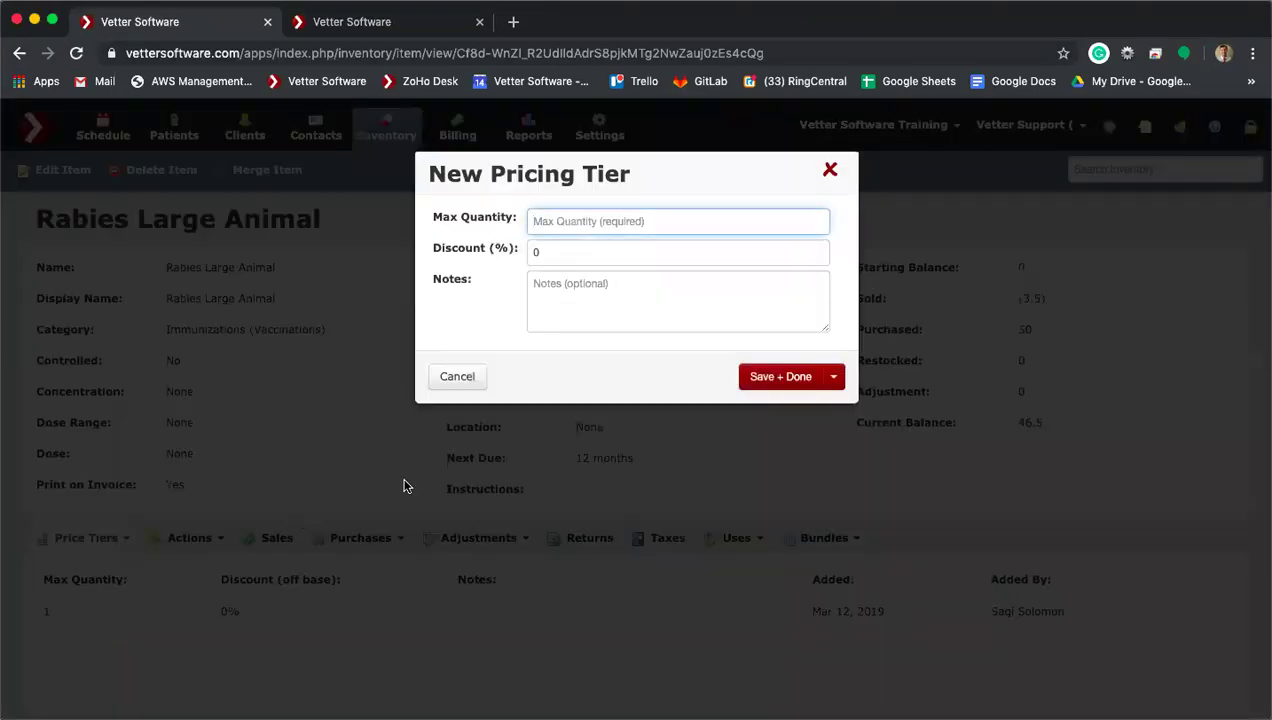
{"action": "type", "text": "6"}
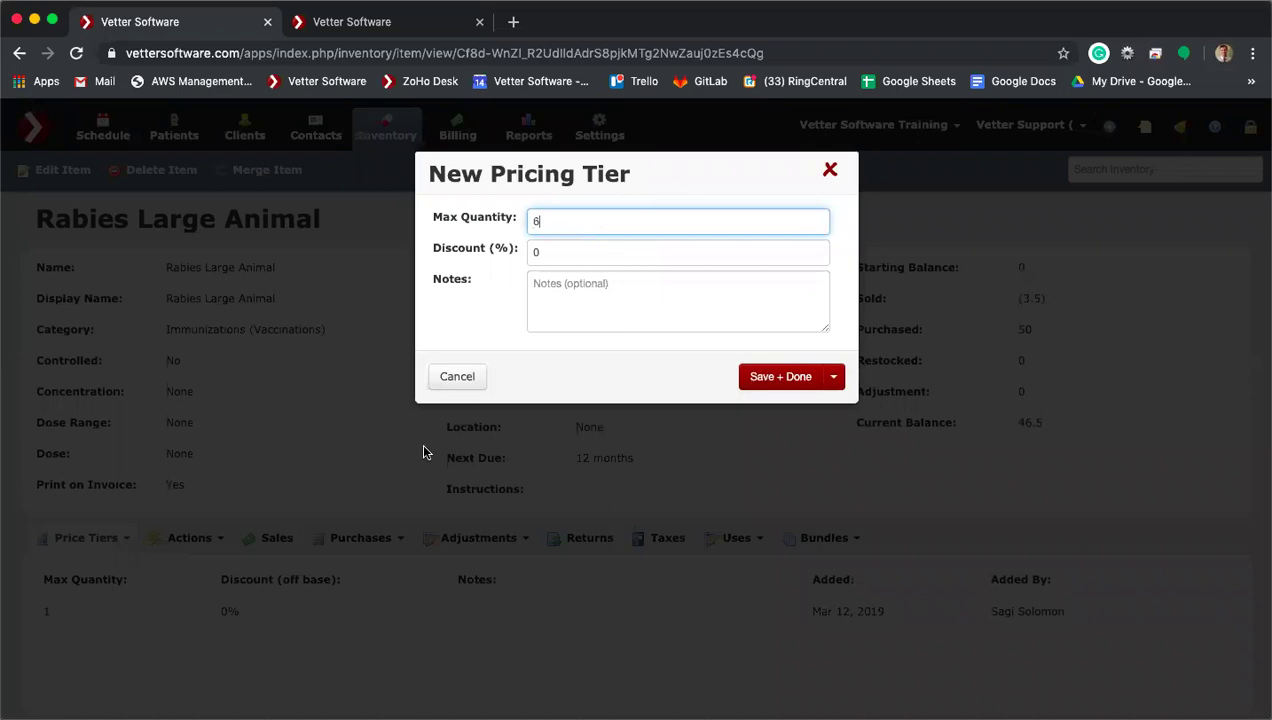
{"action": "left_click", "coordinate": [533, 253]}
{"action": "type", "text": "10"}
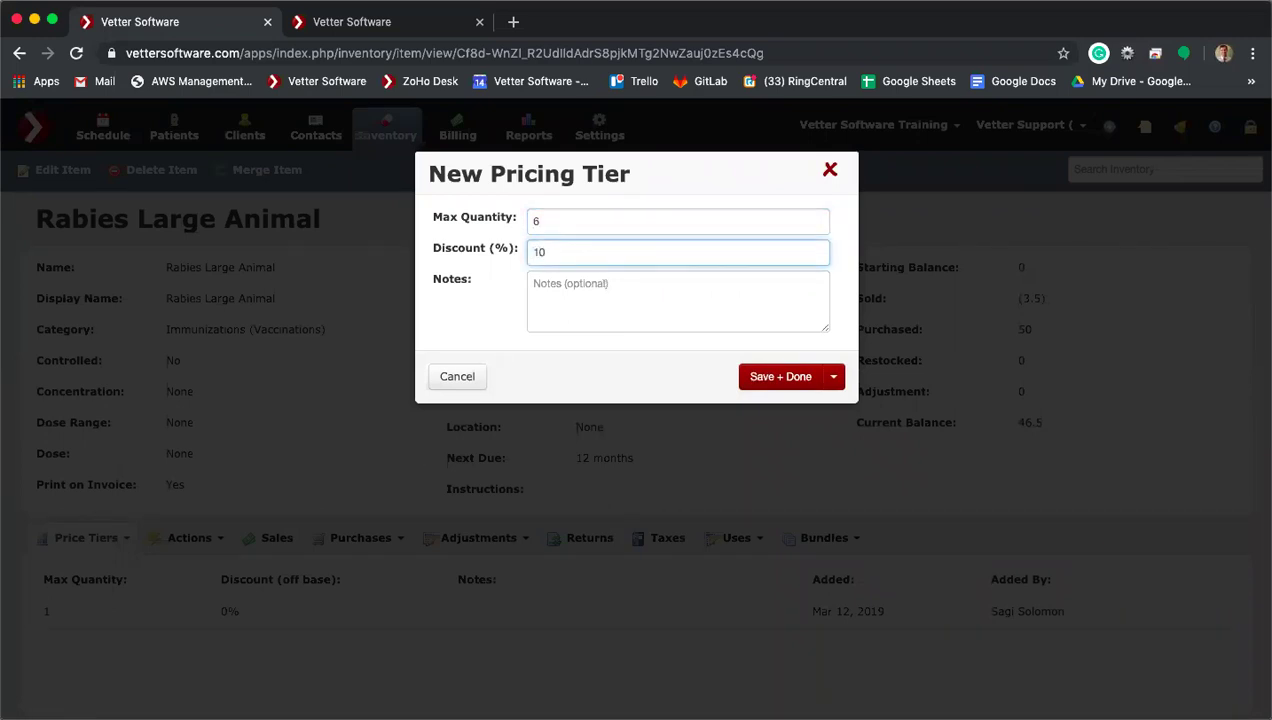
{"action": "left_click", "coordinate": [757, 380]}
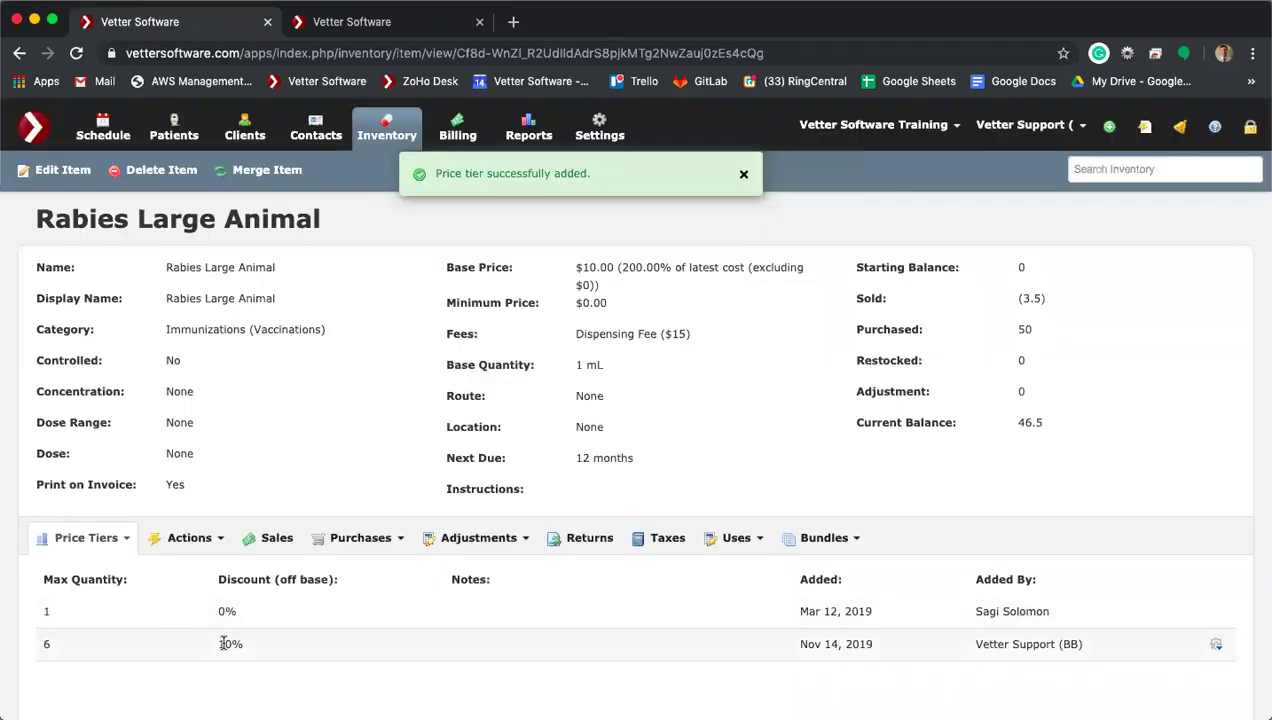
Step: Add another price tier with a maximum quantity of 5 and a 0% discount
{"action": "left_click", "coordinate": [123, 542]}
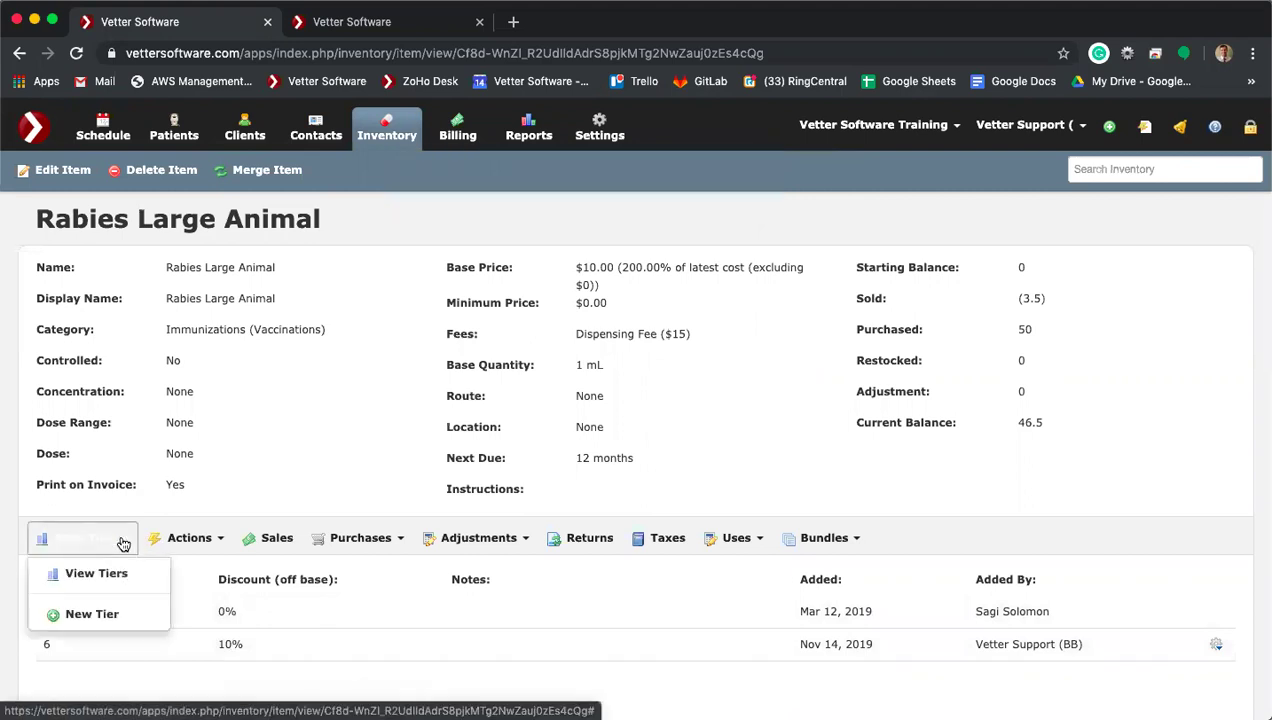
{"action": "left_click", "coordinate": [124, 614]}
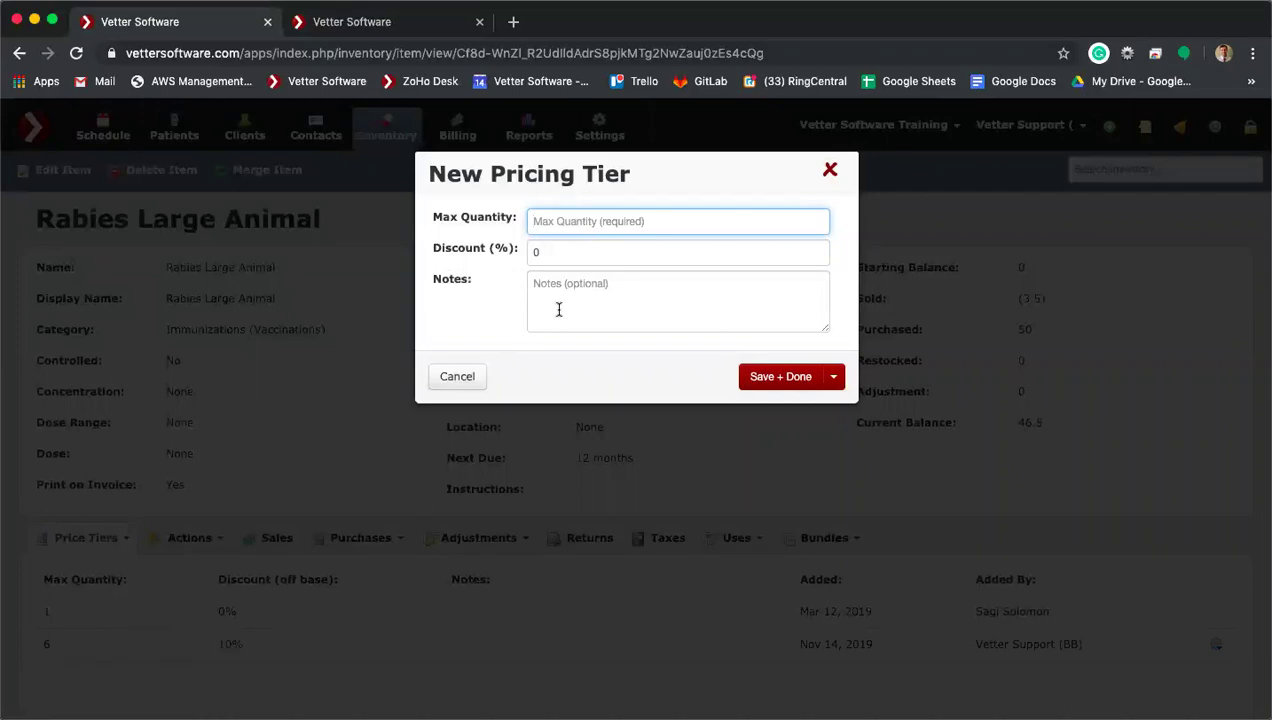
{"action": "type", "text": "5"}
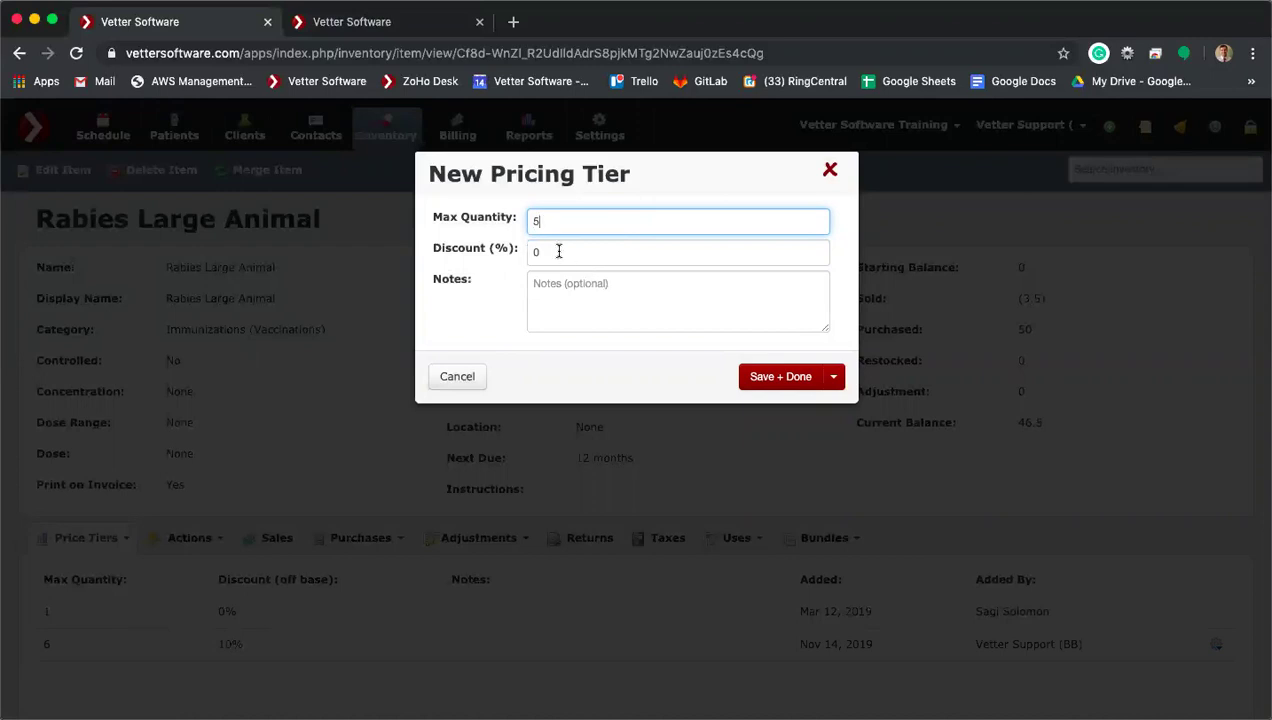
{"action": "left_click", "coordinate": [761, 381]}
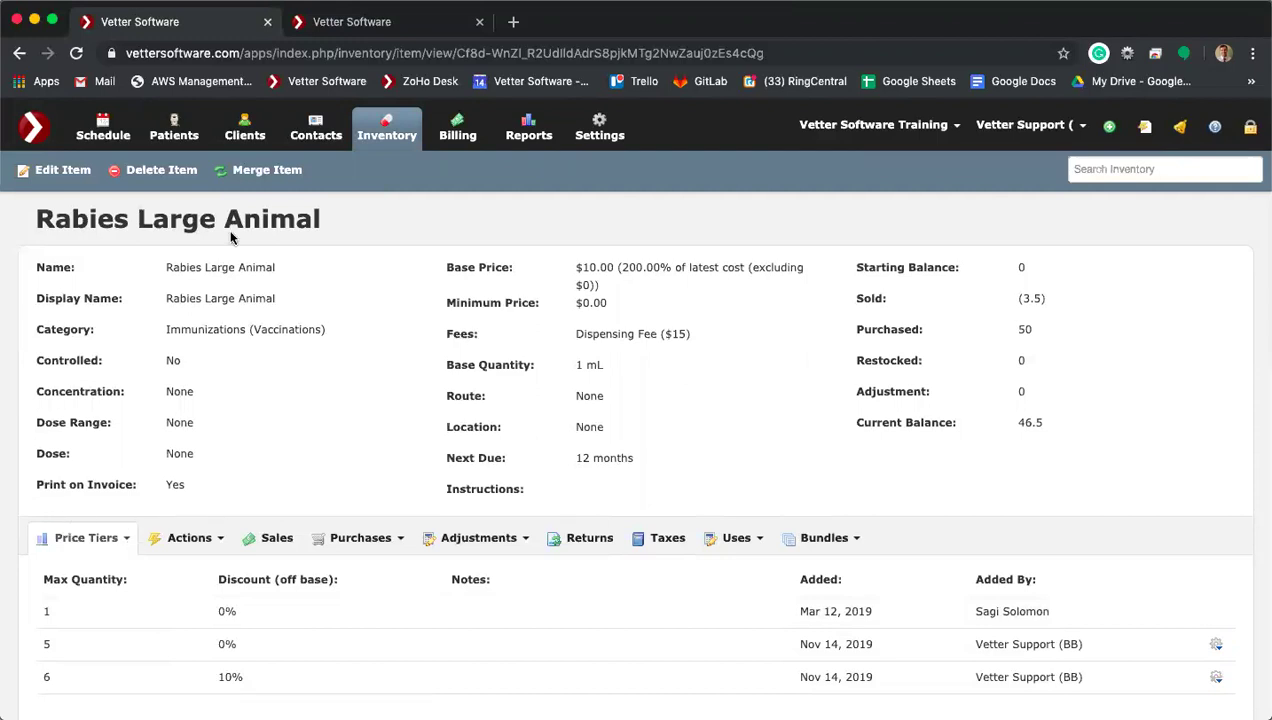
{"action": "left_click", "coordinate": [118, 540]}
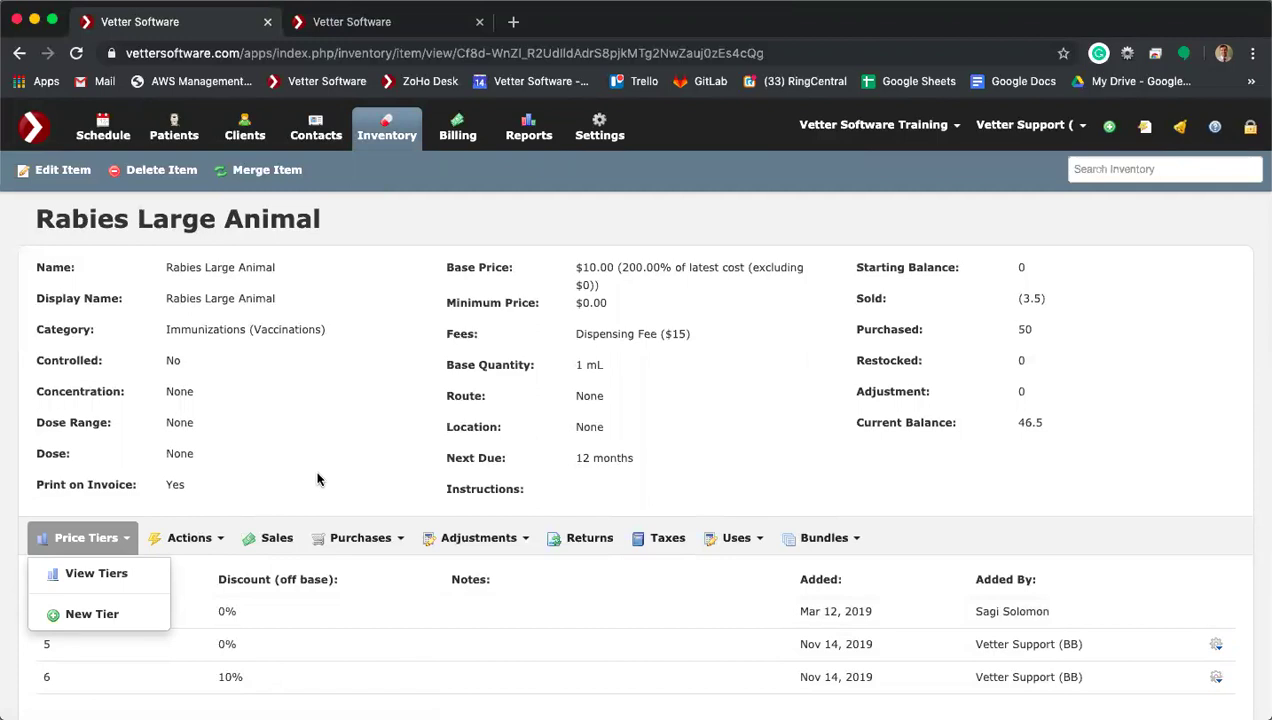
{"action": "scroll", "coordinate": [318, 480], "scroll_direction": "down", "scroll_amount": 2}
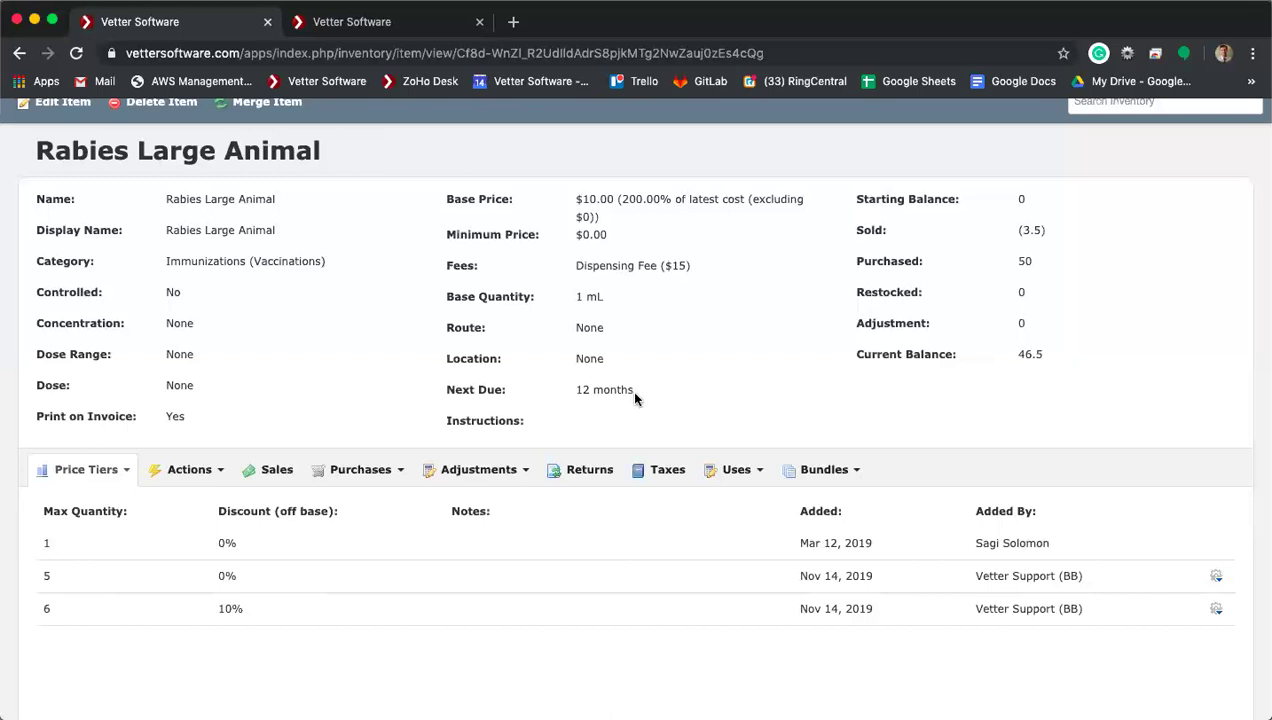
{"action": "left_click_drag", "start_coordinate": [632, 392], "coordinate": [557, 397]}
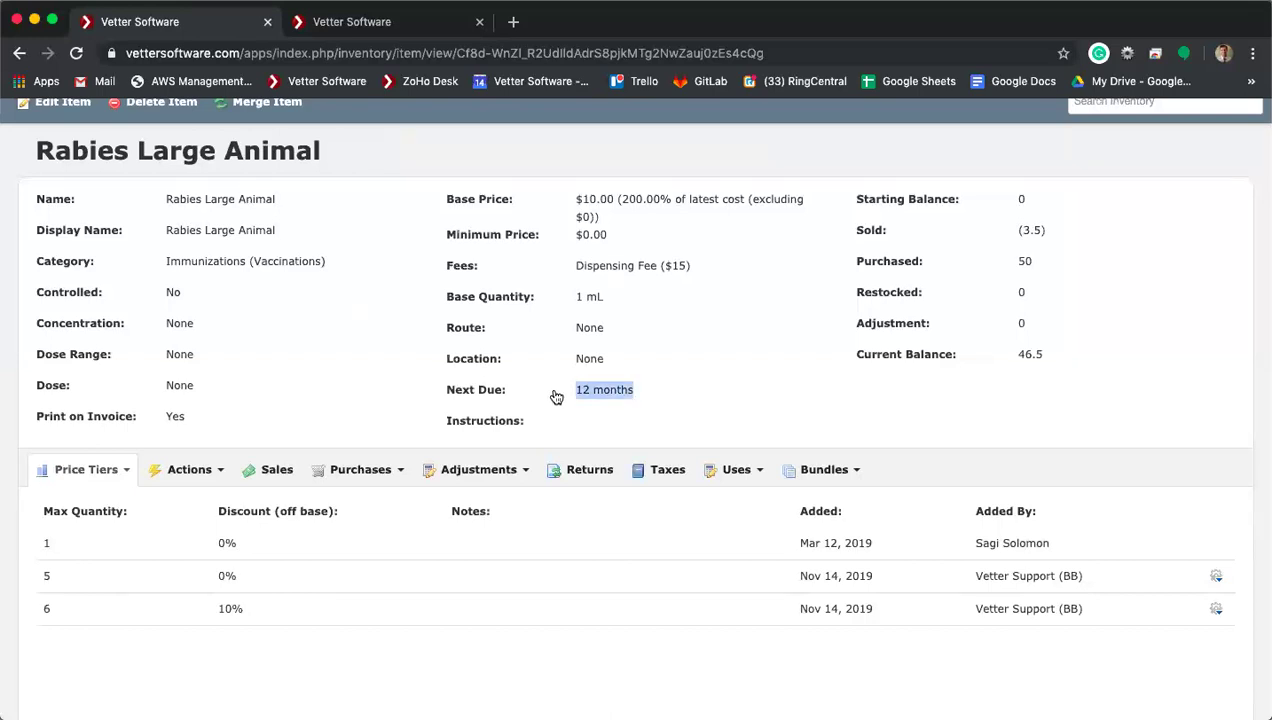
Step: Review the actions and uses set up for the Rabies Large Animal item
{"action": "left_click", "coordinate": [220, 472]}
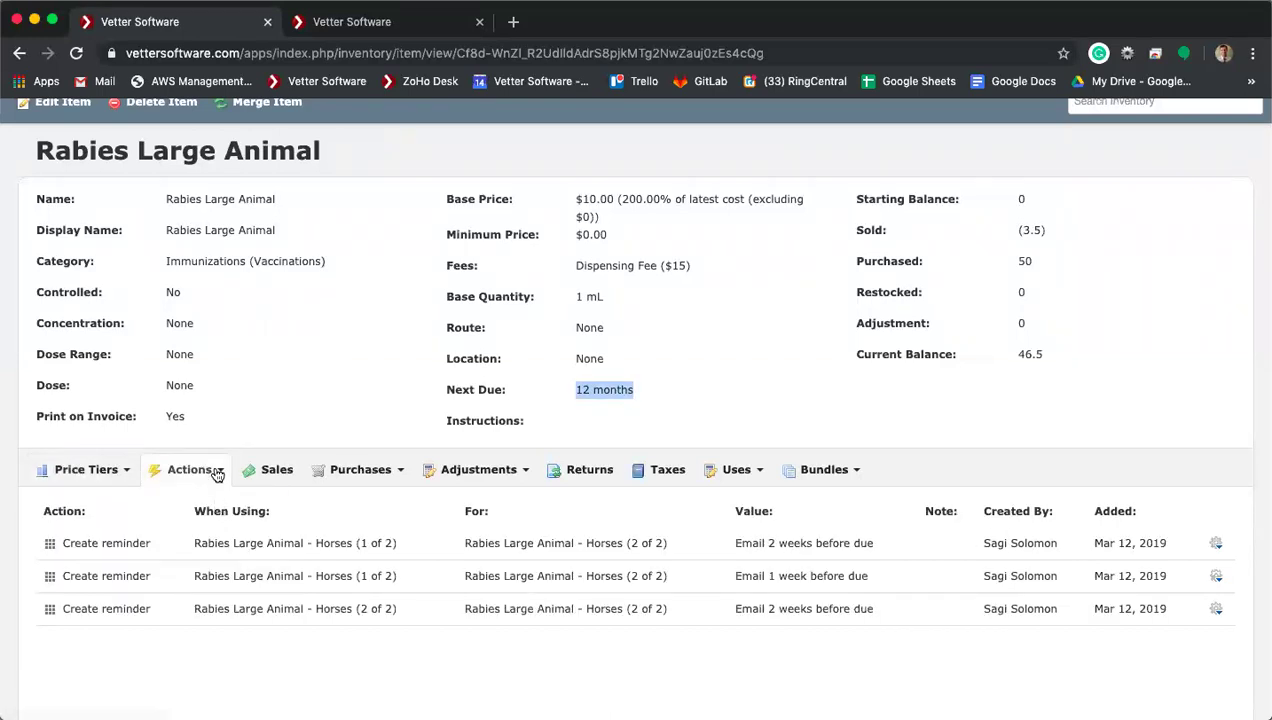
{"action": "left_click", "coordinate": [217, 474]}
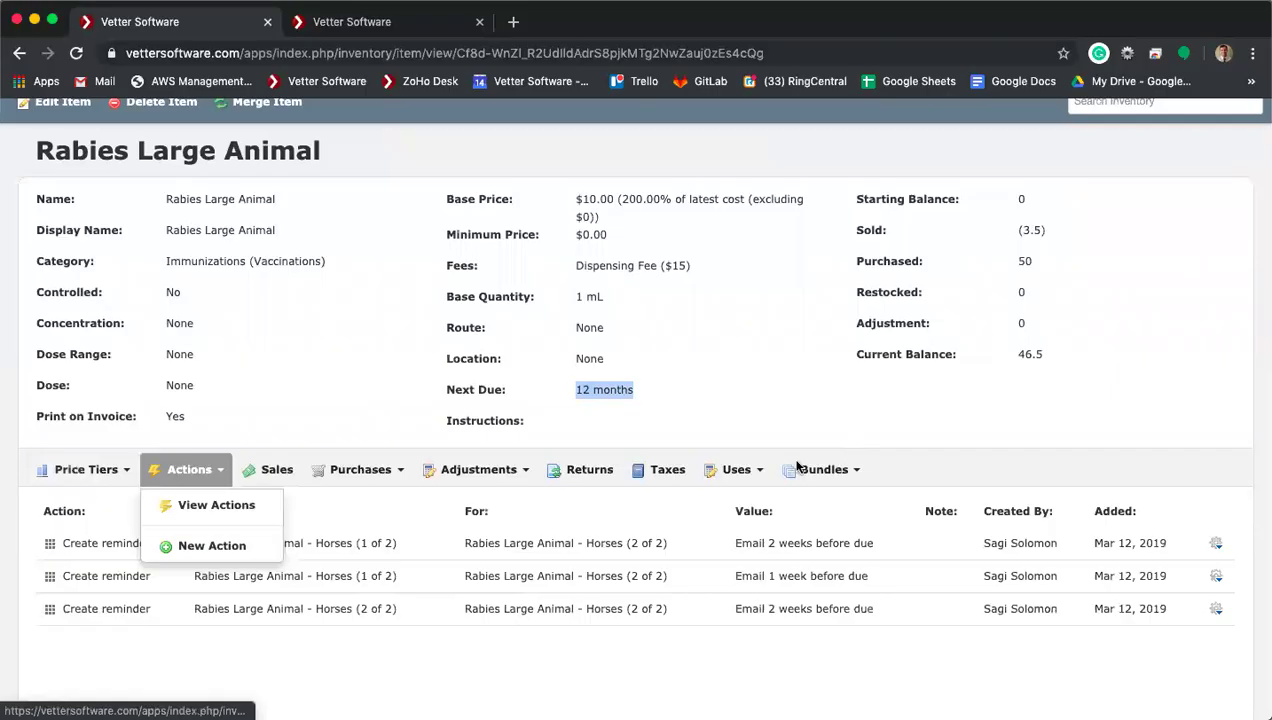
{"action": "left_click", "coordinate": [740, 472]}
{"action": "left_click", "coordinate": [762, 506]}
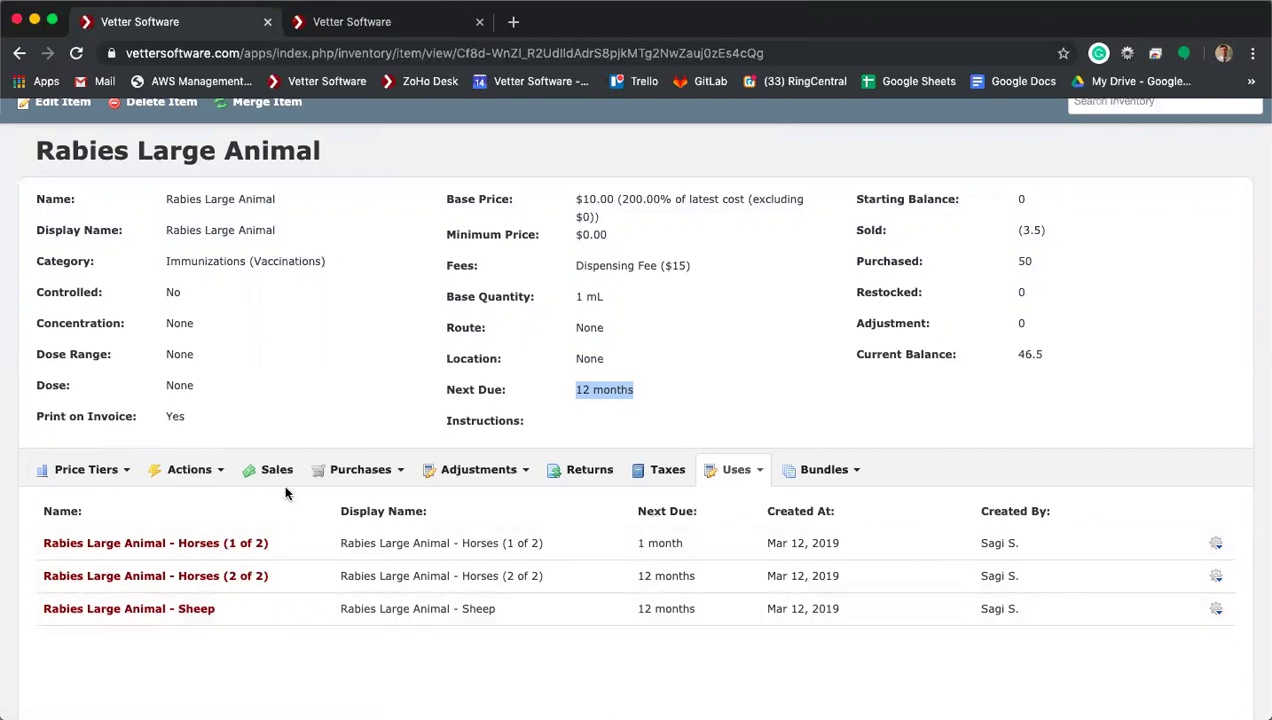
{"action": "left_click", "coordinate": [212, 469]}
{"action": "left_click", "coordinate": [213, 503]}
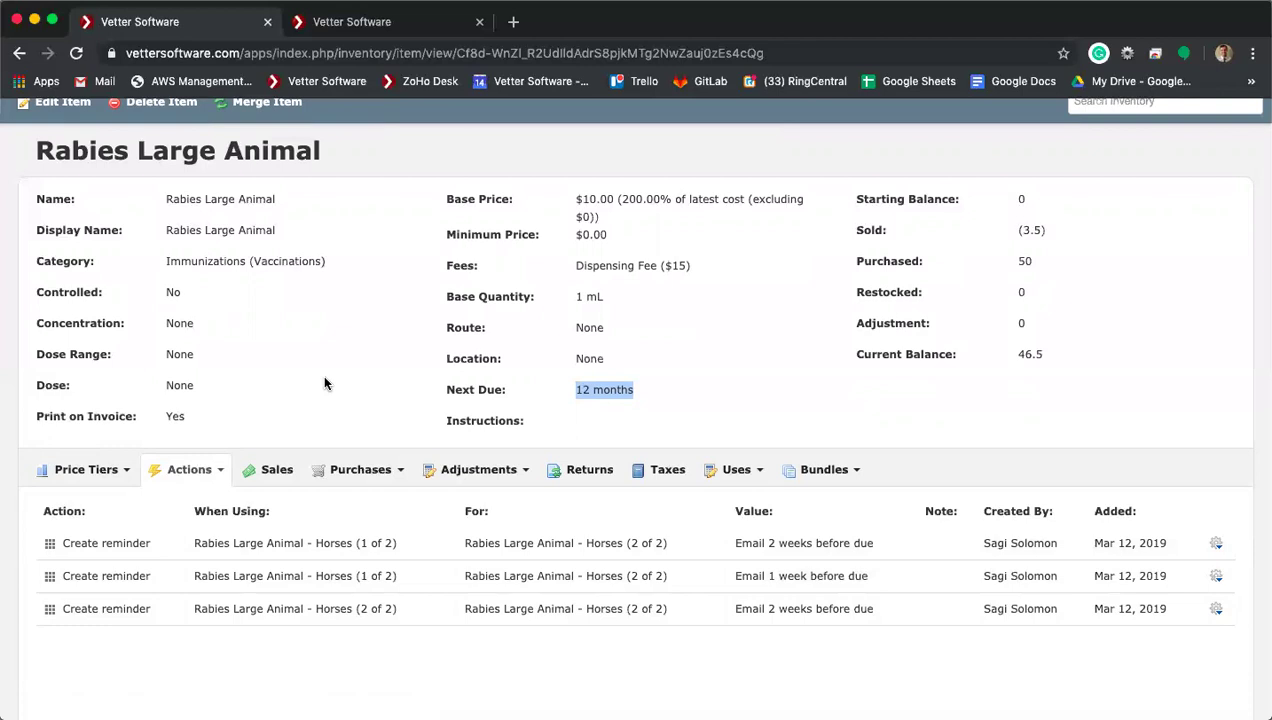
Step: Set up a new Create reminder action when using Rabies Large Animal - Horses (1 of 2), created for another item, Rabies Large Animal - Horses (2 of 2)
{"action": "left_click", "coordinate": [206, 474]}
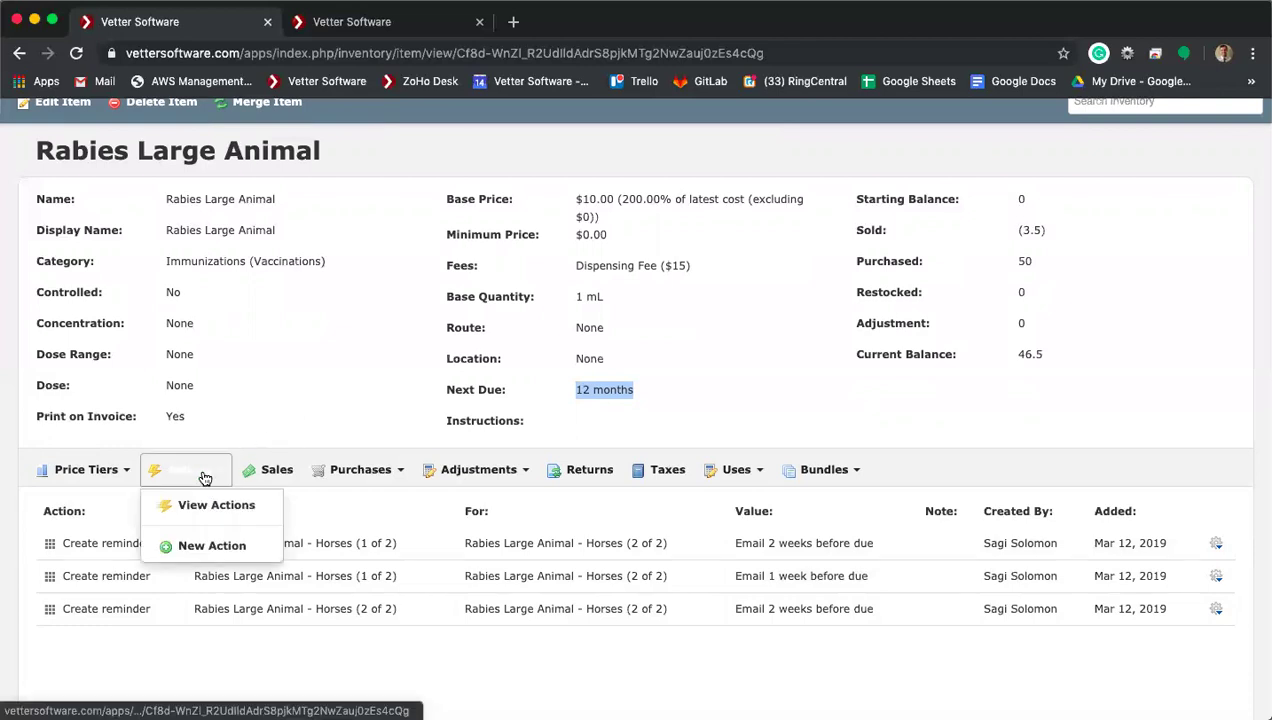
{"action": "left_click", "coordinate": [205, 545]}
{"action": "left_click", "coordinate": [613, 228]}
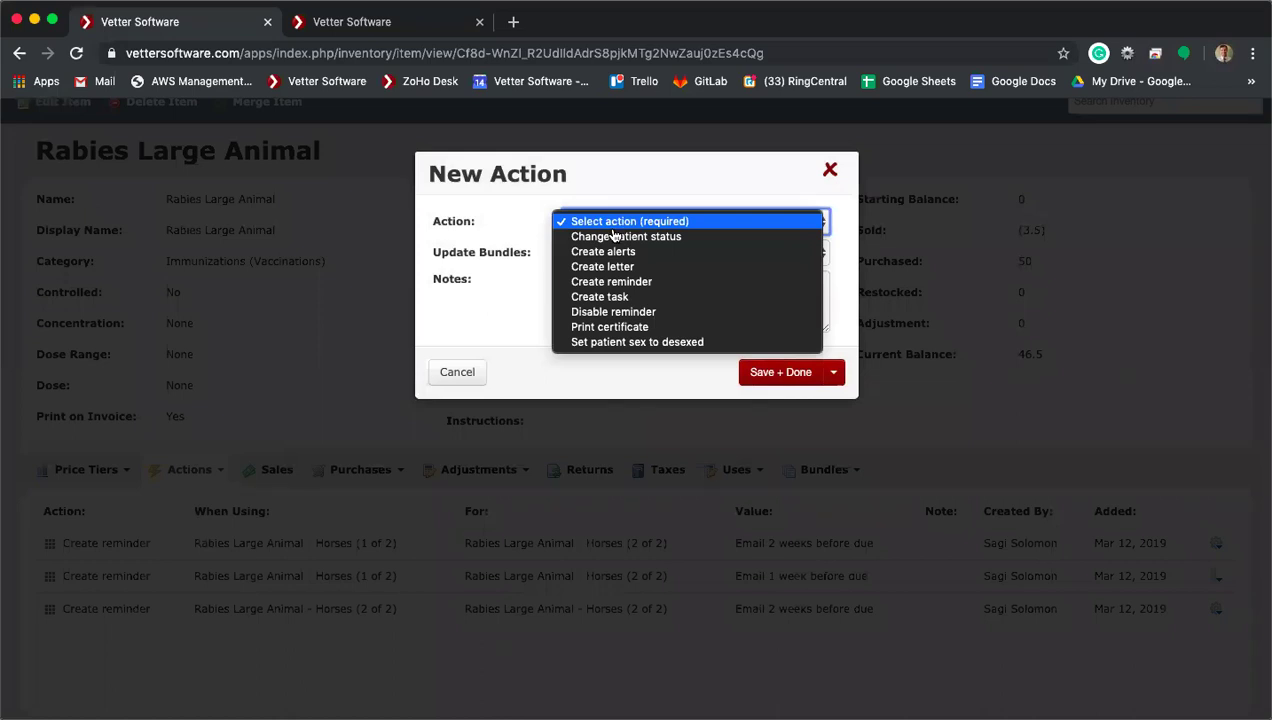
{"action": "left_click", "coordinate": [619, 283]}
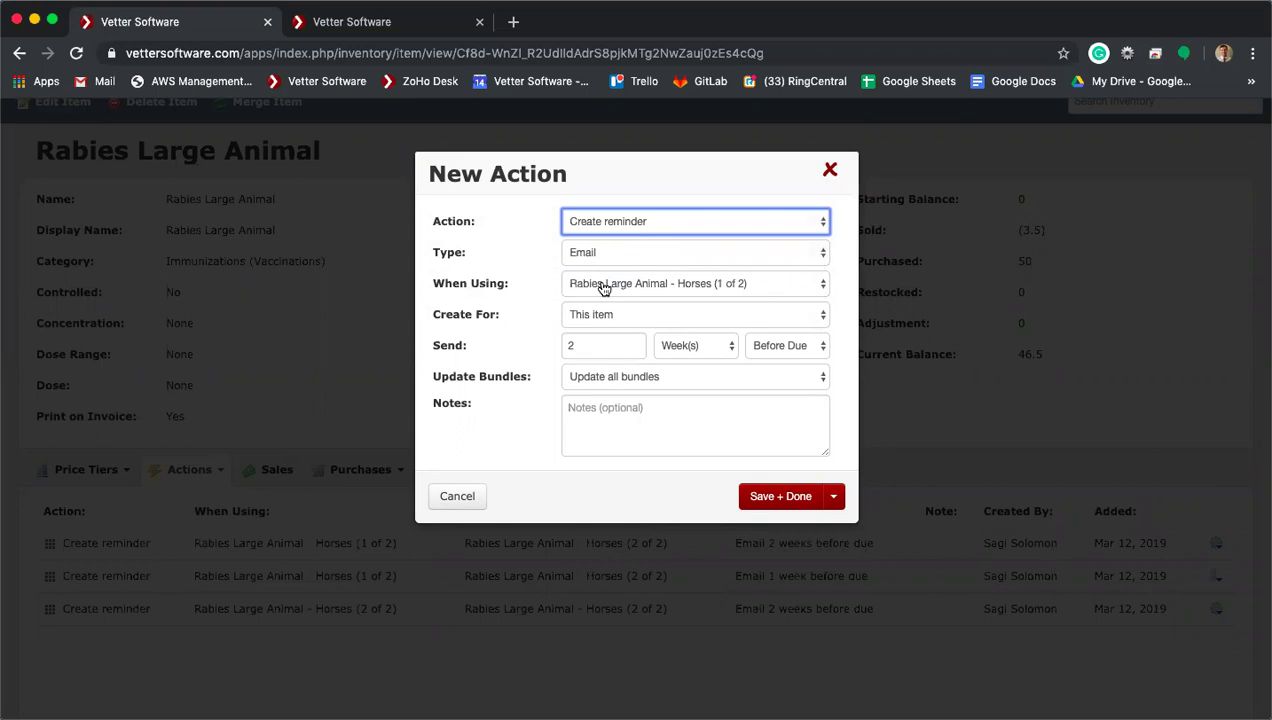
{"action": "left_click", "coordinate": [604, 288]}
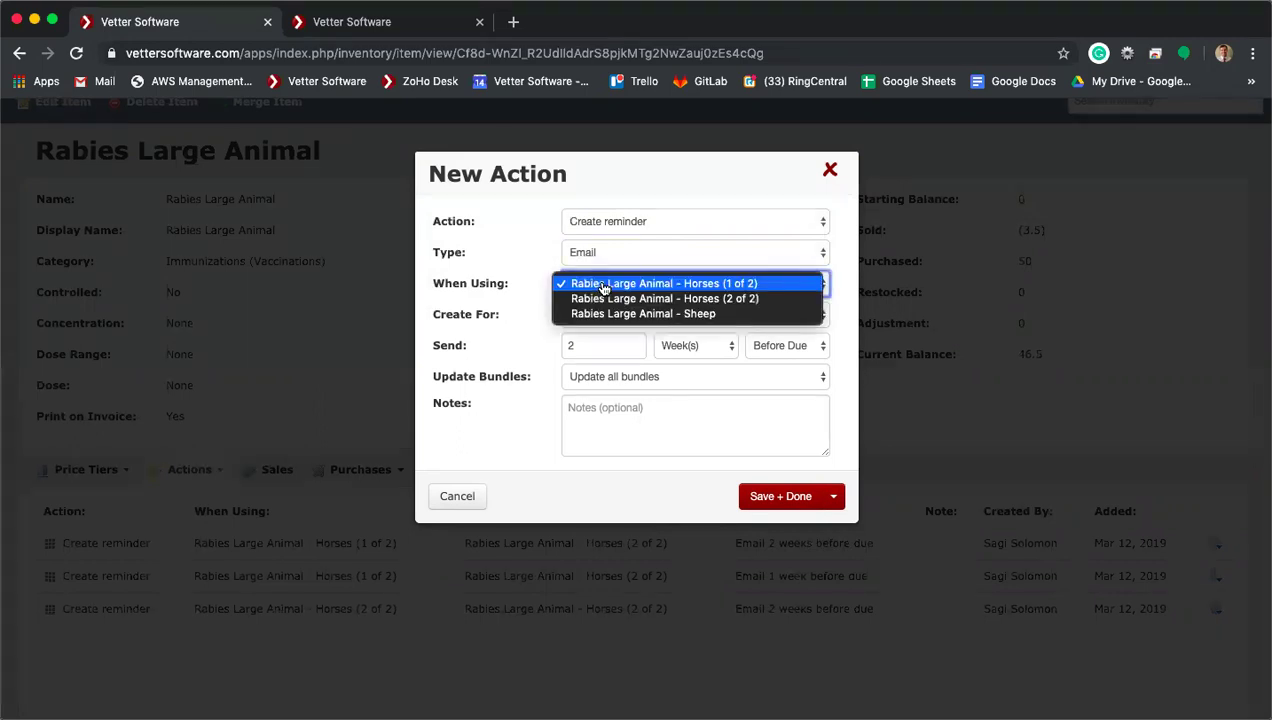
{"action": "left_click", "coordinate": [505, 312]}
{"action": "left_click", "coordinate": [632, 316]}
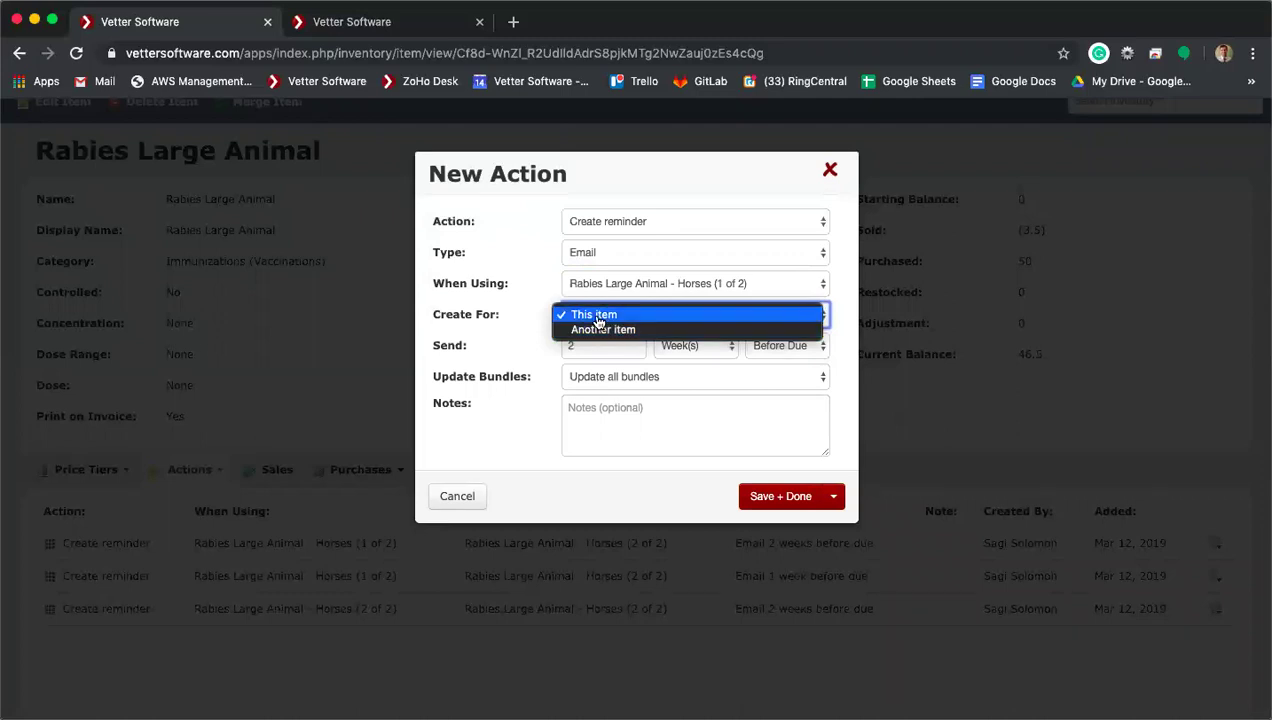
{"action": "left_click", "coordinate": [605, 330]}
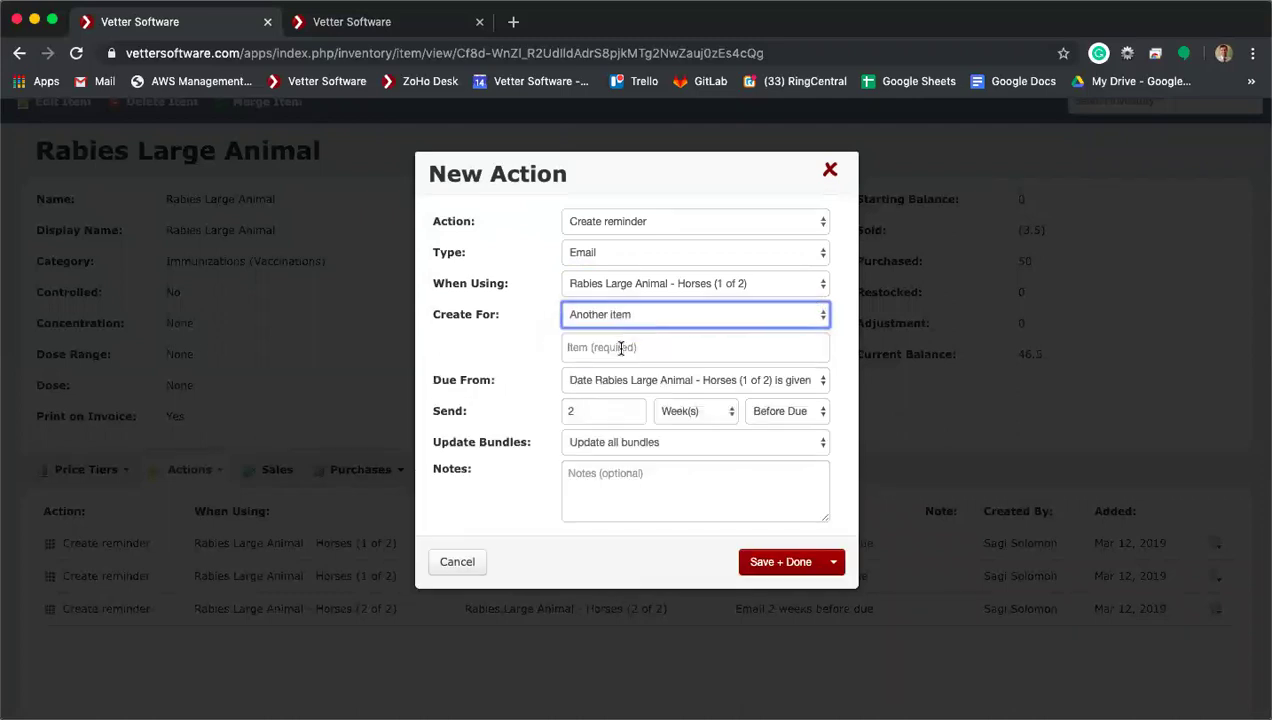
{"action": "left_click", "coordinate": [622, 347]}
{"action": "type", "text": "rabies"}
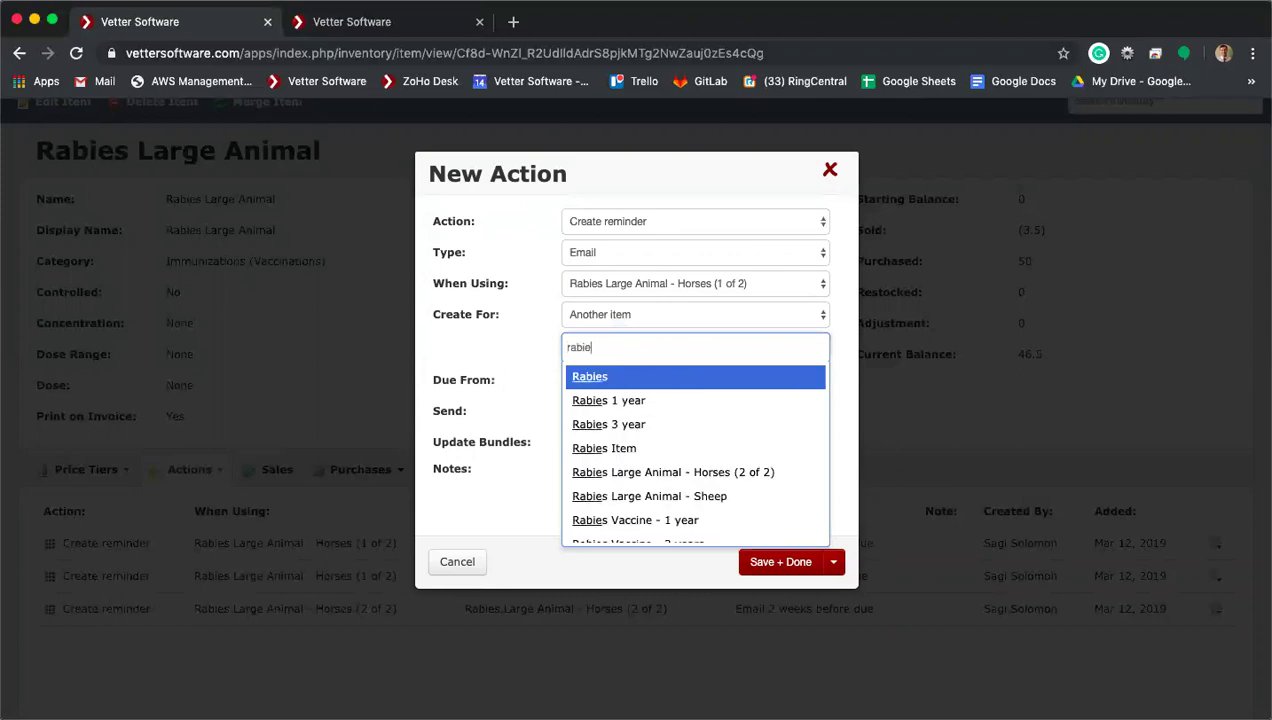
{"action": "left_click", "coordinate": [676, 479]}
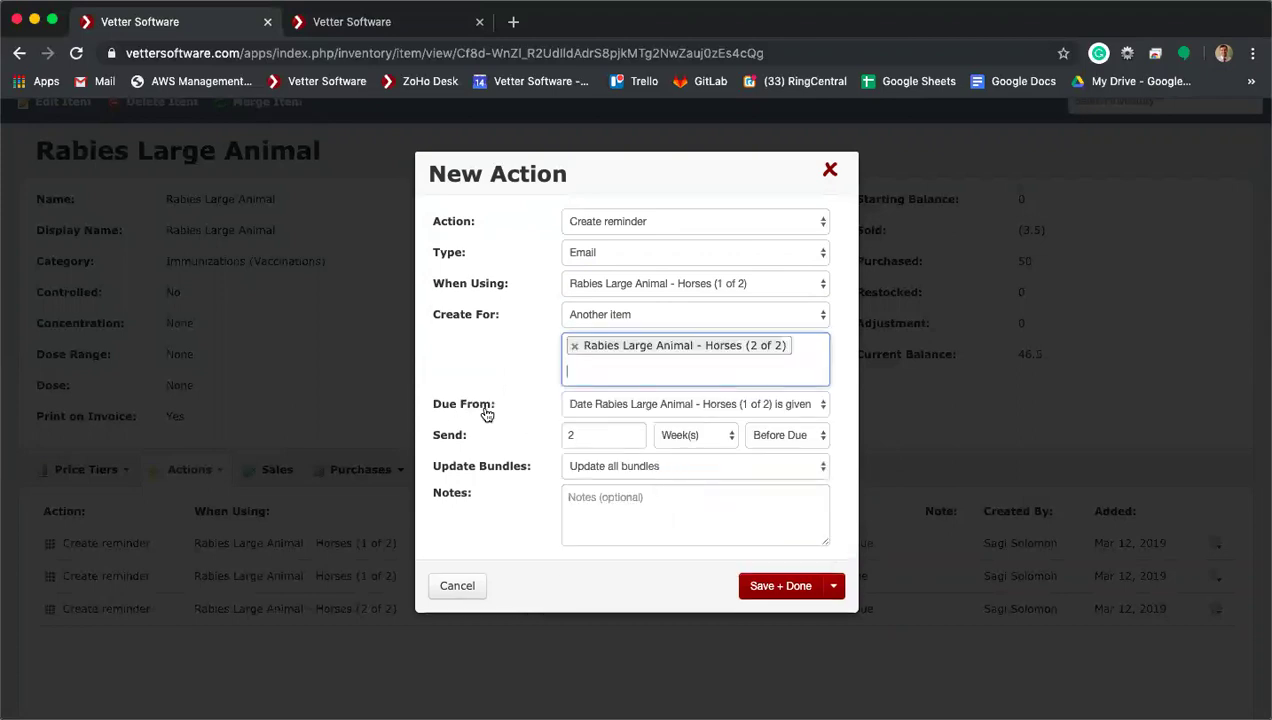
Step: Review the reminder's due-from, before/after due and bundle update options
{"action": "left_click", "coordinate": [590, 411]}
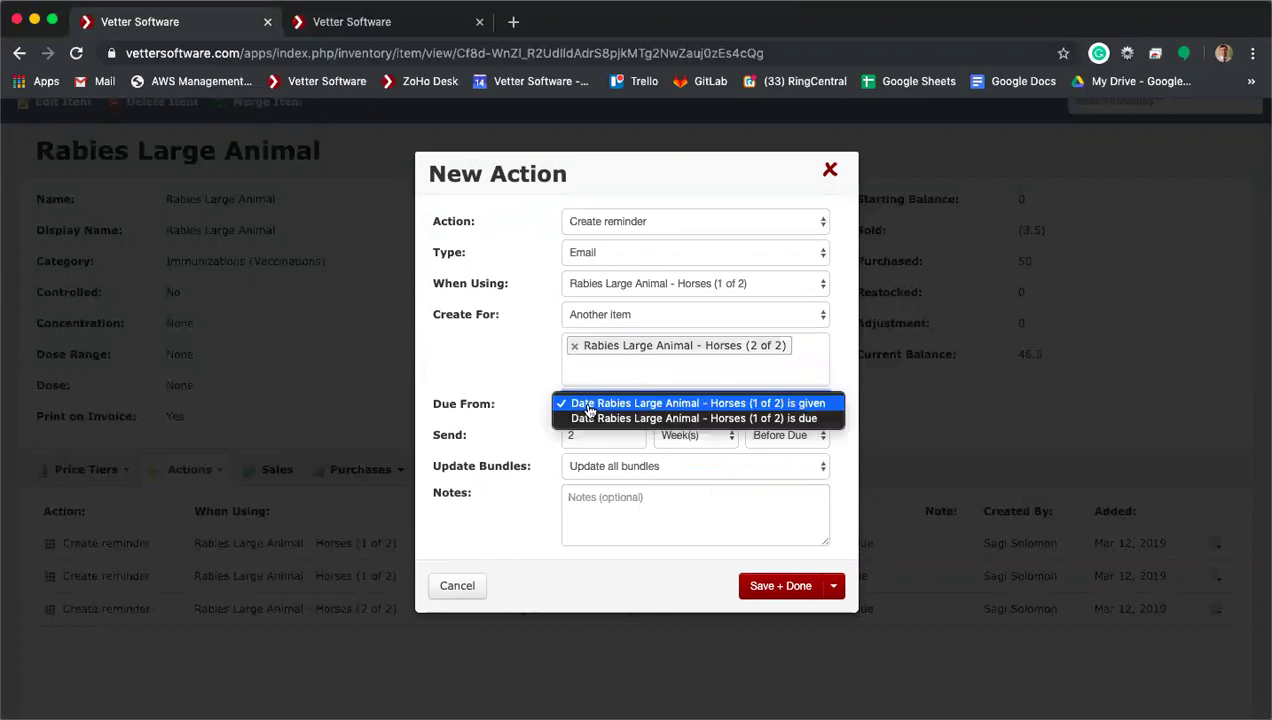
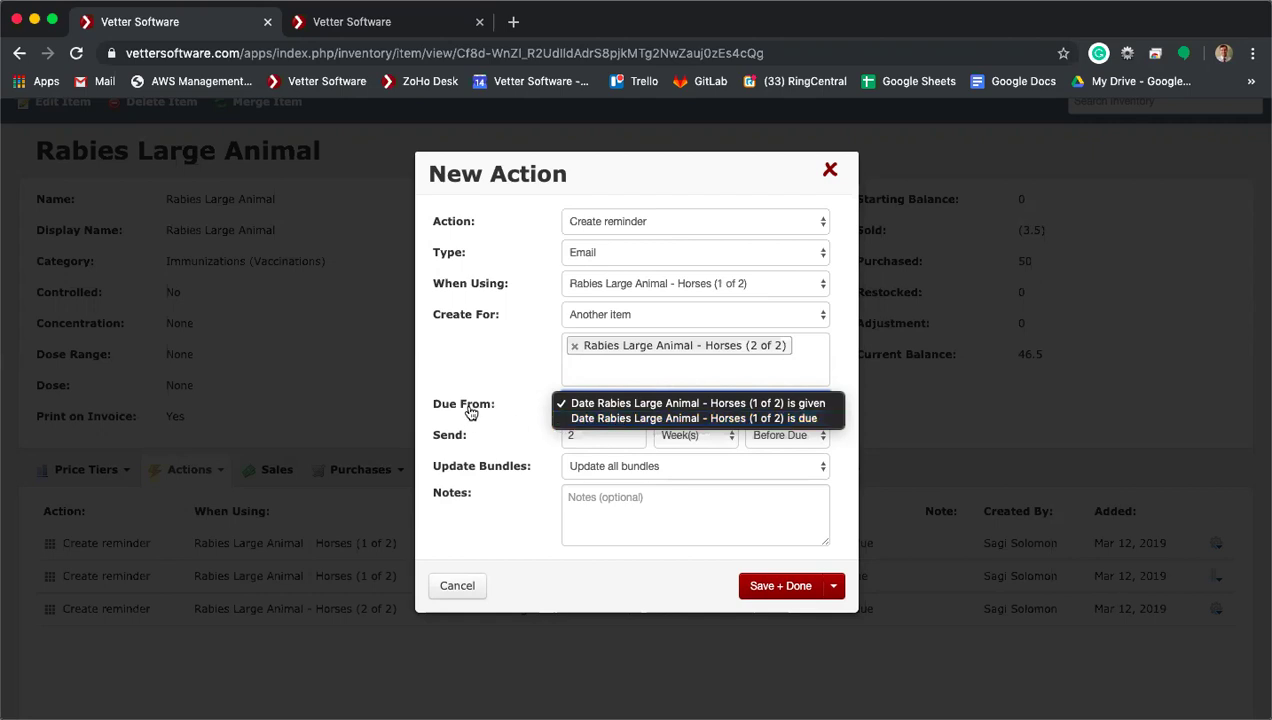
{"action": "left_click", "coordinate": [503, 416]}
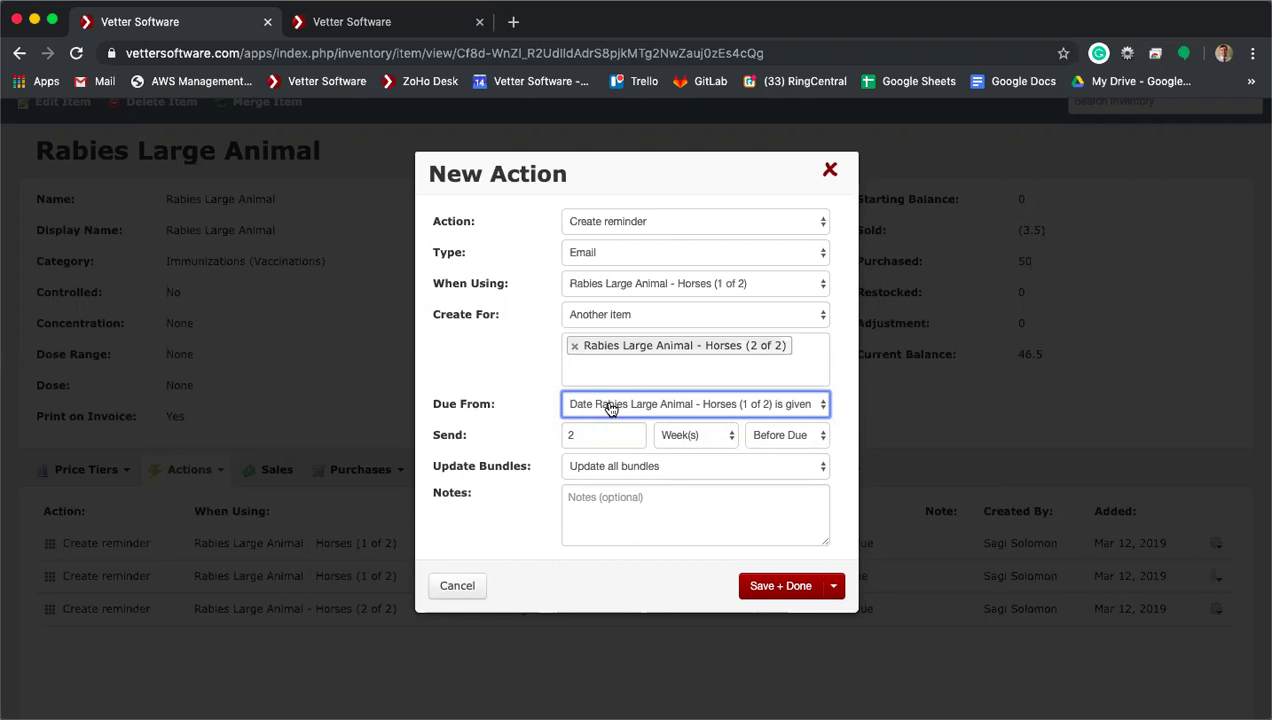
{"action": "left_click", "coordinate": [470, 442]}
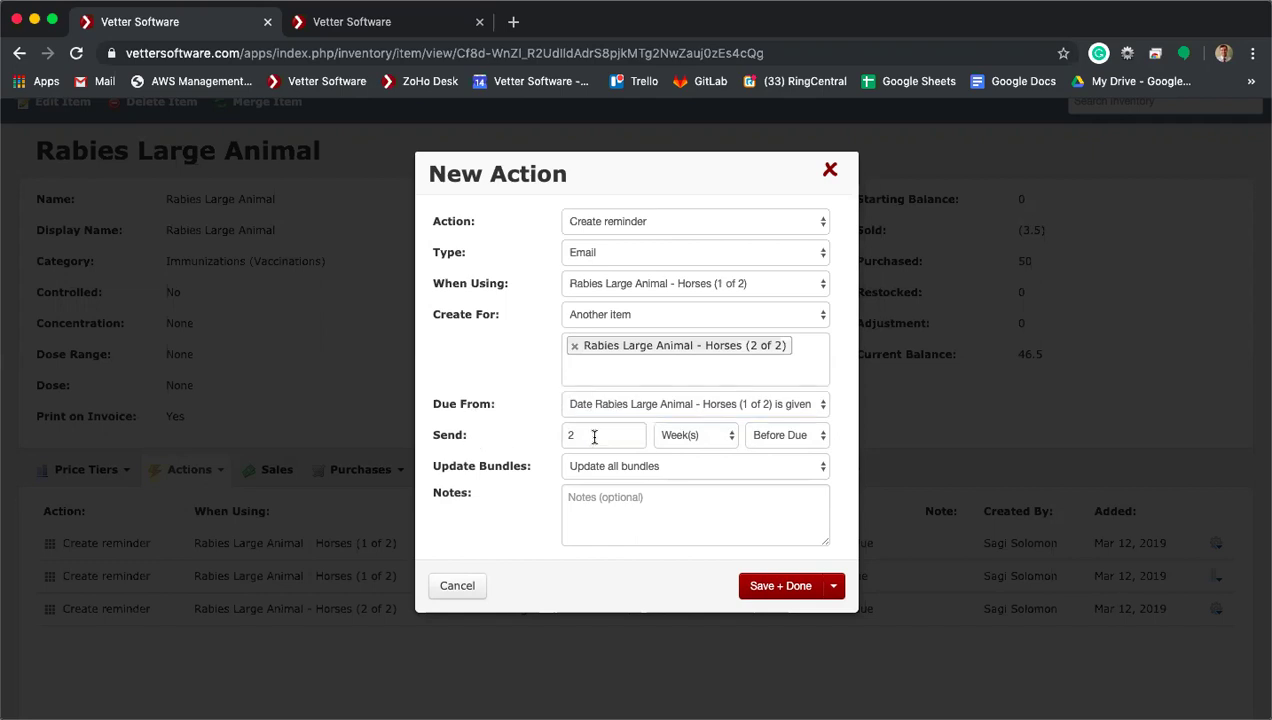
{"action": "left_click", "coordinate": [779, 441]}
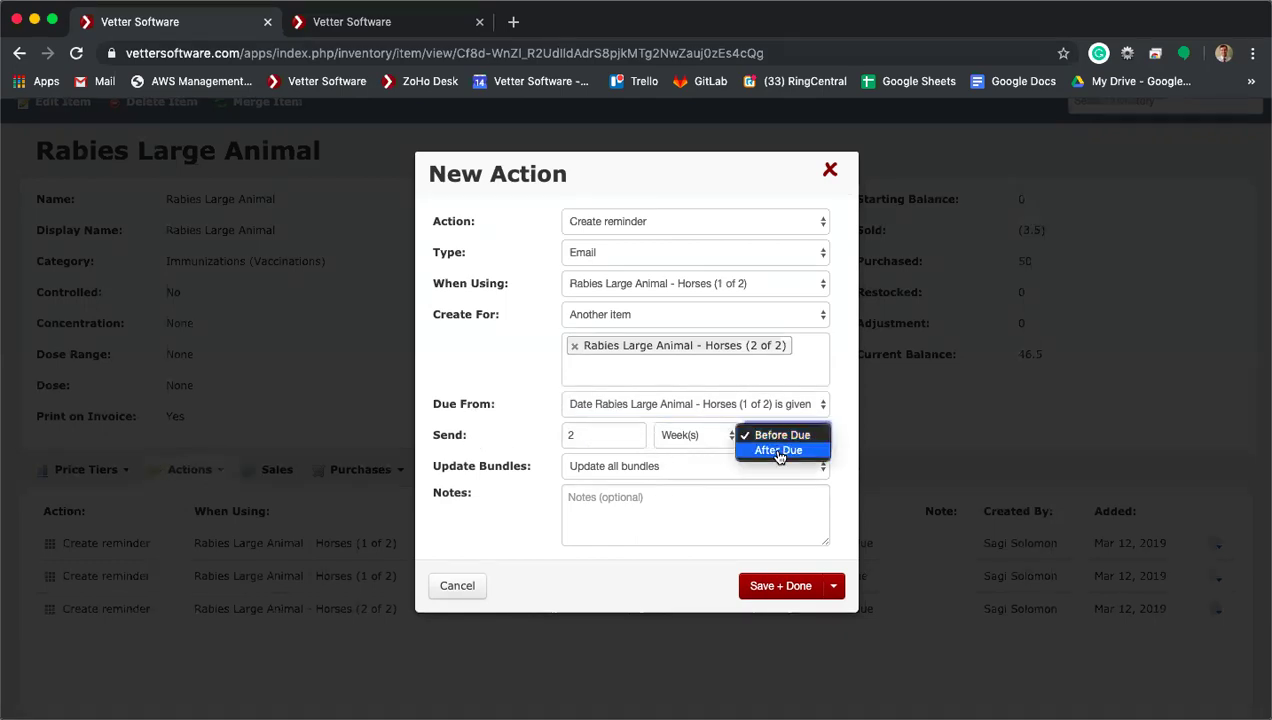
{"action": "left_click", "coordinate": [511, 421]}
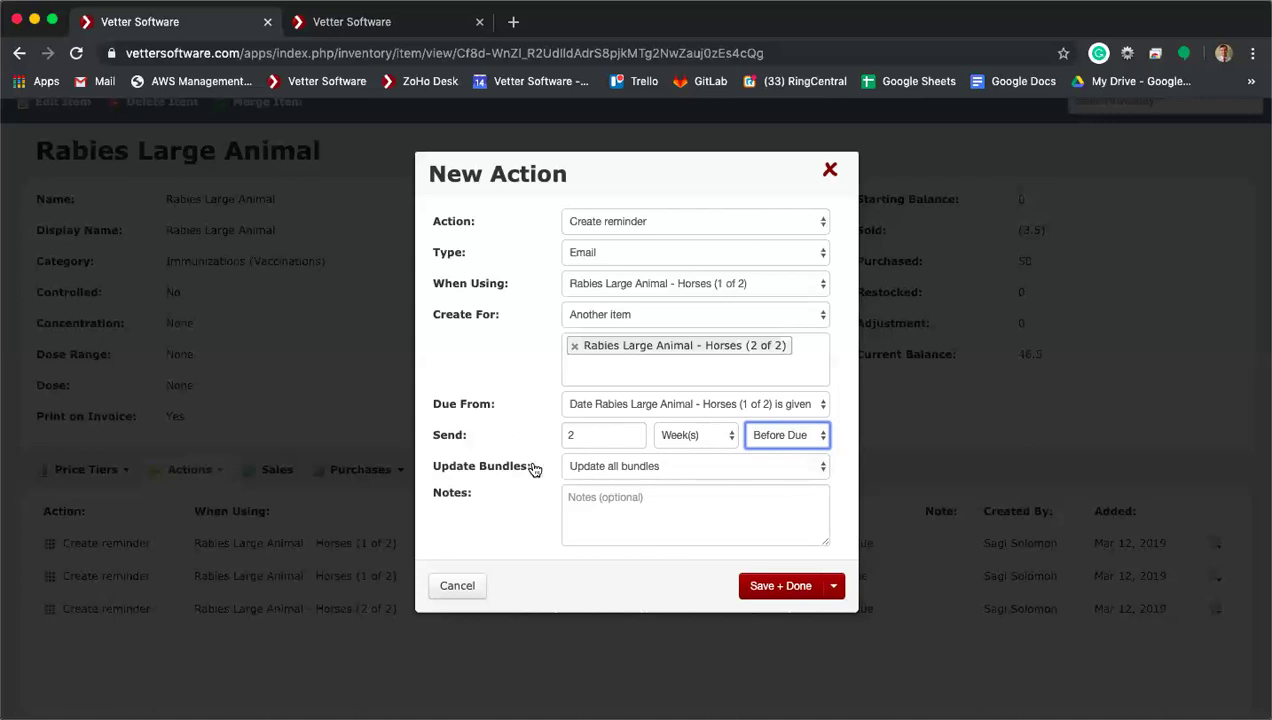
{"action": "left_click", "coordinate": [631, 466]}
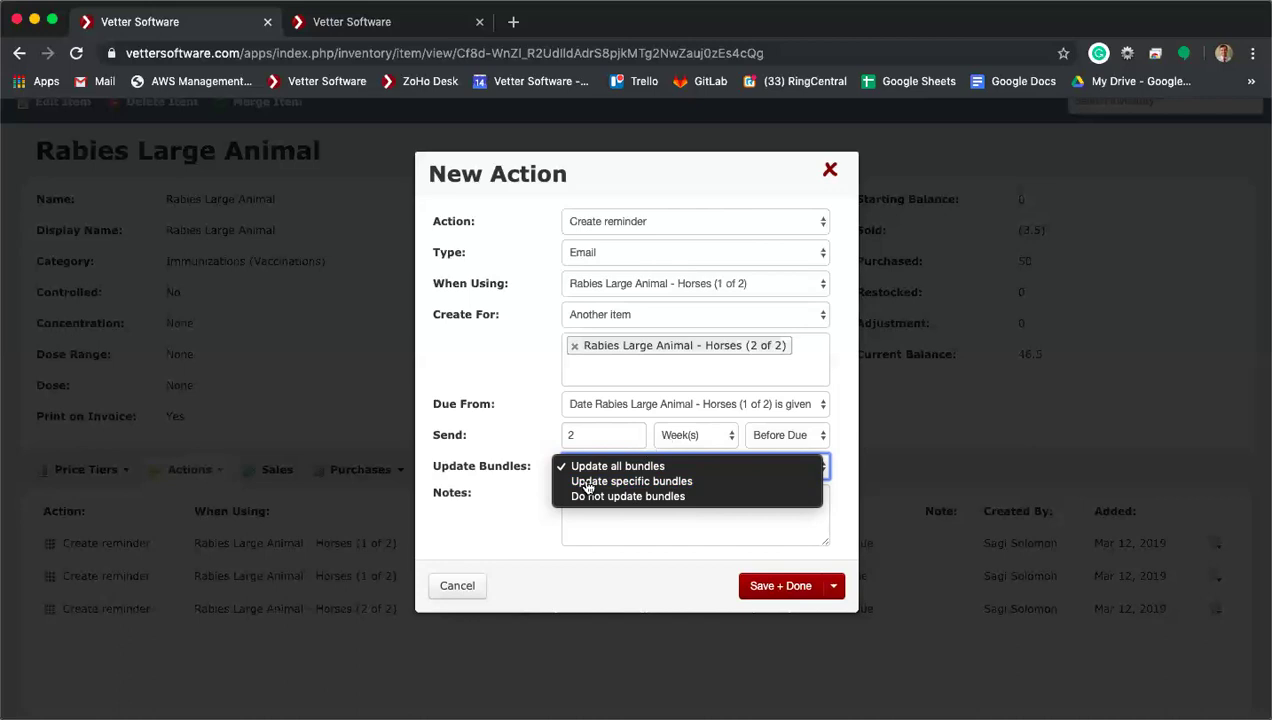
{"action": "left_click", "coordinate": [503, 501]}
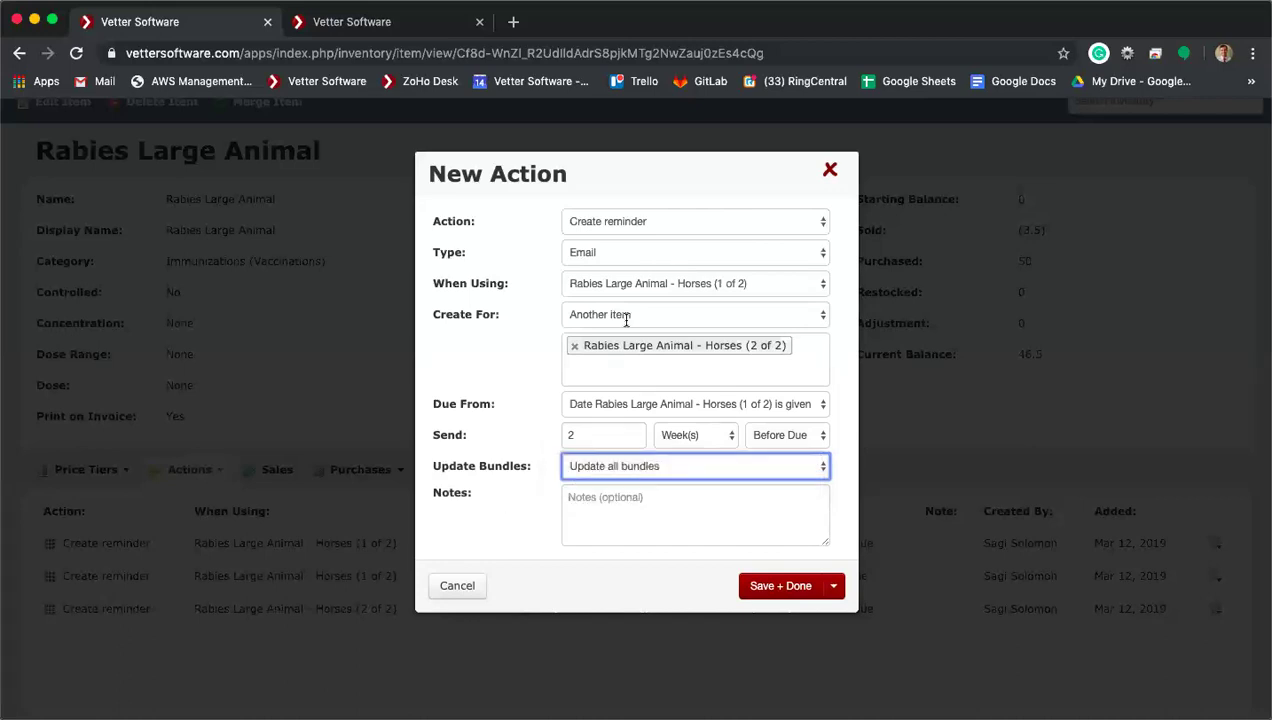
Step: Switch the new action to Change patient status with the status Deceased
{"action": "left_click", "coordinate": [767, 230]}
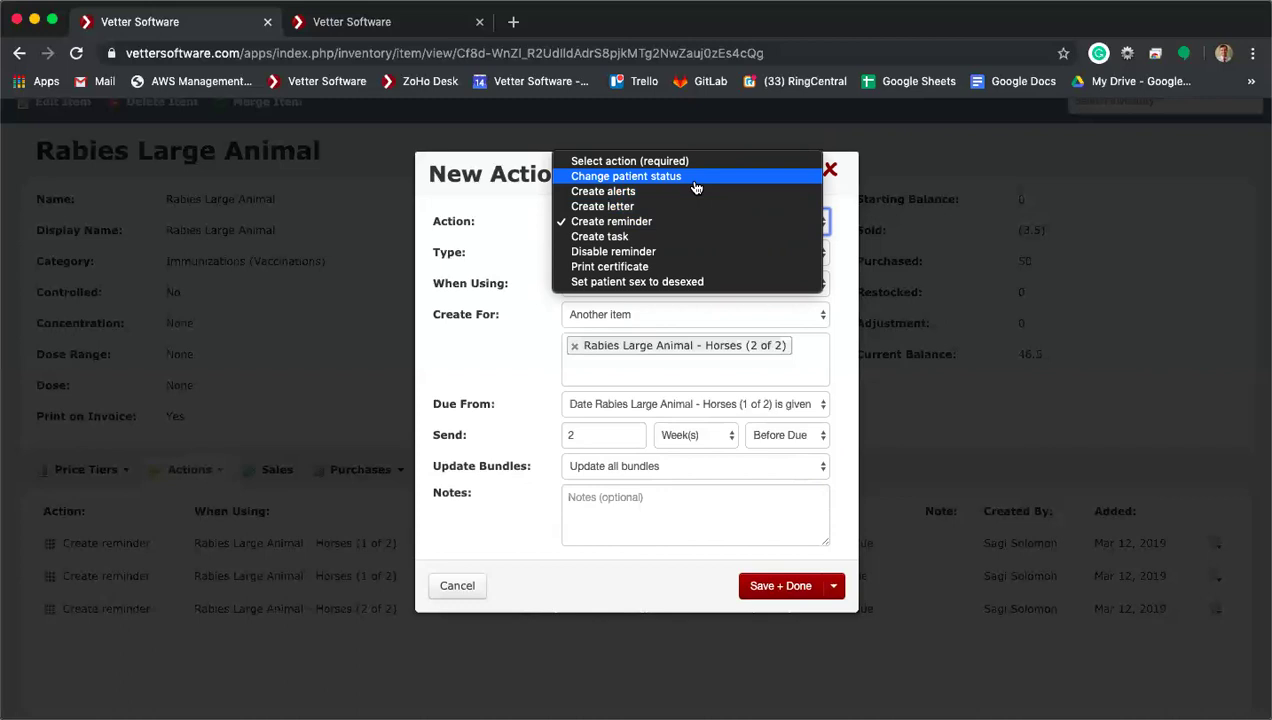
{"action": "left_click", "coordinate": [695, 177]}
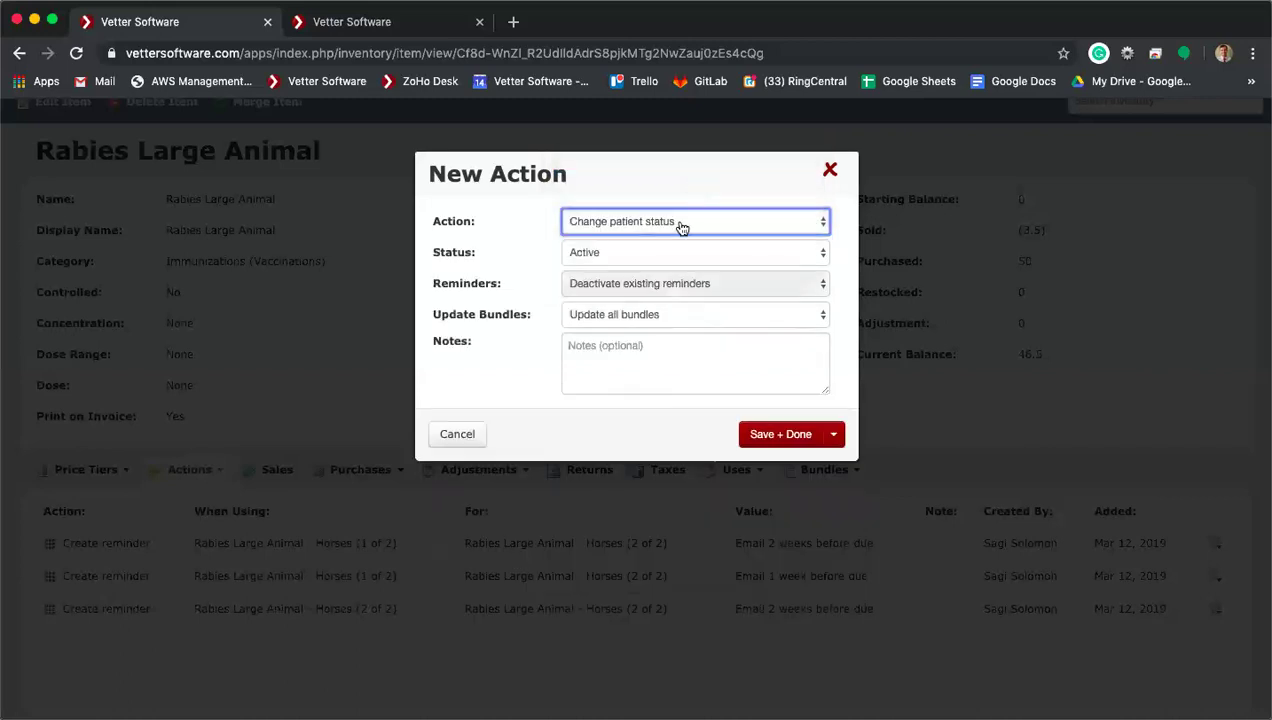
{"action": "left_click", "coordinate": [633, 258]}
{"action": "left_click", "coordinate": [630, 267]}
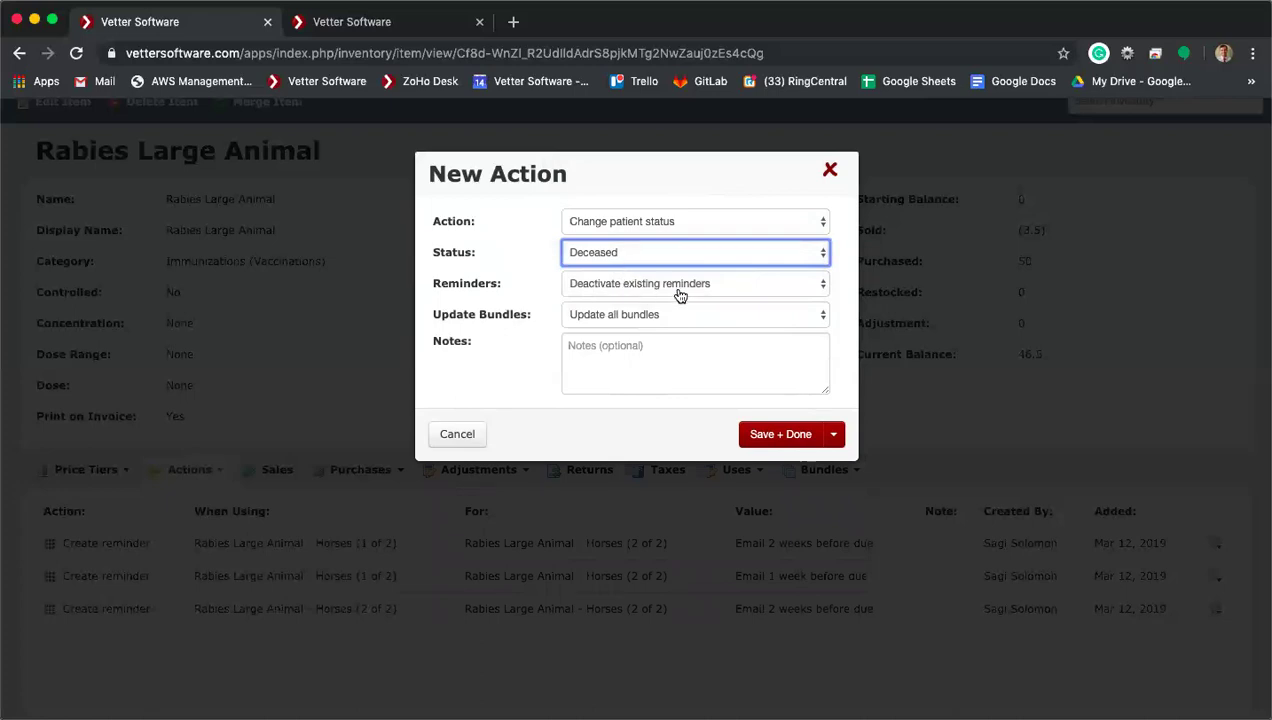
Step: Switch the new action to Create alerts, try the Expiration and Low Balance types, and discard the action
{"action": "left_click", "coordinate": [650, 225]}
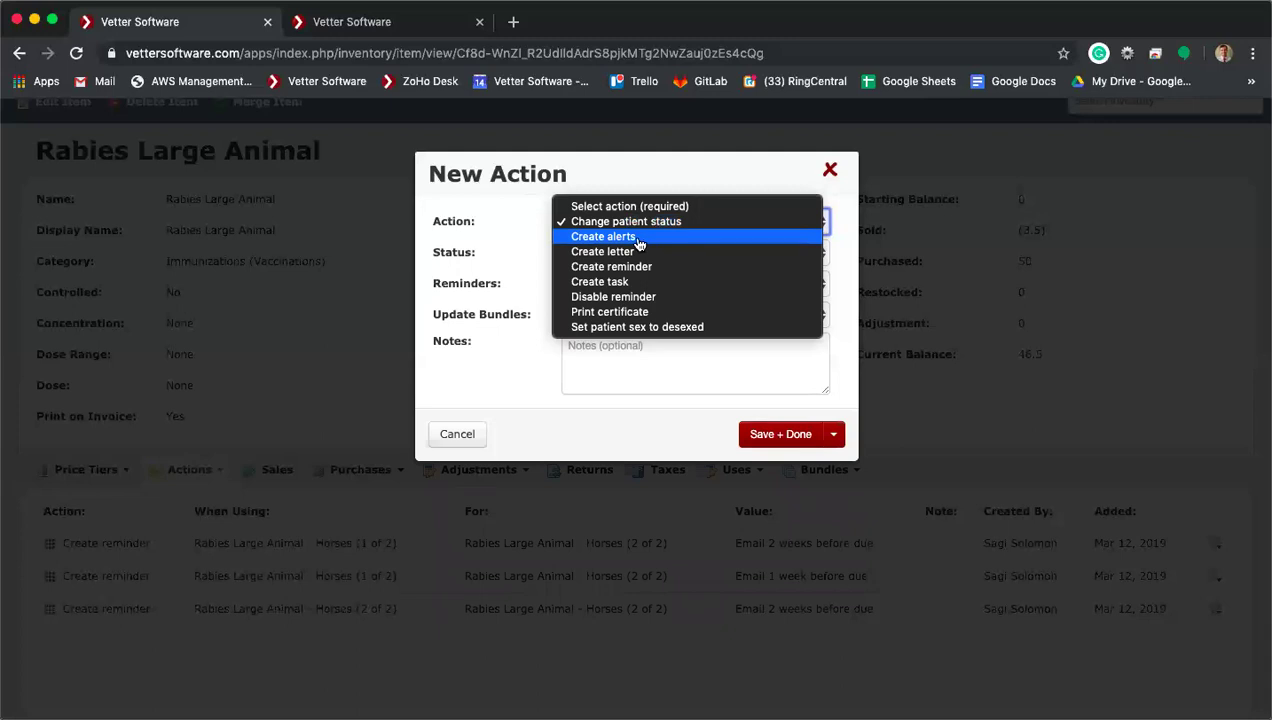
{"action": "left_click", "coordinate": [641, 237]}
{"action": "left_click", "coordinate": [633, 258]}
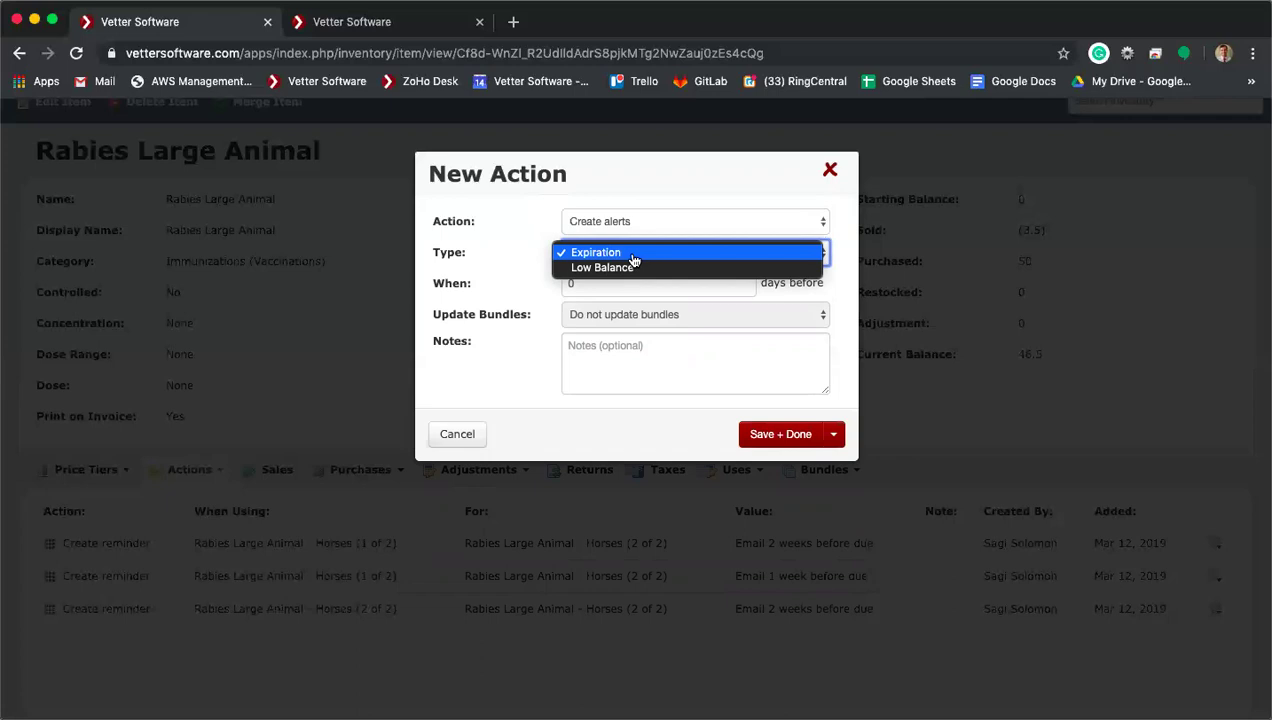
{"action": "left_click", "coordinate": [633, 256]}
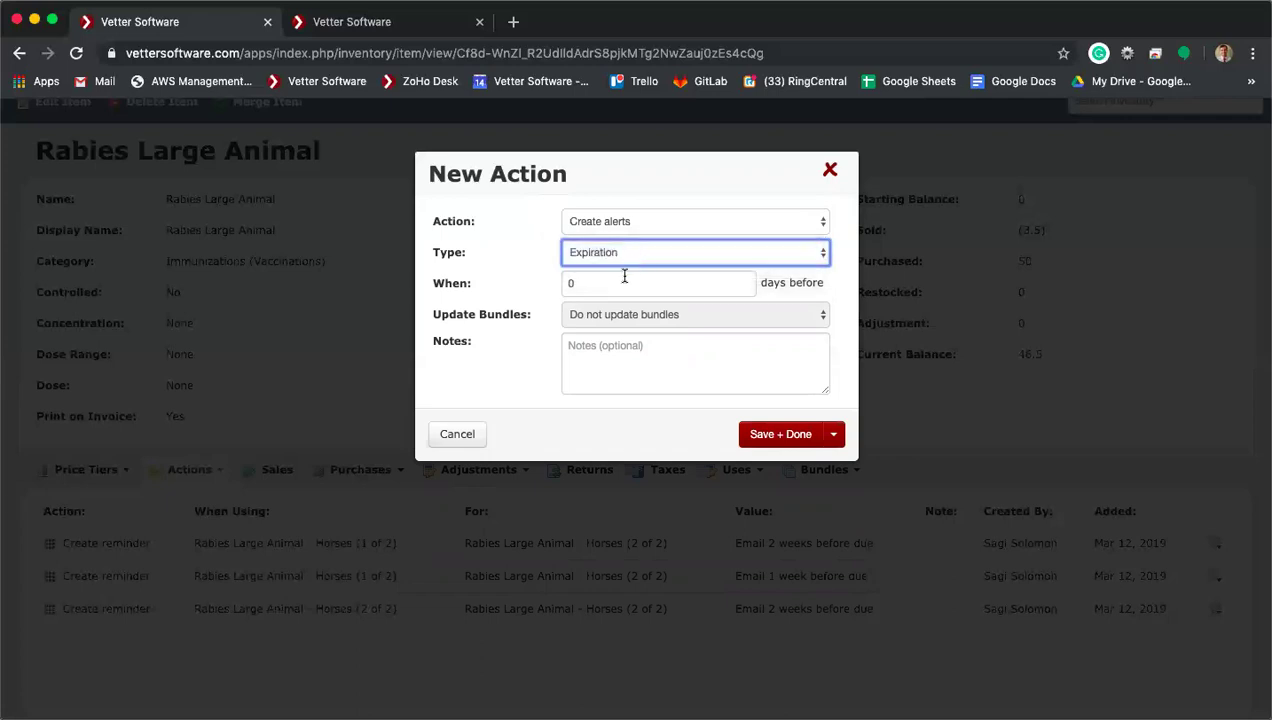
{"action": "left_click", "coordinate": [612, 281]}
{"action": "left_click", "coordinate": [592, 260]}
{"action": "left_click", "coordinate": [596, 270]}
{"action": "left_click", "coordinate": [830, 170]}
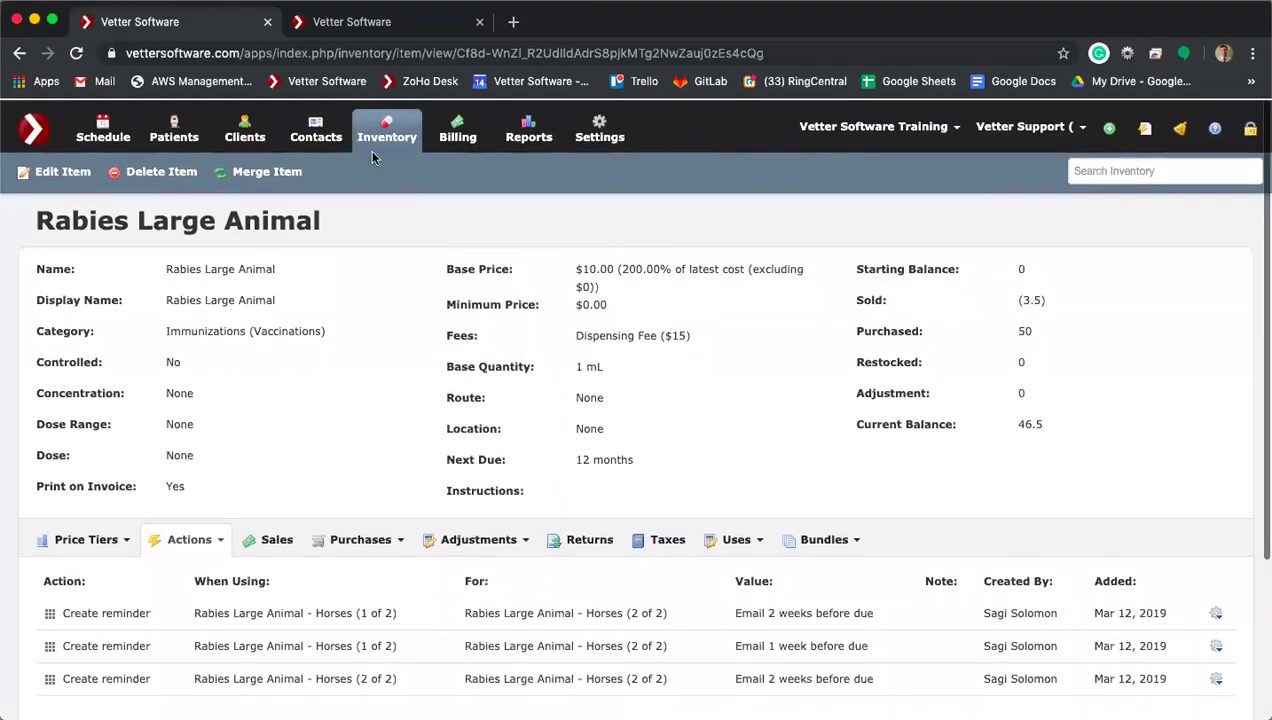
Step: Open the inventory dashboard and examine the expiration date of the first Amoxi-Tabs [Amoxicillin] 200mg alert
{"action": "left_click", "coordinate": [368, 128]}
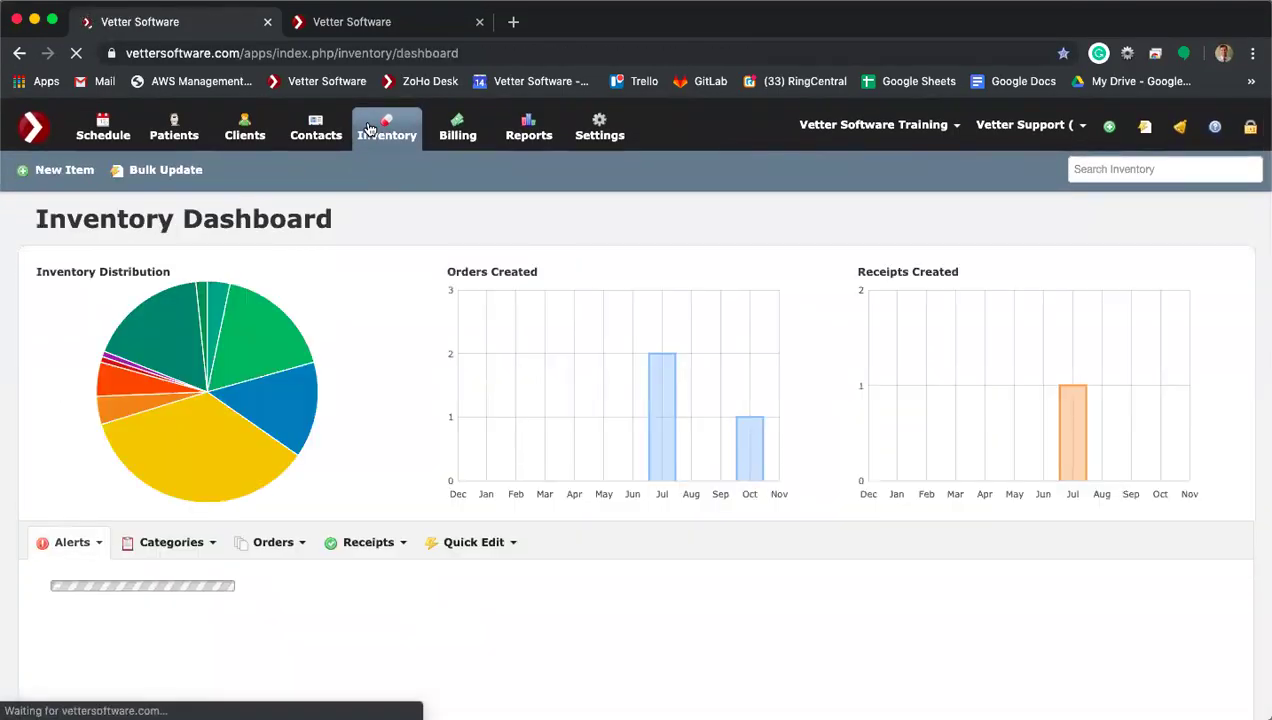
{"action": "scroll", "coordinate": [385, 556], "scroll_direction": "down", "scroll_amount": 5}
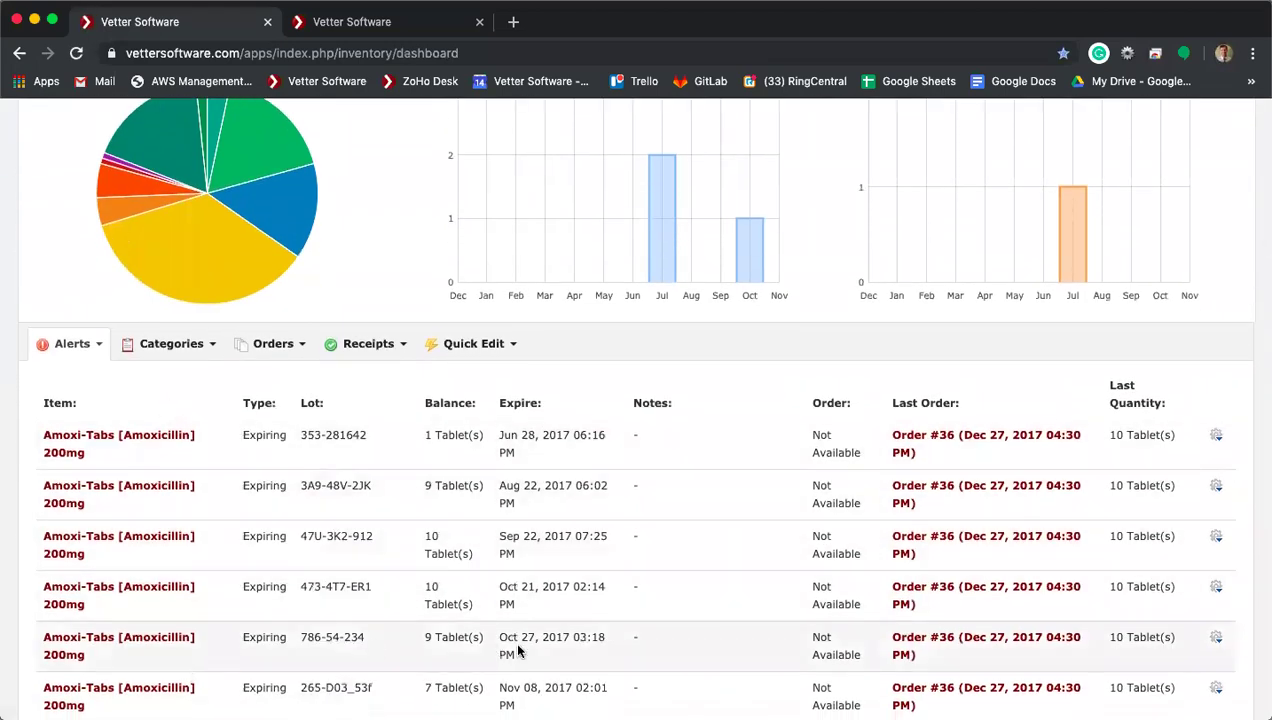
{"action": "scroll", "coordinate": [517, 648], "scroll_direction": "down", "scroll_amount": 2}
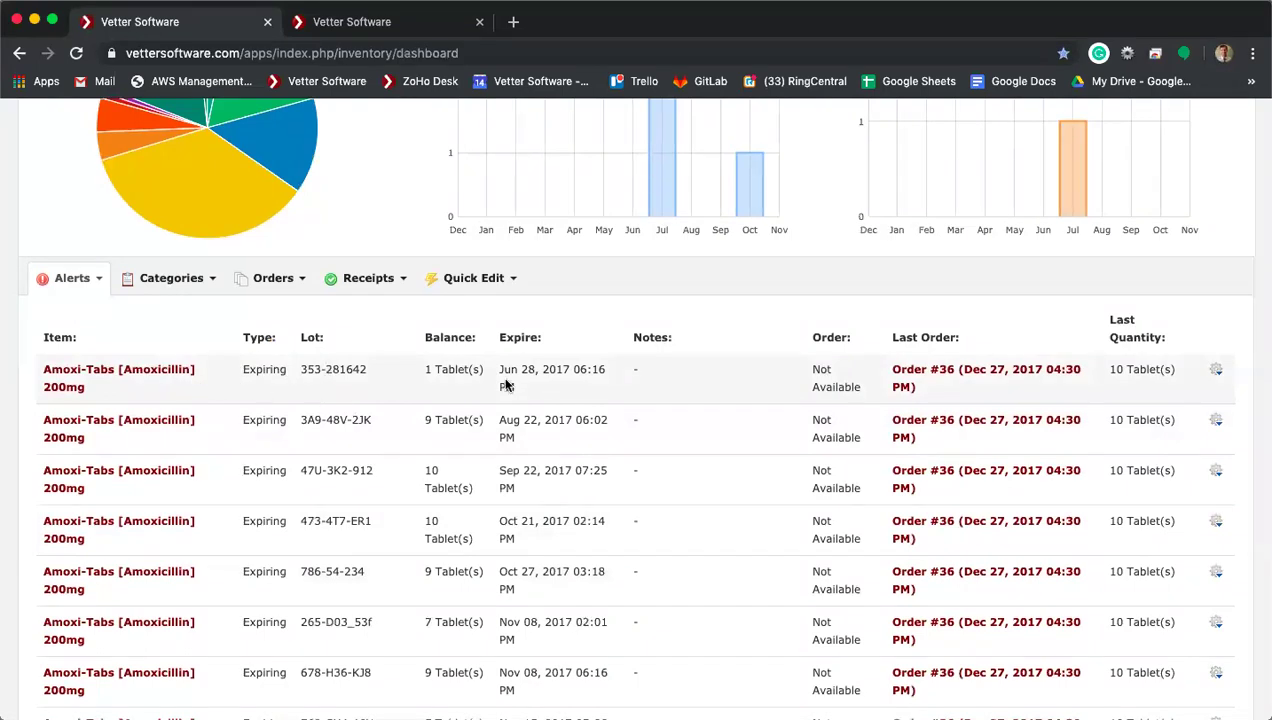
{"action": "left_click_drag", "start_coordinate": [572, 366], "coordinate": [499, 366]}
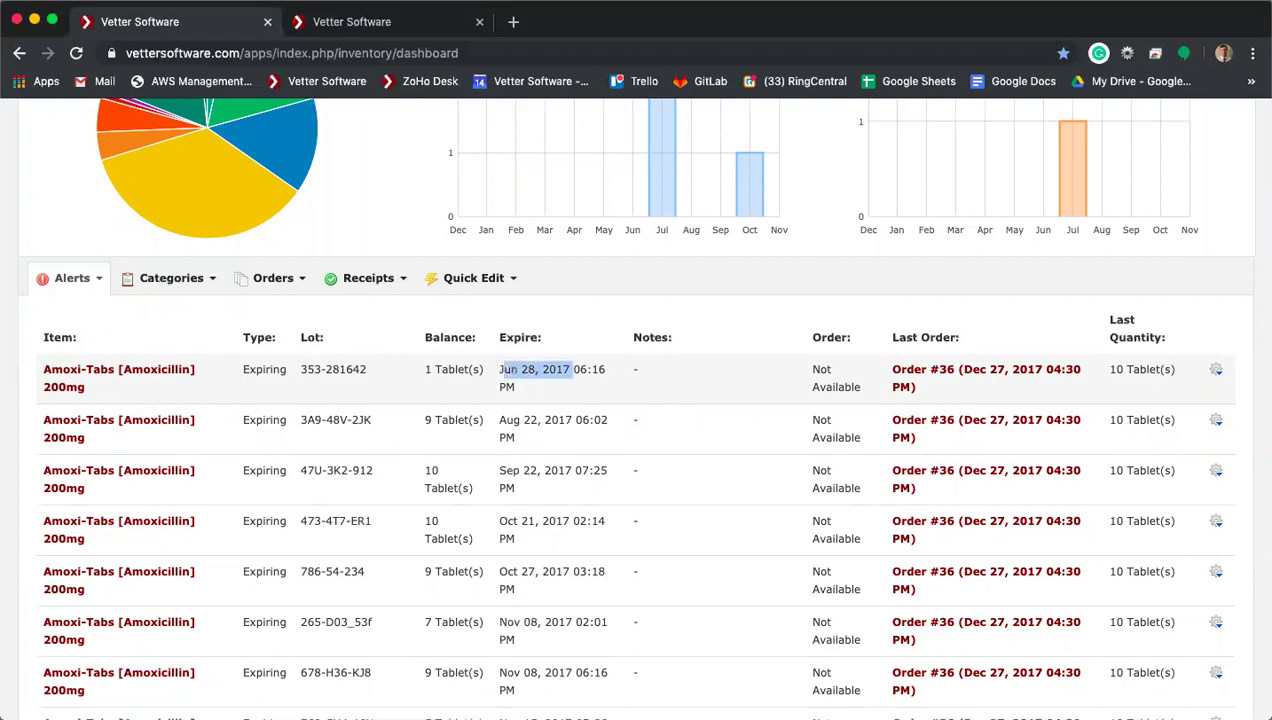
Step: Open the Amoxi-Tabs [Amoxicillin] 200mg item from its alert and examine its list of purchases
{"action": "left_click", "coordinate": [104, 370]}
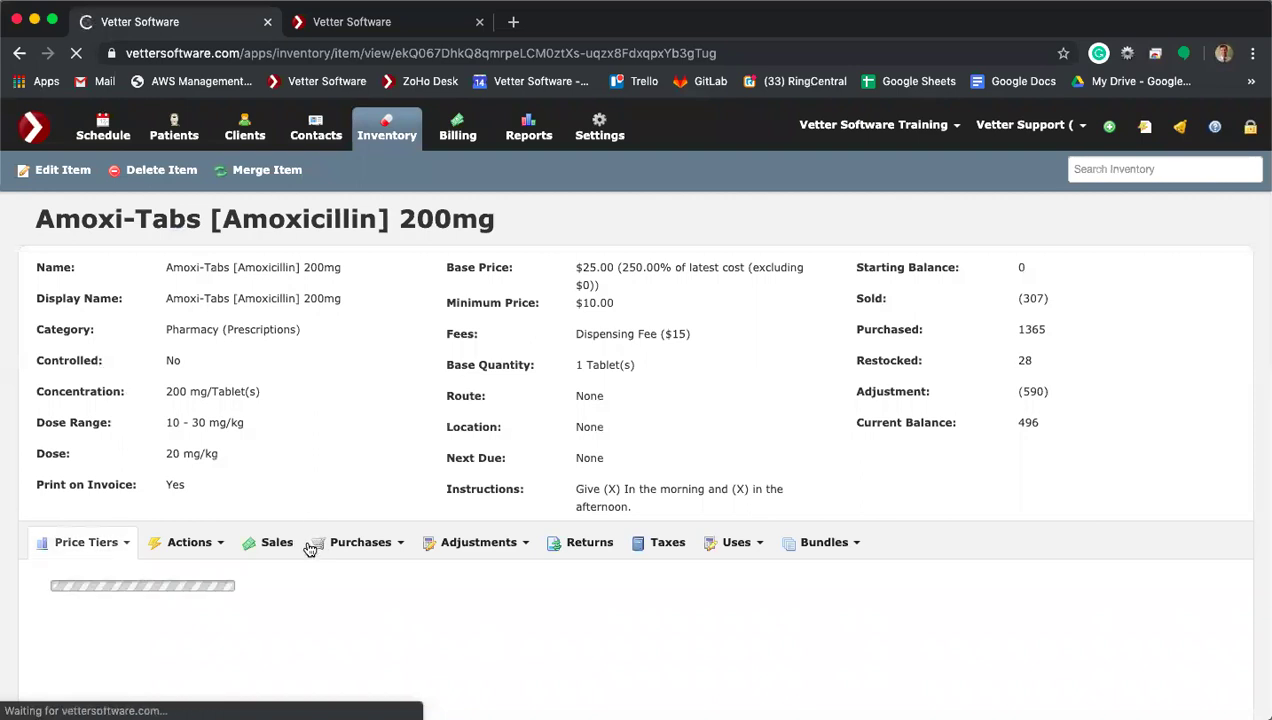
{"action": "left_click", "coordinate": [363, 545]}
{"action": "left_click", "coordinate": [359, 577]}
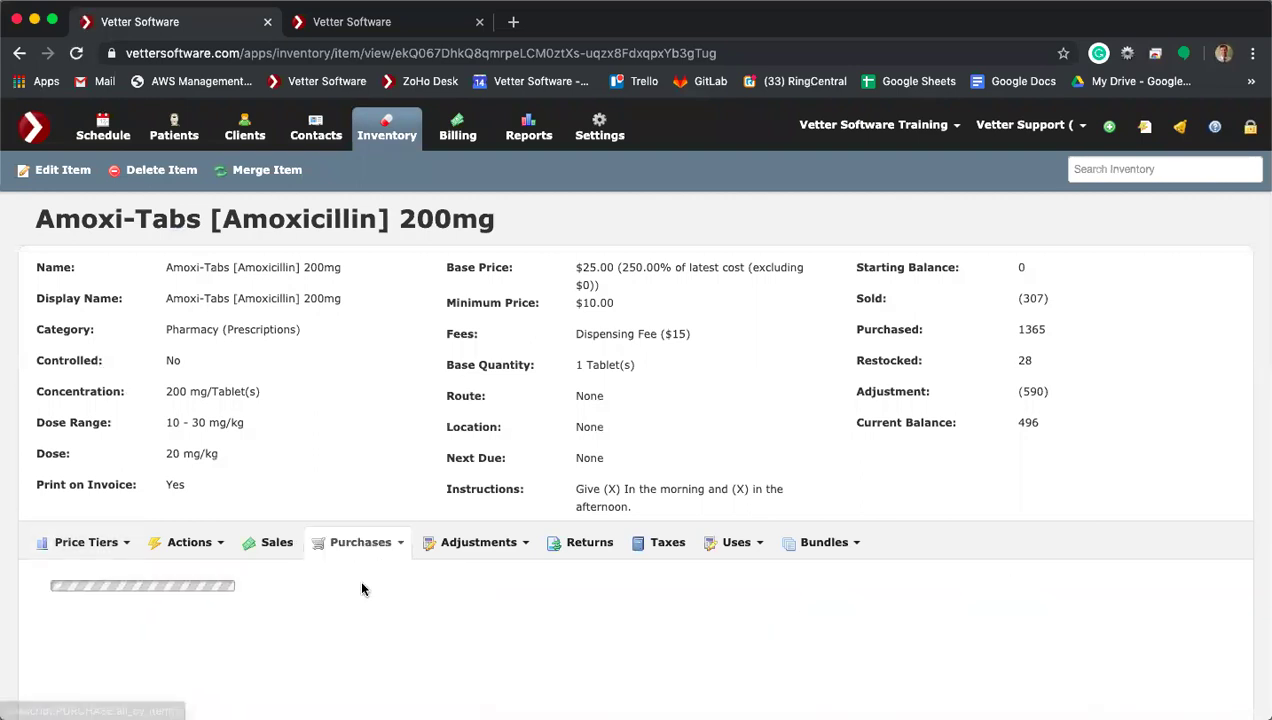
{"action": "scroll", "coordinate": [363, 589], "scroll_direction": "down", "scroll_amount": 8}
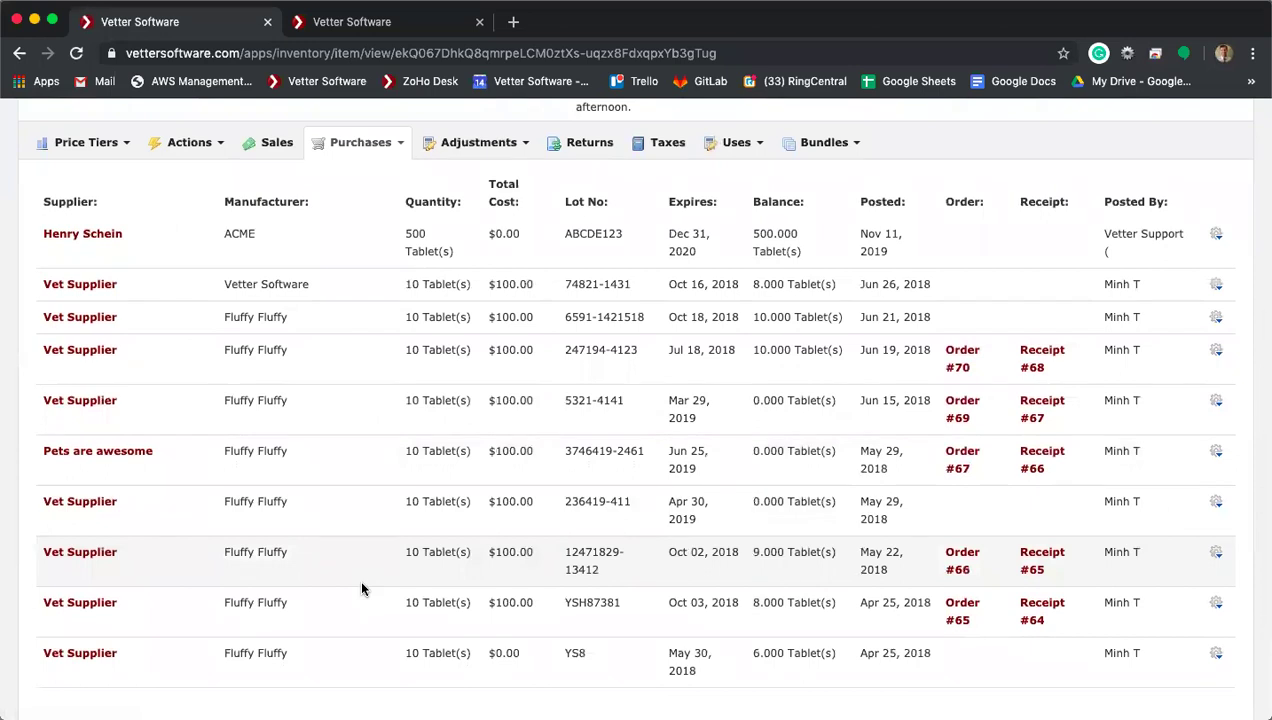
{"action": "scroll", "coordinate": [363, 589], "scroll_direction": "down", "scroll_amount": 3}
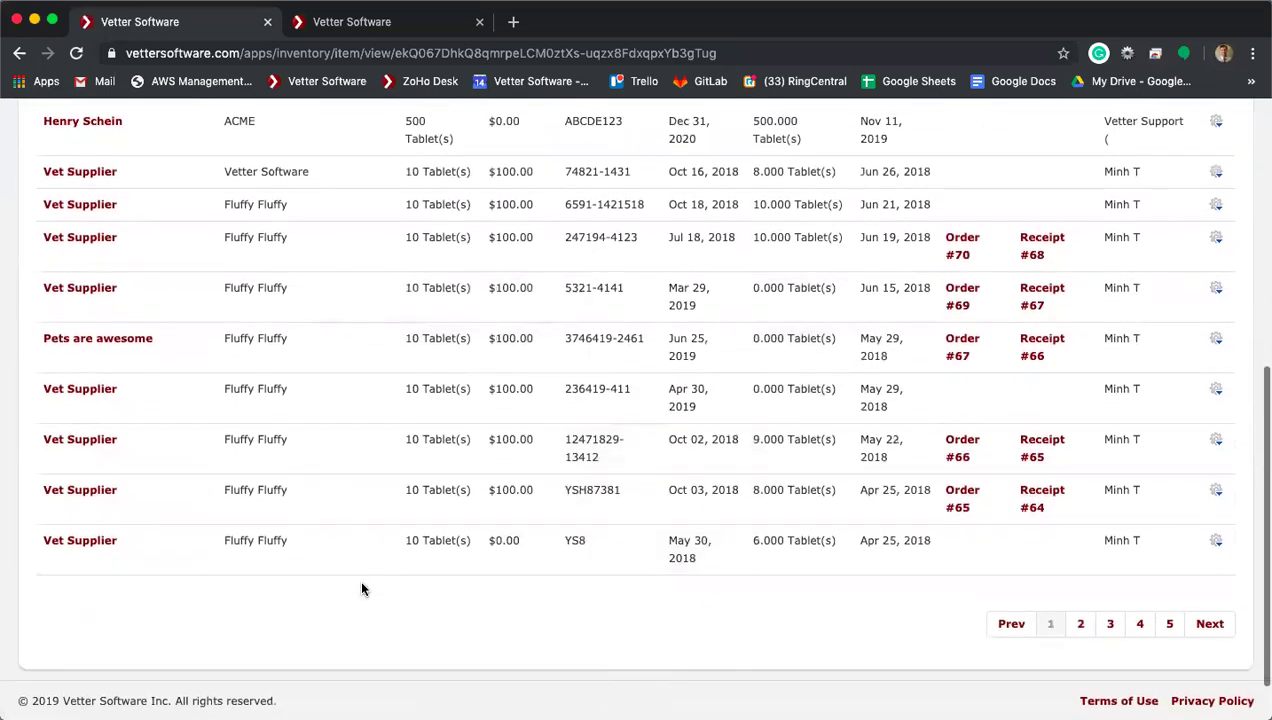
{"action": "left_click", "coordinate": [1081, 672]}
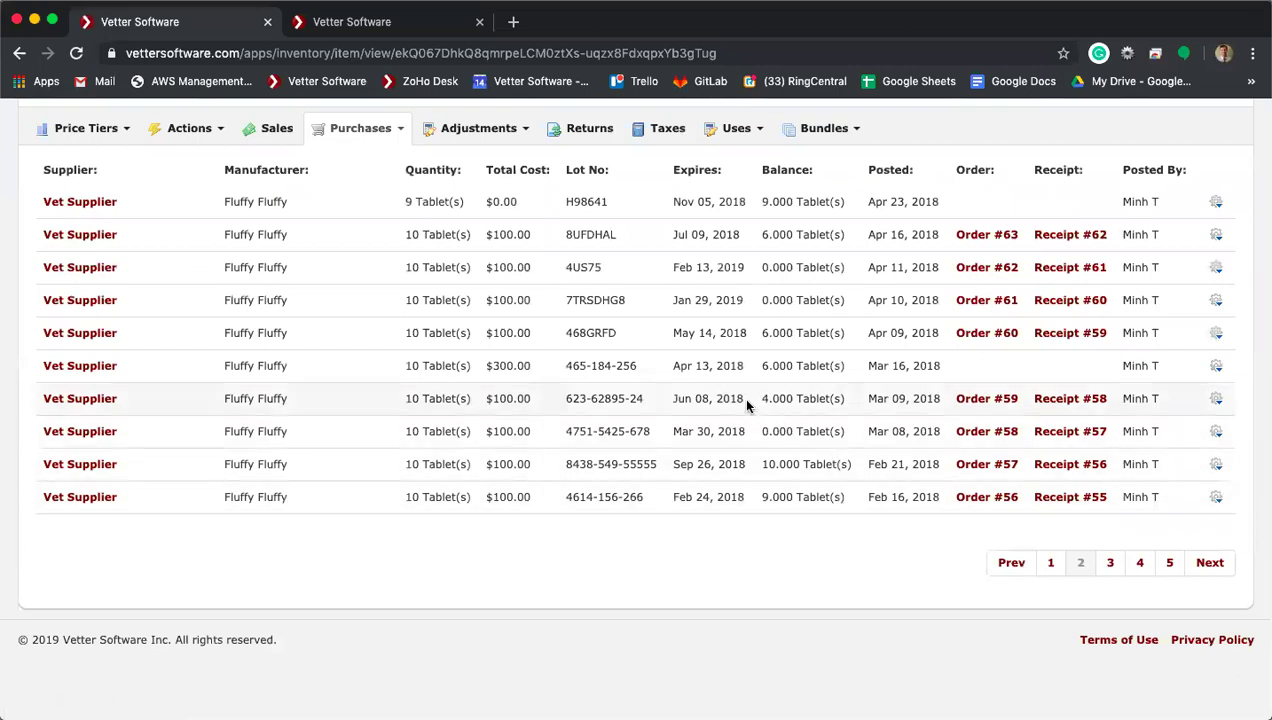
{"action": "left_click_drag", "start_coordinate": [745, 400], "coordinate": [672, 399]}
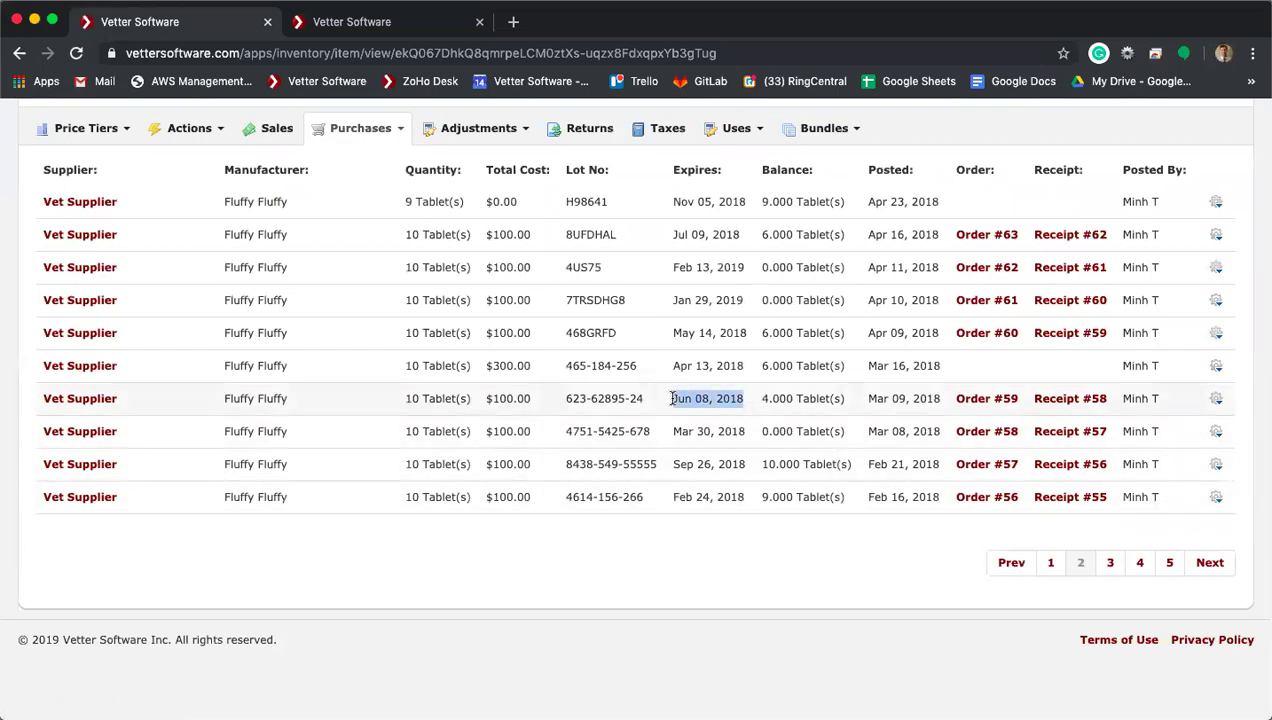
{"action": "double_click", "coordinate": [795, 401]}
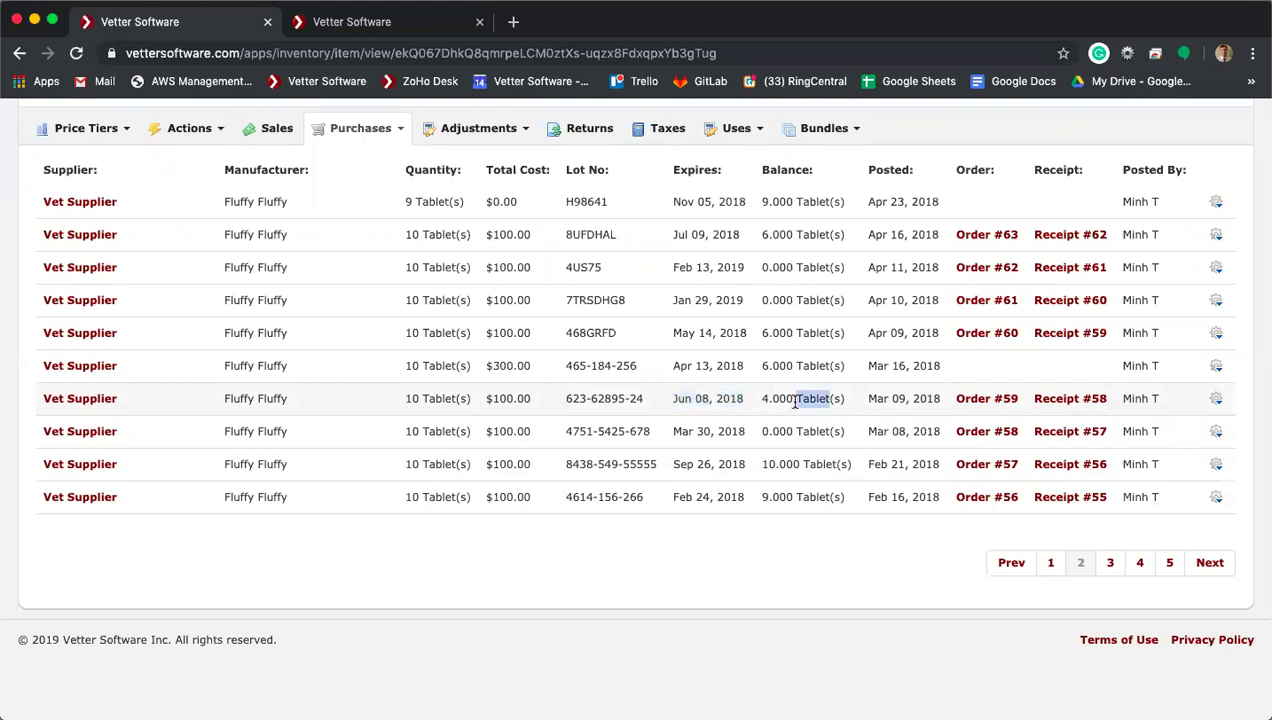
{"action": "left_click", "coordinate": [740, 400]}
{"action": "left_click", "coordinate": [1221, 401]}
{"action": "left_click", "coordinate": [1152, 449]}
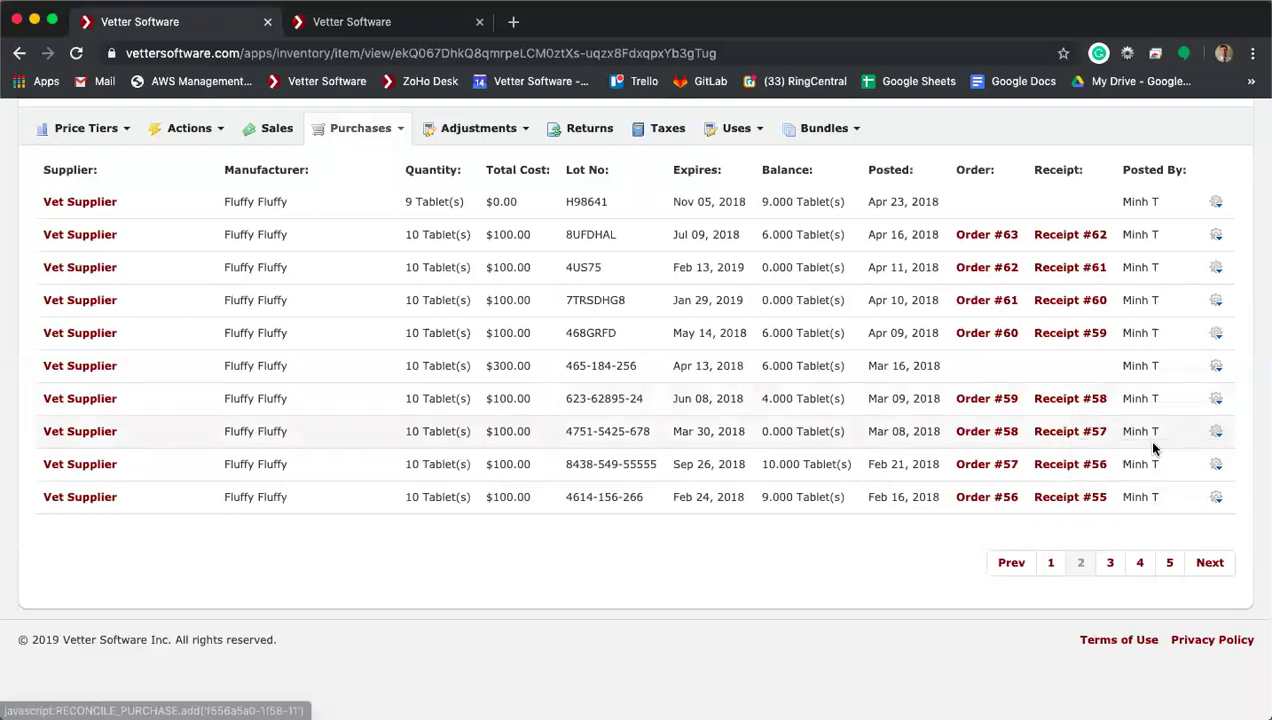
{"action": "type", "text": "0"}
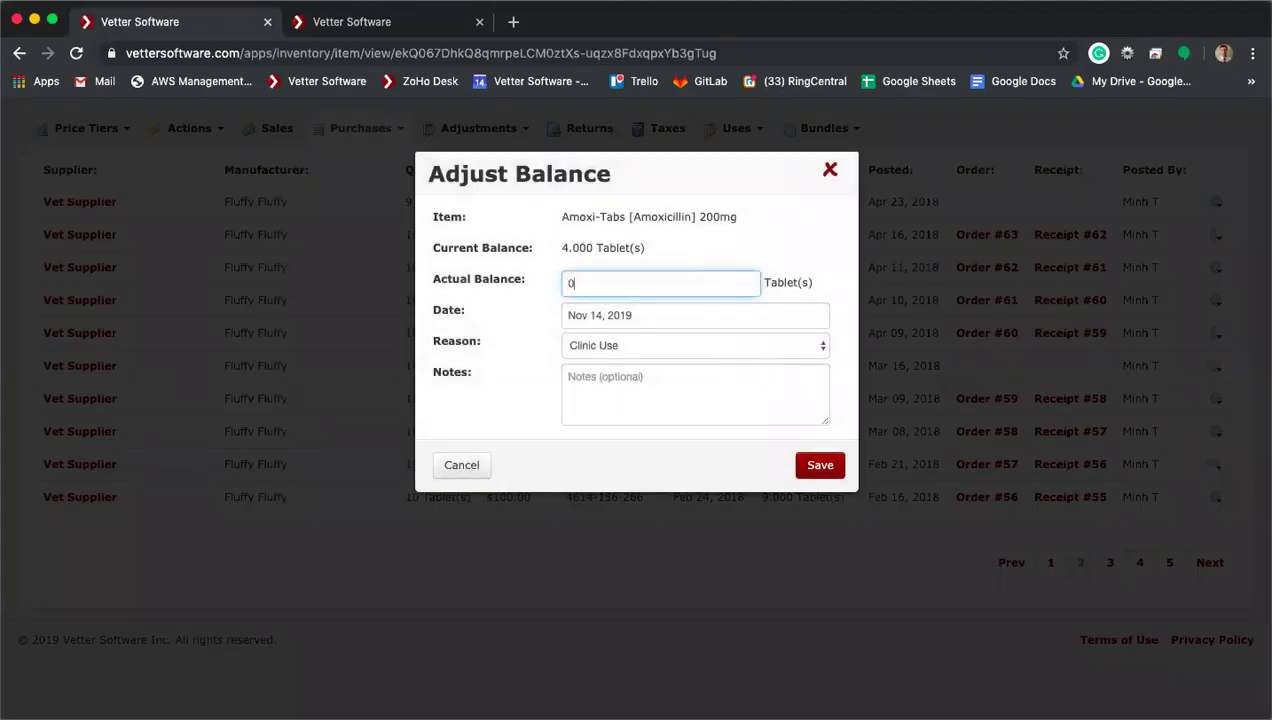
{"action": "left_click", "coordinate": [613, 344]}
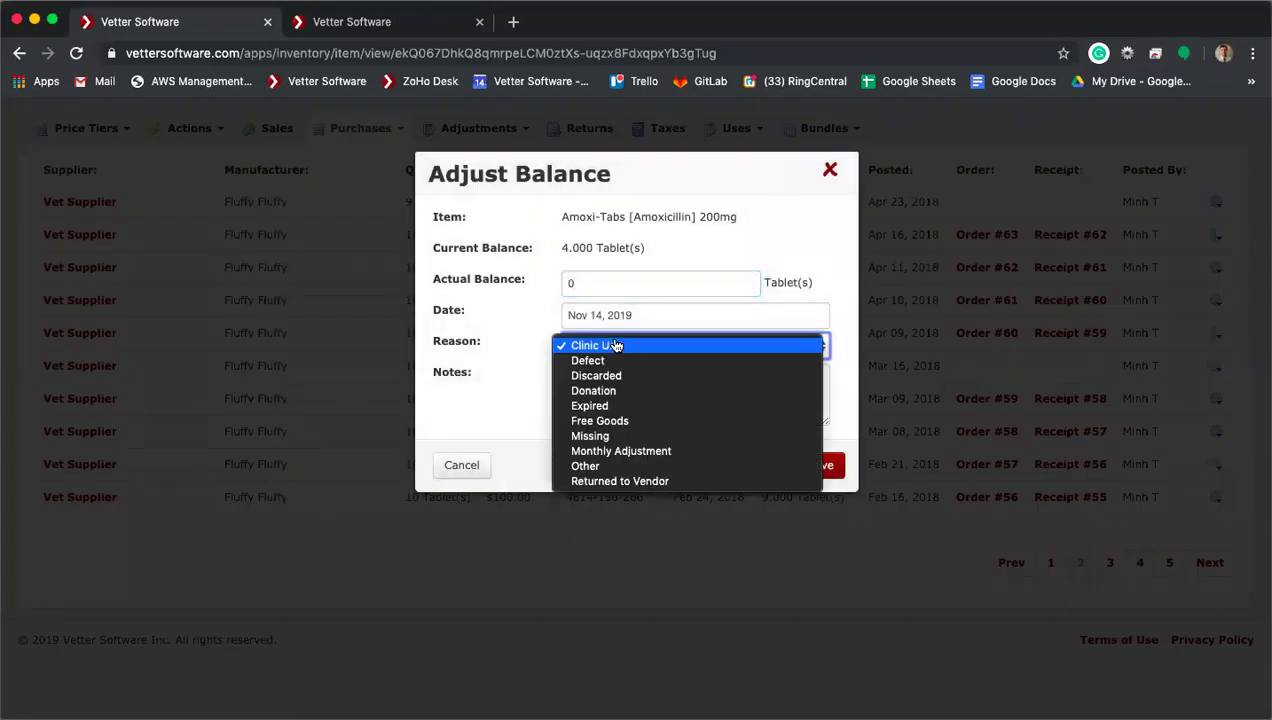
{"action": "left_click", "coordinate": [612, 406]}
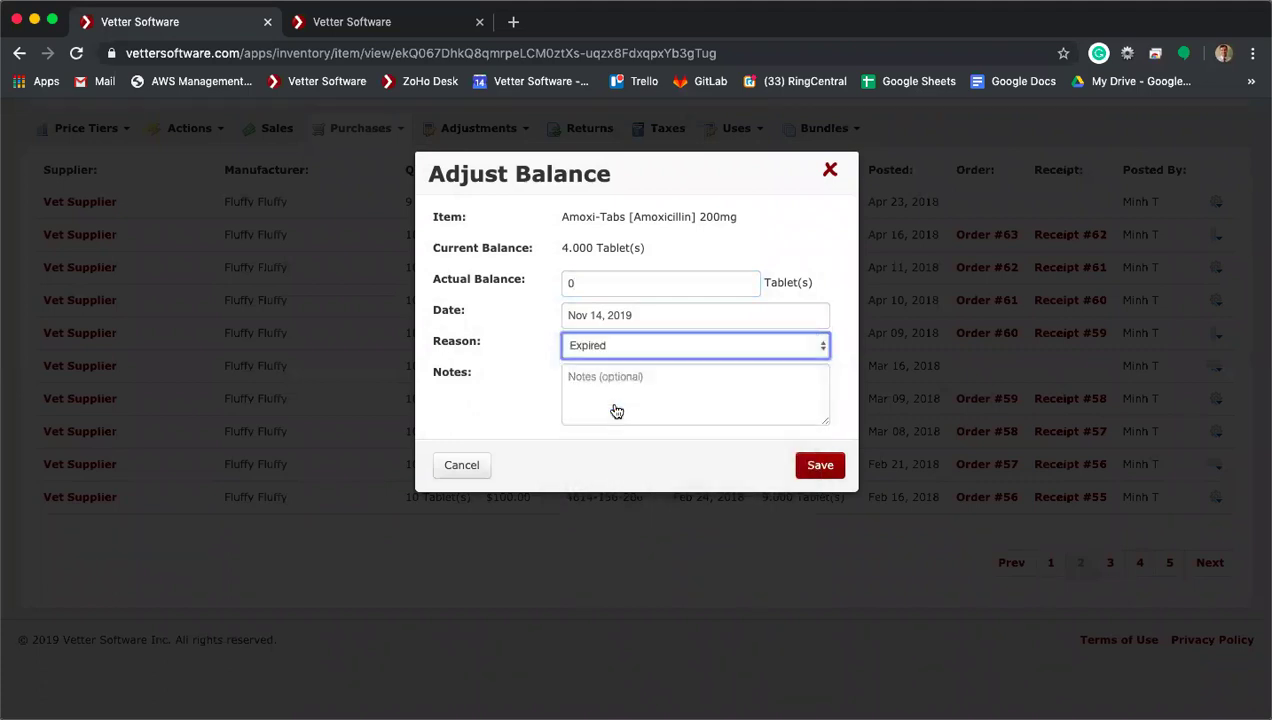
{"action": "left_click", "coordinate": [818, 465]}
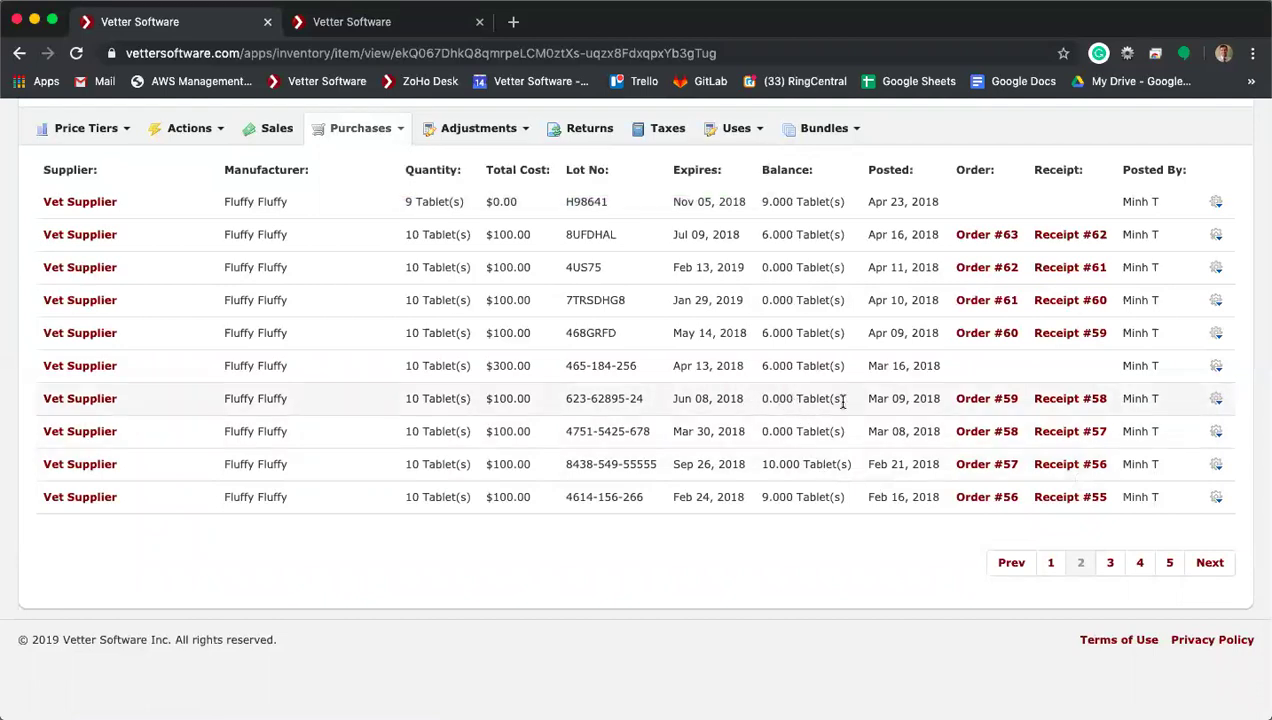
{"action": "left_click_drag", "start_coordinate": [818, 401], "coordinate": [763, 399]}
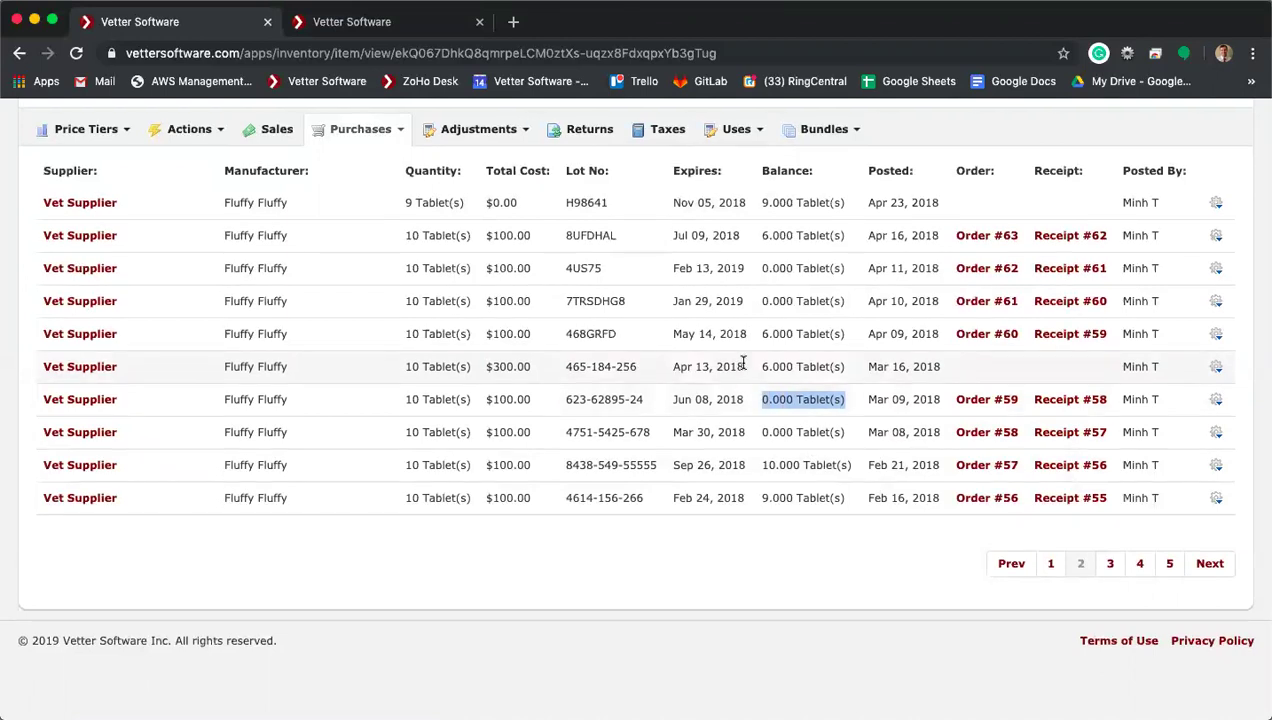
Step: Return to the inventory dashboard, filter the alerts to low balance ones, and examine the balance of My Brand New Item
{"action": "scroll", "coordinate": [744, 363], "scroll_direction": "up", "scroll_amount": 5}
{"action": "left_click", "coordinate": [389, 133]}
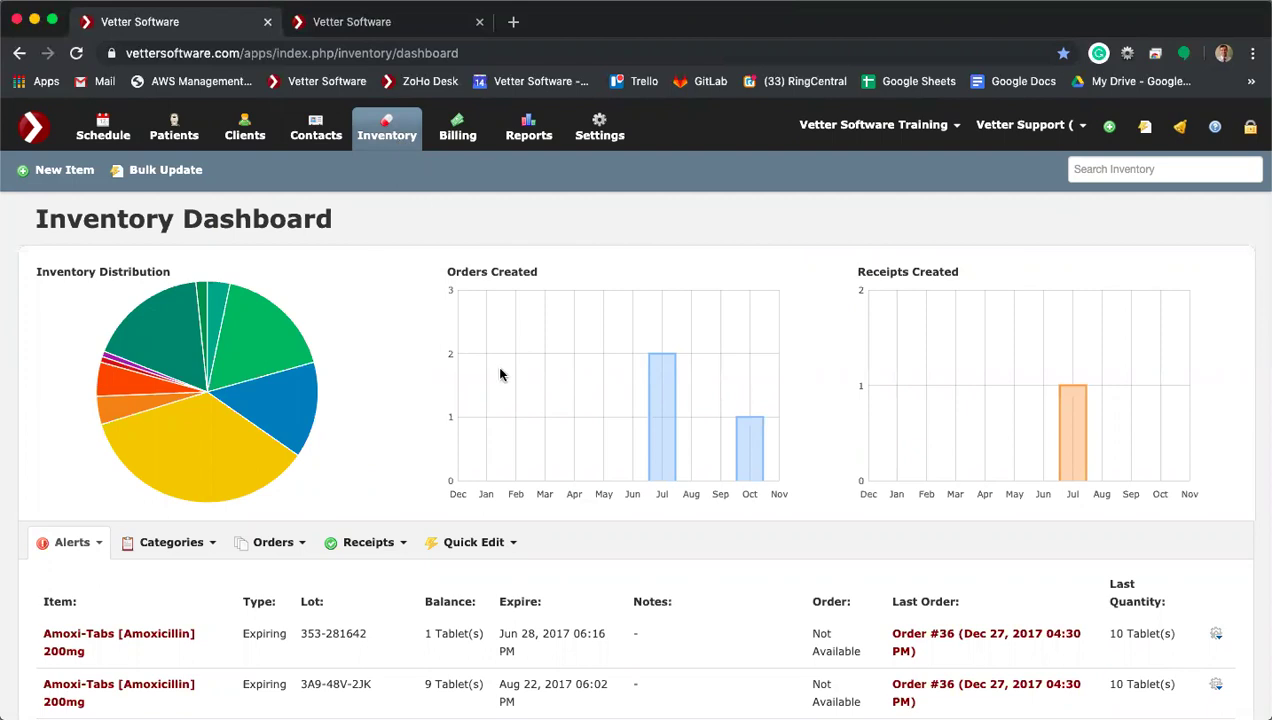
{"action": "scroll", "coordinate": [500, 374], "scroll_direction": "down", "scroll_amount": 1}
{"action": "scroll", "coordinate": [500, 374], "scroll_direction": "up", "scroll_amount": 1}
{"action": "scroll", "coordinate": [406, 355], "scroll_direction": "down", "scroll_amount": 5}
{"action": "scroll", "coordinate": [386, 355], "scroll_direction": "up", "scroll_amount": 5}
{"action": "left_click", "coordinate": [80, 545]}
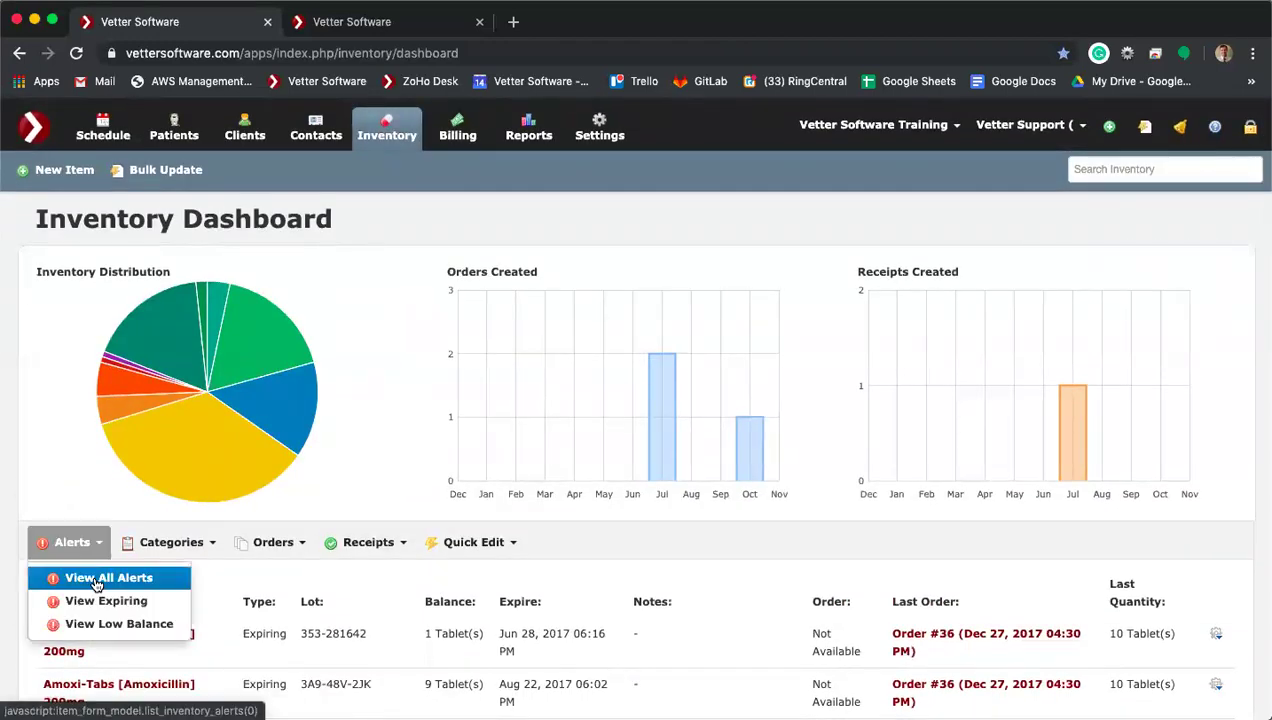
{"action": "left_click", "coordinate": [95, 623]}
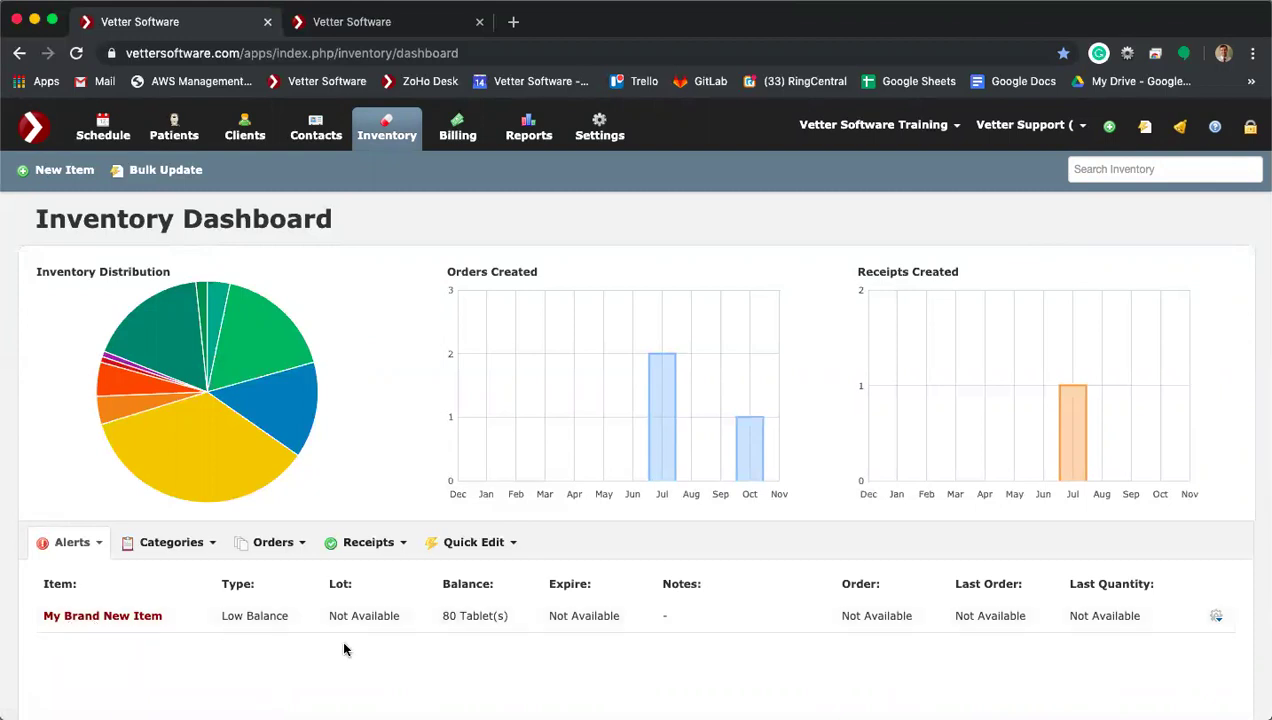
{"action": "double_click", "coordinate": [465, 617]}
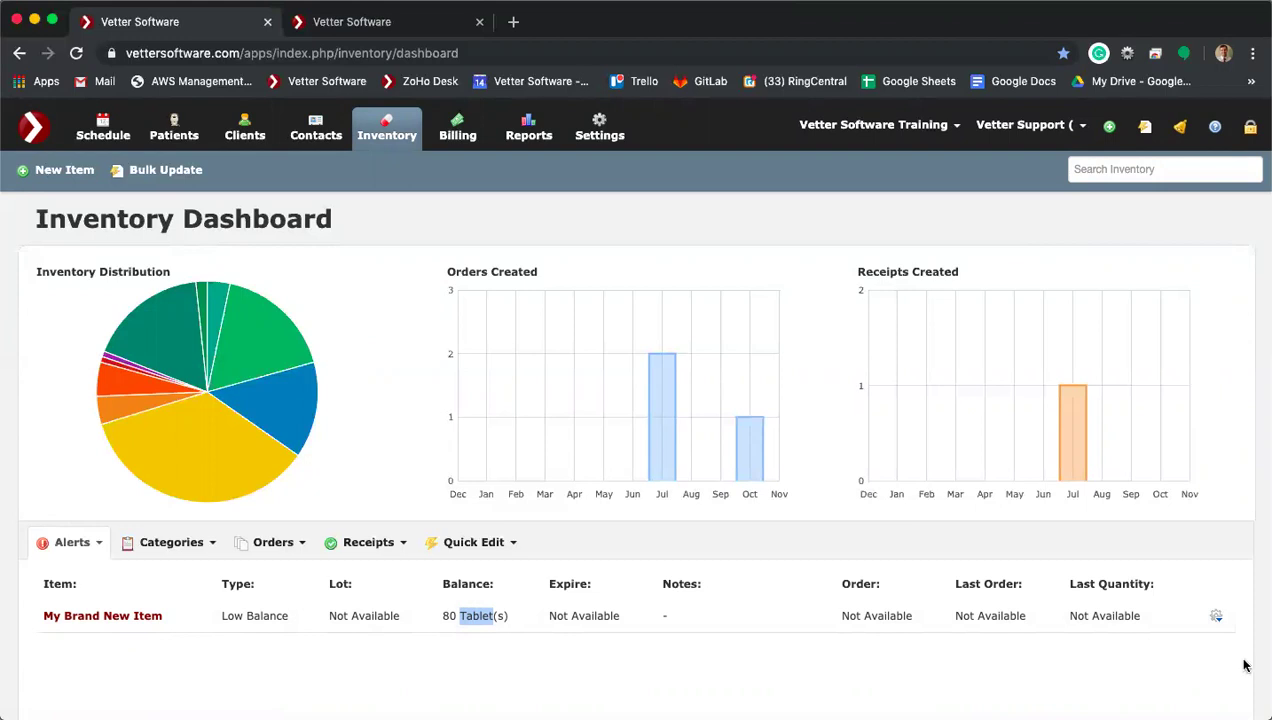
Step: Start a new purchase for My Brand New Item from its alert, choose the supplier My New Supplier, and discard it
{"action": "left_click", "coordinate": [1216, 617]}
{"action": "left_click", "coordinate": [1193, 644]}
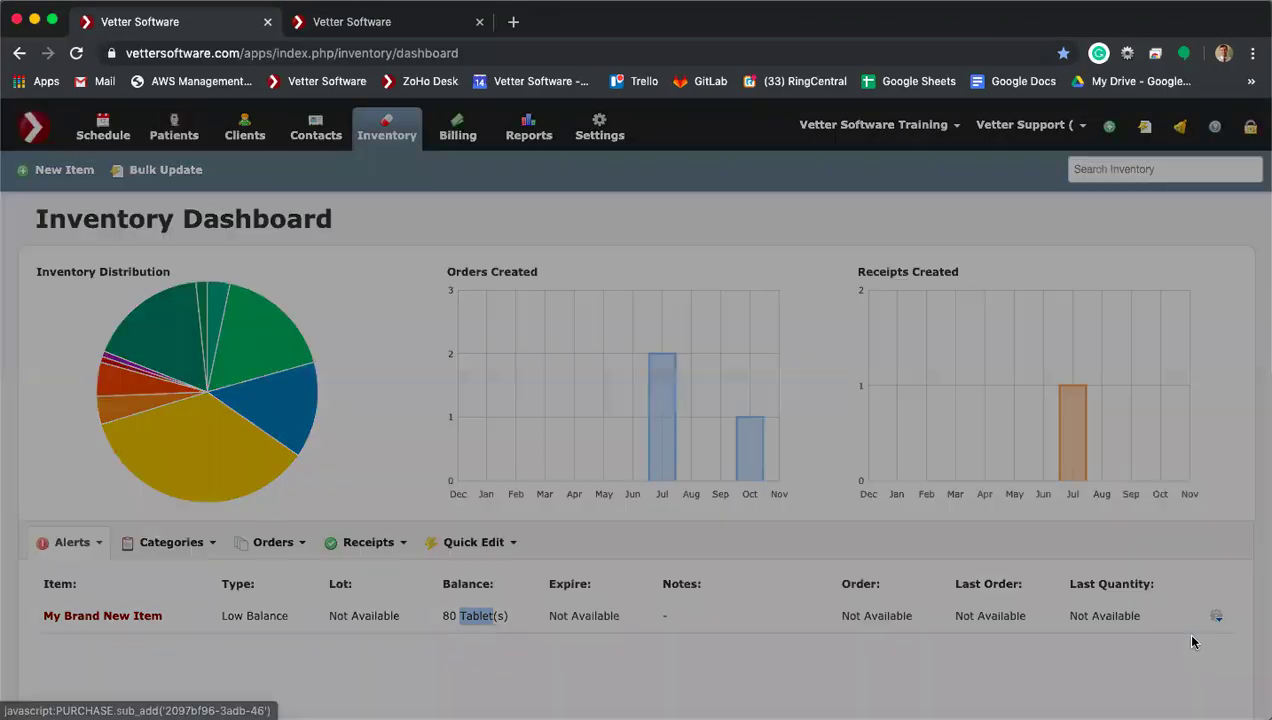
{"action": "left_click", "coordinate": [630, 251]}
{"action": "left_click", "coordinate": [612, 353]}
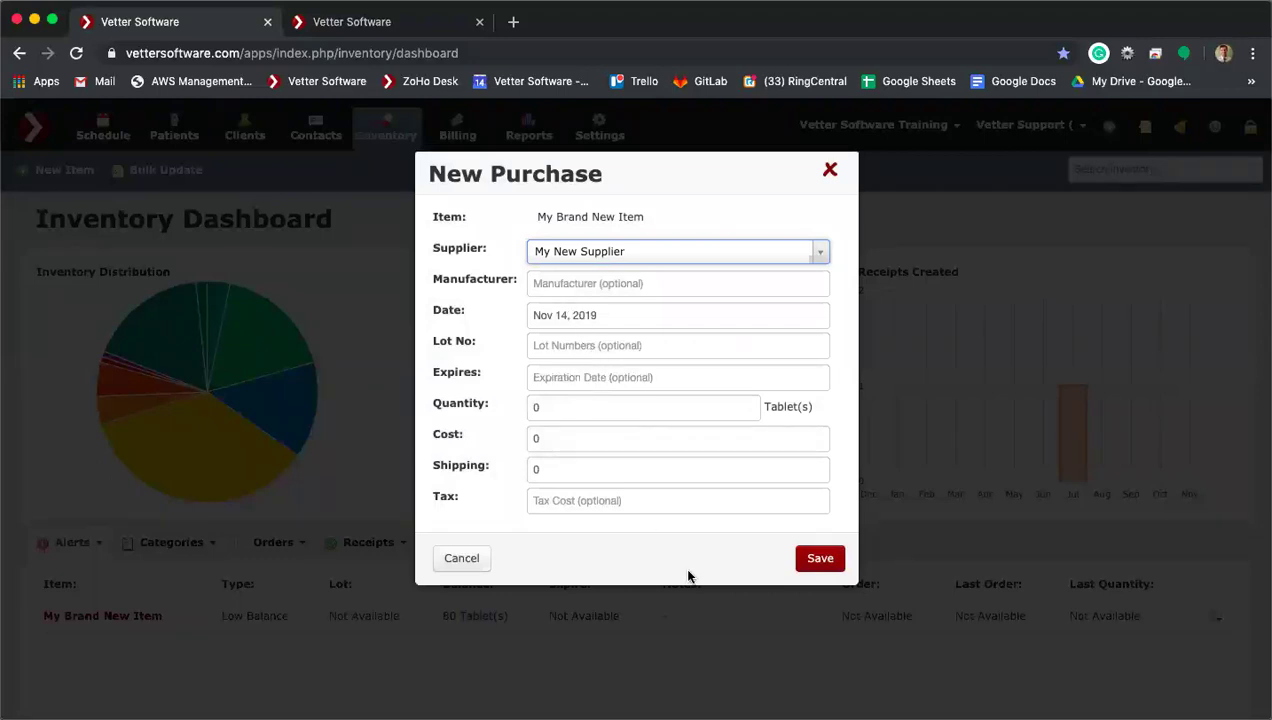
{"action": "left_click", "coordinate": [830, 170]}
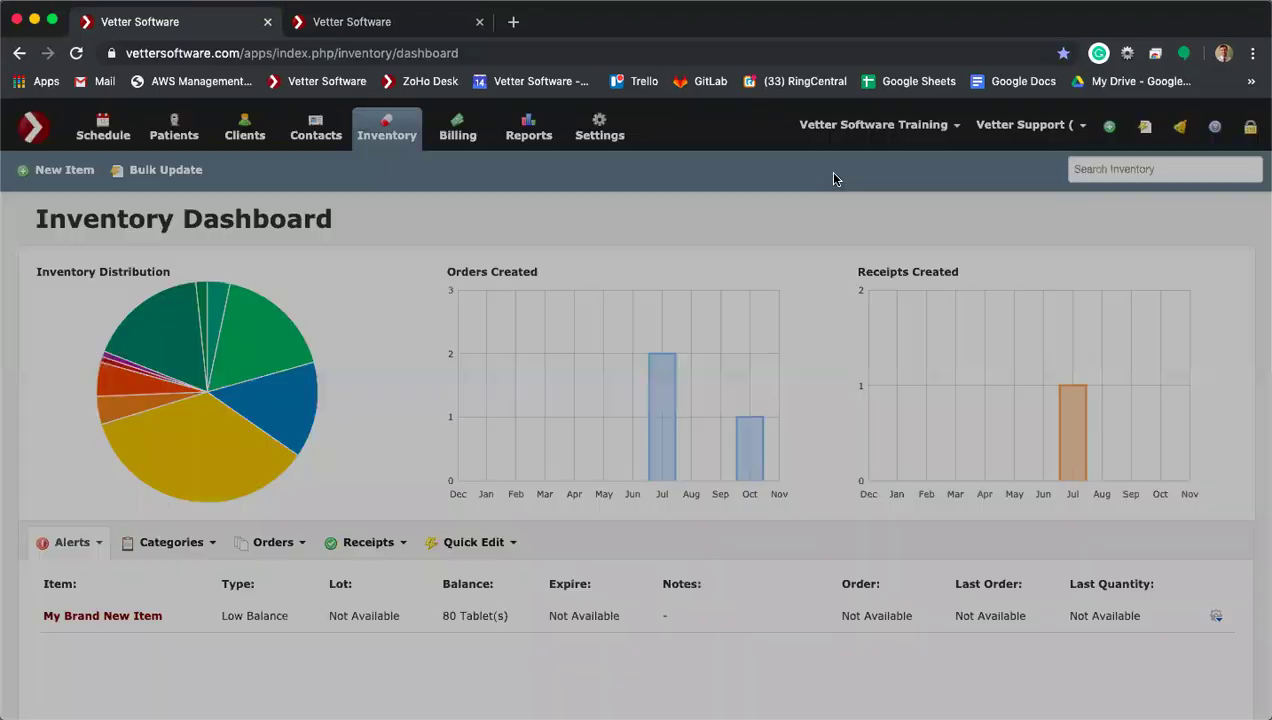
Step: Examine the available options and the lot entry of the My Brand New Item low balance alert
{"action": "left_click", "coordinate": [1216, 620]}
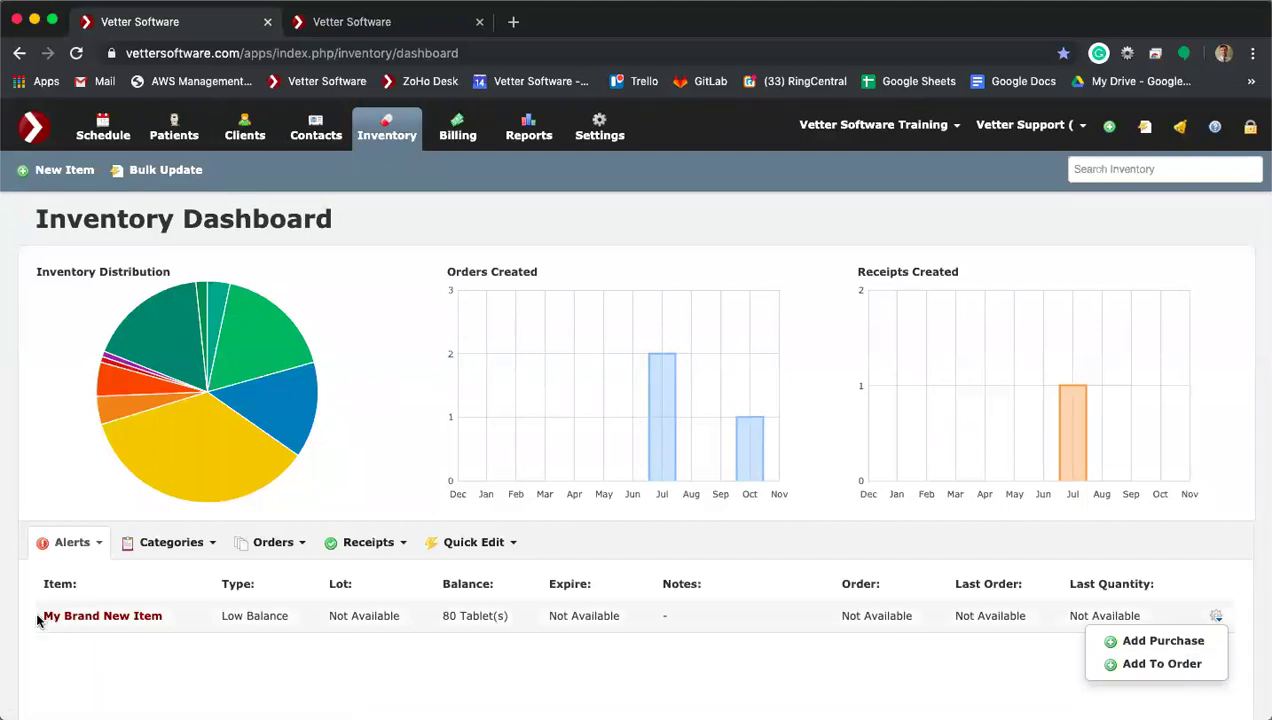
{"action": "left_click_drag", "start_coordinate": [37, 618], "coordinate": [323, 654]}
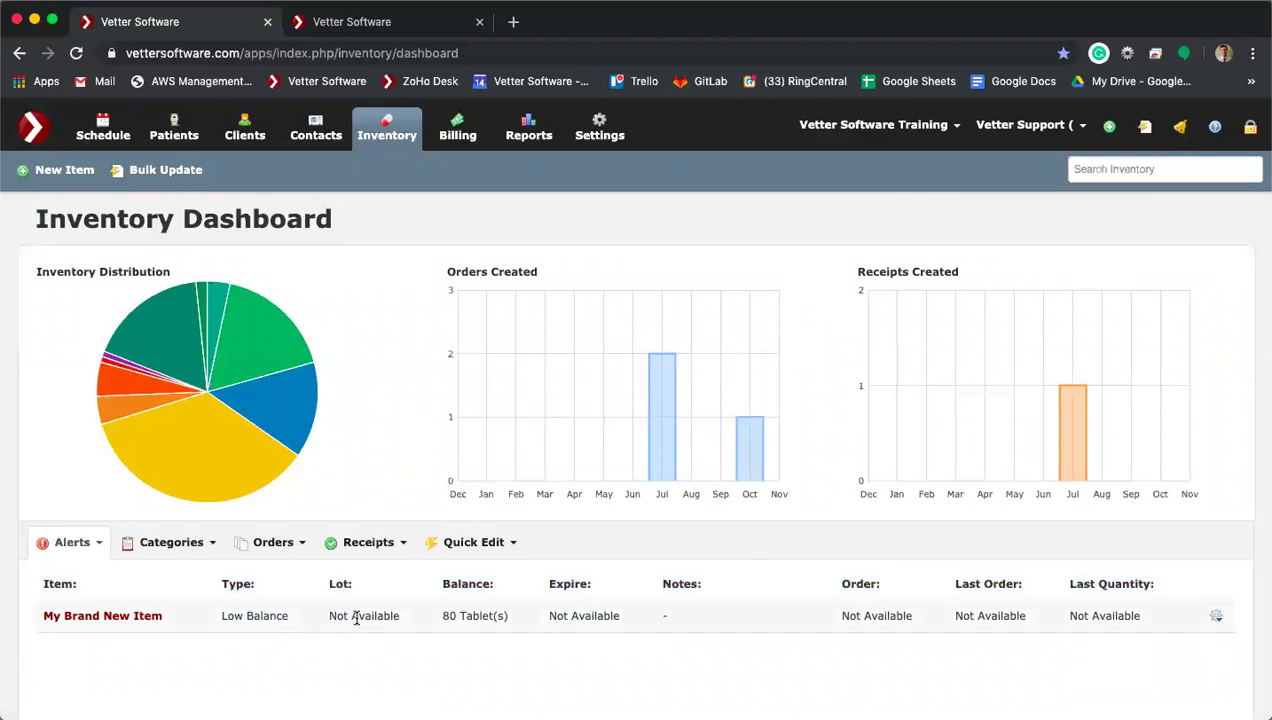
{"action": "double_click", "coordinate": [356, 615]}
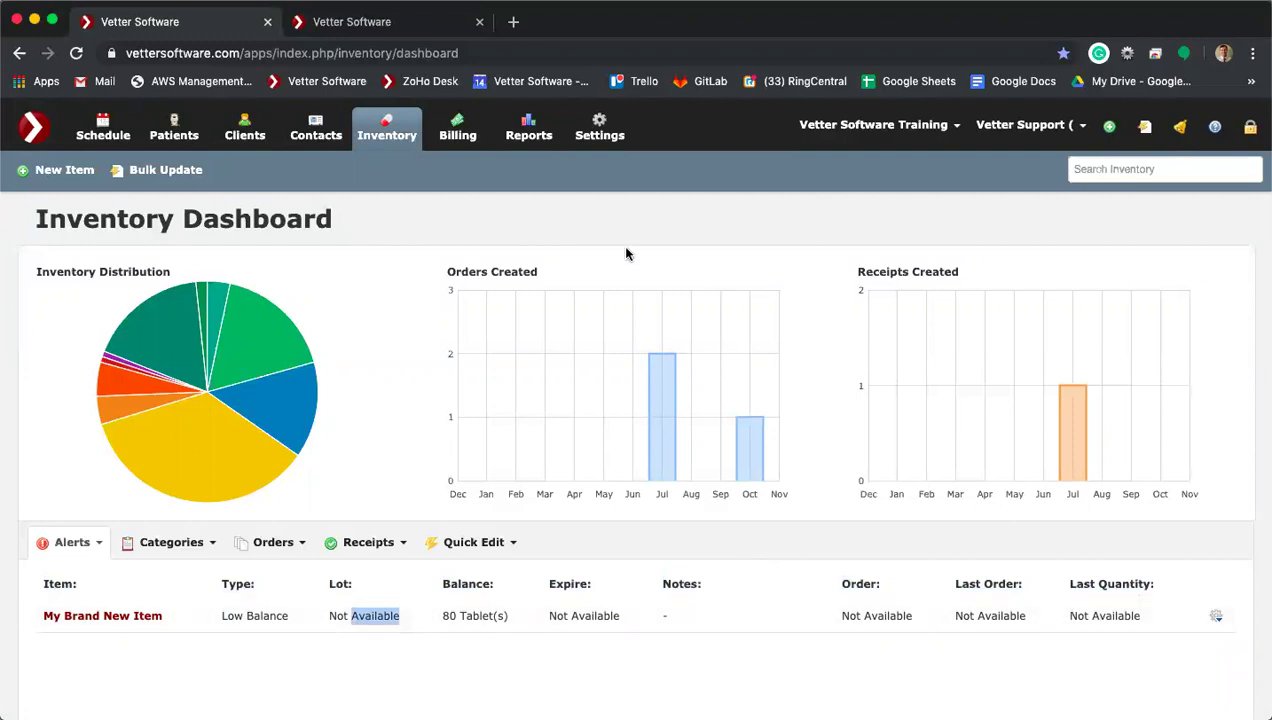
Step: Reload the inventory dashboard and open the Rabies Large Animal item from the recently viewed records
{"action": "left_click", "coordinate": [375, 125]}
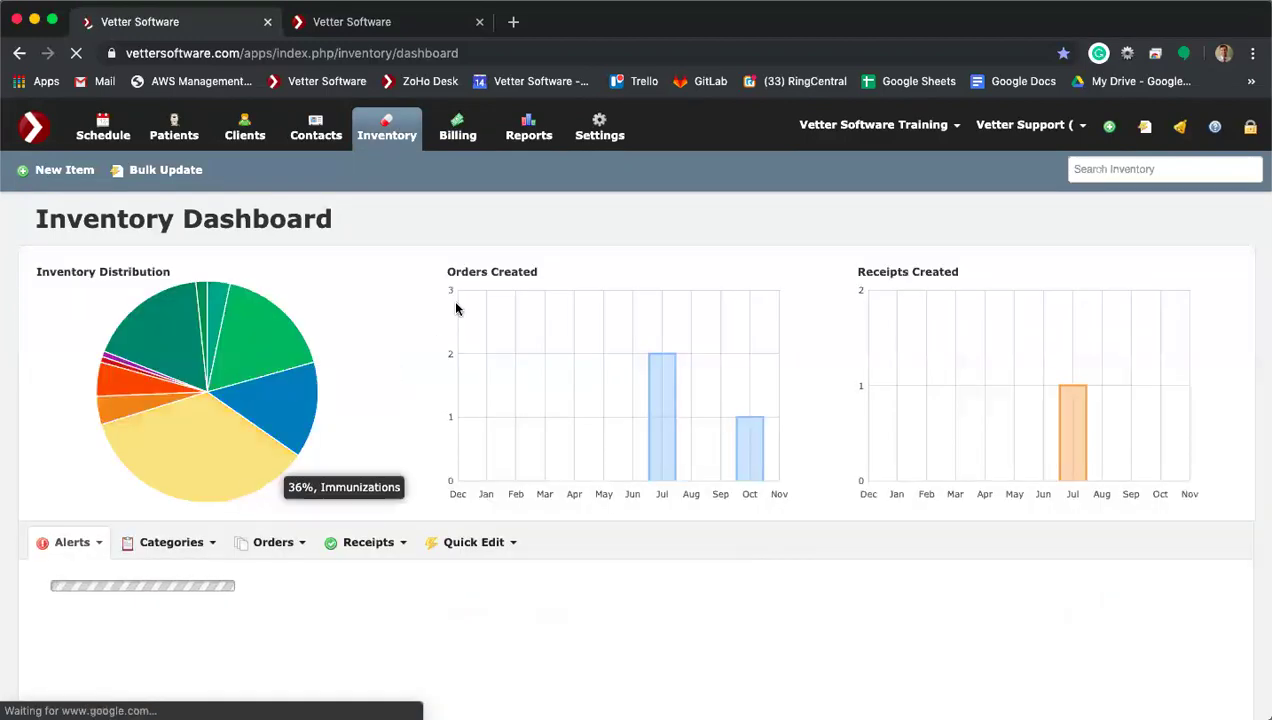
{"action": "left_click", "coordinate": [1145, 127]}
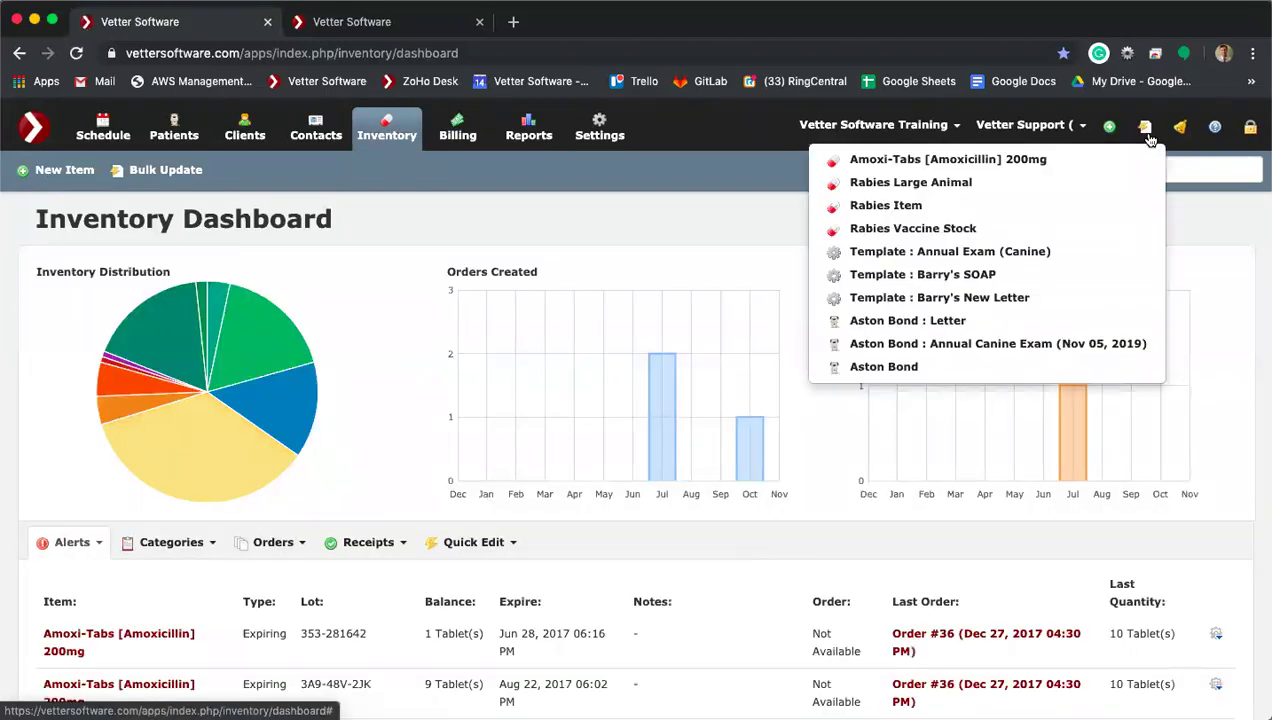
{"action": "left_click", "coordinate": [983, 182]}
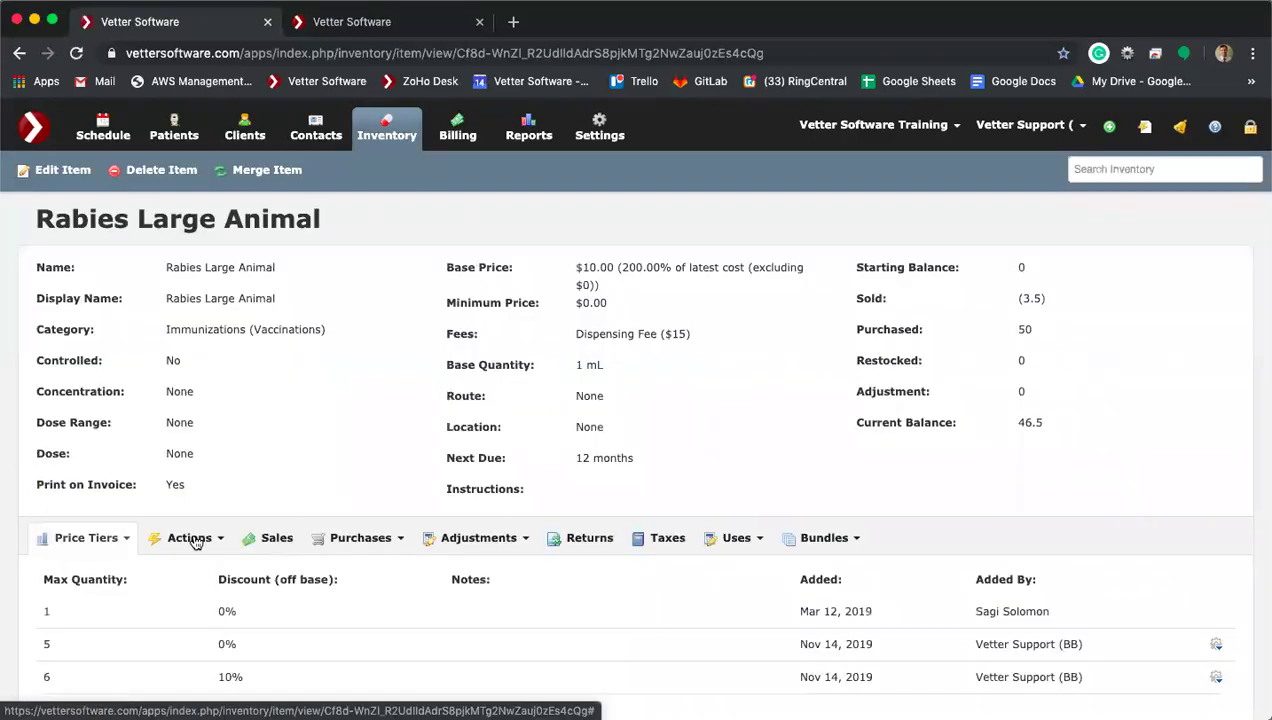
Step: Start a new action for Rabies Large Animal, choose Disable reminder, and search the items to disable for "rabi"
{"action": "left_click", "coordinate": [196, 540]}
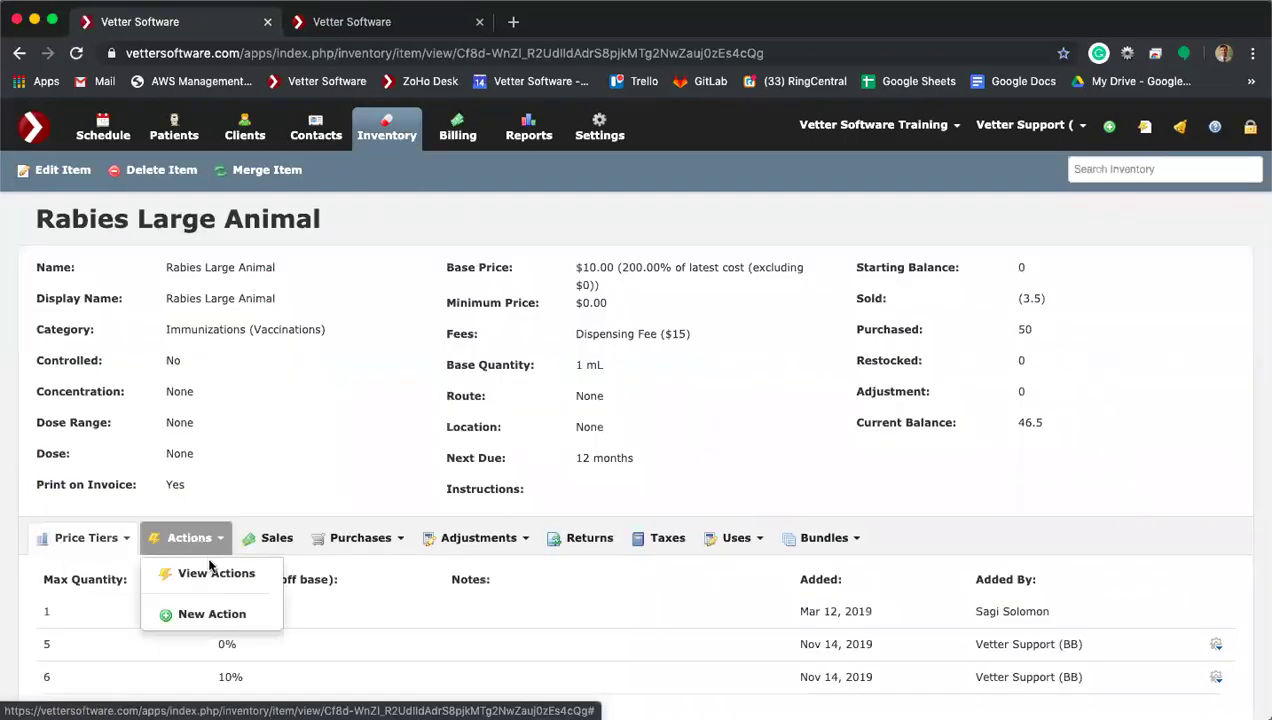
{"action": "left_click", "coordinate": [213, 612]}
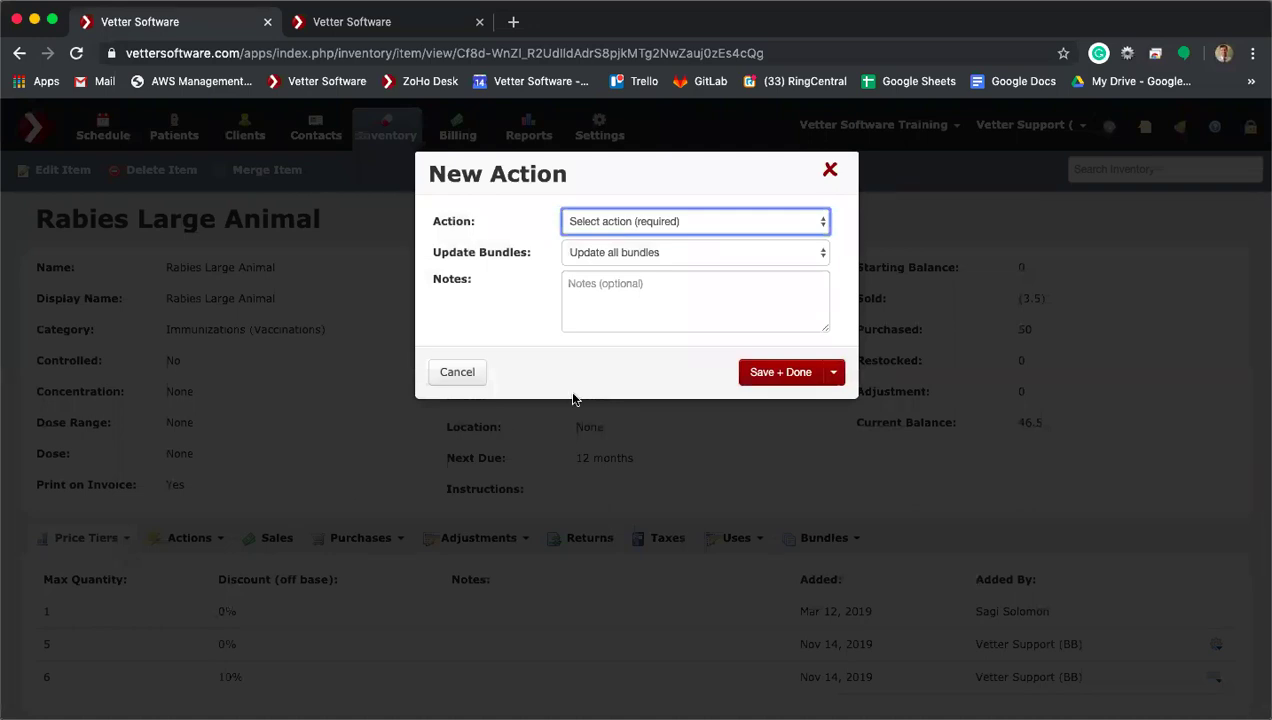
{"action": "left_click", "coordinate": [673, 223]}
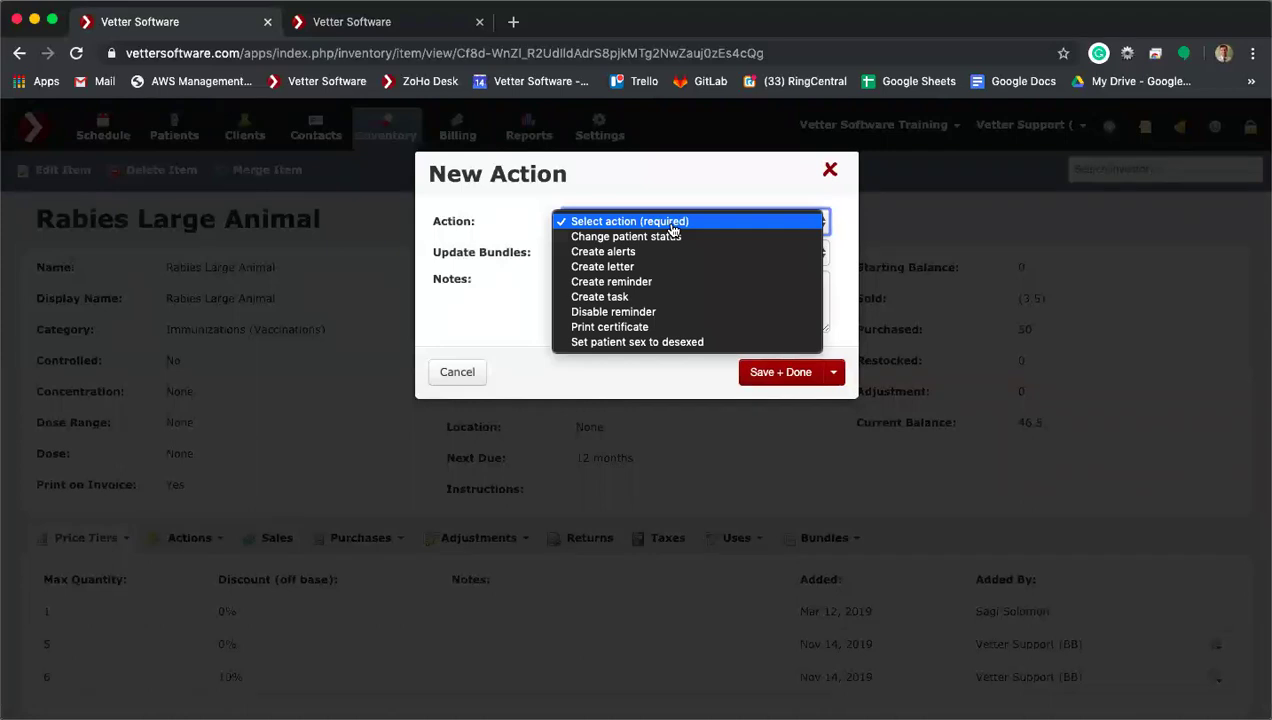
{"action": "left_click", "coordinate": [648, 313]}
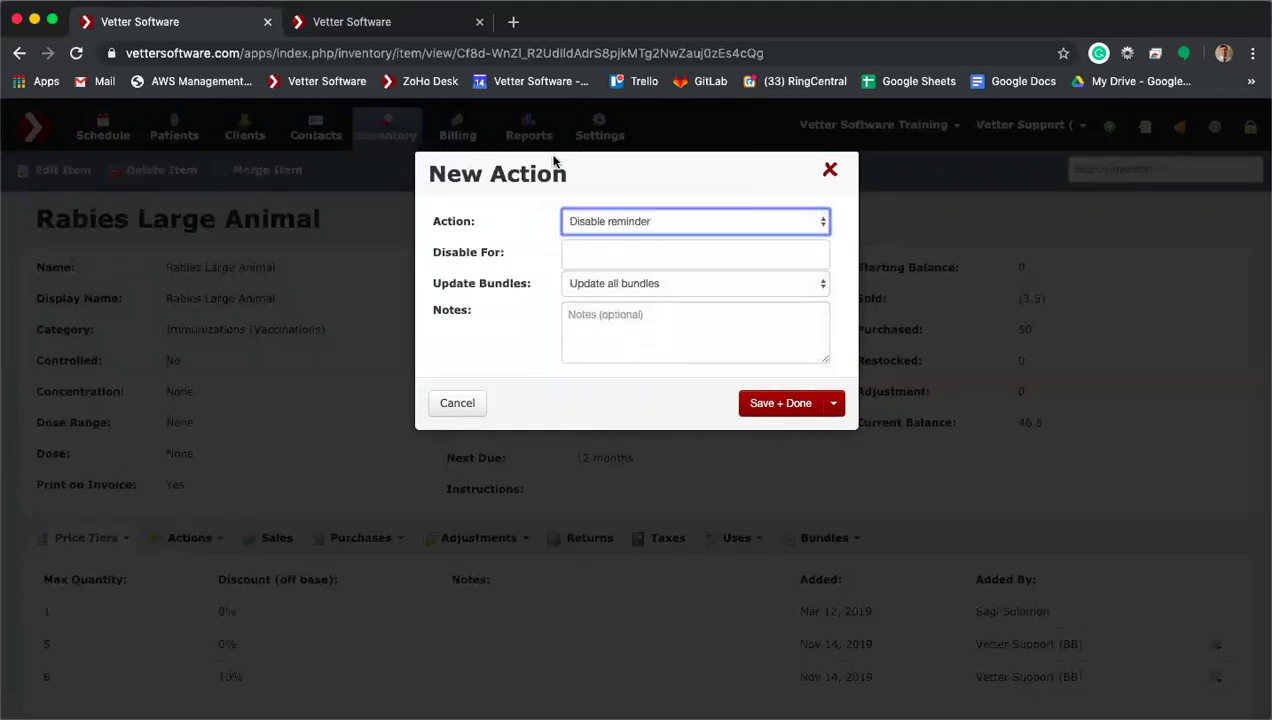
{"action": "left_click", "coordinate": [583, 254]}
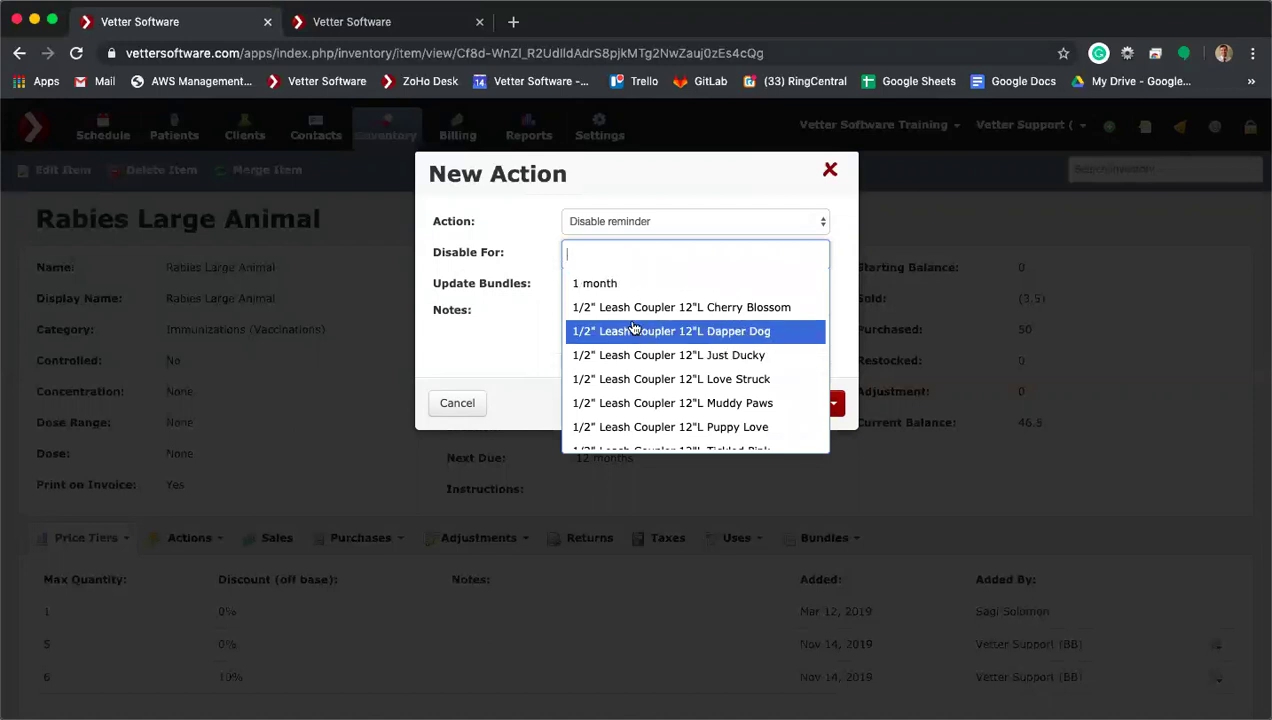
{"action": "type", "text": "rabi"}
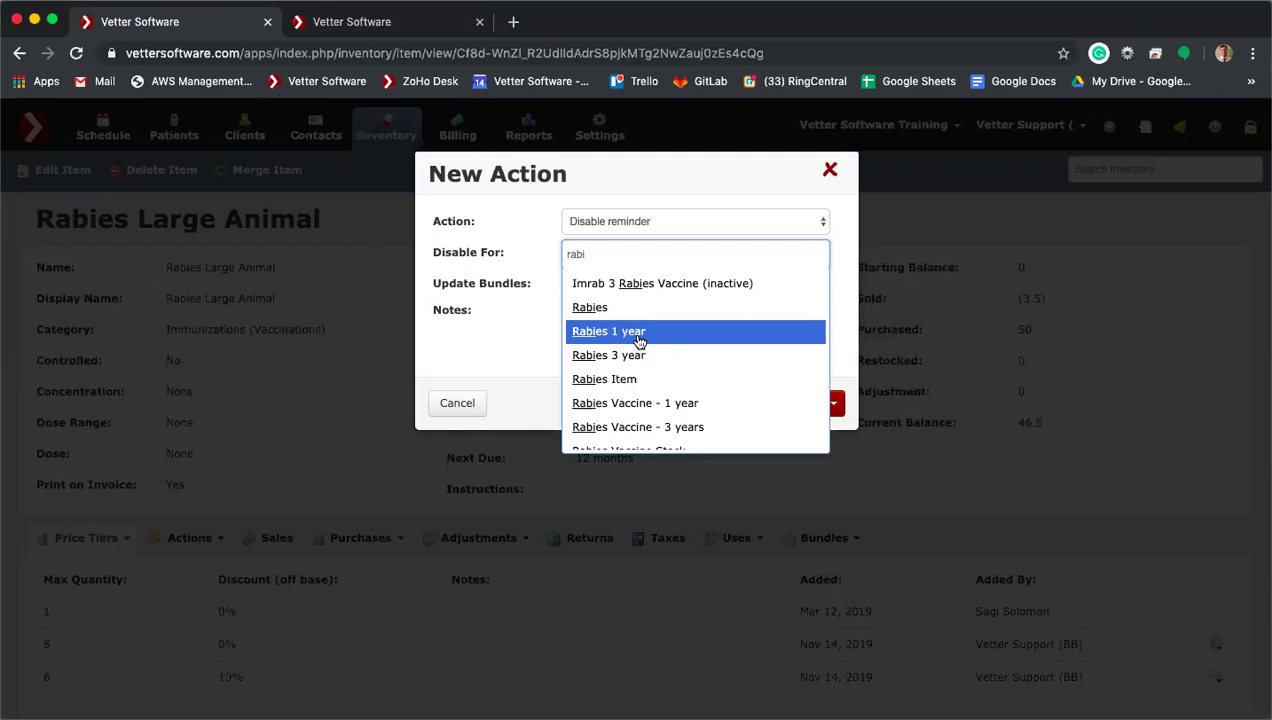
{"action": "left_click", "coordinate": [462, 314]}
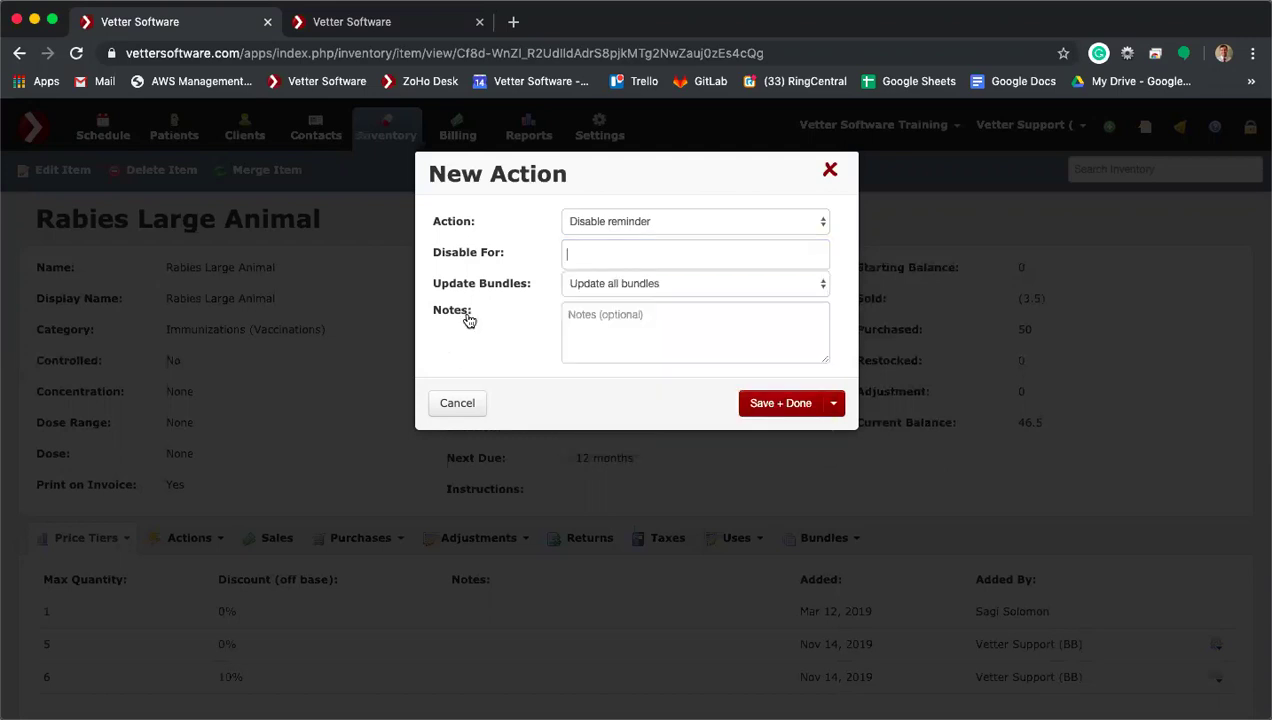
Step: Switch the new action to Create task, examine its due time units, and discard the action
{"action": "left_click", "coordinate": [605, 229]}
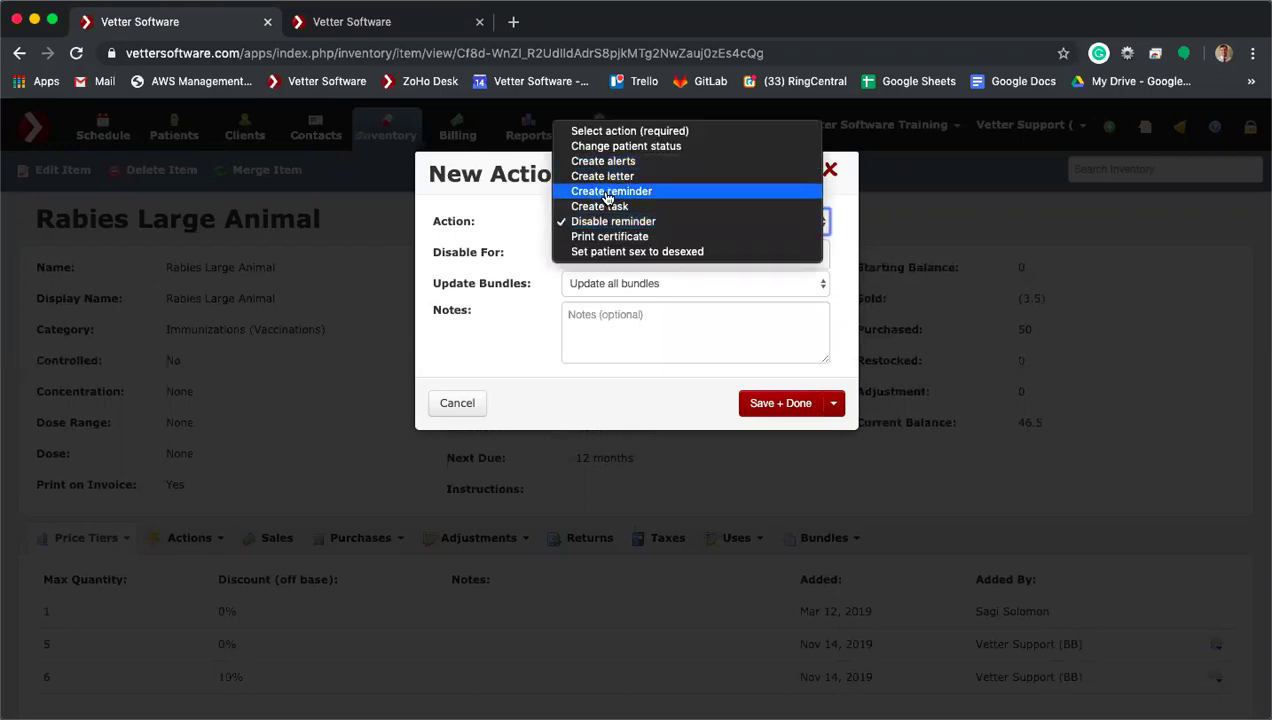
{"action": "left_click", "coordinate": [609, 207]}
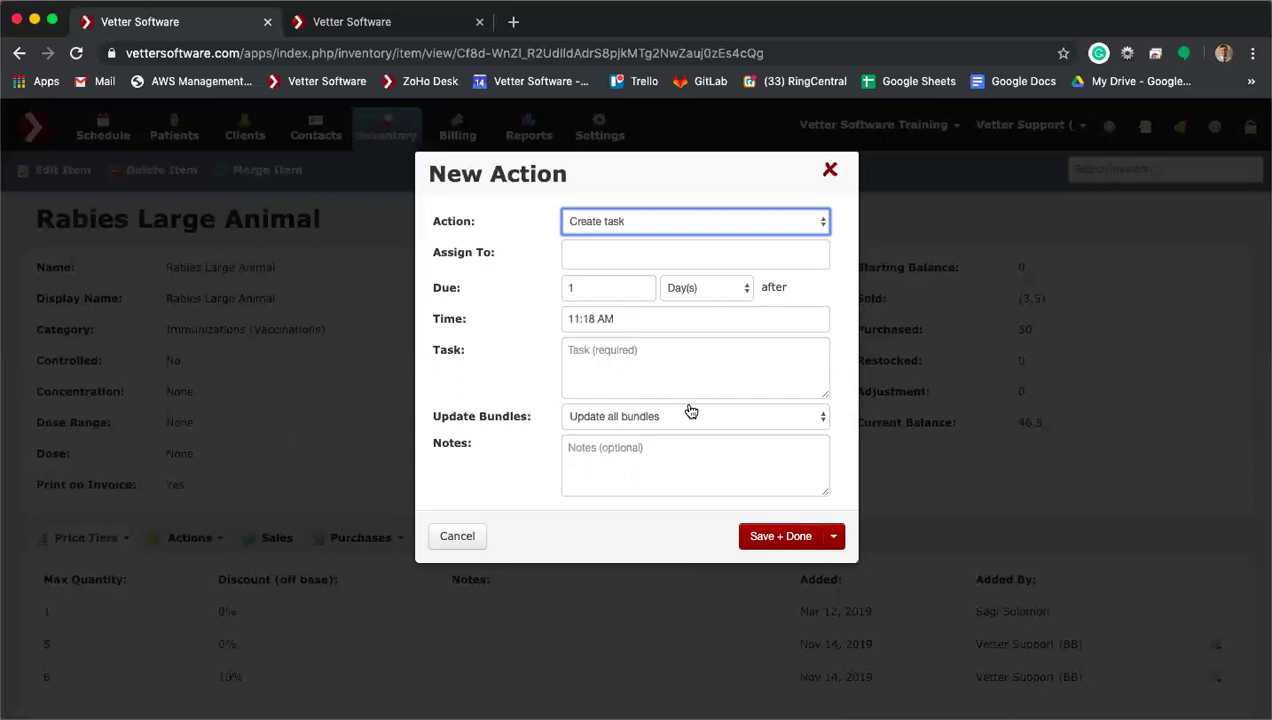
{"action": "left_click", "coordinate": [681, 292]}
{"action": "left_click", "coordinate": [830, 292]}
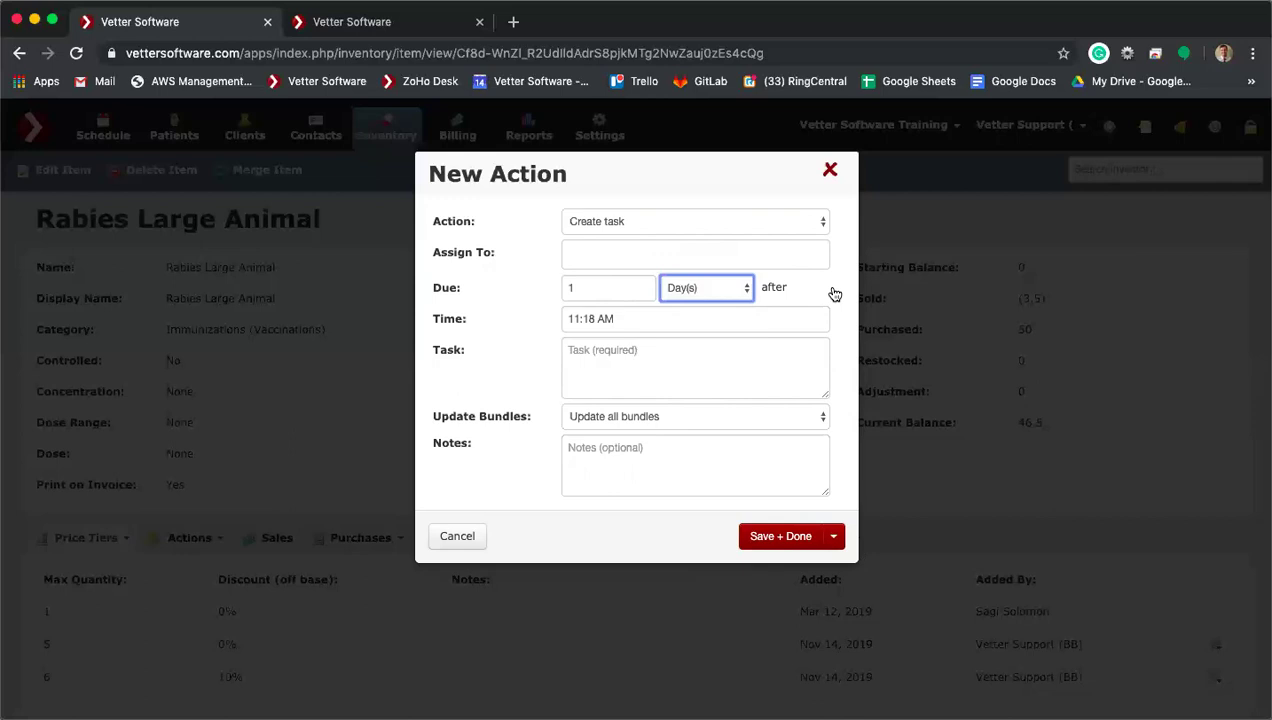
{"action": "left_click", "coordinate": [830, 170]}
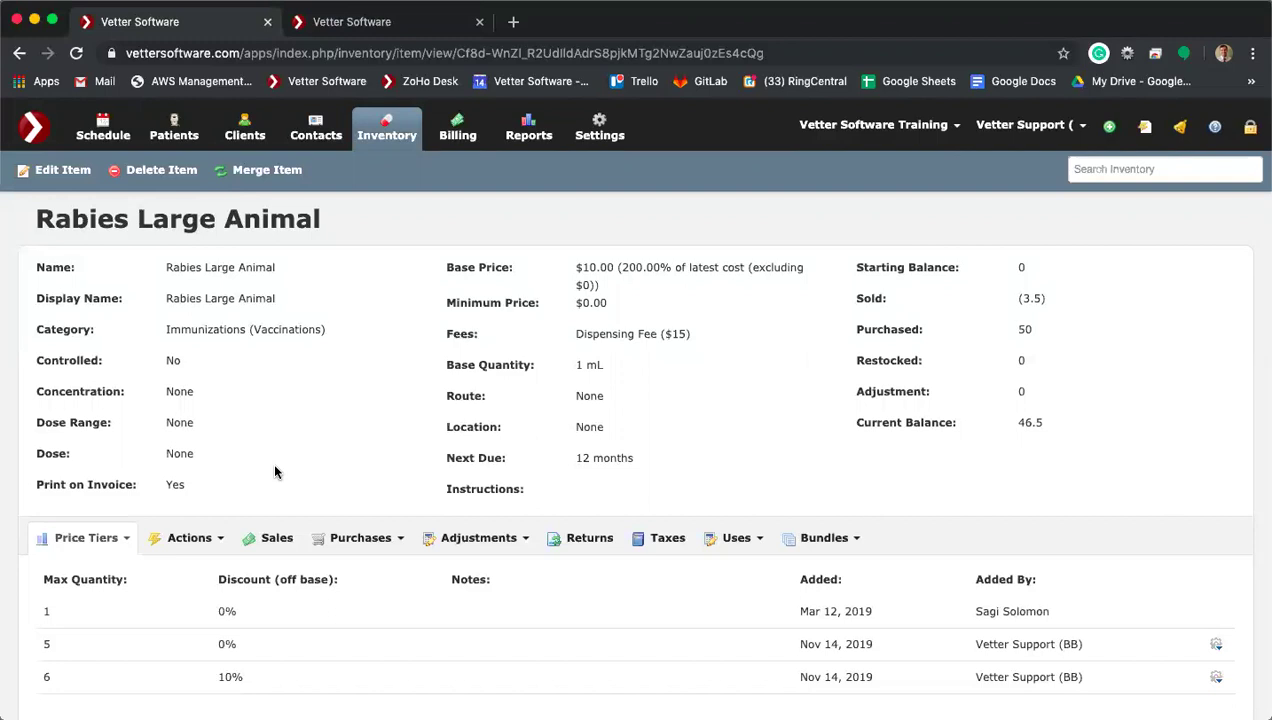
Step: Start a new purchase for Rabies Large Animal, examine the available suppliers, and discard the purchase
{"action": "left_click", "coordinate": [344, 540]}
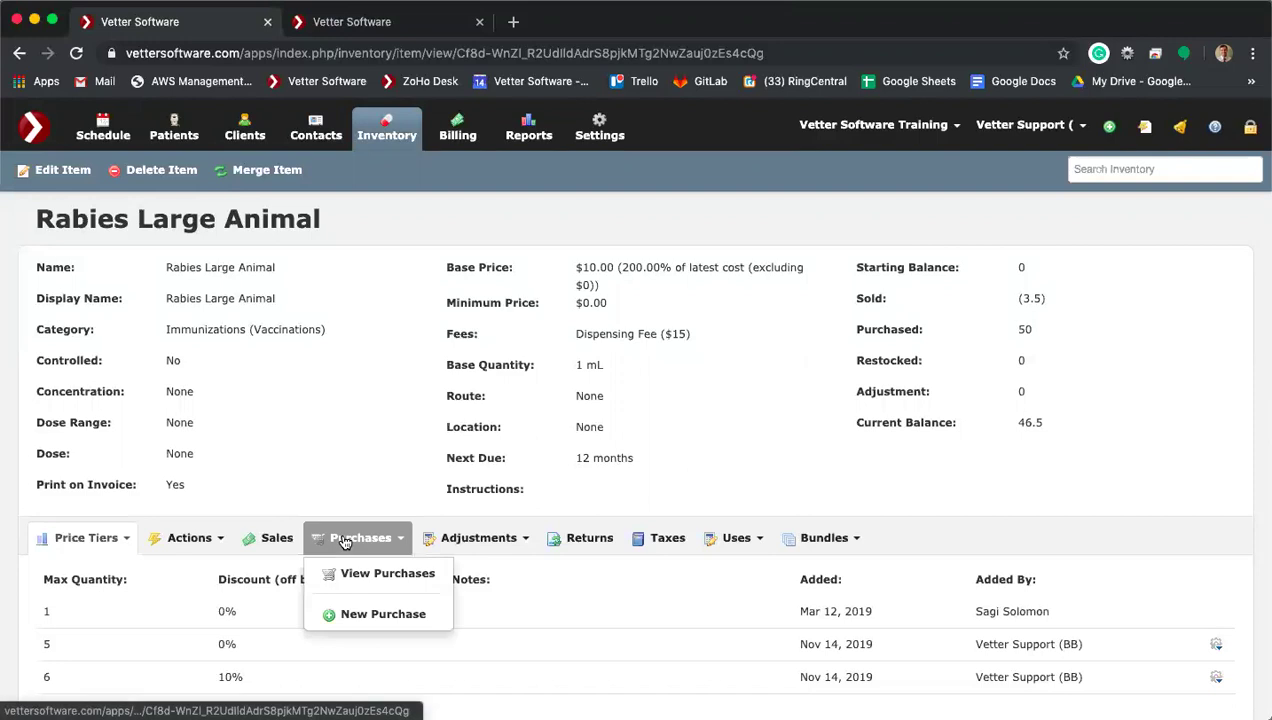
{"action": "left_click", "coordinate": [385, 615]}
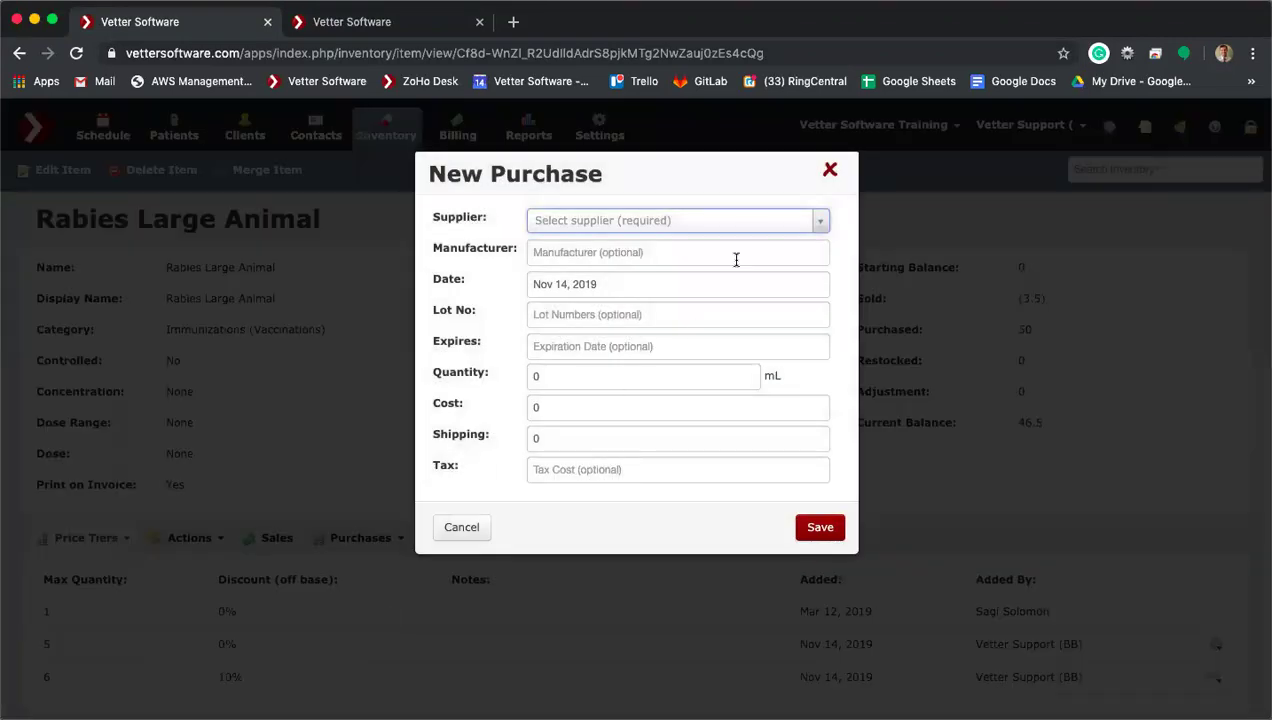
{"action": "left_click", "coordinate": [678, 220]}
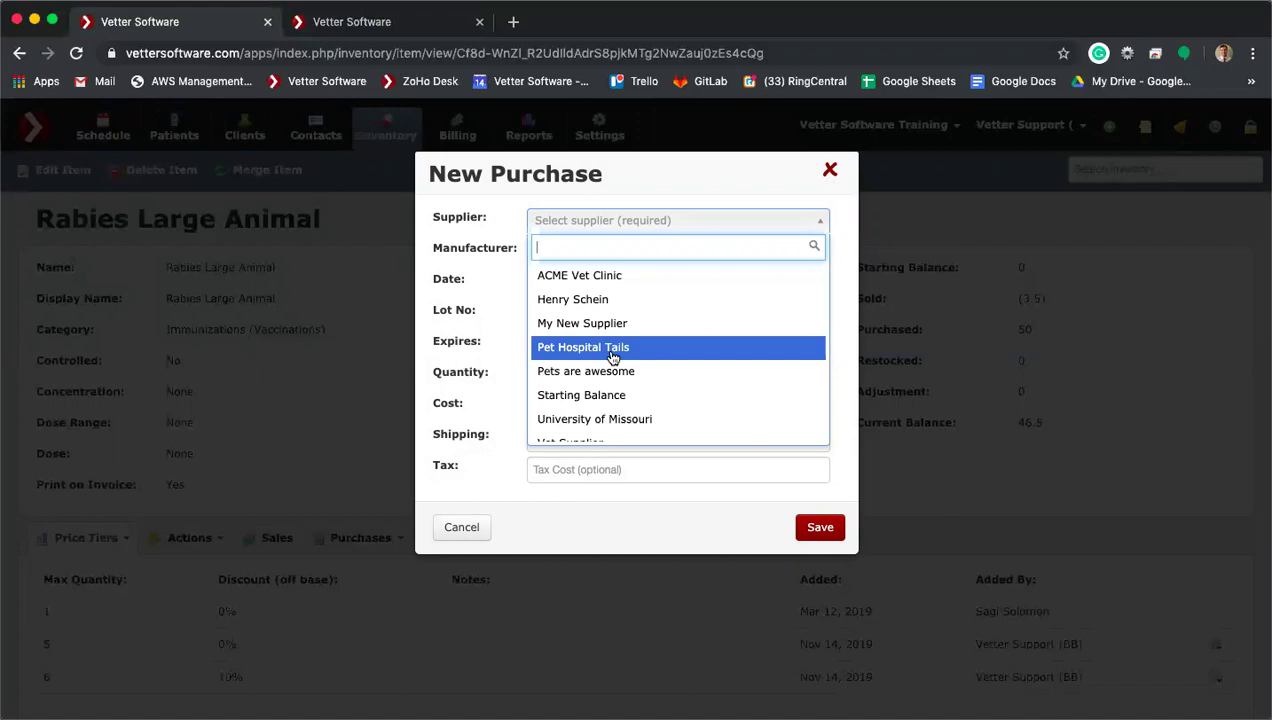
{"action": "left_click", "coordinate": [826, 175]}
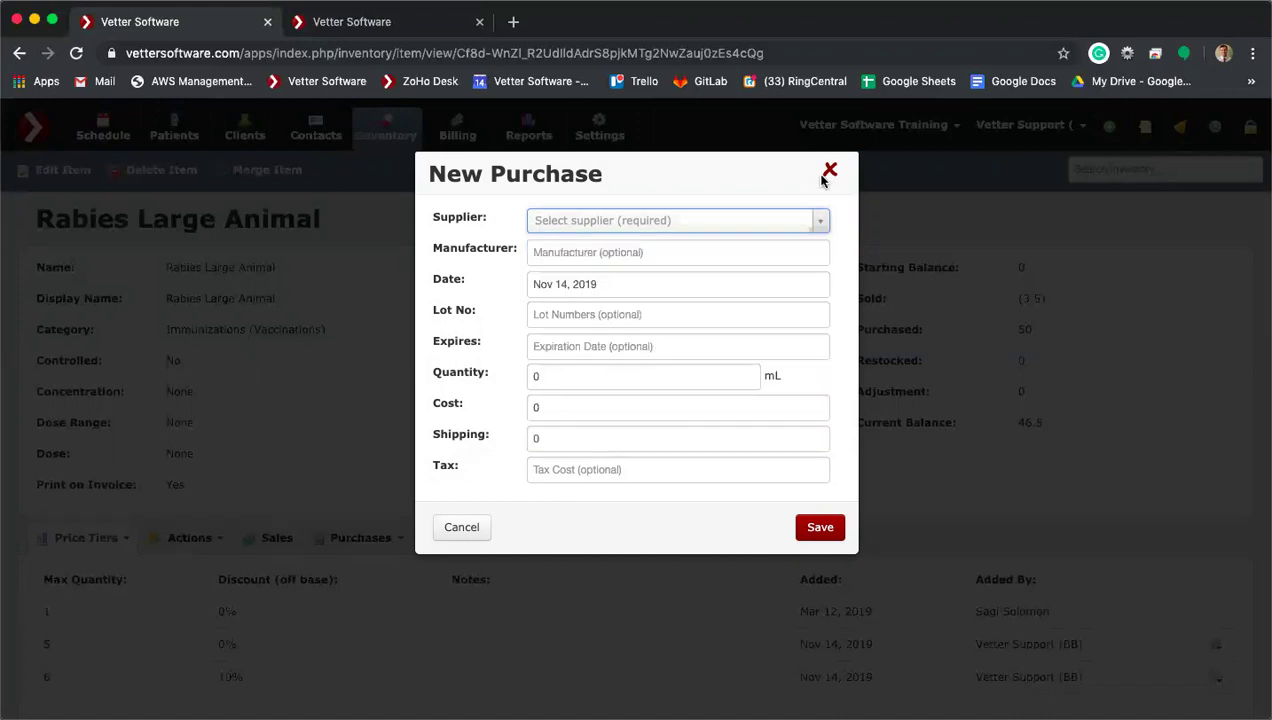
{"action": "left_click", "coordinate": [831, 172]}
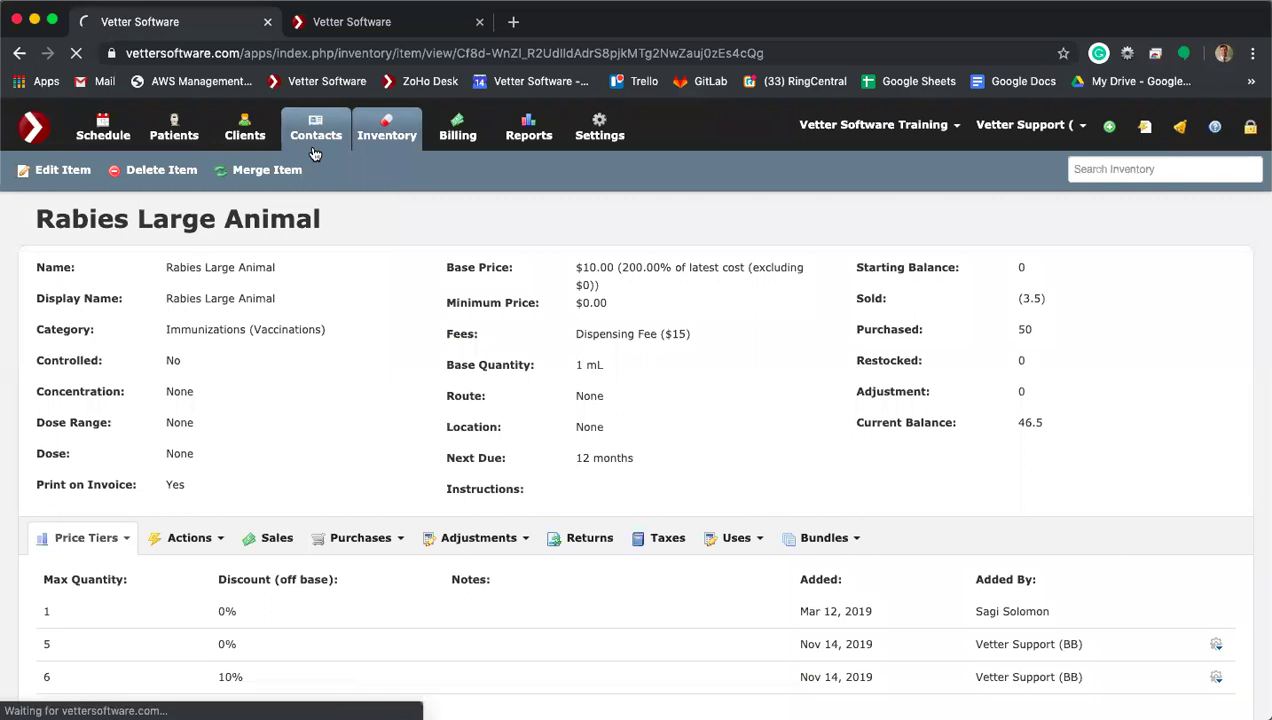
Step: Look at the blank new company form in Contacts, and return to the recently viewed Rabies Large Animal item
{"action": "left_click", "coordinate": [313, 140]}
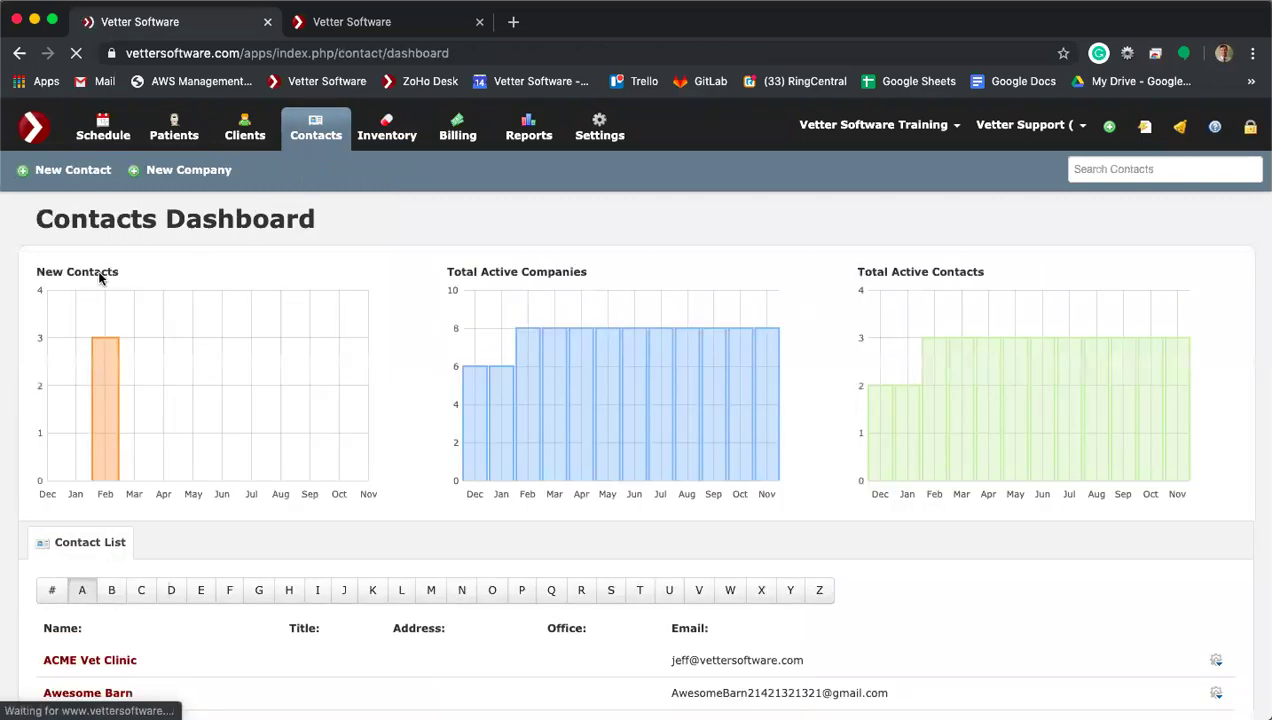
{"action": "left_click", "coordinate": [185, 178]}
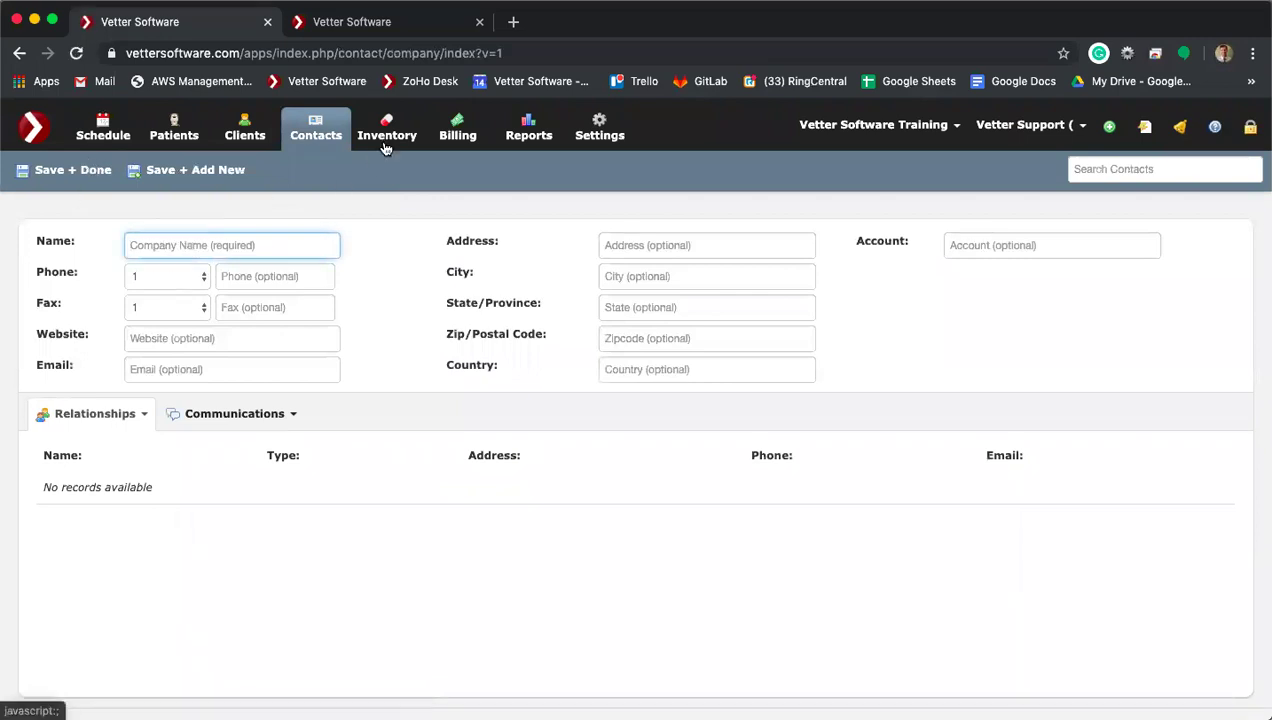
{"action": "left_click", "coordinate": [1145, 132]}
{"action": "left_click", "coordinate": [985, 176]}
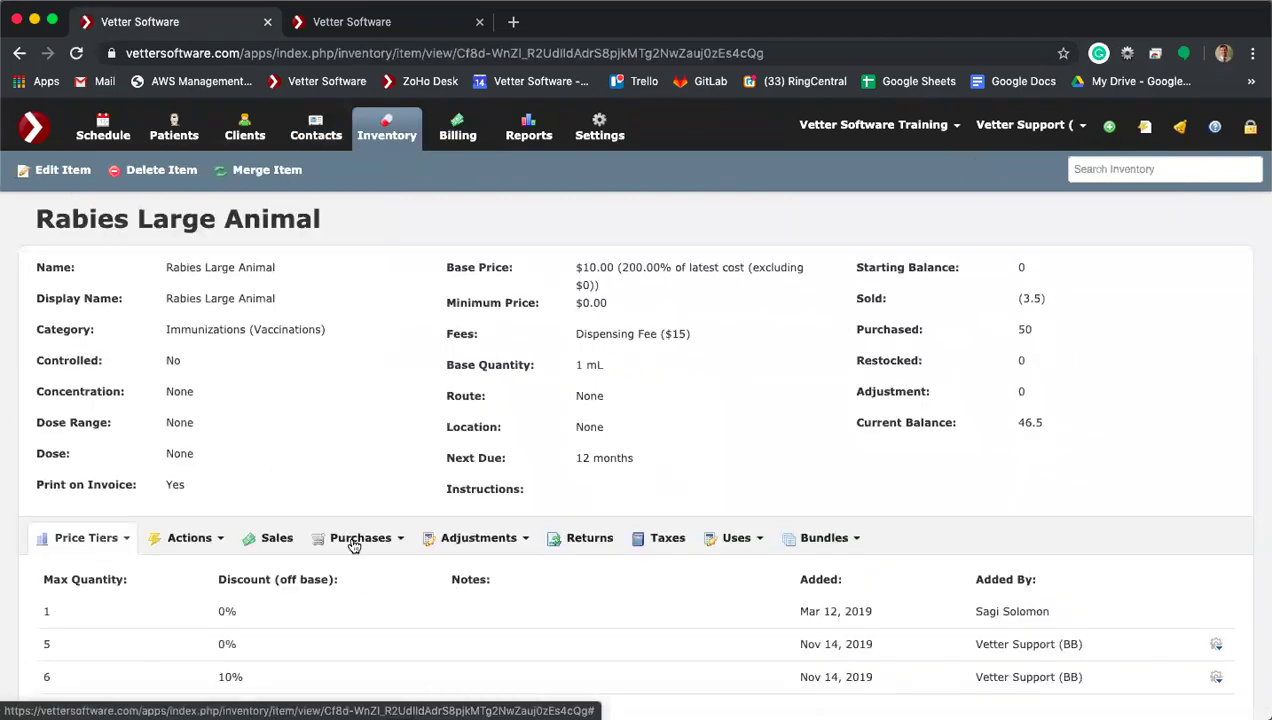
Step: Start a new purchase for Rabies Large Animal and set its expiration date to May 20, 2020
{"action": "left_click", "coordinate": [353, 542]}
{"action": "left_click", "coordinate": [386, 611]}
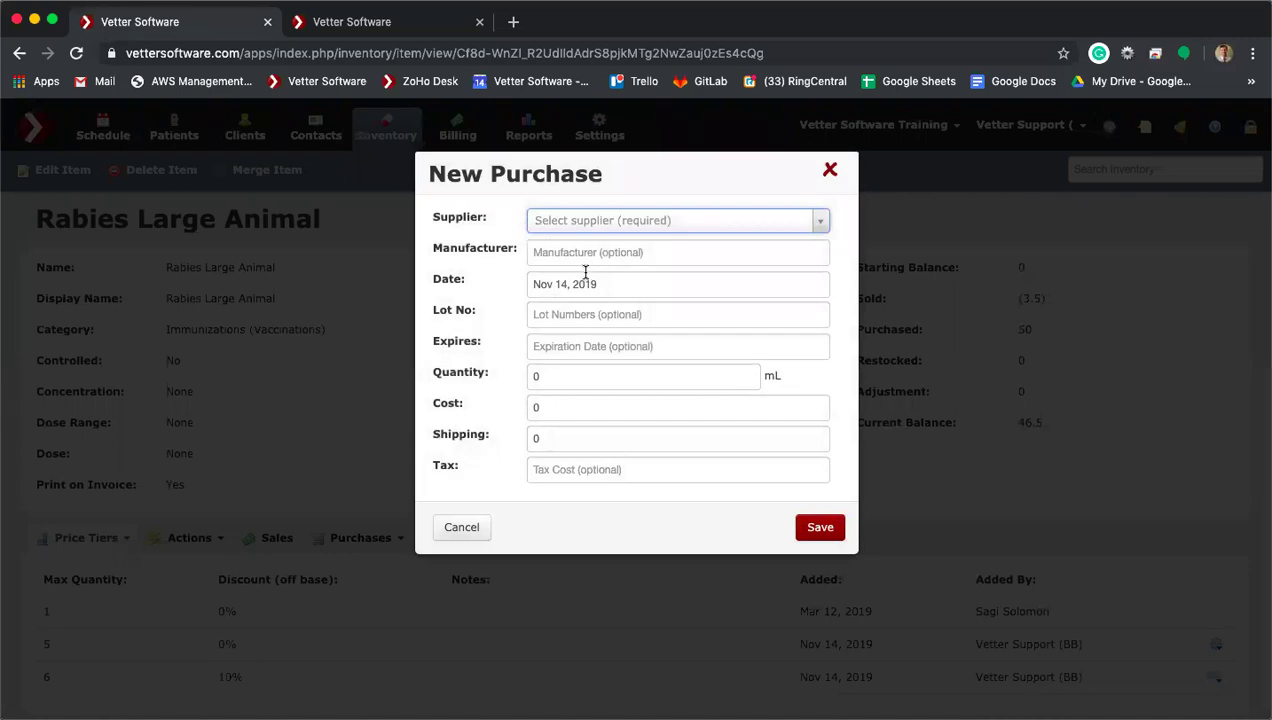
{"action": "left_click", "coordinate": [594, 346]}
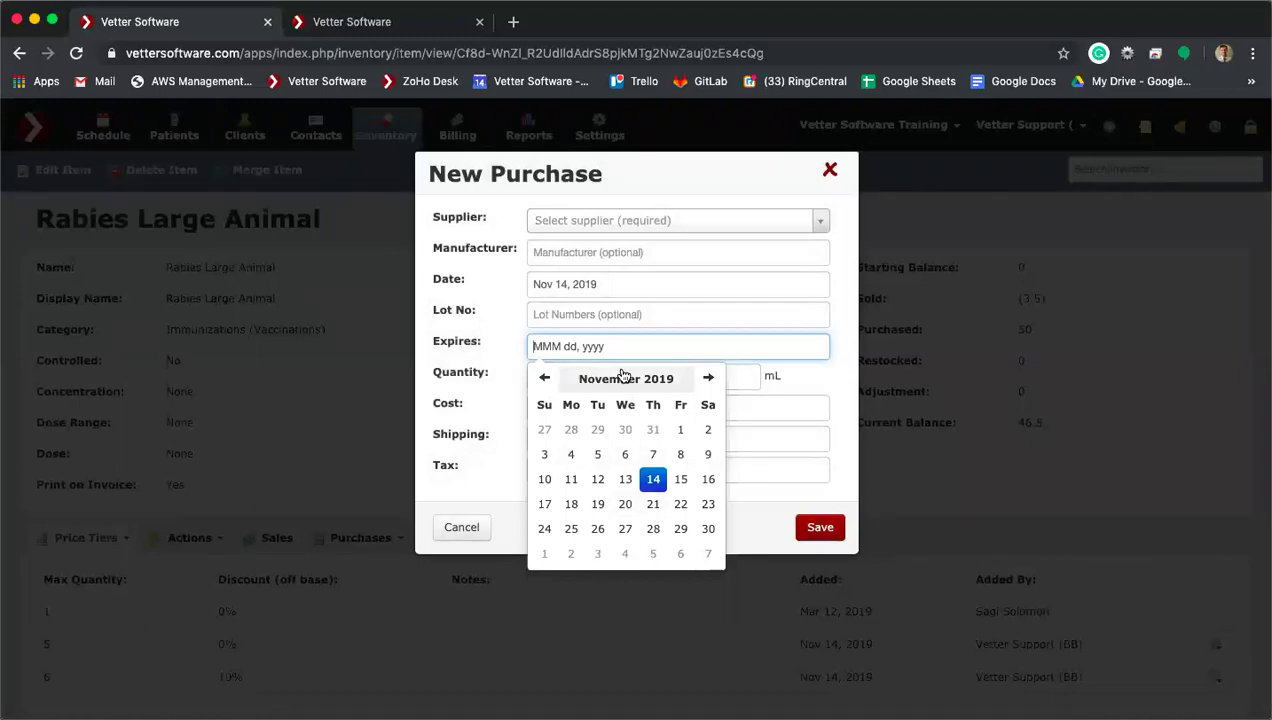
{"action": "left_click", "coordinate": [628, 379]}
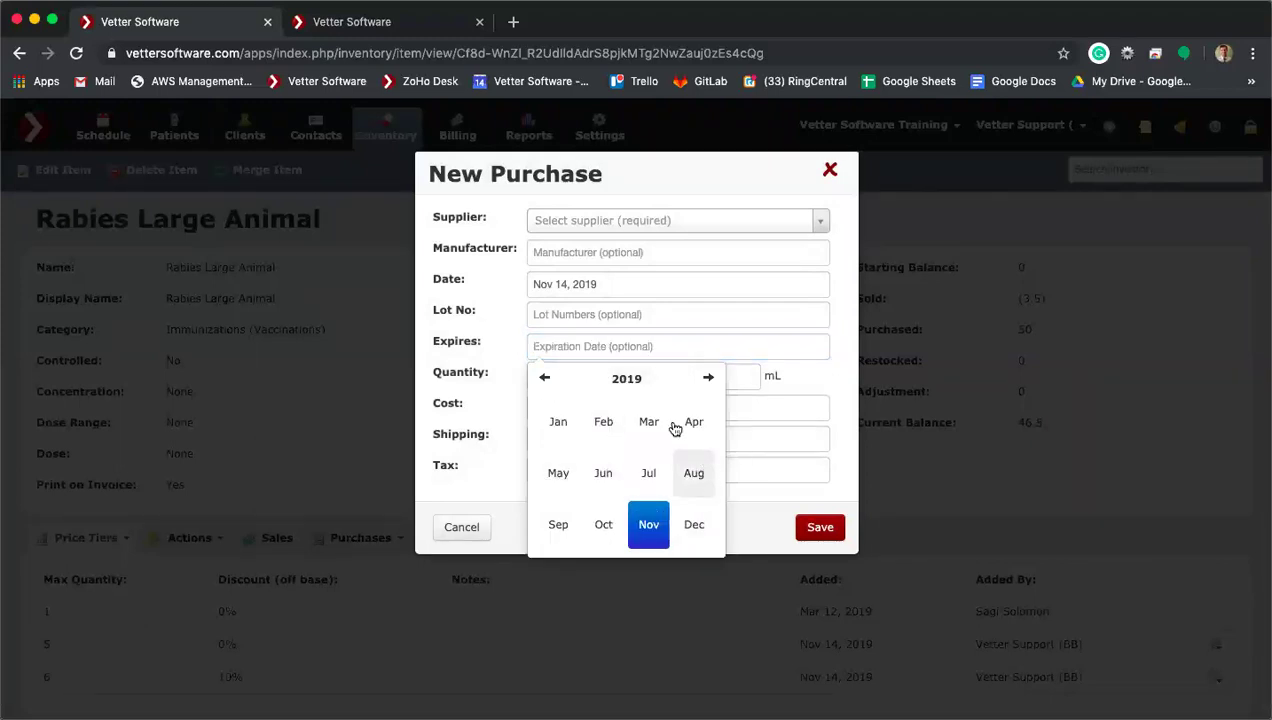
{"action": "left_click", "coordinate": [636, 381]}
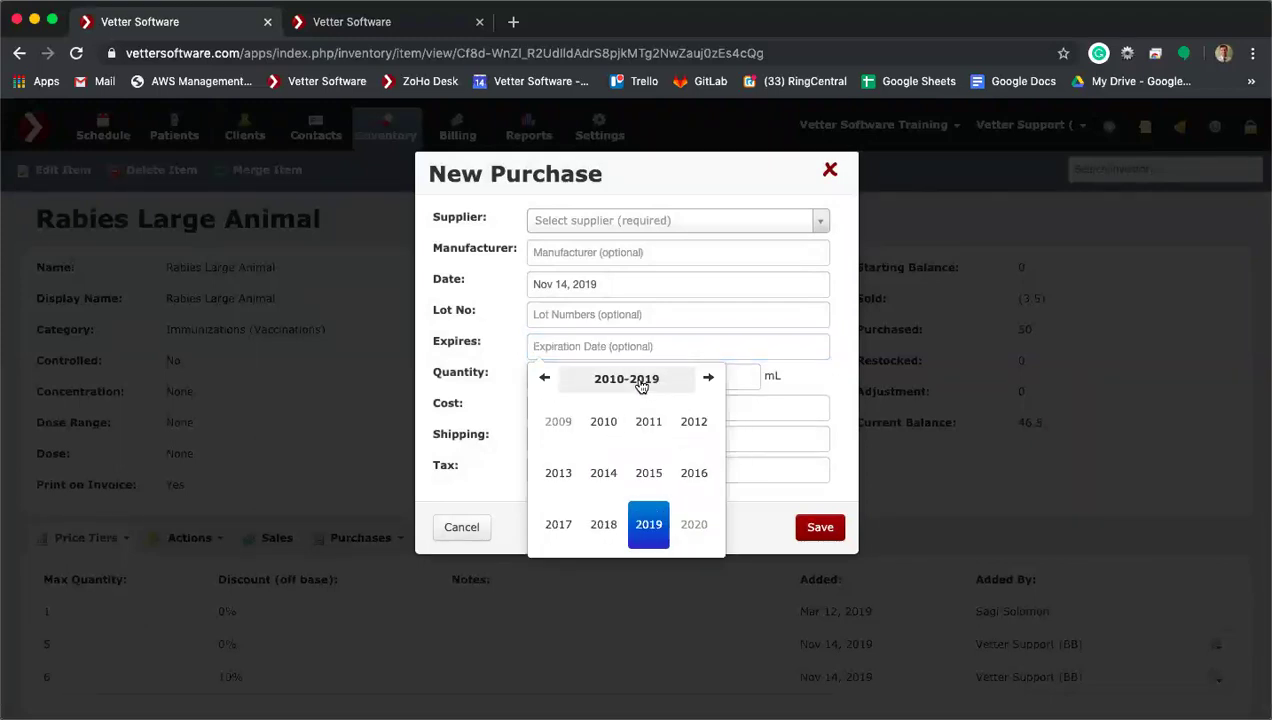
{"action": "left_click", "coordinate": [697, 527]}
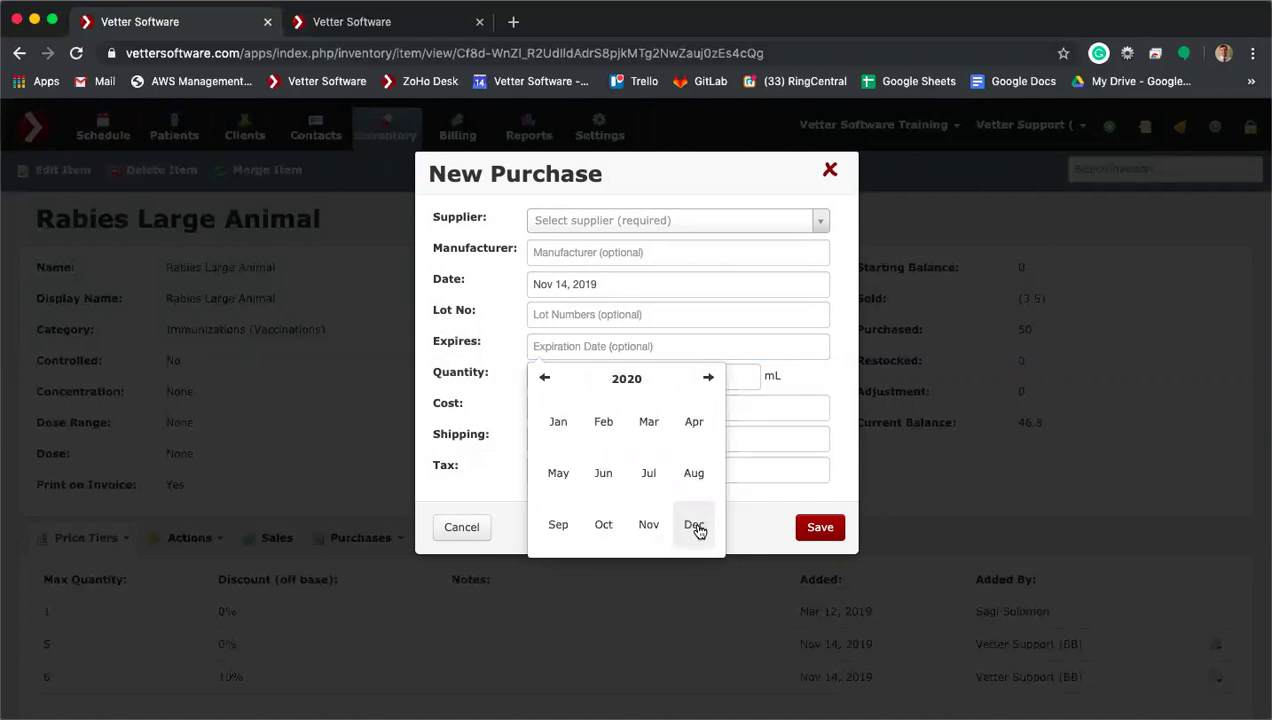
{"action": "left_click", "coordinate": [565, 475]}
{"action": "left_click", "coordinate": [625, 504]}
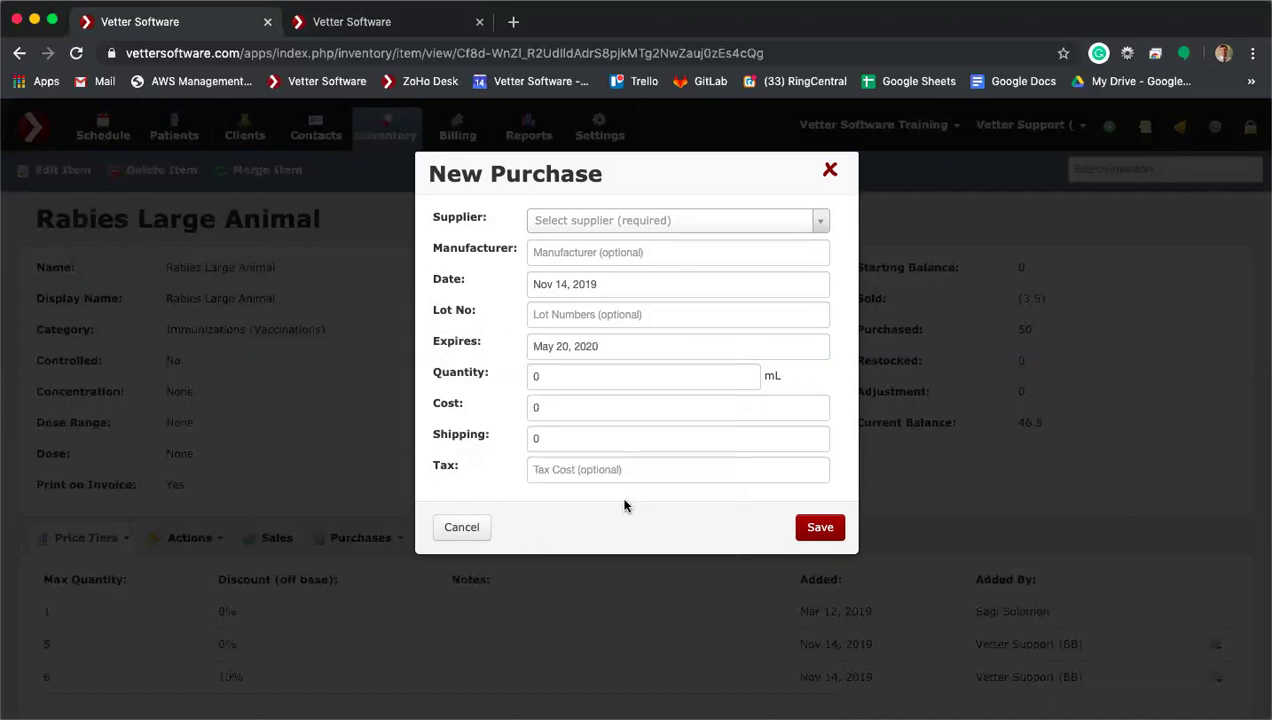
Step: Set the purchase quantity to 100 mL
{"action": "left_click", "coordinate": [579, 376]}
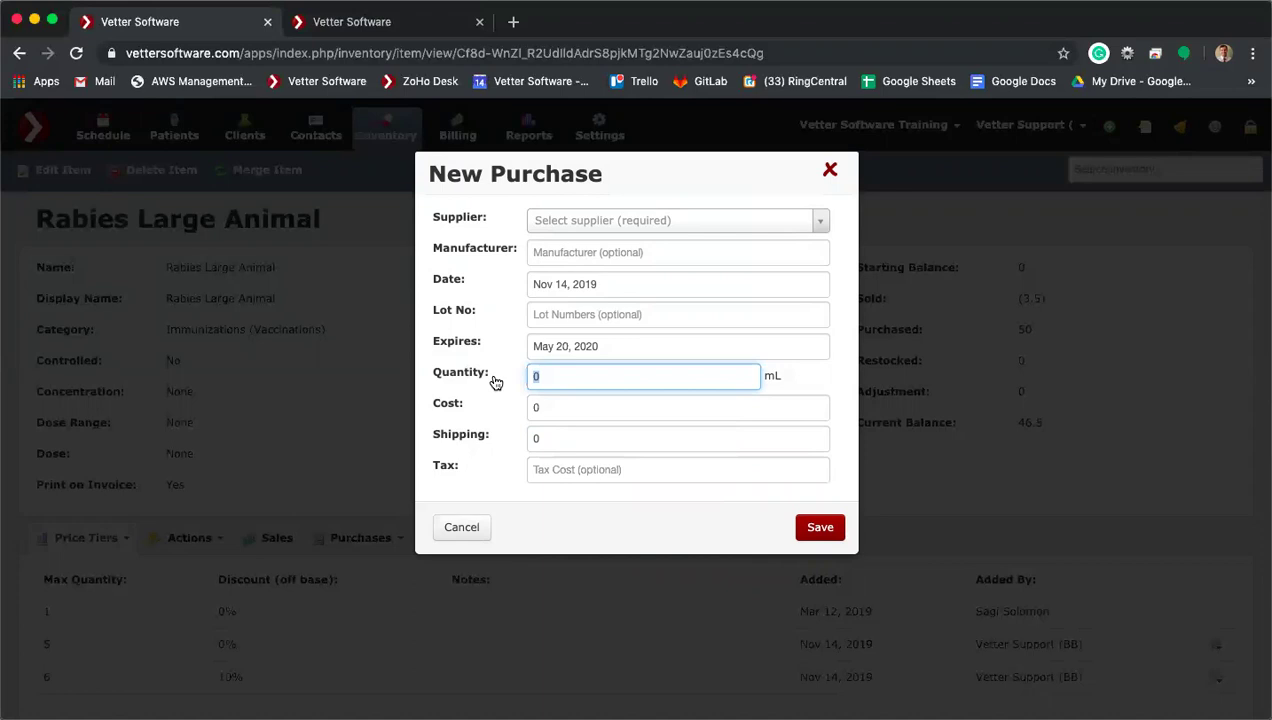
{"action": "type", "text": "1"}
{"action": "type", "text": "00"}
{"action": "key", "text": "Tab"}
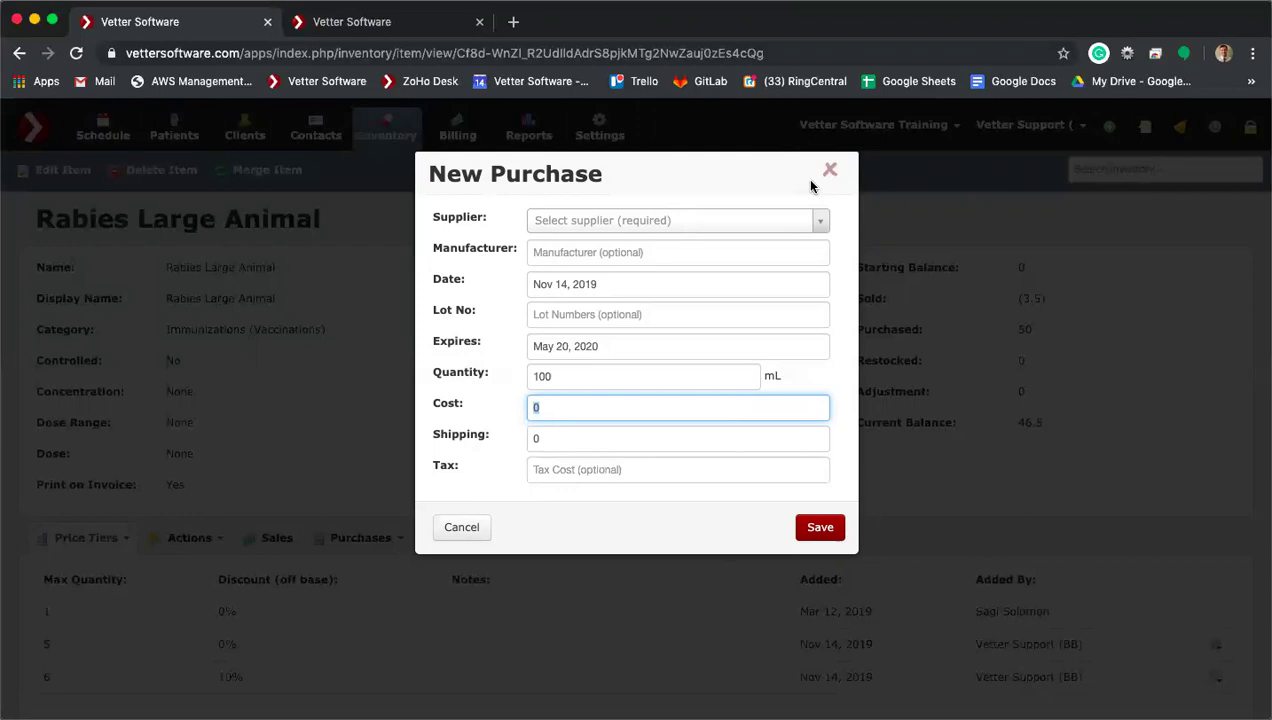
Step: Choose Henry Schein as the supplier, and enter Merial as the manufacturer and 146166 as the lot number
{"action": "left_click", "coordinate": [639, 229]}
{"action": "left_click", "coordinate": [605, 297]}
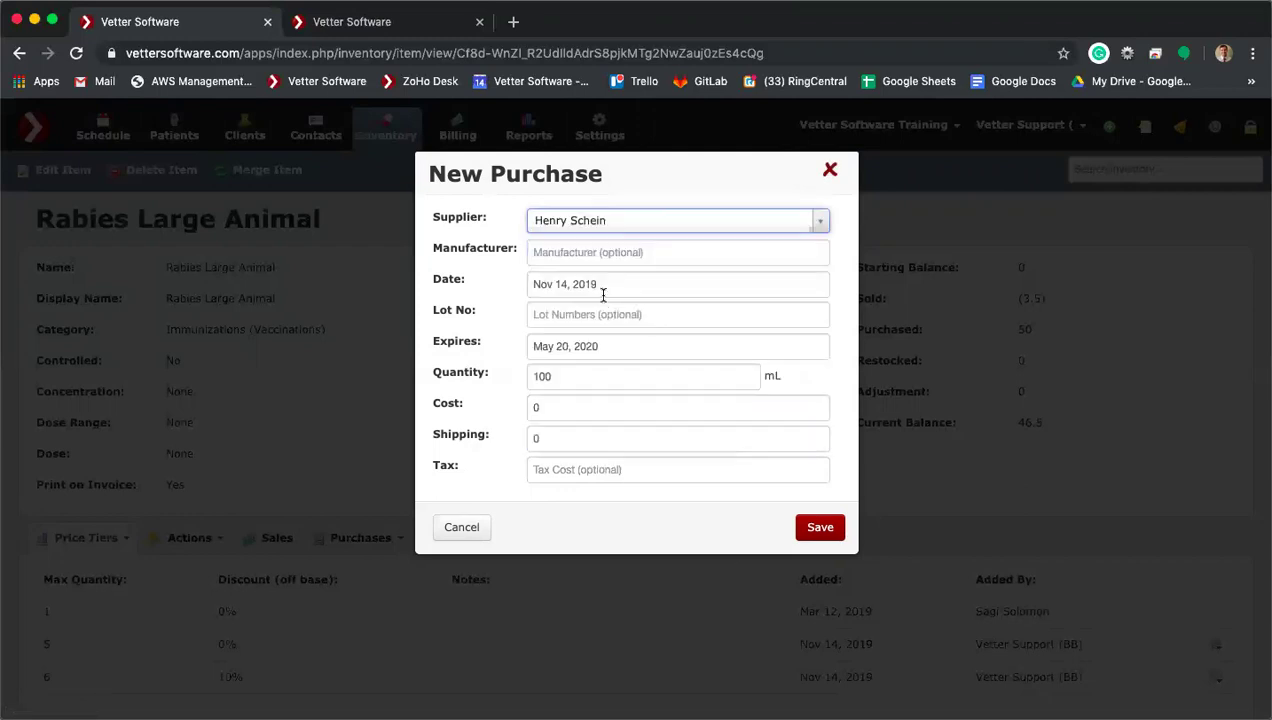
{"action": "left_click", "coordinate": [590, 253]}
{"action": "type", "text": "Meria"}
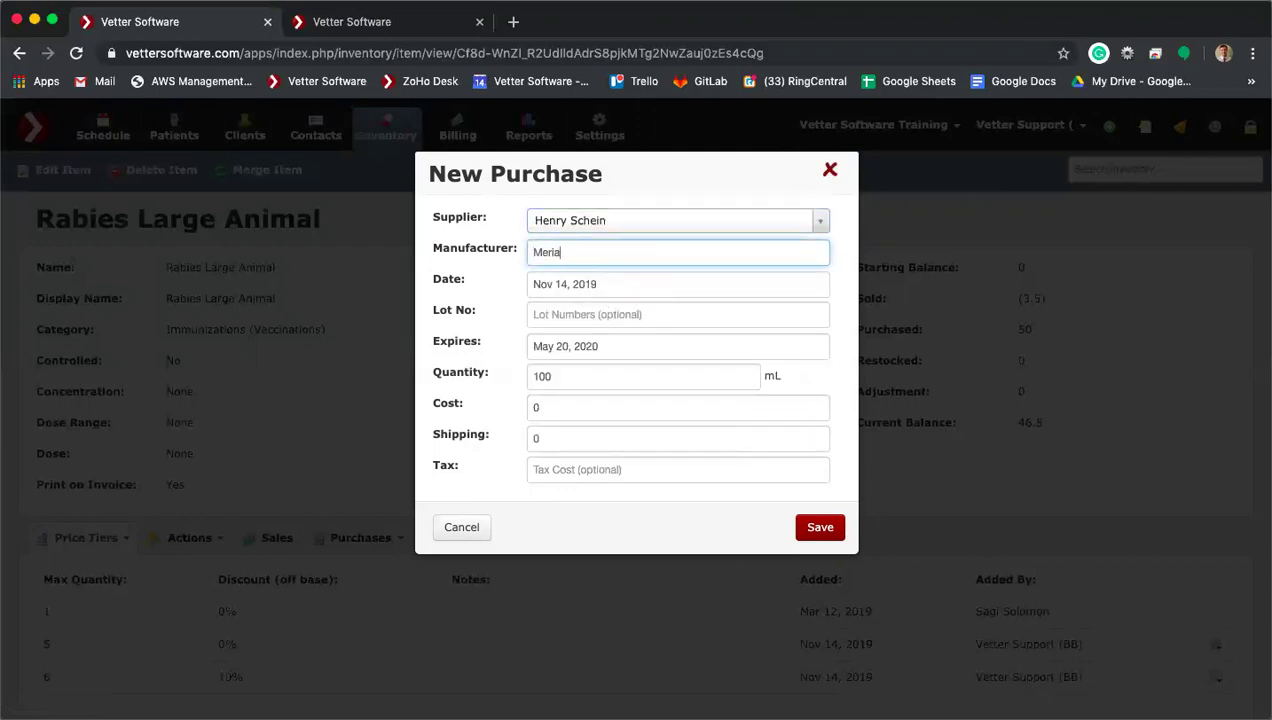
{"action": "type", "text": "l"}
{"action": "left_click", "coordinate": [630, 313]}
{"action": "type", "text": "146166"}
Step: Set the purchase cost to 200 and save the purchase
{"action": "left_click", "coordinate": [622, 408]}
{"action": "key", "text": "BackSpace"}
{"action": "type", "text": "200"}
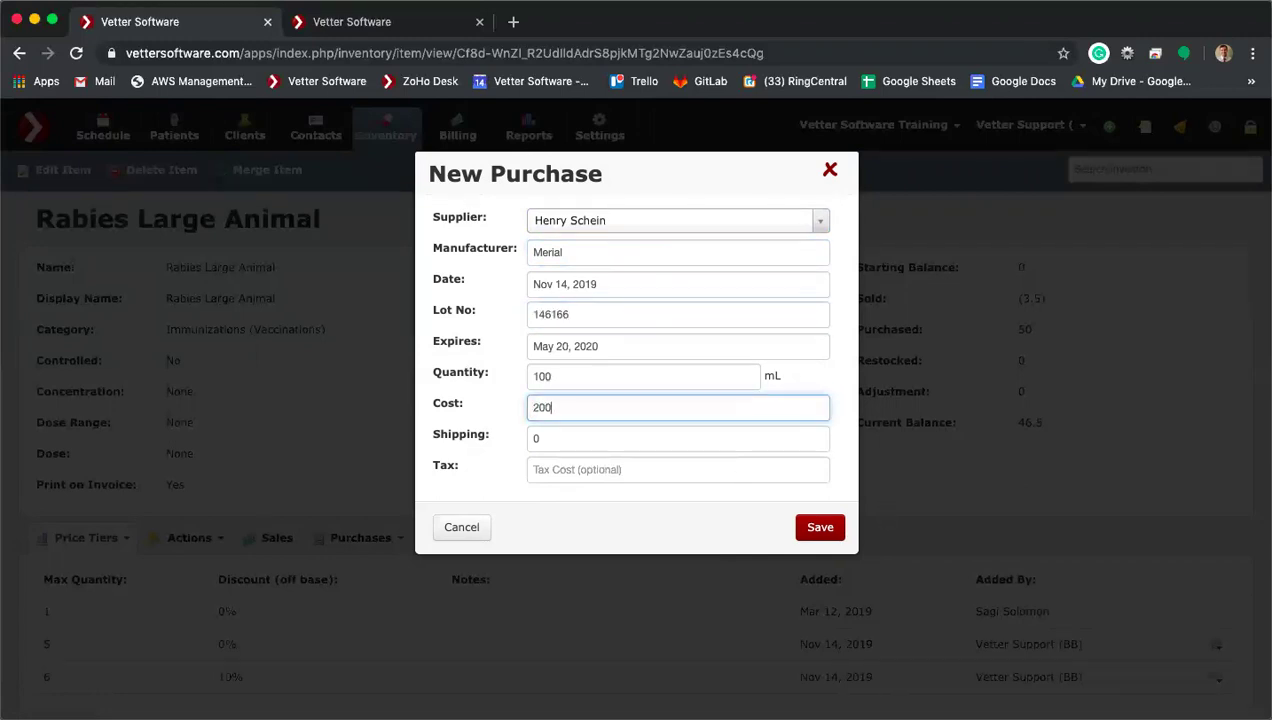
{"action": "left_click", "coordinate": [820, 530]}
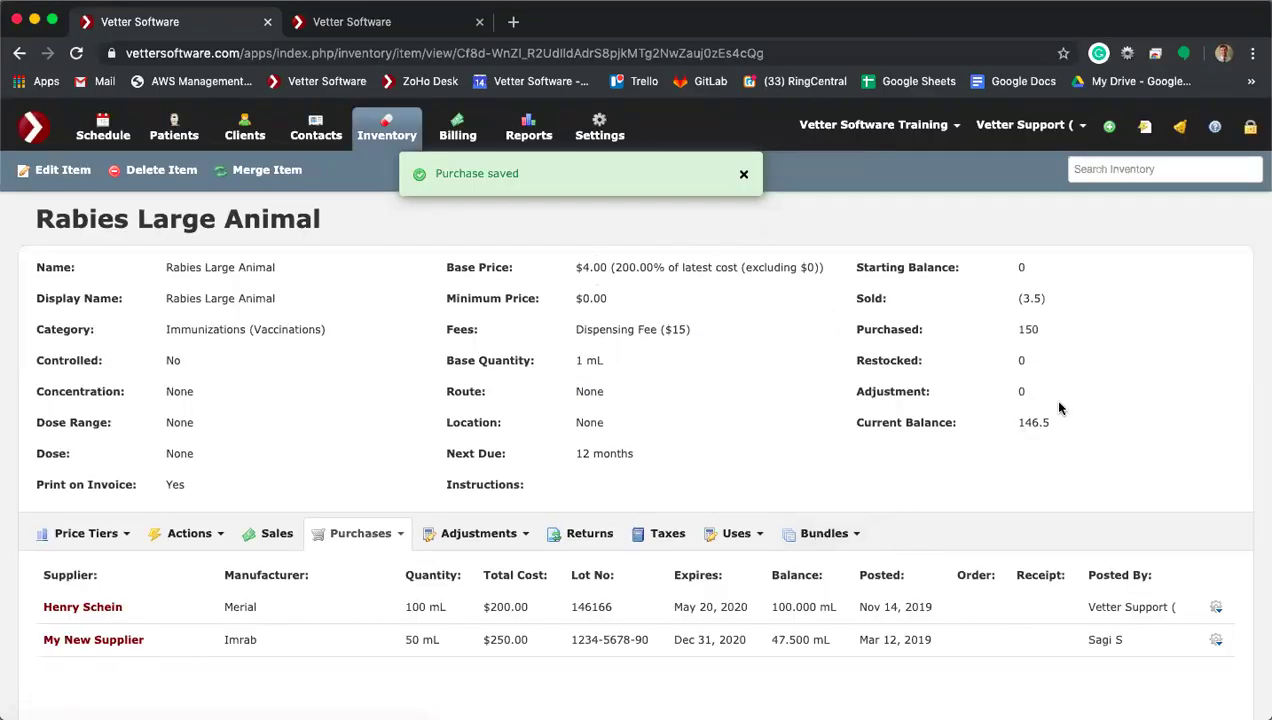
Step: Compare the item's overall current balance with the remaining balances of its two purchased lots
{"action": "double_click", "coordinate": [1019, 421]}
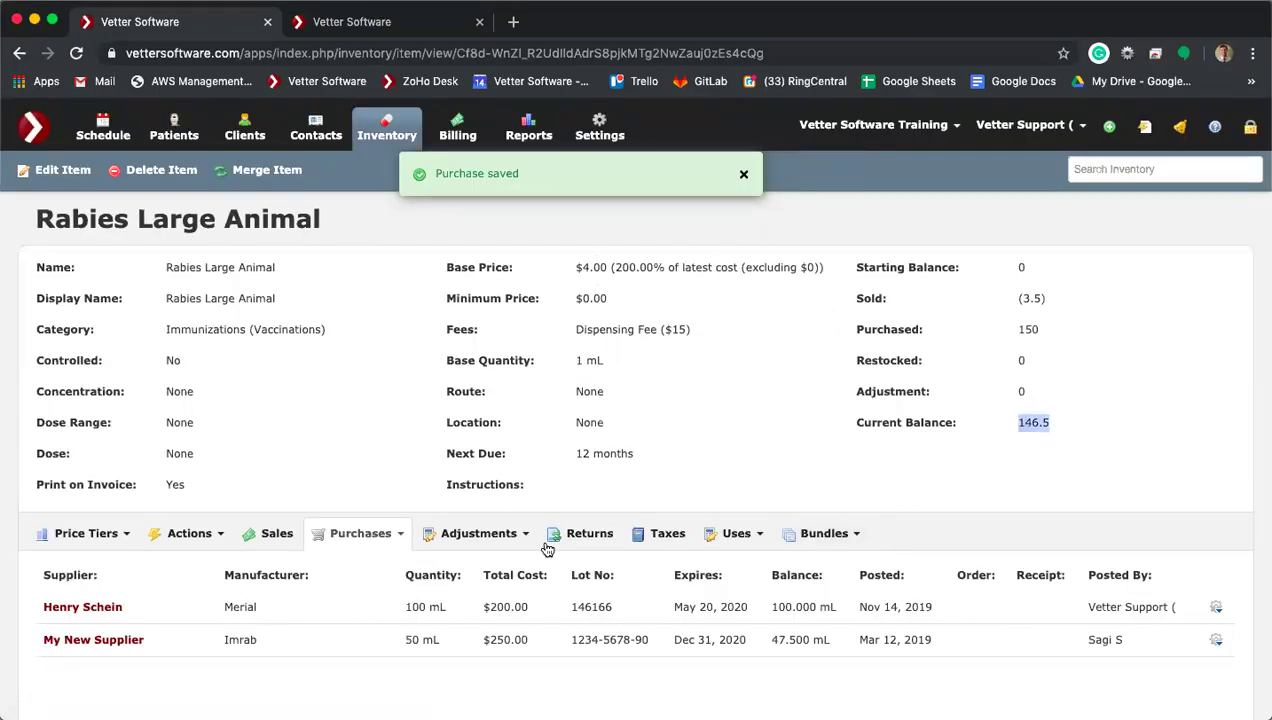
{"action": "left_click", "coordinate": [367, 540]}
{"action": "left_click", "coordinate": [369, 567]}
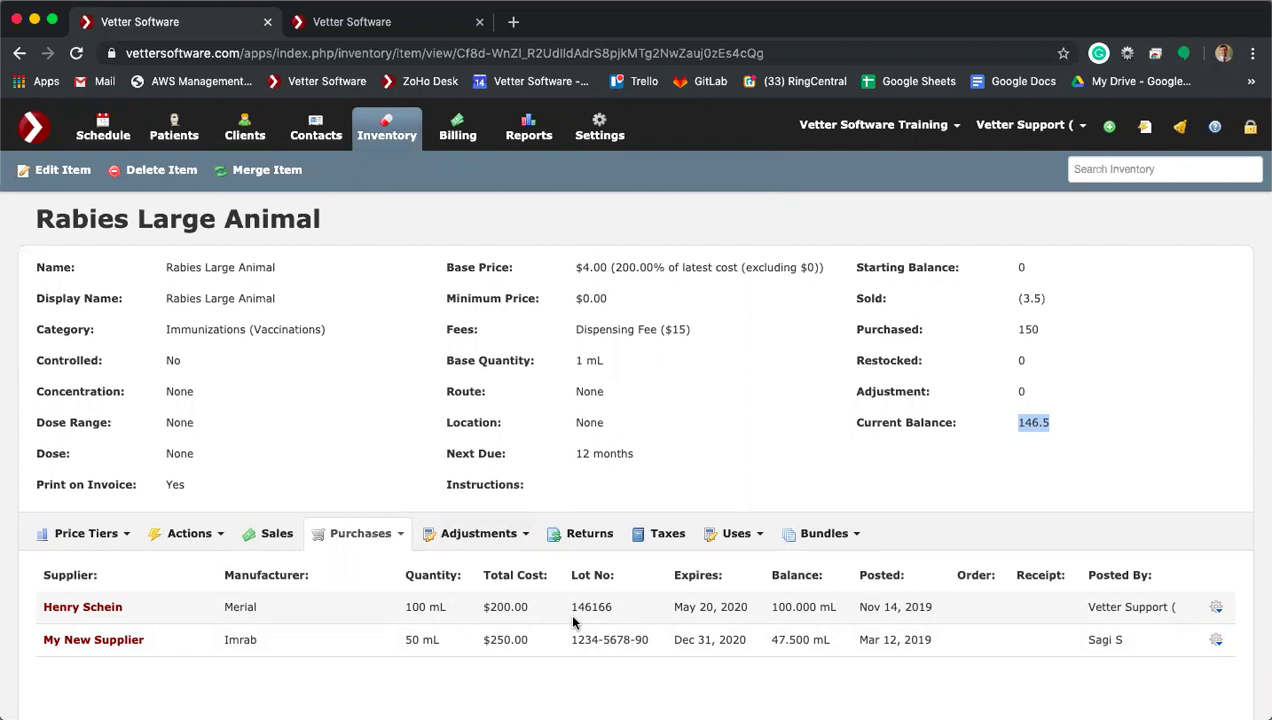
{"action": "left_click", "coordinate": [991, 485]}
{"action": "left_click_drag", "start_coordinate": [1052, 427], "coordinate": [1014, 428]}
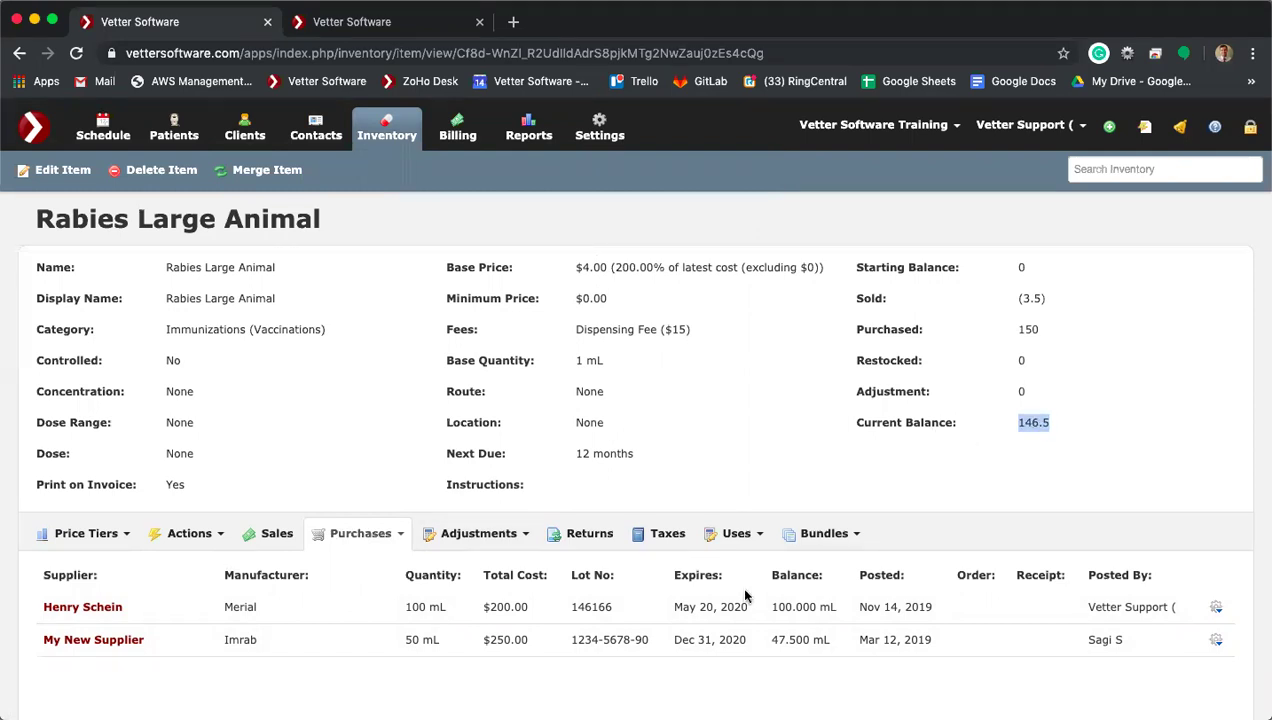
{"action": "double_click", "coordinate": [786, 612]}
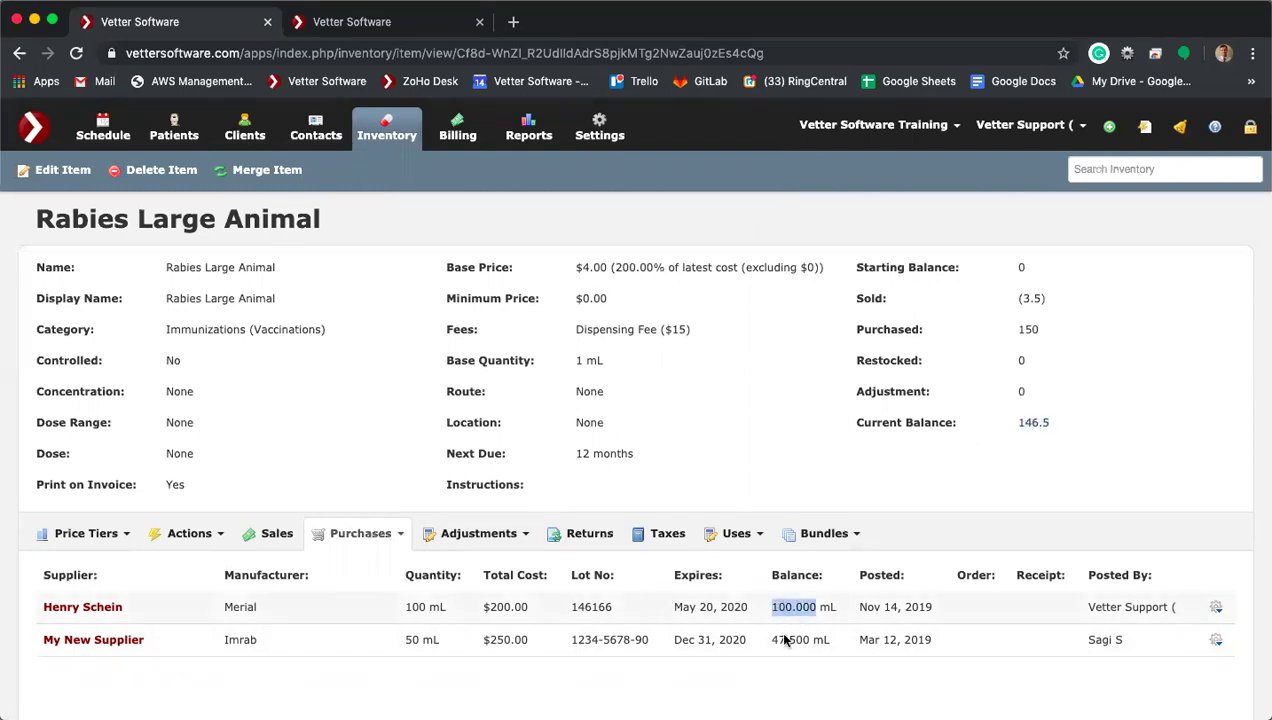
{"action": "left_click", "coordinate": [783, 643]}
{"action": "double_click", "coordinate": [783, 643]}
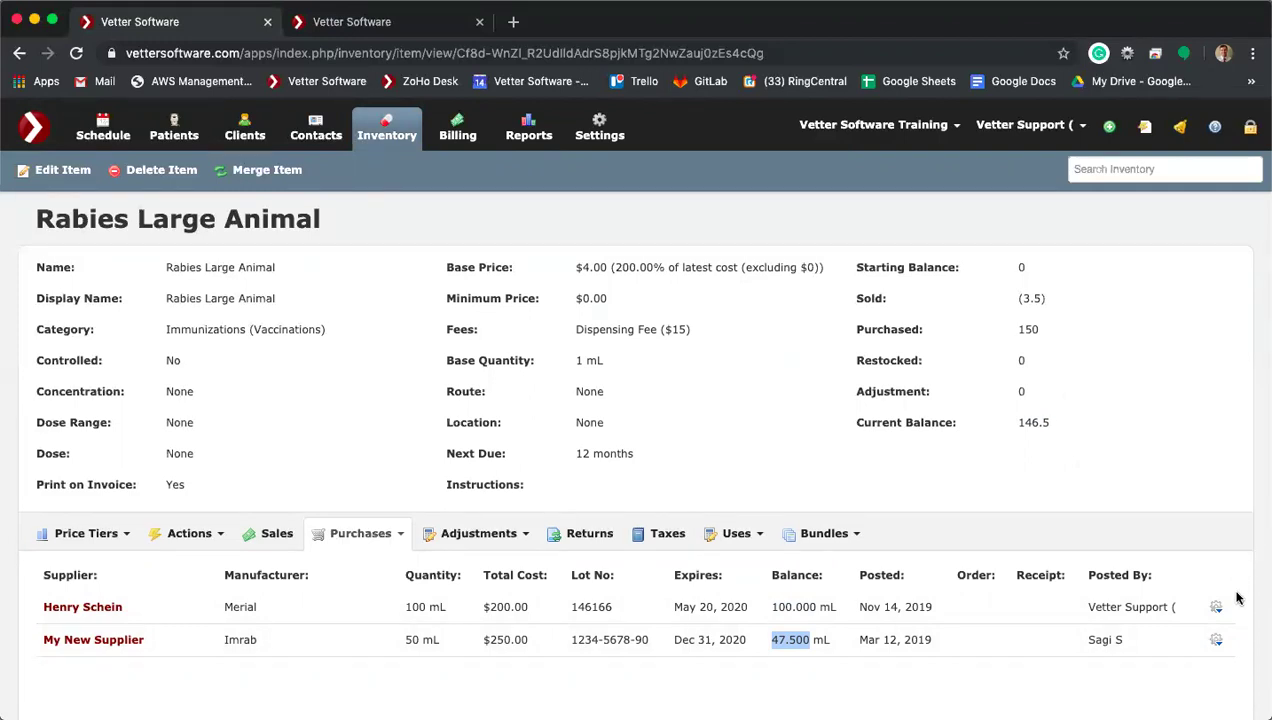
Step: Start a balance adjustment for the Henry Schein purchase and set the actual balance to 50 mL
{"action": "left_click", "coordinate": [392, 533]}
{"action": "left_click", "coordinate": [377, 567]}
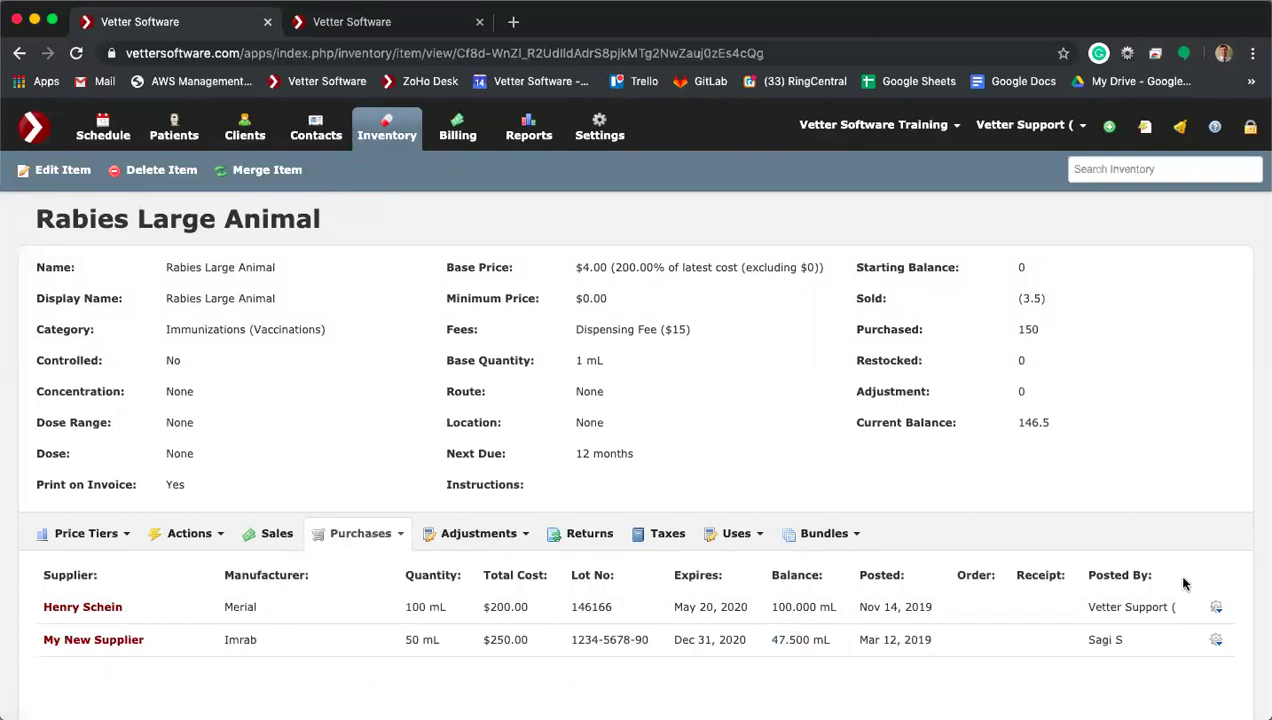
{"action": "left_click", "coordinate": [1216, 607]}
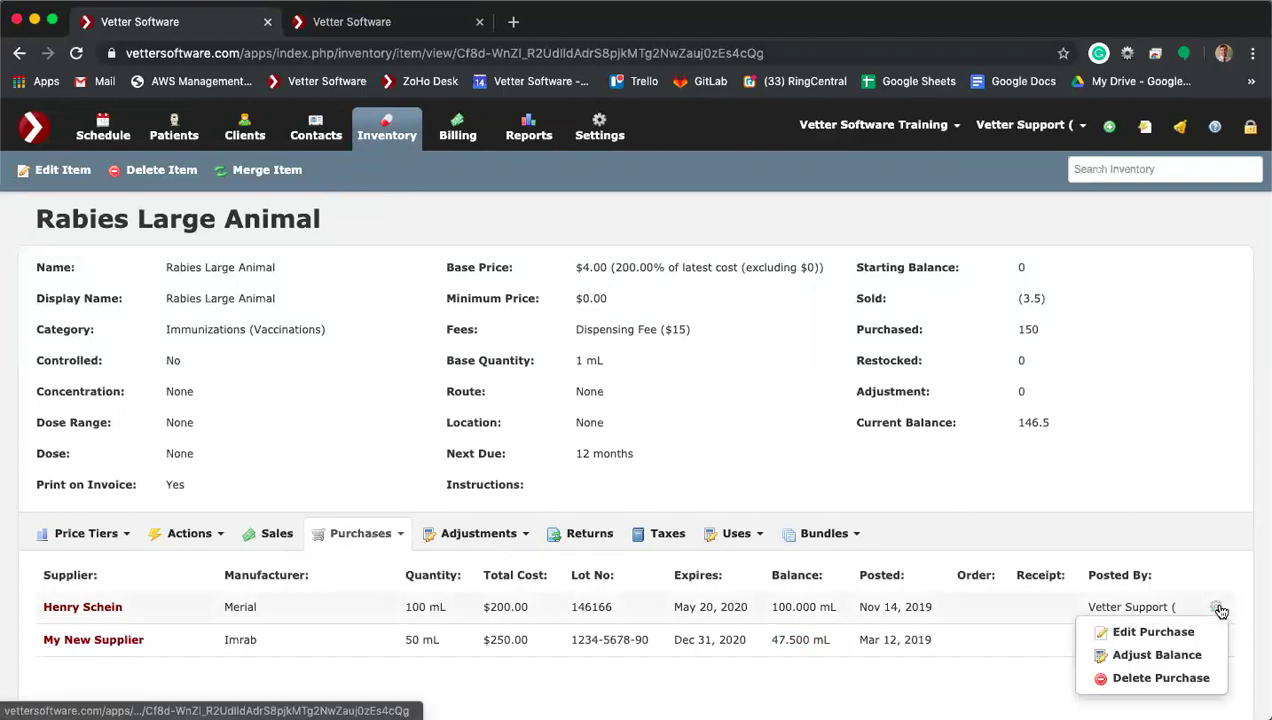
{"action": "left_click", "coordinate": [1164, 653]}
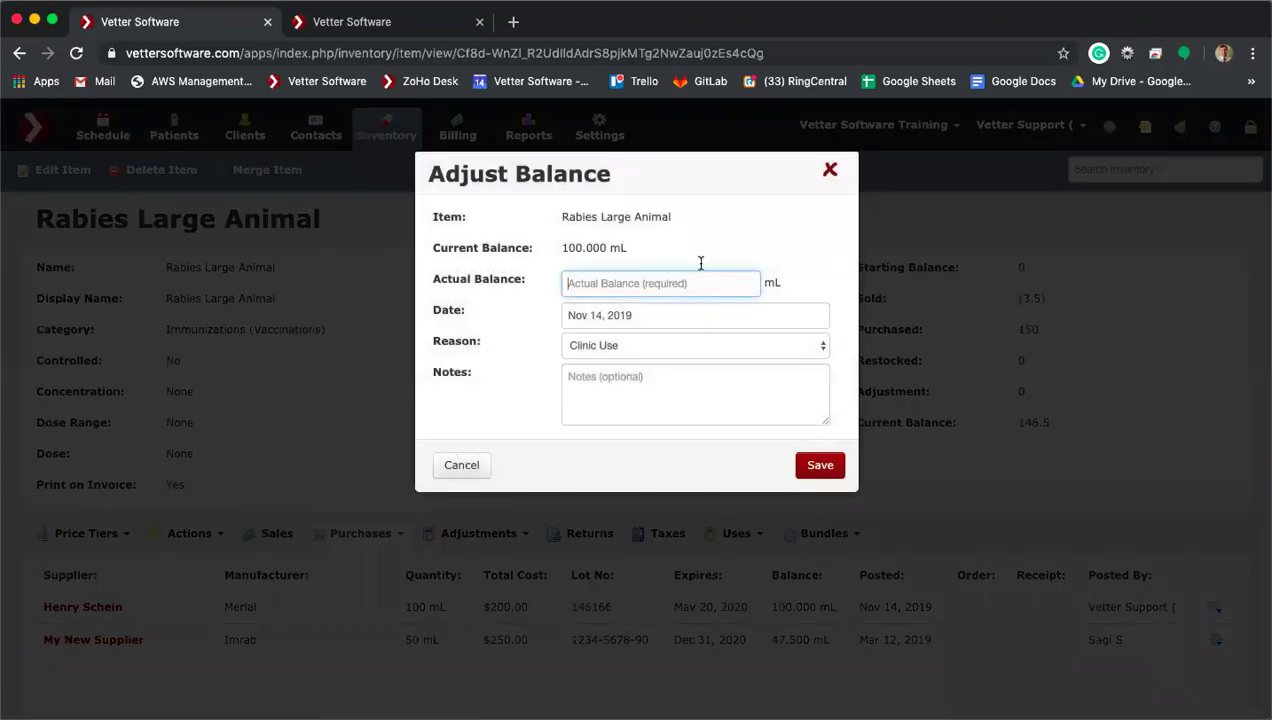
{"action": "type", "text": "50"}
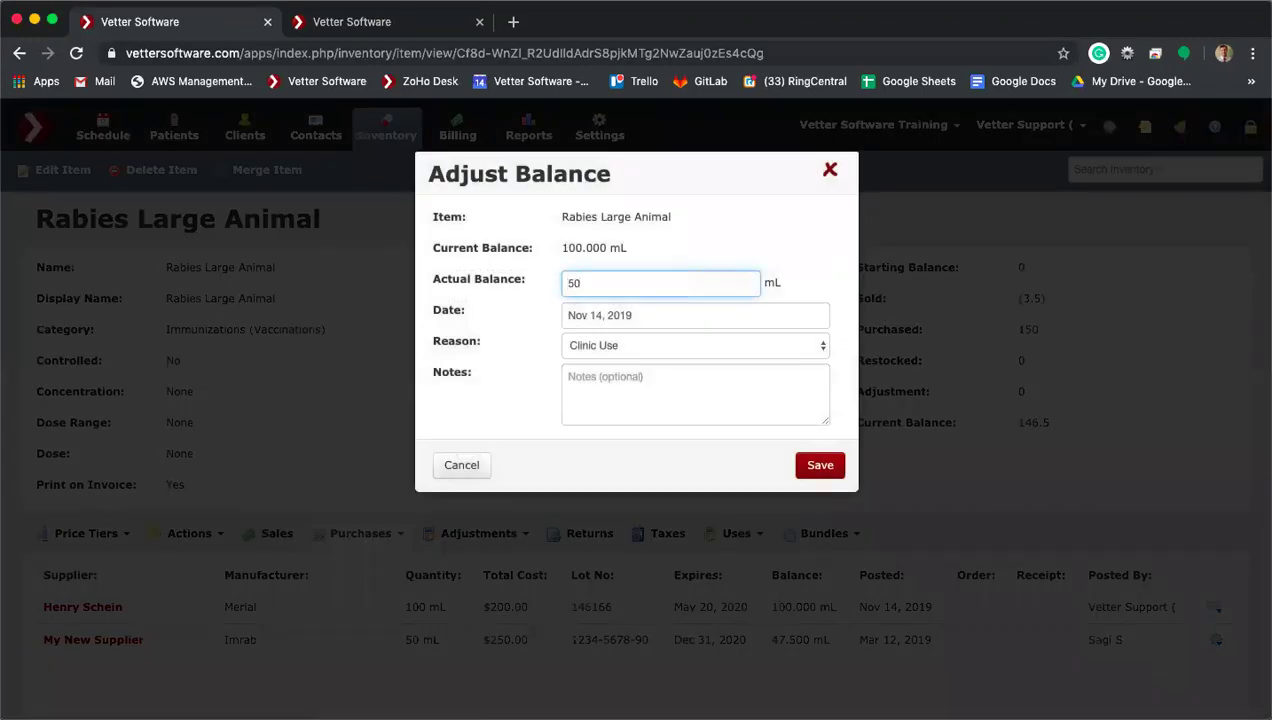
Step: Set the adjustment reason to Discarded, add the note "Stepped on half the batch", and save the adjustment
{"action": "left_click", "coordinate": [588, 352]}
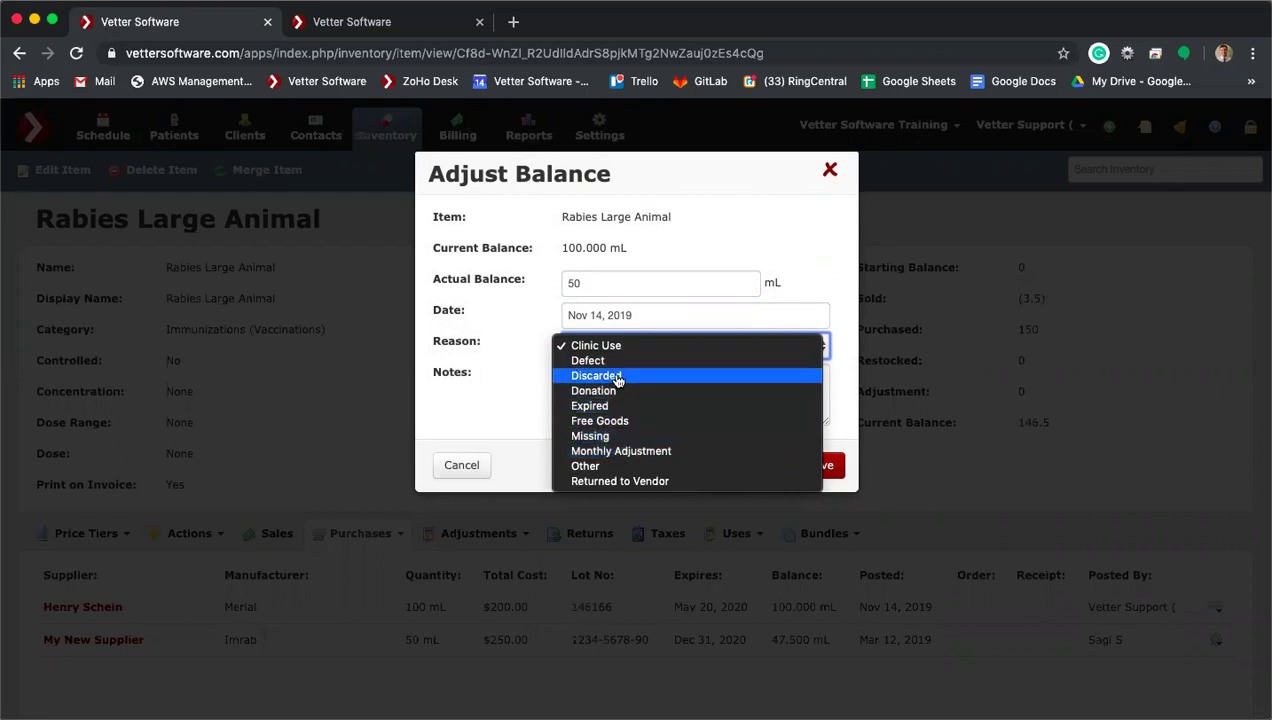
{"action": "left_click", "coordinate": [617, 377]}
{"action": "left_click", "coordinate": [612, 398]}
{"action": "type", "text": "Stepped on half the batch"}
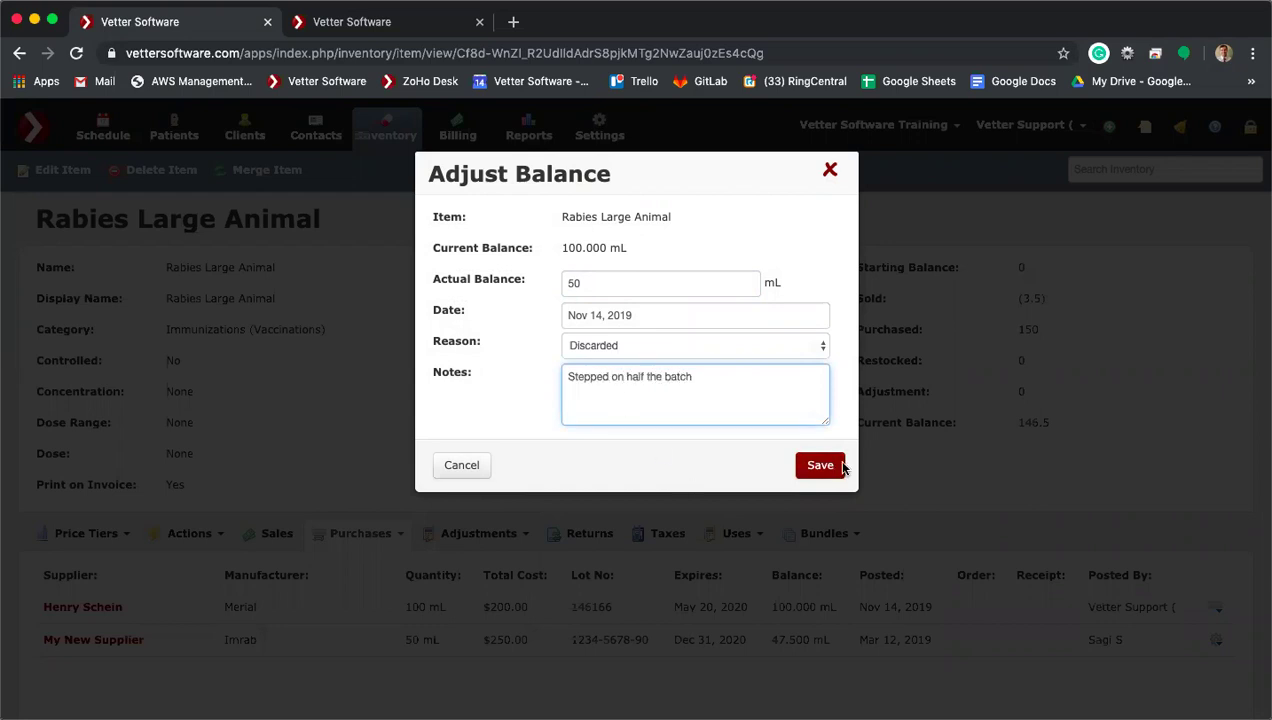
{"action": "left_click", "coordinate": [820, 465]}
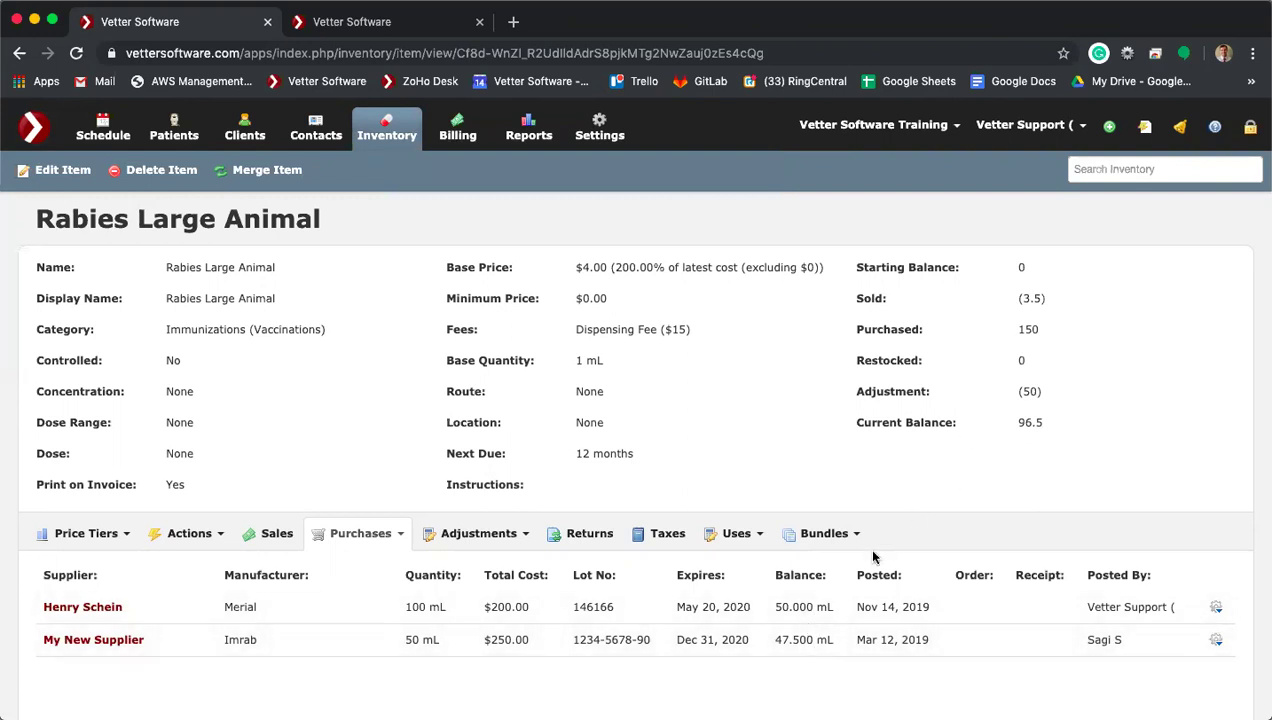
Step: Check the Rabies Large Animal item's overall current balance
{"action": "double_click", "coordinate": [1029, 424]}
{"action": "left_click", "coordinate": [1037, 419]}
{"action": "left_click_drag", "start_coordinate": [1045, 424], "coordinate": [1012, 428]}
Step: Adjust the Rabies Large Animal item's overall actual balance to 97.5 mL with the reason Monthly Adjustment and save it
{"action": "left_click", "coordinate": [470, 538]}
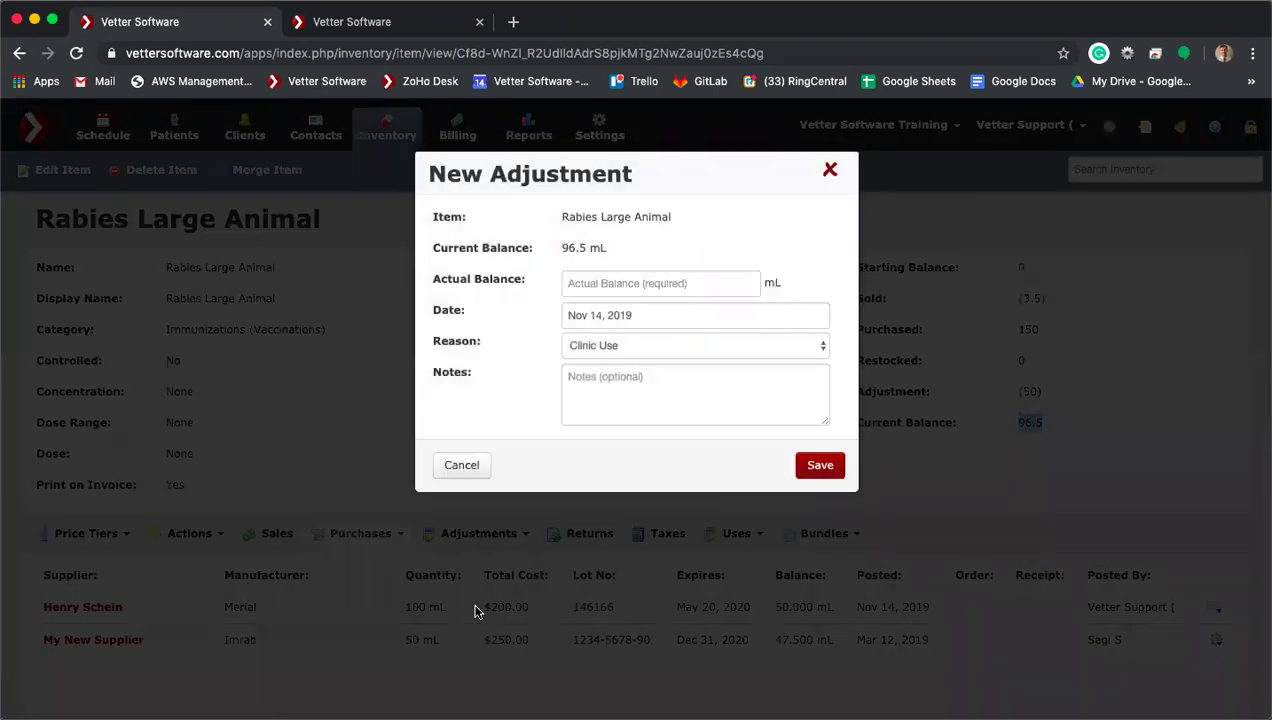
{"action": "type", "text": "87.5"}
{"action": "key", "text": "BackSpace"}
{"action": "key", "text": "BackSpace"}
{"action": "key", "text": "BackSpace"}
{"action": "key", "text": "BackSpace"}
{"action": "type", "text": "97.5"}
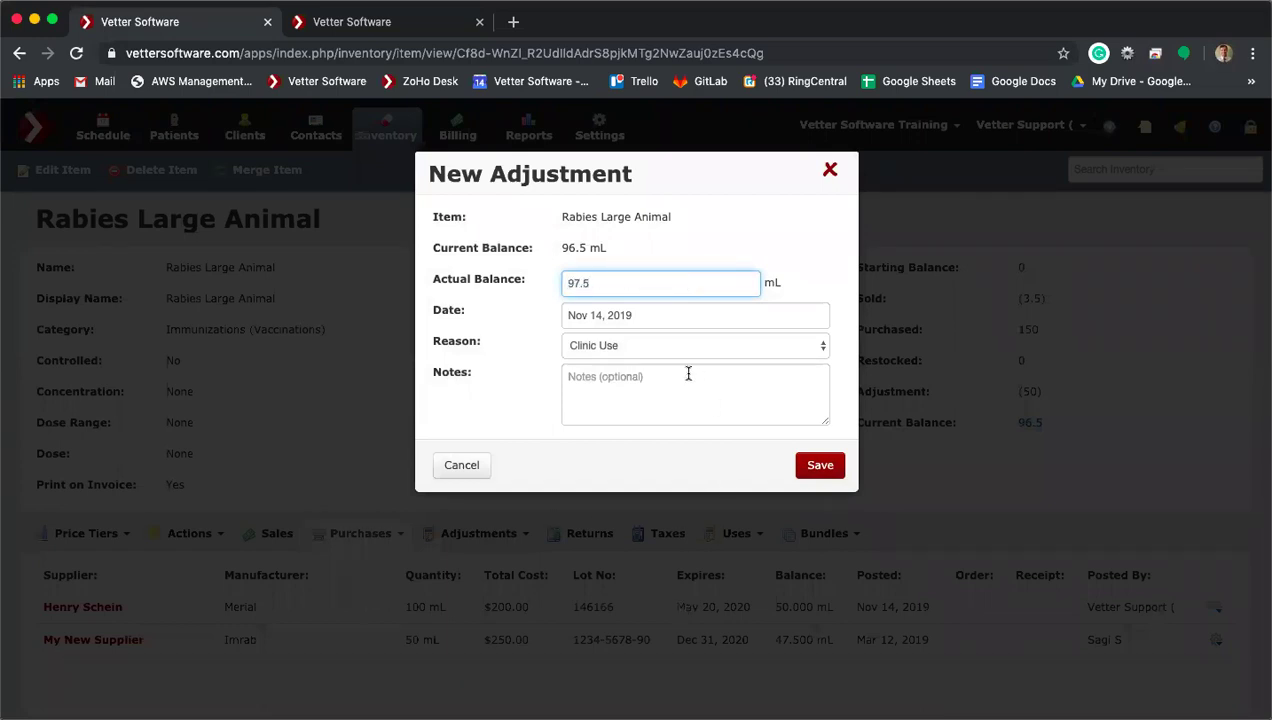
{"action": "left_click", "coordinate": [650, 346]}
{"action": "left_click", "coordinate": [641, 452]}
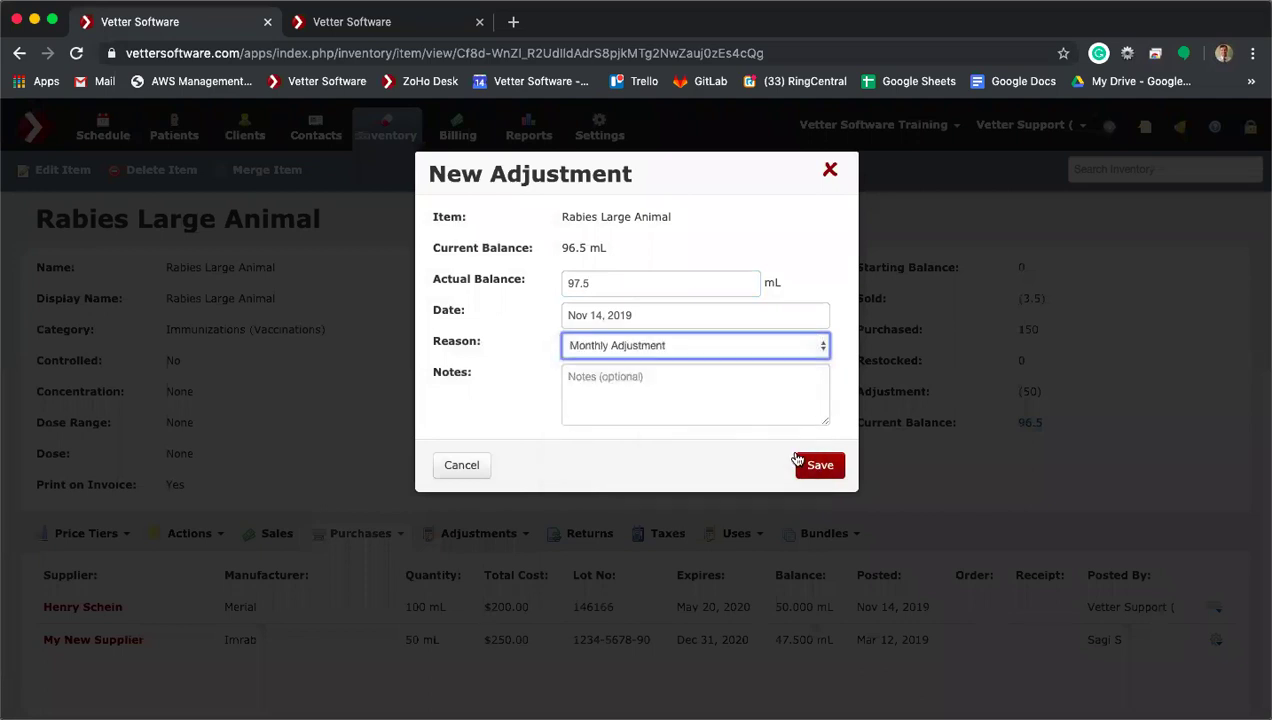
{"action": "left_click", "coordinate": [826, 466]}
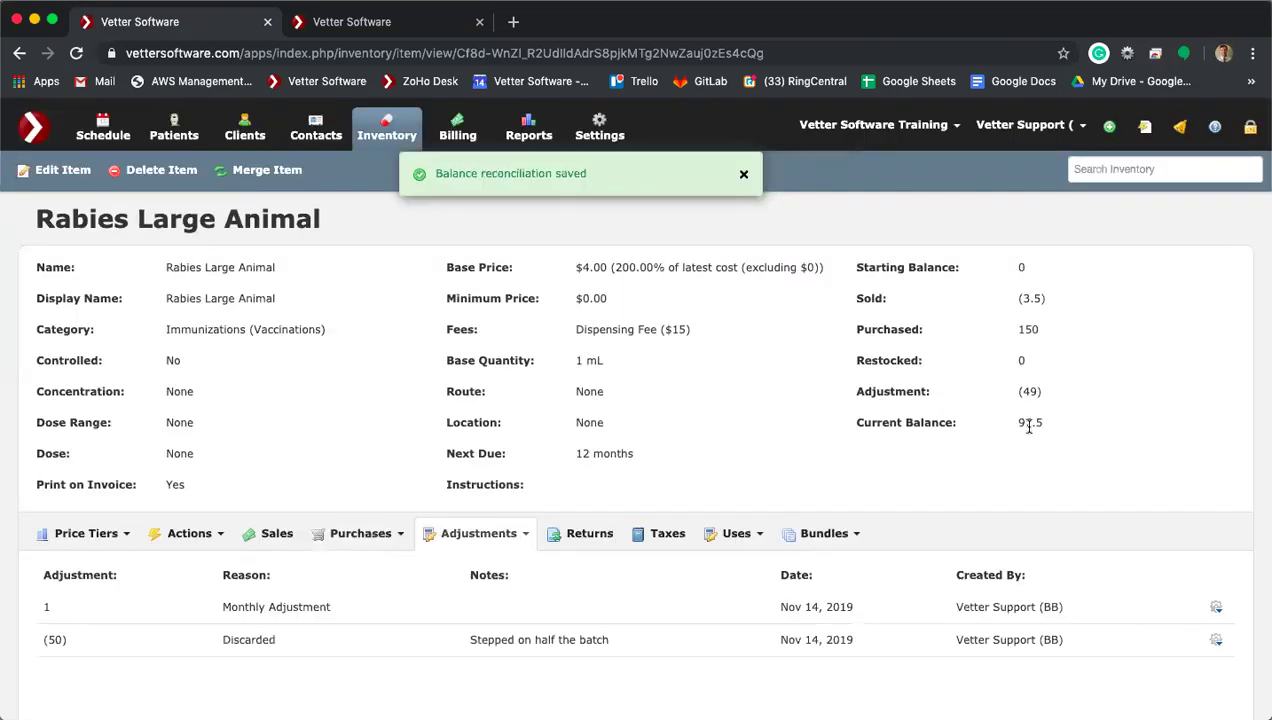
Step: Compare the item's overall current balance with the remaining balances in its purchase list
{"action": "left_click_drag", "start_coordinate": [1034, 428], "coordinate": [946, 432]}
{"action": "left_click", "coordinate": [380, 528]}
{"action": "left_click", "coordinate": [375, 565]}
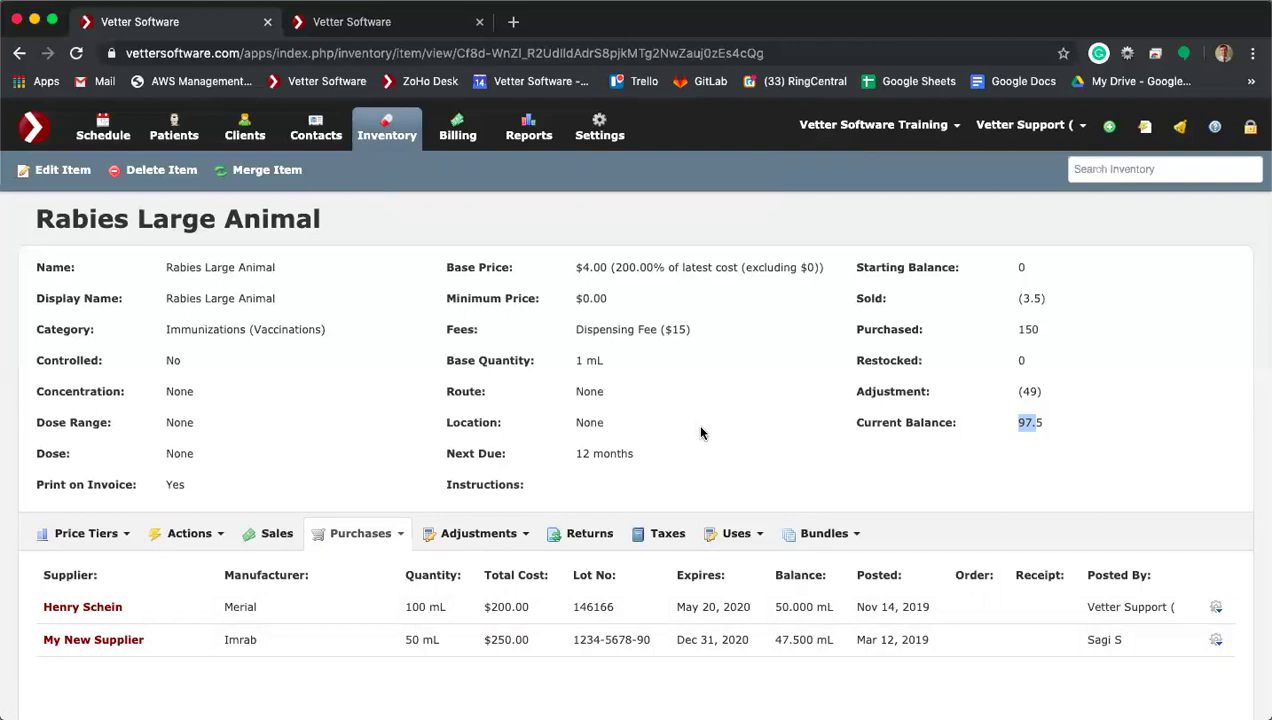
{"action": "left_click", "coordinate": [1215, 607]}
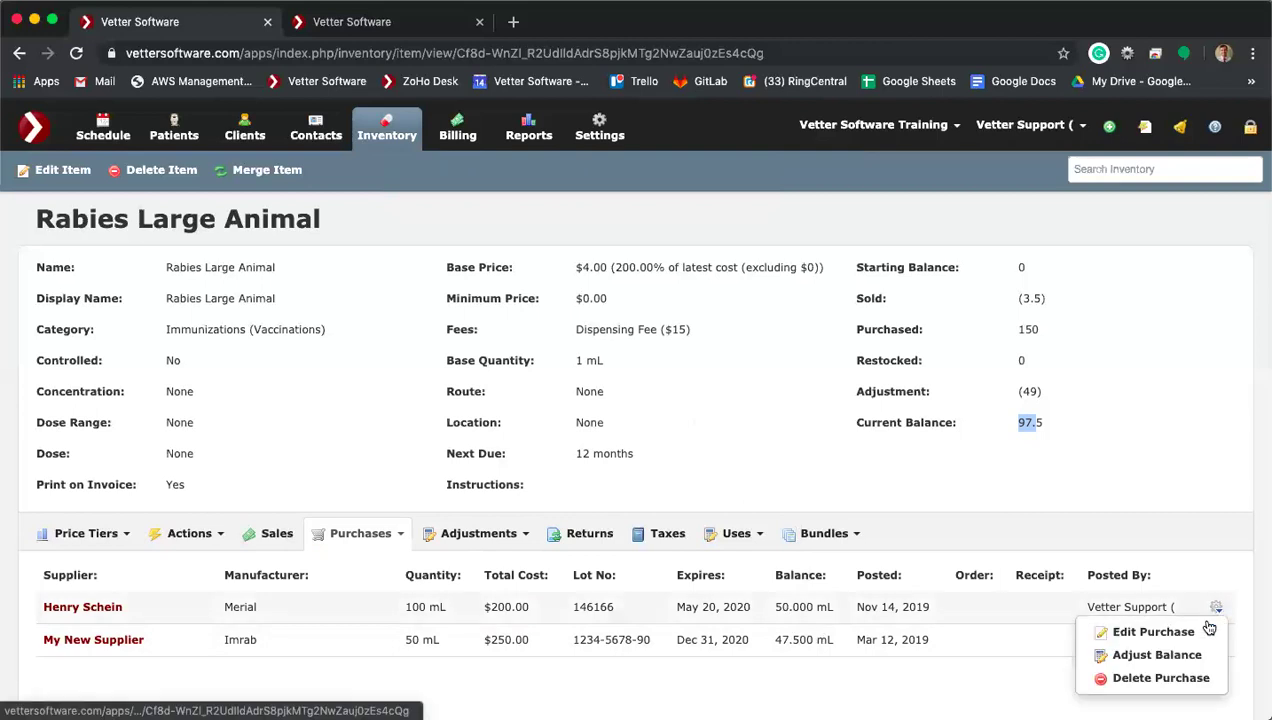
{"action": "left_click", "coordinate": [1155, 632]}
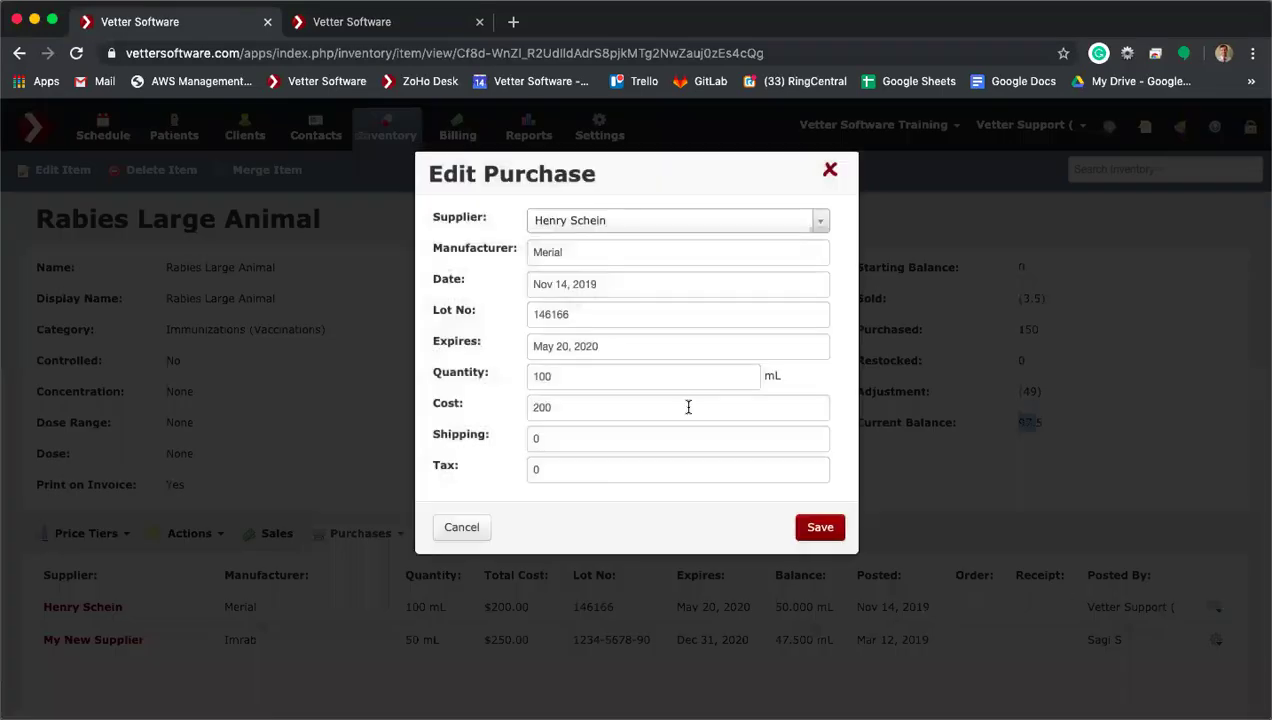
{"action": "left_click", "coordinate": [596, 378]}
{"action": "left_click_drag", "start_coordinate": [596, 378], "coordinate": [511, 385]}
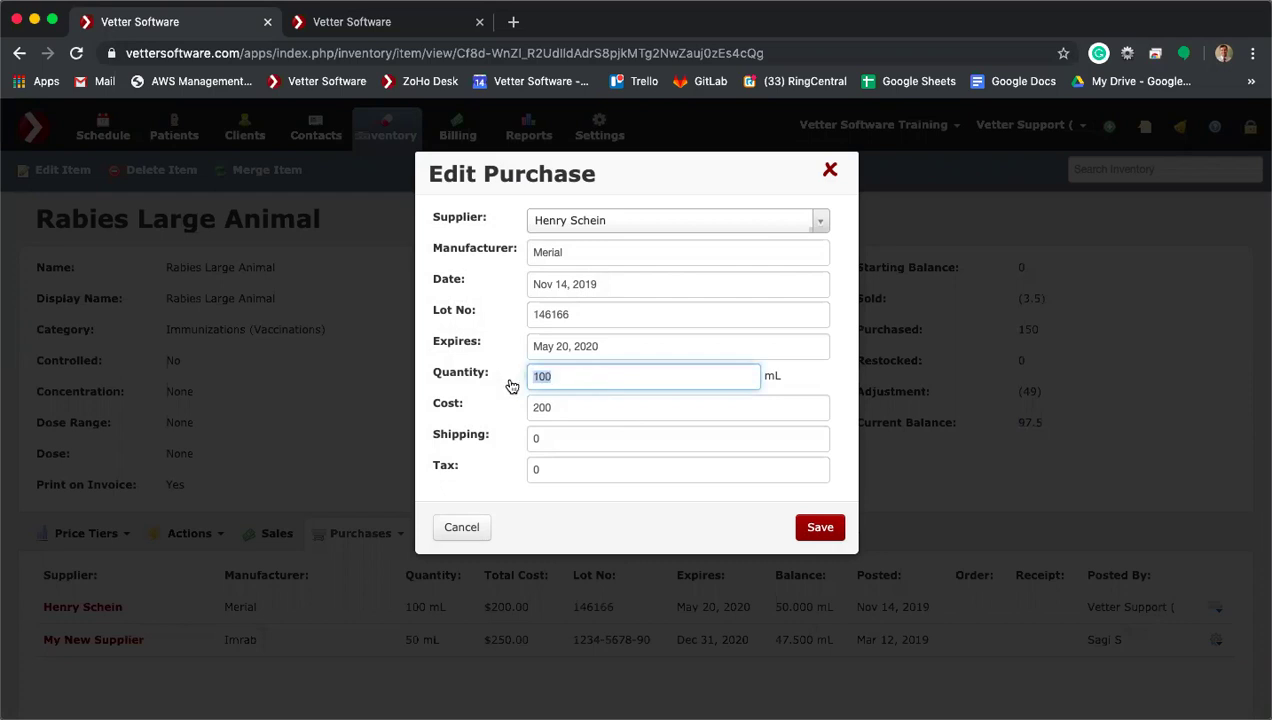
{"action": "type", "text": "50"}
{"action": "left_click", "coordinate": [830, 172]}
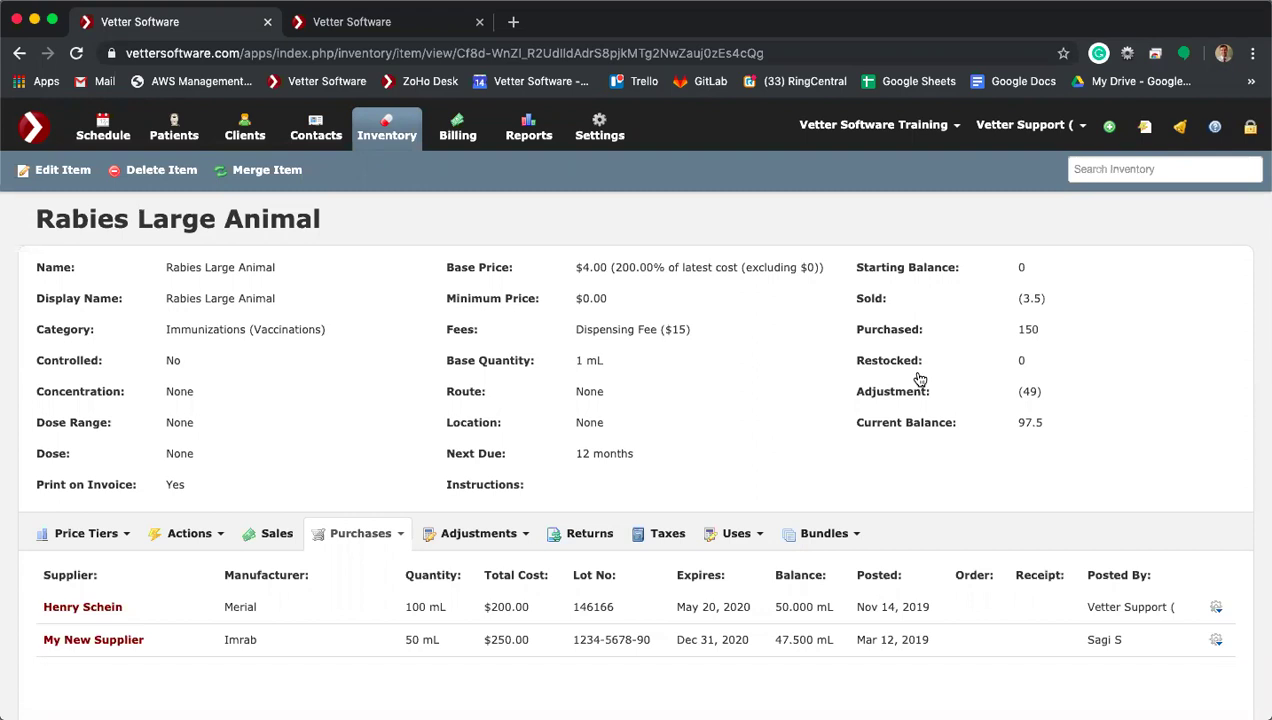
Step: Start a new purchase order from the inventory dashboard and choose Henry Schein as the supplier
{"action": "left_click", "coordinate": [380, 143]}
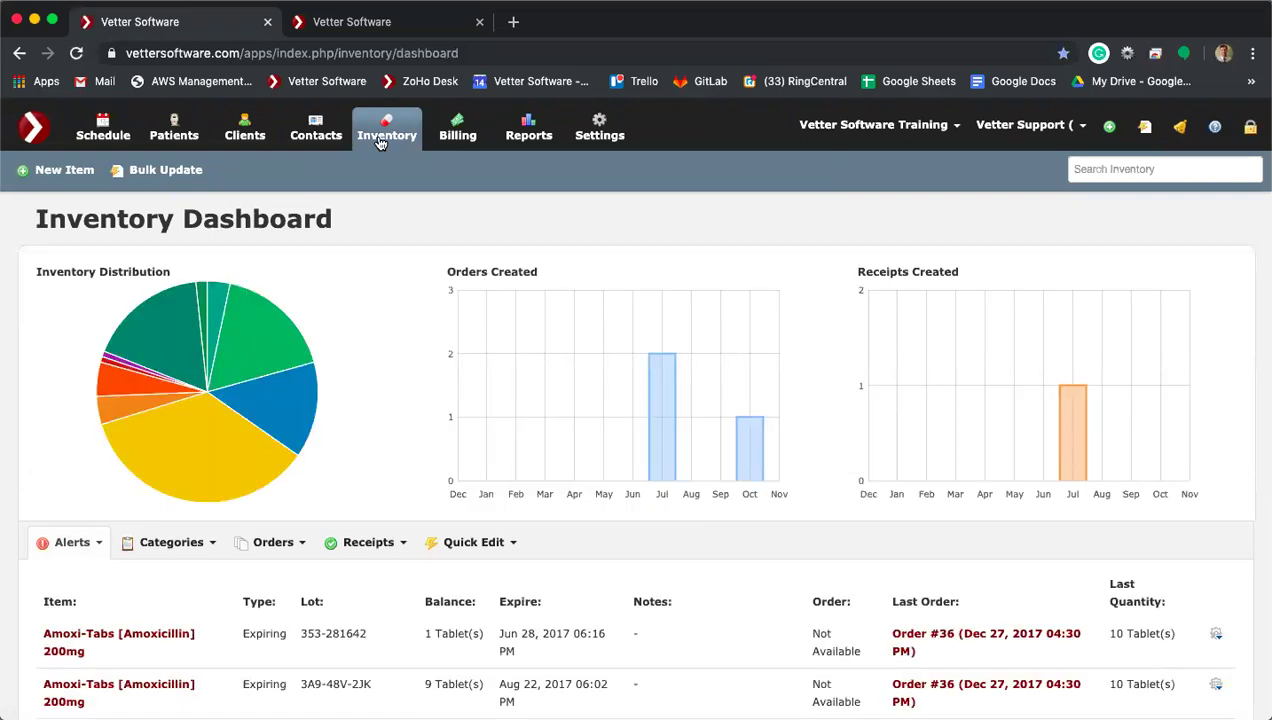
{"action": "left_click", "coordinate": [276, 545]}
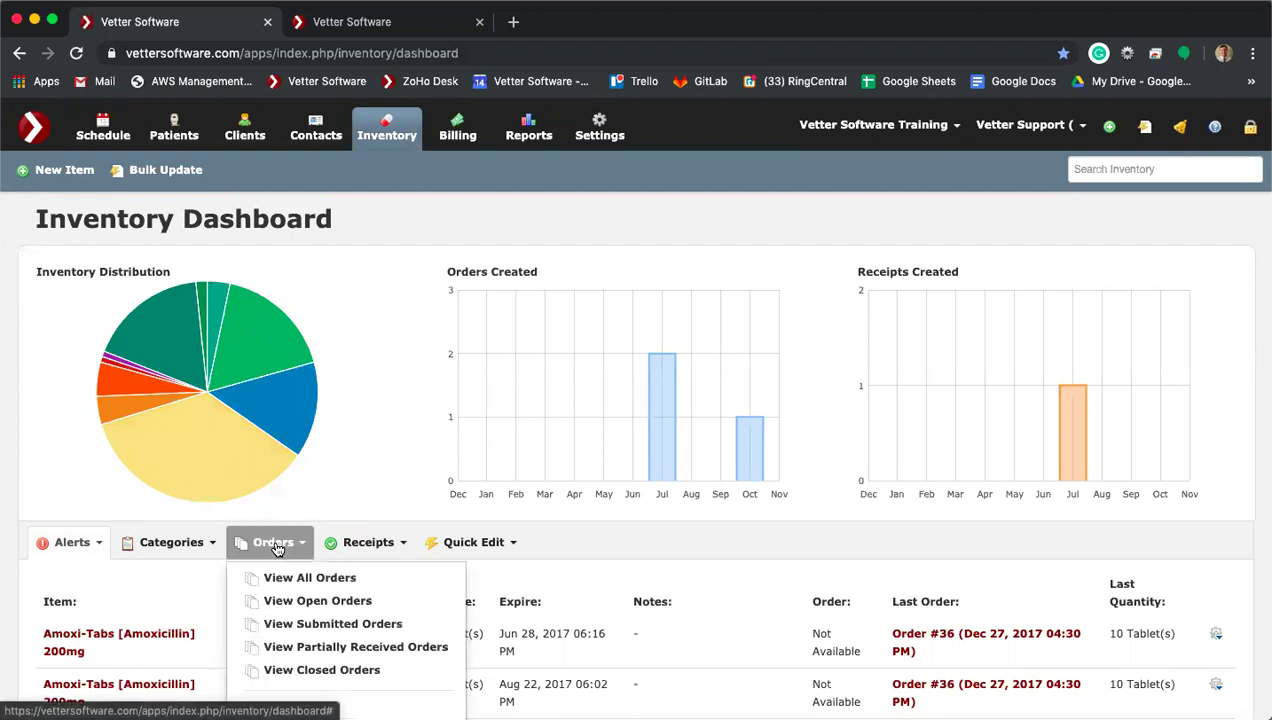
{"action": "scroll", "coordinate": [276, 545], "scroll_direction": "down", "scroll_amount": 5}
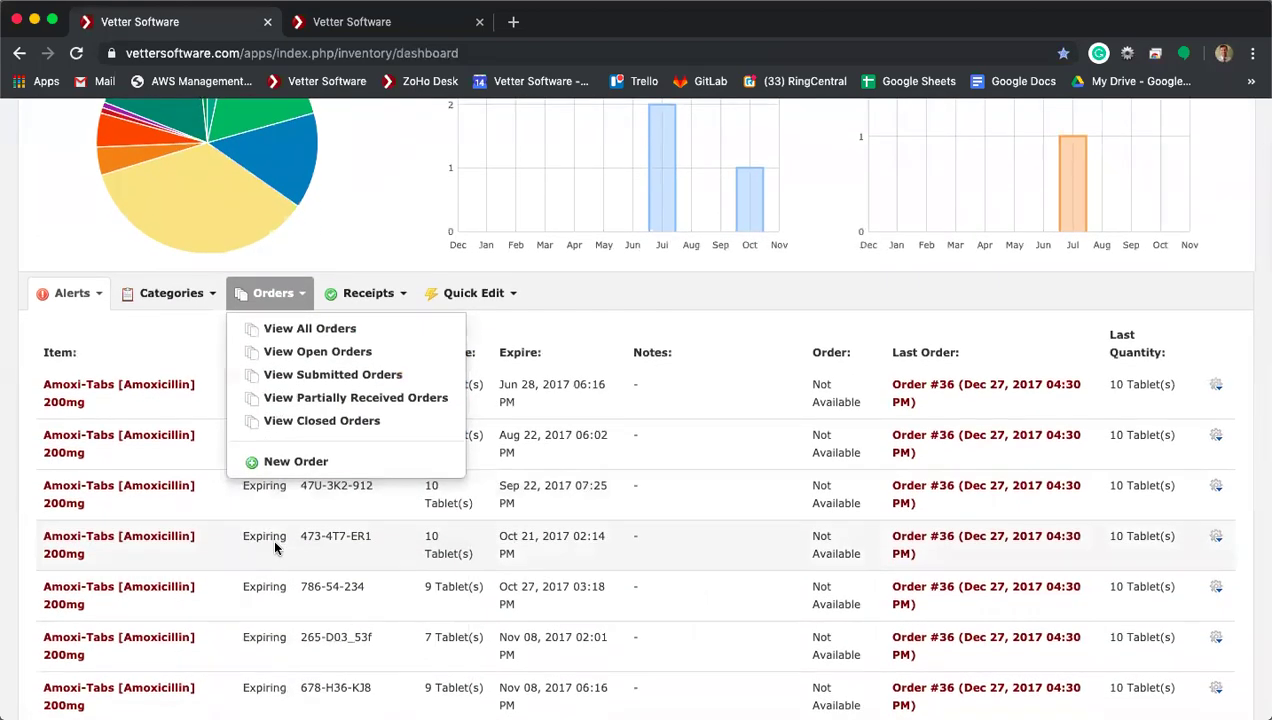
{"action": "scroll", "coordinate": [406, 227], "scroll_direction": "up", "scroll_amount": 5}
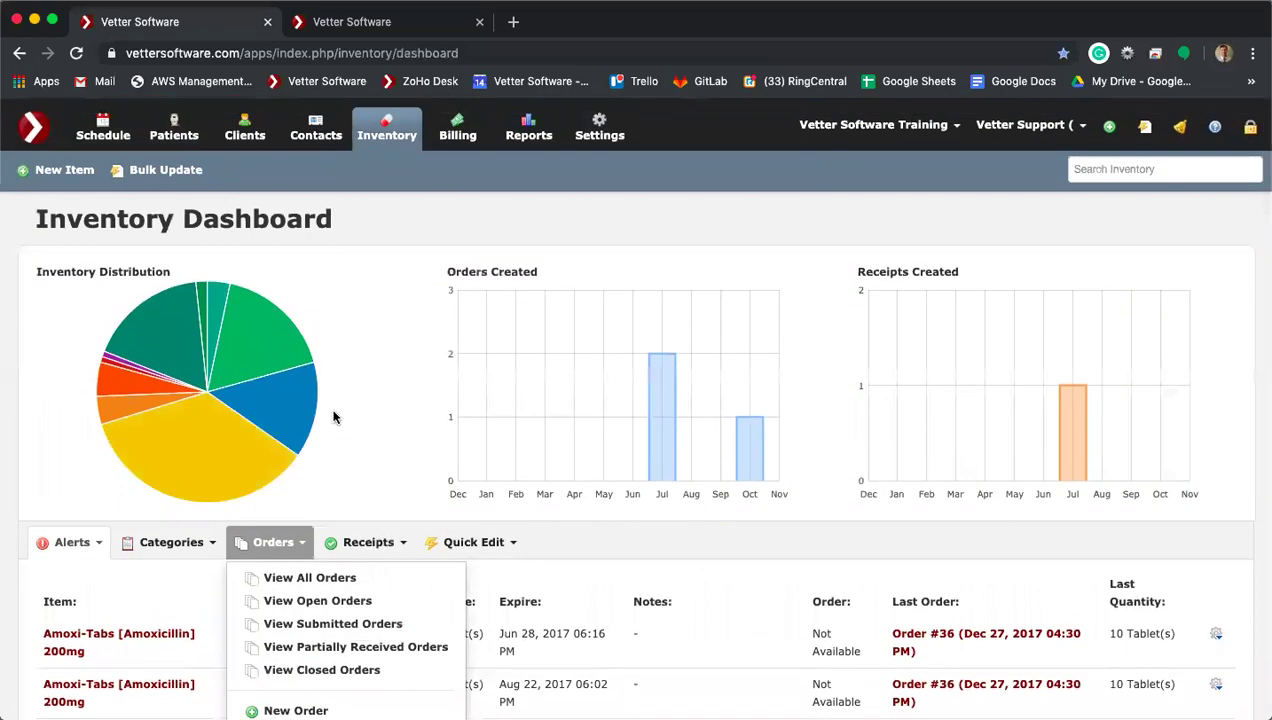
{"action": "scroll", "coordinate": [334, 417], "scroll_direction": "down", "scroll_amount": 2}
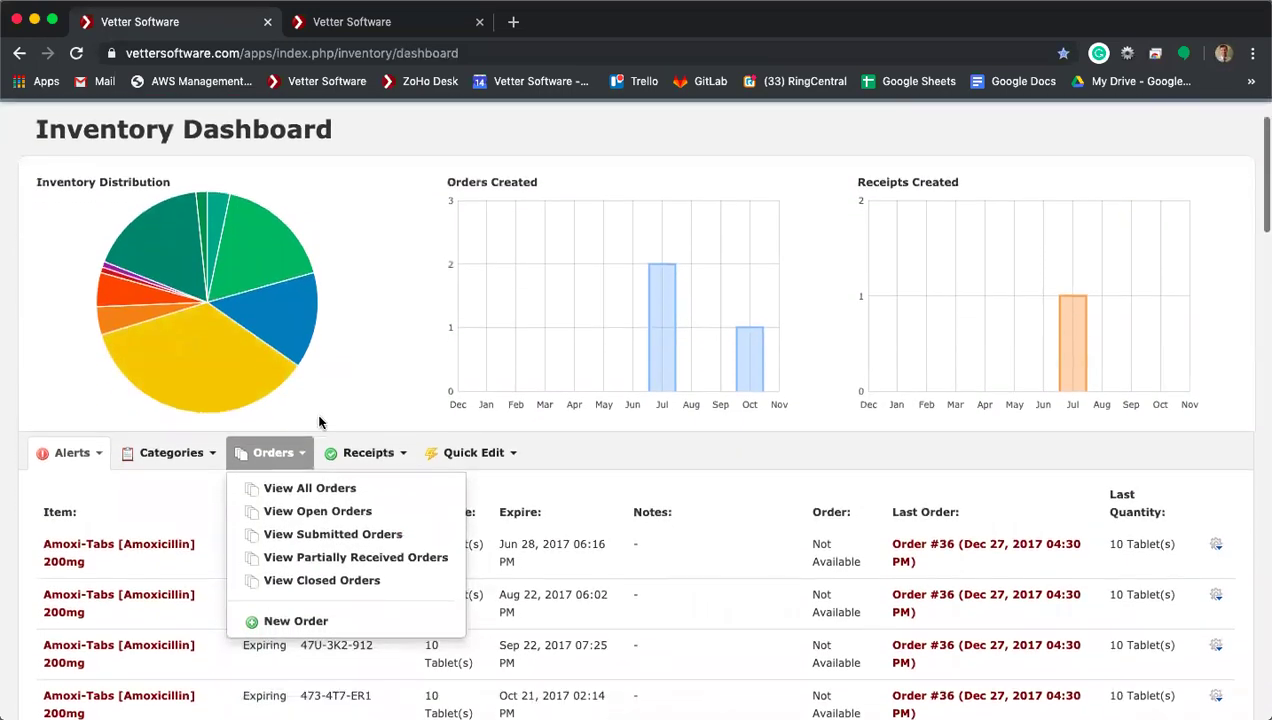
{"action": "left_click", "coordinate": [278, 619]}
{"action": "left_click", "coordinate": [712, 222]}
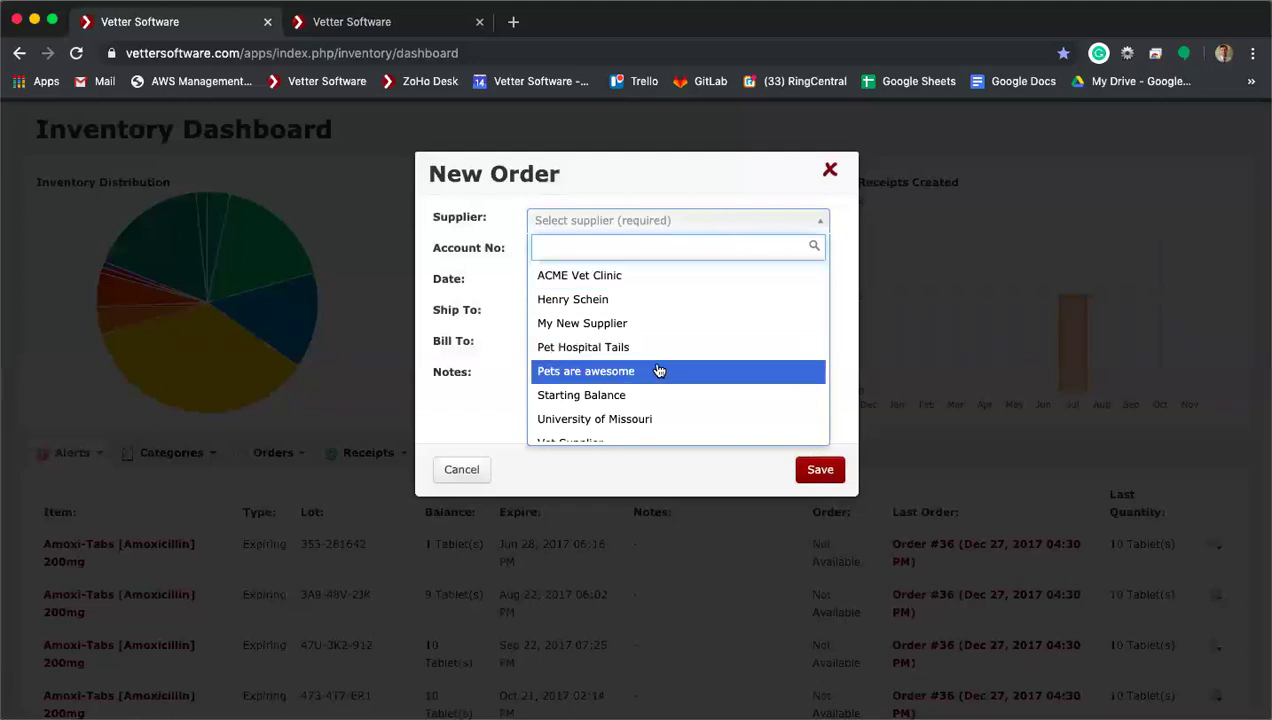
{"action": "type", "text": "mwi"}
{"action": "key", "text": "BackSpace"}
{"action": "key", "text": "BackSpace"}
{"action": "key", "text": "BackSpace"}
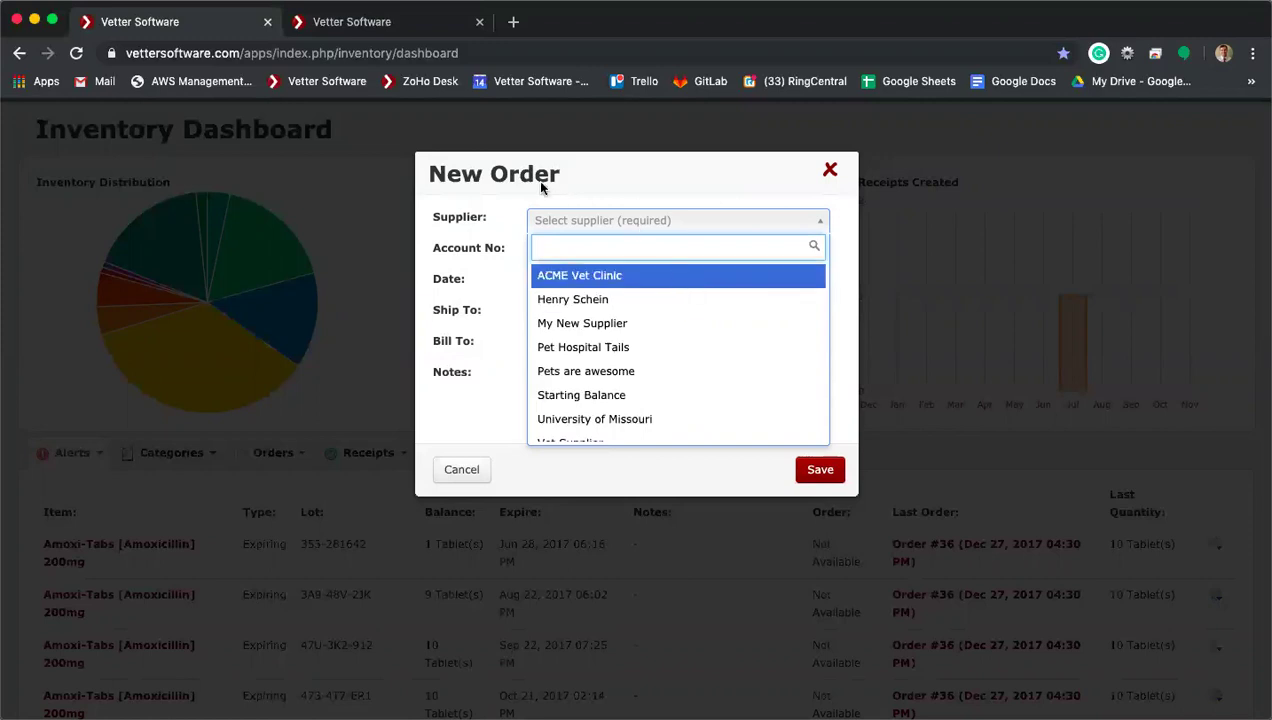
{"action": "left_click", "coordinate": [607, 298]}
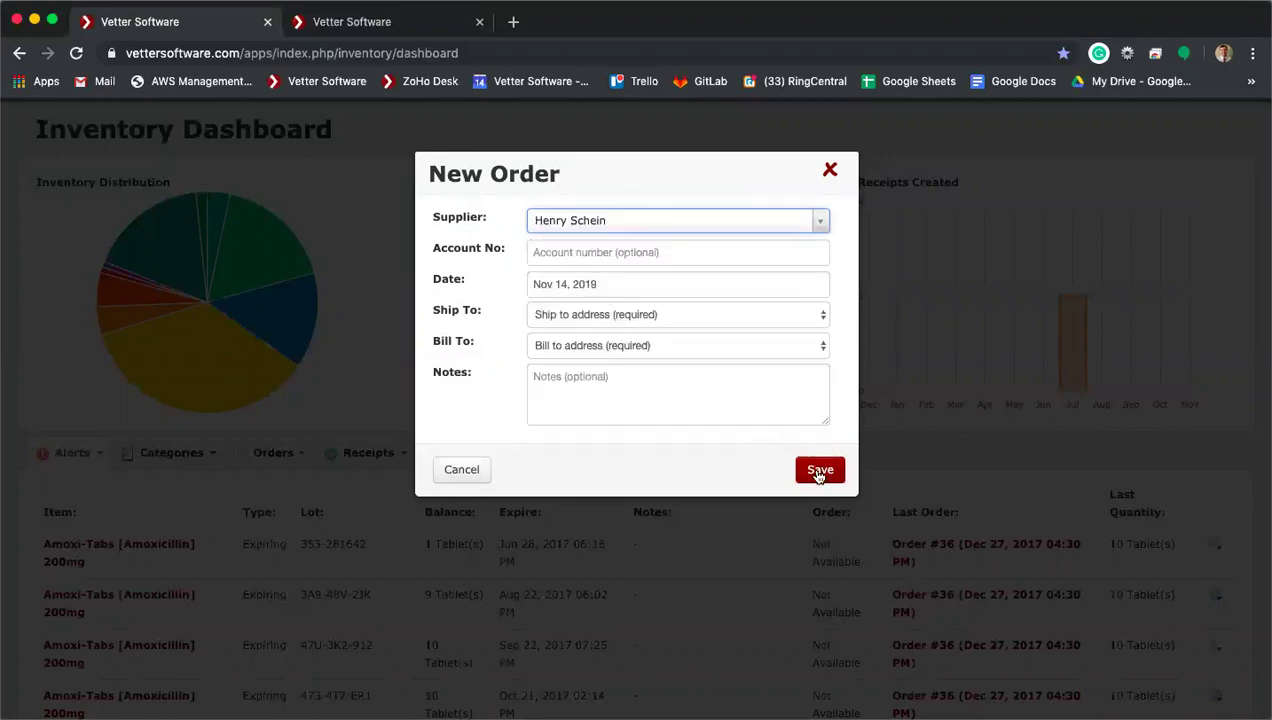
Step: Set both the ship-to and bill-to addresses to Vetter Software Training and save the order
{"action": "left_click", "coordinate": [657, 320]}
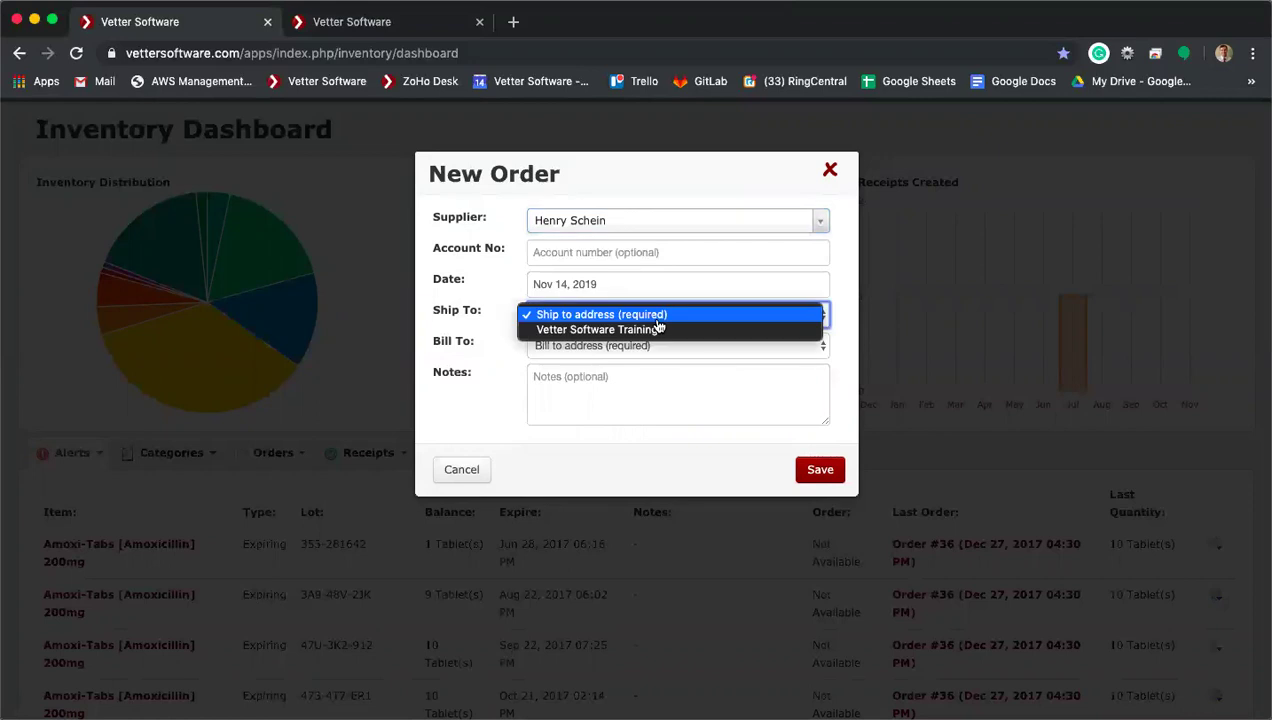
{"action": "left_click", "coordinate": [657, 329]}
{"action": "left_click", "coordinate": [642, 350]}
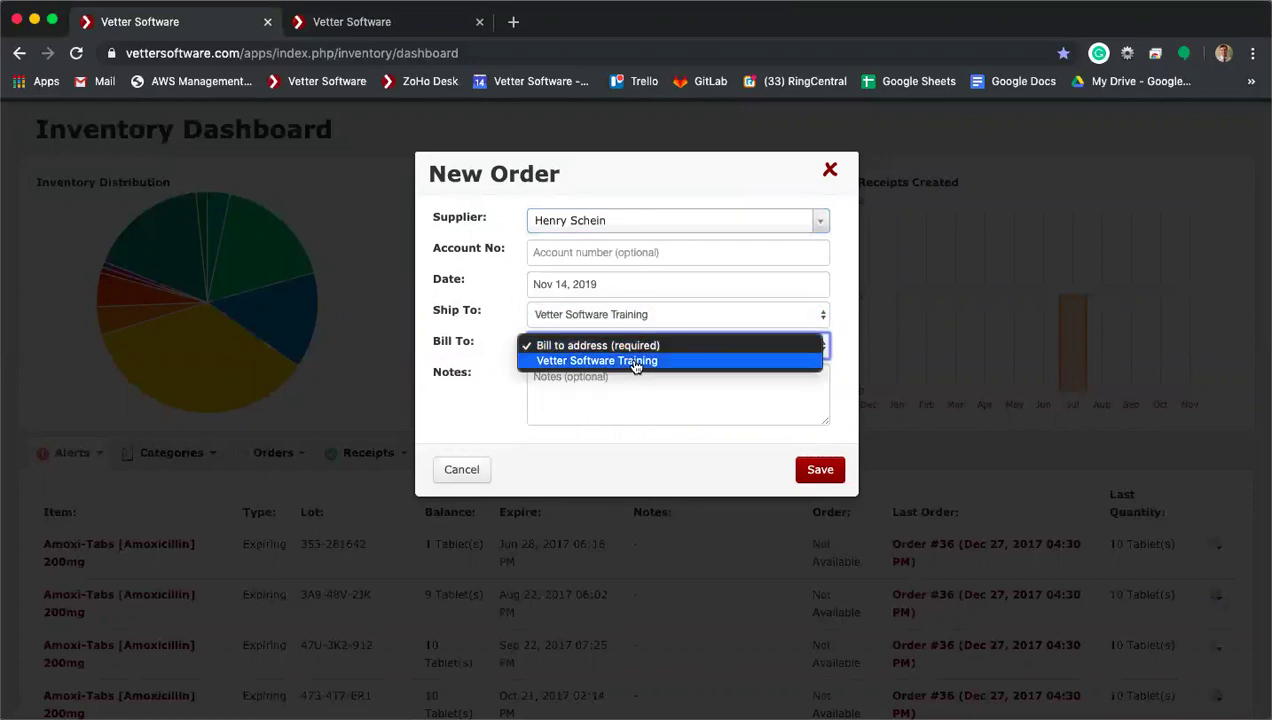
{"action": "left_click", "coordinate": [634, 362]}
{"action": "left_click", "coordinate": [820, 470]}
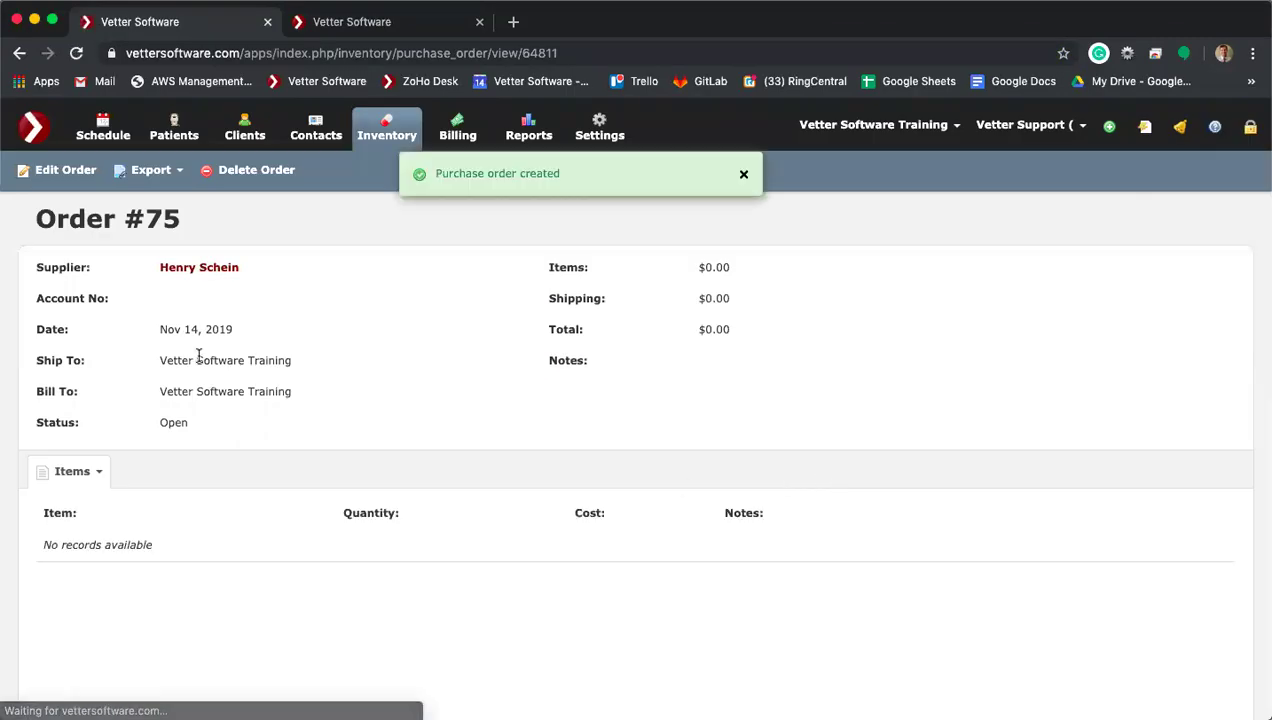
{"action": "left_click", "coordinate": [101, 476]}
{"action": "left_click", "coordinate": [80, 548]}
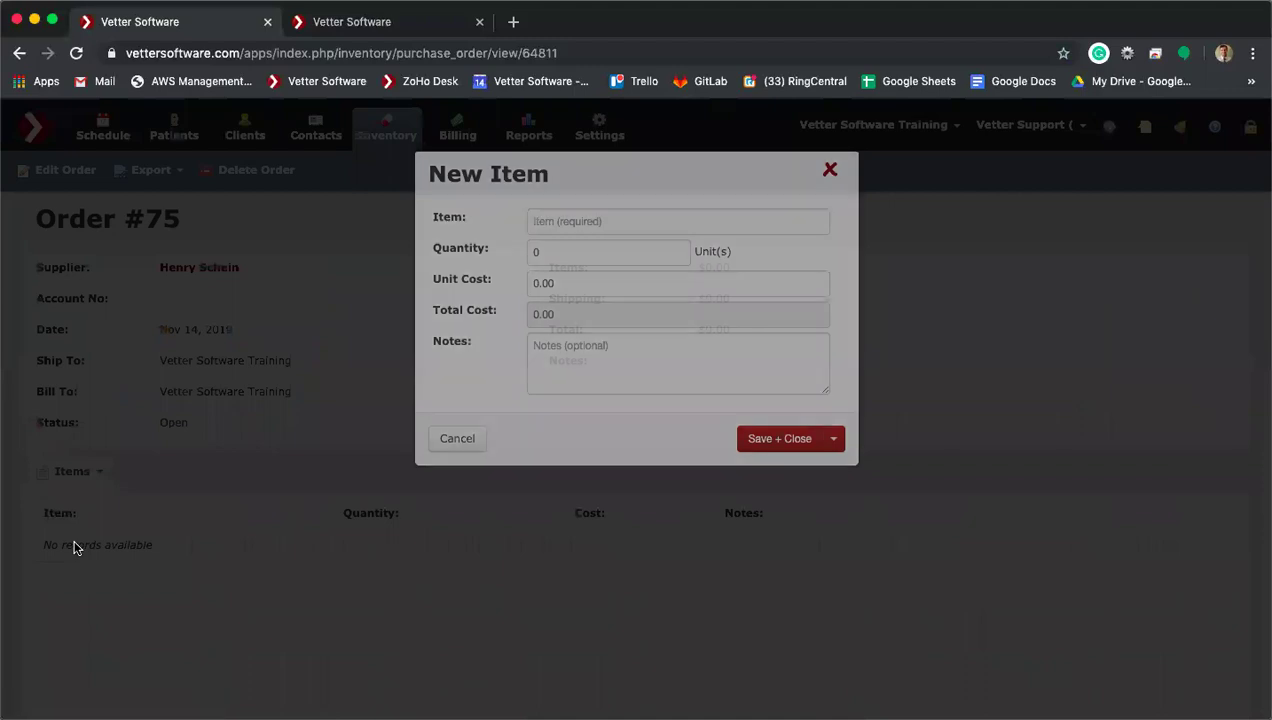
{"action": "type", "text": "abc"}
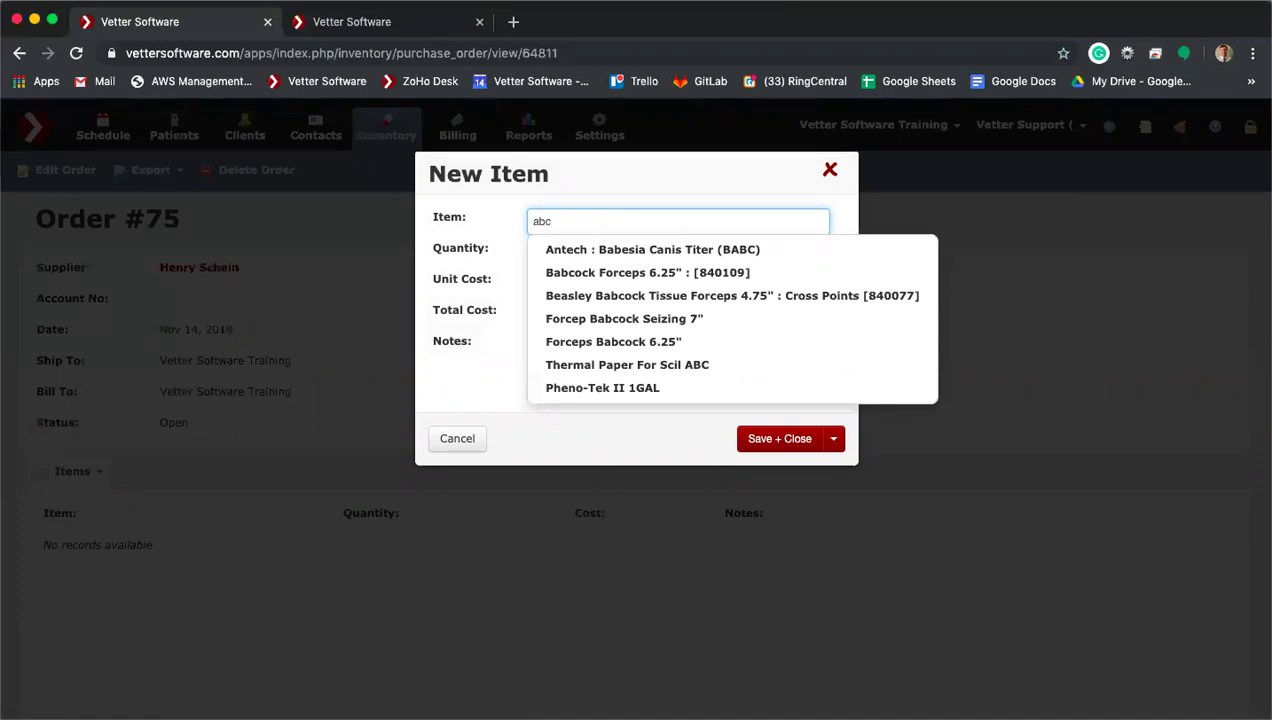
{"action": "left_click", "coordinate": [497, 290]}
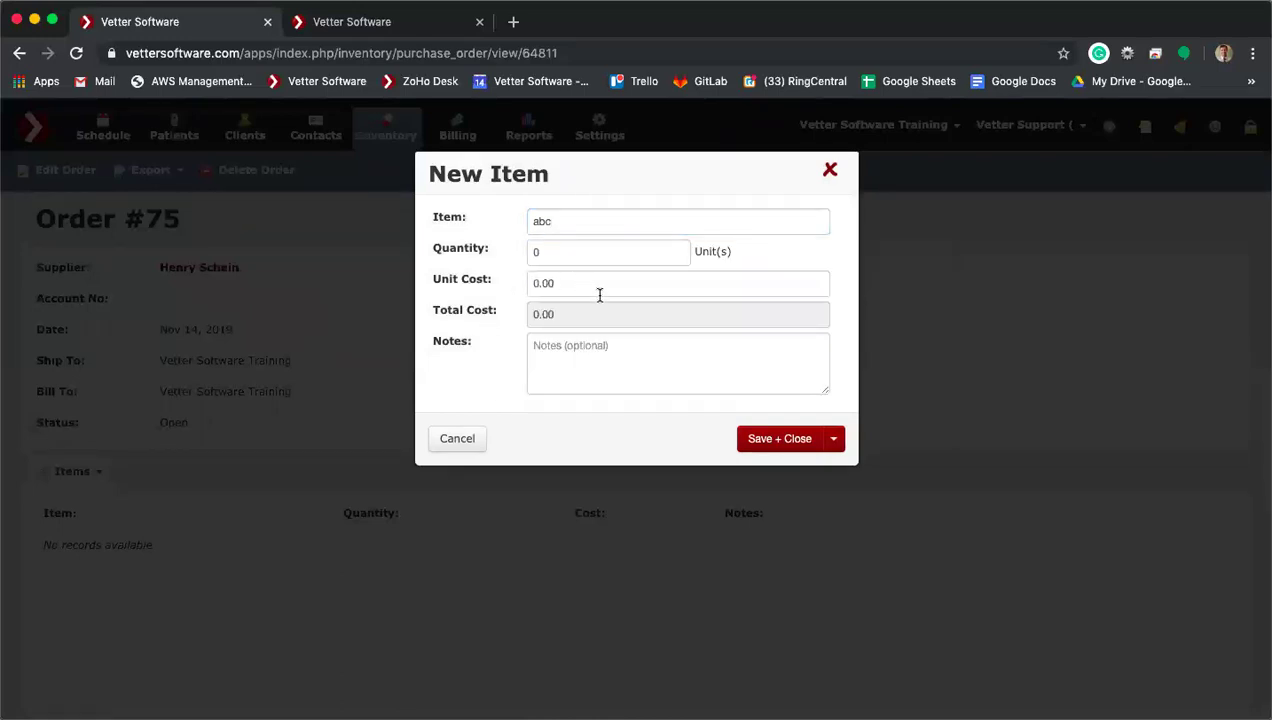
{"action": "left_click", "coordinate": [829, 170]}
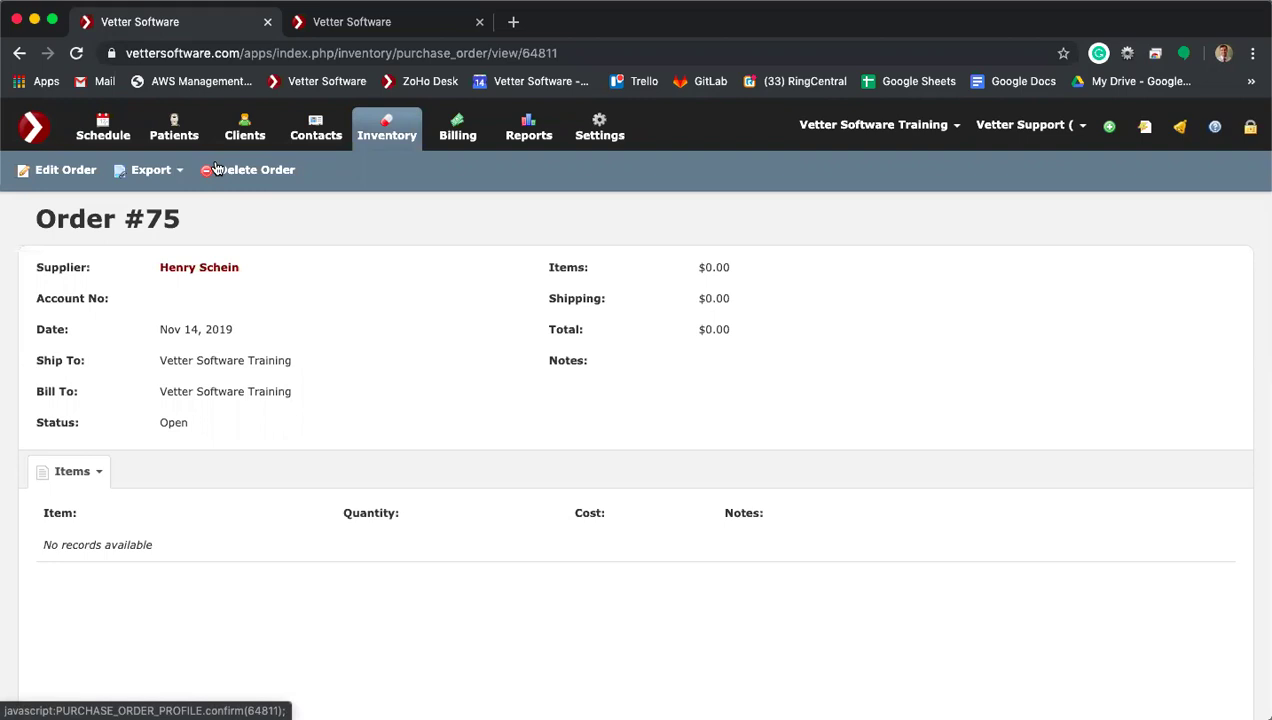
Step: Return to the inventory dashboard and start a new receipt with Vet Supplier as the supplier
{"action": "left_click", "coordinate": [392, 141]}
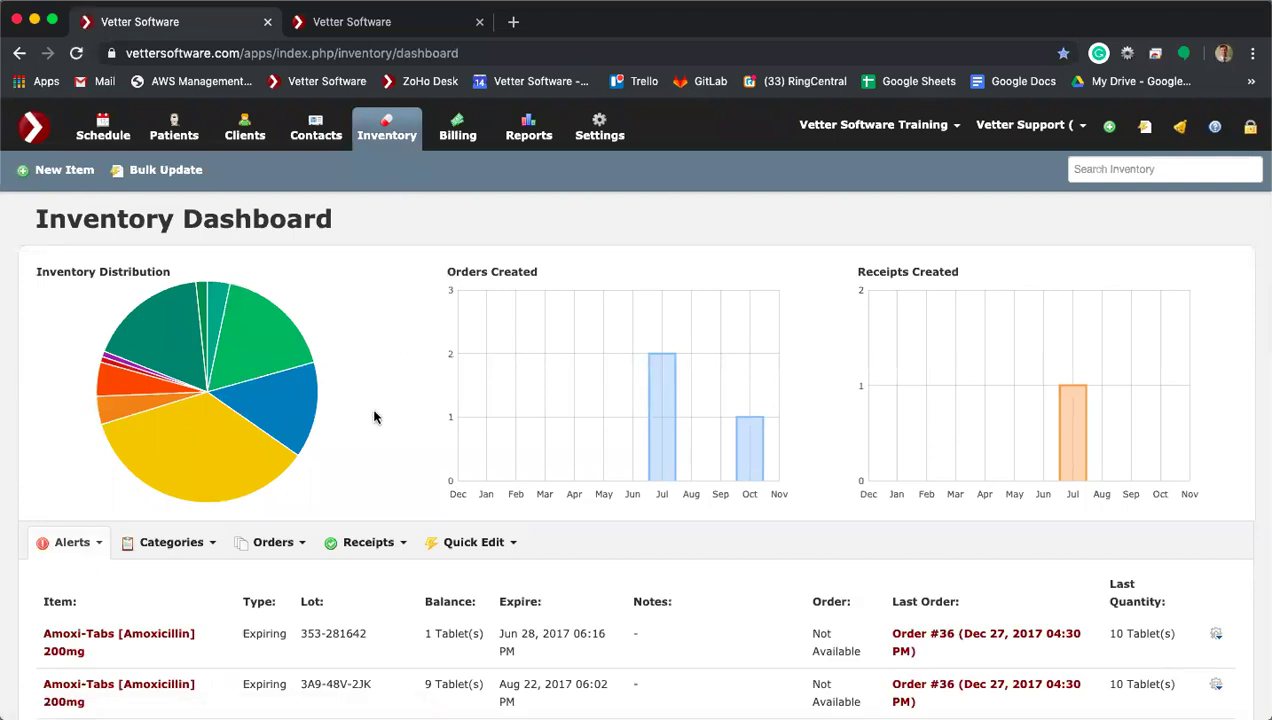
{"action": "left_click", "coordinate": [292, 541]}
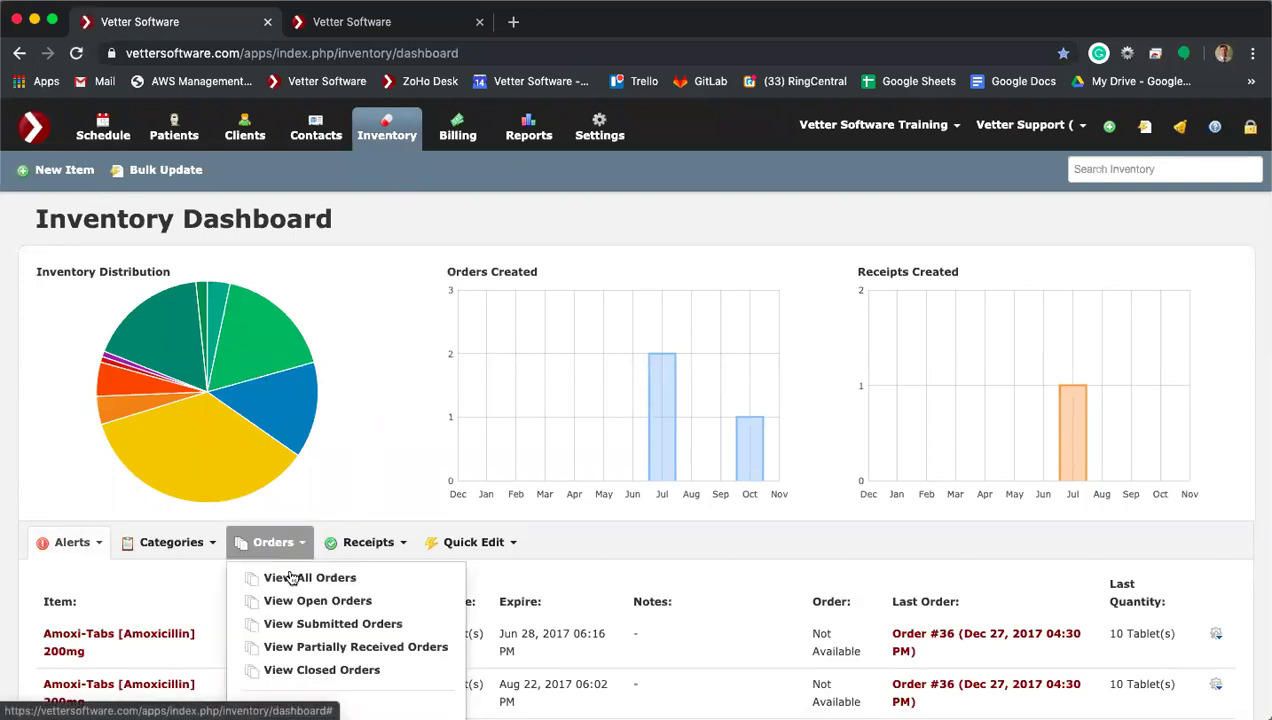
{"action": "scroll", "coordinate": [291, 600], "scroll_direction": "down", "scroll_amount": 1}
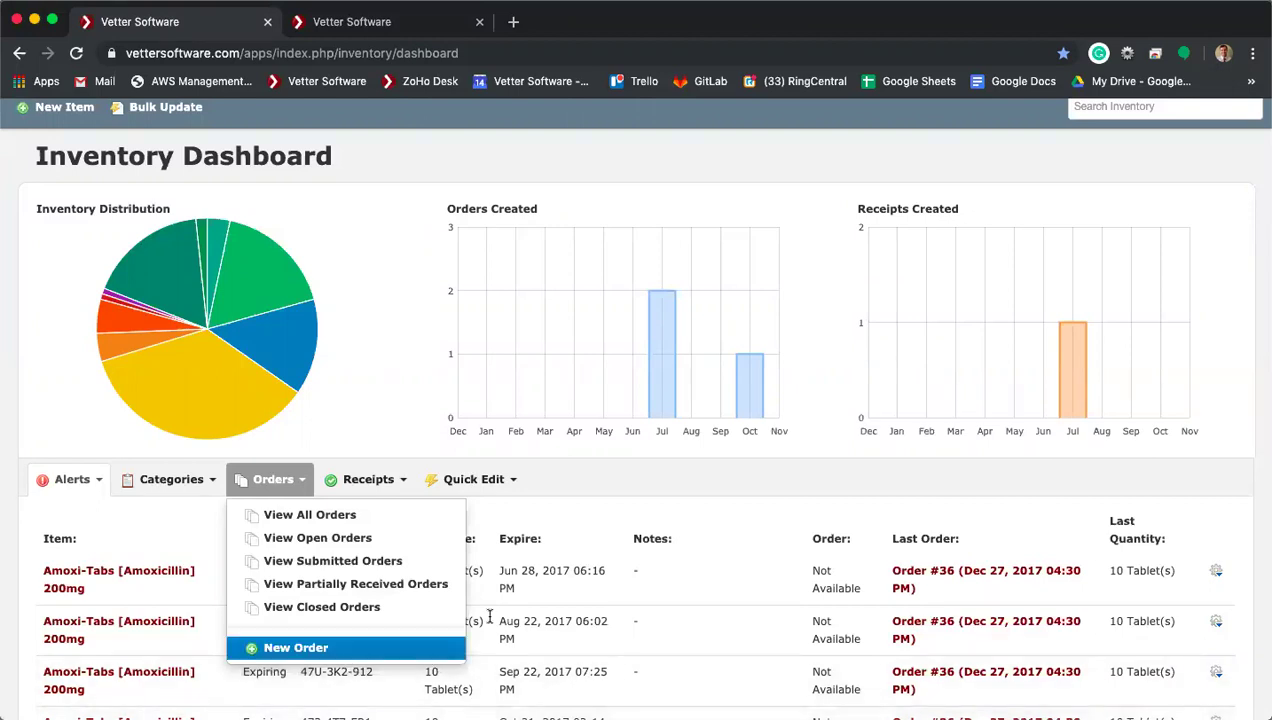
{"action": "left_click", "coordinate": [376, 479]}
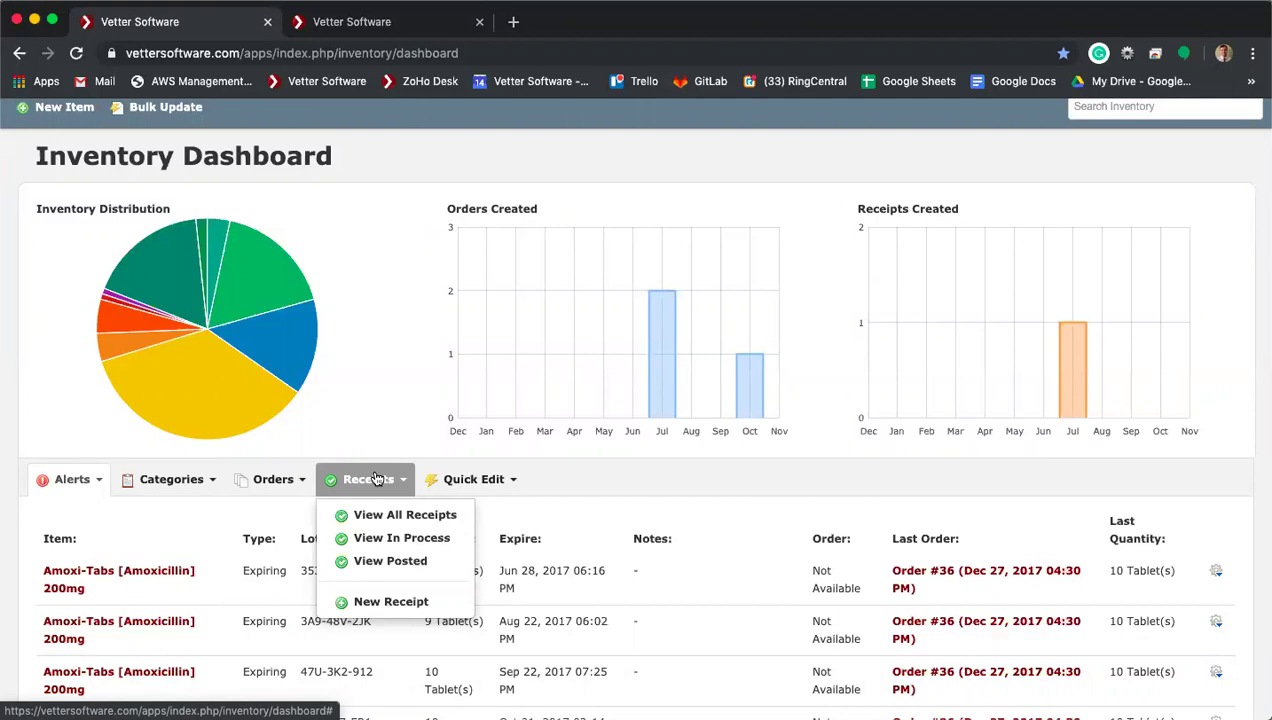
{"action": "left_click", "coordinate": [390, 602]}
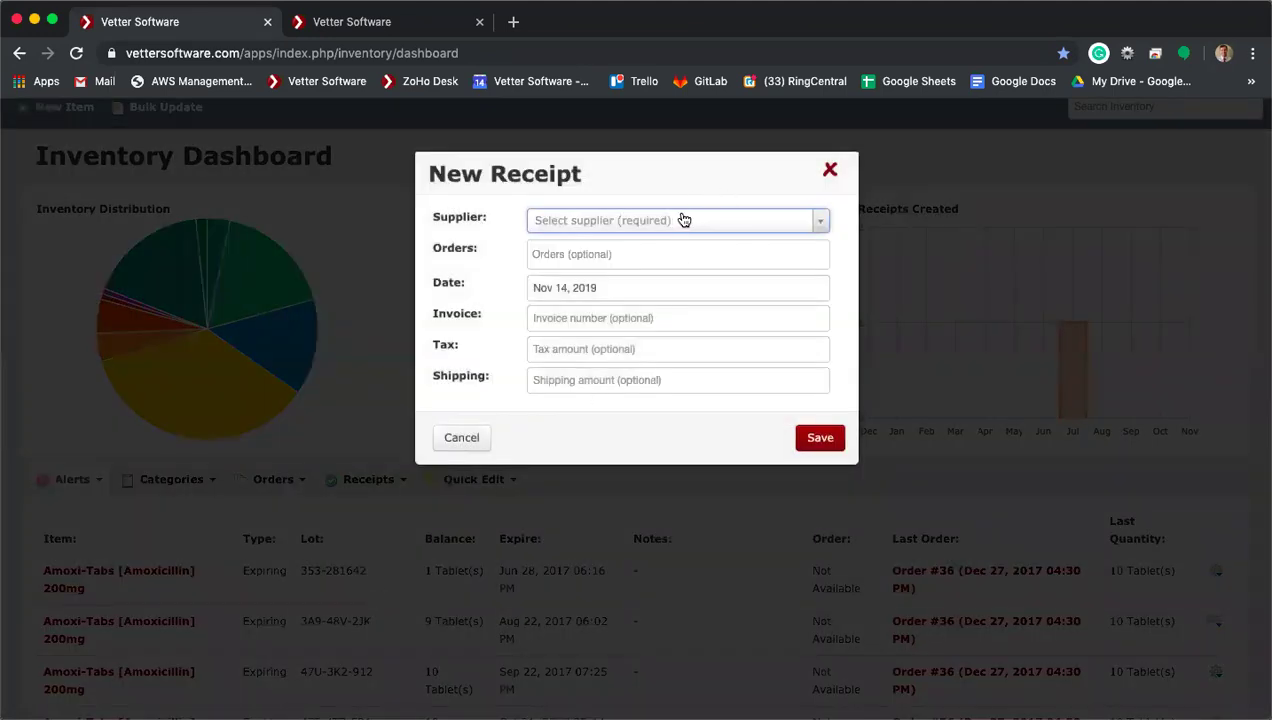
{"action": "left_click", "coordinate": [683, 220]}
{"action": "left_click", "coordinate": [598, 294]}
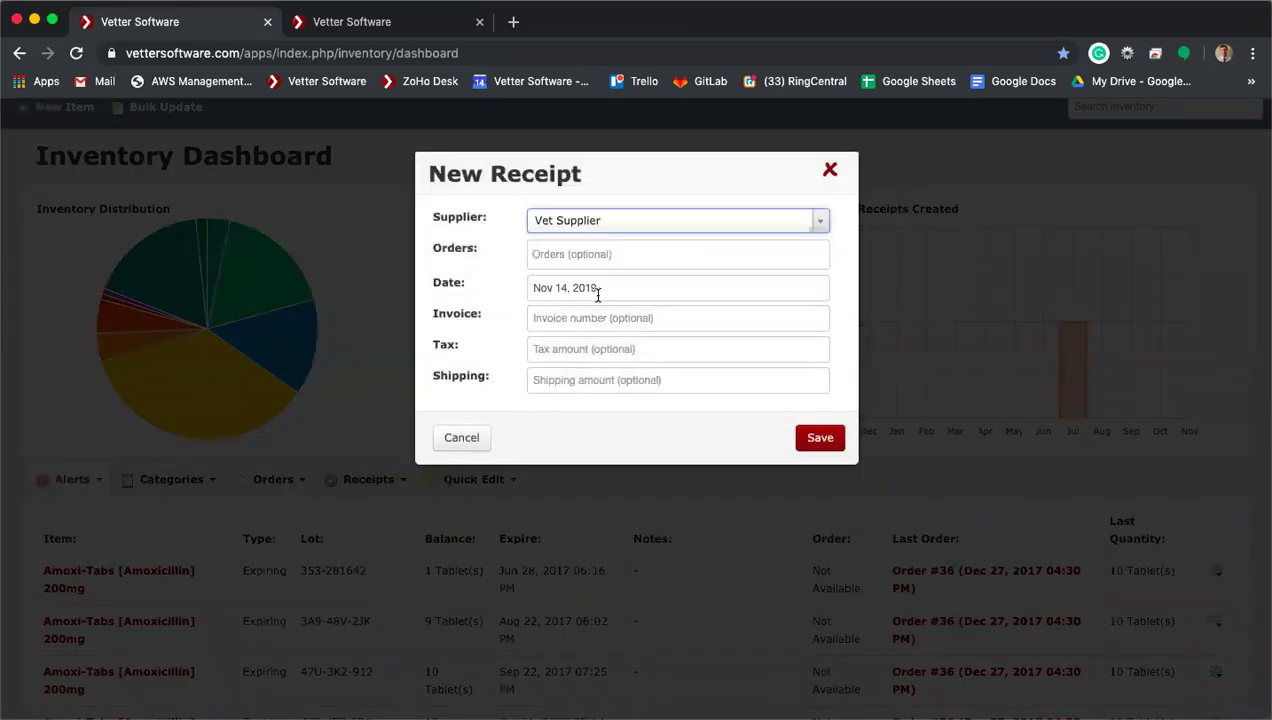
Step: Link the supplier's second listed order to the receipt and save the receipt
{"action": "left_click", "coordinate": [582, 256]}
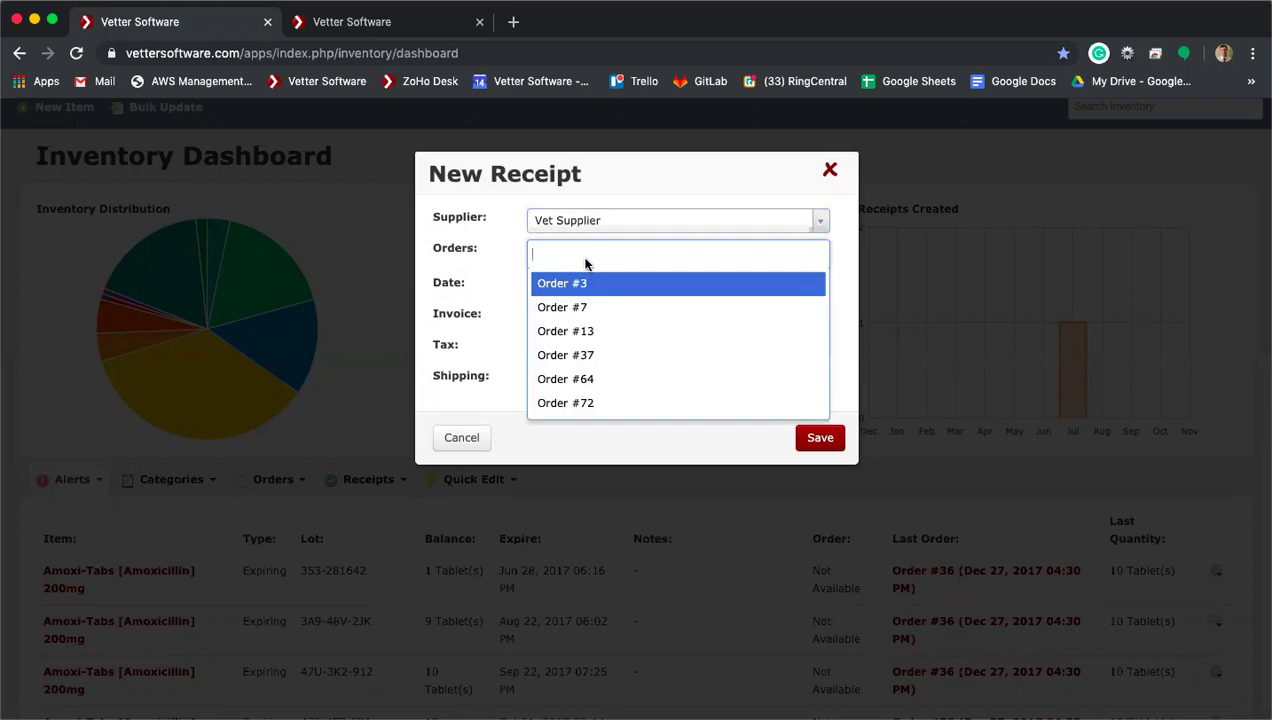
{"action": "left_click", "coordinate": [582, 310]}
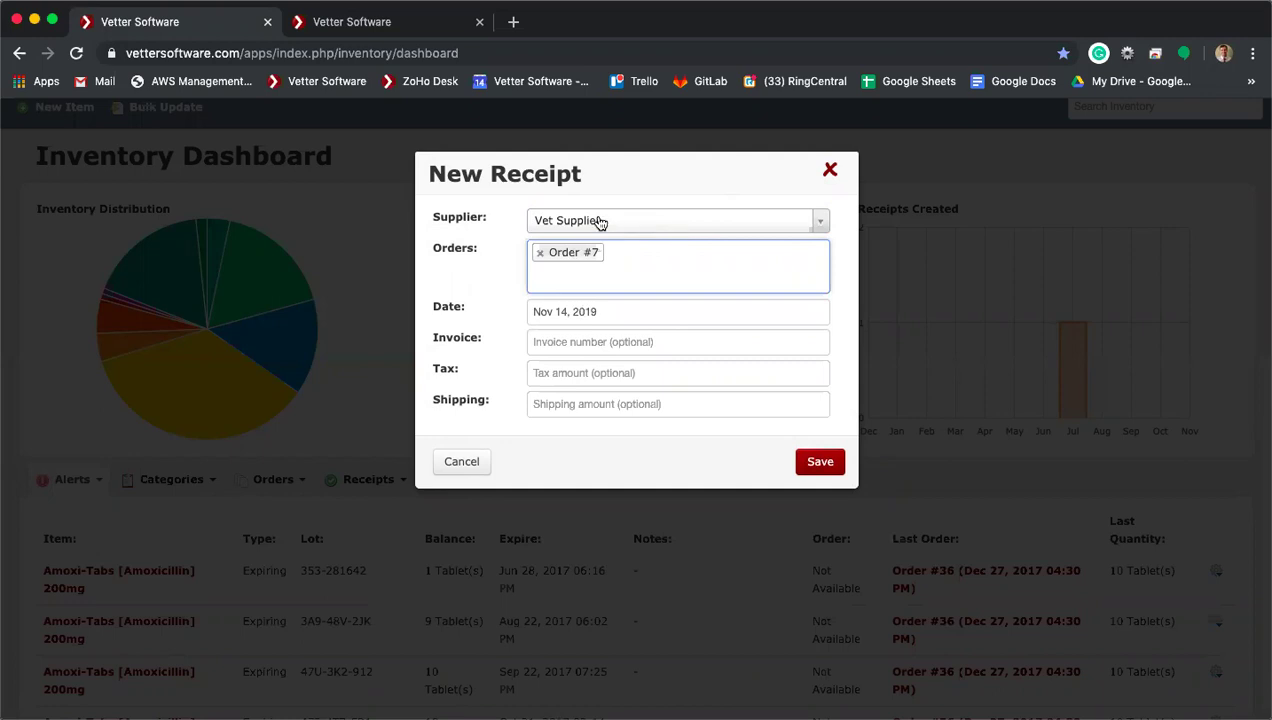
{"action": "left_click", "coordinate": [630, 259]}
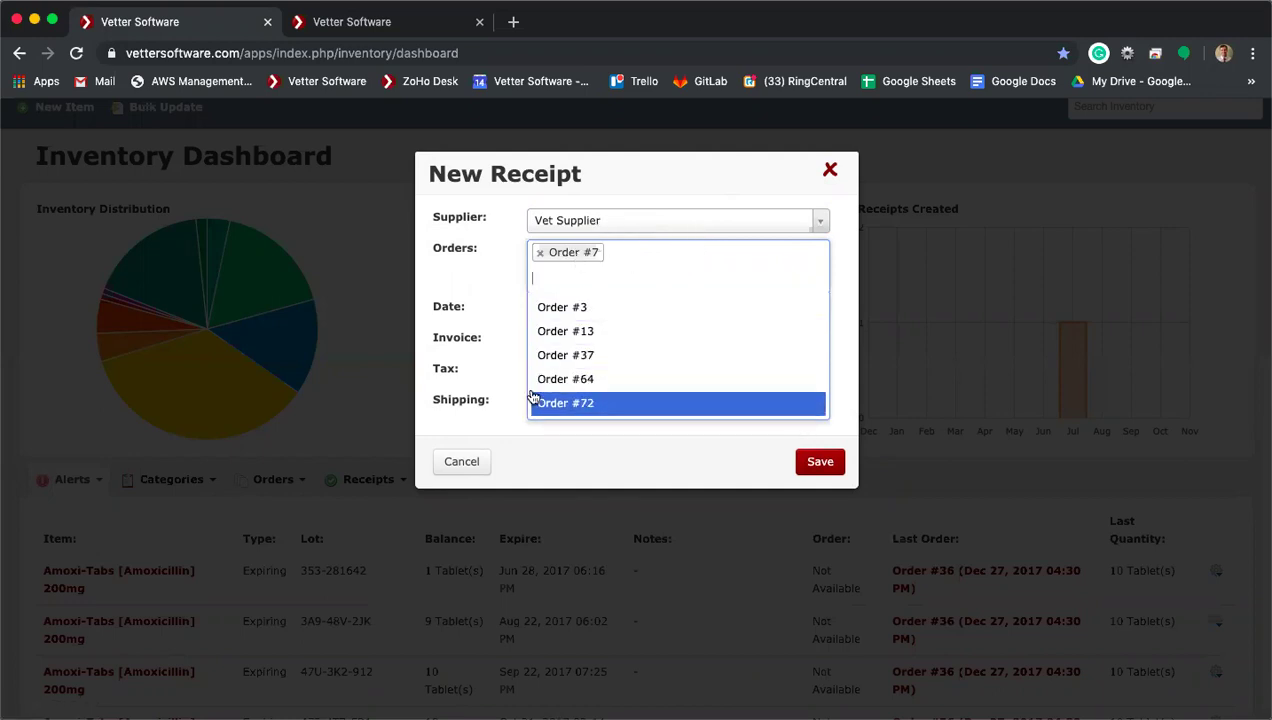
{"action": "left_click", "coordinate": [502, 326]}
{"action": "left_click", "coordinate": [813, 464]}
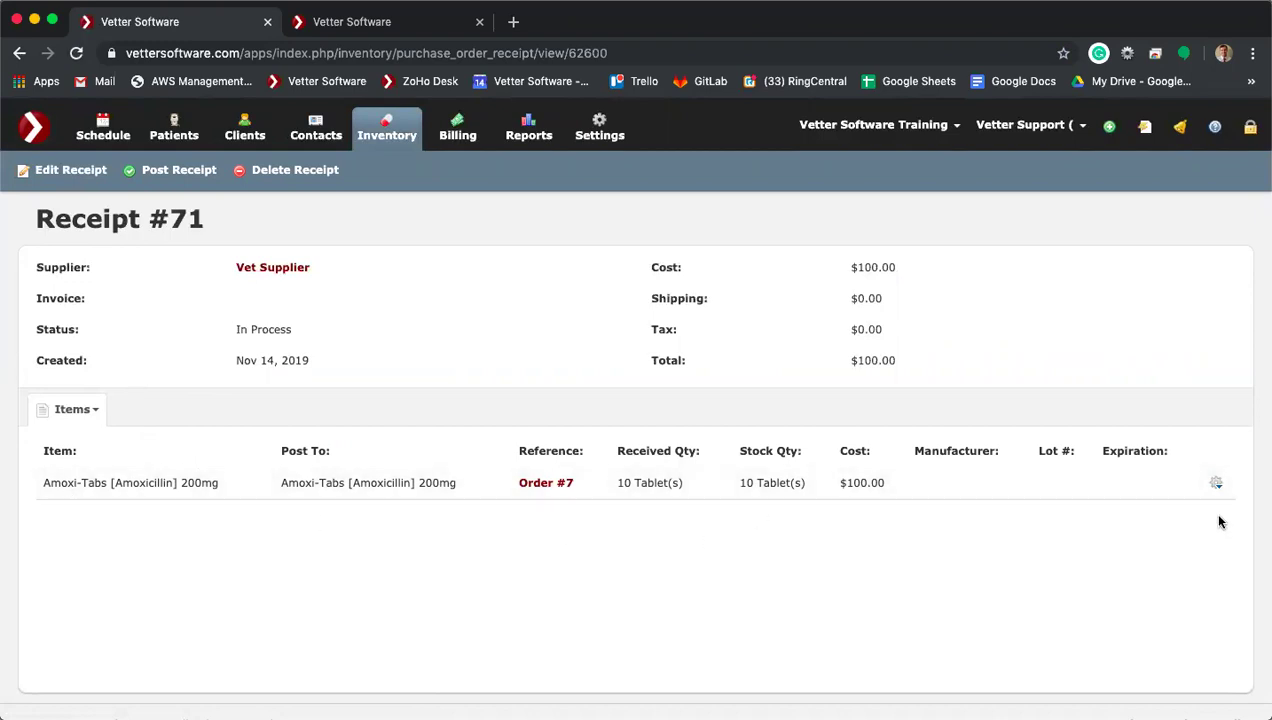
Step: Examine the editable details and Post To choices of the receipt's Amoxi-Tabs [Amoxicillin] 200mg line, closing the dialog without saving
{"action": "left_click", "coordinate": [1217, 484]}
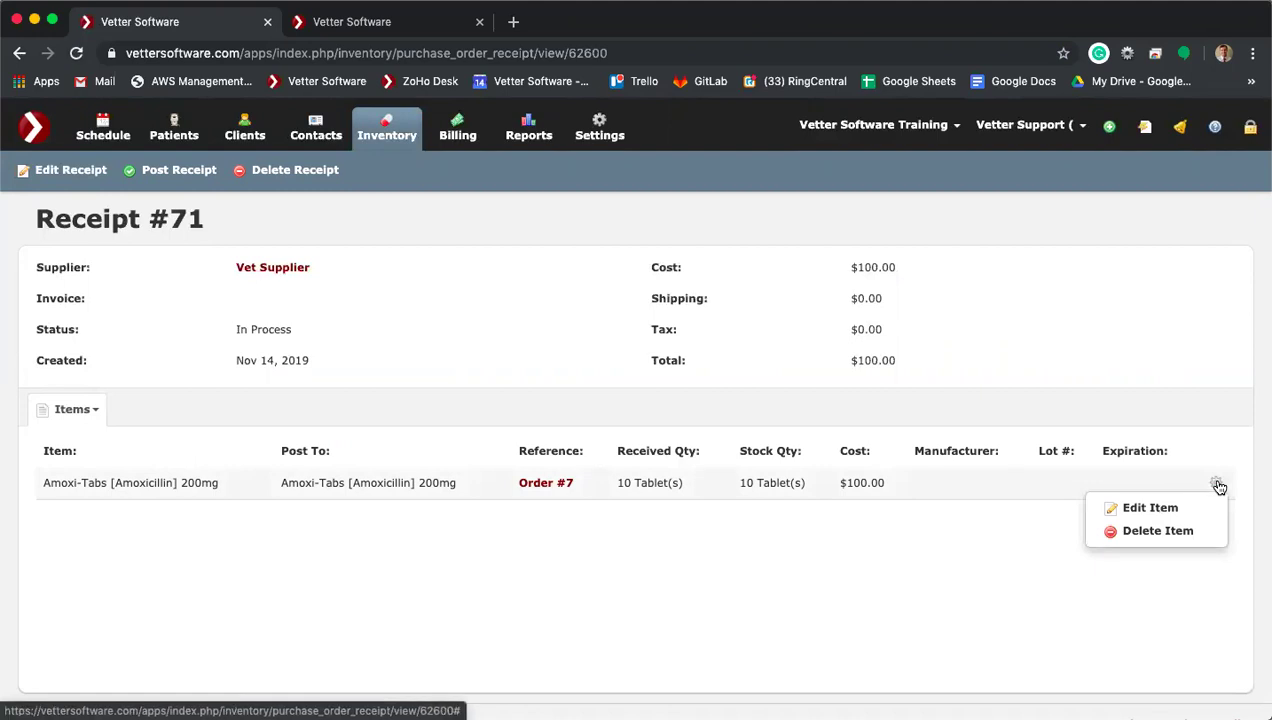
{"action": "left_click", "coordinate": [1160, 509]}
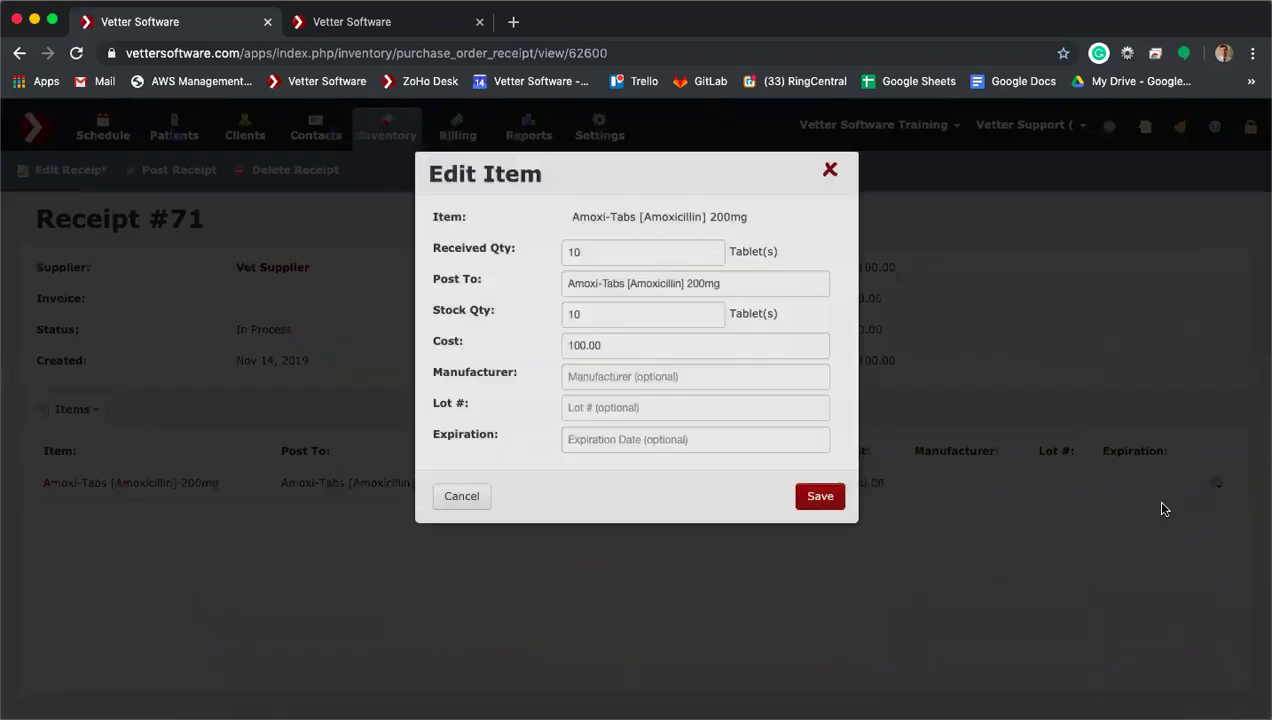
{"action": "left_click", "coordinate": [770, 280]}
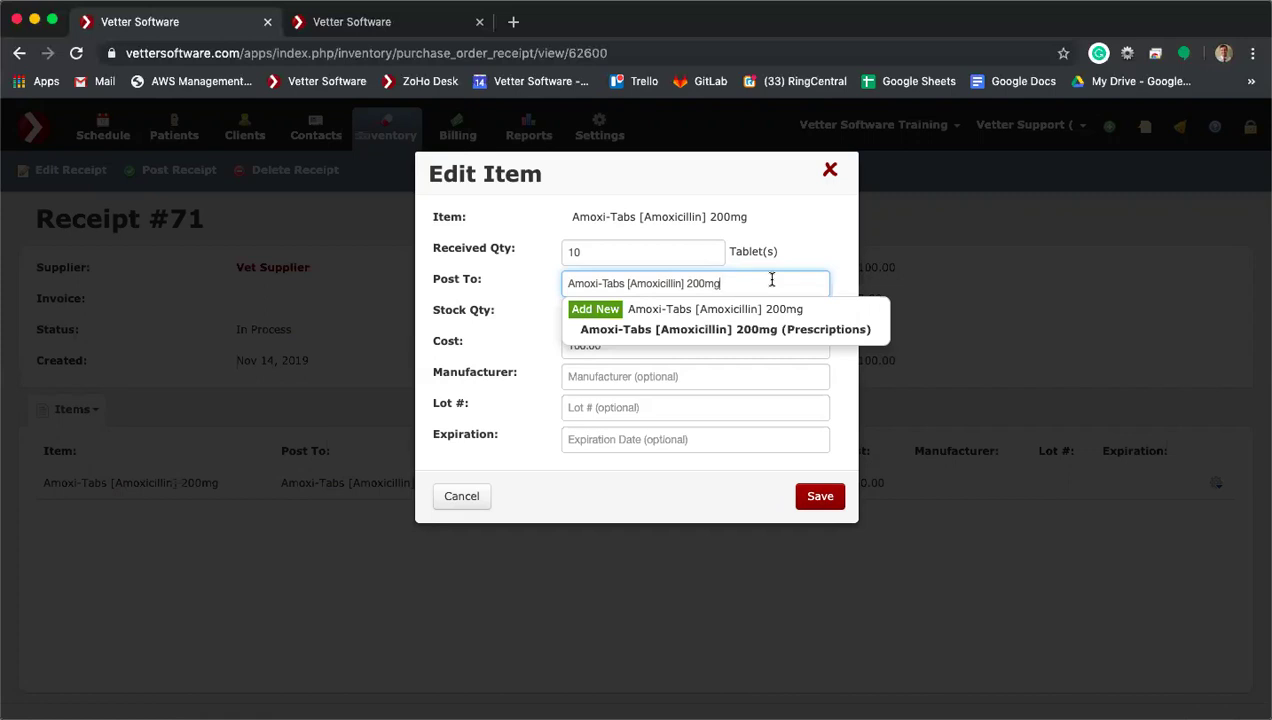
{"action": "left_click", "coordinate": [830, 170]}
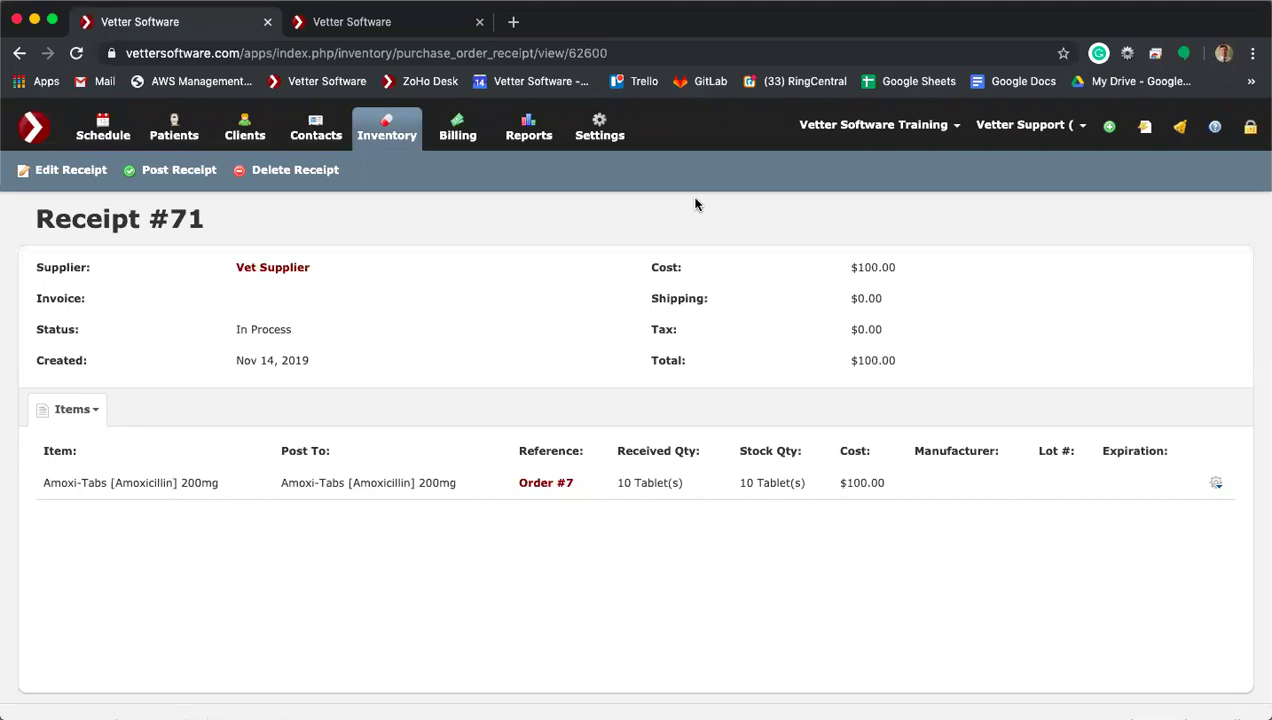
{"action": "left_click", "coordinate": [1216, 483]}
{"action": "left_click", "coordinate": [1164, 512]}
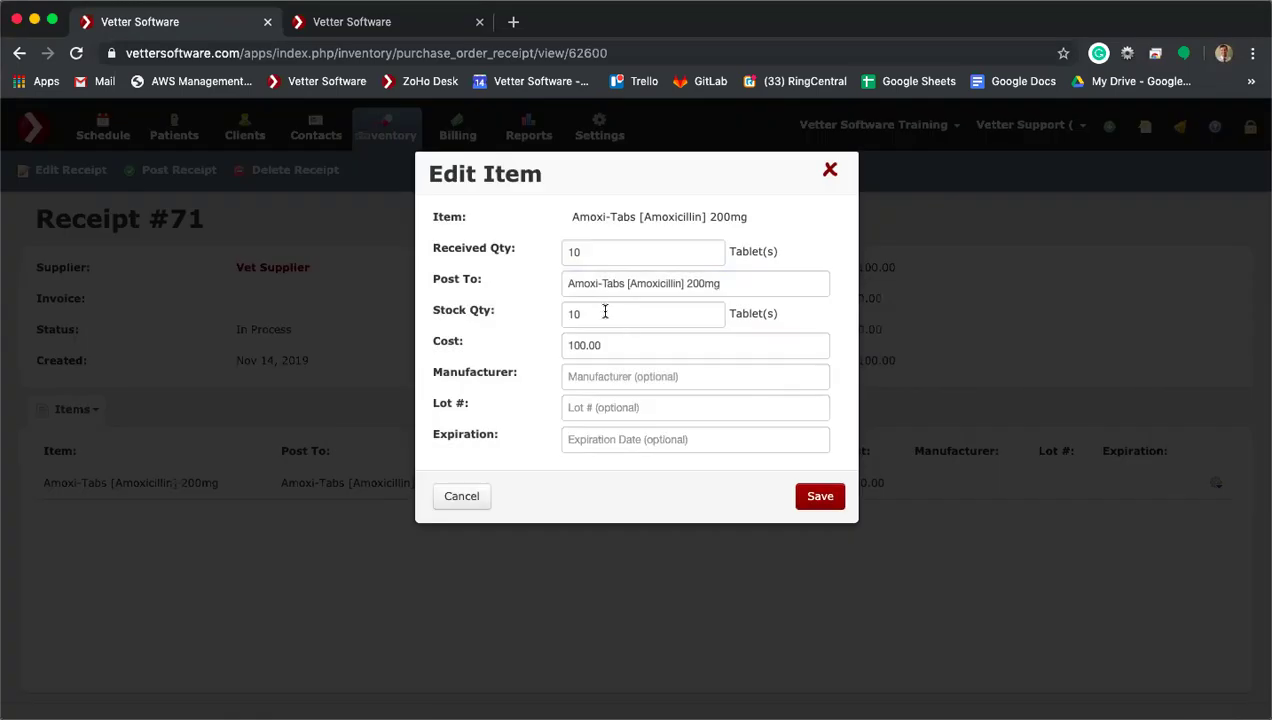
{"action": "left_click_drag", "start_coordinate": [487, 285], "coordinate": [433, 281]}
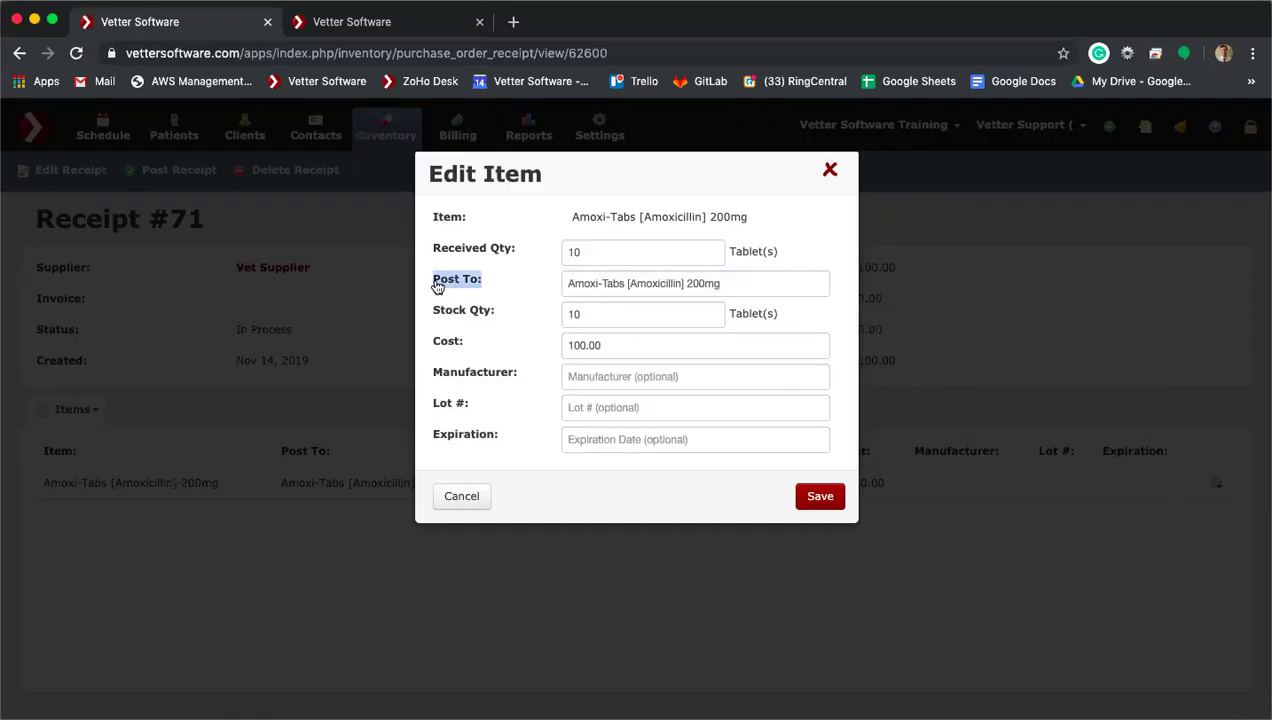
{"action": "left_click", "coordinate": [750, 282]}
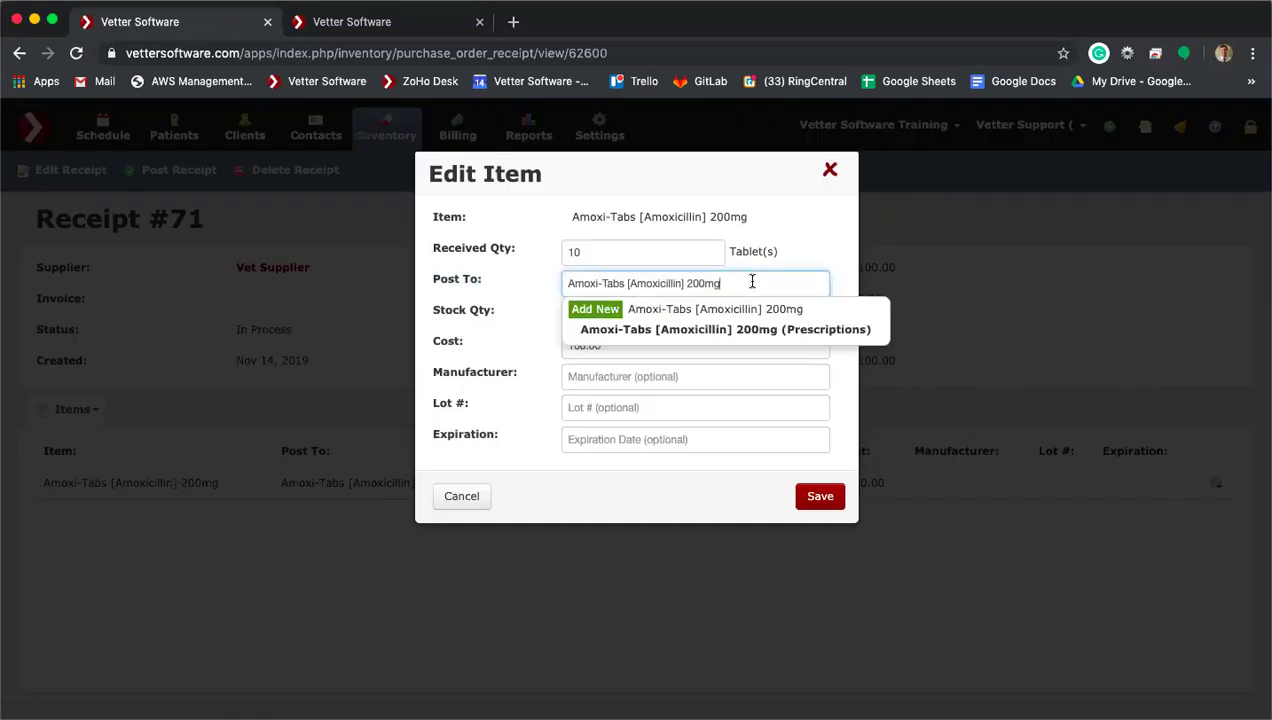
{"action": "left_click", "coordinate": [495, 331]}
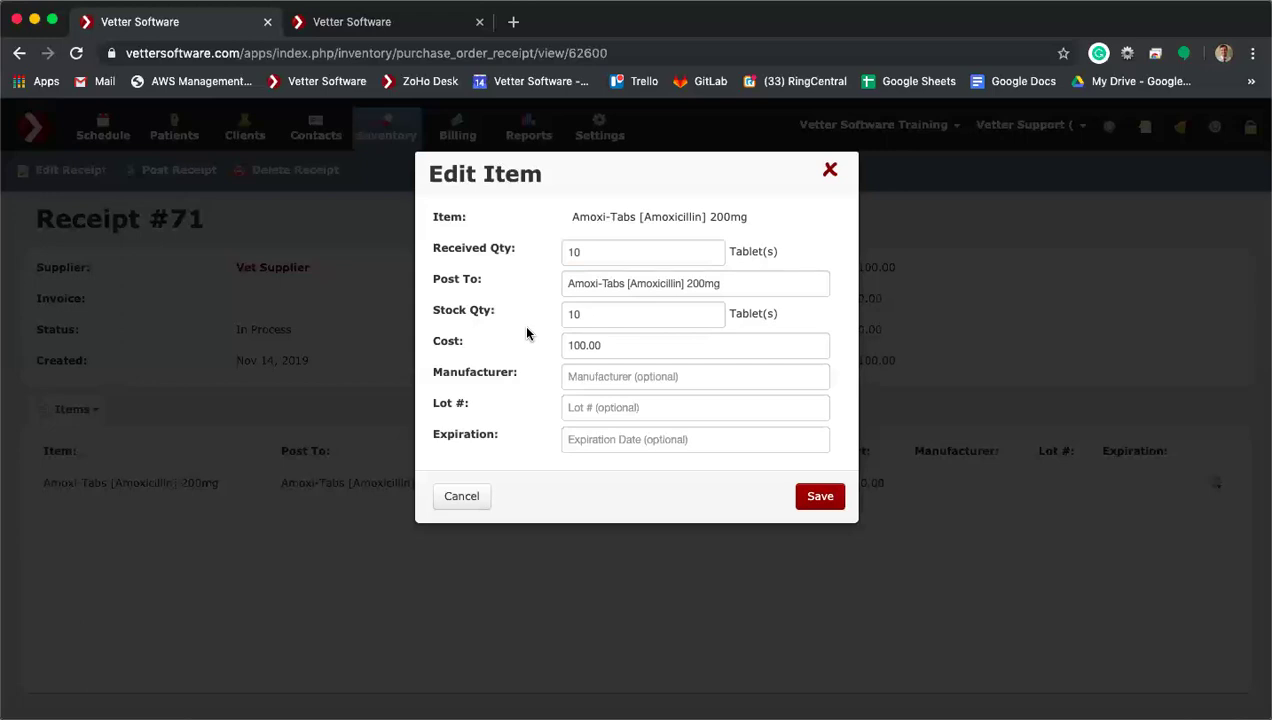
{"action": "left_click", "coordinate": [831, 172]}
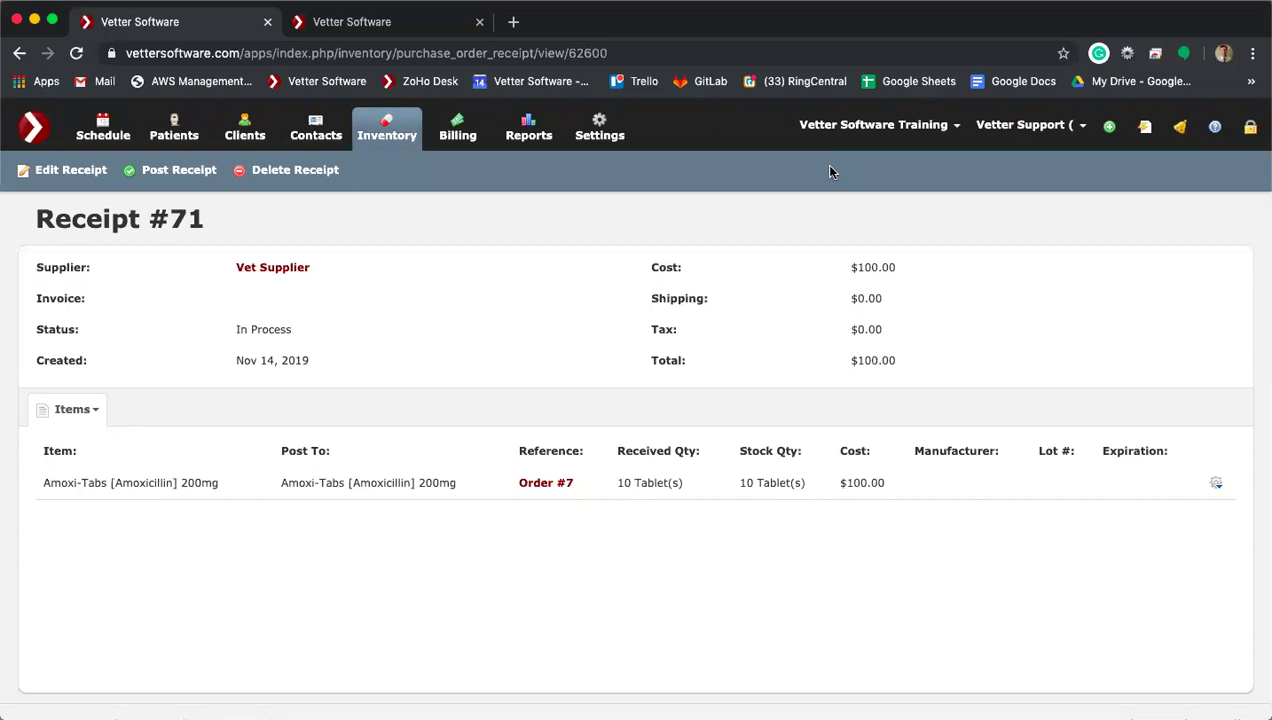
Step: Start a bulk update from the inventory dashboard for the specific items Rabies Item and Rabies Vaccine Stock
{"action": "left_click", "coordinate": [383, 120]}
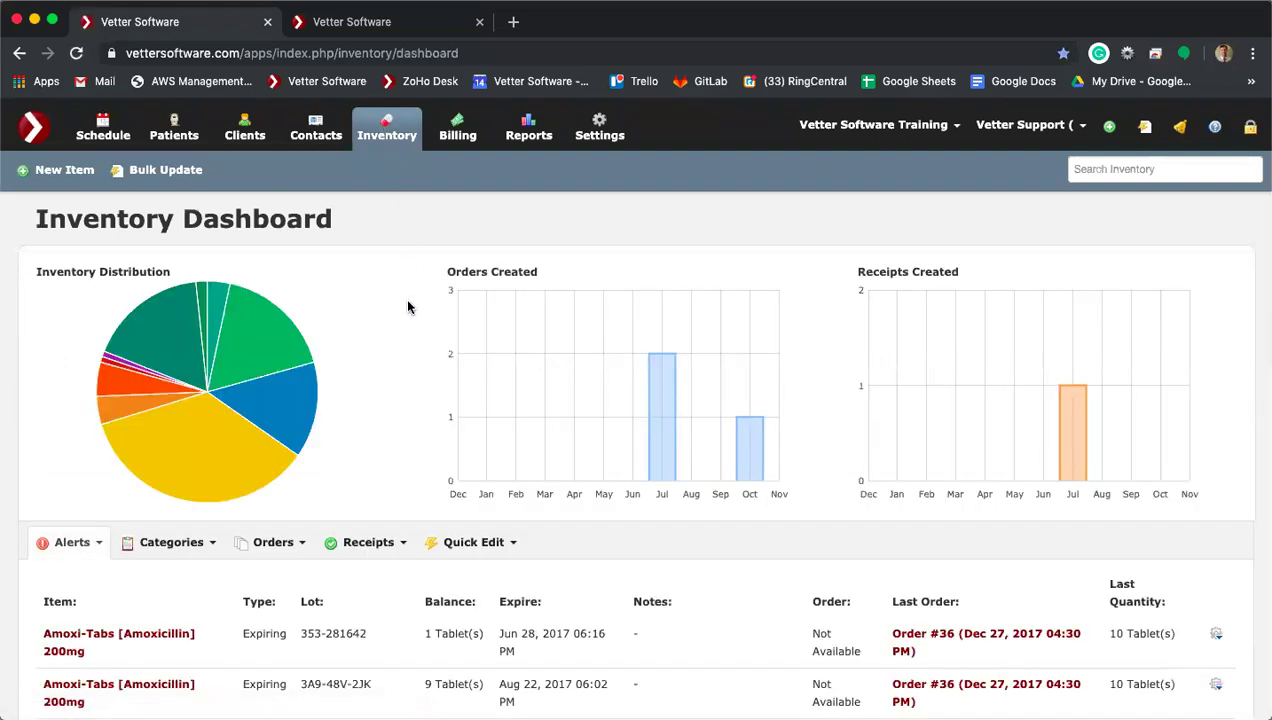
{"action": "left_click", "coordinate": [155, 178]}
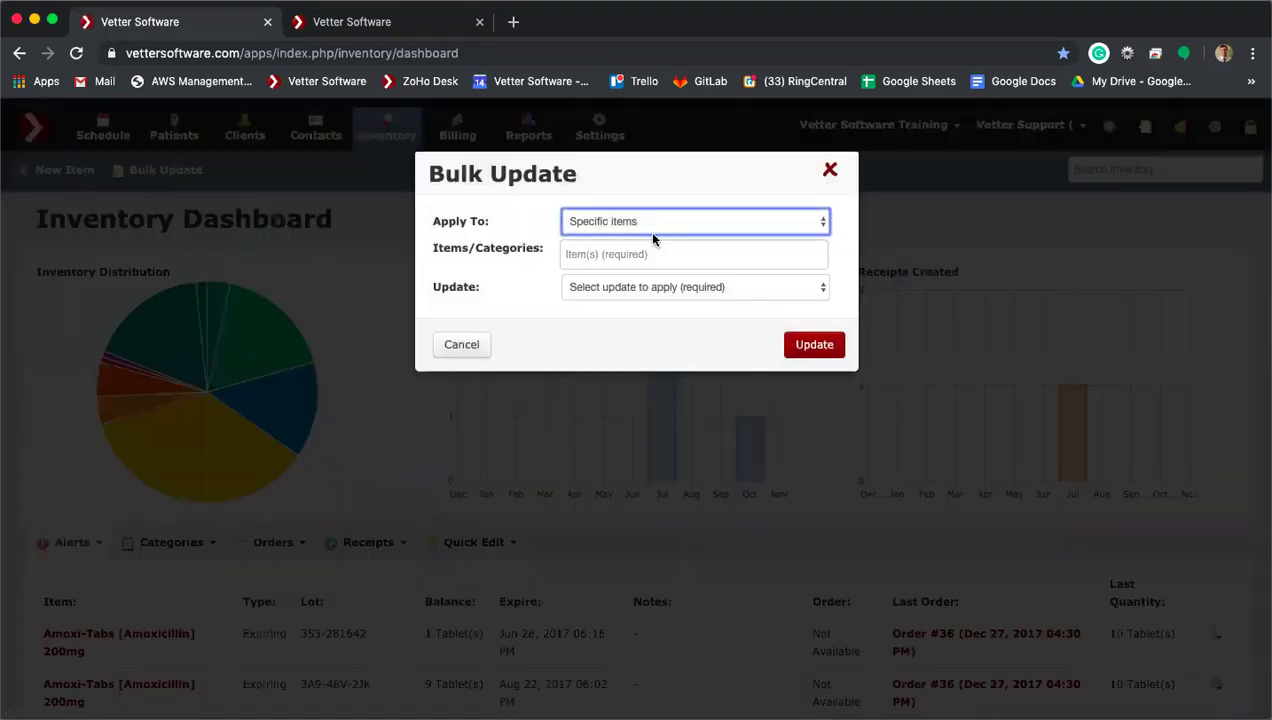
{"action": "left_click", "coordinate": [607, 256]}
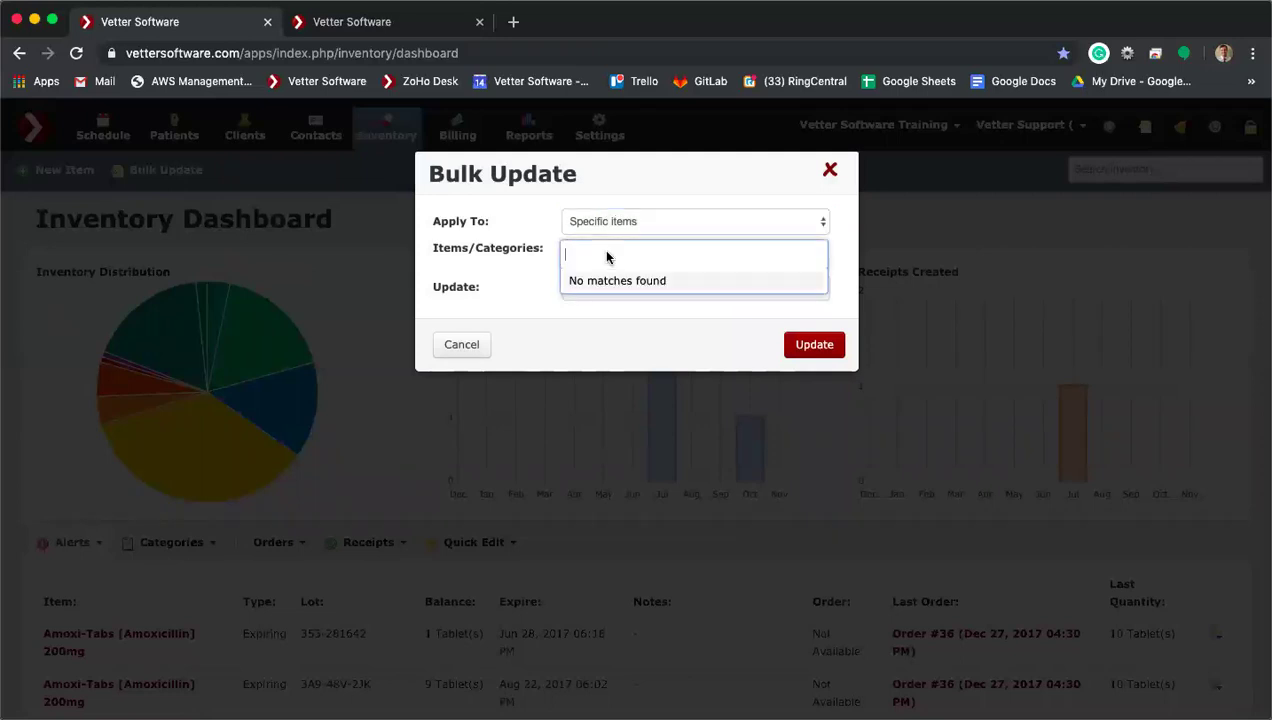
{"action": "type", "text": "rabies"}
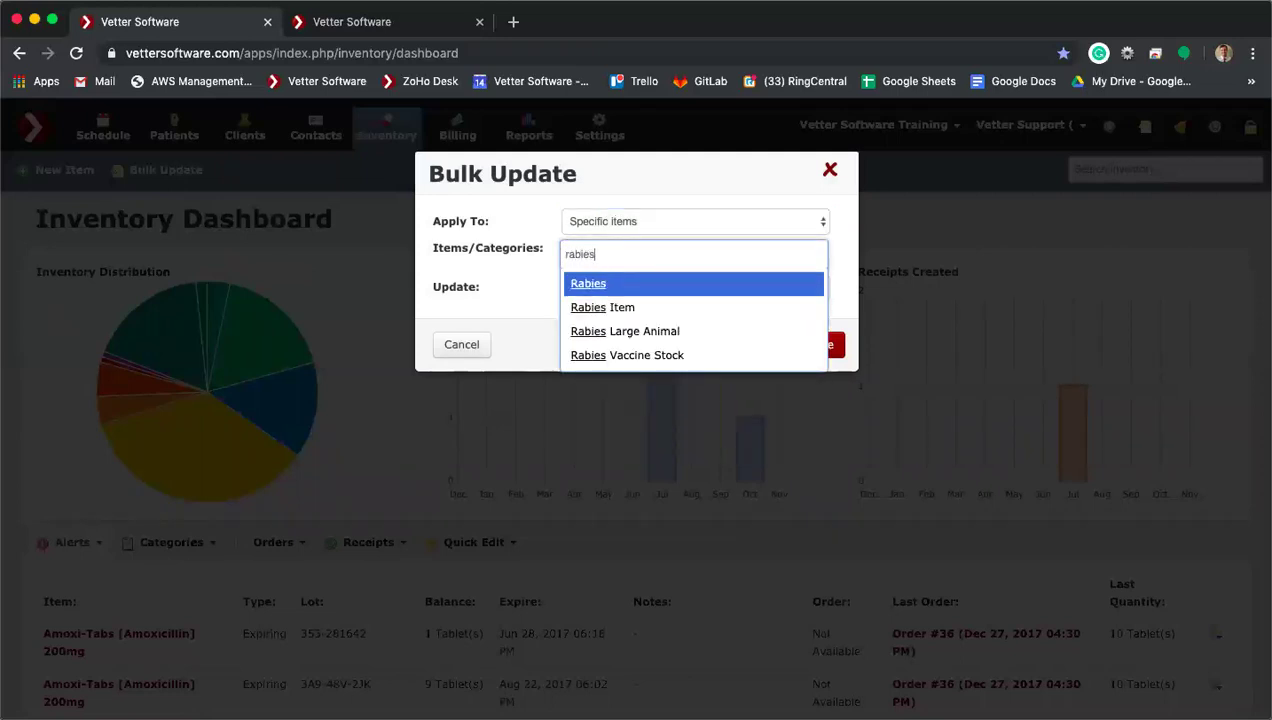
{"action": "left_click", "coordinate": [644, 312]}
{"action": "type", "text": "rabies"}
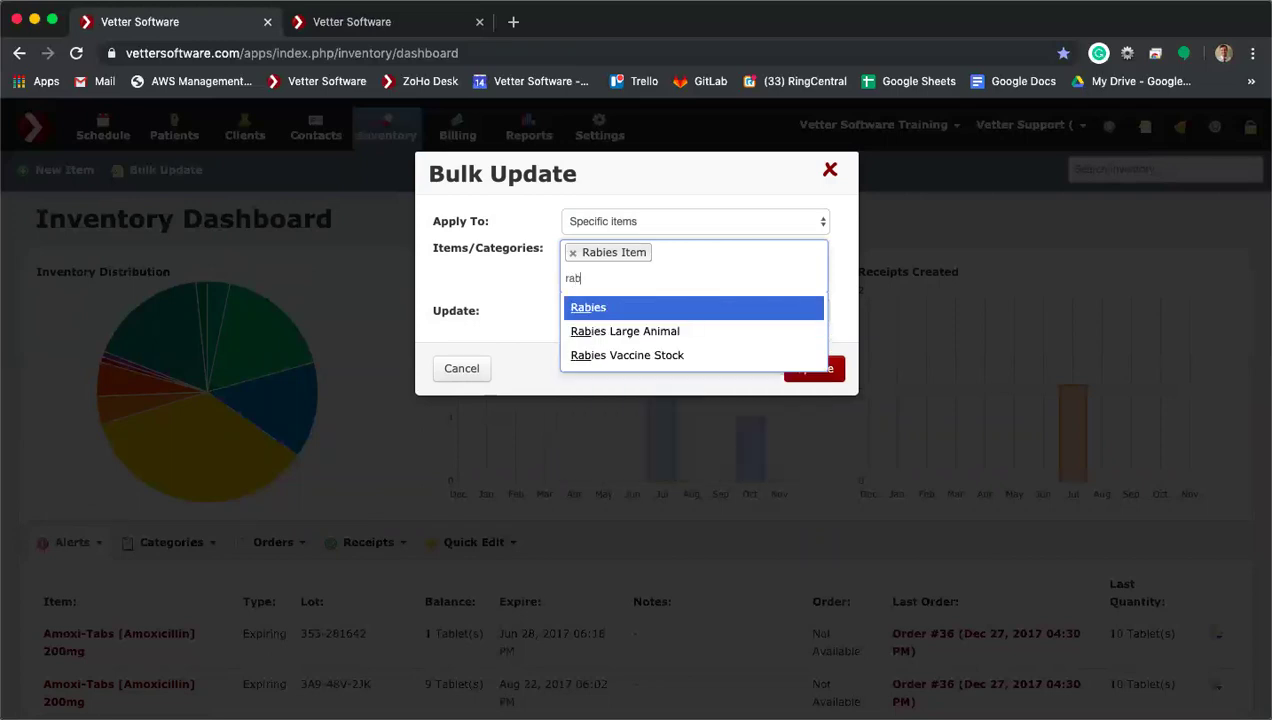
{"action": "left_click", "coordinate": [667, 354]}
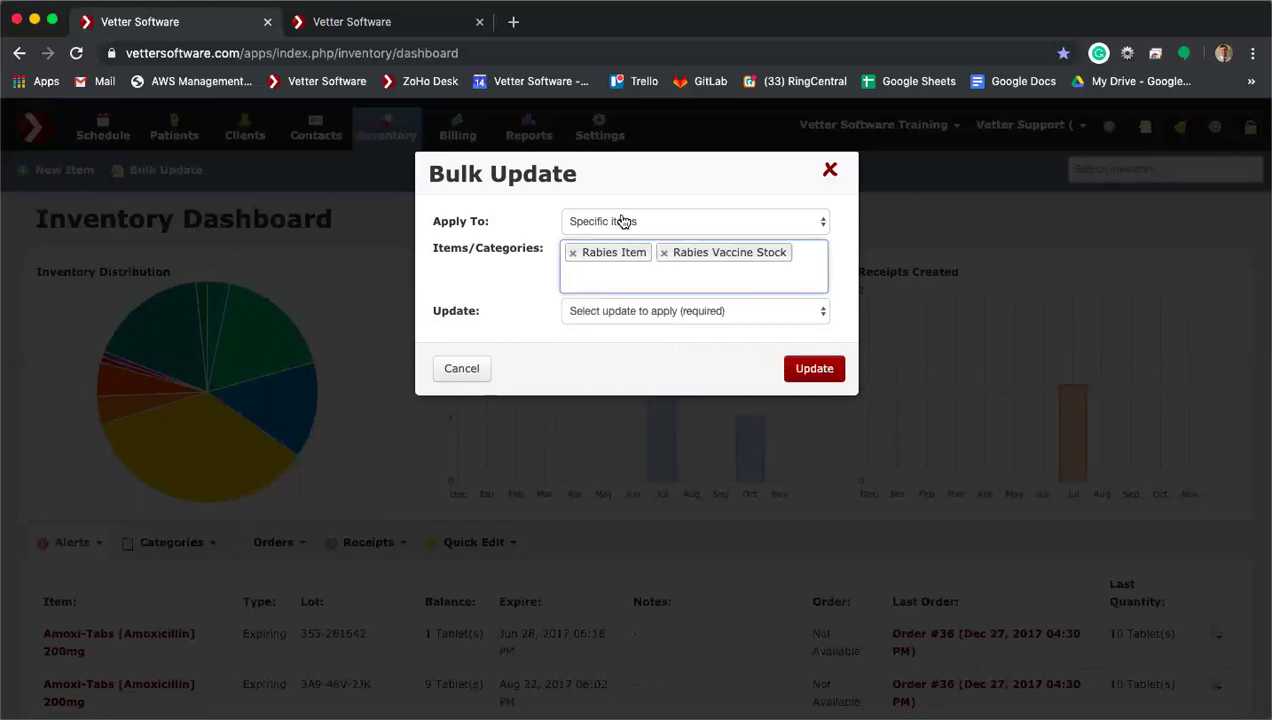
Step: Switch the bulk update to apply to specific categories and choose the Boarding category
{"action": "left_click", "coordinate": [580, 228]}
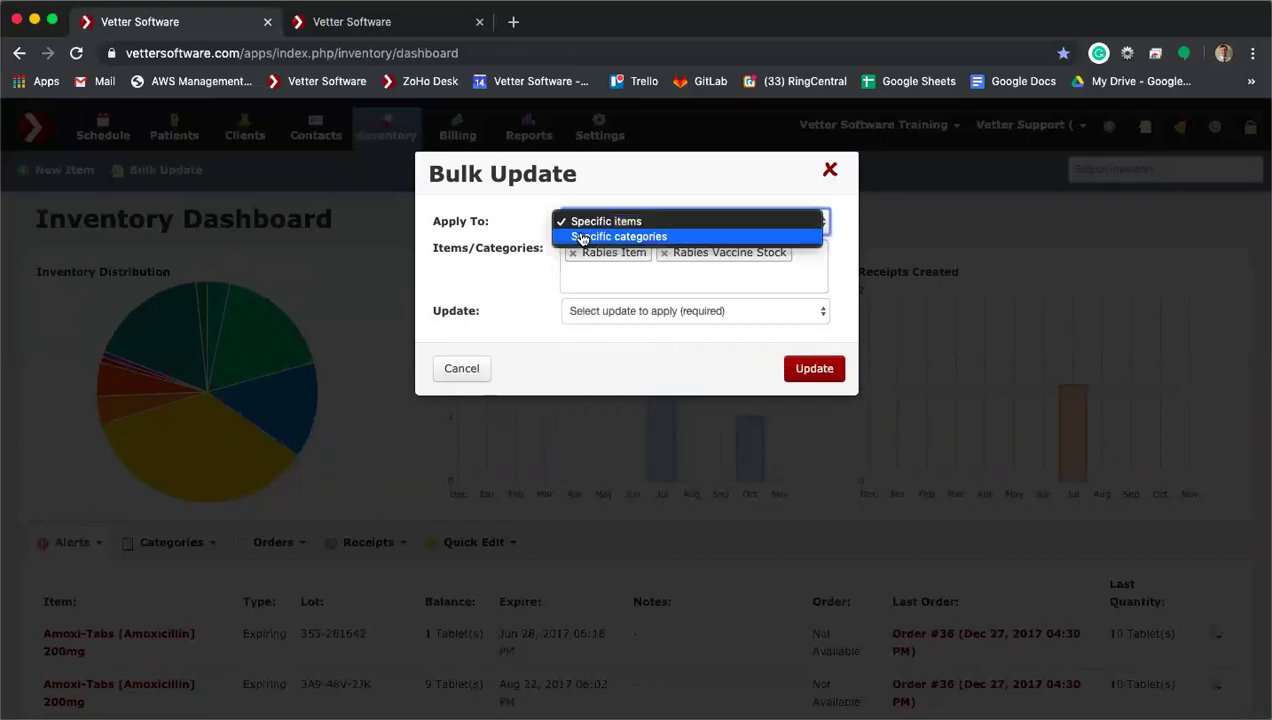
{"action": "left_click", "coordinate": [586, 237]}
{"action": "left_click", "coordinate": [586, 250]}
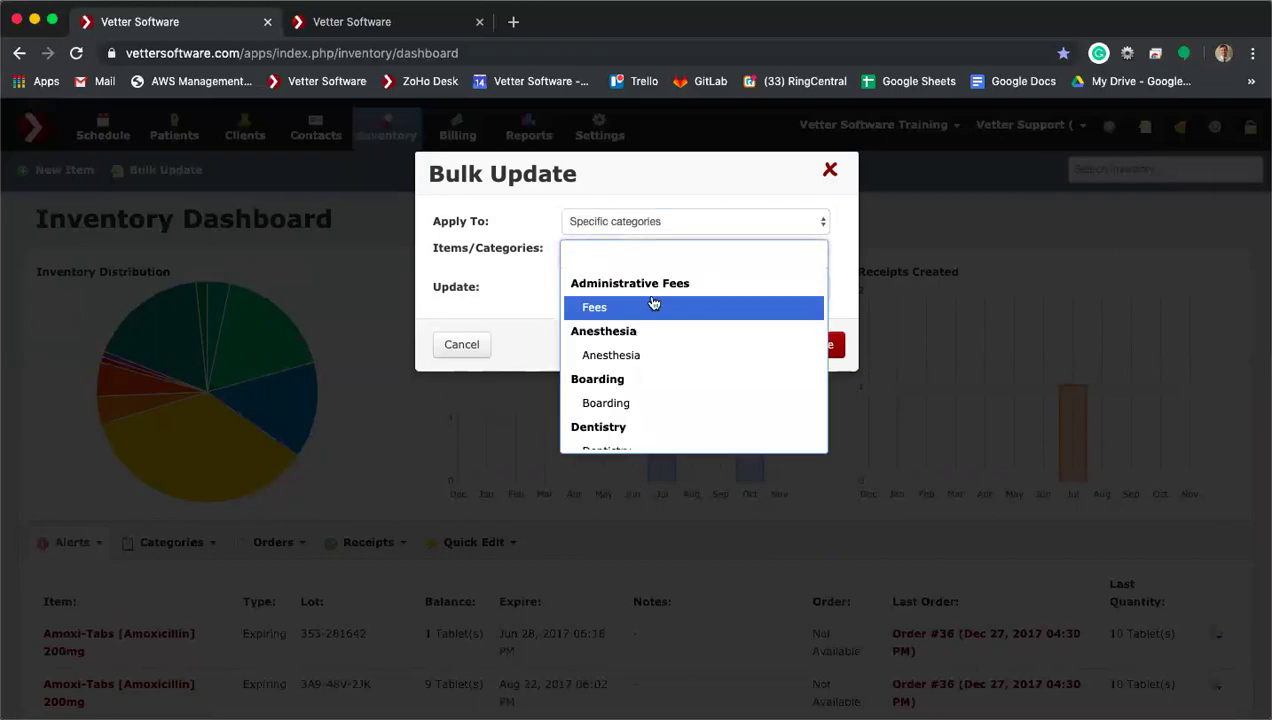
{"action": "left_click", "coordinate": [658, 405]}
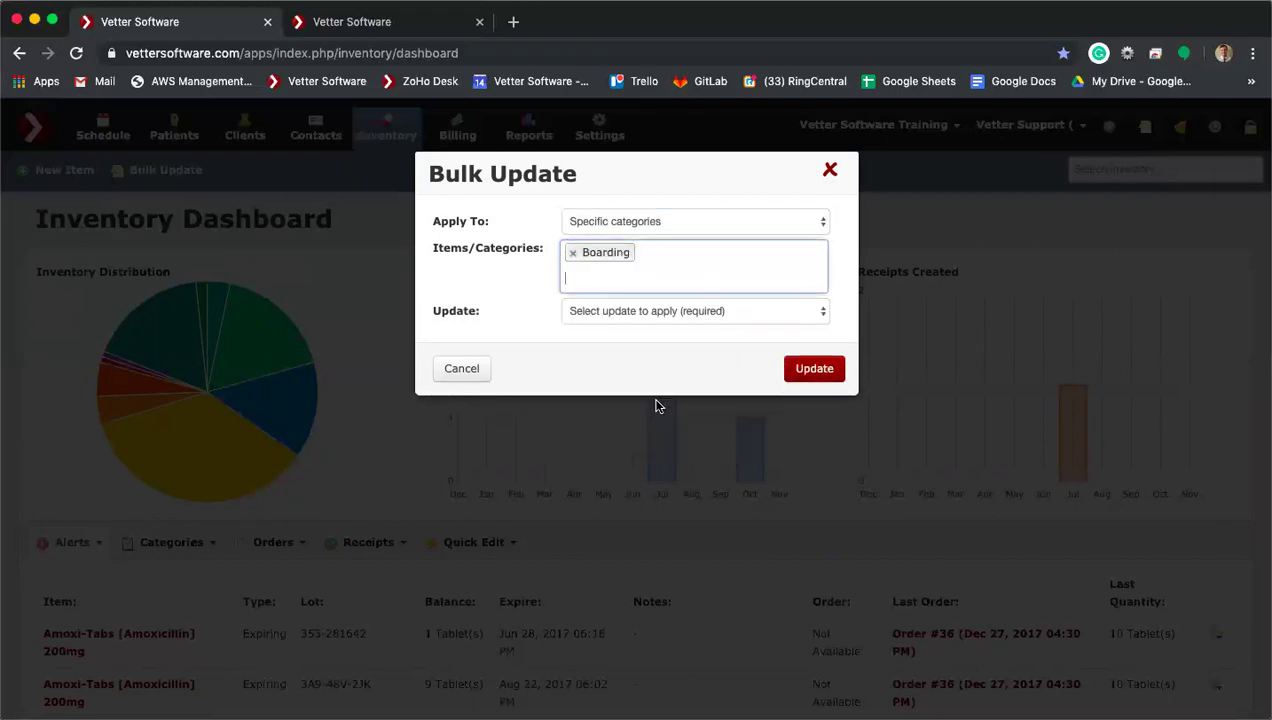
Step: Set the bulk update type to Create Action and look through the actions it offers
{"action": "left_click", "coordinate": [655, 311]}
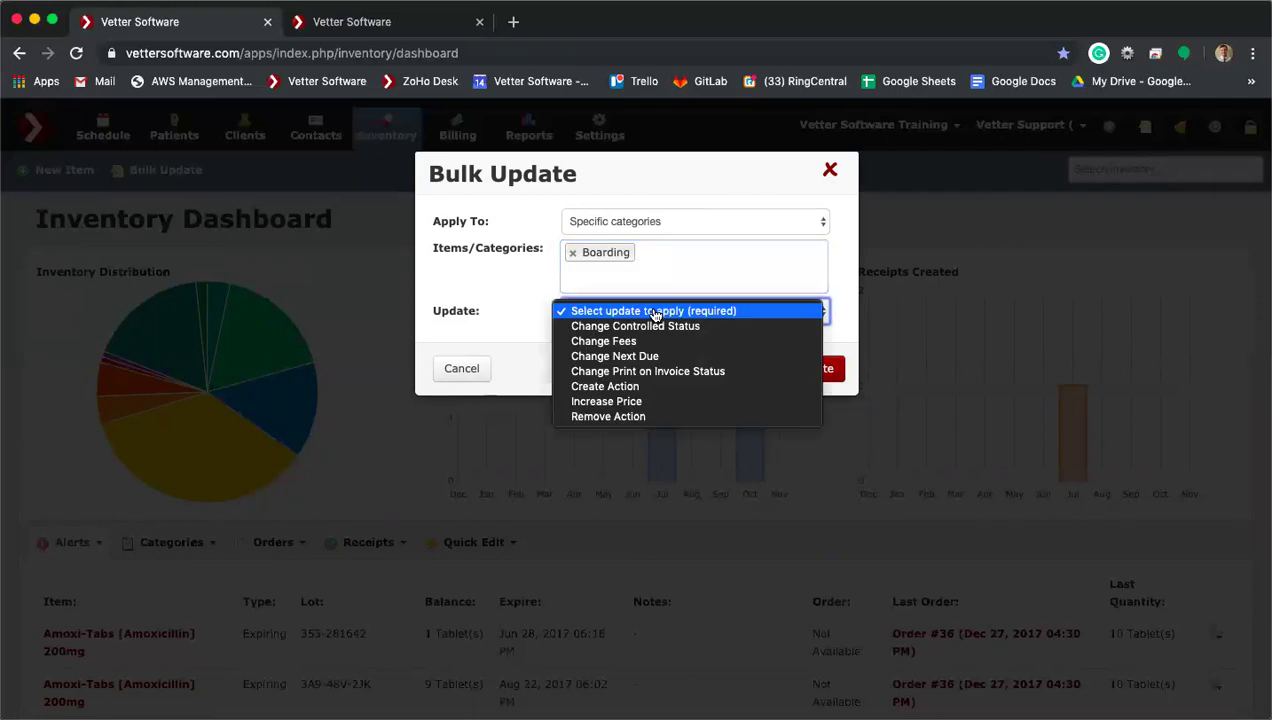
{"action": "left_click", "coordinate": [654, 387]}
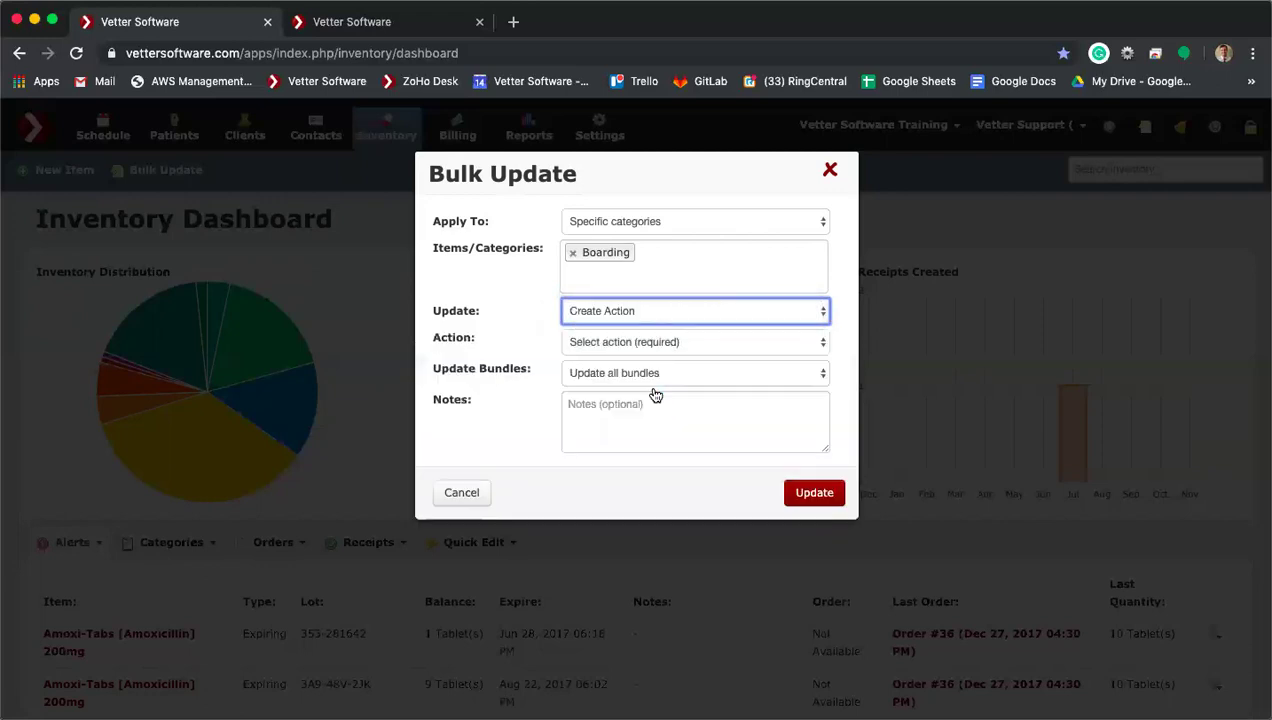
{"action": "left_click", "coordinate": [658, 342]}
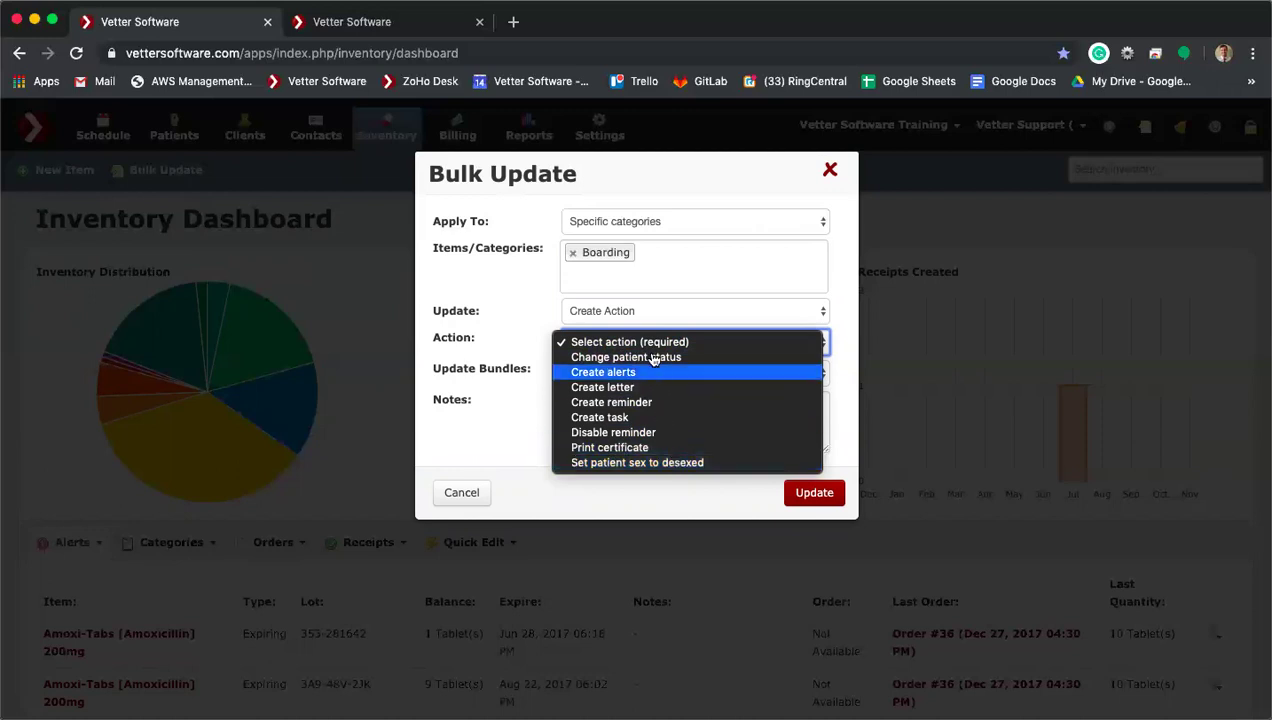
{"action": "left_click", "coordinate": [618, 313]}
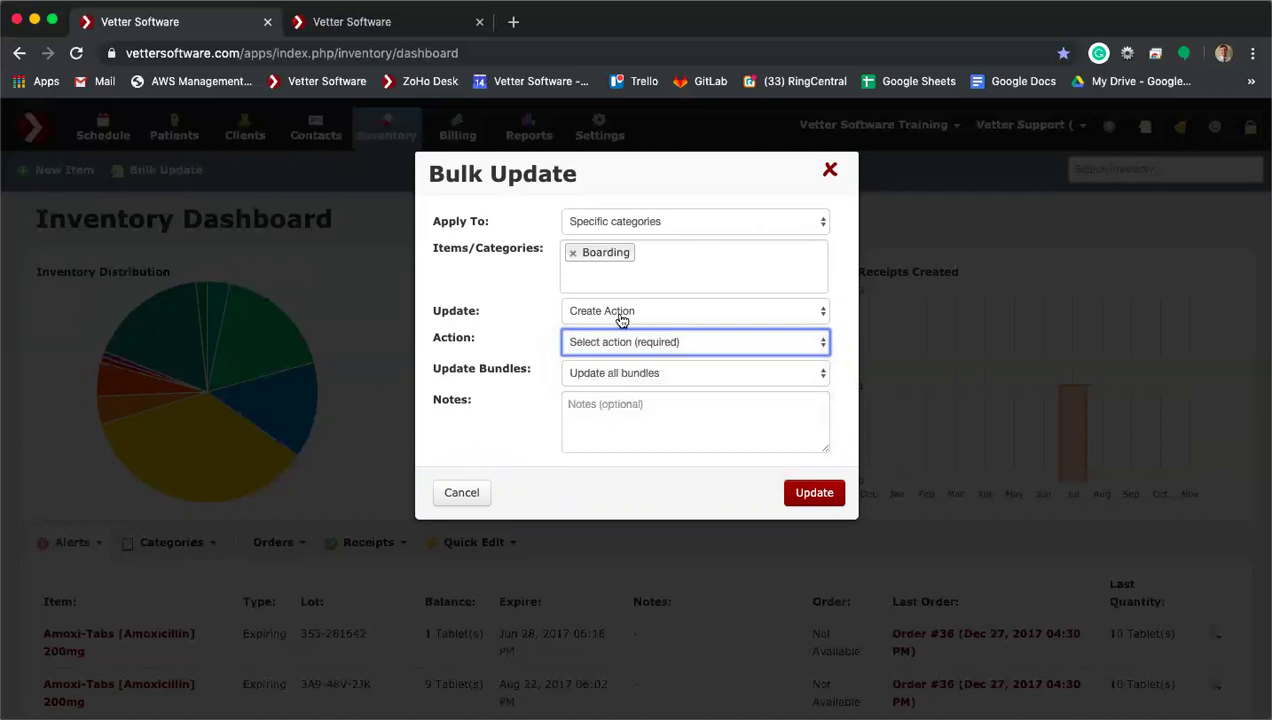
Step: Change the bulk update type to Increase Price and close the bulk update without applying it
{"action": "left_click", "coordinate": [618, 316]}
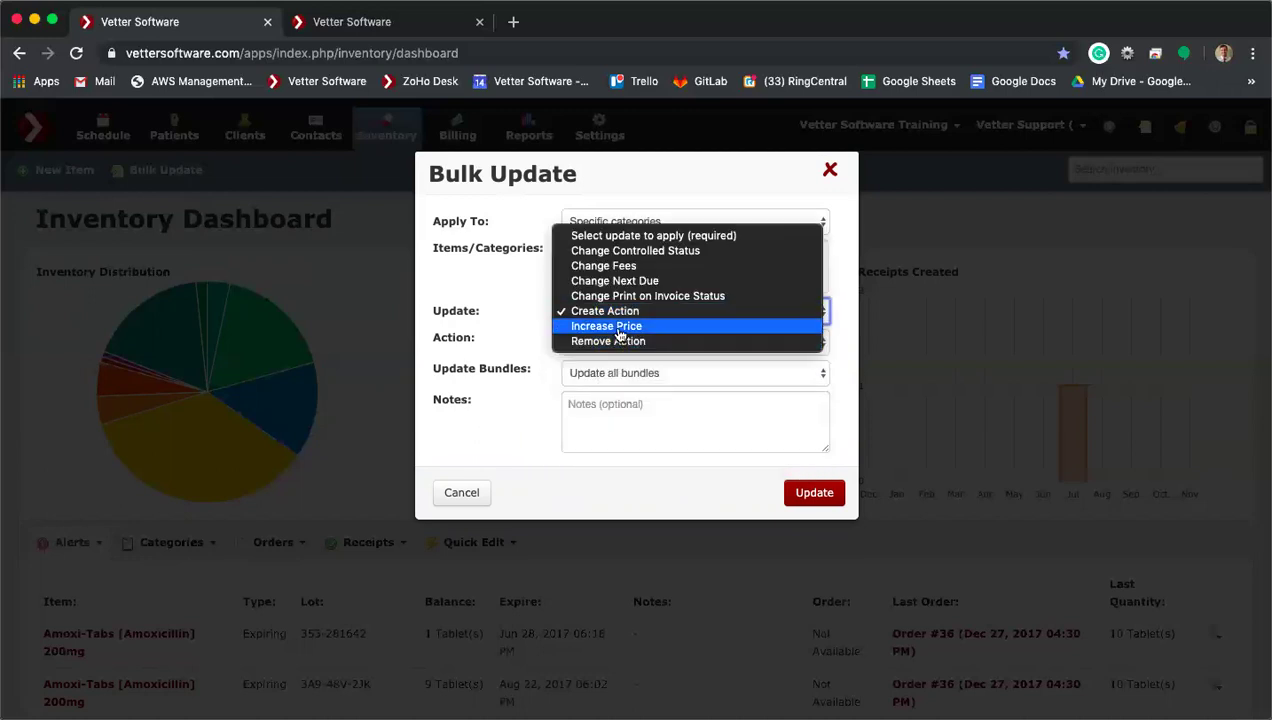
{"action": "left_click", "coordinate": [618, 327]}
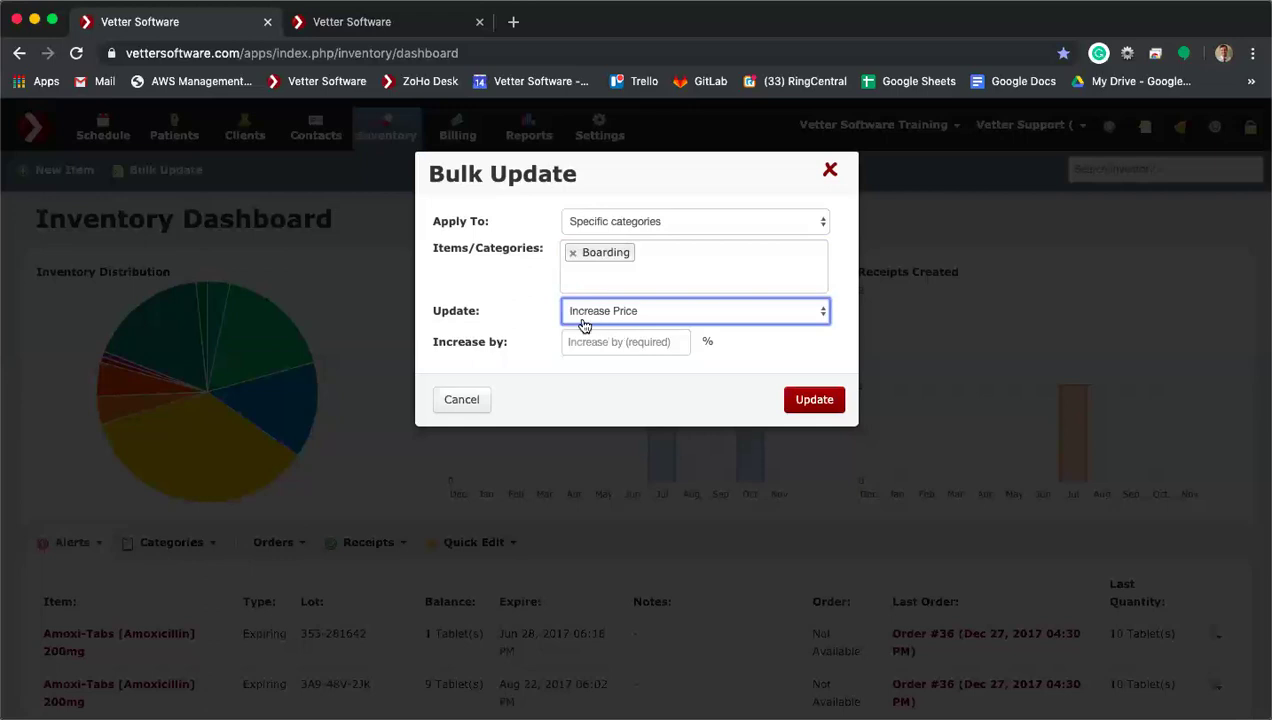
{"action": "left_click", "coordinate": [582, 320]}
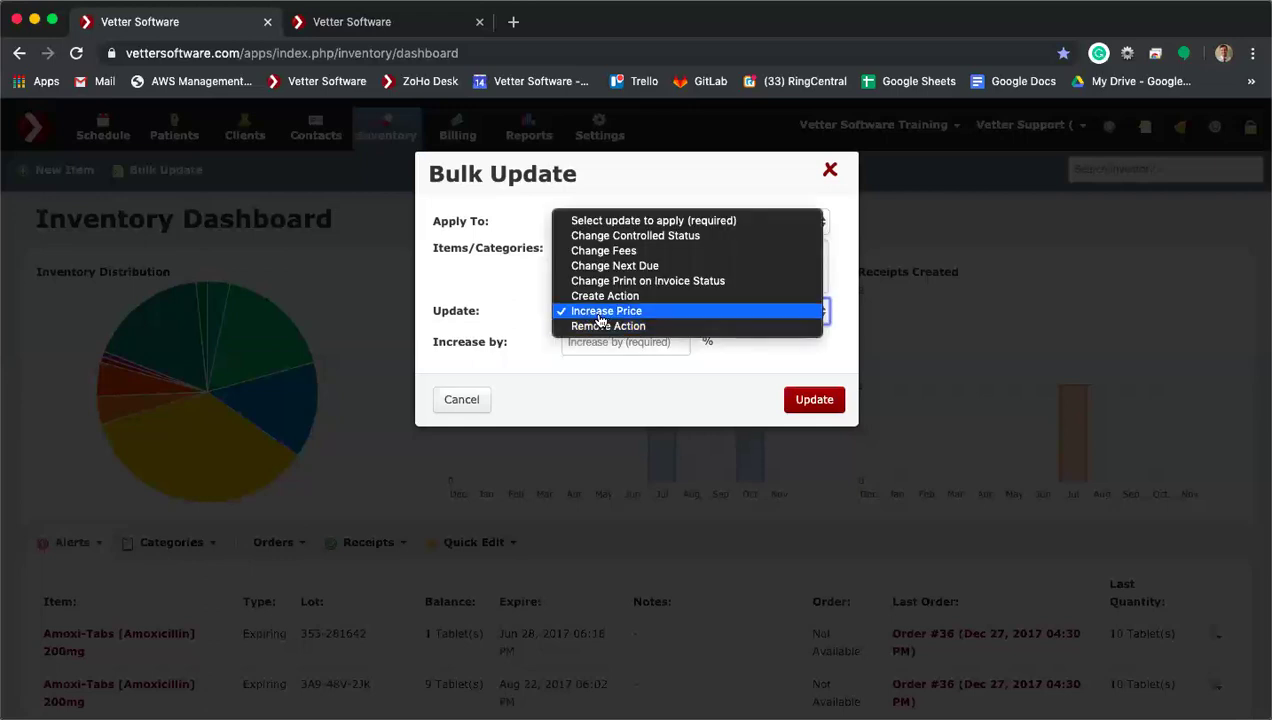
{"action": "left_click", "coordinate": [601, 316]}
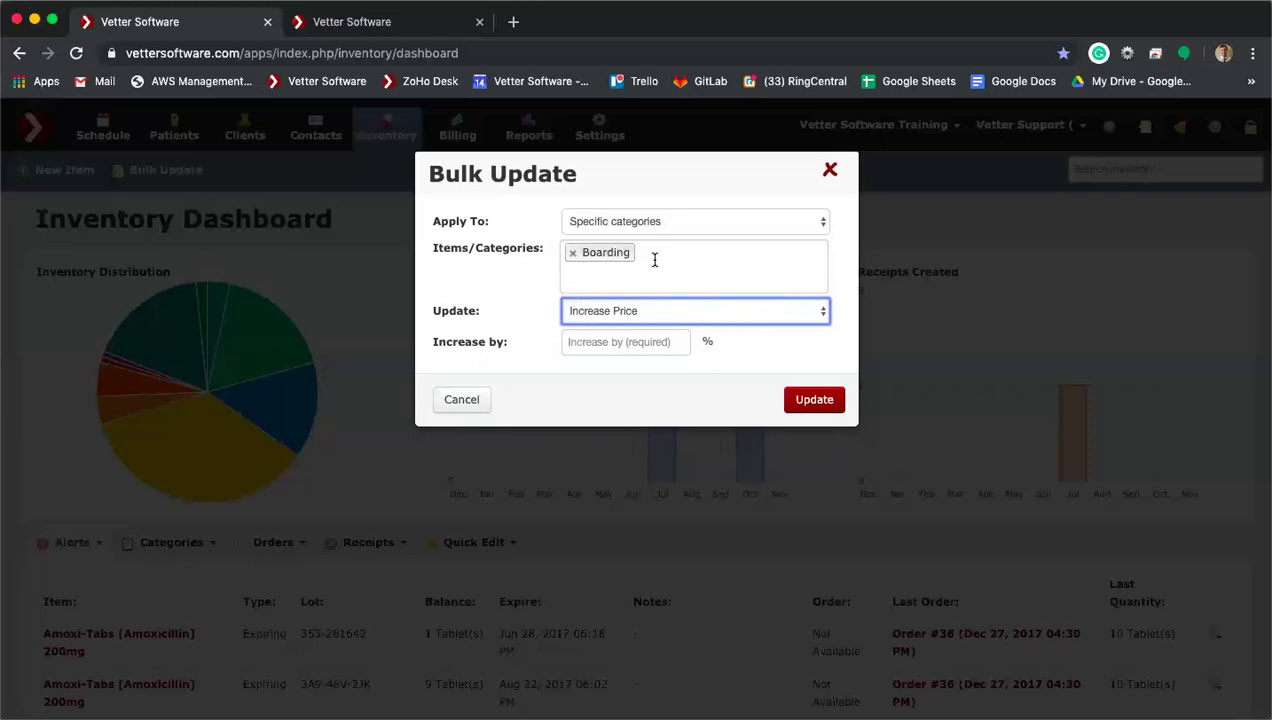
{"action": "left_click", "coordinate": [829, 170]}
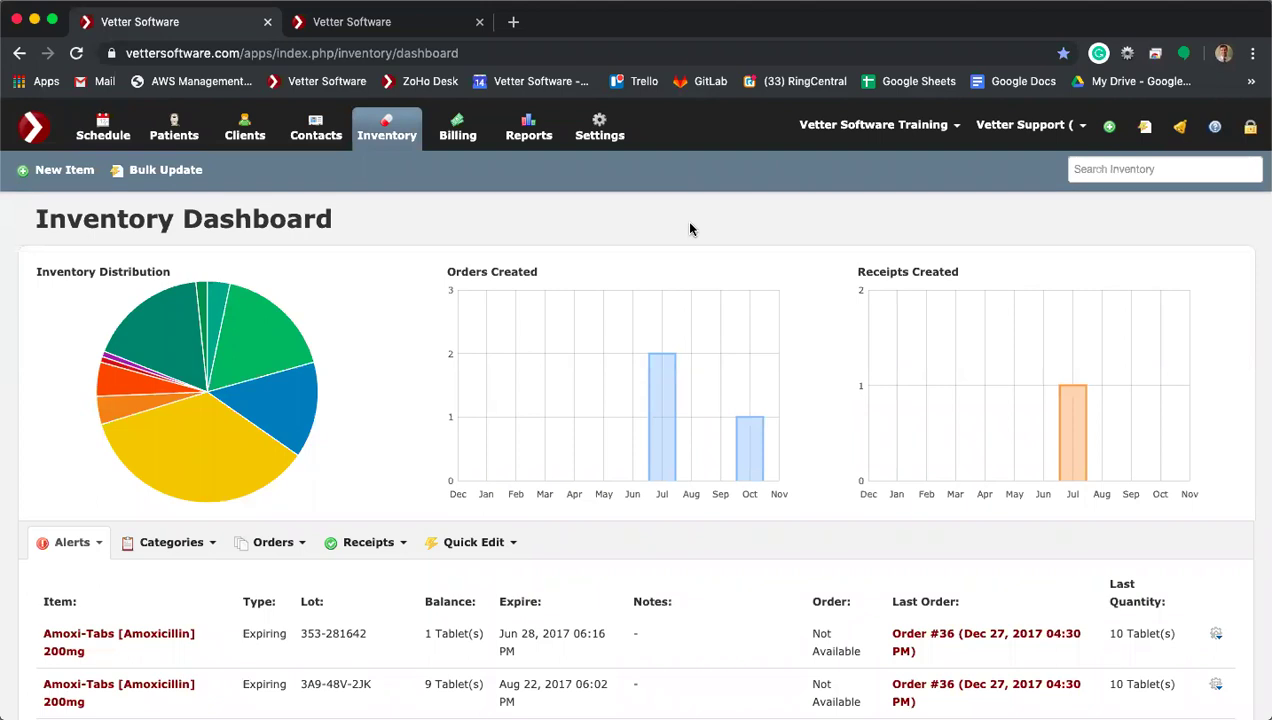
Step: Open the report dashboard and review the available schedule and patient reports
{"action": "left_click", "coordinate": [525, 133]}
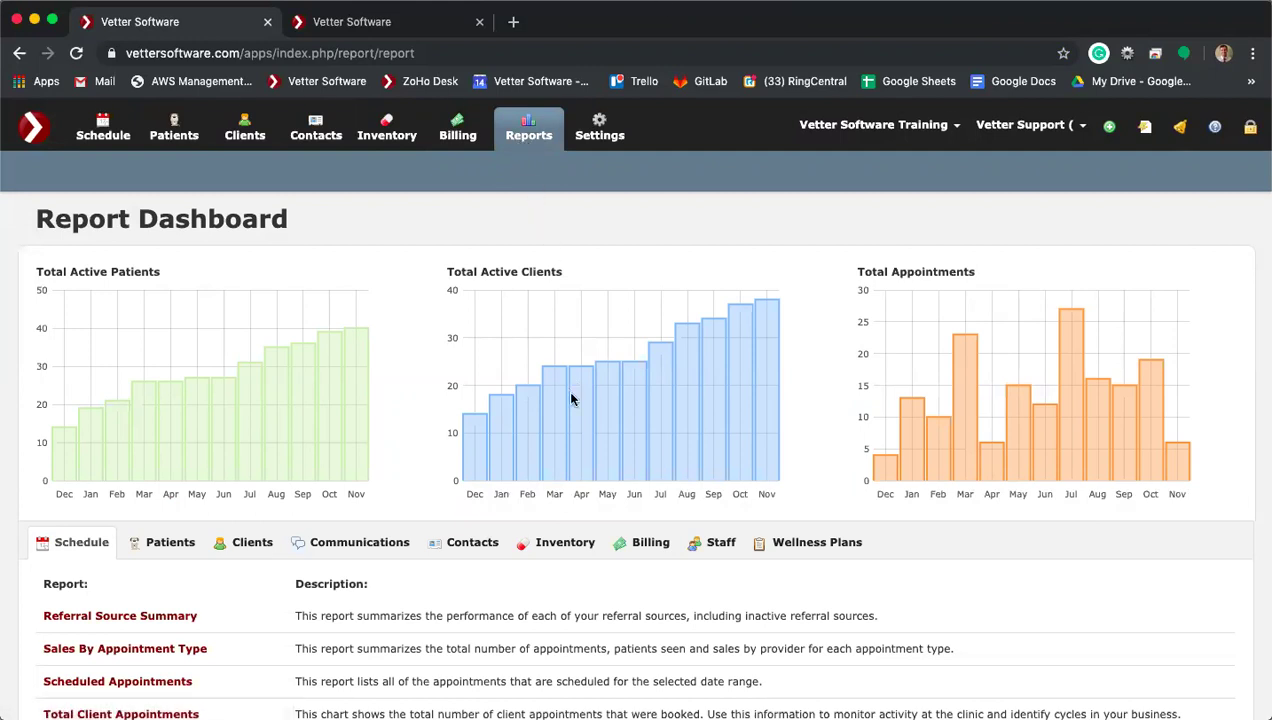
{"action": "scroll", "coordinate": [571, 399], "scroll_direction": "down", "scroll_amount": 3}
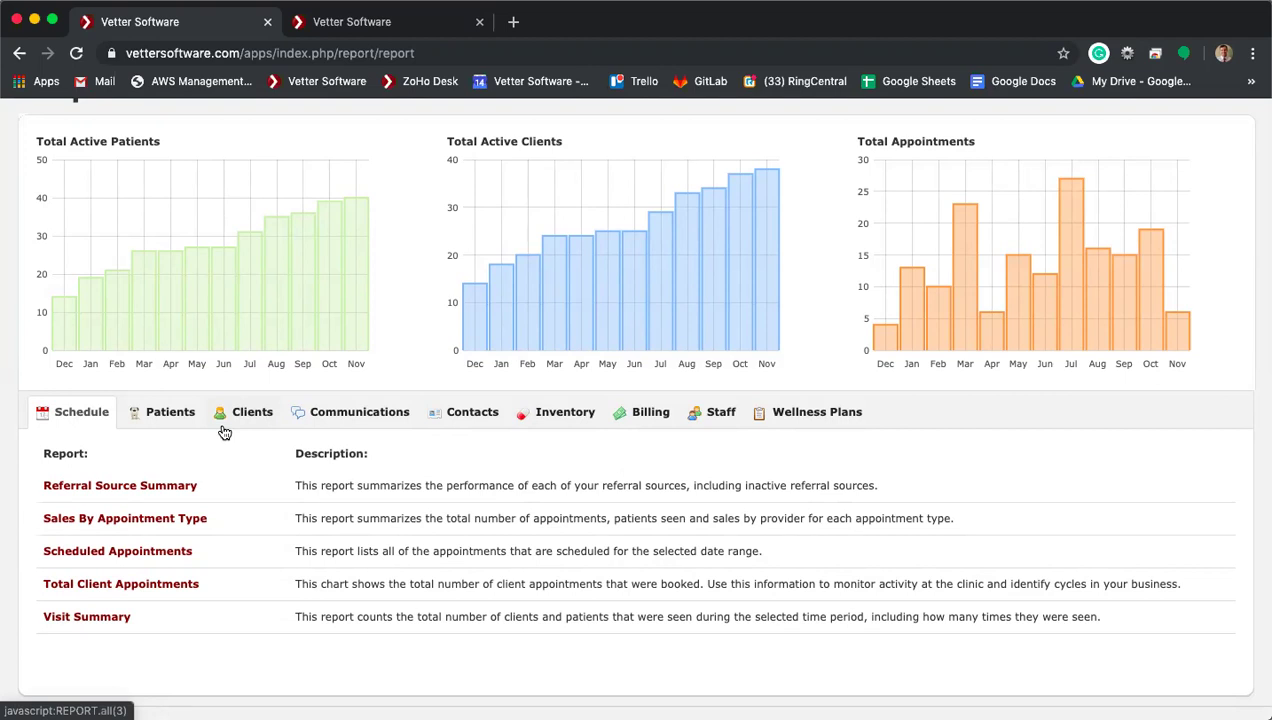
{"action": "left_click", "coordinate": [177, 422]}
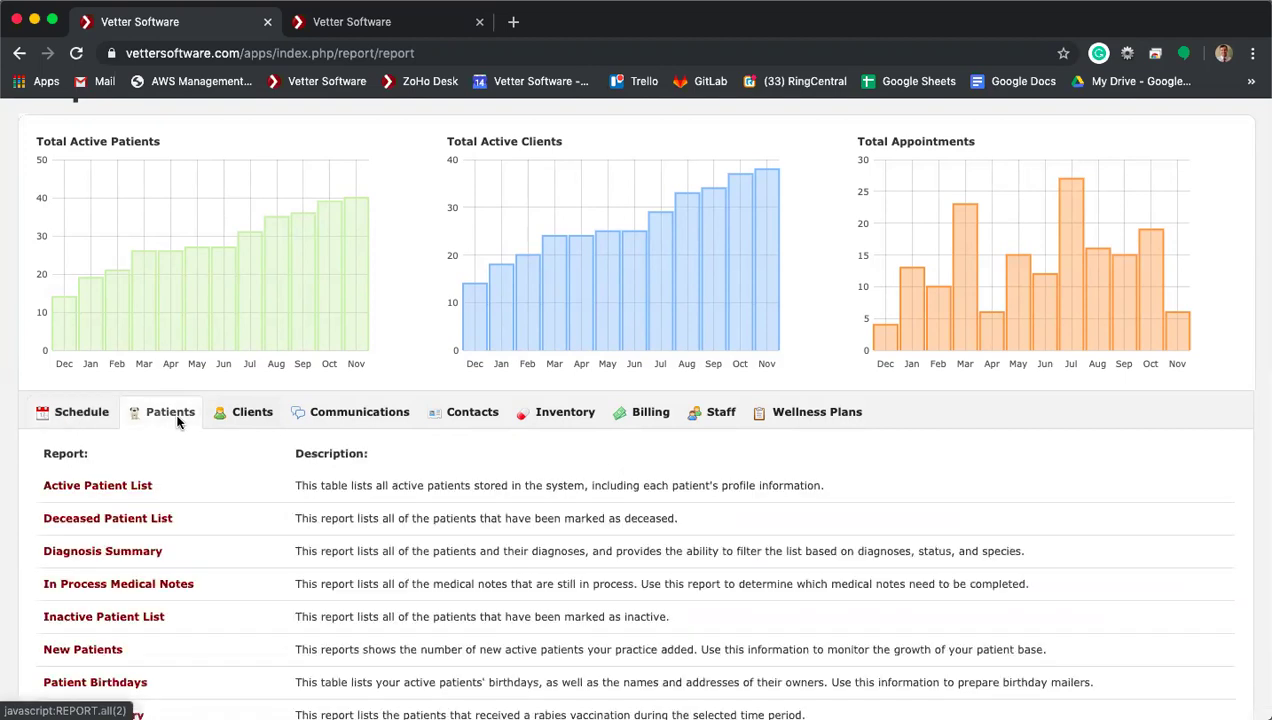
{"action": "scroll", "coordinate": [177, 422], "scroll_direction": "down", "scroll_amount": 3}
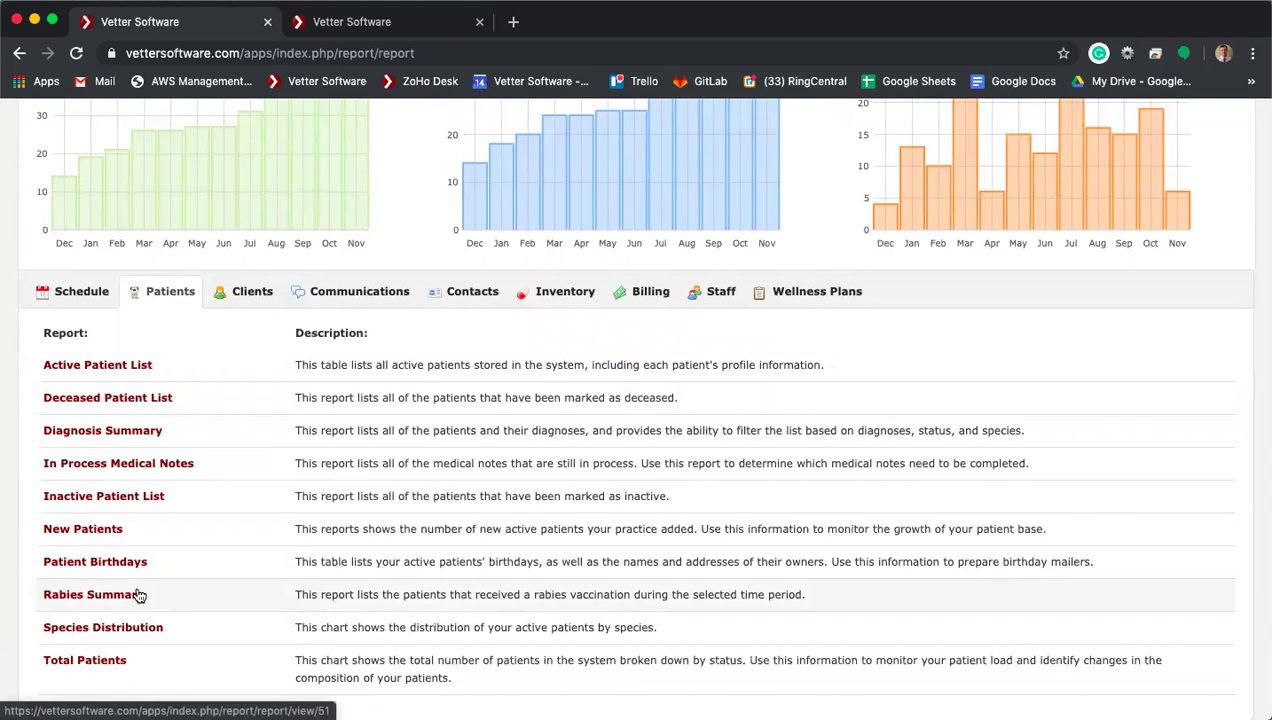
{"action": "scroll", "coordinate": [525, 301], "scroll_direction": "up", "scroll_amount": 1}
Step: Review the Inventory Summary report and its export options, and return to the report dashboard
{"action": "left_click", "coordinate": [552, 348]}
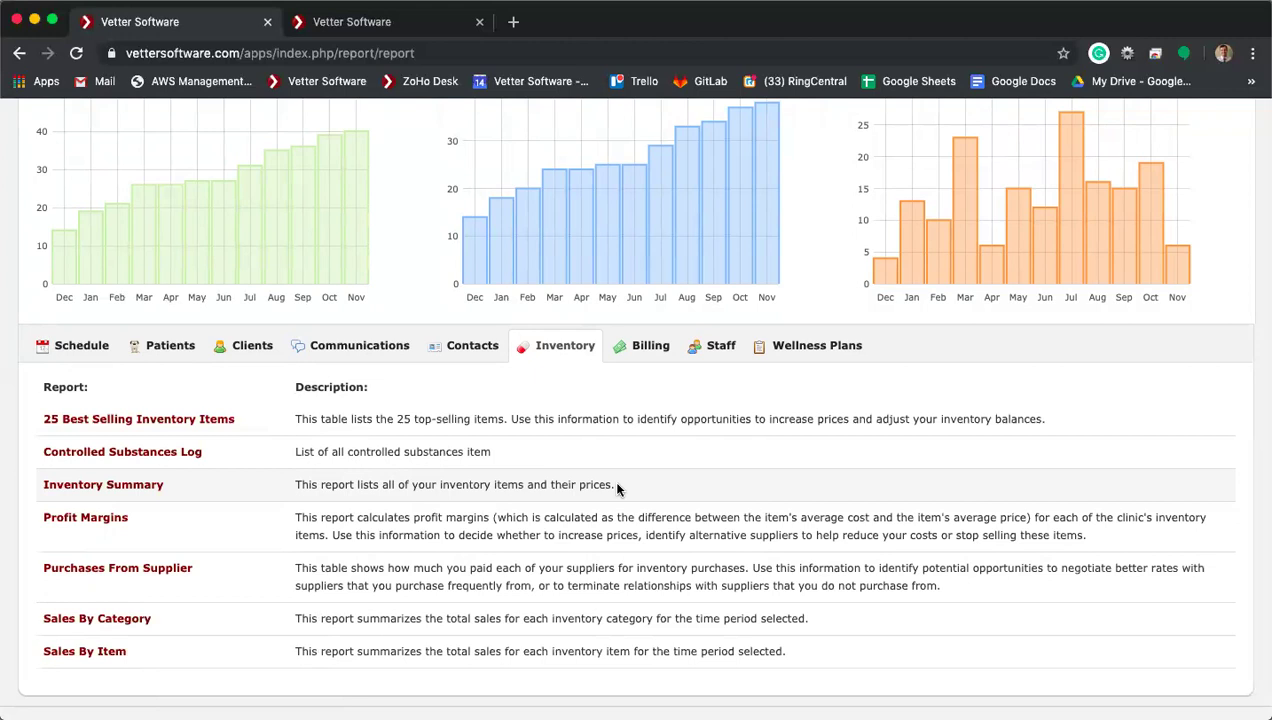
{"action": "left_click", "coordinate": [152, 487]}
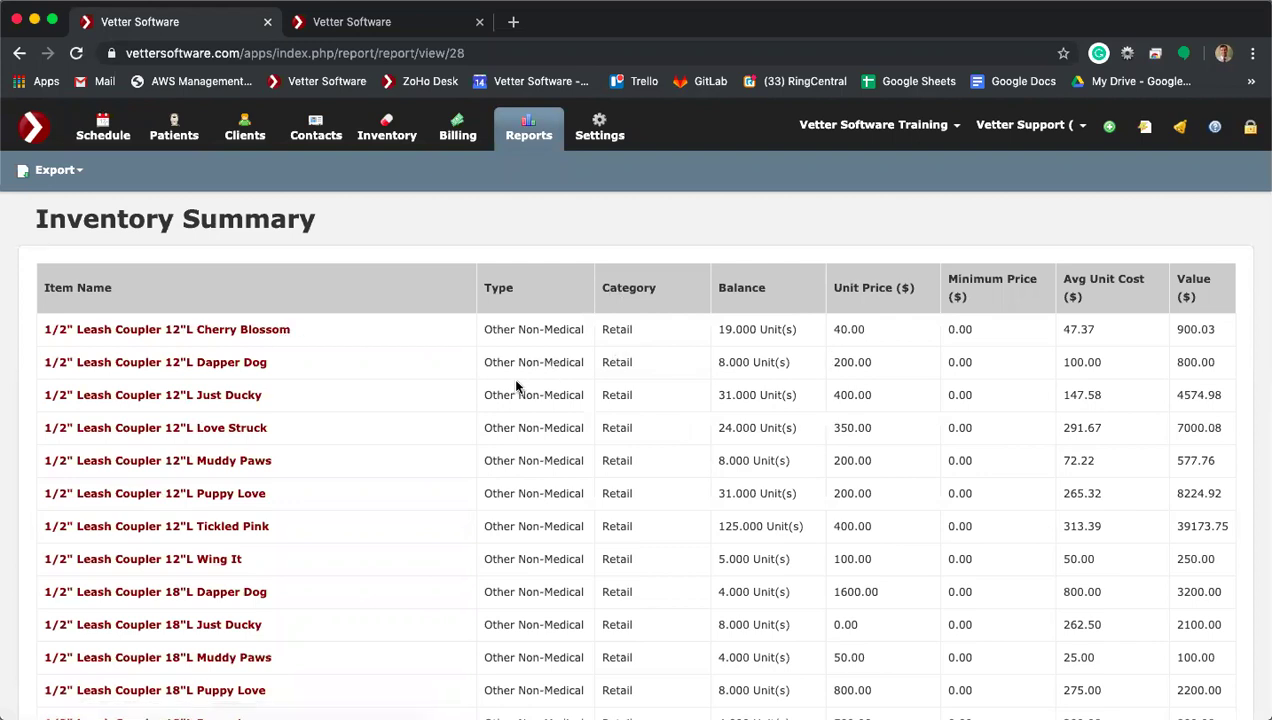
{"action": "scroll", "coordinate": [512, 377], "scroll_direction": "down", "scroll_amount": 3}
{"action": "scroll", "coordinate": [477, 382], "scroll_direction": "up", "scroll_amount": 3}
{"action": "left_click", "coordinate": [64, 172]}
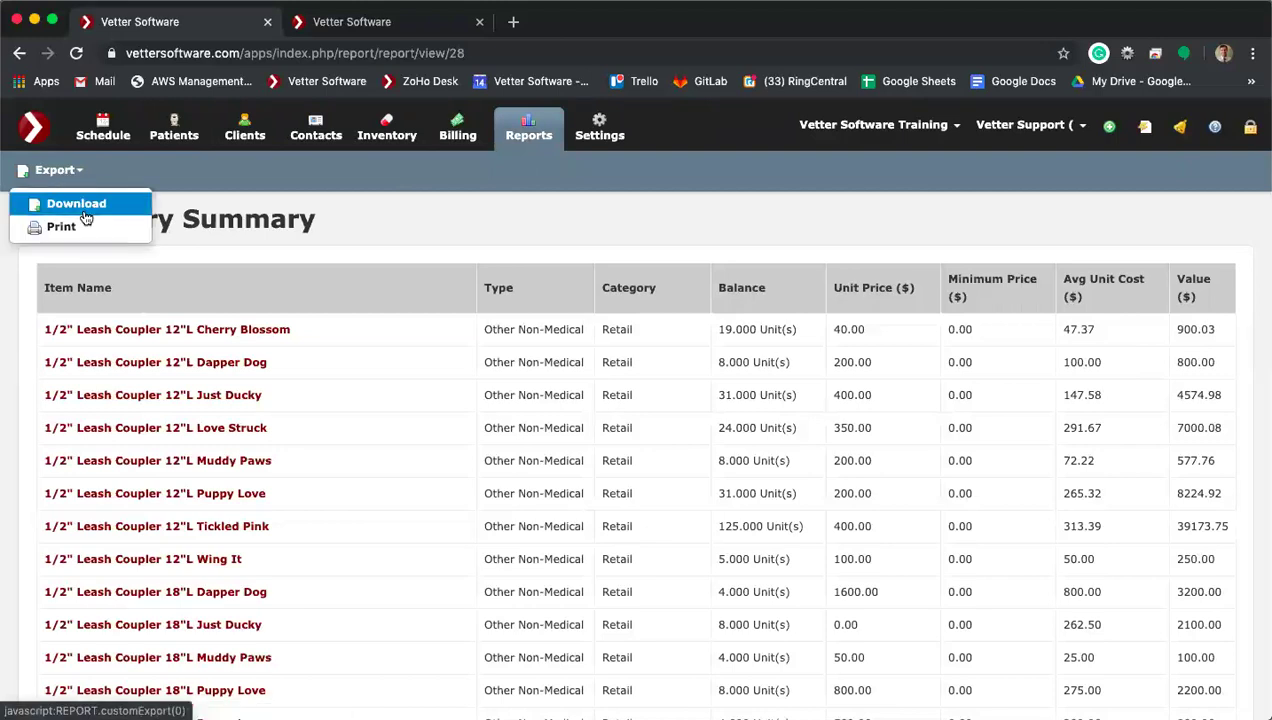
{"action": "left_click", "coordinate": [548, 122]}
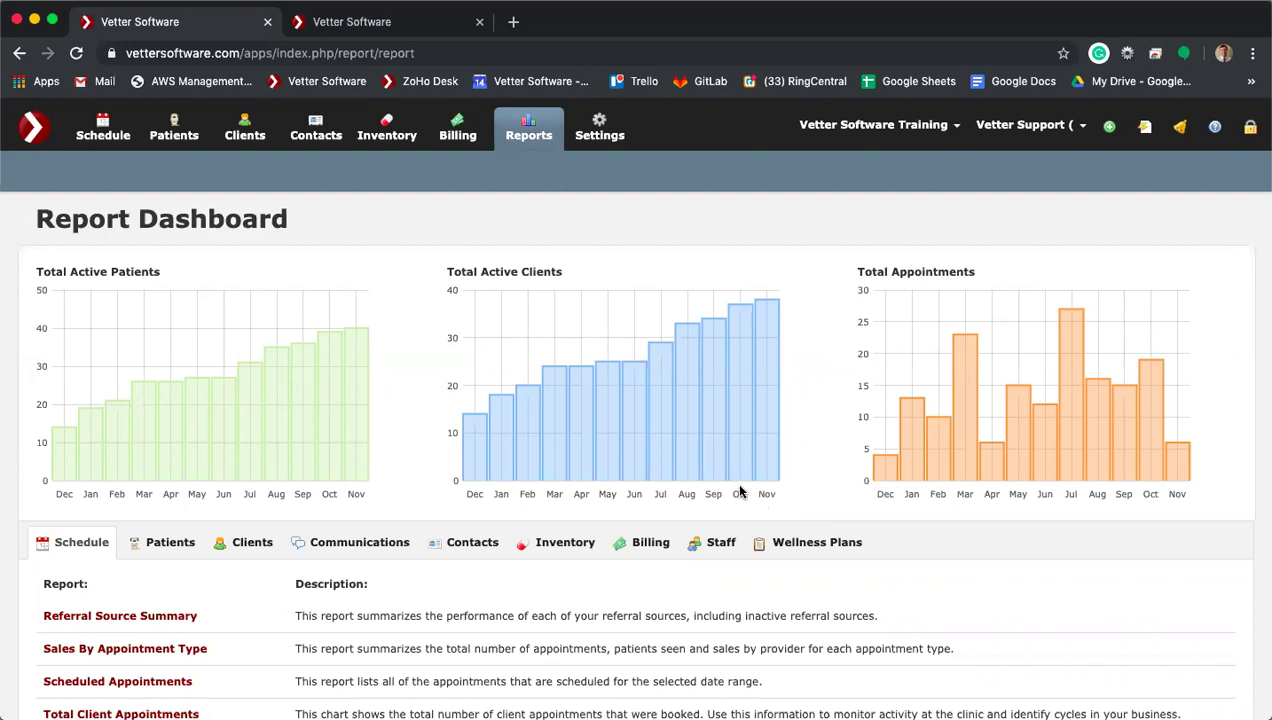
Step: Review the available billing reports and open the Accounts Receivable report
{"action": "left_click", "coordinate": [652, 544]}
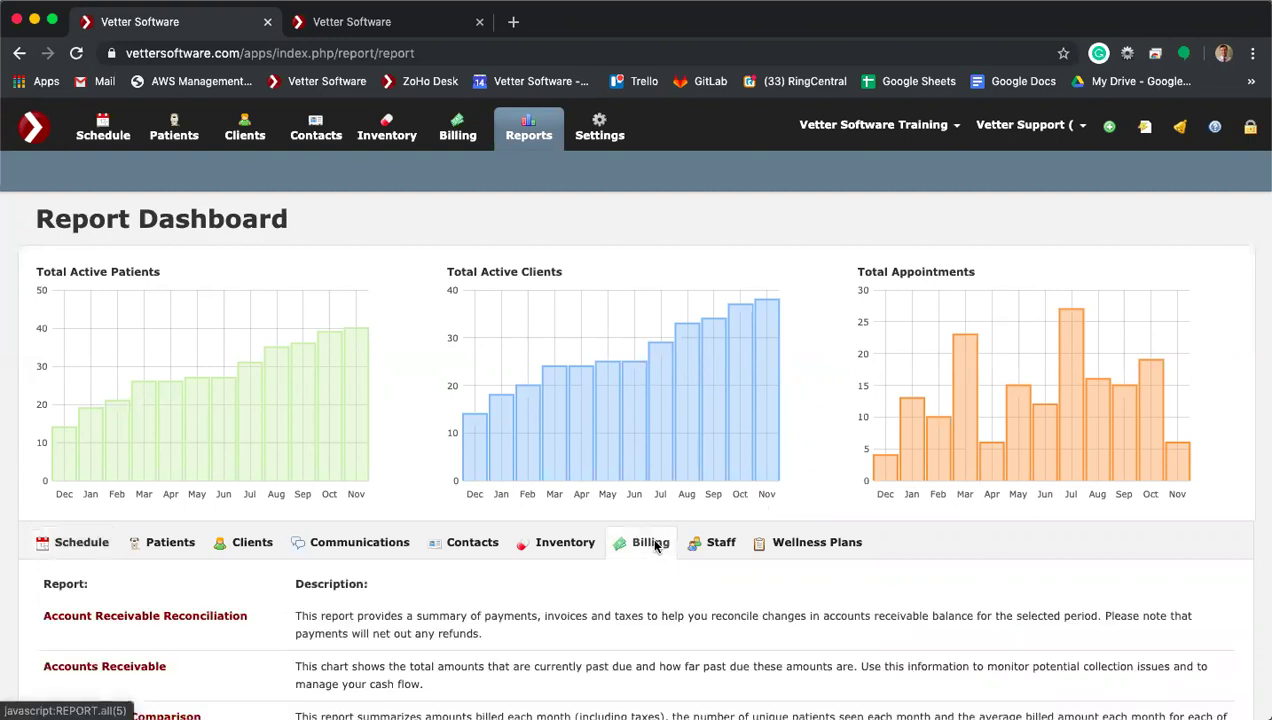
{"action": "scroll", "coordinate": [397, 388], "scroll_direction": "down", "scroll_amount": 3}
{"action": "scroll", "coordinate": [397, 388], "scroll_direction": "down", "scroll_amount": 5}
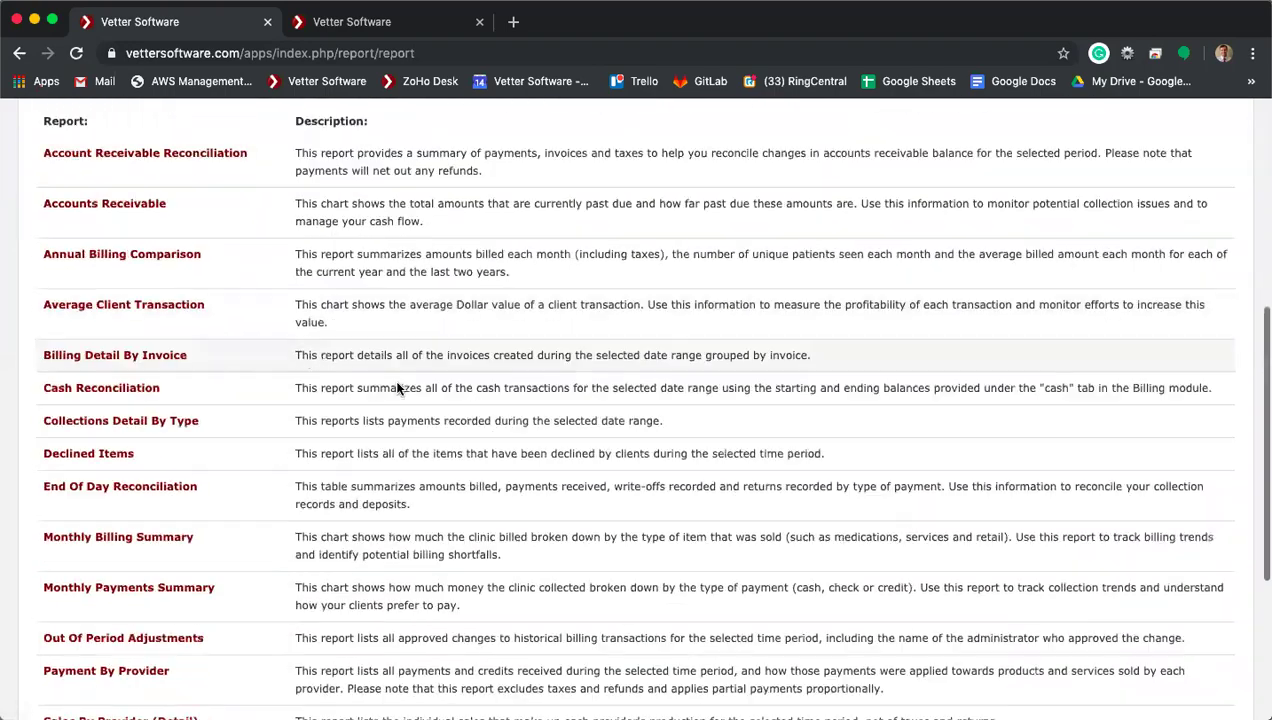
{"action": "scroll", "coordinate": [224, 600], "scroll_direction": "up", "scroll_amount": 2}
{"action": "scroll", "coordinate": [224, 600], "scroll_direction": "up", "scroll_amount": 1}
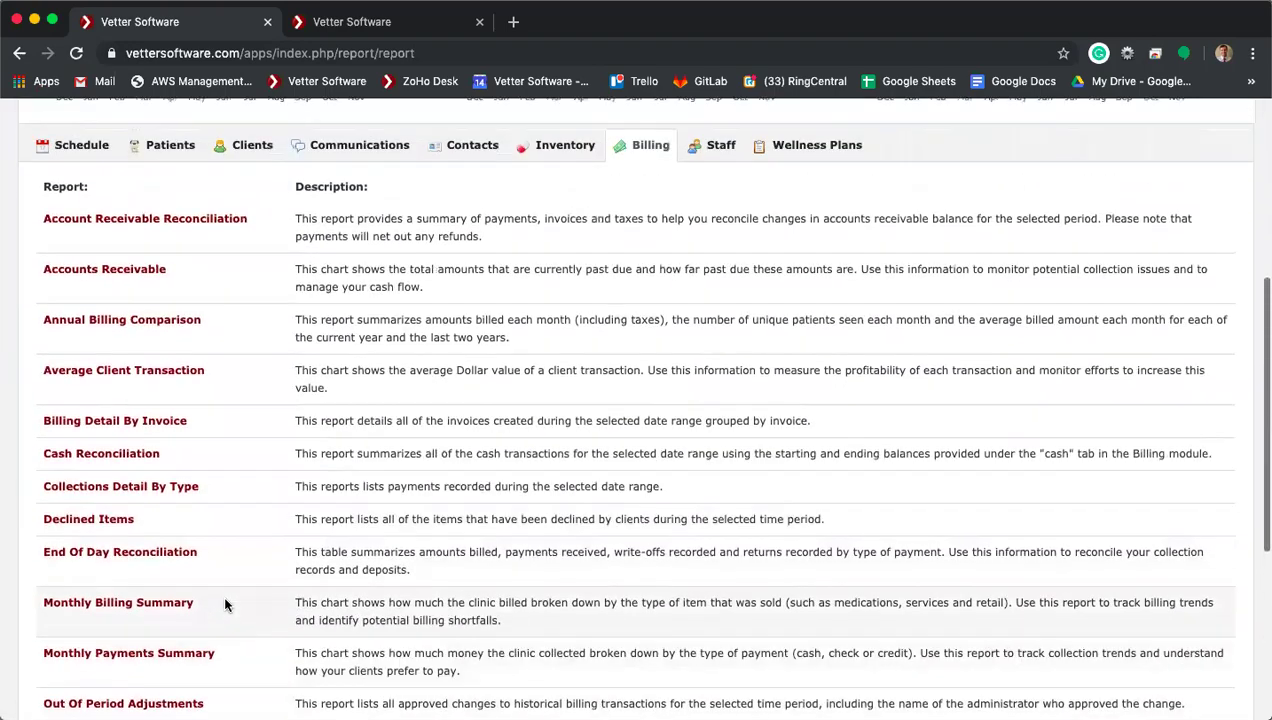
{"action": "left_click", "coordinate": [115, 270]}
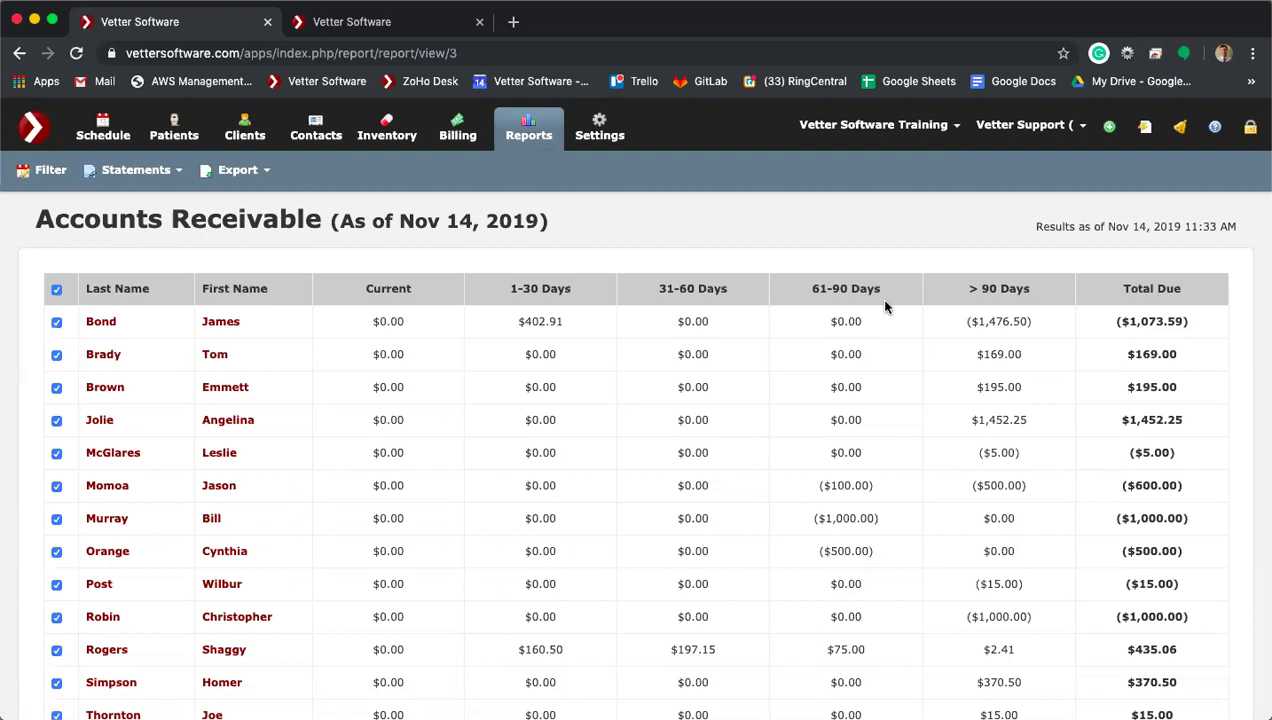
Step: Look through the As Of date and Total Due filter options of the Accounts Receivable report, and close the filter without applying it
{"action": "left_click", "coordinate": [50, 171]}
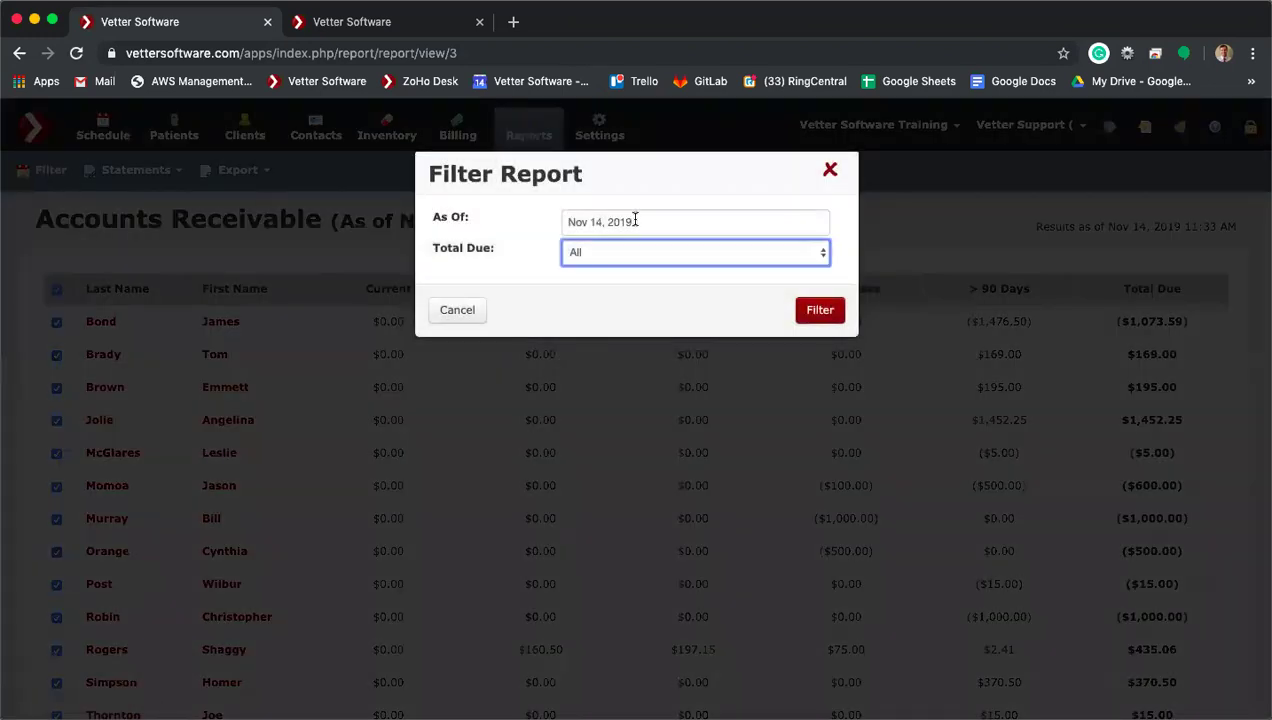
{"action": "left_click", "coordinate": [634, 221]}
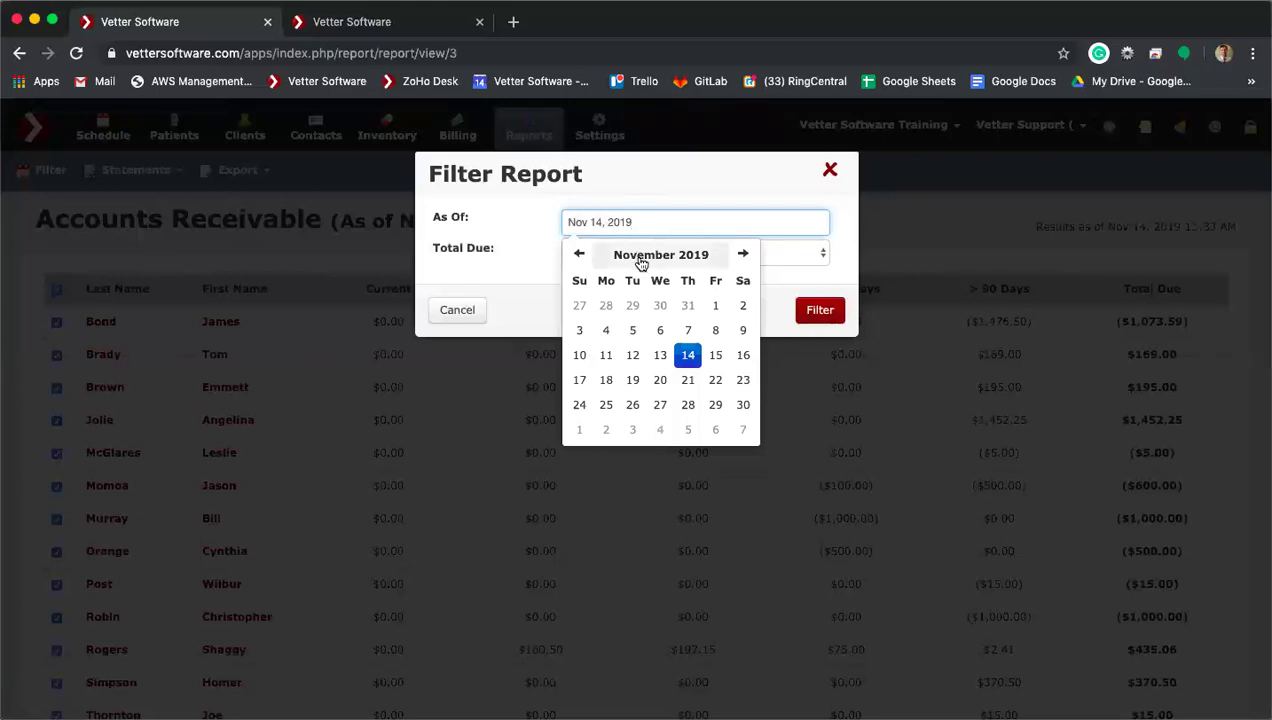
{"action": "left_click", "coordinate": [520, 246]}
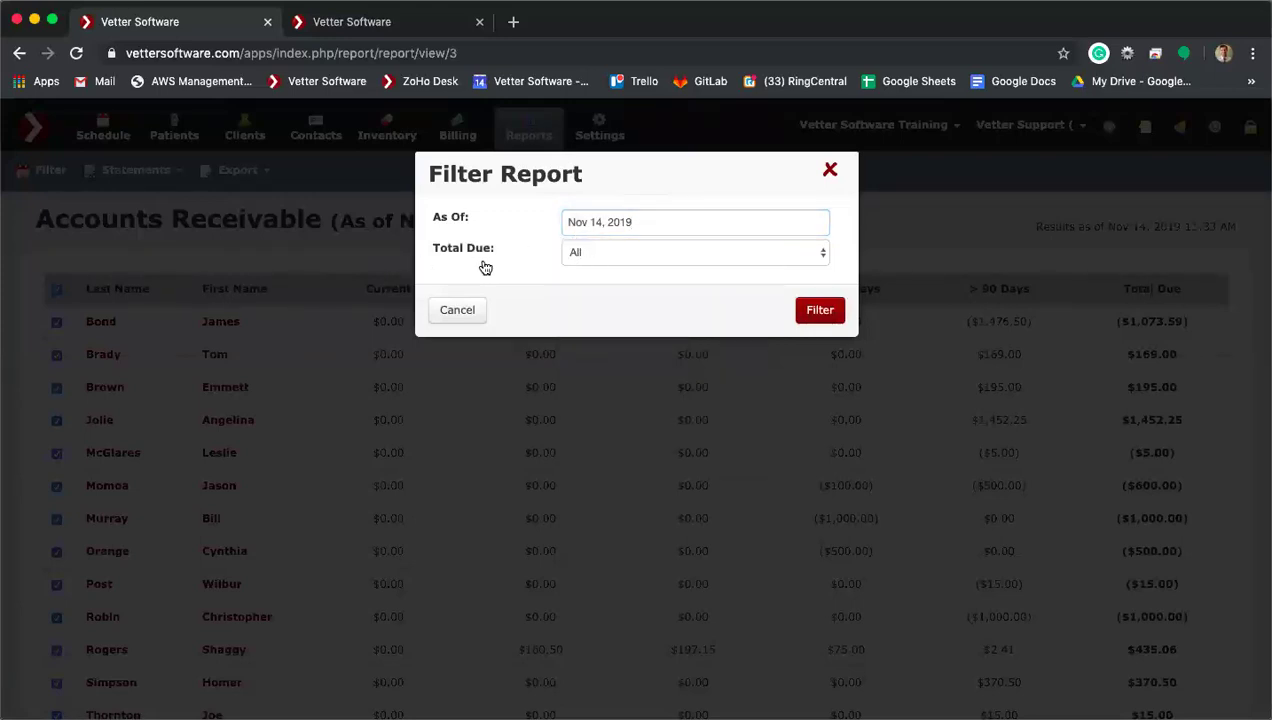
{"action": "left_click", "coordinate": [605, 255]}
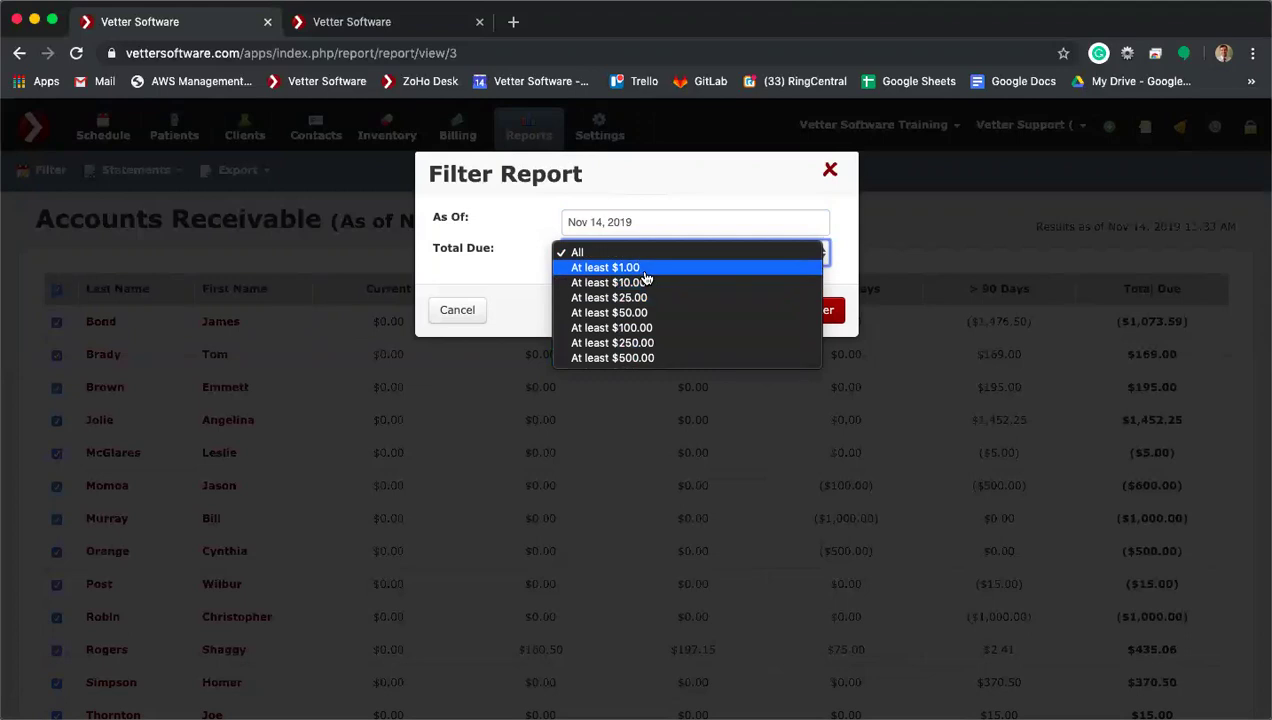
{"action": "left_click", "coordinate": [836, 172]}
{"action": "left_click", "coordinate": [833, 172]}
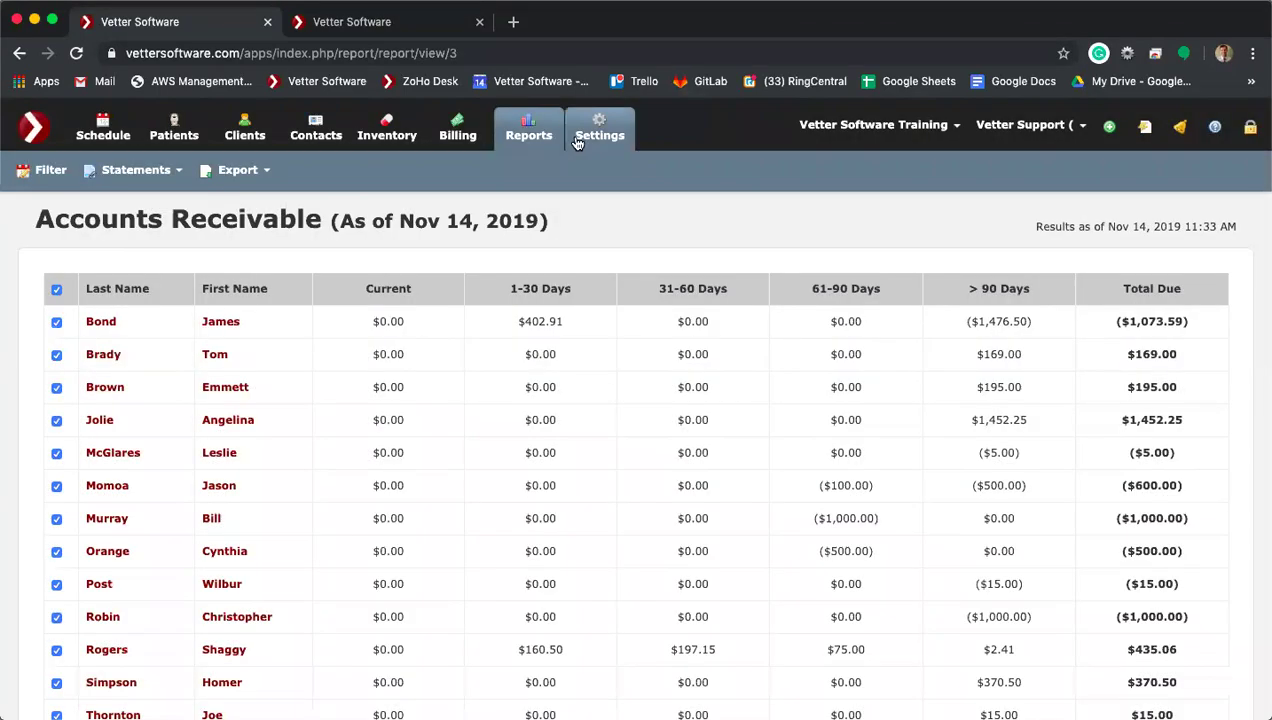
Step: Return to the report dashboard and open the Transactions Detail report from the billing reports
{"action": "left_click", "coordinate": [545, 137]}
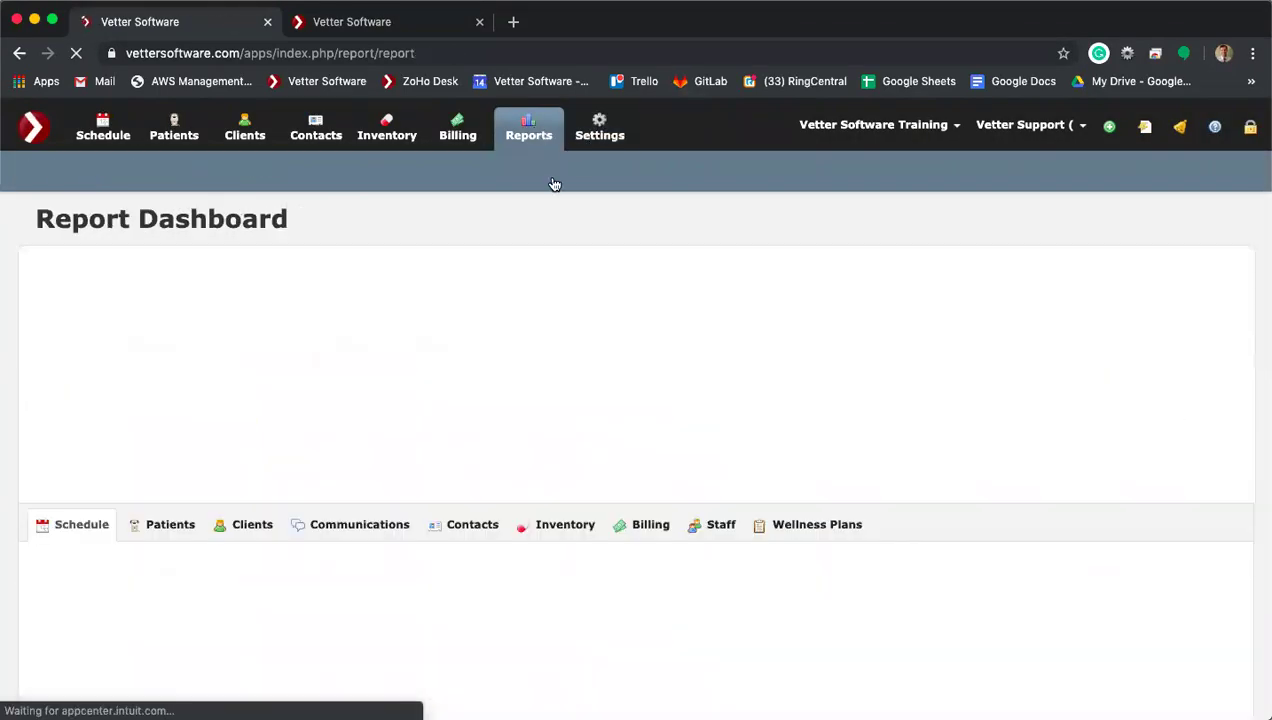
{"action": "left_click", "coordinate": [650, 530]}
{"action": "scroll", "coordinate": [651, 521], "scroll_direction": "down", "scroll_amount": 2}
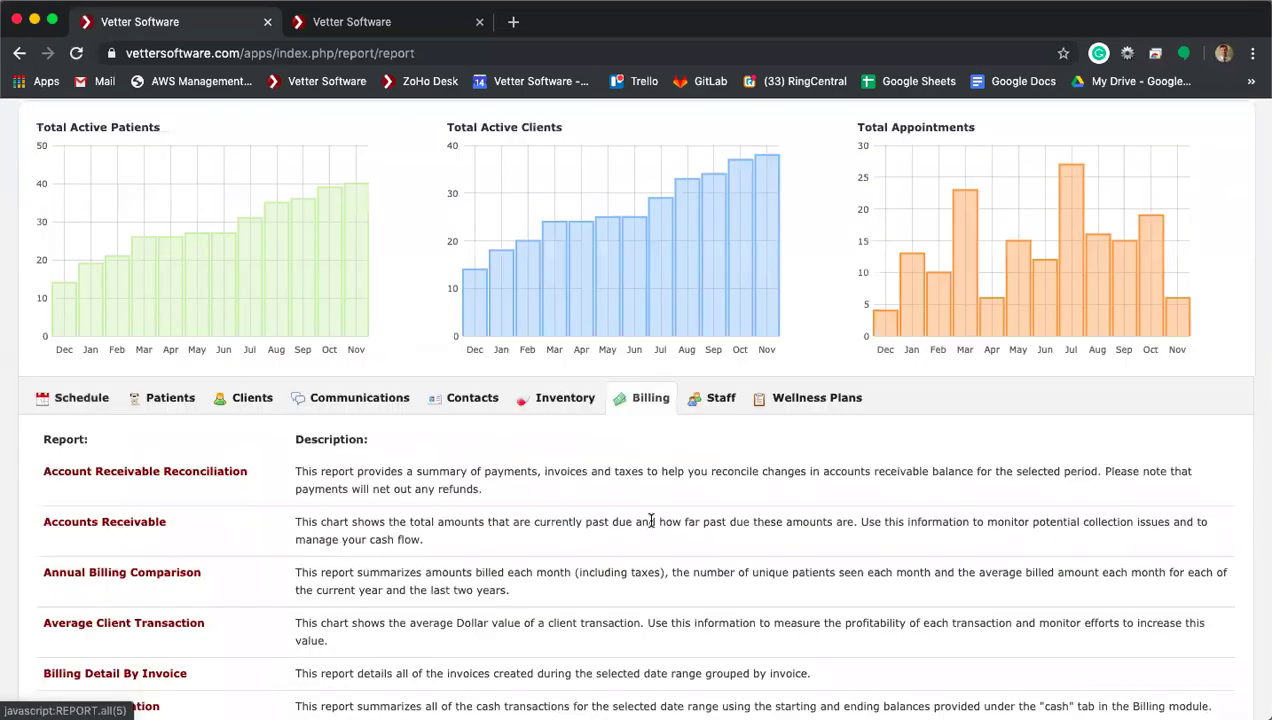
{"action": "scroll", "coordinate": [651, 521], "scroll_direction": "down", "scroll_amount": 10}
{"action": "left_click", "coordinate": [101, 566]}
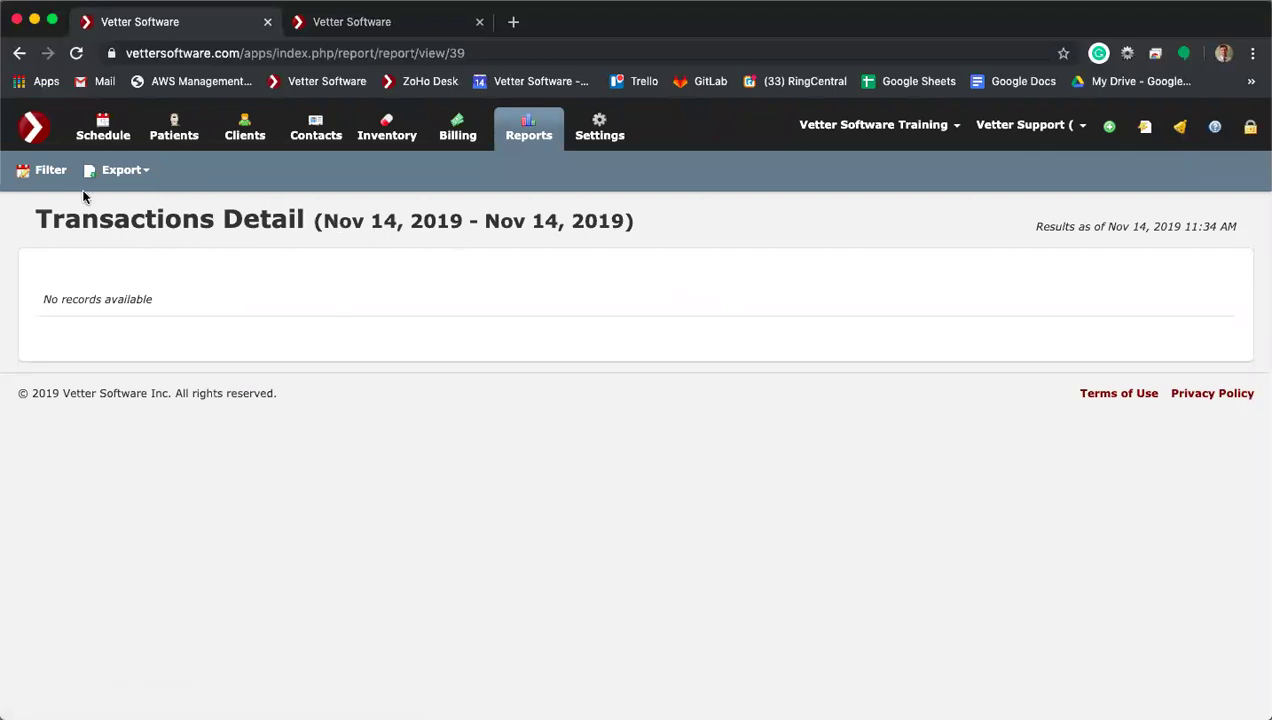
Step: Generate the Transactions Detail report with a start date of Nov 04, 2019
{"action": "left_click", "coordinate": [51, 182]}
{"action": "left_click", "coordinate": [630, 252]}
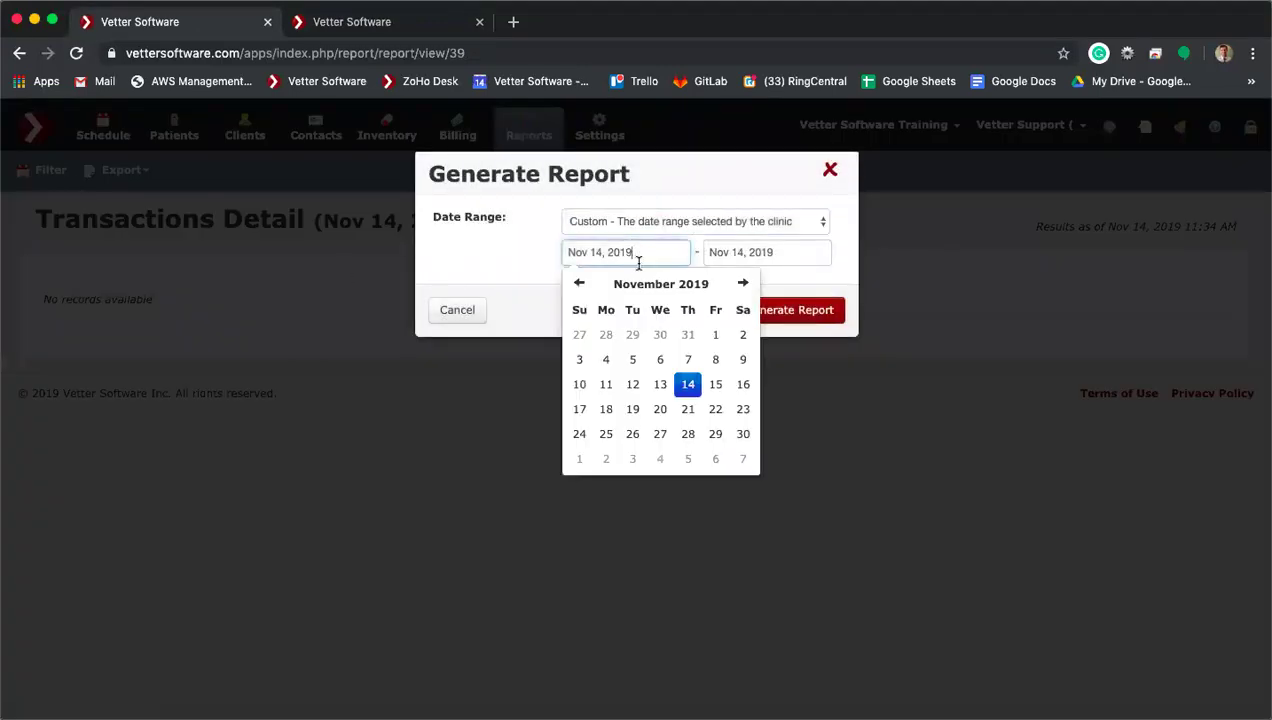
{"action": "left_click", "coordinate": [607, 360]}
{"action": "left_click", "coordinate": [768, 311]}
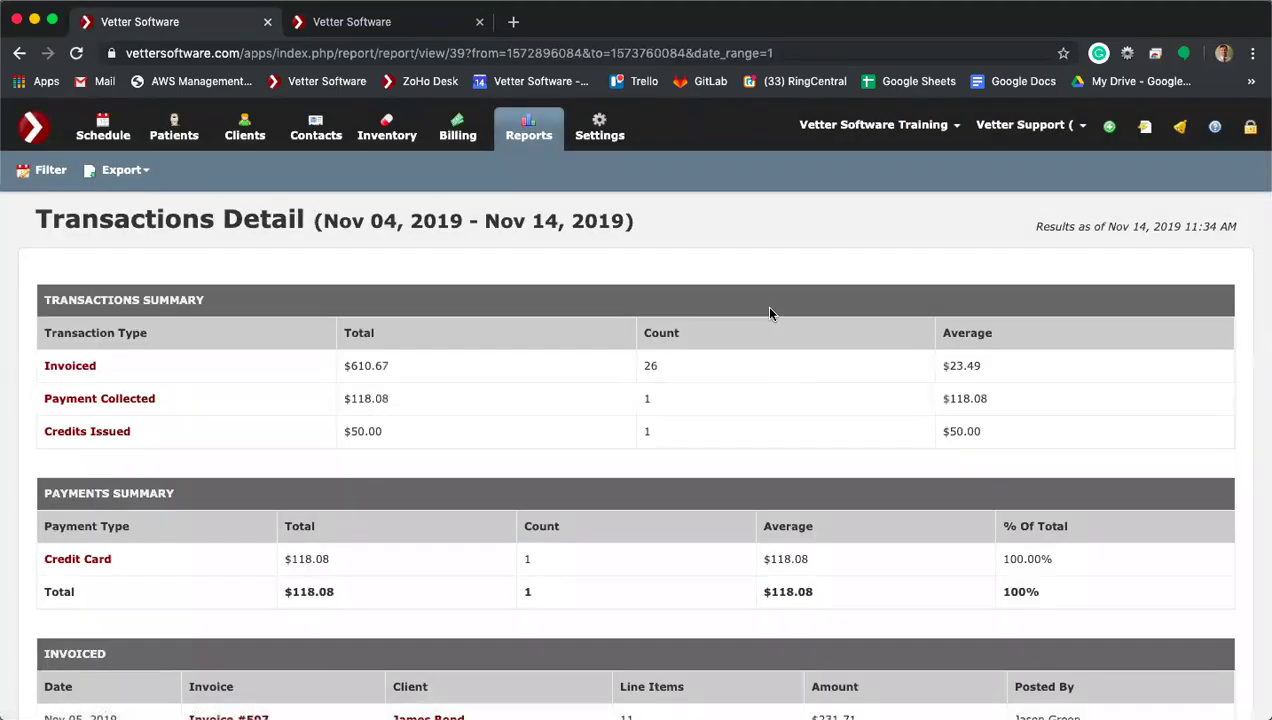
Step: Review the transaction, payment and invoice sections of the Transactions Detail report and its export options
{"action": "scroll", "coordinate": [313, 417], "scroll_direction": "down", "scroll_amount": 1}
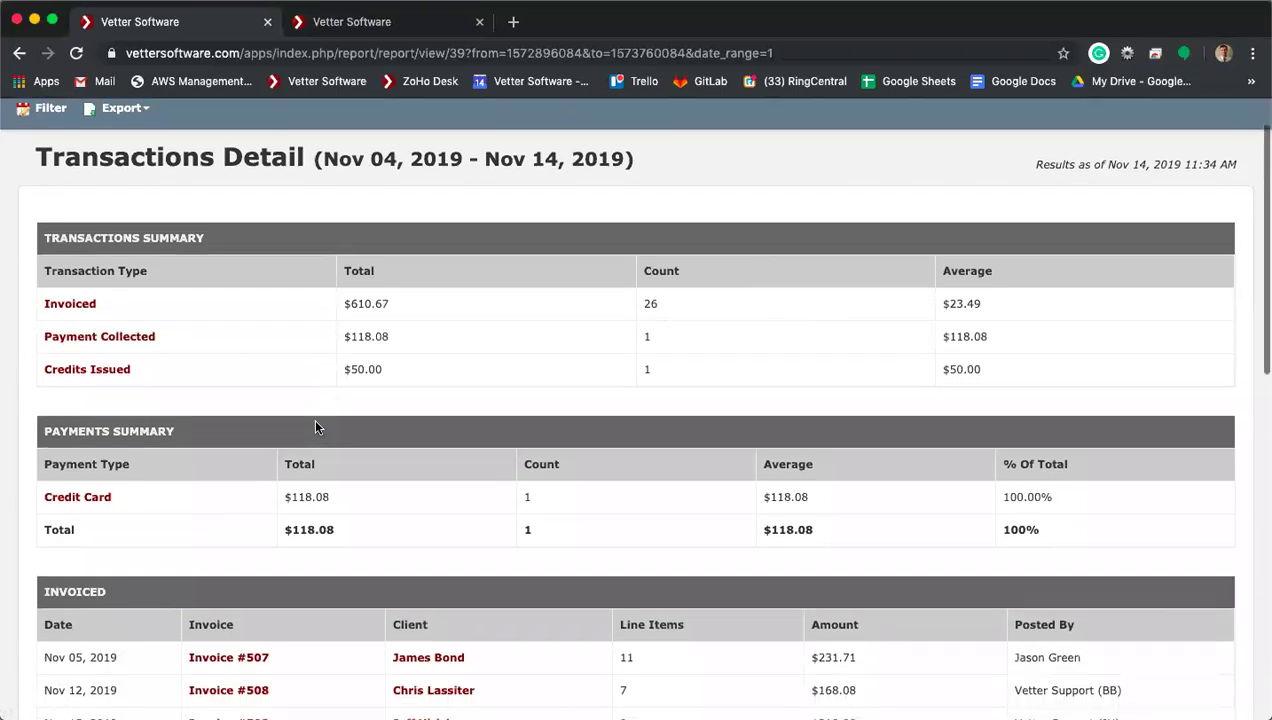
{"action": "scroll", "coordinate": [253, 514], "scroll_direction": "down", "scroll_amount": 3}
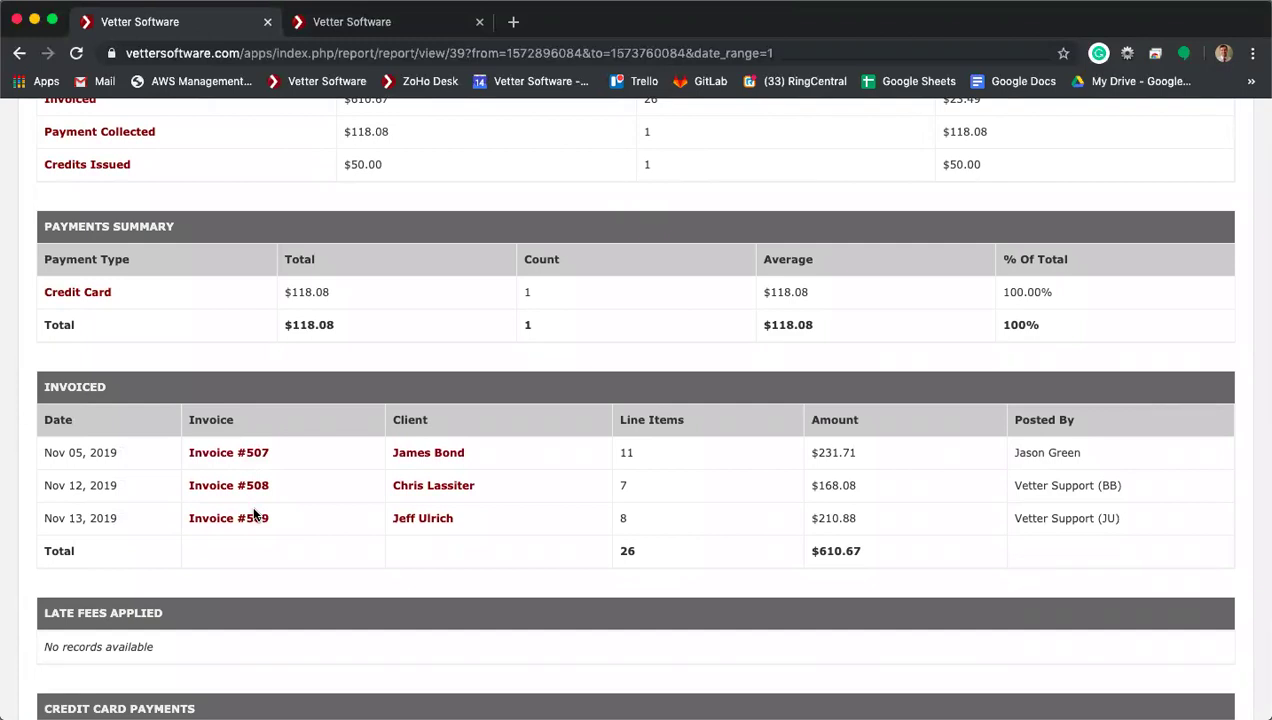
{"action": "scroll", "coordinate": [262, 515], "scroll_direction": "down", "scroll_amount": 2}
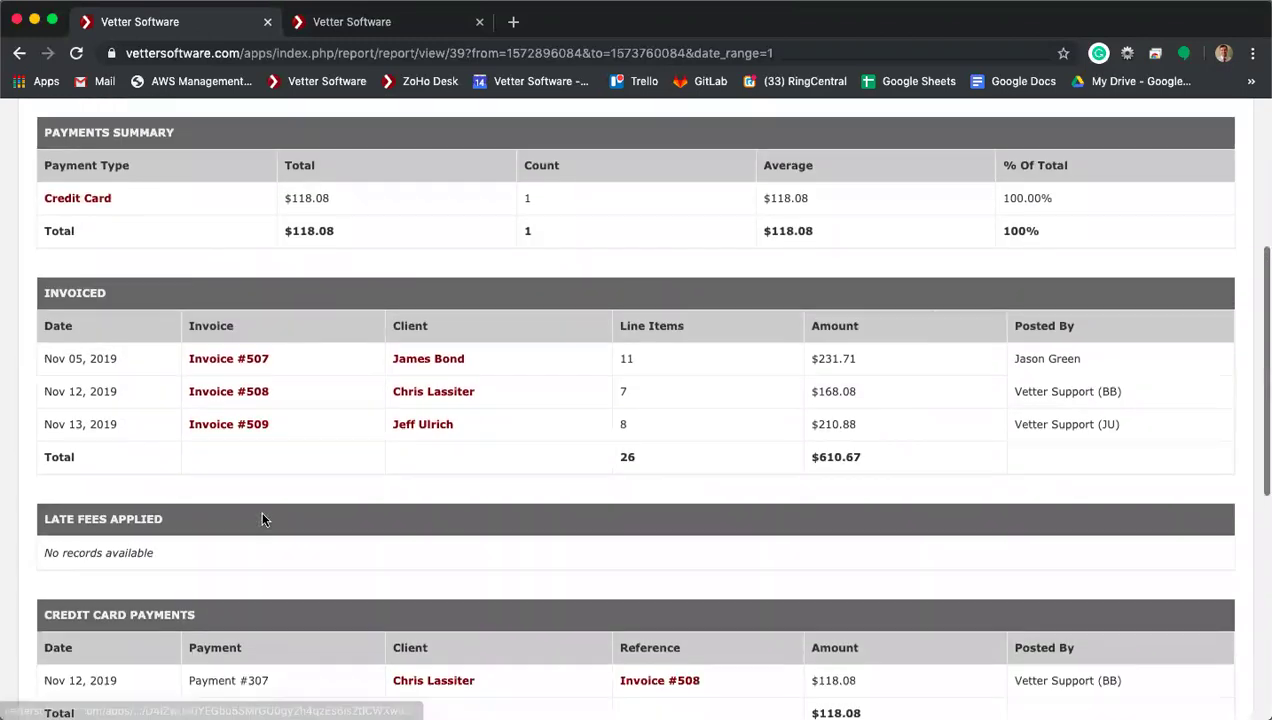
{"action": "scroll", "coordinate": [262, 518], "scroll_direction": "up", "scroll_amount": 5}
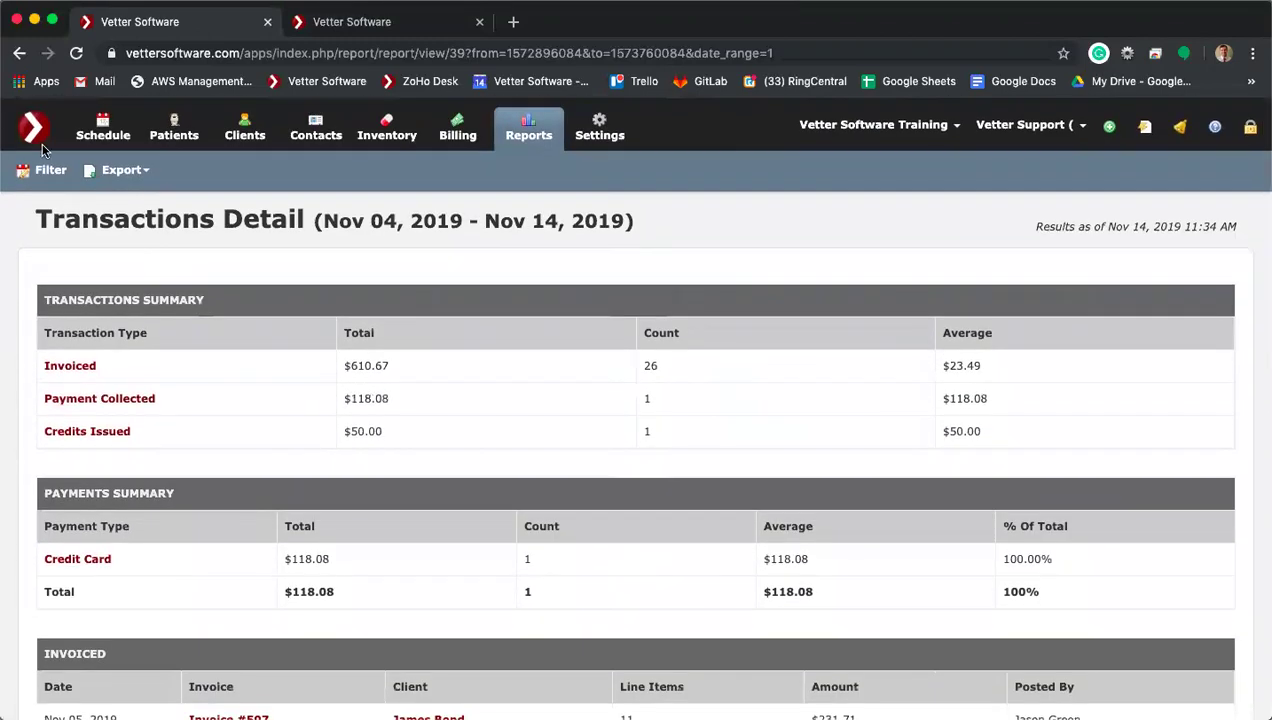
{"action": "left_click", "coordinate": [133, 172]}
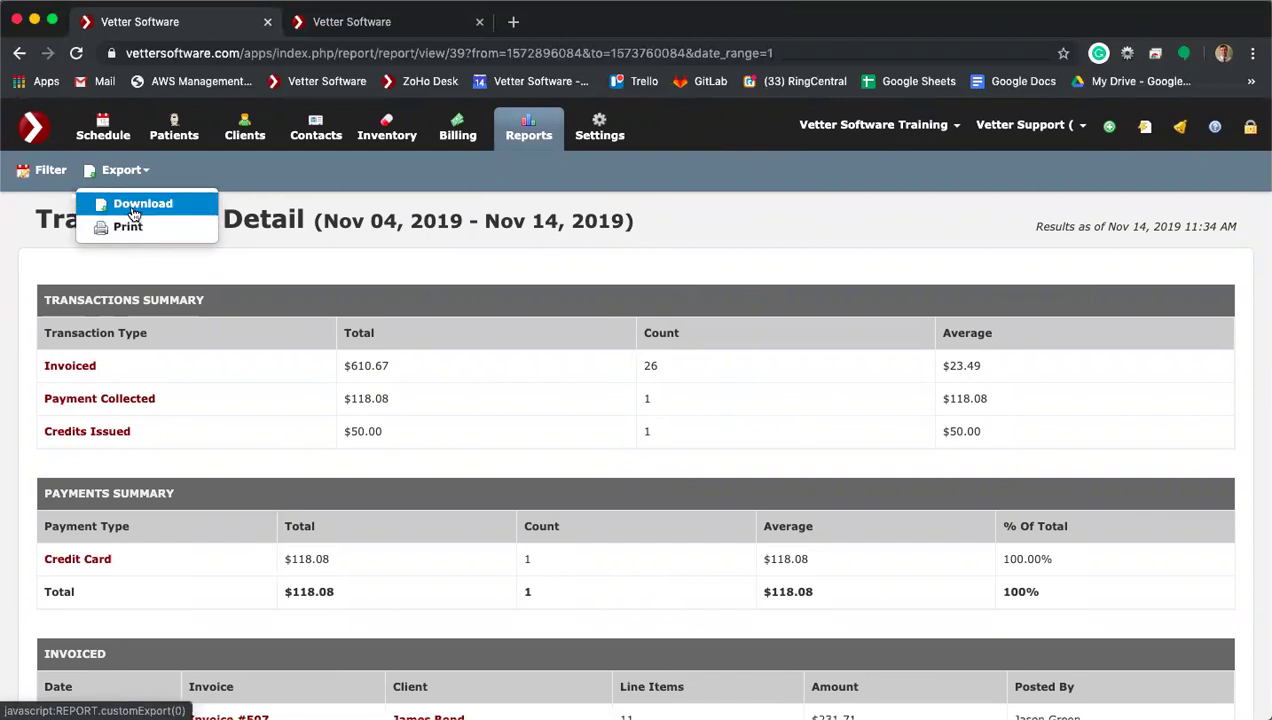
{"action": "left_click", "coordinate": [450, 261]}
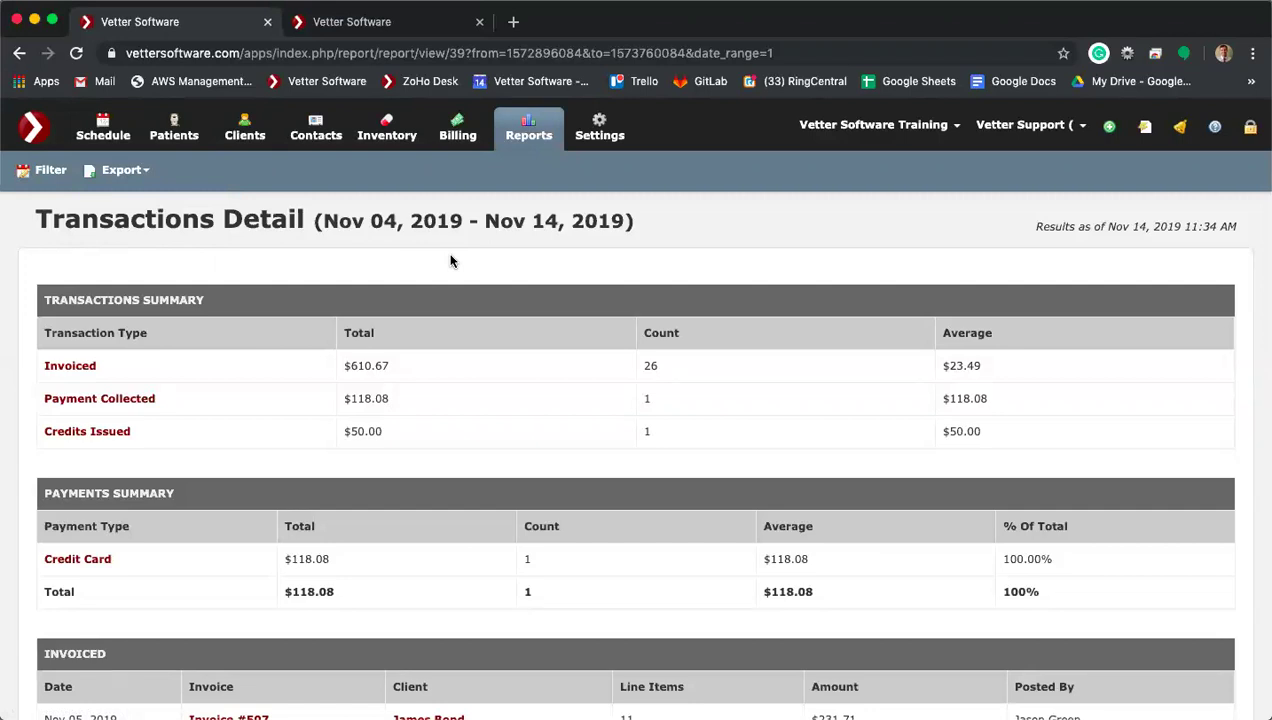
Step: Go back to the report dashboard and reopen the Accounts Receivable report from the billing reports
{"action": "left_click", "coordinate": [530, 128]}
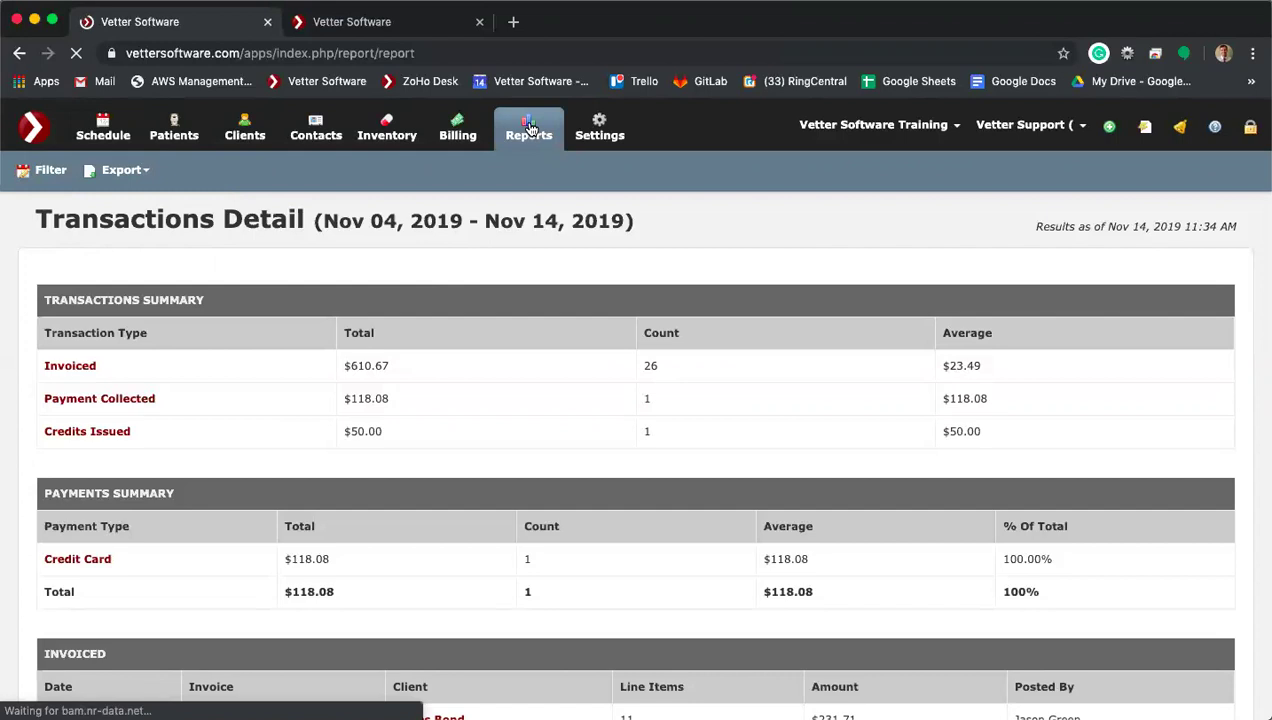
{"action": "scroll", "coordinate": [220, 558], "scroll_direction": "down", "scroll_amount": 2}
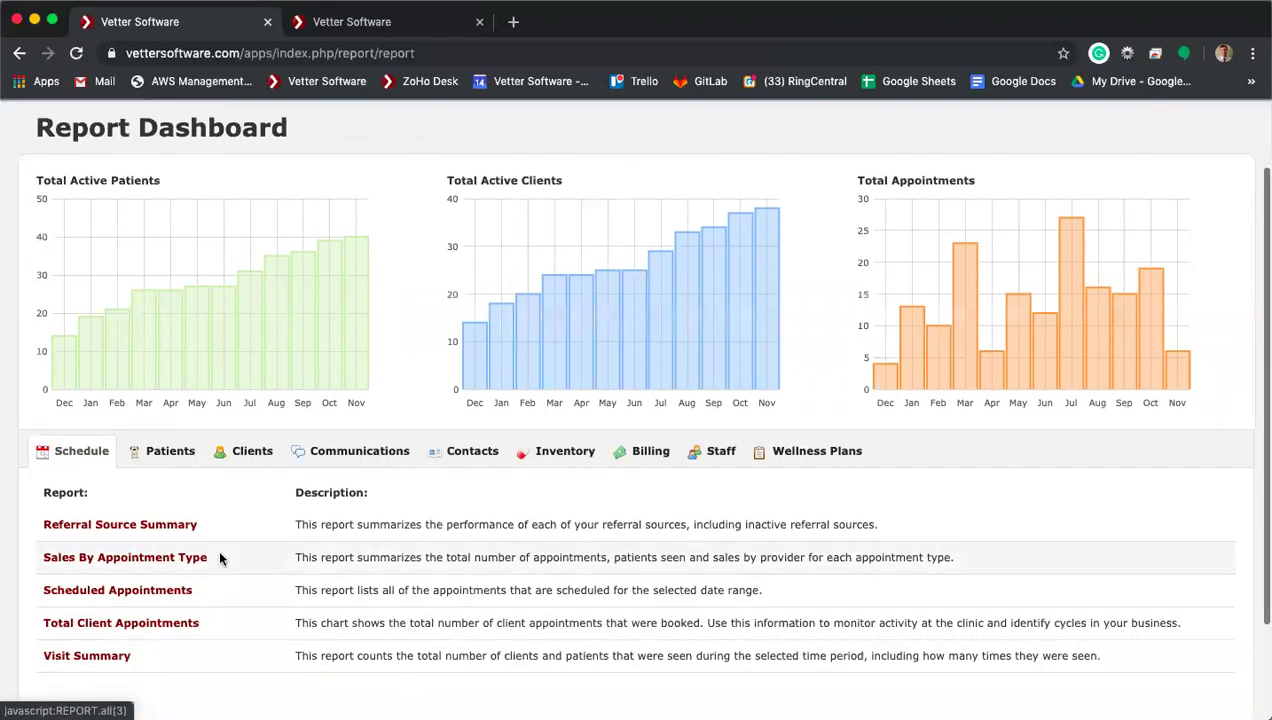
{"action": "scroll", "coordinate": [220, 558], "scroll_direction": "down", "scroll_amount": 2}
{"action": "left_click", "coordinate": [655, 345]}
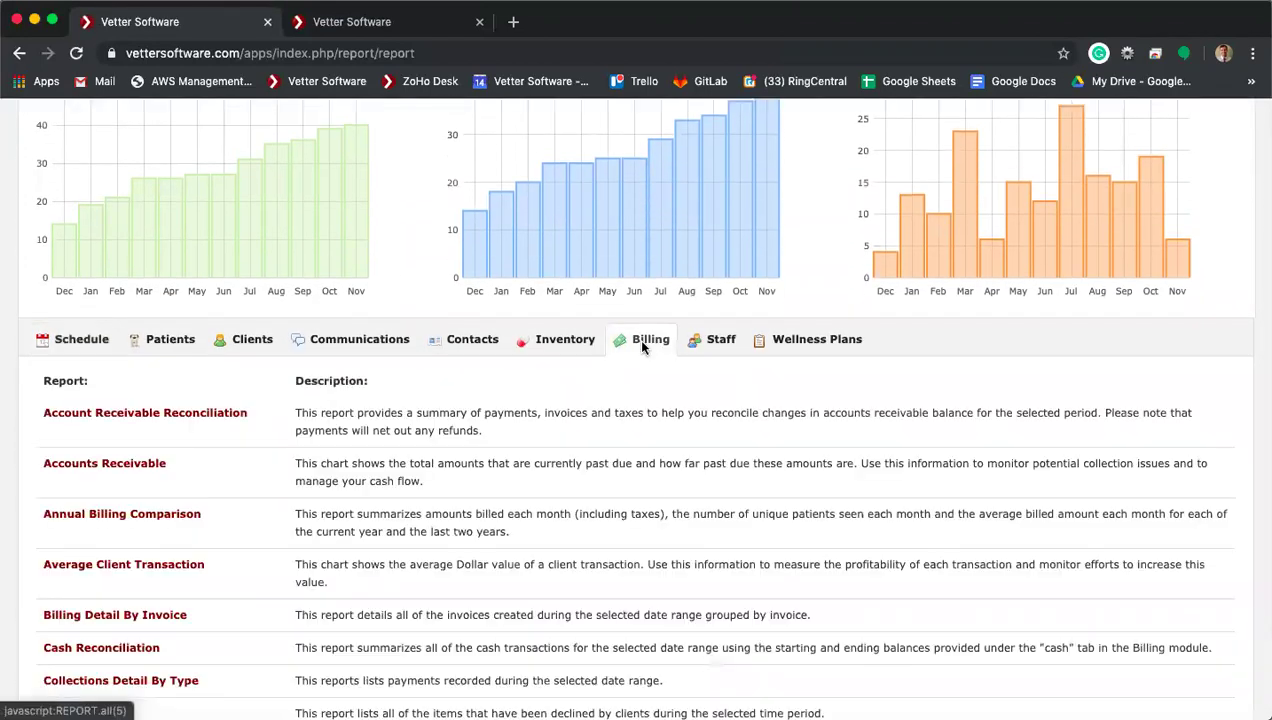
{"action": "left_click", "coordinate": [131, 465]}
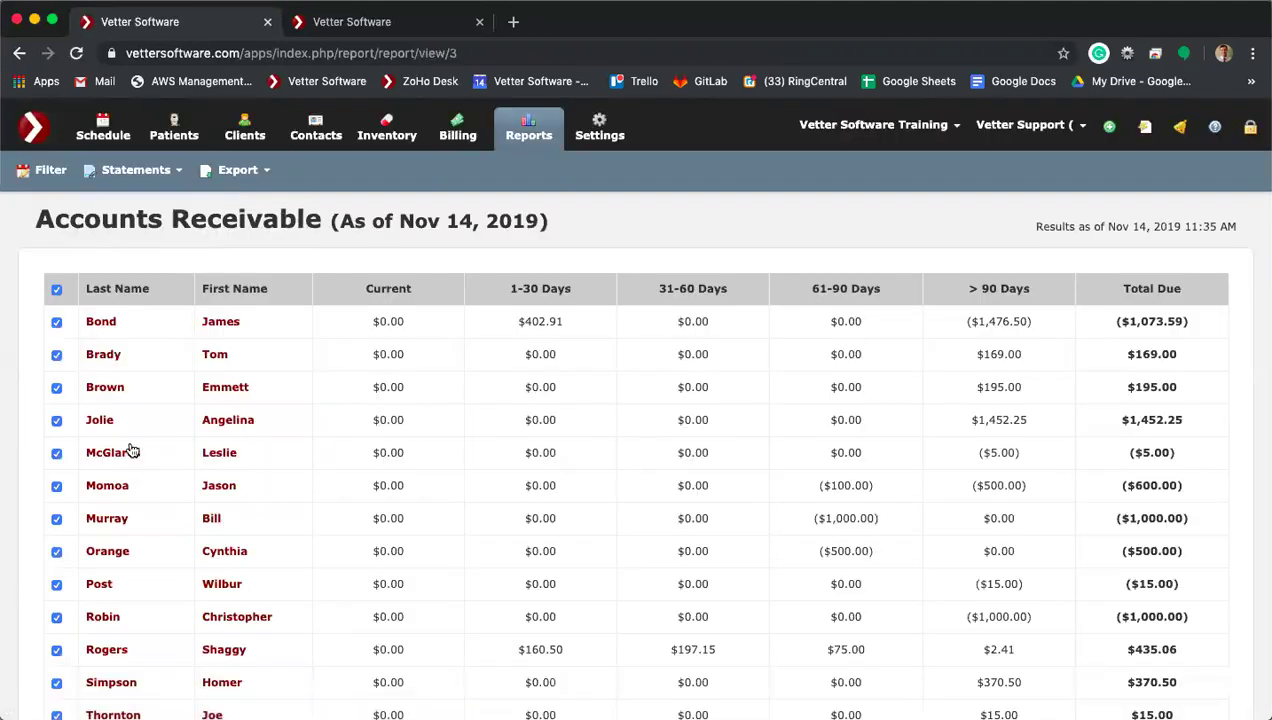
Step: Look through the client statement and export options of the Accounts Receivable report
{"action": "left_click", "coordinate": [141, 174]}
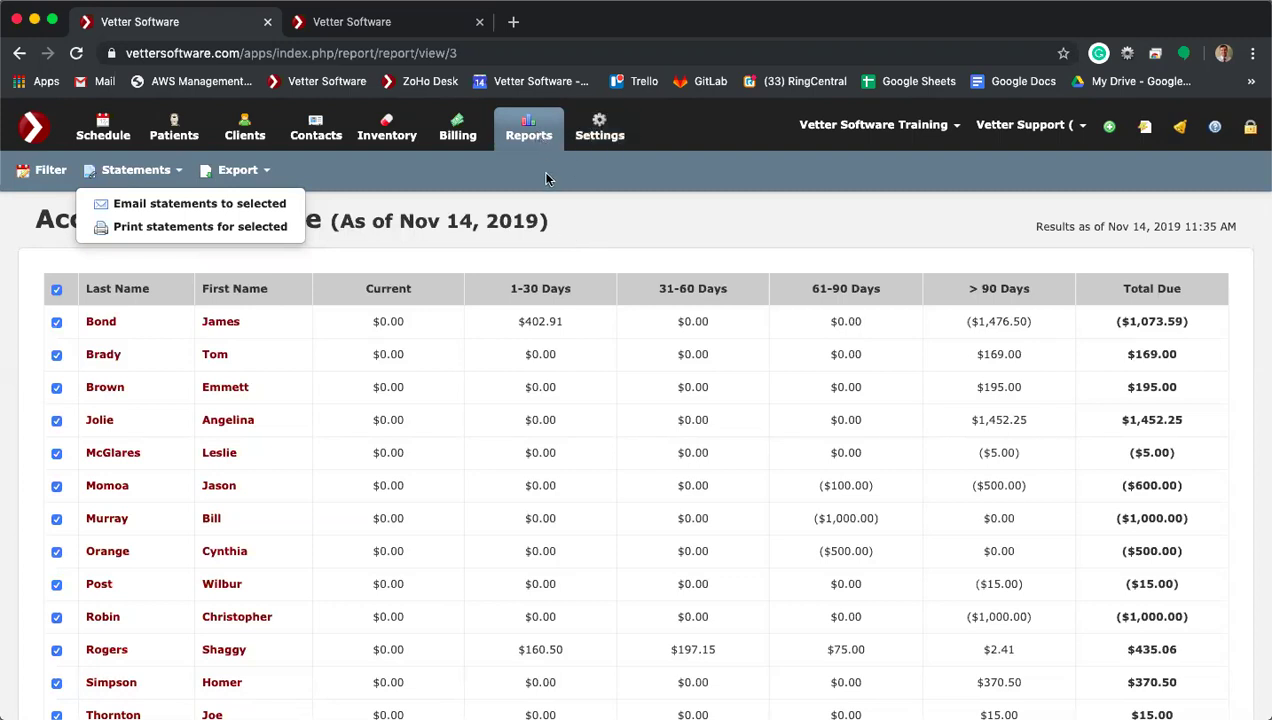
{"action": "left_click", "coordinate": [505, 188]}
{"action": "left_click", "coordinate": [238, 170]}
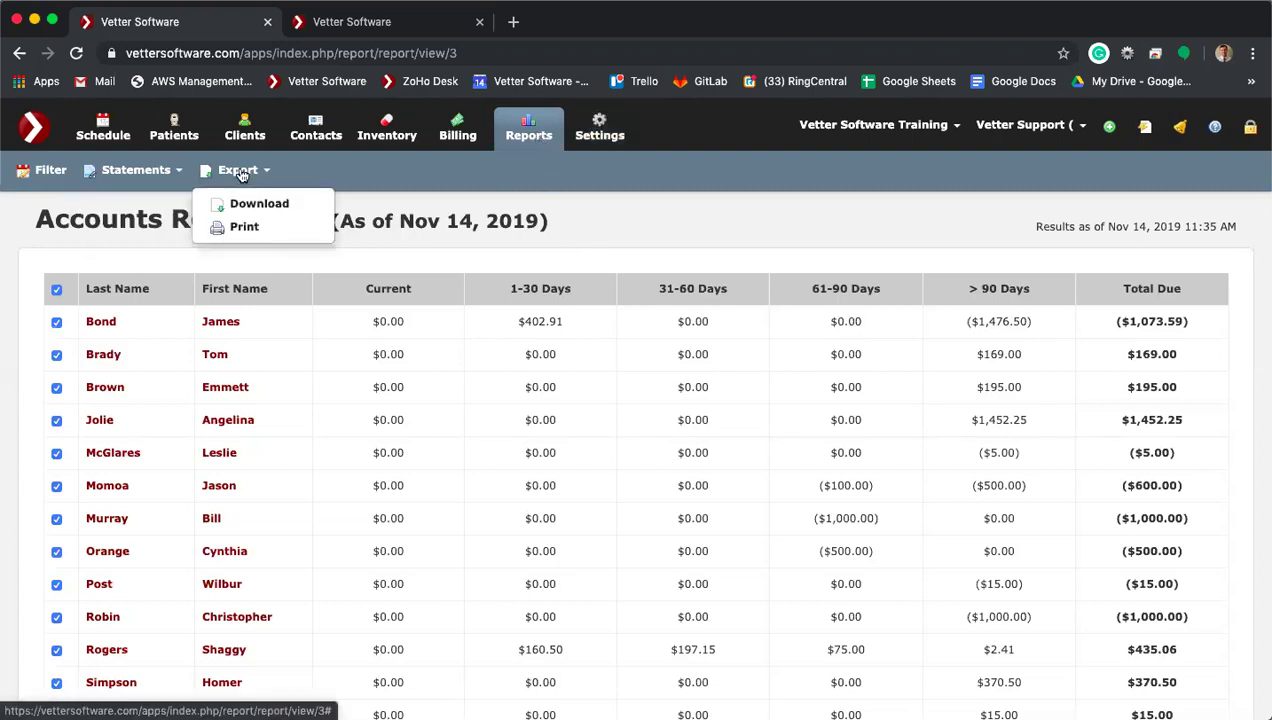
Step: Return to the report dashboard and open the End Of Day Reconciliation report from the billing reports
{"action": "left_click", "coordinate": [526, 147]}
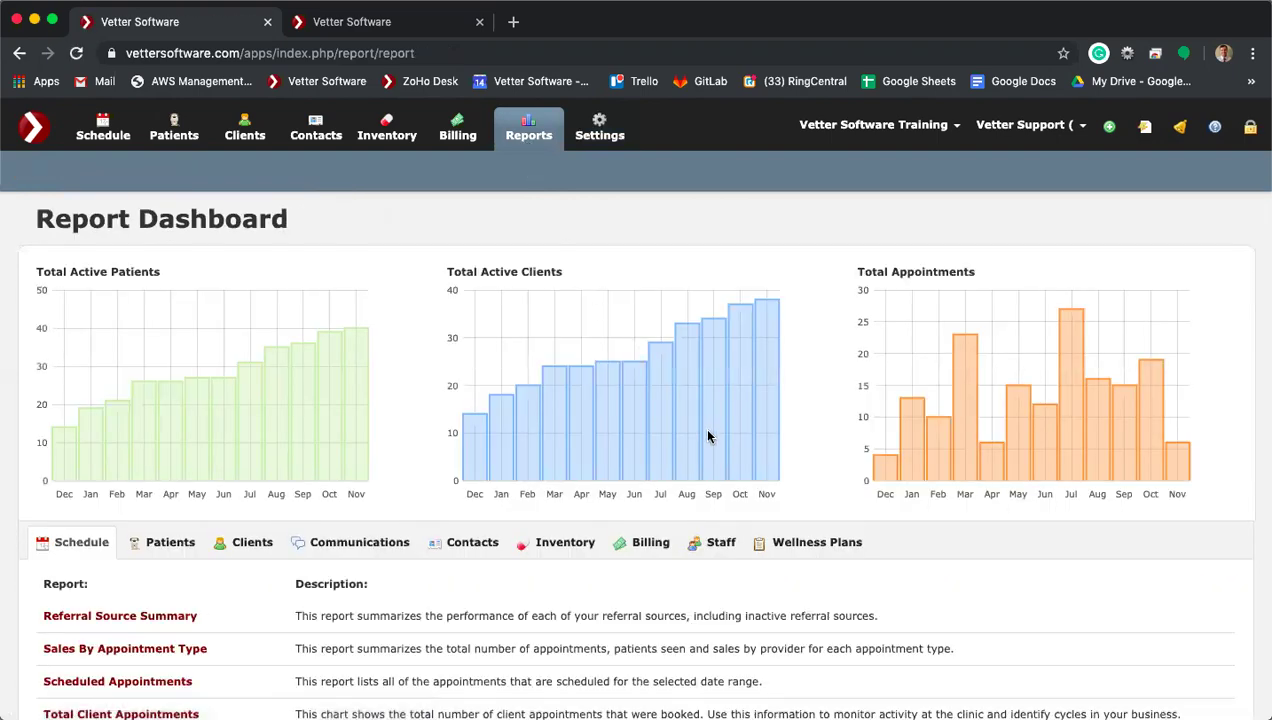
{"action": "left_click", "coordinate": [636, 540]}
{"action": "scroll", "coordinate": [634, 535], "scroll_direction": "down", "scroll_amount": 4}
{"action": "scroll", "coordinate": [634, 535], "scroll_direction": "down", "scroll_amount": 2}
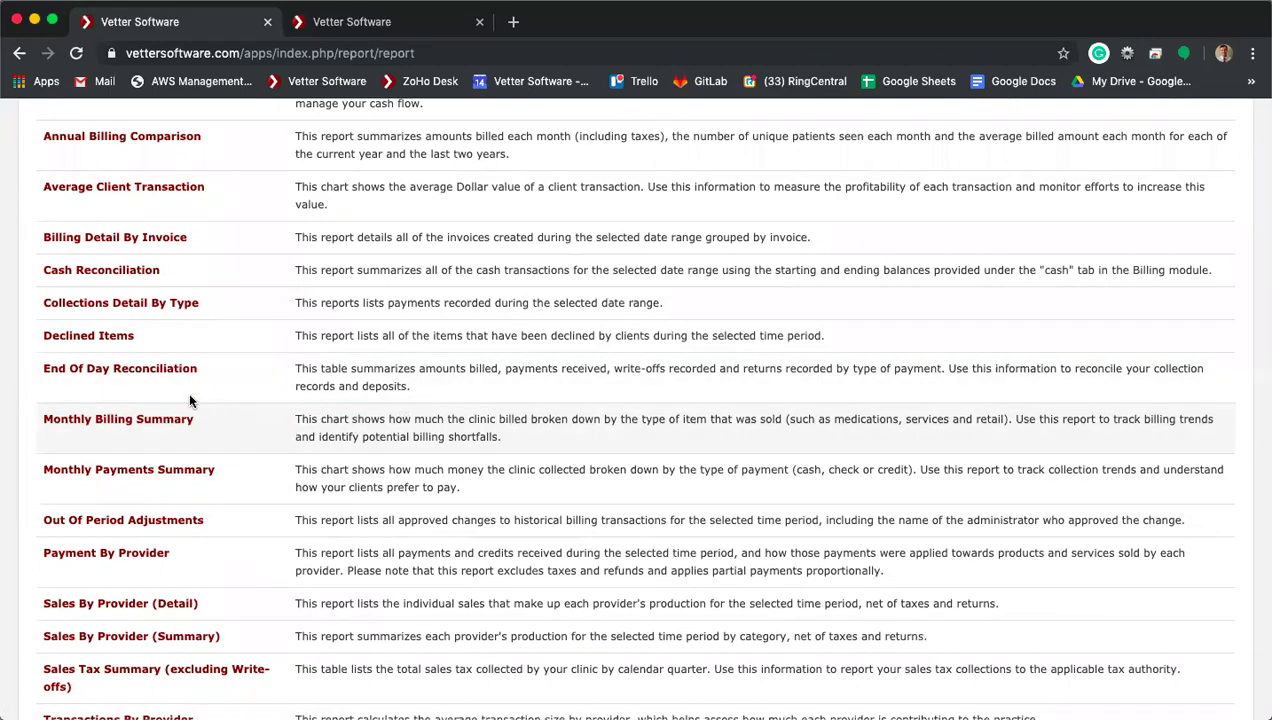
{"action": "left_click", "coordinate": [172, 372]}
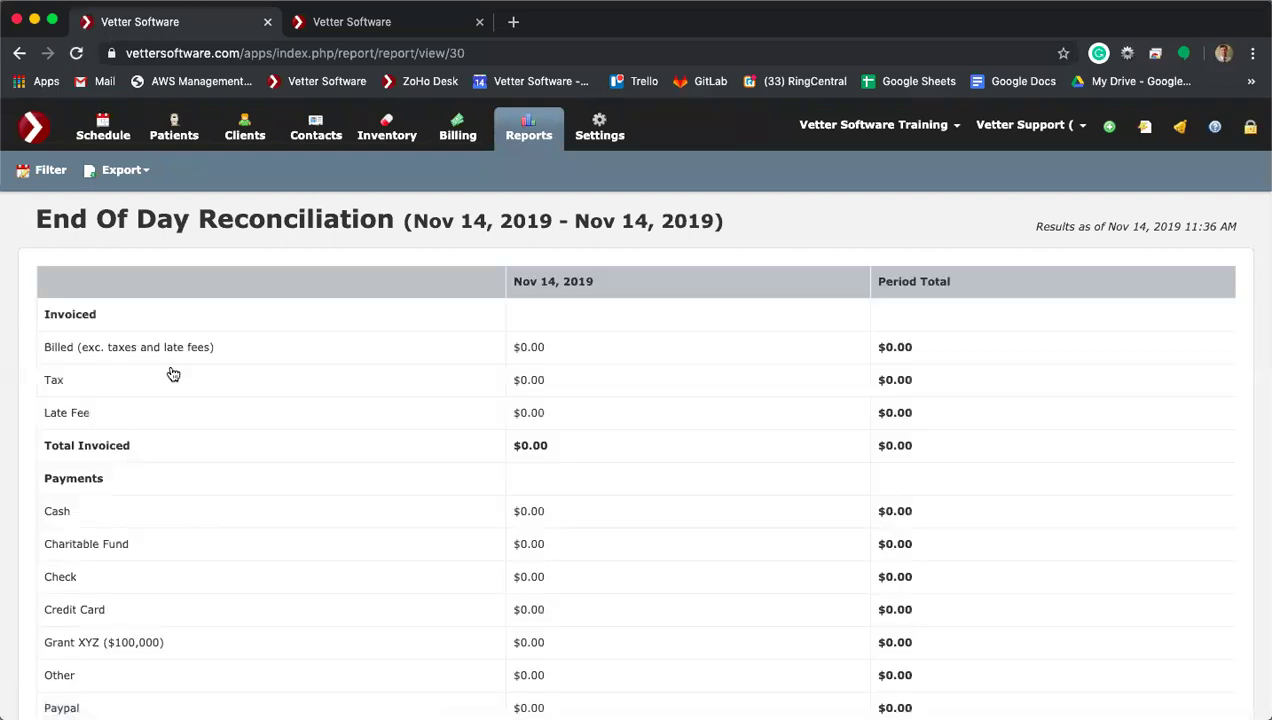
Step: Review the invoiced, payments, refunds and credits sections of the End Of Day Reconciliation report
{"action": "scroll", "coordinate": [460, 410], "scroll_direction": "down", "scroll_amount": 1}
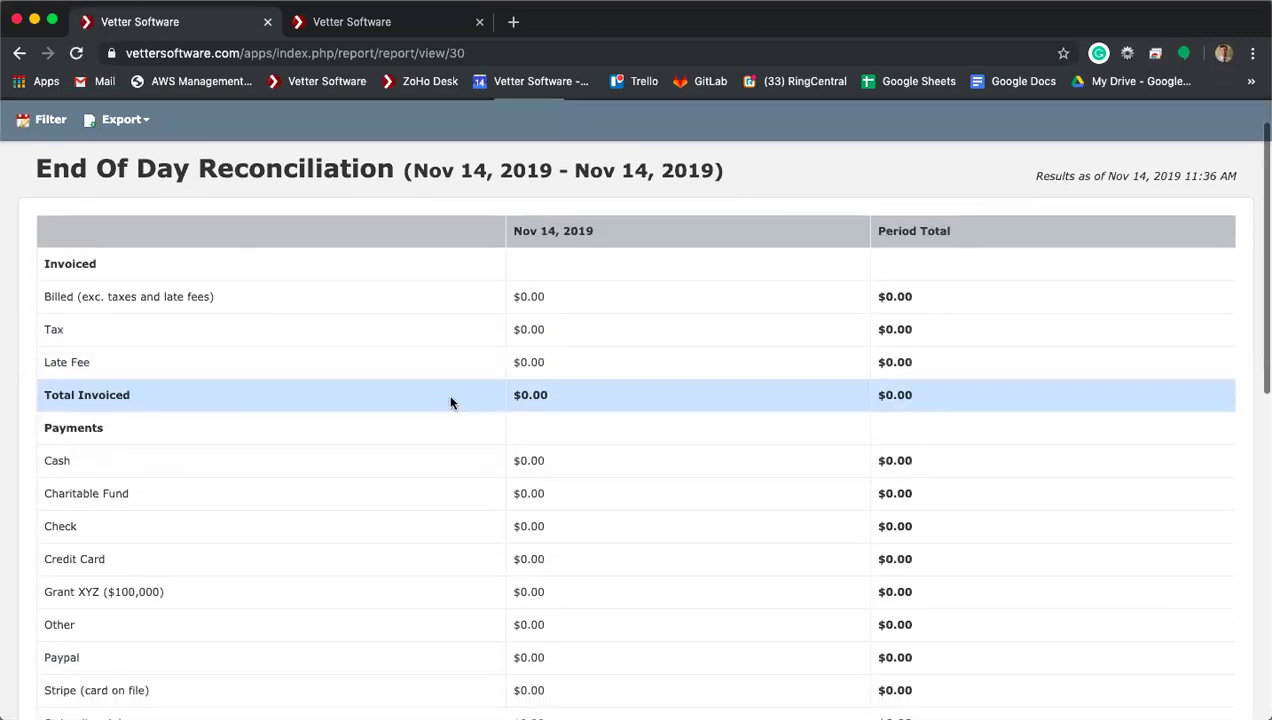
{"action": "scroll", "coordinate": [334, 533], "scroll_direction": "down", "scroll_amount": 5}
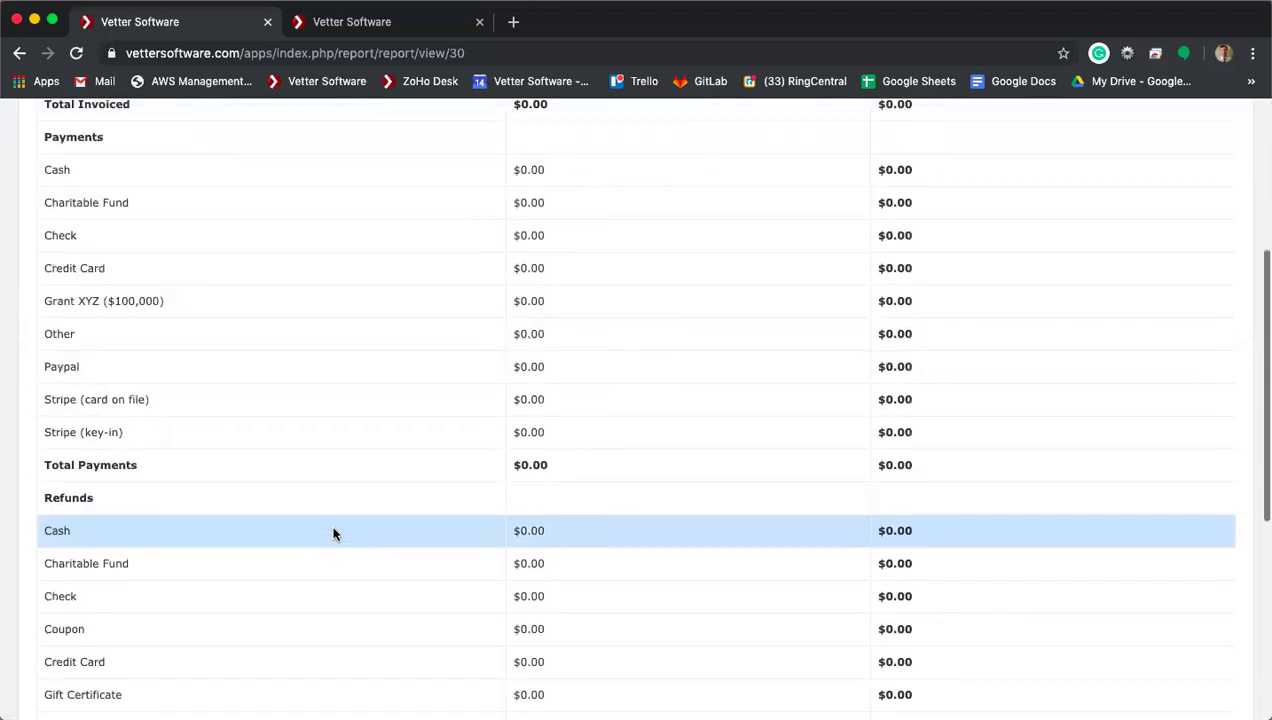
{"action": "scroll", "coordinate": [334, 533], "scroll_direction": "down", "scroll_amount": 7}
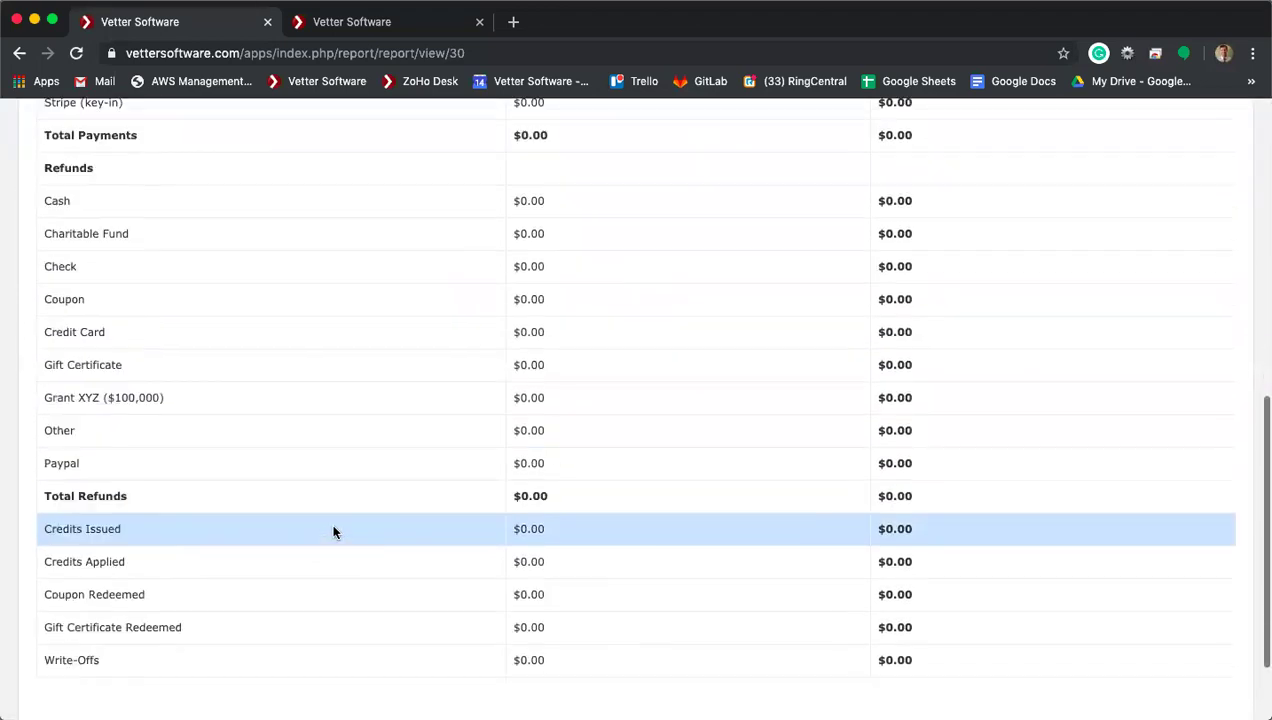
{"action": "scroll", "coordinate": [334, 533], "scroll_direction": "up", "scroll_amount": 10}
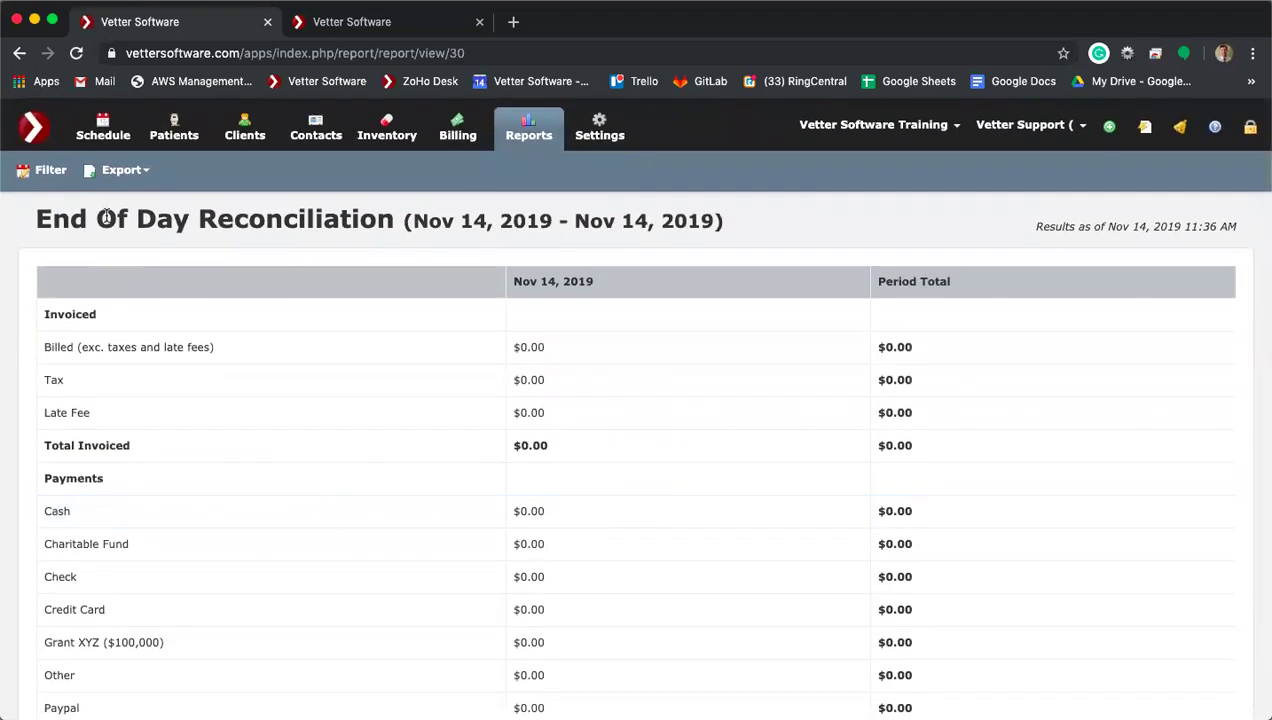
Step: Regenerate the End Of Day Reconciliation report for Nov 12, 2019 only and review its invoiced and payment amounts
{"action": "left_click", "coordinate": [52, 172]}
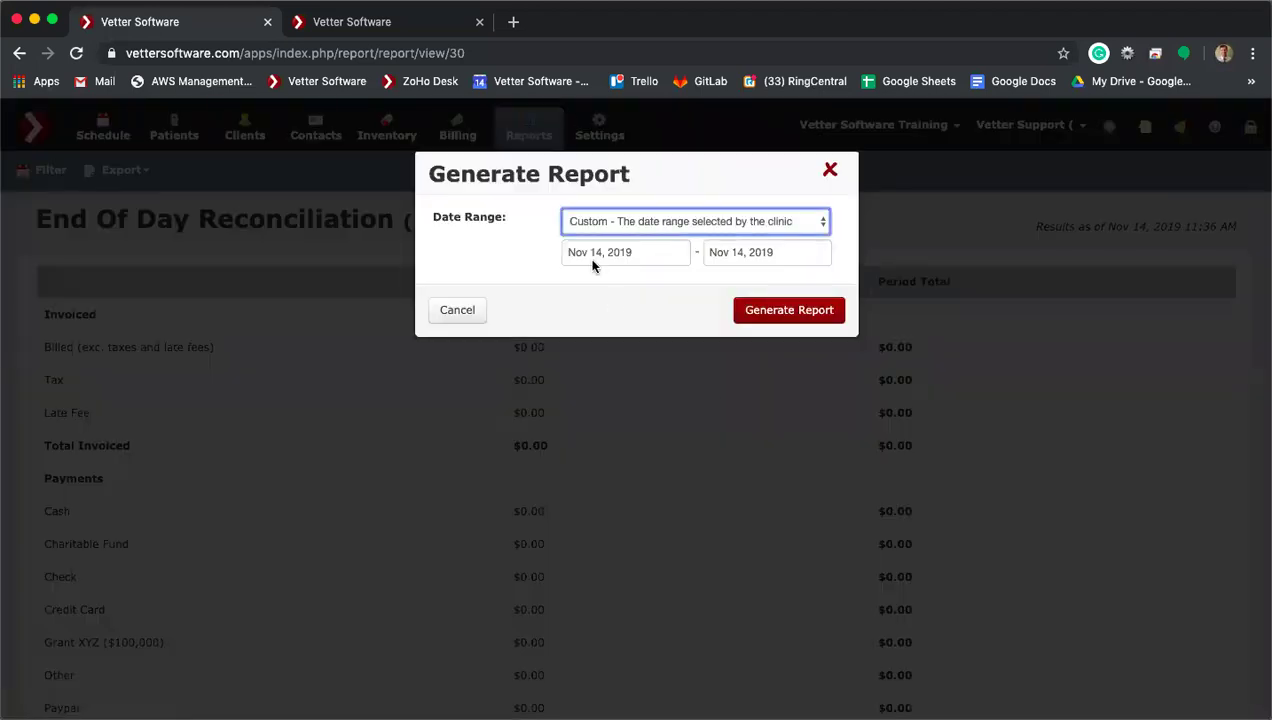
{"action": "left_click", "coordinate": [591, 252]}
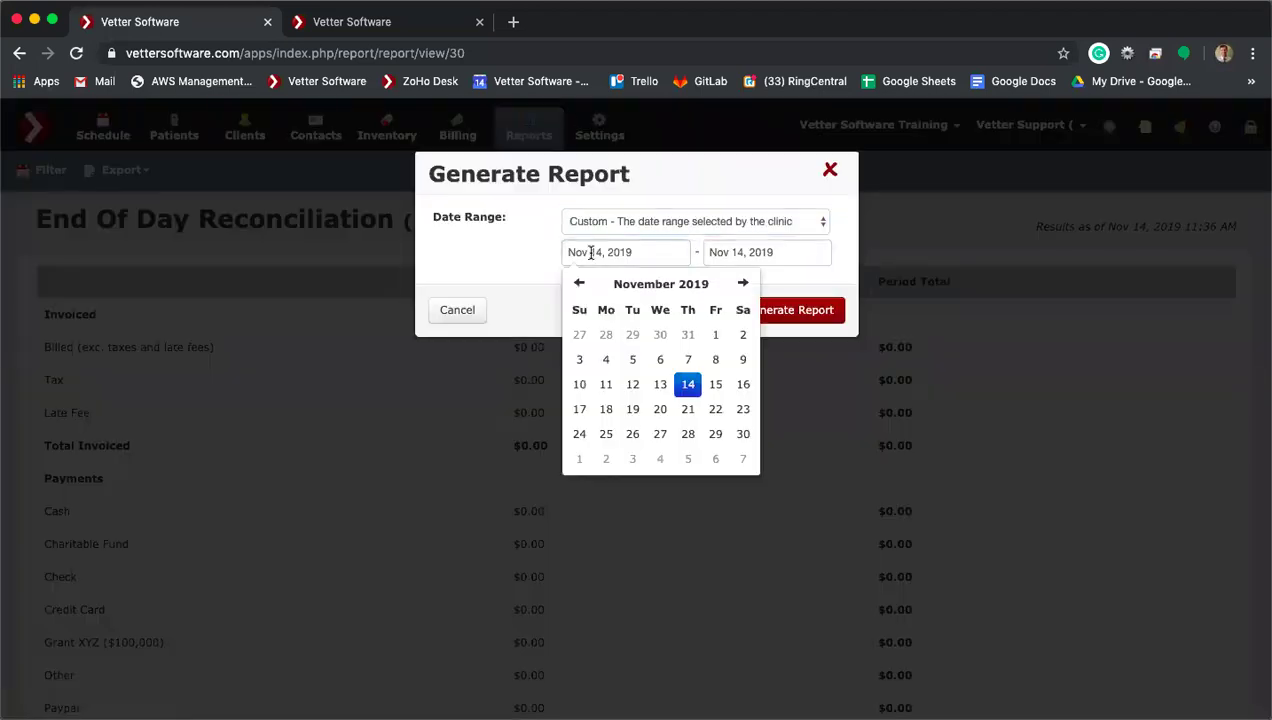
{"action": "left_click", "coordinate": [632, 384]}
{"action": "left_click", "coordinate": [739, 258]}
{"action": "left_click", "coordinate": [776, 384]}
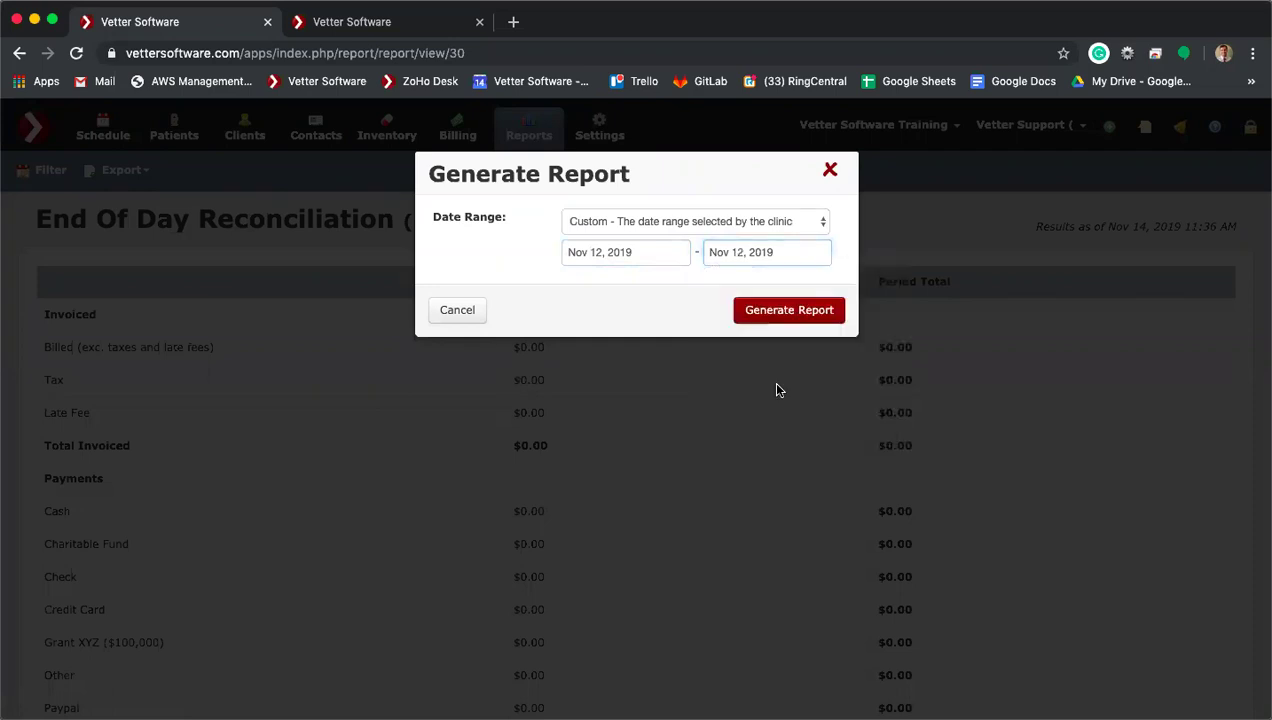
{"action": "left_click", "coordinate": [780, 312]}
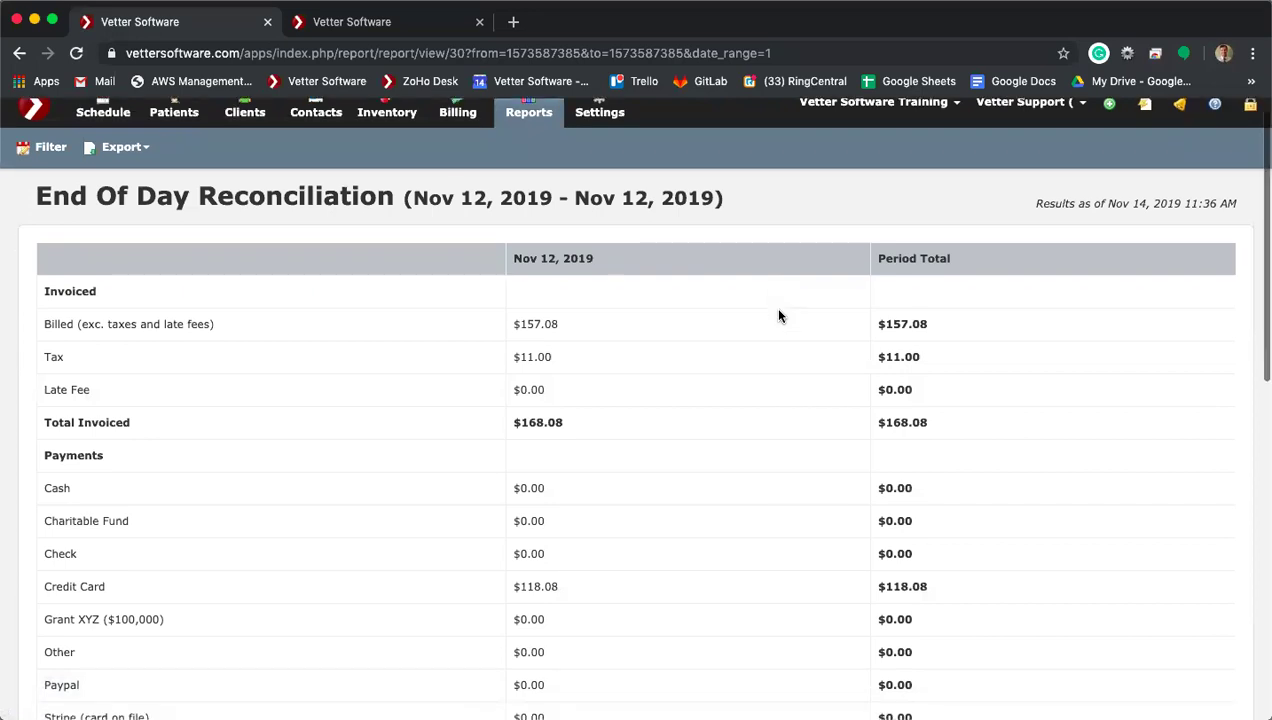
{"action": "scroll", "coordinate": [779, 316], "scroll_direction": "down", "scroll_amount": 2}
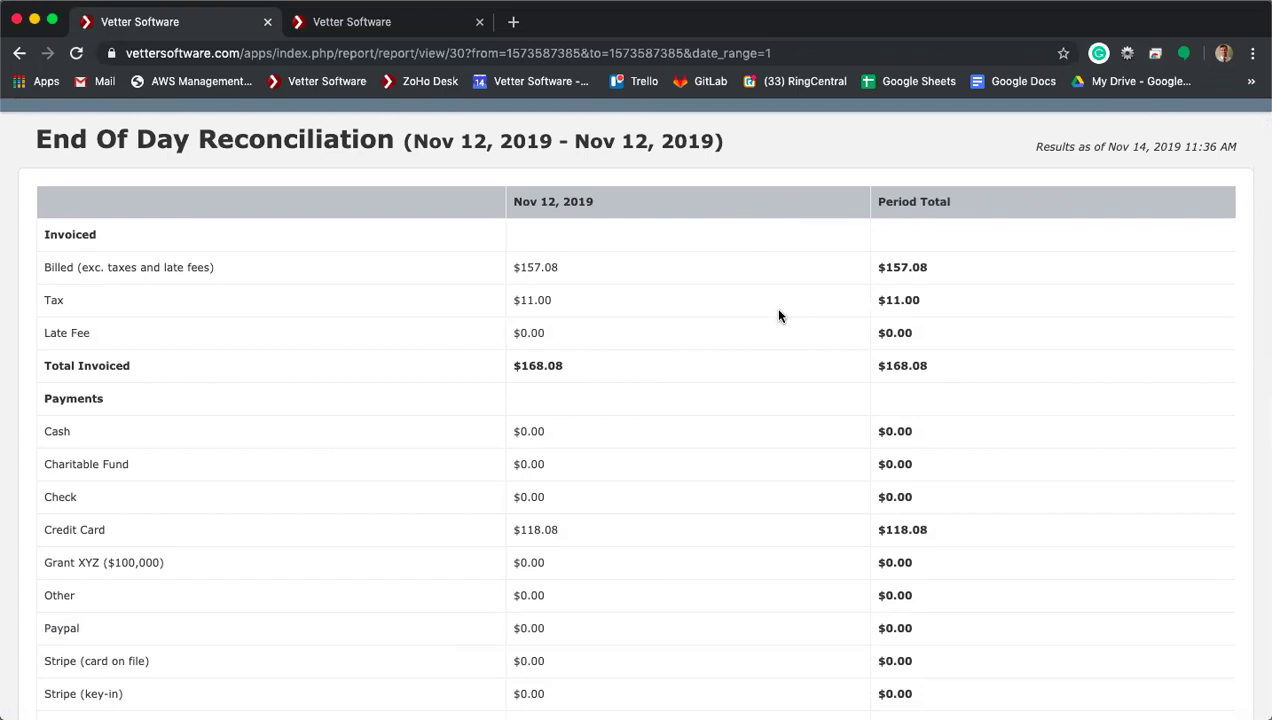
{"action": "scroll", "coordinate": [779, 316], "scroll_direction": "down", "scroll_amount": 2}
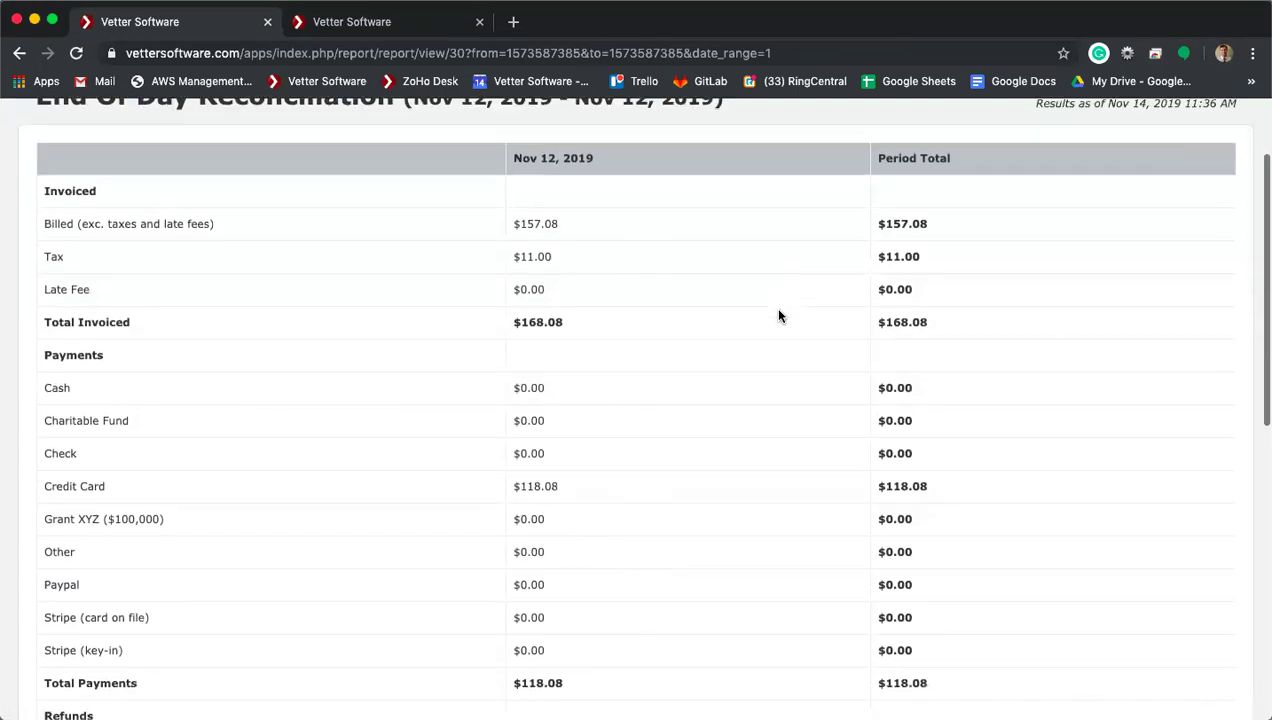
{"action": "scroll", "coordinate": [779, 316], "scroll_direction": "up", "scroll_amount": 4}
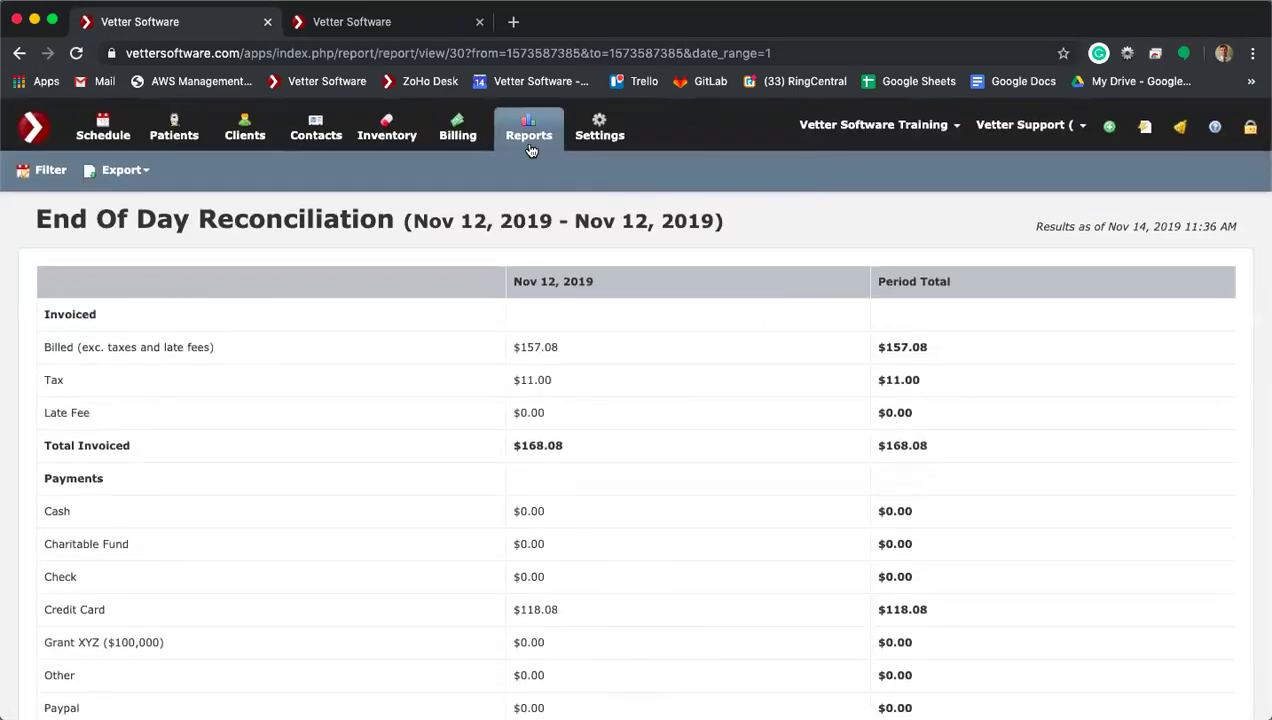
Step: Return to the report dashboard and open the Sales By Provider (Detail) report from the billing reports
{"action": "left_click", "coordinate": [526, 137]}
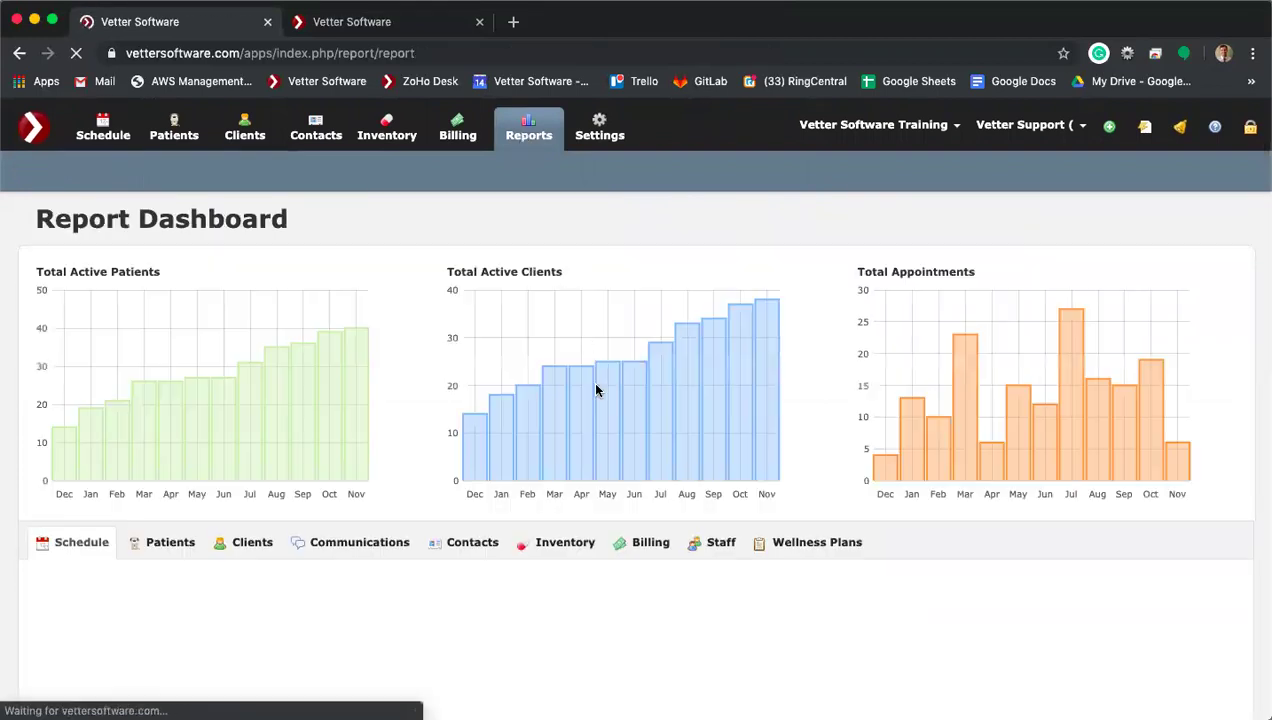
{"action": "scroll", "coordinate": [596, 390], "scroll_direction": "down", "scroll_amount": 1}
{"action": "scroll", "coordinate": [596, 390], "scroll_direction": "down", "scroll_amount": 3}
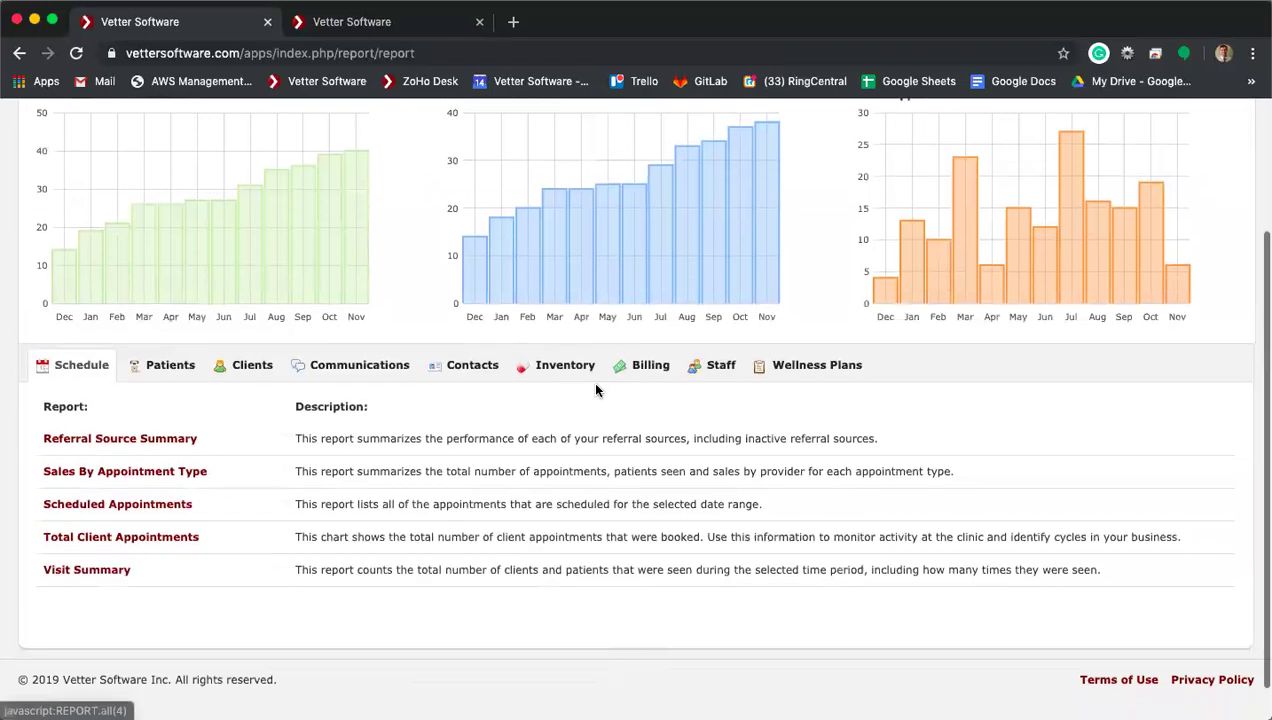
{"action": "left_click", "coordinate": [648, 366]}
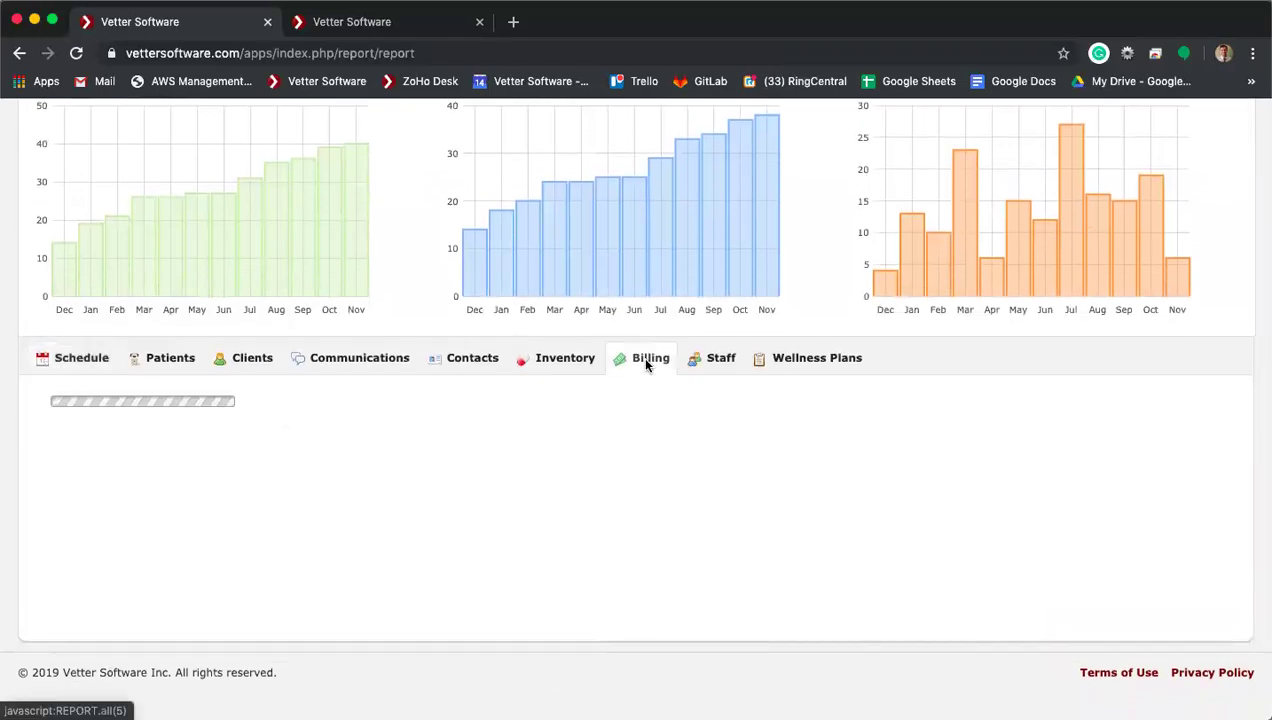
{"action": "scroll", "coordinate": [360, 302], "scroll_direction": "down", "scroll_amount": 6}
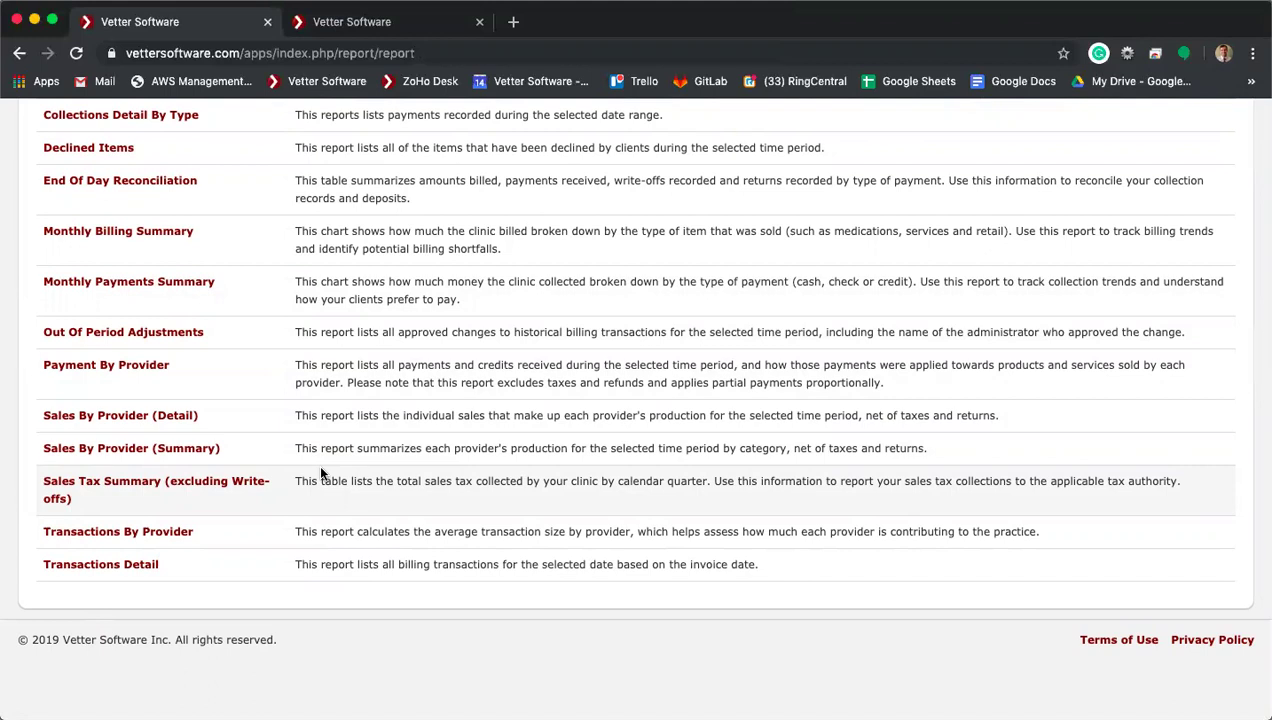
{"action": "left_click", "coordinate": [124, 418]}
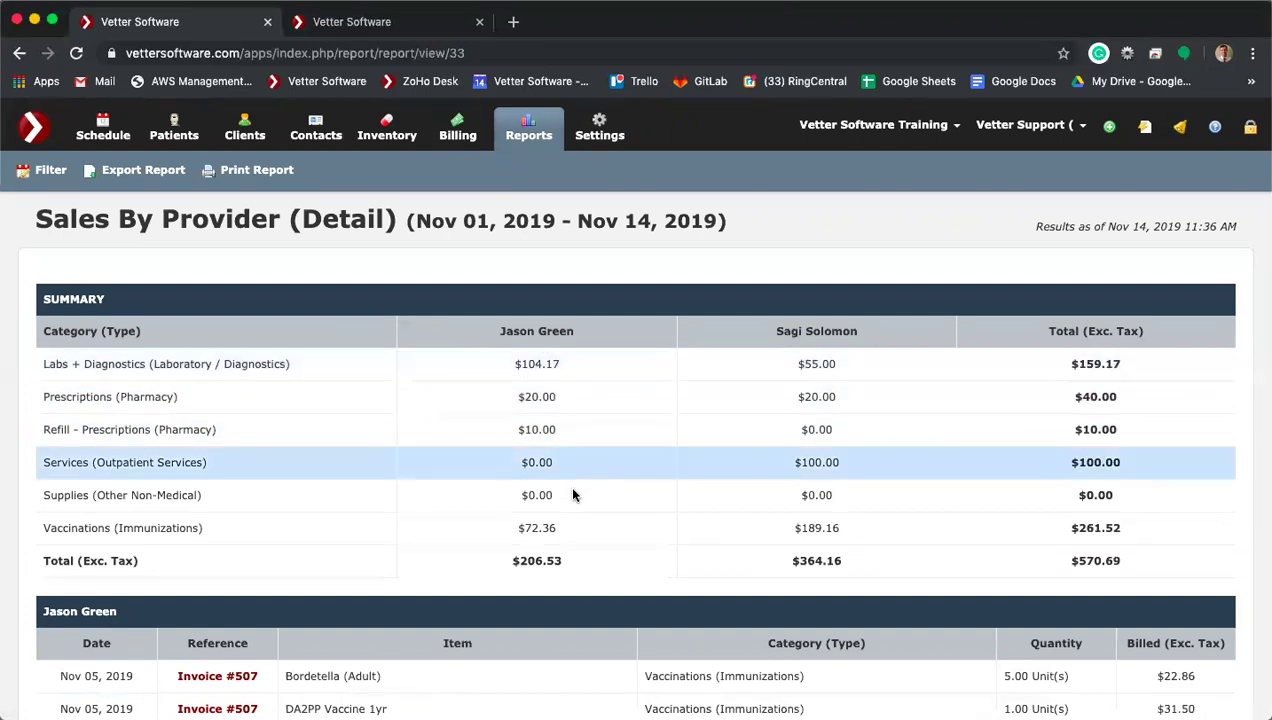
Step: Review the category summary and each provider's itemized sales in the Sales By Provider (Detail) report
{"action": "scroll", "coordinate": [568, 484], "scroll_direction": "down", "scroll_amount": 3}
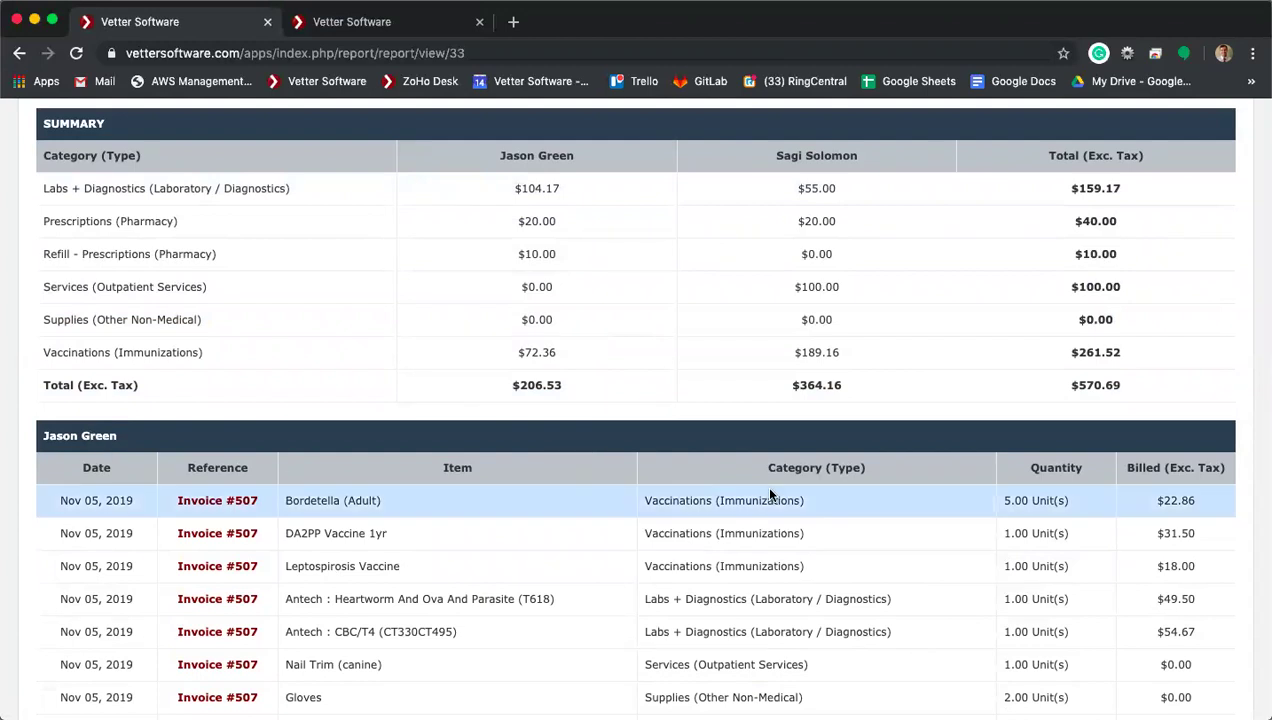
{"action": "scroll", "coordinate": [766, 500], "scroll_direction": "up", "scroll_amount": 1}
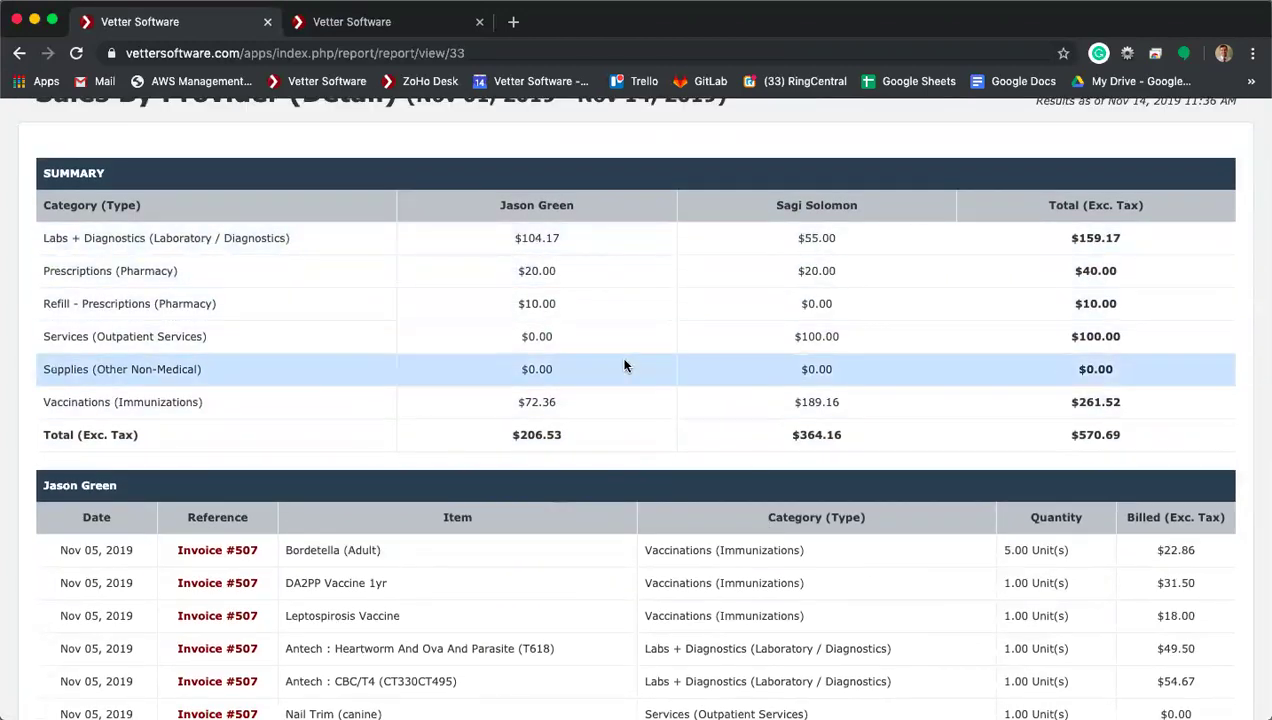
{"action": "scroll", "coordinate": [624, 366], "scroll_direction": "down", "scroll_amount": 2}
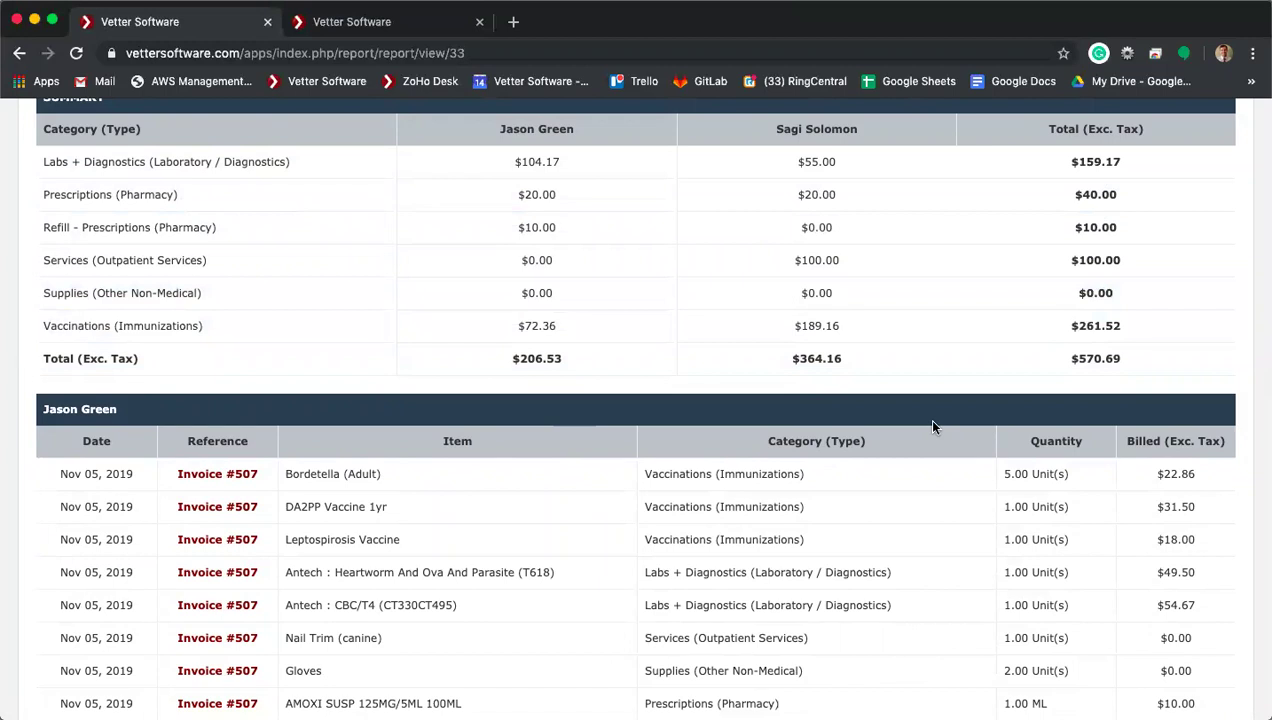
{"action": "scroll", "coordinate": [932, 427], "scroll_direction": "down", "scroll_amount": 3}
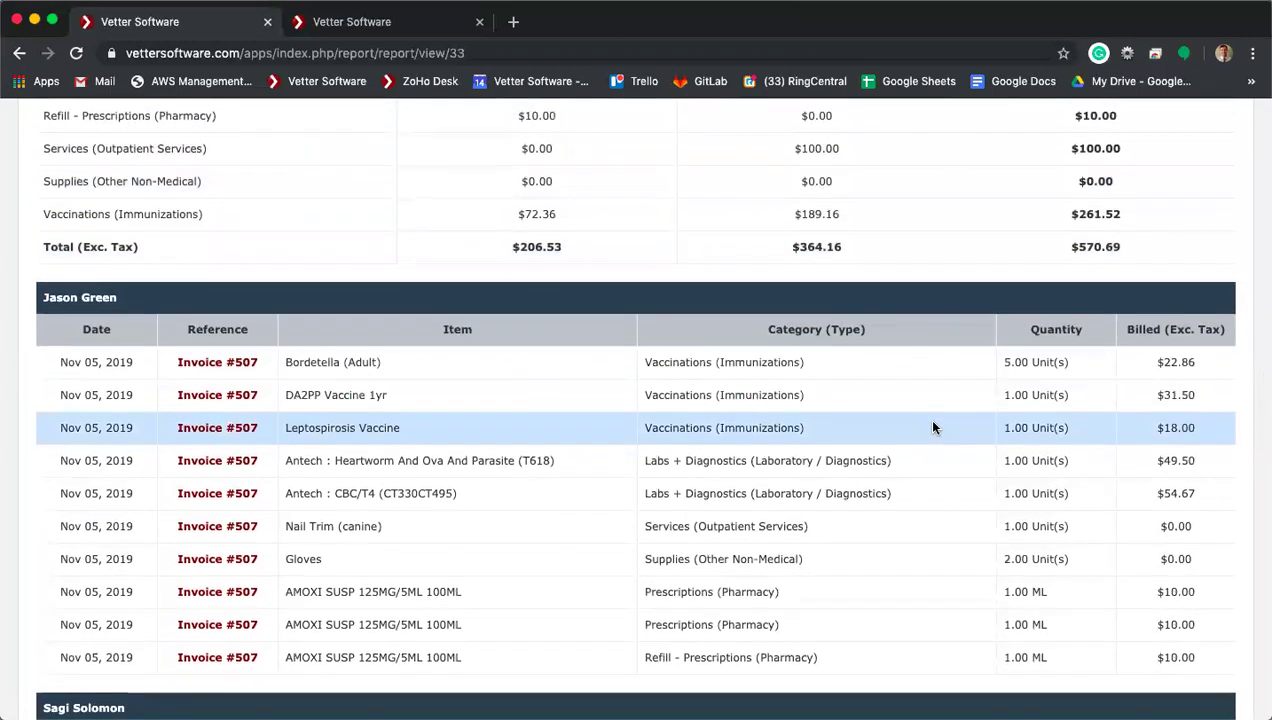
{"action": "scroll", "coordinate": [850, 325], "scroll_direction": "up", "scroll_amount": 5}
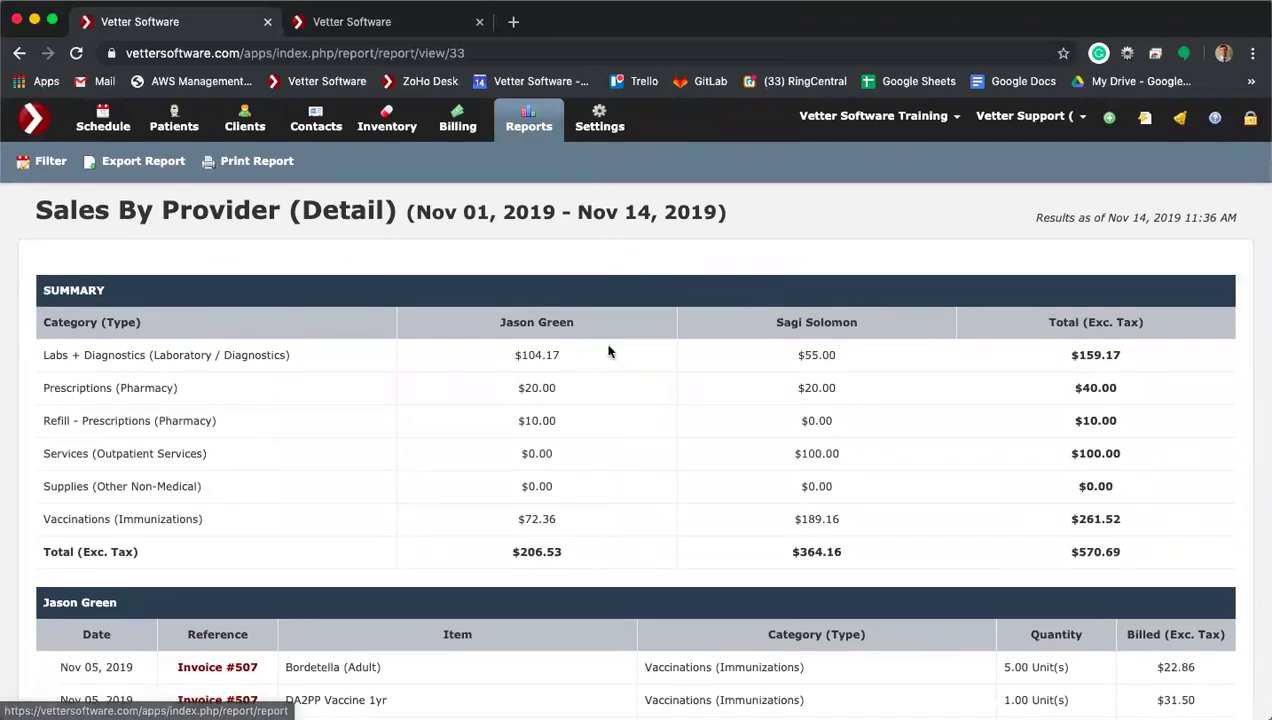
{"action": "scroll", "coordinate": [608, 381], "scroll_direction": "down", "scroll_amount": 3}
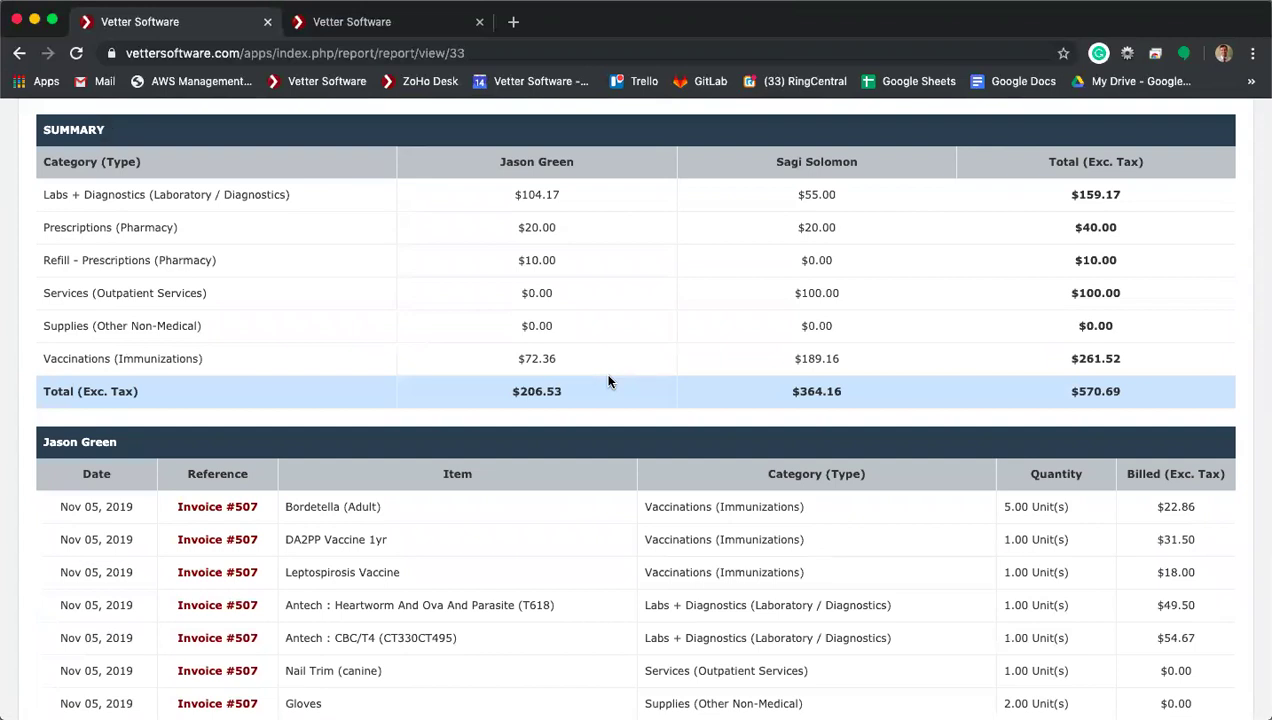
{"action": "scroll", "coordinate": [608, 381], "scroll_direction": "up", "scroll_amount": 3}
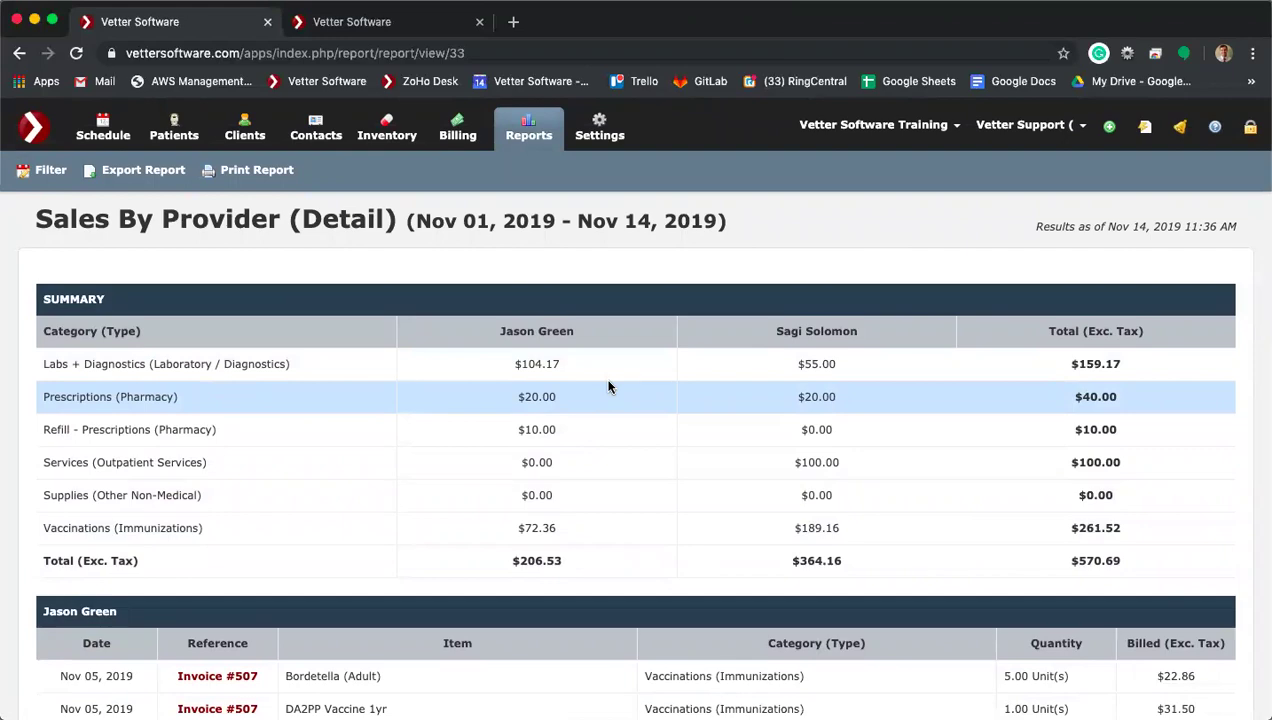
{"action": "scroll", "coordinate": [608, 386], "scroll_direction": "down", "scroll_amount": 10}
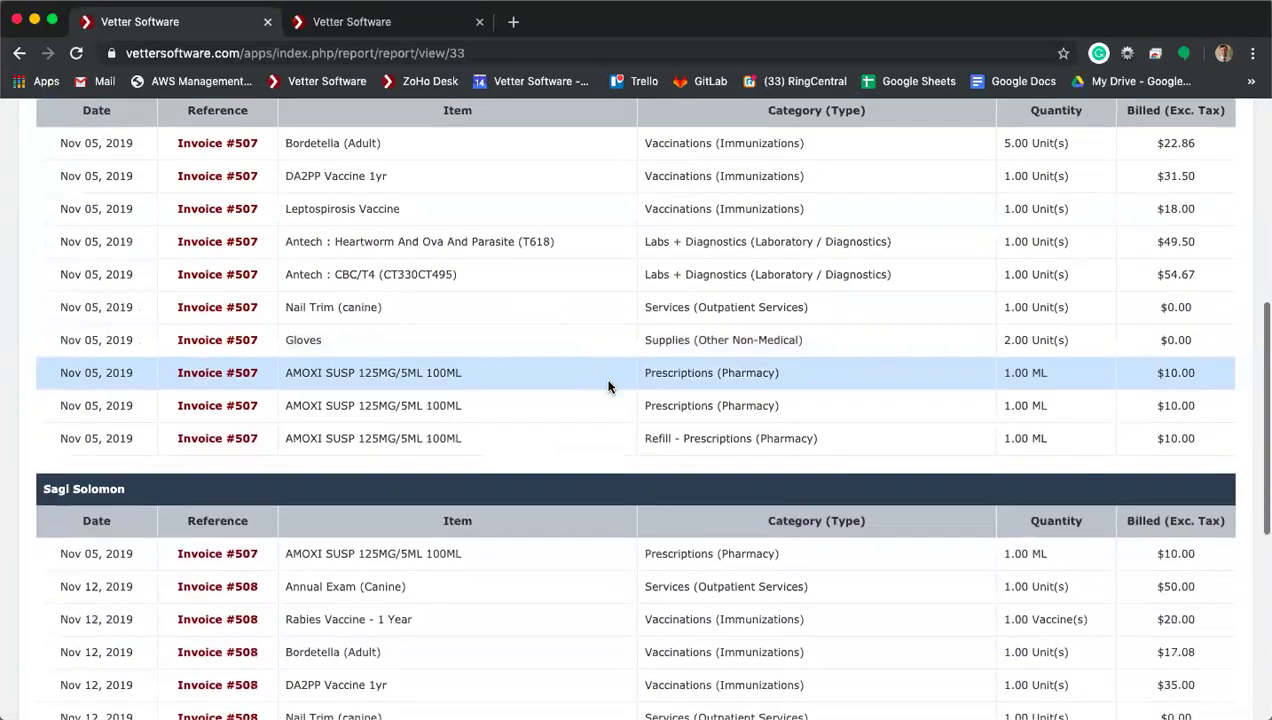
{"action": "scroll", "coordinate": [608, 386], "scroll_direction": "down", "scroll_amount": 4}
{"action": "scroll", "coordinate": [608, 386], "scroll_direction": "up", "scroll_amount": 1}
{"action": "scroll", "coordinate": [608, 386], "scroll_direction": "down", "scroll_amount": 2}
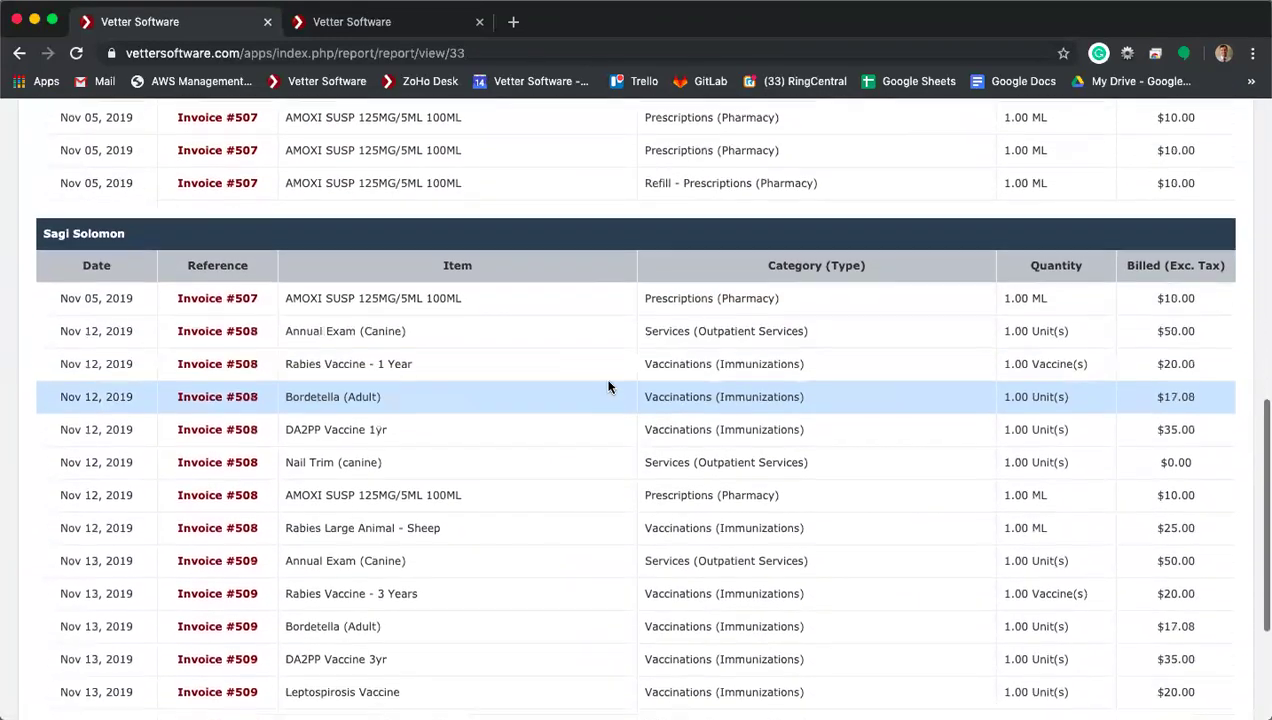
{"action": "scroll", "coordinate": [608, 386], "scroll_direction": "up", "scroll_amount": 10}
Step: Go back to the report dashboard and open the Payment By Provider report from the billing reports
{"action": "left_click", "coordinate": [537, 126]}
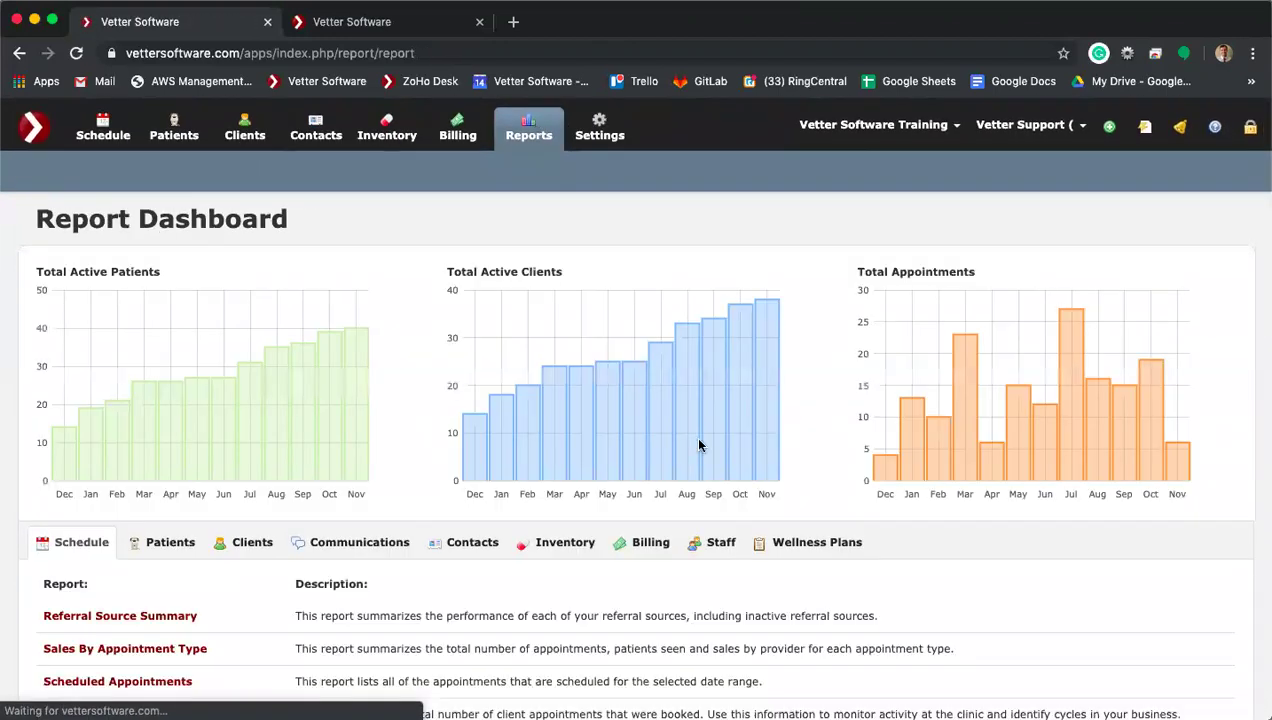
{"action": "left_click", "coordinate": [660, 548]}
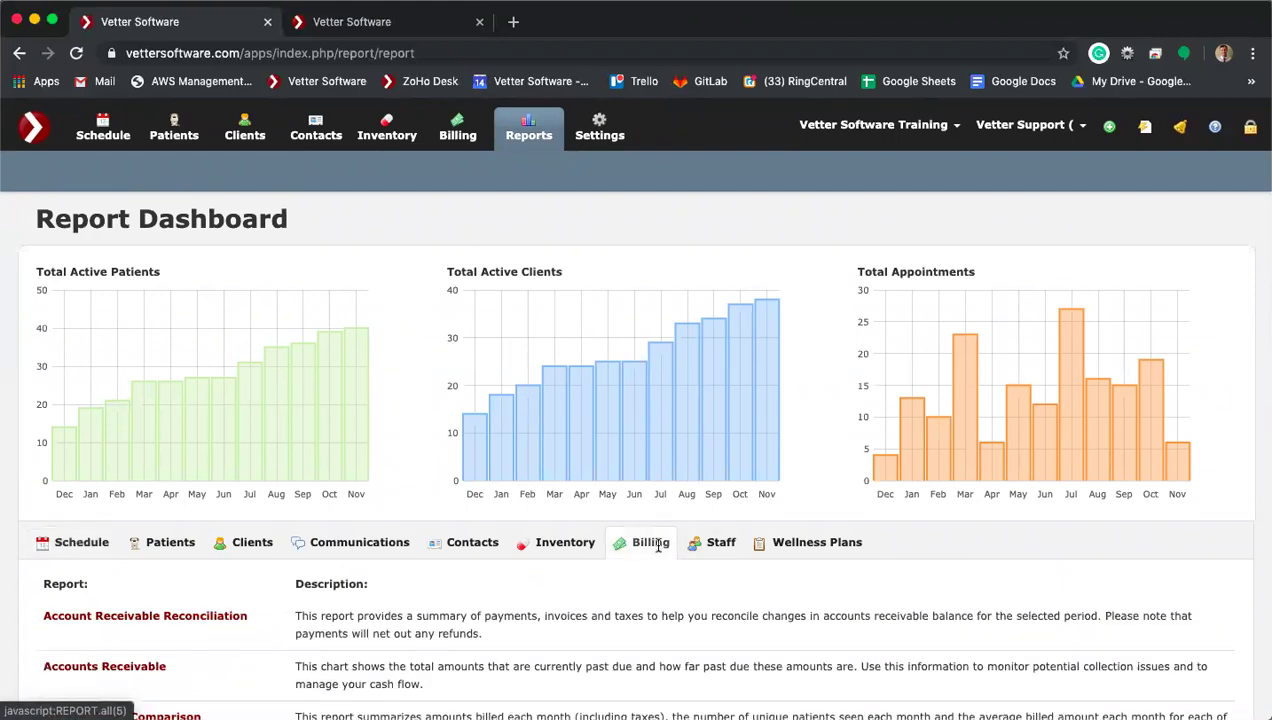
{"action": "scroll", "coordinate": [660, 546], "scroll_direction": "down", "scroll_amount": 10}
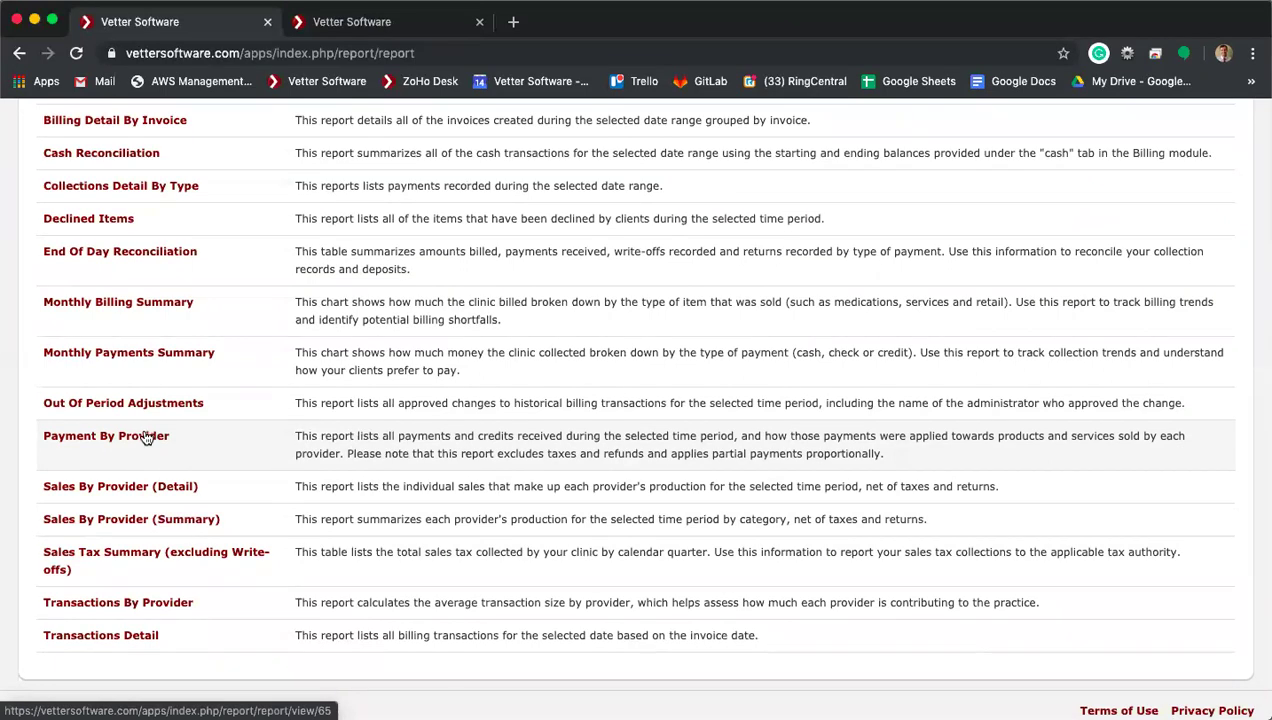
{"action": "left_click", "coordinate": [146, 437]}
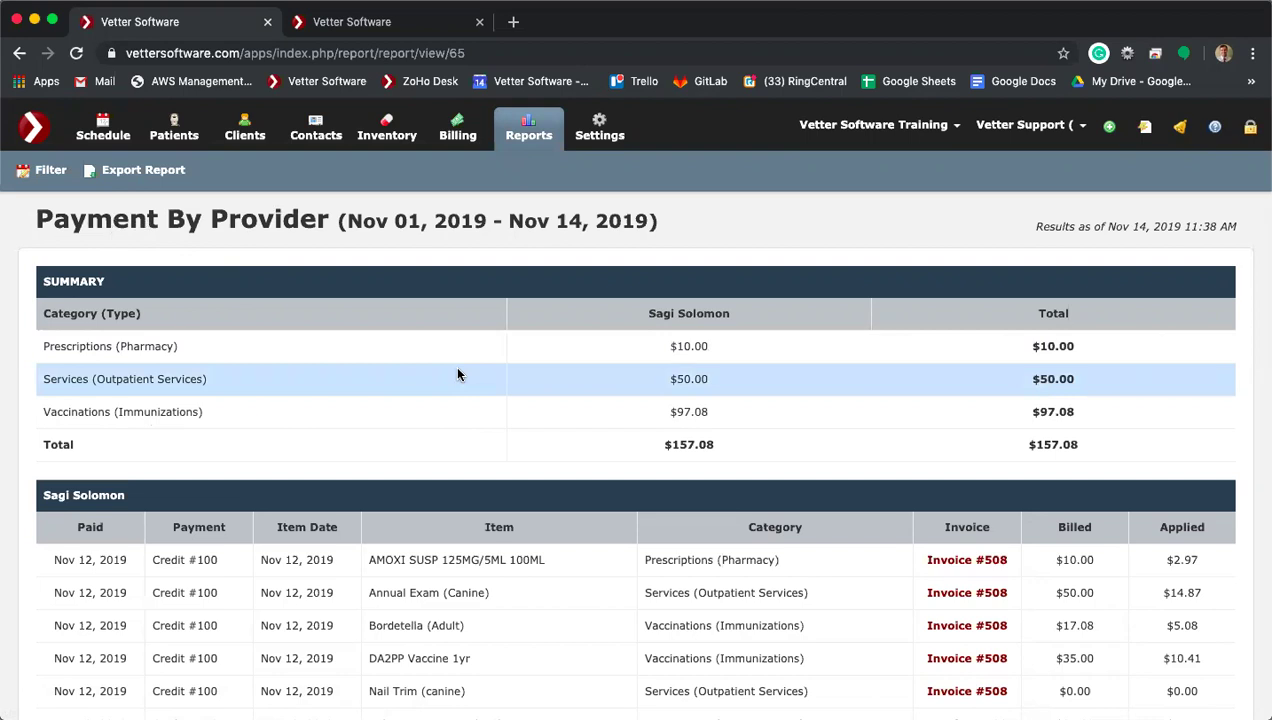
Step: Examine the Payment By Provider summary and how the credits and payments were applied to each billed item
{"action": "scroll", "coordinate": [458, 374], "scroll_direction": "down", "scroll_amount": 2}
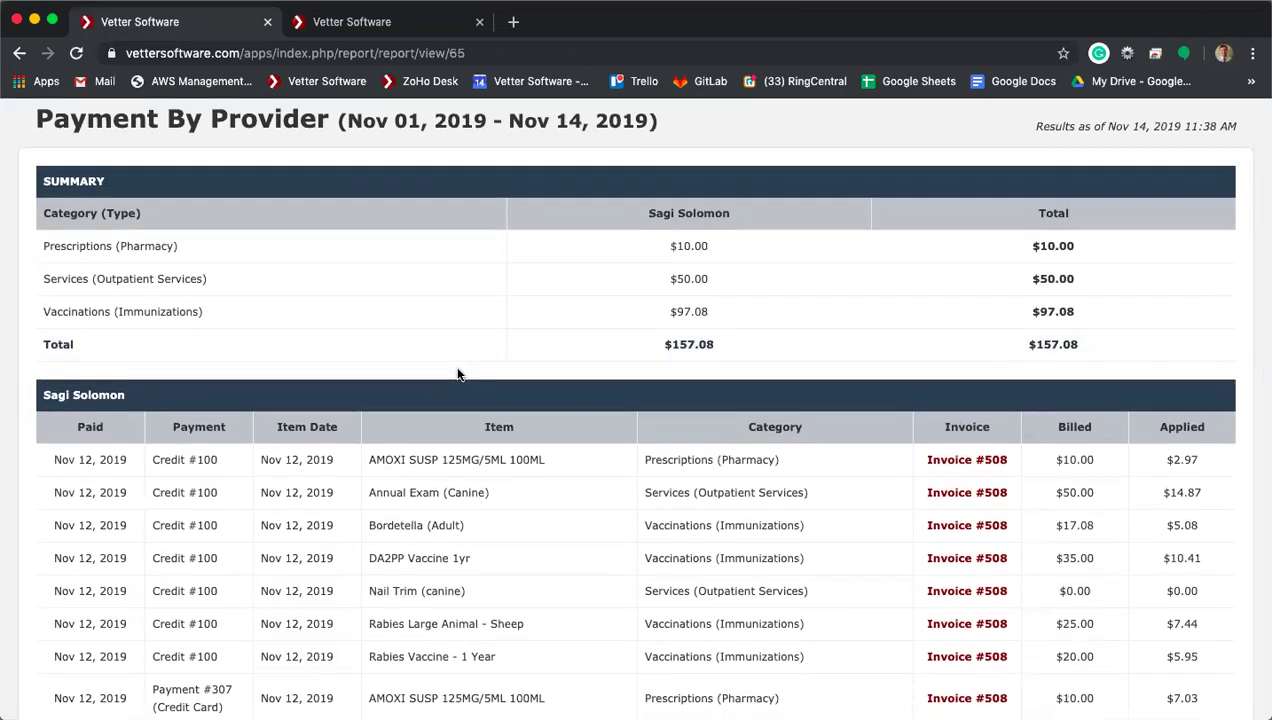
{"action": "scroll", "coordinate": [455, 370], "scroll_direction": "up", "scroll_amount": 1}
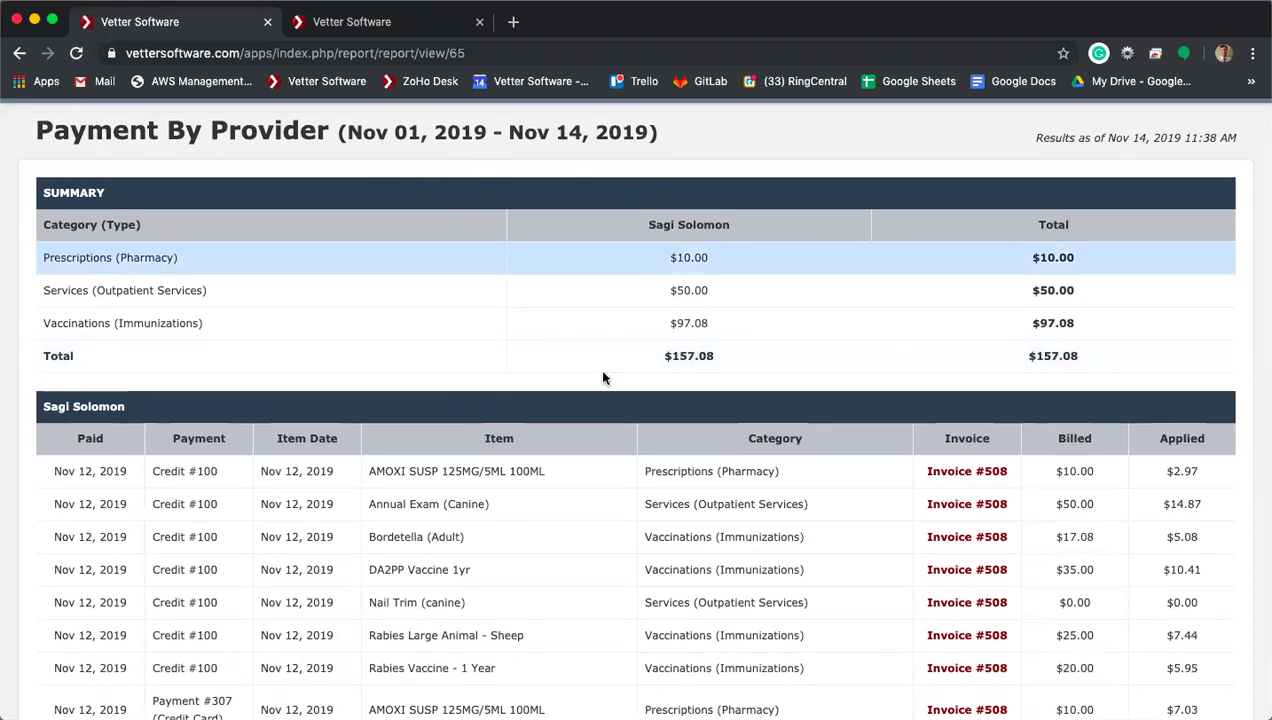
{"action": "scroll", "coordinate": [588, 468], "scroll_direction": "down", "scroll_amount": 4}
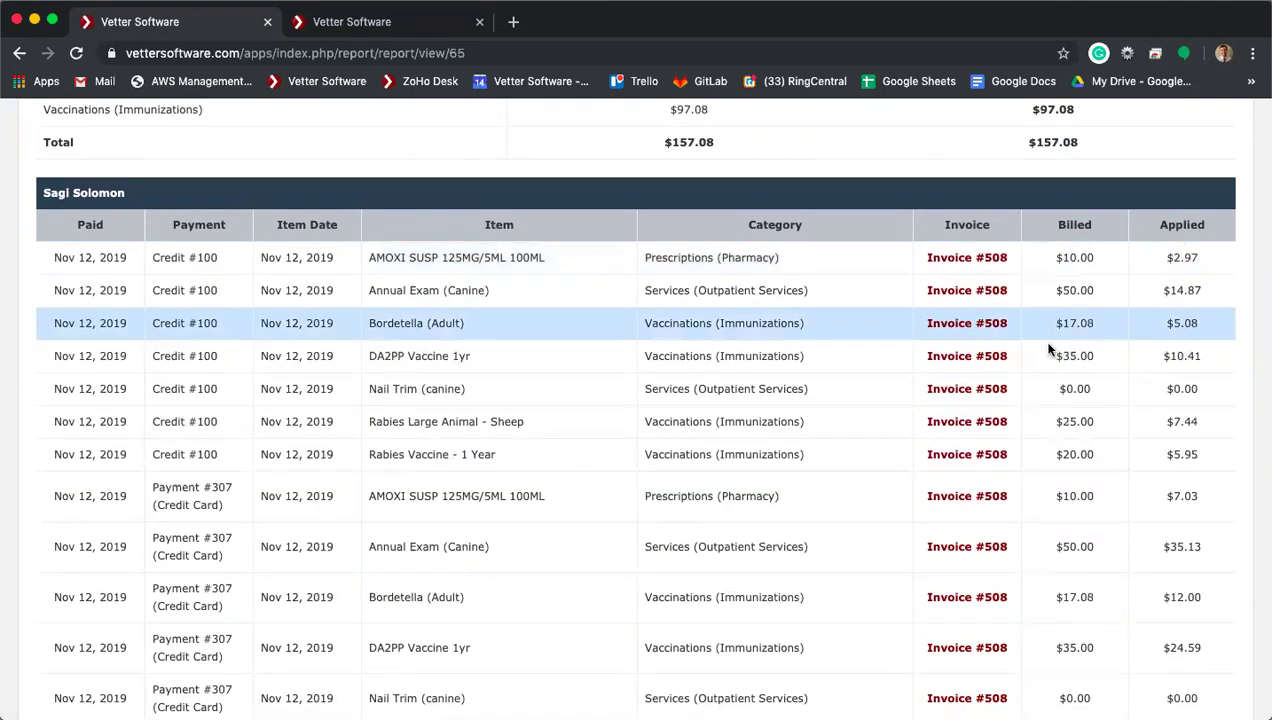
{"action": "scroll", "coordinate": [1036, 342], "scroll_direction": "down", "scroll_amount": 5}
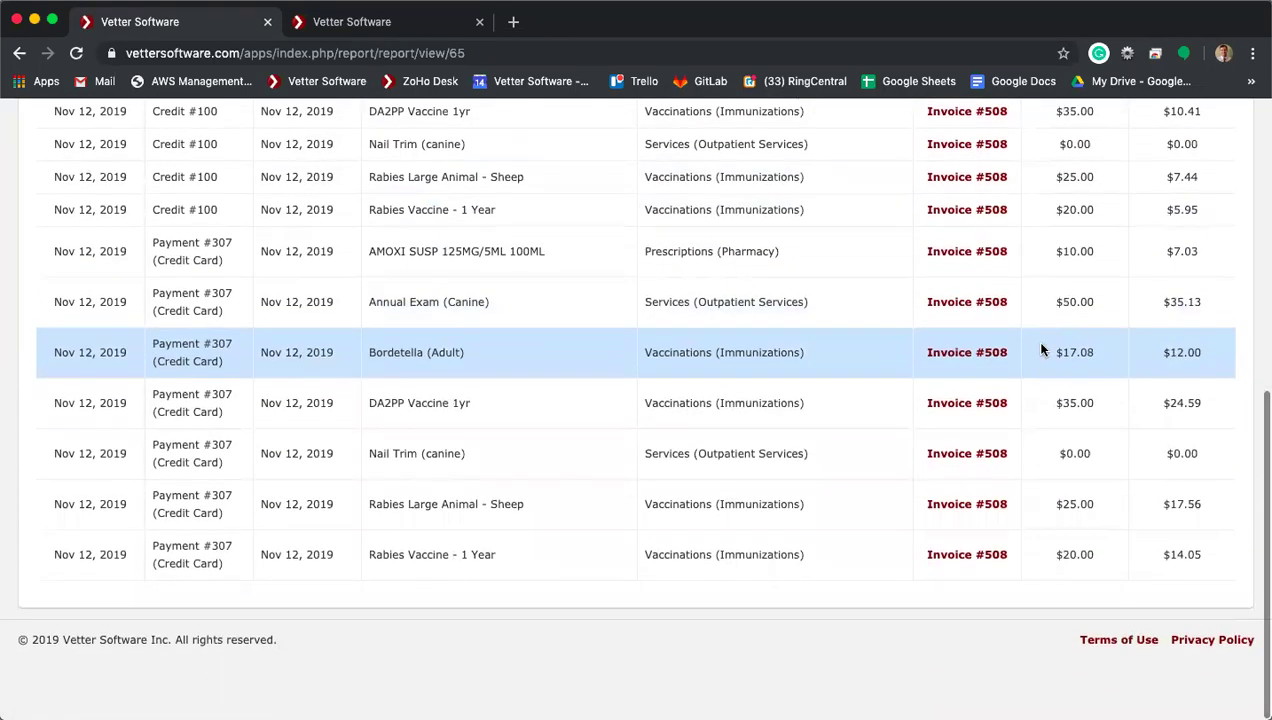
{"action": "scroll", "coordinate": [1040, 349], "scroll_direction": "up", "scroll_amount": 4}
{"action": "scroll", "coordinate": [1040, 349], "scroll_direction": "down", "scroll_amount": 1}
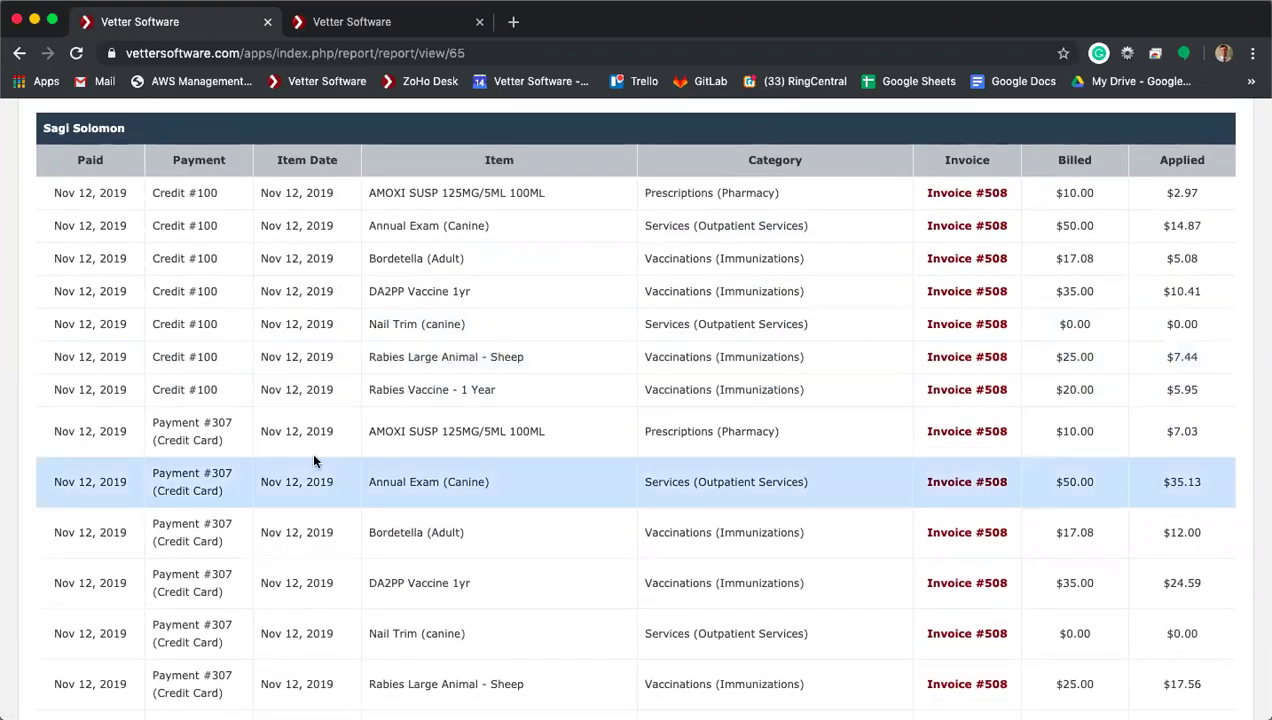
{"action": "scroll", "coordinate": [314, 460], "scroll_direction": "down", "scroll_amount": 3}
{"action": "scroll", "coordinate": [314, 460], "scroll_direction": "up", "scroll_amount": 10}
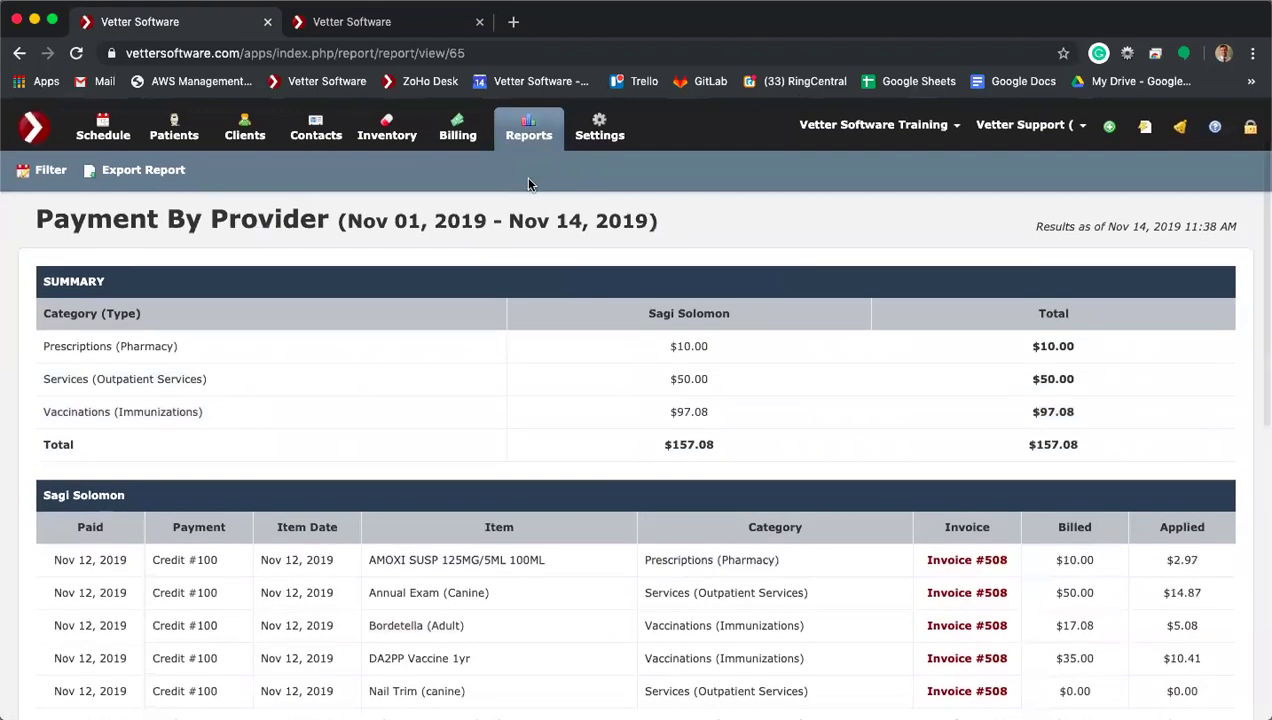
Step: Return to the report dashboard and look through the list of billing reports and their descriptions
{"action": "left_click", "coordinate": [528, 143]}
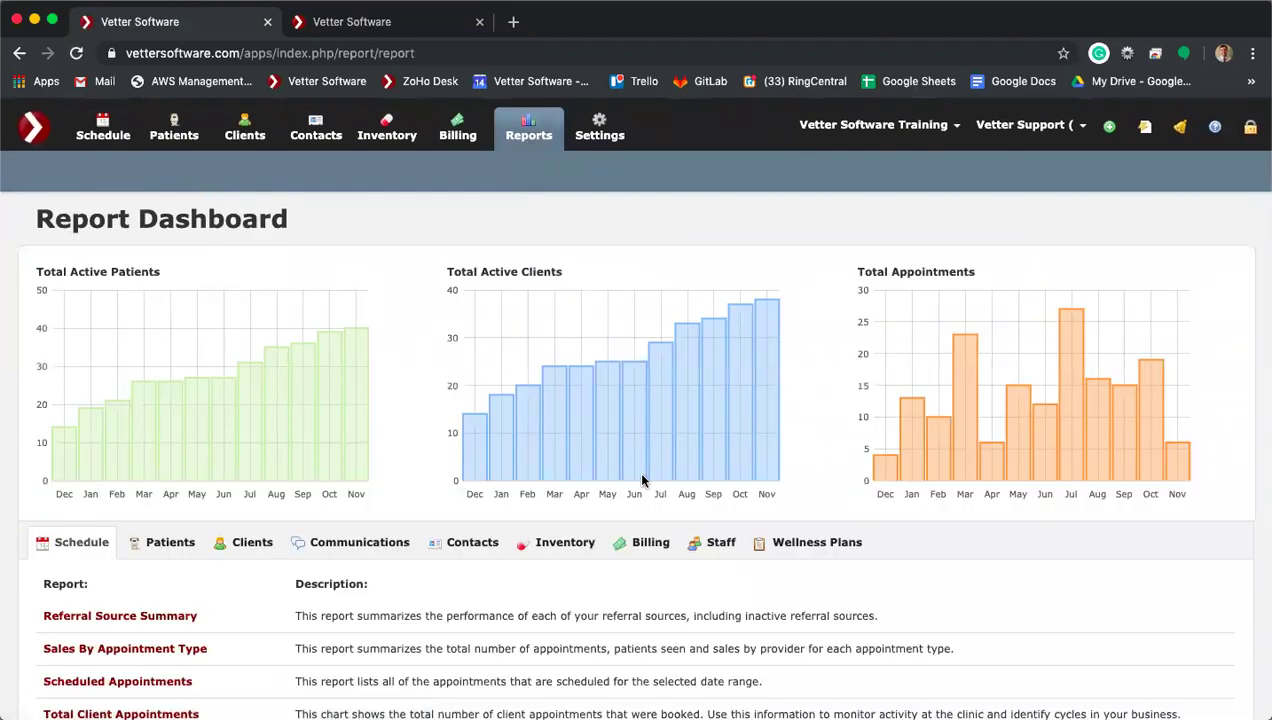
{"action": "left_click", "coordinate": [648, 545]}
{"action": "scroll", "coordinate": [648, 543], "scroll_direction": "down", "scroll_amount": 3}
{"action": "scroll", "coordinate": [648, 543], "scroll_direction": "down", "scroll_amount": 5}
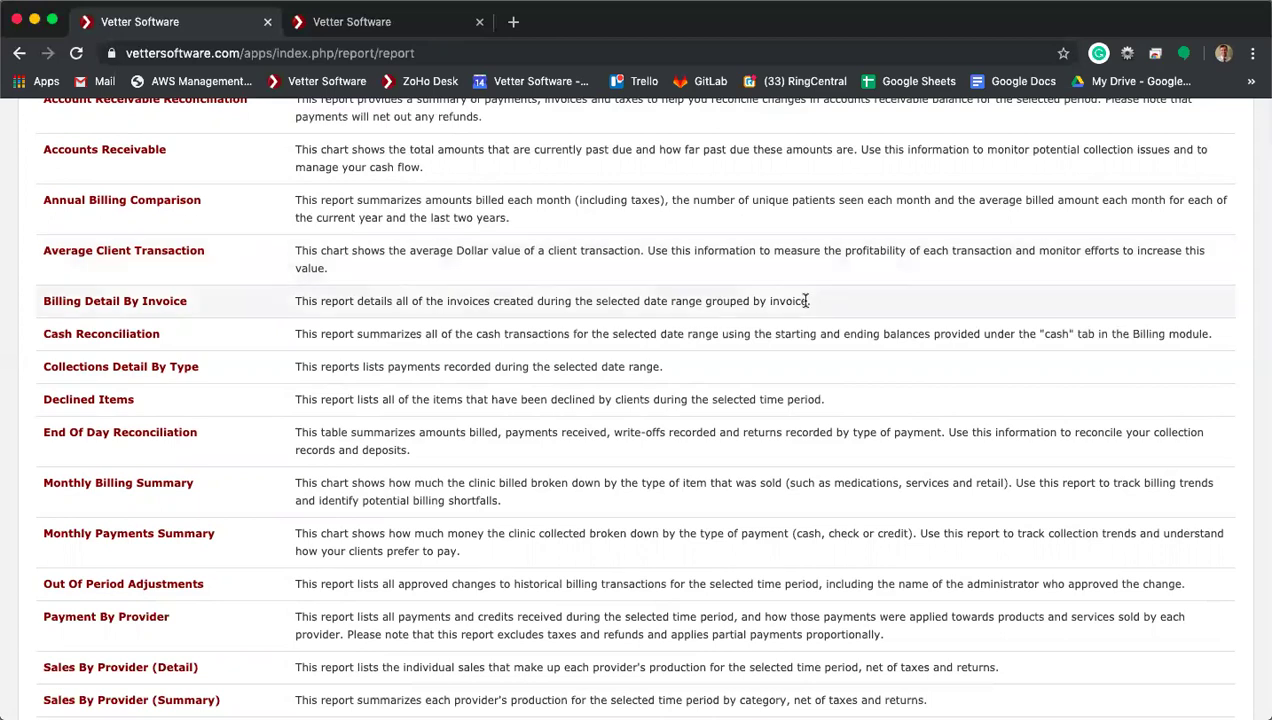
{"action": "scroll", "coordinate": [805, 296], "scroll_direction": "up", "scroll_amount": 5}
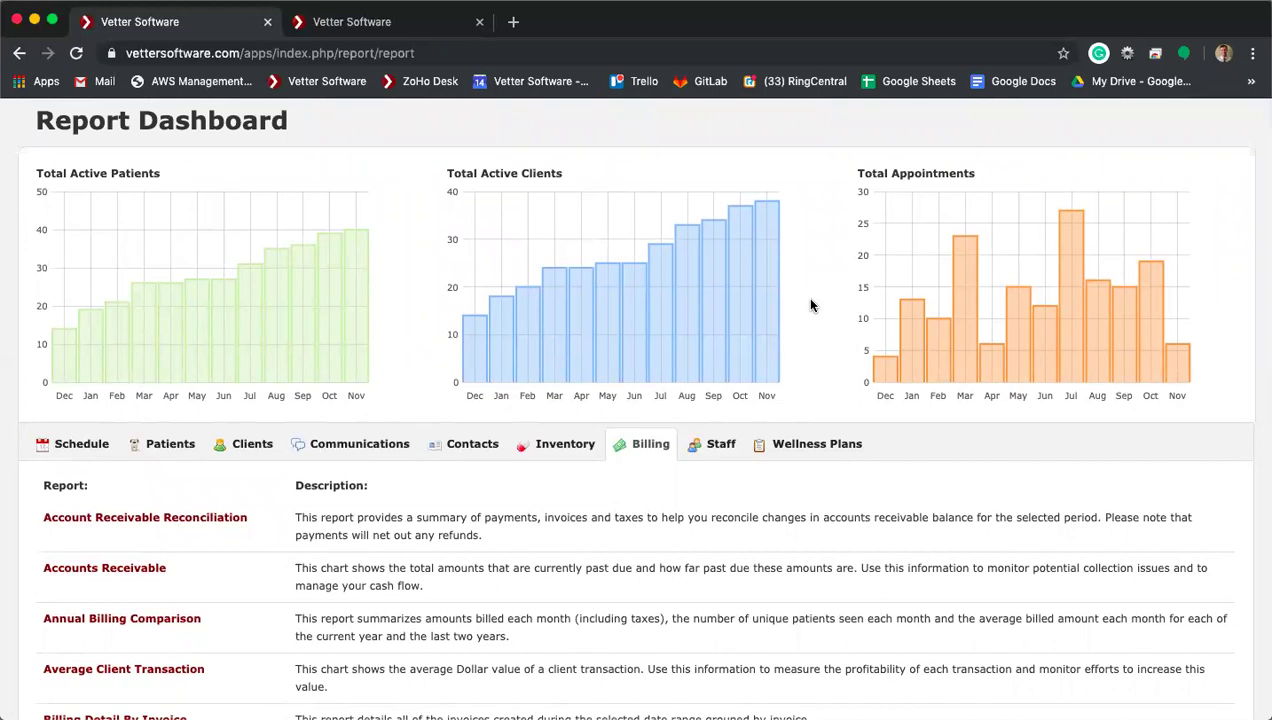
{"action": "scroll", "coordinate": [1150, 146], "scroll_direction": "up", "scroll_amount": 1}
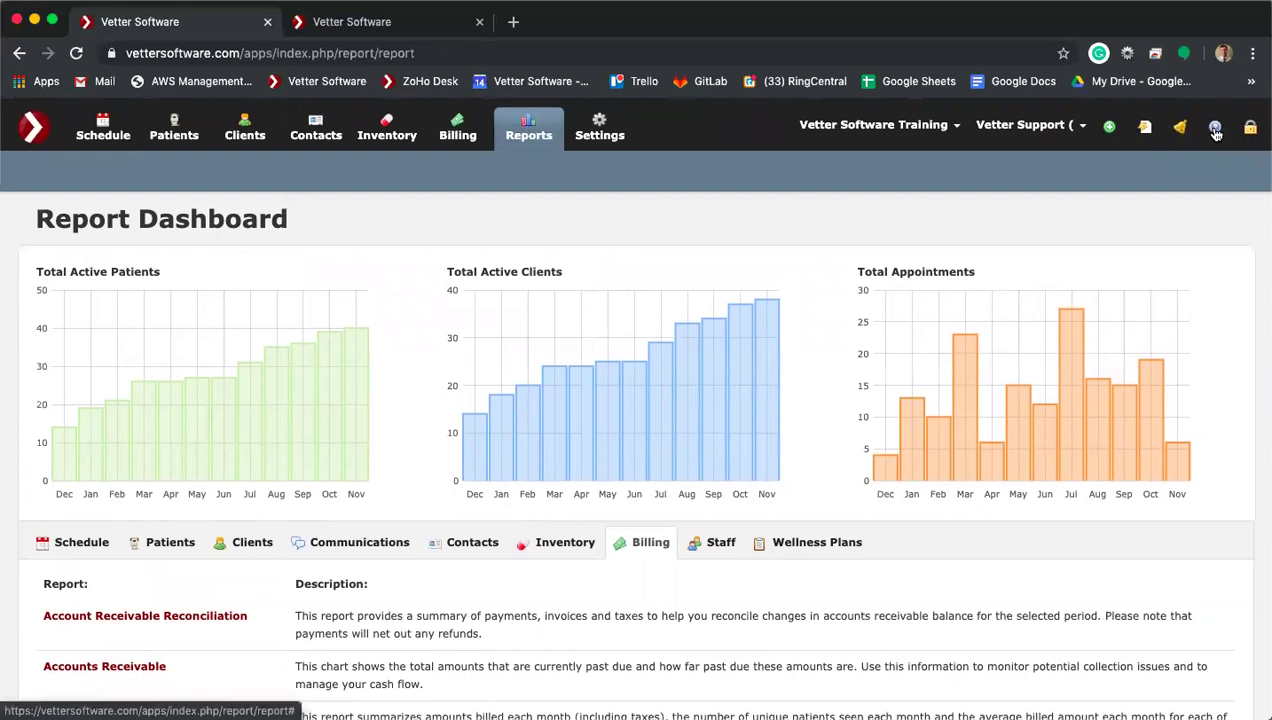
Step: Open the Help Desk support portal and bring up its account sign-up form
{"action": "left_click", "coordinate": [1216, 132]}
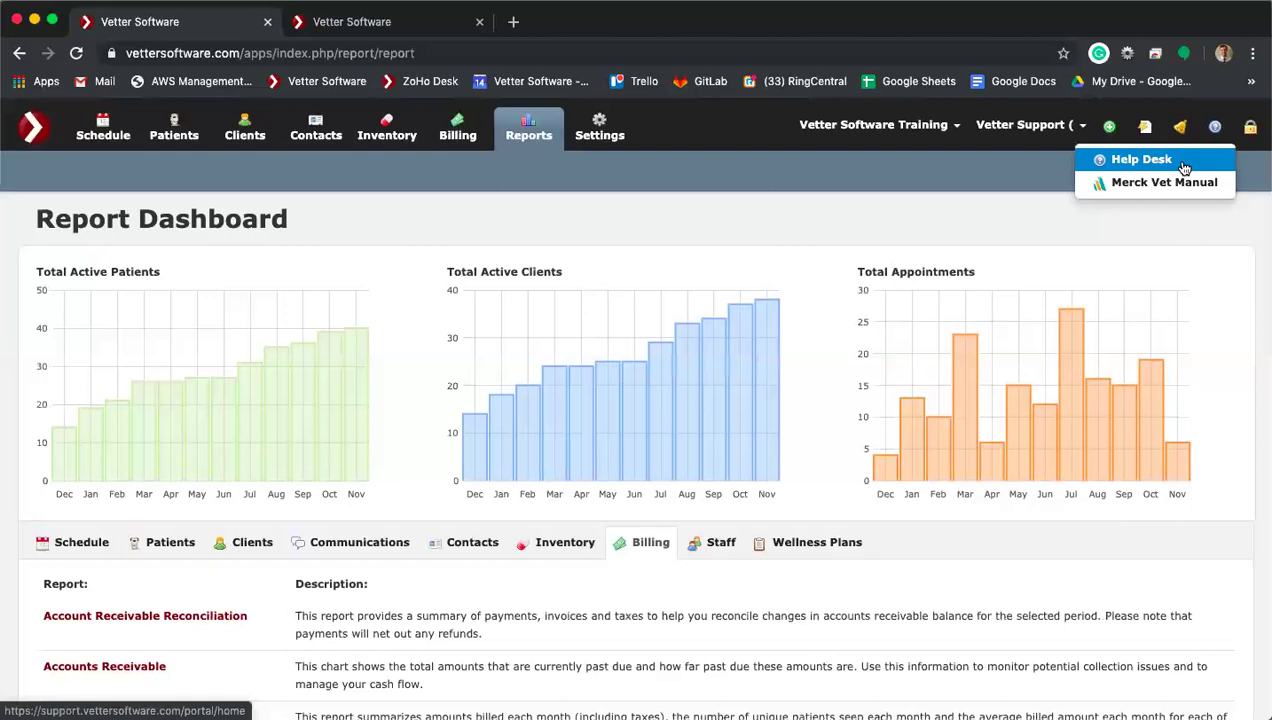
{"action": "left_click", "coordinate": [1183, 168]}
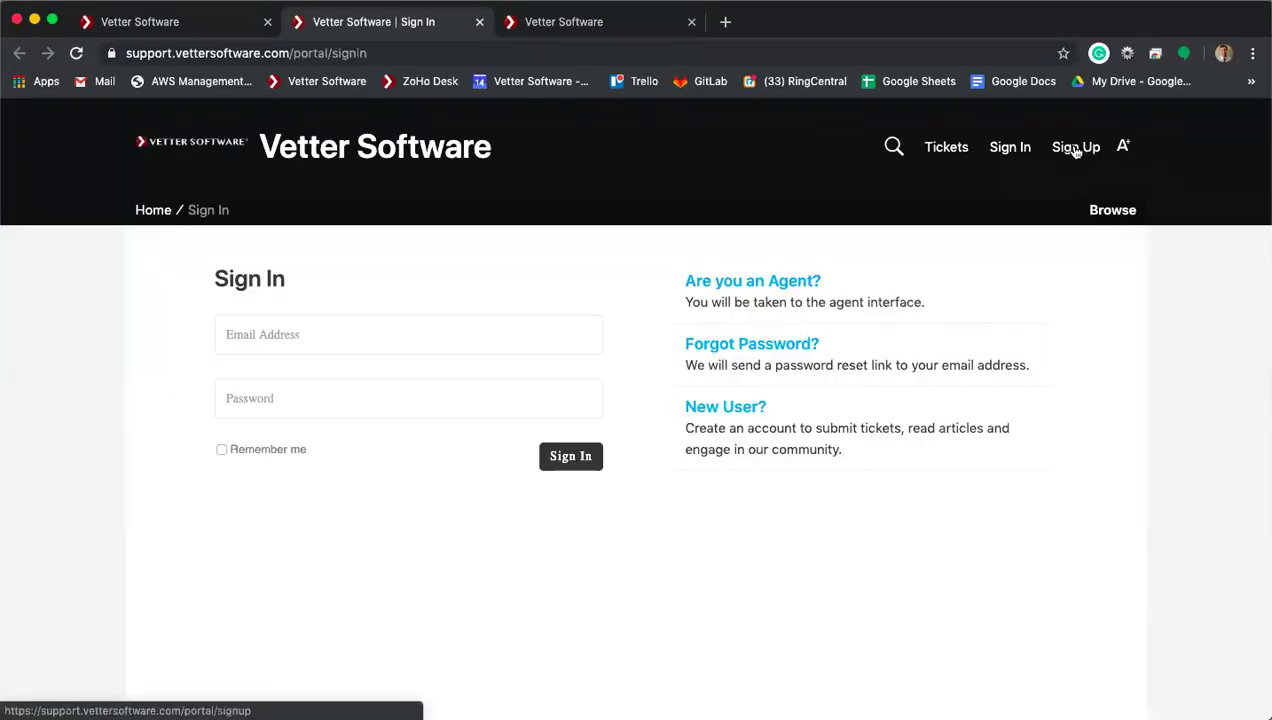
{"action": "left_click", "coordinate": [1076, 149]}
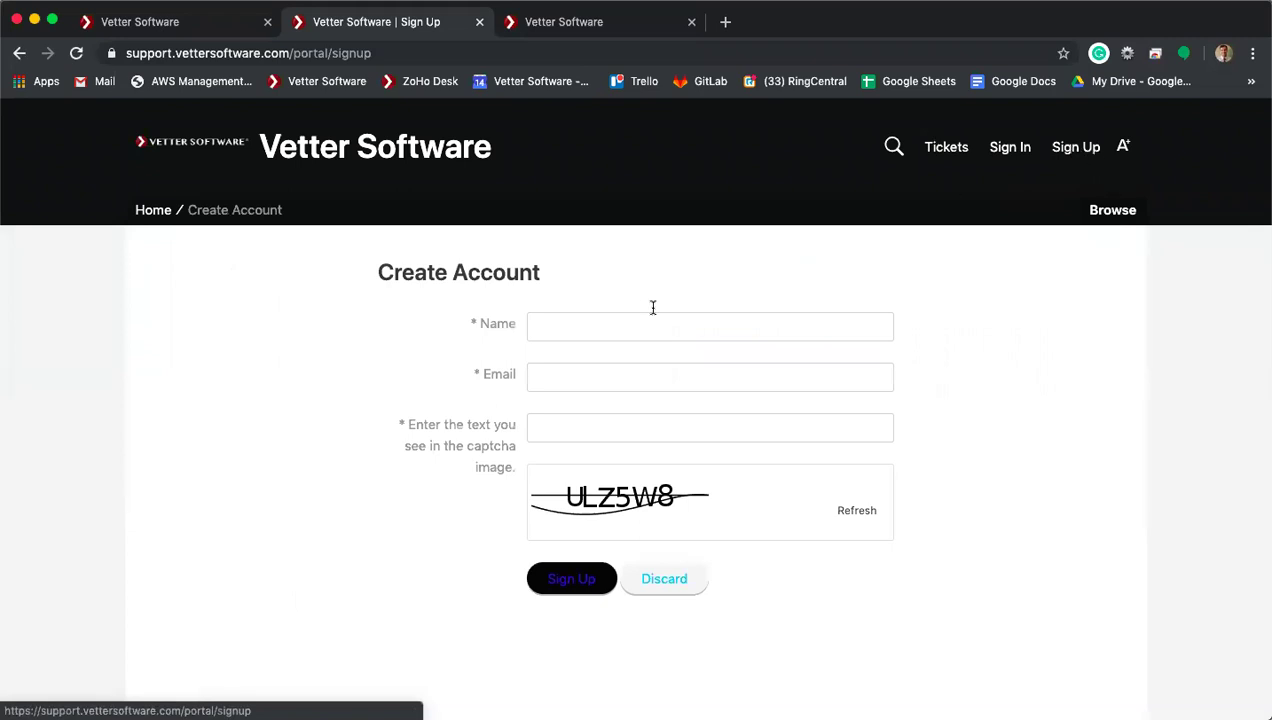